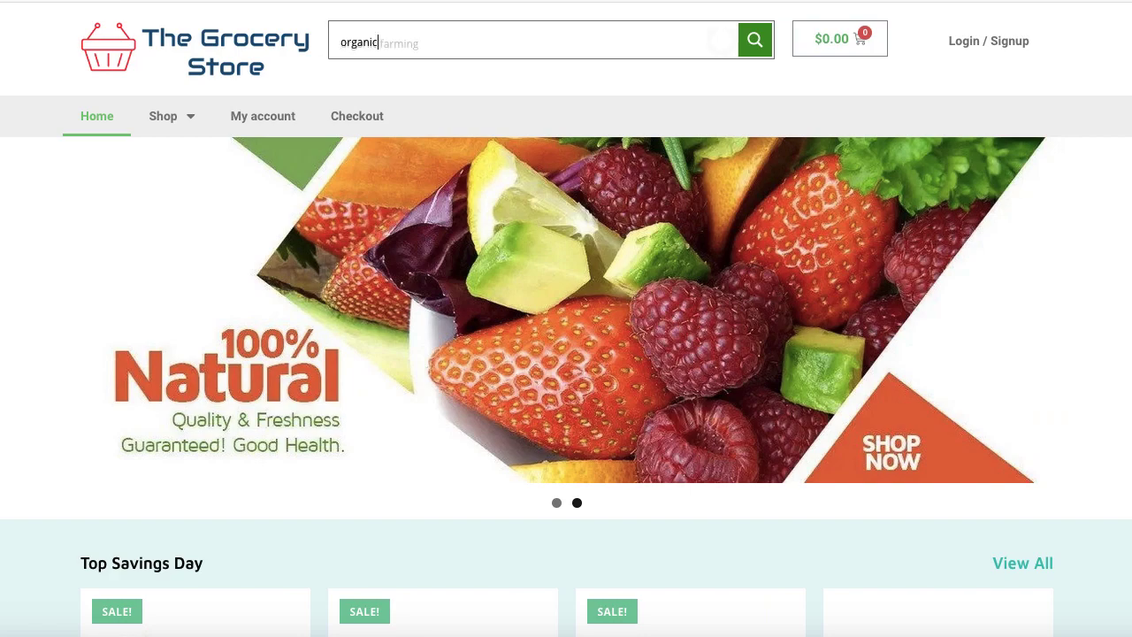
Search the store and sign in with the saved account credentials
scroll(482, 238, down, 3)
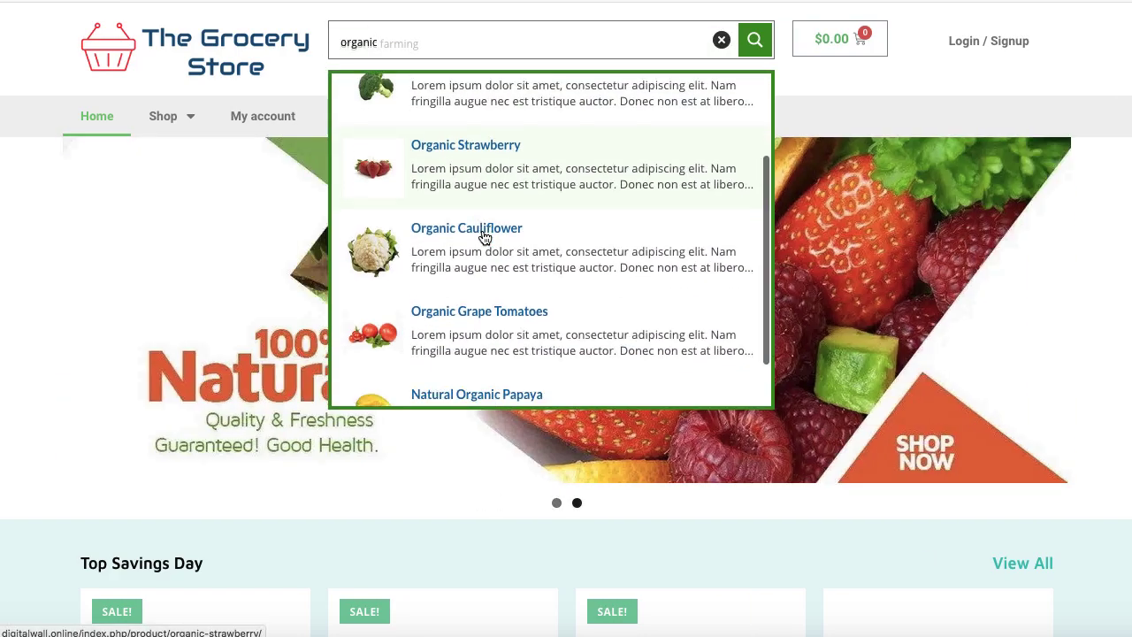
scroll(483, 235, up, 4)
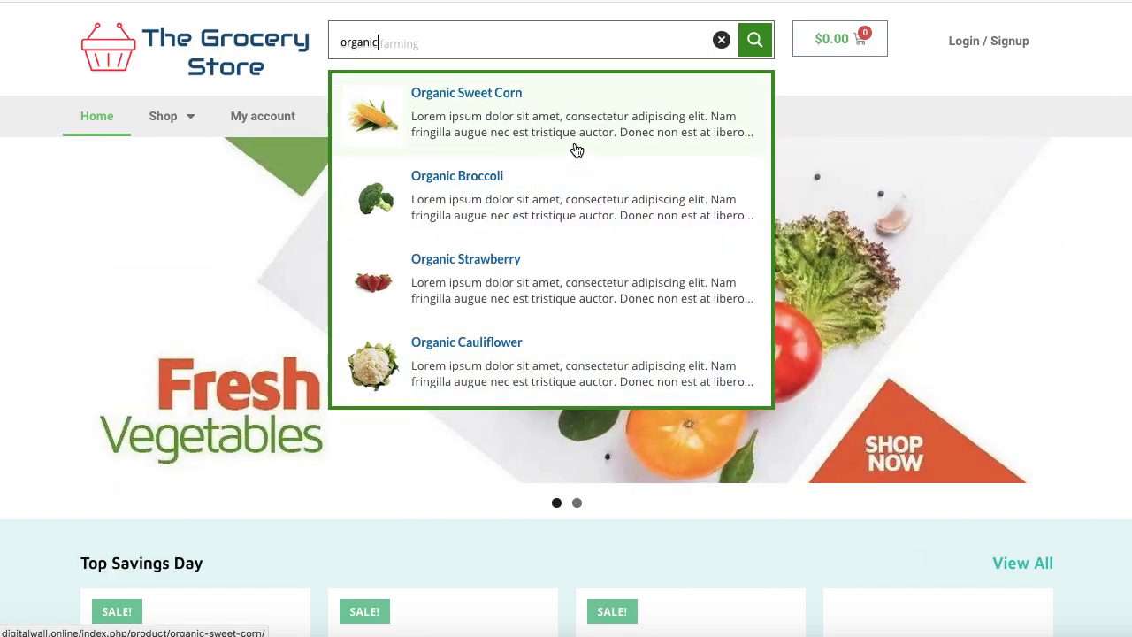
text(br)
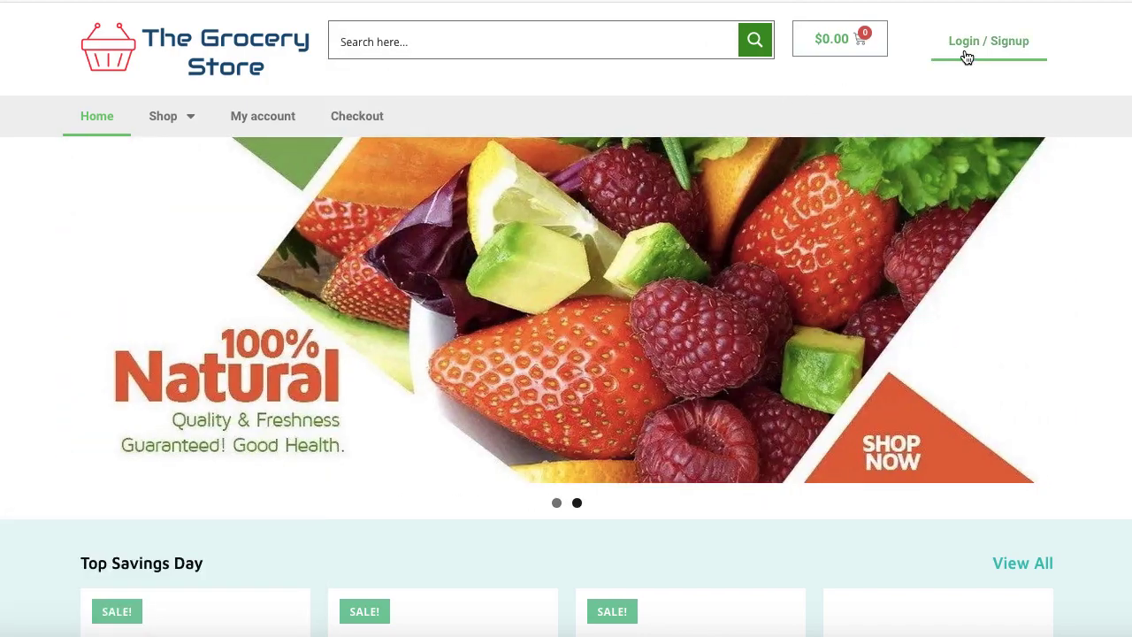
click(963, 49)
click(761, 190)
click(657, 257)
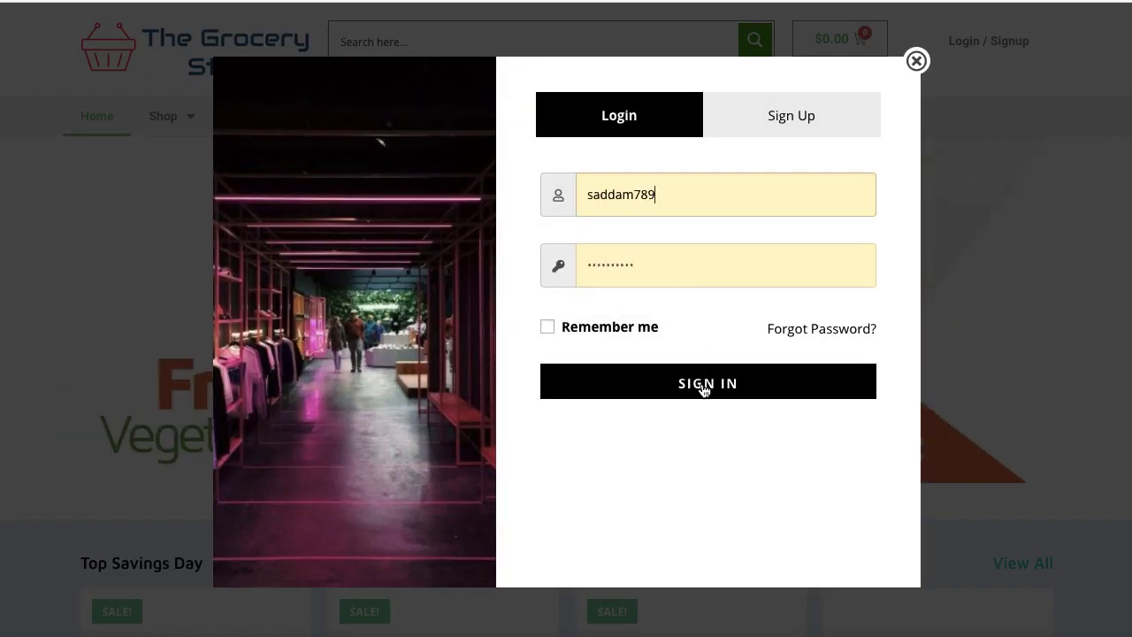
click(702, 386)
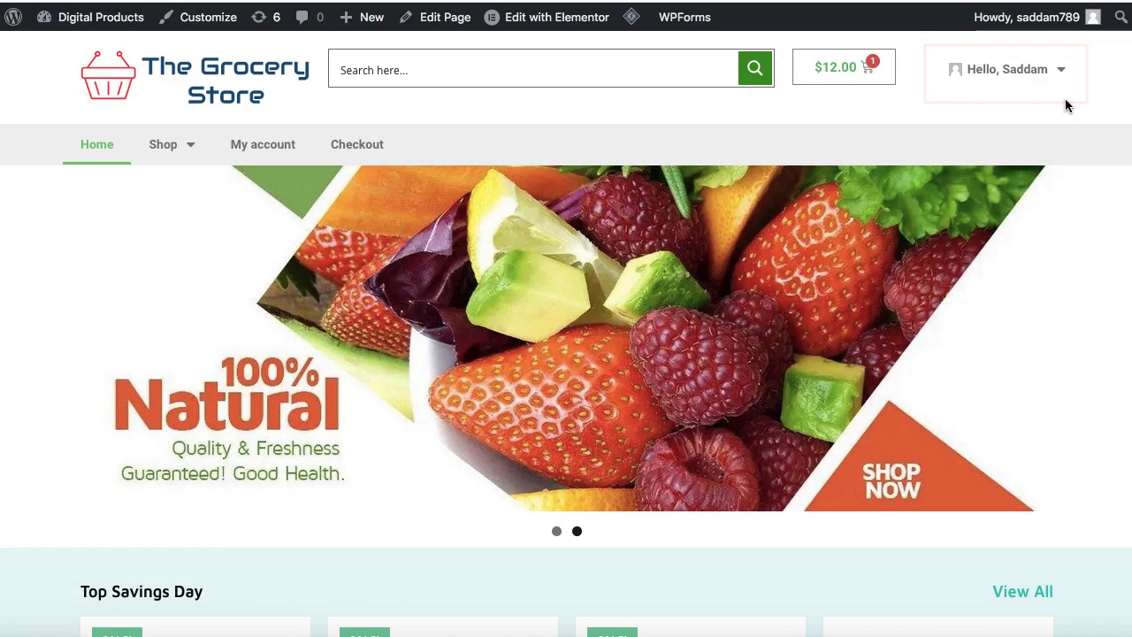
Advance the banner slider twice and open the Washed Sugar Snap Peas quick view ($19.00)
mouse_move(1060, 79)
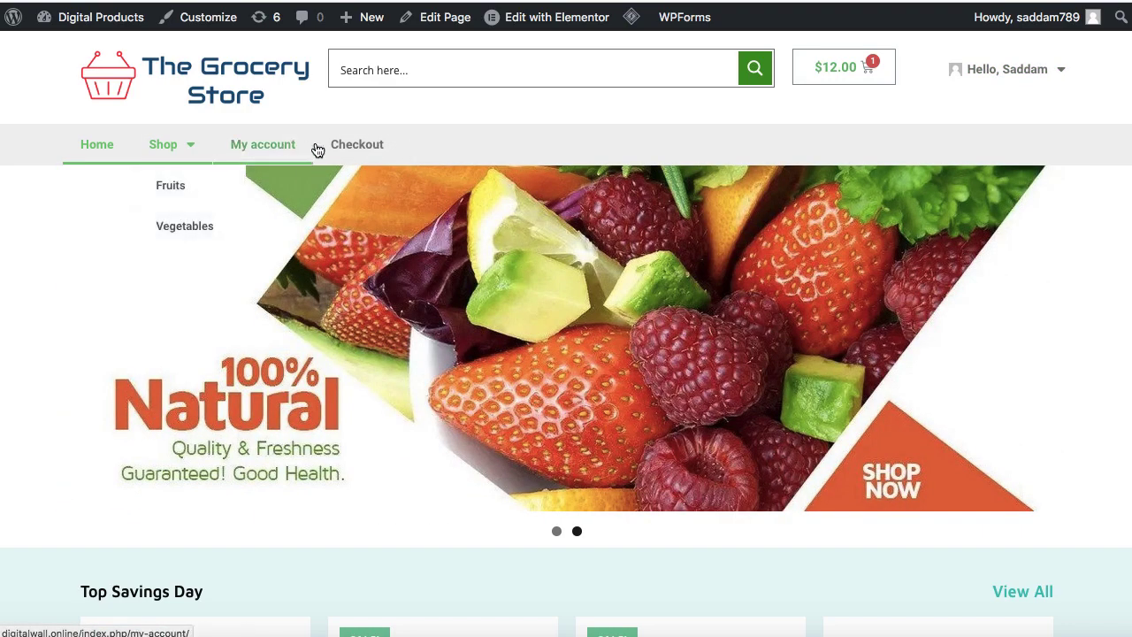
click(1053, 334)
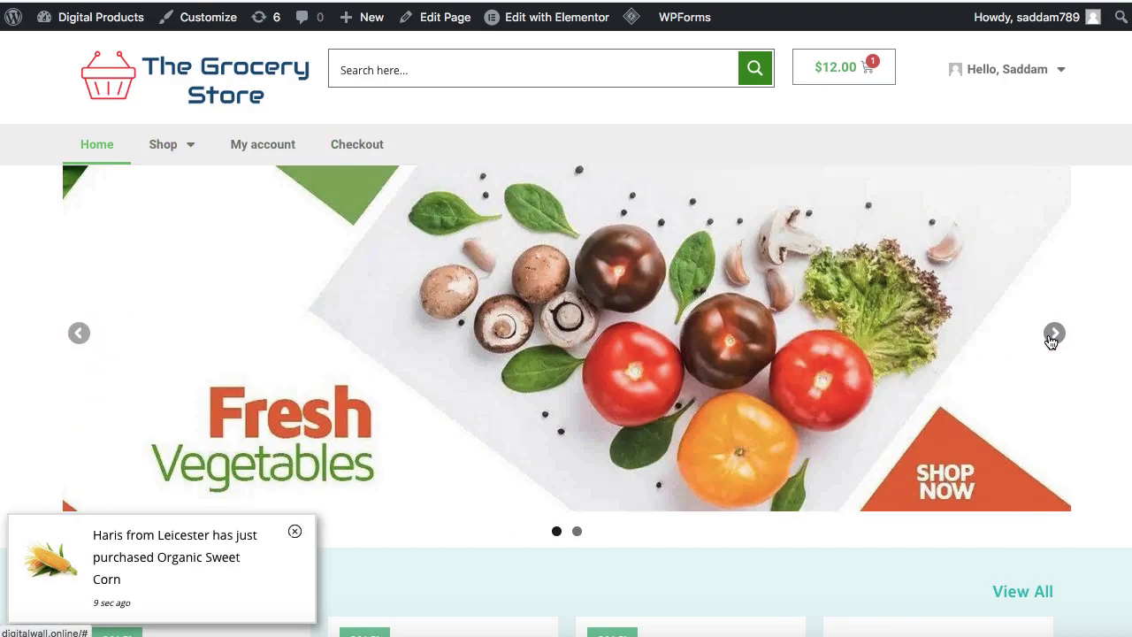
click(1053, 334)
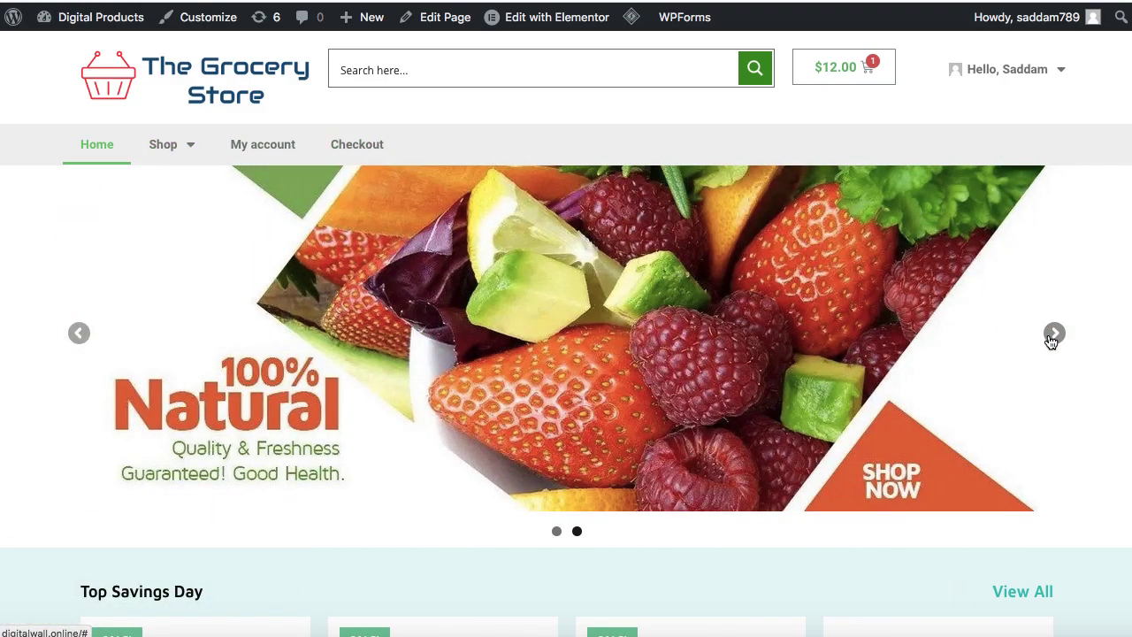
scroll(1094, 531, down, 15)
click(964, 454)
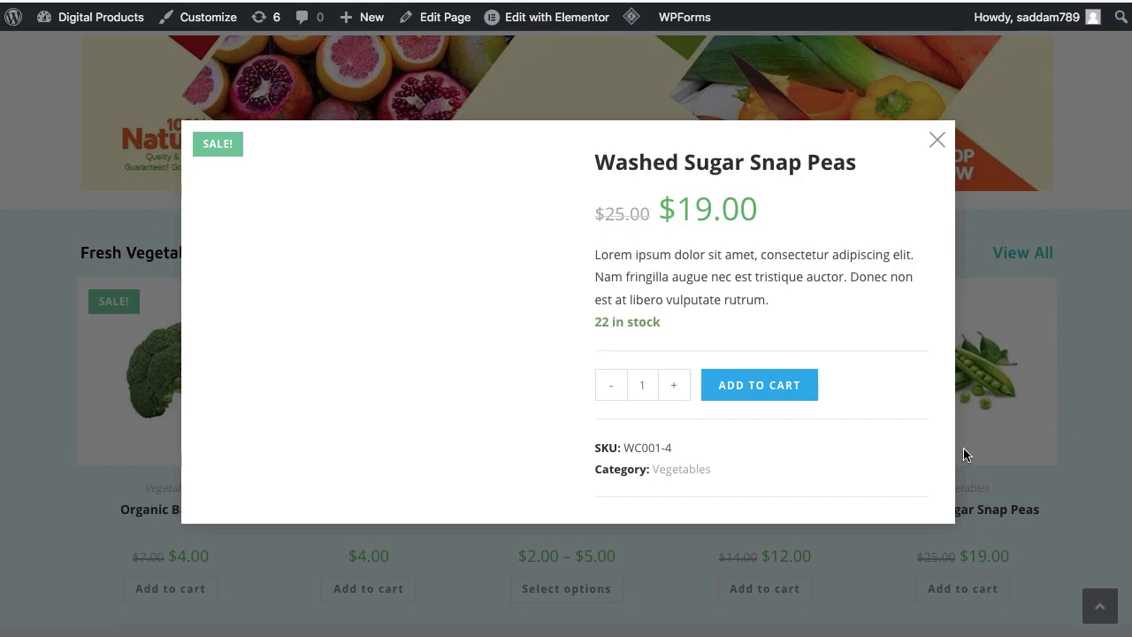
click(963, 453)
scroll(963, 454, down, 3)
In Elementor, set the View All heading's text colour to dark red #840928
click(556, 16)
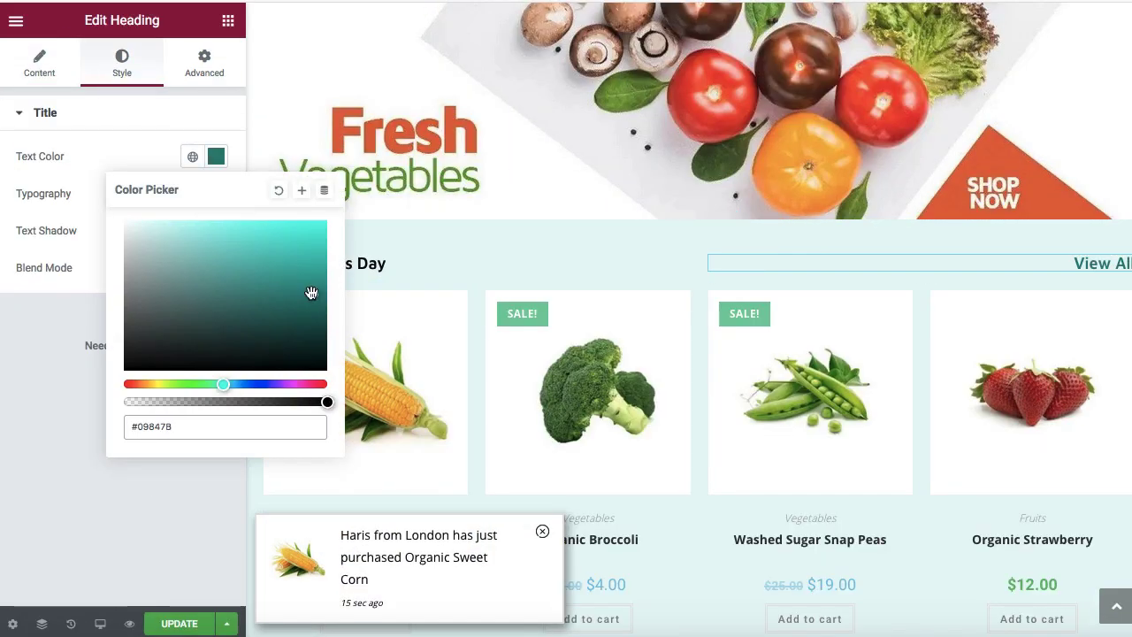
drag(228, 383, 316, 386)
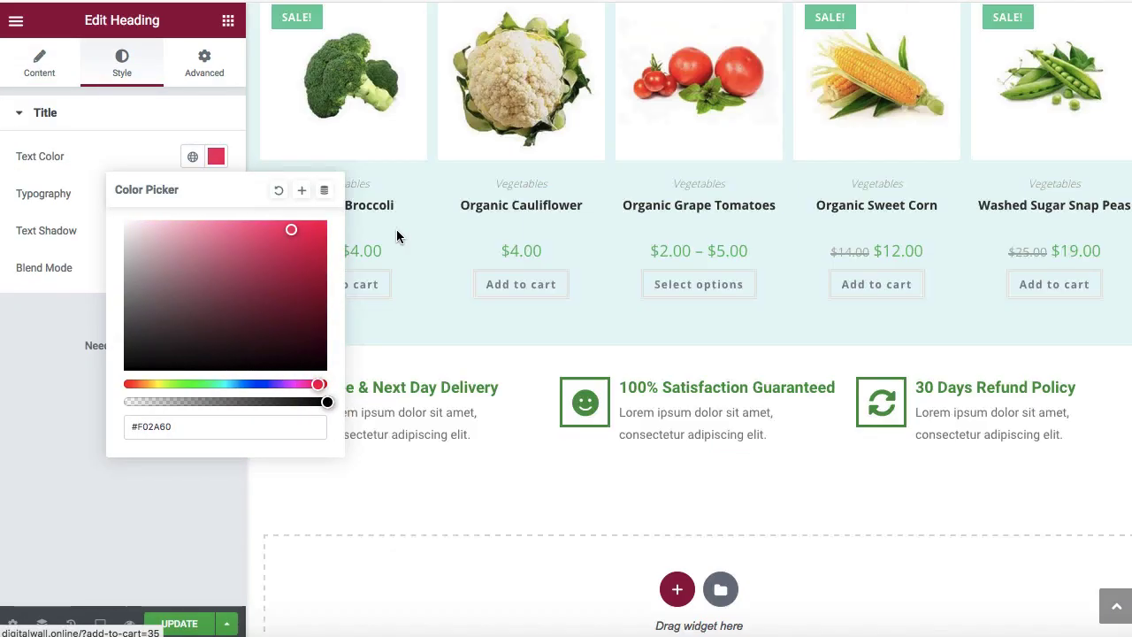
scroll(397, 233, down, 3)
drag(854, 262, 902, 283)
drag(257, 265, 601, 387)
Set the Grape Tomatoes weight to 2 KG, after first trying 500 grams
scroll(601, 386, up, 3)
scroll(701, 224, up, 3)
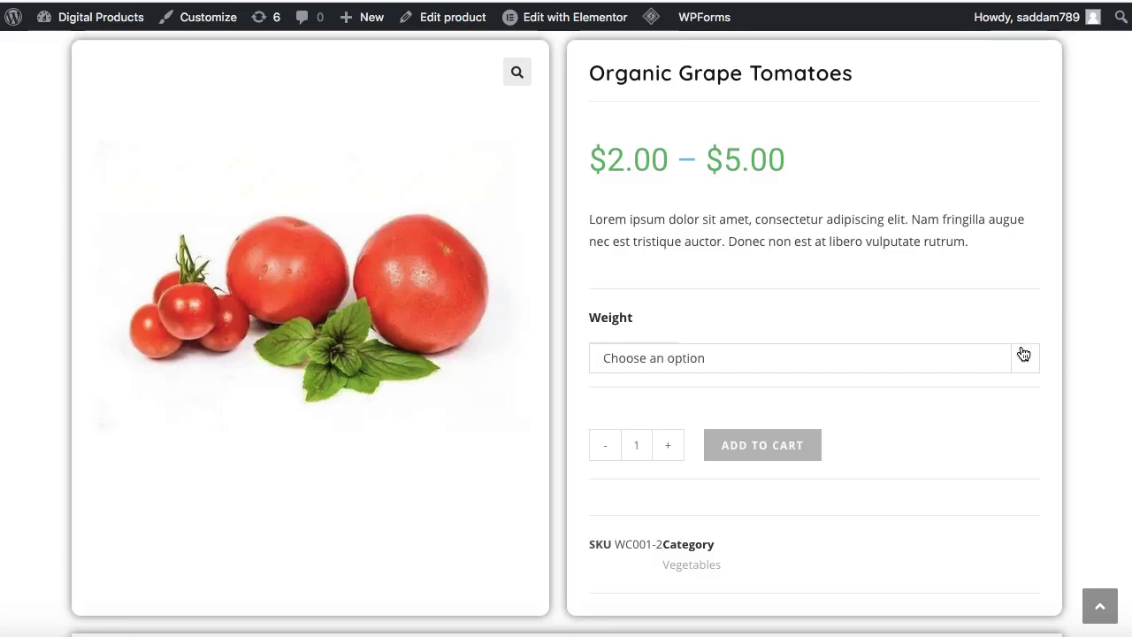
click(1023, 353)
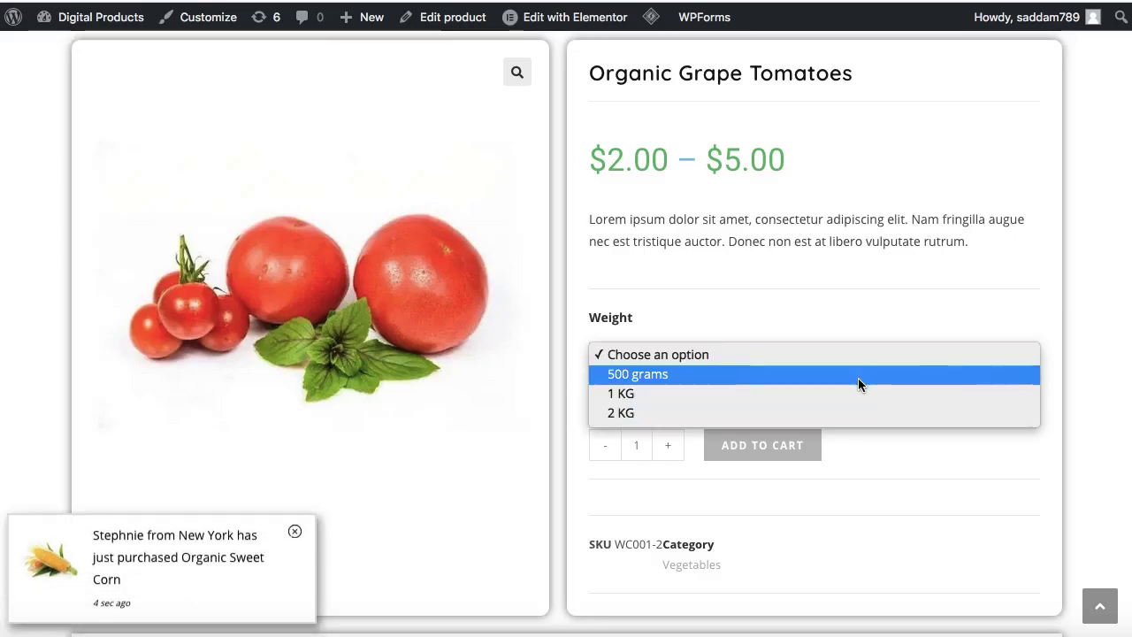
click(857, 377)
click(859, 359)
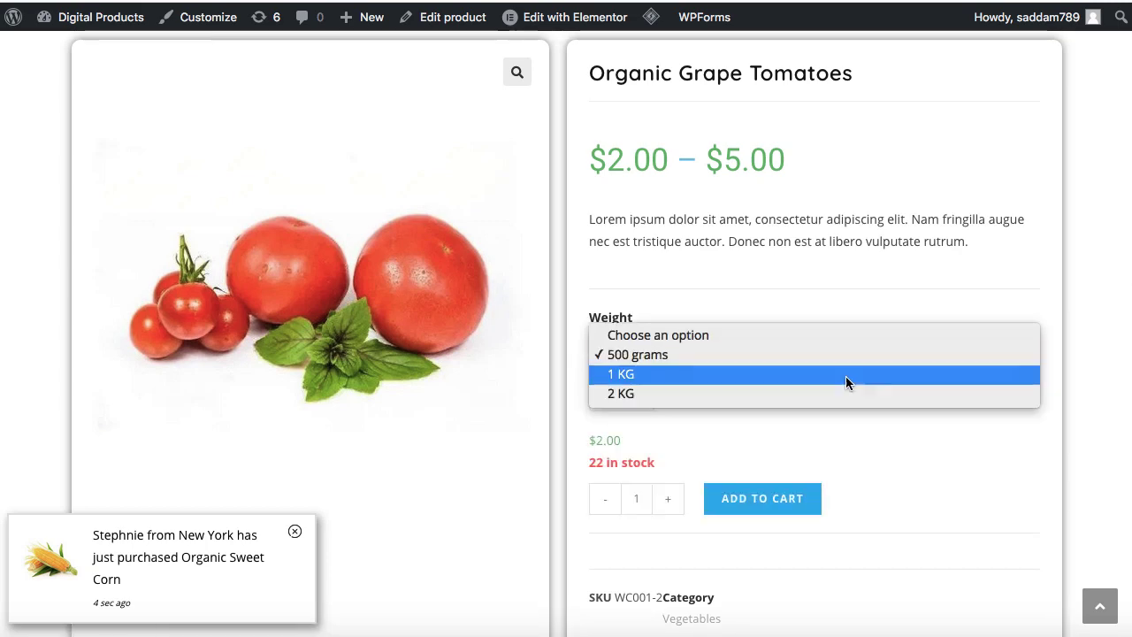
click(842, 393)
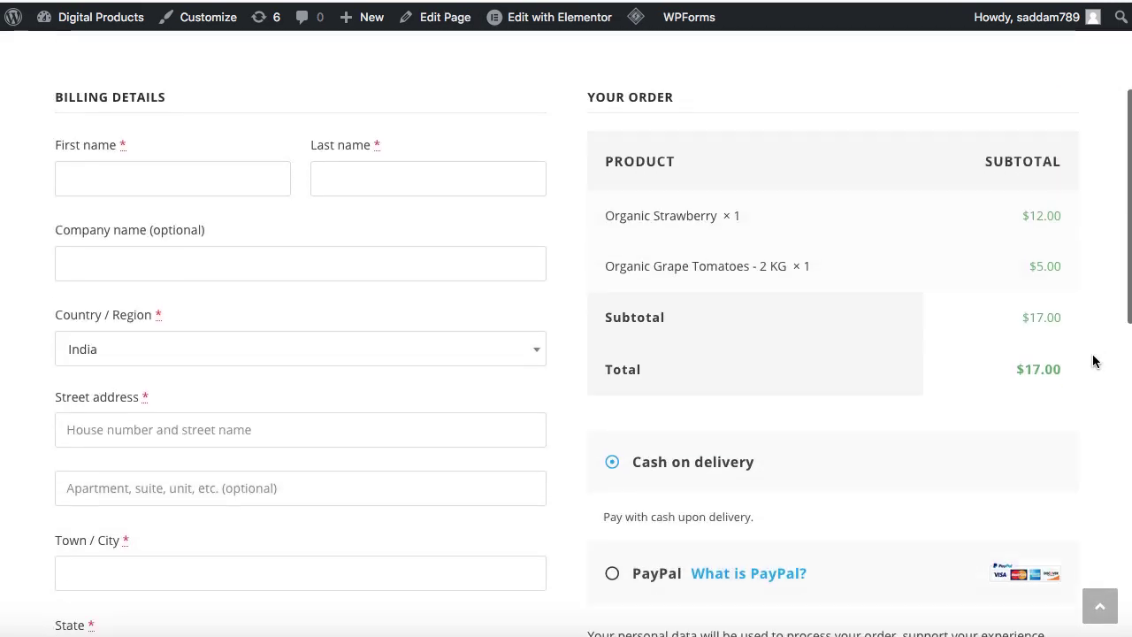
Toggle the checkout payment method to PayPal and back to cash on delivery
scroll(1092, 360, down, 5)
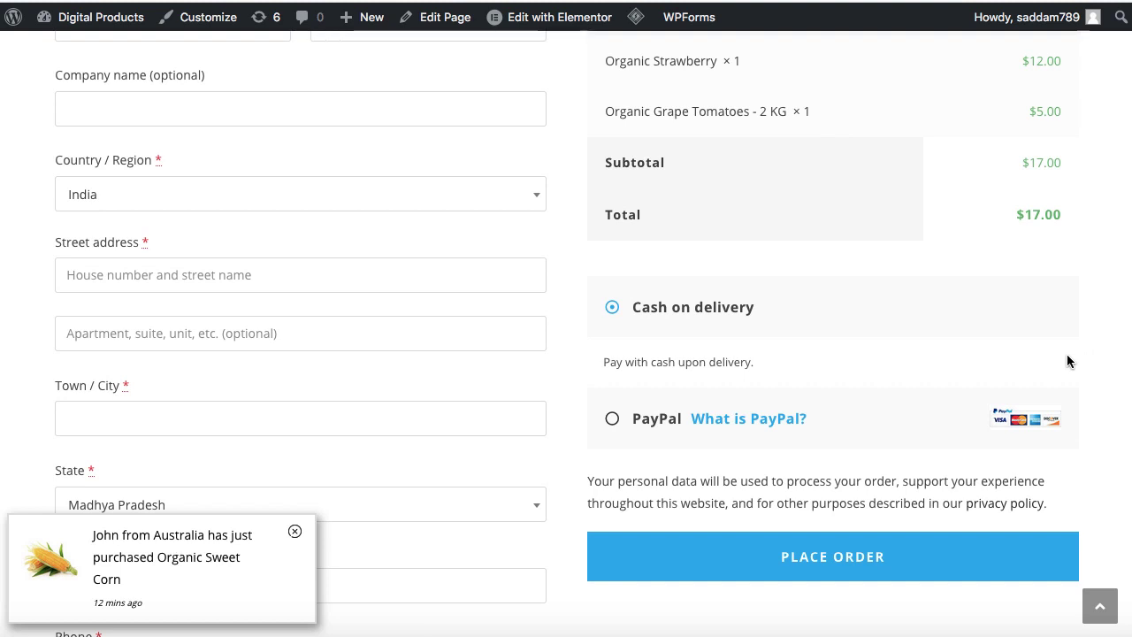
click(611, 419)
click(612, 308)
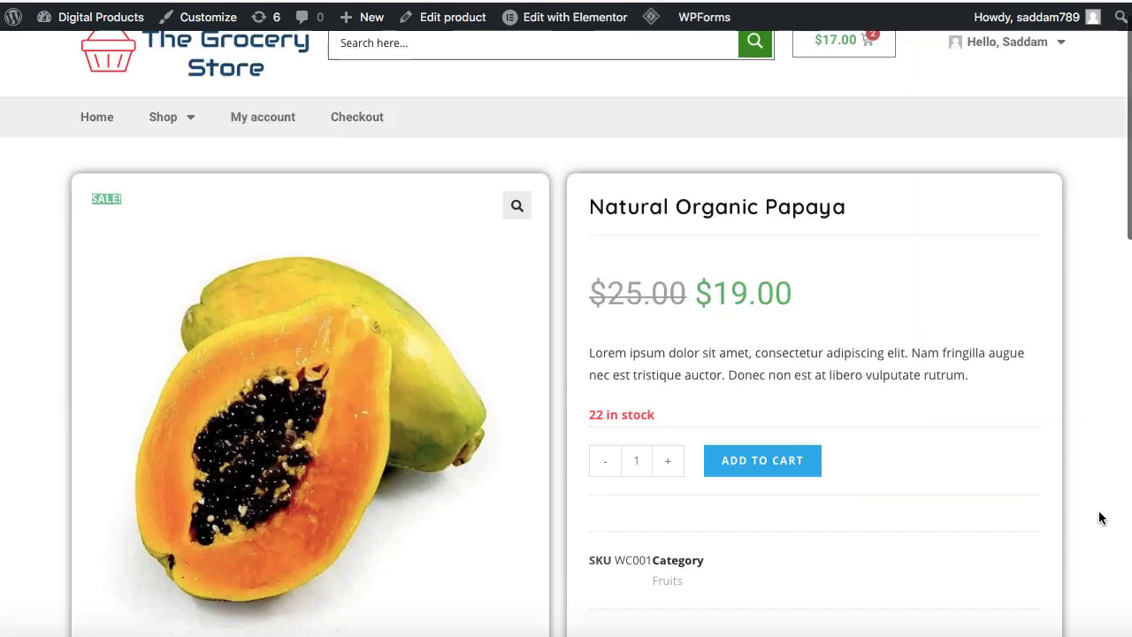
scroll(1100, 517, down, 6)
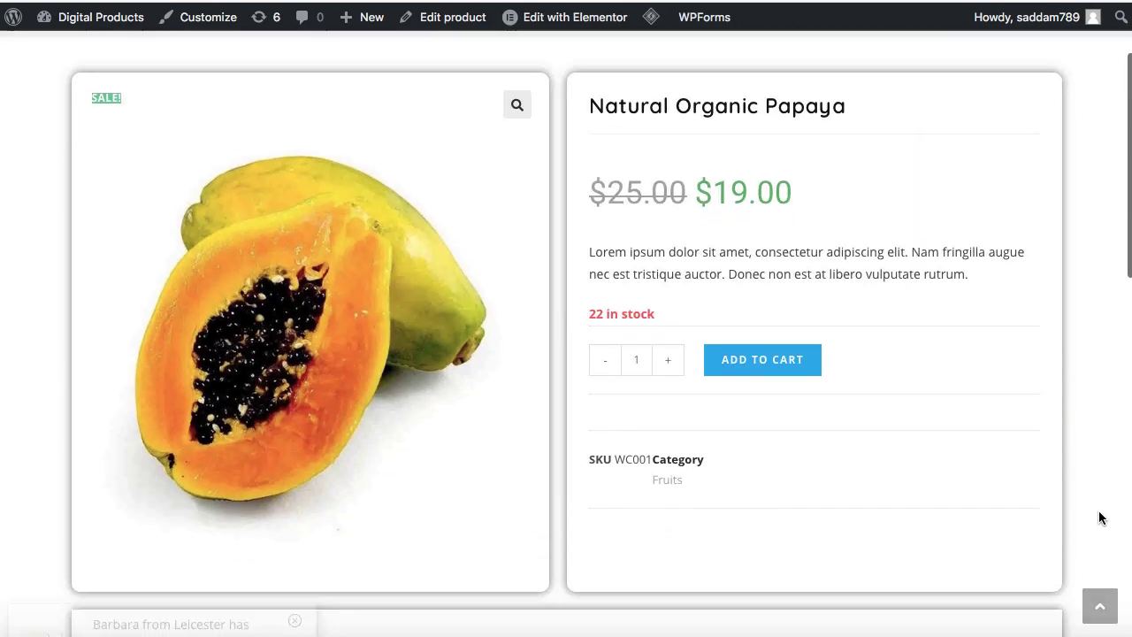
scroll(1100, 517, down, 5)
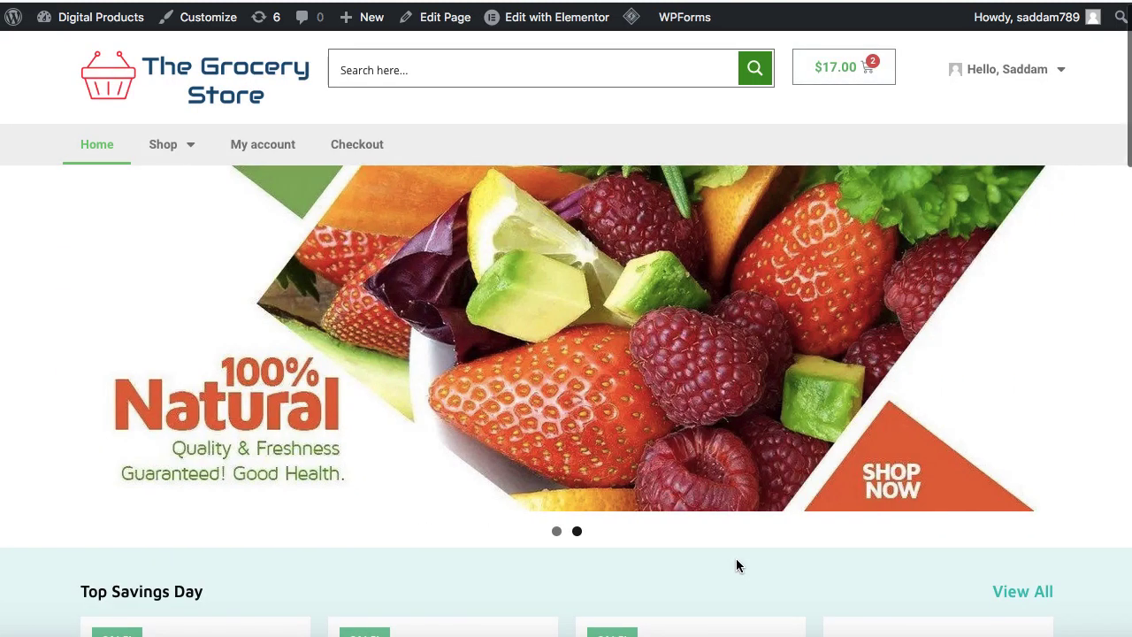
scroll(736, 563, down, 5)
scroll(735, 566, down, 3)
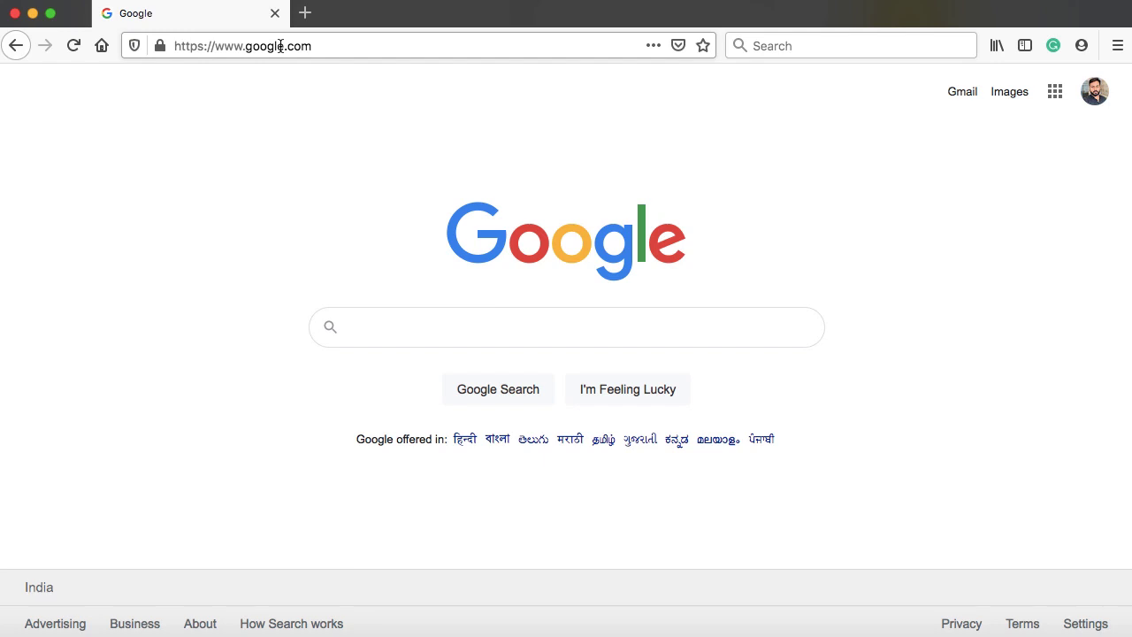
Load hostinger.com and go to Domain Checker from the Domain menu
click(328, 47)
key(Return)
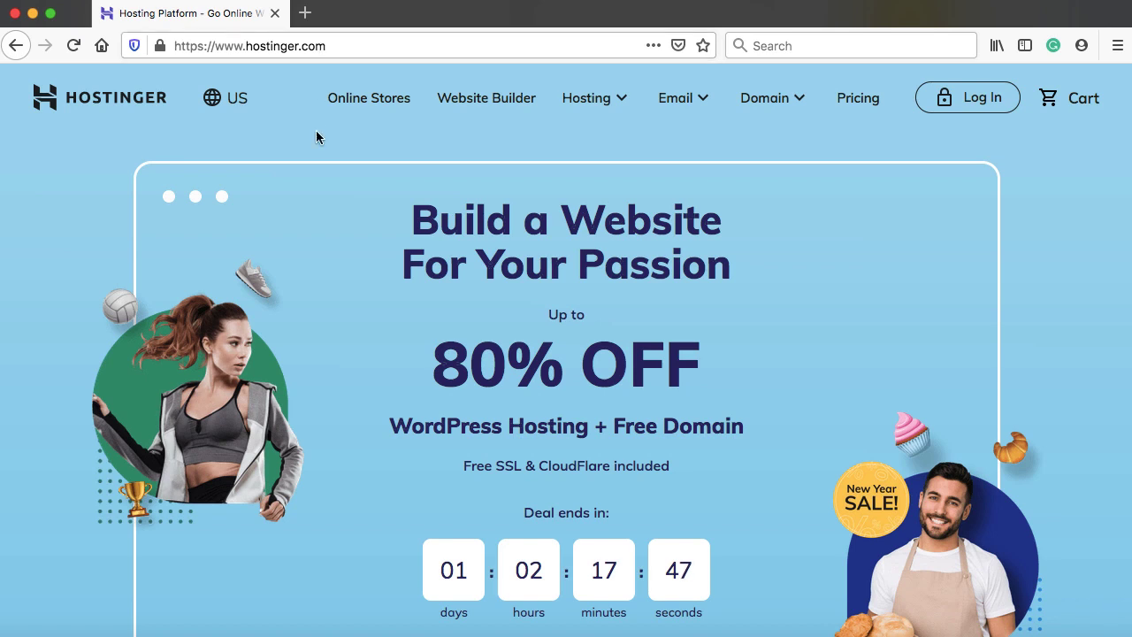
click(796, 106)
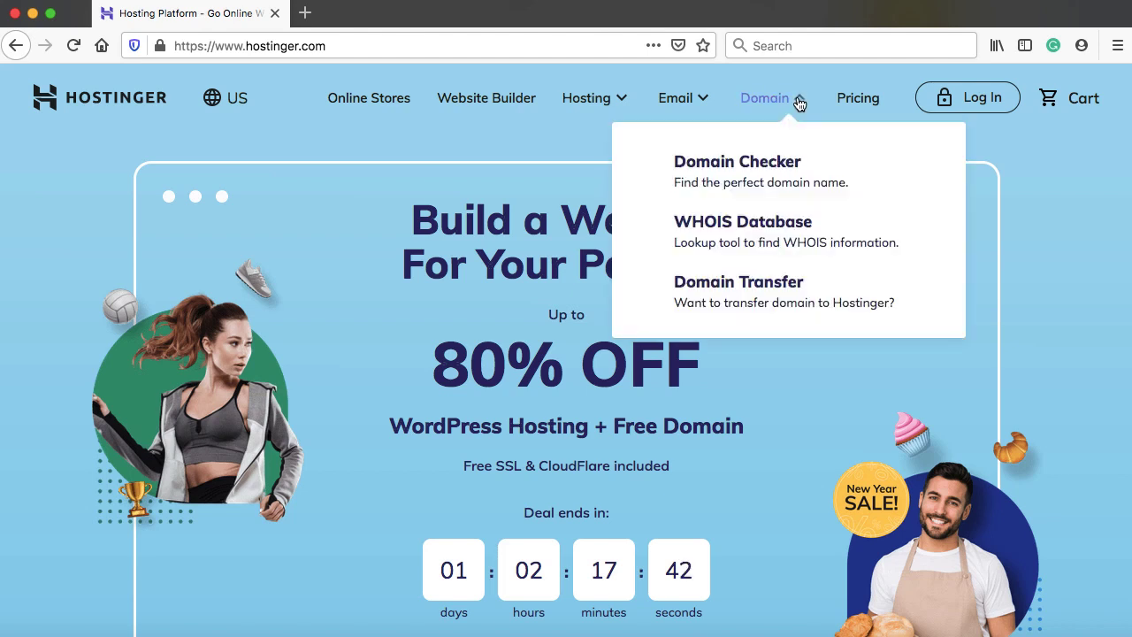
click(756, 162)
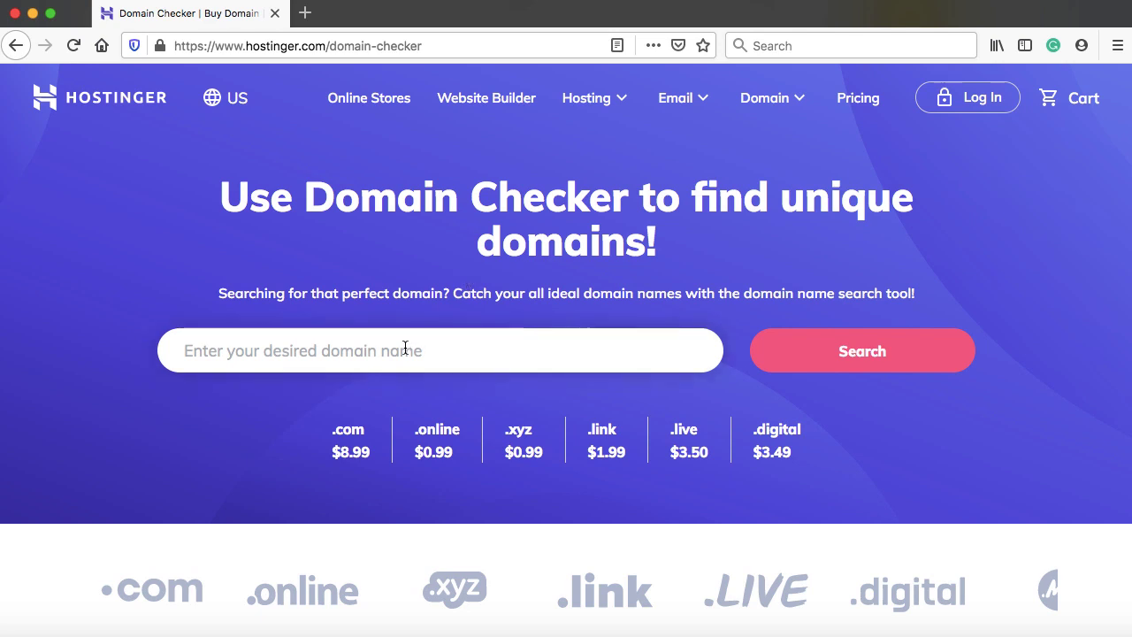
Search for groceries.com and browse the alternative domain results
text(groce)
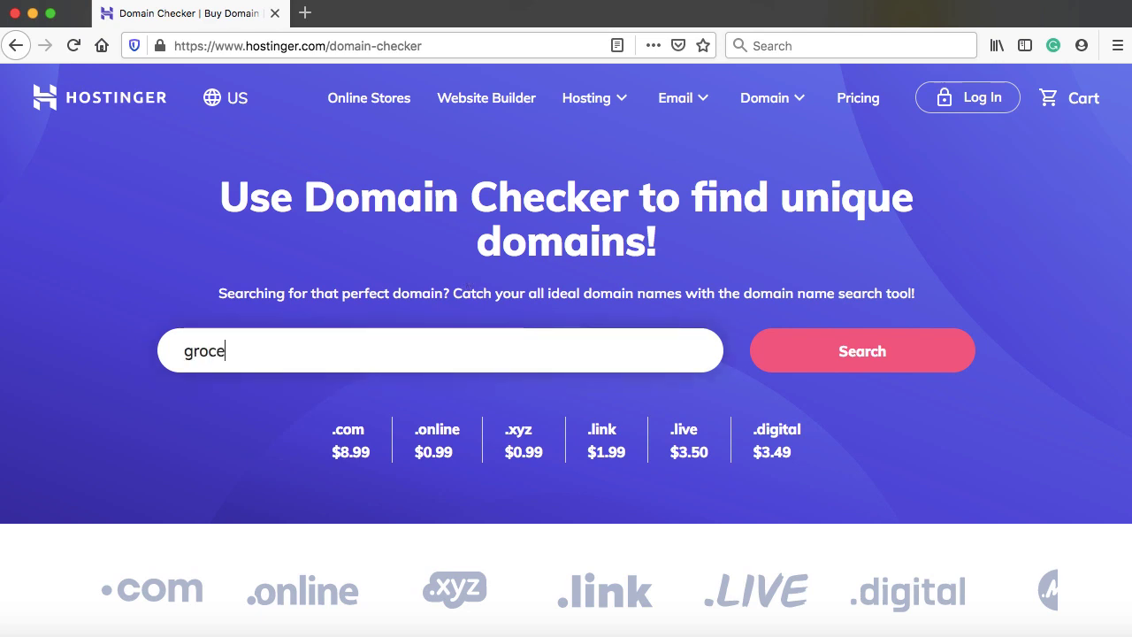
text(ries.com)
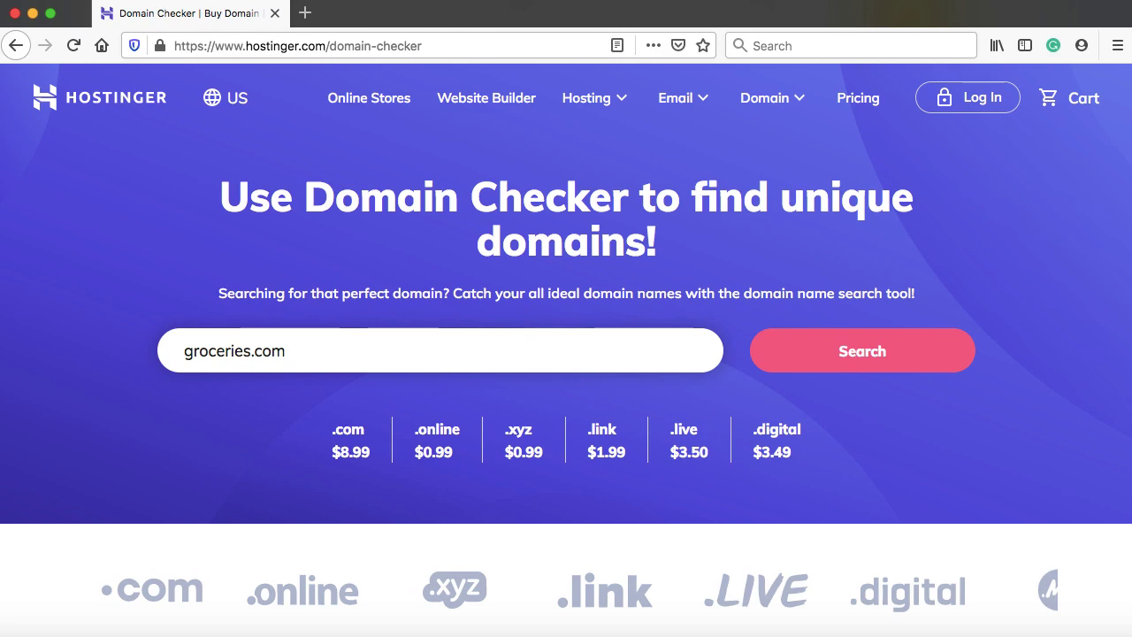
click(860, 358)
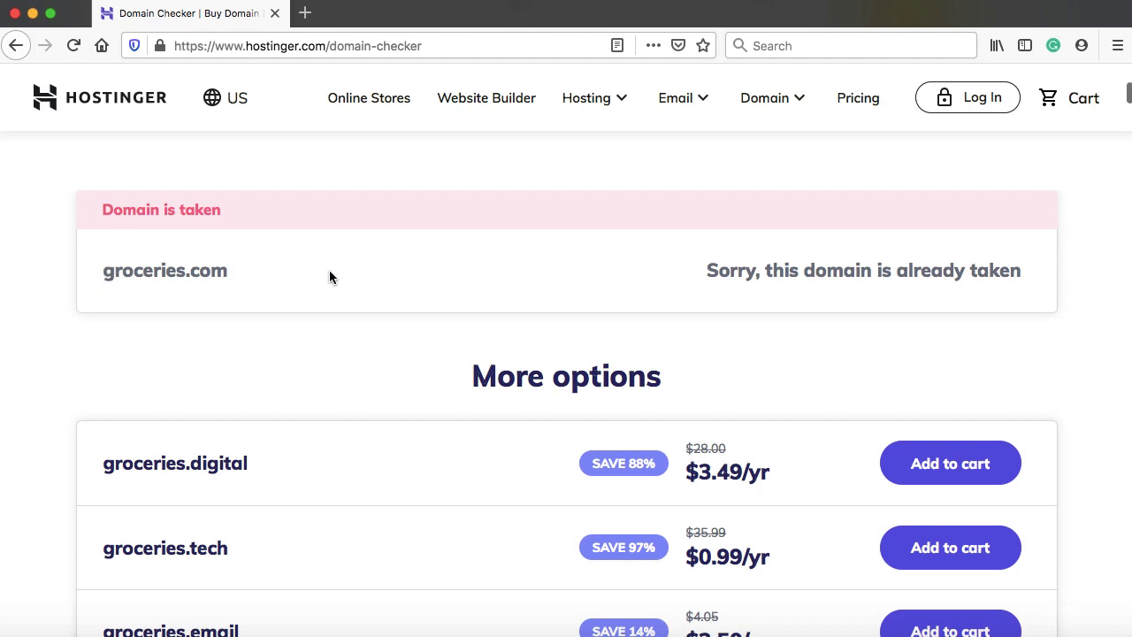
scroll(329, 275, down, 3)
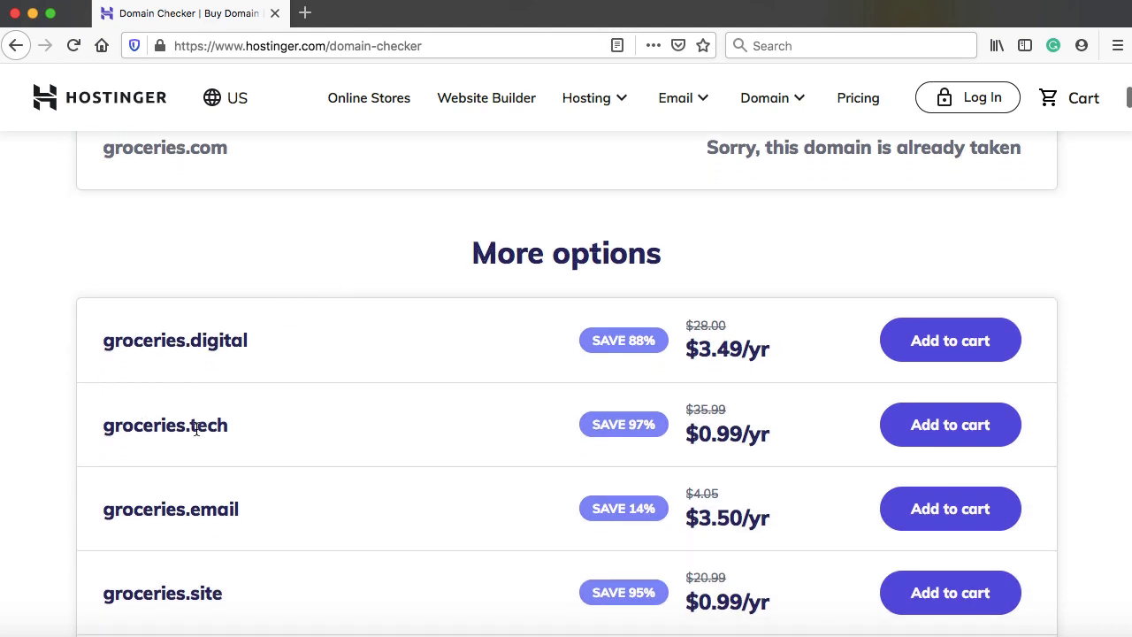
scroll(318, 250, up, 1)
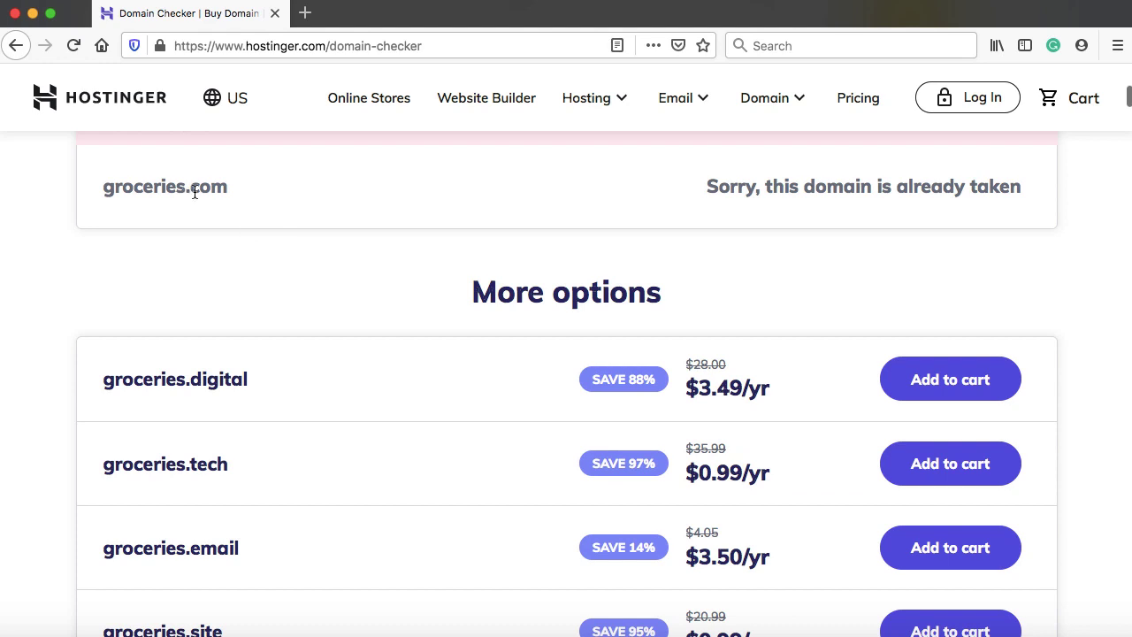
scroll(336, 302, down, 5)
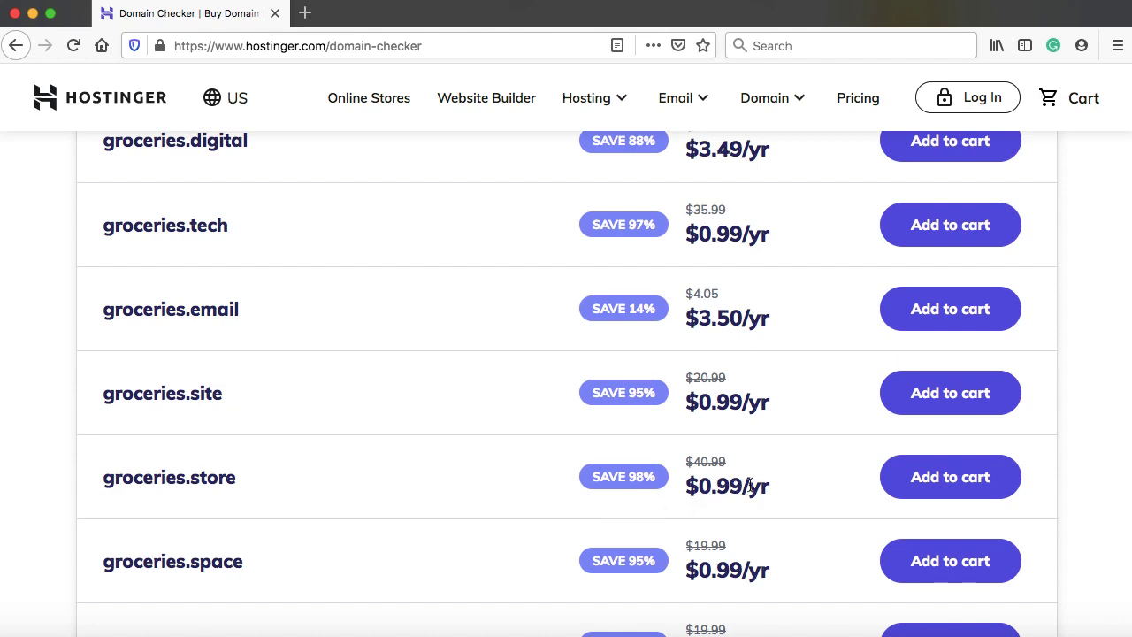
Try groceries.store and the taken groceries.tech, then add groceries.email ($3.50/yr) to the cart
click(952, 483)
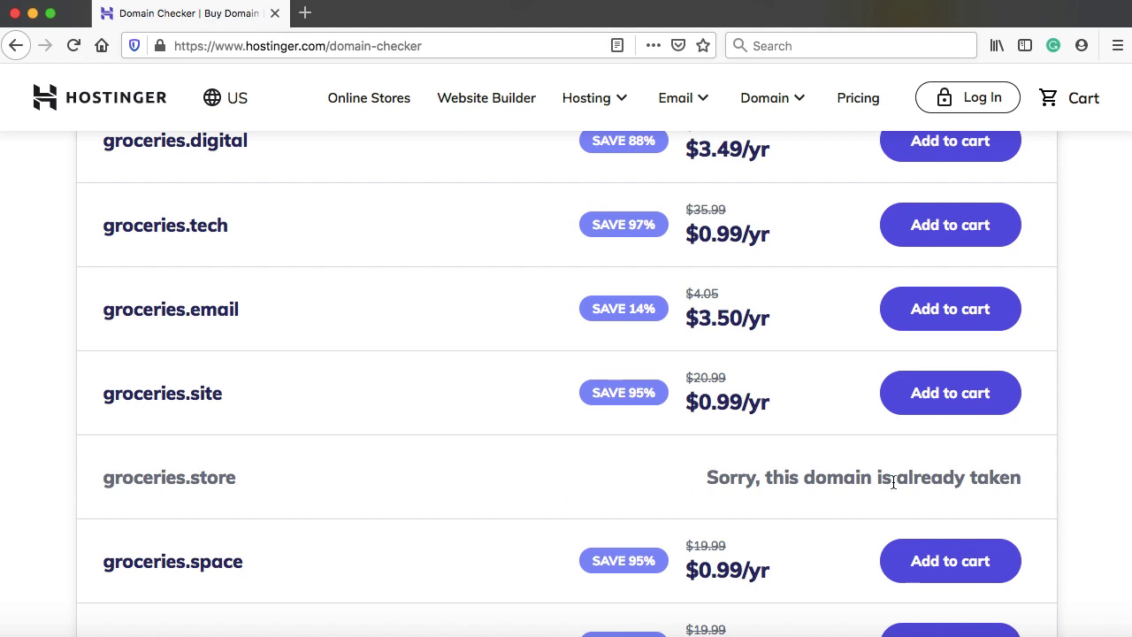
scroll(892, 483, up, 3)
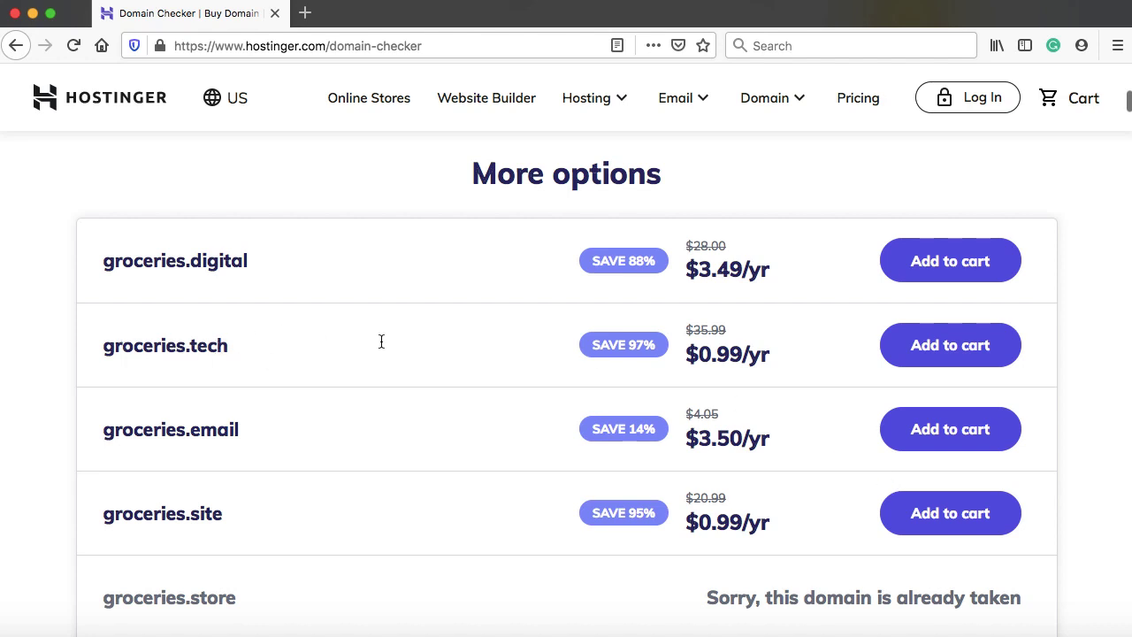
click(940, 353)
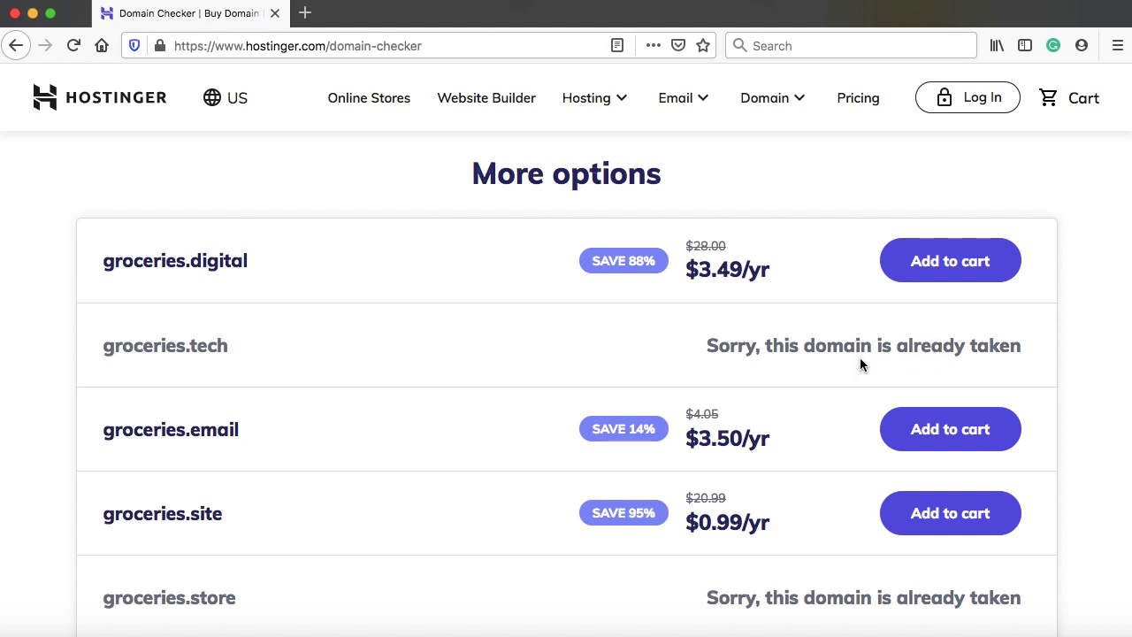
scroll(859, 364, down, 1)
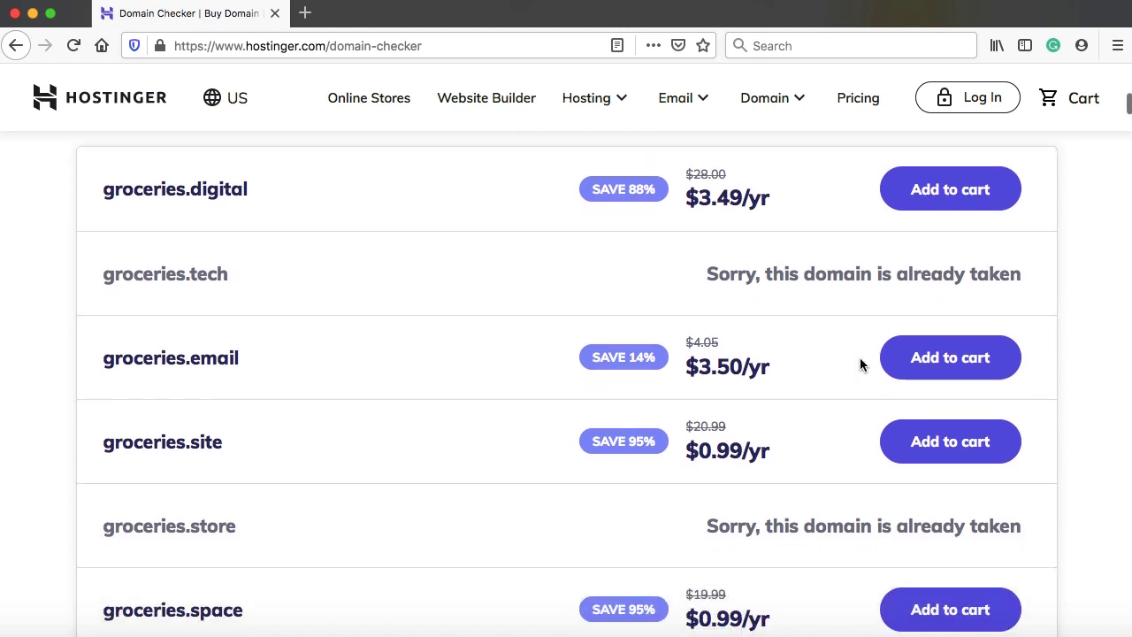
click(964, 366)
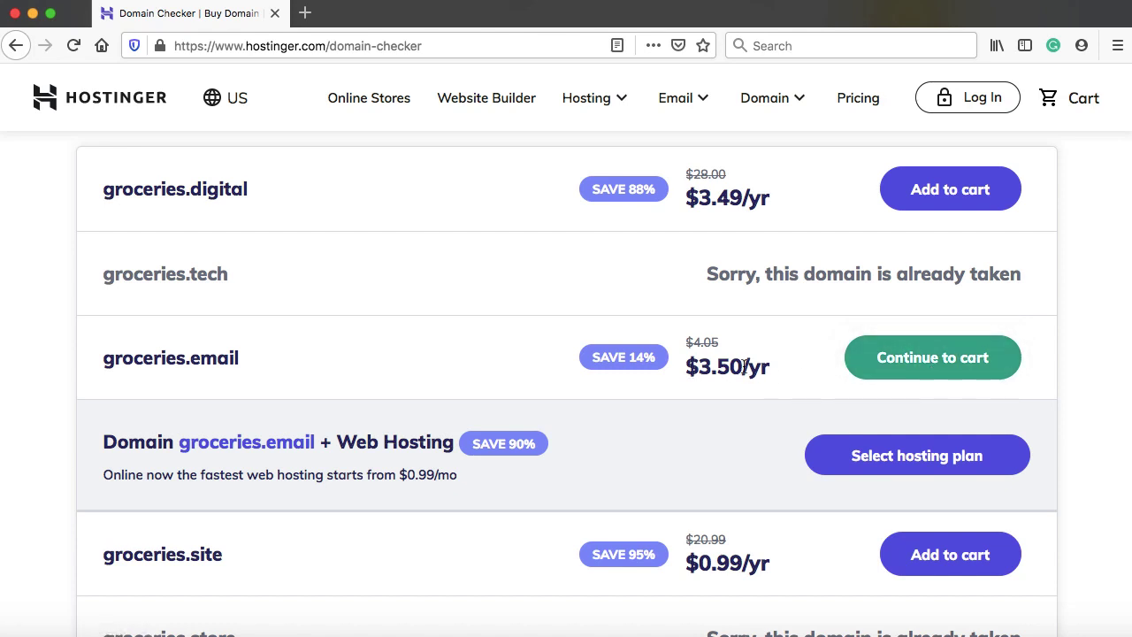
Bundle groceries.email with the Single Shared Hosting plan, bringing the cart to $51.20
scroll(745, 366, down, 2)
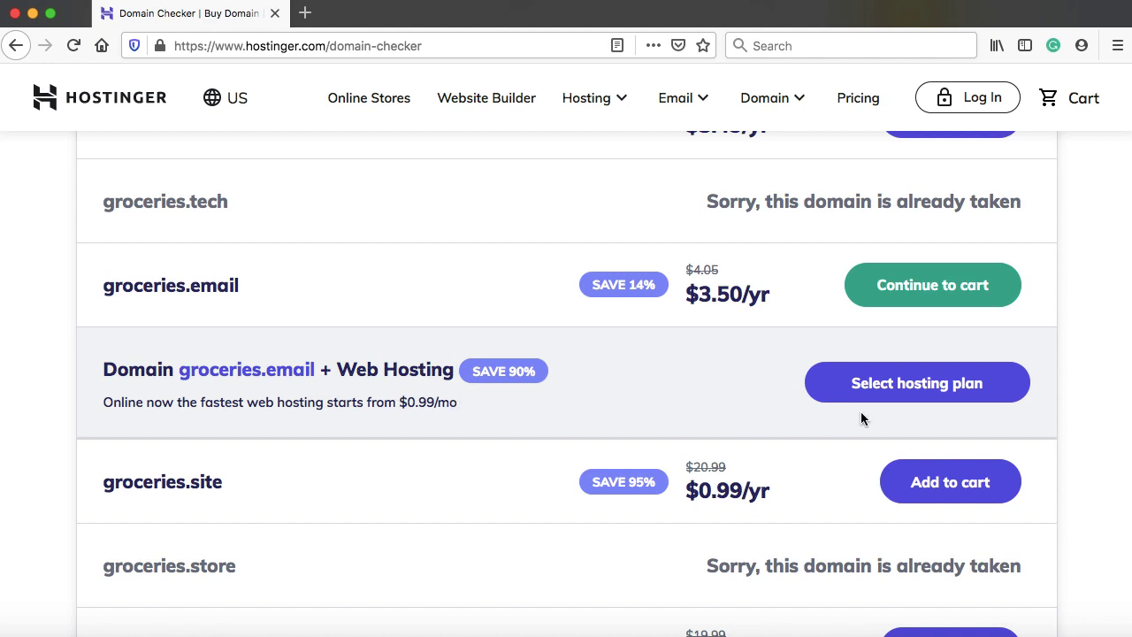
click(925, 385)
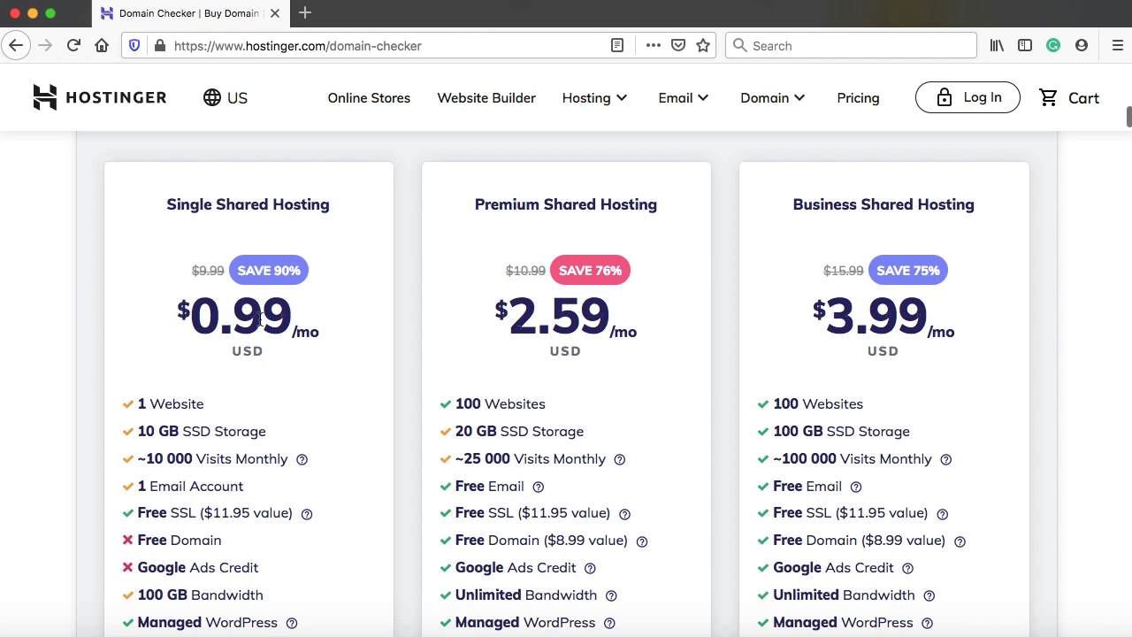
scroll(258, 320, down, 3)
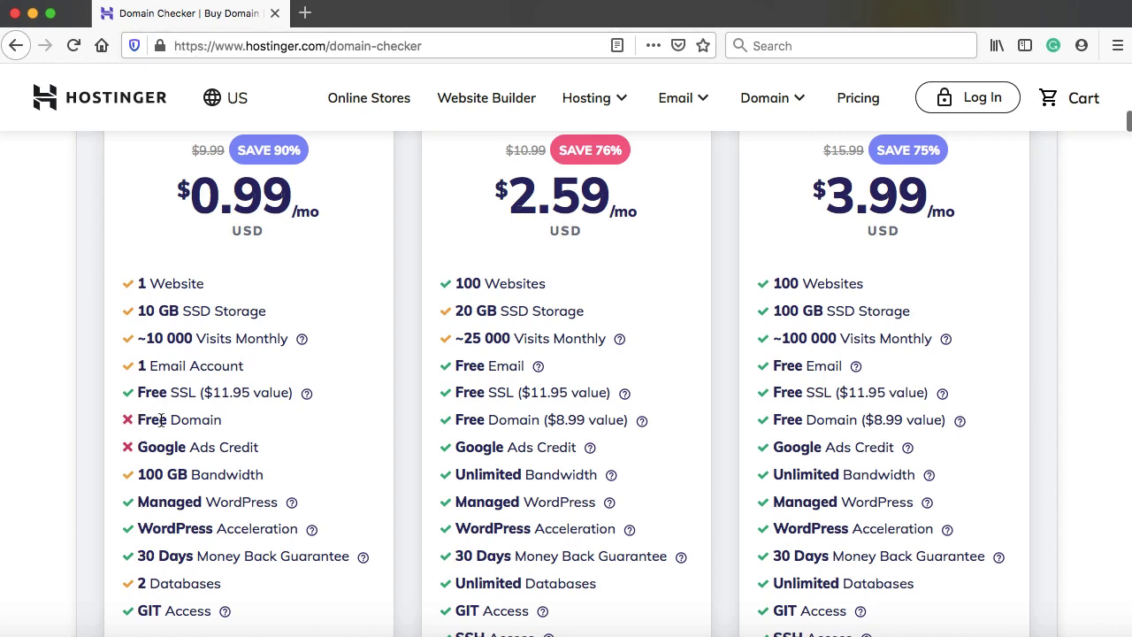
scroll(203, 422, up, 6)
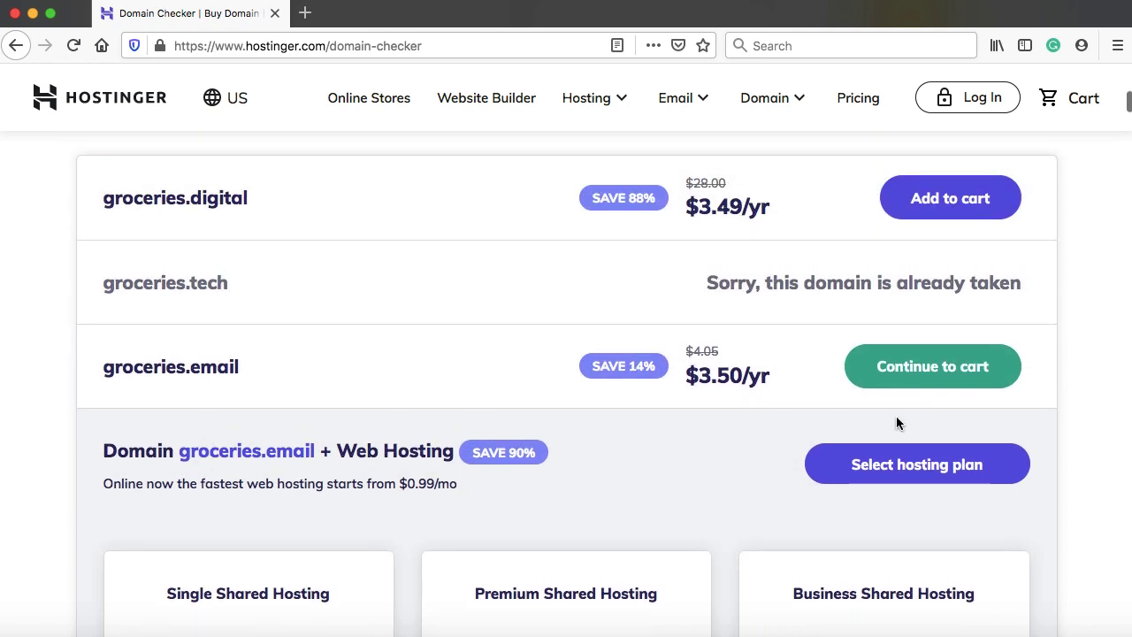
scroll(468, 521, down, 8)
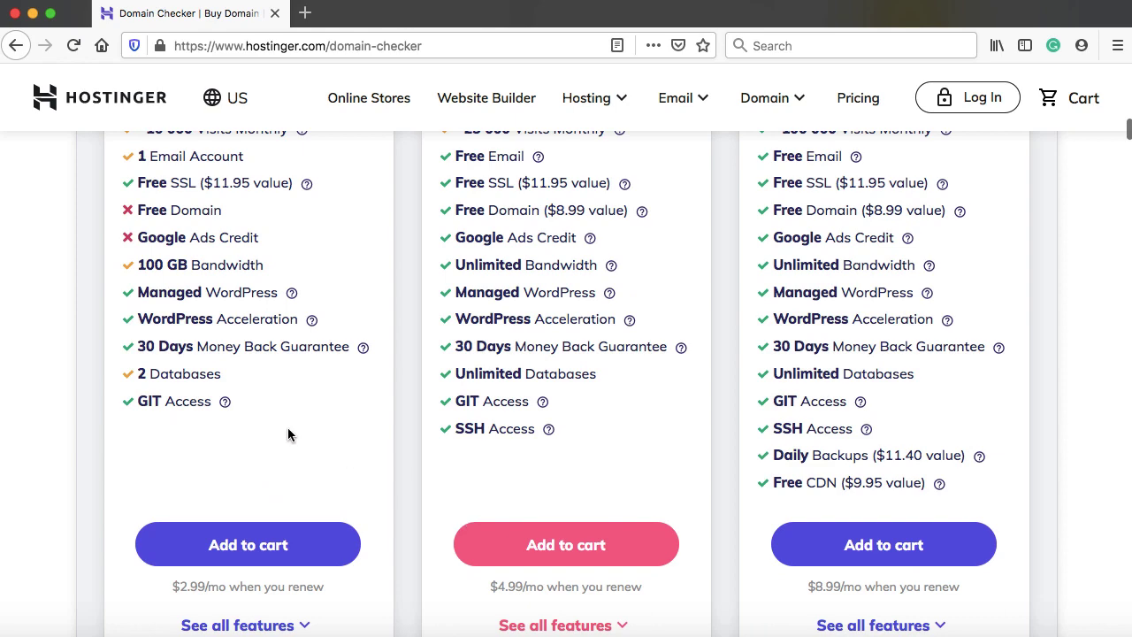
click(241, 545)
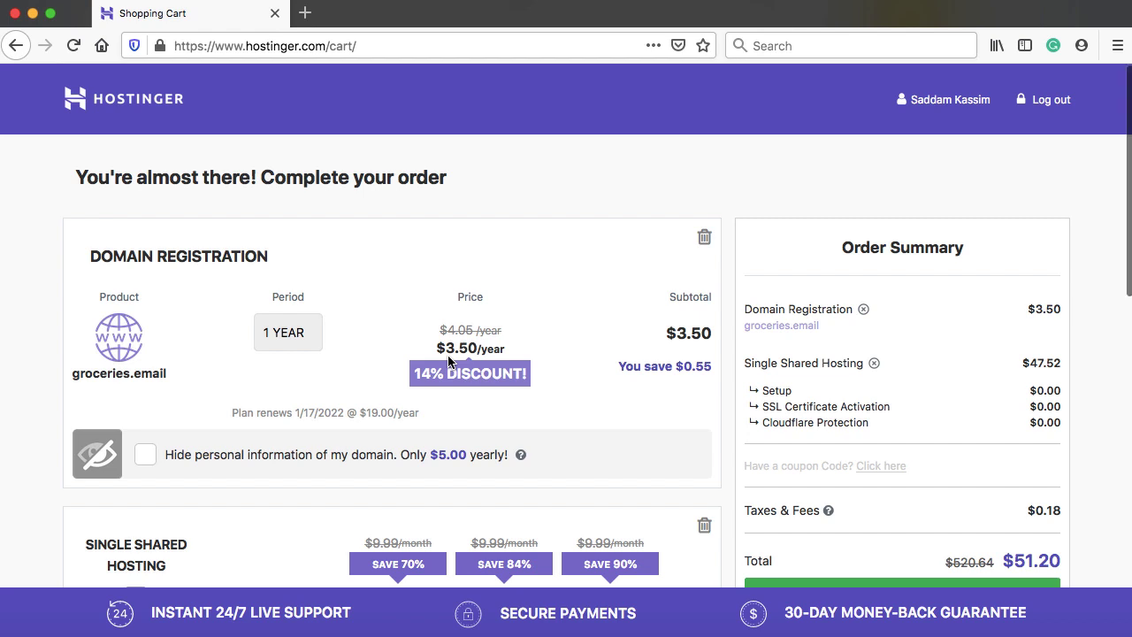
Scroll through the cart's order summary: groceries.email plus 48-month Single Shared Hosting, $51.20
scroll(310, 336, down, 3)
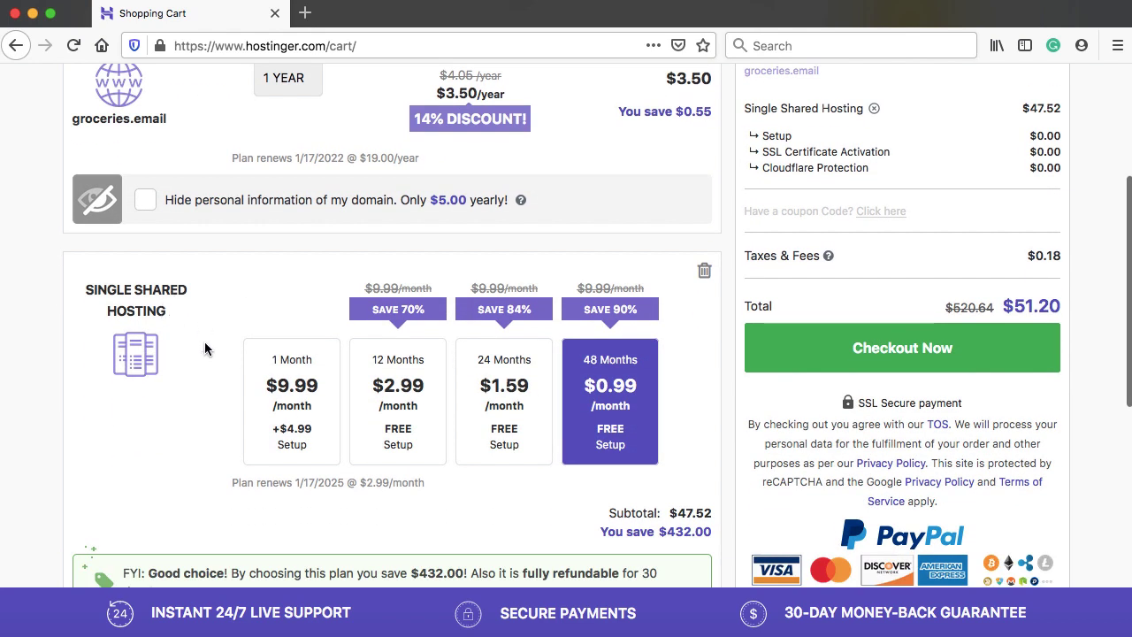
scroll(207, 348, down, 1)
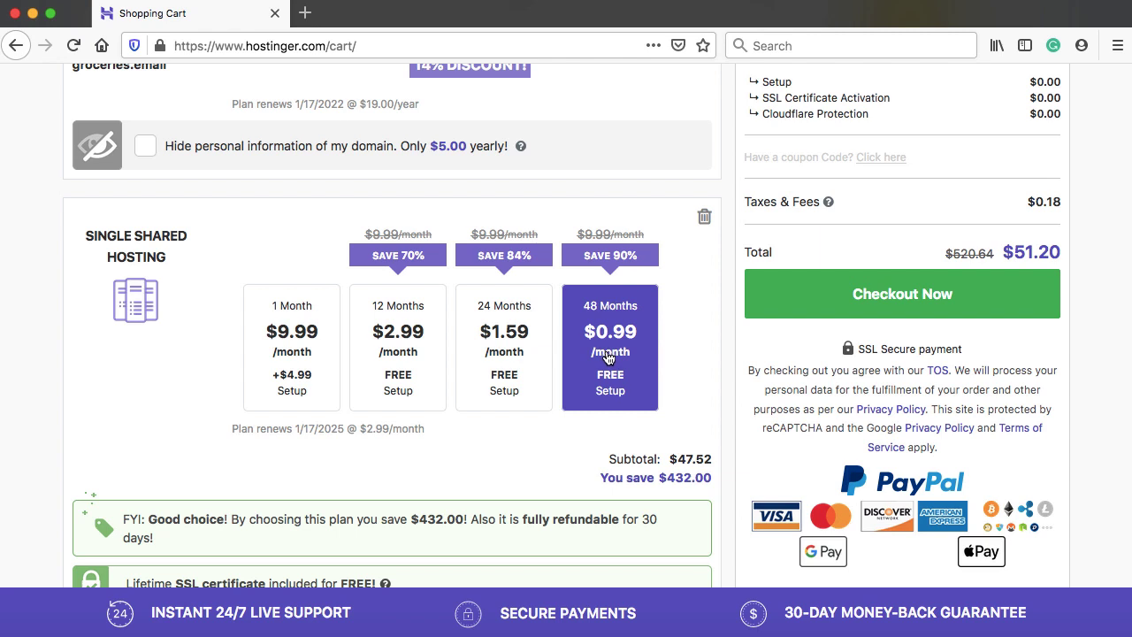
scroll(791, 329, up, 4)
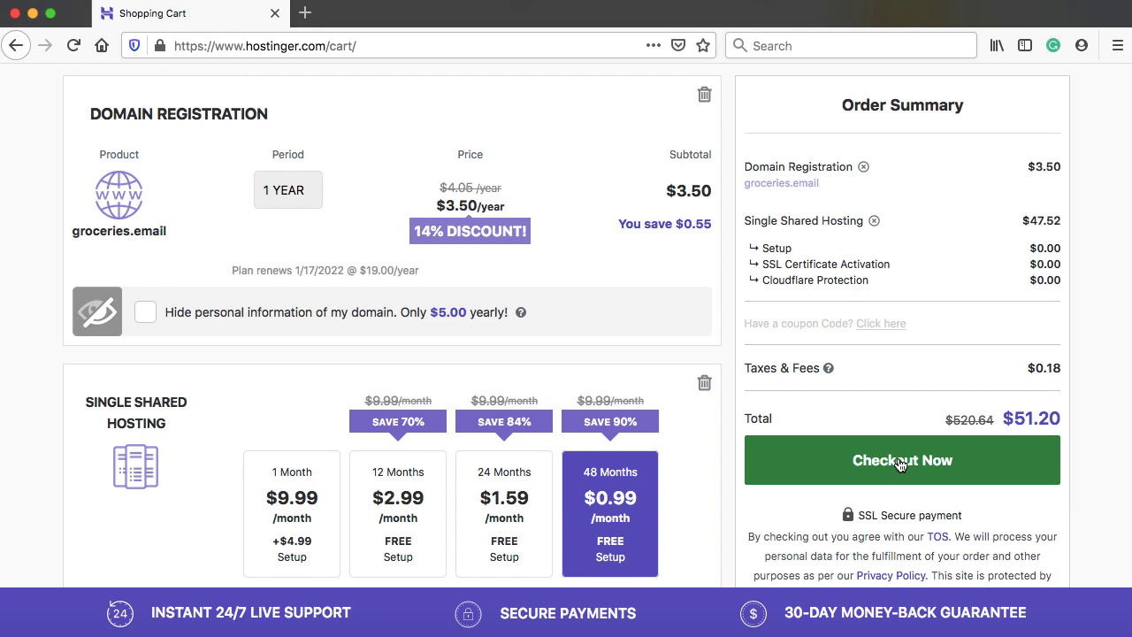
scroll(899, 392, up, 2)
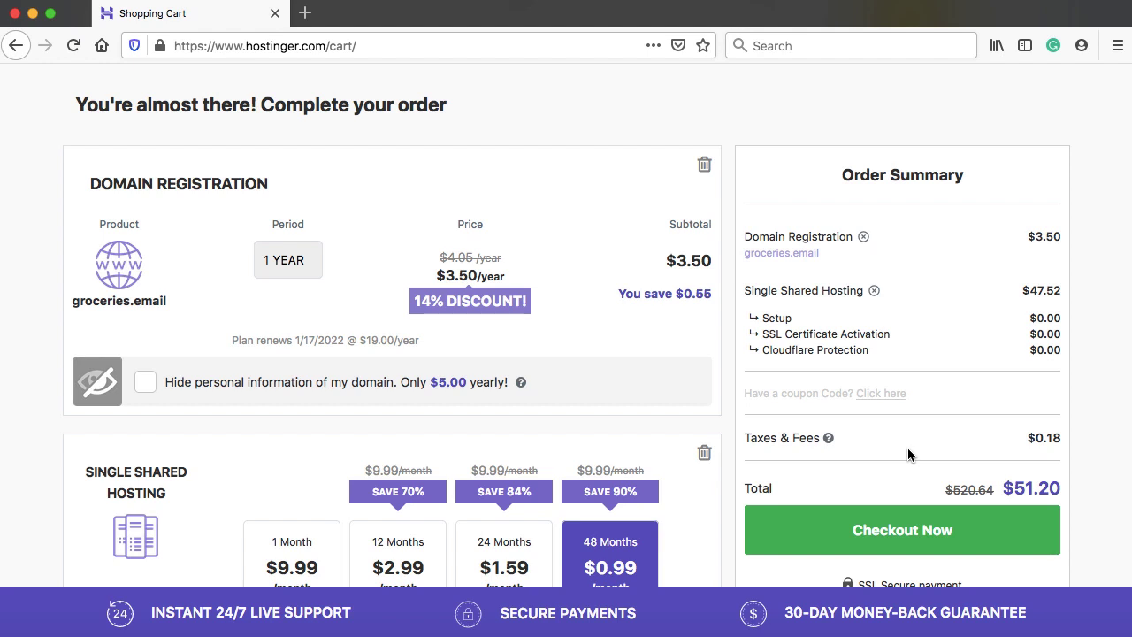
scroll(907, 449, up, 2)
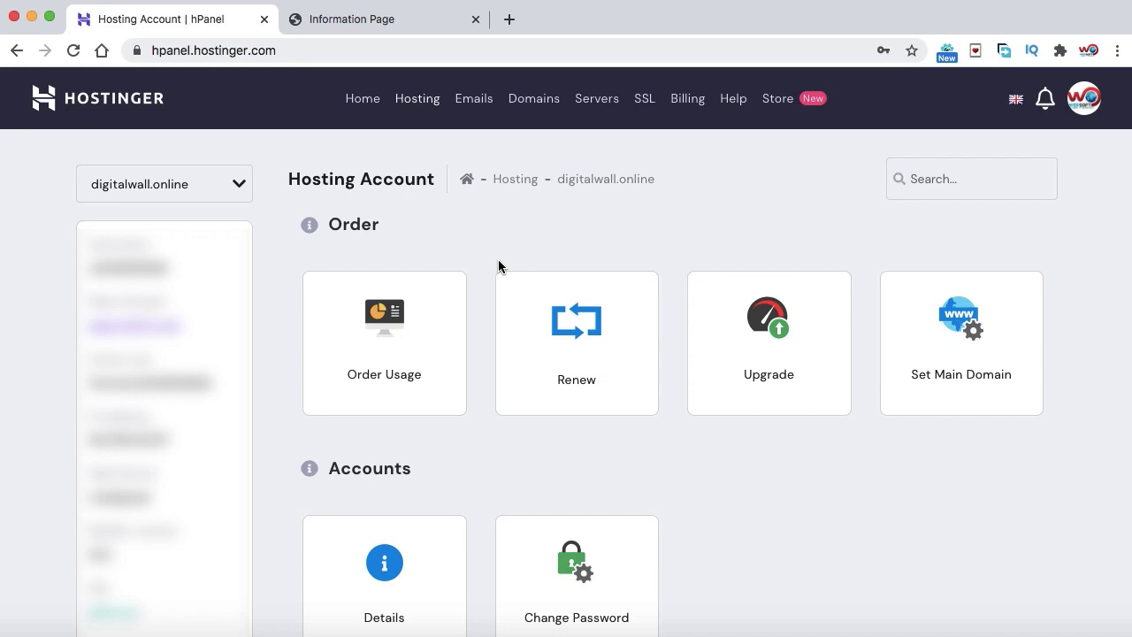
Scroll to the Website section and open Auto Installer for digitalwall.online
scroll(481, 277, down, 3)
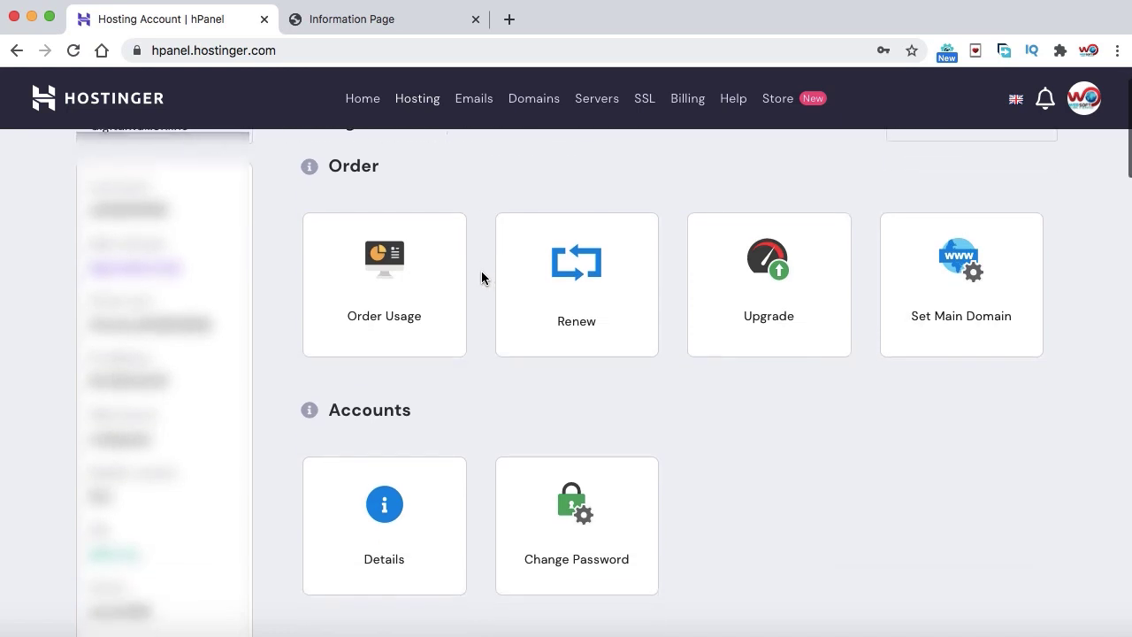
scroll(481, 278, down, 10)
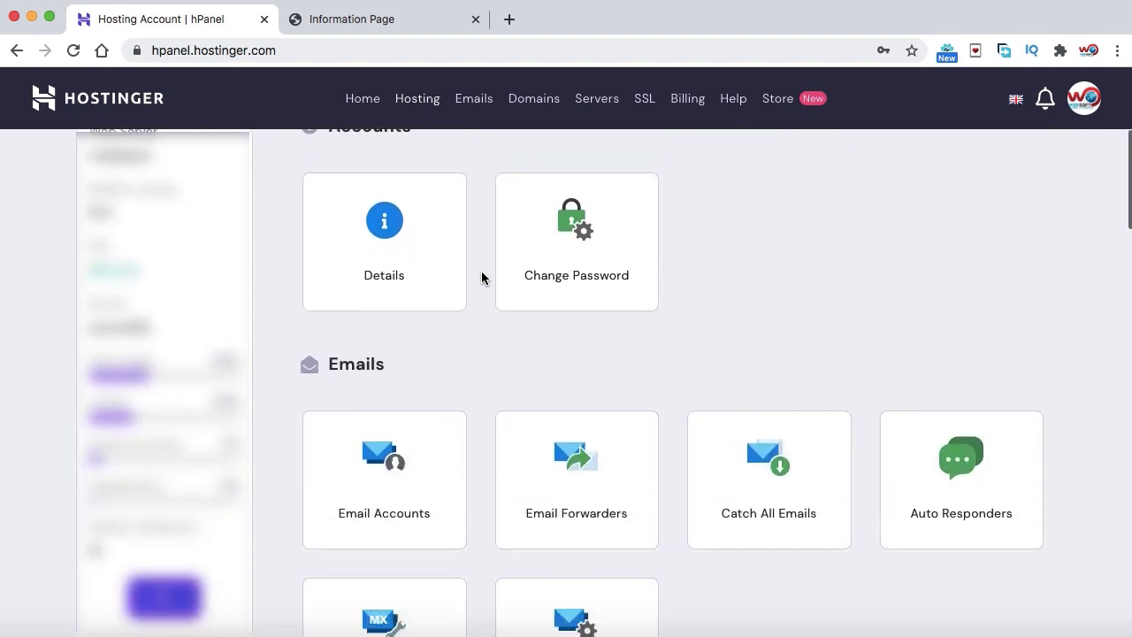
scroll(481, 278, down, 4)
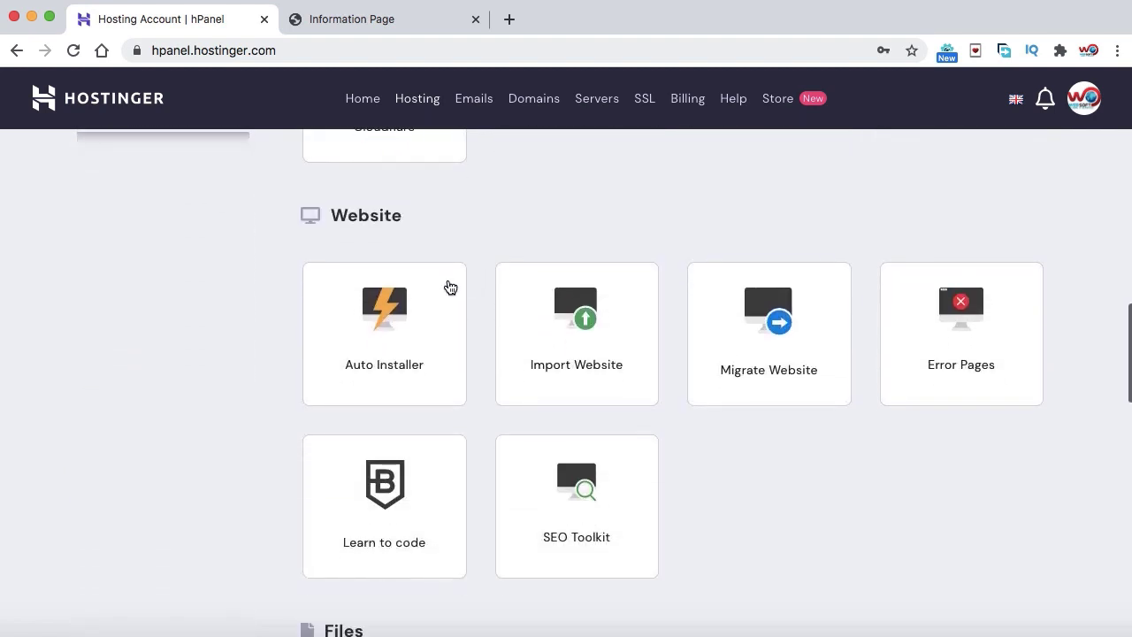
click(385, 327)
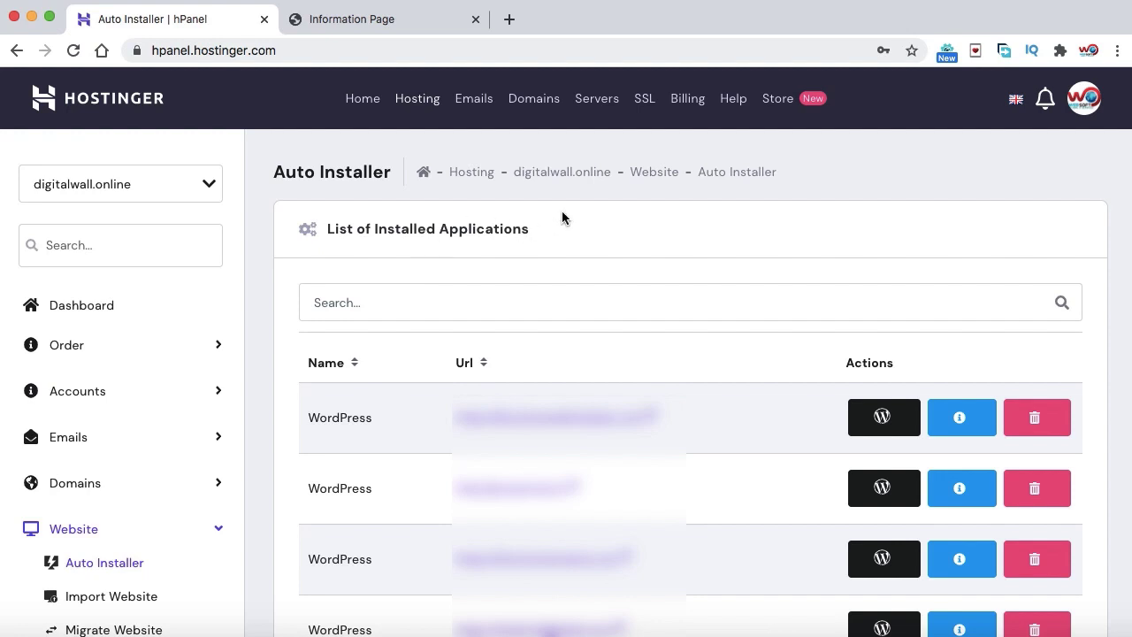
click(506, 19)
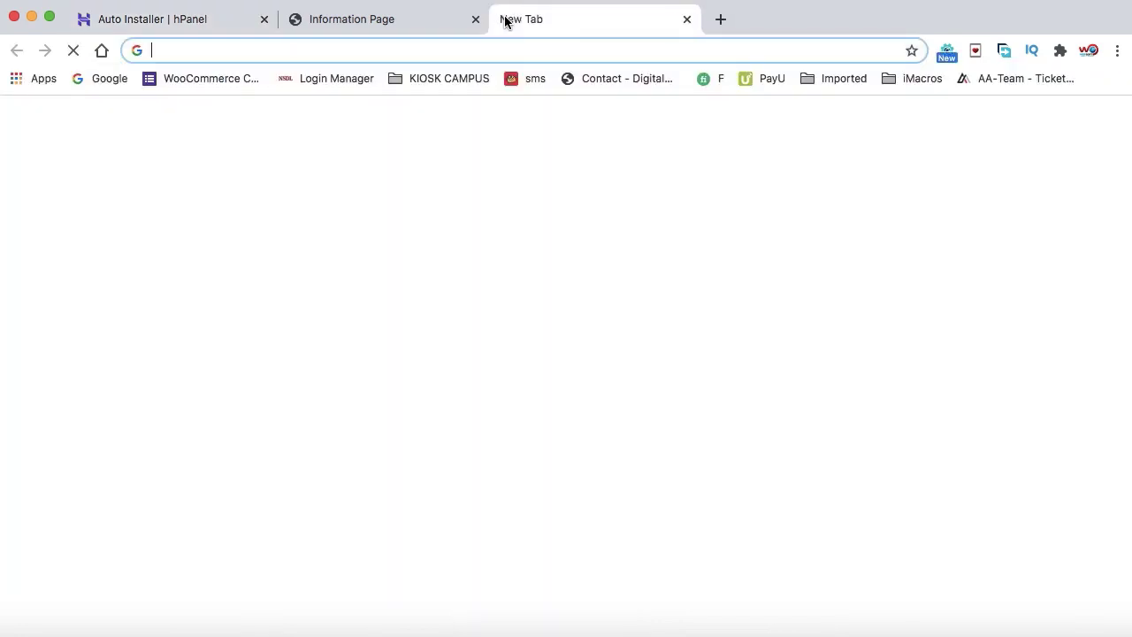
text(digi)
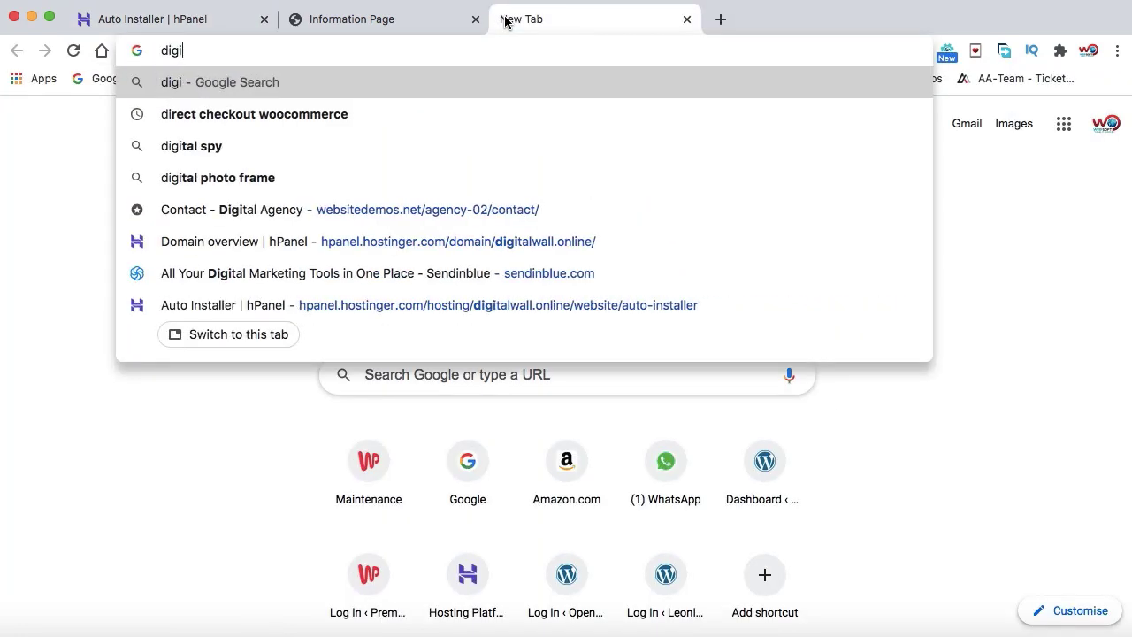
text(talwall.)
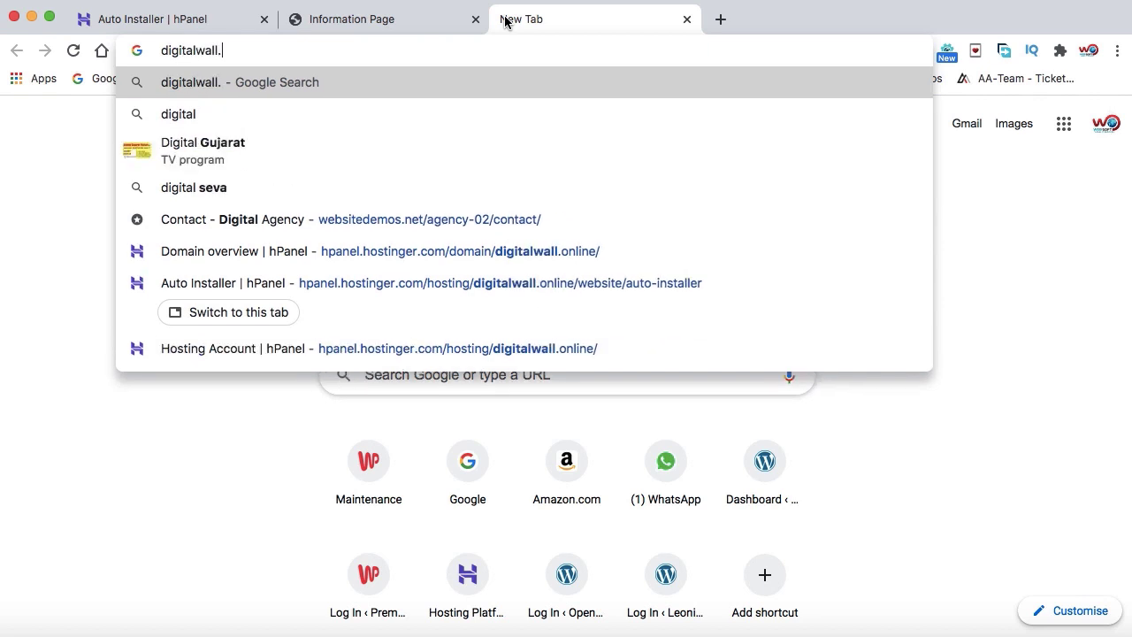
text(online)
key(Return)
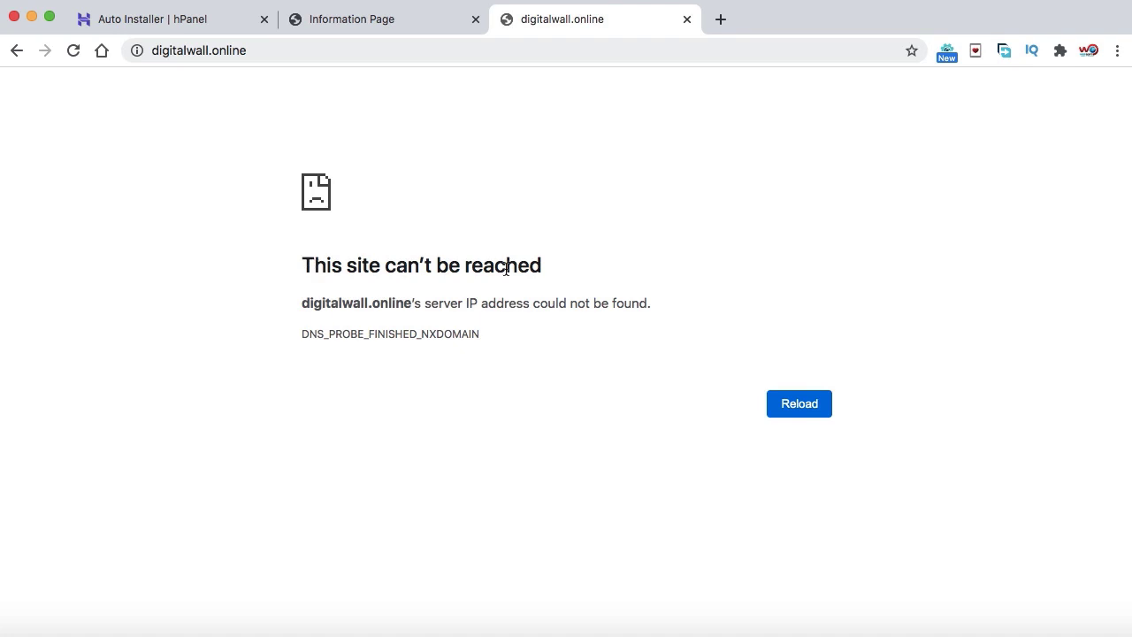
click(686, 18)
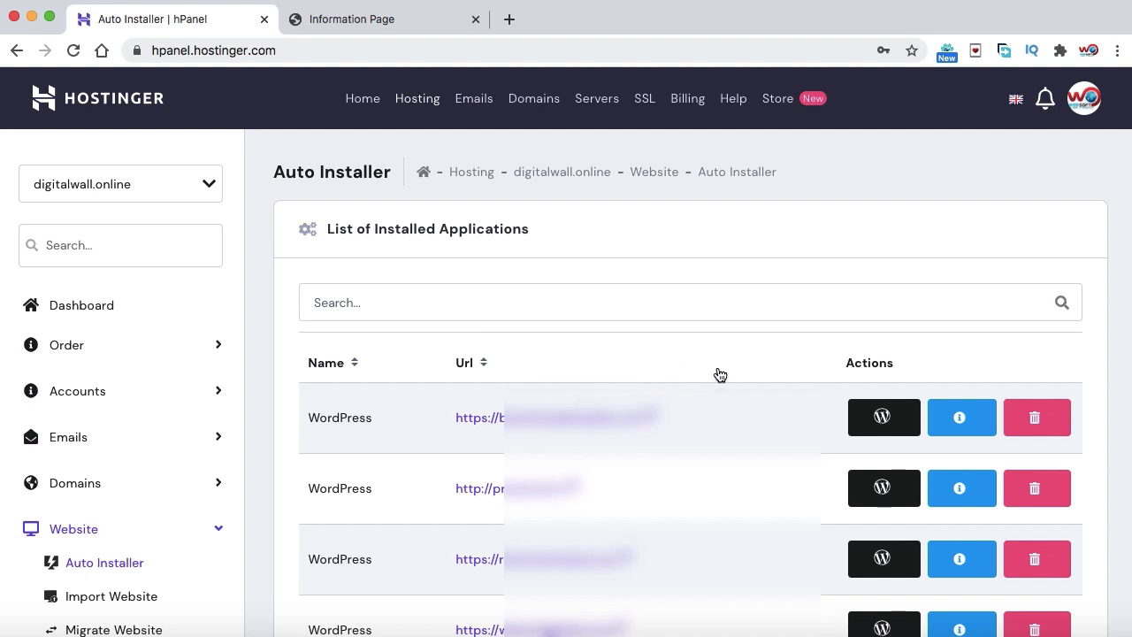
scroll(719, 374, down, 6)
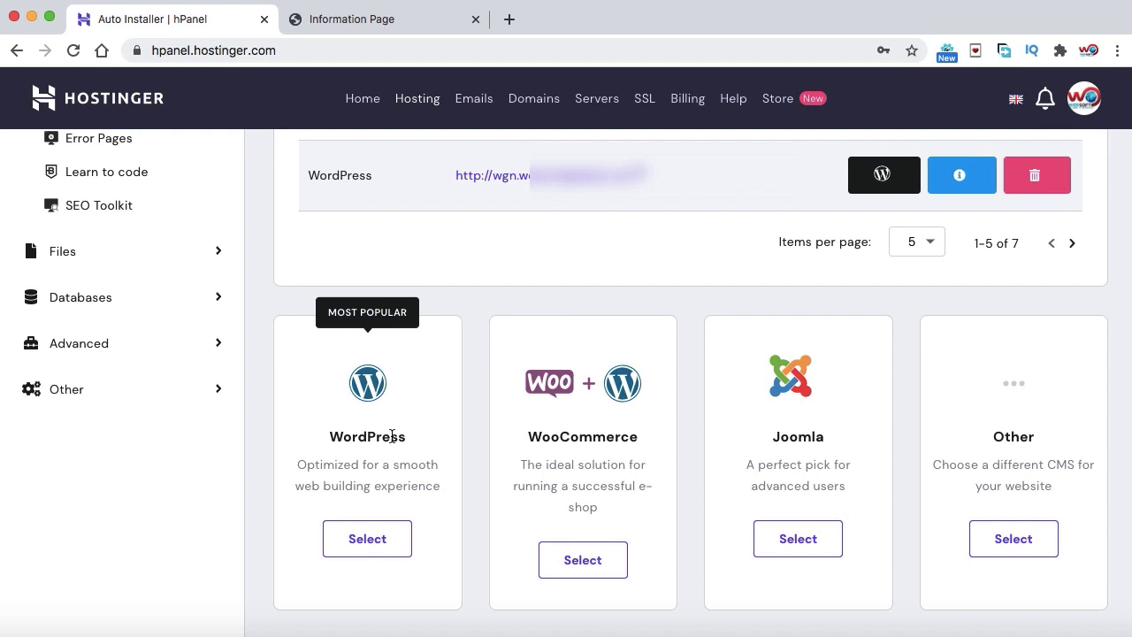
click(365, 539)
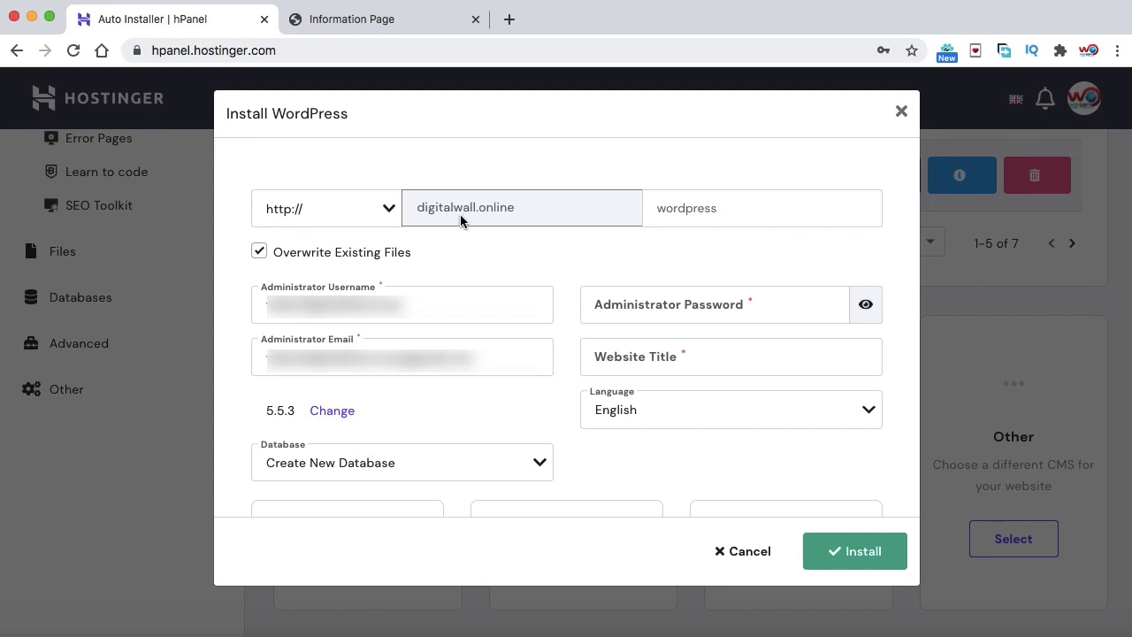
click(389, 211)
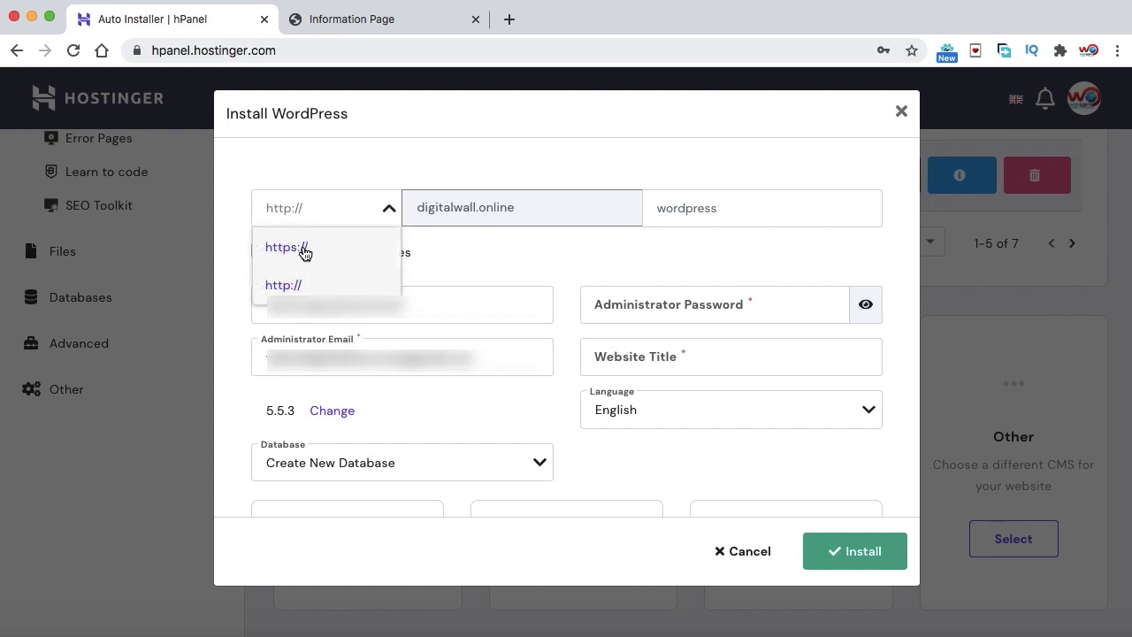
click(370, 249)
click(320, 284)
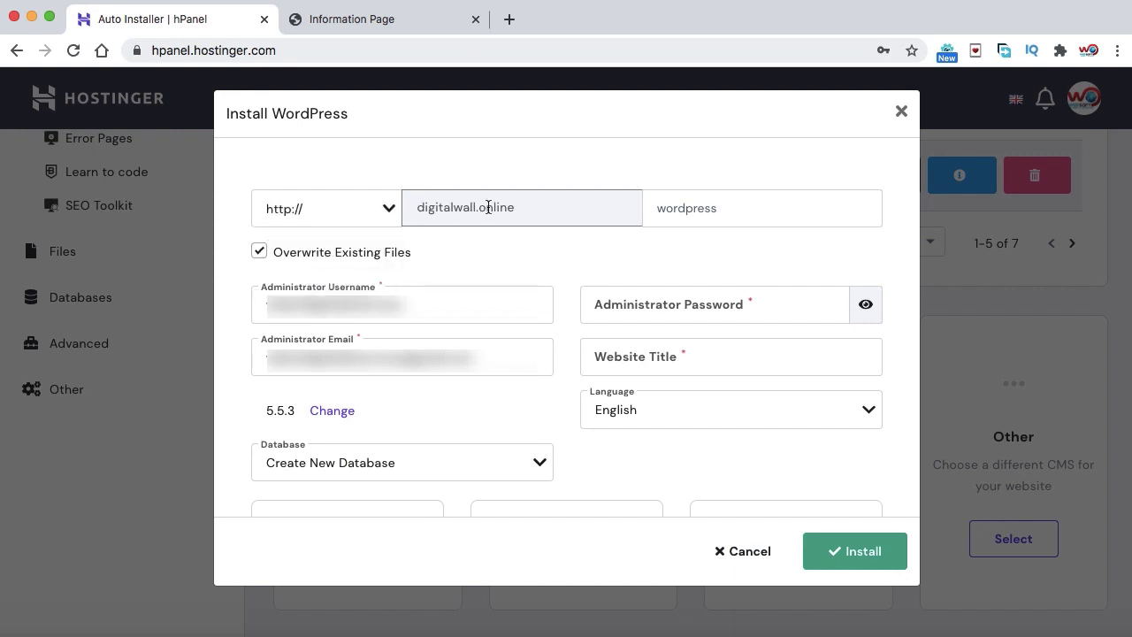
click(708, 204)
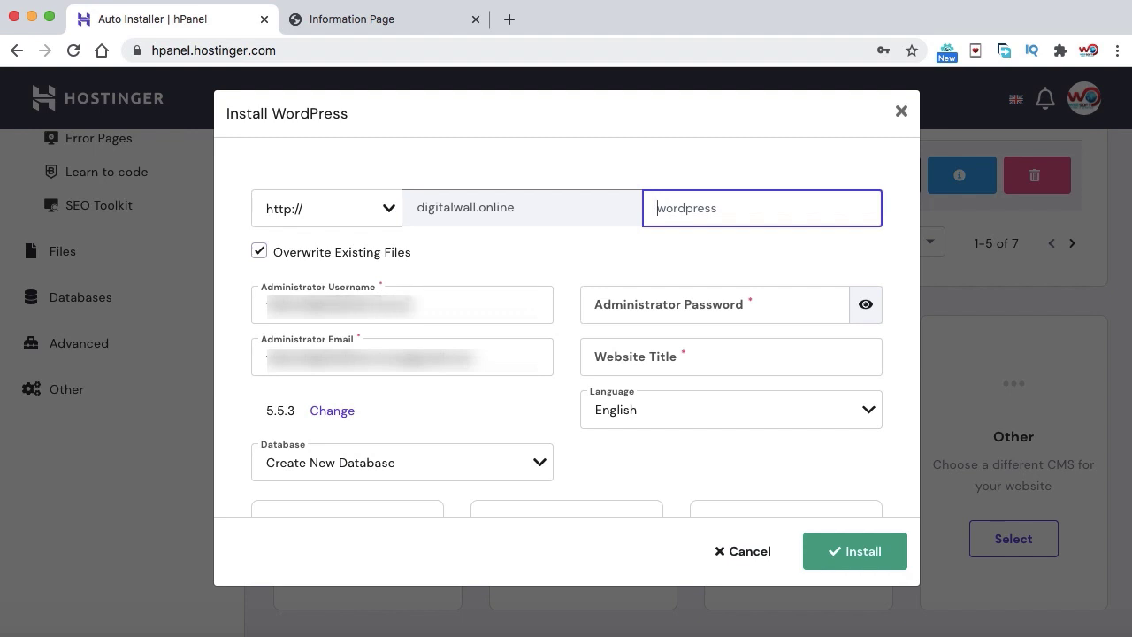
Replace the prefilled admin username with a new one and enter the admin password
double_click(405, 305)
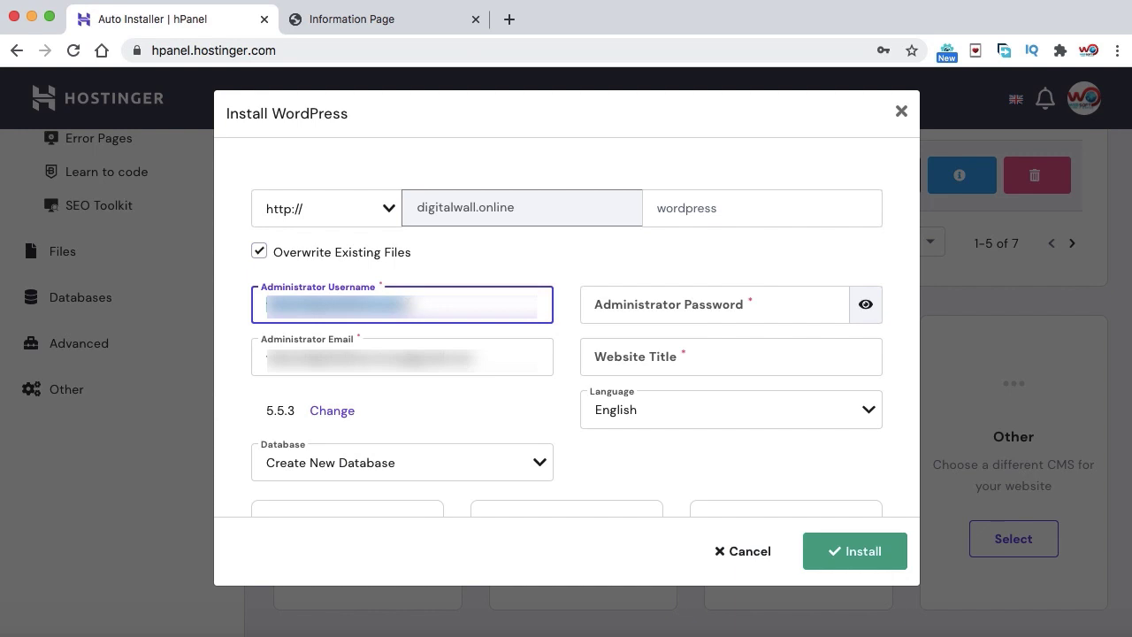
key(BackSpace)
text(saddam7)
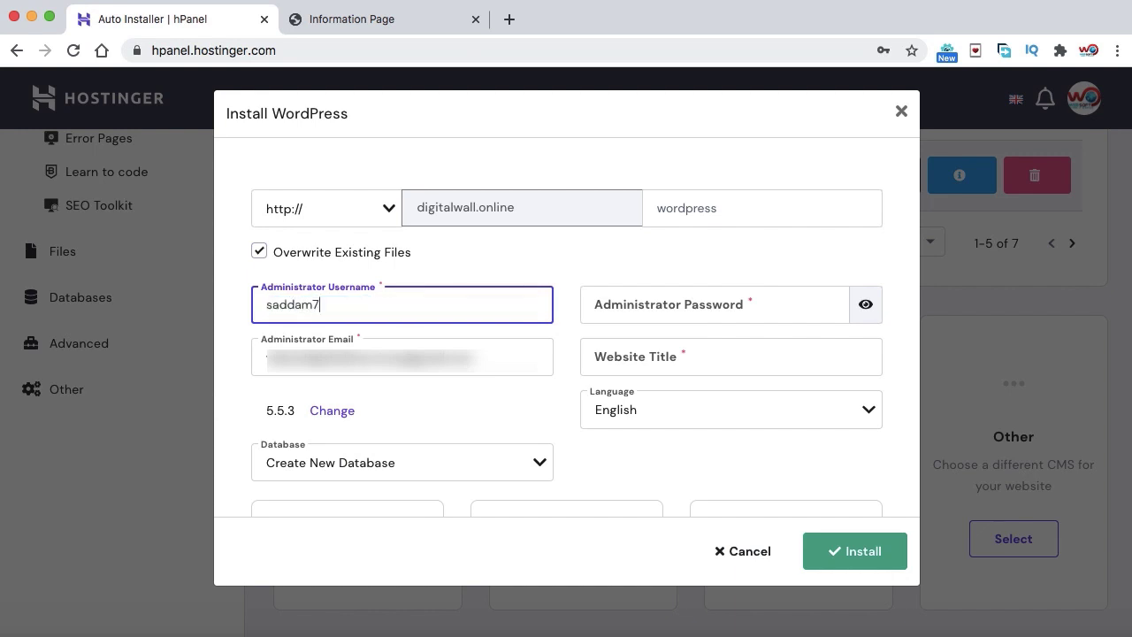
text(89)
click(742, 305)
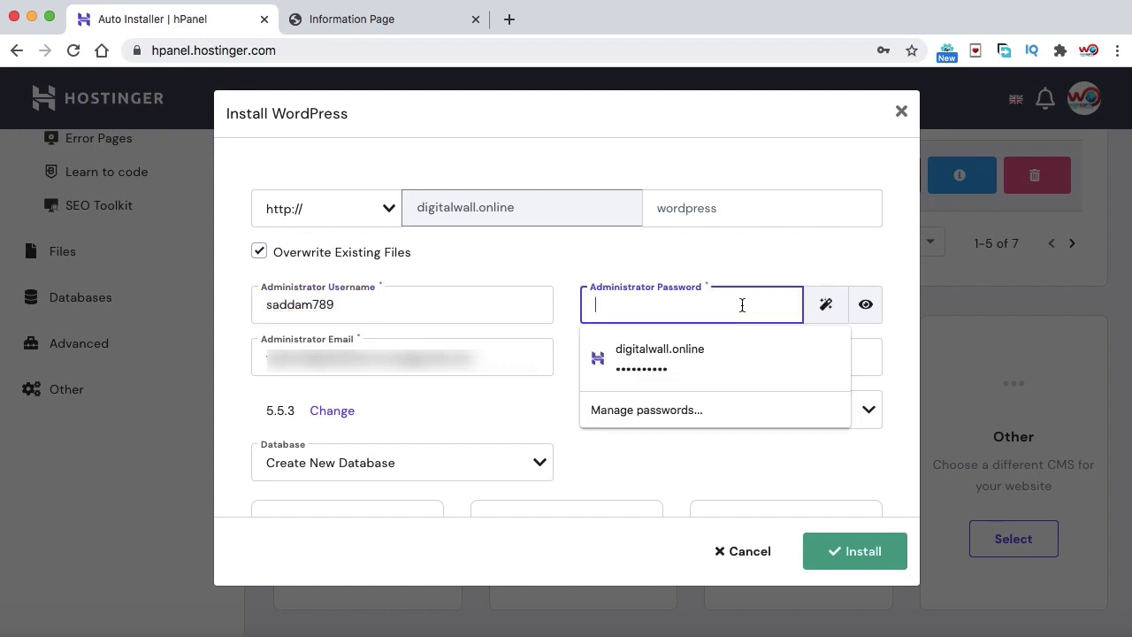
text(******)
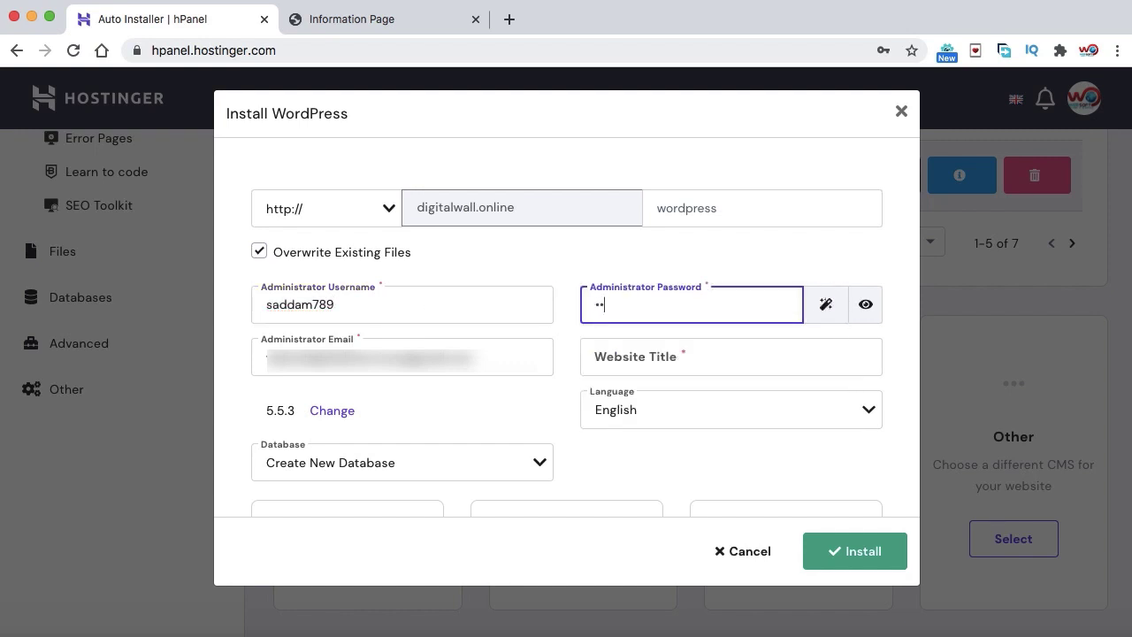
text(****)
Set the website title to 'Digital Products' and start the WordPress installation
click(635, 351)
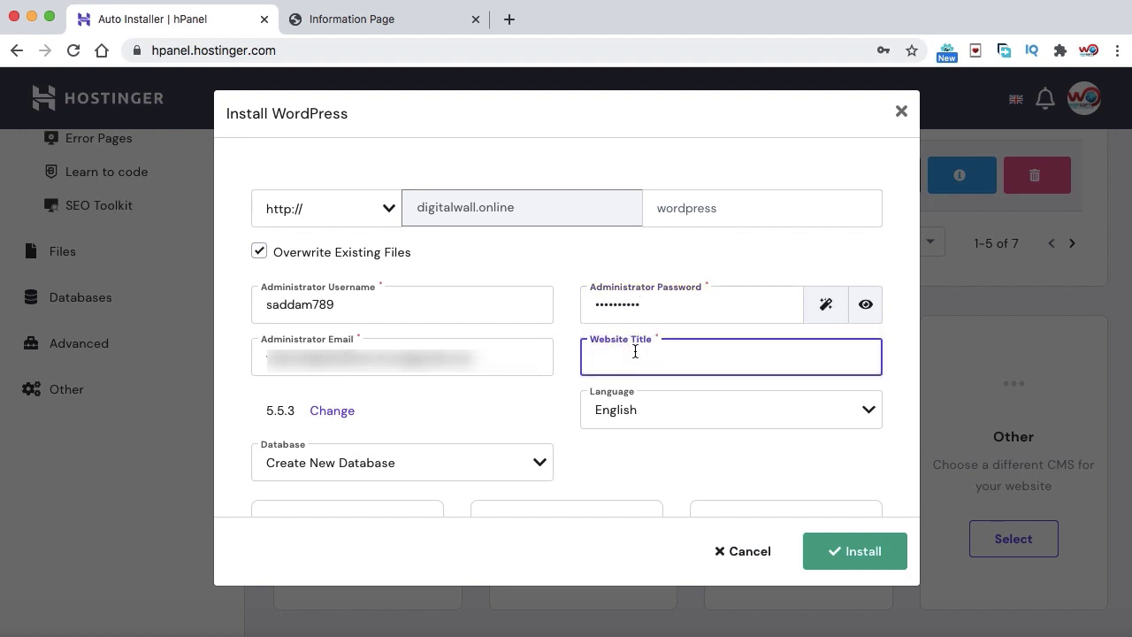
text(Digital Products)
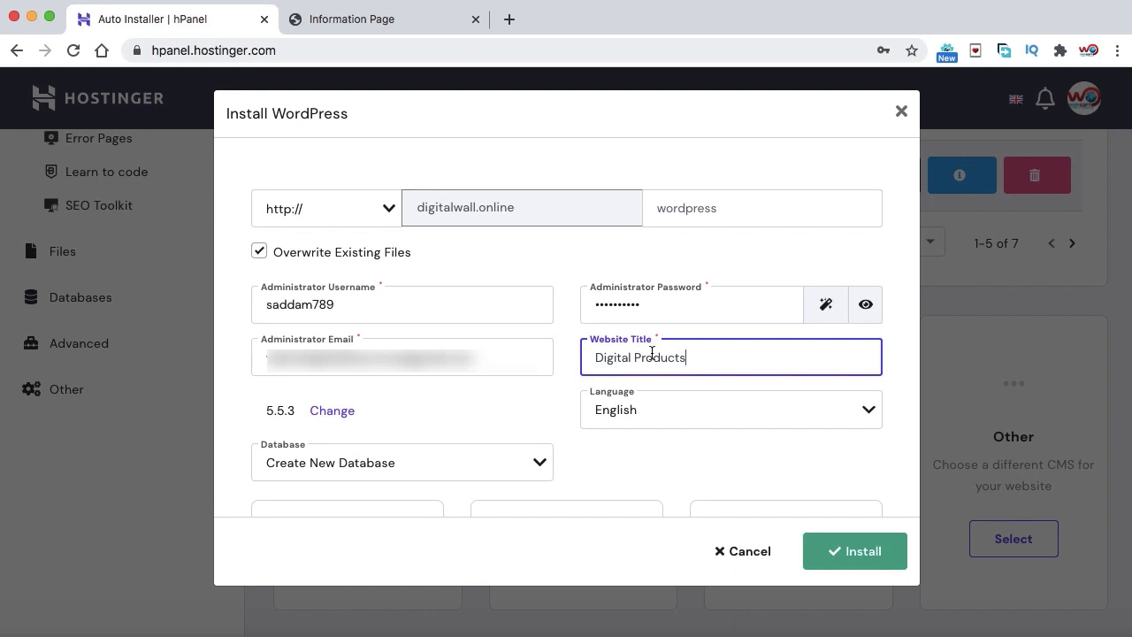
scroll(622, 454, down, 3)
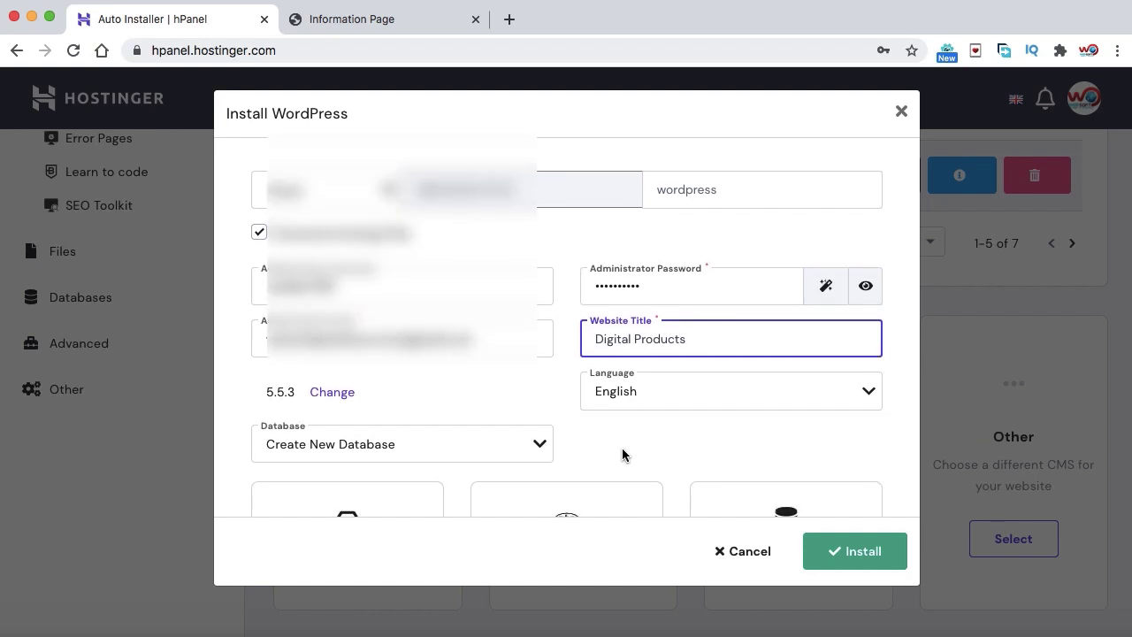
scroll(623, 454, down, 2)
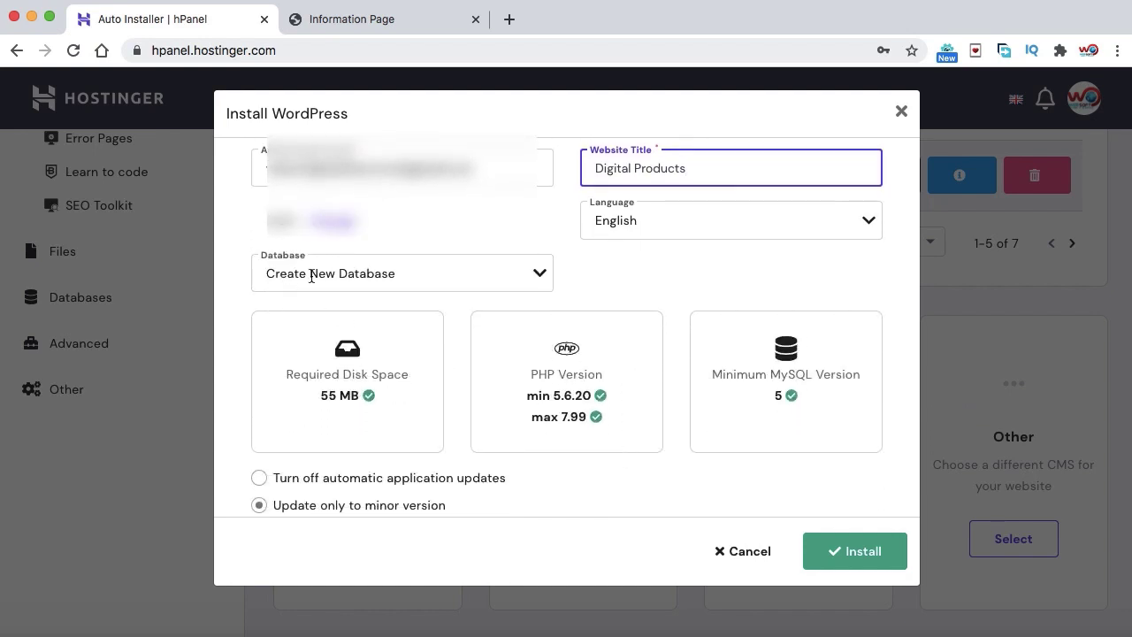
scroll(636, 277, down, 2)
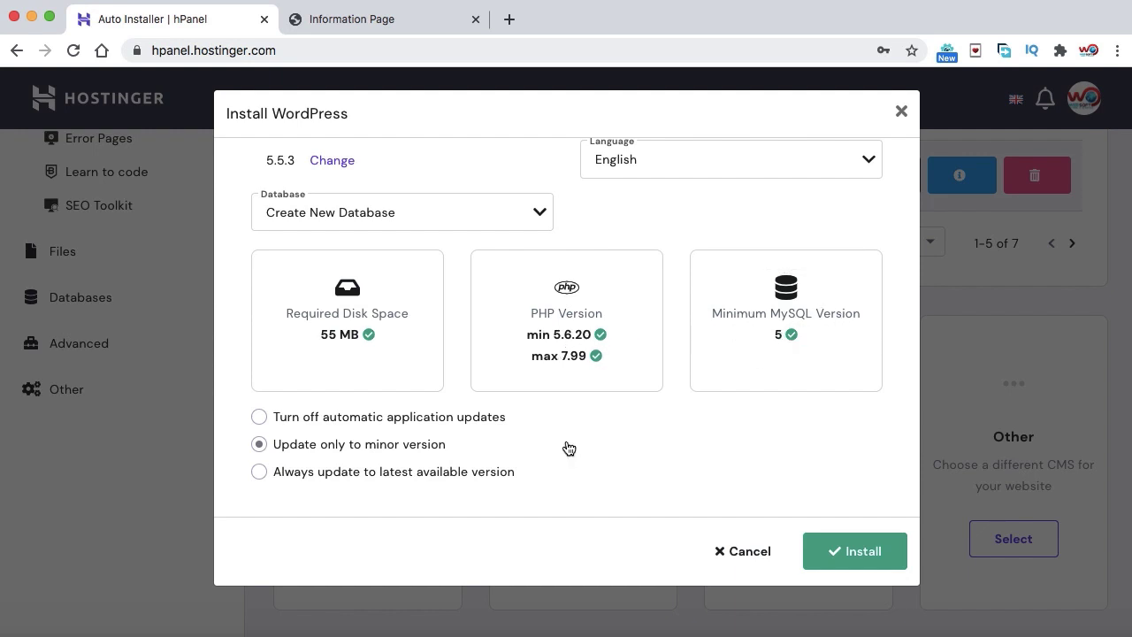
scroll(569, 448, down, 1)
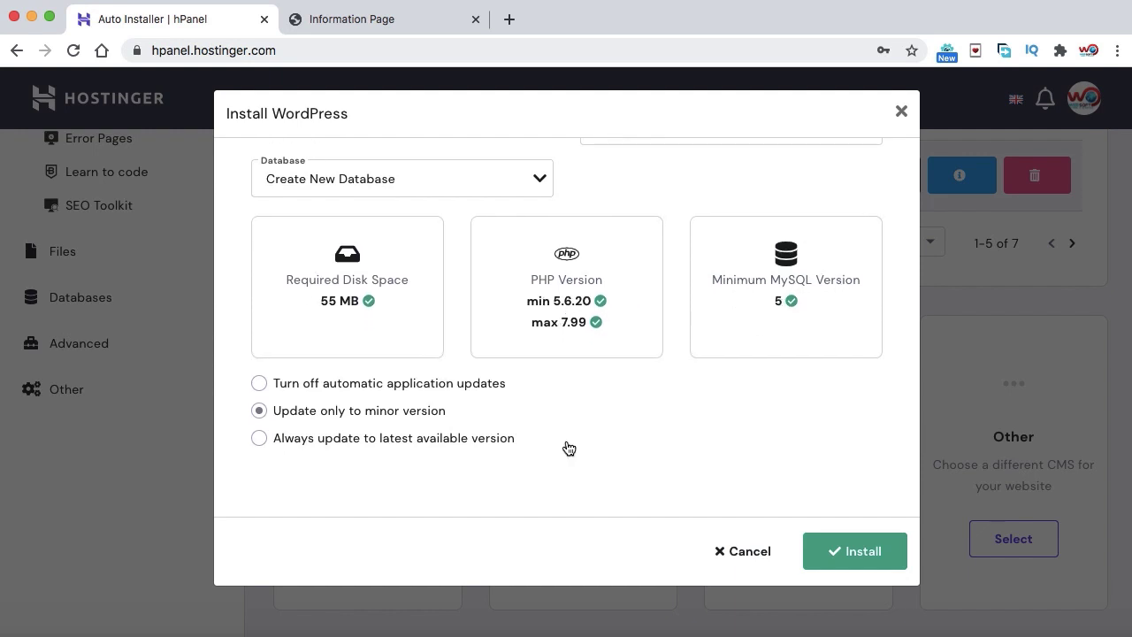
click(861, 552)
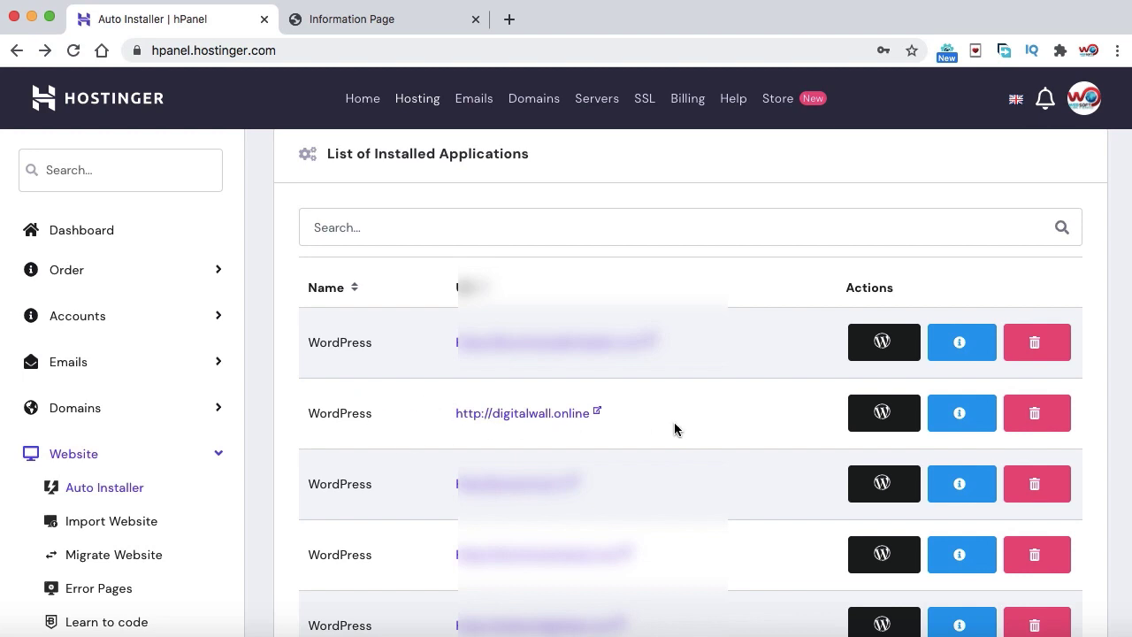
Open the digitalwall.online WordPress dashboard panel and turn on LiteSpeed caching
click(881, 416)
scroll(833, 336, down, 5)
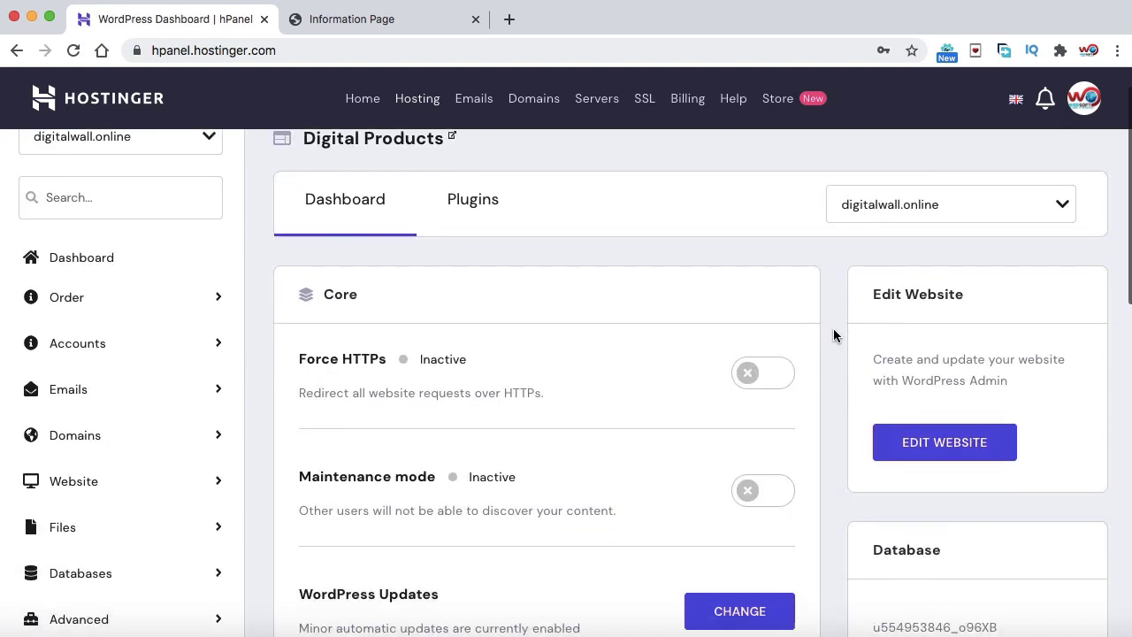
scroll(833, 335, down, 4)
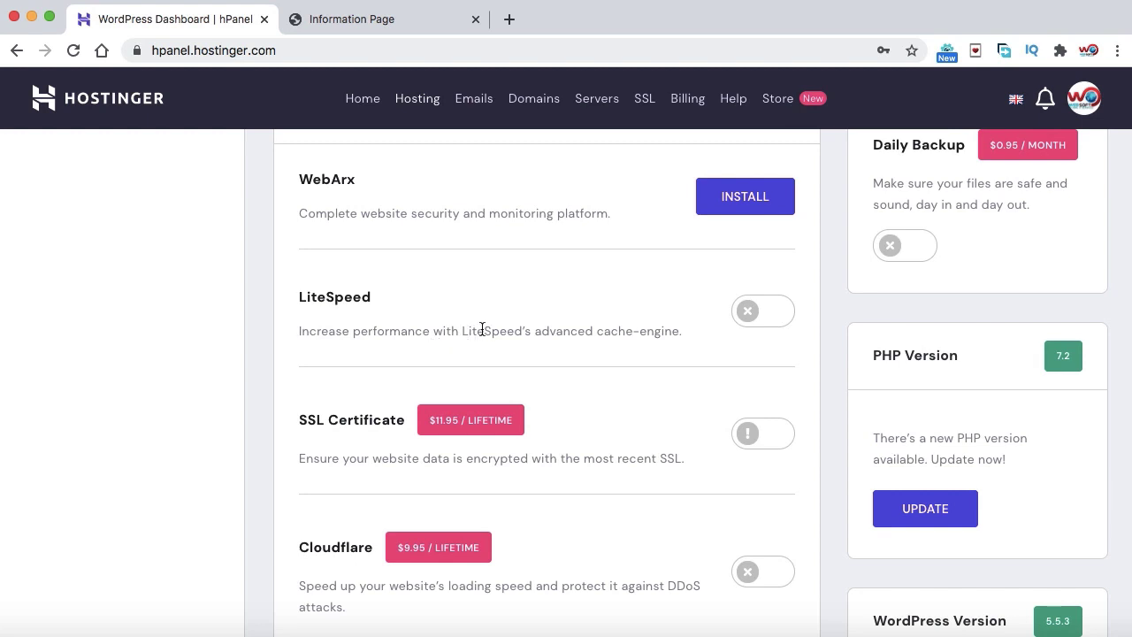
click(766, 318)
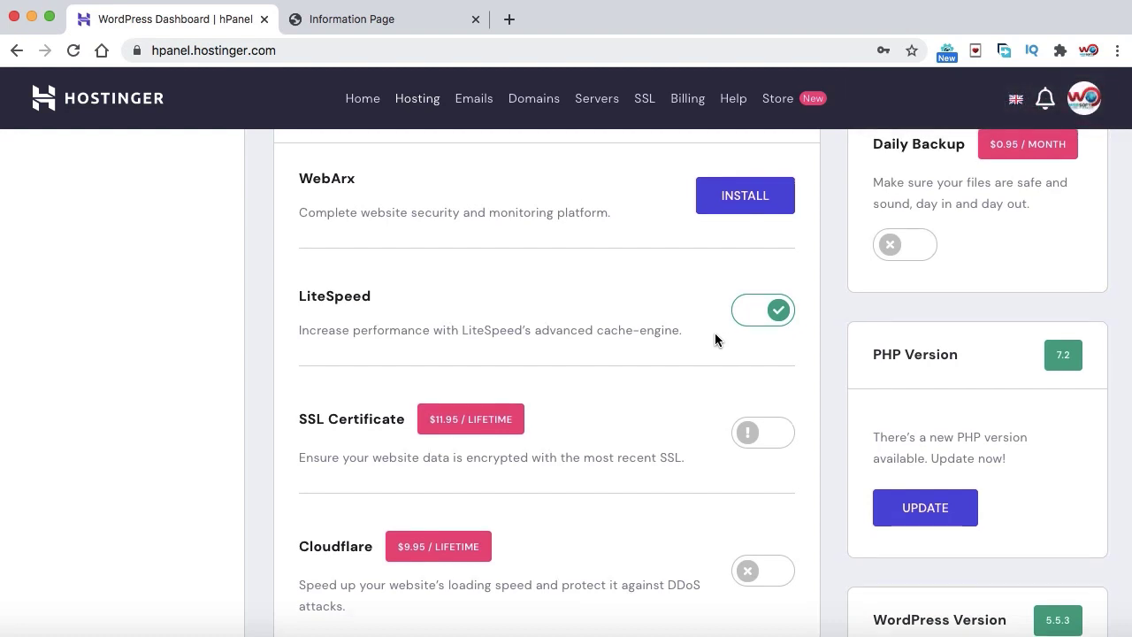
Check the site's Plugins tab, which lists none installed, and open a new browser tab
scroll(715, 336, down, 2)
scroll(716, 340, down, 4)
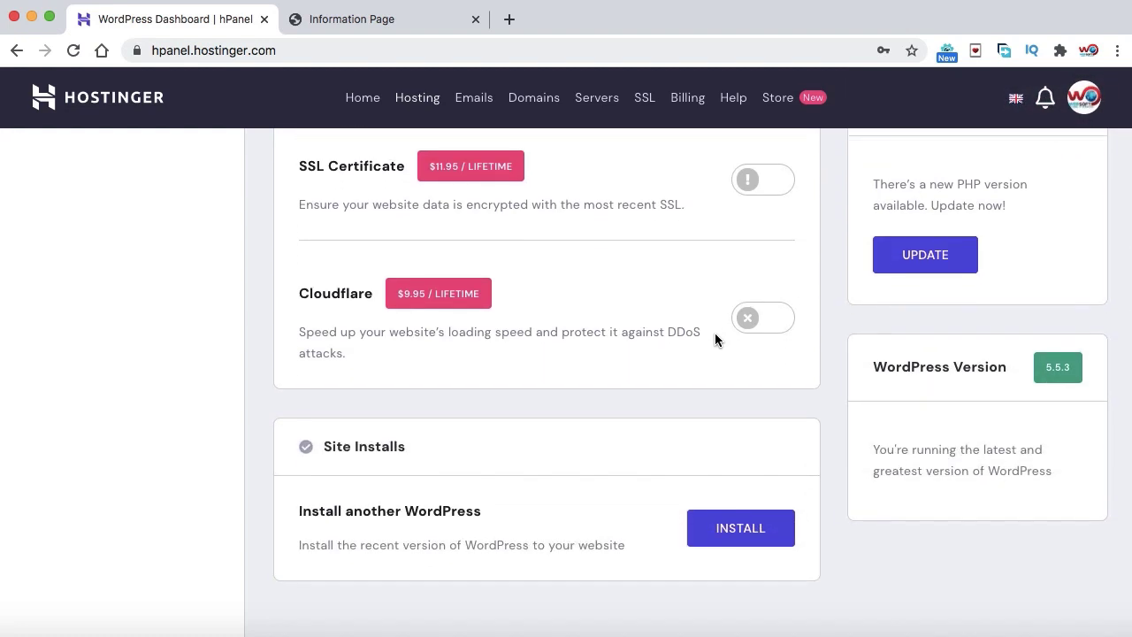
scroll(714, 333, up, 15)
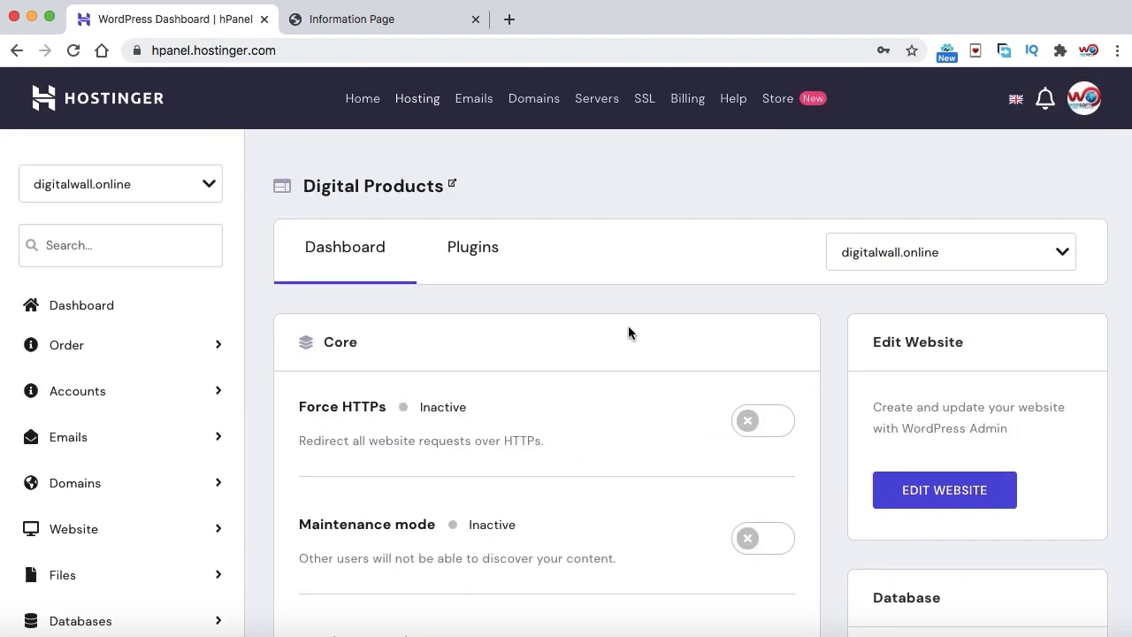
click(473, 252)
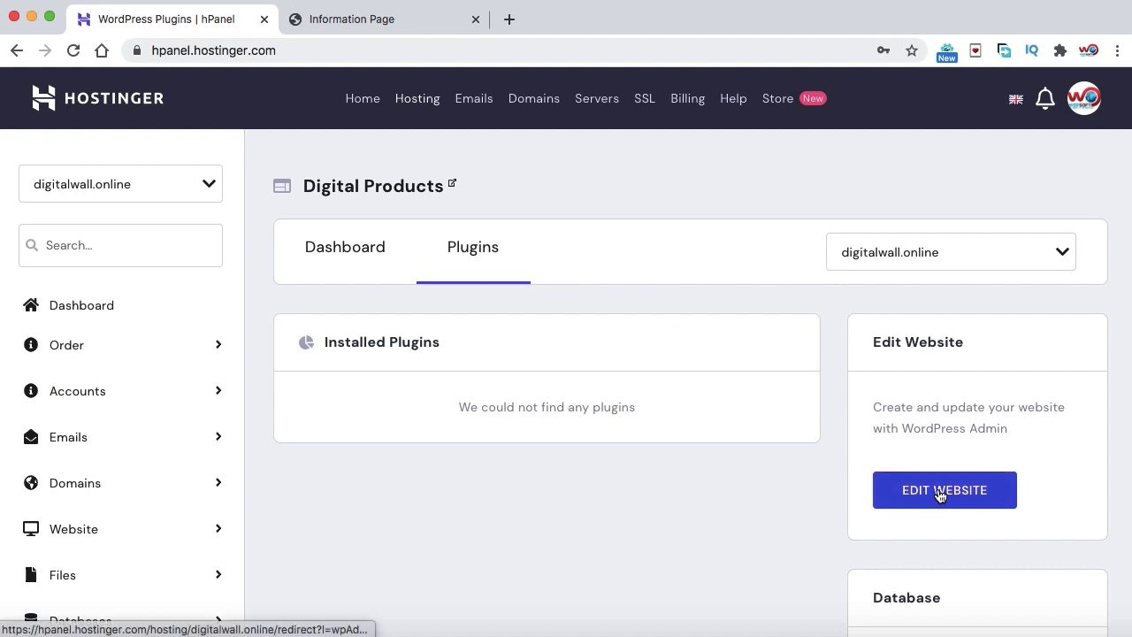
click(508, 19)
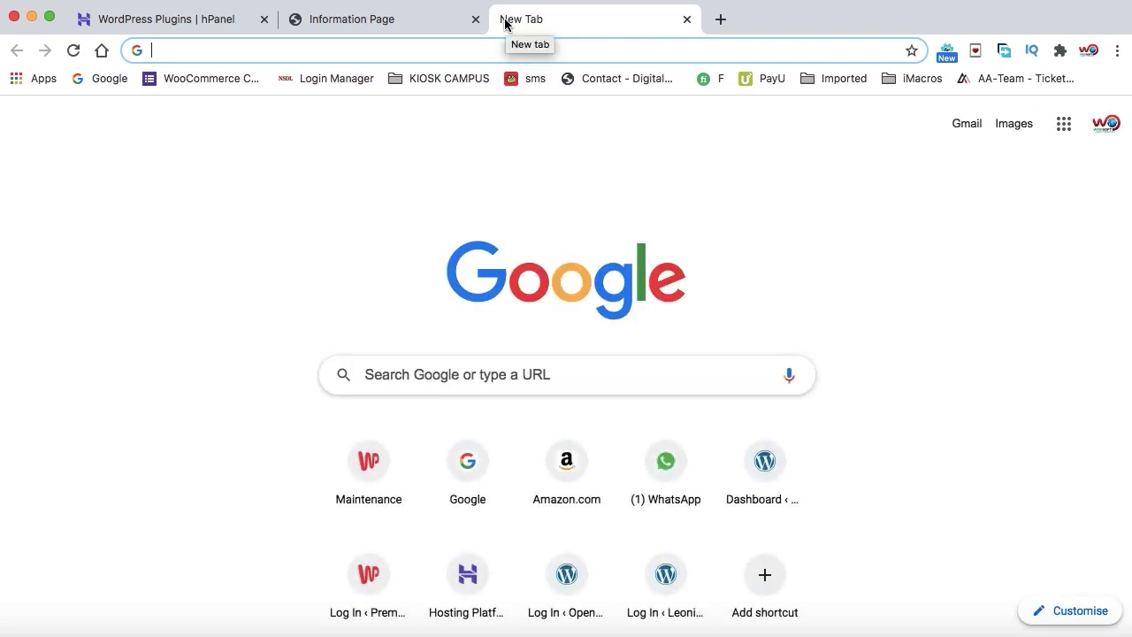
Try loading digitalwall.online/wp-admin in a new tab; the site can't be reached
text(digitalwall)
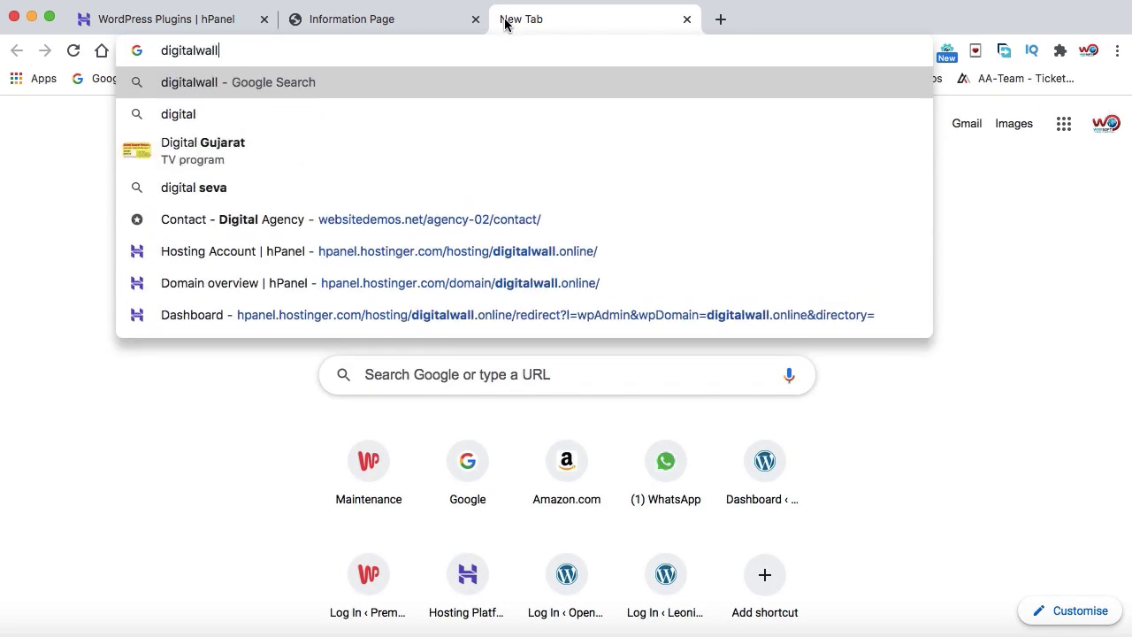
text(.online)
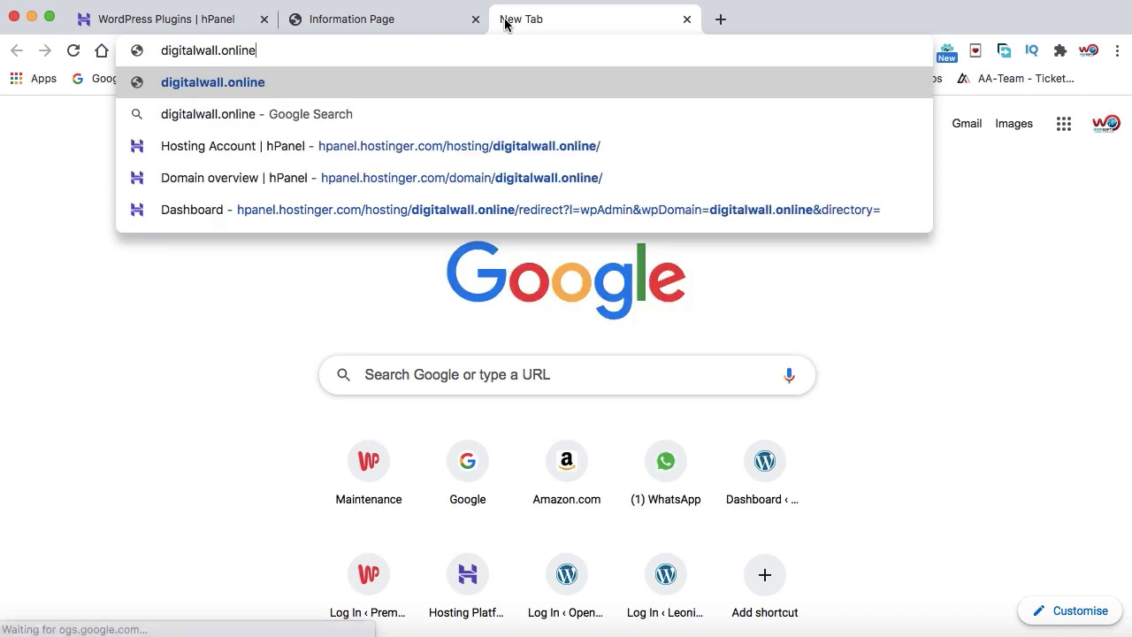
text(/wp)
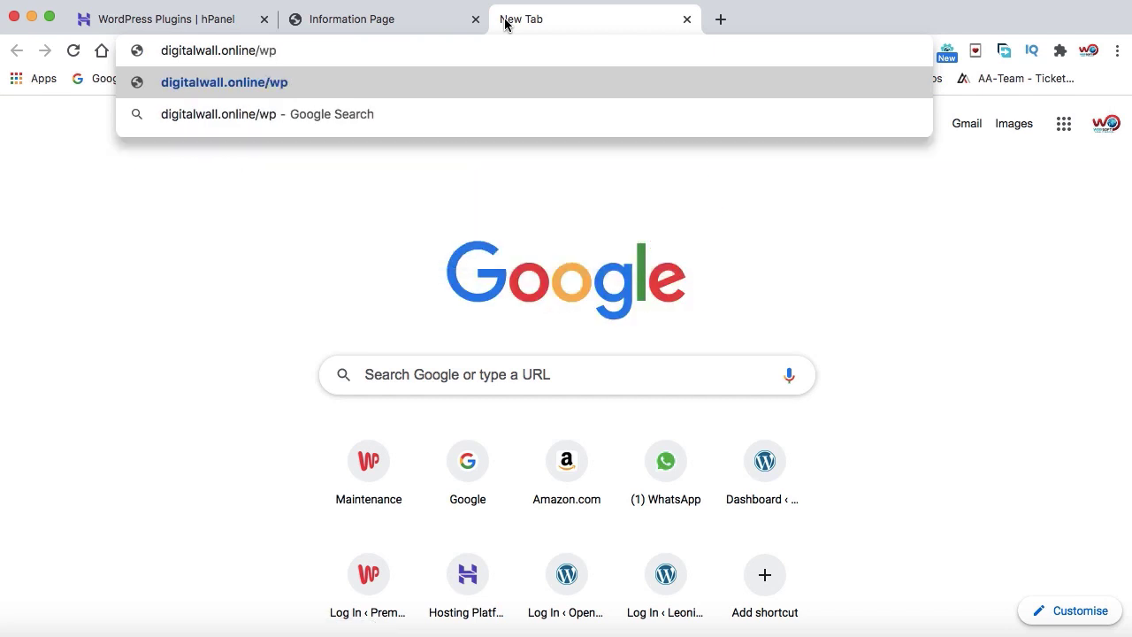
text(-admin)
key(Return)
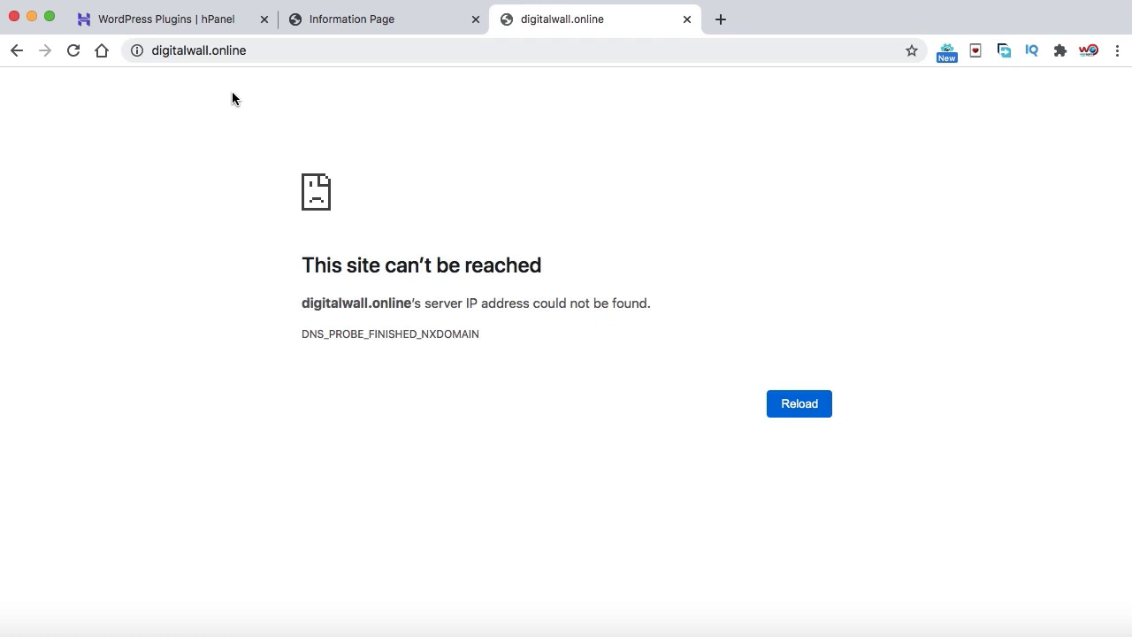
click(267, 53)
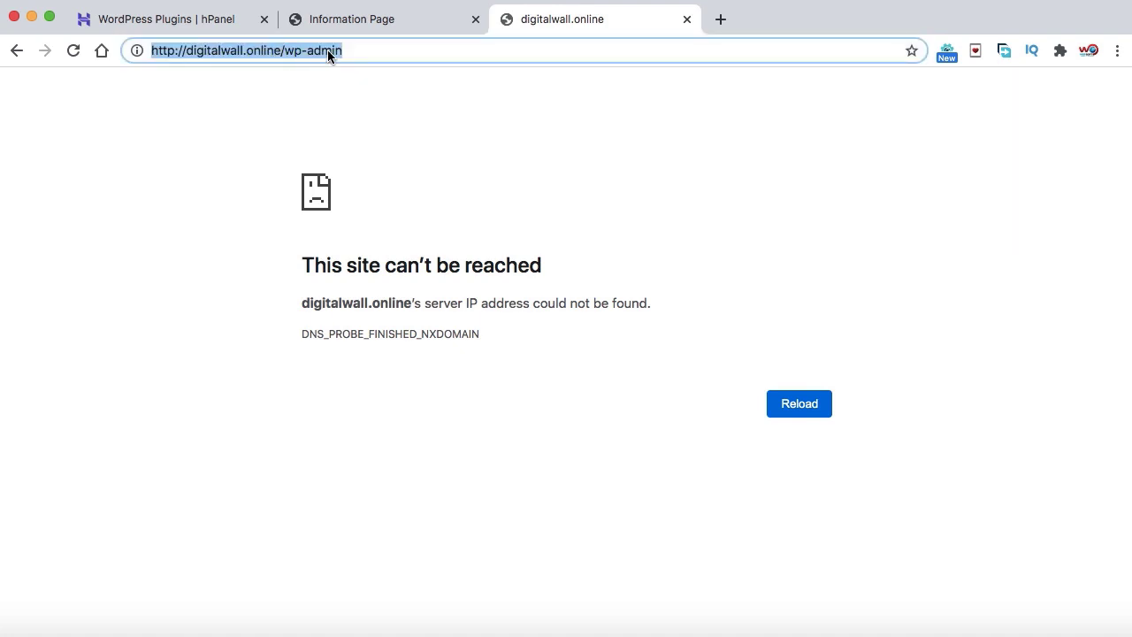
click(467, 394)
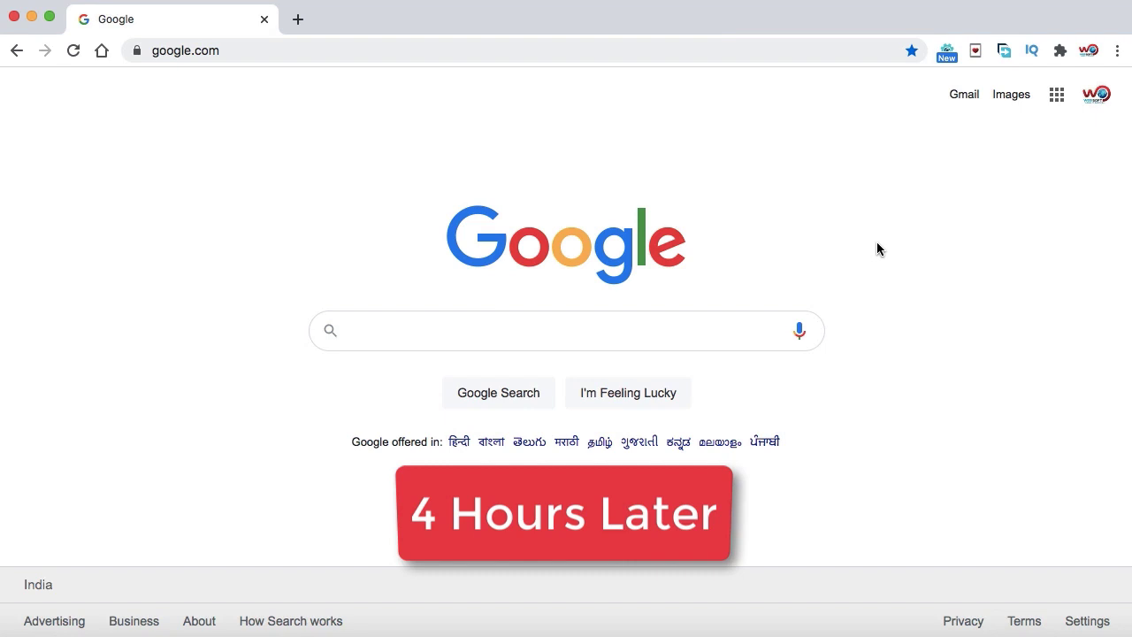
Load the digitalwall.online/wp-admin login page
click(693, 49)
text(di)
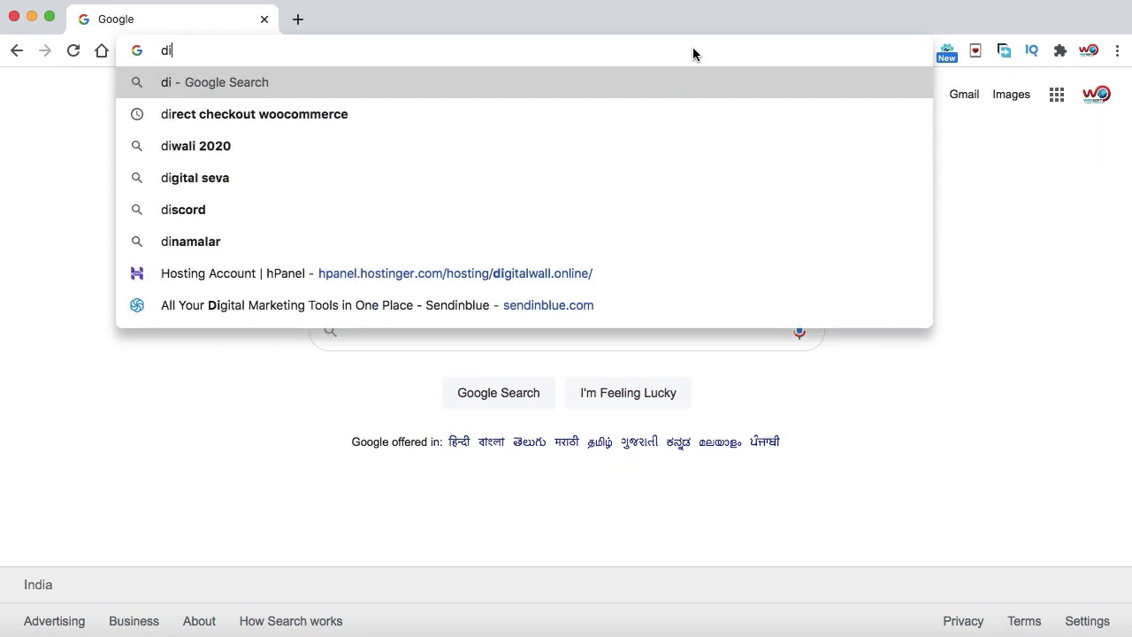
text(gita)
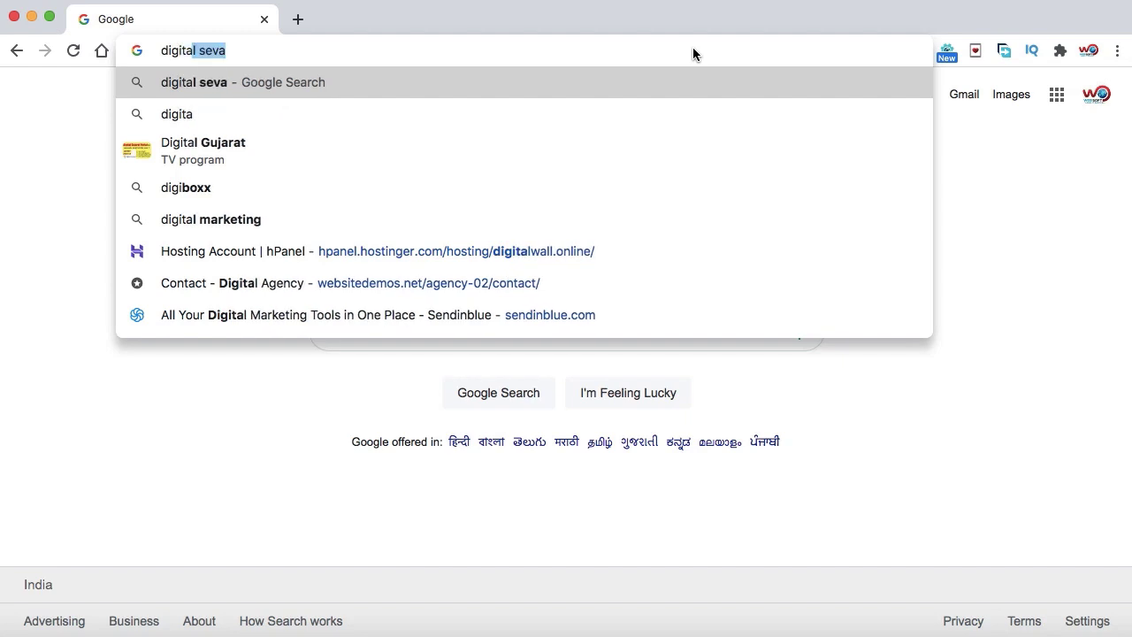
text(lwall.onl)
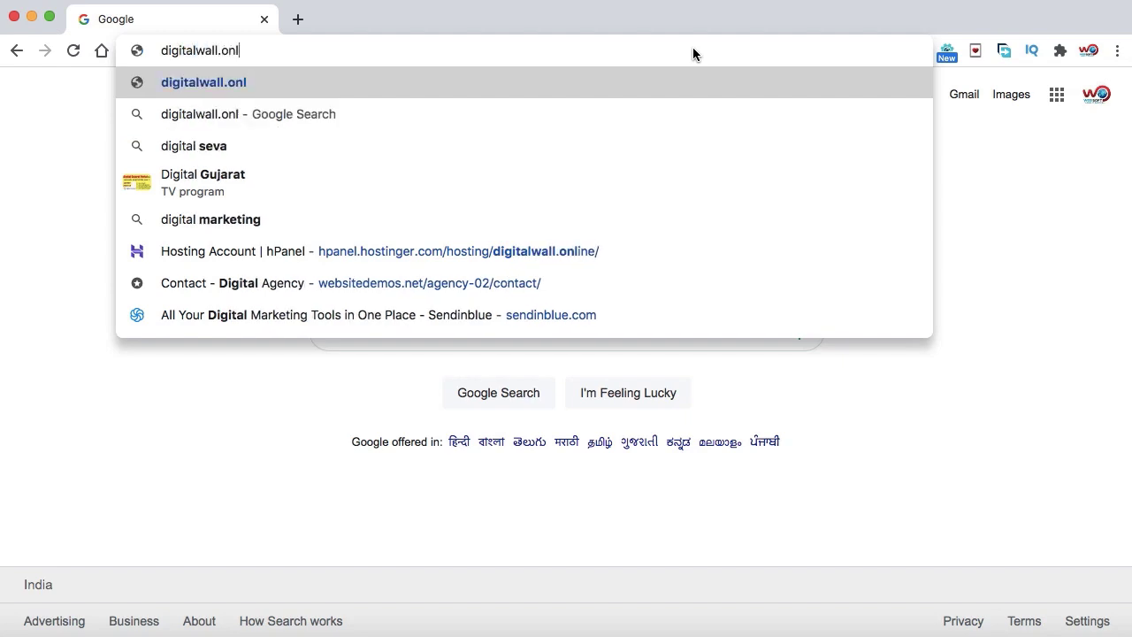
text(ine/wp-admin)
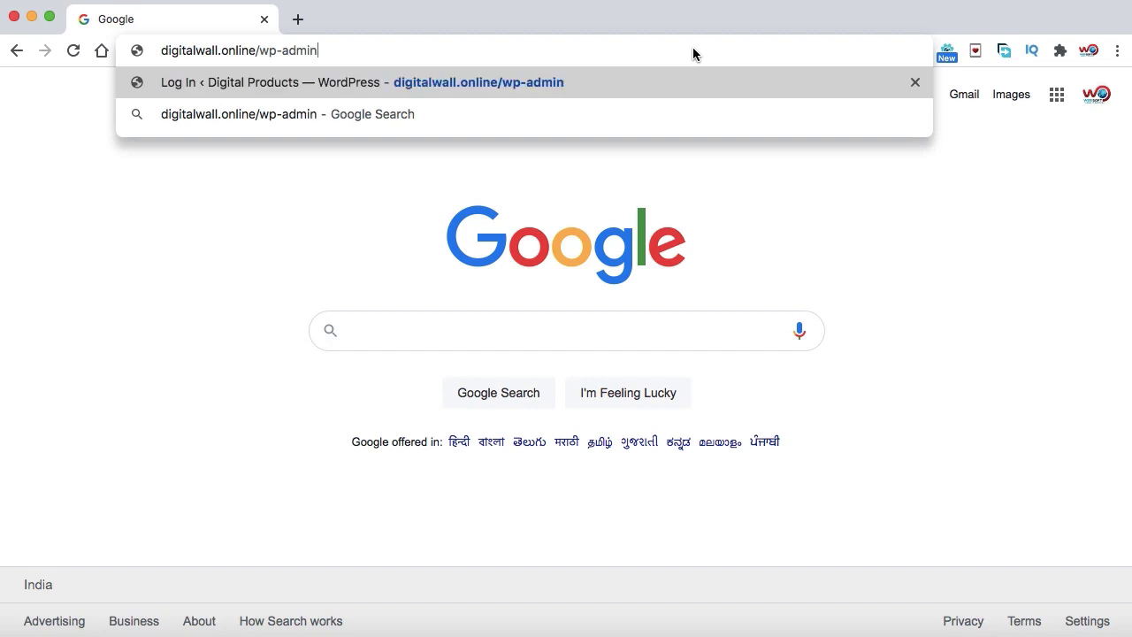
key(Return)
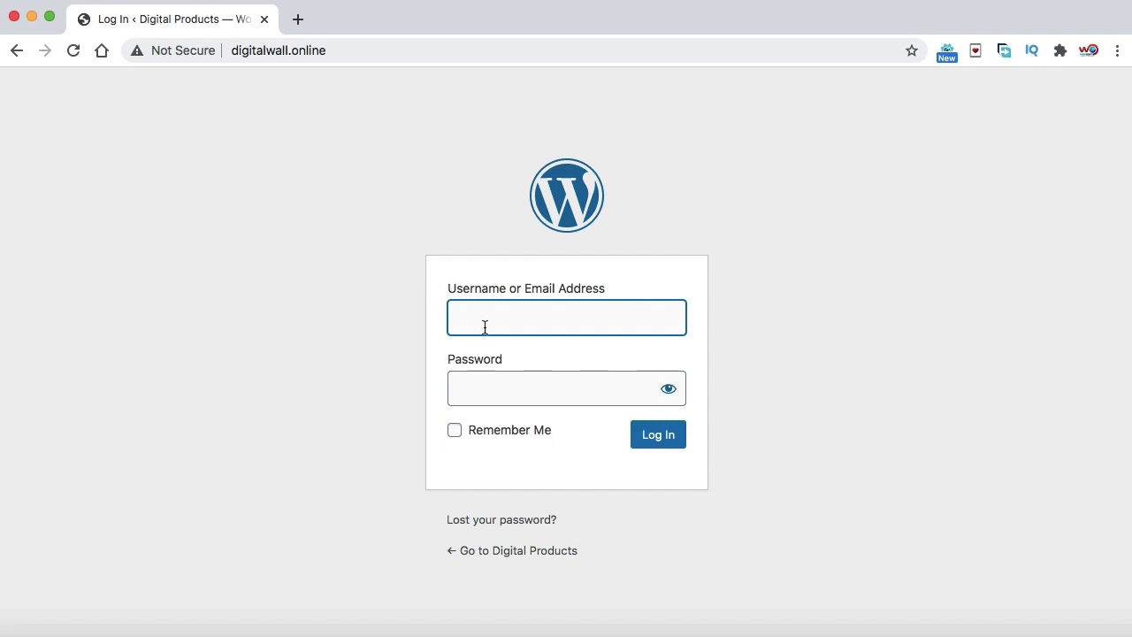
Log in with the admin username and password
text(saddam789)
key(Tab)
text(••••••••••)
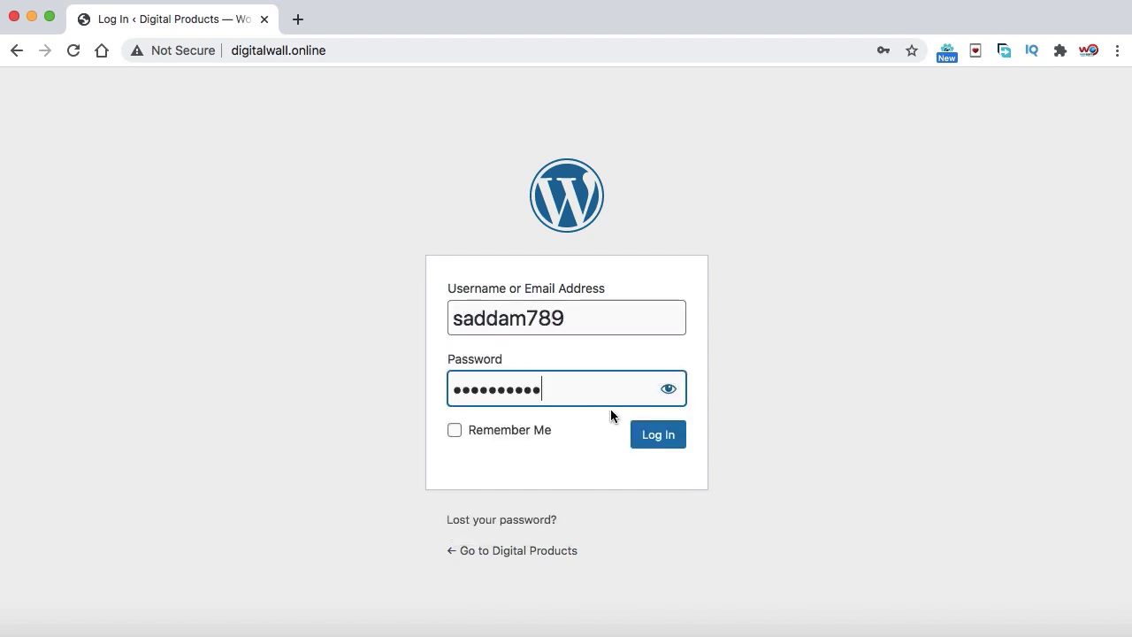
click(640, 441)
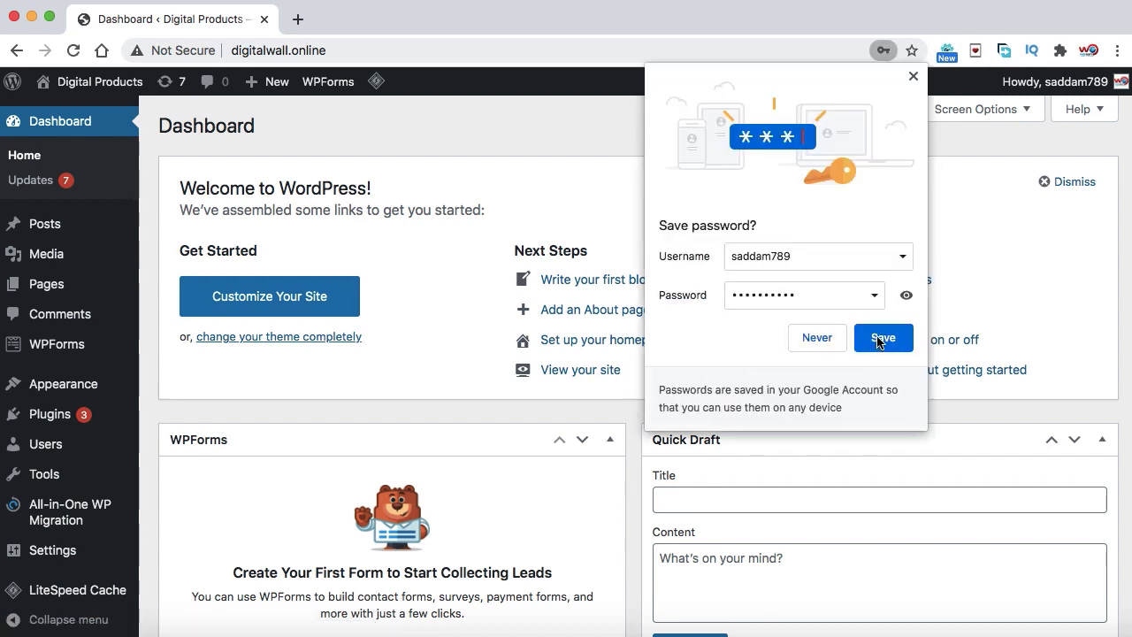
Save the digitalwall.online login password in Chrome
click(879, 340)
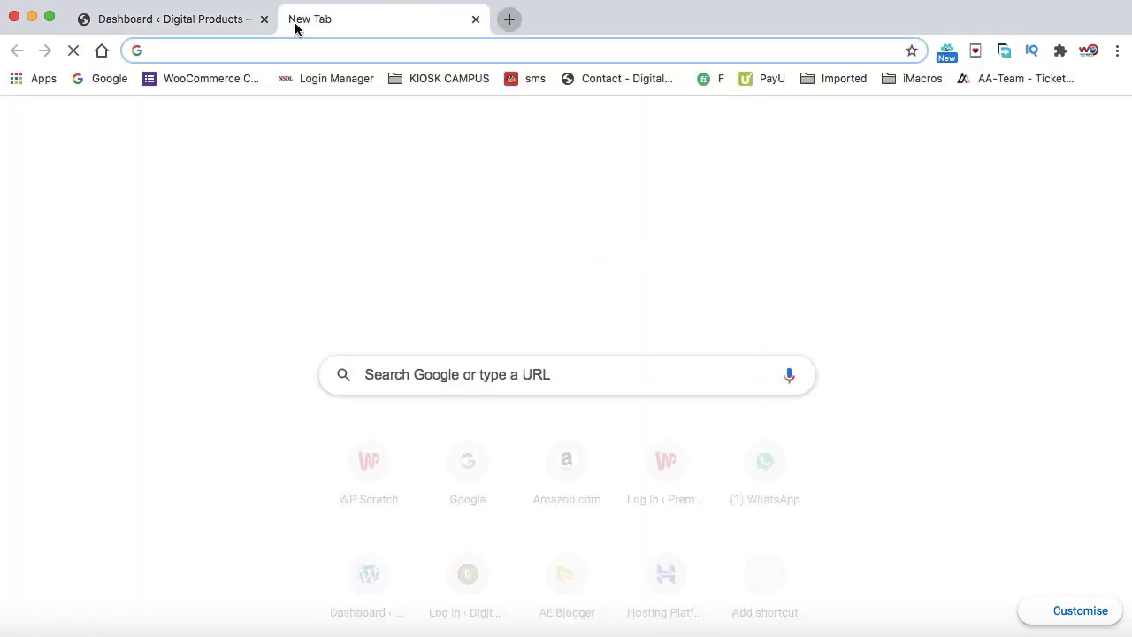
Load digitalwall.online and scroll through its Hello world! post and sidebar widgets
text(d)
key(Right)
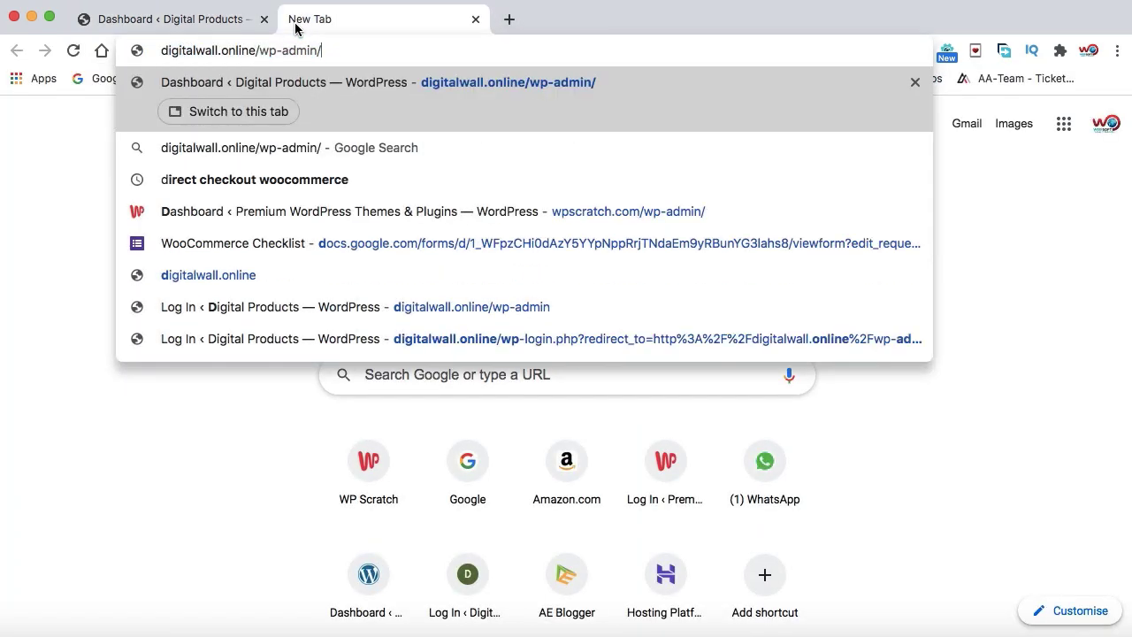
key(BackSpace)
key(BackSpace)
key(BackSpace)
key(BackSpace)
key(BackSpace)
key(BackSpace)
key(BackSpace)
key(BackSpace)
key(BackSpace)
key(BackSpace)
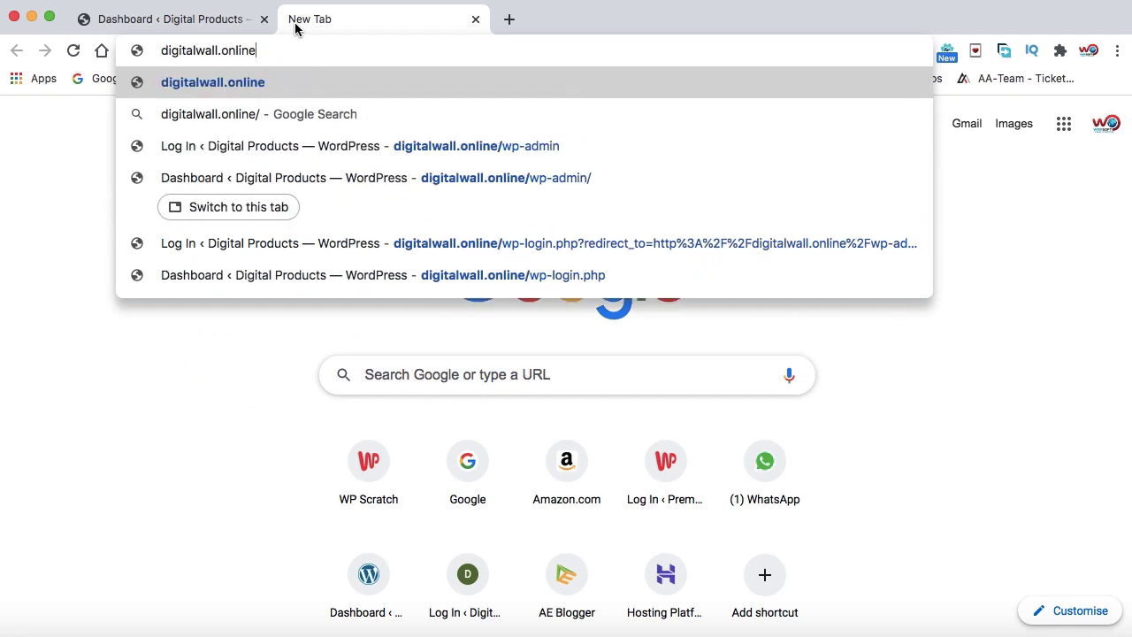
key(Return)
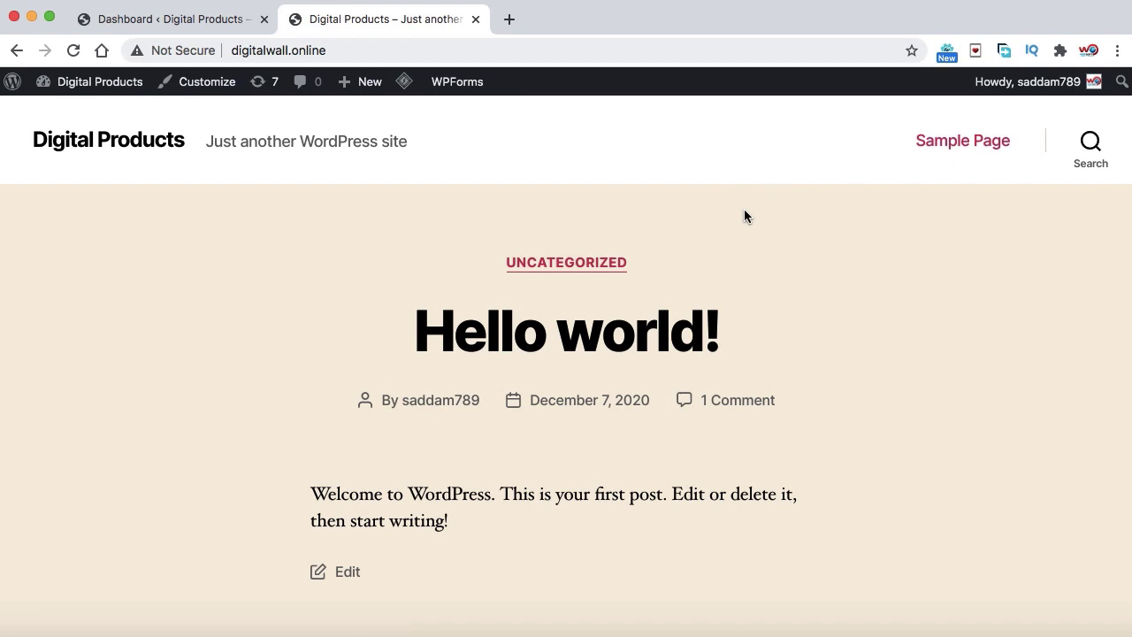
scroll(744, 215, down, 1)
scroll(743, 215, down, 4)
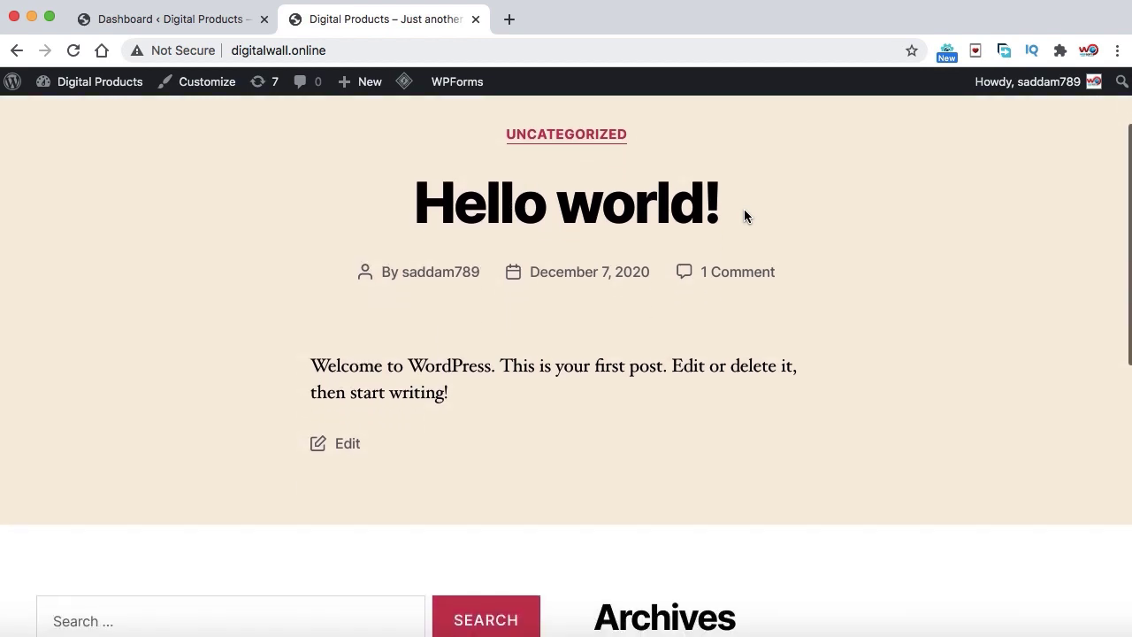
scroll(743, 212, down, 7)
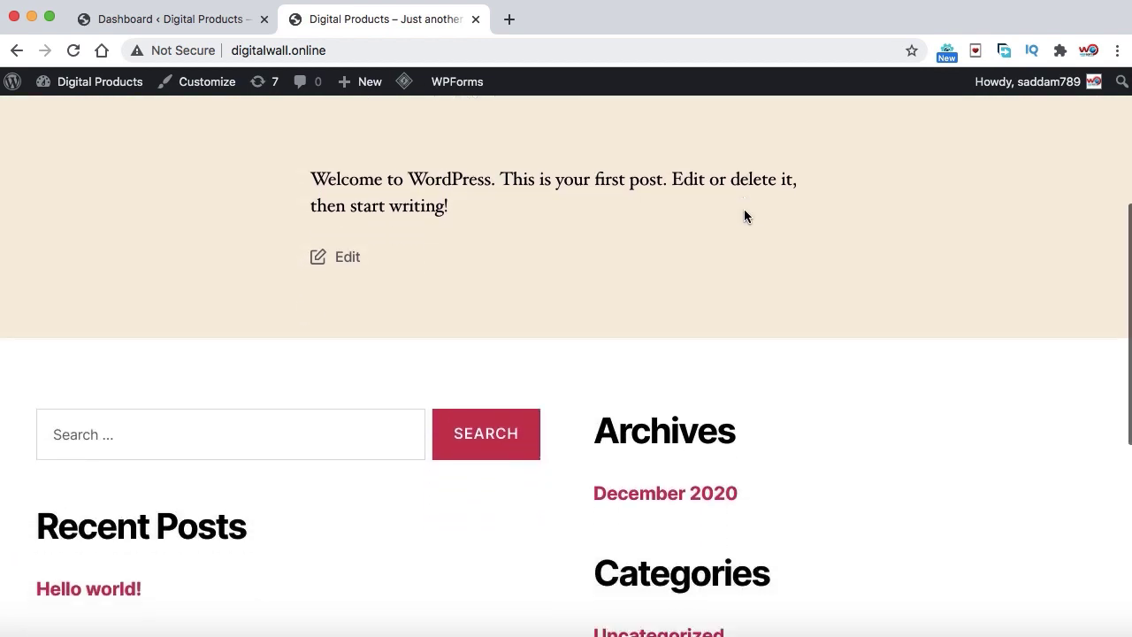
scroll(744, 212, down, 3)
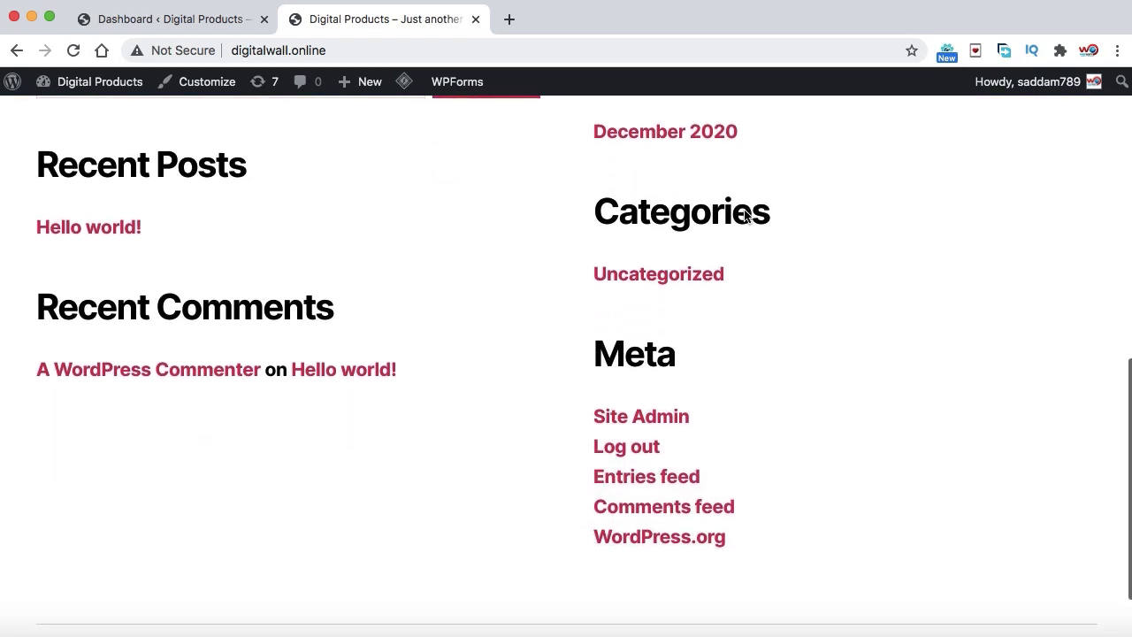
scroll(743, 212, up, 4)
scroll(744, 212, up, 12)
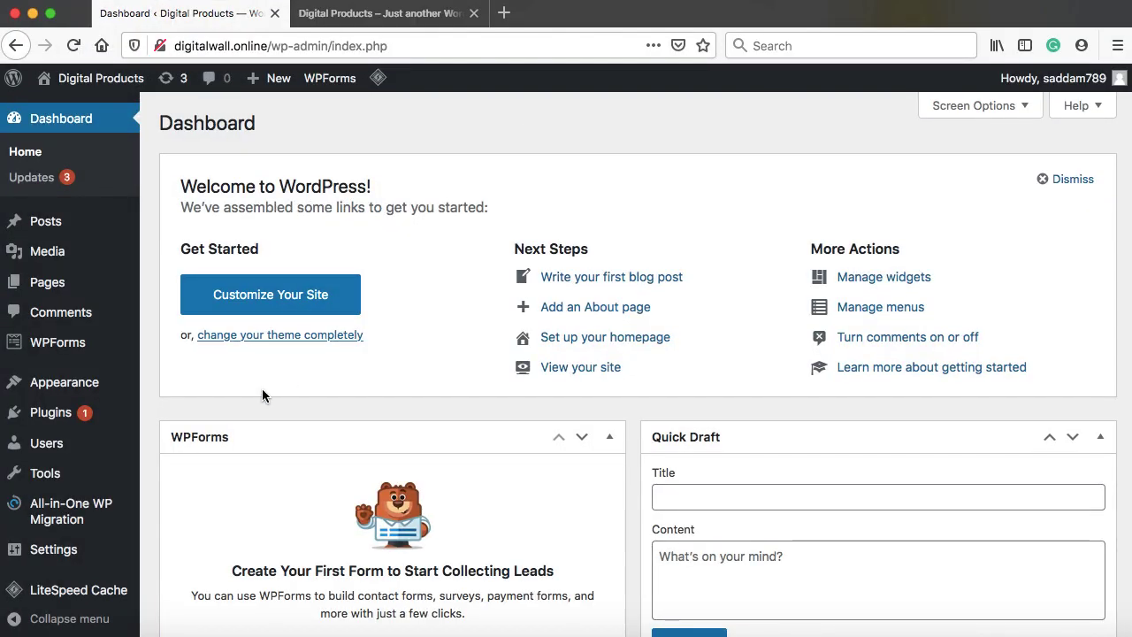
Search Appearance > Themes > Add New for 'oceanwp', then install and activate OceanWP
mouse_move(58, 389)
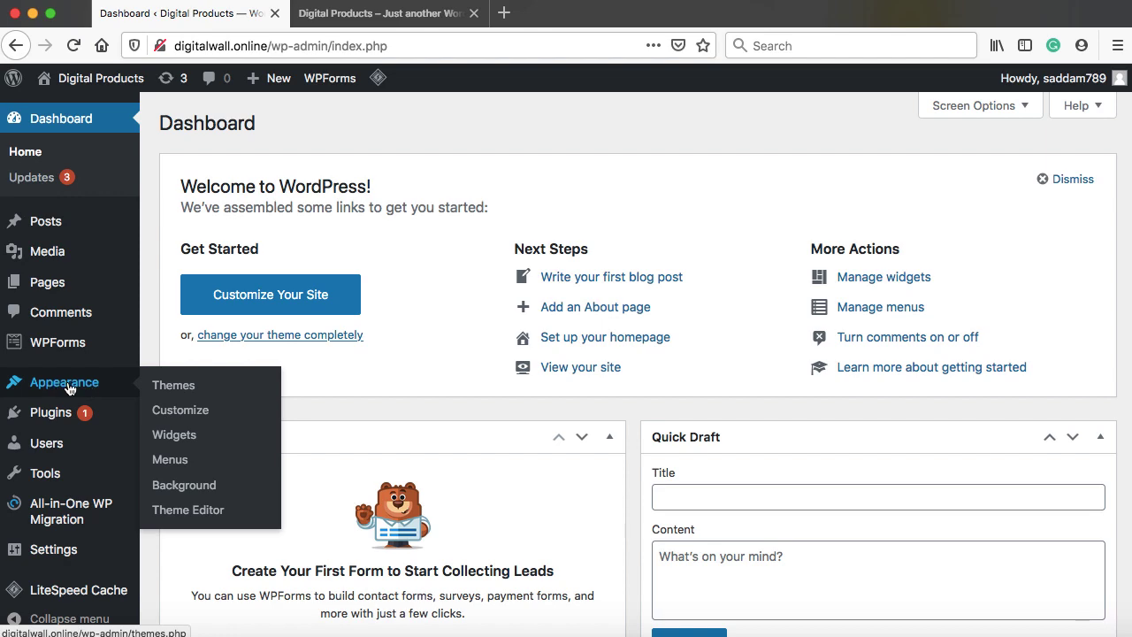
click(165, 385)
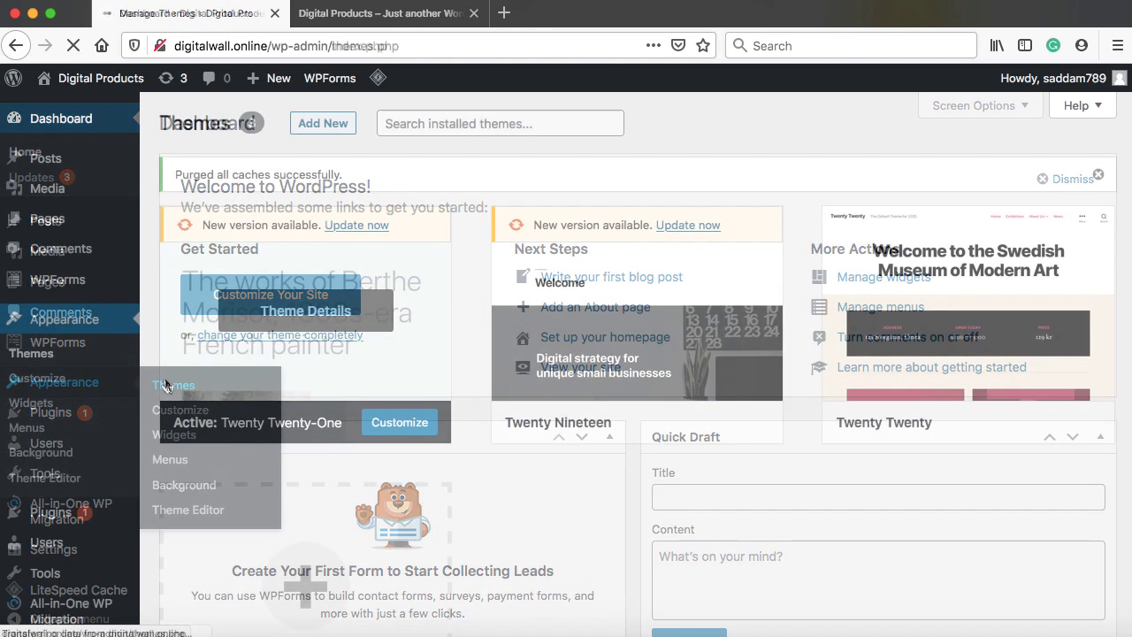
click(321, 127)
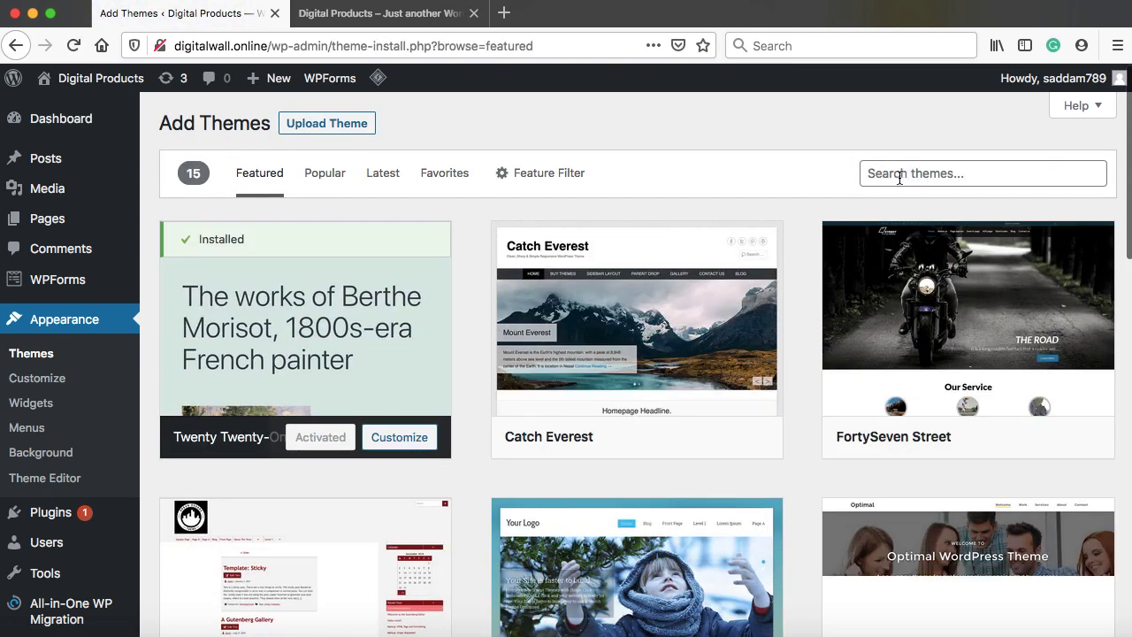
click(899, 176)
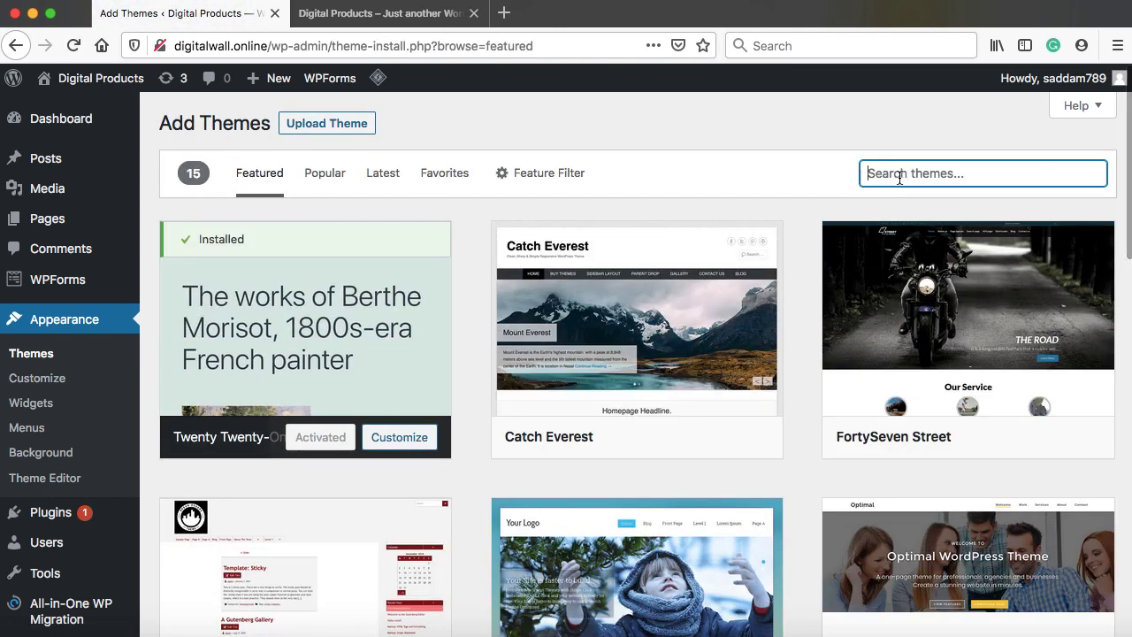
text(oven)
key(BackSpace)
key(BackSpace)
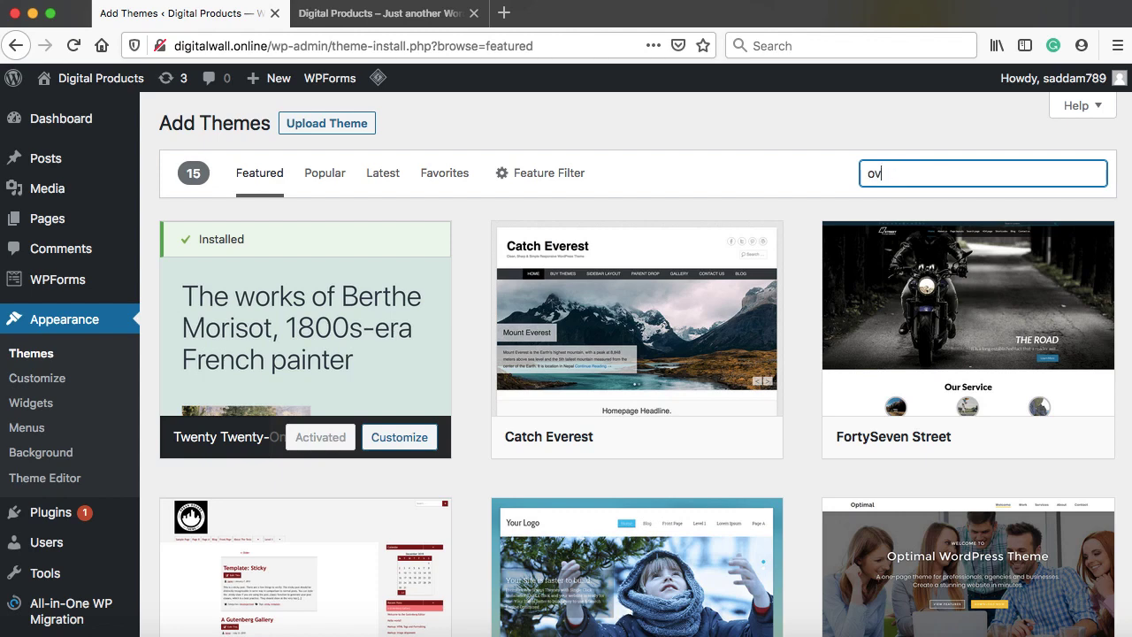
key(BackSpace)
text(ceanwp)
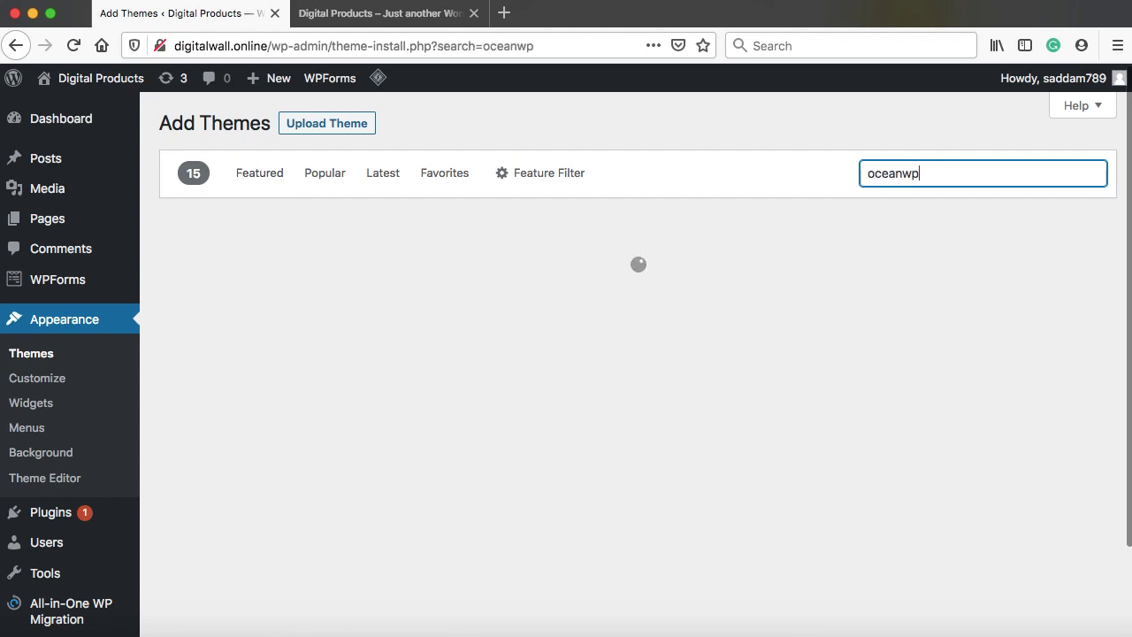
mouse_move(439, 356)
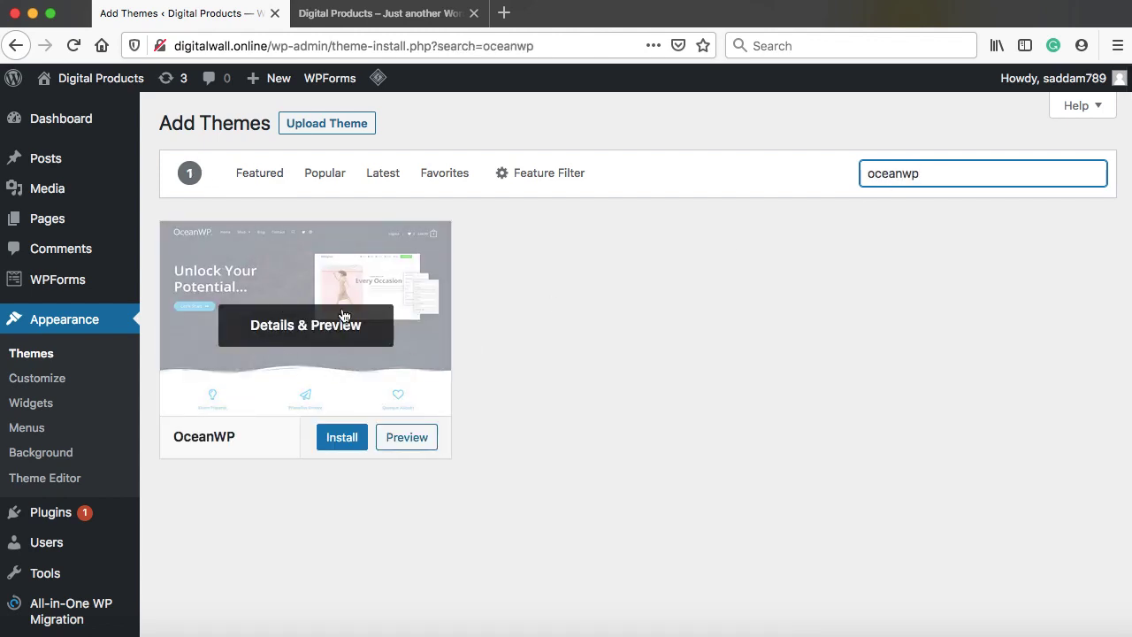
click(343, 438)
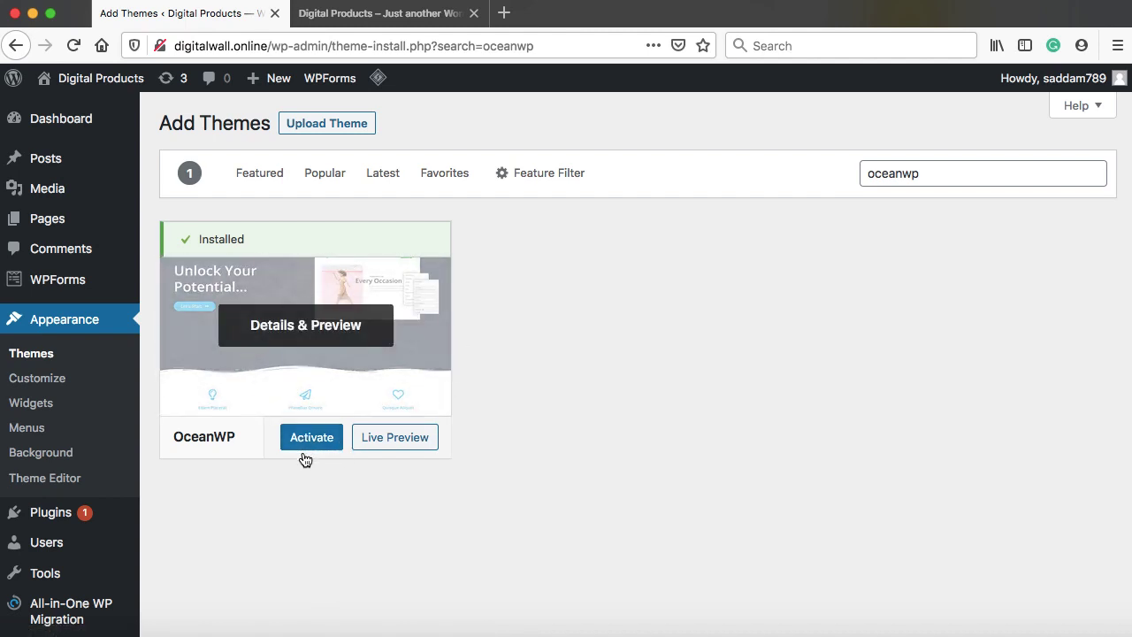
click(310, 442)
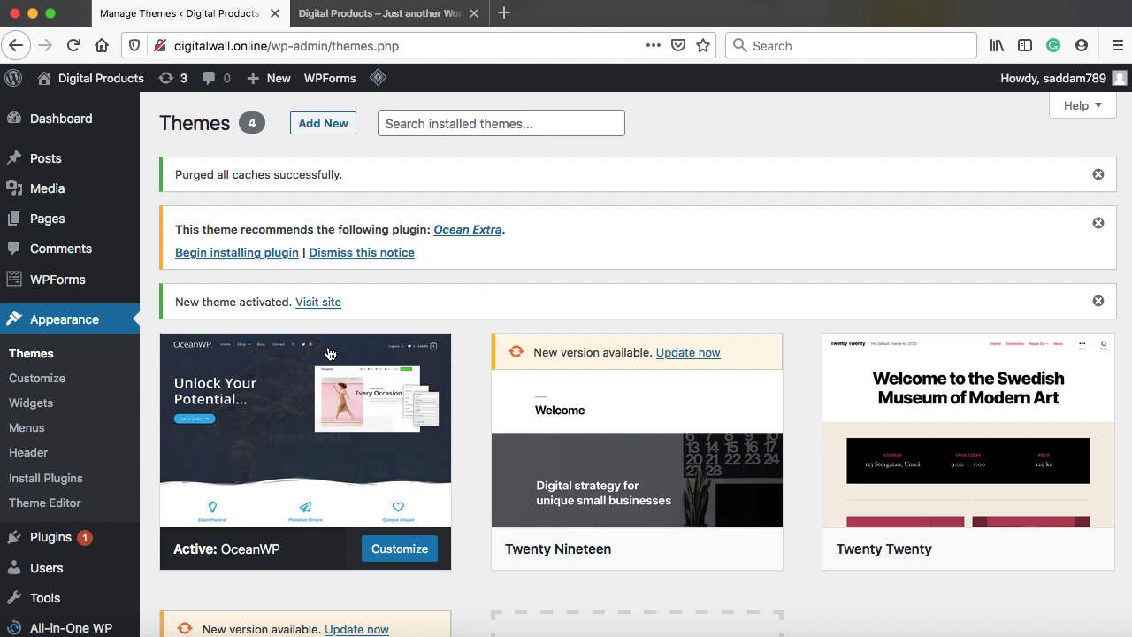
Install Ocean Extra from the theme's recommended-plugin notice on Install Required Plugins
mouse_move(375, 422)
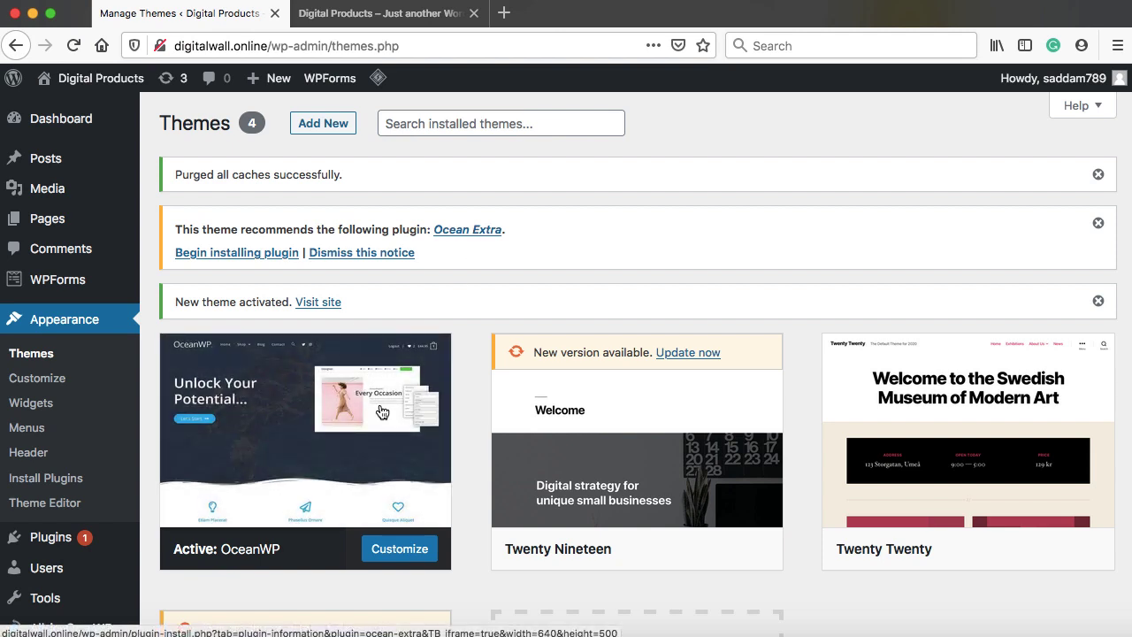
mouse_move(331, 444)
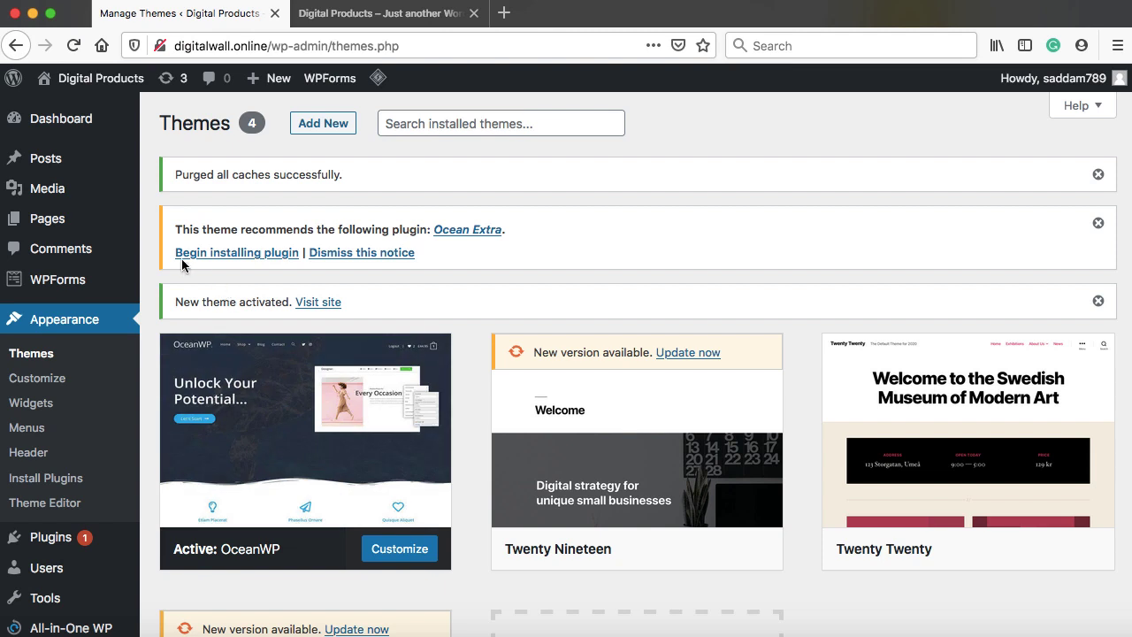
click(236, 254)
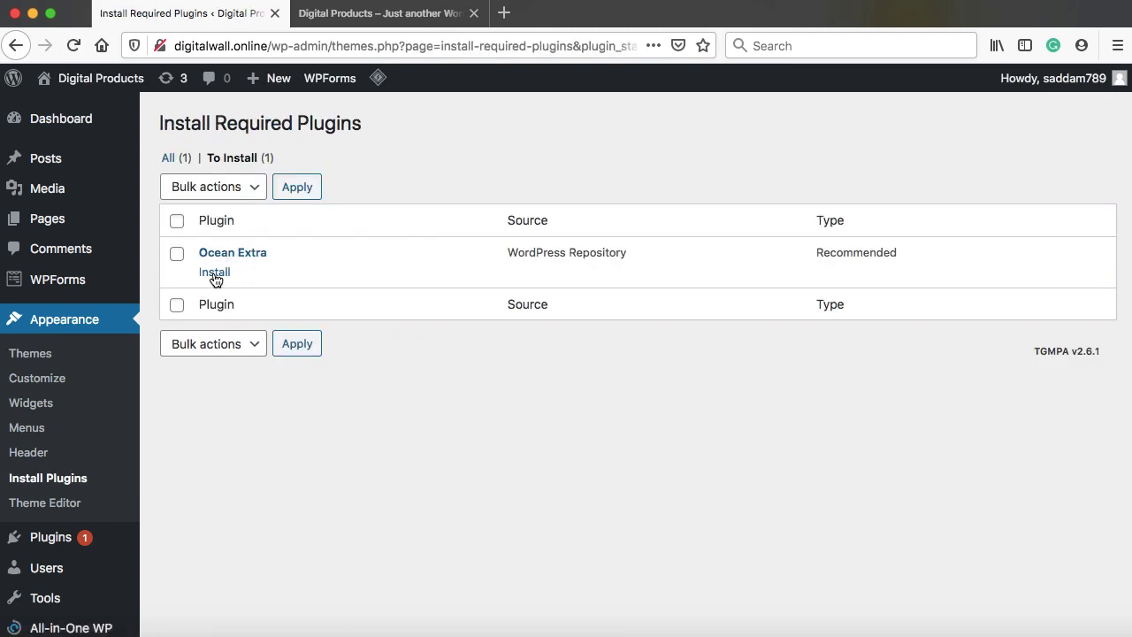
click(214, 272)
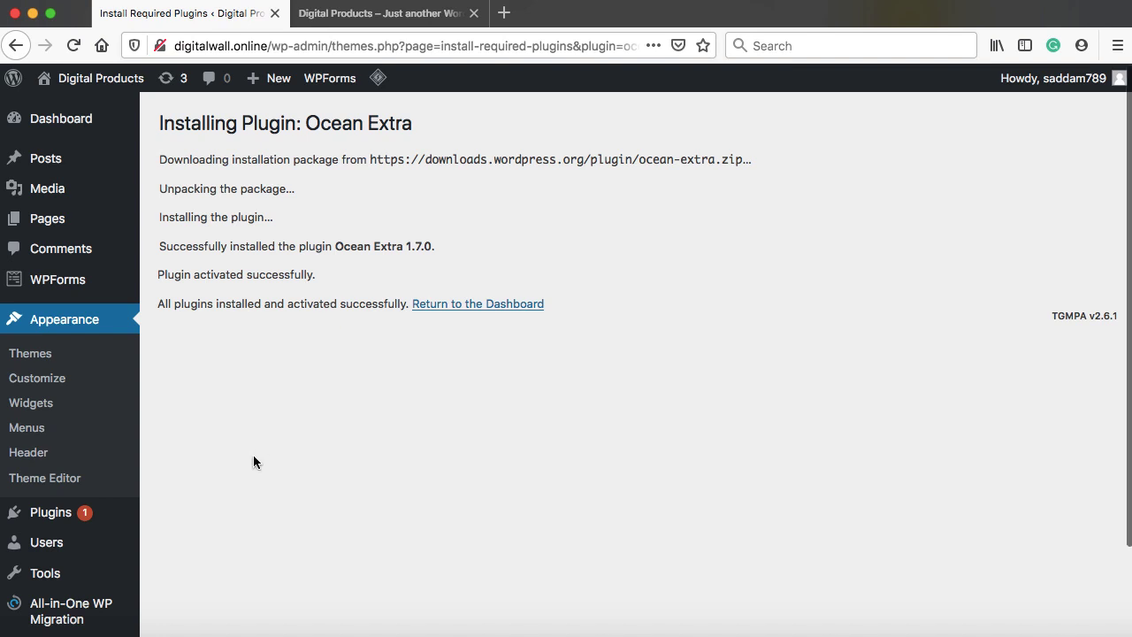
scroll(253, 462, down, 3)
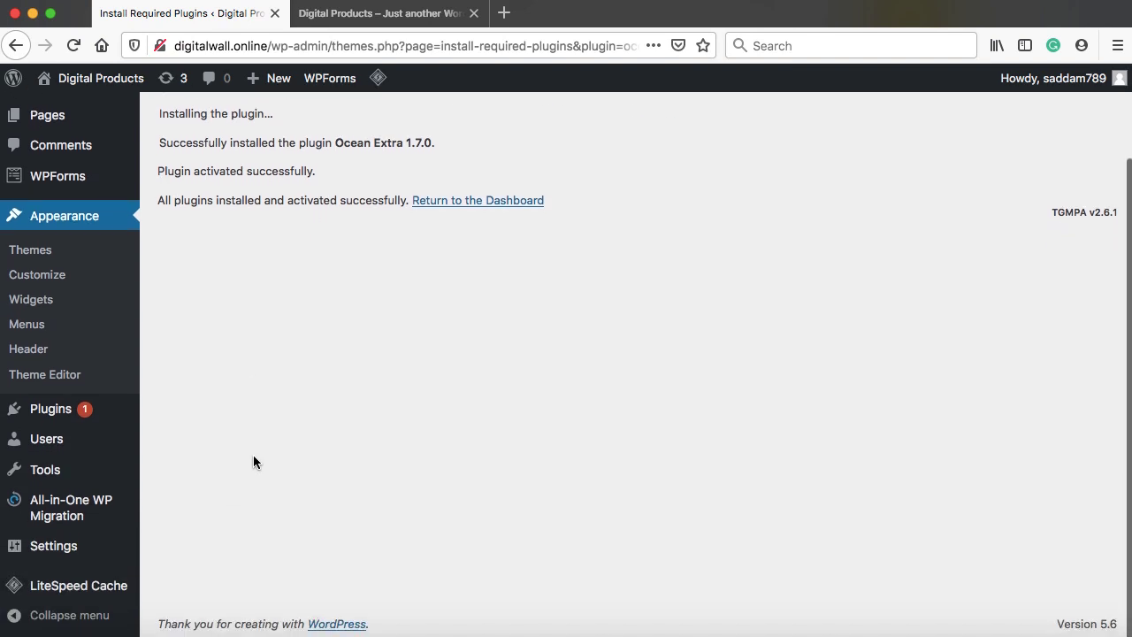
mouse_move(107, 415)
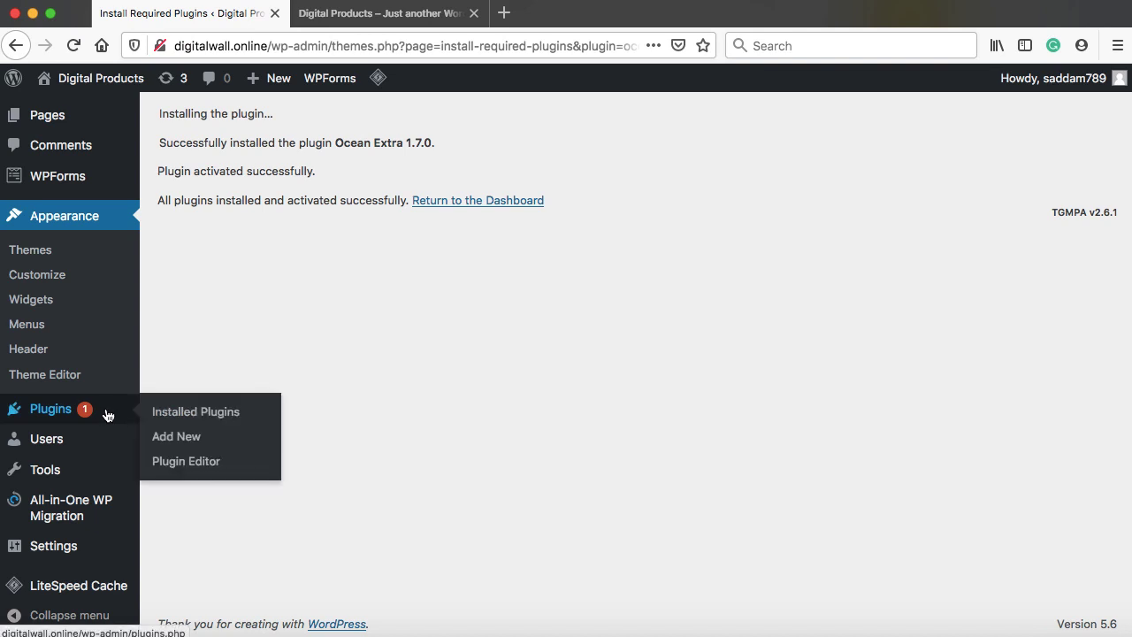
Search Plugins > Add New for 'elementor', then install and activate Elementor Website Builder
click(190, 440)
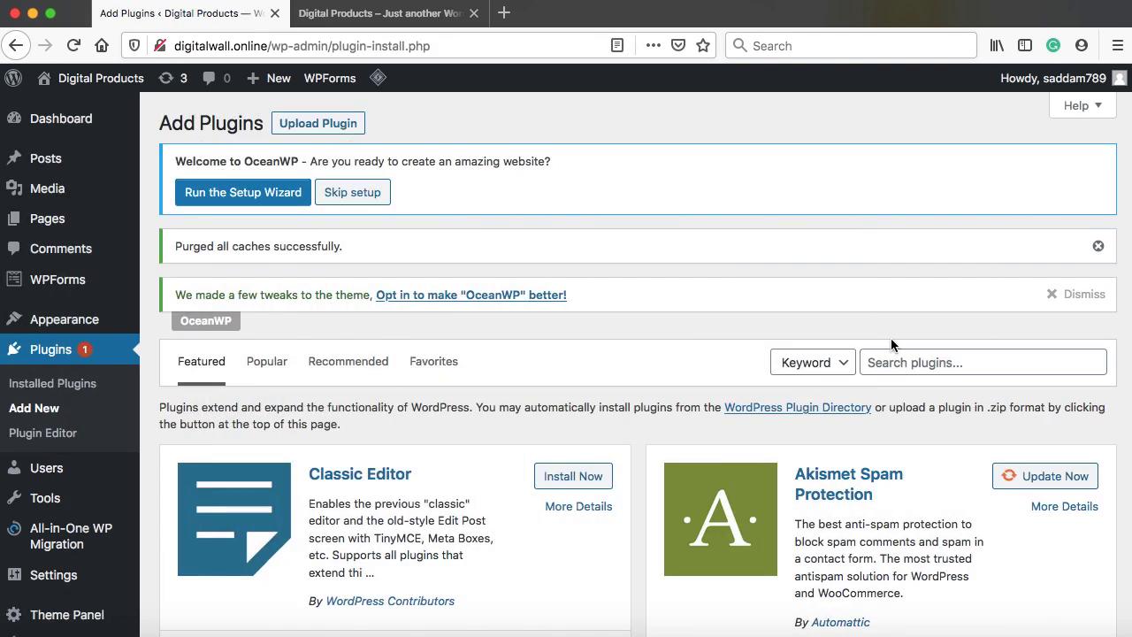
click(903, 361)
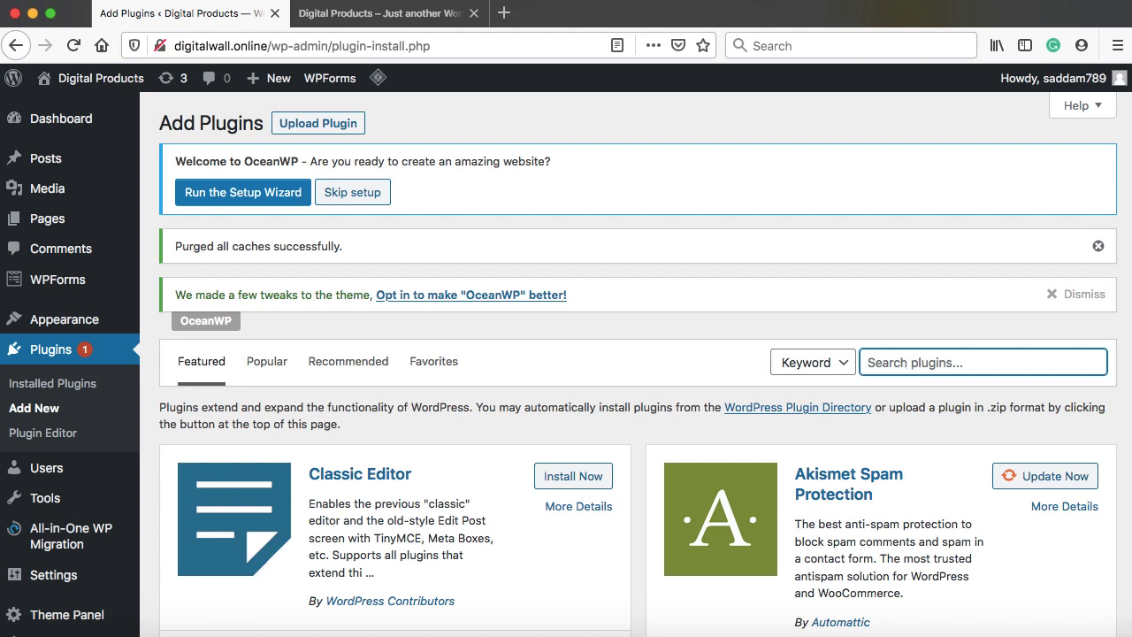
text(elementor)
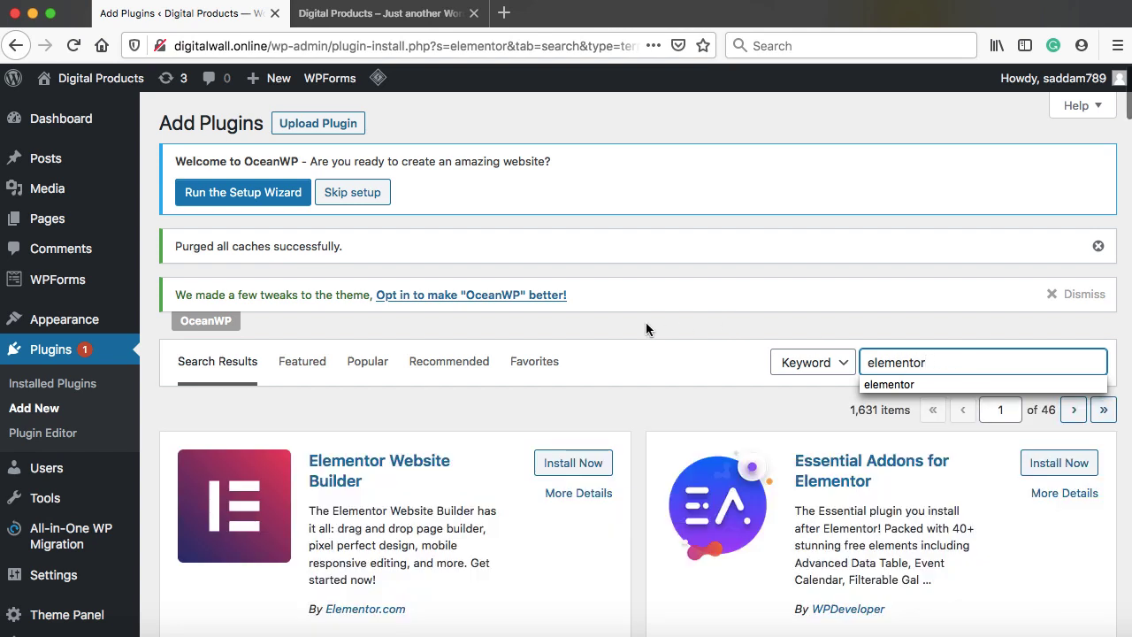
click(635, 381)
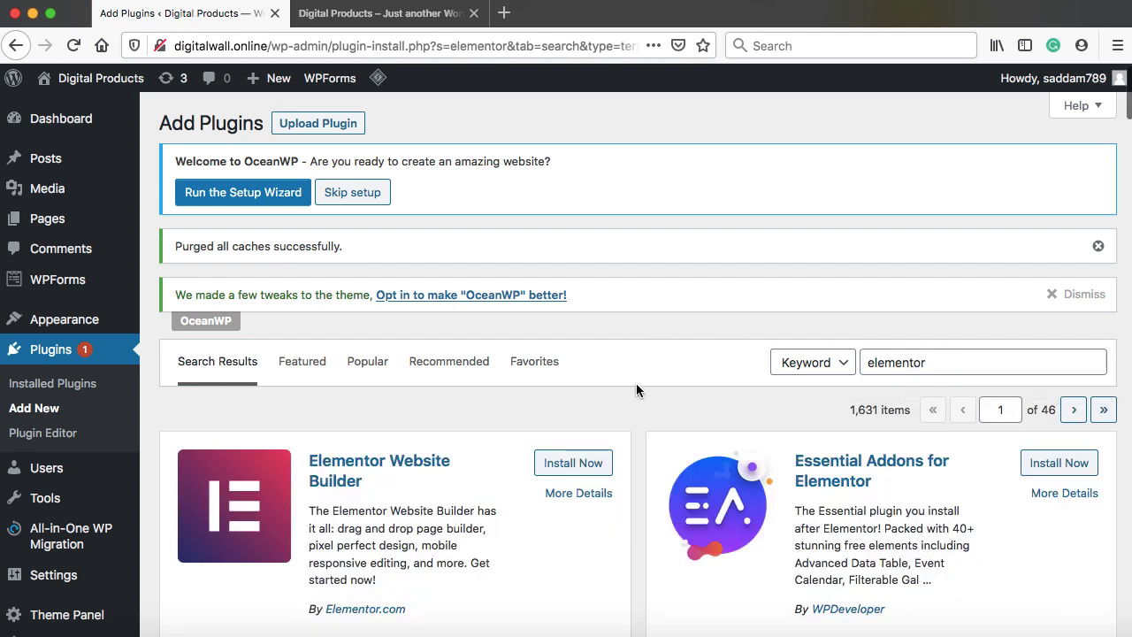
scroll(635, 385, down, 3)
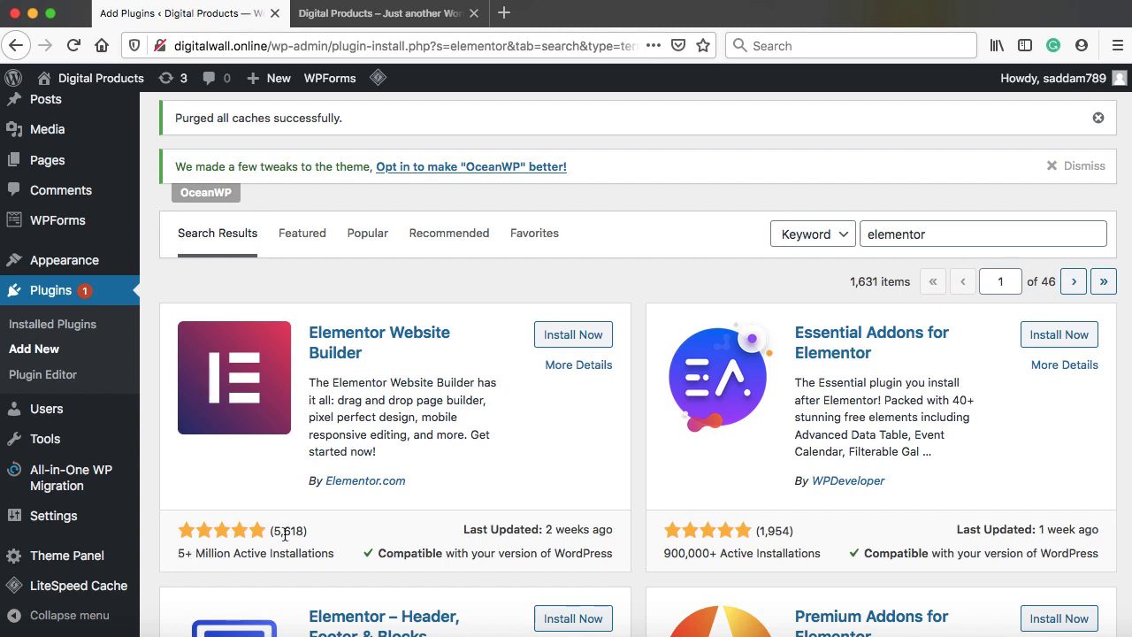
click(579, 337)
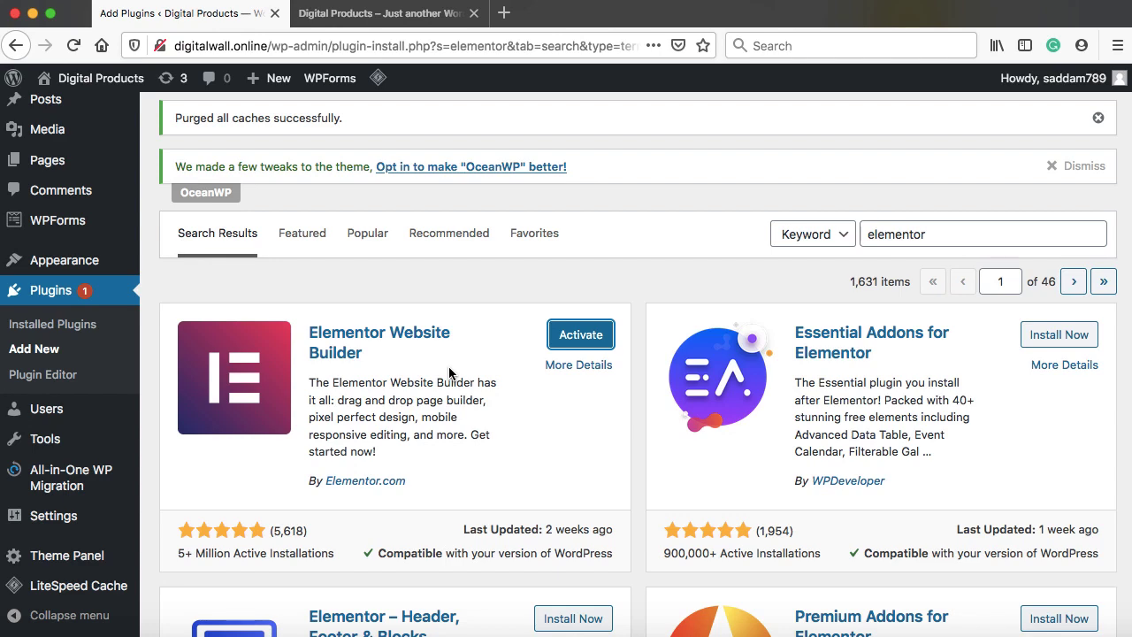
click(585, 336)
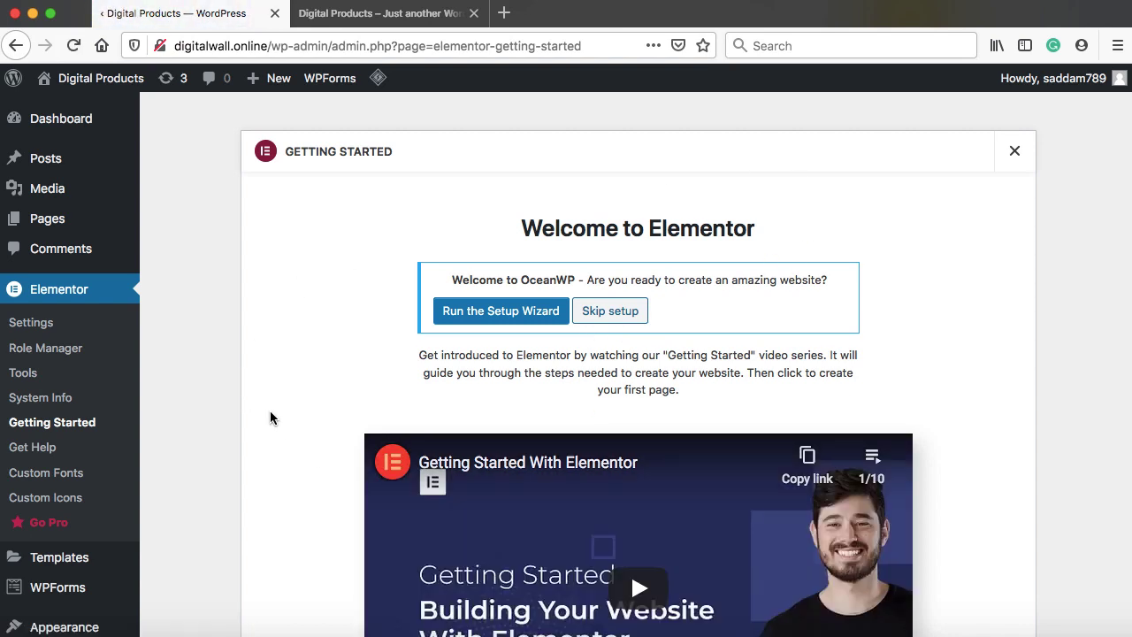
Go from the Elementor welcome screen to Plugins > Add New
scroll(270, 417, down, 5)
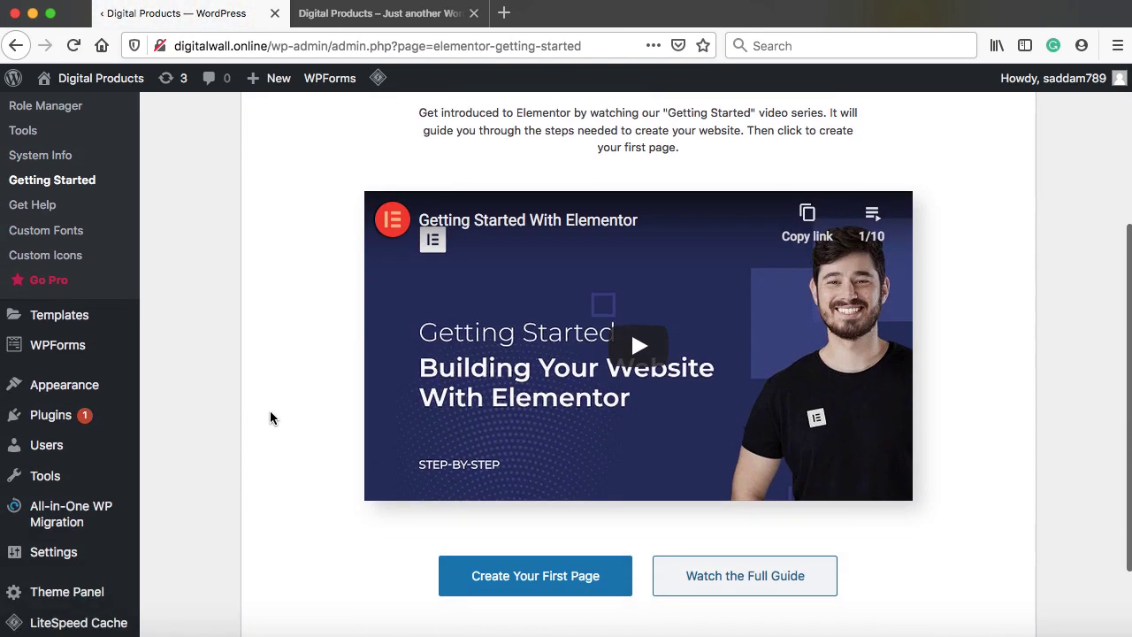
mouse_move(87, 414)
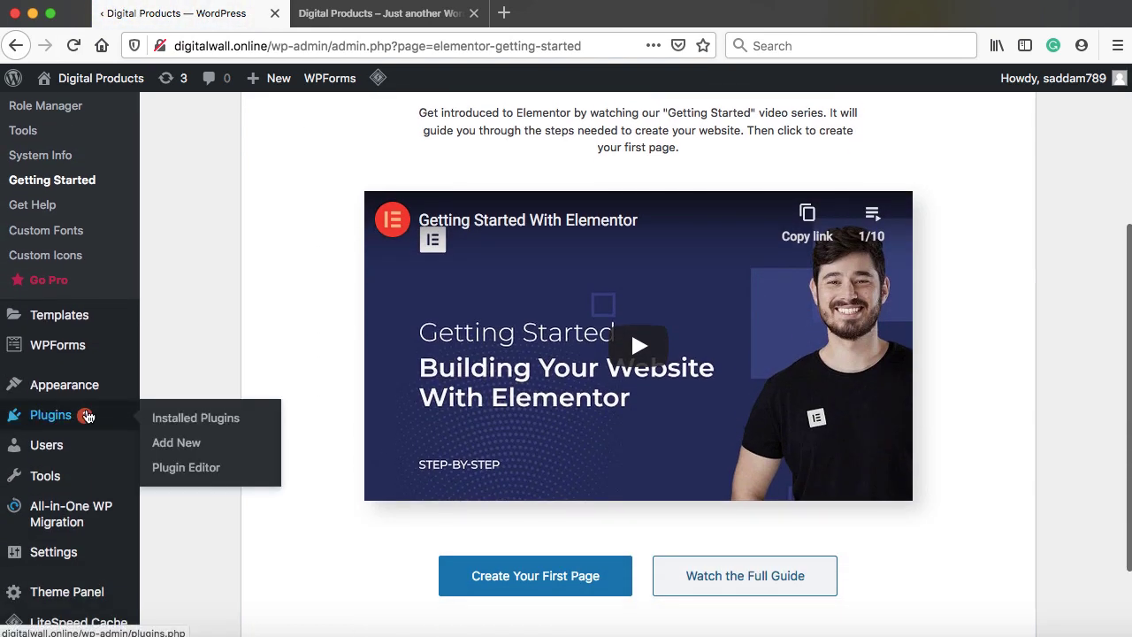
click(176, 444)
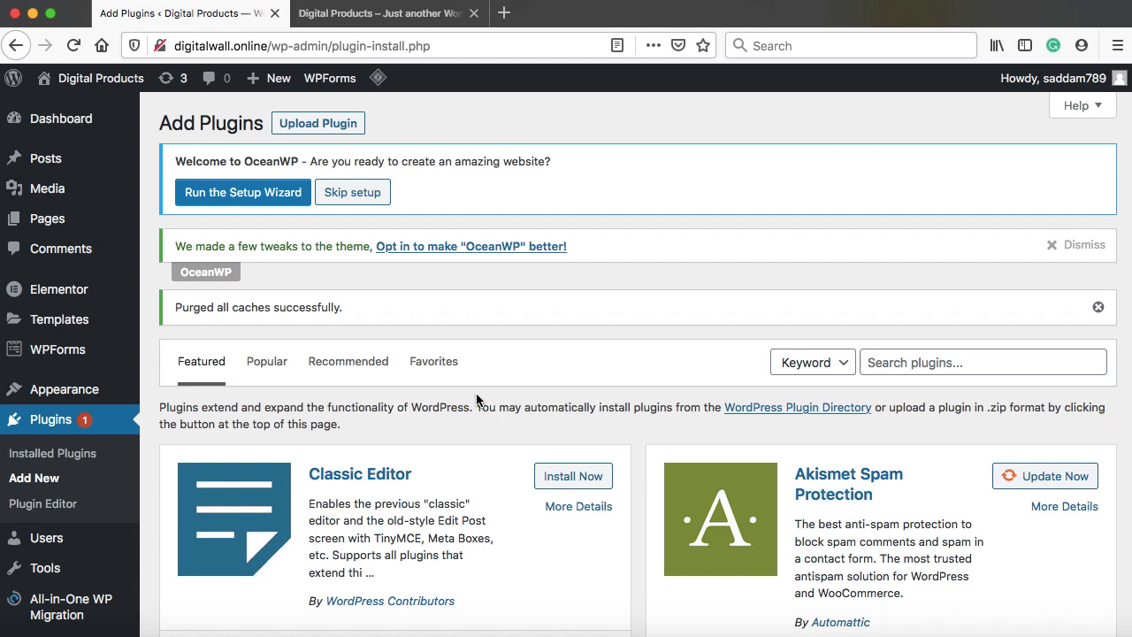
click(504, 13)
Load wpscratch.com and scroll to its Best Selling plugins, like Elementor Pro at $10.00
text(wpscratch.com/)
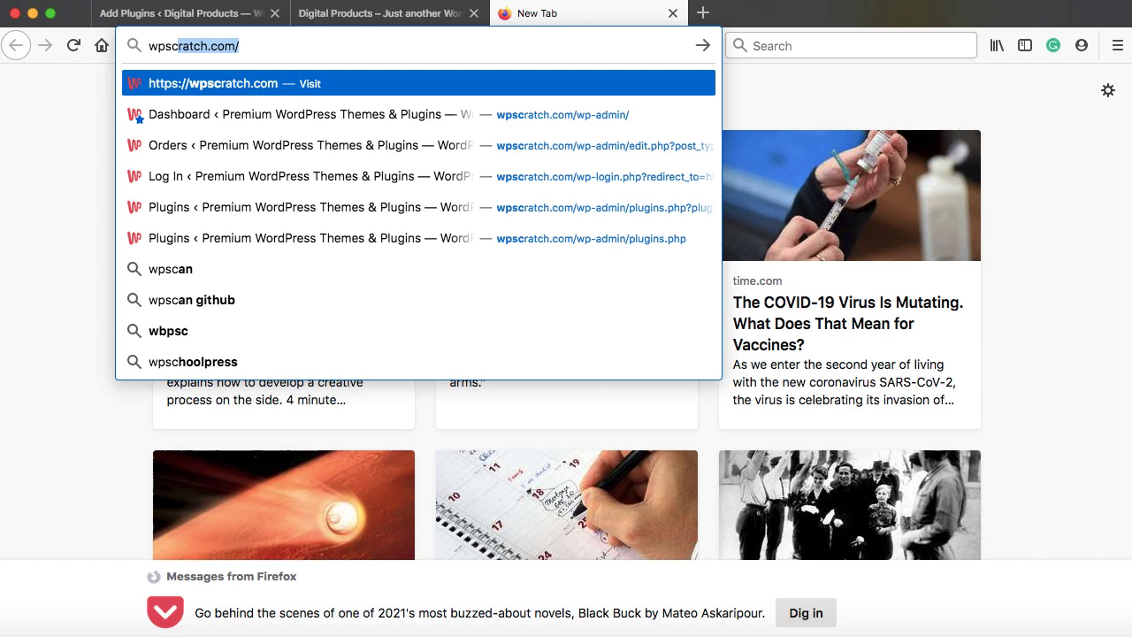
key(Return)
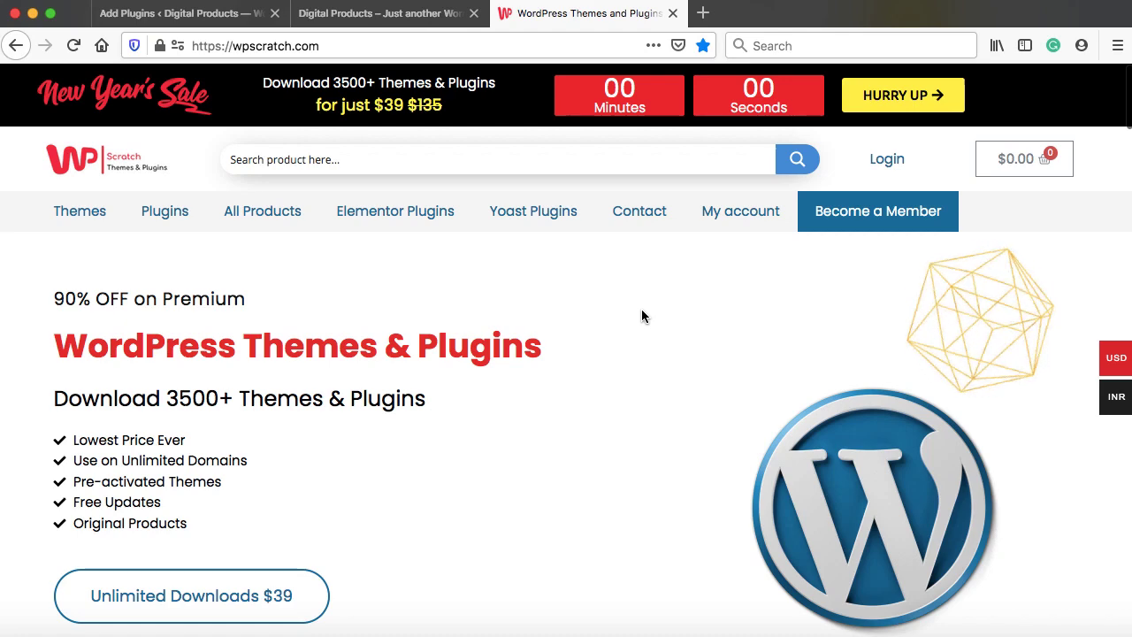
scroll(642, 316, down, 1)
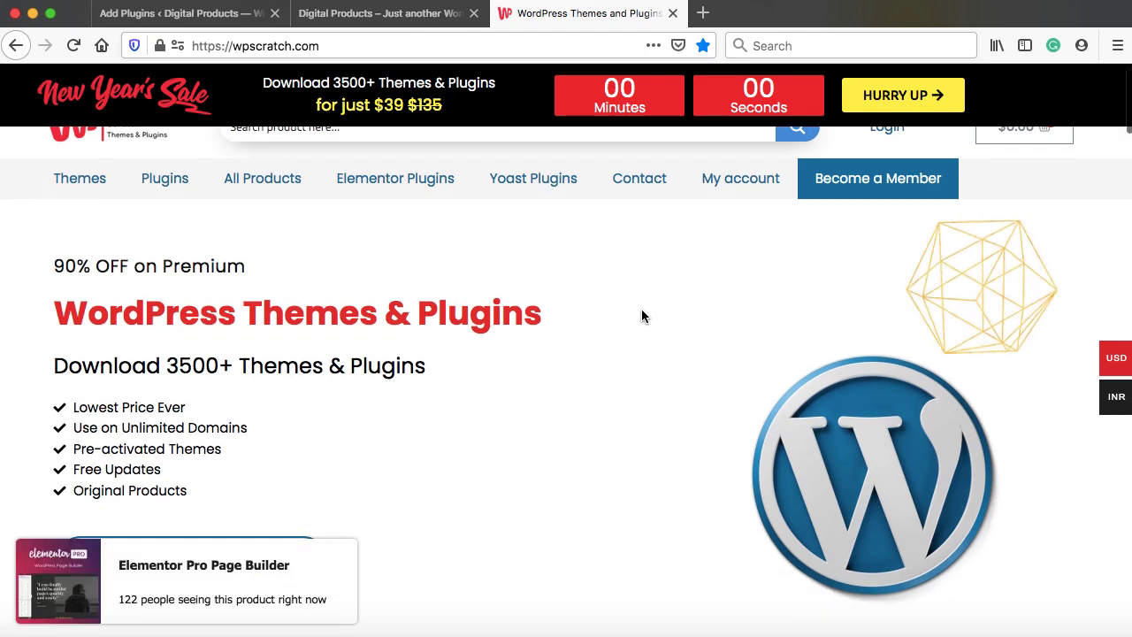
scroll(642, 315, down, 3)
scroll(642, 316, down, 15)
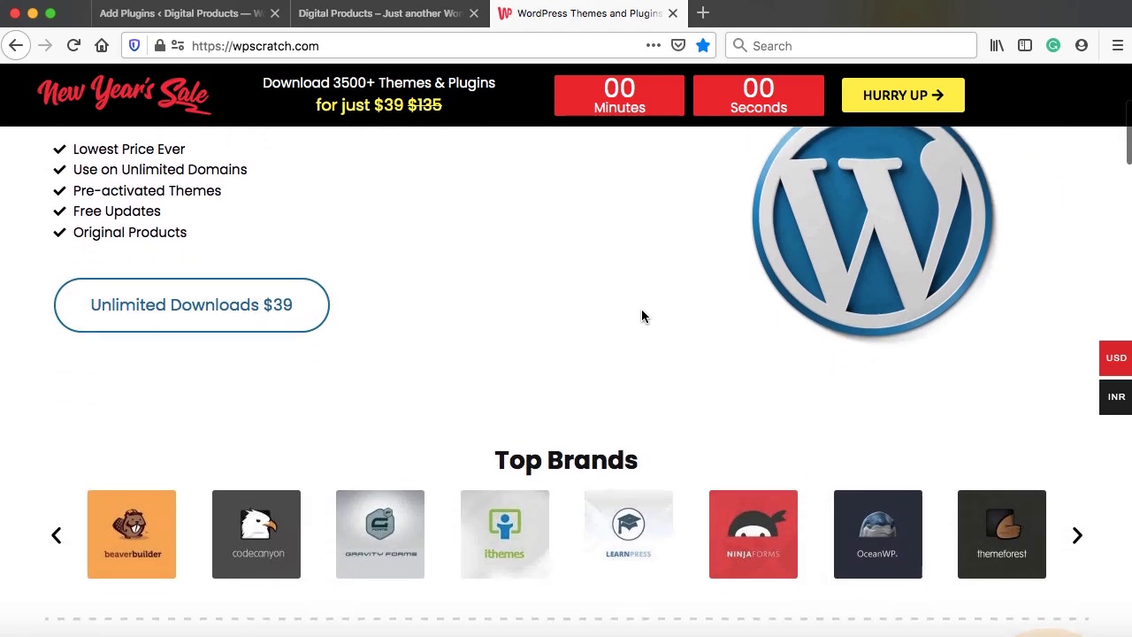
scroll(643, 316, down, 3)
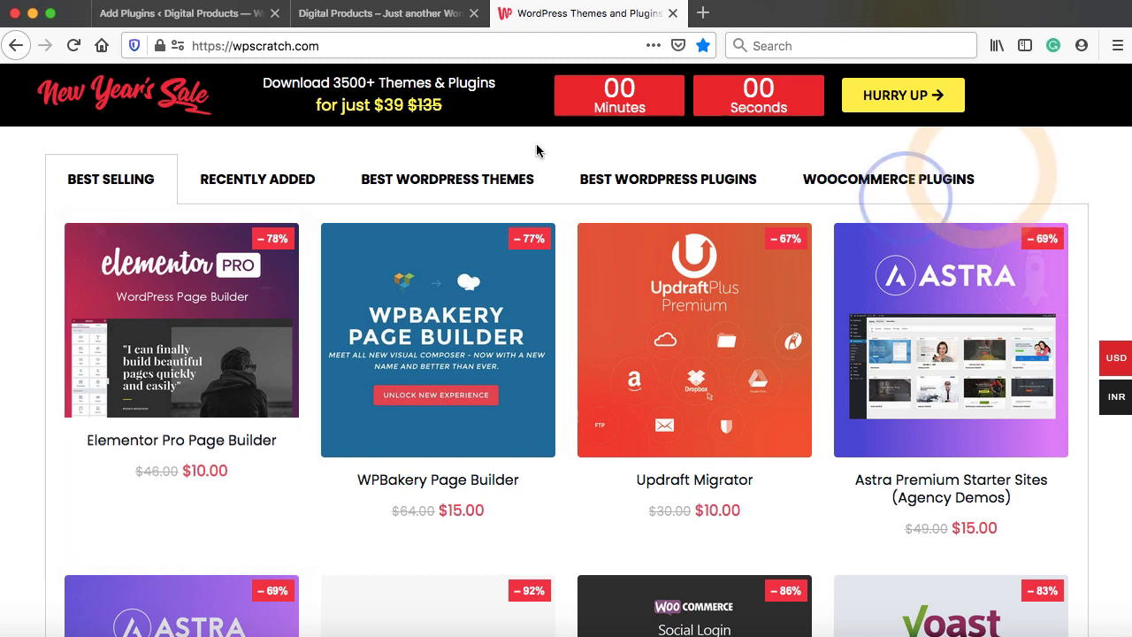
Search Google for 'elementor pro' and review the official elementor.com yearly pricing
click(704, 16)
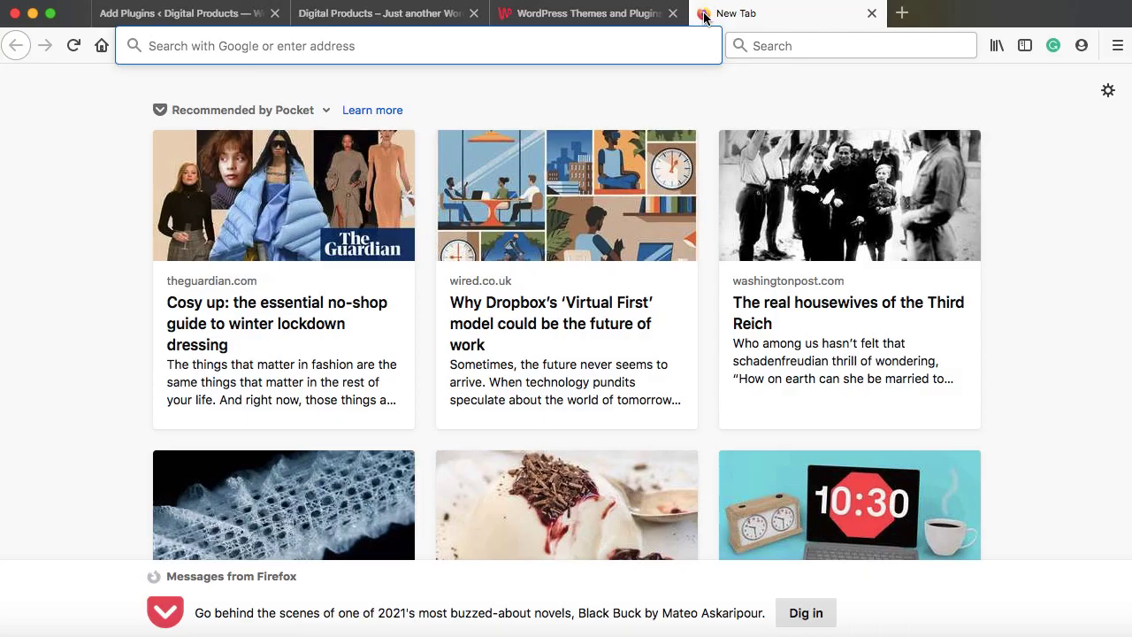
text(elem)
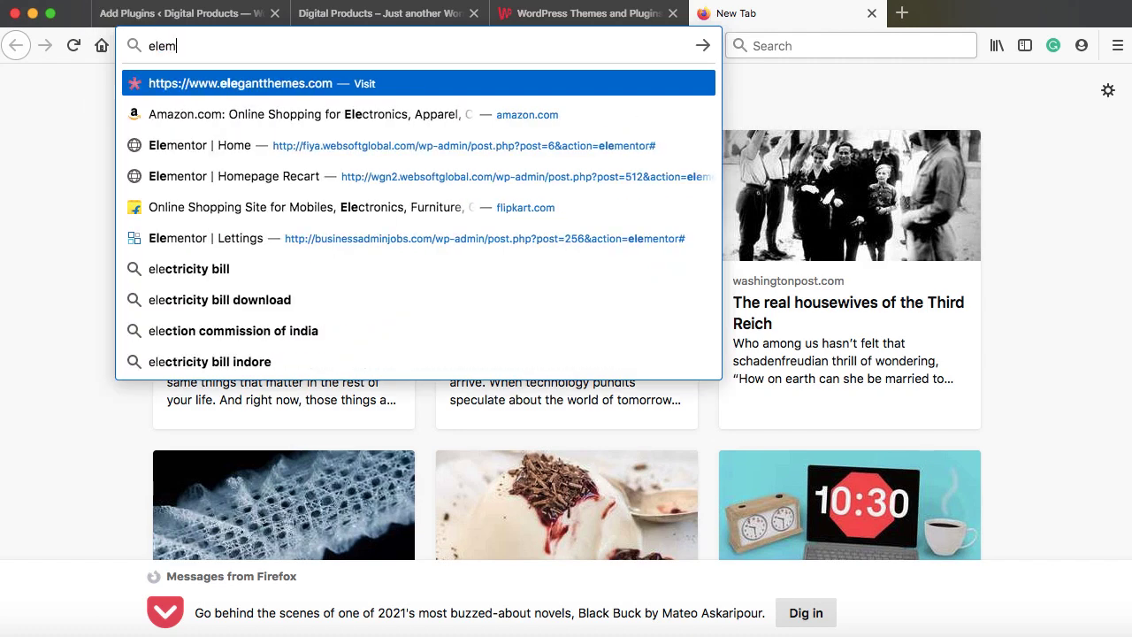
text(entor pro)
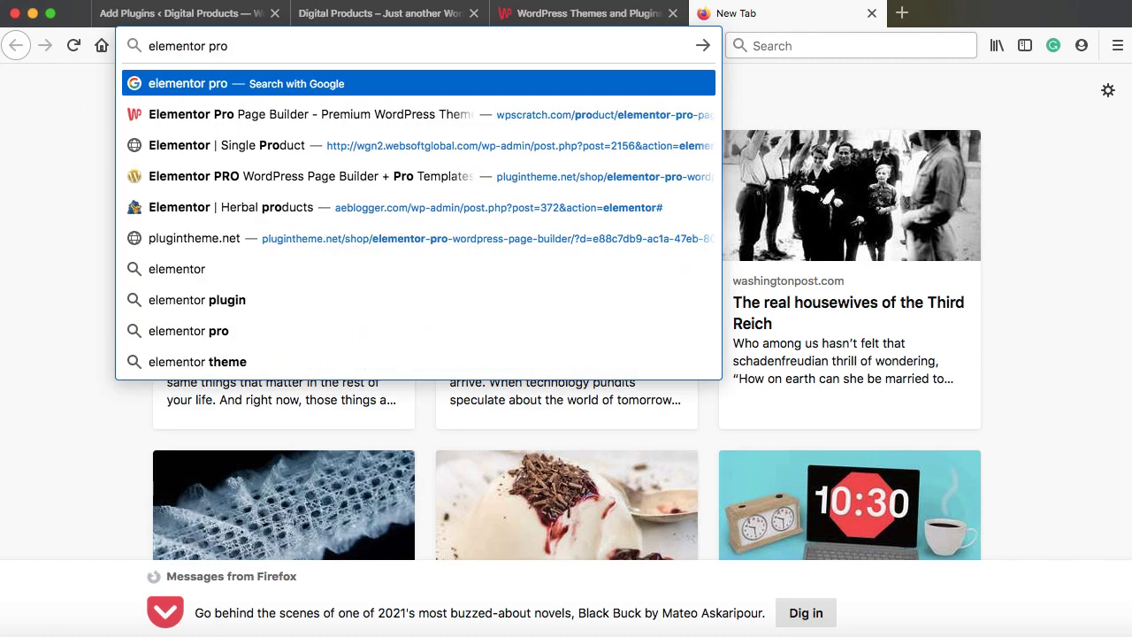
key(Return)
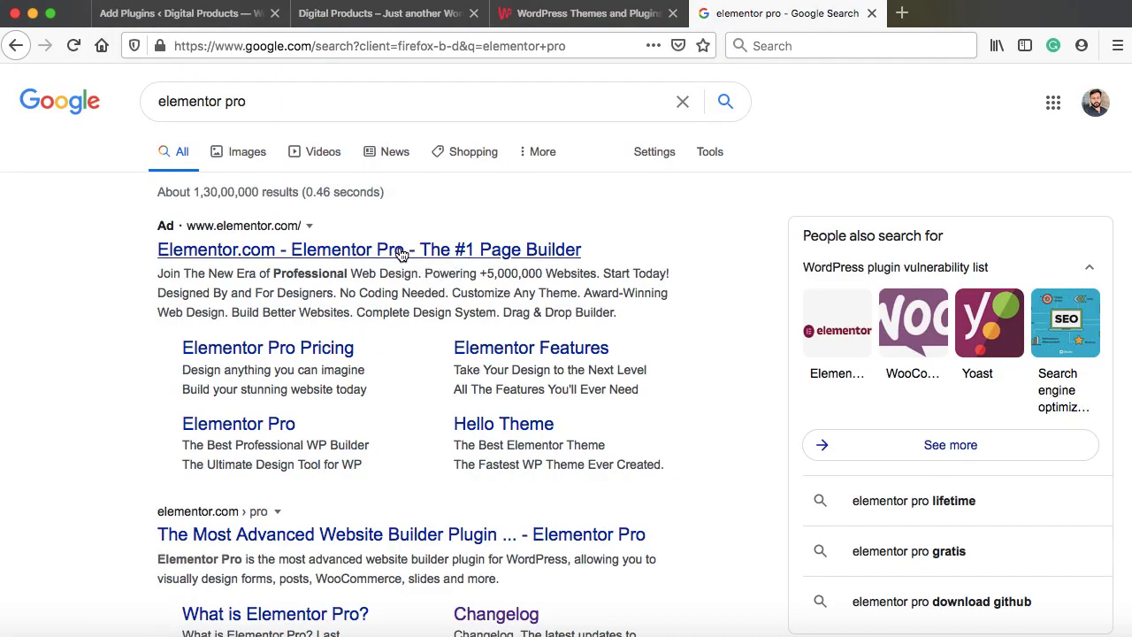
click(309, 249)
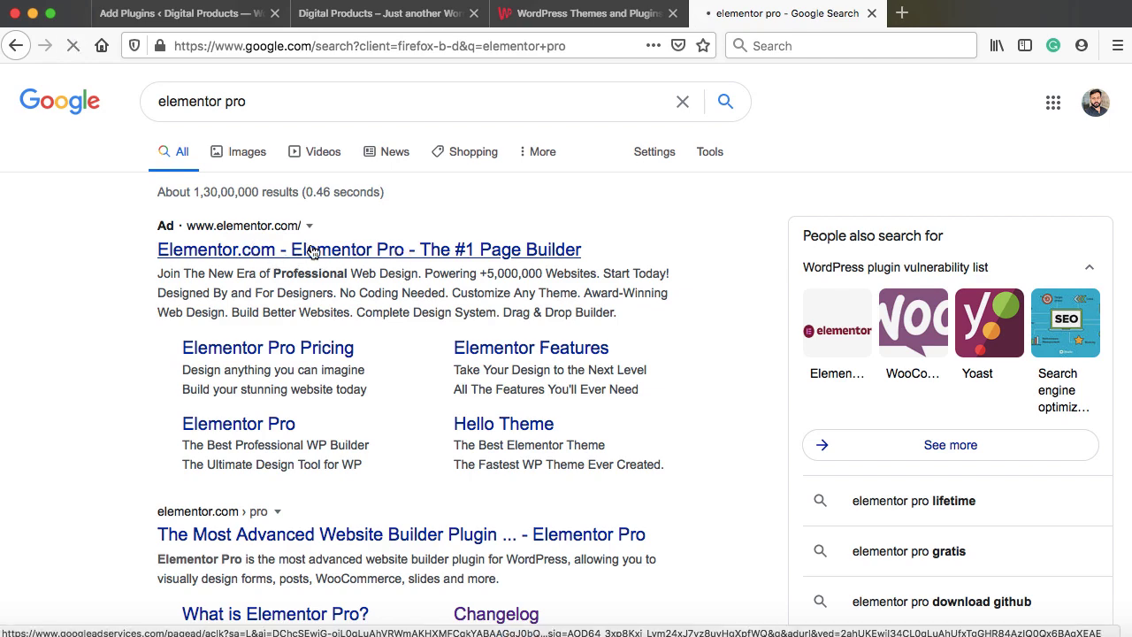
scroll(311, 247, down, 5)
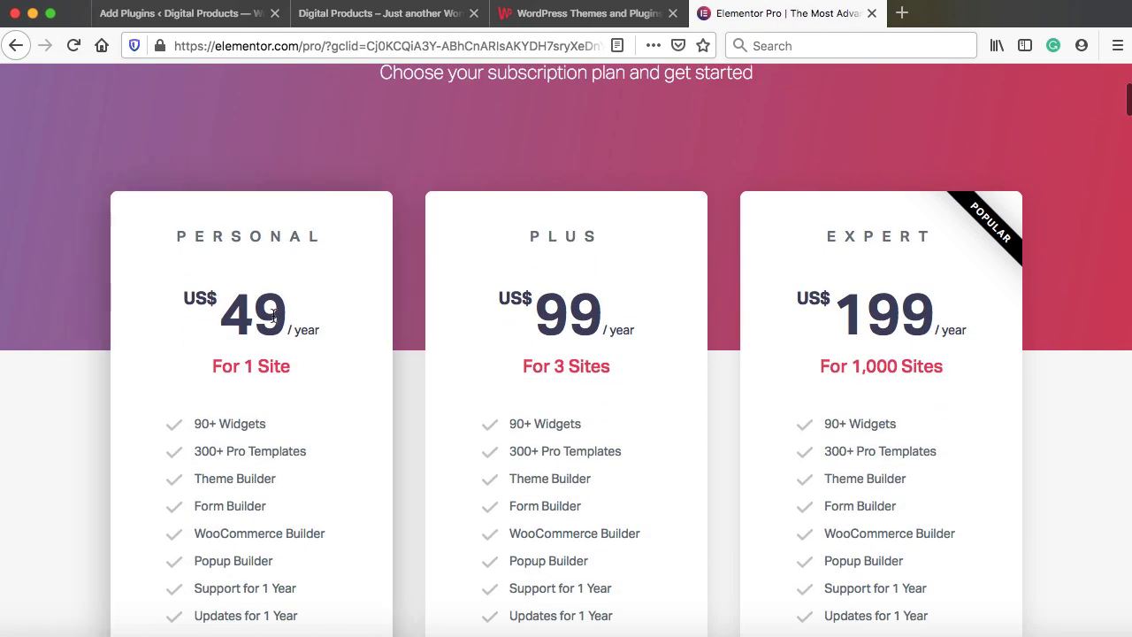
scroll(277, 316, down, 1)
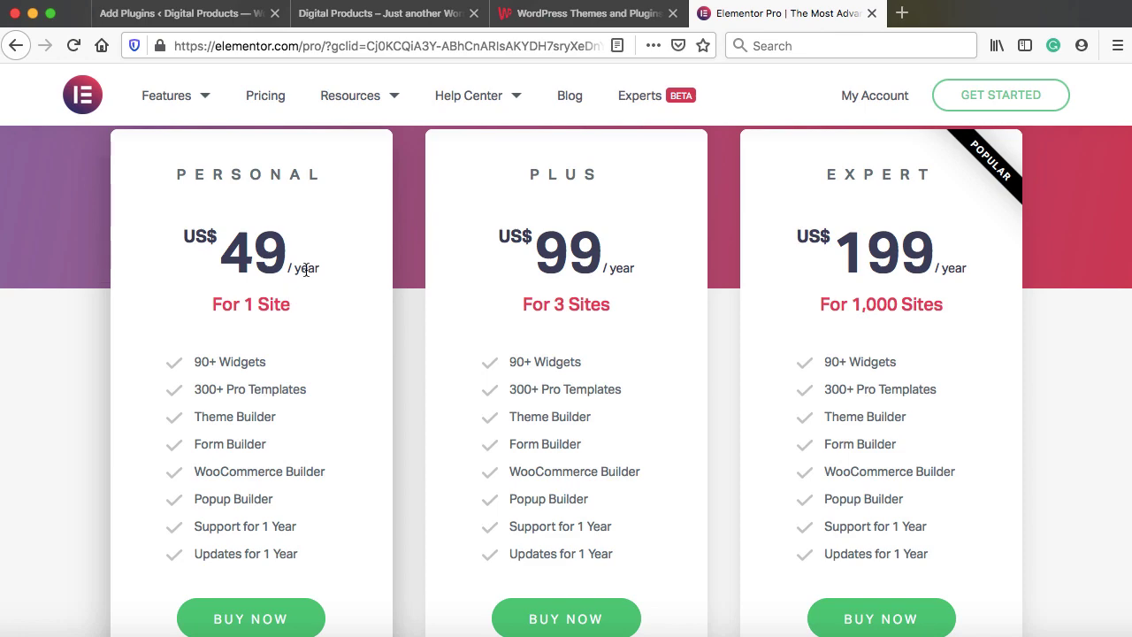
Open WPScratch's Elementor Pro Page Builder product page (version 3.0.9, $10.00)
click(583, 14)
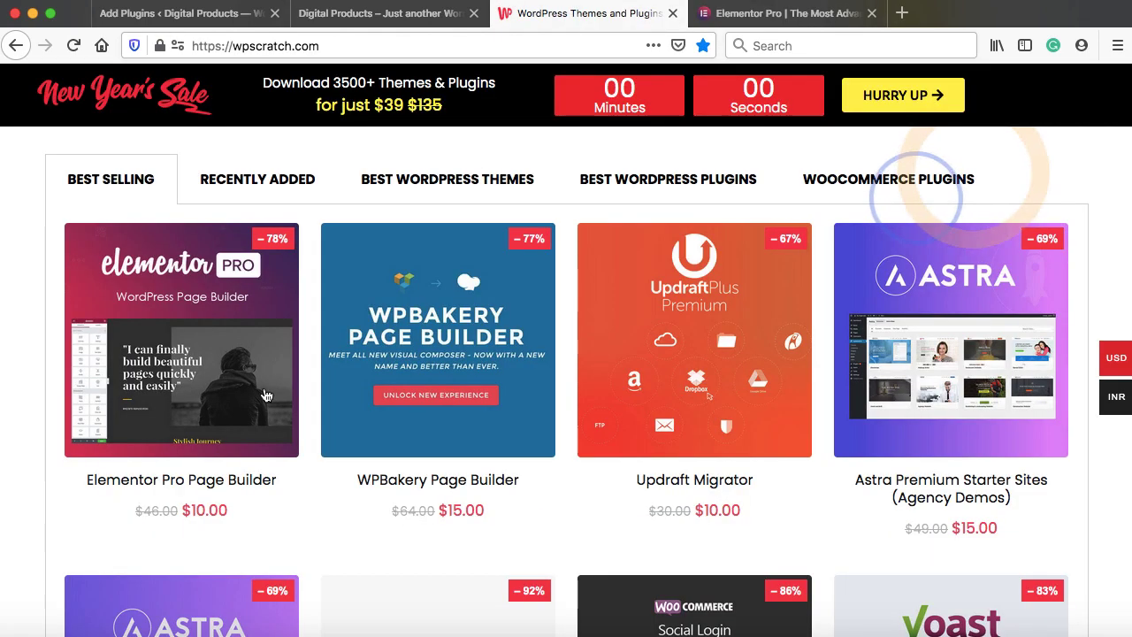
click(168, 345)
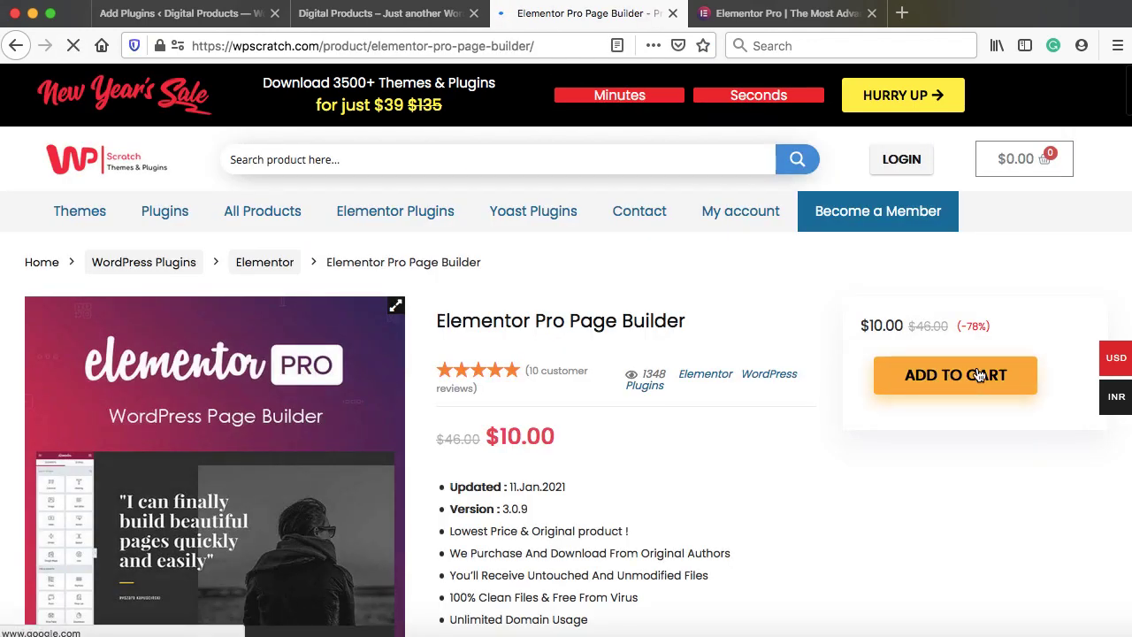
scroll(838, 428, down, 2)
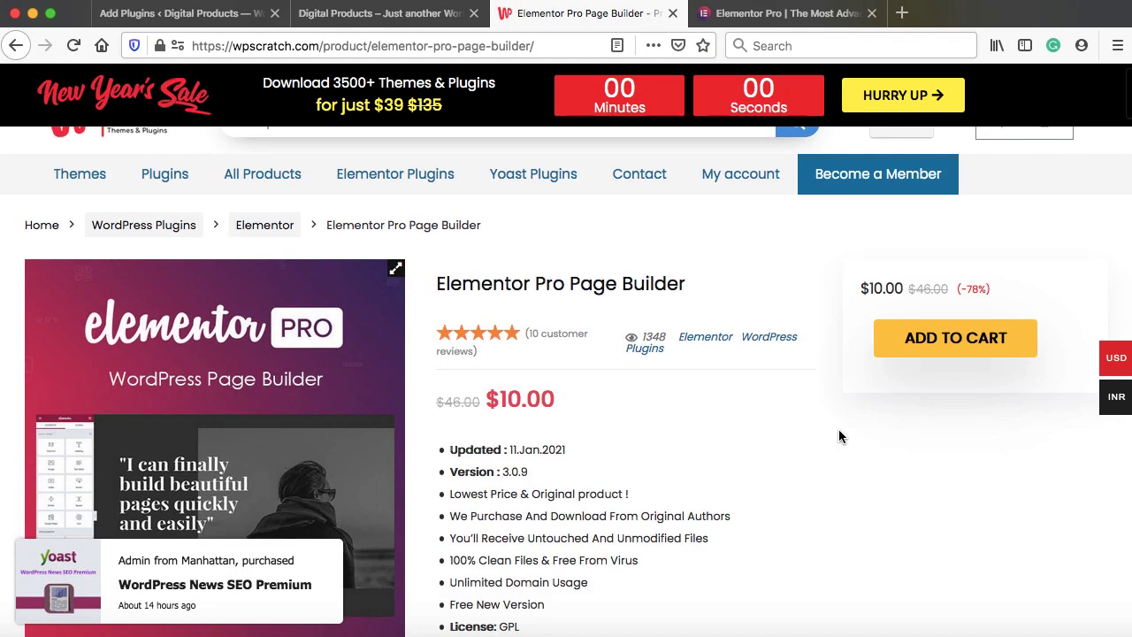
scroll(839, 431, down, 2)
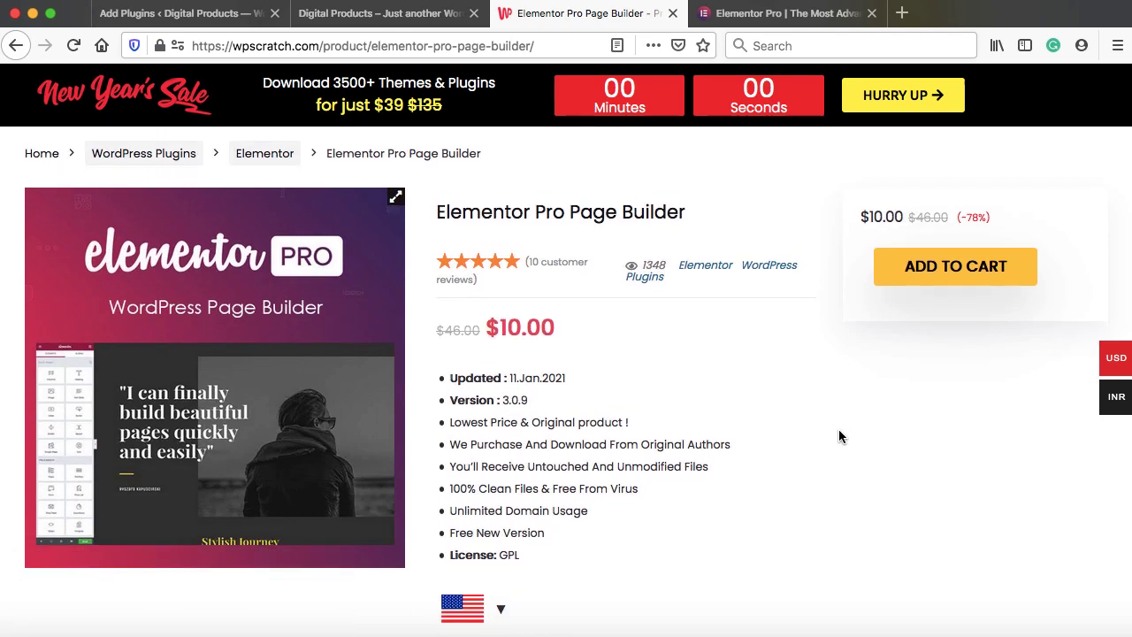
click(164, 17)
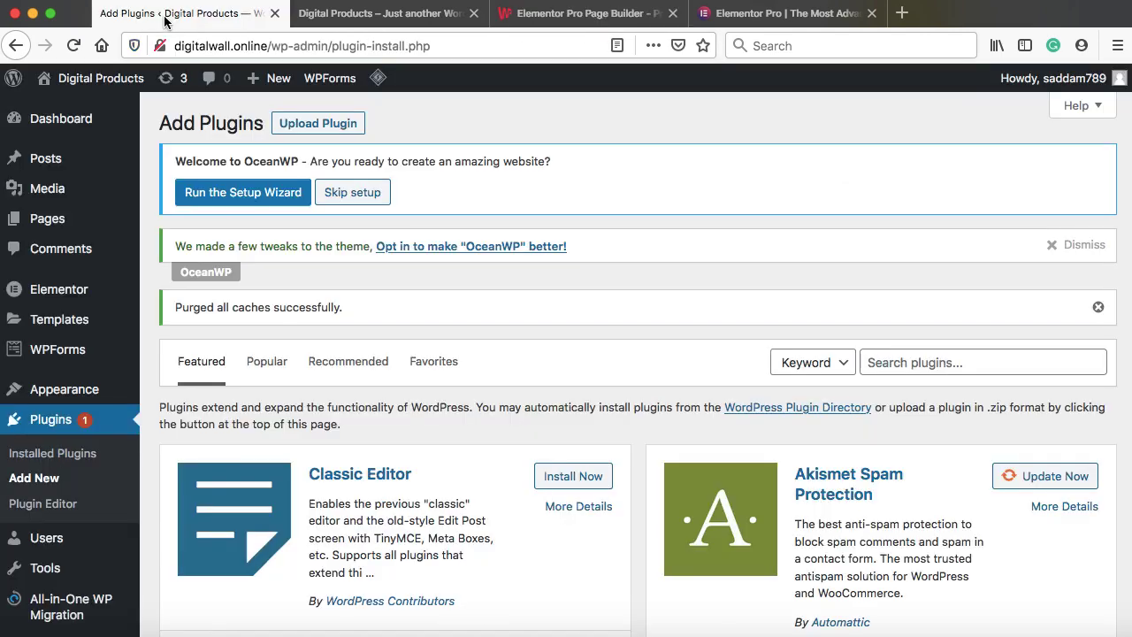
Upload elementor-pro.3.0.8.zip, install and activate Elementor Pro, then return to Add Plugins
click(318, 123)
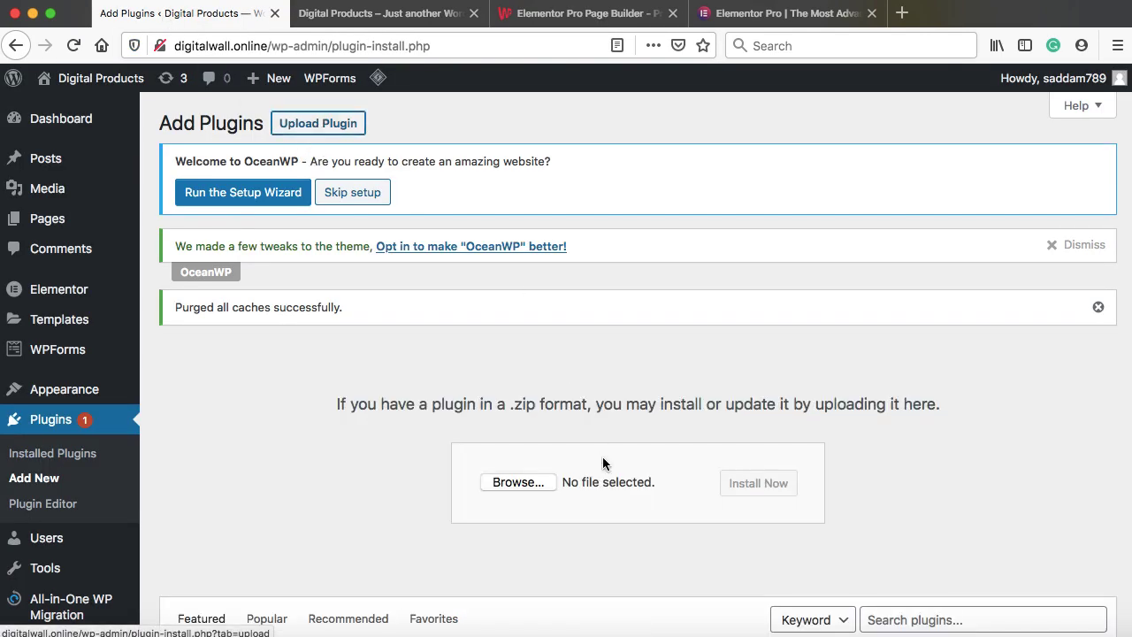
click(519, 483)
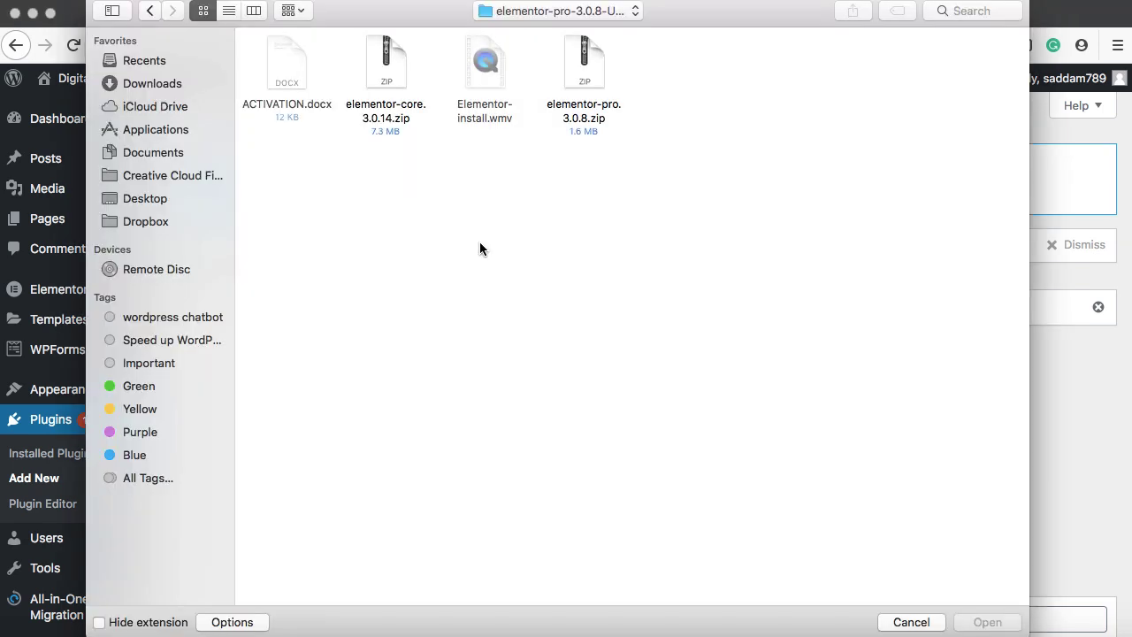
click(588, 81)
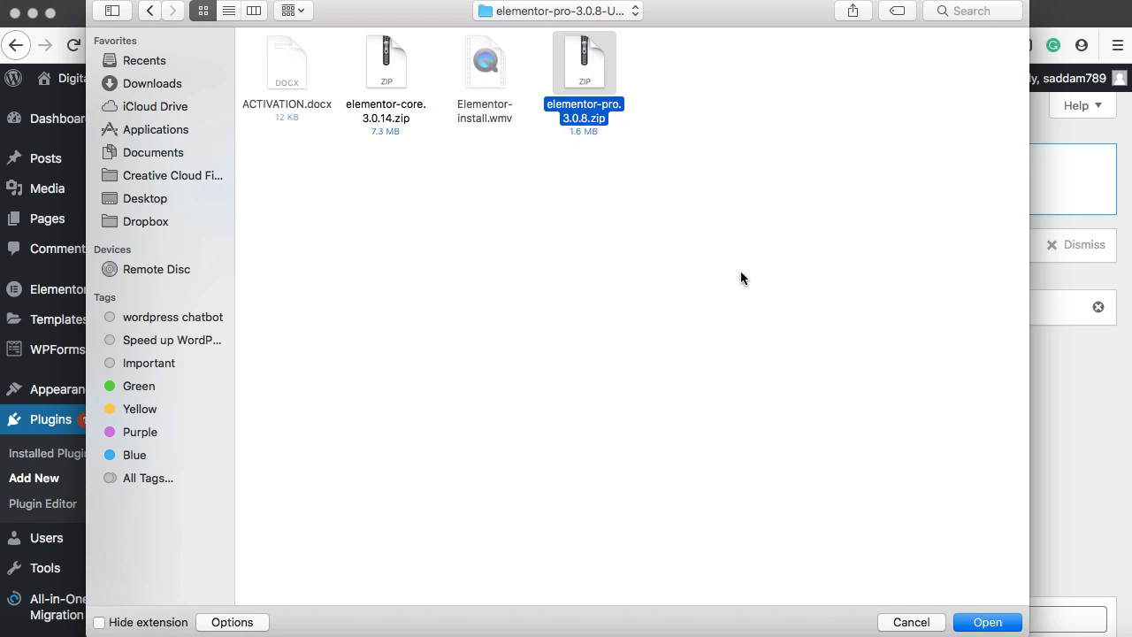
click(1009, 621)
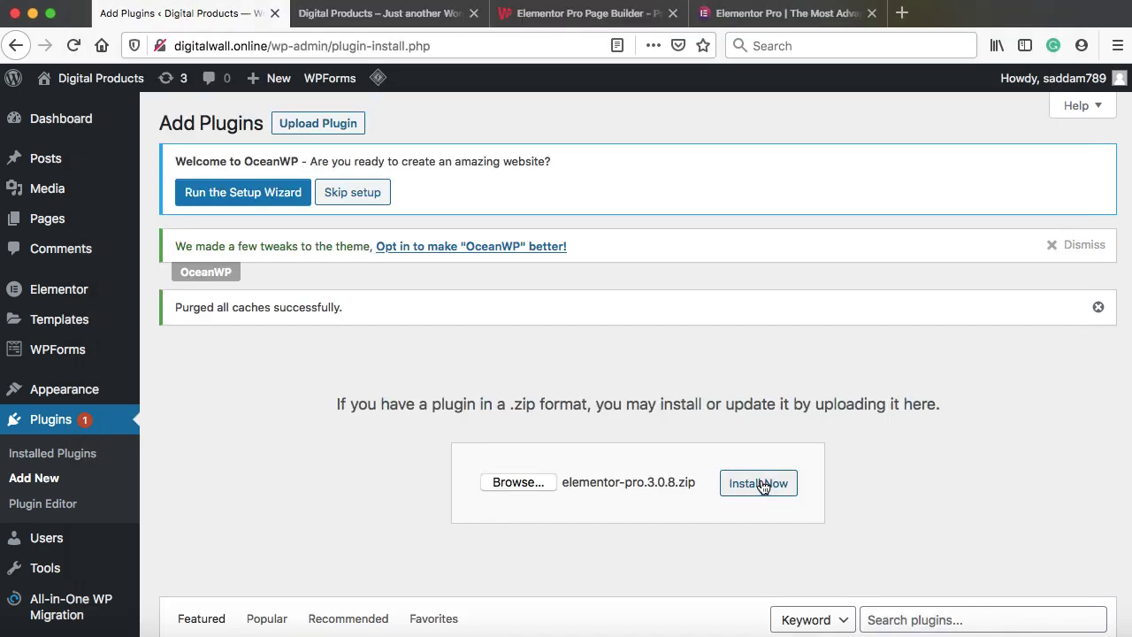
click(762, 485)
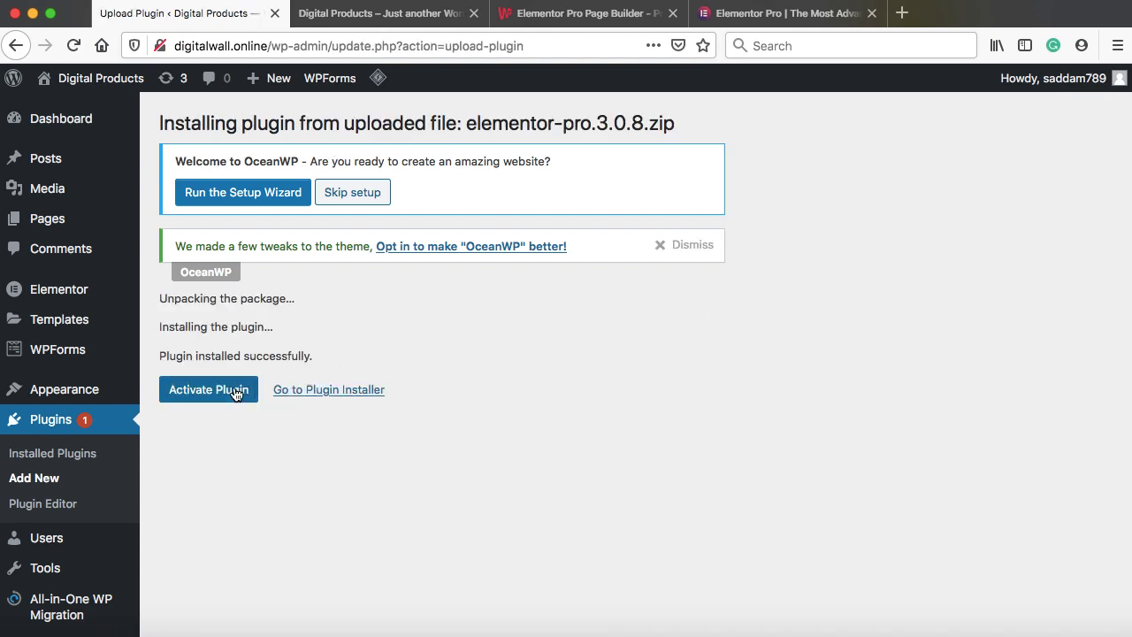
click(224, 394)
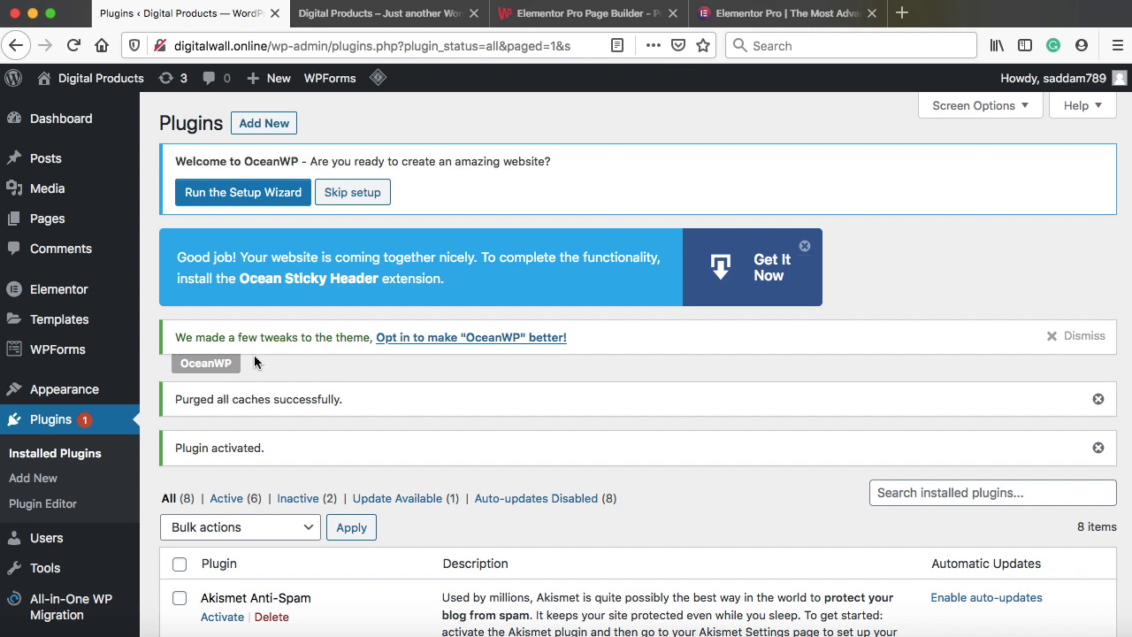
click(264, 126)
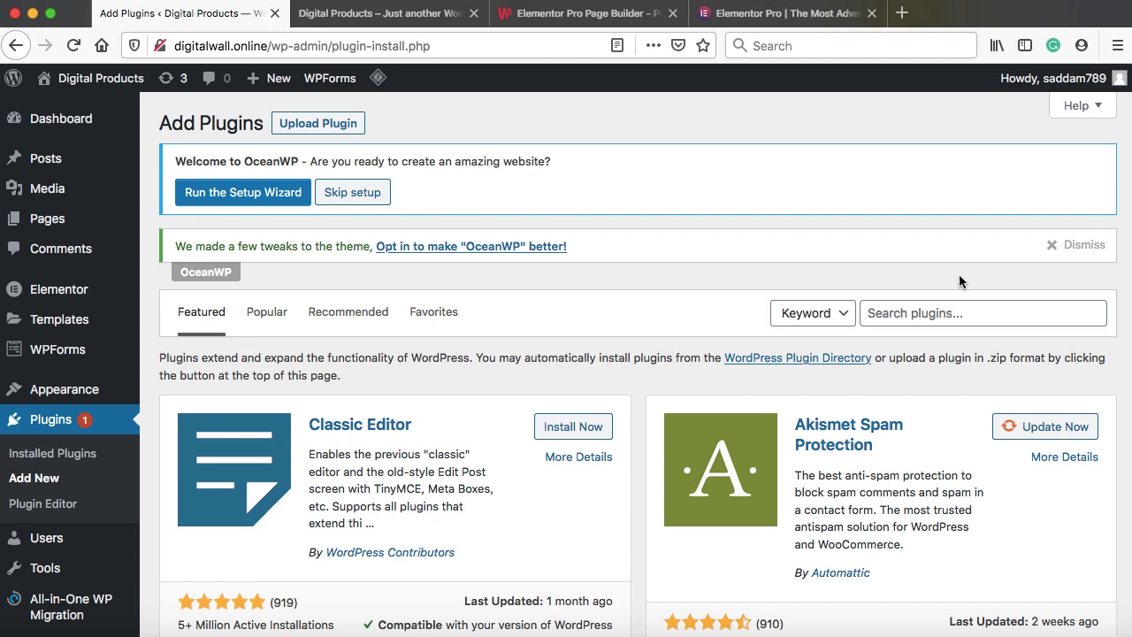
Search the plugin directory for WooCommerce, then install and activate it
click(915, 315)
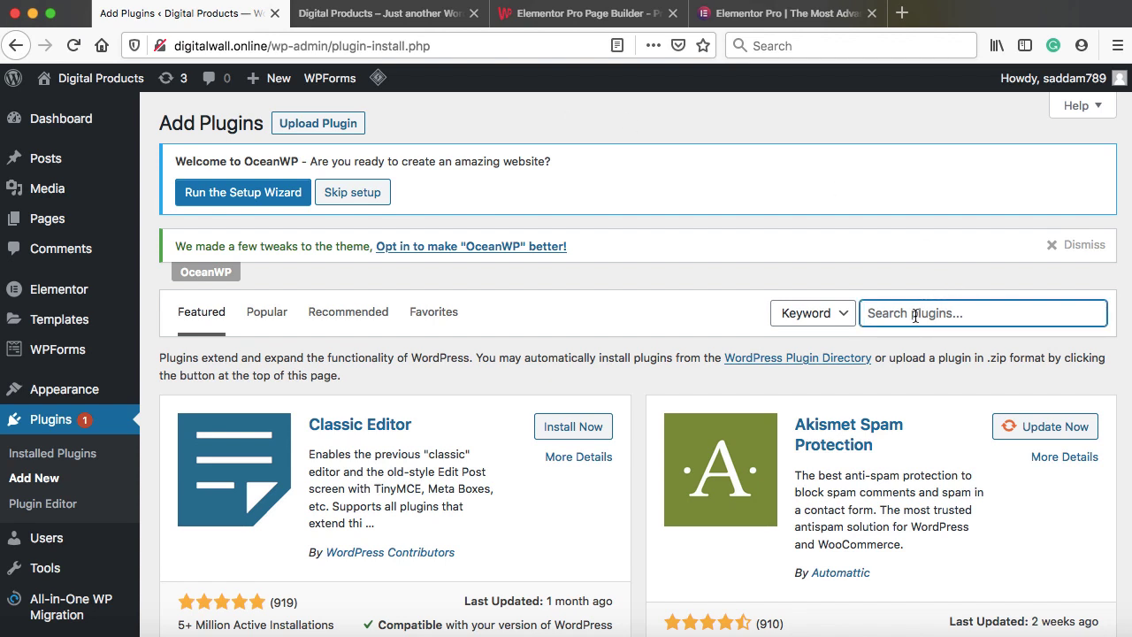
text(woocommerce)
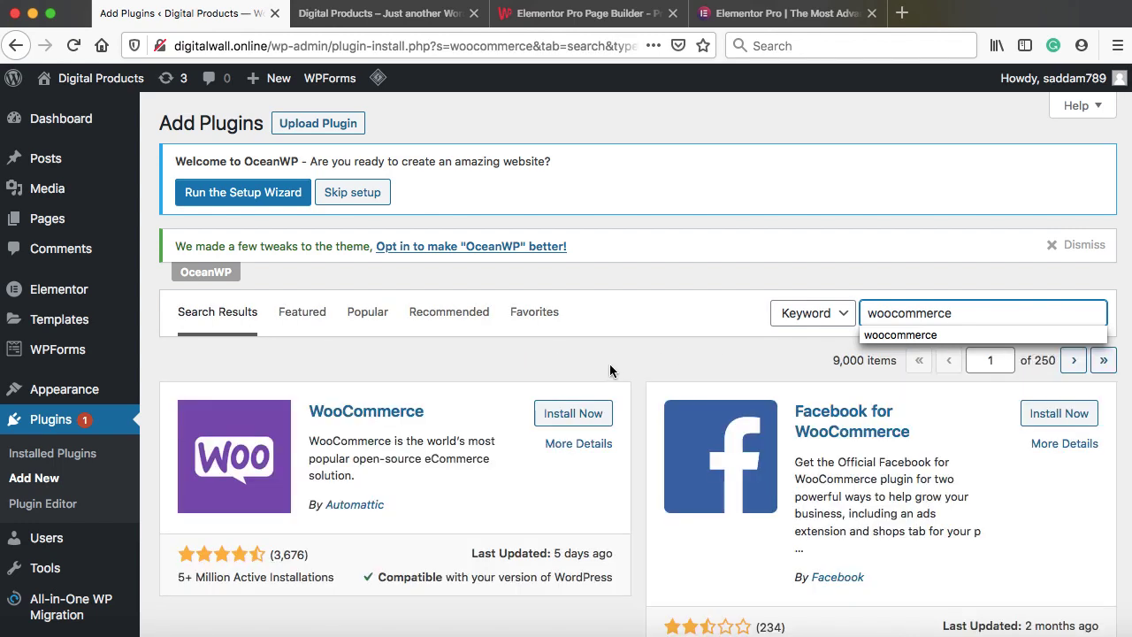
click(606, 360)
scroll(478, 357, down, 2)
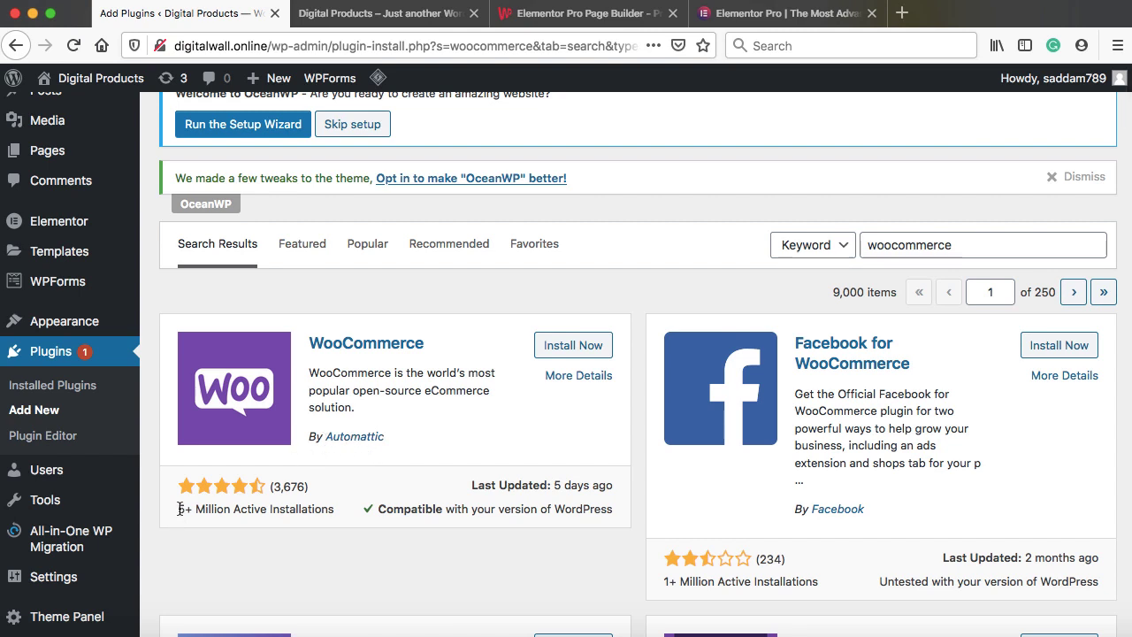
drag(177, 510, 226, 509)
click(586, 348)
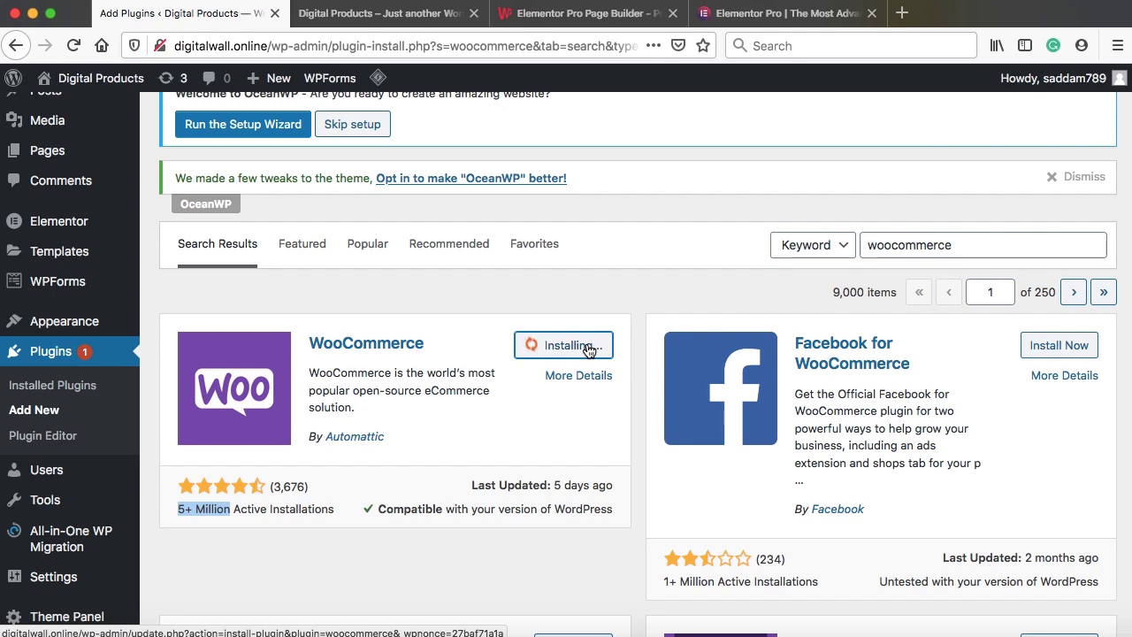
click(461, 334)
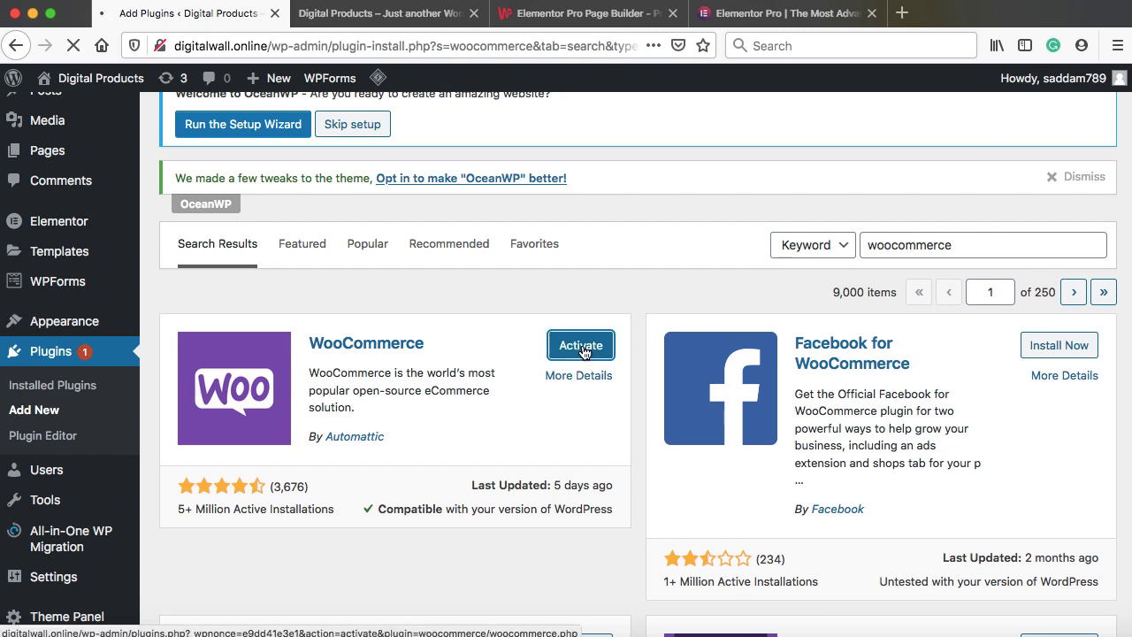
click(585, 354)
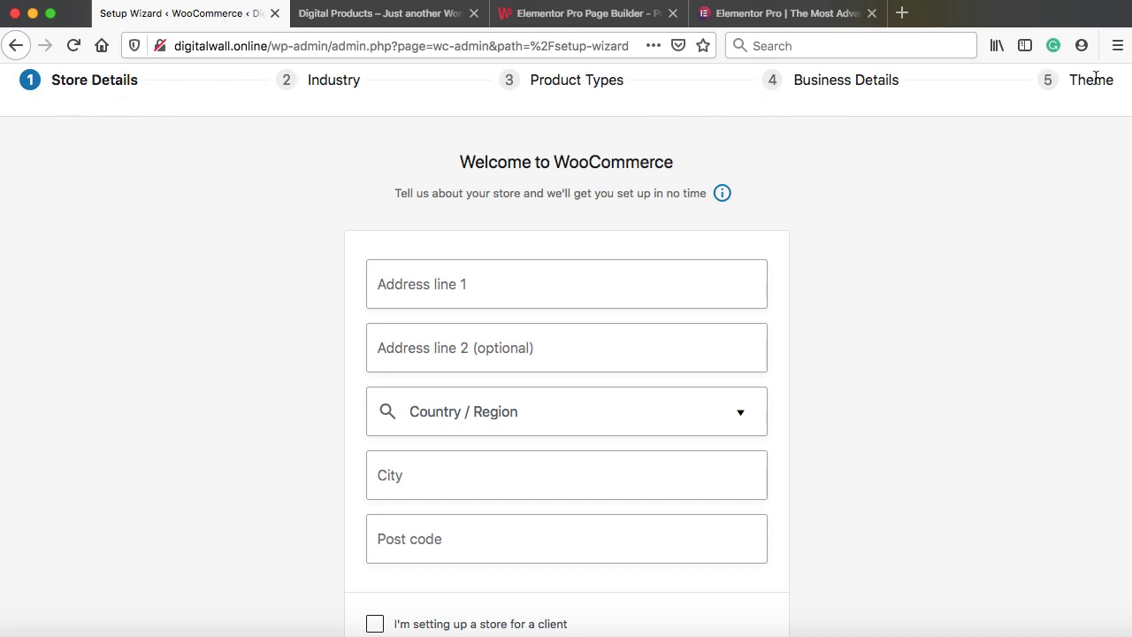
Enter the store's street address, city and post code in India — Madhya Pradesh, then decline usage tracking
click(569, 279)
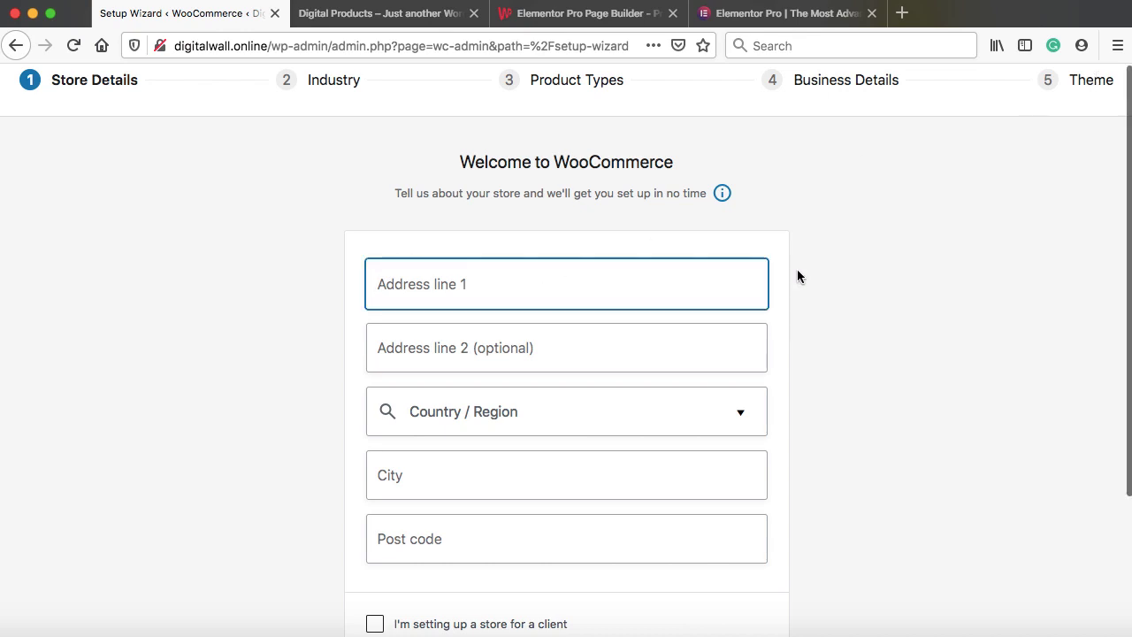
scroll(797, 277, down, 1)
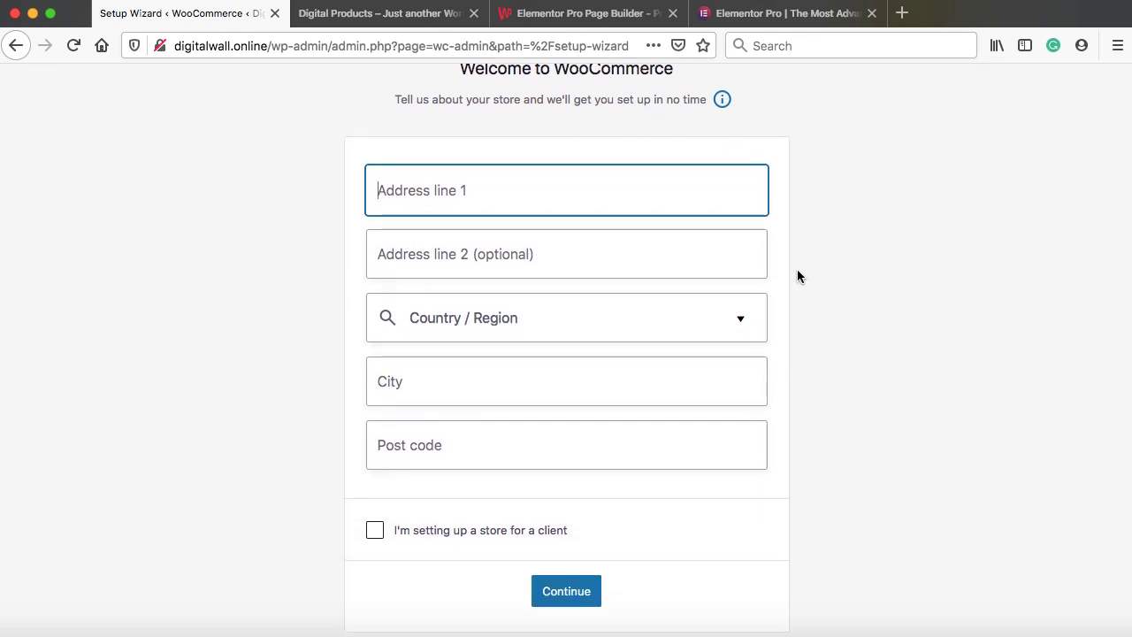
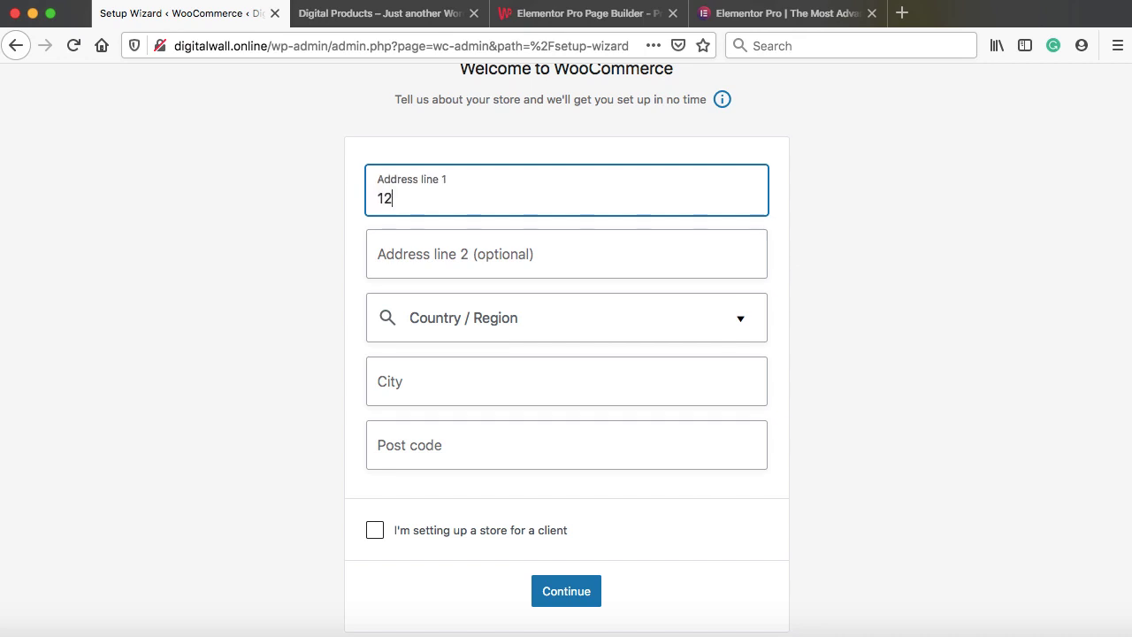
key(Tab)
key(Tab)
text(madh)
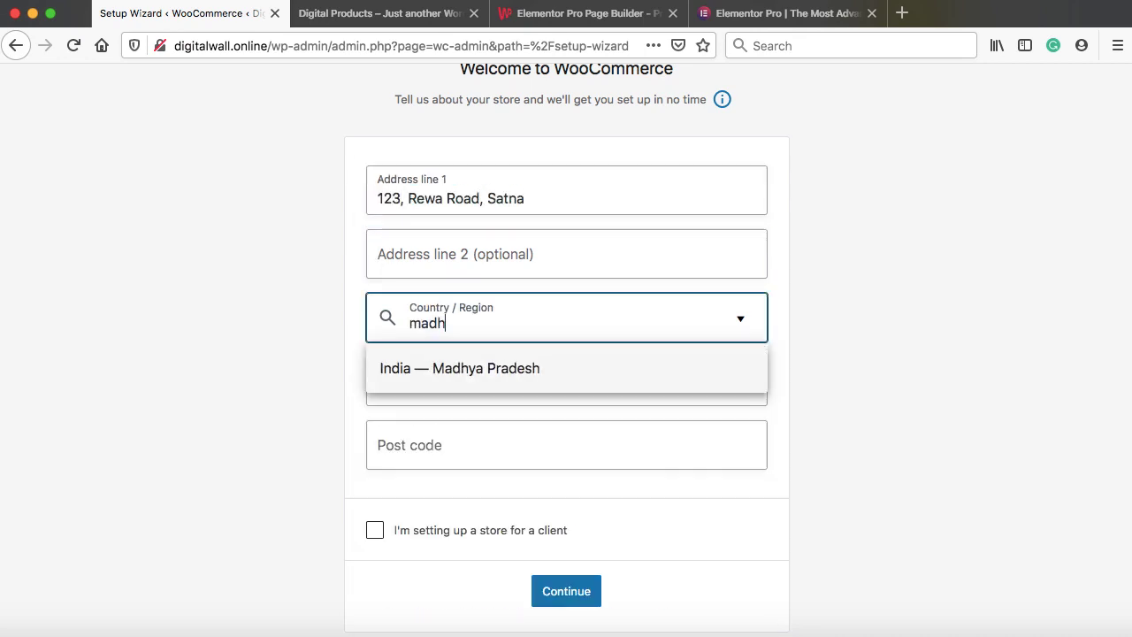
key(Return)
key(Tab)
text(Satna)
key(Tab)
text(485001)
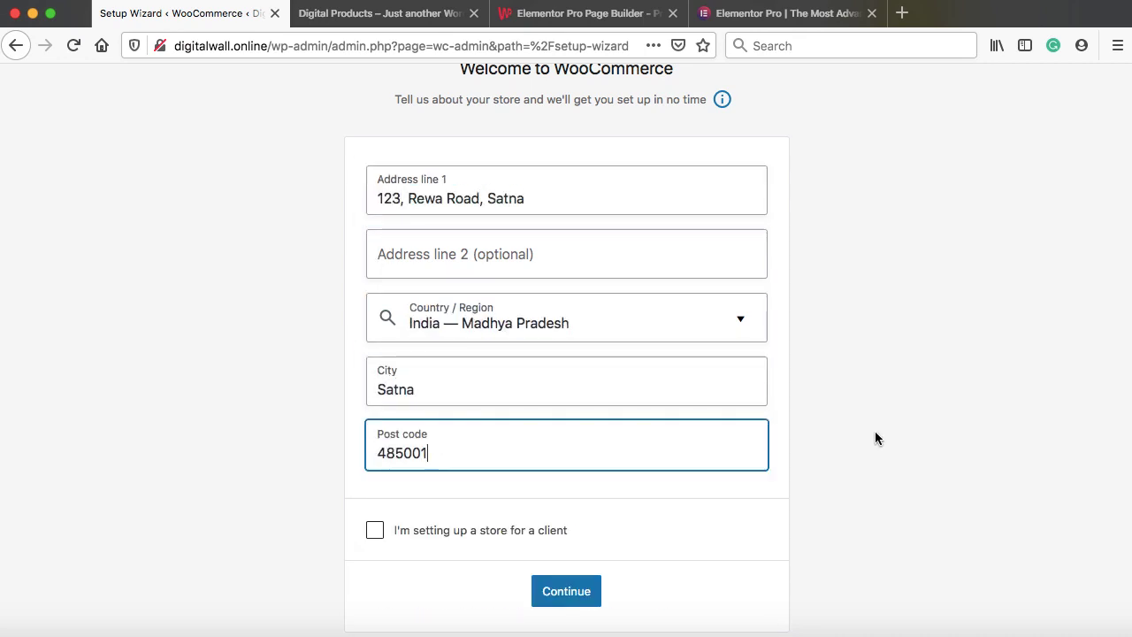
click(573, 589)
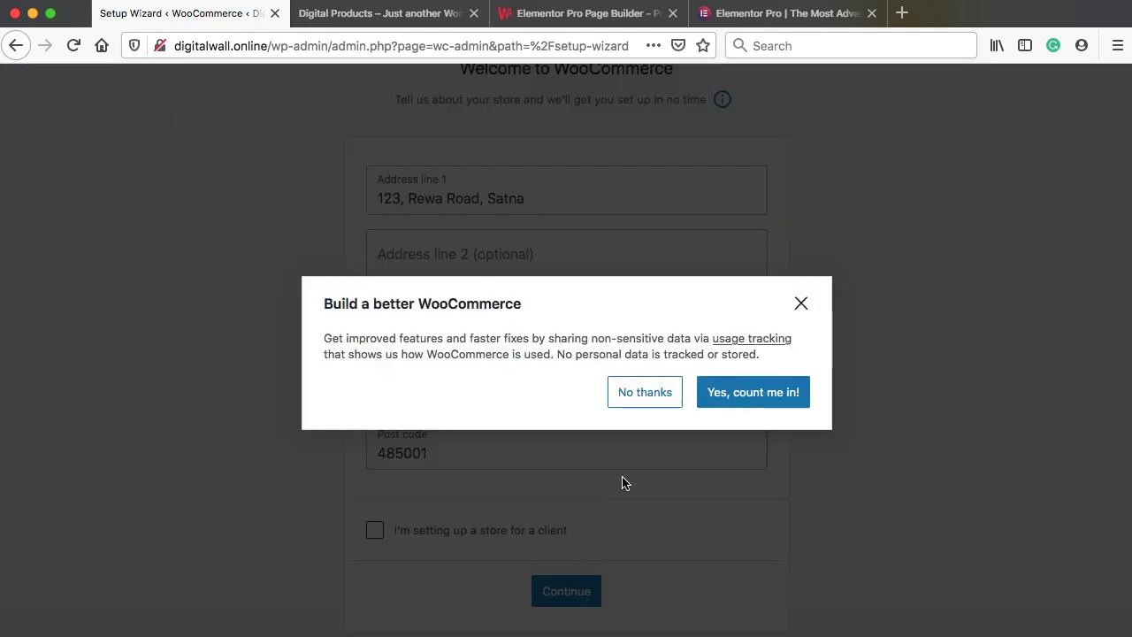
click(642, 391)
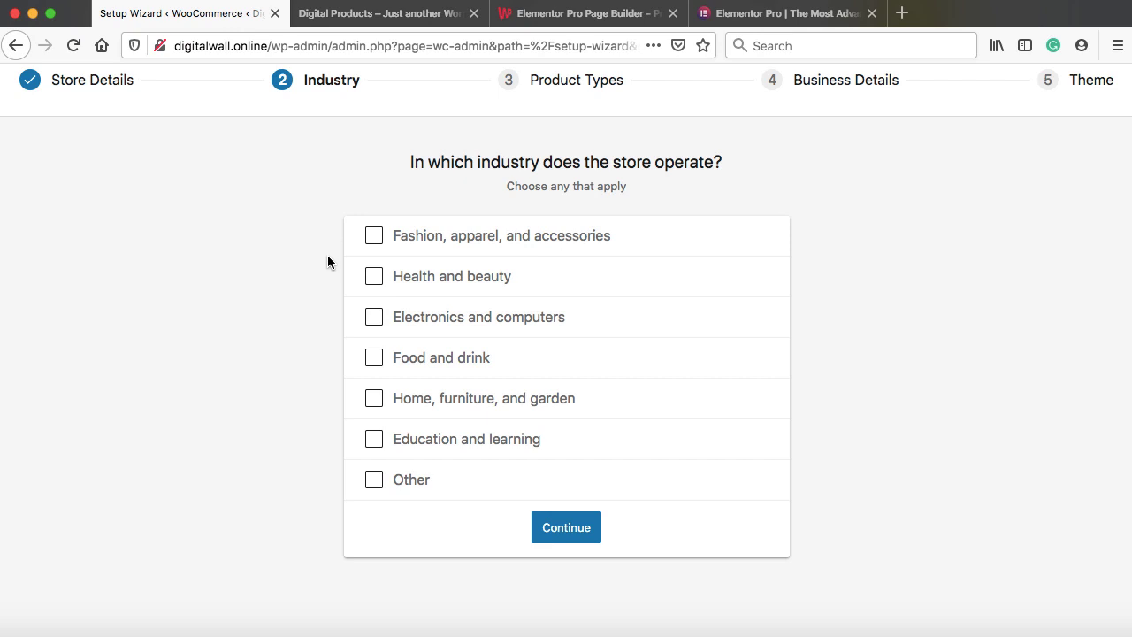
Set the store industry to Food and drink and the product type to Physical products
click(373, 358)
click(566, 527)
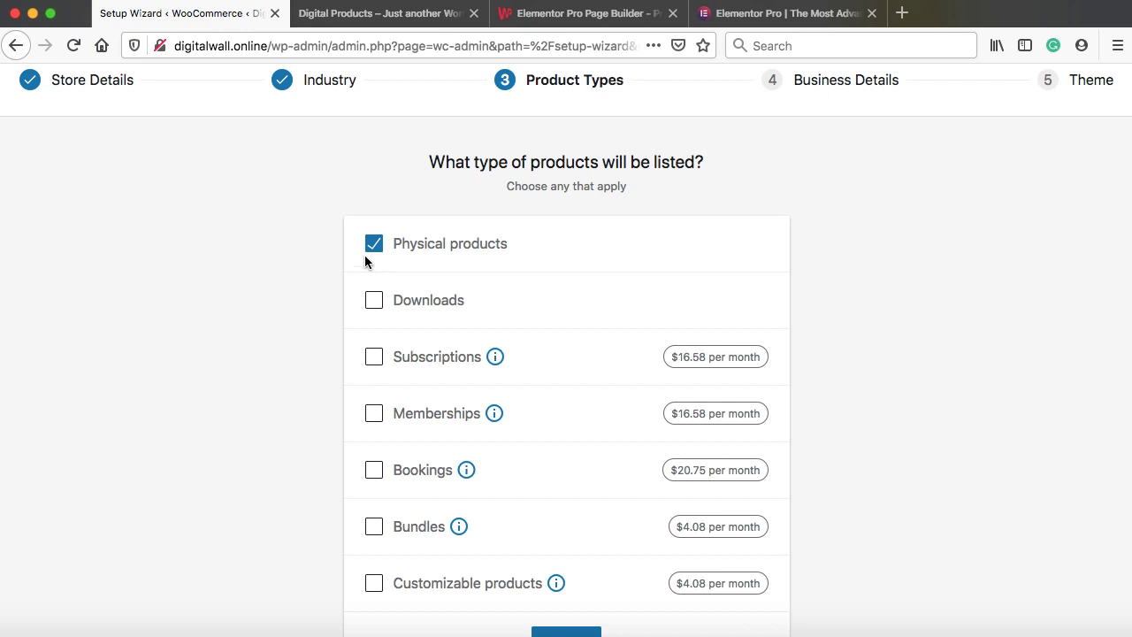
scroll(586, 309, down, 2)
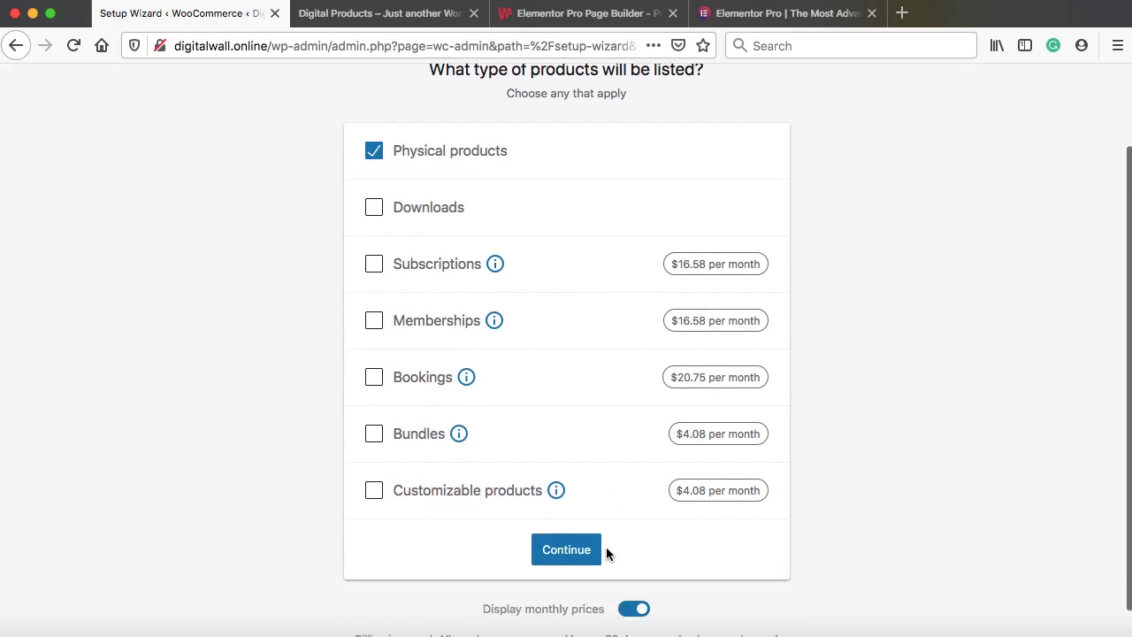
click(570, 550)
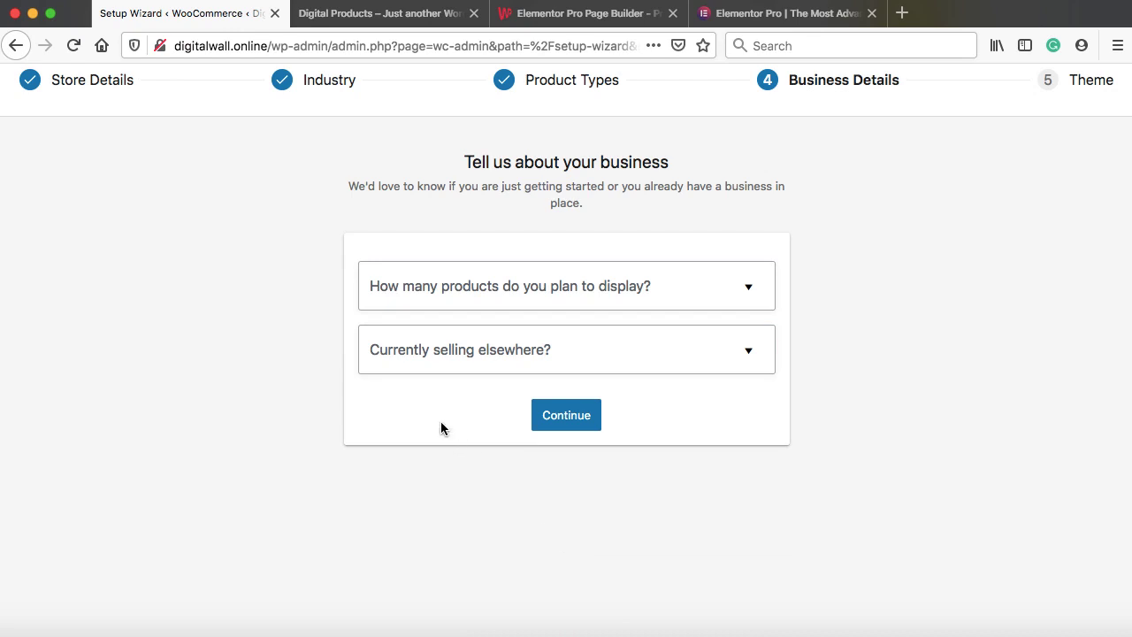
Set business details to 11 - 100 products, not selling elsewhere, with Facebook, Mailchimp, Creative Mail and Google Ads off
click(608, 295)
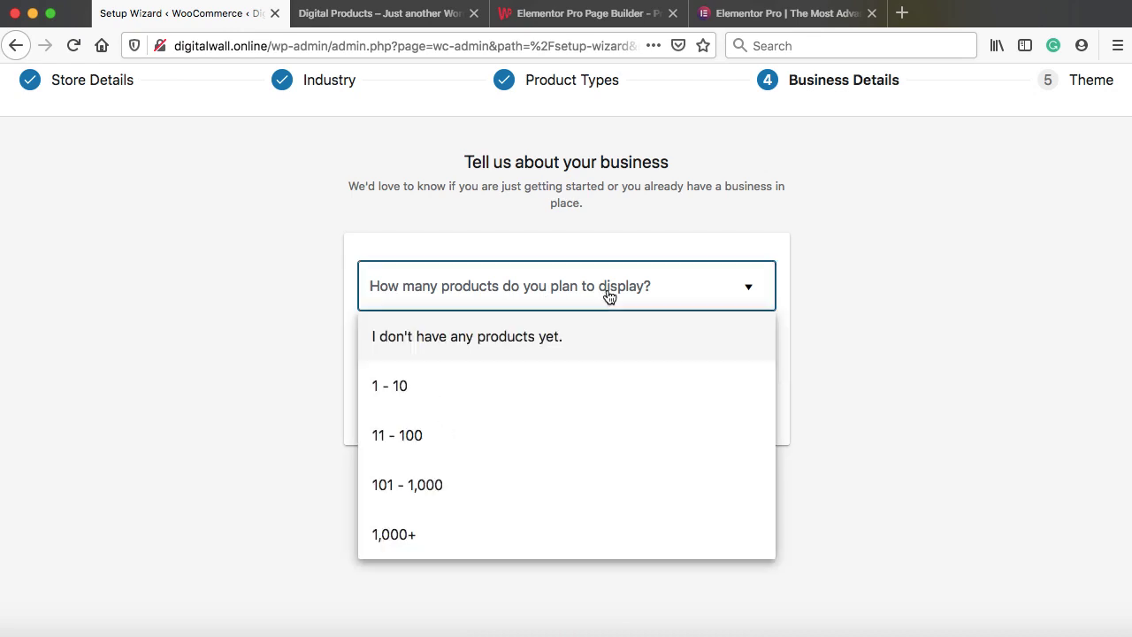
click(423, 439)
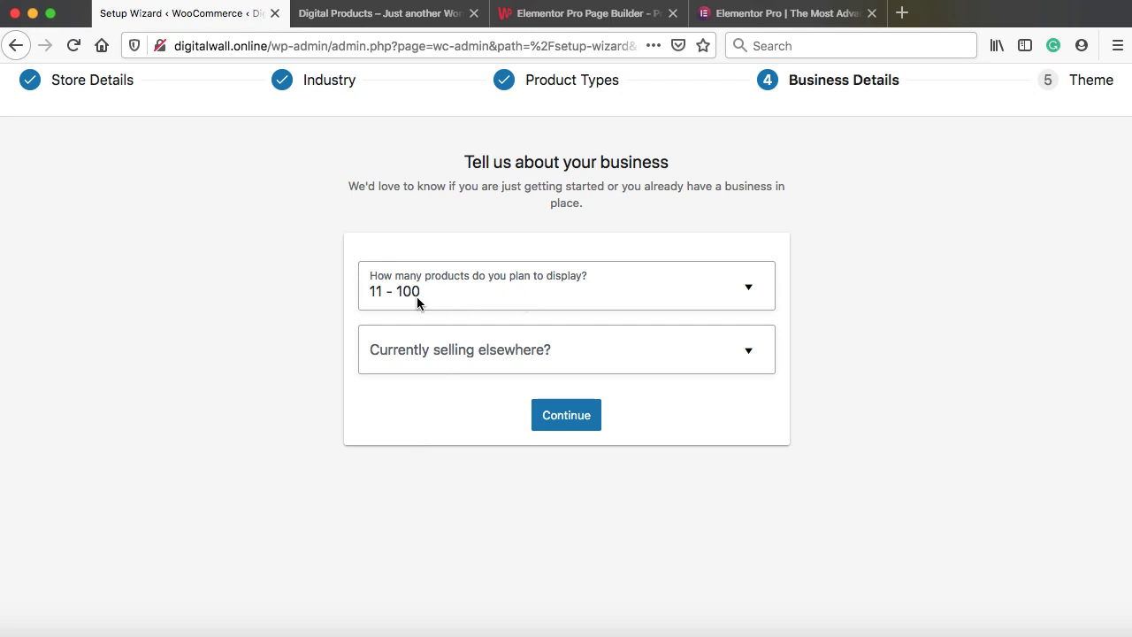
click(529, 350)
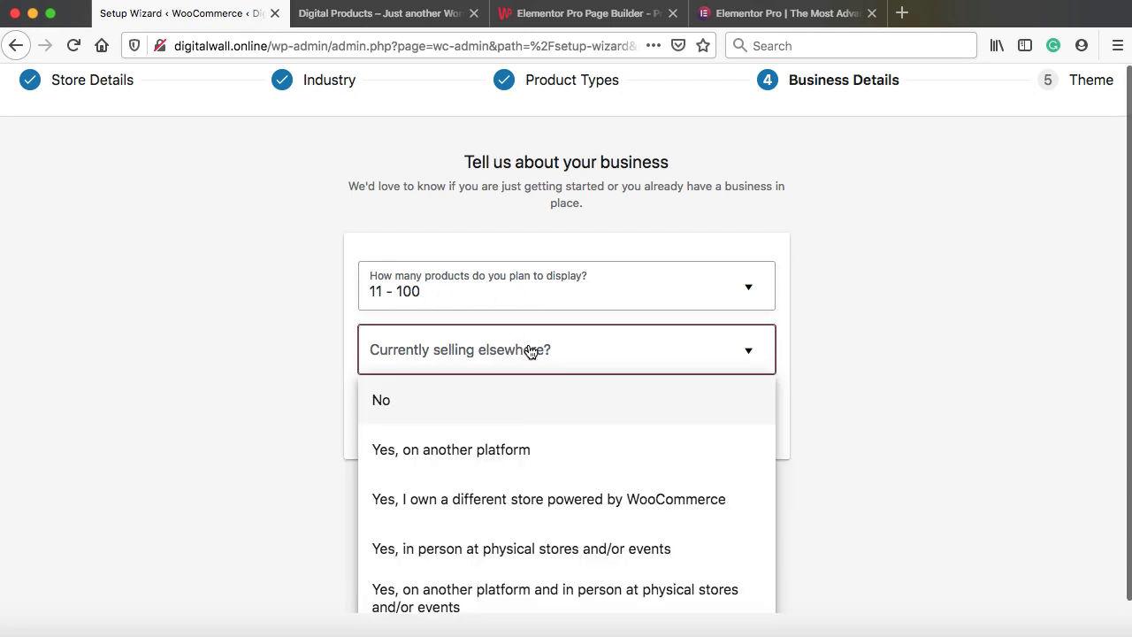
click(415, 396)
scroll(869, 398, down, 3)
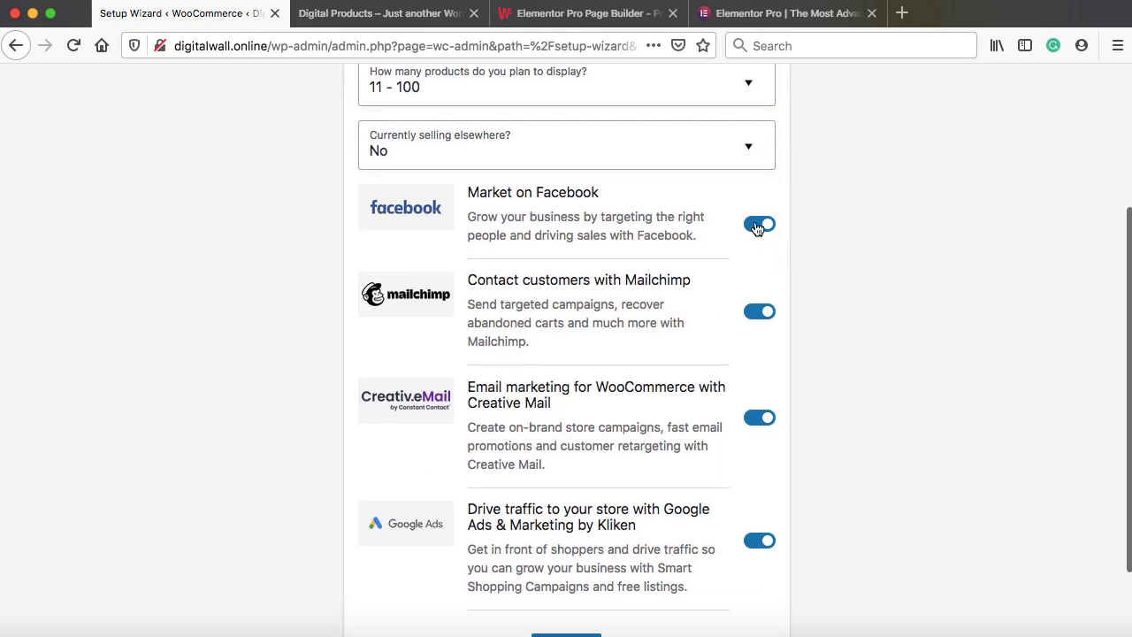
click(758, 226)
click(758, 314)
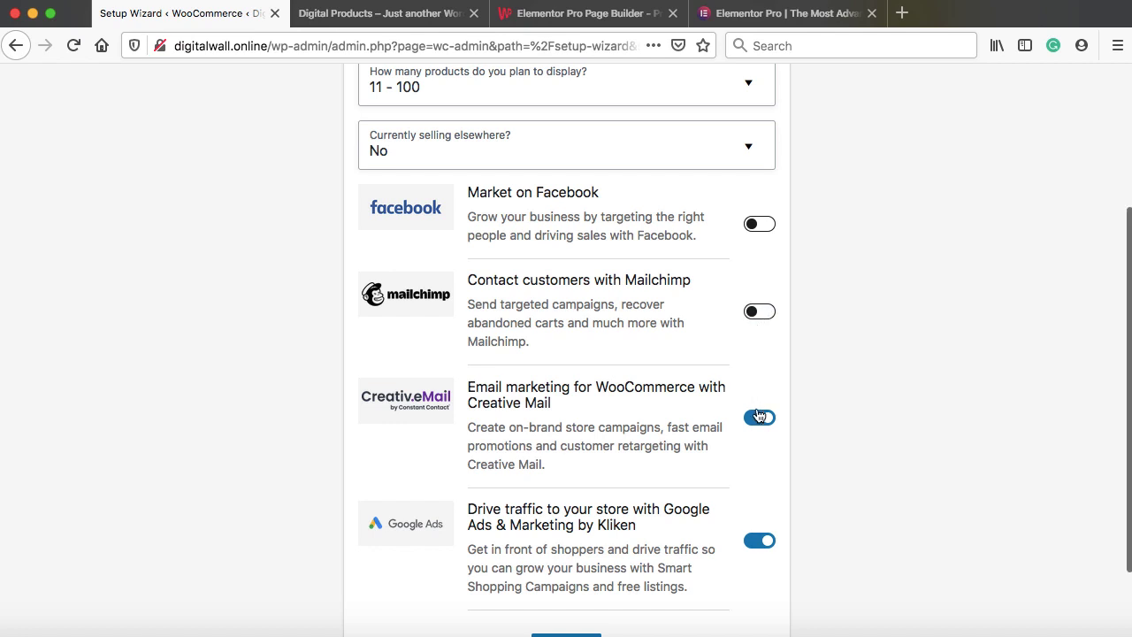
click(758, 417)
click(758, 541)
scroll(758, 541, down, 1)
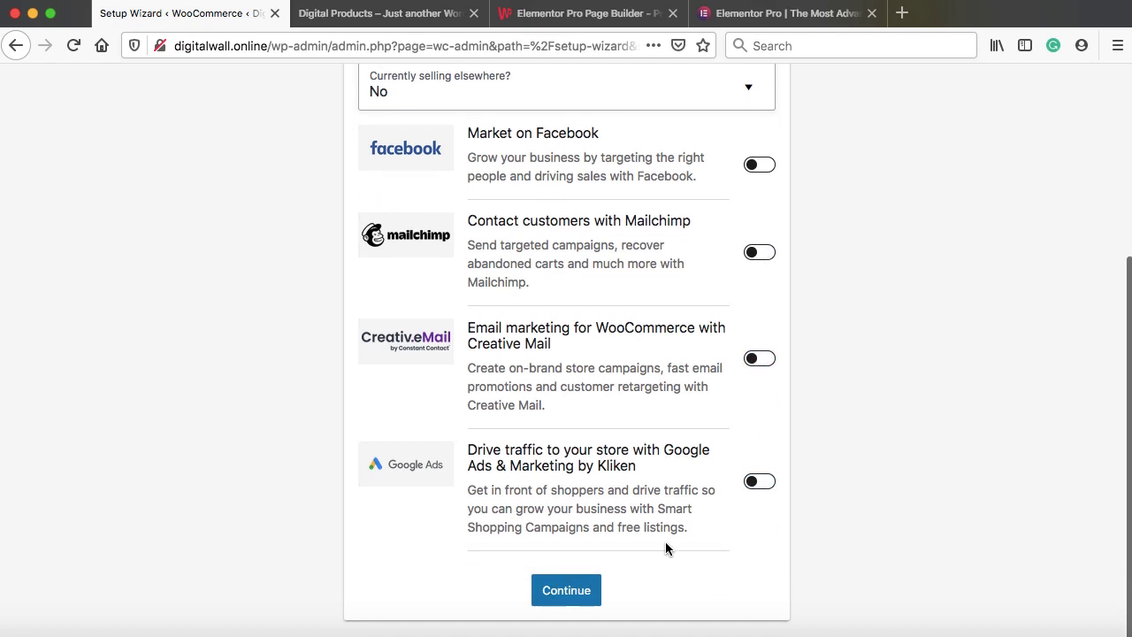
click(566, 589)
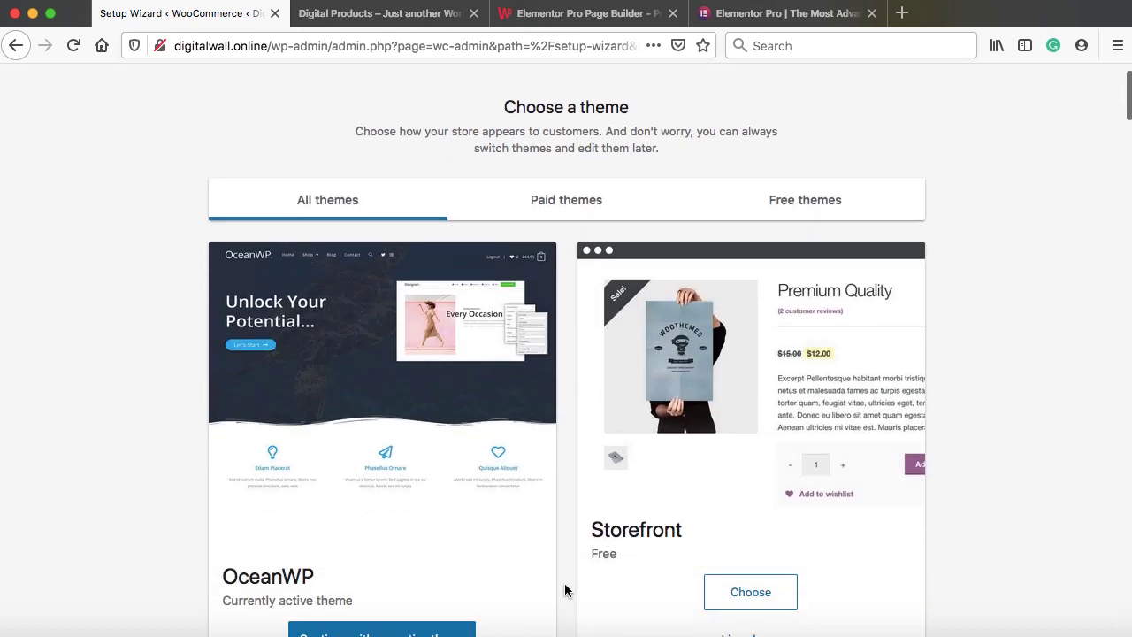
Keep the active OceanWP theme and skip installing Jetpack and Shipping & Tax
scroll(565, 589, down, 3)
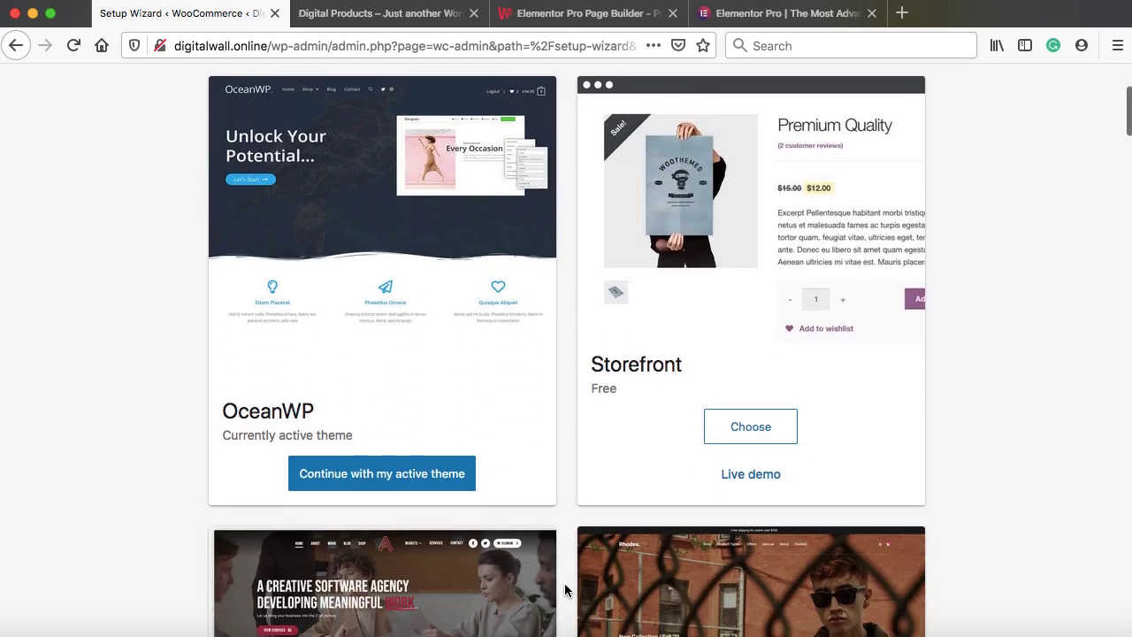
click(376, 472)
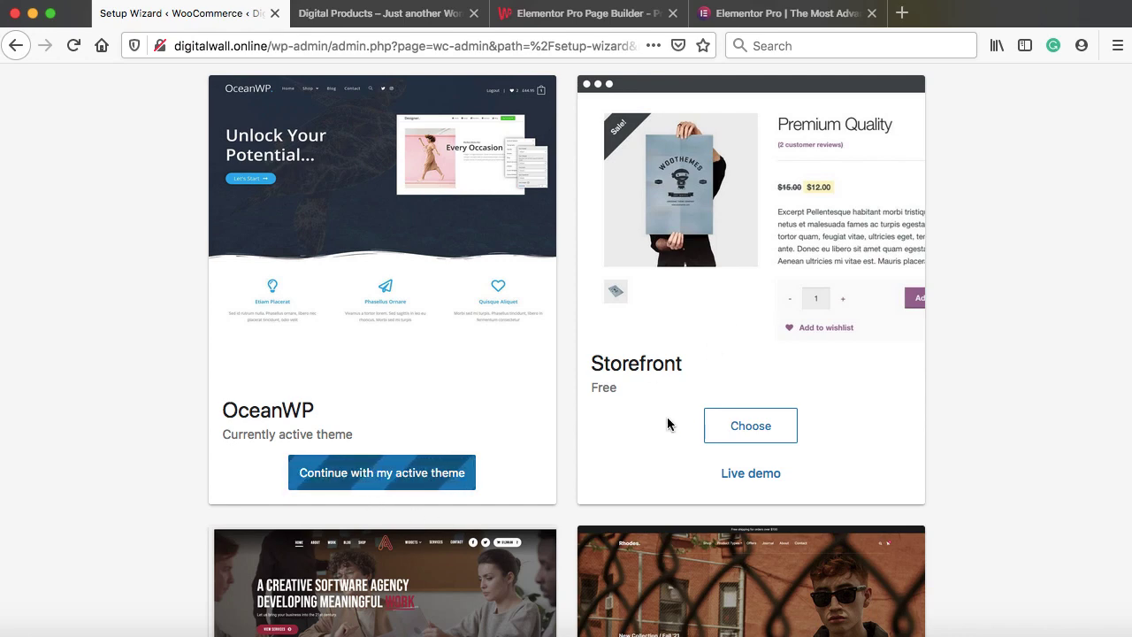
scroll(598, 479, down, 1)
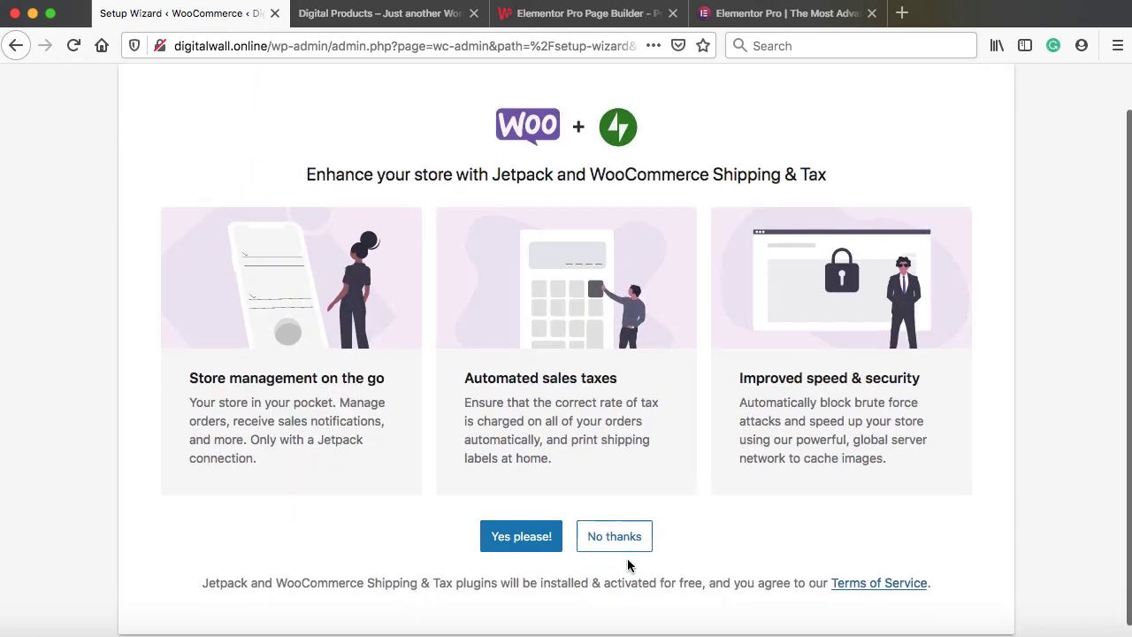
click(610, 536)
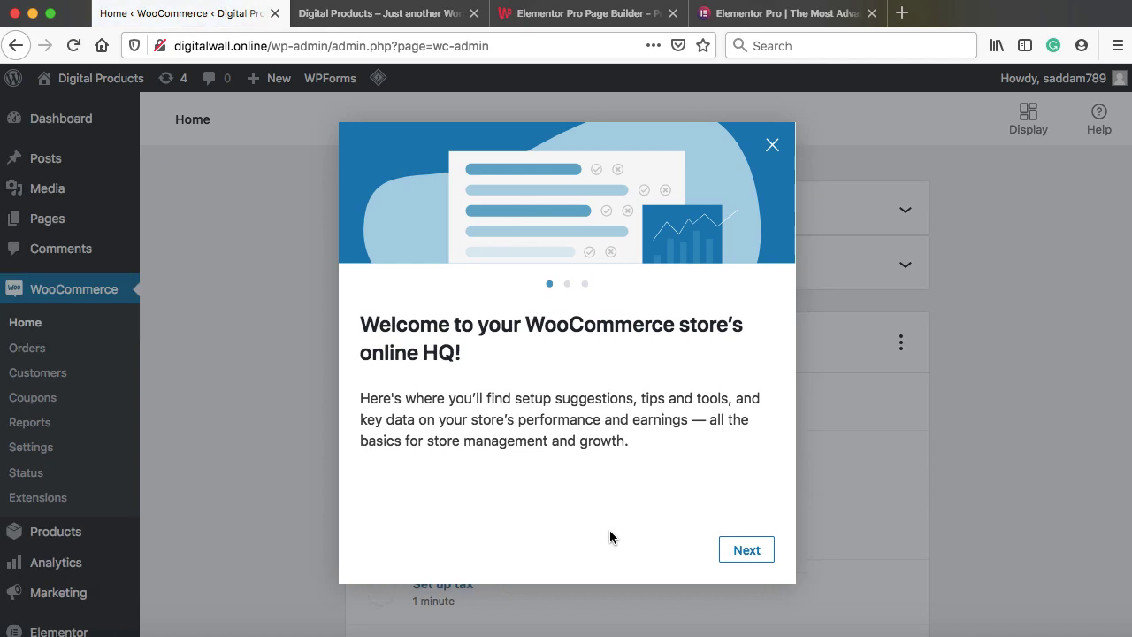
Dismiss the WooCommerce welcome tour and close the Digital Products and both Elementor Pro tabs
click(772, 145)
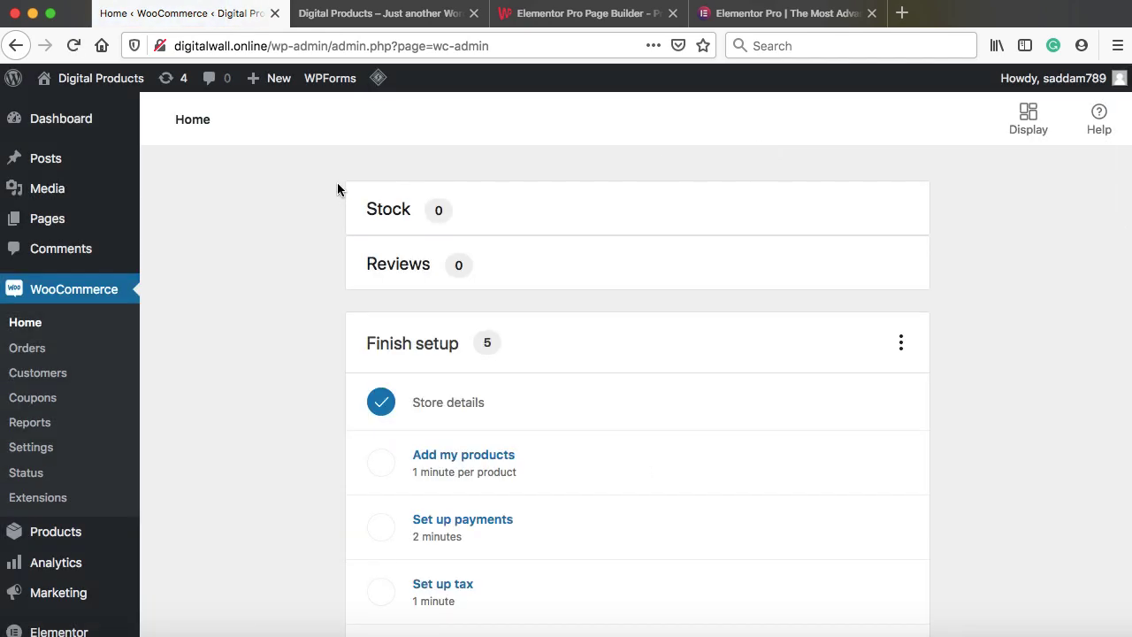
scroll(240, 273, down, 3)
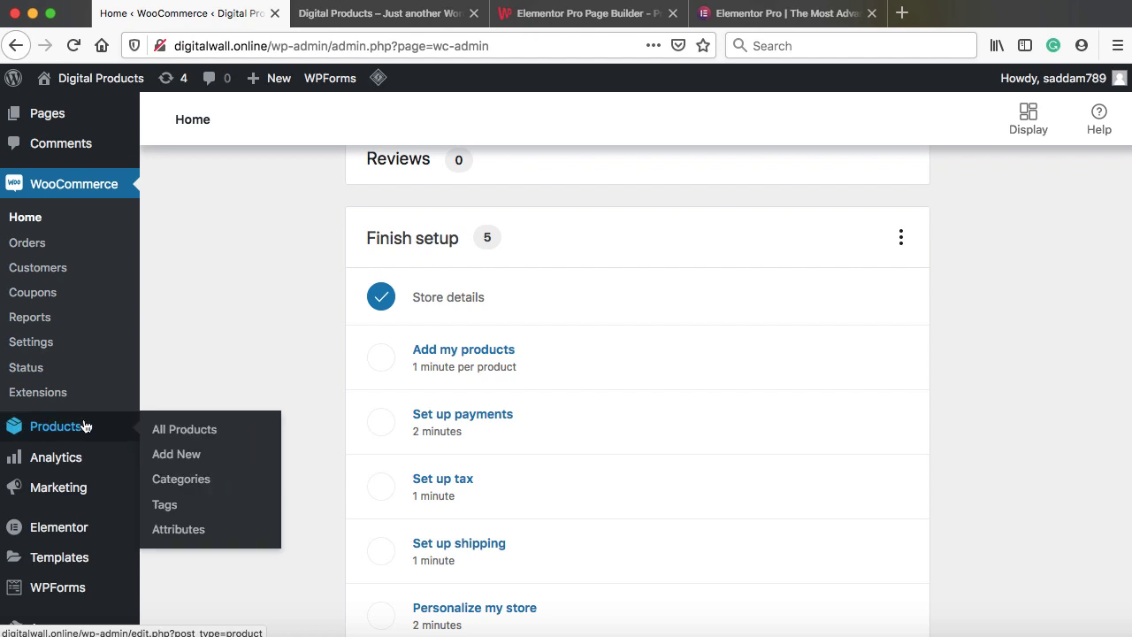
mouse_move(74, 468)
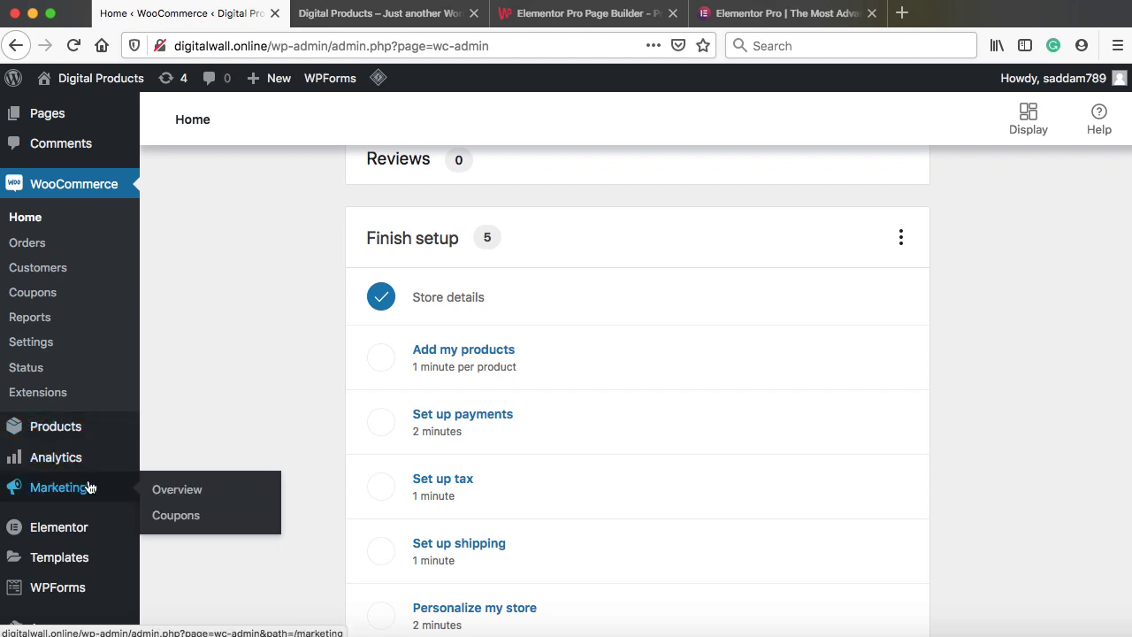
click(473, 13)
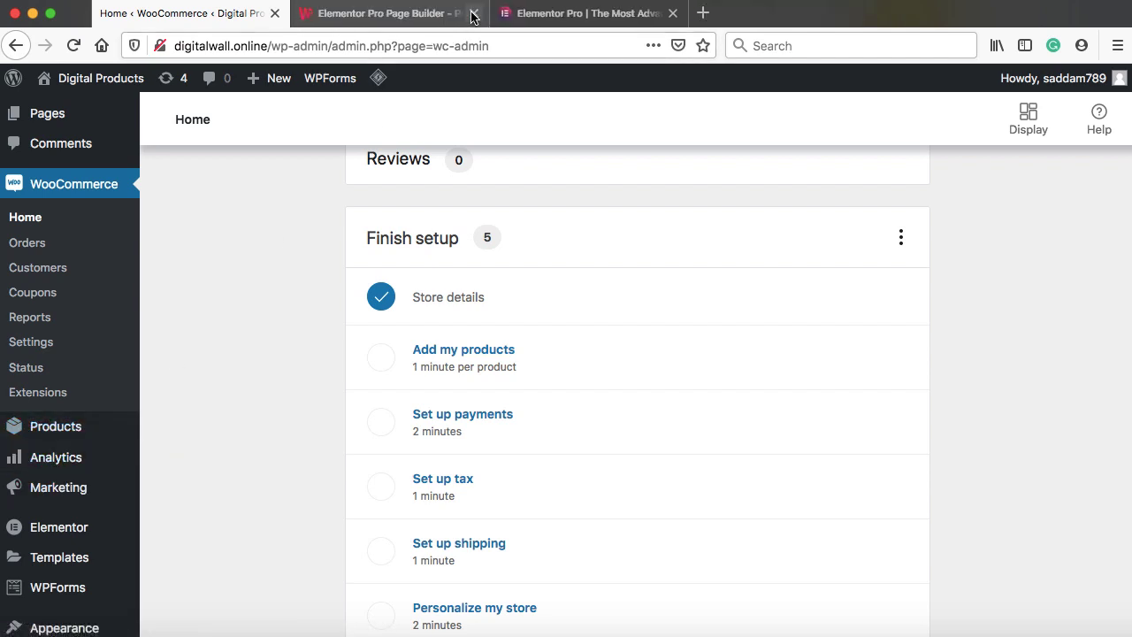
click(473, 13)
click(473, 13)
click(305, 13)
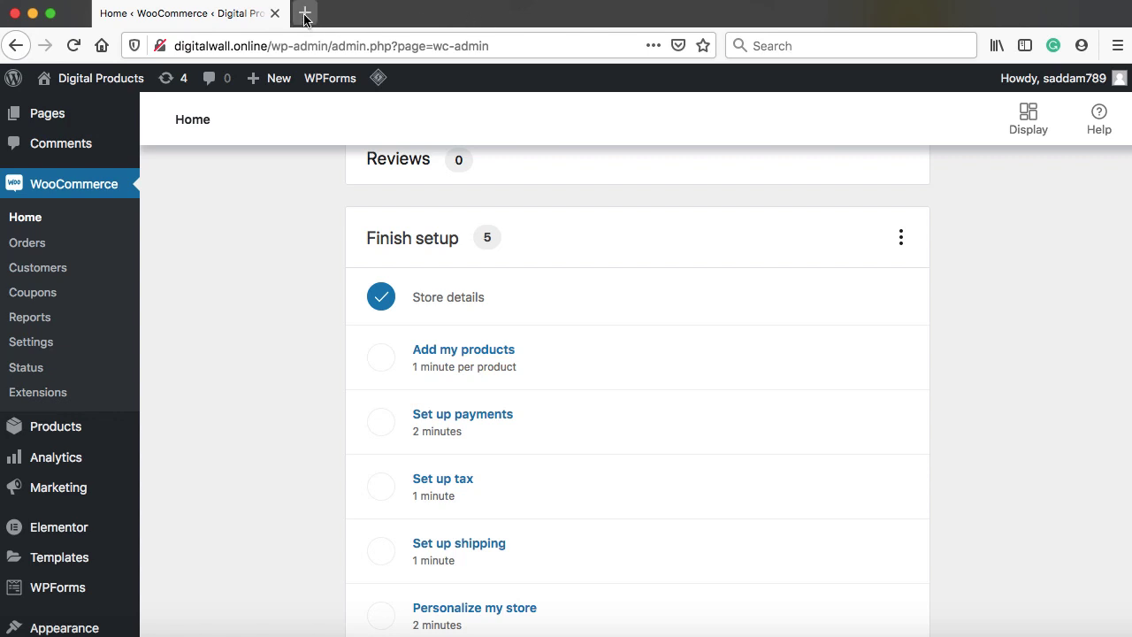
Load the site at digitalwall.online, correcting the mistyped .com address
text(digitalwall.)
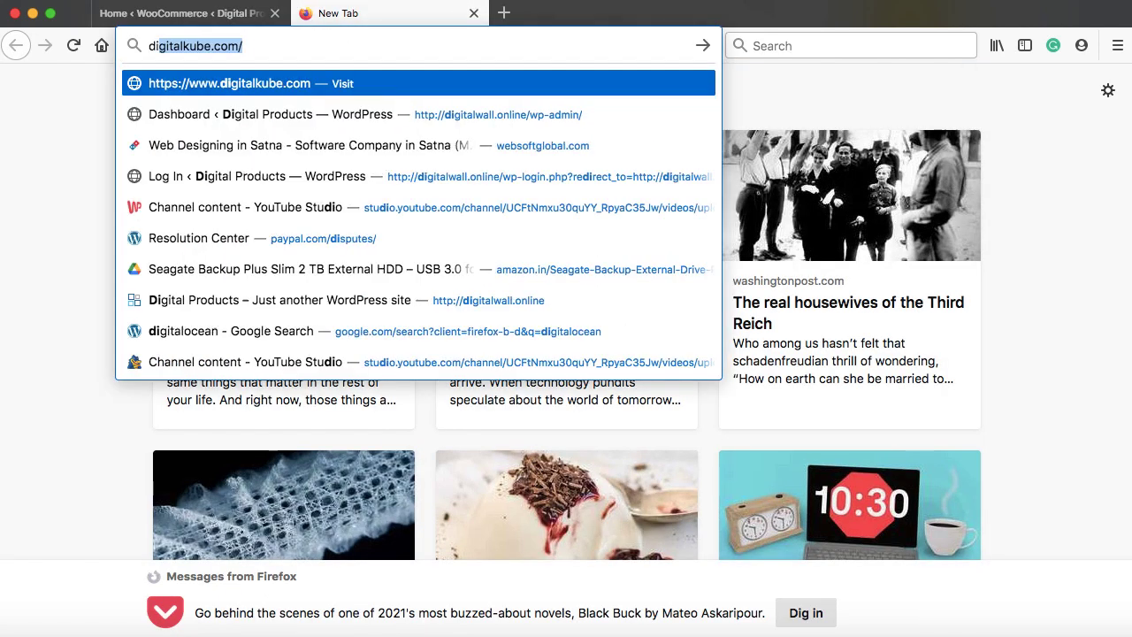
text(com)
key(Return)
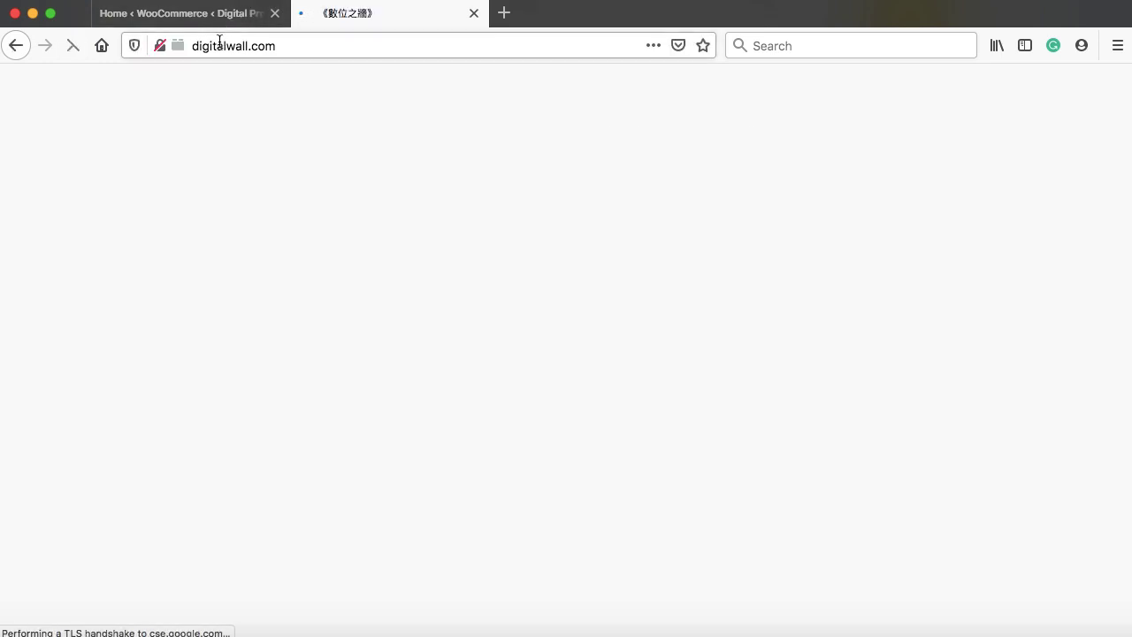
drag(251, 46, 281, 46)
key(BackSpace)
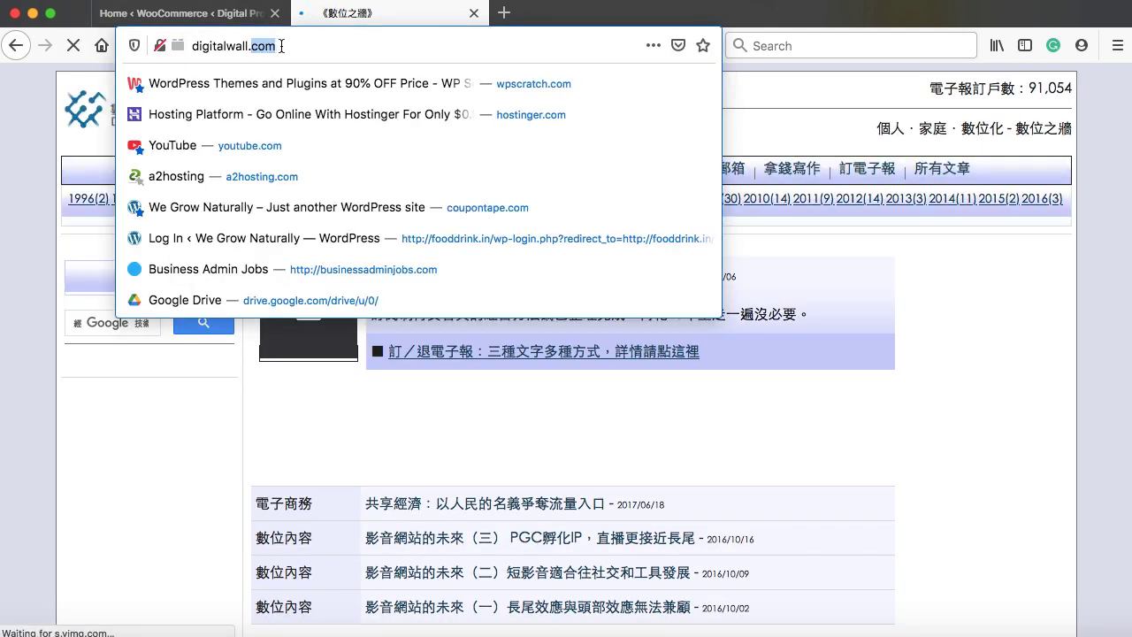
text(o)
key(Return)
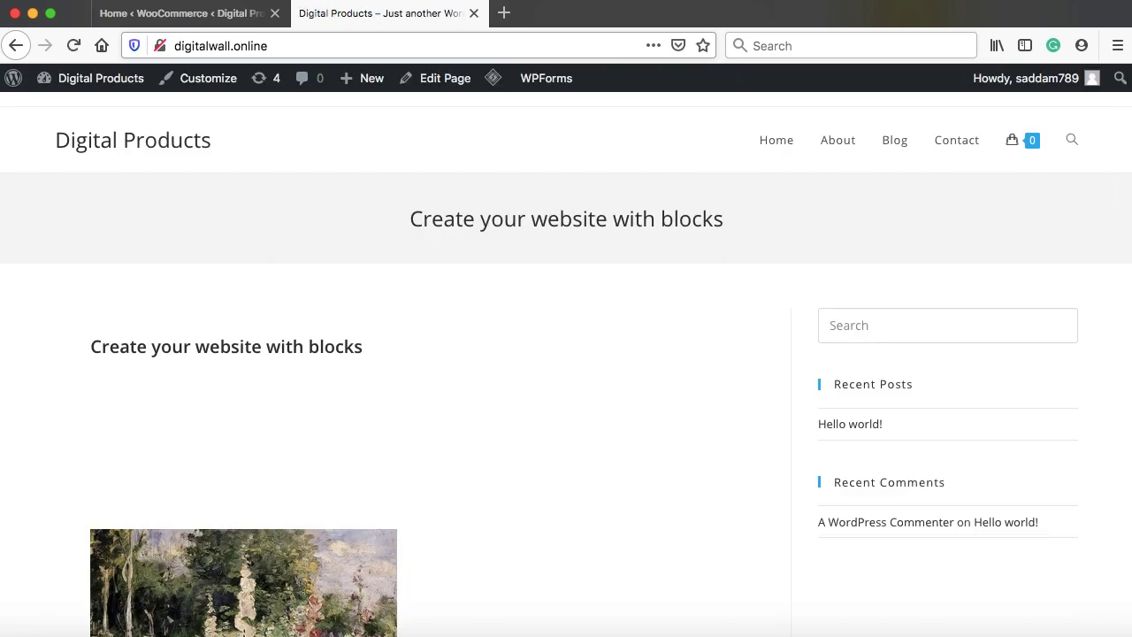
Scroll through the live home page from header to footer and back
scroll(662, 269, down, 8)
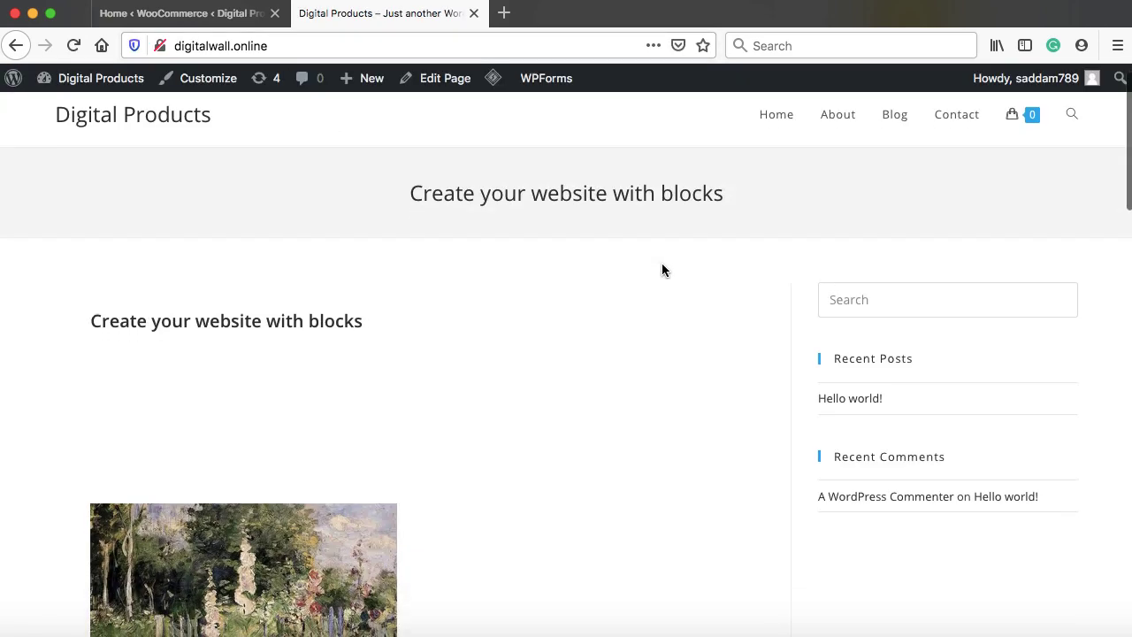
scroll(662, 269, down, 10)
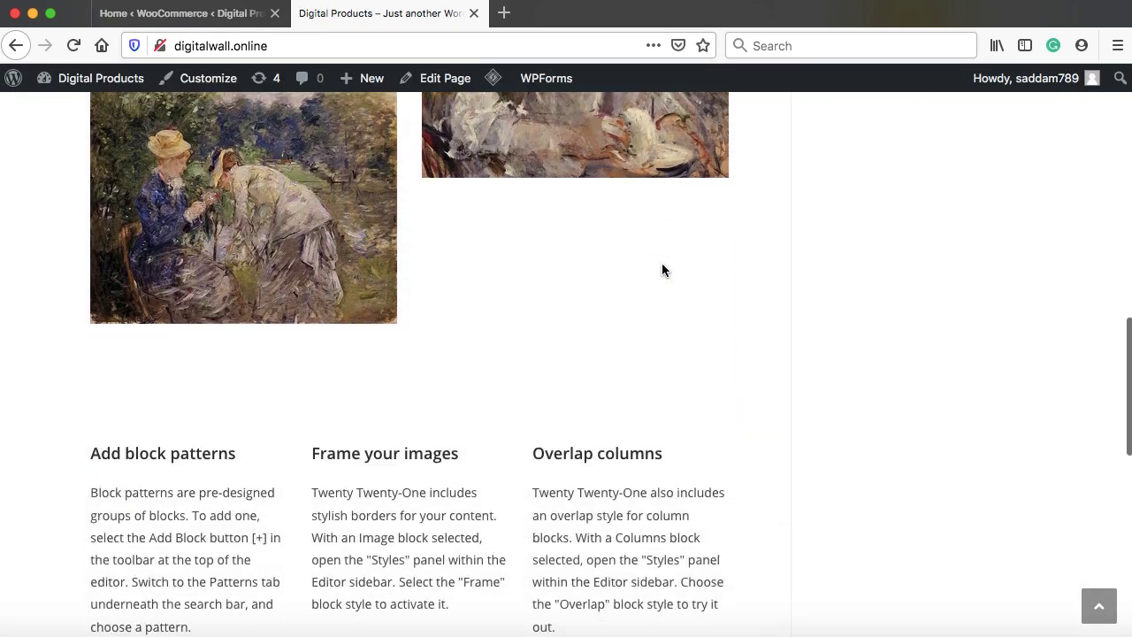
scroll(661, 270, down, 2)
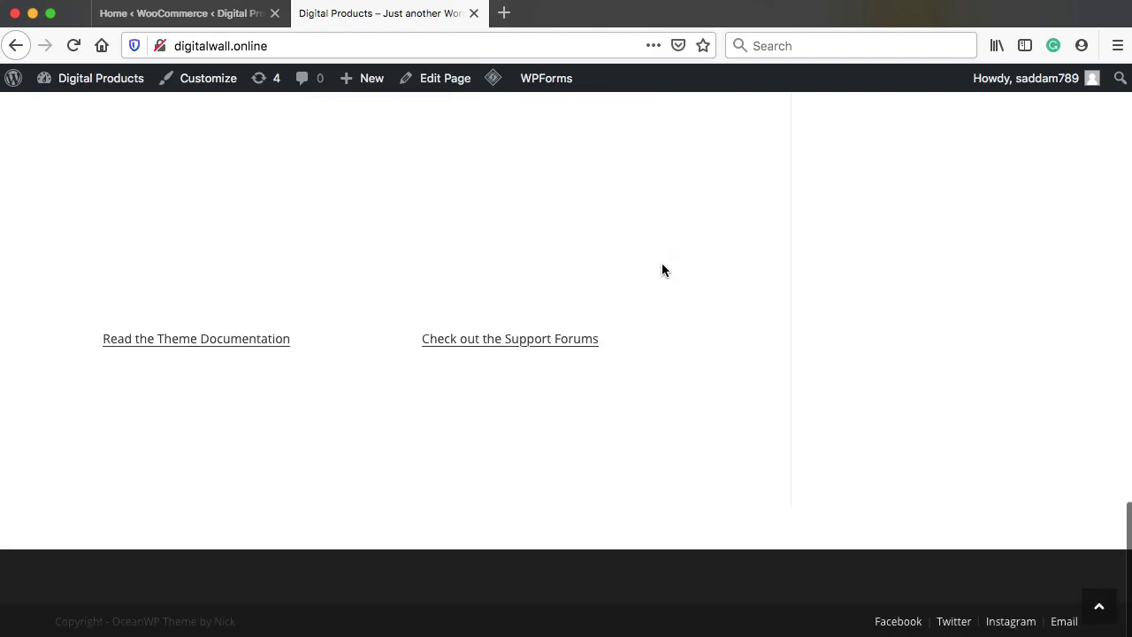
scroll(662, 270, up, 6)
scroll(661, 269, up, 15)
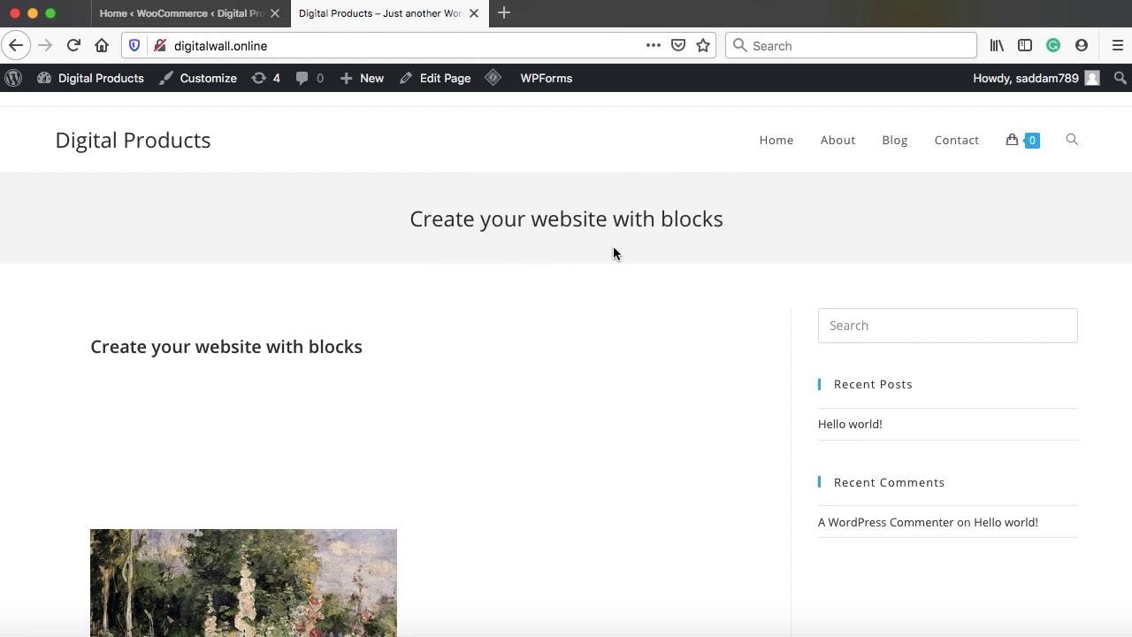
scroll(636, 334, down, 2)
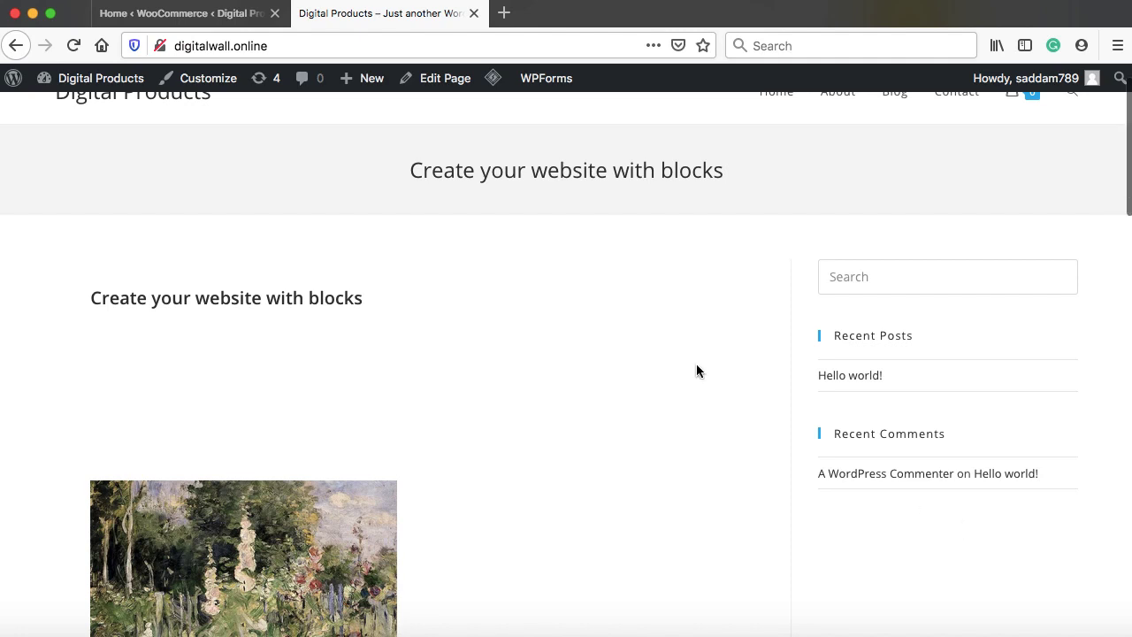
scroll(695, 364, up, 2)
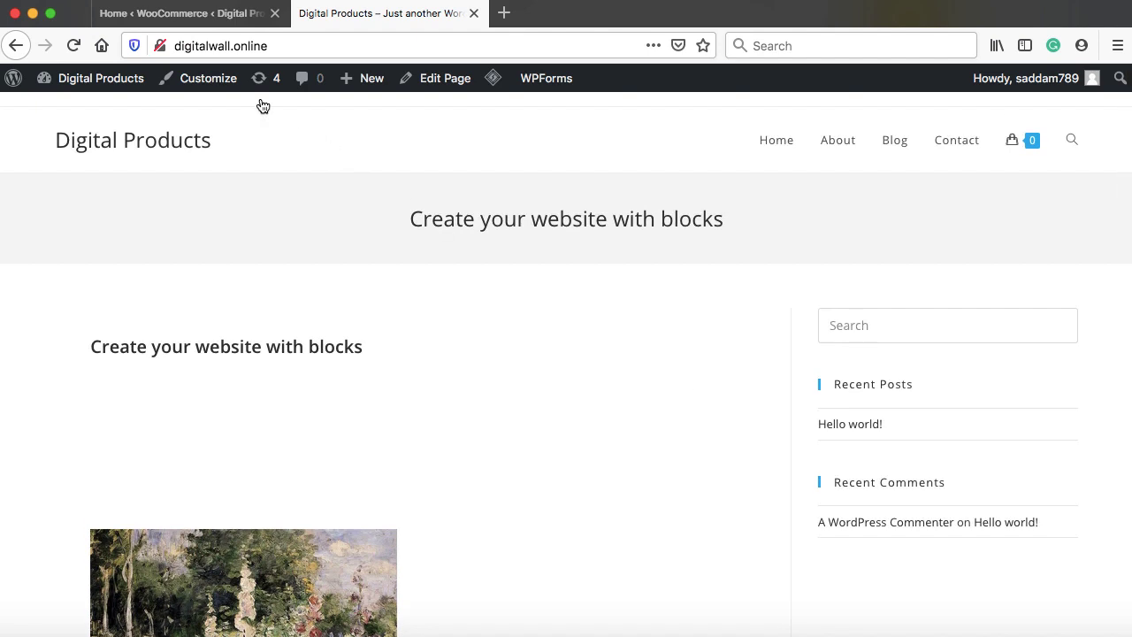
Switch back to the WooCommerce Home tab and bring up the Products submenu
click(179, 14)
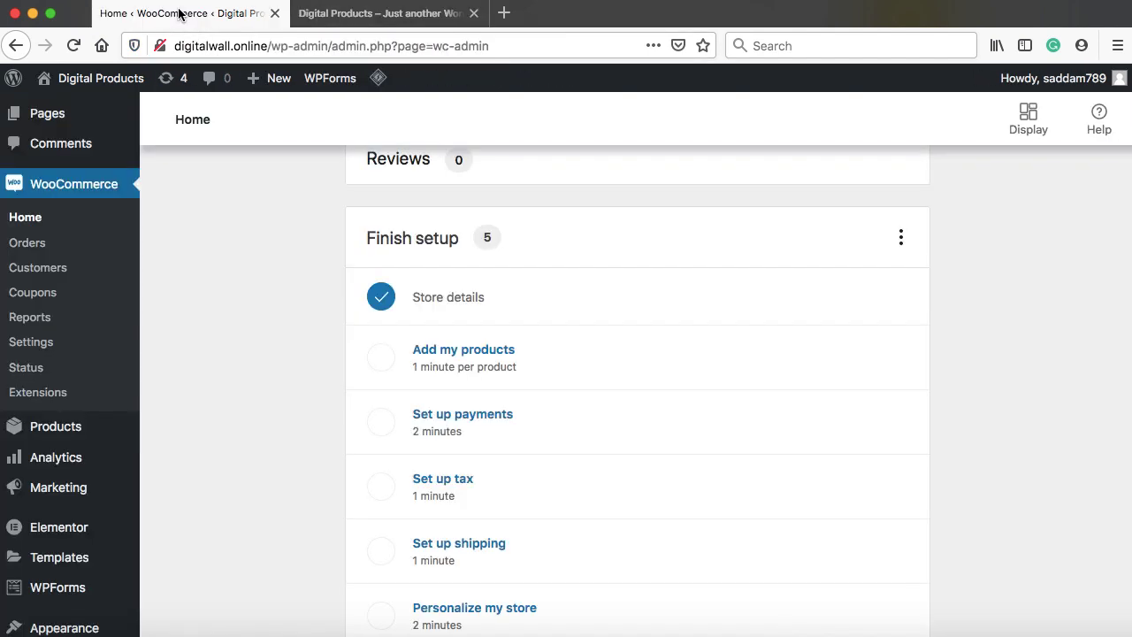
scroll(270, 237, up, 2)
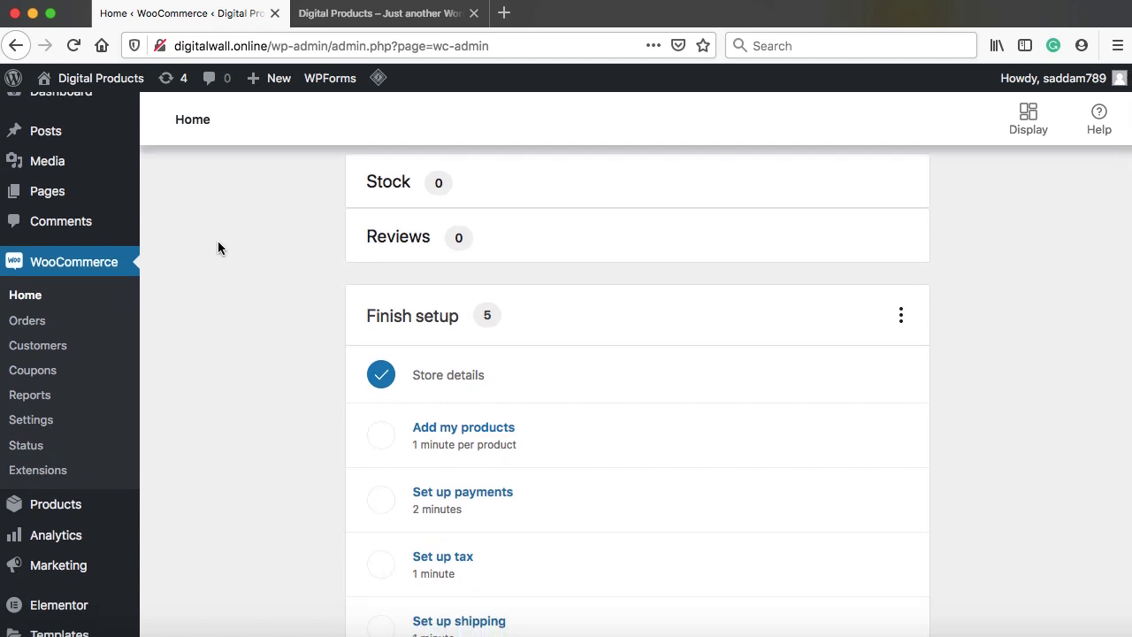
scroll(226, 400, down, 4)
mouse_move(57, 350)
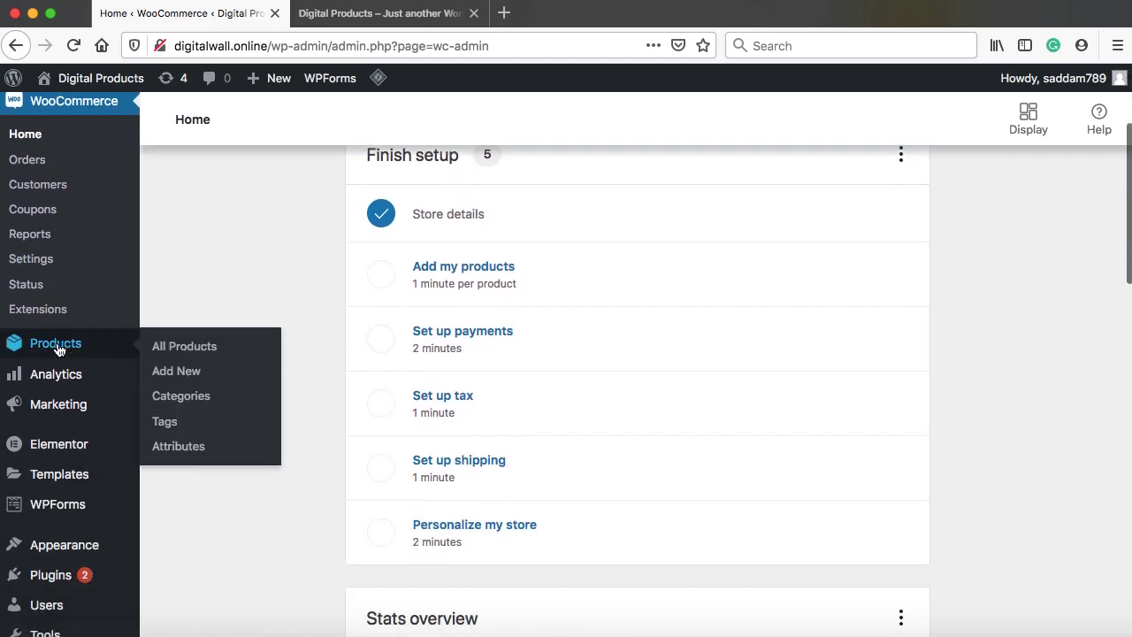
Start a new product titled 'Natural Organic Papaya'
click(175, 375)
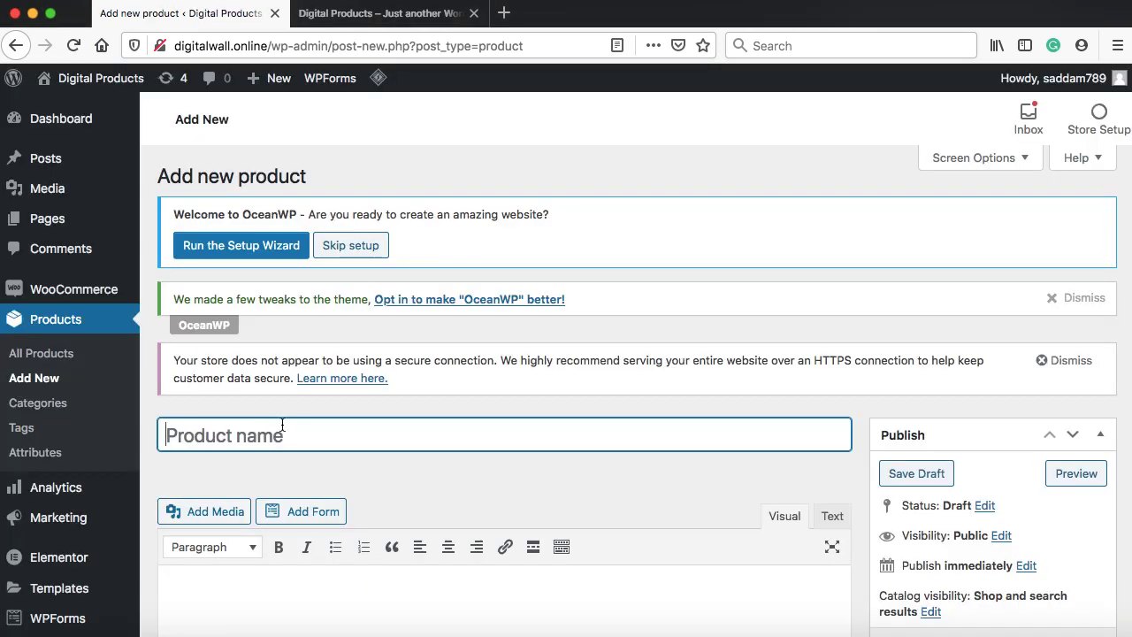
text(Natura)
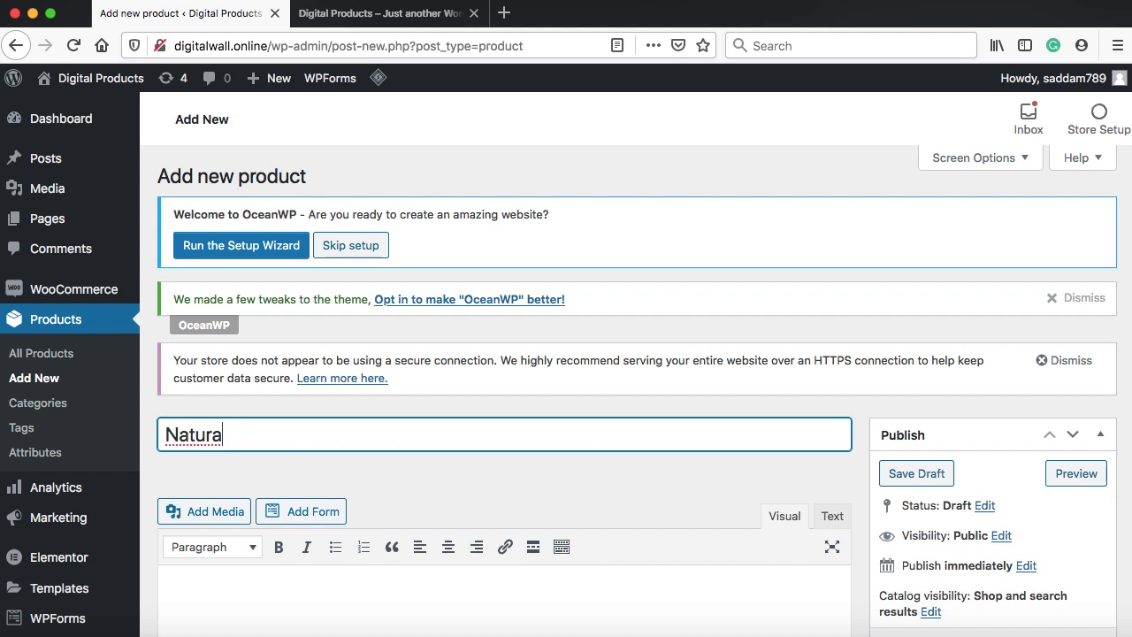
text(l Organic Paya)
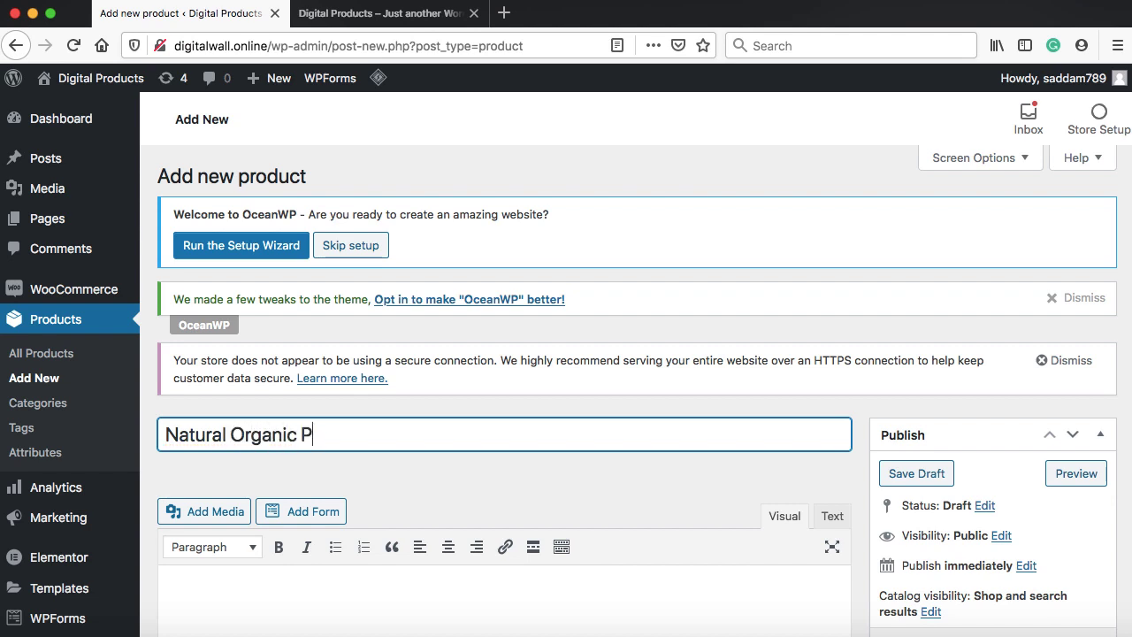
key(BackSpace)
key(BackSpace)
text(paya)
Paste two paragraphs of Lorem ipsum into the product description
scroll(426, 469, down, 5)
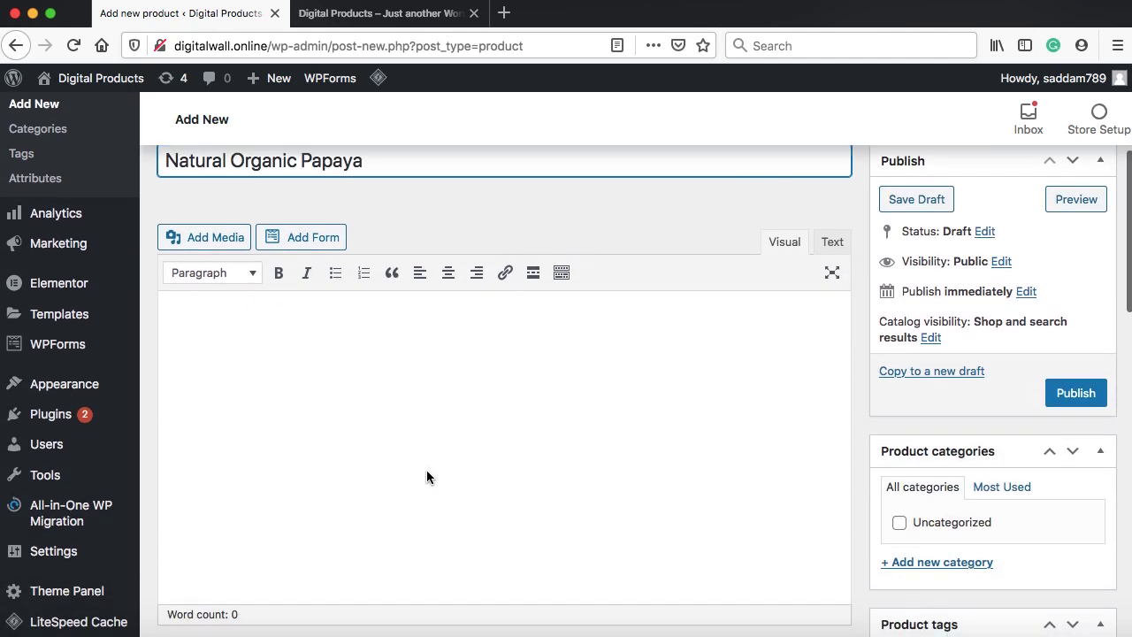
click(393, 317)
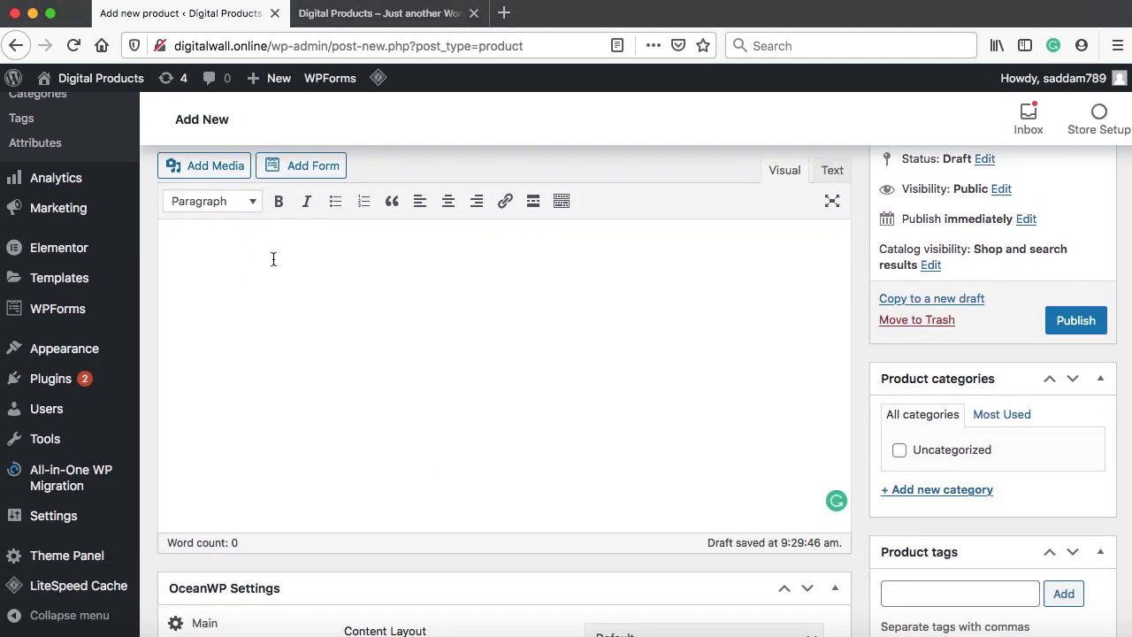
text(Lorem ipsum dolor sit amet, consectetur adipiscing elit. Nam fringilla augue nec est tristique auctor. Donec non est at libero vulputate rutrum. Vivamus adipiscing nisl ut dolor dignissim semper. Nulla luctus malesuada tincidunt. Class aptent taciti sociosqu ad litora torquent per conubia nostra, per inceptos hiMenaeos. Integer enim purus, posuere at ultricies eu, placerat a felis. Suspendisse aliquet urna pretium eros convallis interdum.)
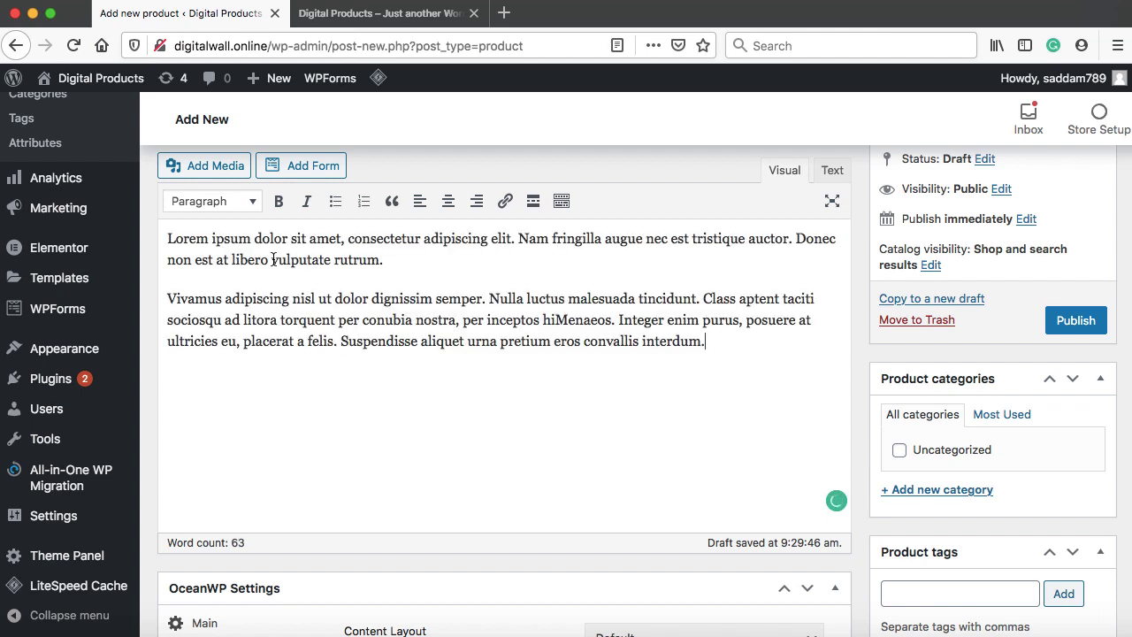
scroll(272, 259, down, 5)
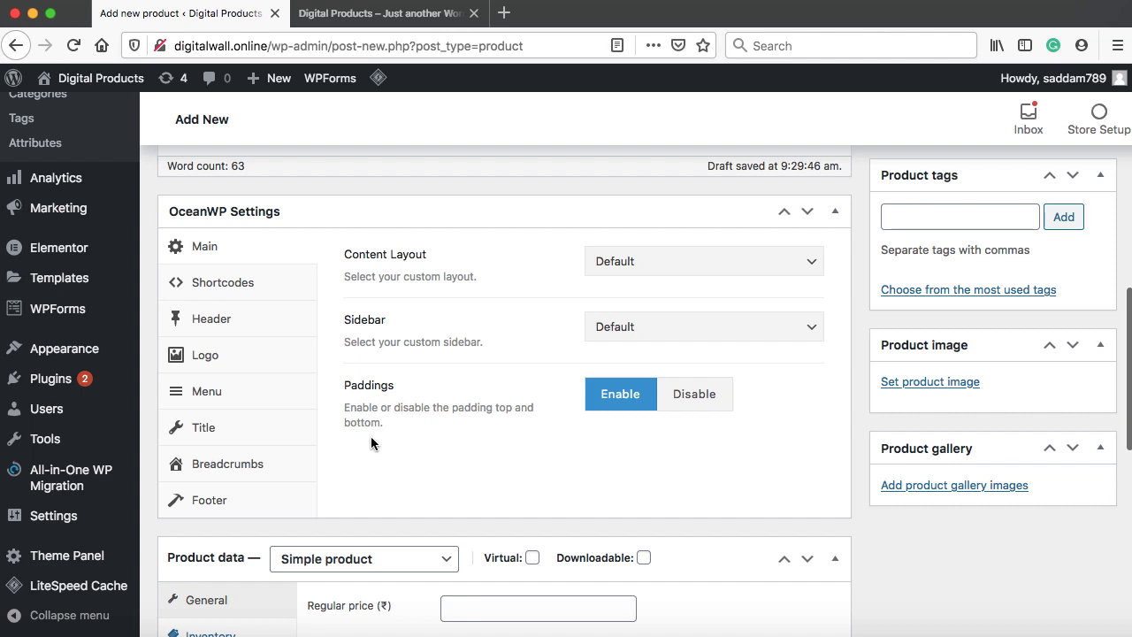
Set the regular price to 25 and the sale price to 19
scroll(428, 453, down, 1)
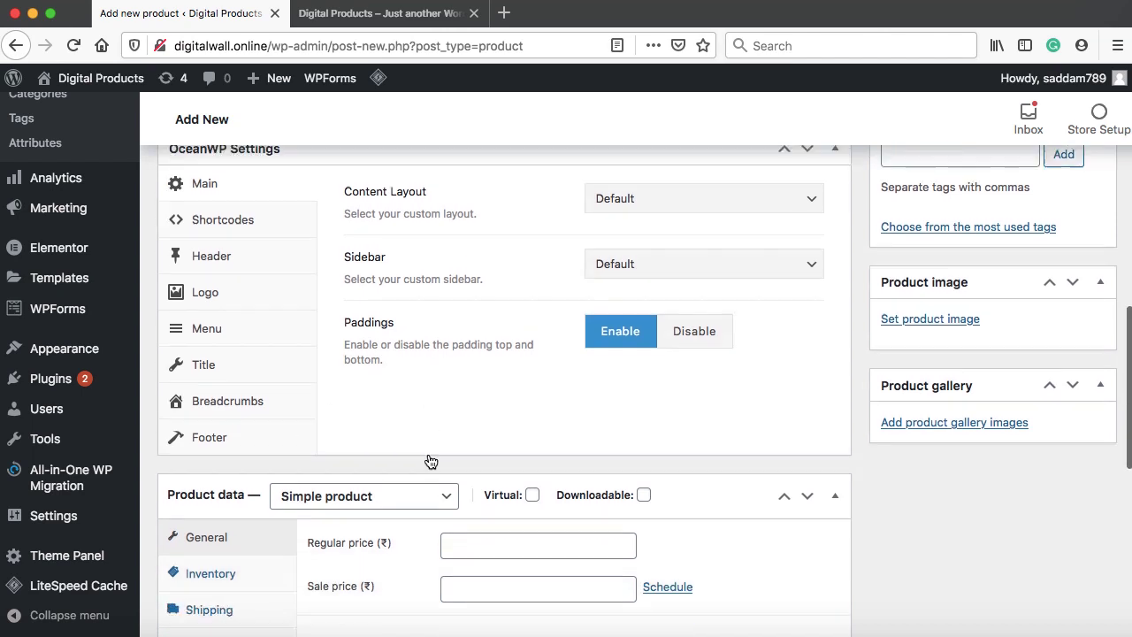
scroll(429, 457, down, 4)
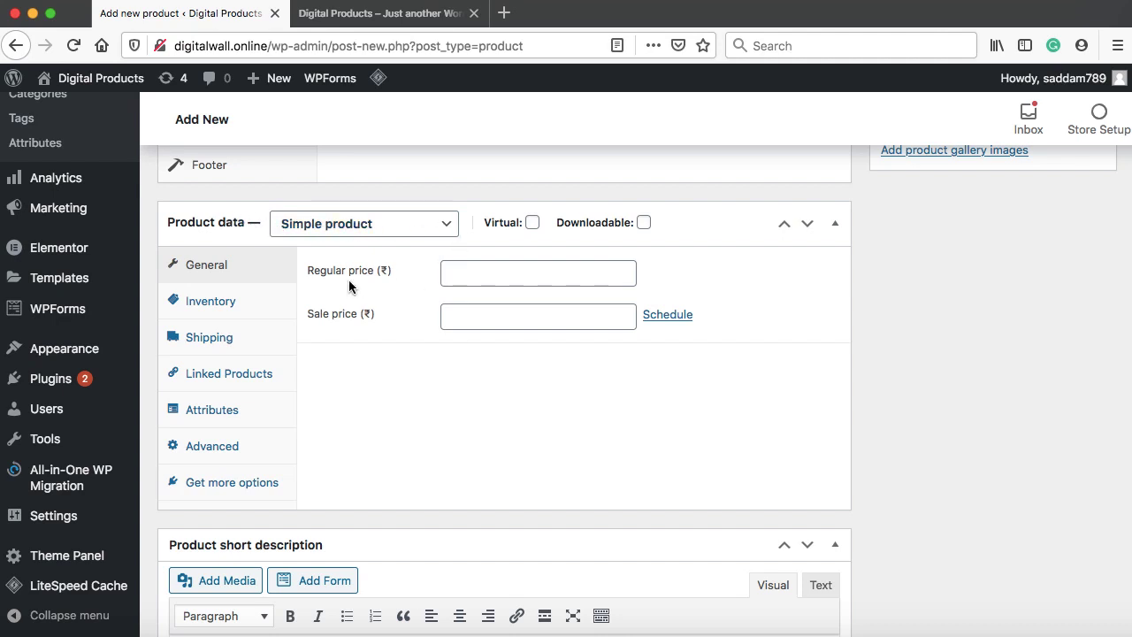
click(485, 268)
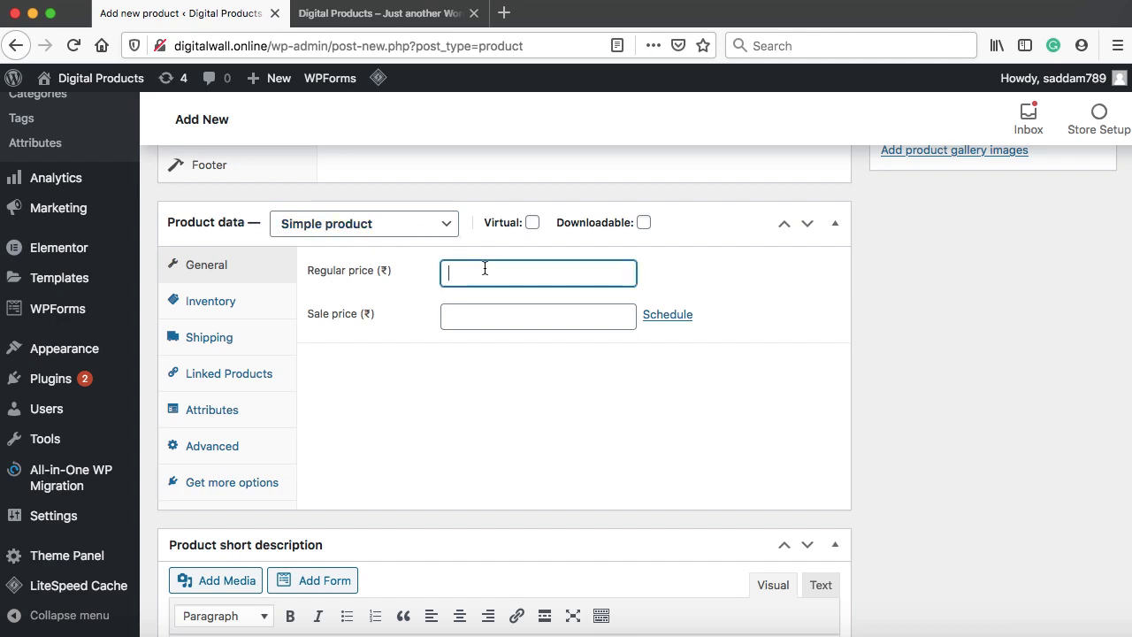
text(25)
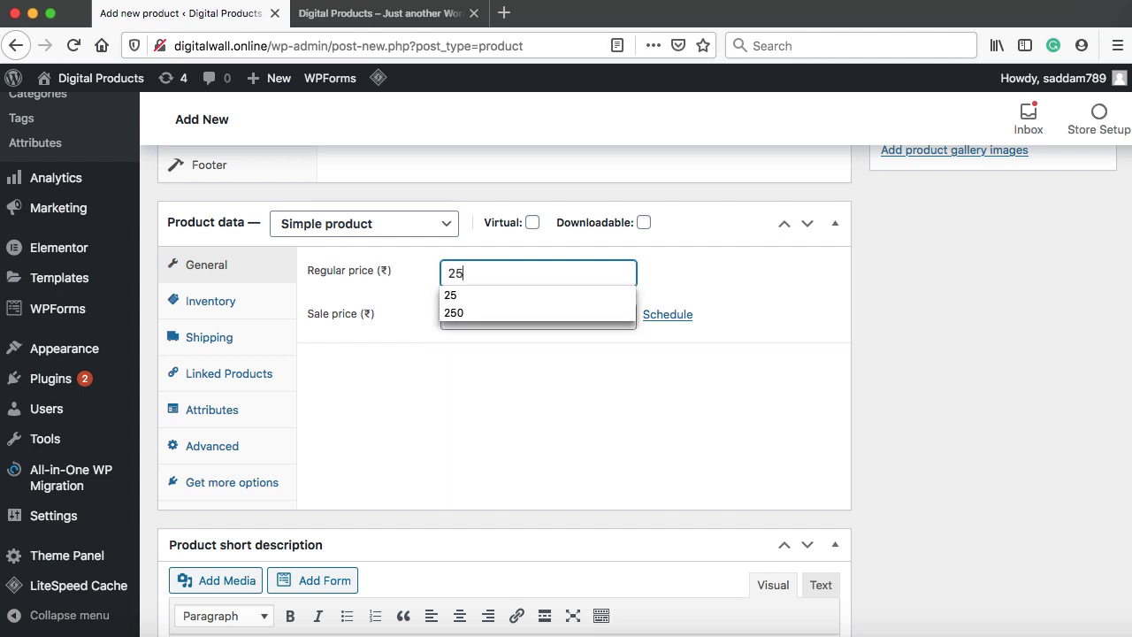
key(Tab)
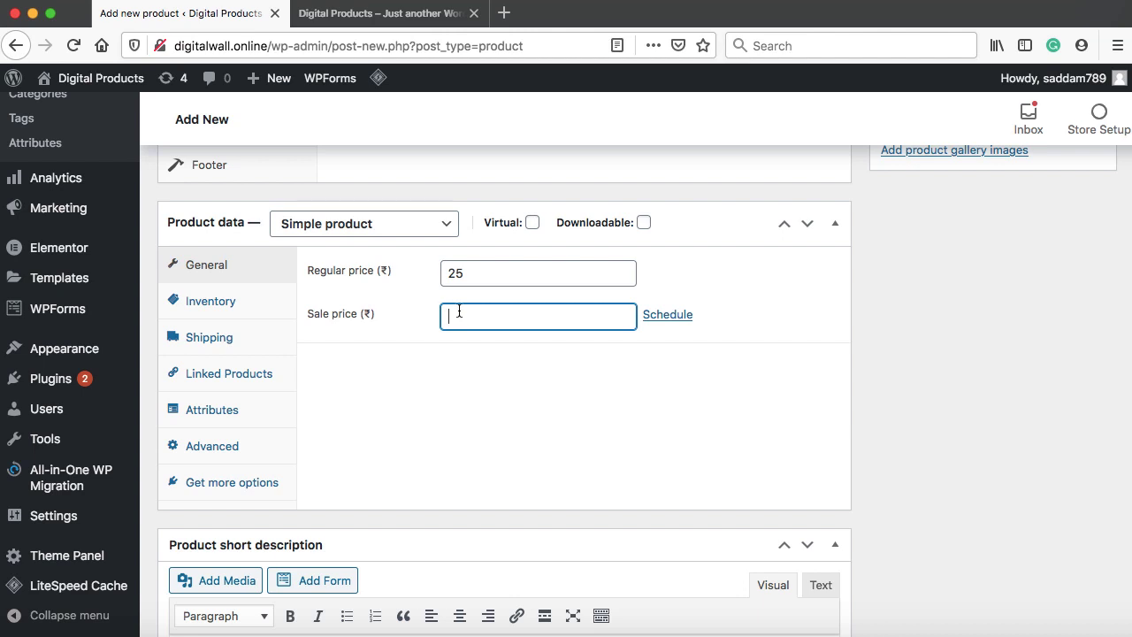
text(19)
click(410, 362)
In Inventory, set SKU WC001 and enable stock management with quantity 22
click(232, 305)
click(496, 273)
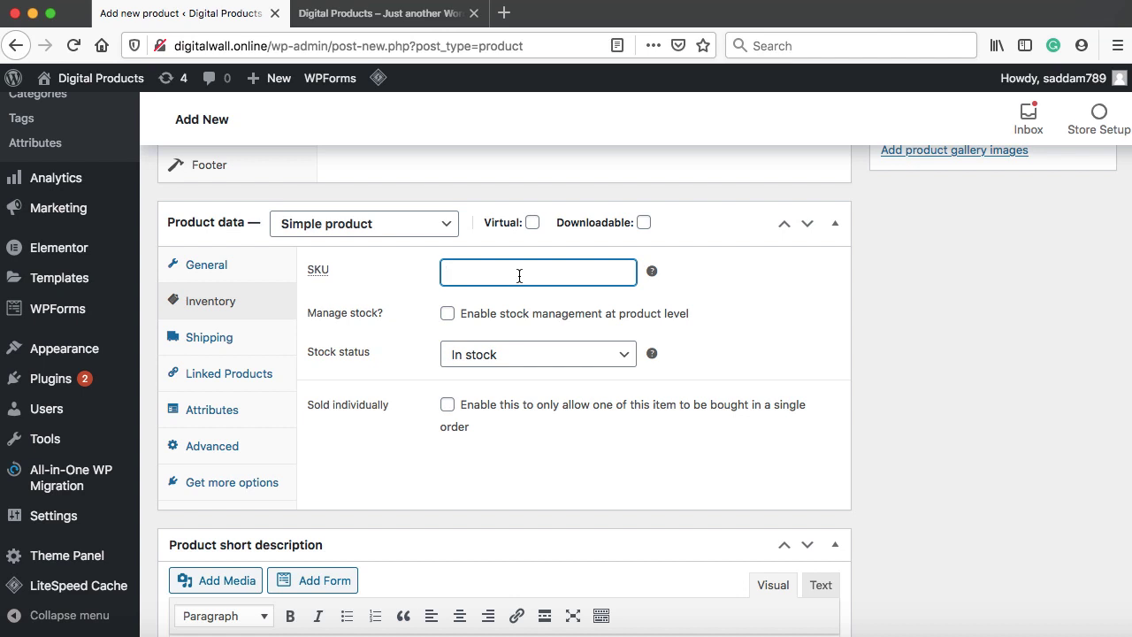
text(WC001)
click(447, 314)
double_click(472, 353)
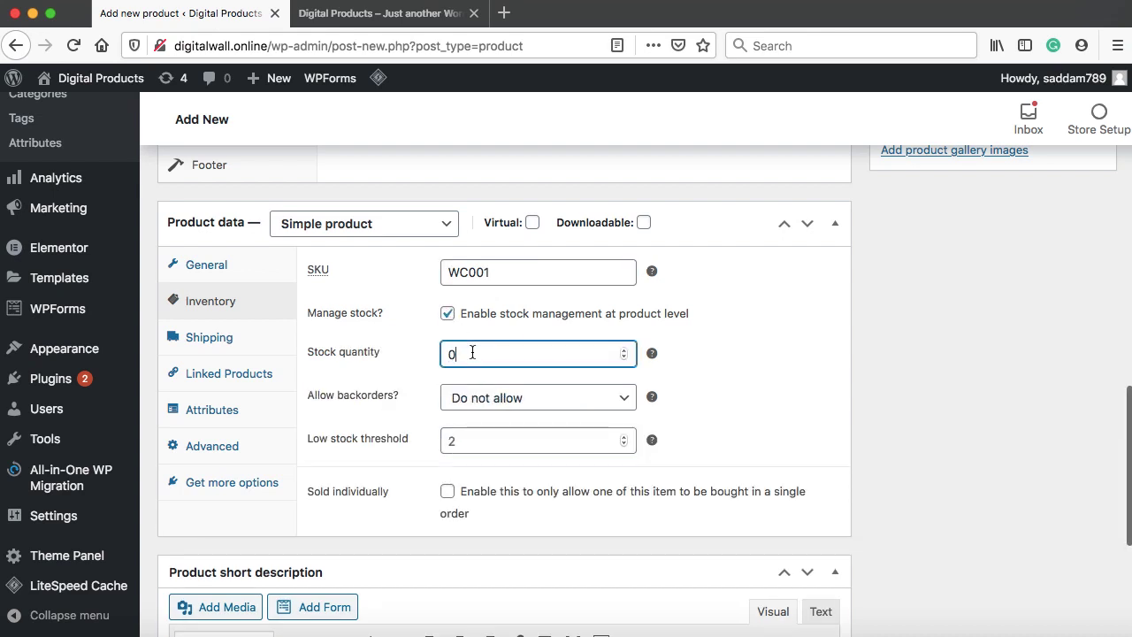
text(22)
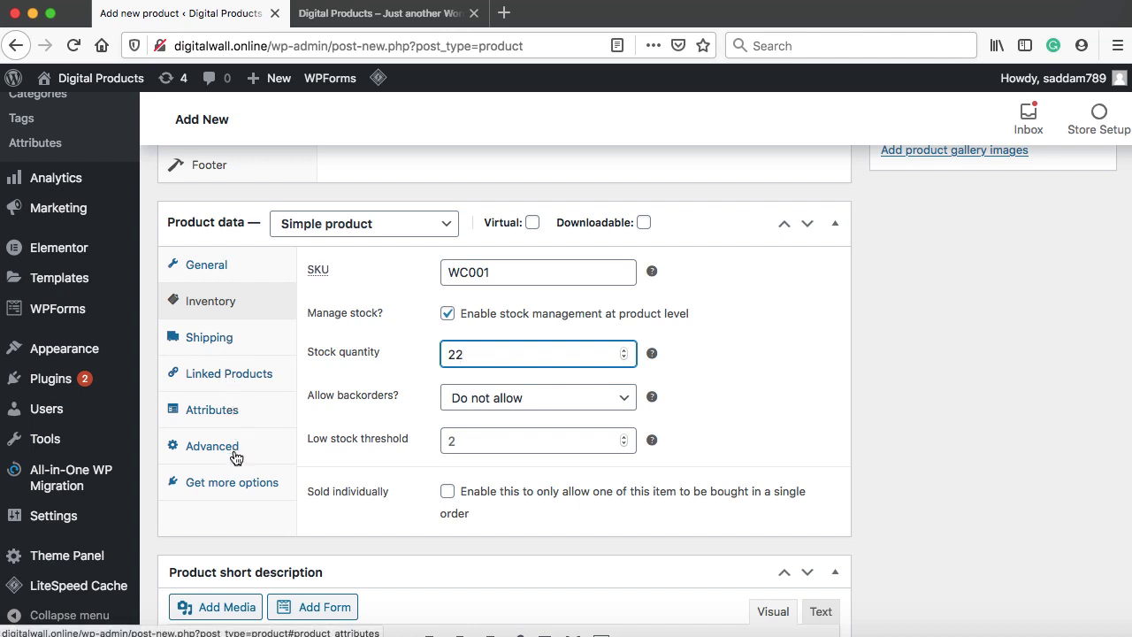
scroll(235, 475, down, 5)
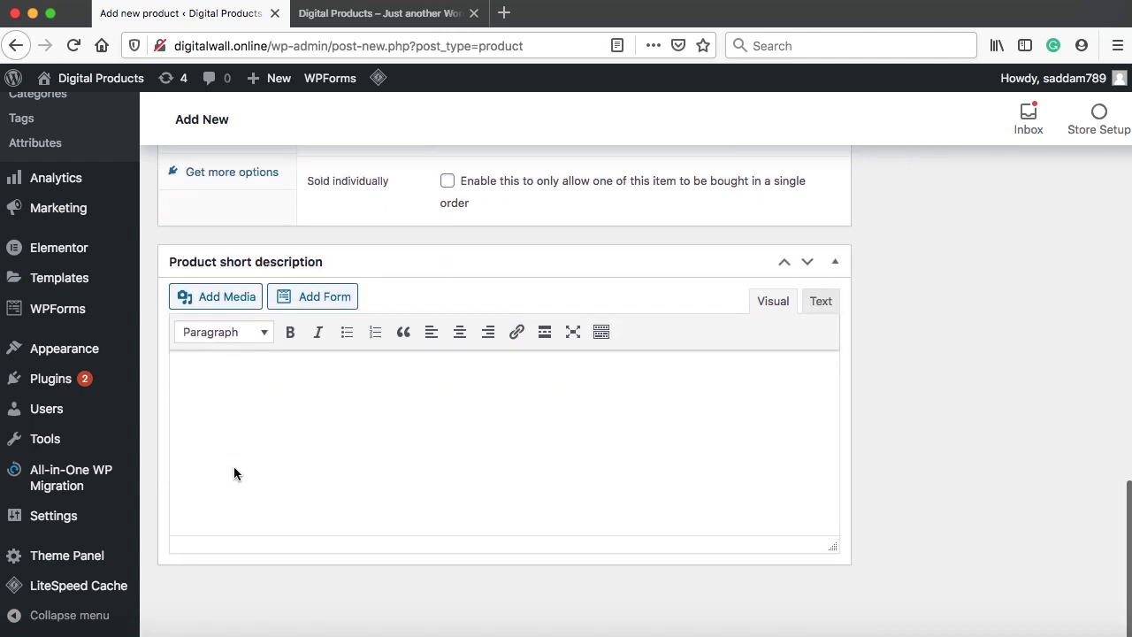
Paste Lorem ipsum into the short description and delete its second paragraph
click(262, 392)
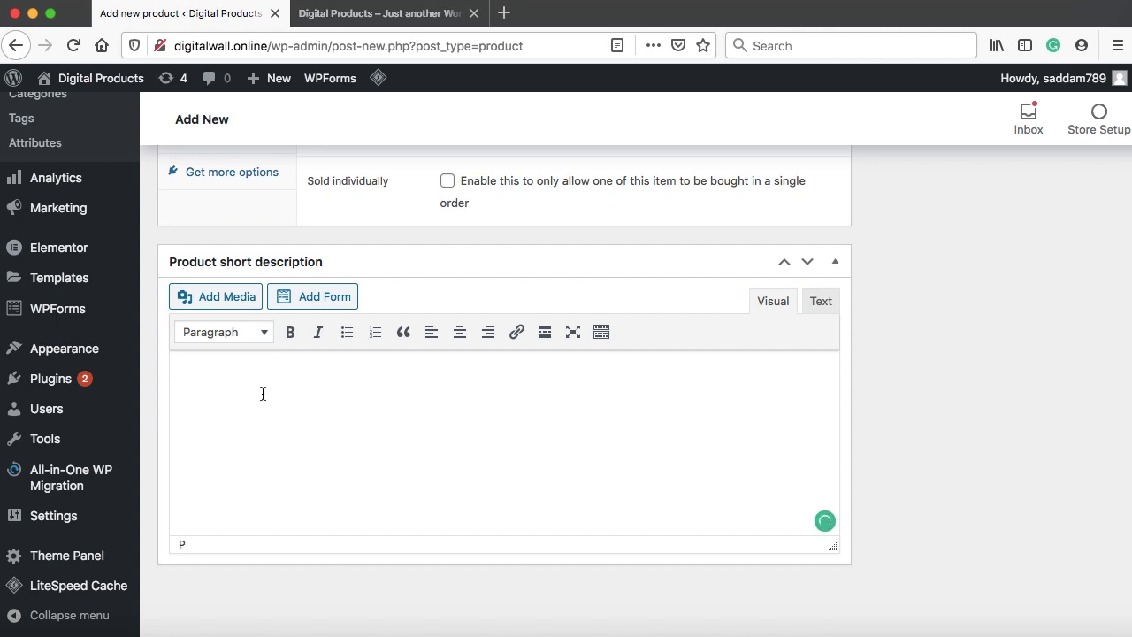
text(Lorem ipsum dolor sit amet, consectetur adipiscing elit. Nam fringilla augue nec est tristique auctor. Donec non est at libero vulputate rutrum.  Vivamus adipiscing nisl ut dolor dignissim semper. Nulla luctus malesuada tincidunt. Class aptent taciti sociosqu ad litora torquent per conubia nostra, per inceptos hiMenaeos. Integer enim purus, posuere at ultricies eu, placerat a felis. Suspendisse aliquet urna pretium eros convallis interdum.)
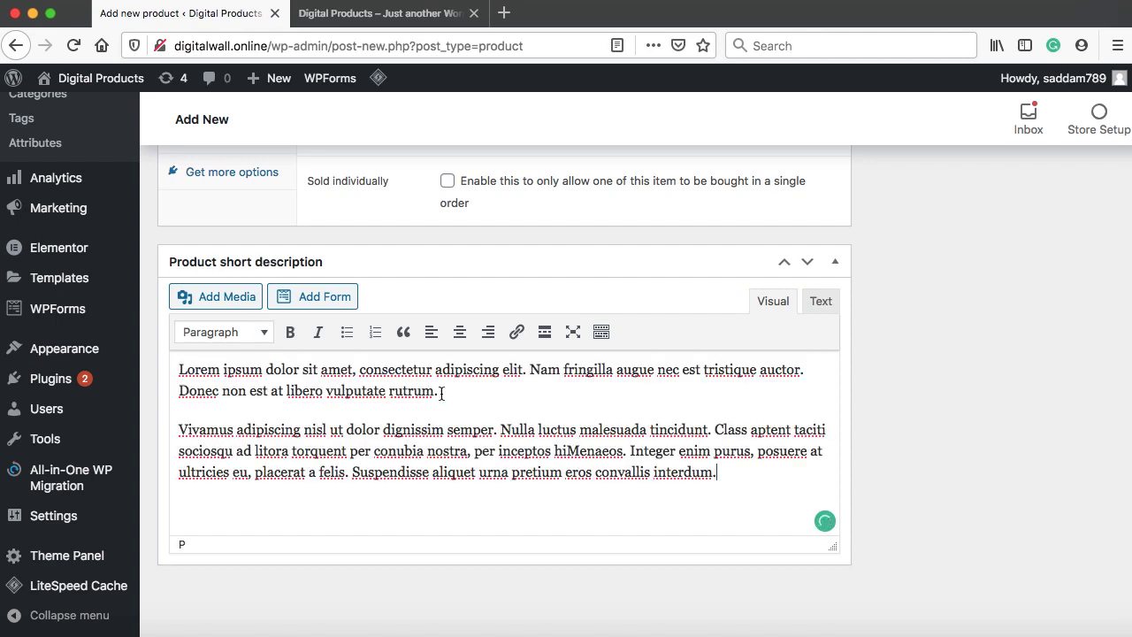
drag(469, 397, 758, 476)
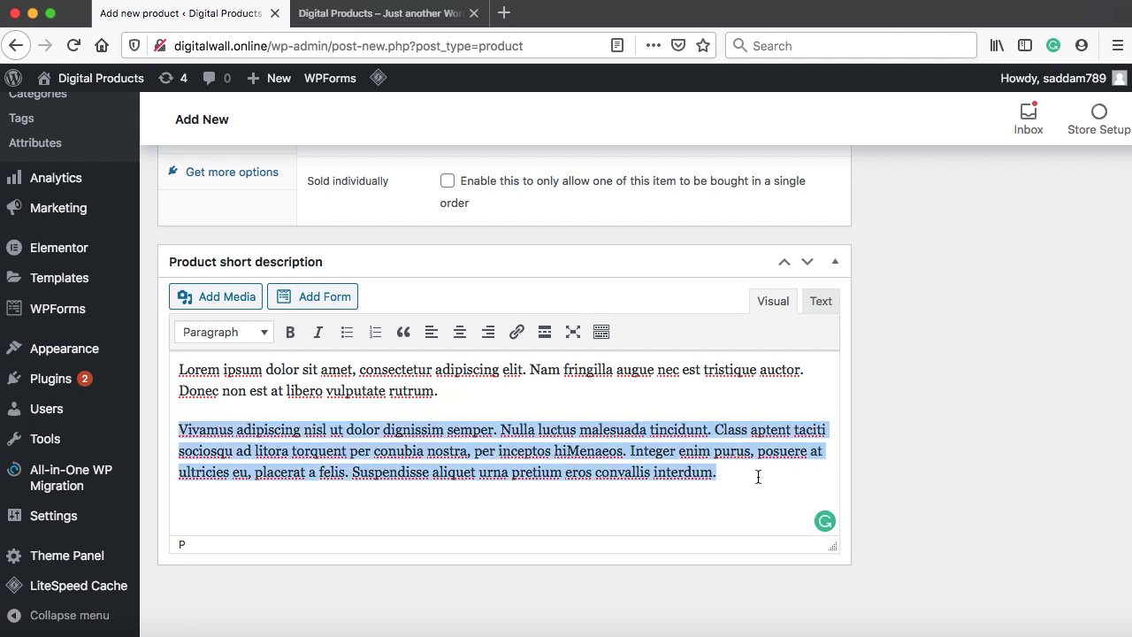
key(BackSpace)
scroll(757, 476, up, 10)
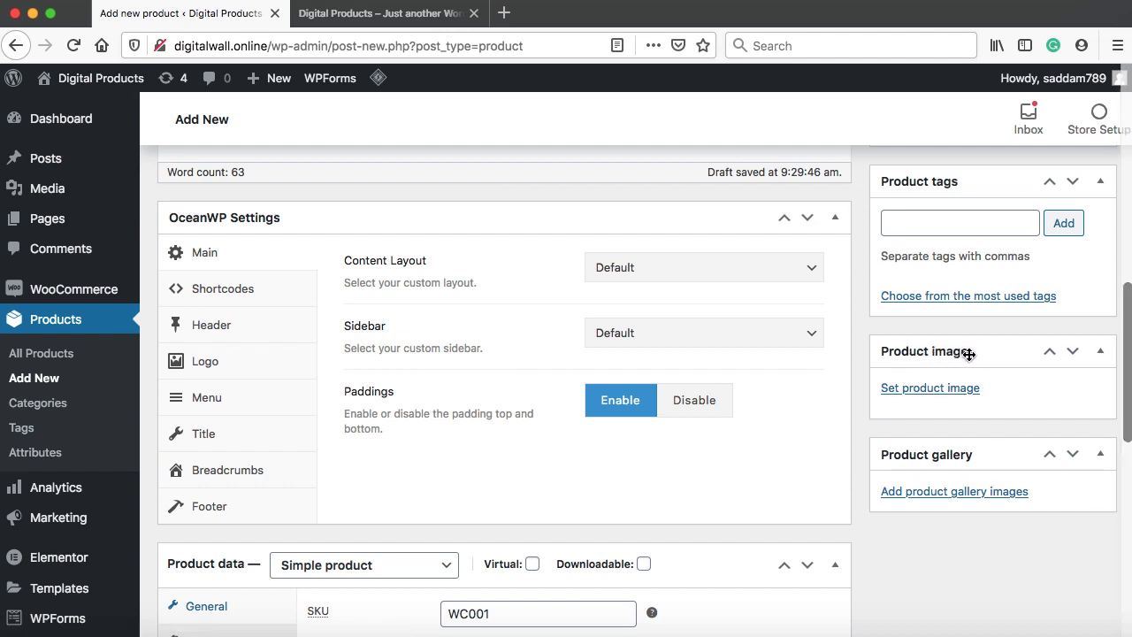
Upload the papaya photo 2.jpg and set it as the Natural Organic Papaya product image
click(925, 389)
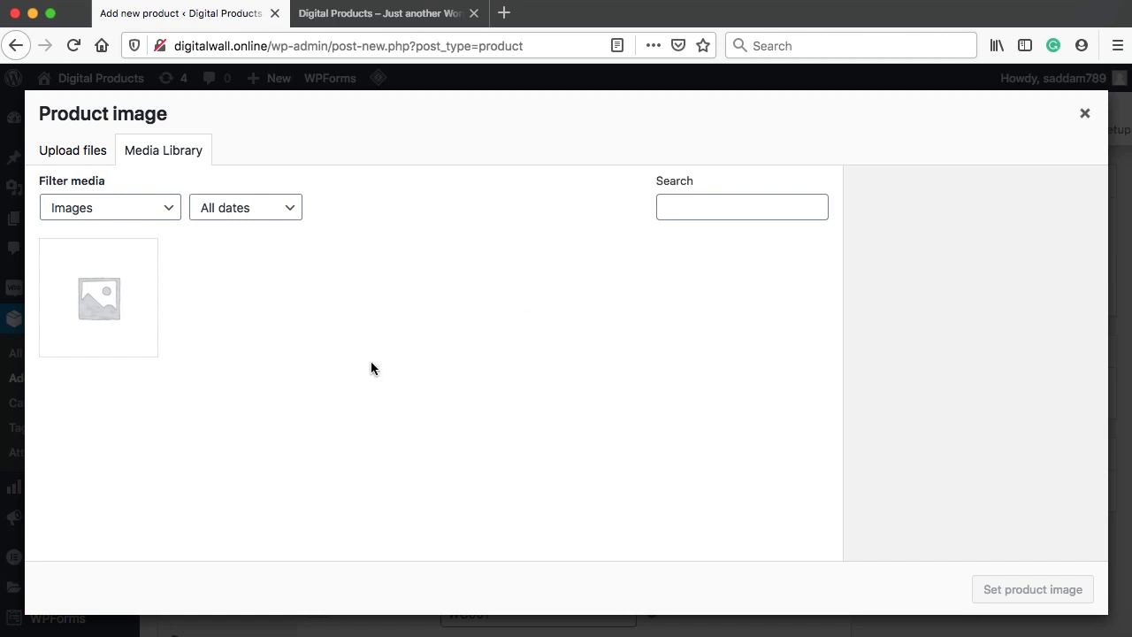
click(68, 154)
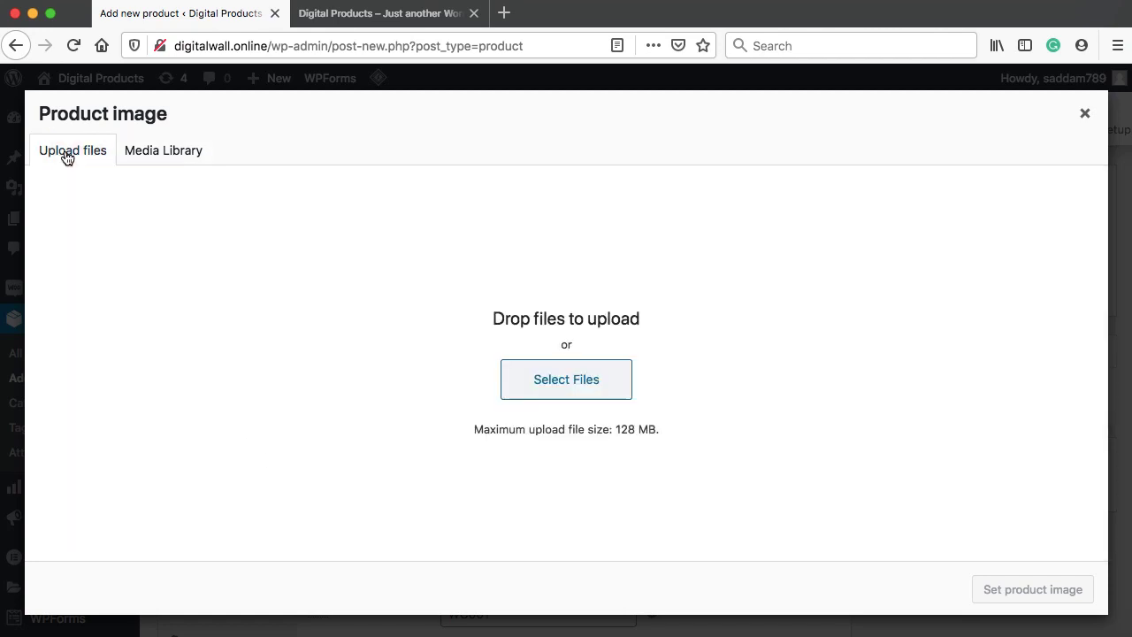
click(566, 380)
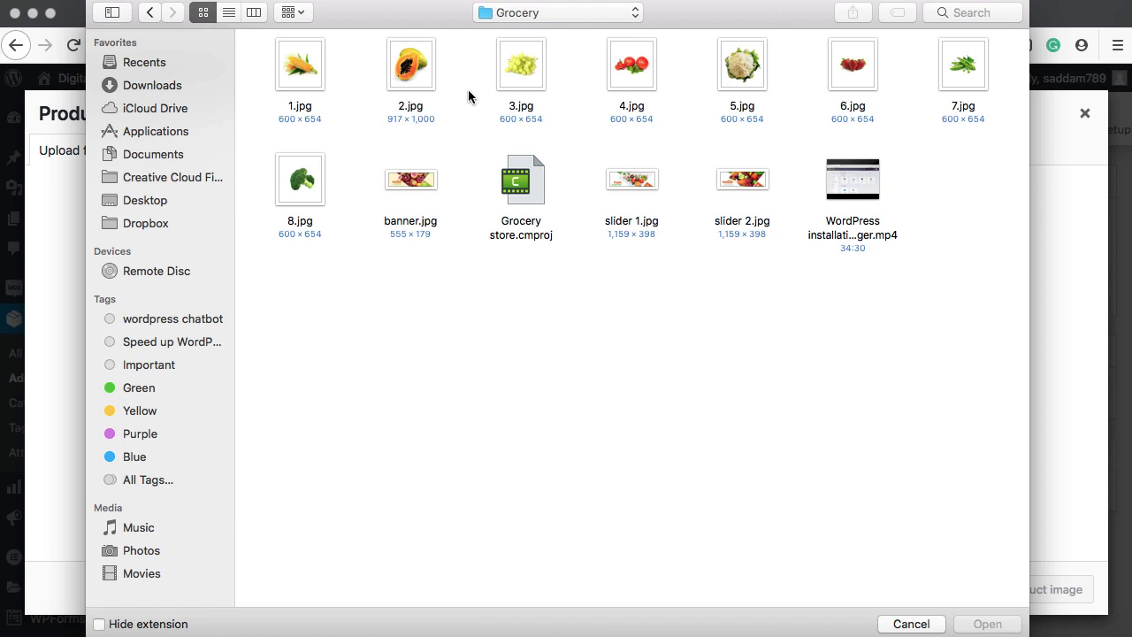
click(415, 74)
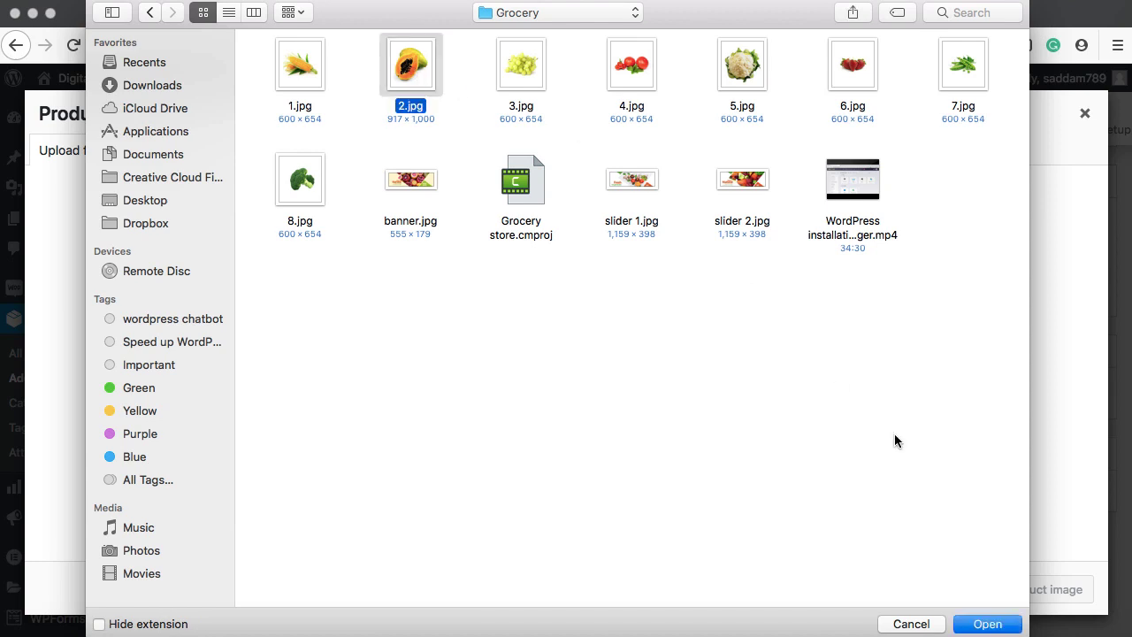
click(986, 624)
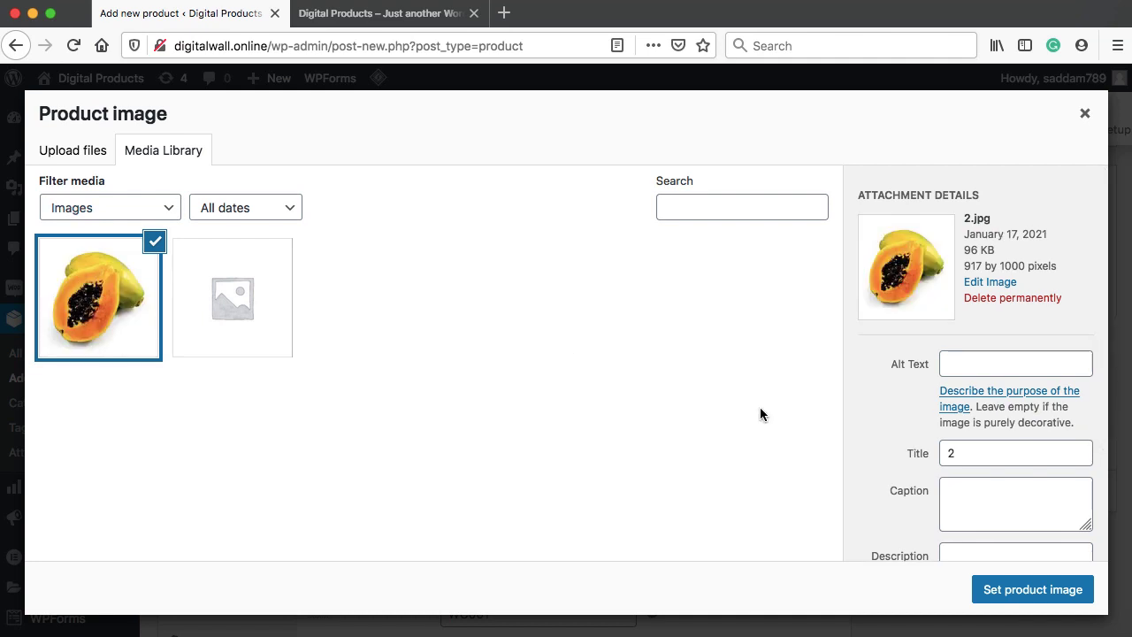
scroll(991, 400, down, 3)
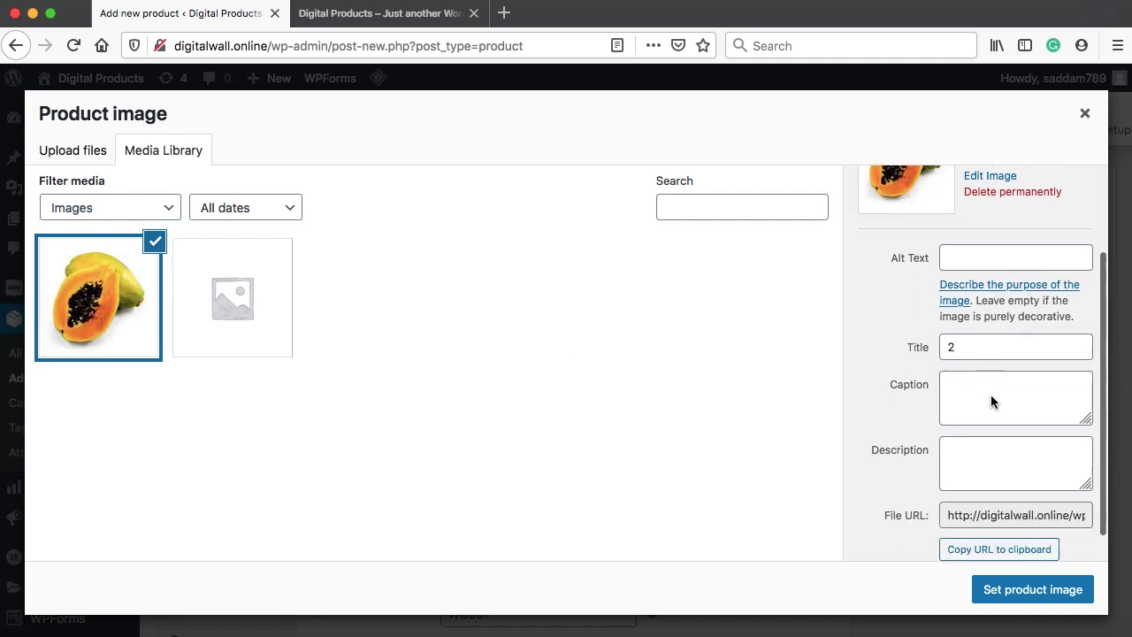
click(1031, 590)
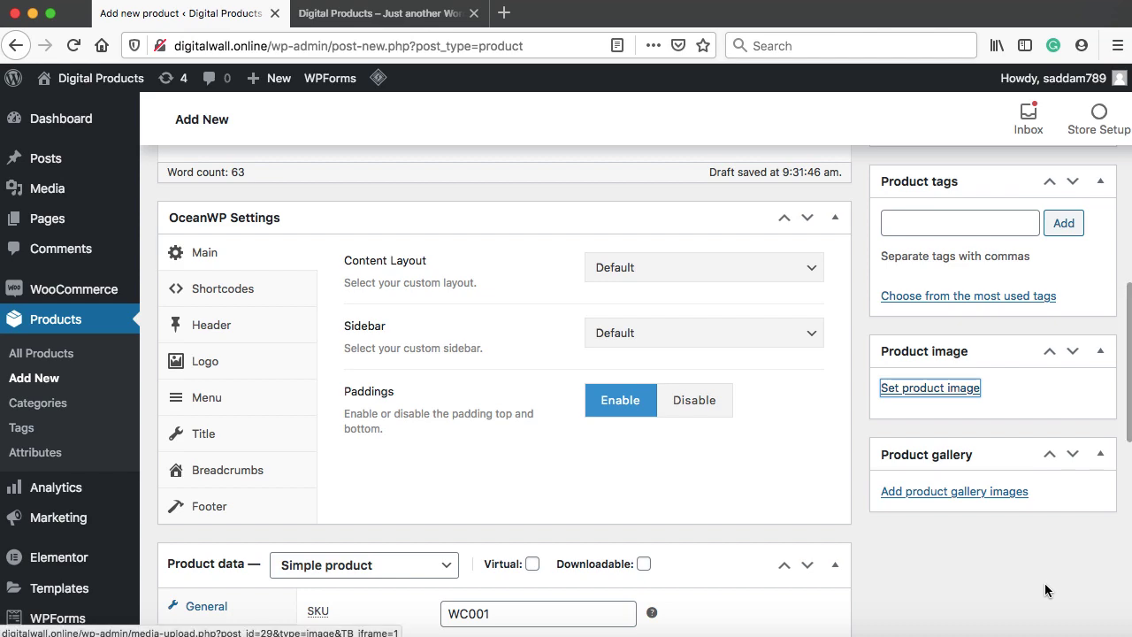
scroll(1030, 497, down, 2)
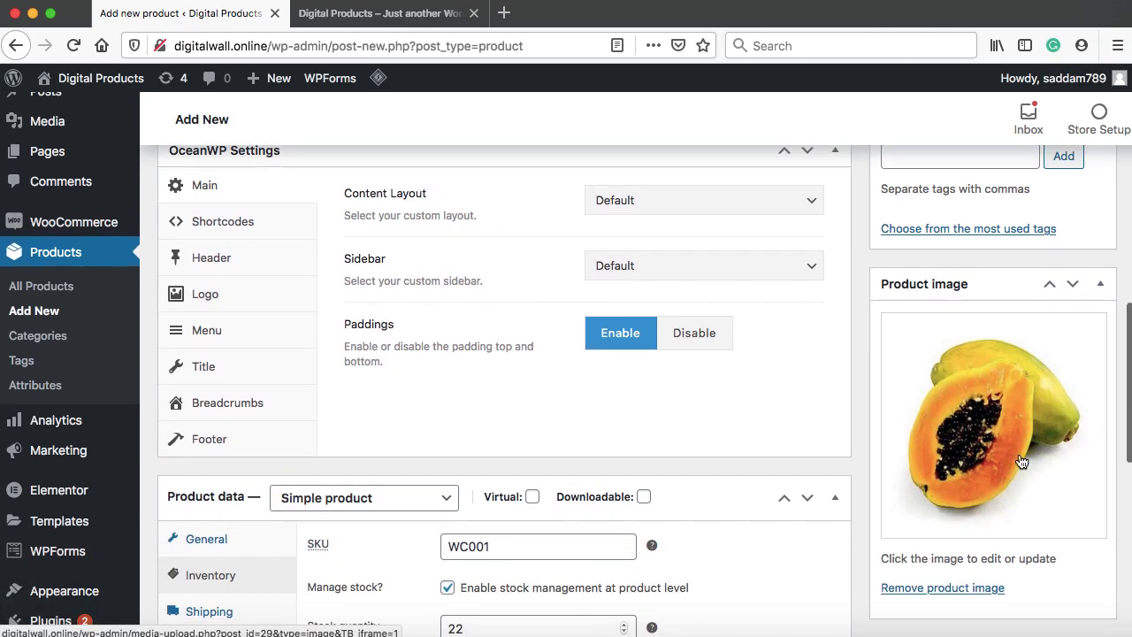
Add a new Fruits product category for the papaya, then publish the product
scroll(999, 447, up, 5)
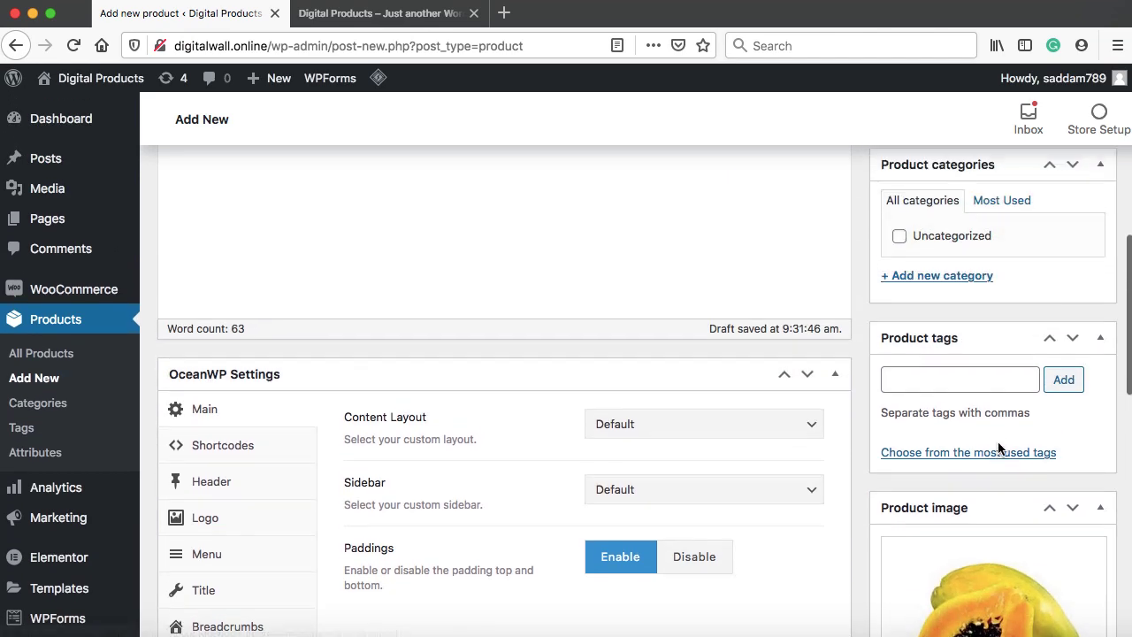
scroll(998, 443, up, 1)
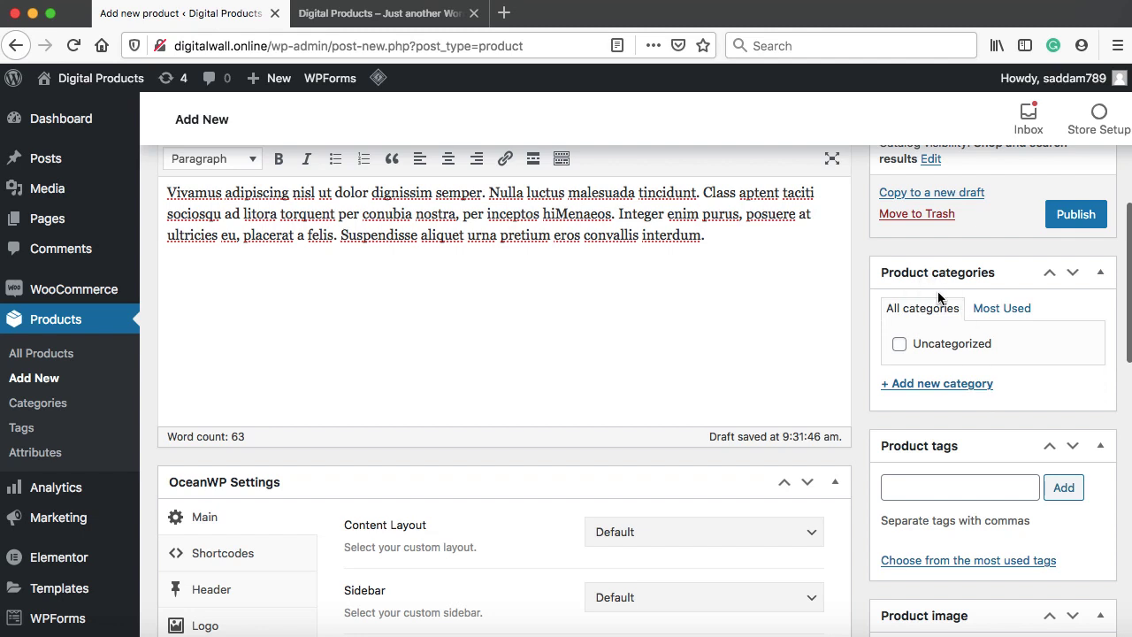
click(932, 386)
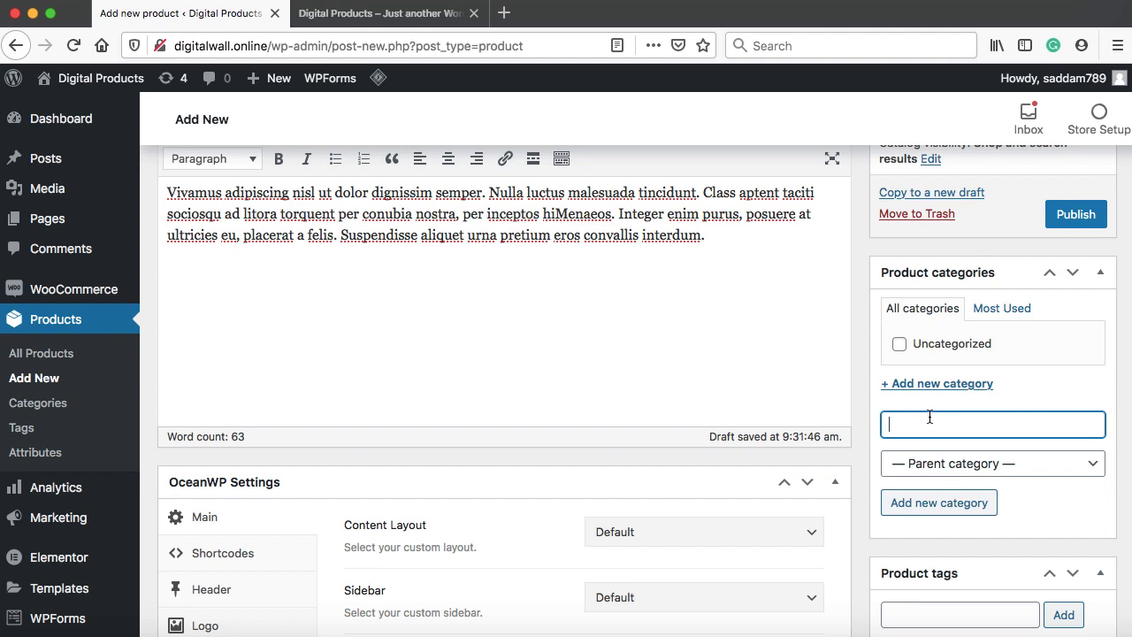
text(Fruits)
click(934, 497)
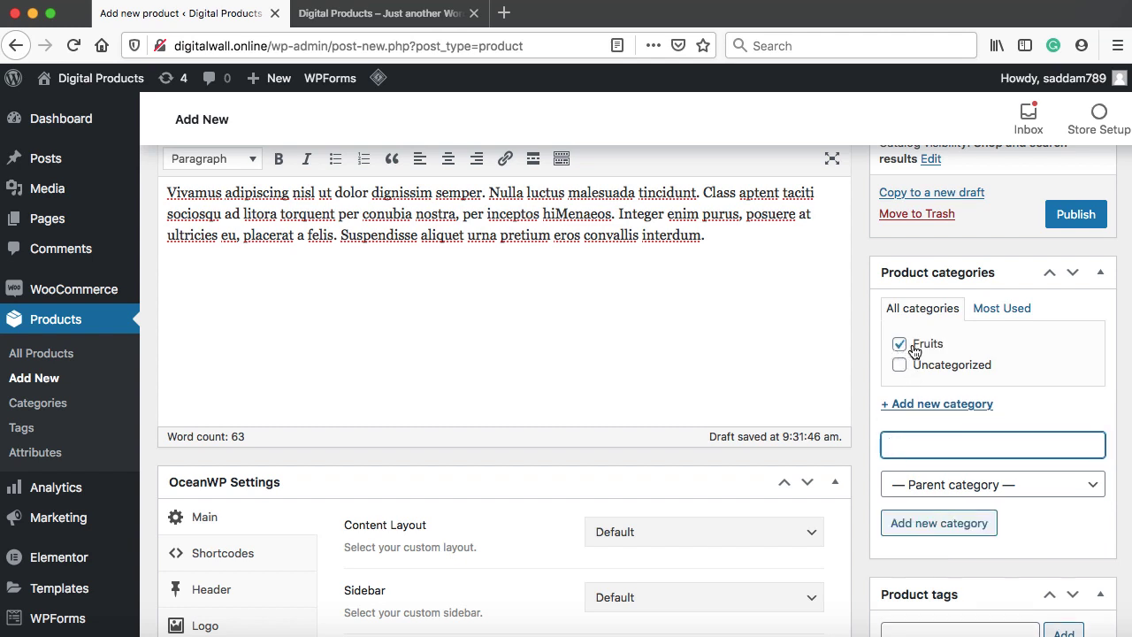
scroll(856, 355, up, 2)
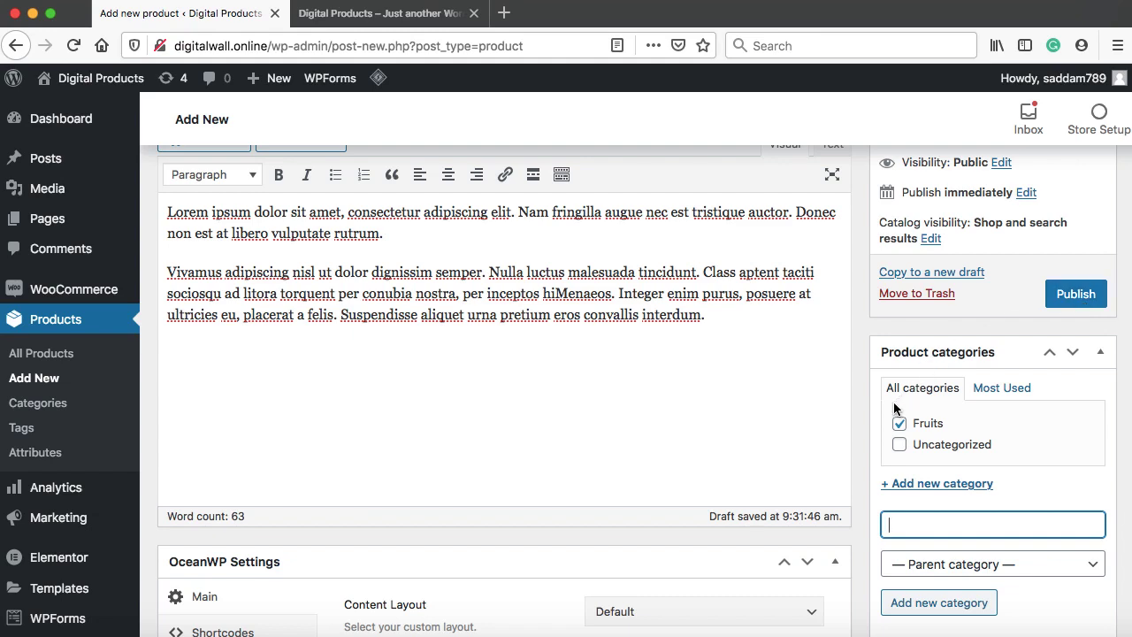
click(1075, 295)
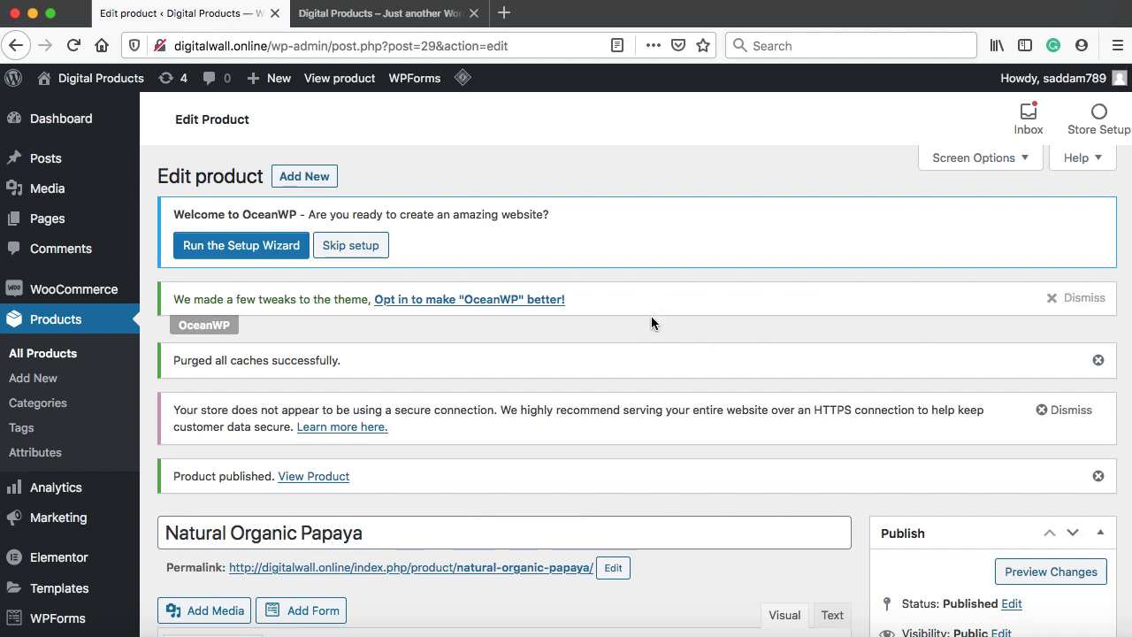
Open the View Product link from the published notice in a new tab and switch to it
scroll(651, 316, down, 2)
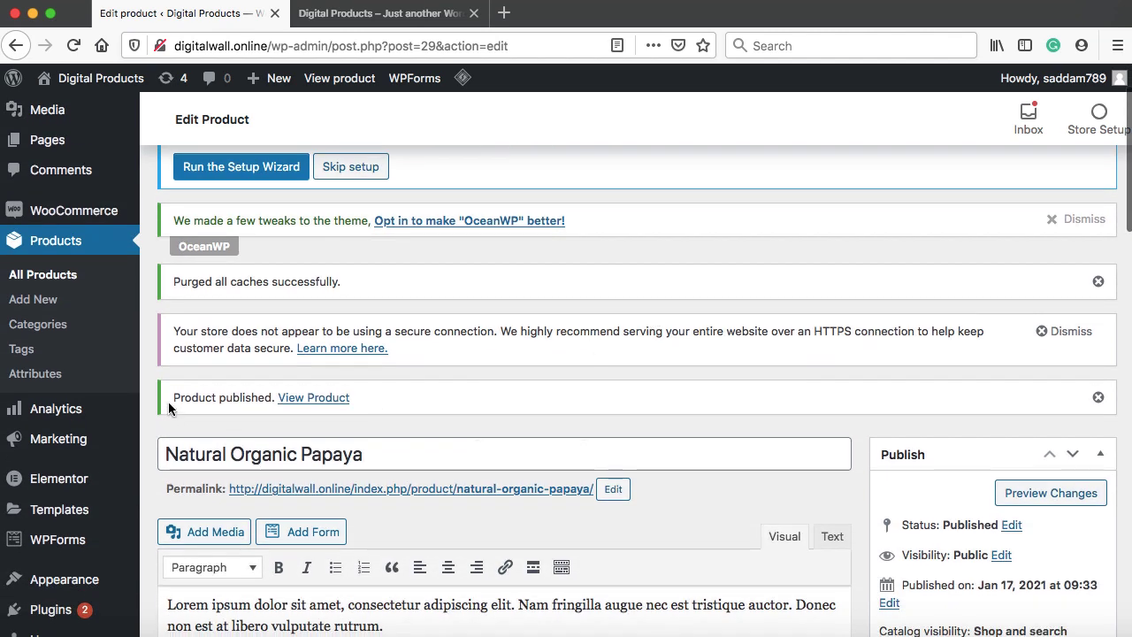
right_click(300, 403)
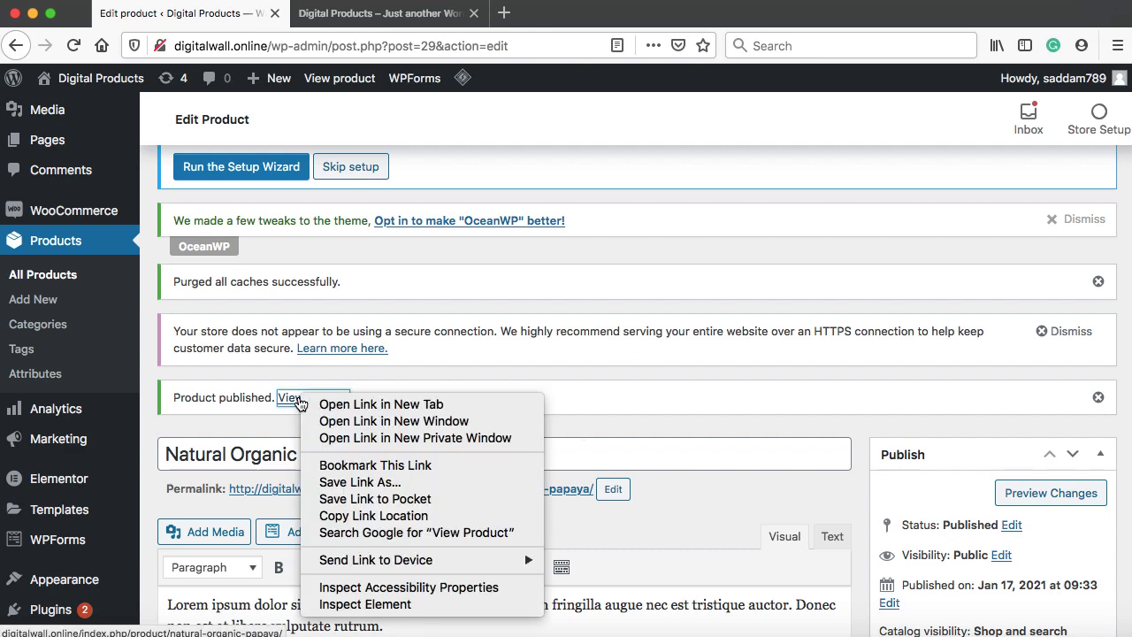
click(368, 406)
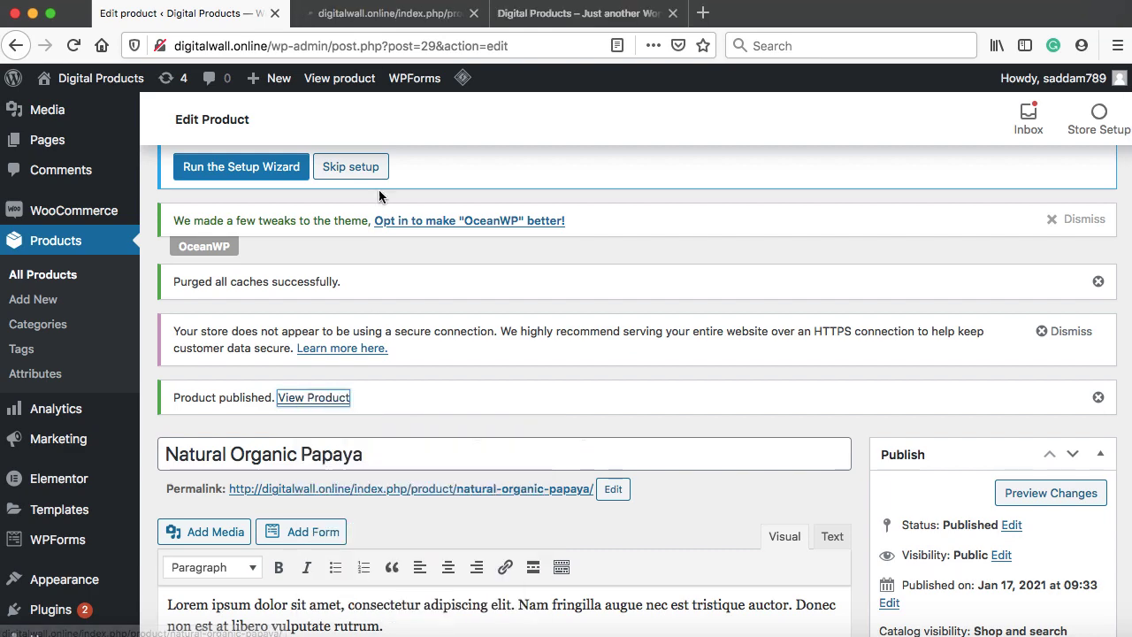
click(386, 14)
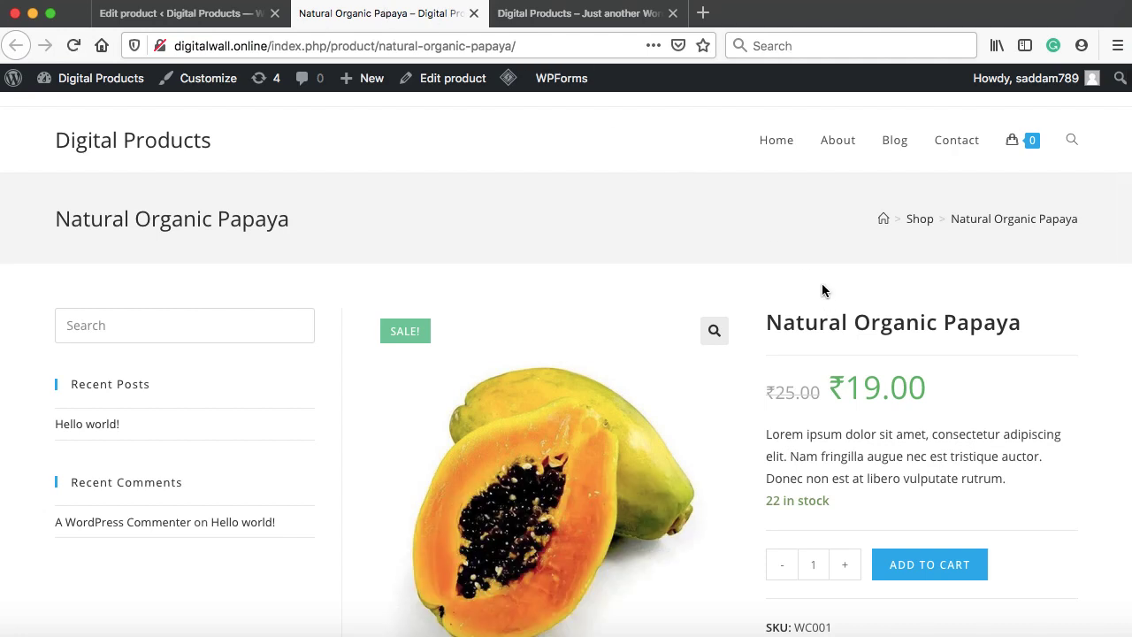
Check the live page's ₹19.00 sale price, short description and 22 in-stock quantity
scroll(836, 343, down, 2)
scroll(835, 343, down, 2)
drag(766, 216, 1006, 212)
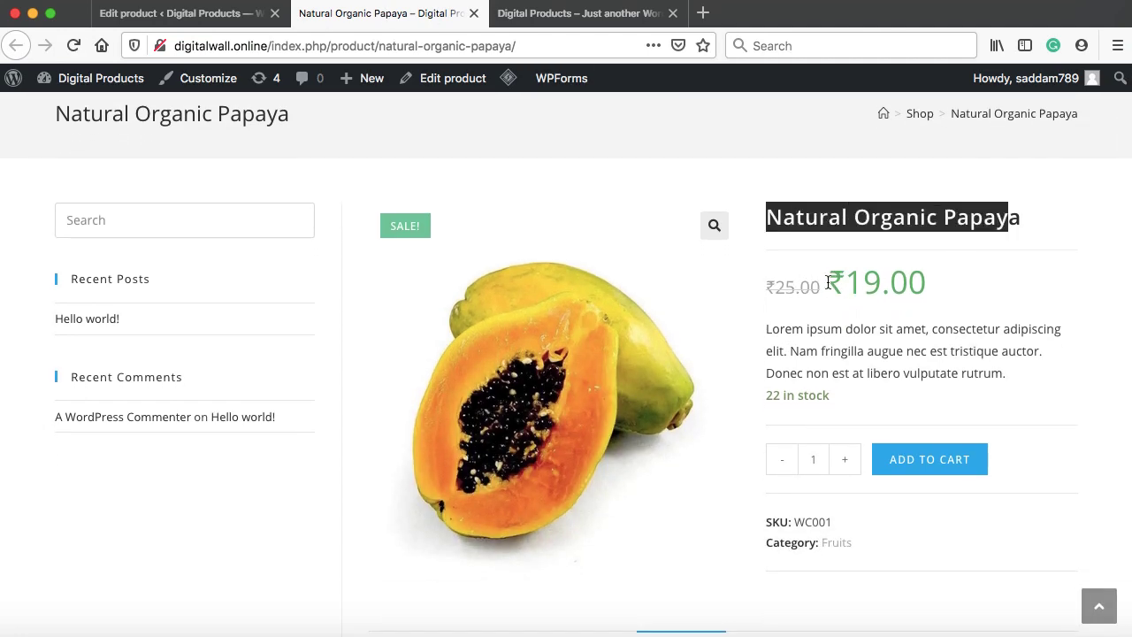
drag(836, 280, 872, 281)
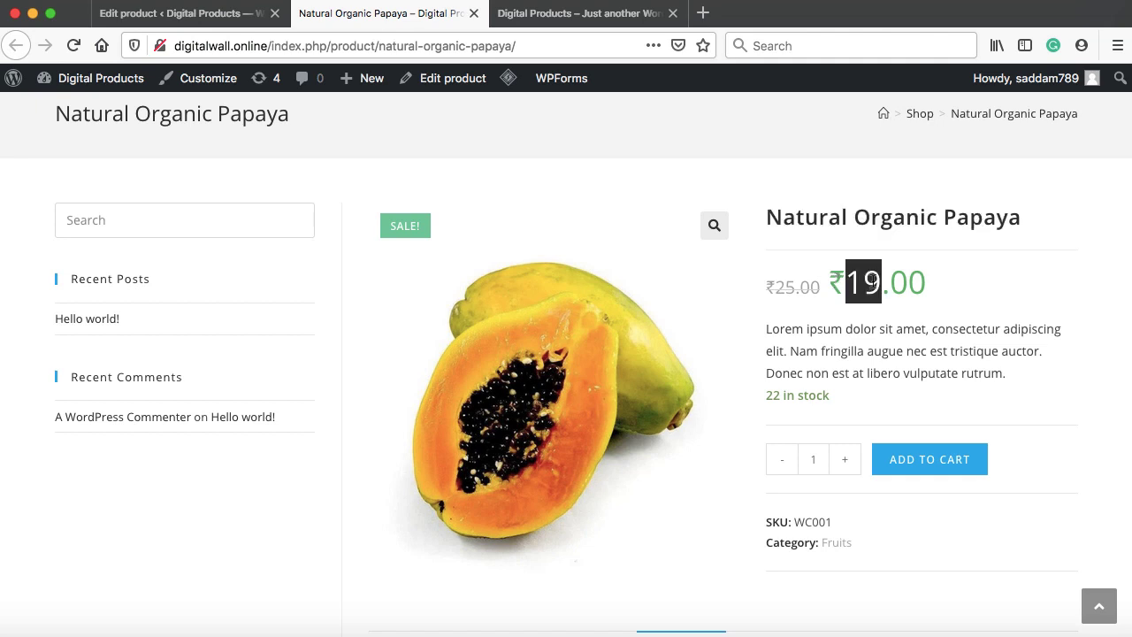
click(846, 282)
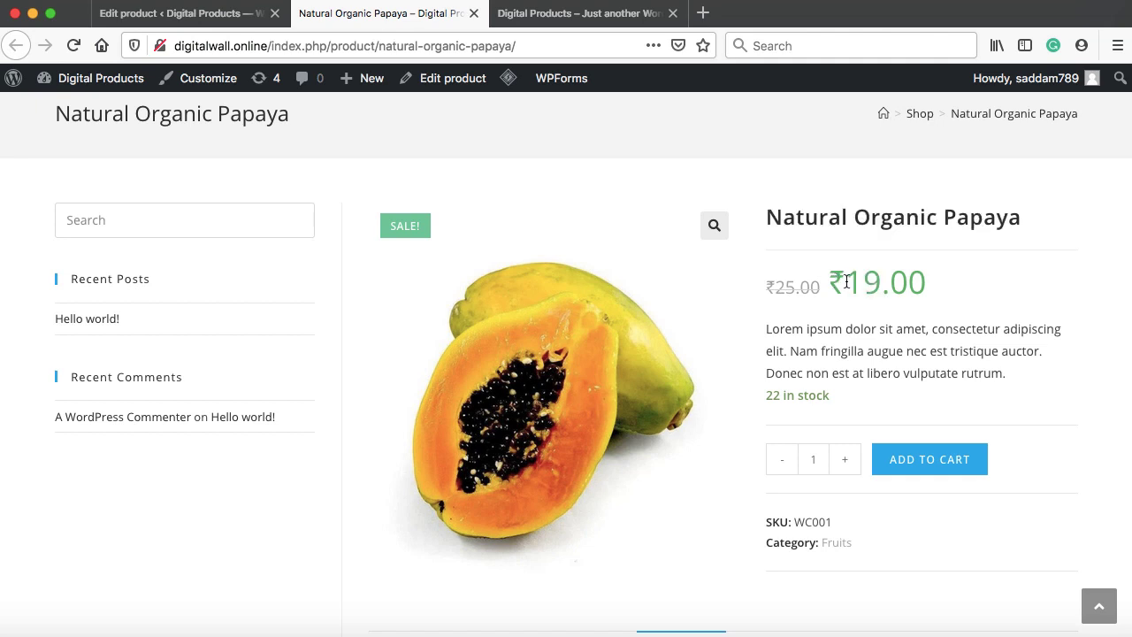
drag(846, 282, 835, 281)
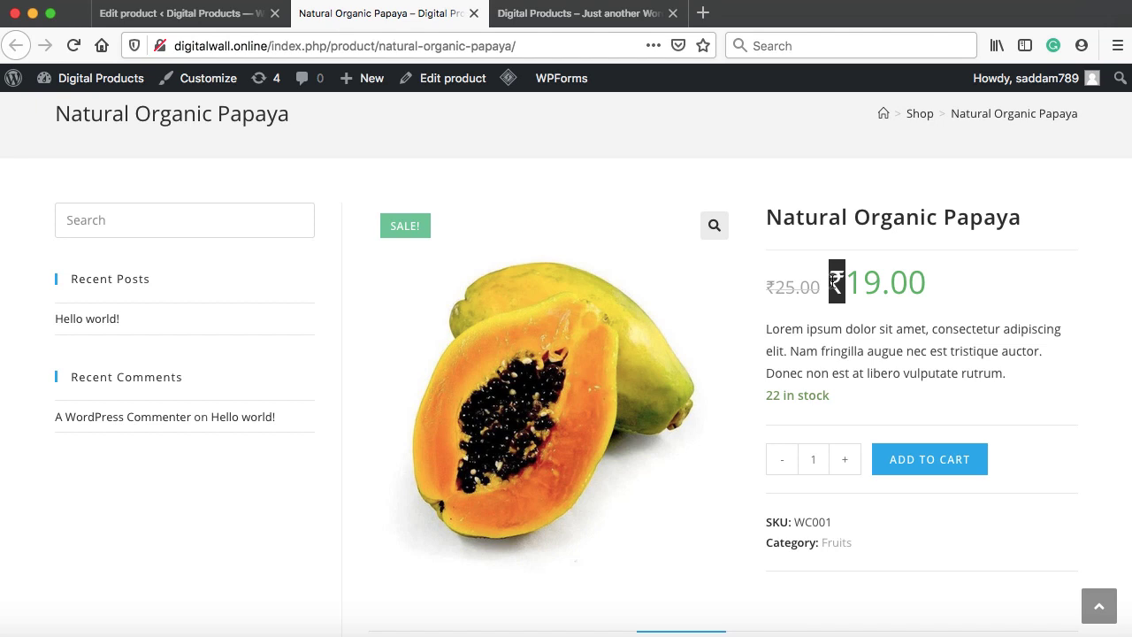
click(844, 281)
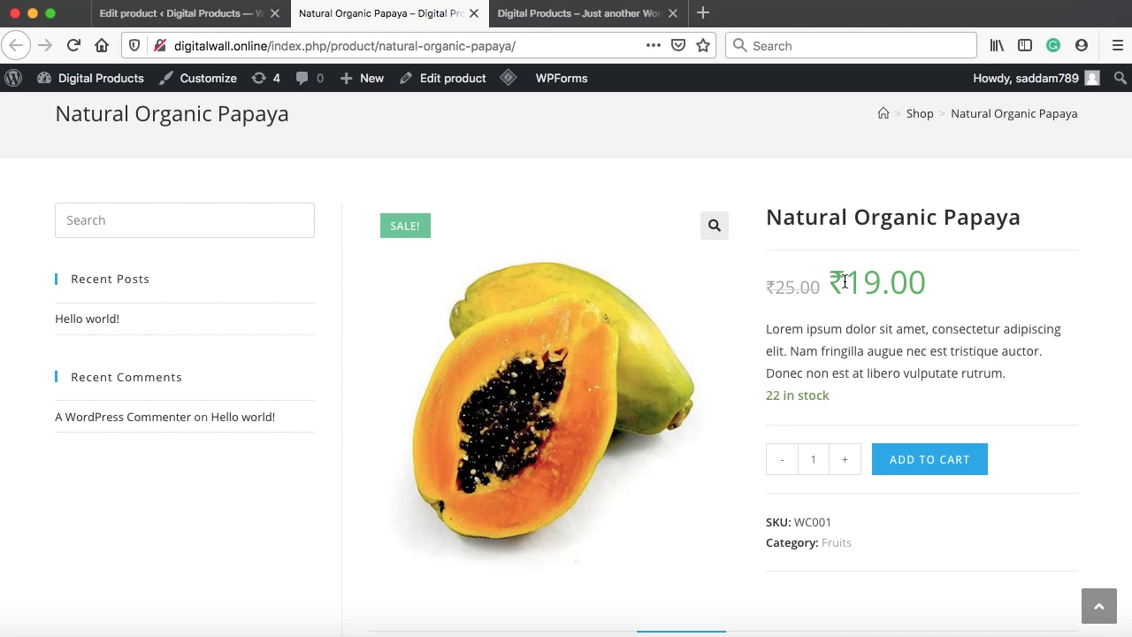
drag(767, 328, 929, 372)
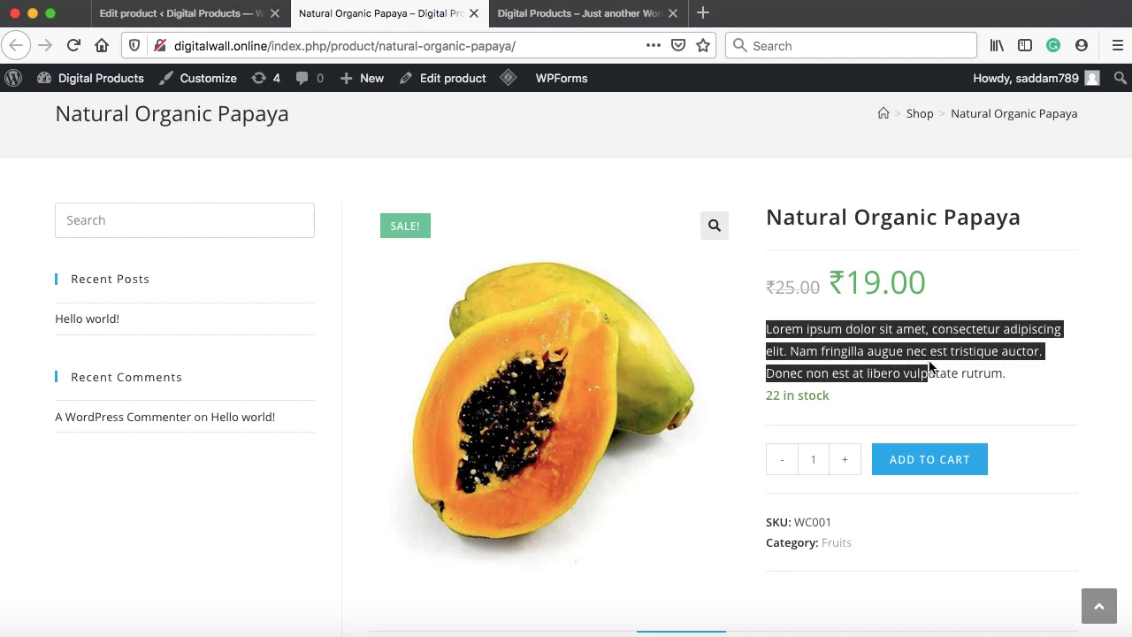
drag(765, 395, 815, 396)
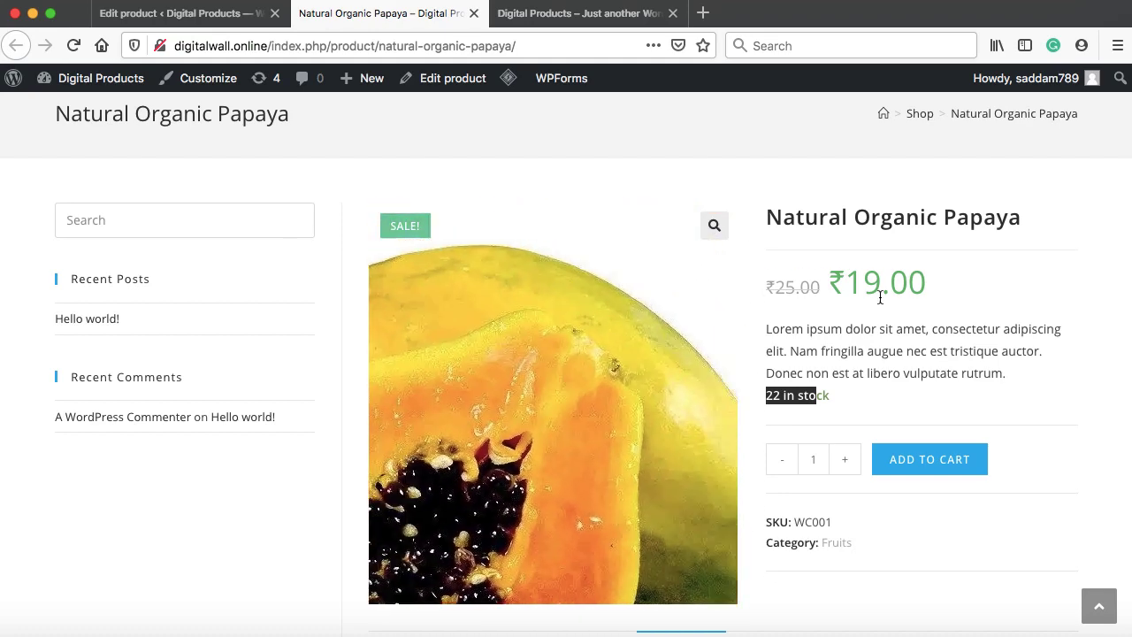
View the REVIEWS (0) section, then go back to the Edit product tab
scroll(1058, 337, down, 3)
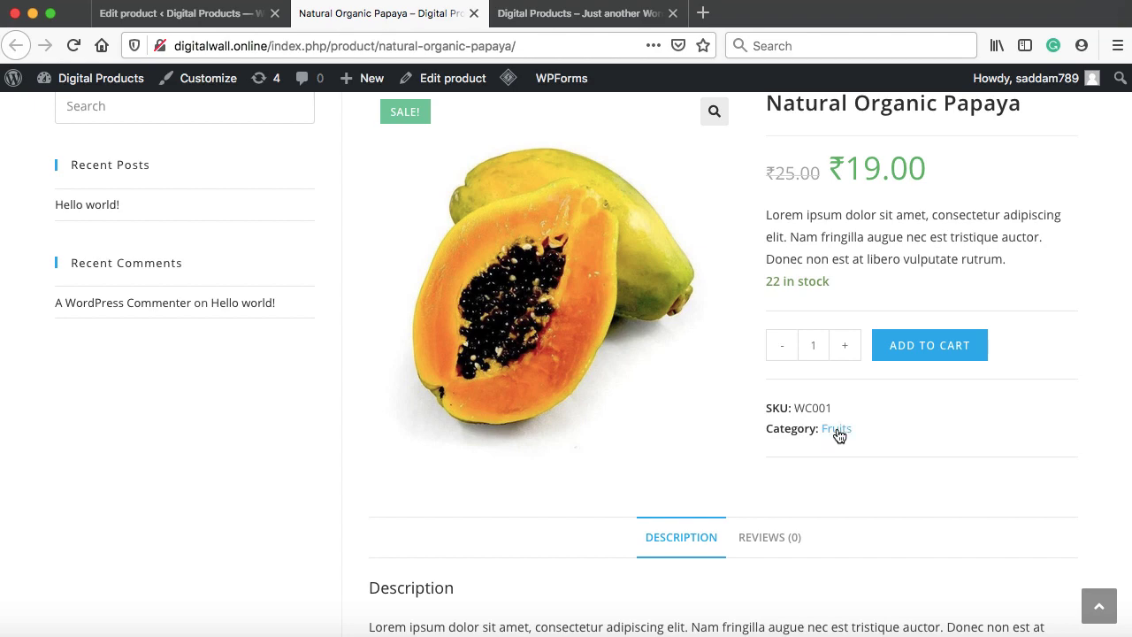
scroll(841, 437, down, 3)
scroll(842, 433, down, 2)
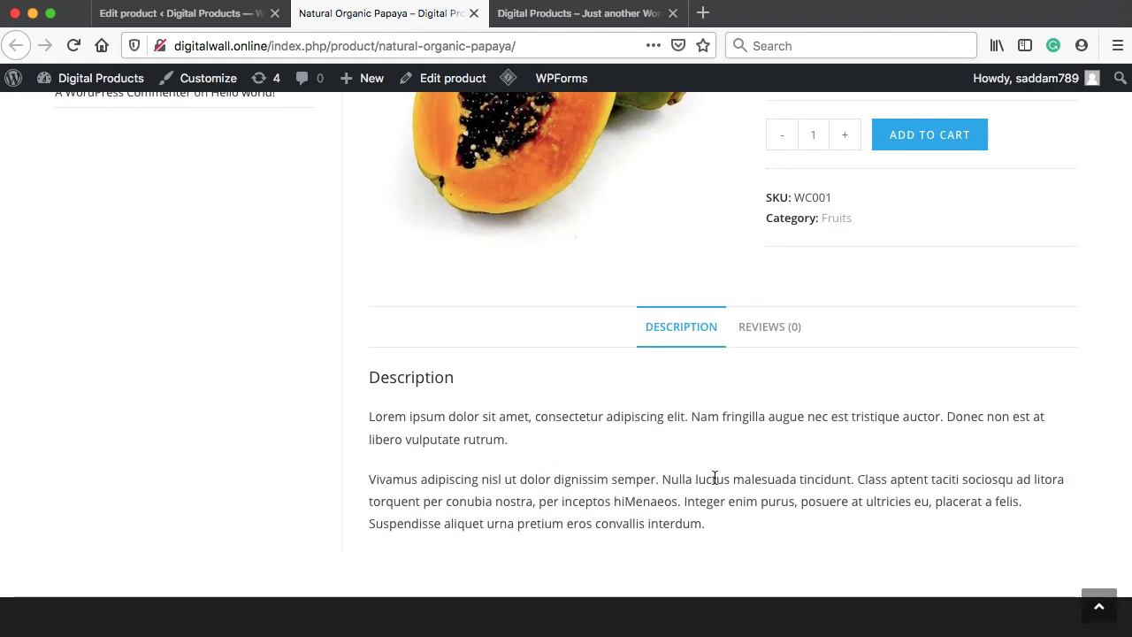
click(767, 329)
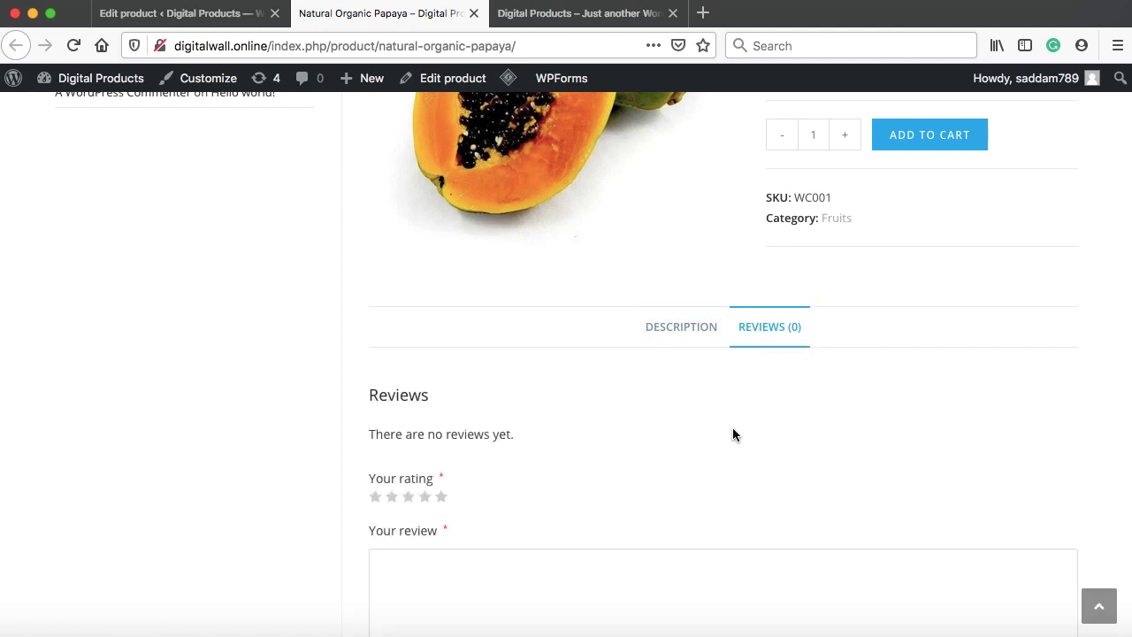
scroll(732, 434, down, 1)
scroll(732, 435, up, 1)
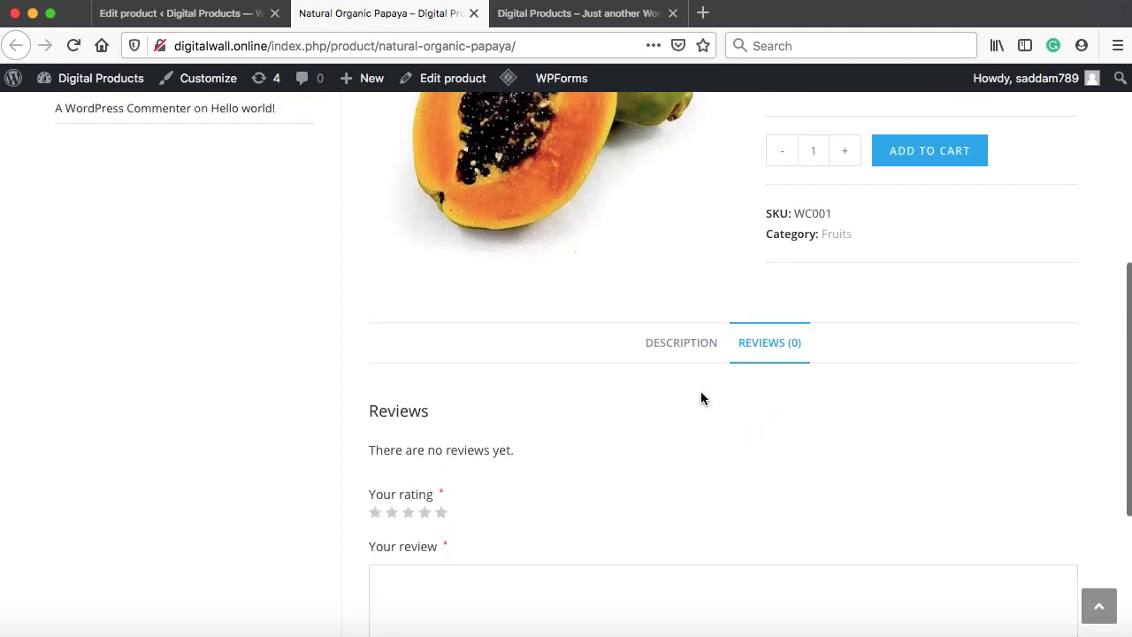
scroll(715, 492, up, 5)
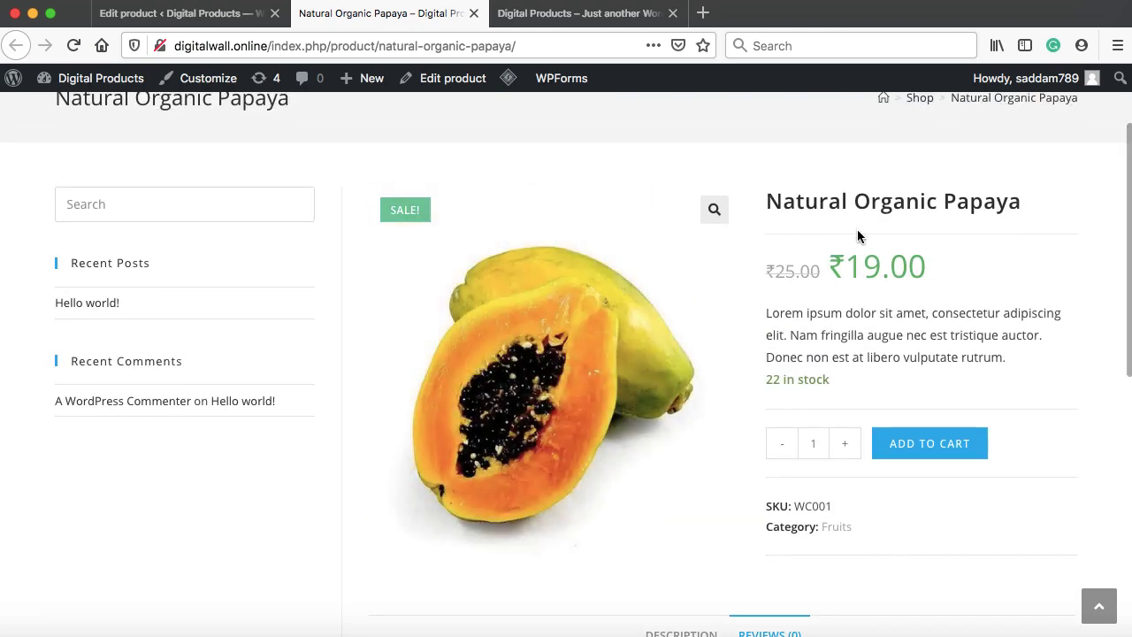
scroll(856, 232, up, 1)
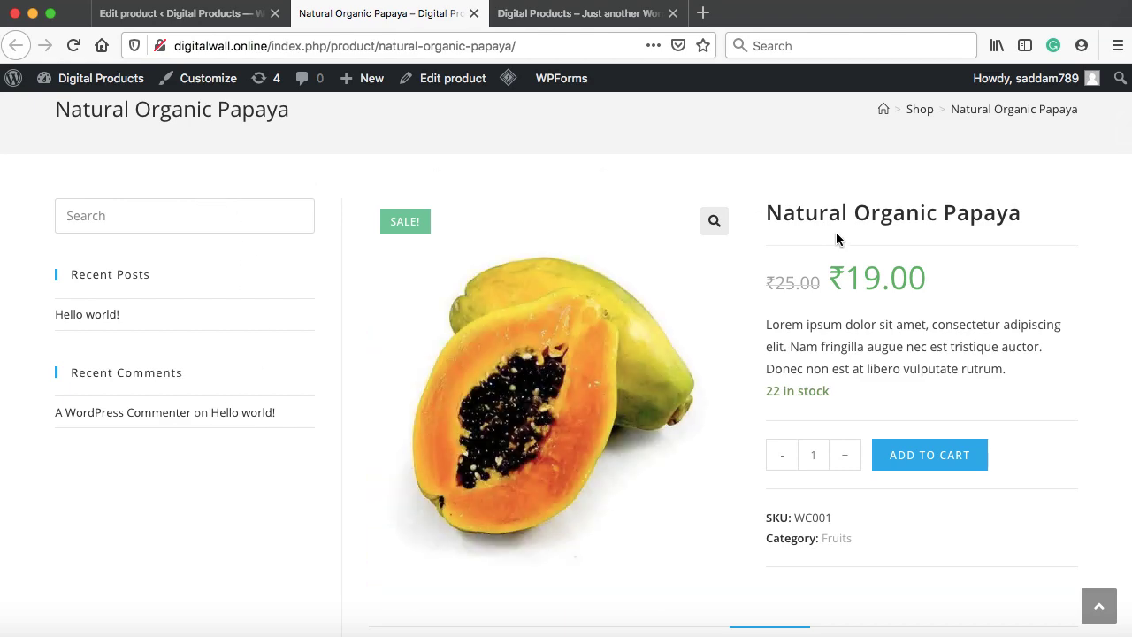
click(186, 16)
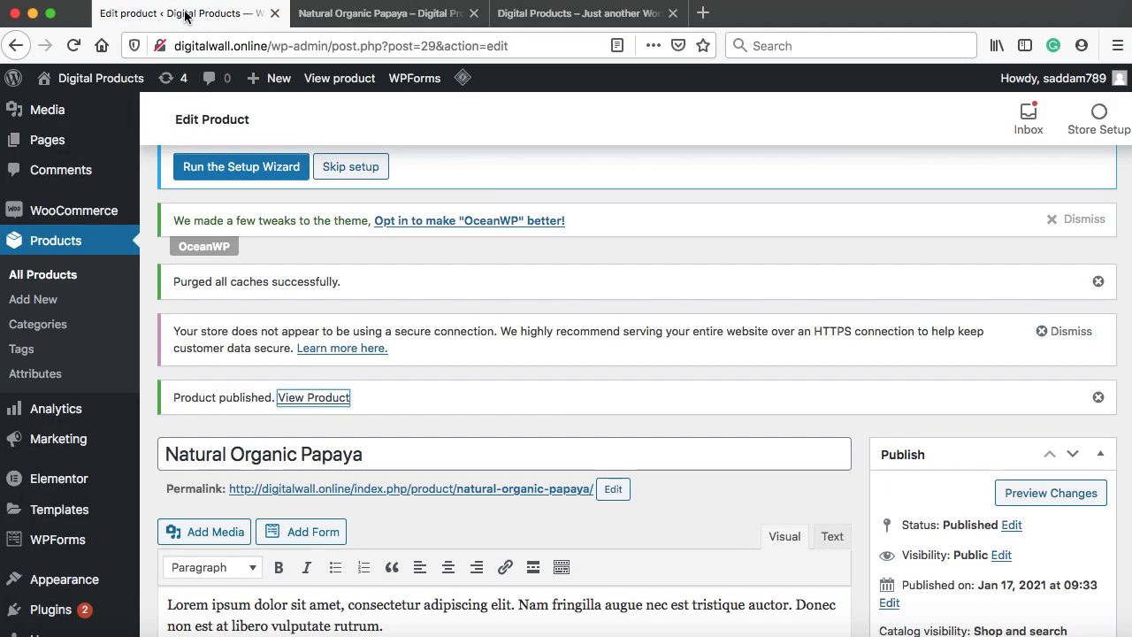
Go to Pages > All Pages, leaving the product editor, and look over the six pages
scroll(191, 265, up, 2)
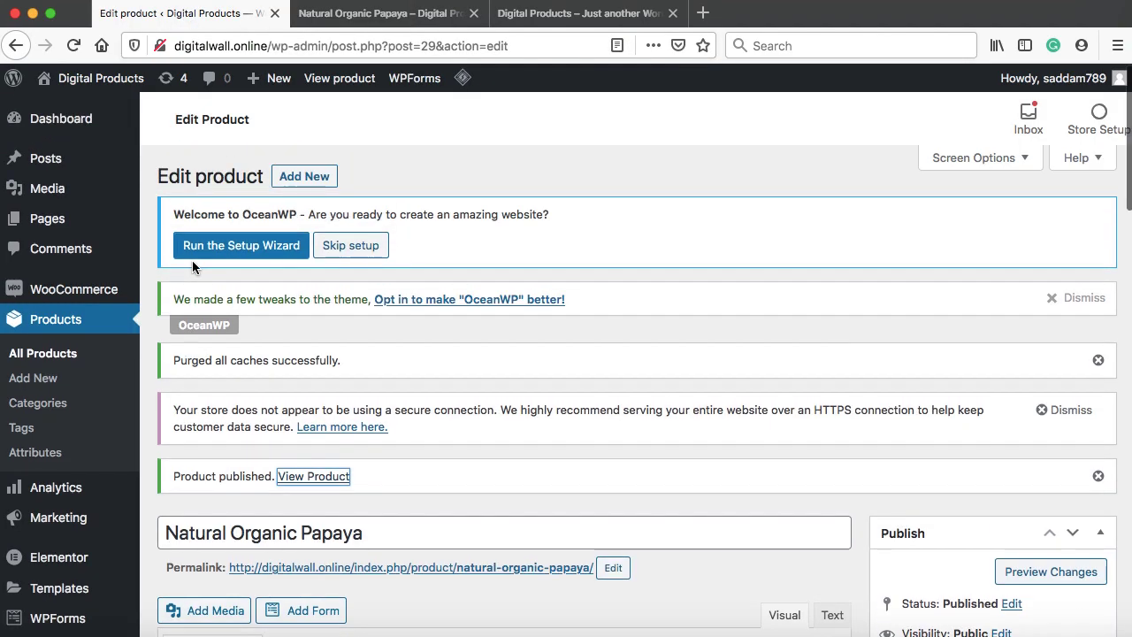
mouse_move(60, 223)
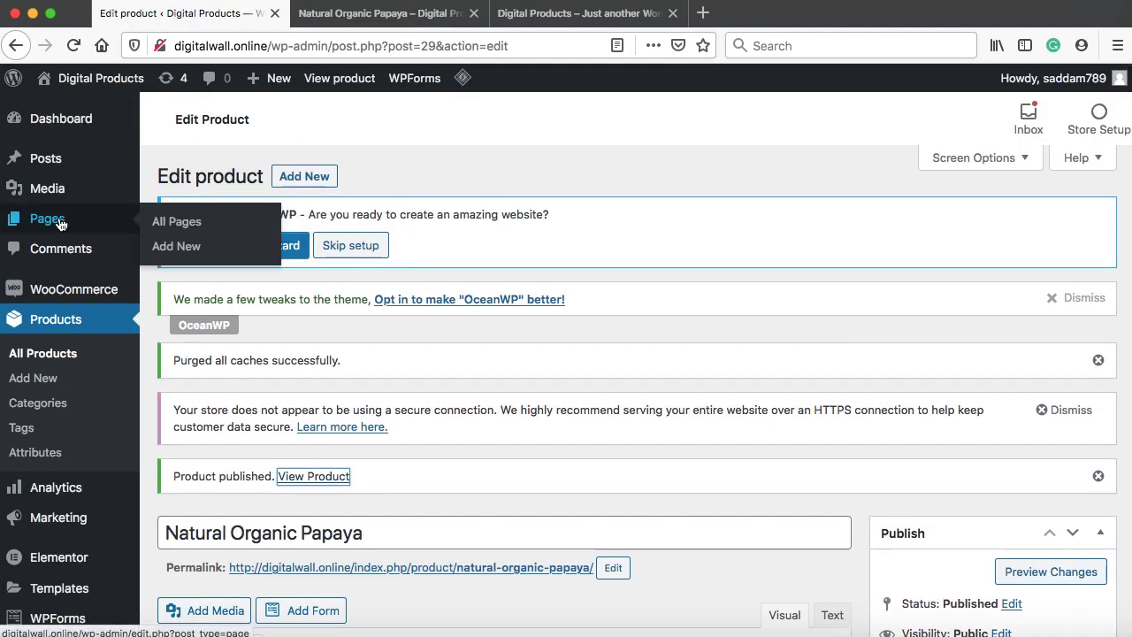
click(165, 223)
click(753, 319)
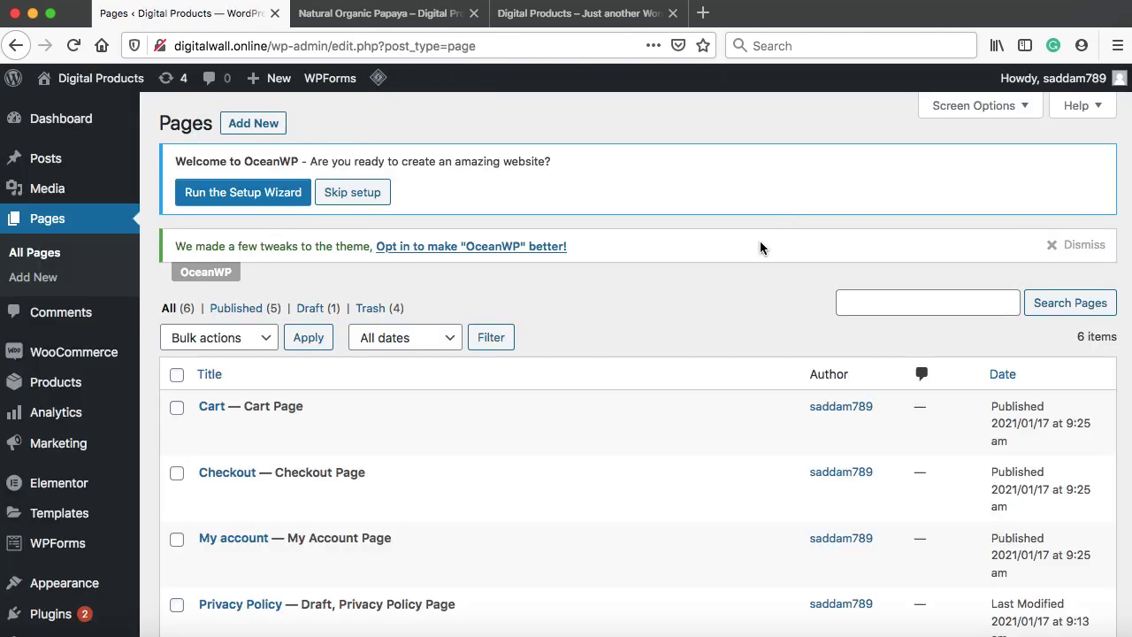
scroll(694, 292, down, 4)
scroll(692, 292, down, 1)
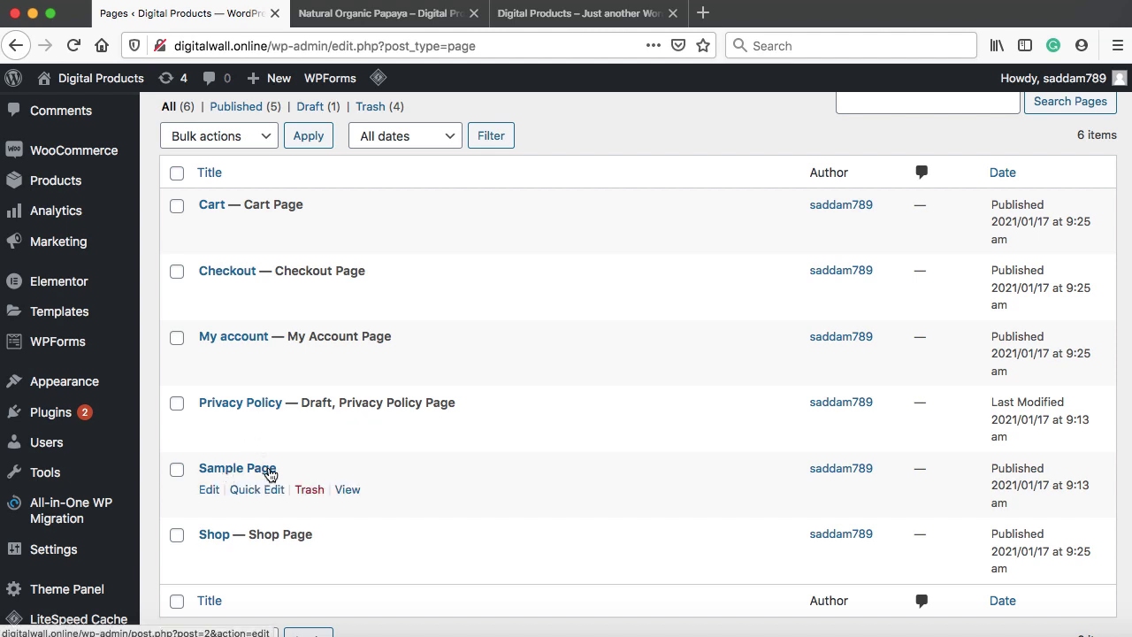
scroll(271, 475, up, 5)
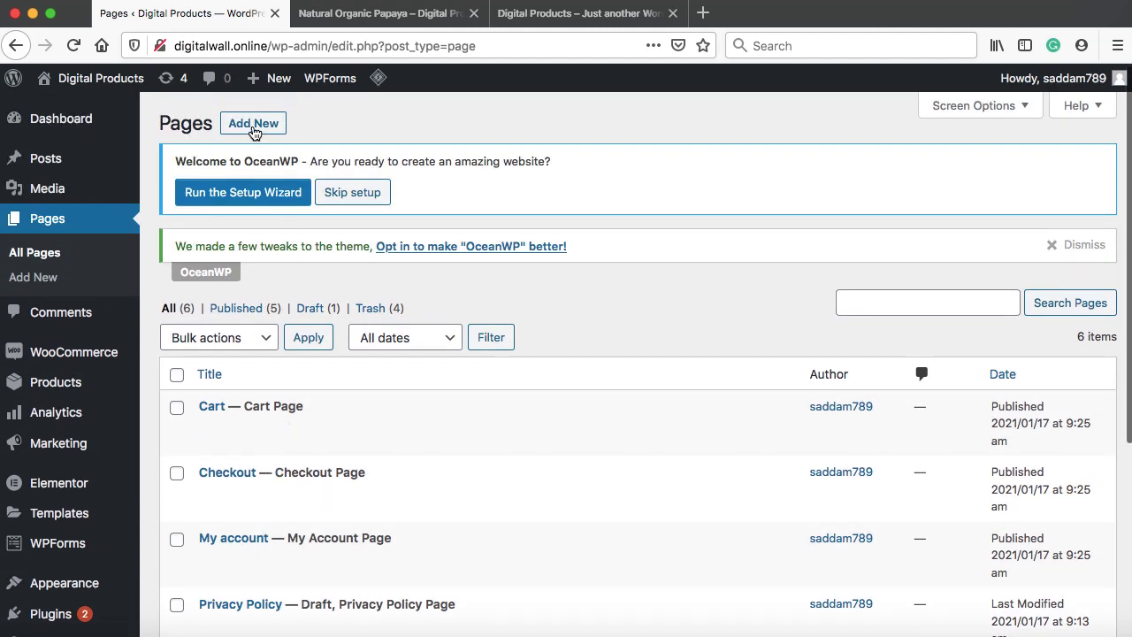
Create a new blank page titled 'Home' and publish it
click(253, 126)
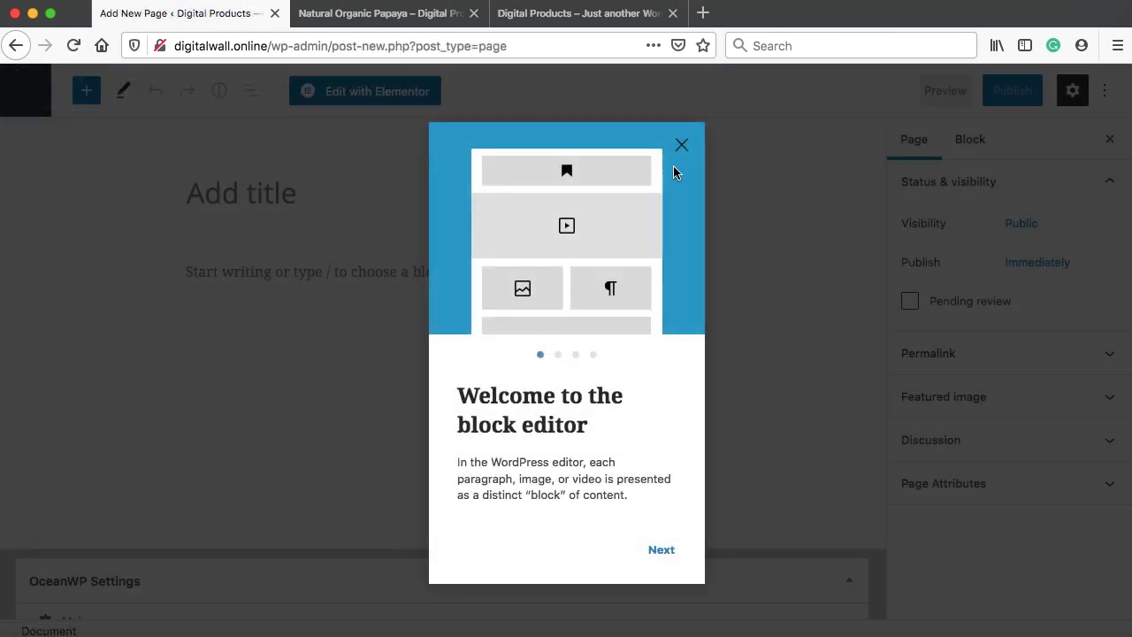
click(681, 145)
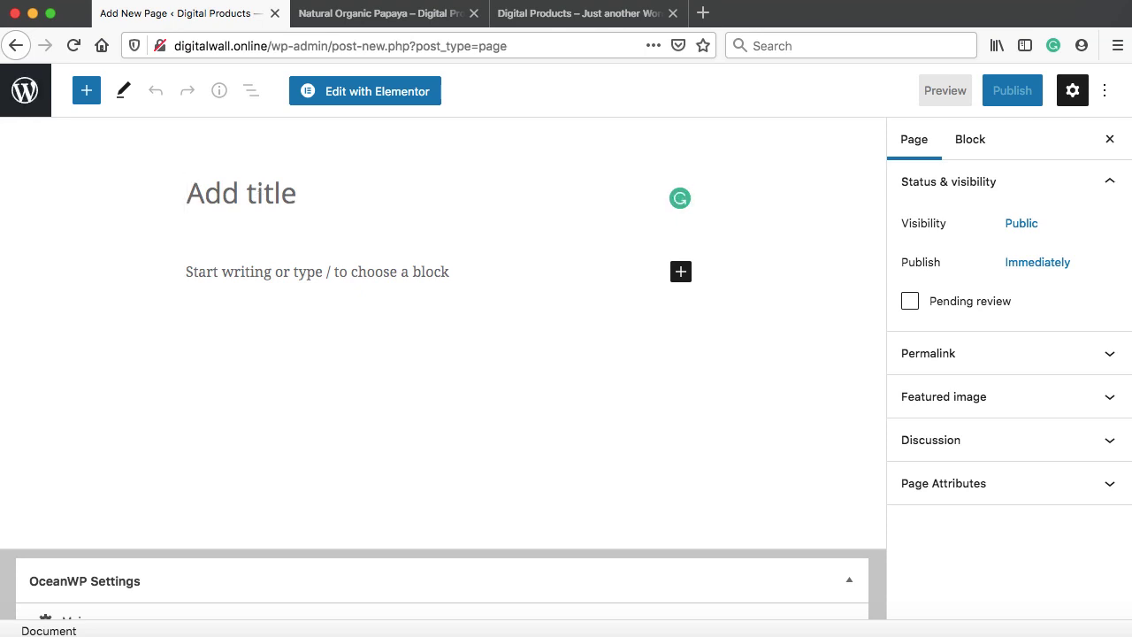
text(Home)
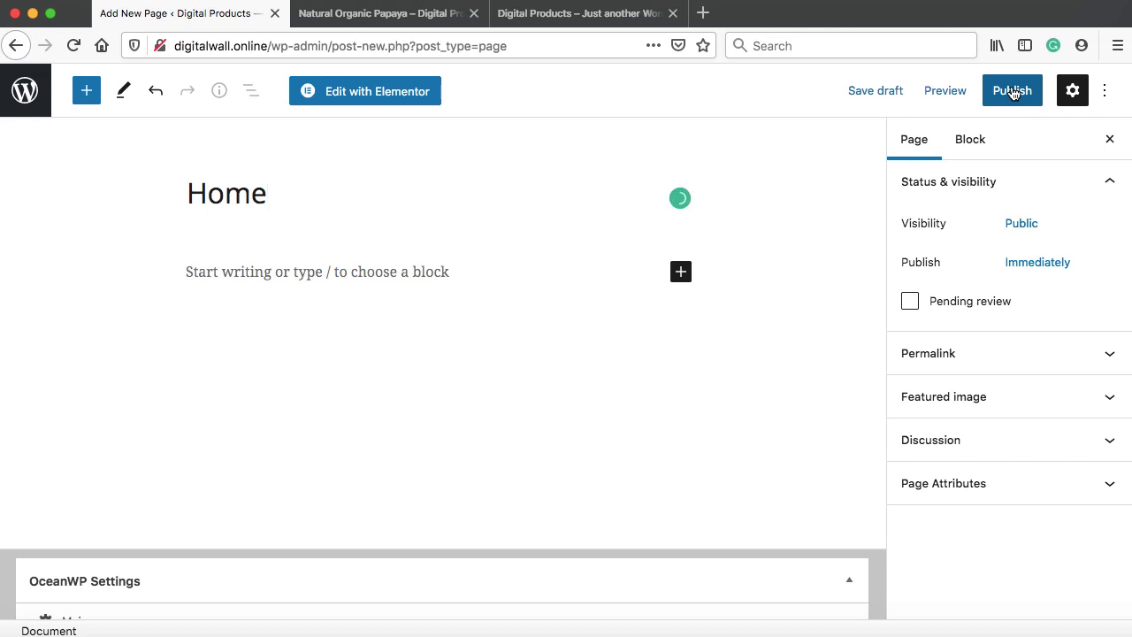
click(1012, 99)
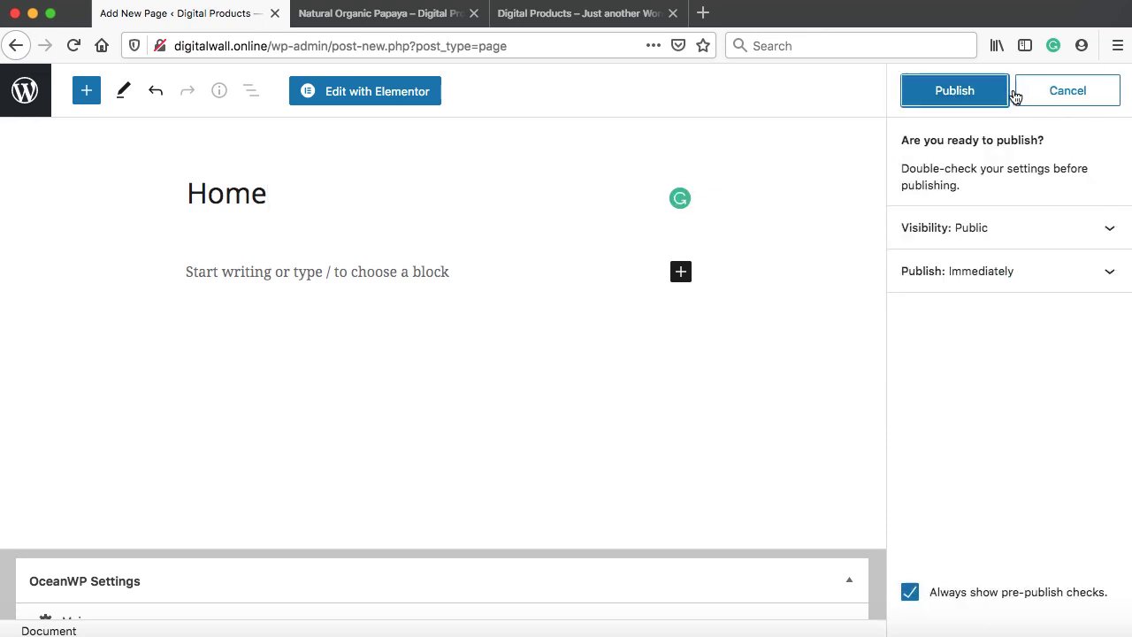
click(956, 92)
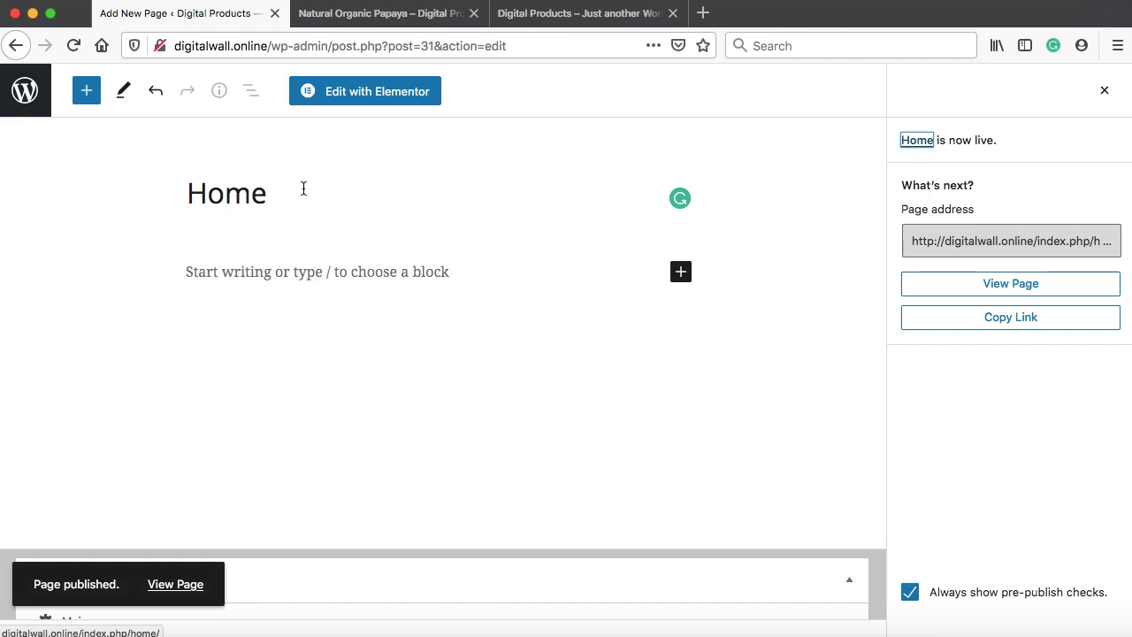
Open the published Home page's View Page link in a new tab
click(175, 585)
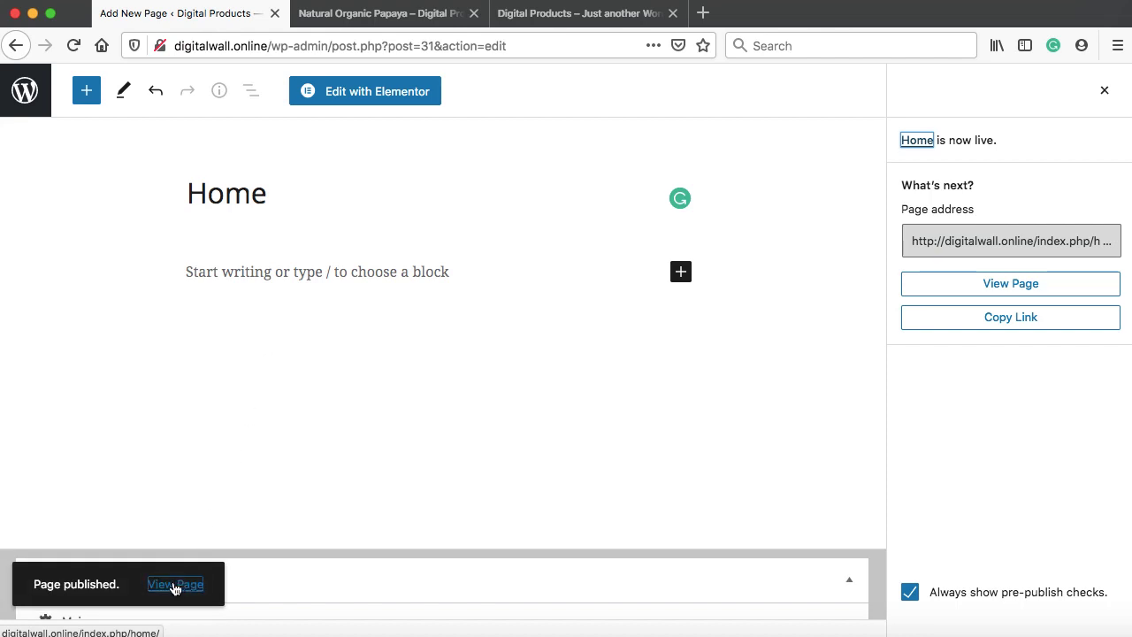
right_click(175, 585)
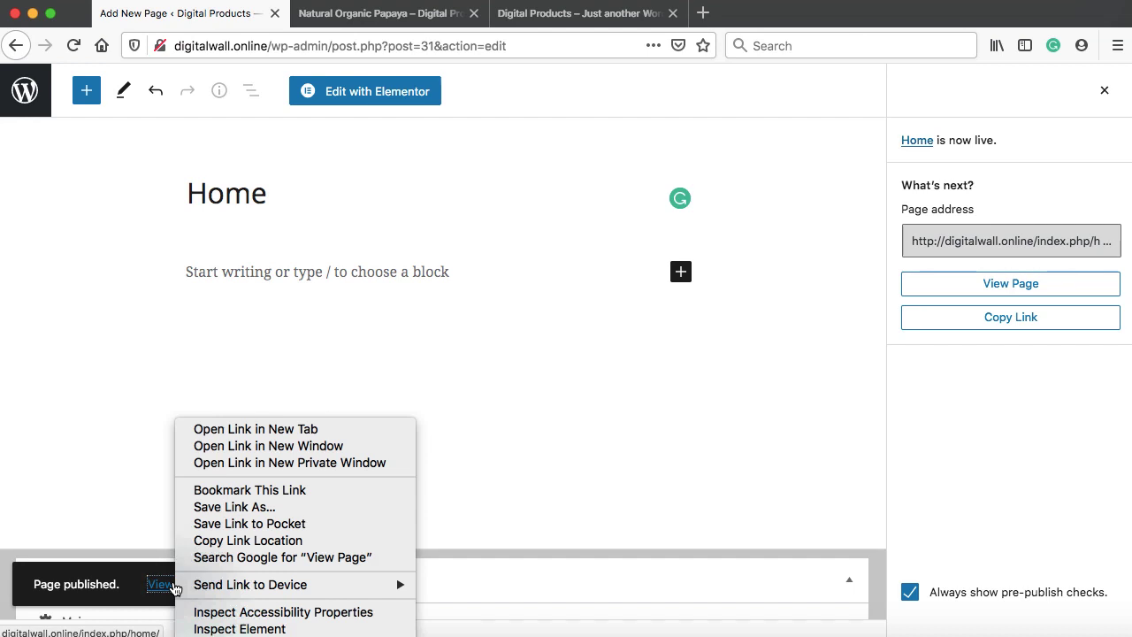
click(235, 429)
View the empty live Home page at digitalwall.online/index.php/home/, trying its search box
click(361, 16)
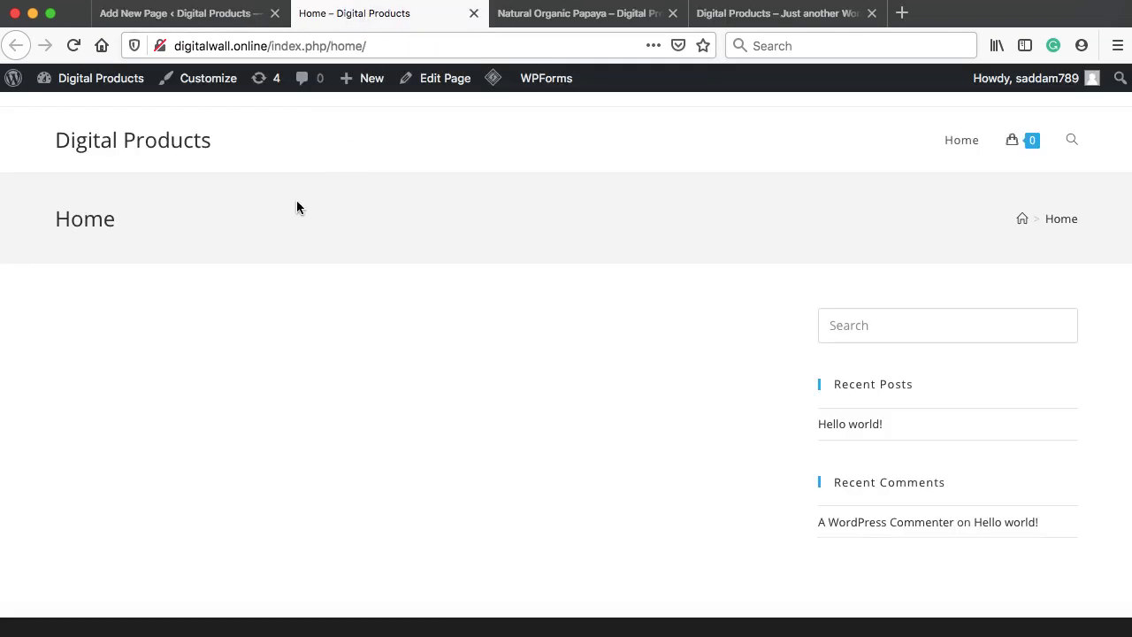
scroll(397, 292, down, 2)
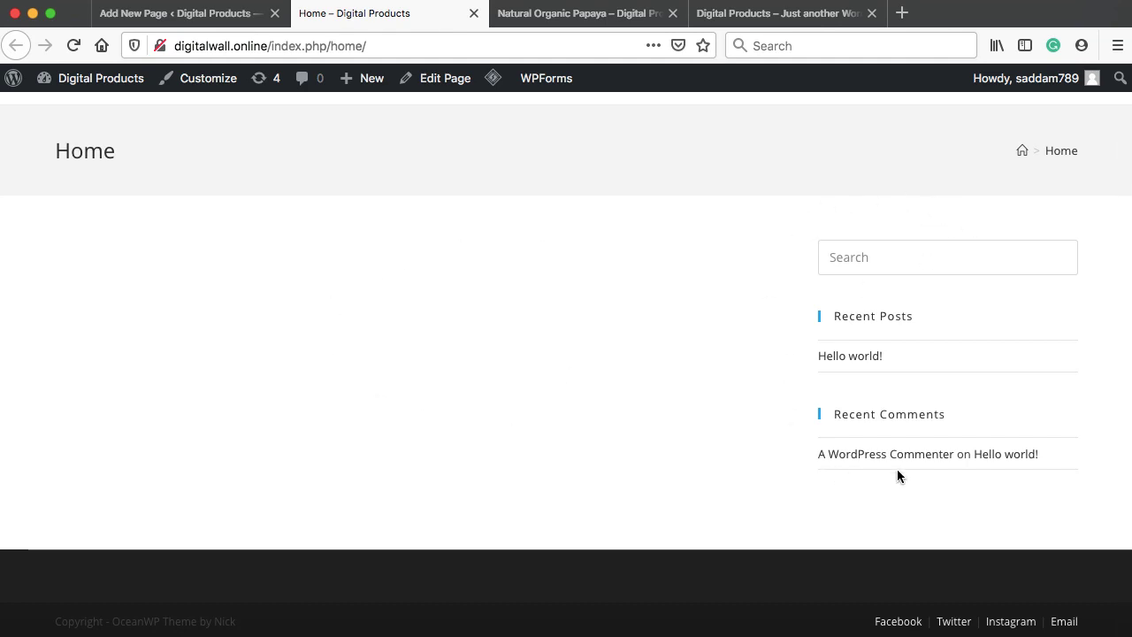
scroll(1045, 308, up, 2)
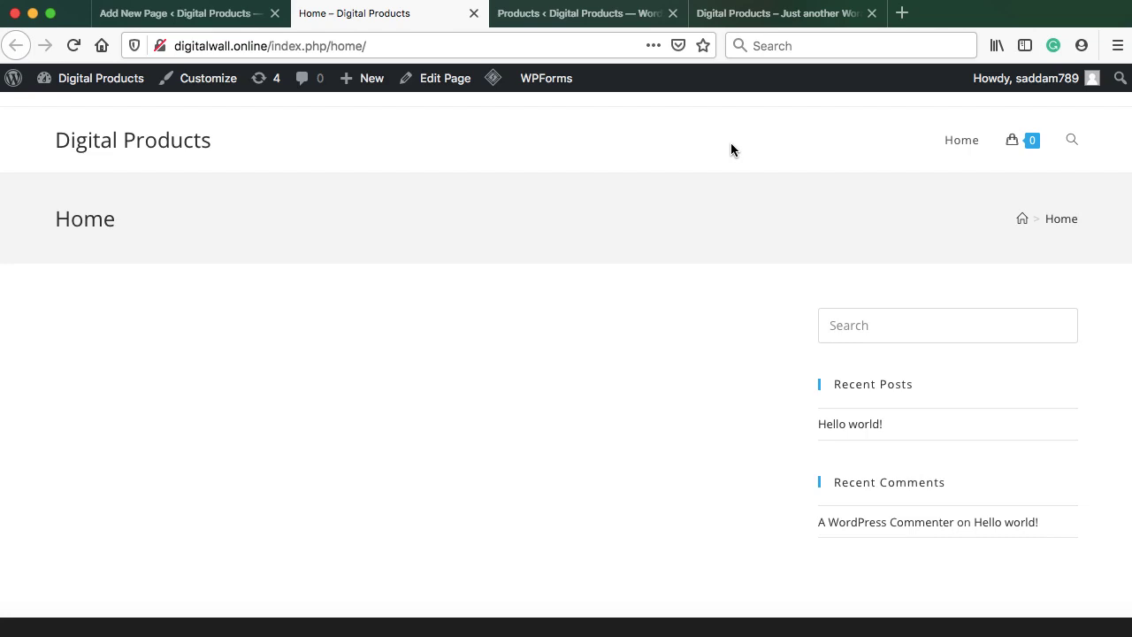
mouse_move(1016, 156)
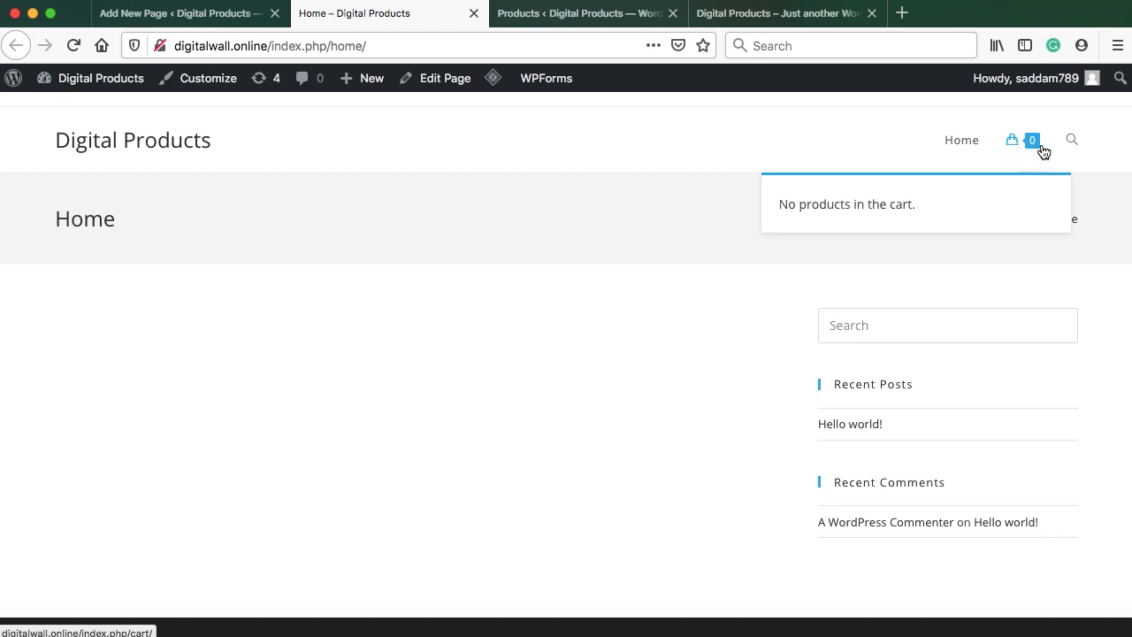
click(1079, 142)
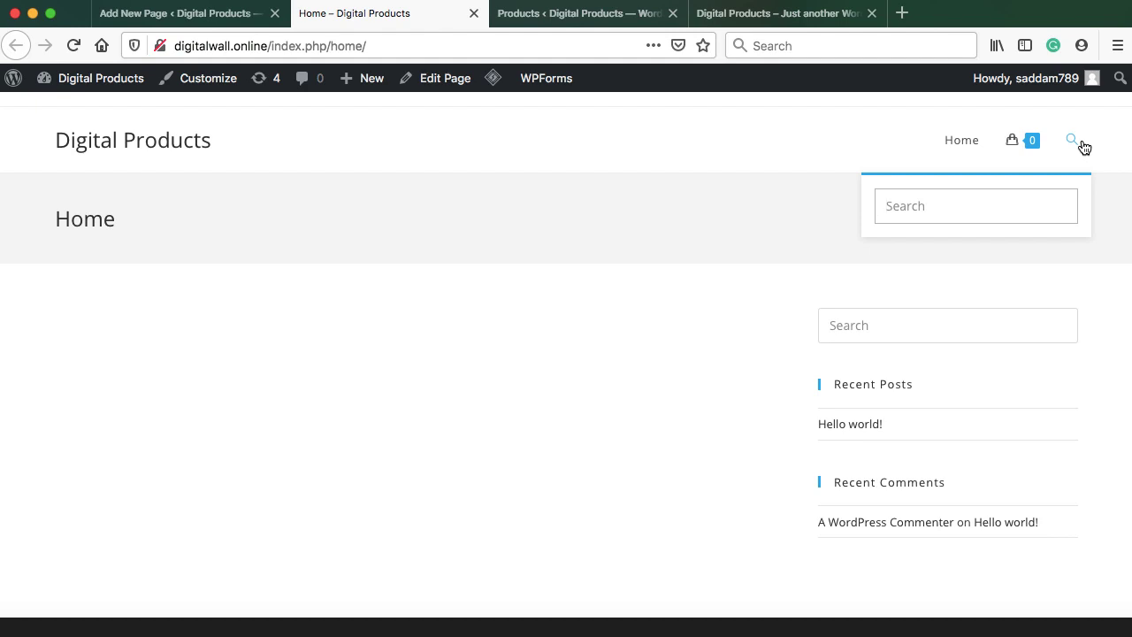
click(827, 135)
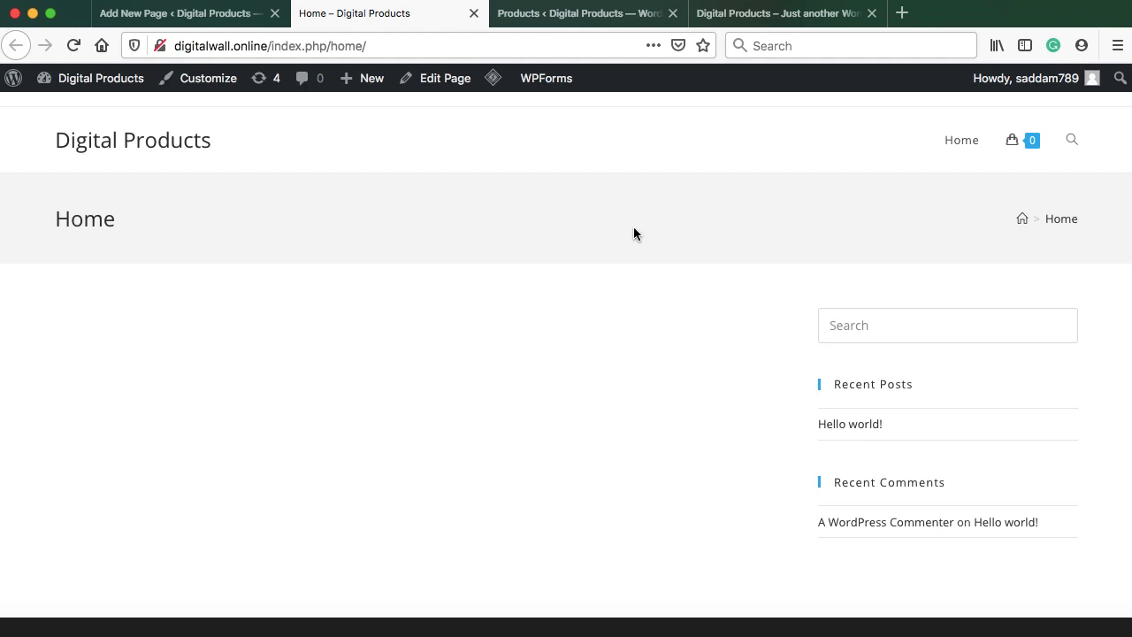
scroll(630, 236, down, 2)
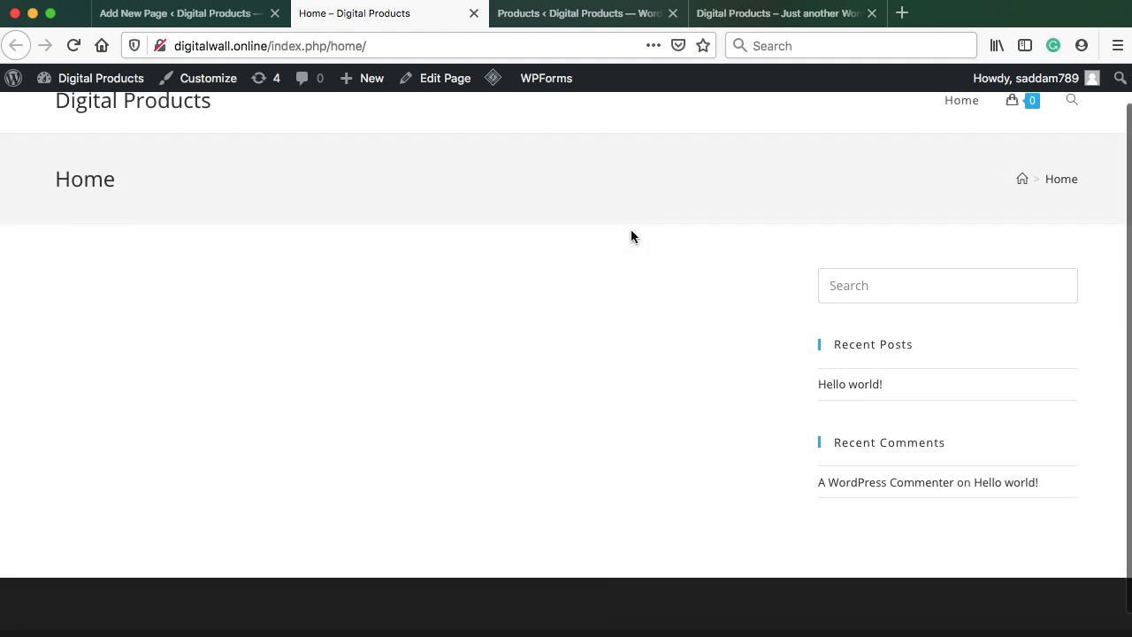
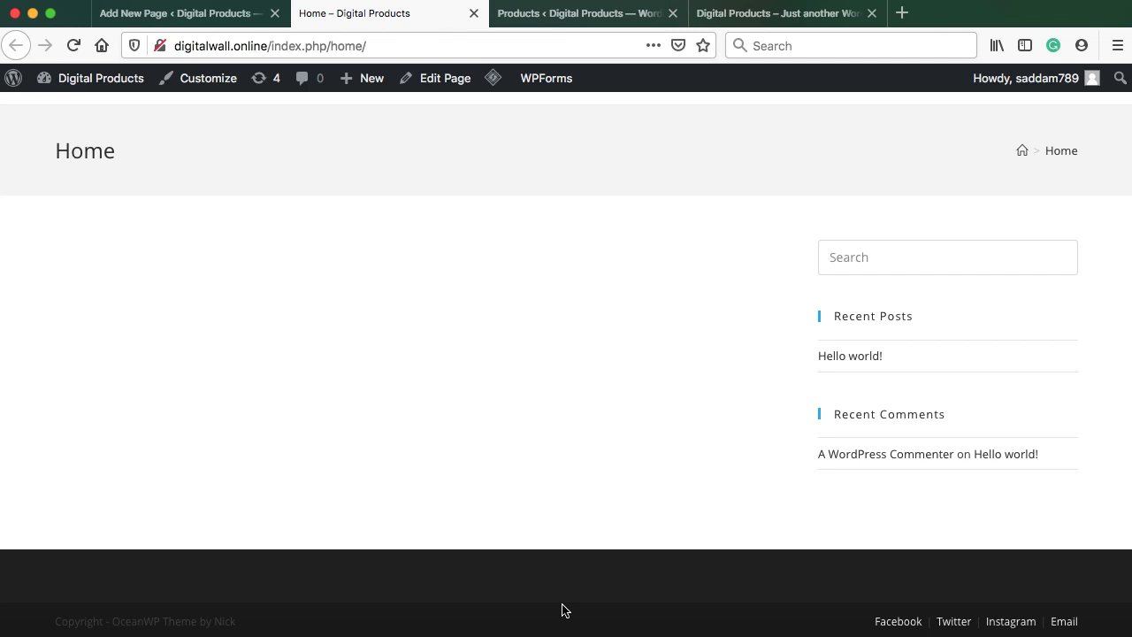
Set the Home page's OceanWP Content Layout to 100% Full Width and update the page
scroll(660, 437, up, 2)
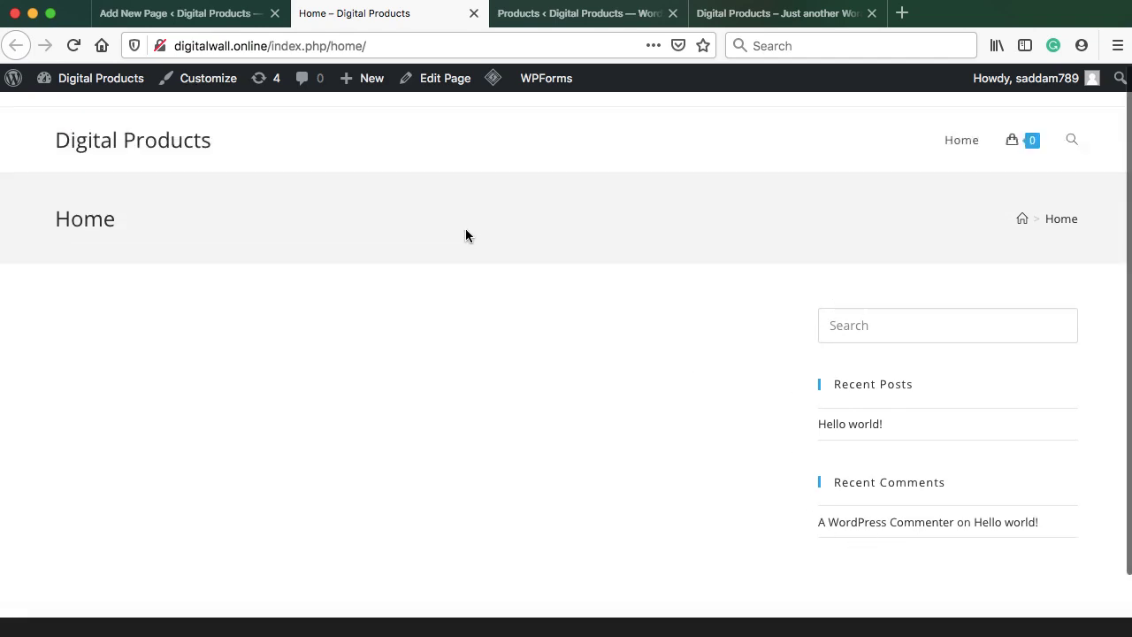
click(193, 11)
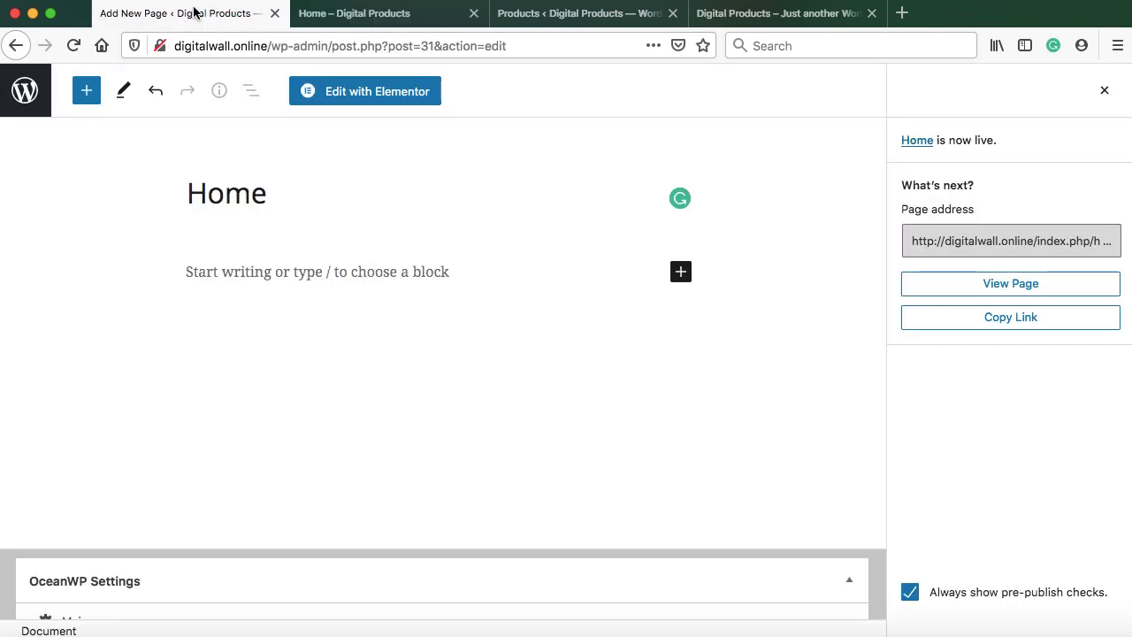
scroll(396, 325, down, 5)
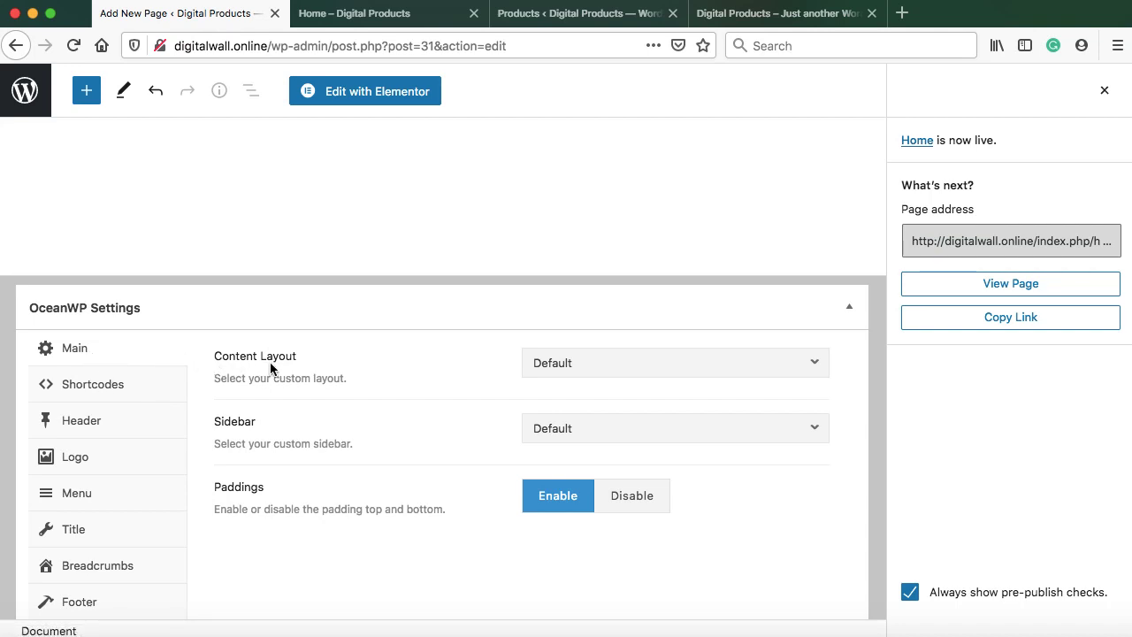
click(627, 366)
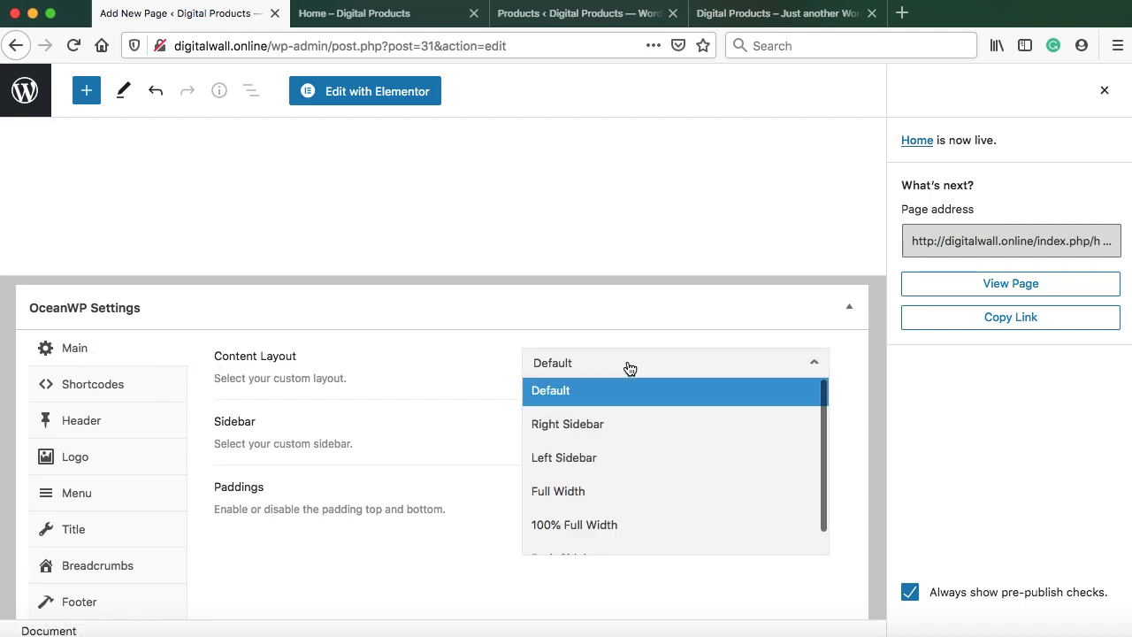
click(610, 522)
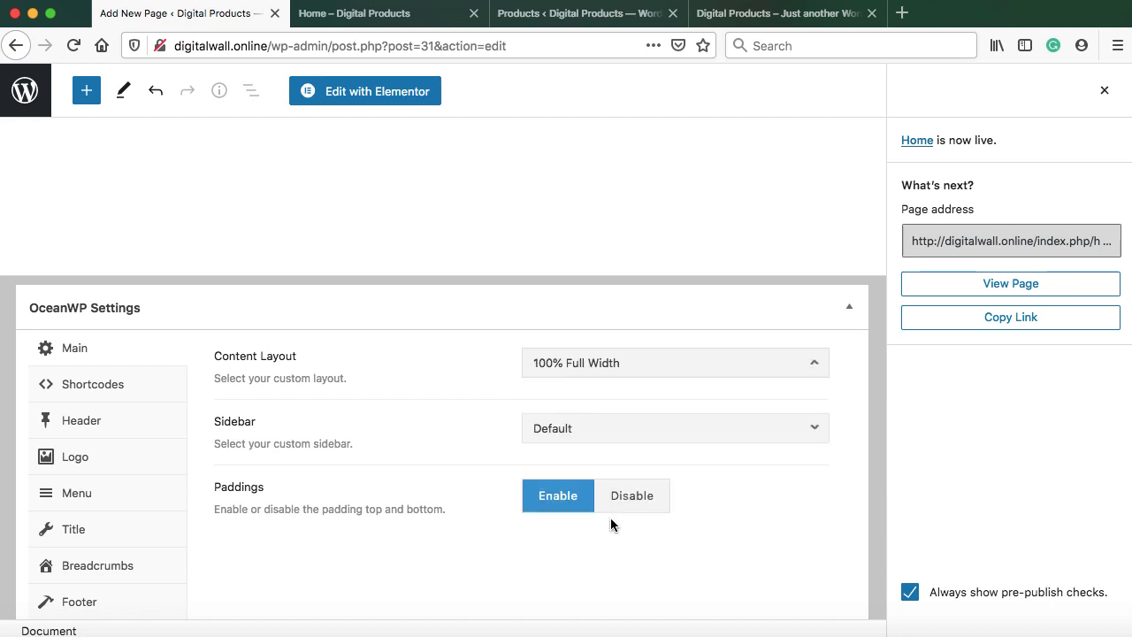
scroll(610, 517, up, 5)
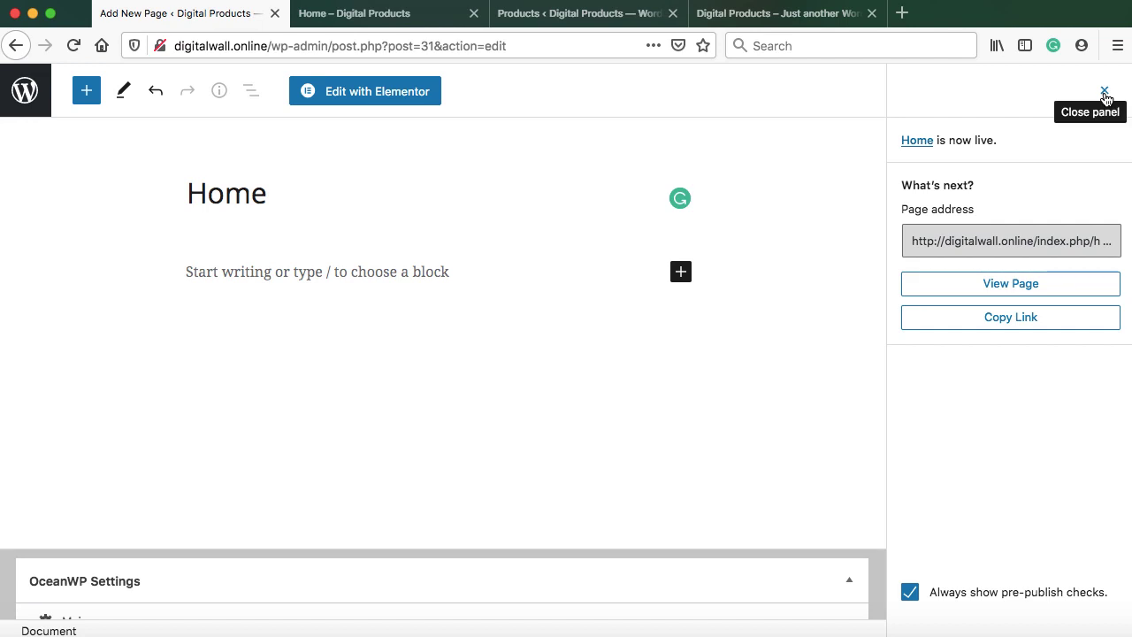
click(1103, 92)
click(1017, 93)
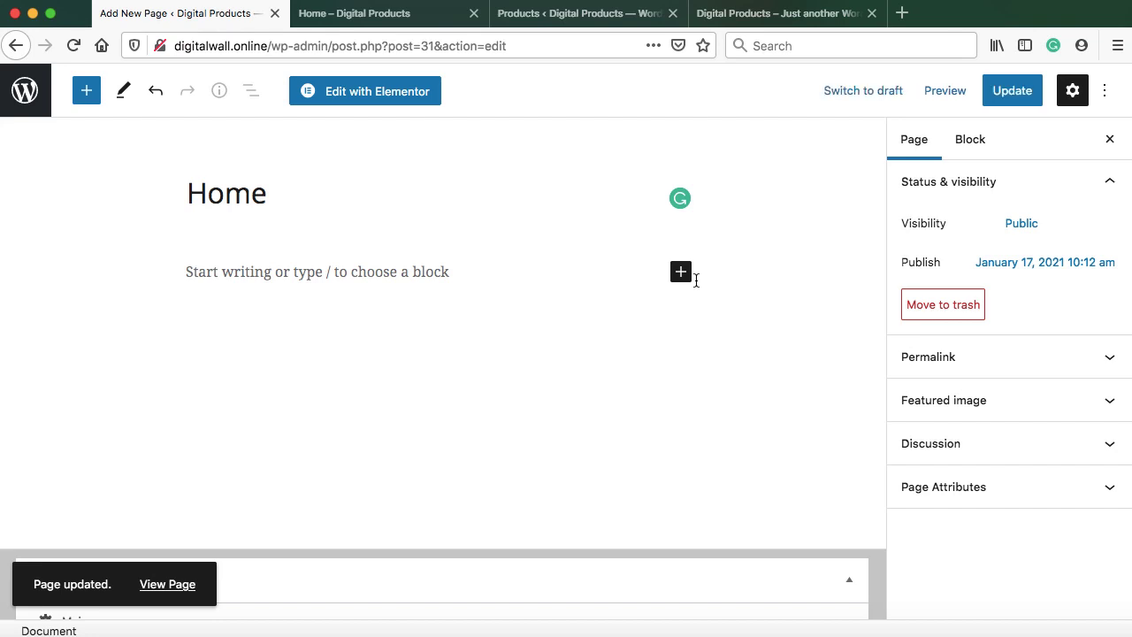
Reload the live Home page to confirm the sidebar is gone
click(370, 14)
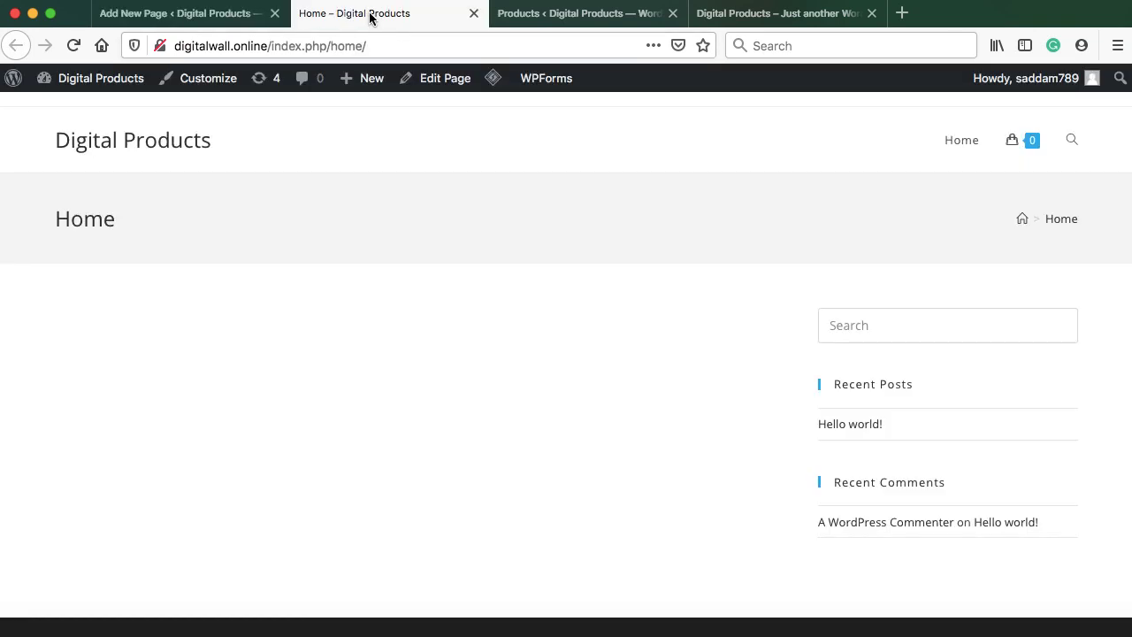
click(73, 45)
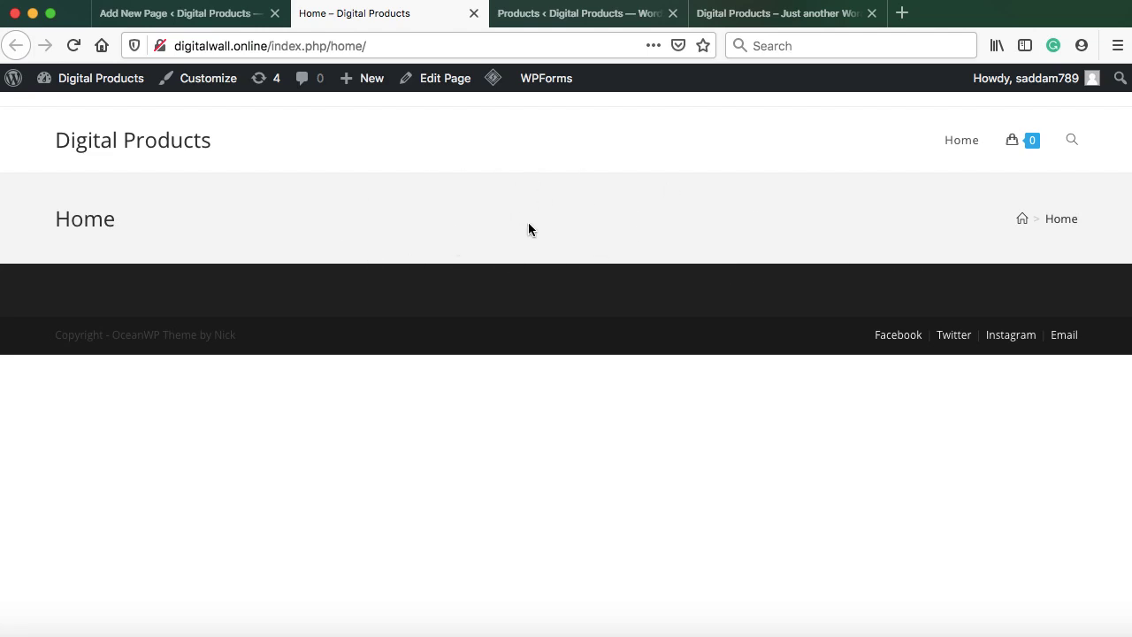
click(232, 23)
Disable Display Page Title and Display Breadcrumbs for Home, update, and reload the live page
scroll(324, 367, down, 3)
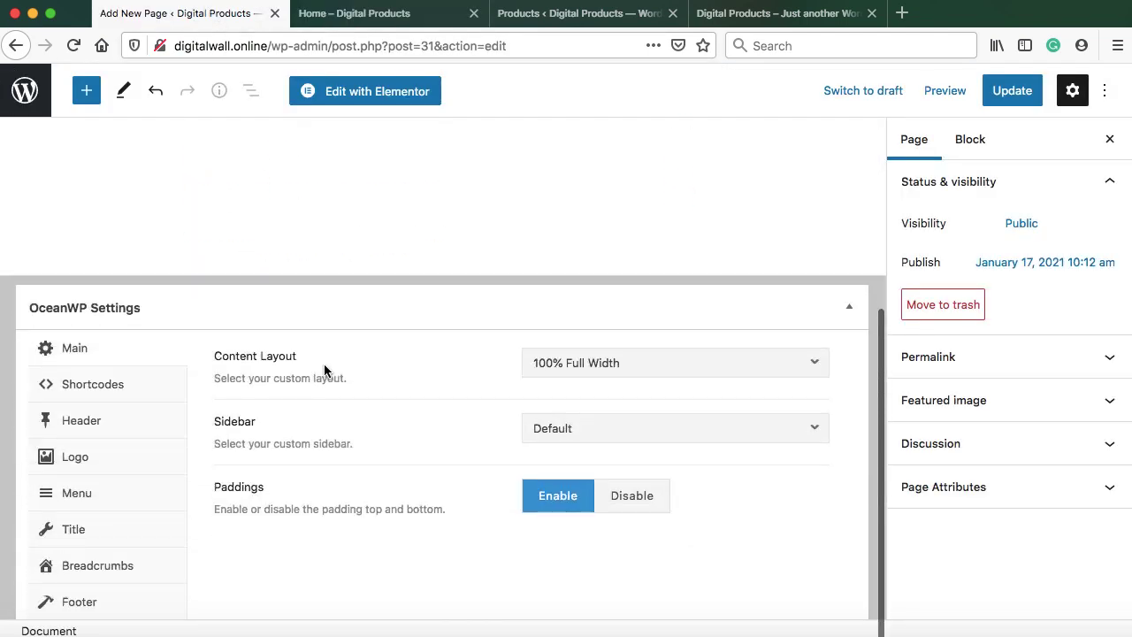
click(93, 530)
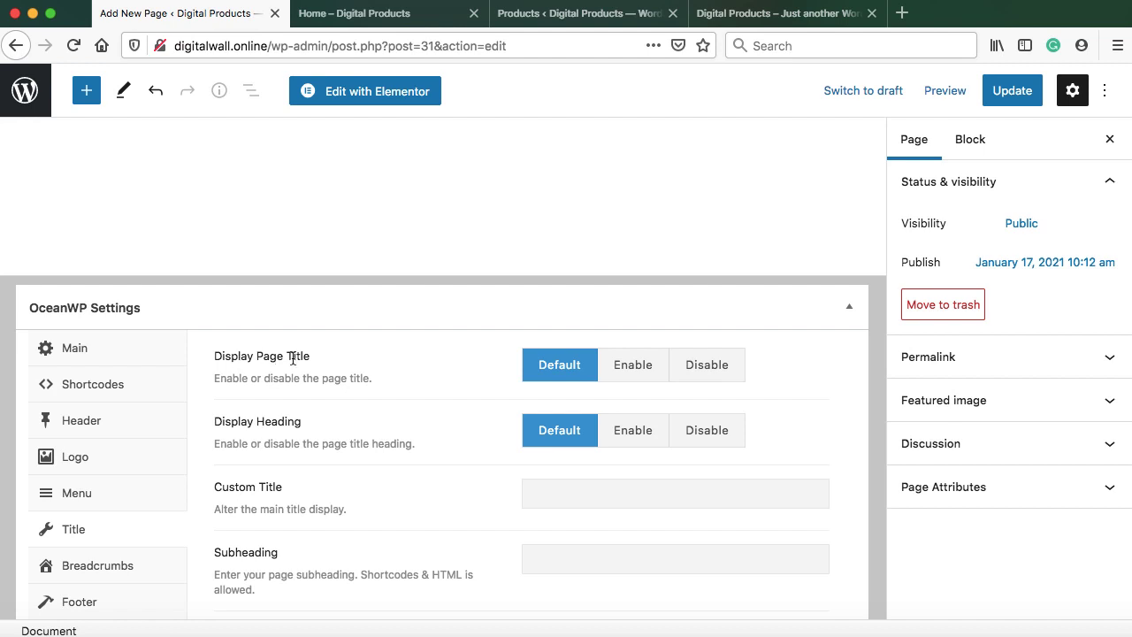
click(712, 374)
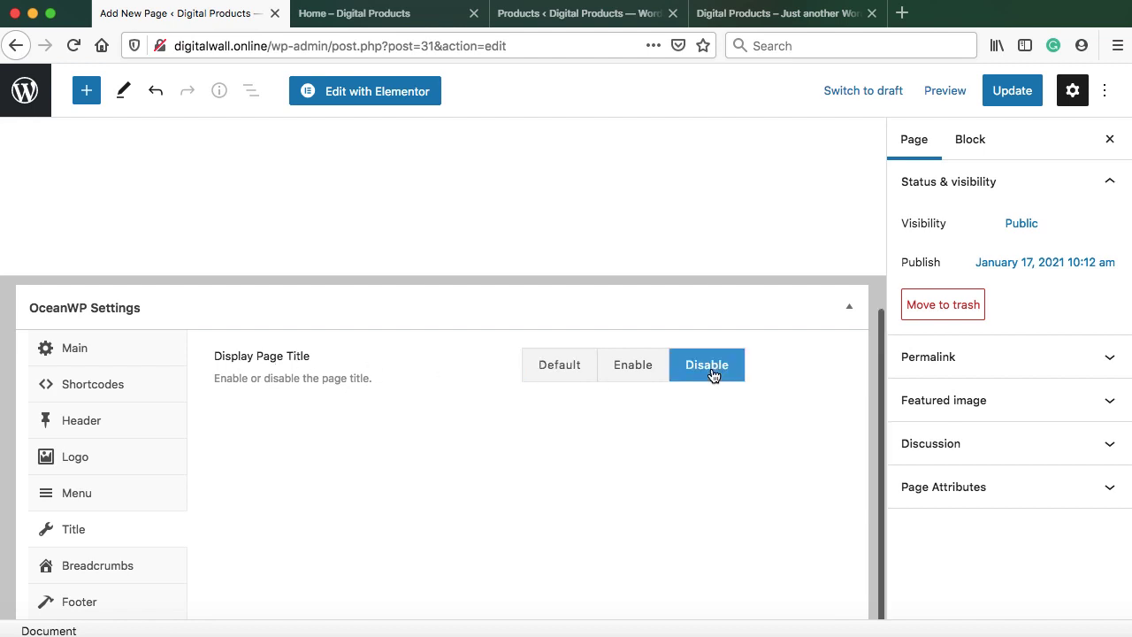
click(100, 571)
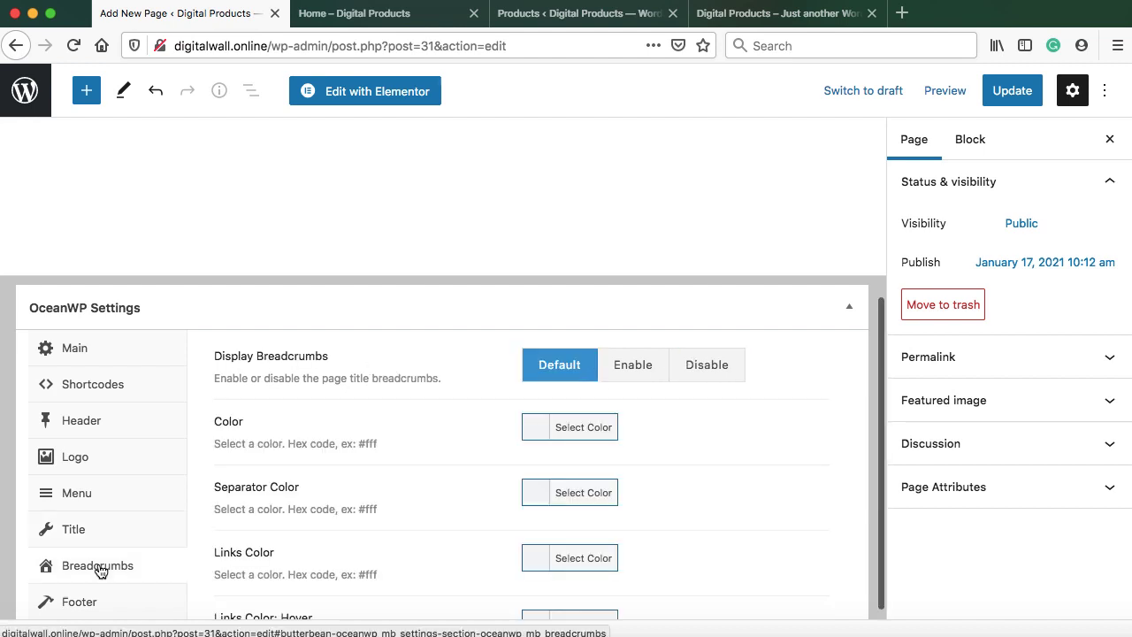
click(705, 370)
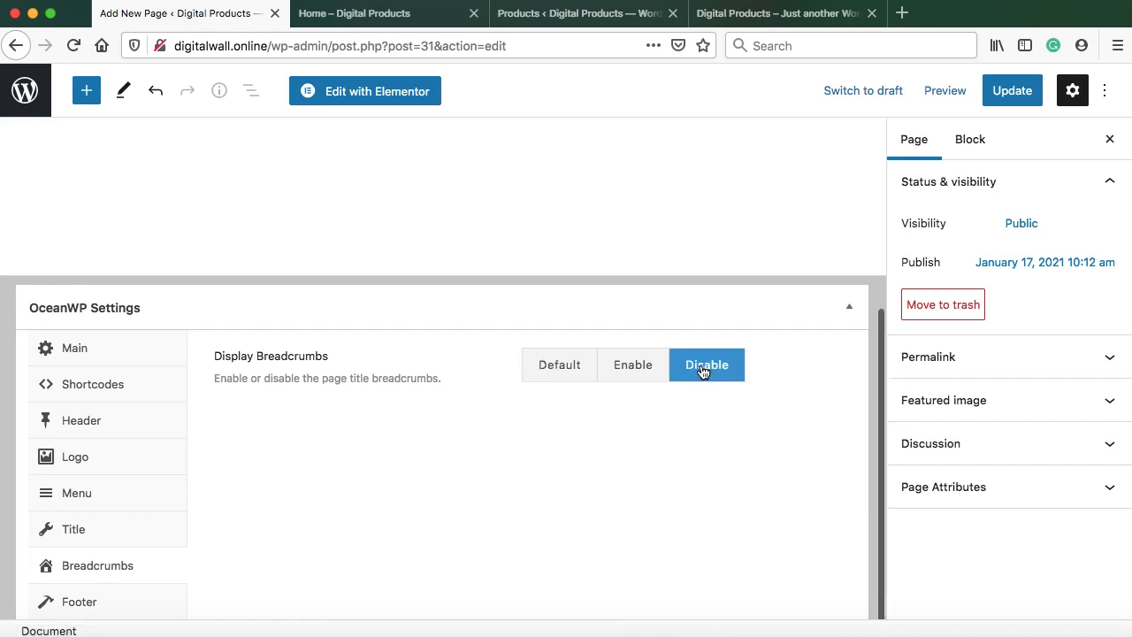
click(1017, 97)
click(434, 20)
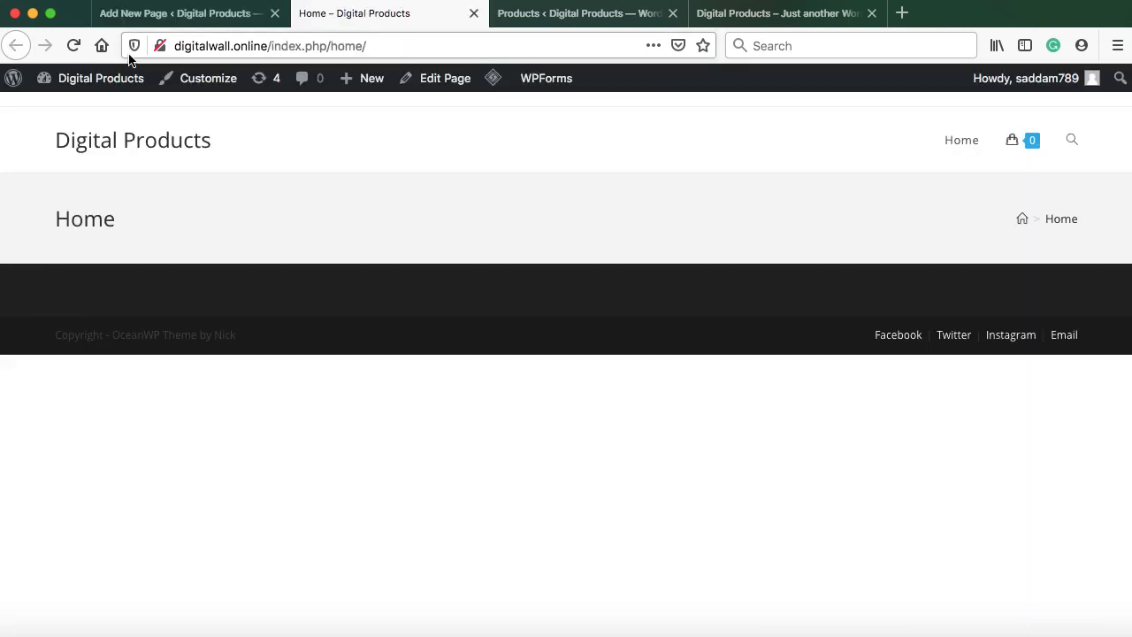
click(73, 45)
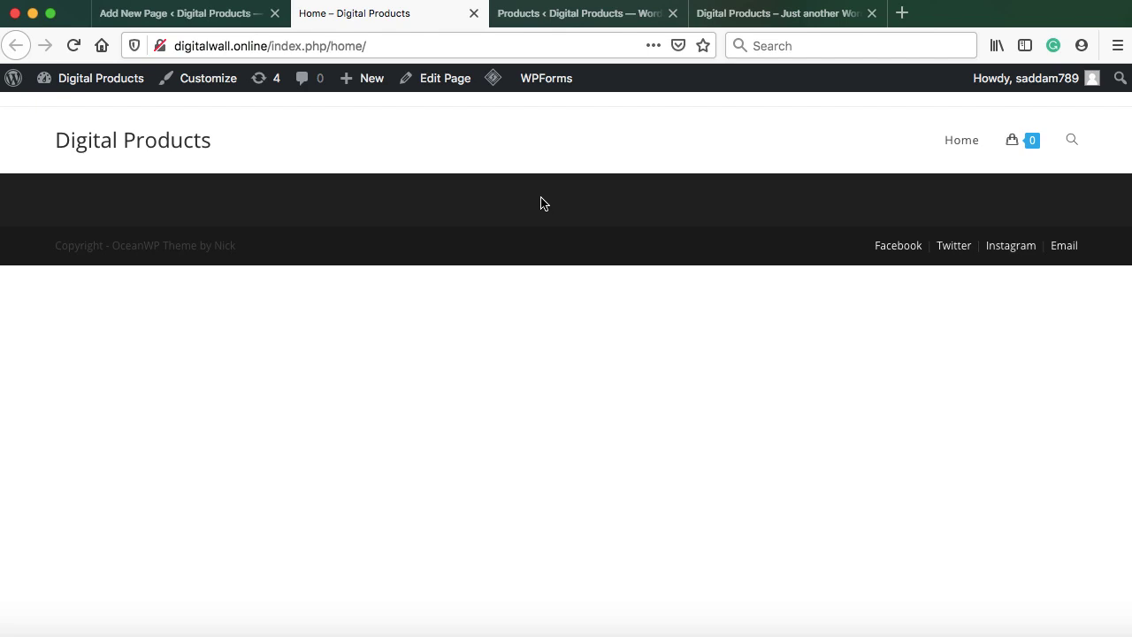
Disable the Home page's Paddings option, update, and check the live page
click(221, 13)
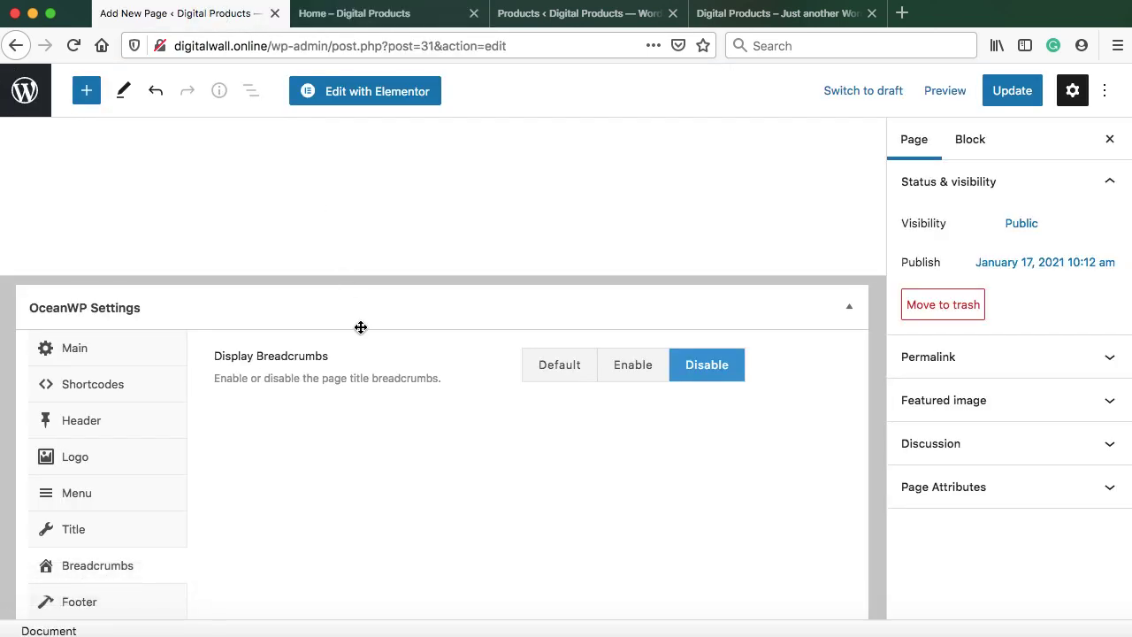
click(90, 350)
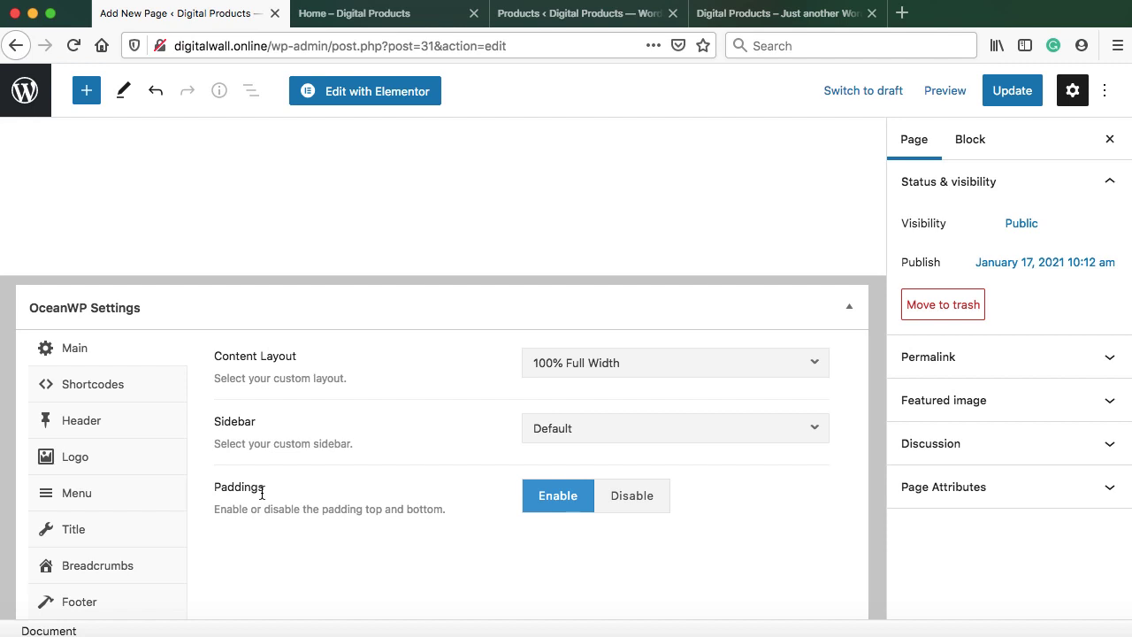
click(638, 507)
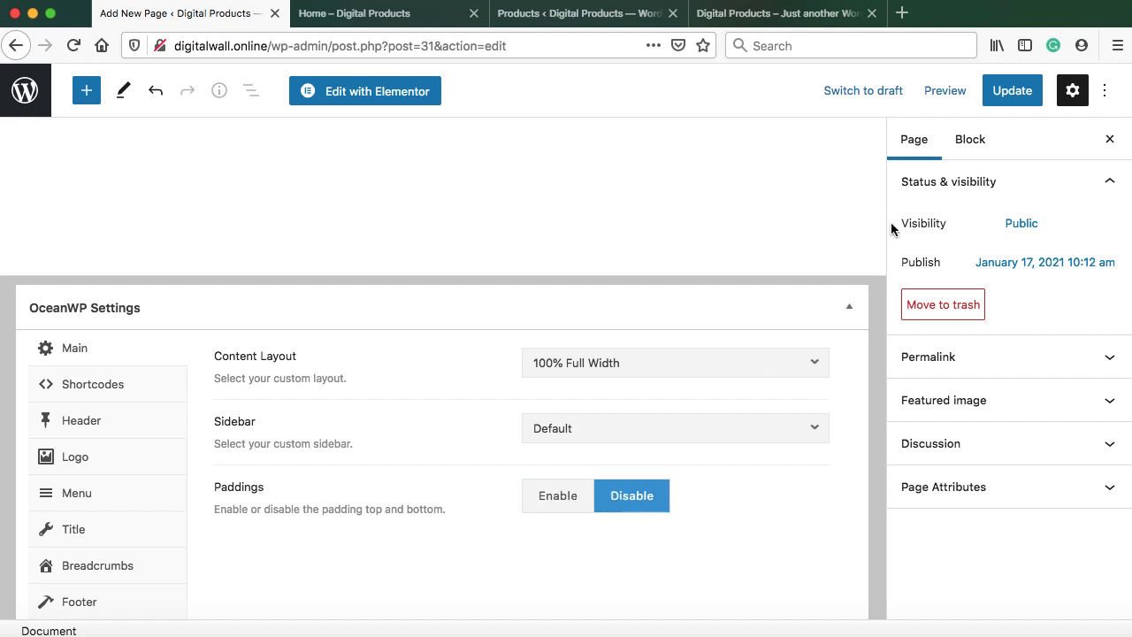
click(1012, 90)
click(318, 23)
click(75, 46)
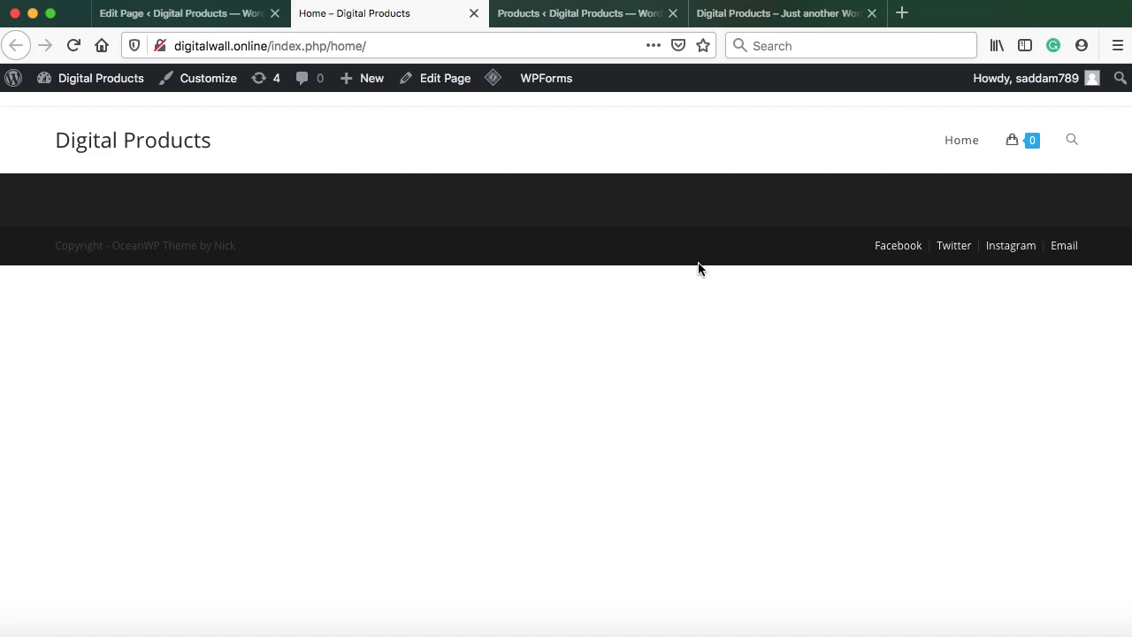
click(199, 16)
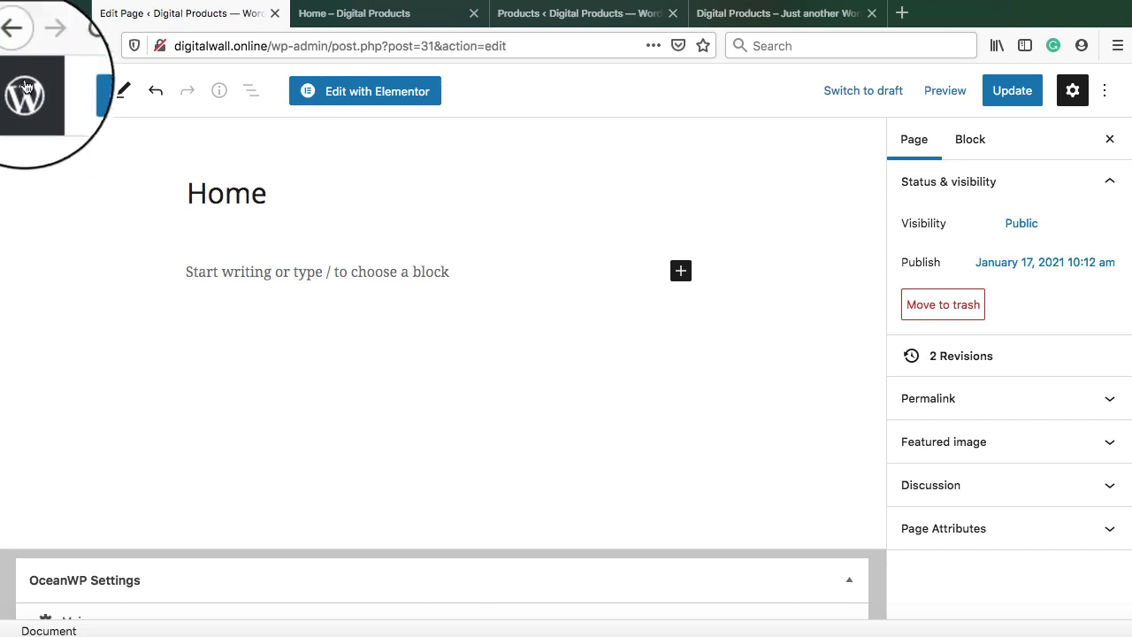
Search the plugin directory for 'meta slider', then install and activate MetaSlider
click(26, 88)
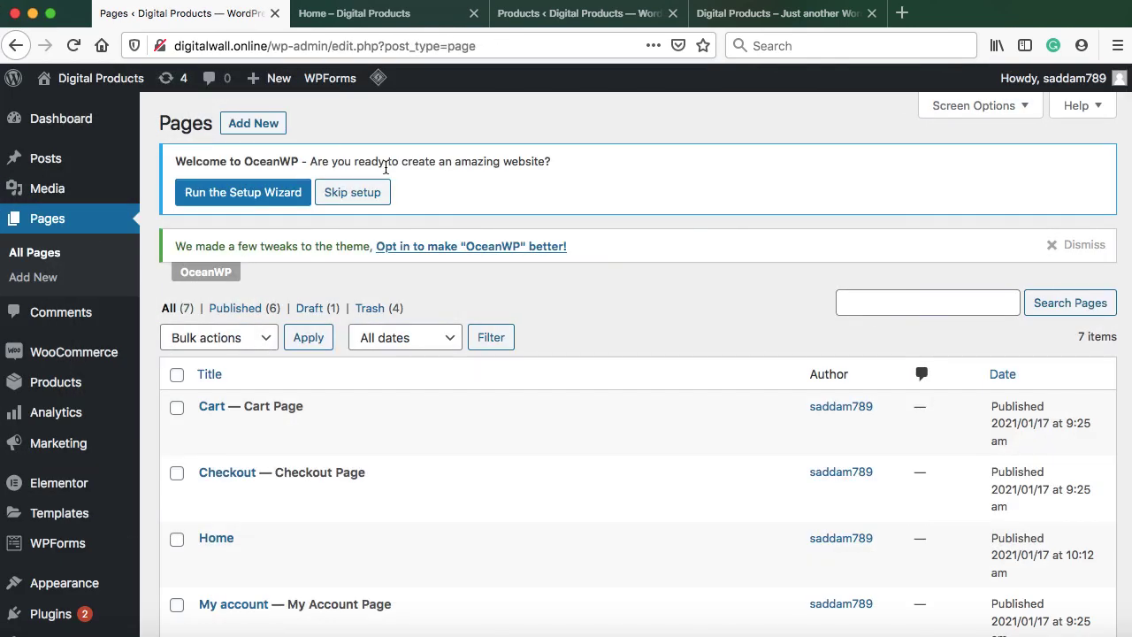
scroll(385, 167, down, 5)
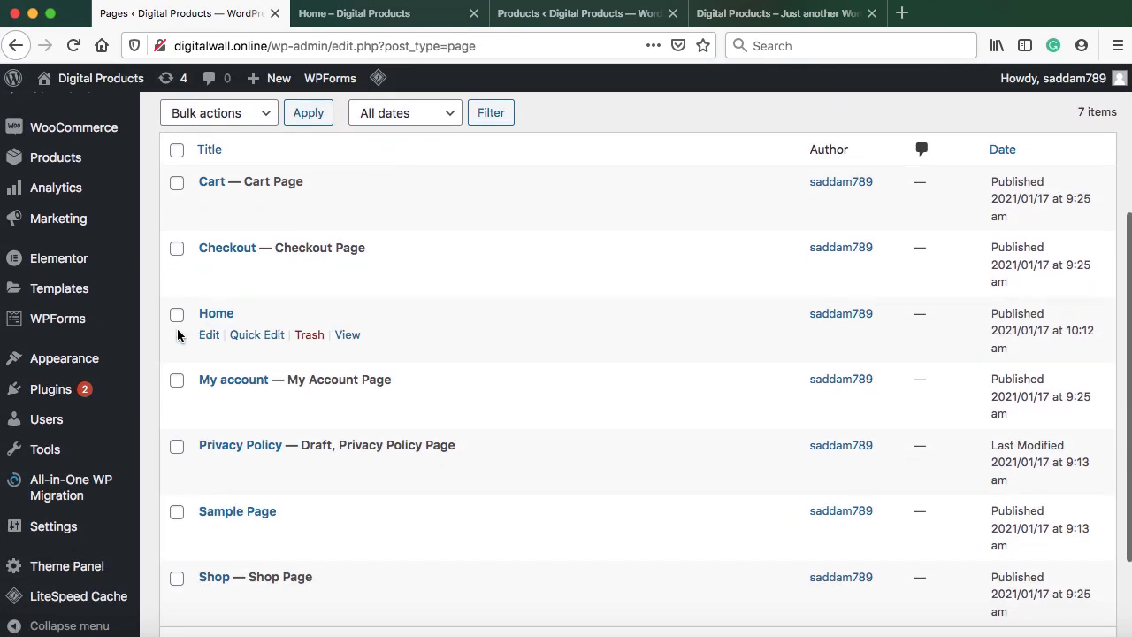
mouse_move(111, 396)
click(92, 416)
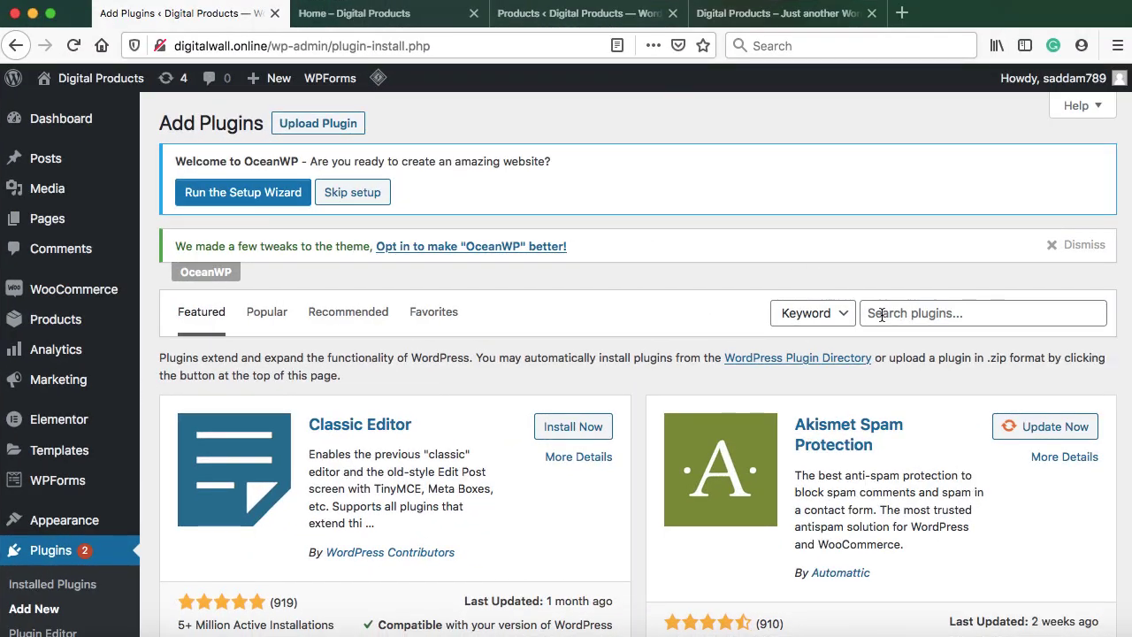
click(880, 313)
text(meta s)
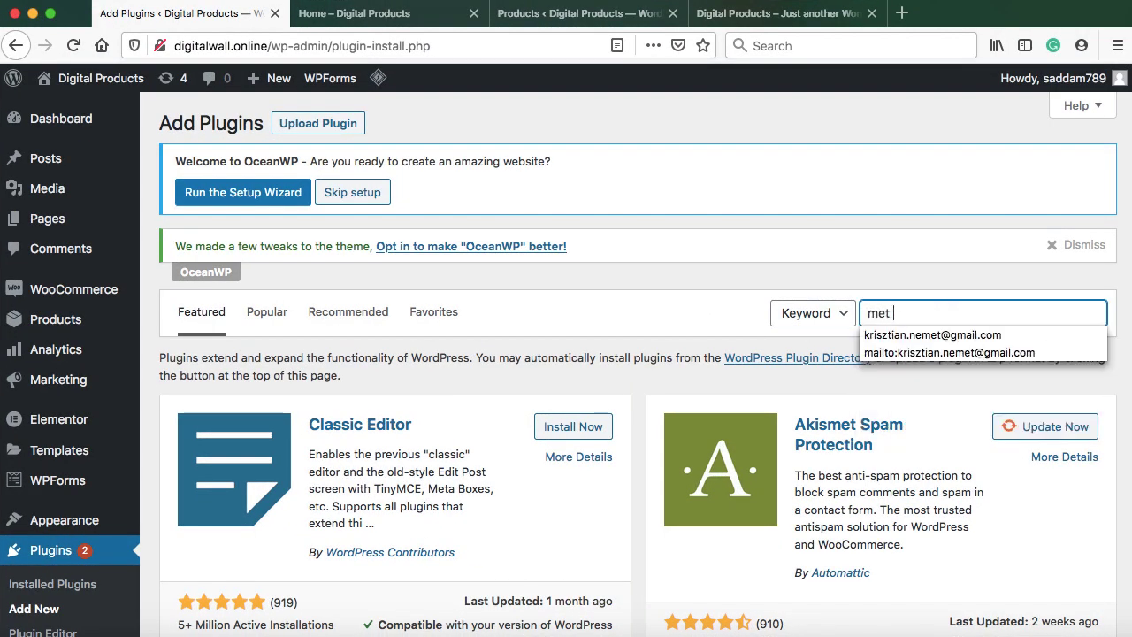
text(lider)
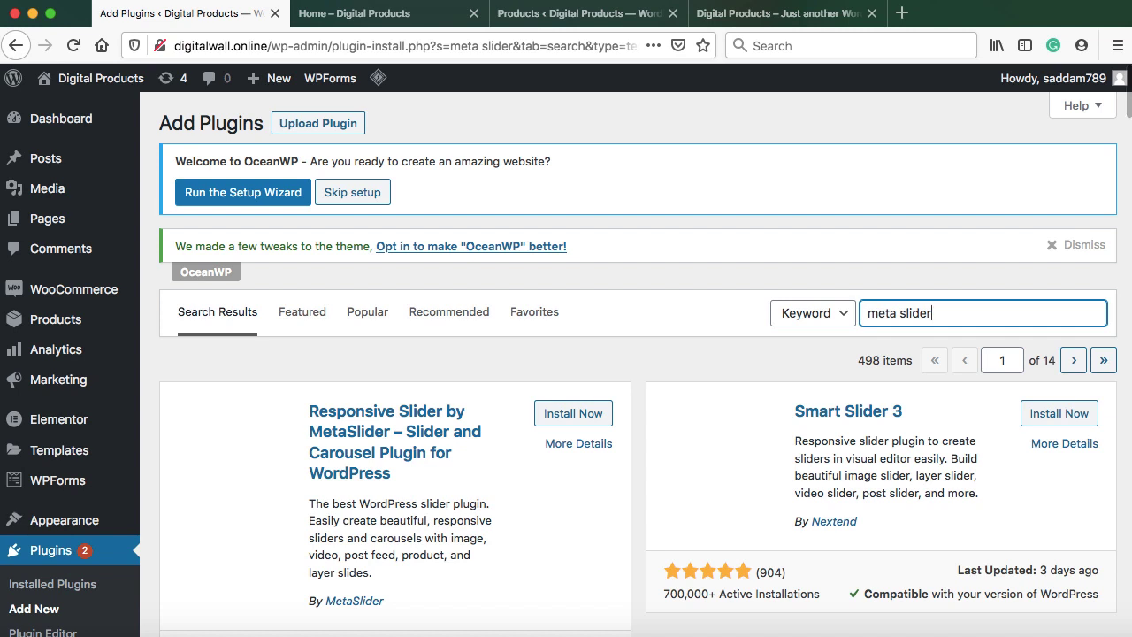
scroll(781, 437, down, 3)
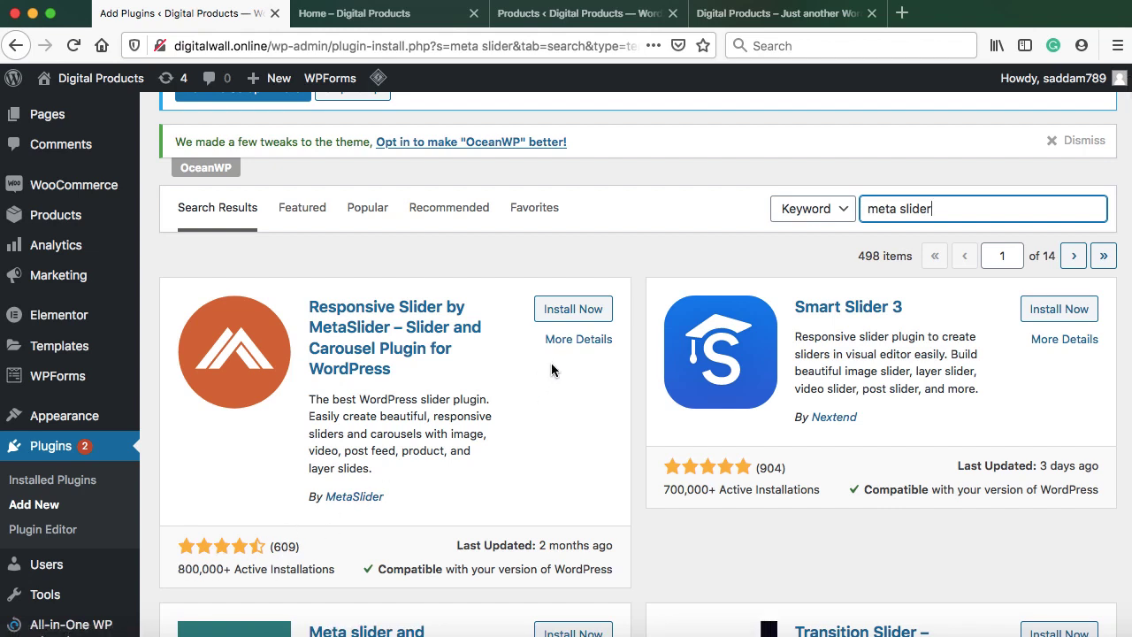
click(584, 310)
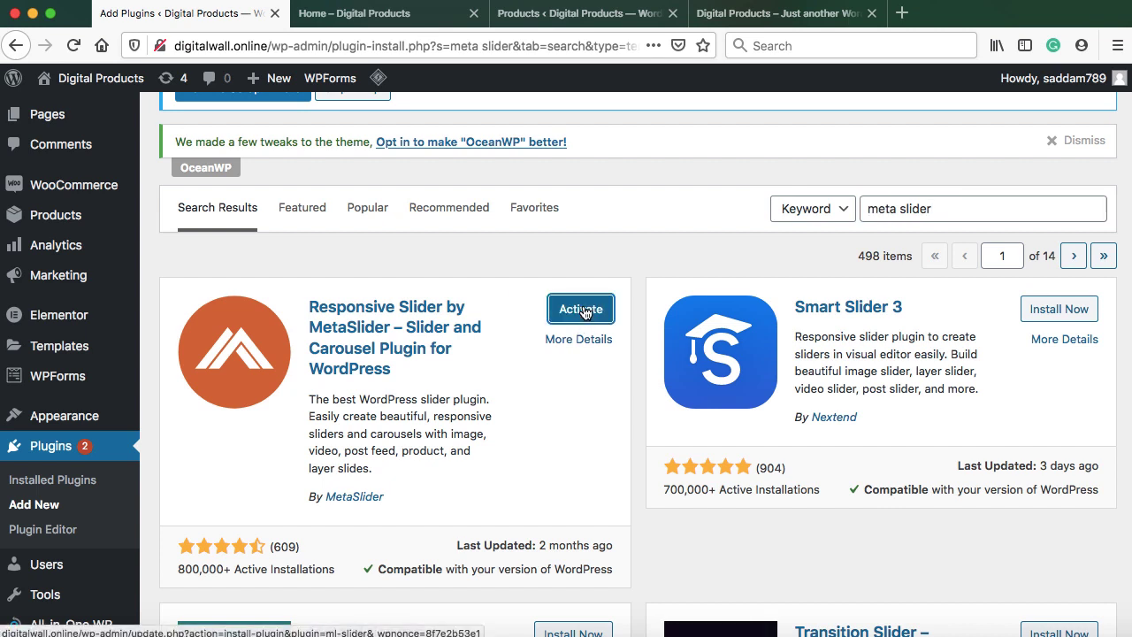
click(584, 311)
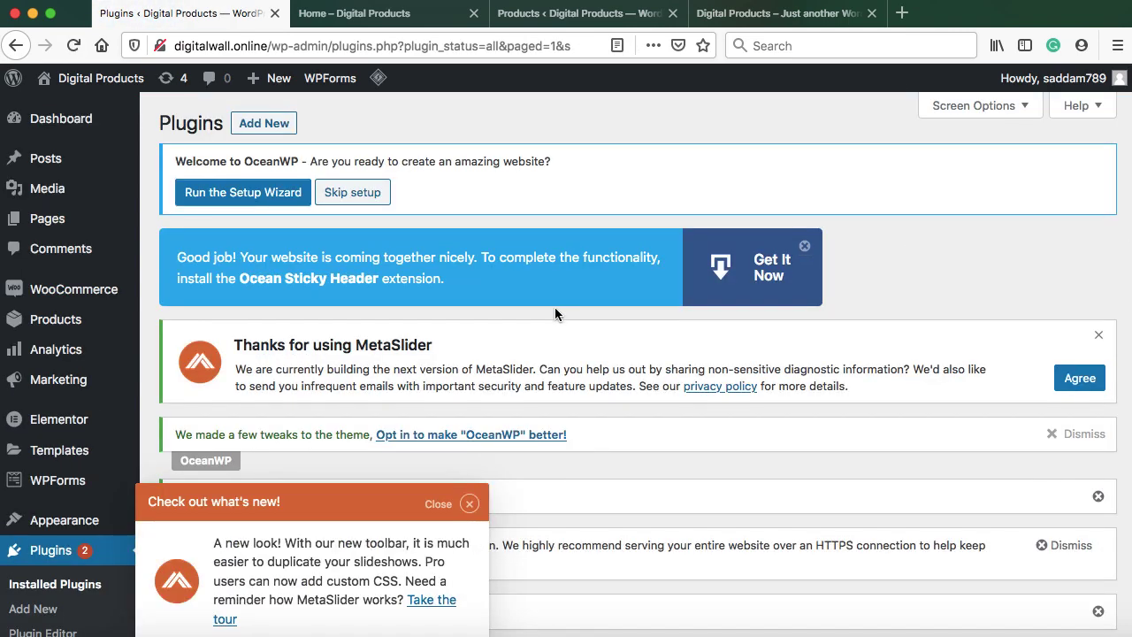
Dismiss the MetaSlider what's-new popup, promotion, thank-you and OceanWP tweak notices
click(468, 506)
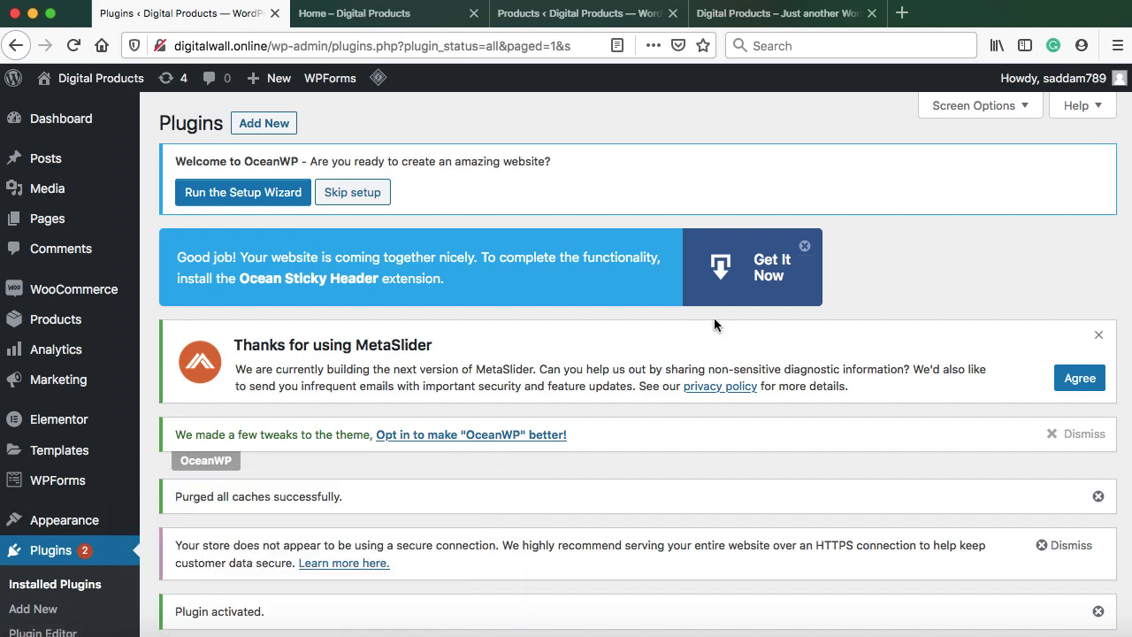
click(803, 247)
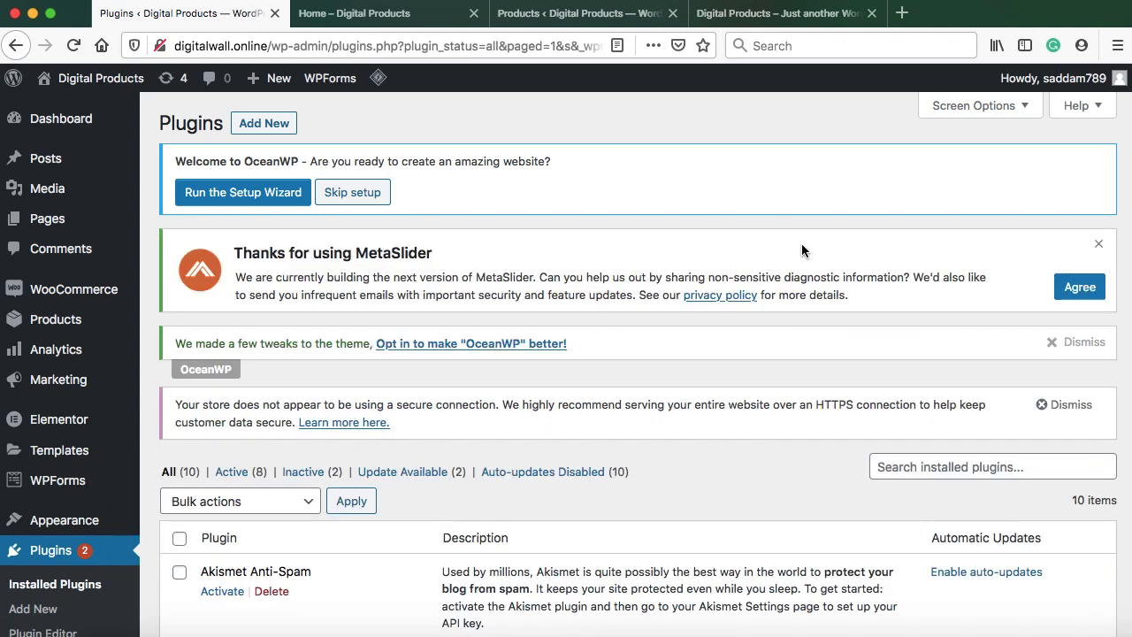
click(1095, 244)
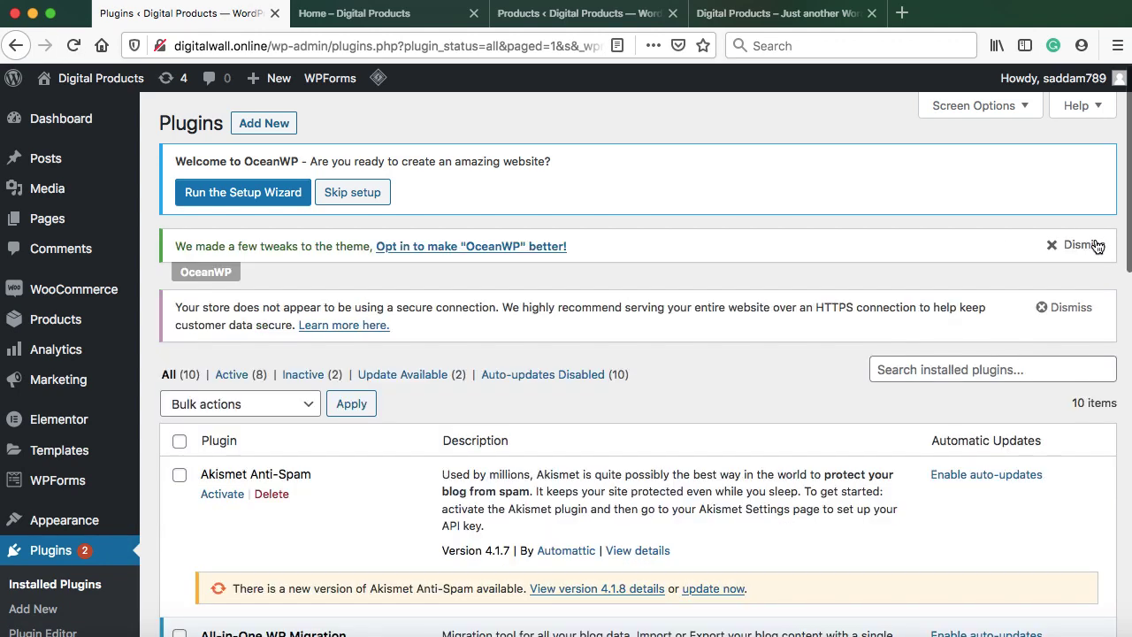
click(1091, 245)
scroll(454, 373, down, 2)
scroll(454, 373, down, 4)
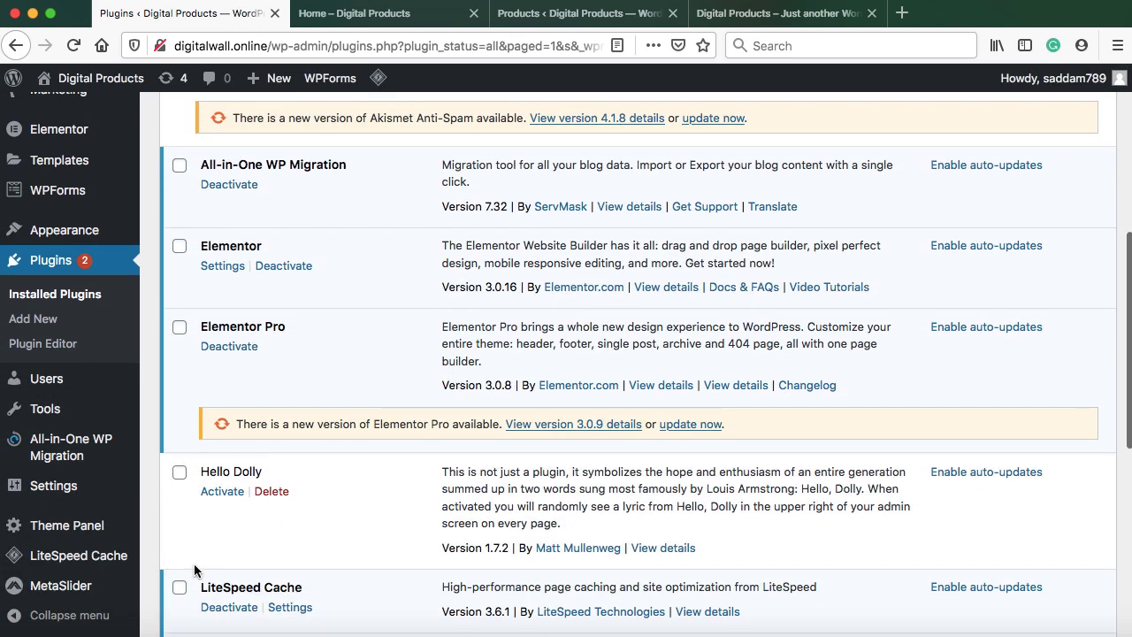
In MetaSlider, decline data sharing and create a blank slideshow
mouse_move(53, 589)
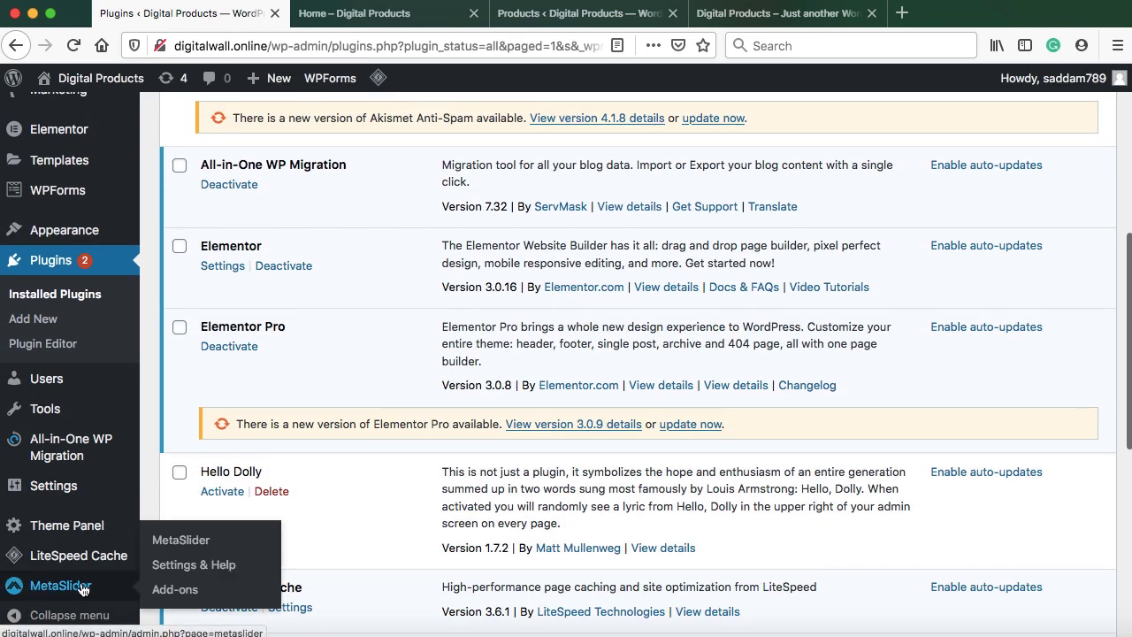
click(92, 589)
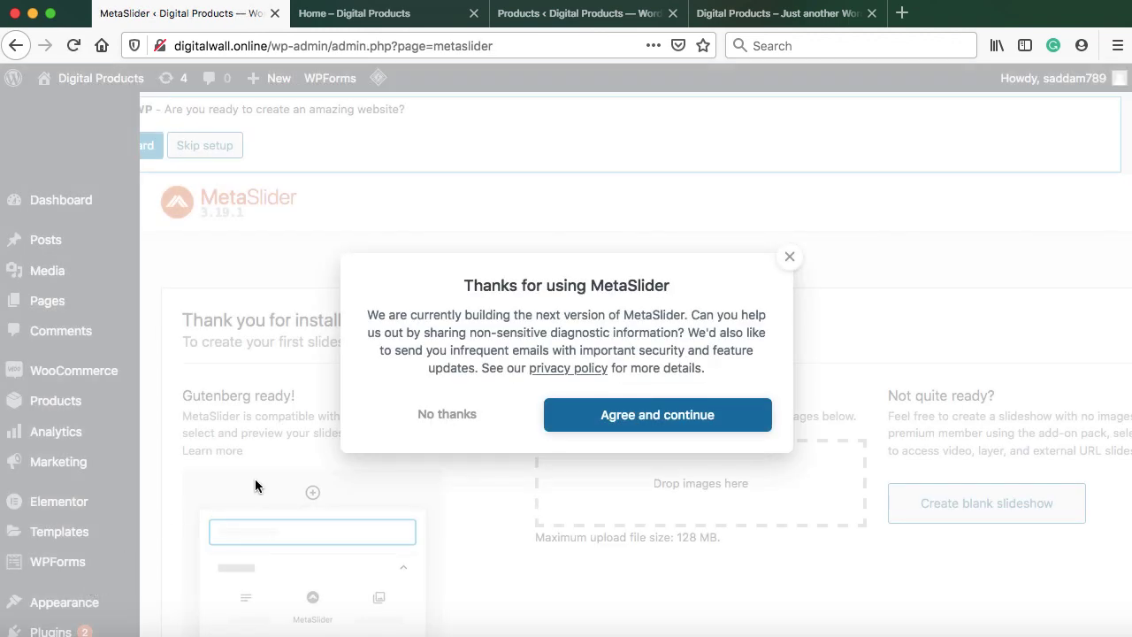
click(443, 414)
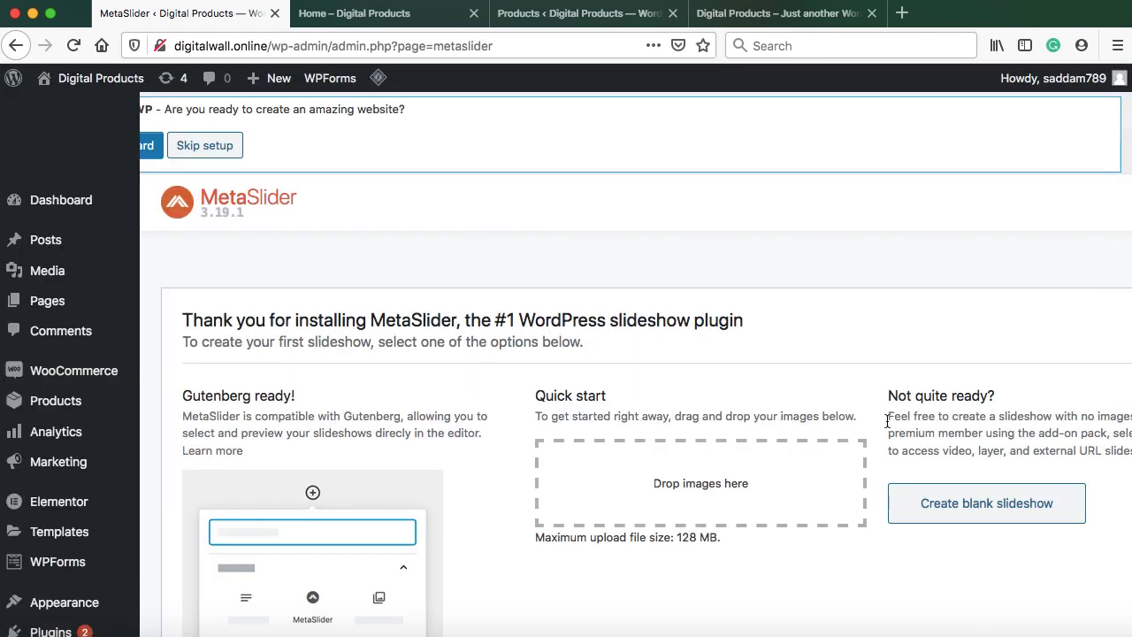
click(1008, 506)
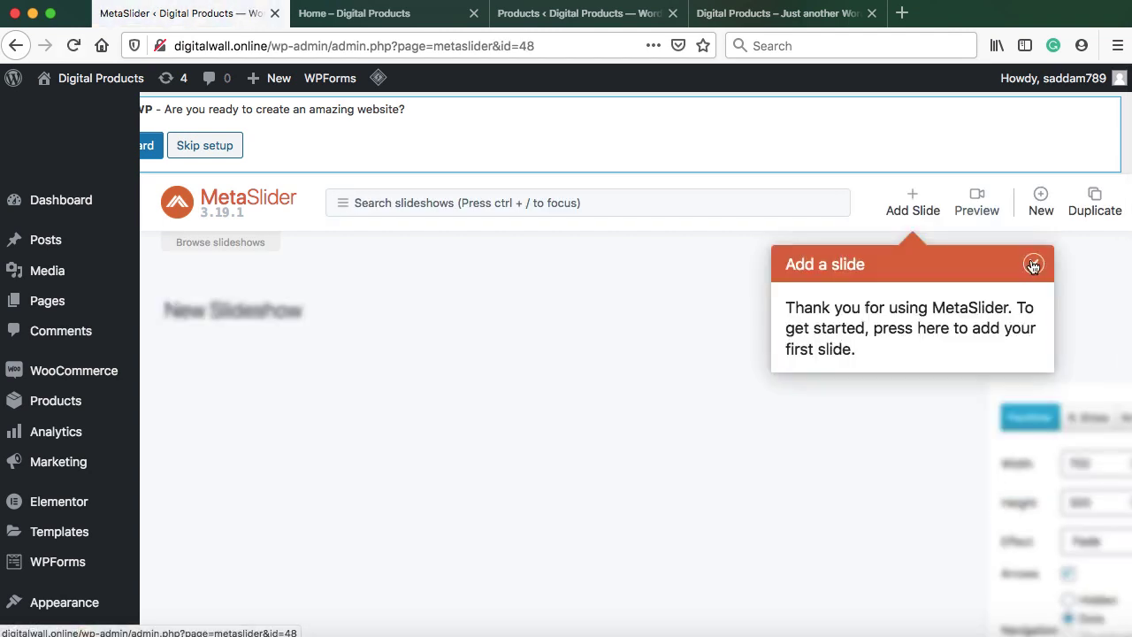
click(1032, 264)
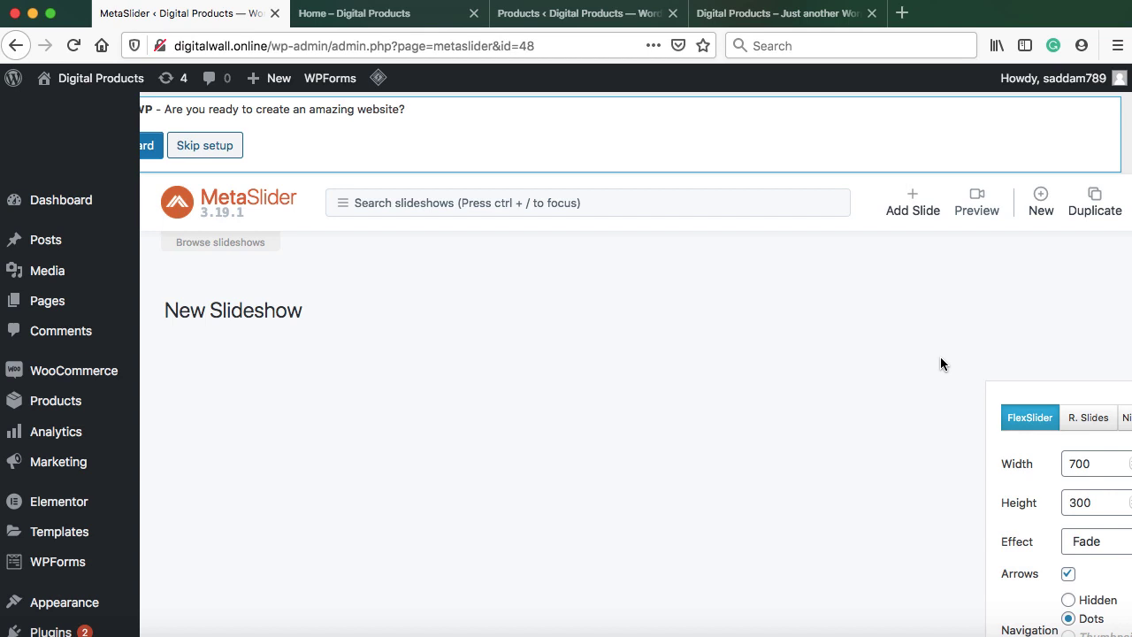
Upload slider 1.jpg and add it to the slideshow as an image slide
click(913, 206)
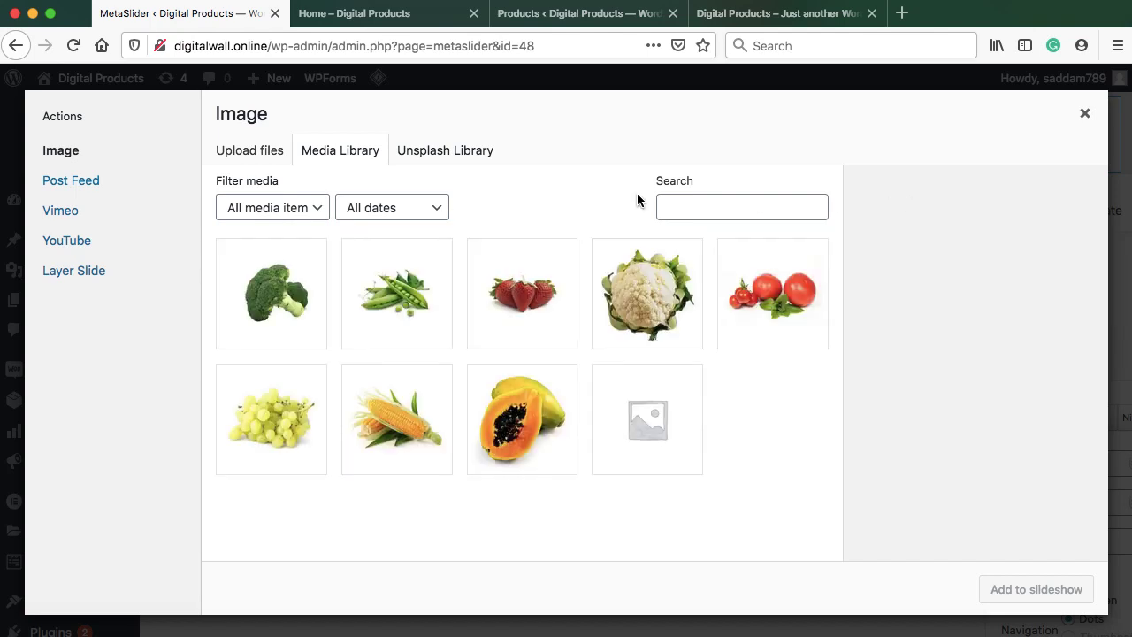
click(254, 156)
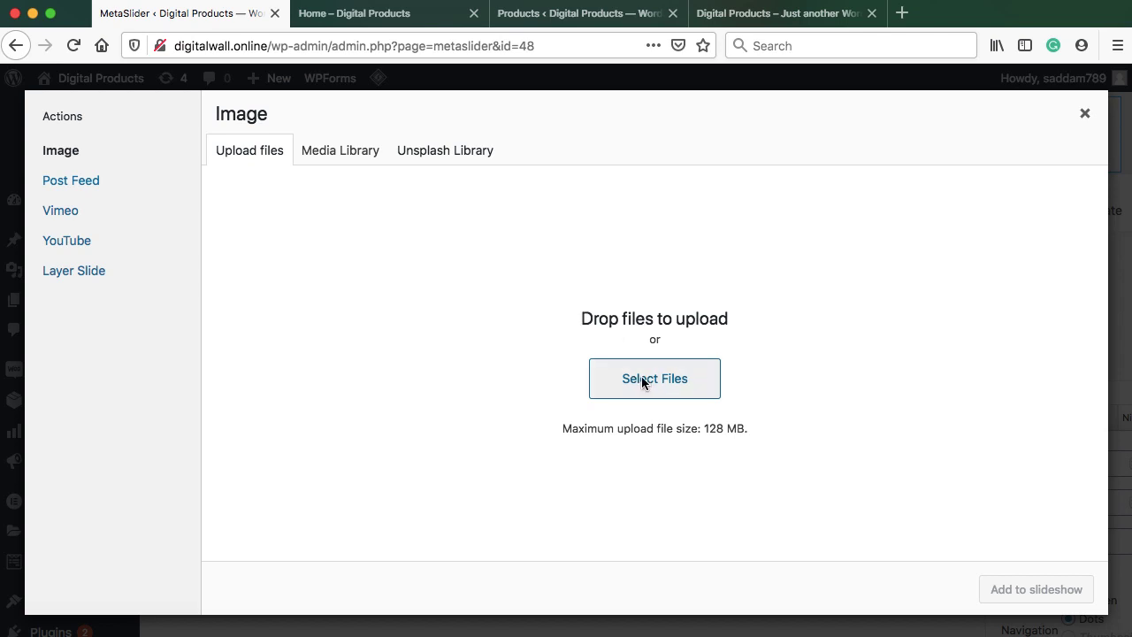
click(643, 380)
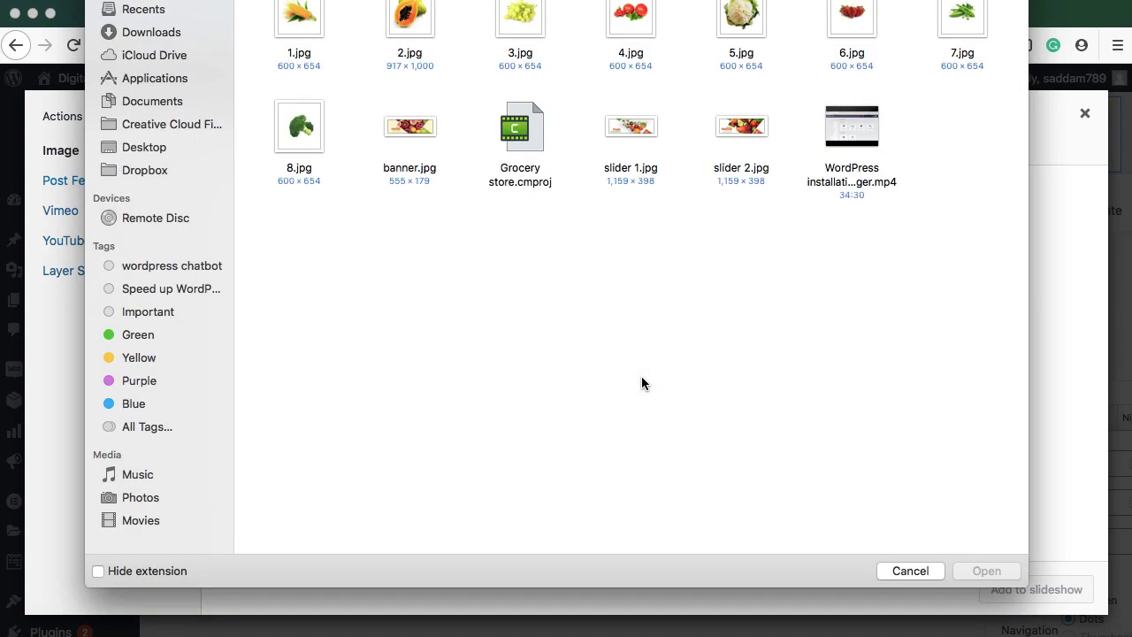
click(639, 134)
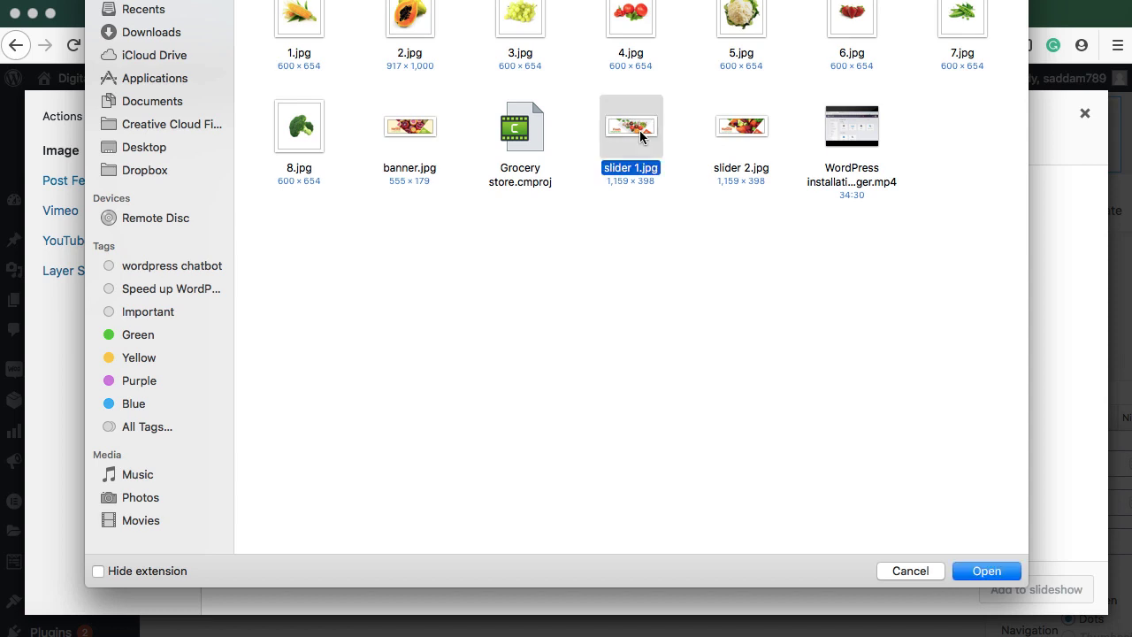
click(985, 570)
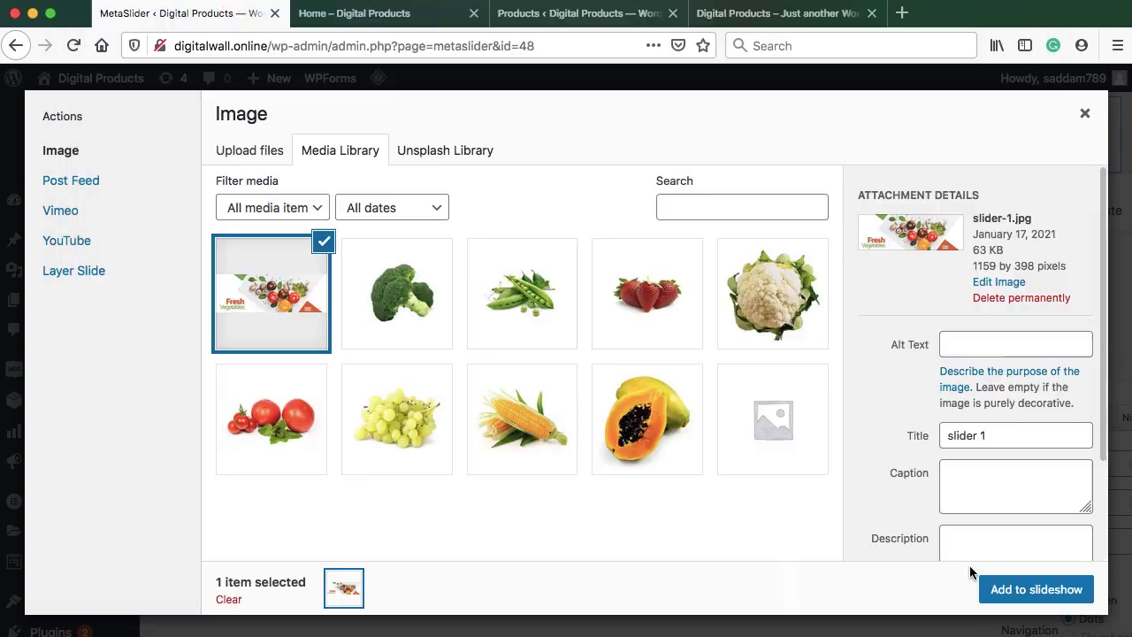
click(1035, 589)
scroll(619, 368, down, 2)
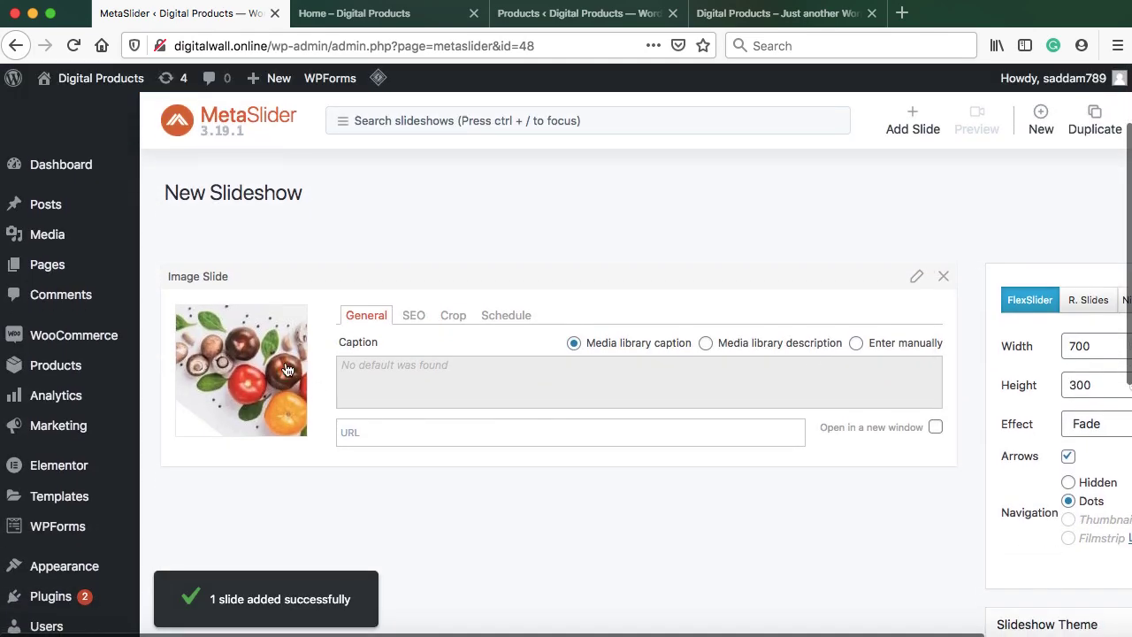
scroll(874, 217, up, 1)
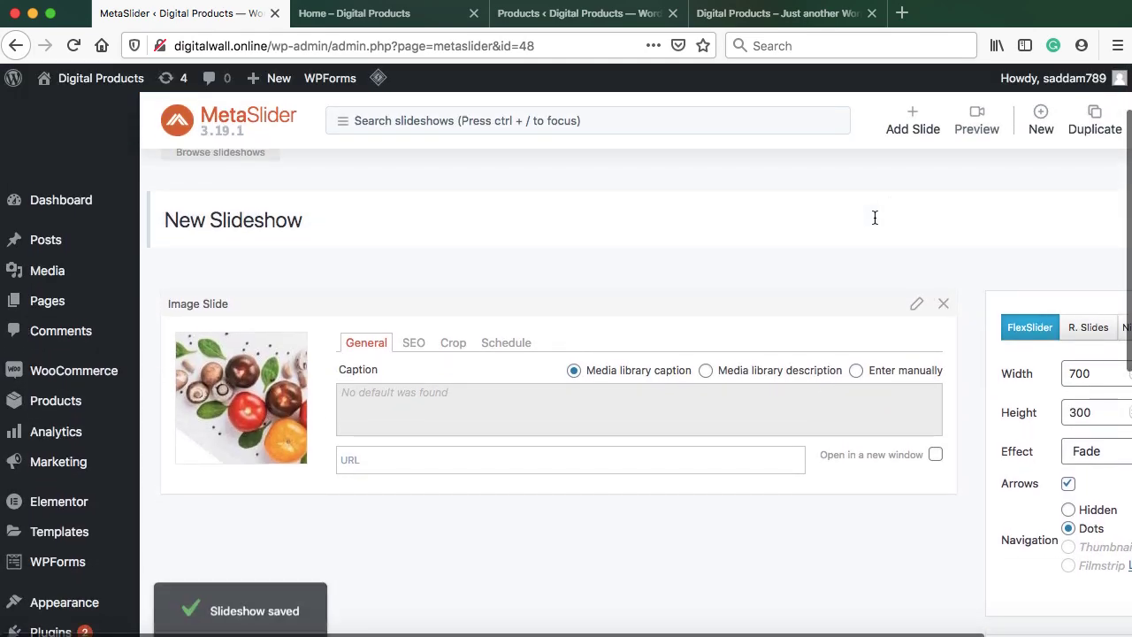
Upload slider 2.jpg, noting its 1159 px width, and add it as a second slide
click(912, 120)
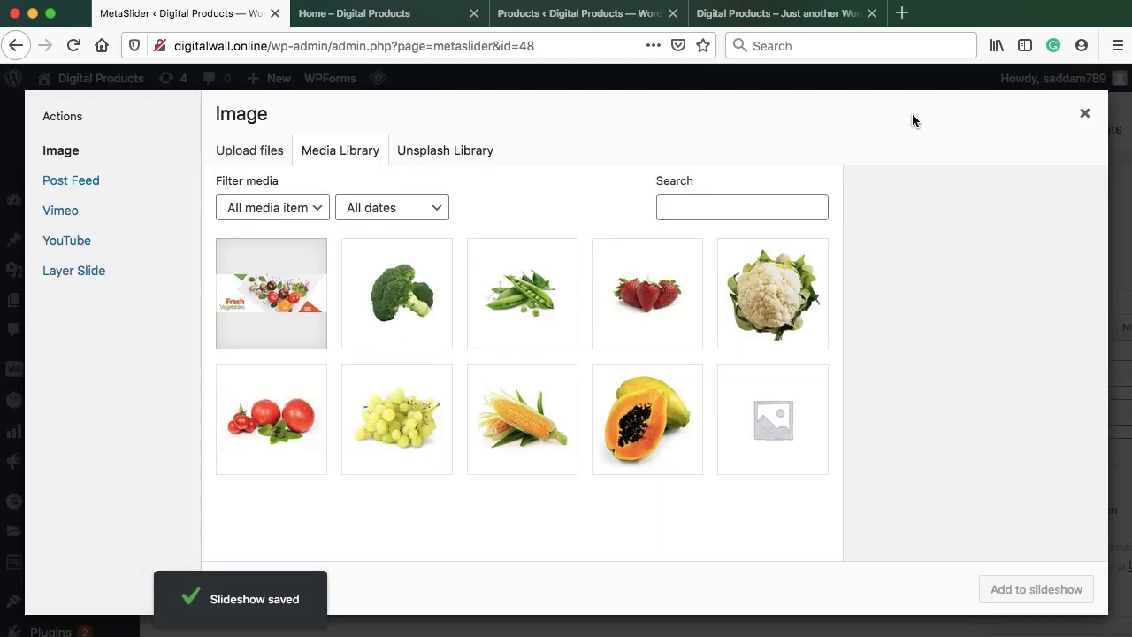
click(246, 155)
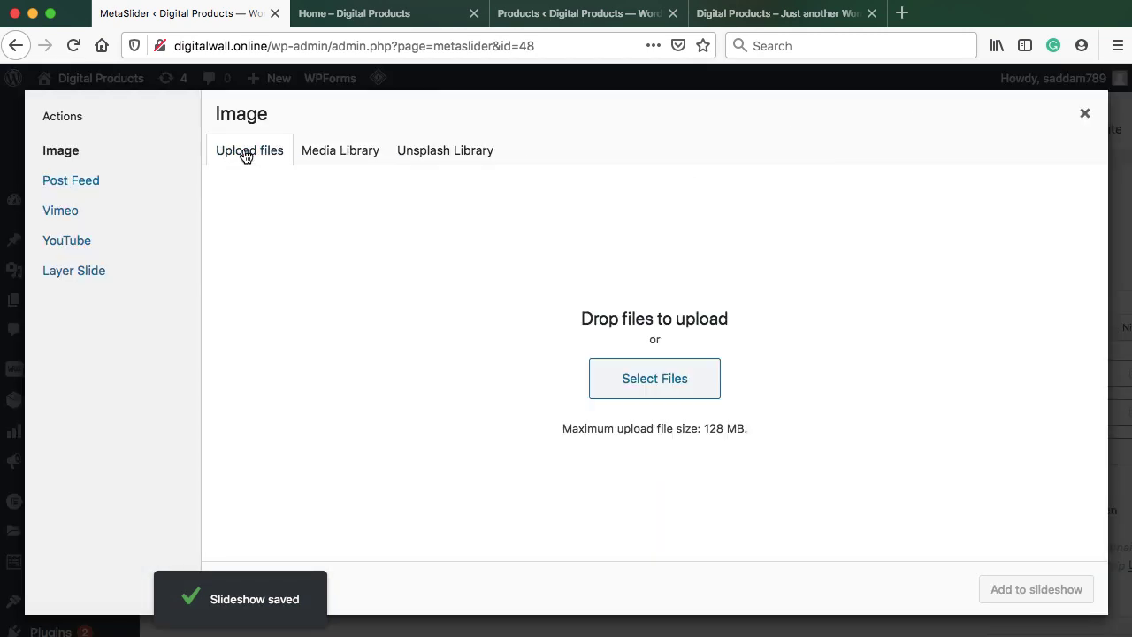
click(639, 382)
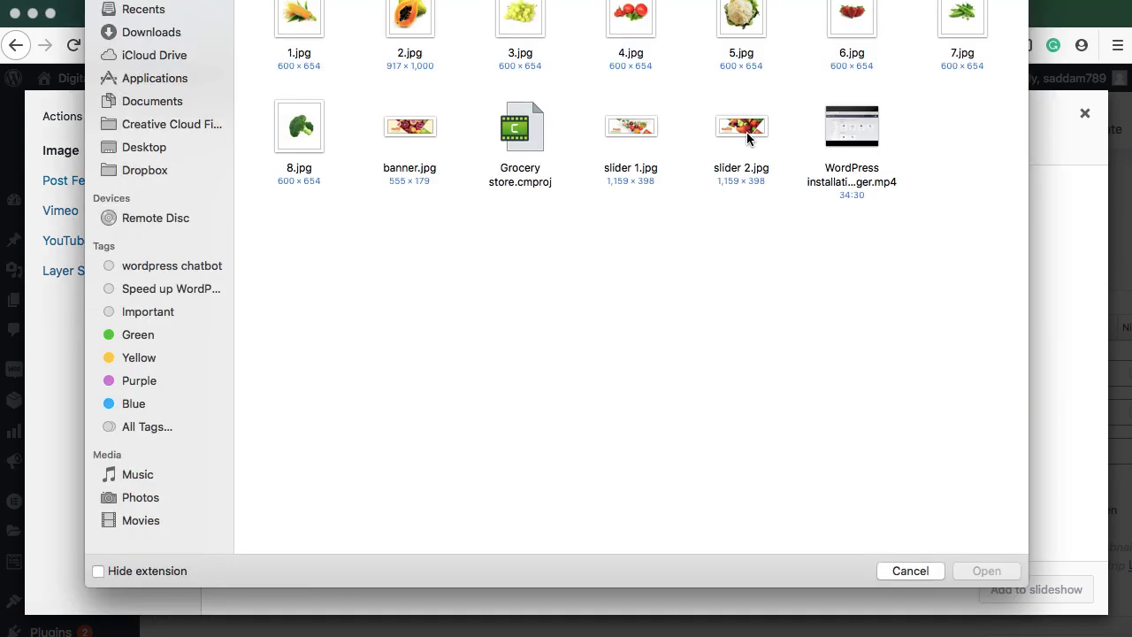
double_click(746, 132)
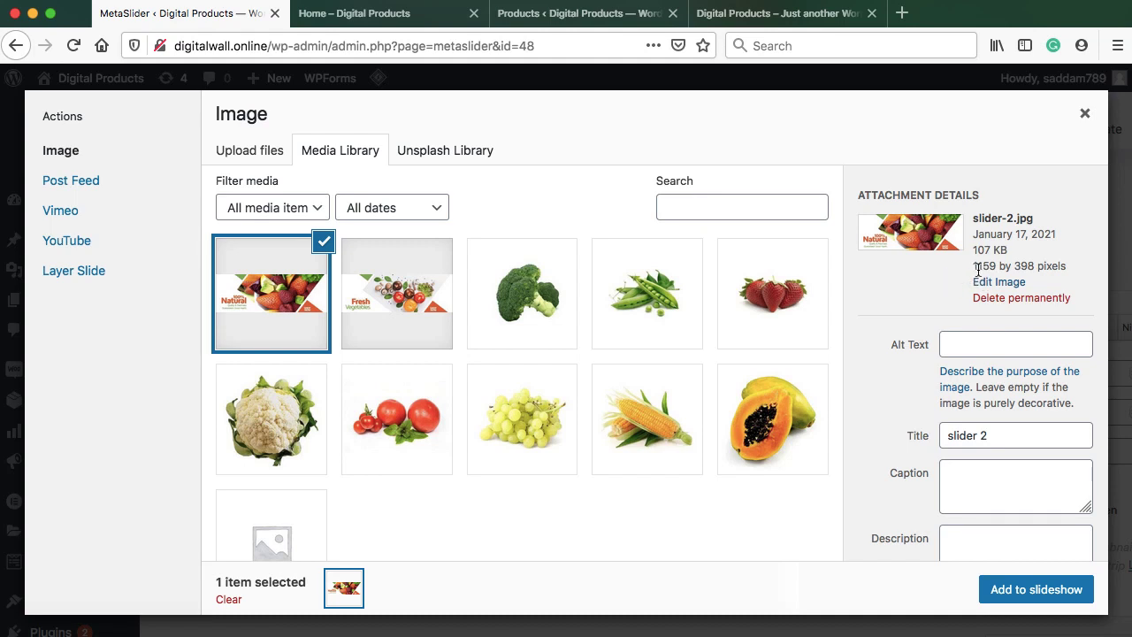
drag(971, 266, 994, 265)
click(1038, 590)
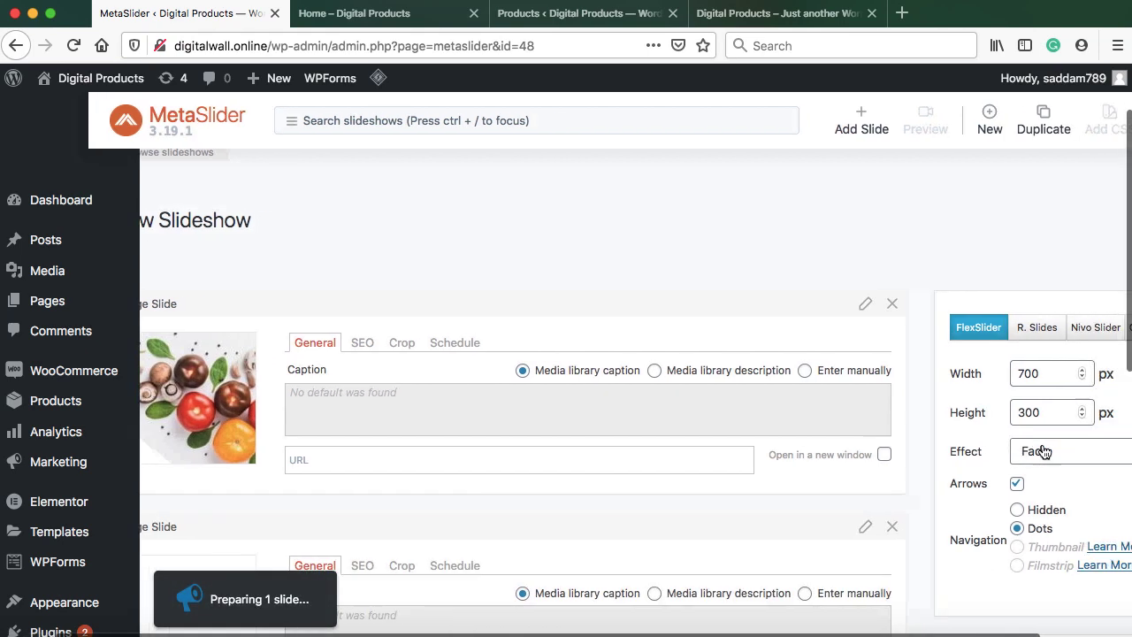
Set the slideshow width to 1159, adjust its height, and choose the Slide transition effect
double_click(962, 373)
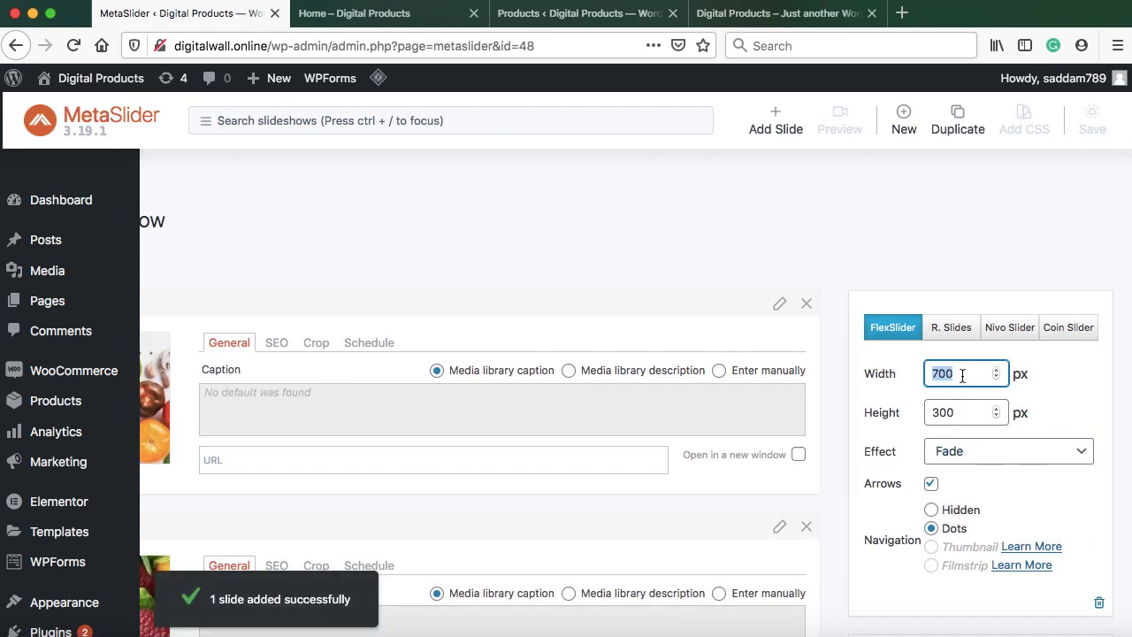
text(1159)
click(969, 415)
key(BackSpace)
key(BackSpace)
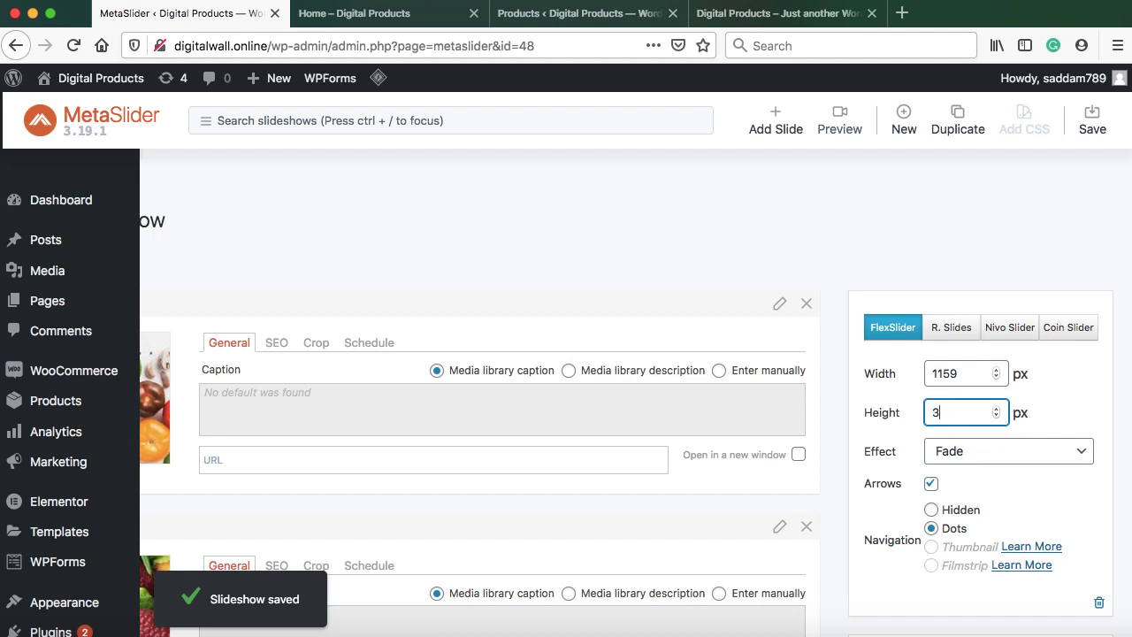
text(98)
scroll(844, 392, left, 2)
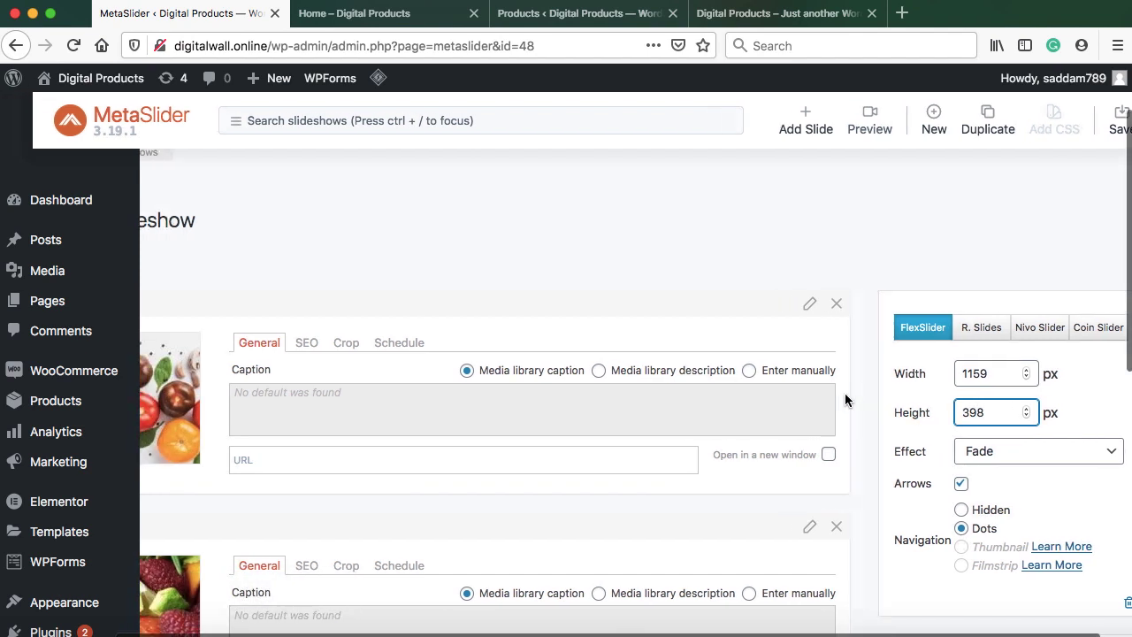
scroll(844, 393, left, 3)
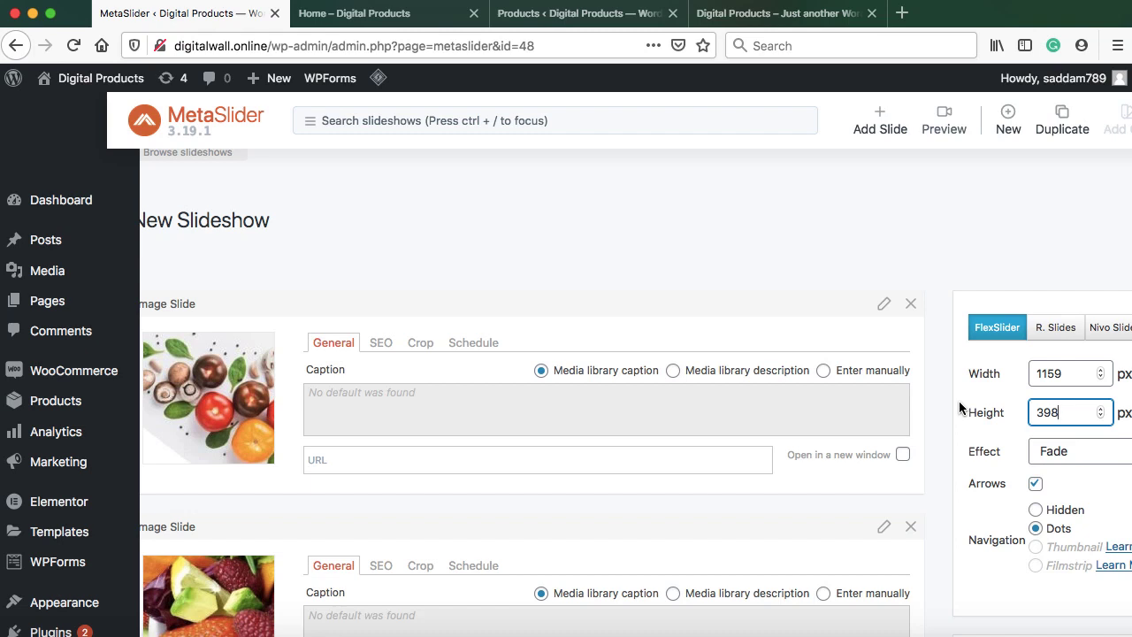
scroll(960, 407, left, 2)
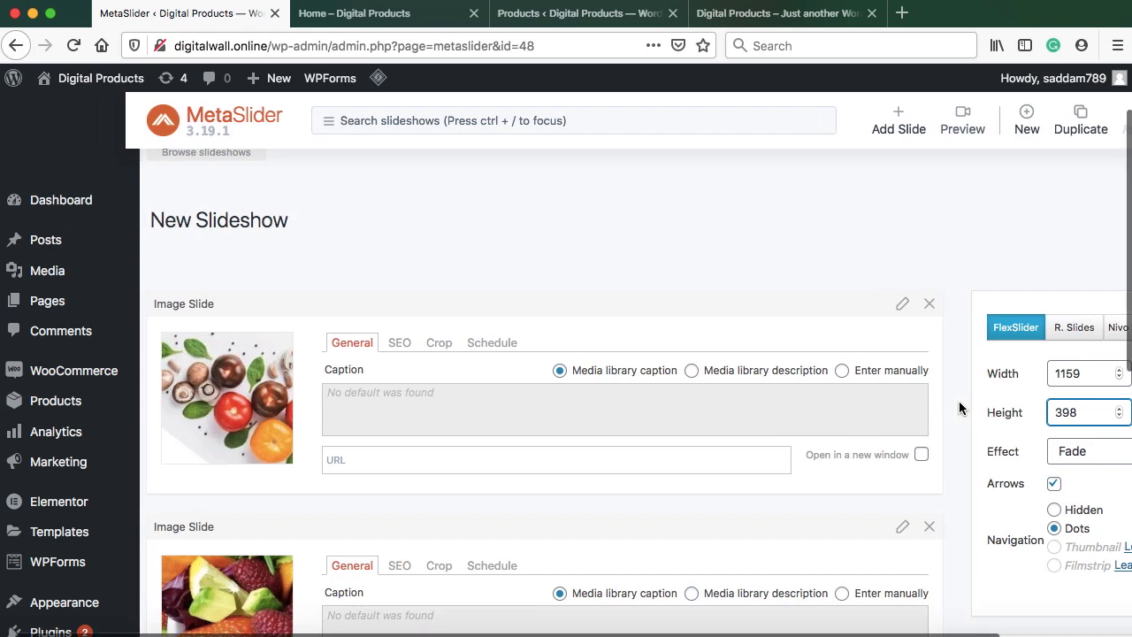
scroll(960, 407, left, 2)
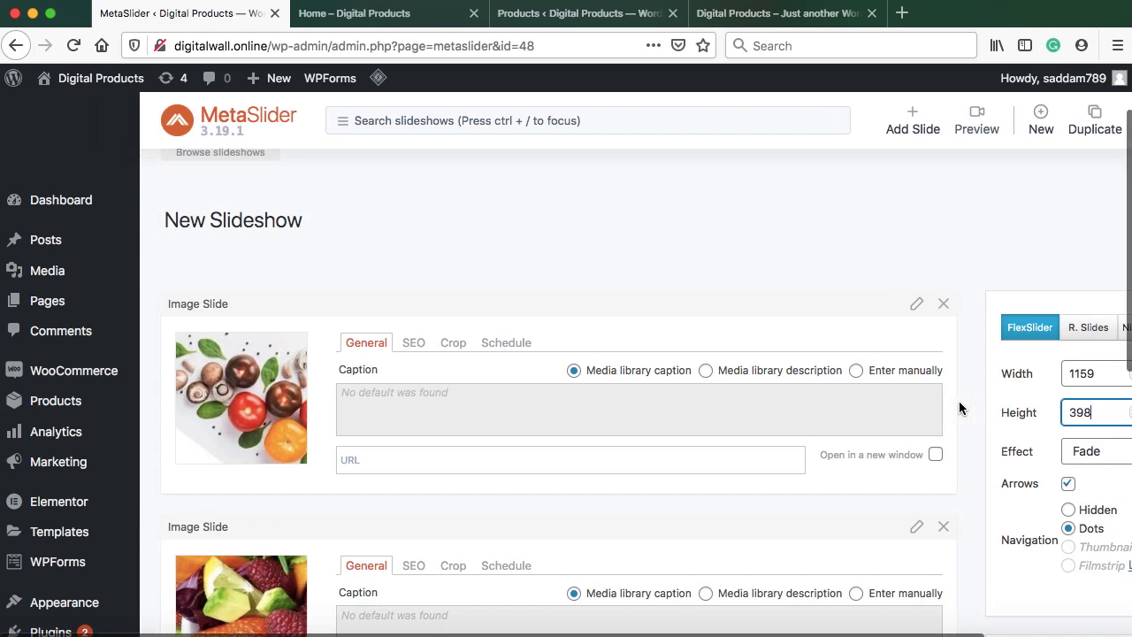
scroll(1052, 409, right, 5)
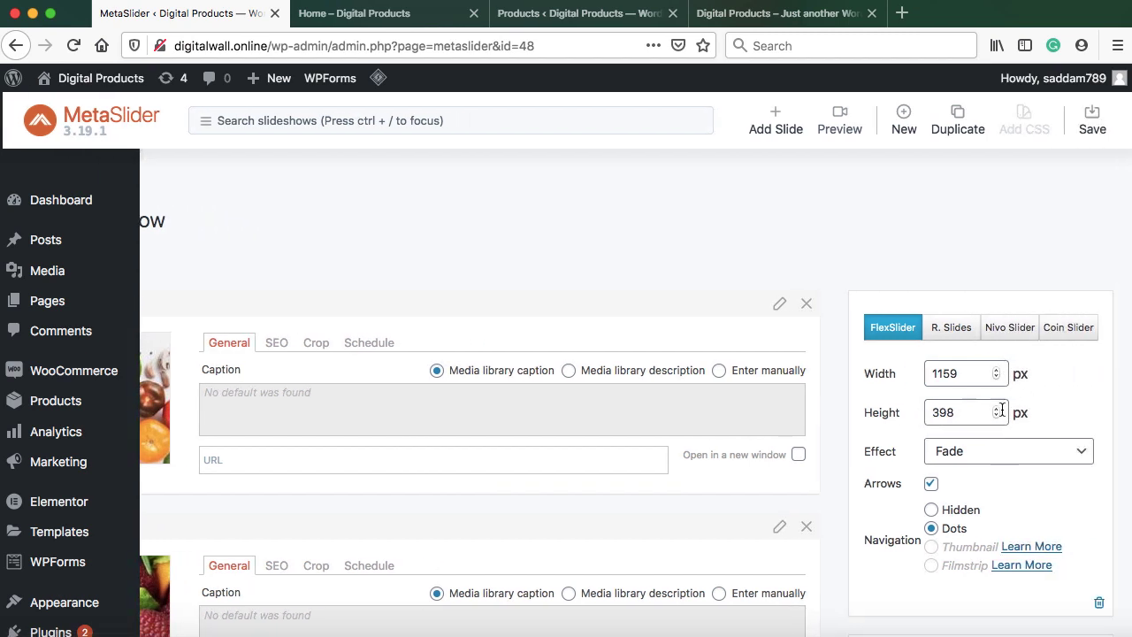
scroll(1051, 417, down, 3)
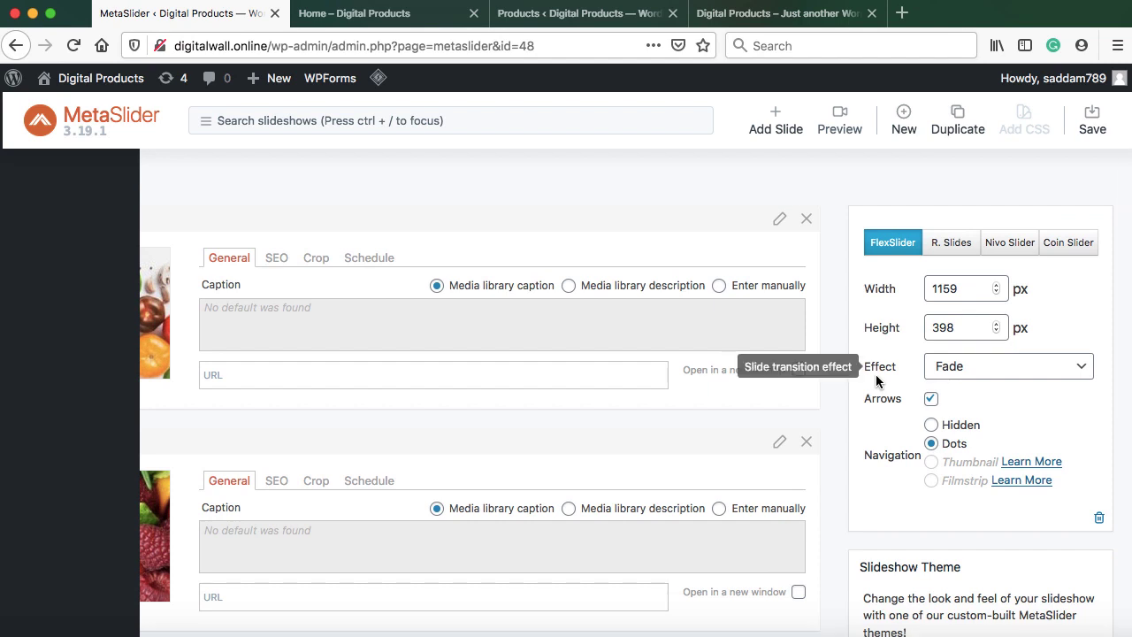
click(960, 369)
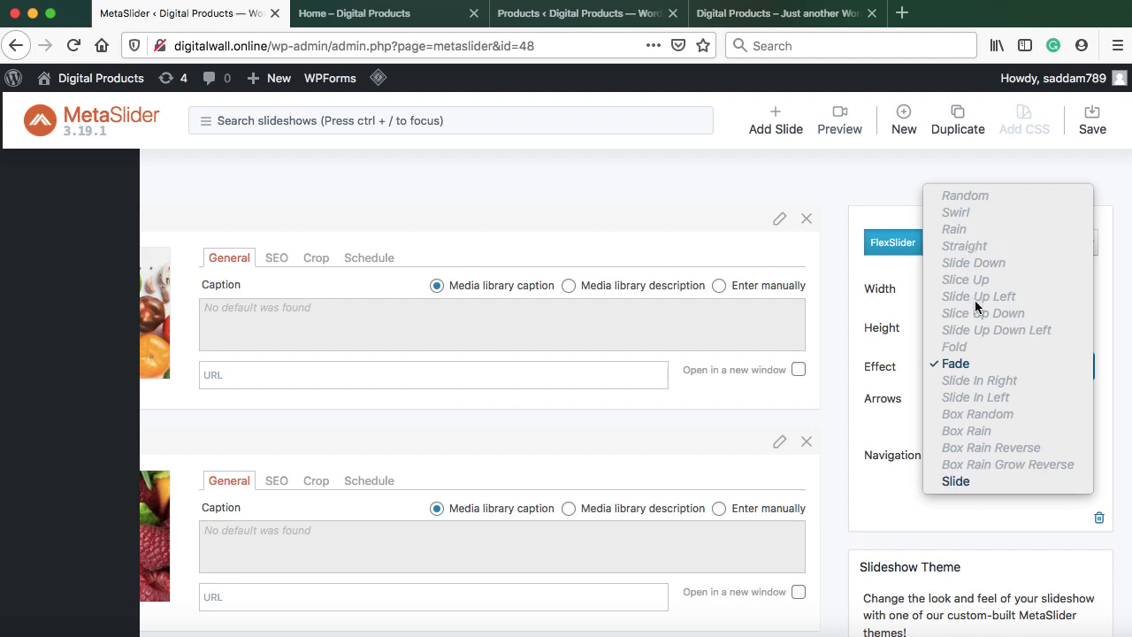
click(976, 481)
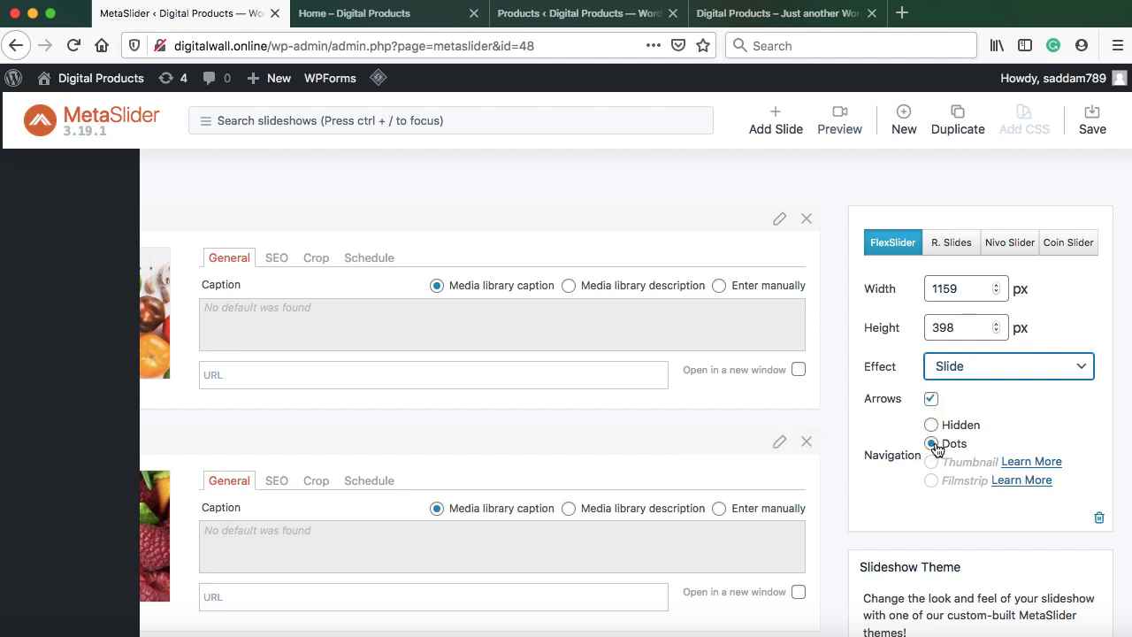
Copy the [metaslider id="48"] shortcode and save the slideshow
scroll(938, 460, down, 5)
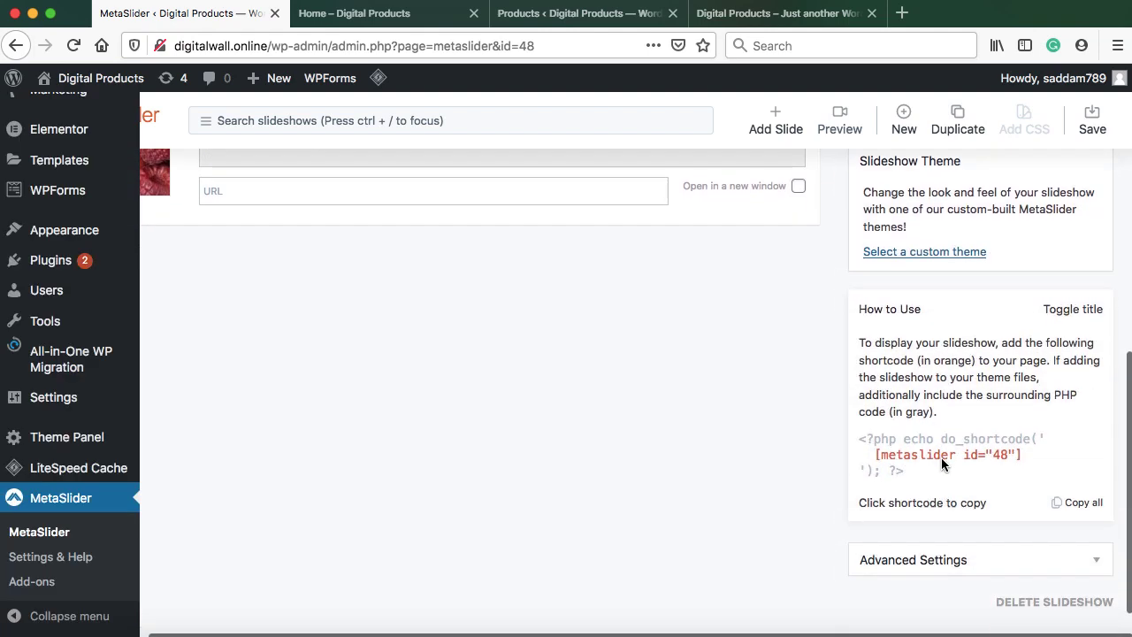
scroll(941, 457, down, 1)
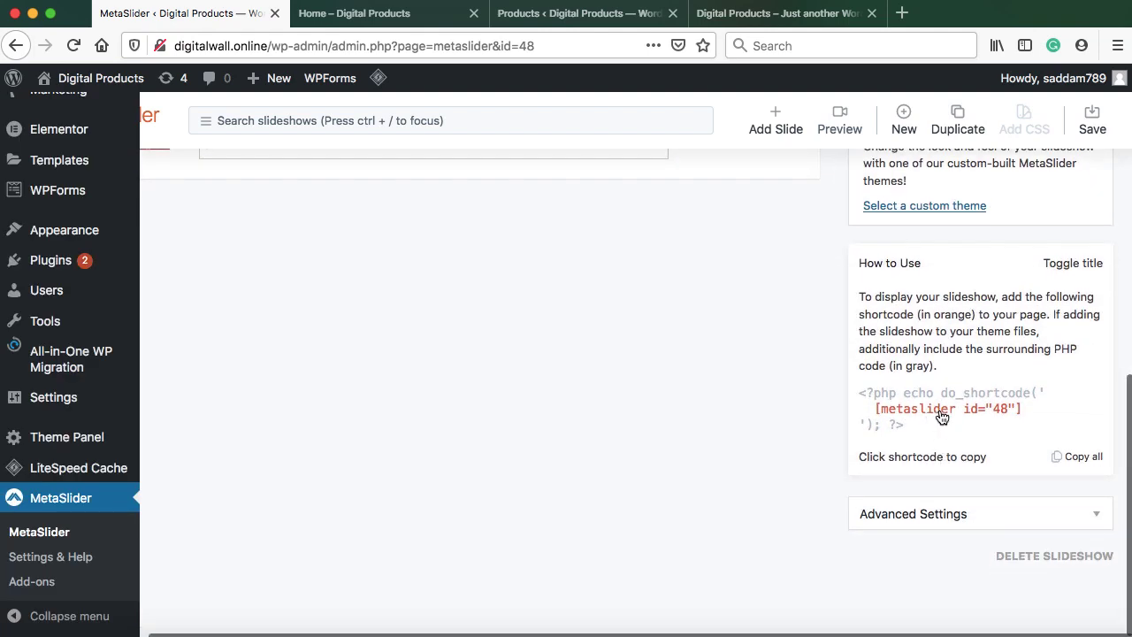
click(941, 417)
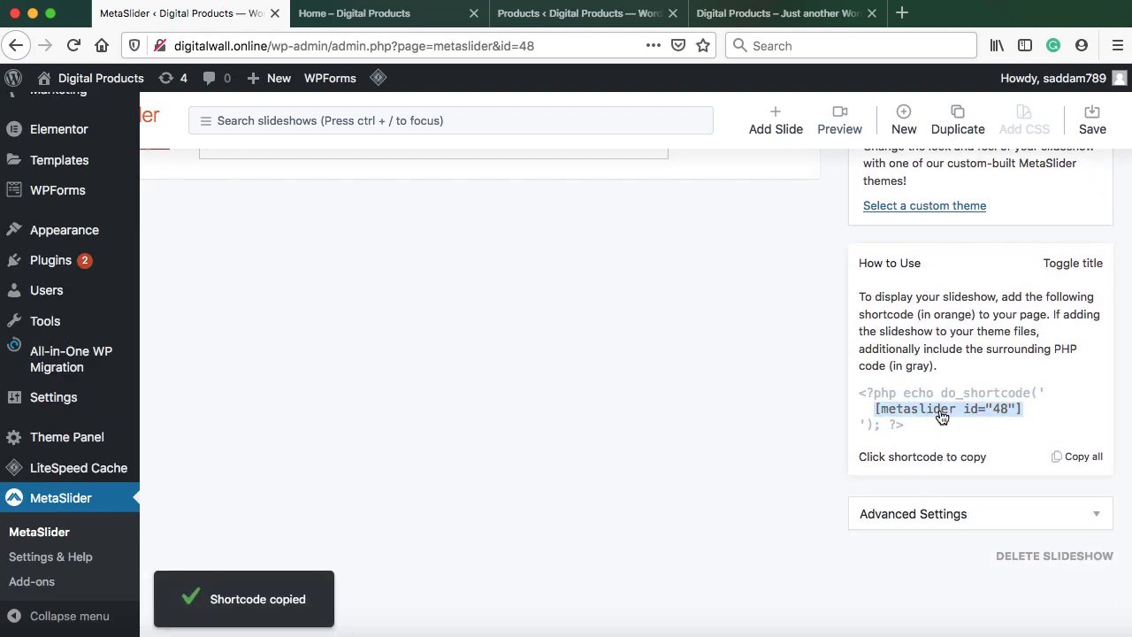
right_click(940, 414)
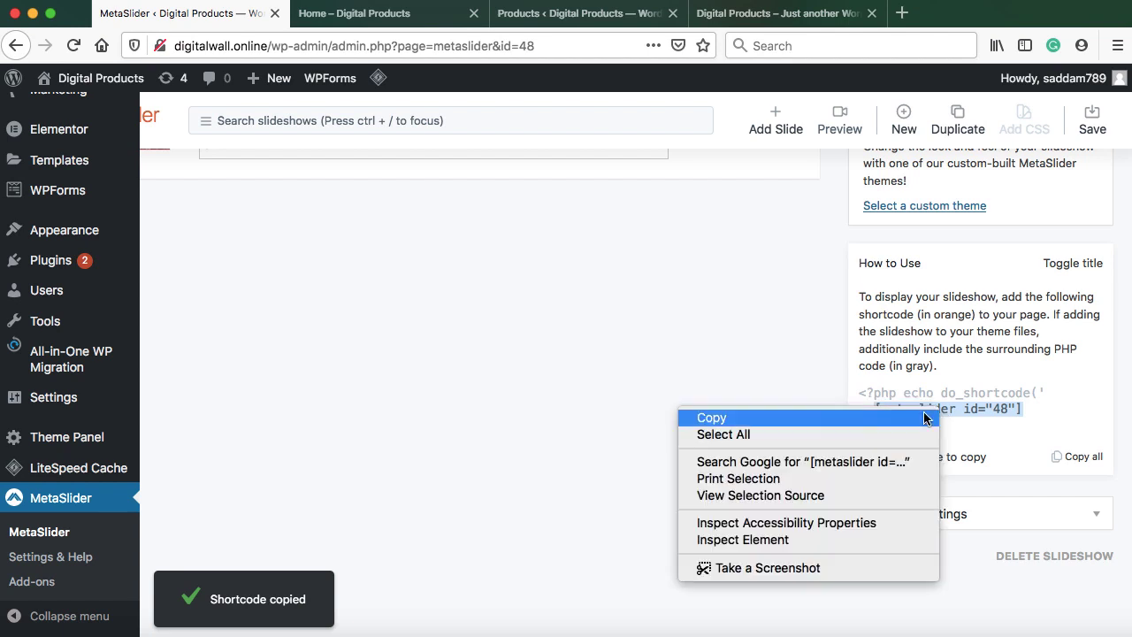
click(925, 417)
scroll(783, 353, up, 5)
click(1093, 126)
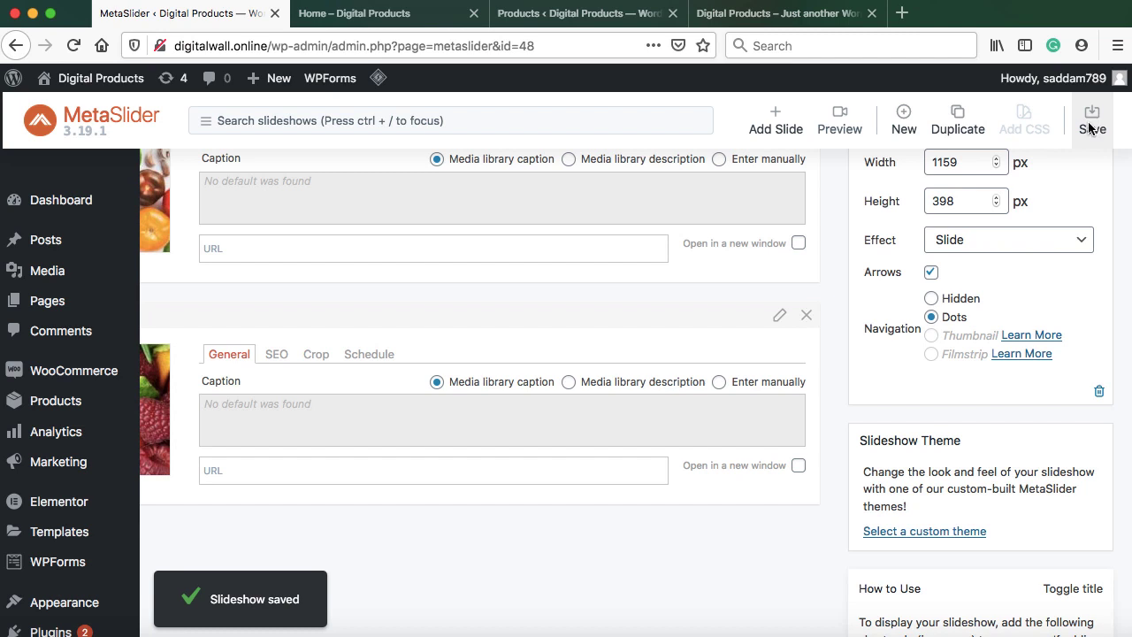
scroll(775, 317, left, 3)
scroll(775, 317, up, 1)
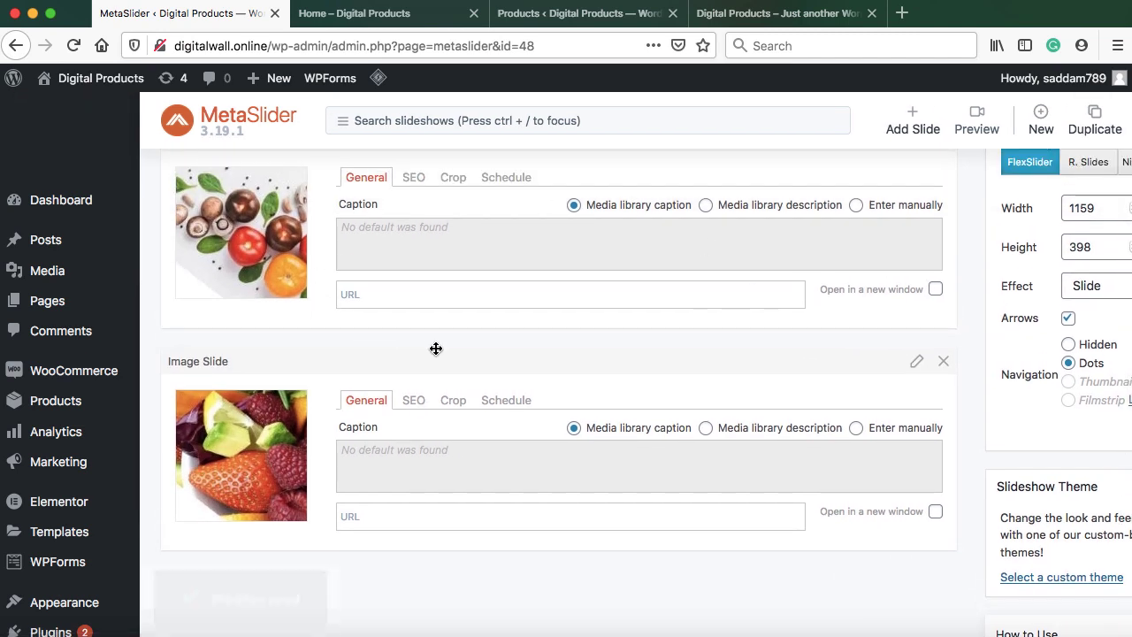
Open Home from the All Pages list and switch to Edit with Elementor
click(81, 303)
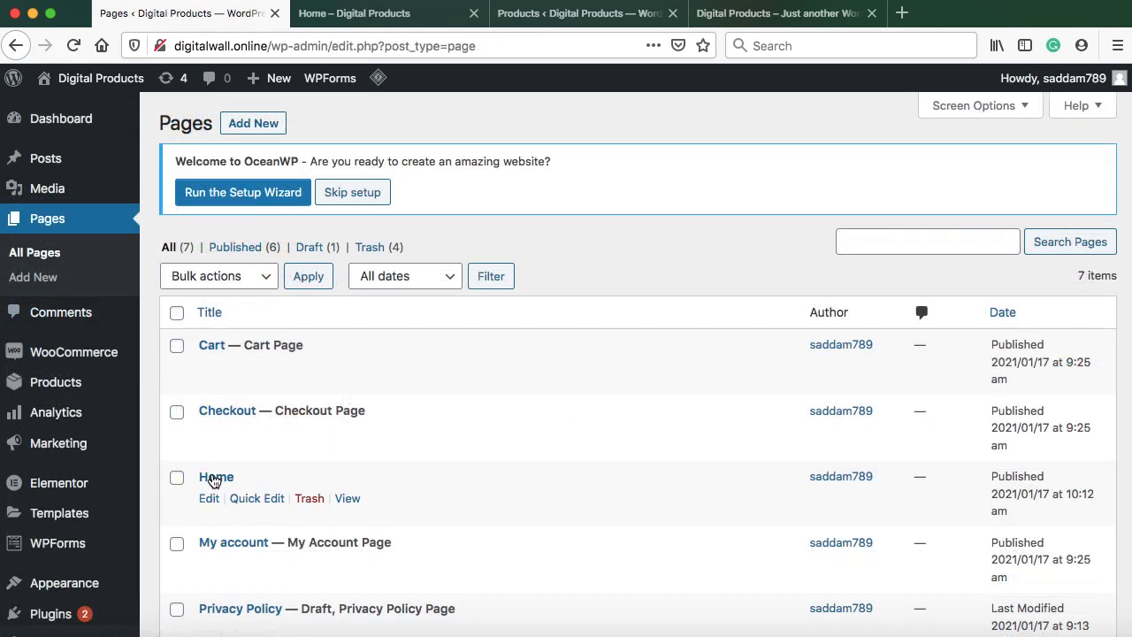
click(208, 499)
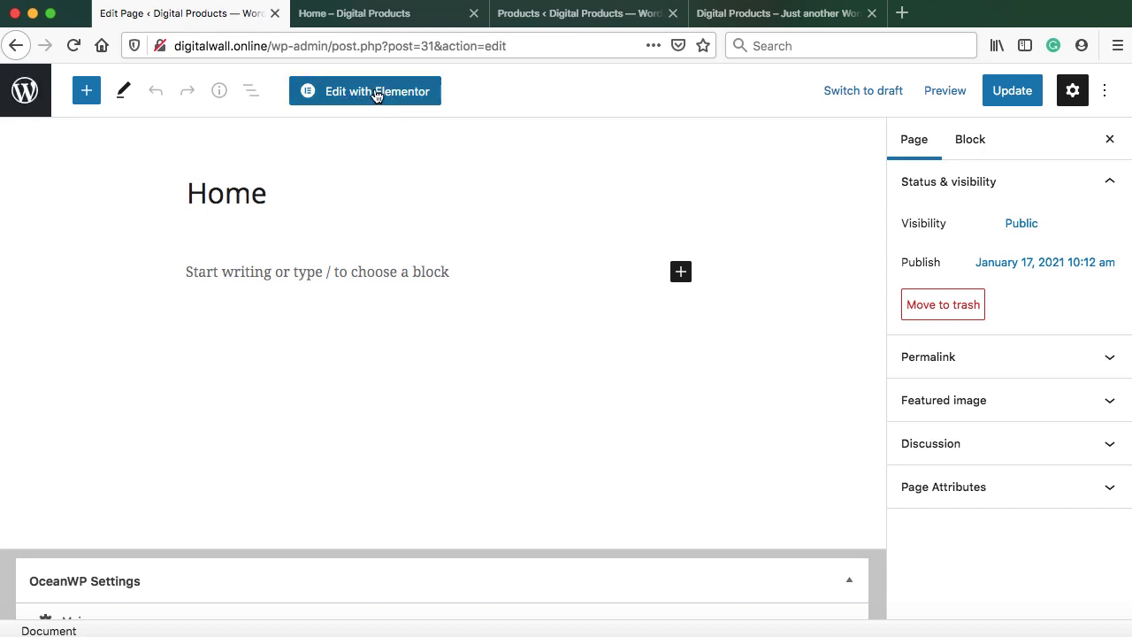
click(376, 91)
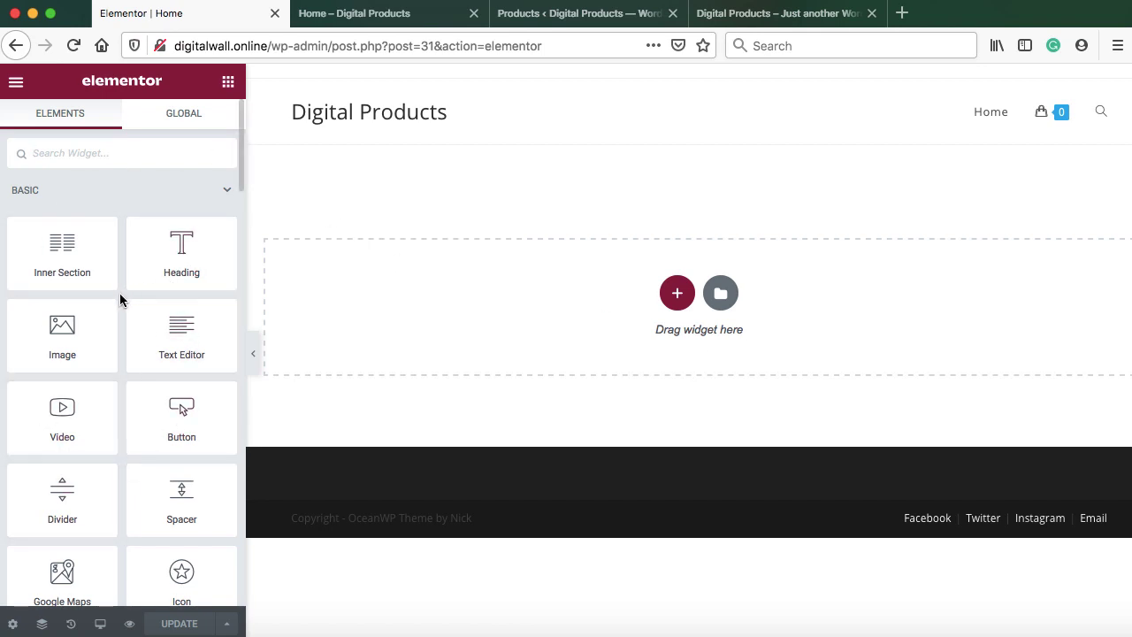
scroll(119, 301, down, 1)
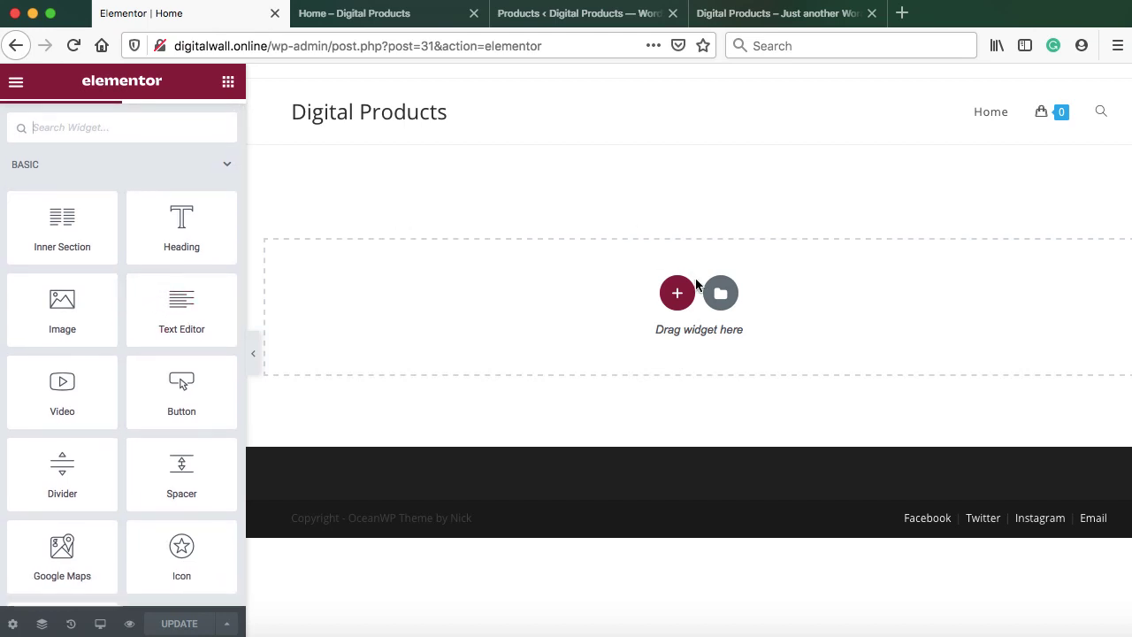
scroll(142, 406, down, 1)
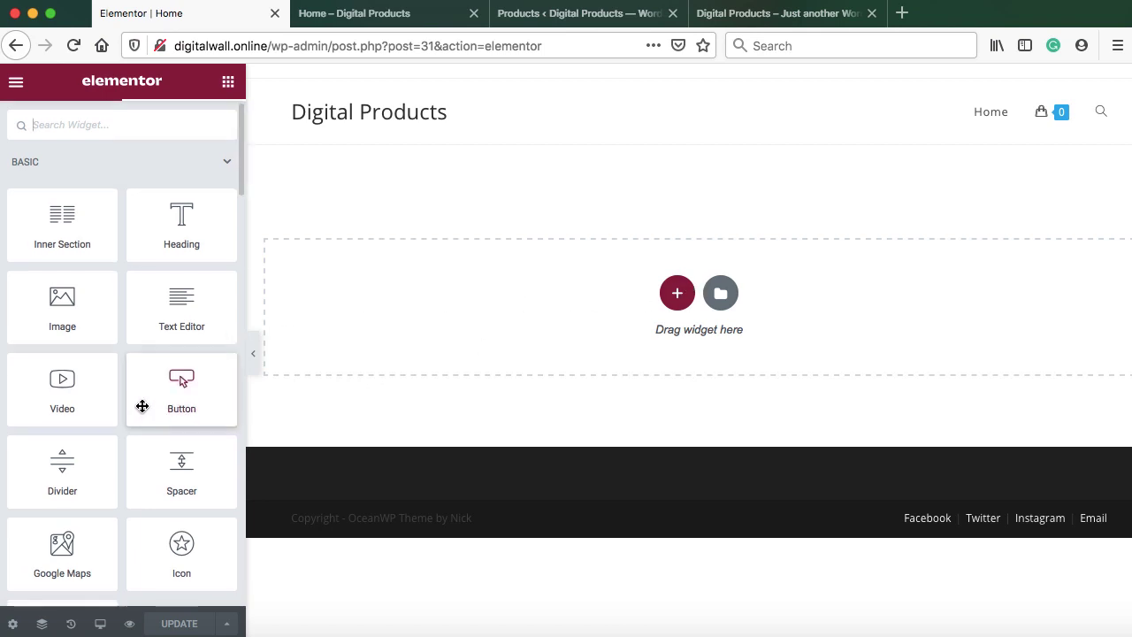
scroll(143, 406, down, 1)
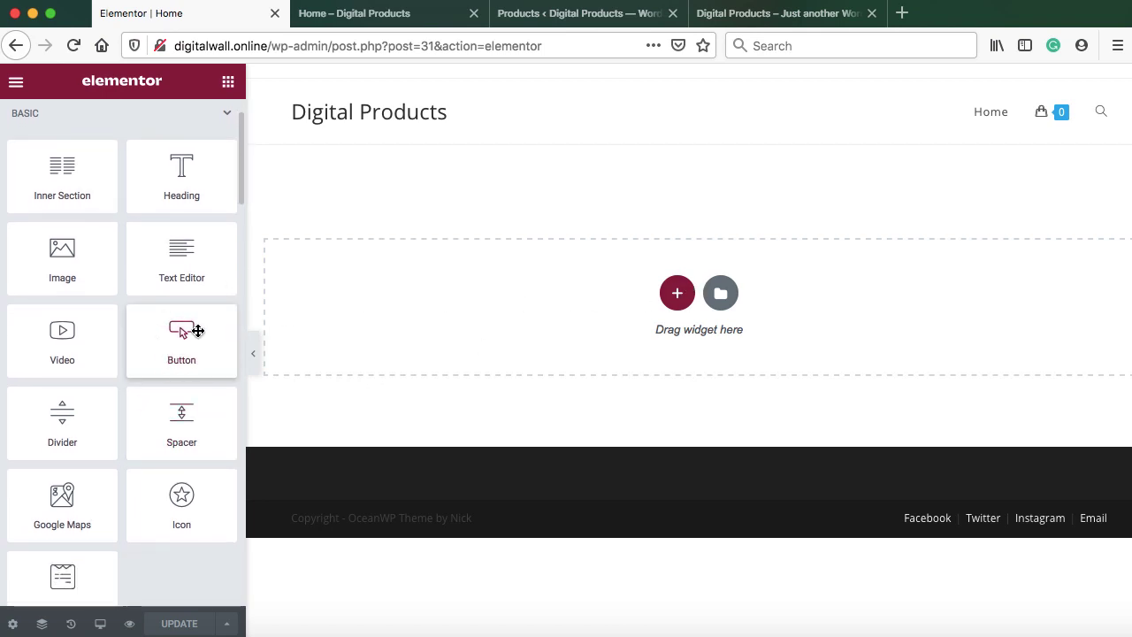
scroll(197, 331, down, 1)
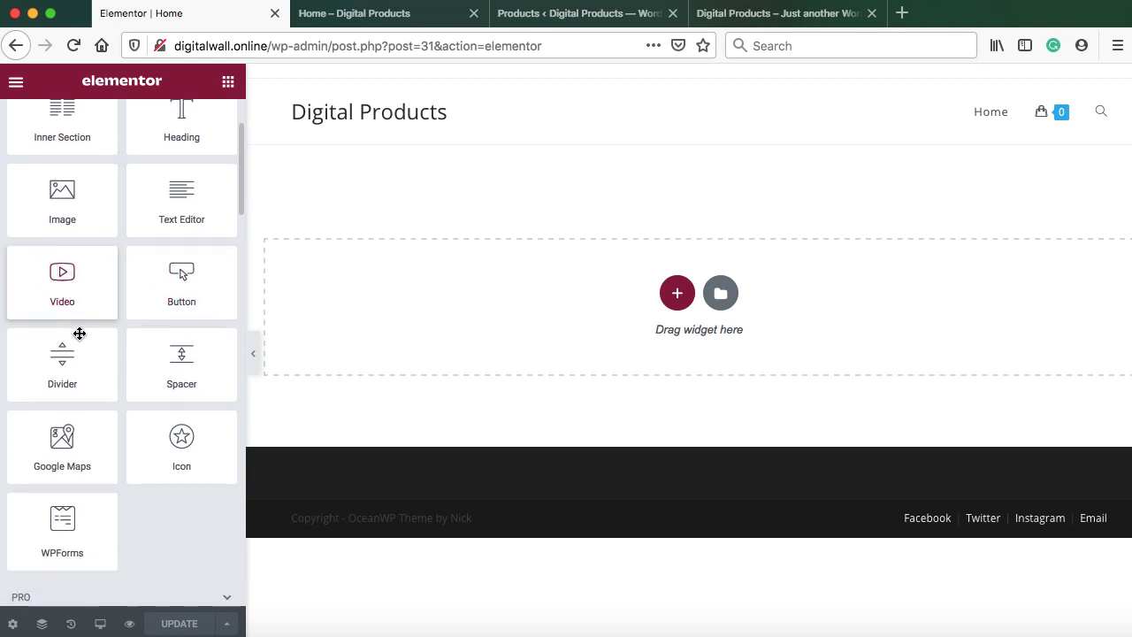
scroll(80, 333, down, 5)
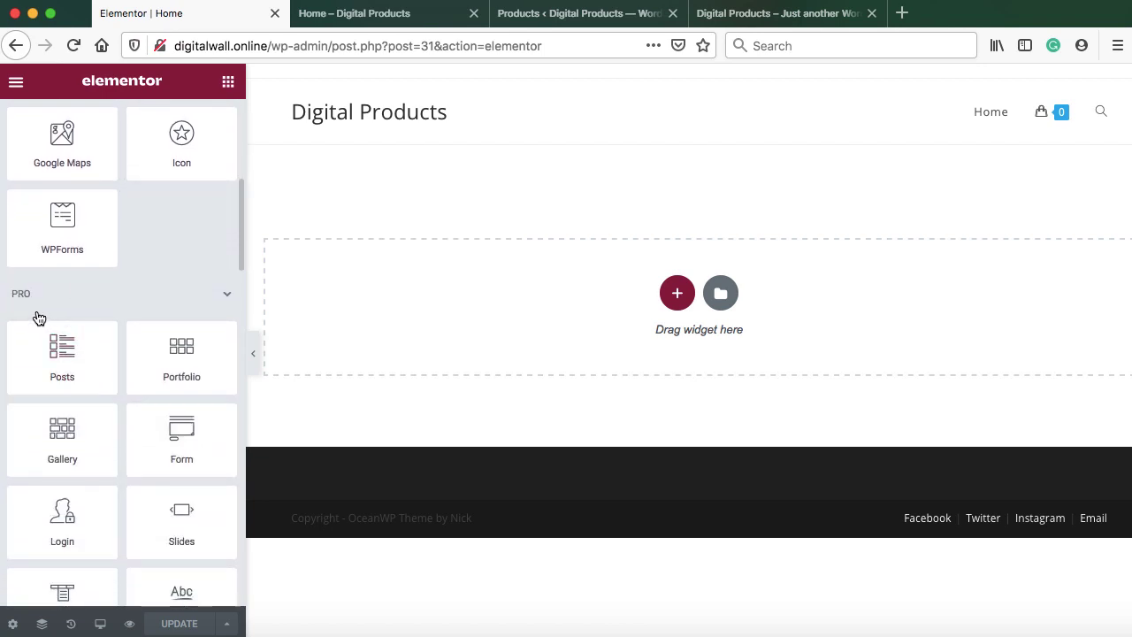
scroll(121, 364, down, 3)
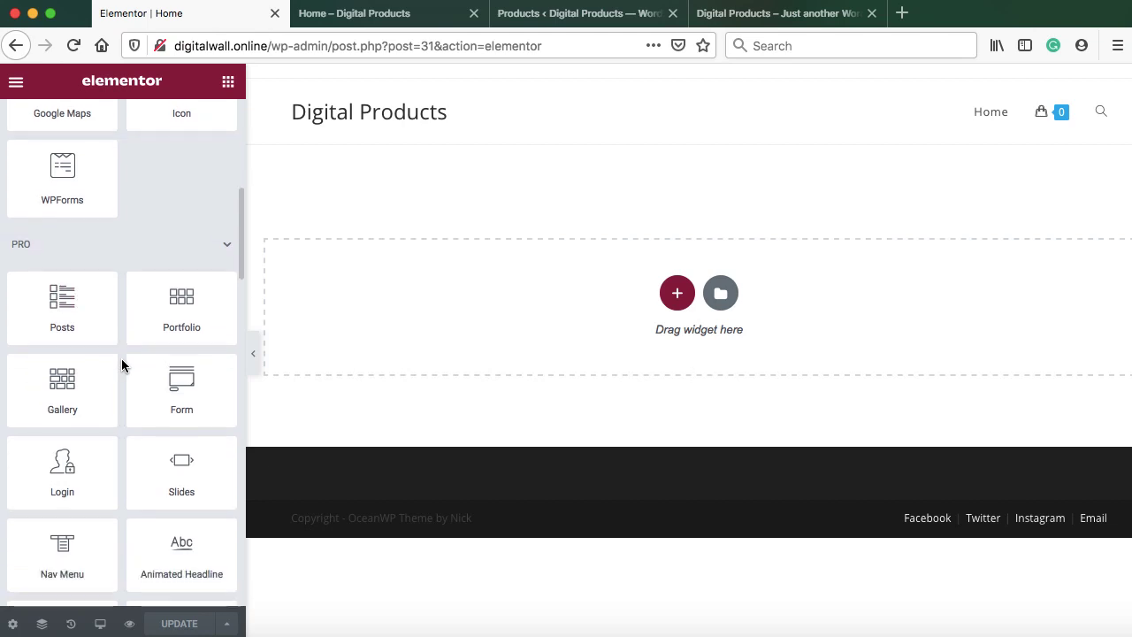
scroll(121, 364, down, 1)
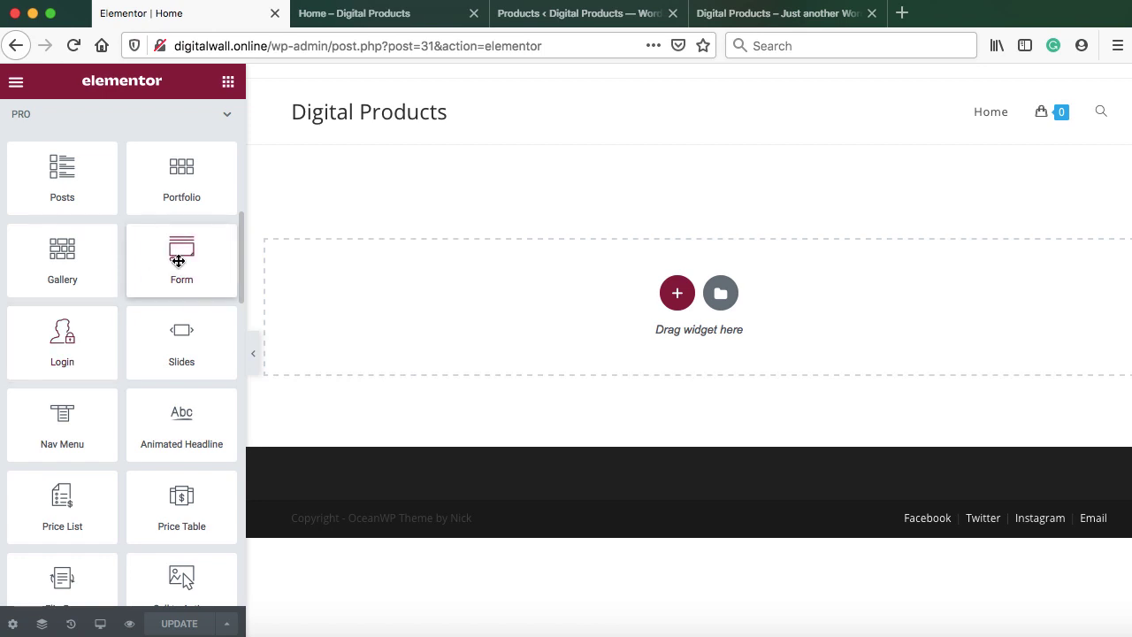
scroll(181, 349, down, 4)
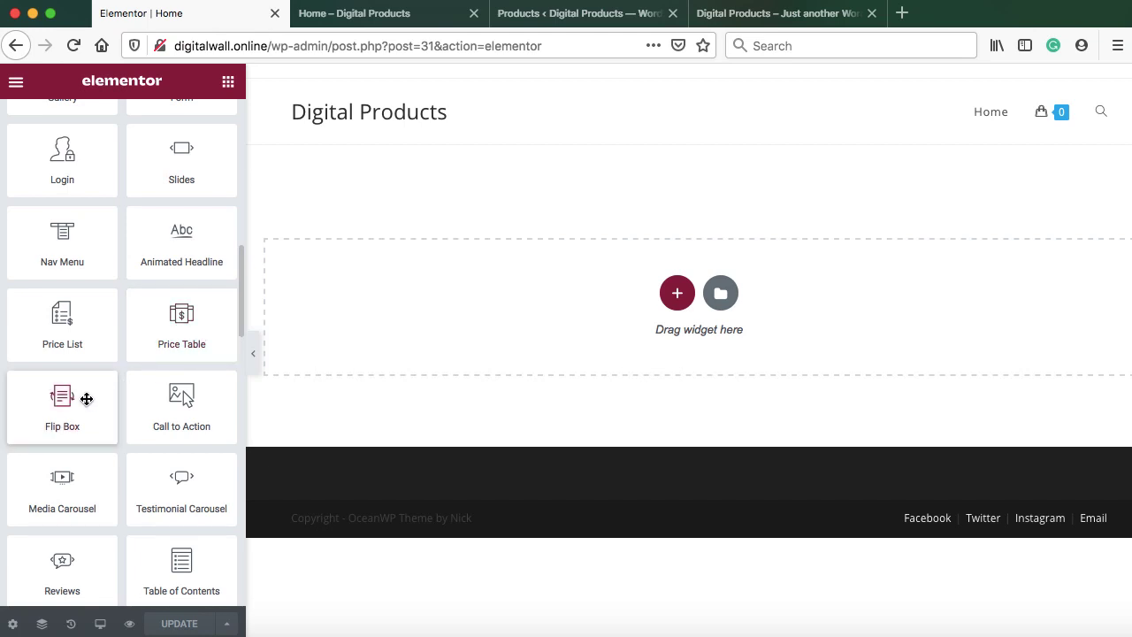
scroll(107, 445, down, 5)
scroll(107, 444, up, 10)
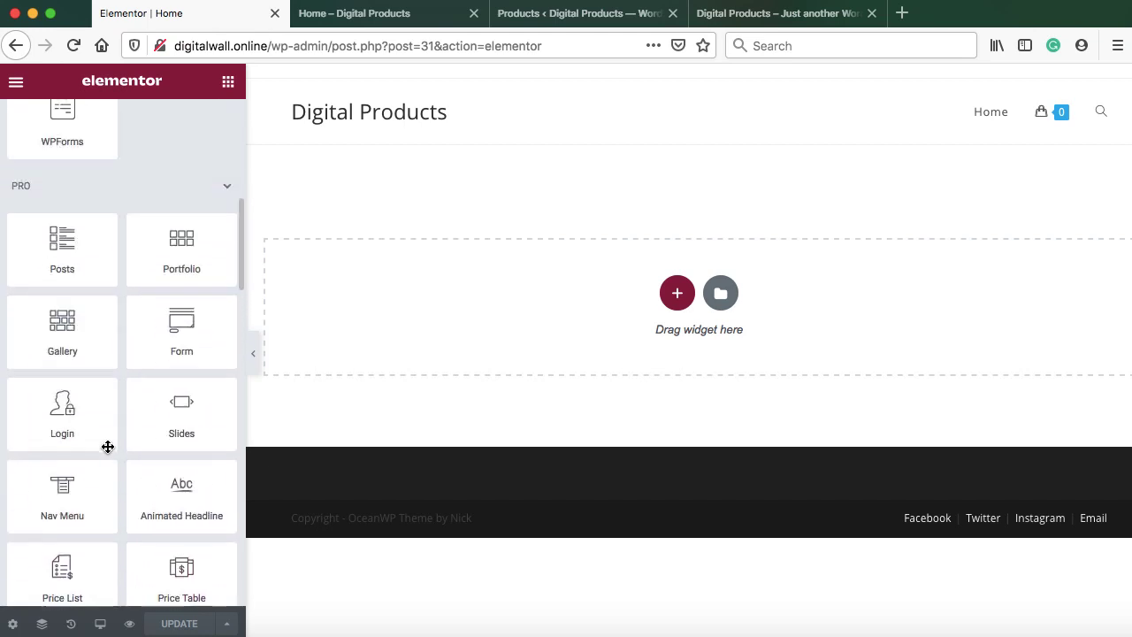
scroll(107, 446, up, 3)
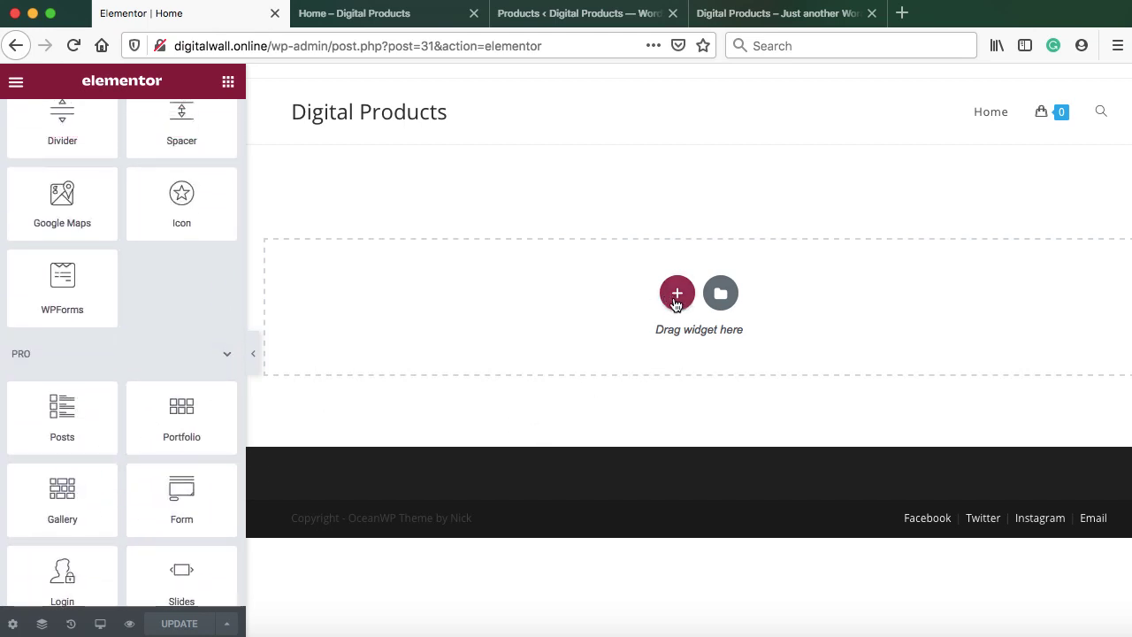
Add a new section using the single-column structure
click(677, 293)
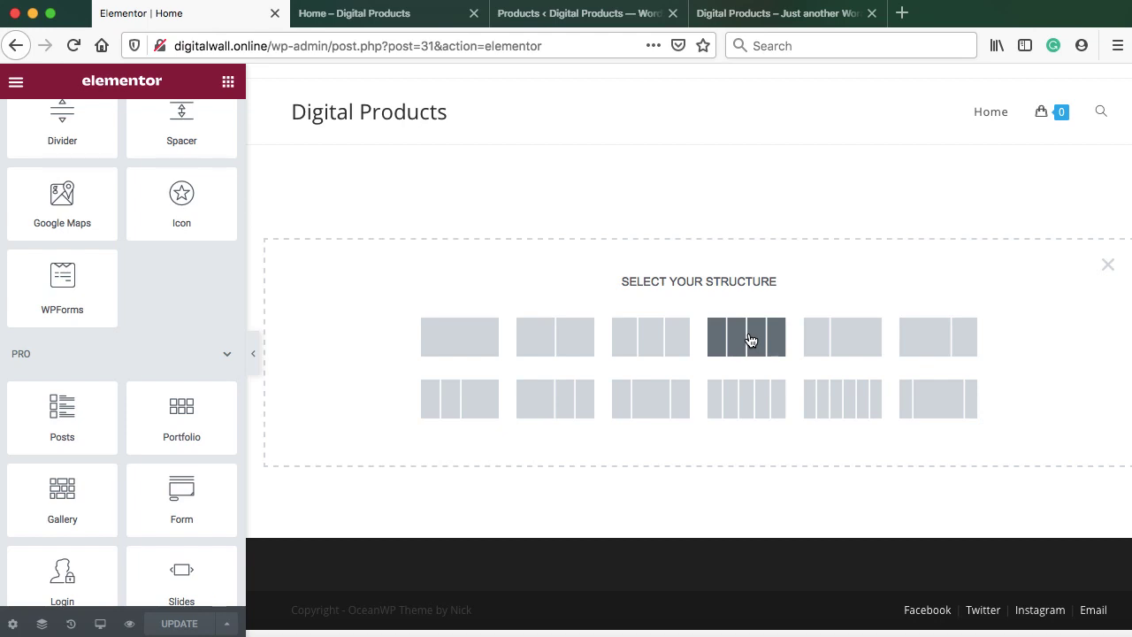
click(457, 339)
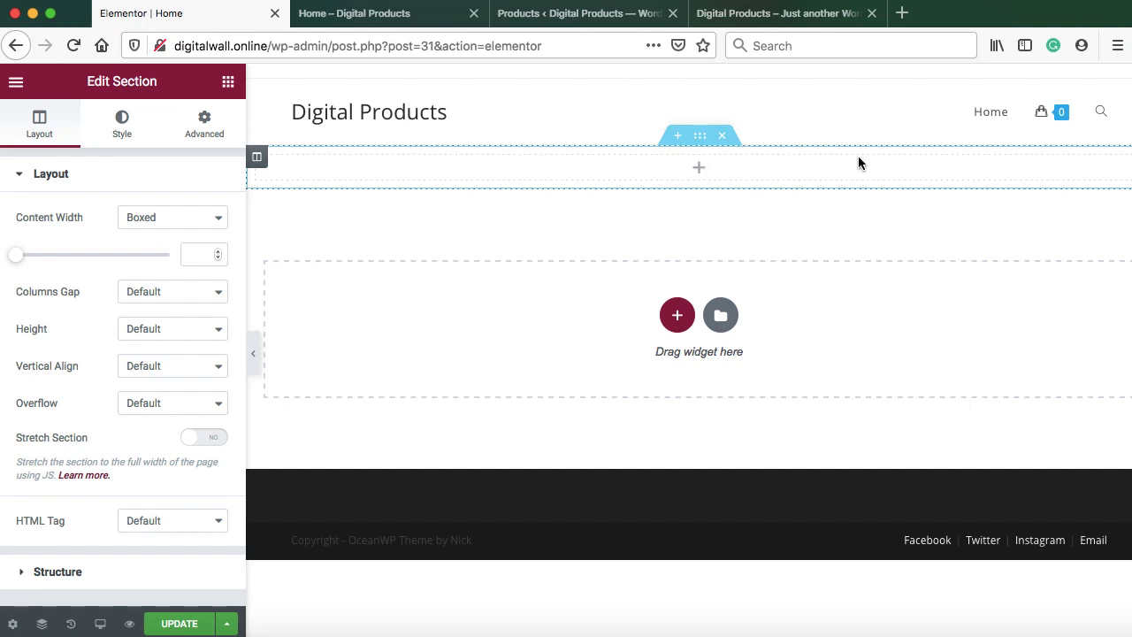
Drop a Shortcode widget into the section, paste [metaslider id="48"], apply, and update the page
click(699, 171)
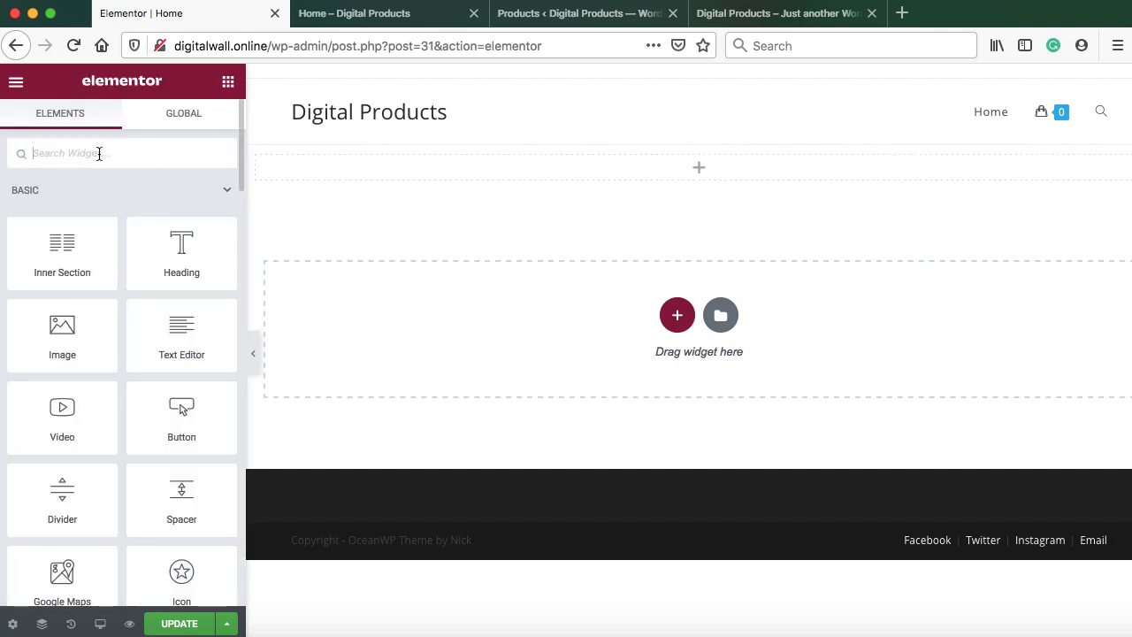
text(shortcode)
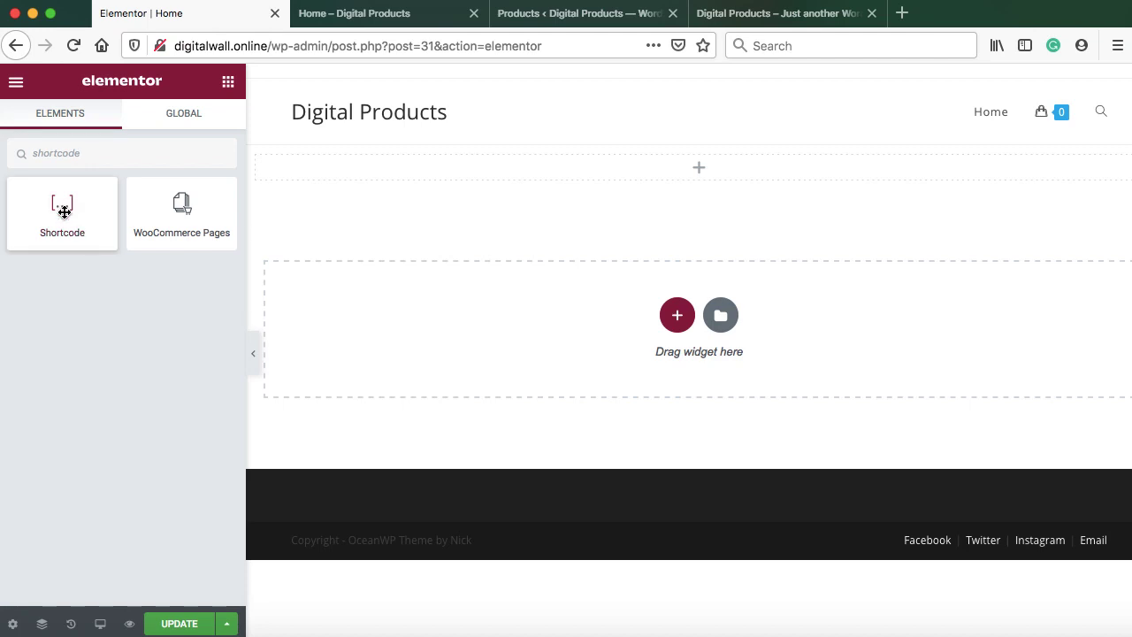
drag(63, 209, 381, 173)
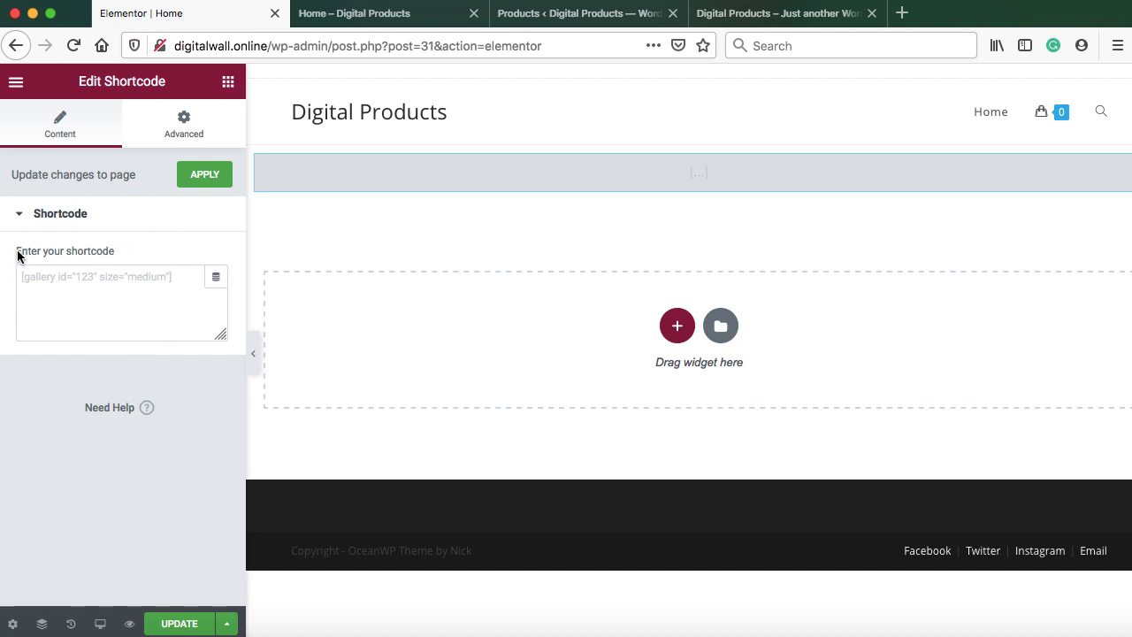
click(75, 277)
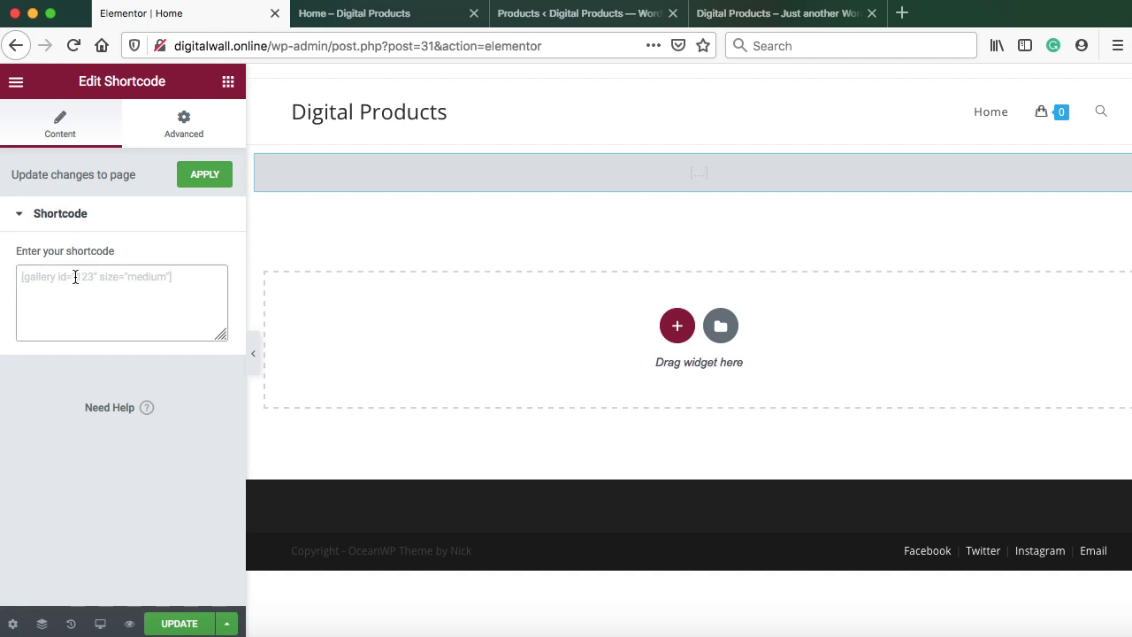
right_click(75, 276)
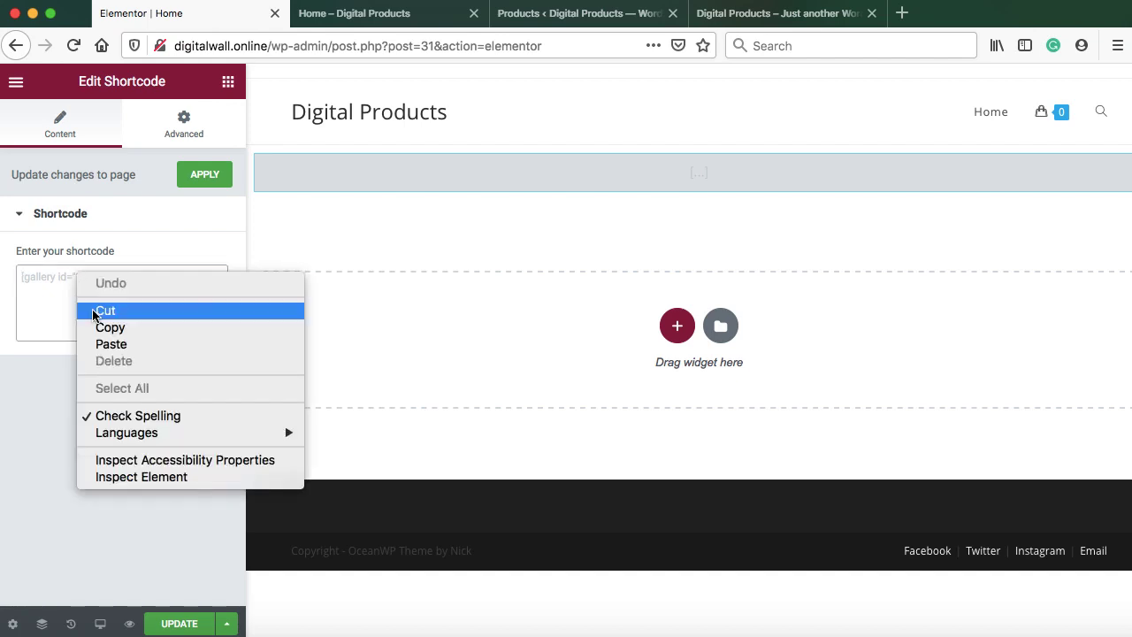
click(111, 344)
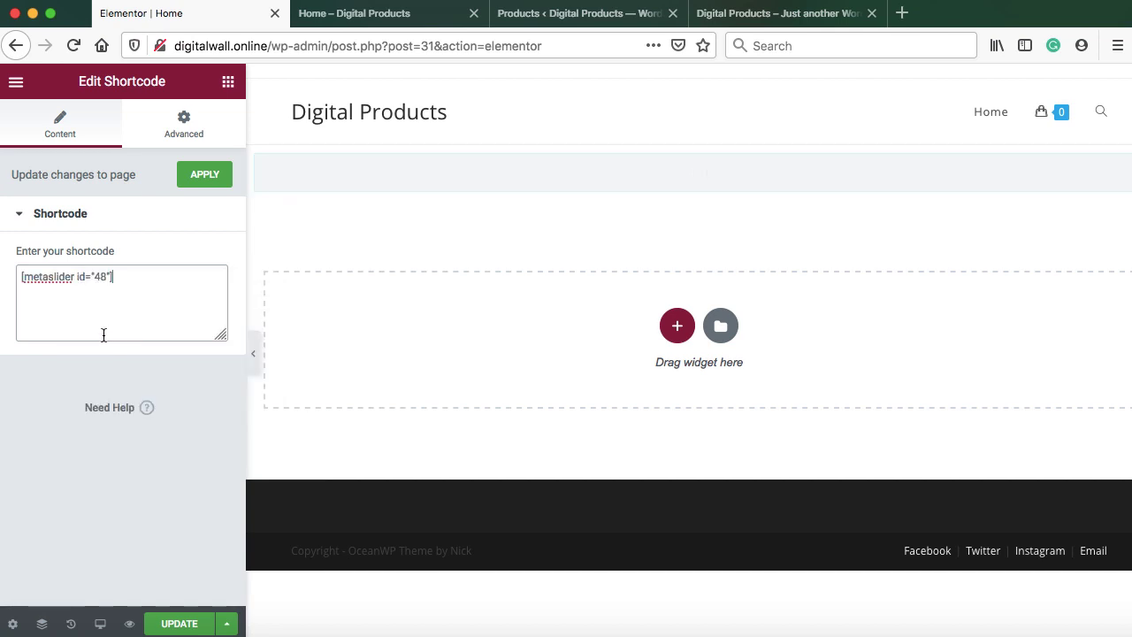
click(202, 176)
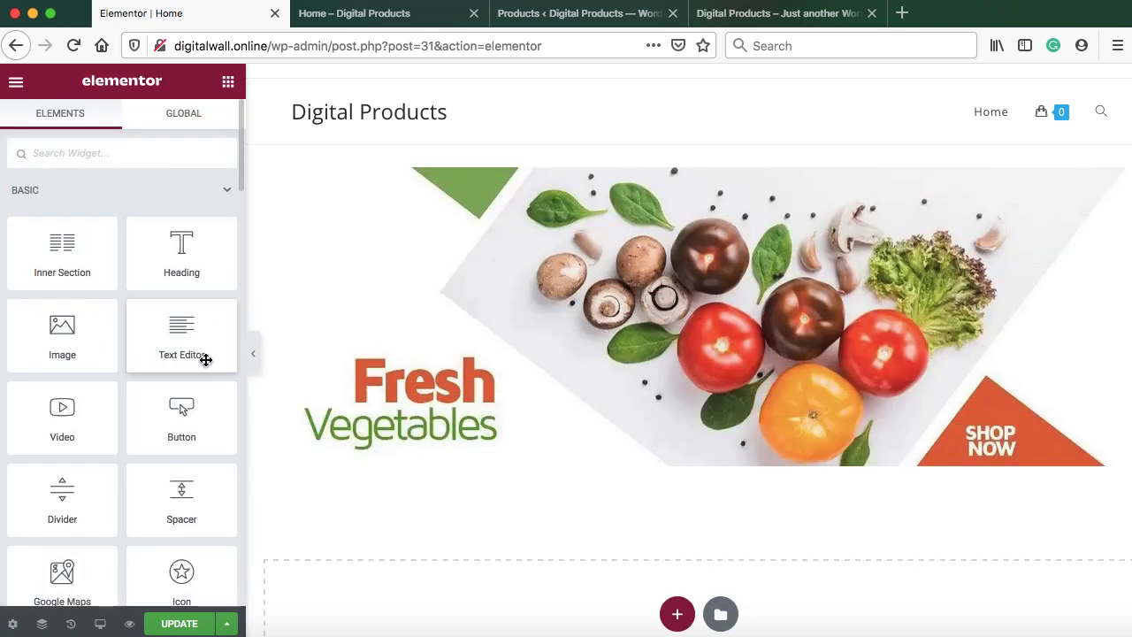
click(179, 623)
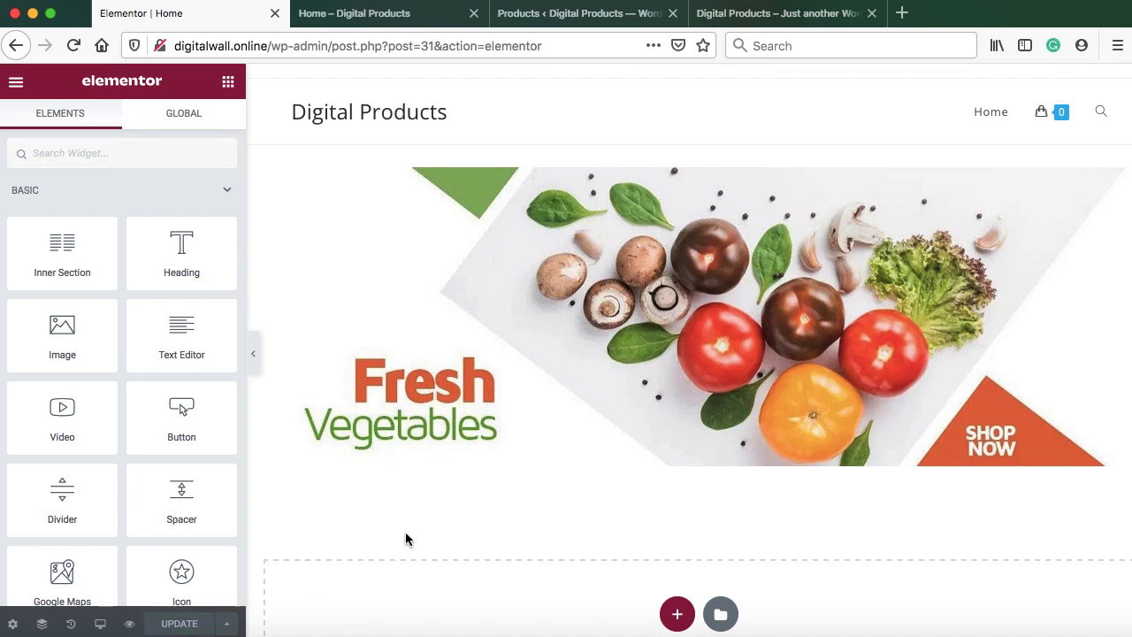
Reload the live Home page and advance the slider twice to preview its slides
click(377, 23)
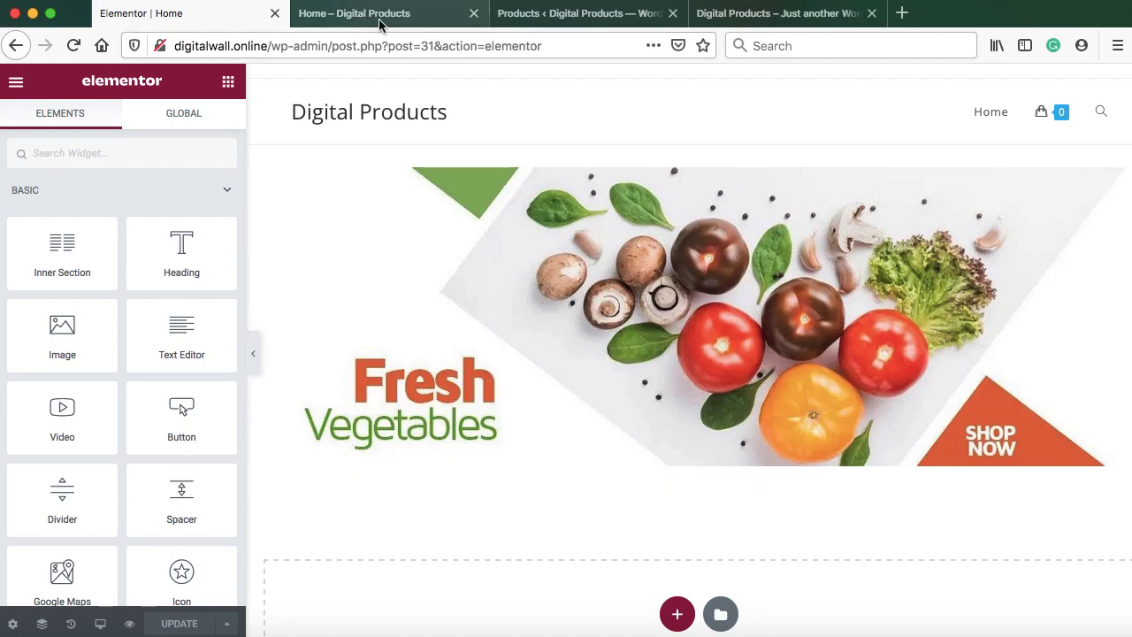
click(73, 45)
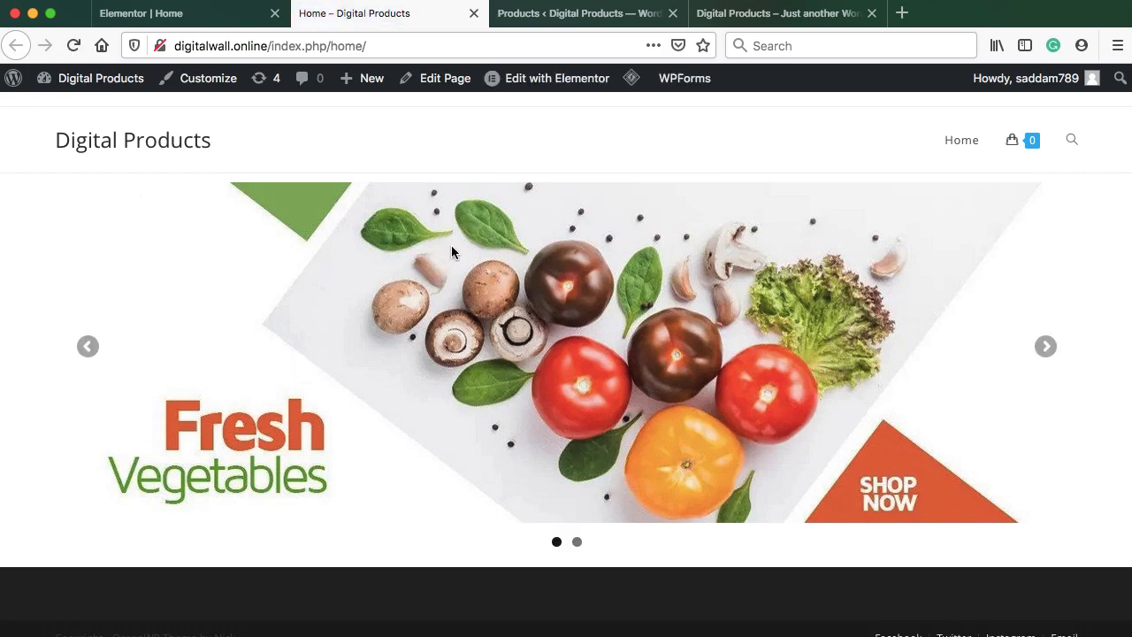
click(1045, 349)
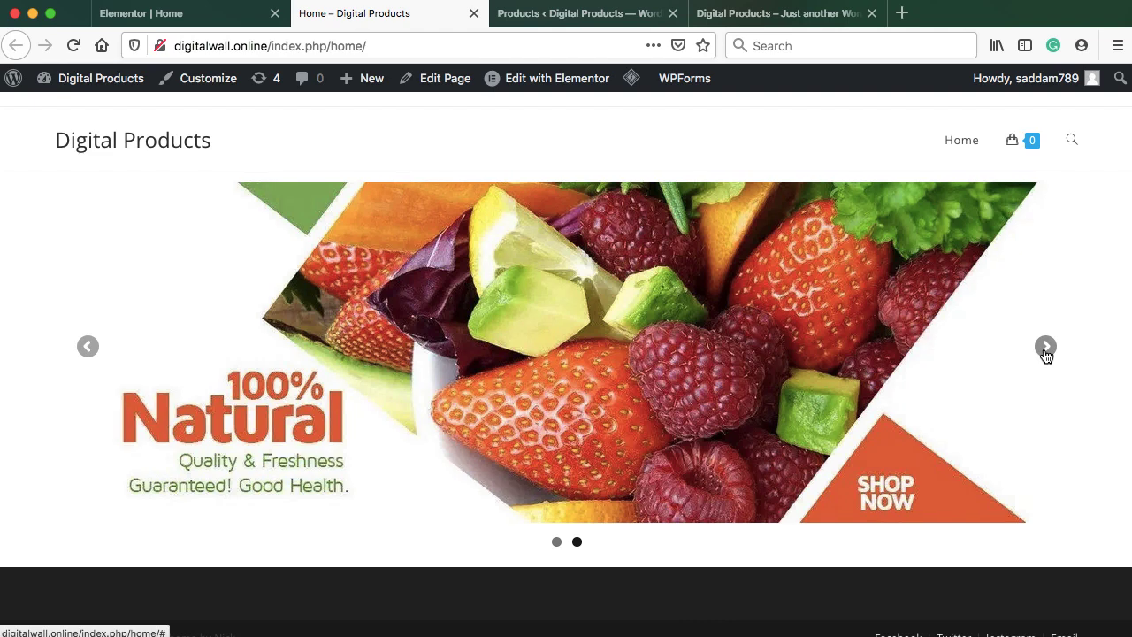
click(1045, 349)
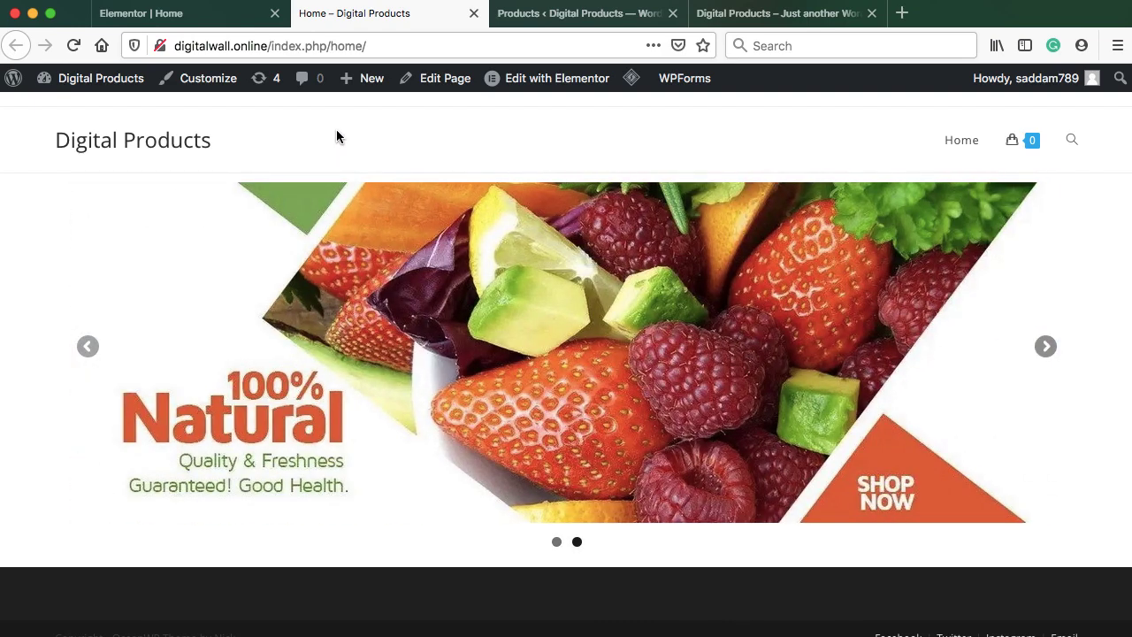
click(177, 19)
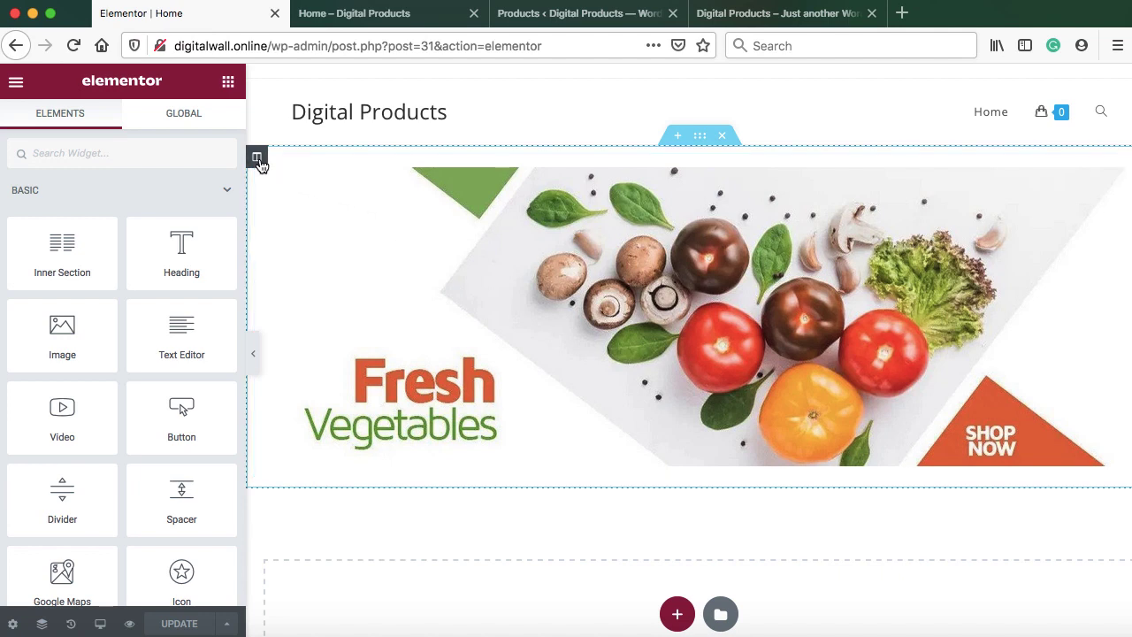
Set the slider column's padding to 0 on every side
click(258, 160)
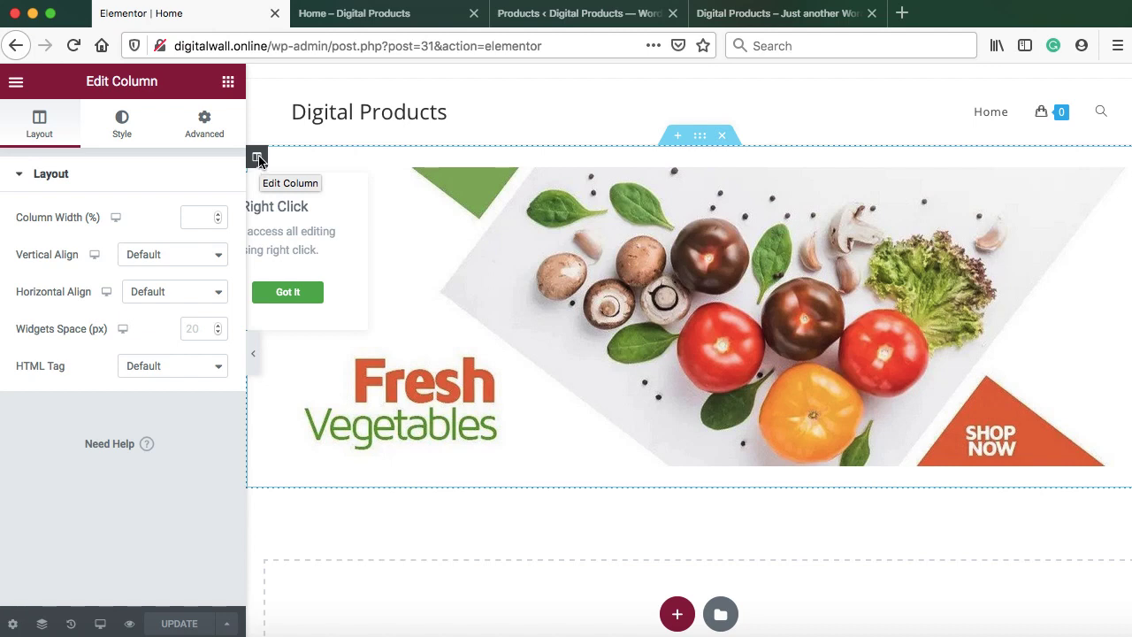
click(290, 292)
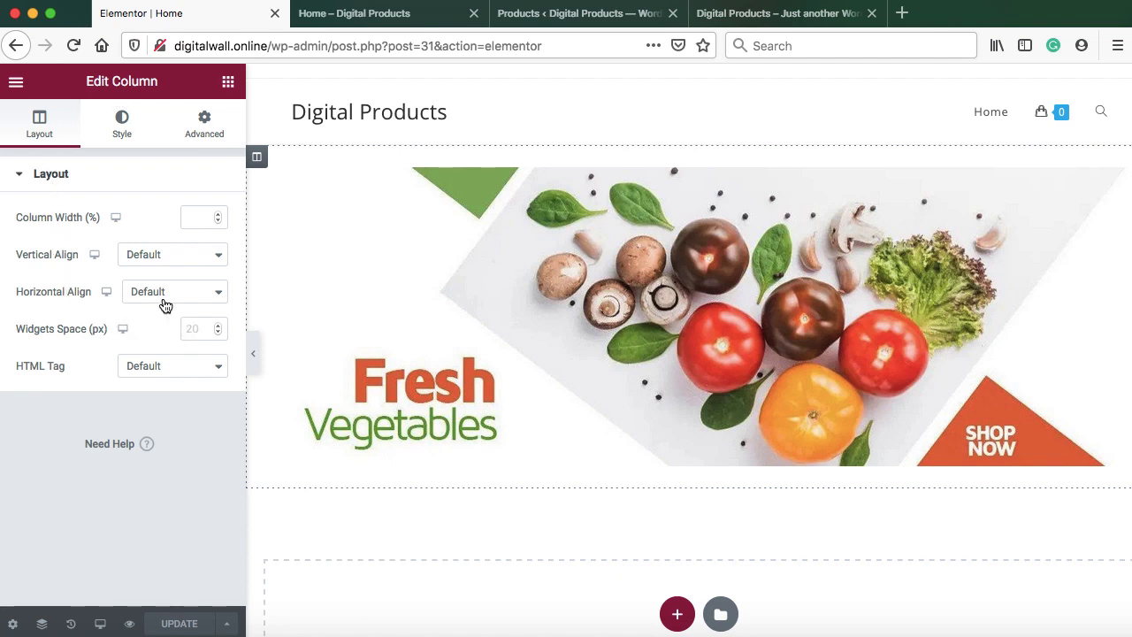
click(204, 124)
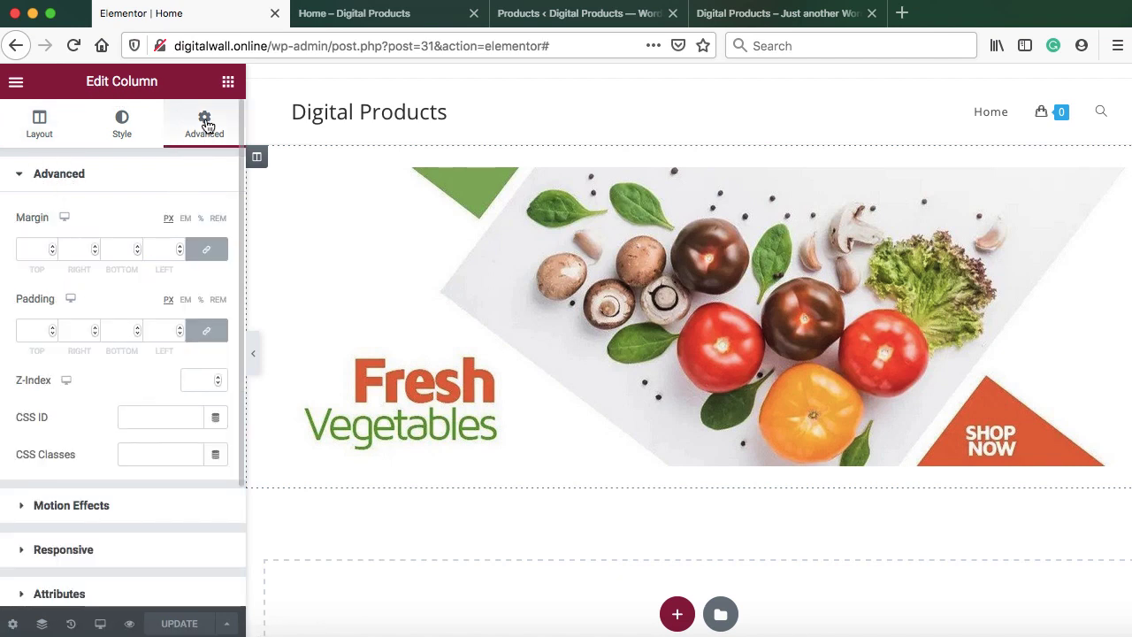
click(31, 327)
text(0)
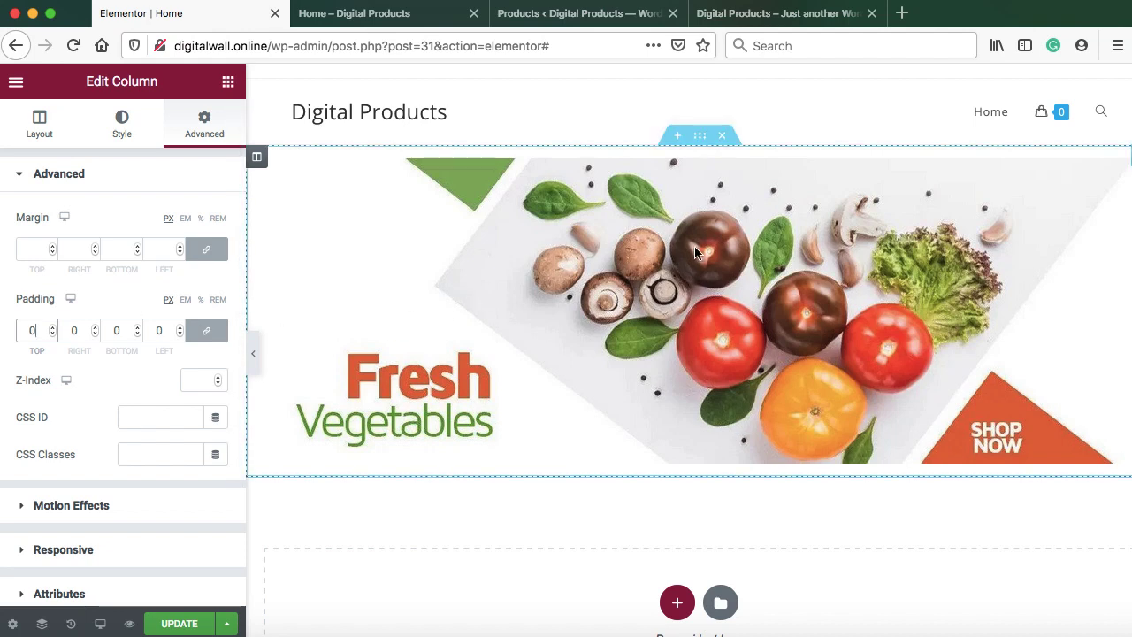
Set the surrounding section's padding to 0 and save the Home page
click(700, 138)
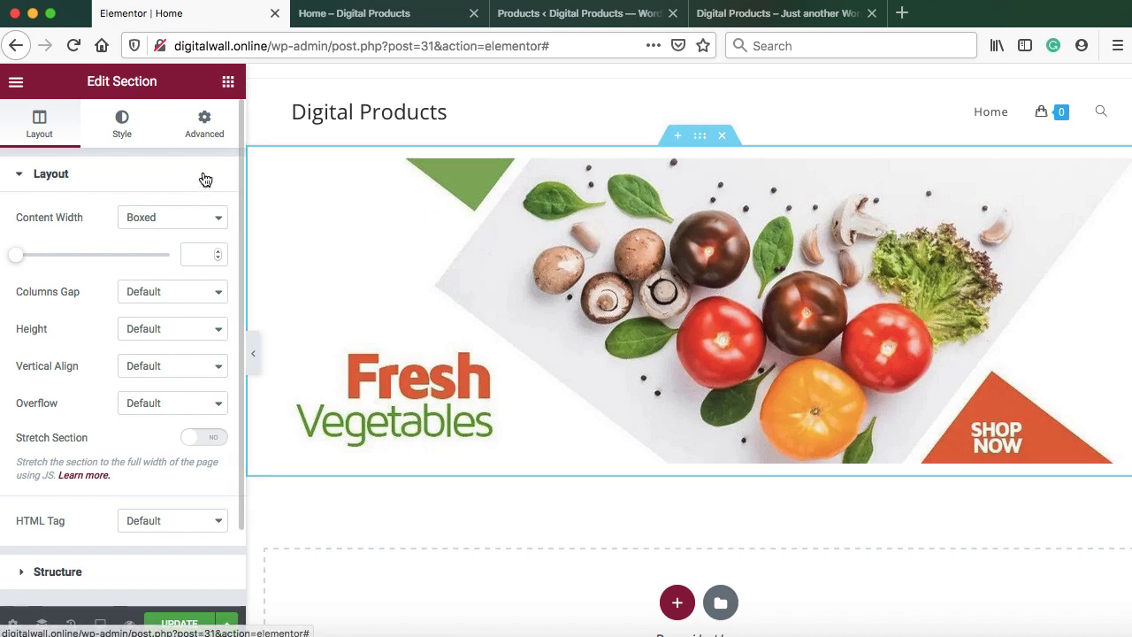
click(206, 127)
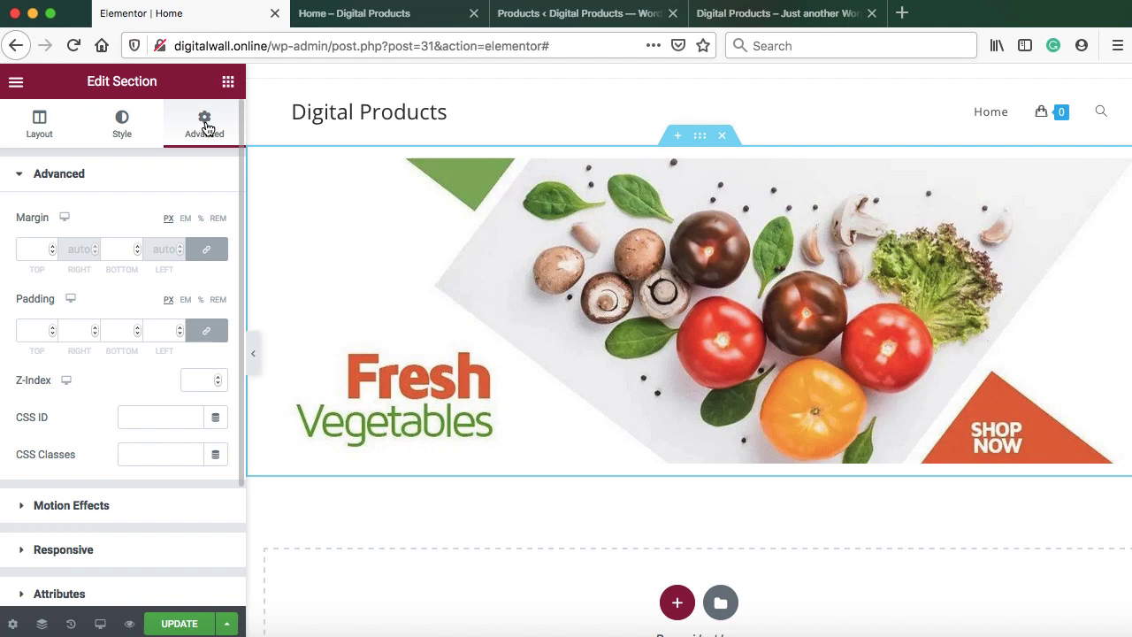
click(32, 327)
text(0)
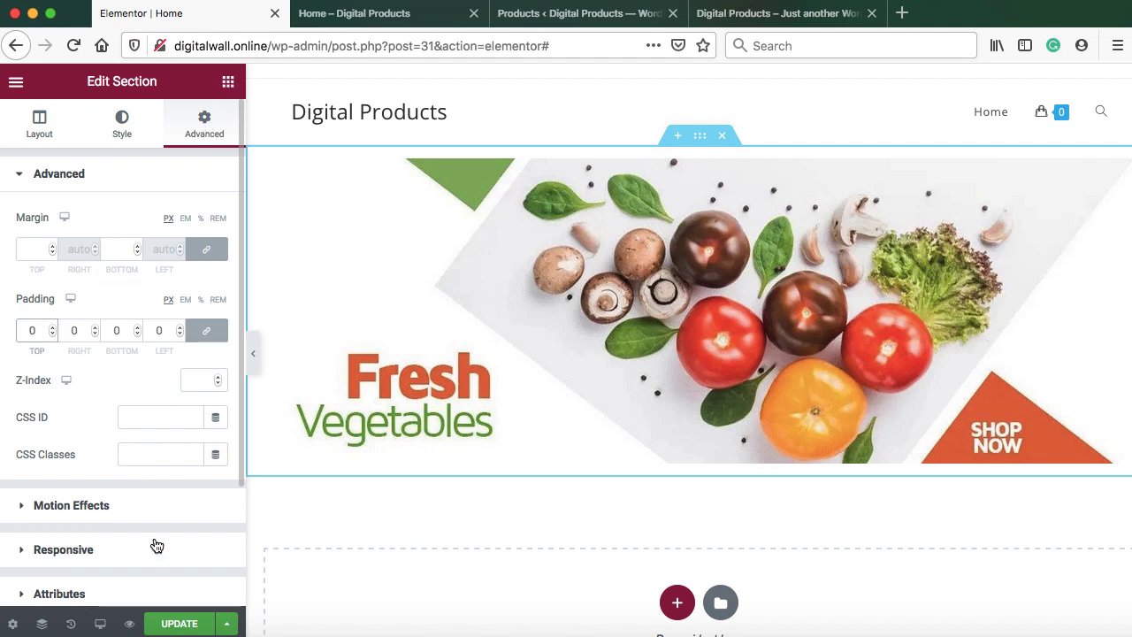
click(181, 616)
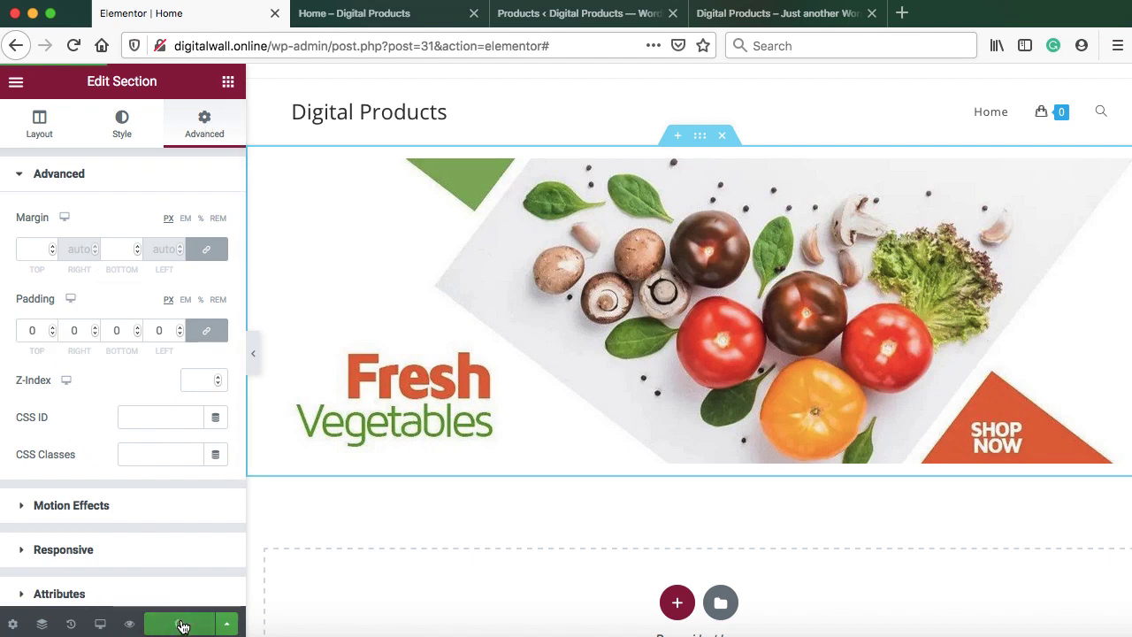
click(393, 21)
Reload the live Home page and check that the slider banner now spans the page
click(74, 46)
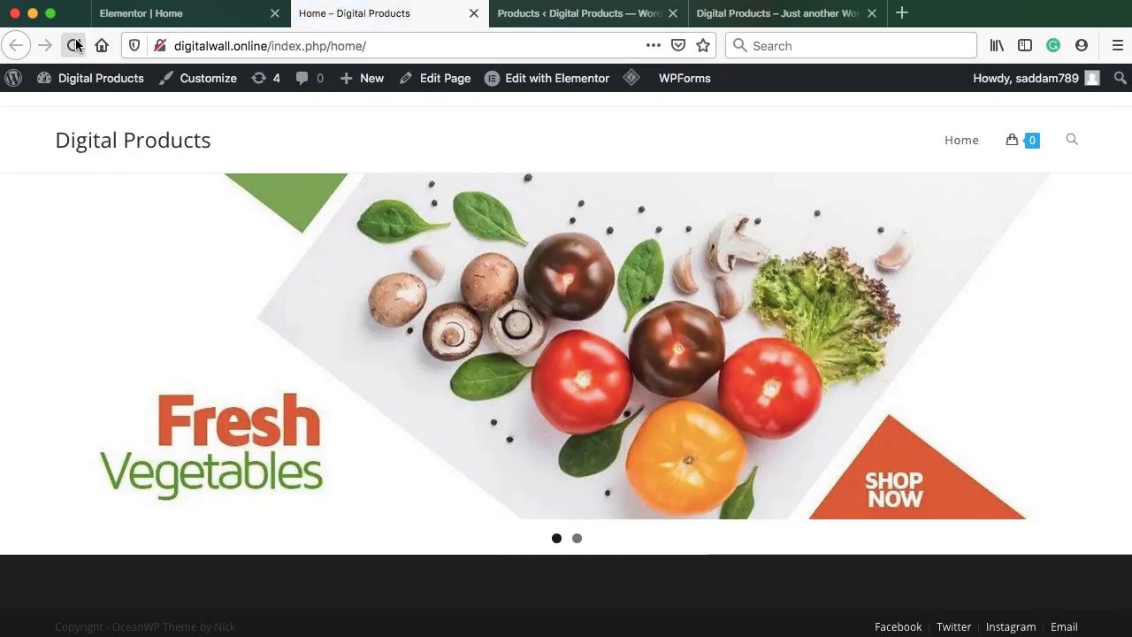
click(697, 179)
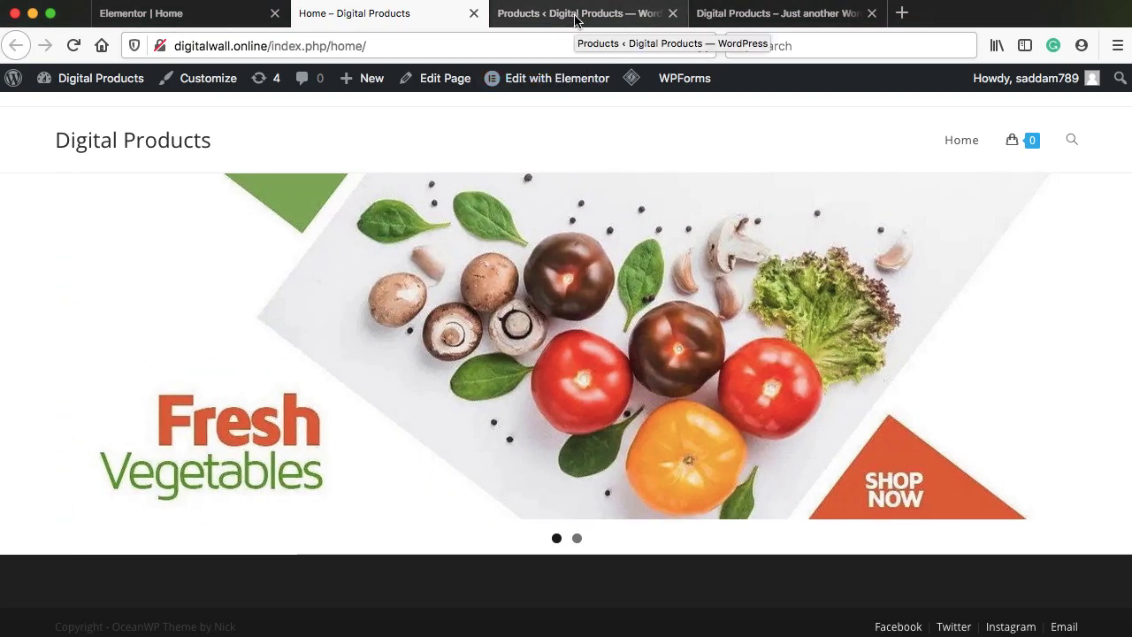
Scroll through the eight products and their categories in WooCommerce Products, then return to the live home page
click(576, 19)
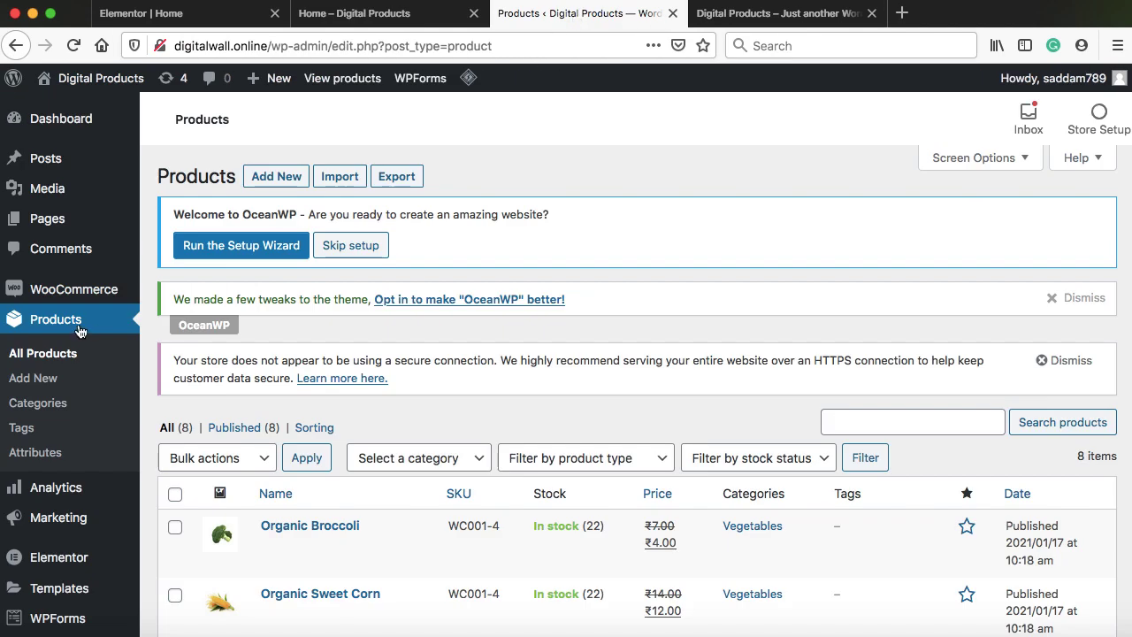
scroll(381, 351, down, 5)
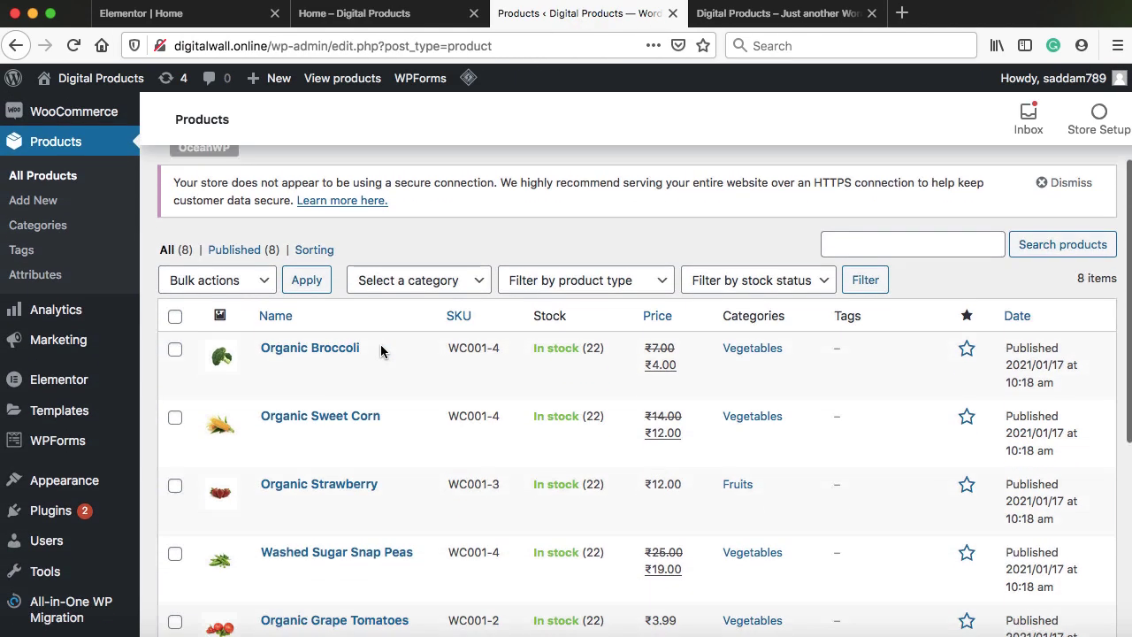
drag(1110, 267, 1116, 267)
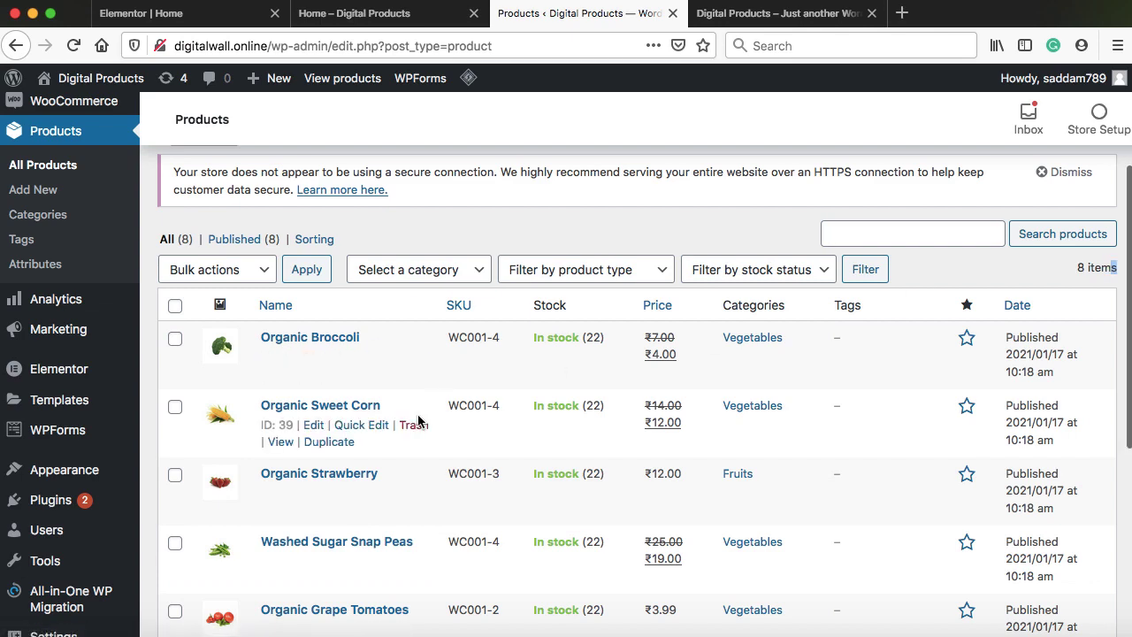
scroll(402, 416, down, 2)
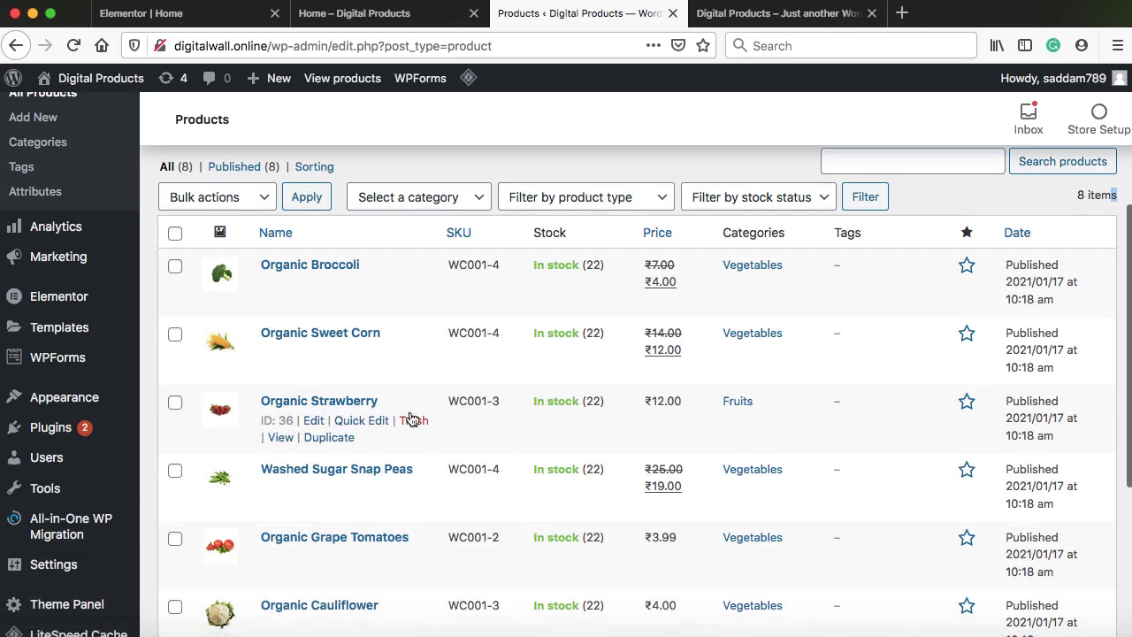
scroll(407, 413, down, 4)
scroll(409, 417, down, 2)
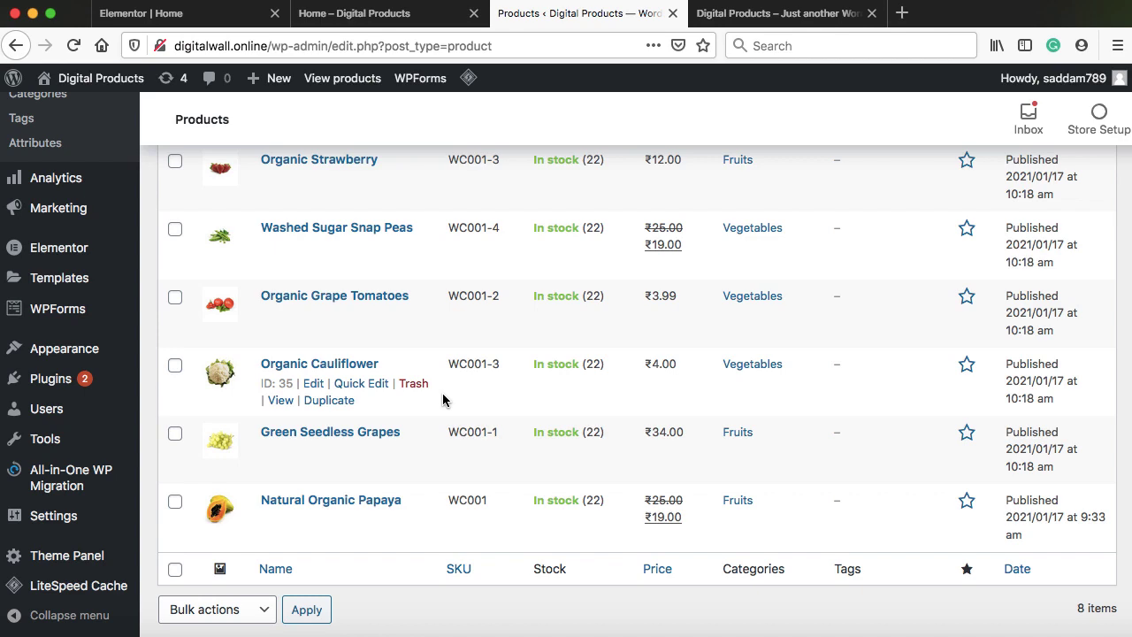
scroll(442, 400, up, 5)
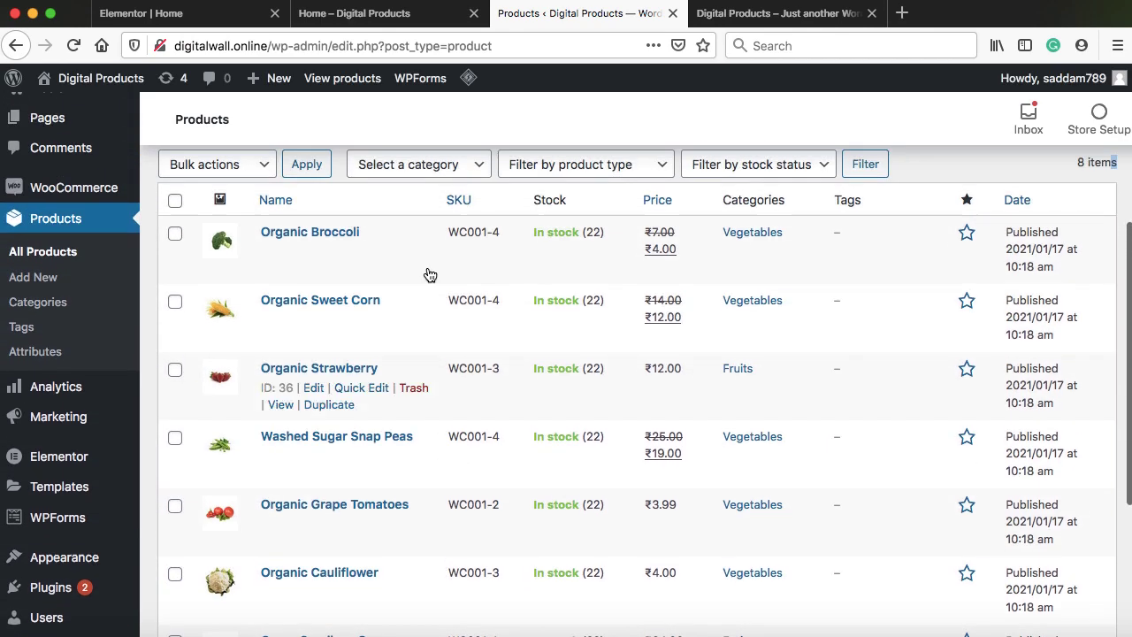
click(378, 19)
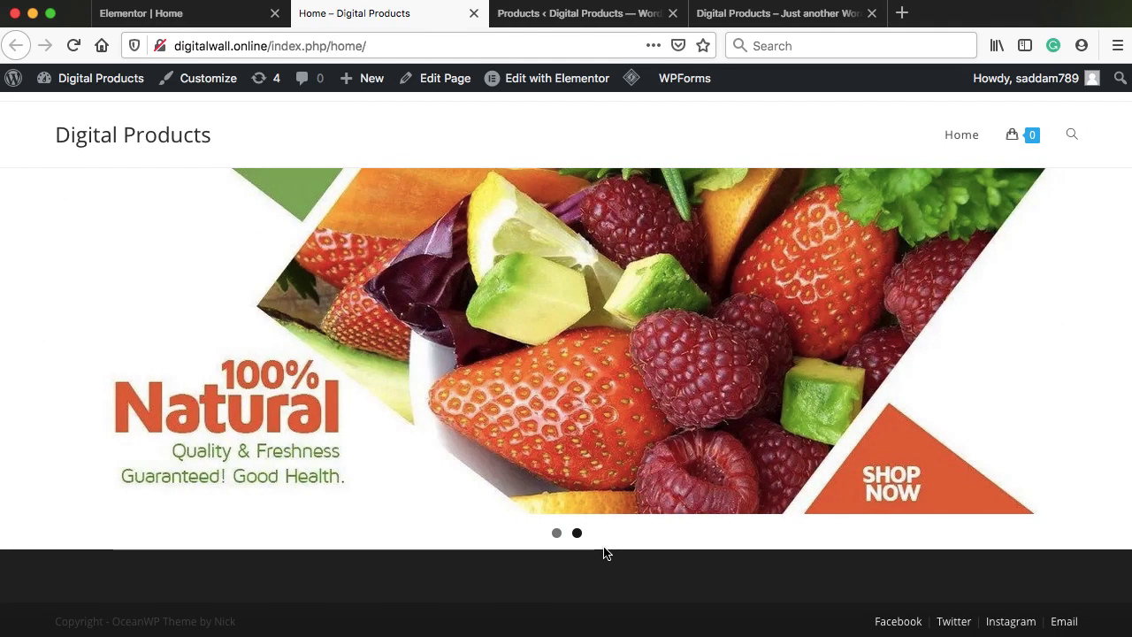
Add an empty one-column section directly beneath the slider section in the Home page editor
click(212, 14)
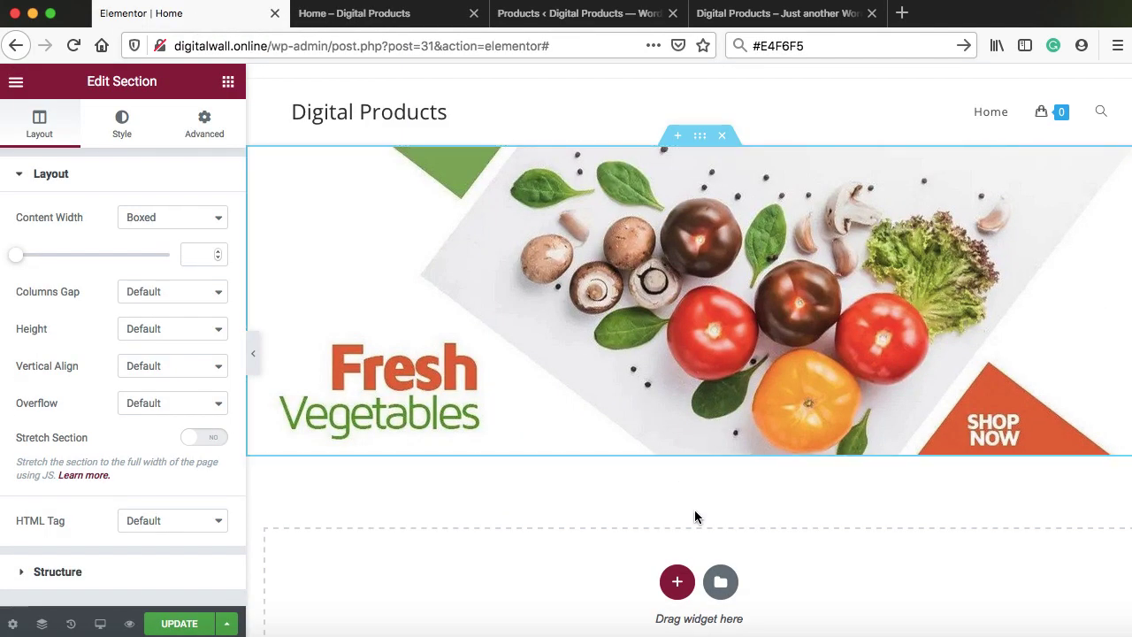
scroll(694, 510, down, 2)
click(677, 491)
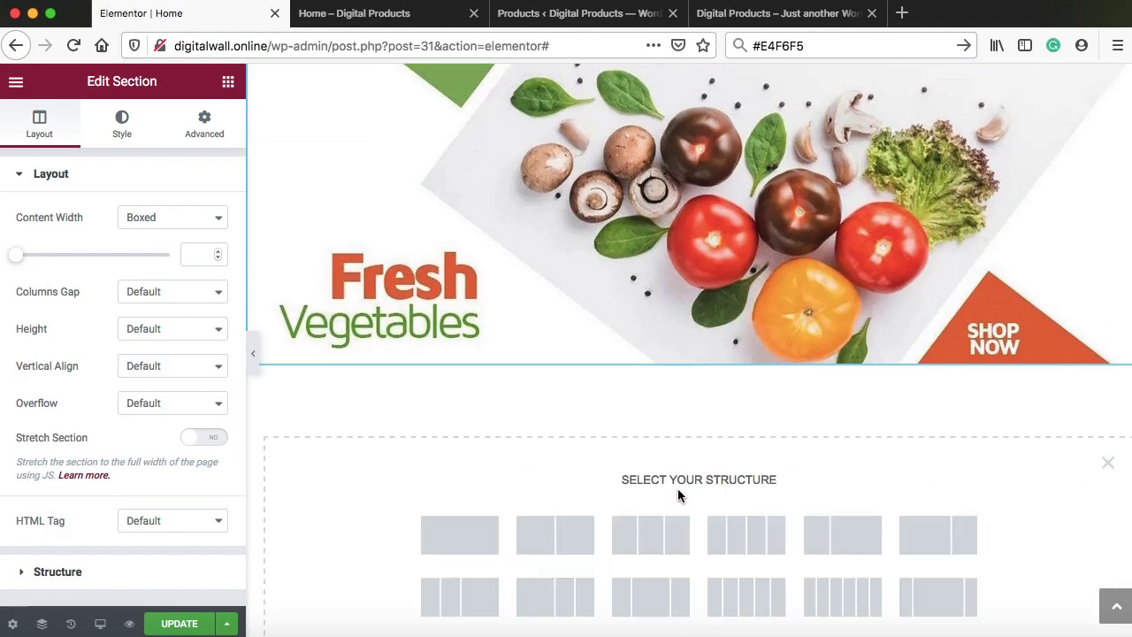
click(466, 536)
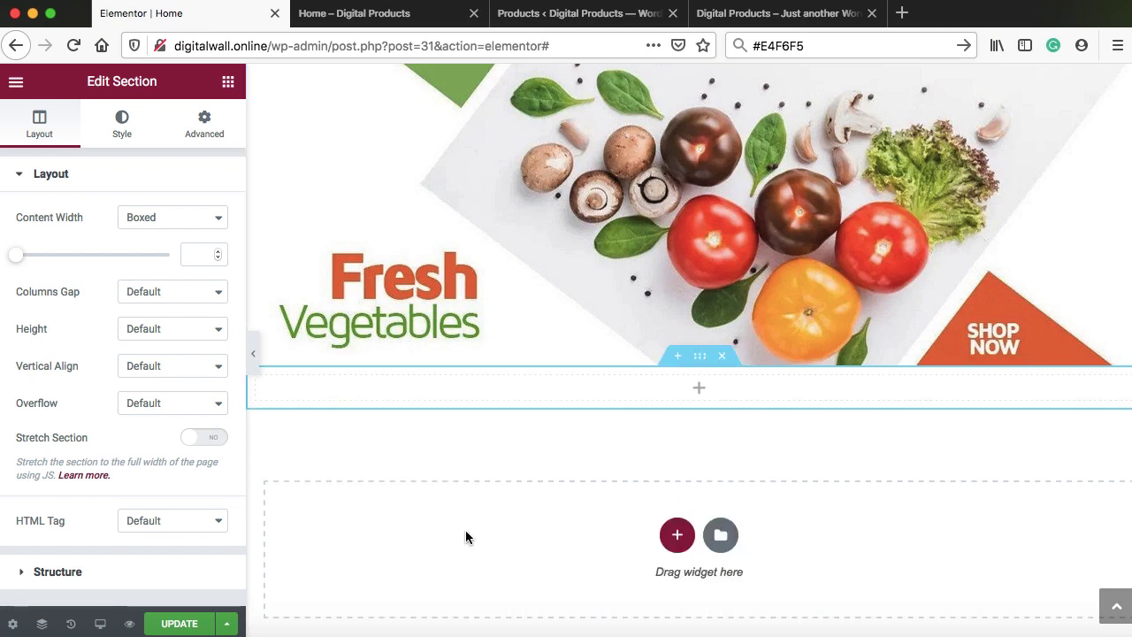
click(699, 394)
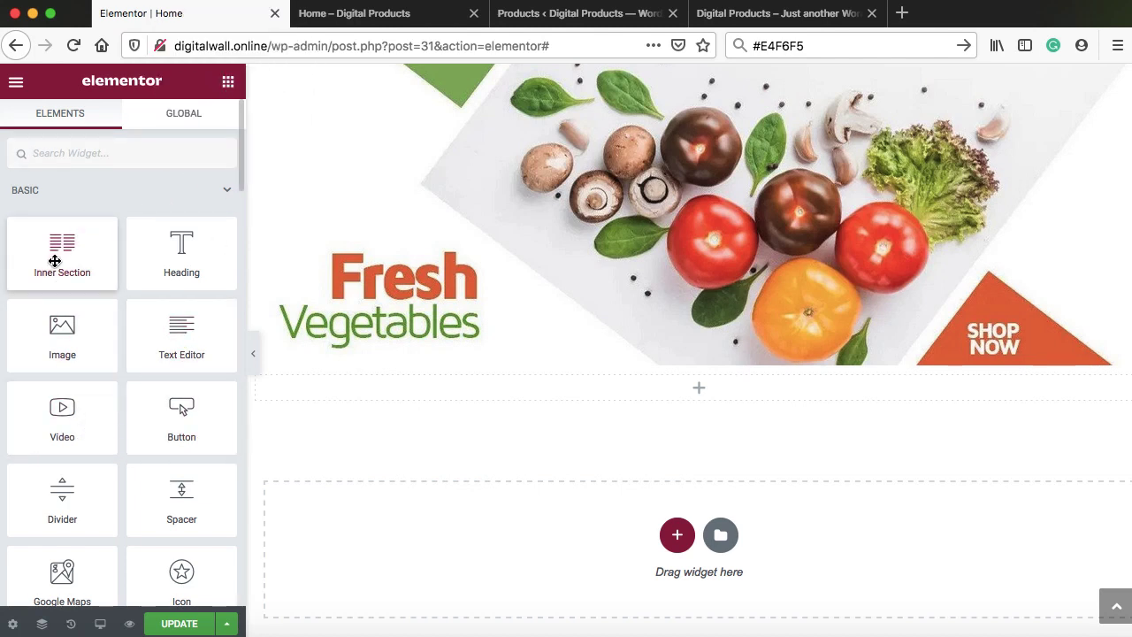
Place a two-column inner section below the slider with a 'Top Savings Day' heading in the left column
drag(56, 260, 601, 387)
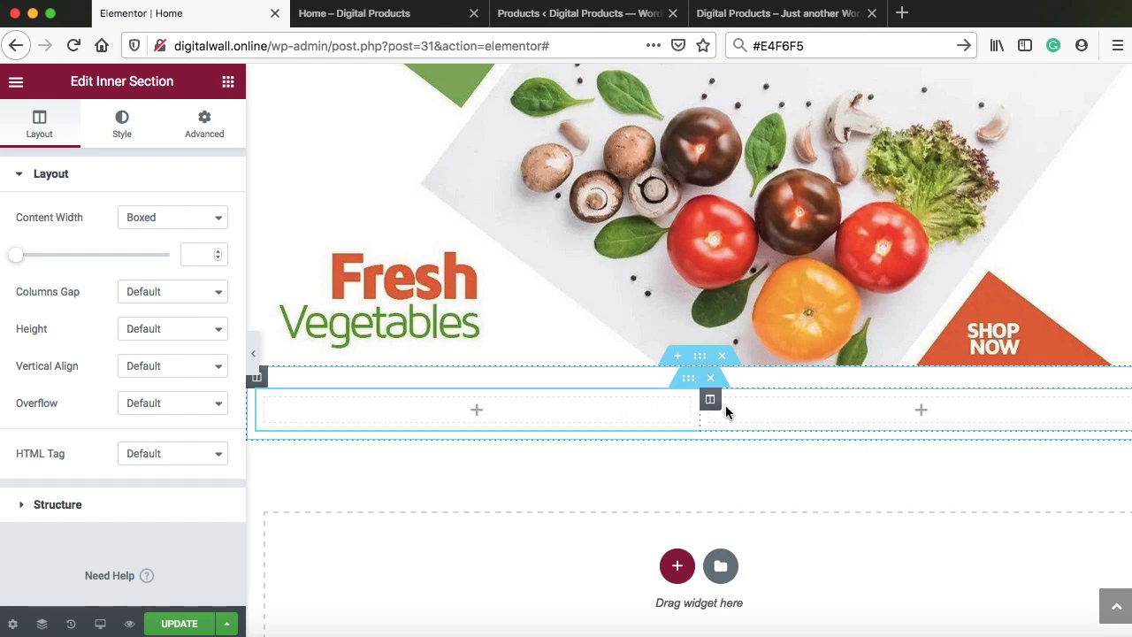
click(476, 413)
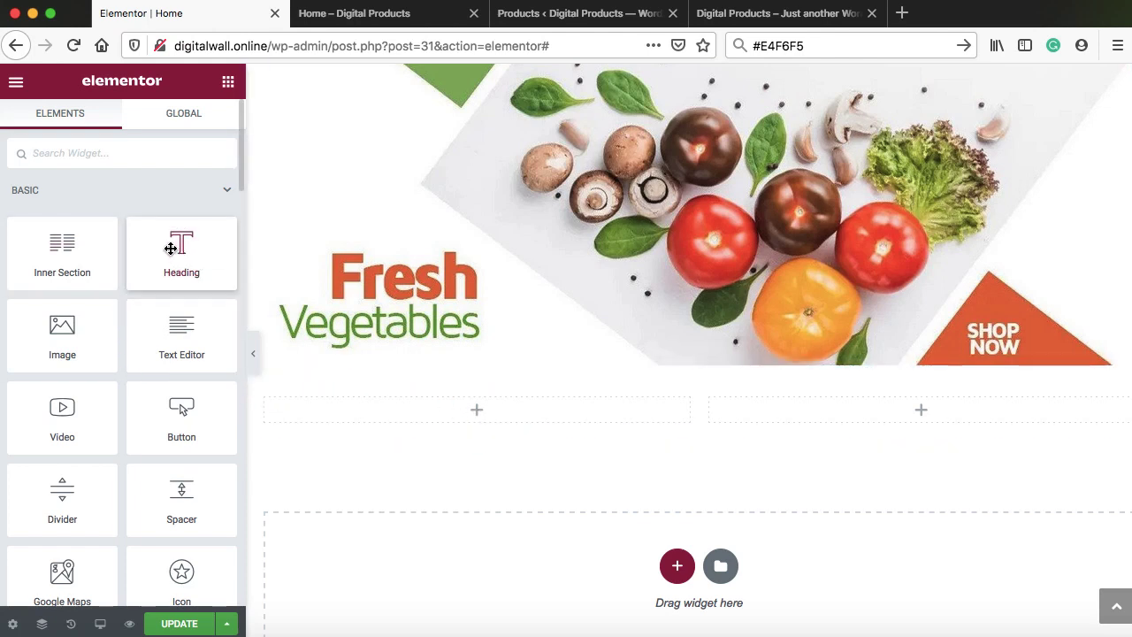
drag(174, 248, 445, 409)
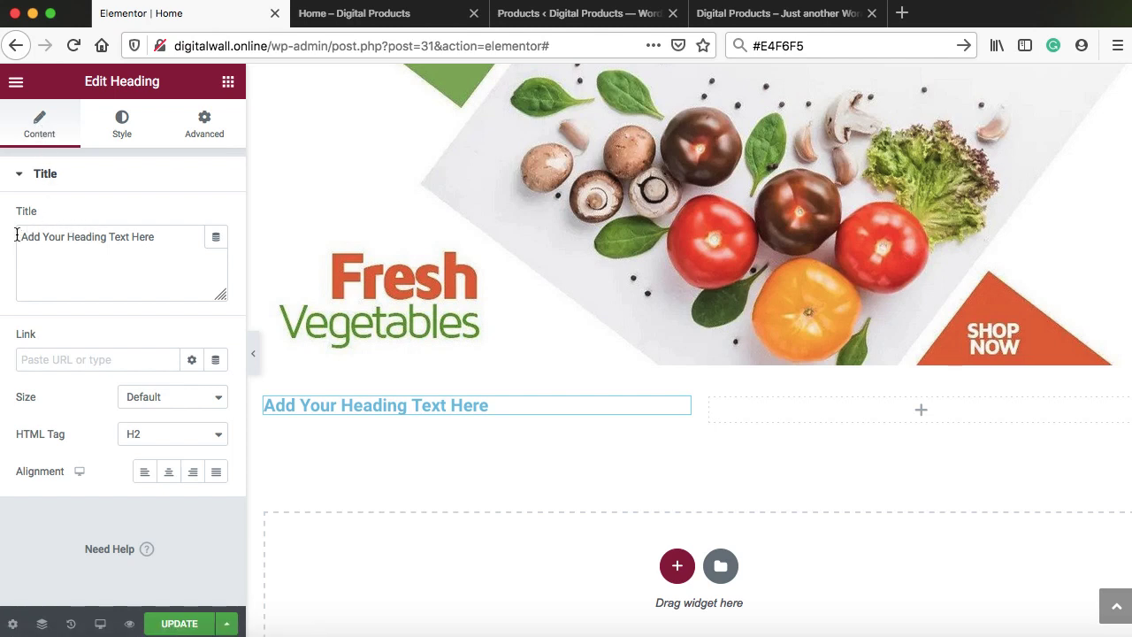
drag(154, 236, 18, 235)
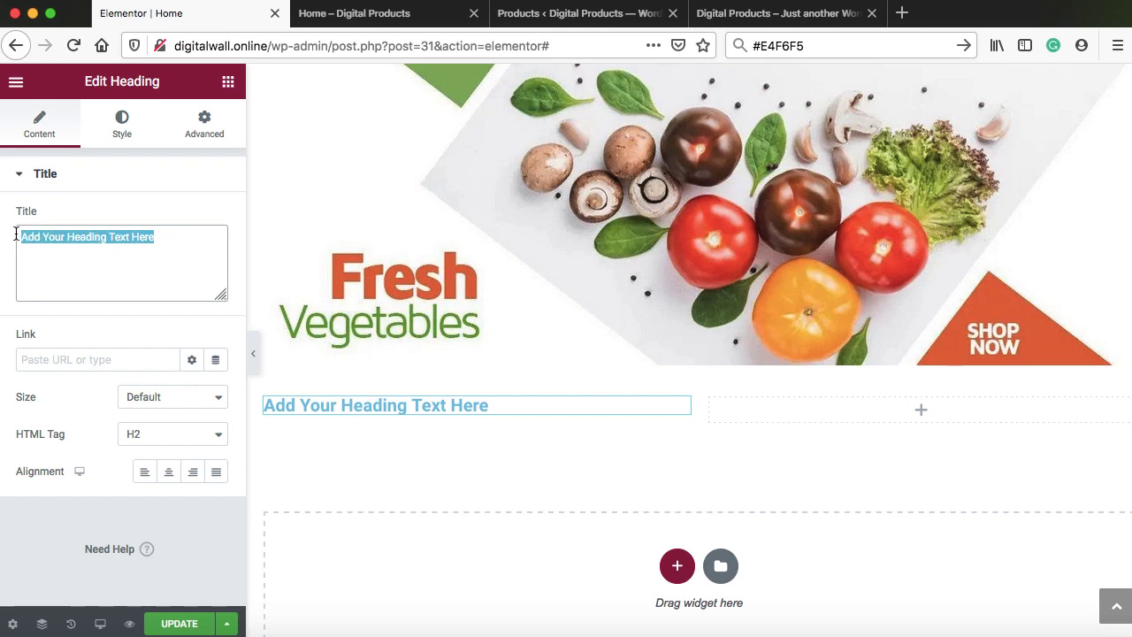
text(Top Savings)
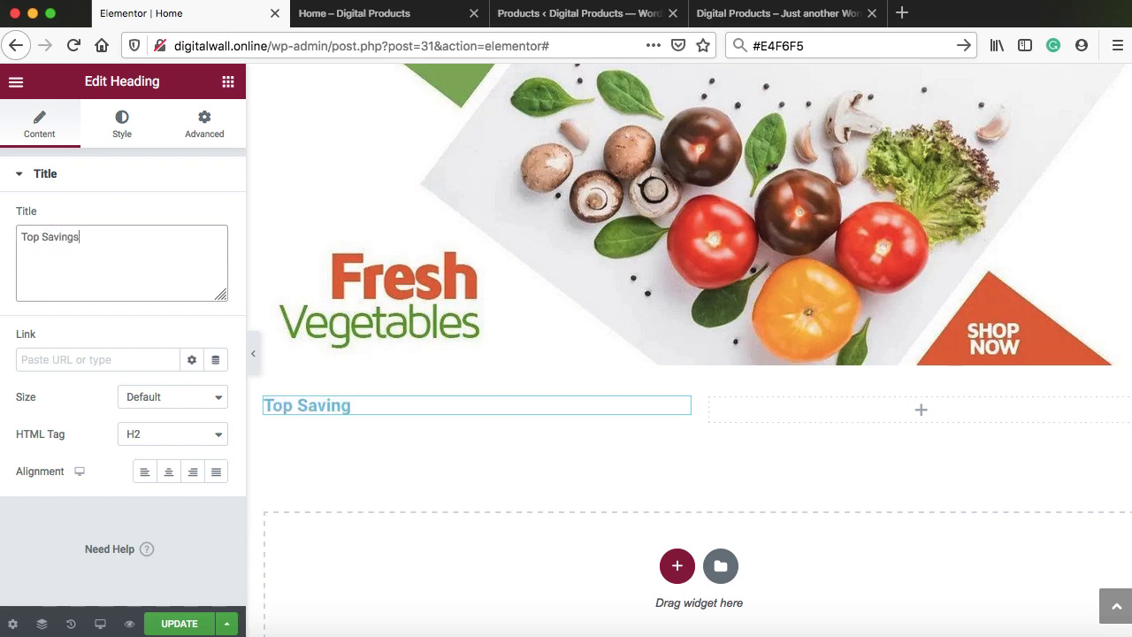
text( Day)
click(129, 134)
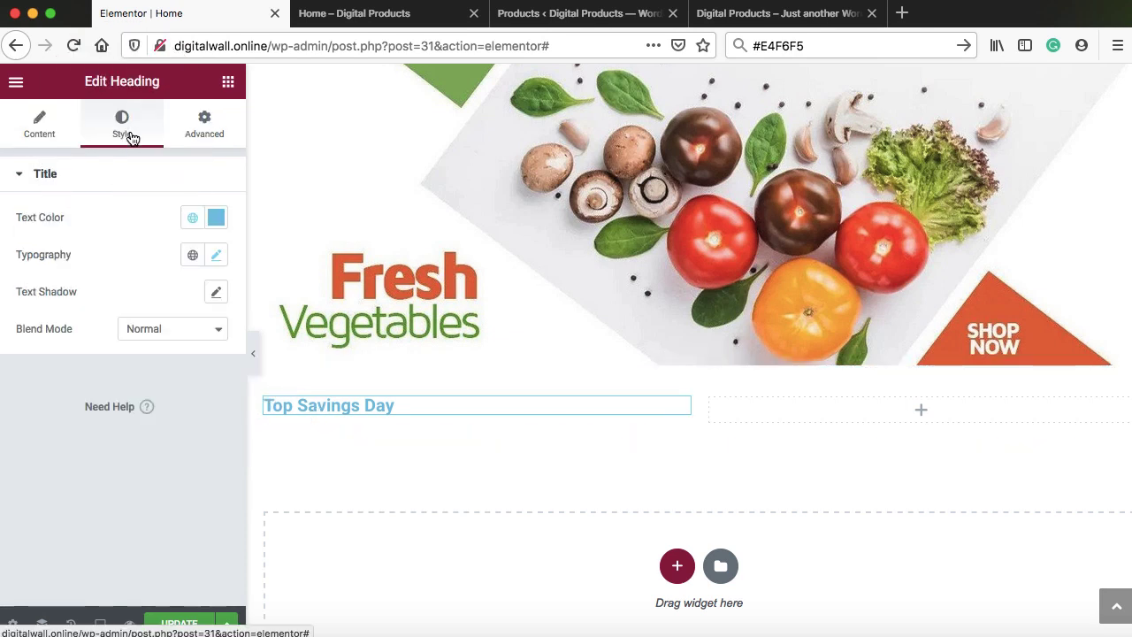
Make the Top Savings Day heading text near-black (#070707)
click(217, 219)
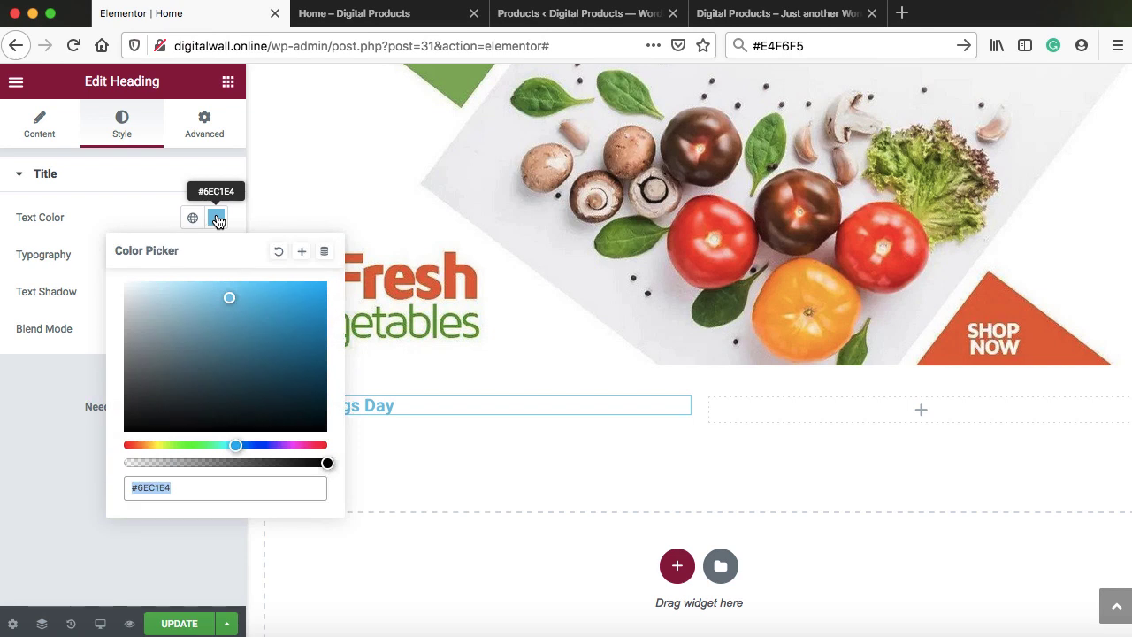
drag(207, 336, 125, 428)
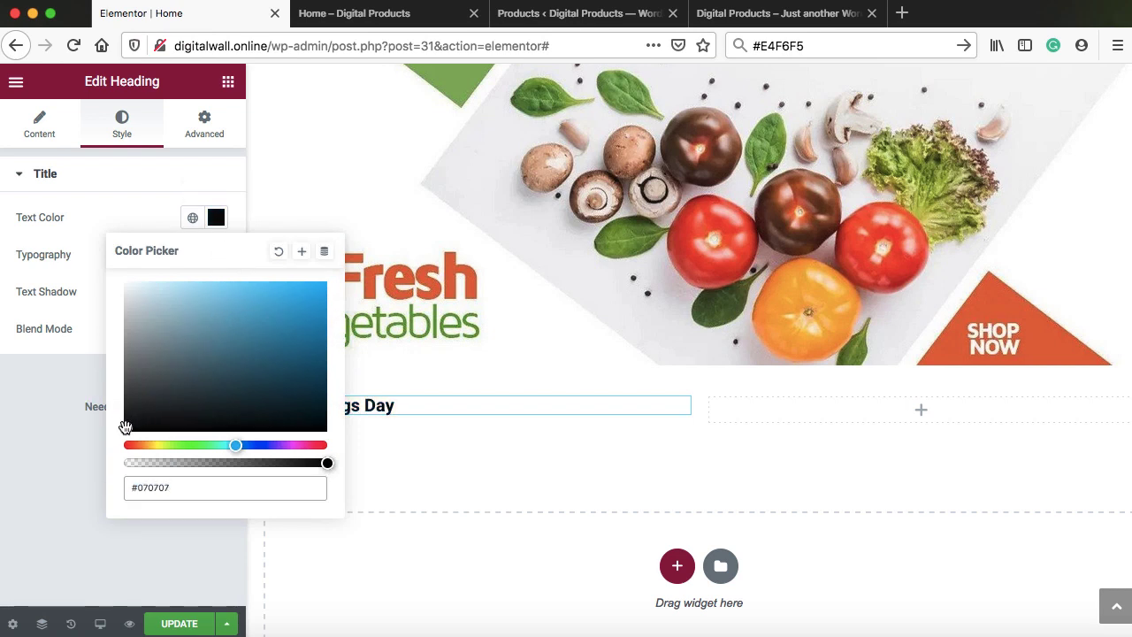
click(139, 217)
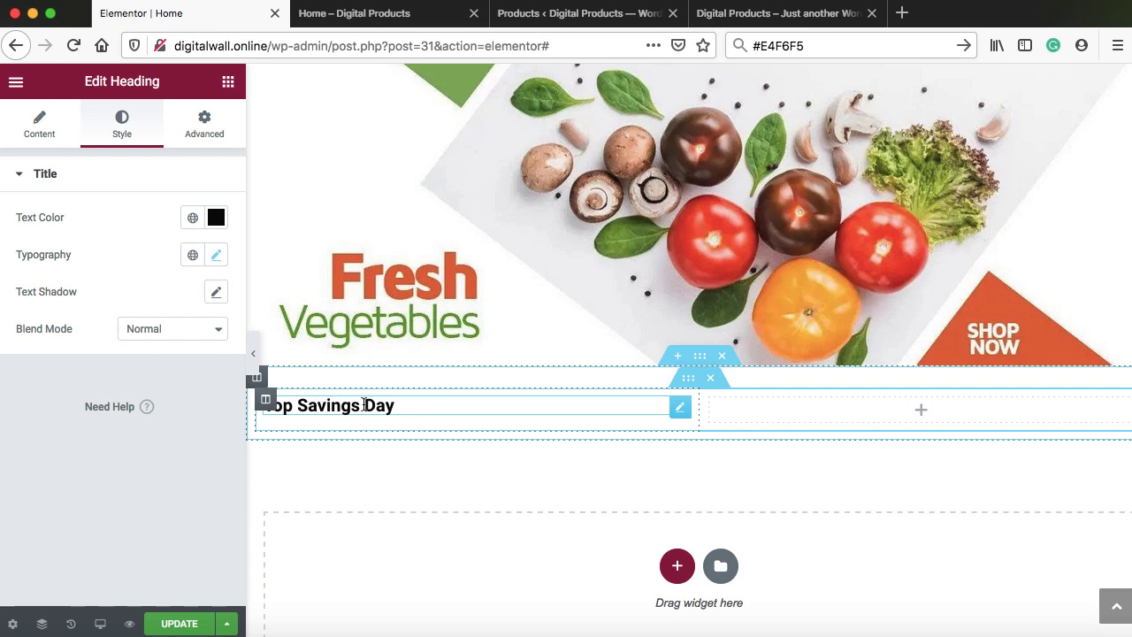
Set the heading's typography to Maven Pro at 18 px
click(217, 258)
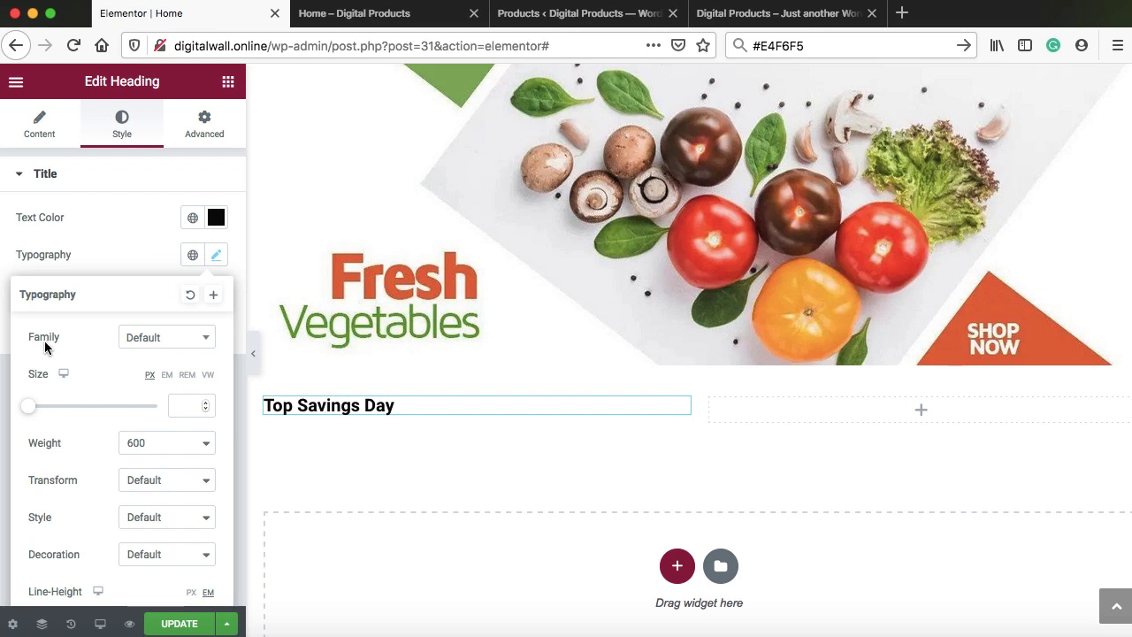
click(149, 341)
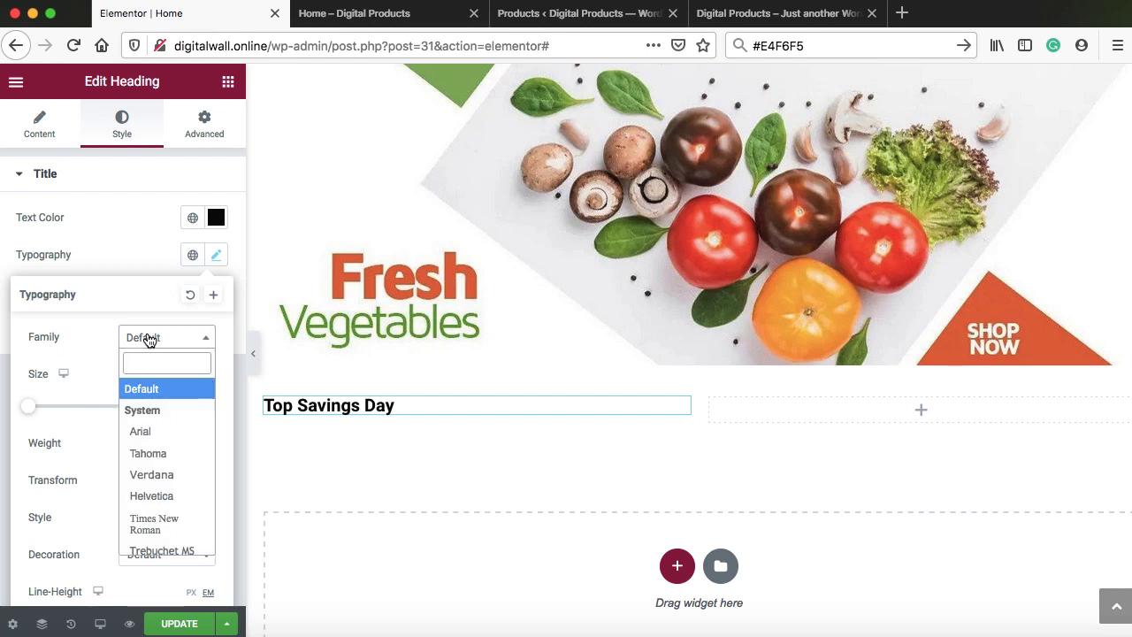
text(maven)
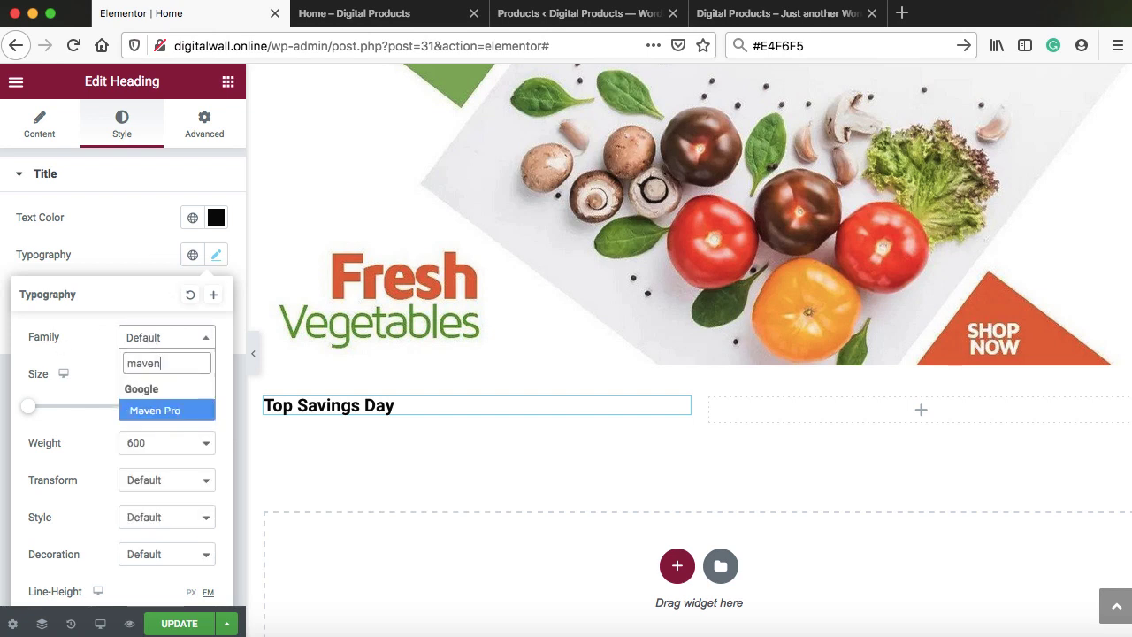
click(158, 410)
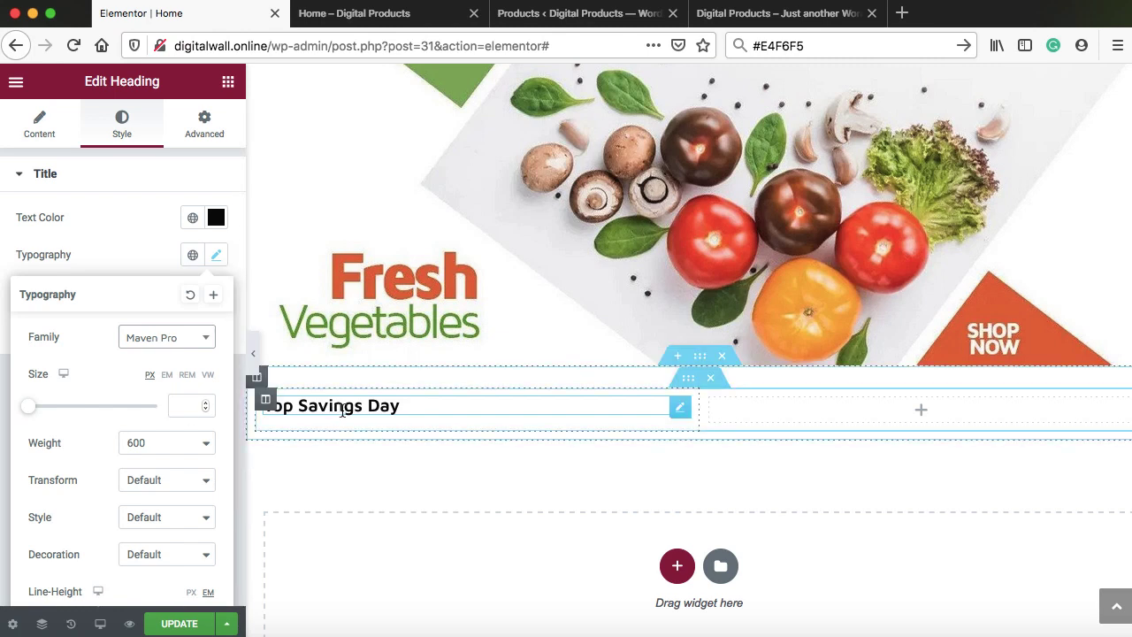
click(189, 402)
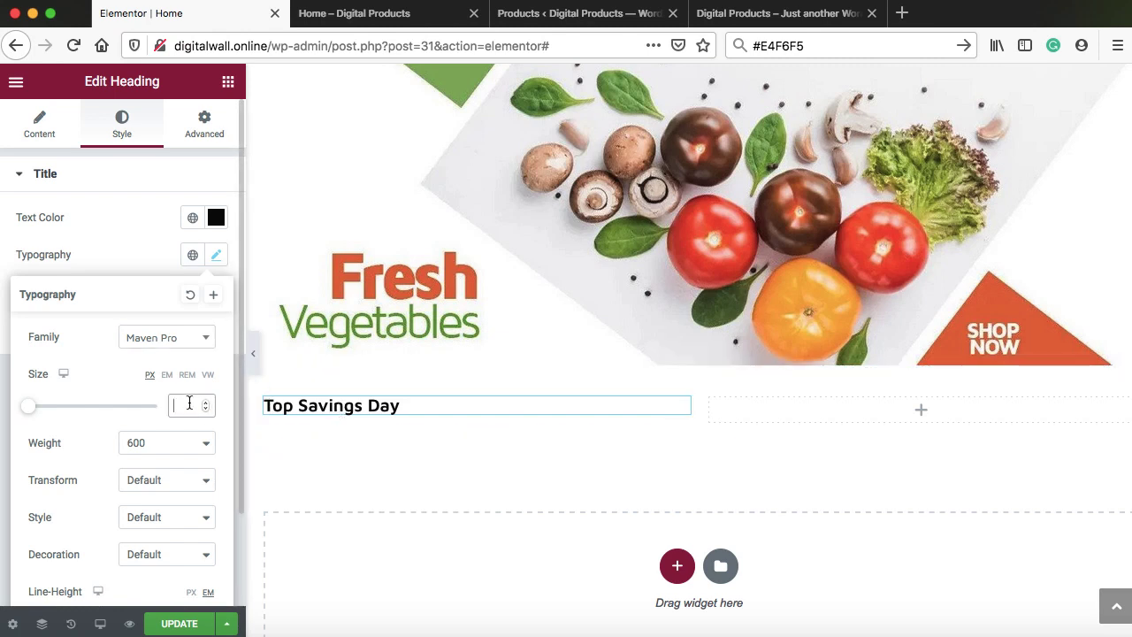
text(18)
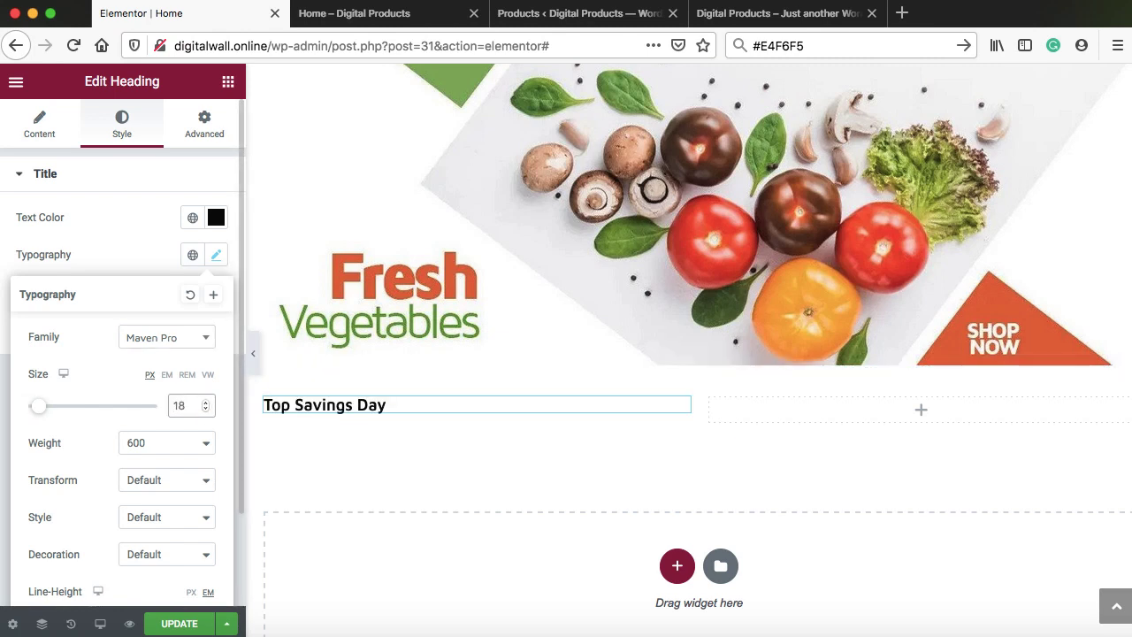
click(112, 247)
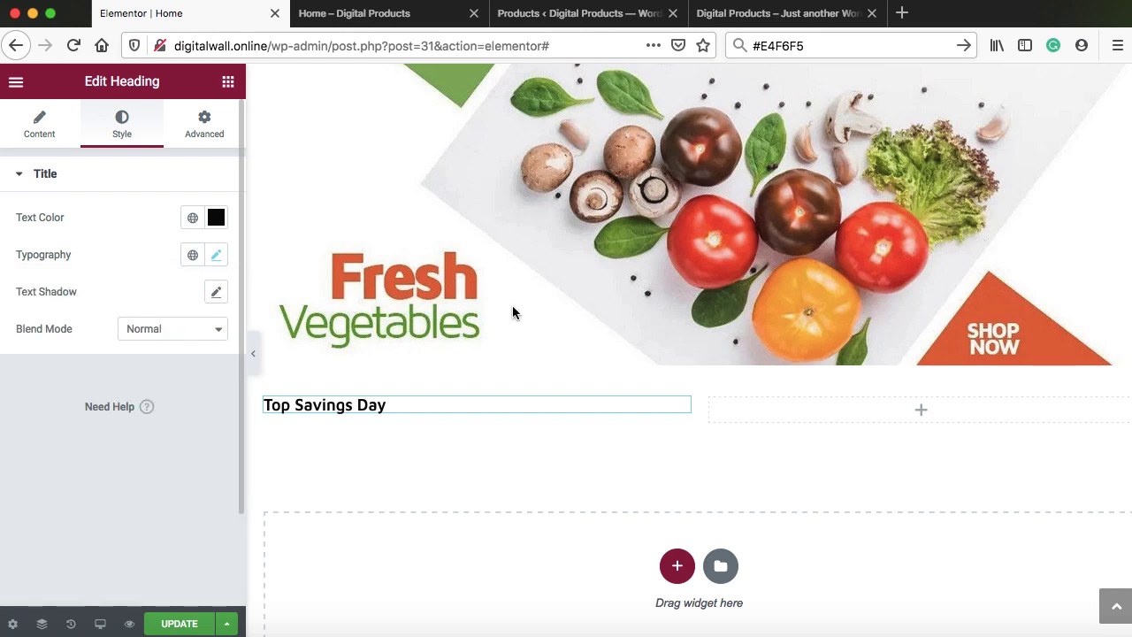
scroll(512, 311, down, 3)
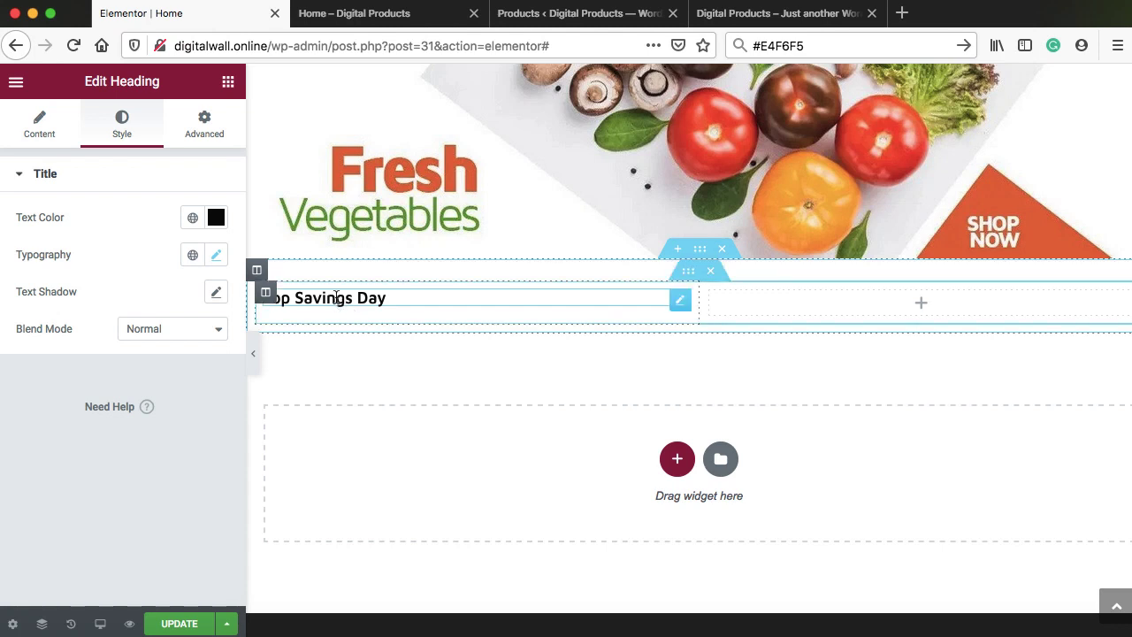
Duplicate the heading into the right column, retitle it 'View All', and right-align it
right_click(356, 315)
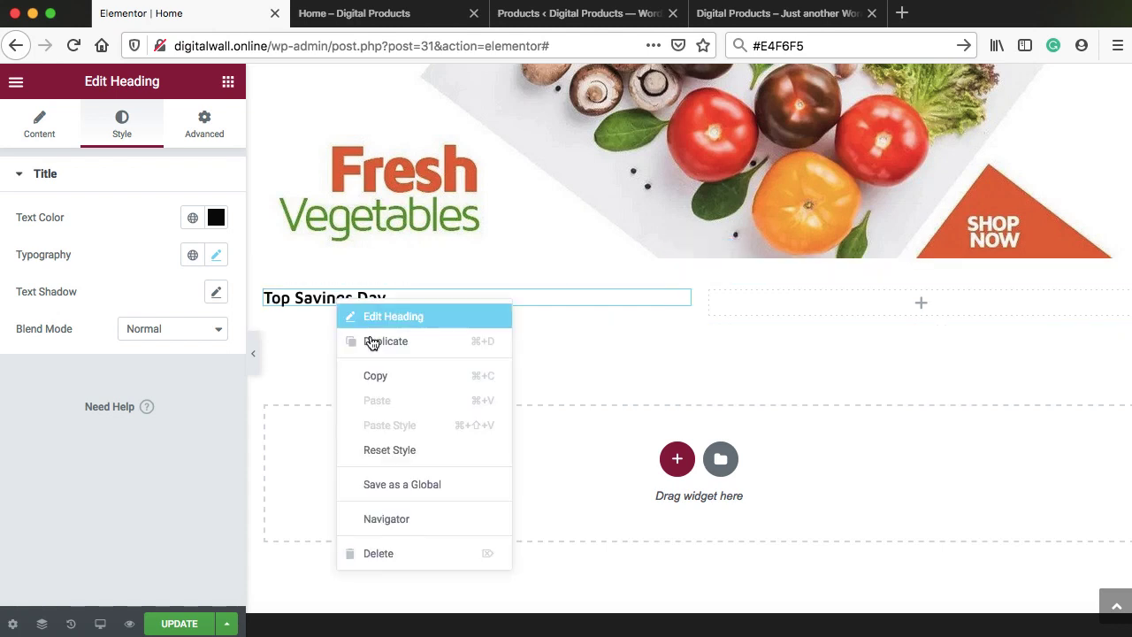
click(372, 339)
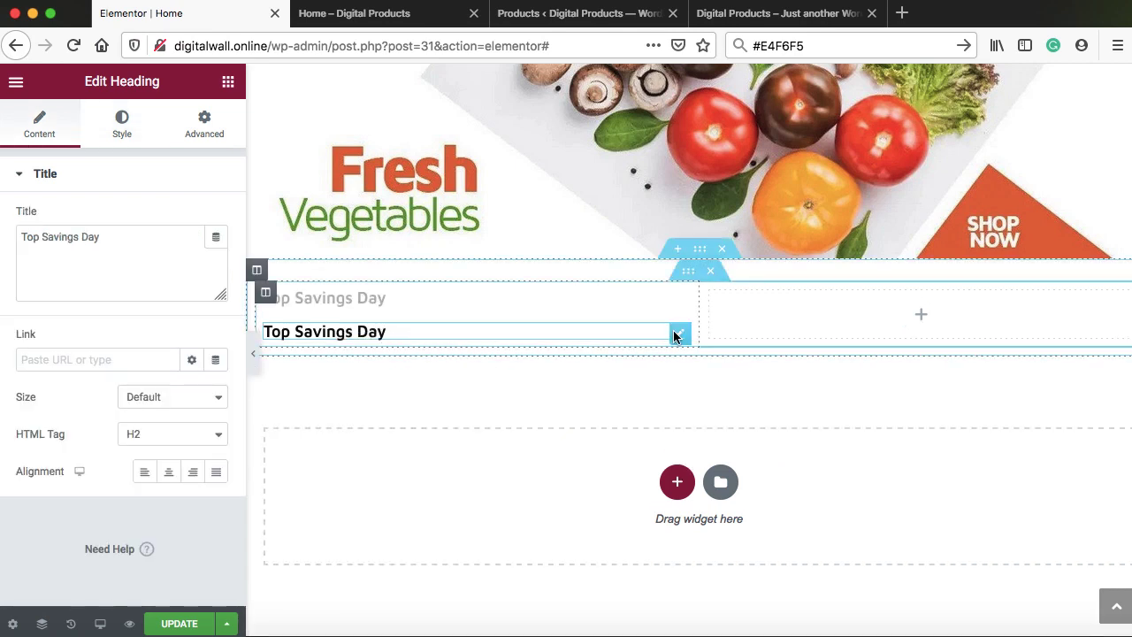
drag(677, 335, 755, 307)
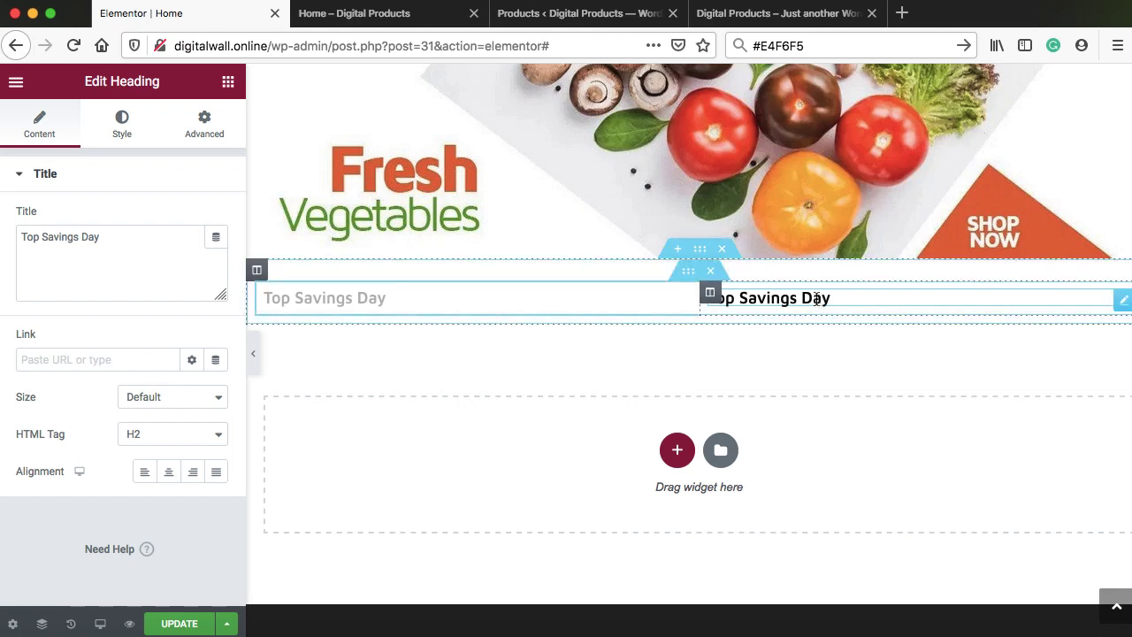
click(866, 308)
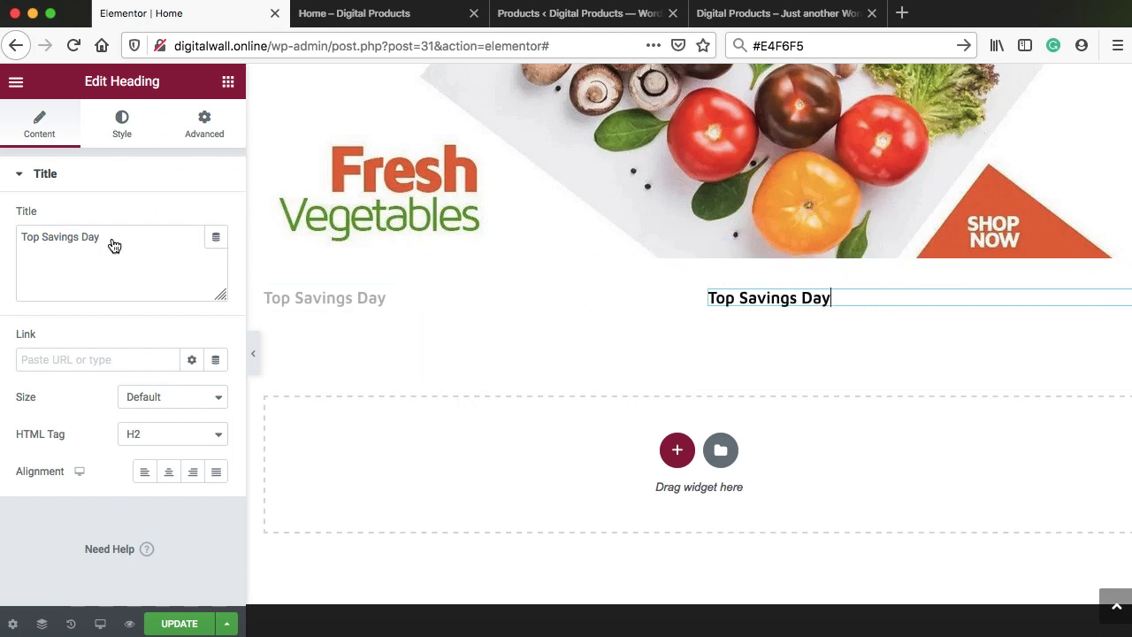
drag(114, 245, 21, 238)
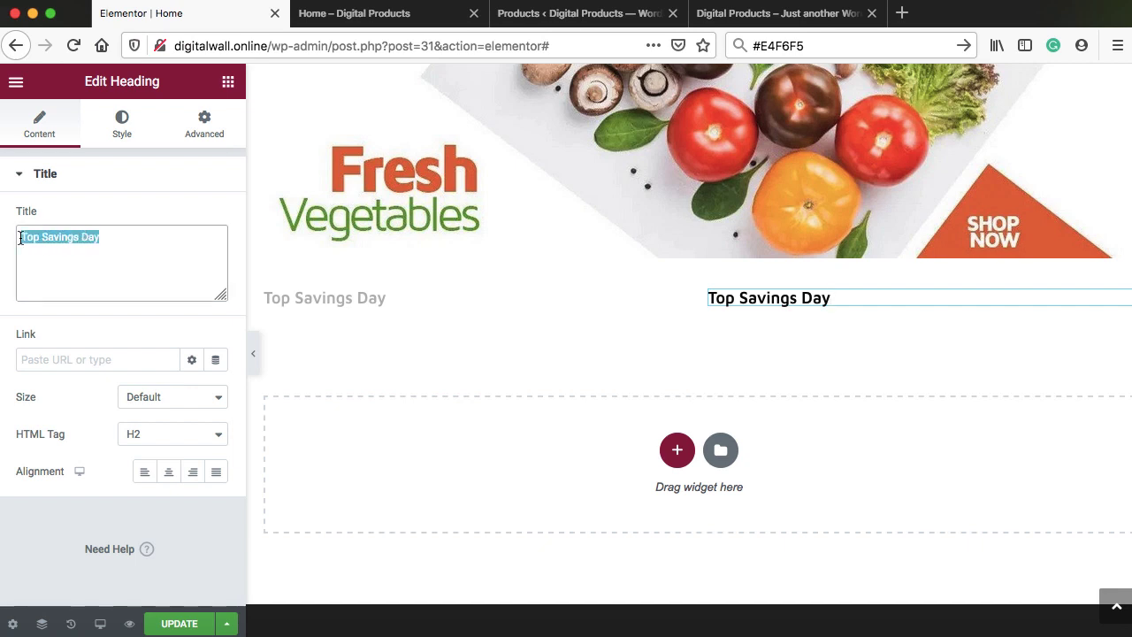
text(View A)
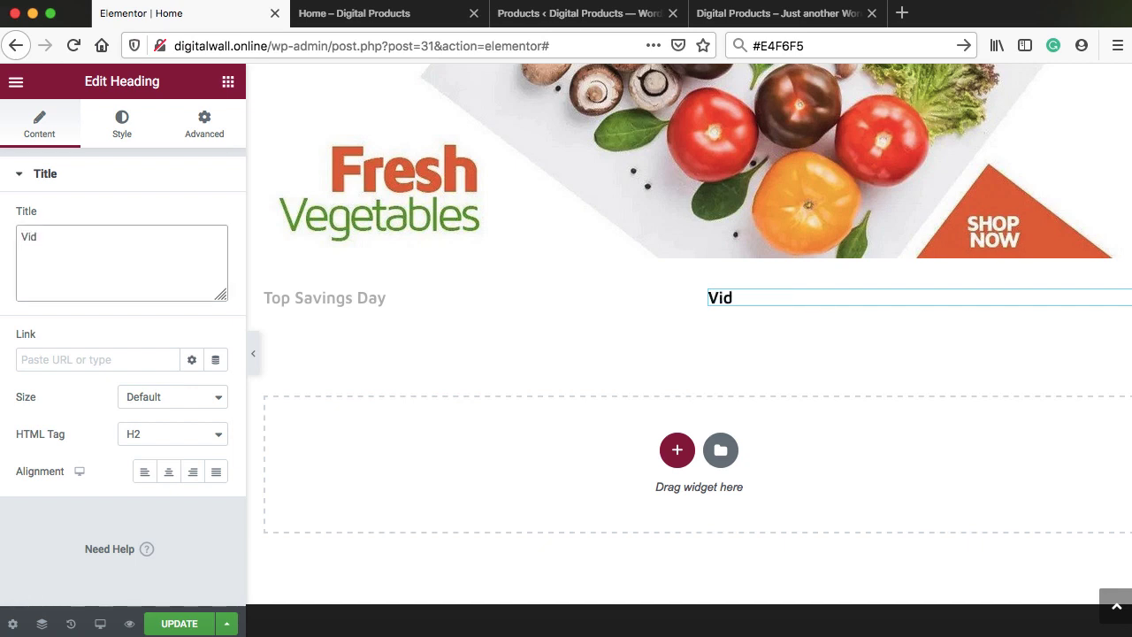
text(ll)
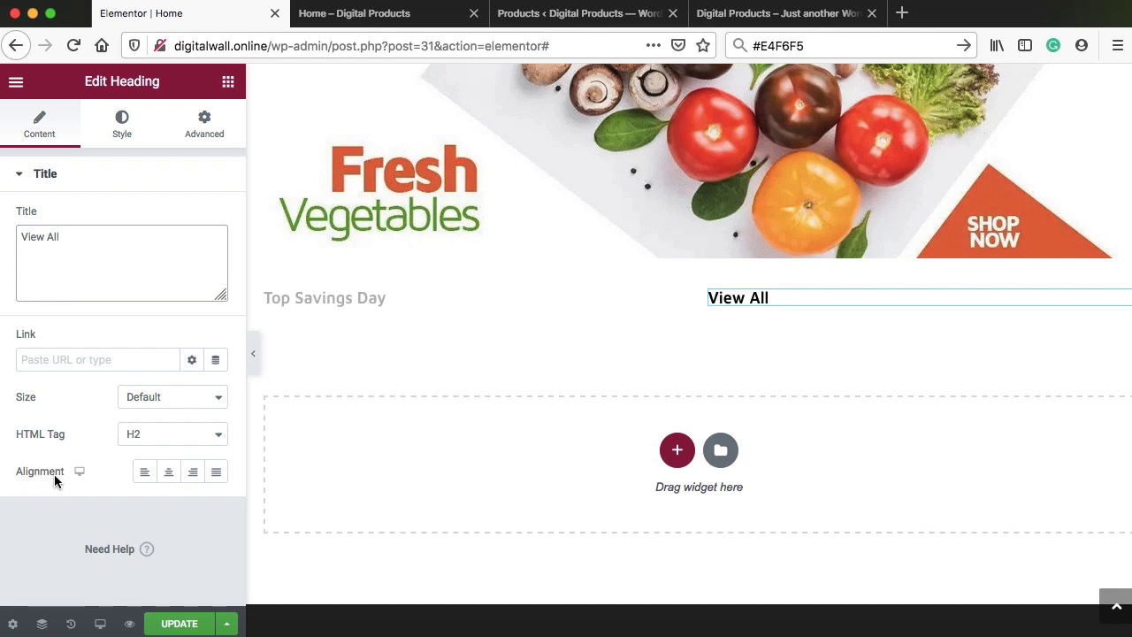
click(194, 473)
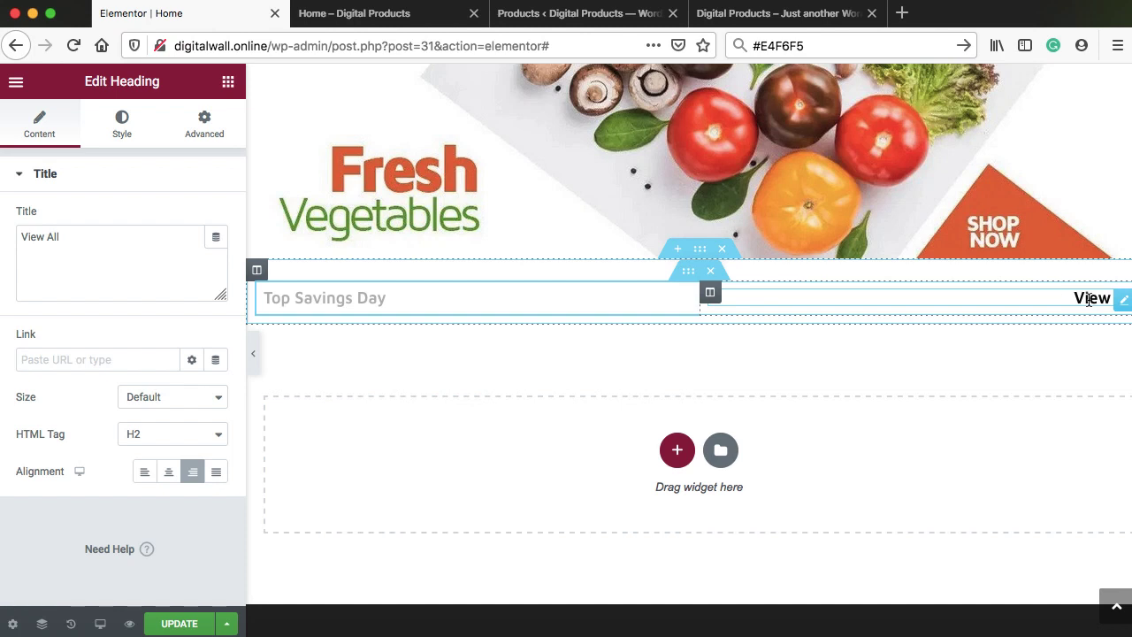
click(568, 18)
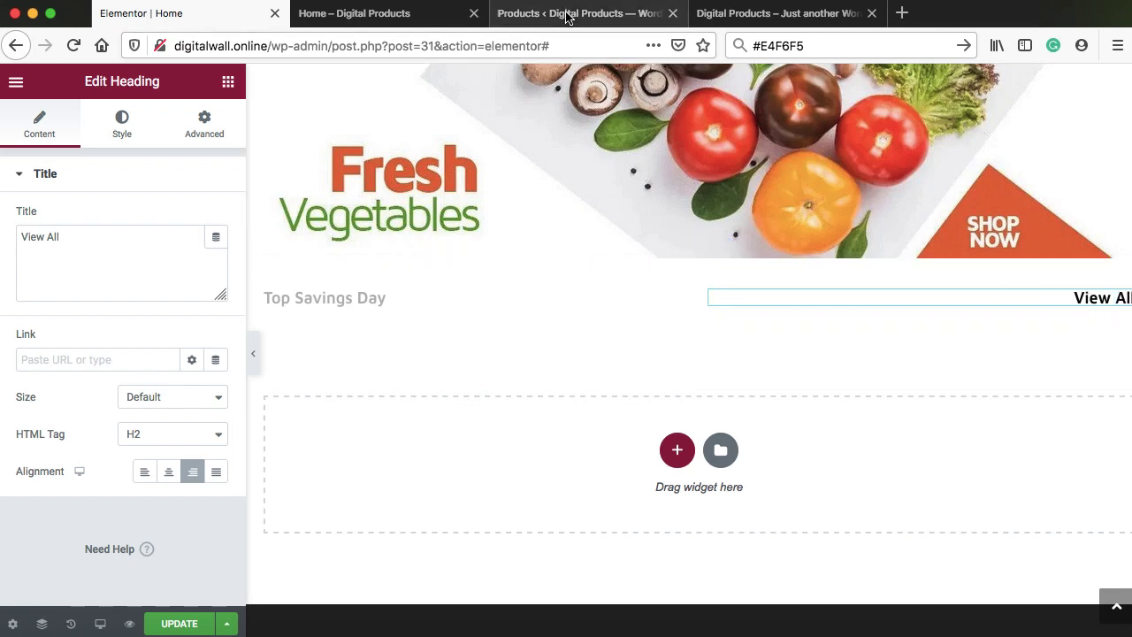
In the admin Pages list, copy the Shop page's view link address
scroll(41, 232, up, 3)
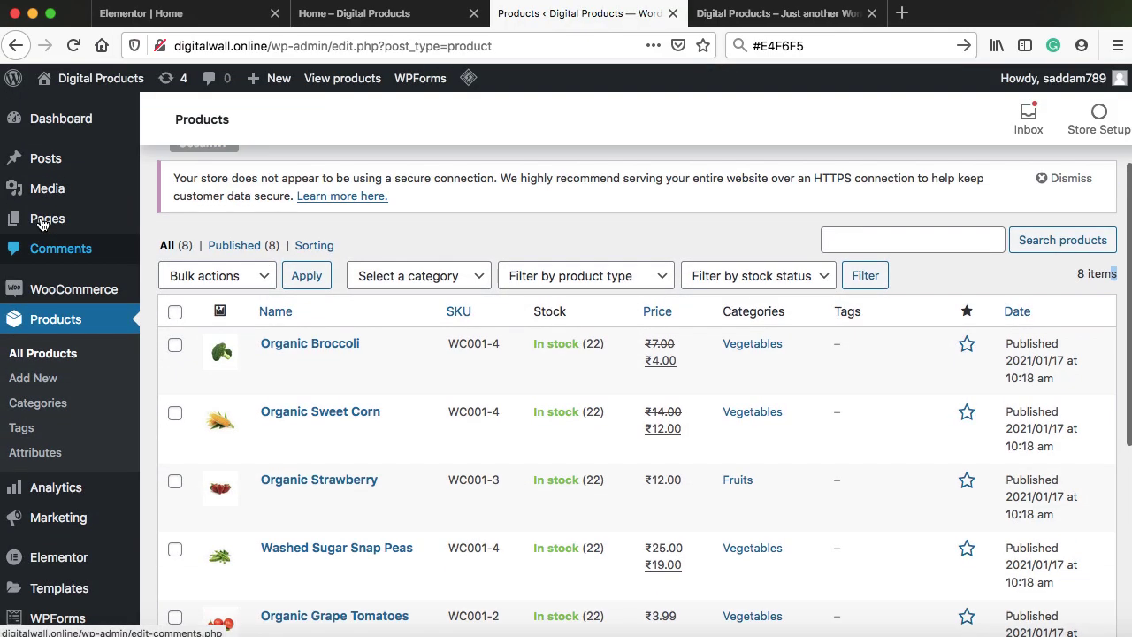
click(41, 223)
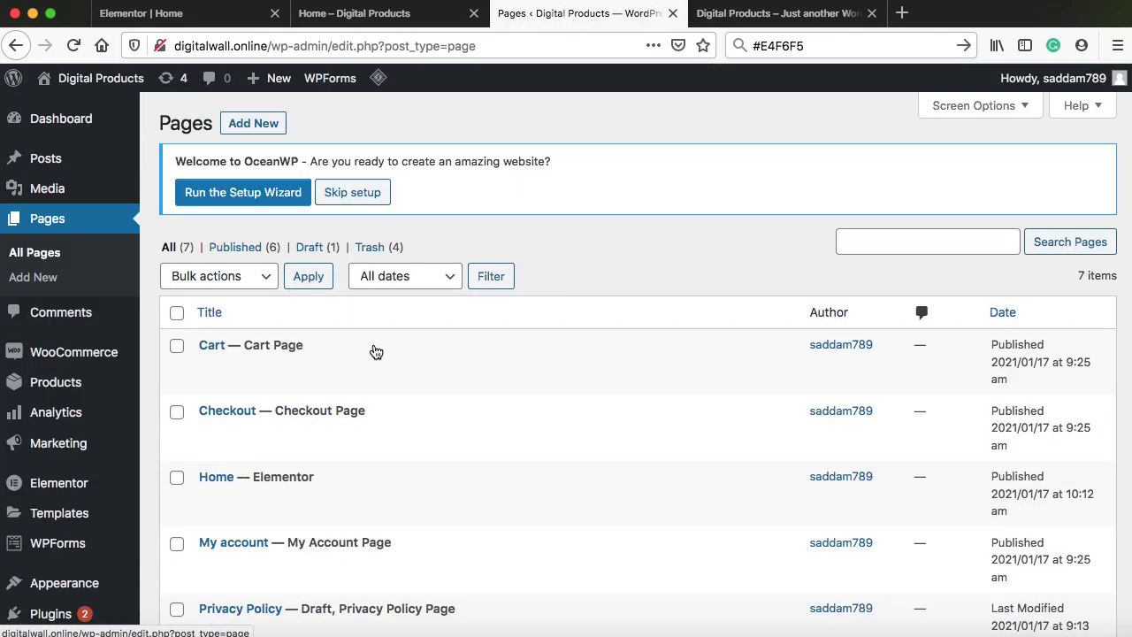
scroll(372, 350, down, 5)
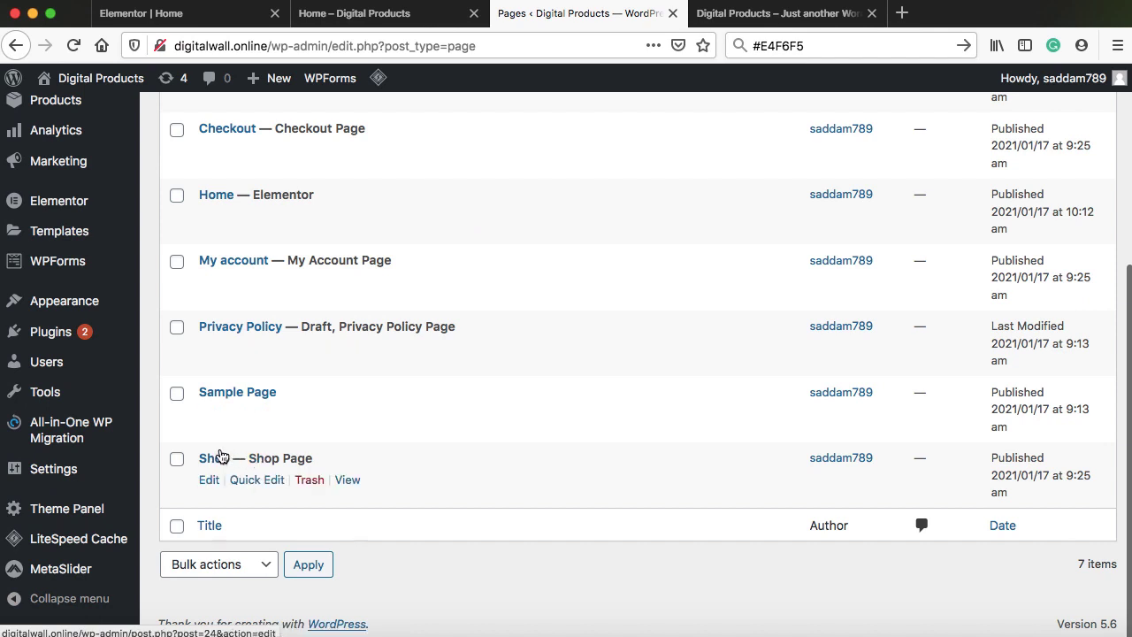
right_click(347, 485)
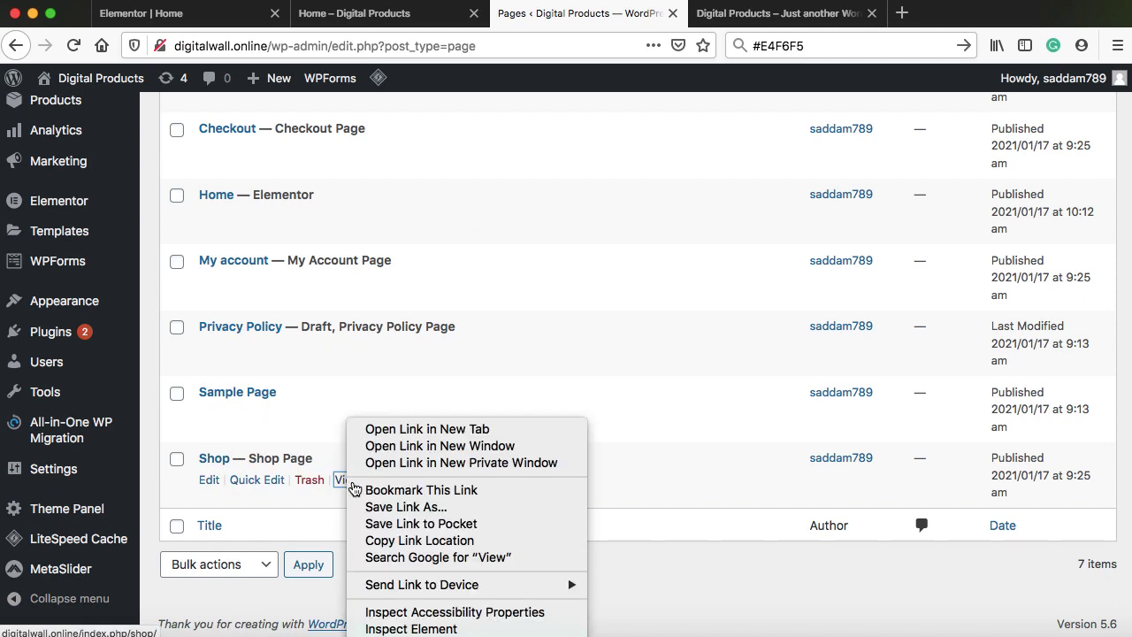
click(425, 541)
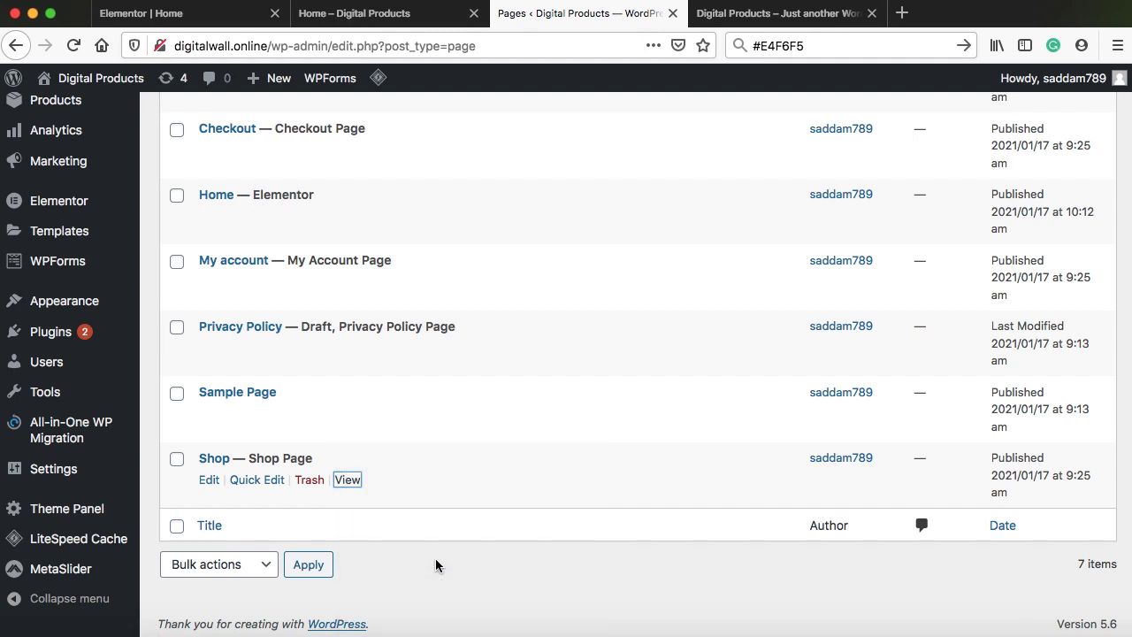
click(435, 559)
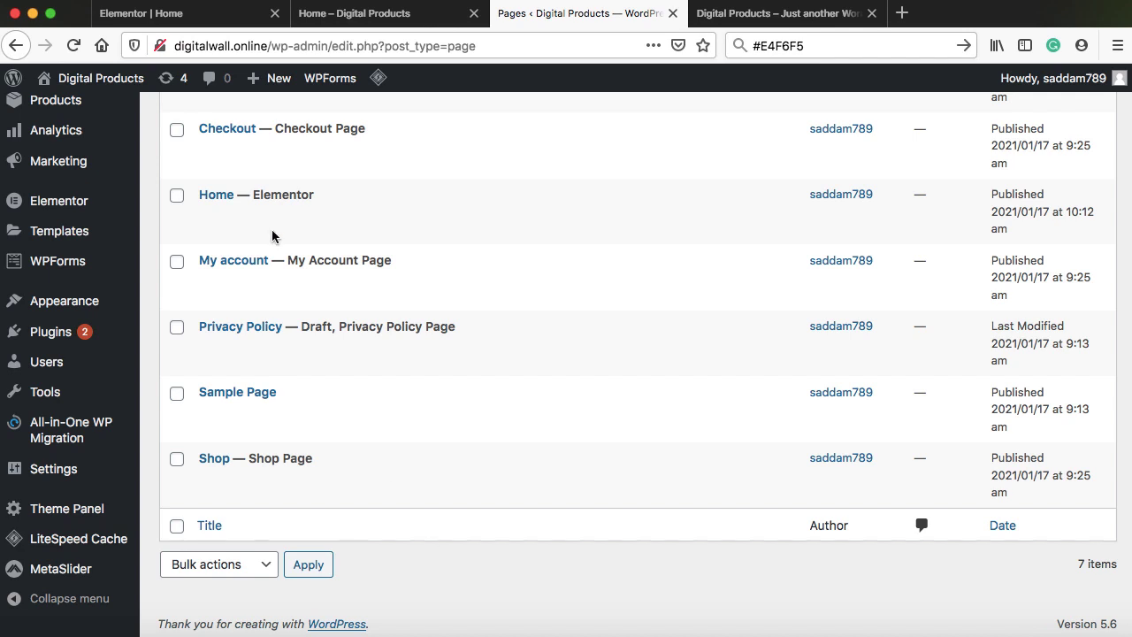
Paste the Shop page address as the View All heading's link
click(184, 17)
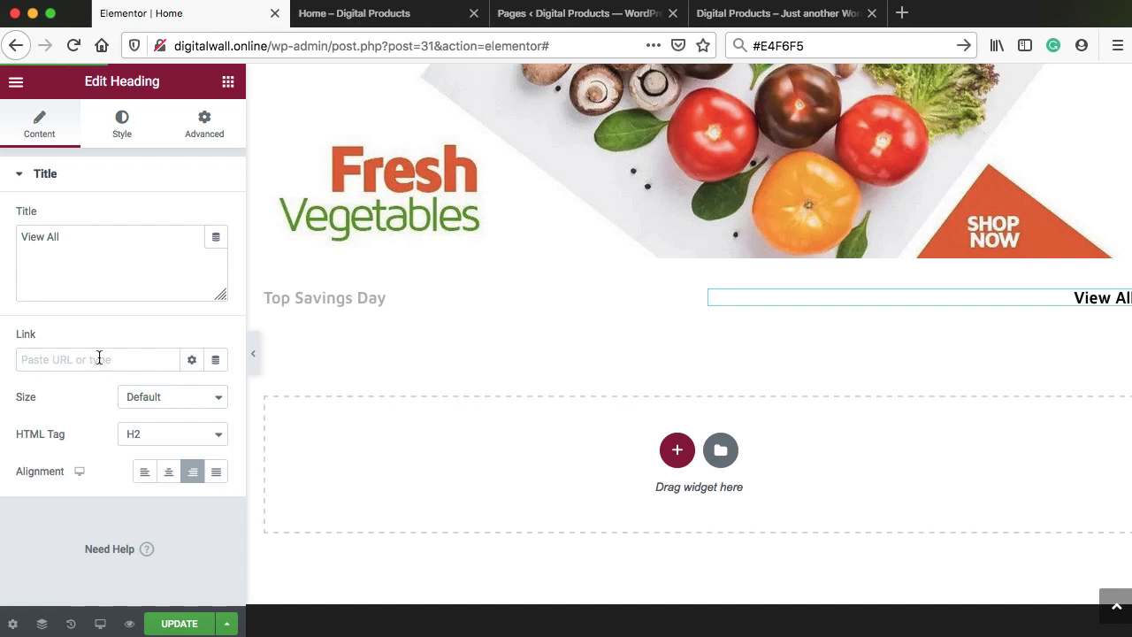
right_click(100, 357)
click(126, 425)
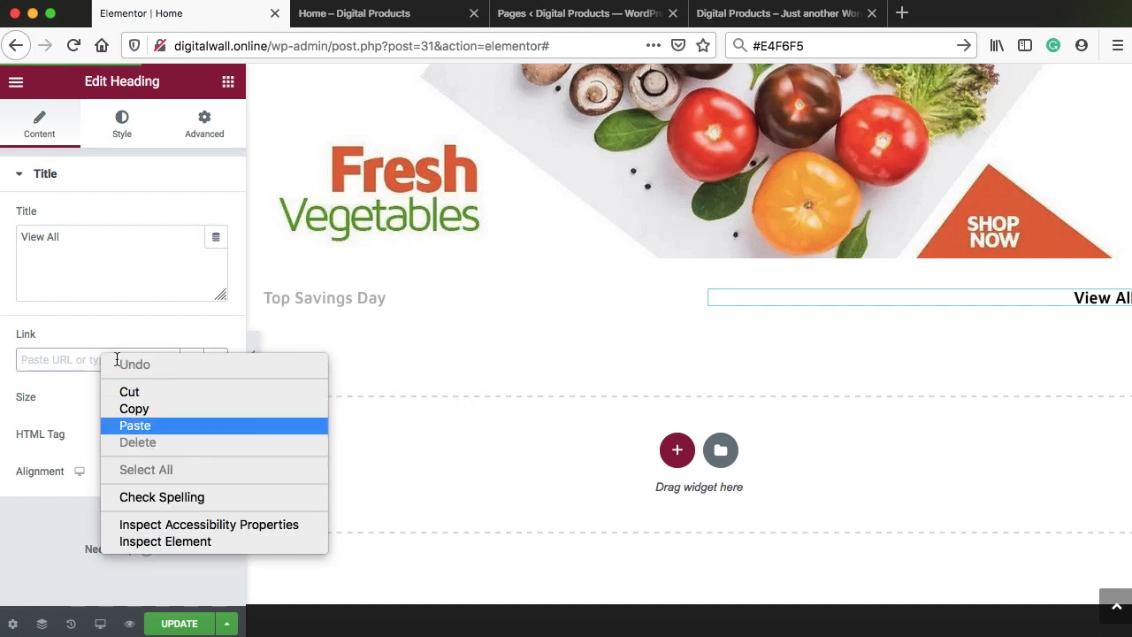
key(Left)
key(Left)
key(Left)
key(Left)
key(Left)
key(Left)
key(Left)
key(Left)
key(Left)
key(Left)
key(Left)
key(Left)
key(Left)
key(Left)
key(Left)
key(Left)
key(Left)
key(Left)
key(Left)
key(Left)
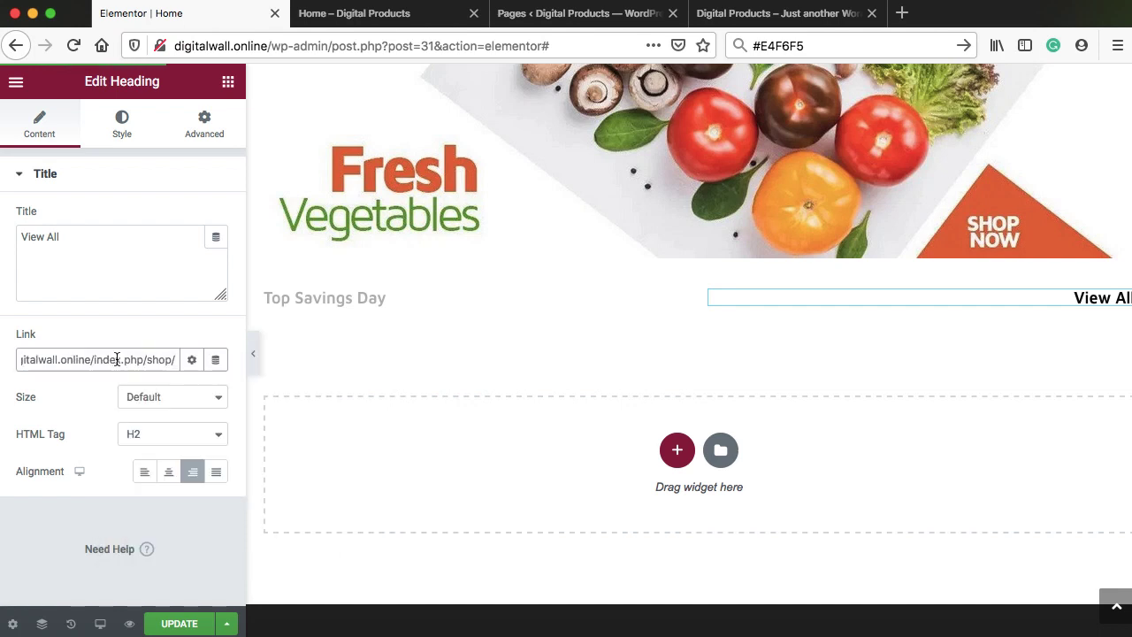
scroll(117, 359, right, 1)
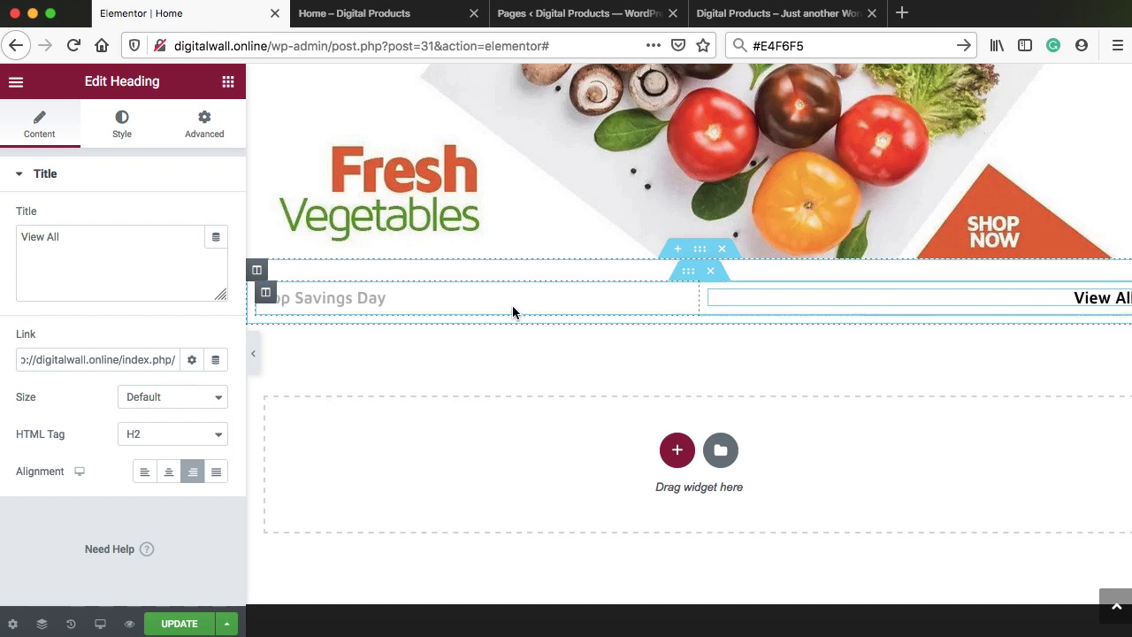
Set the View All heading's text colour to teal 0cc5b7
click(122, 126)
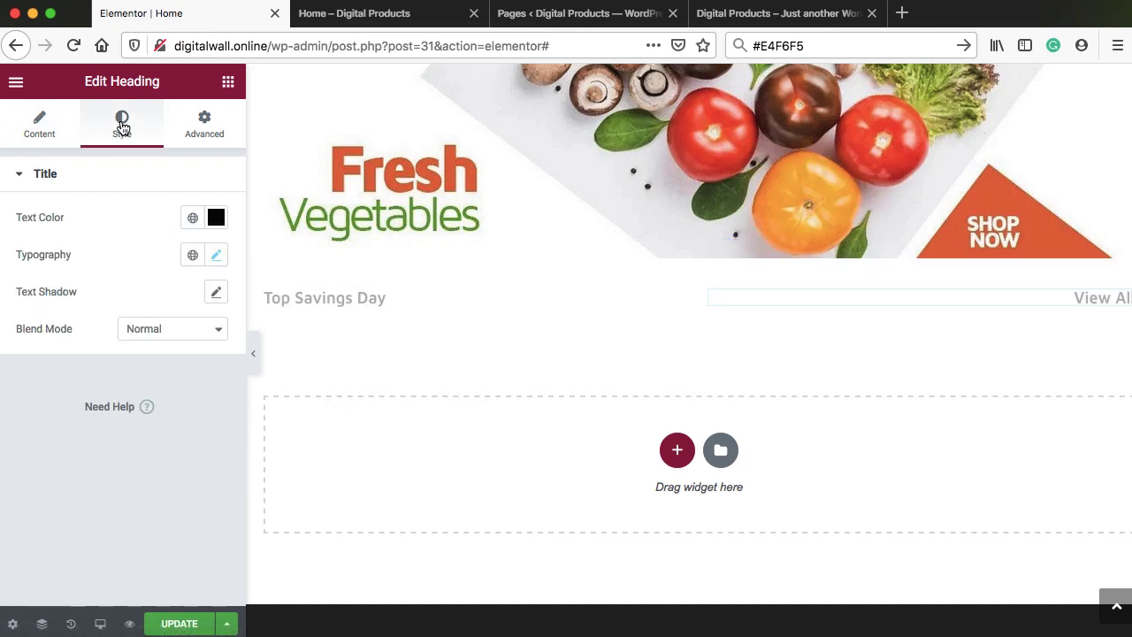
click(215, 220)
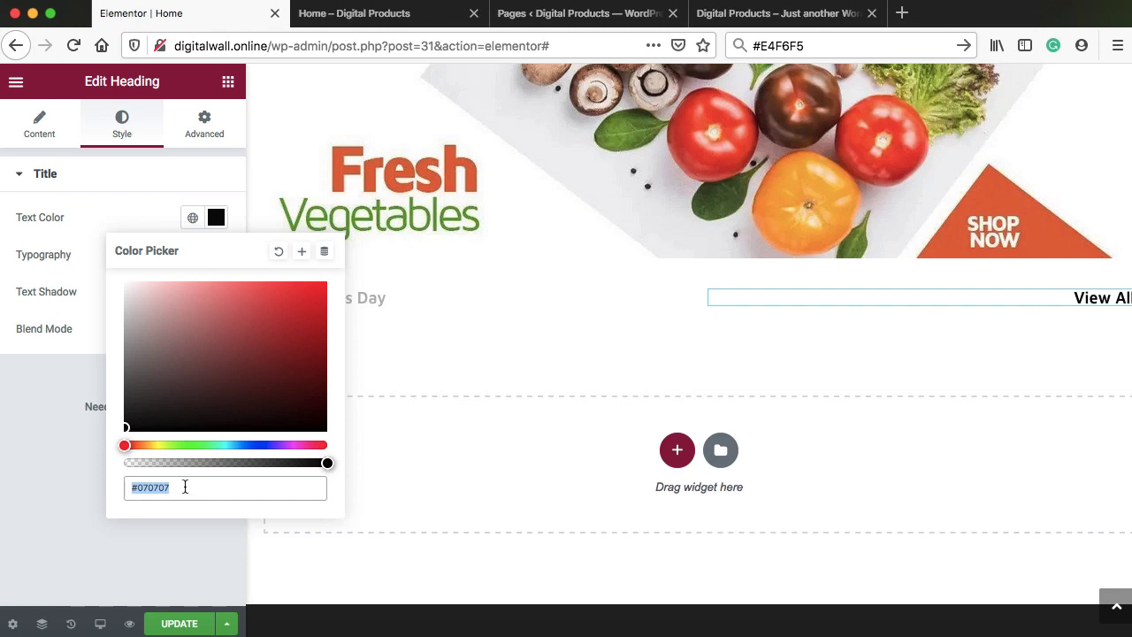
drag(185, 486, 145, 487)
key(super+v)
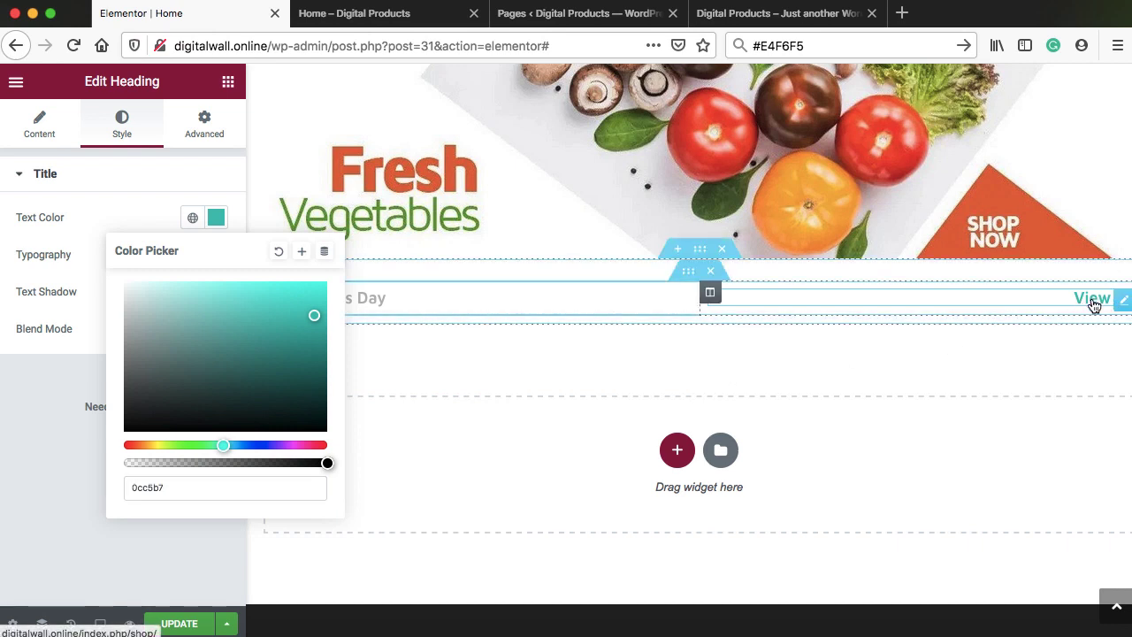
click(106, 222)
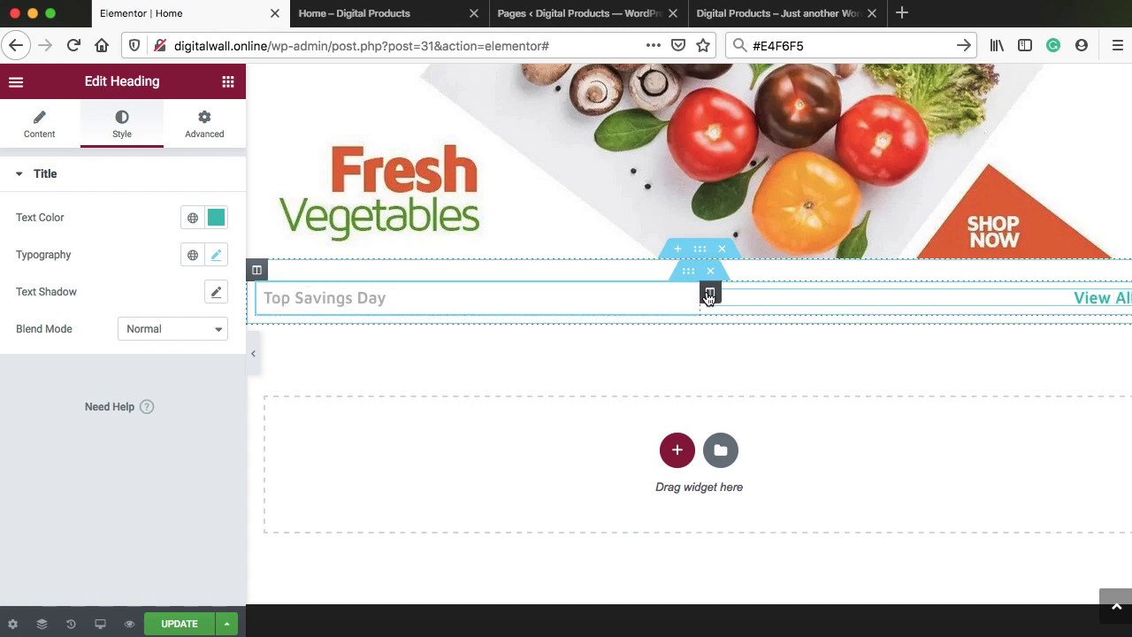
Adjust the header row's column widths, duplicate the row, and delete both columns of the copy
drag(713, 295, 688, 286)
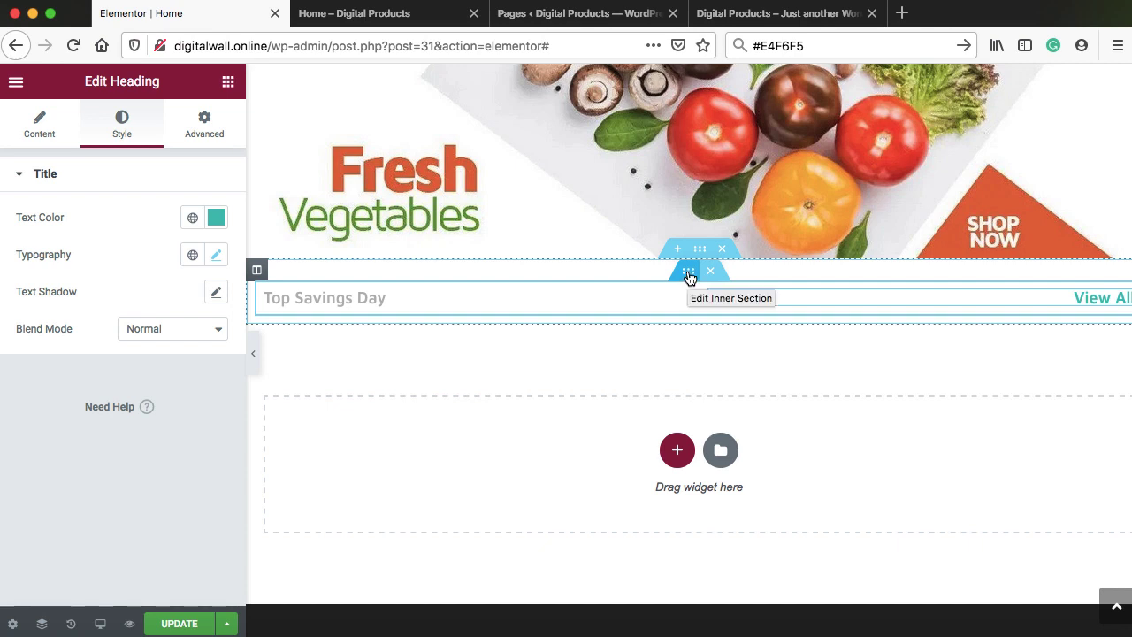
right_click(688, 275)
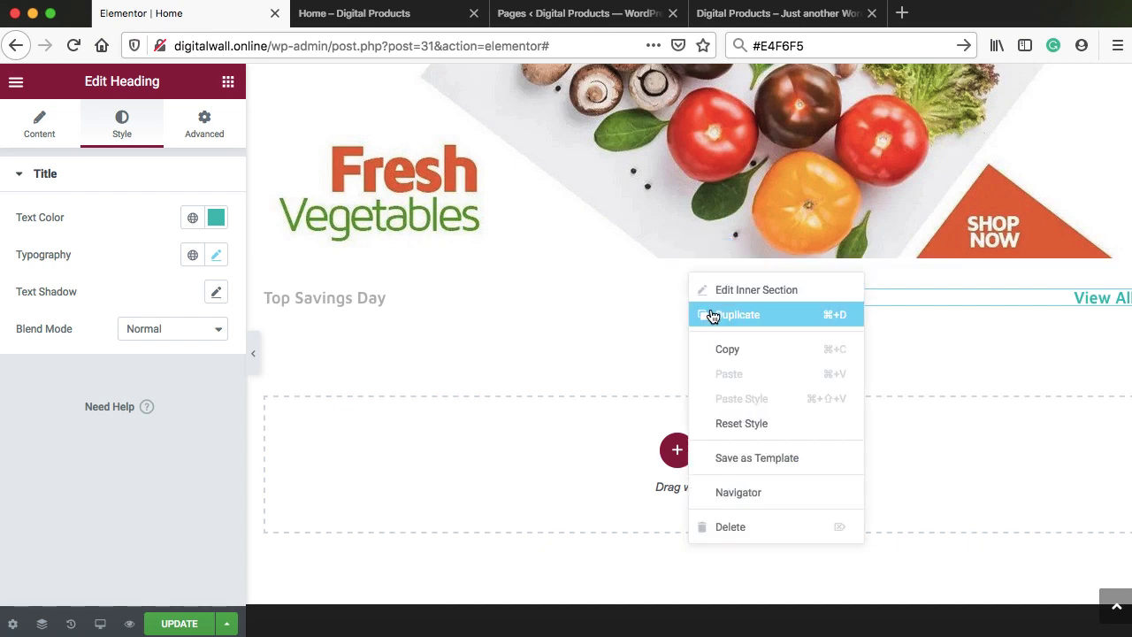
click(712, 315)
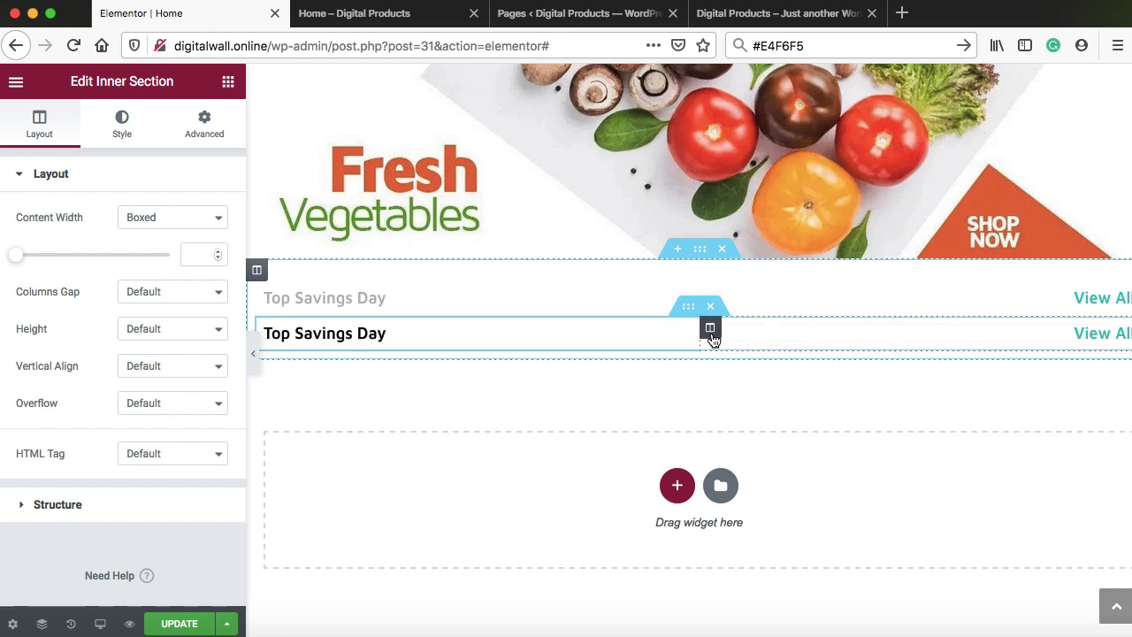
right_click(713, 332)
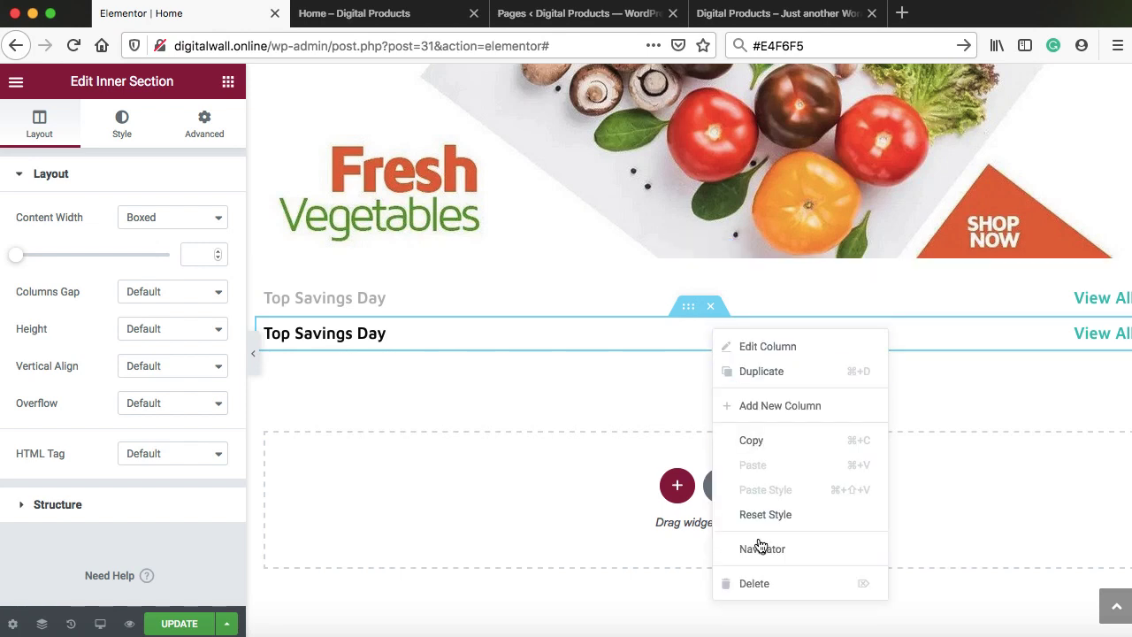
click(761, 584)
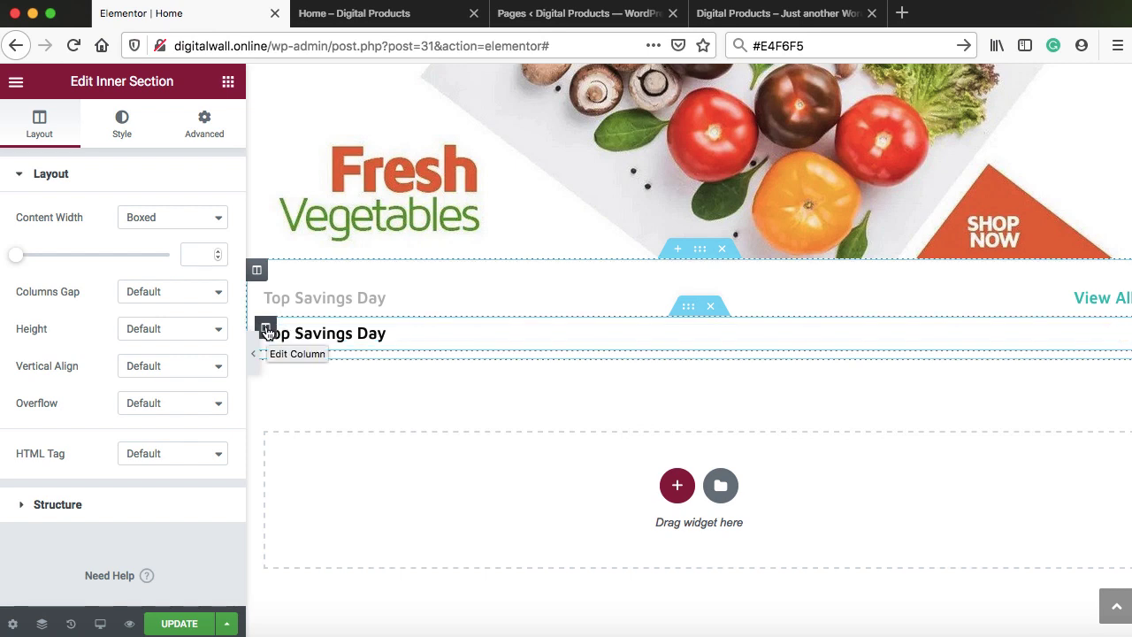
right_click(266, 333)
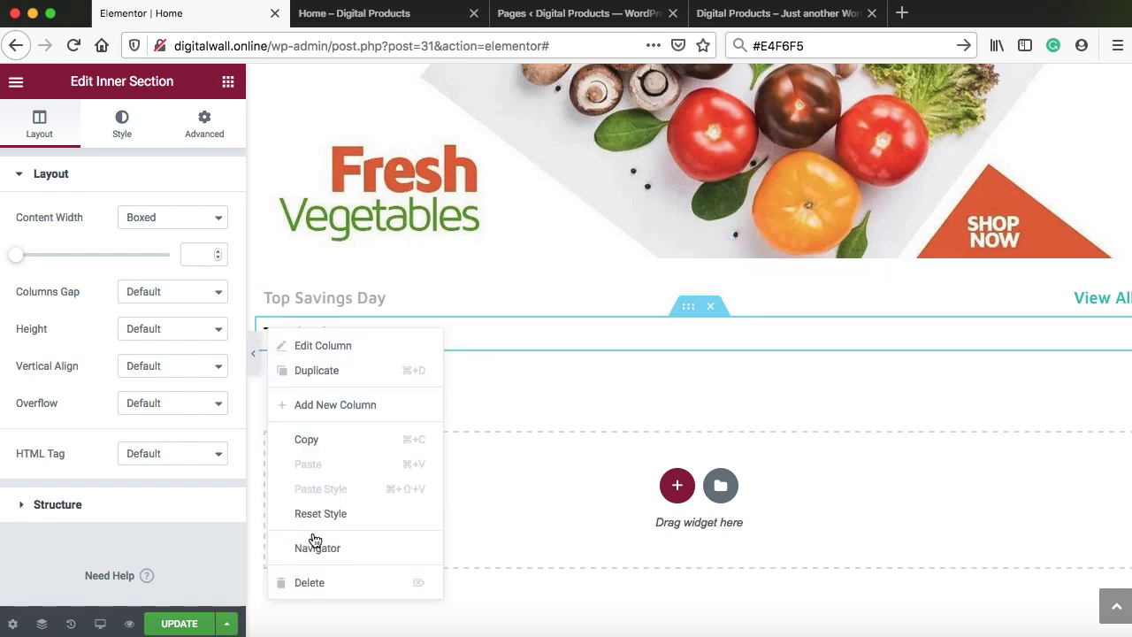
click(311, 582)
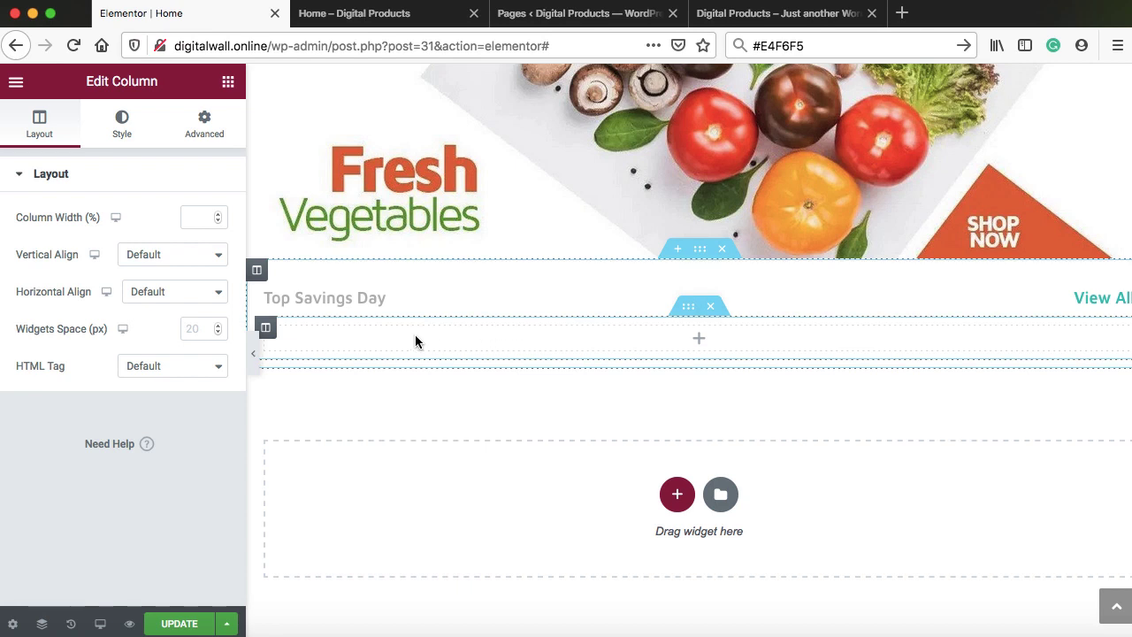
Add a Products widget to the empty column under the Top Savings Day header
click(698, 343)
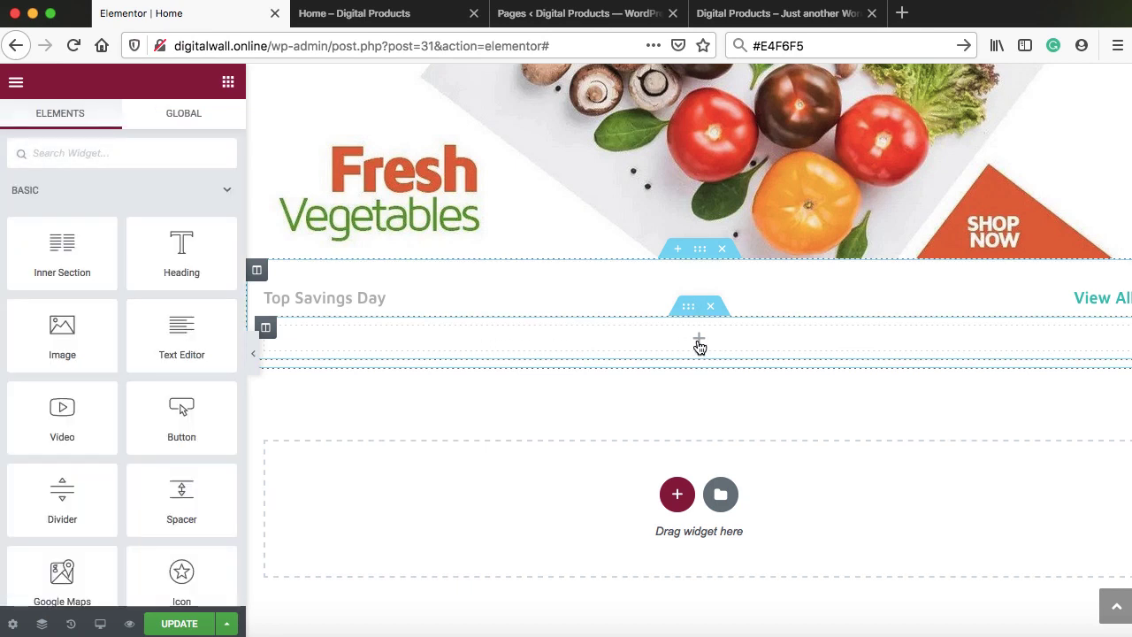
click(106, 154)
text(products)
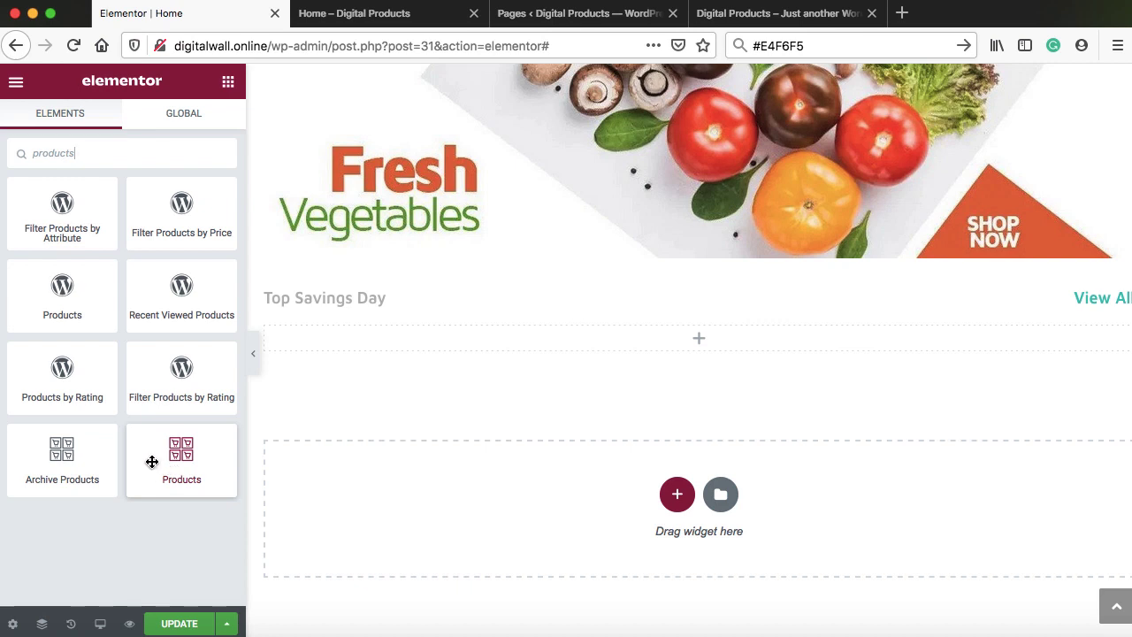
drag(157, 459, 424, 344)
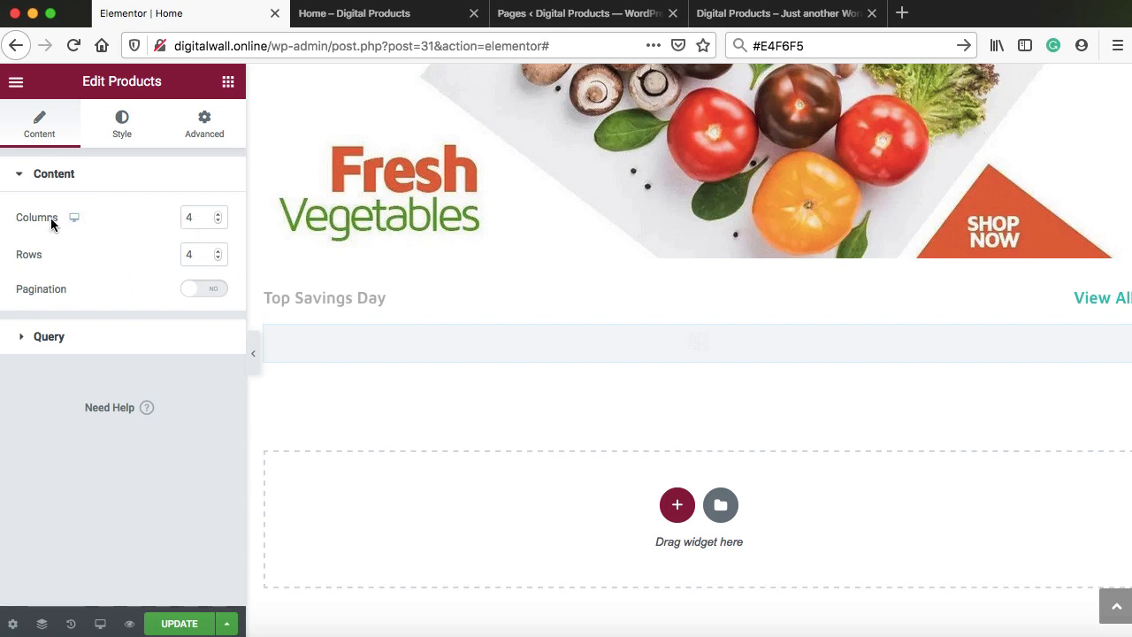
Set the product grid to 2 rows and save the page
click(218, 258)
click(218, 259)
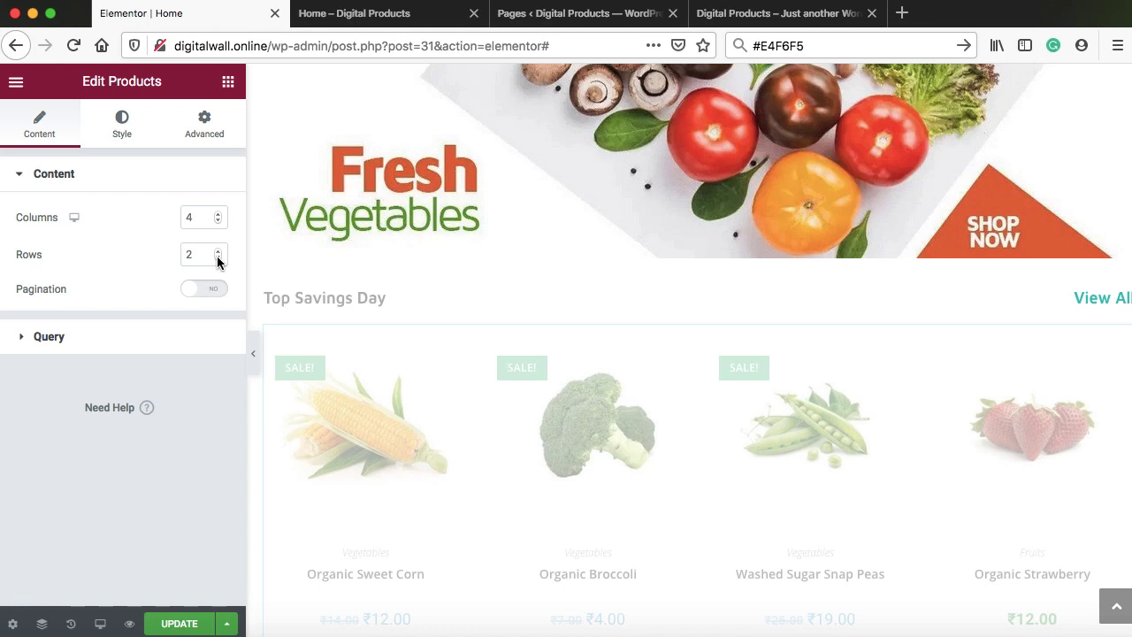
scroll(622, 370, down, 3)
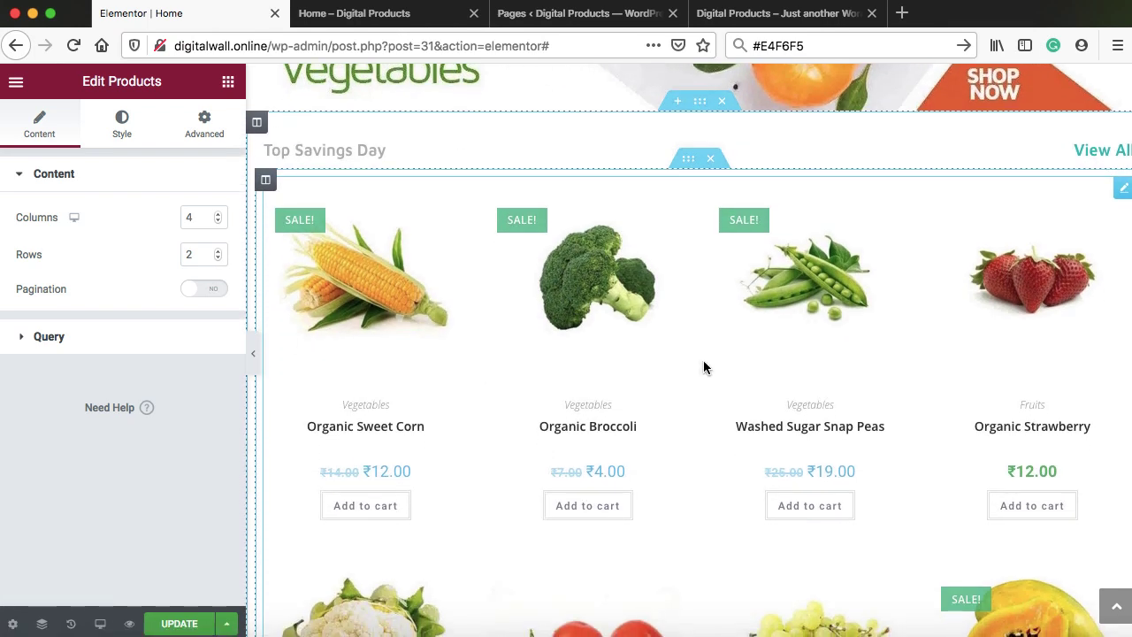
scroll(704, 362, down, 5)
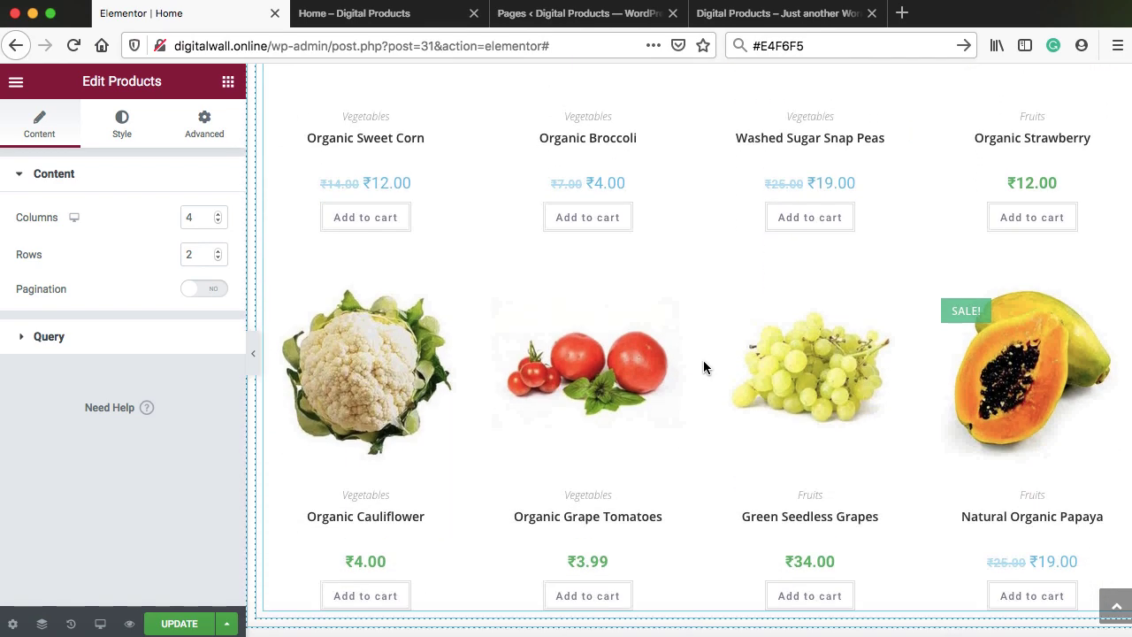
scroll(703, 363, up, 2)
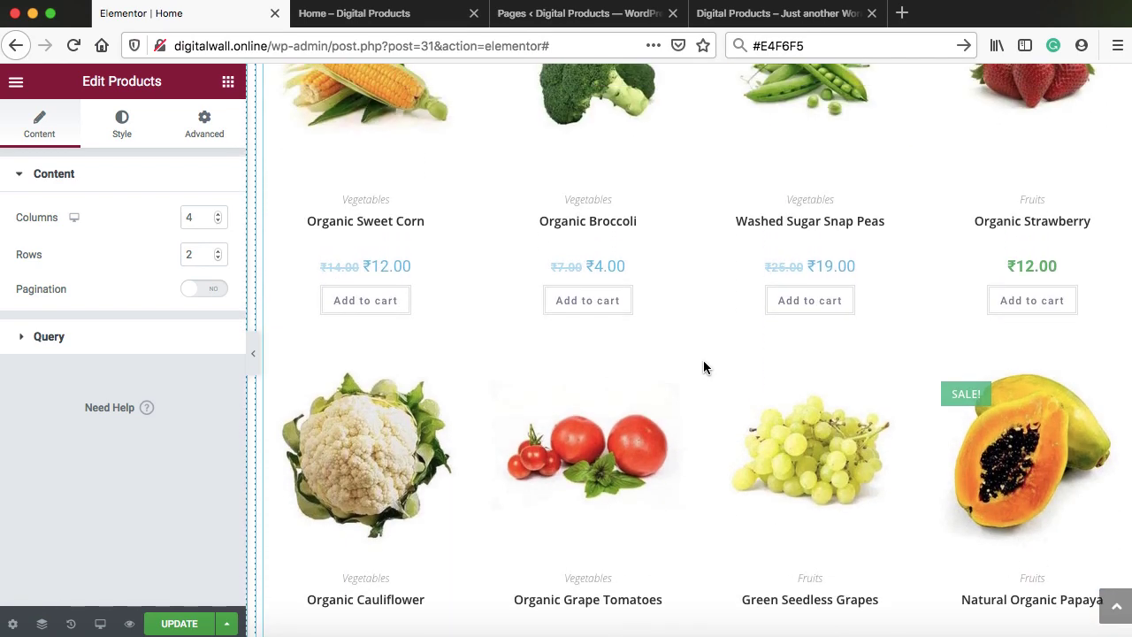
click(183, 622)
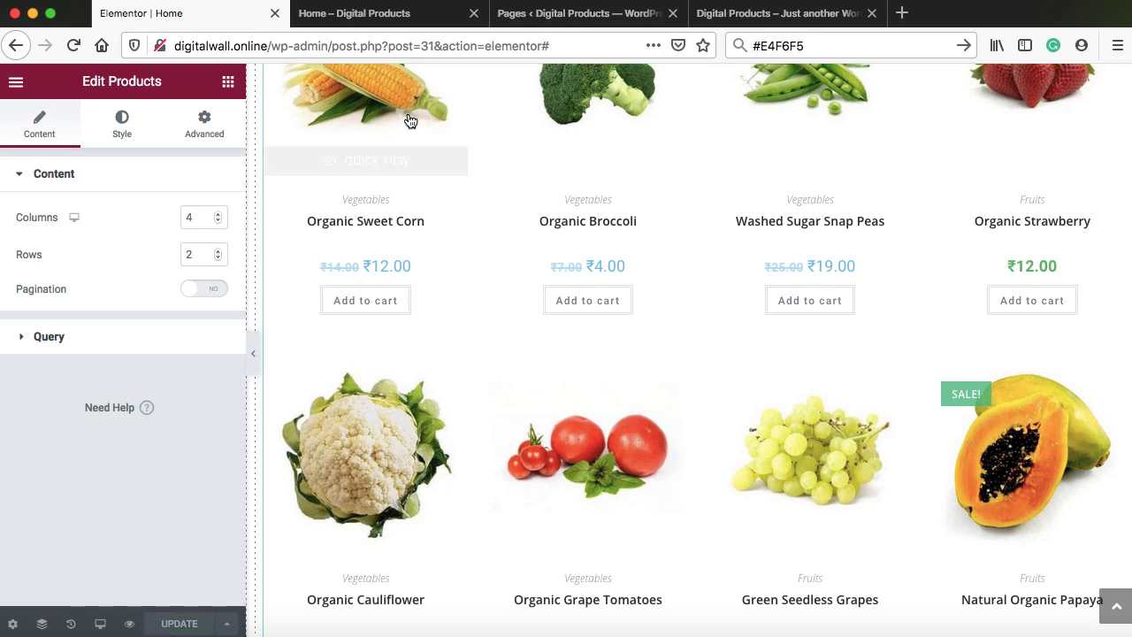
Reload the live 'Home – Digital Products' page, confirm the Top Savings Day grid, then return to Elementor
click(384, 18)
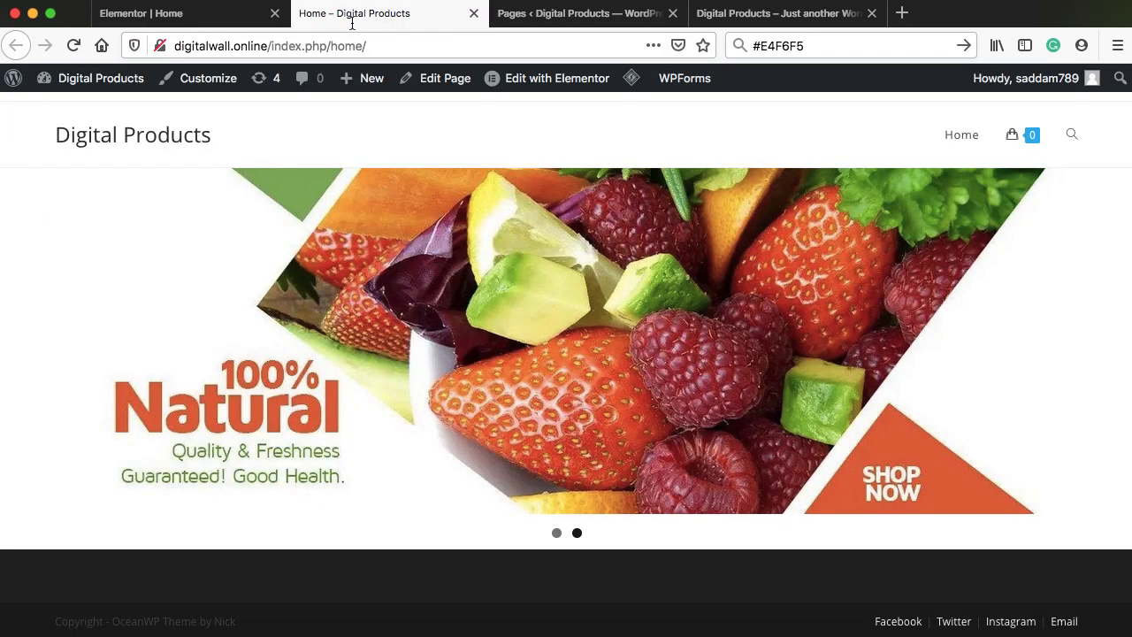
click(76, 46)
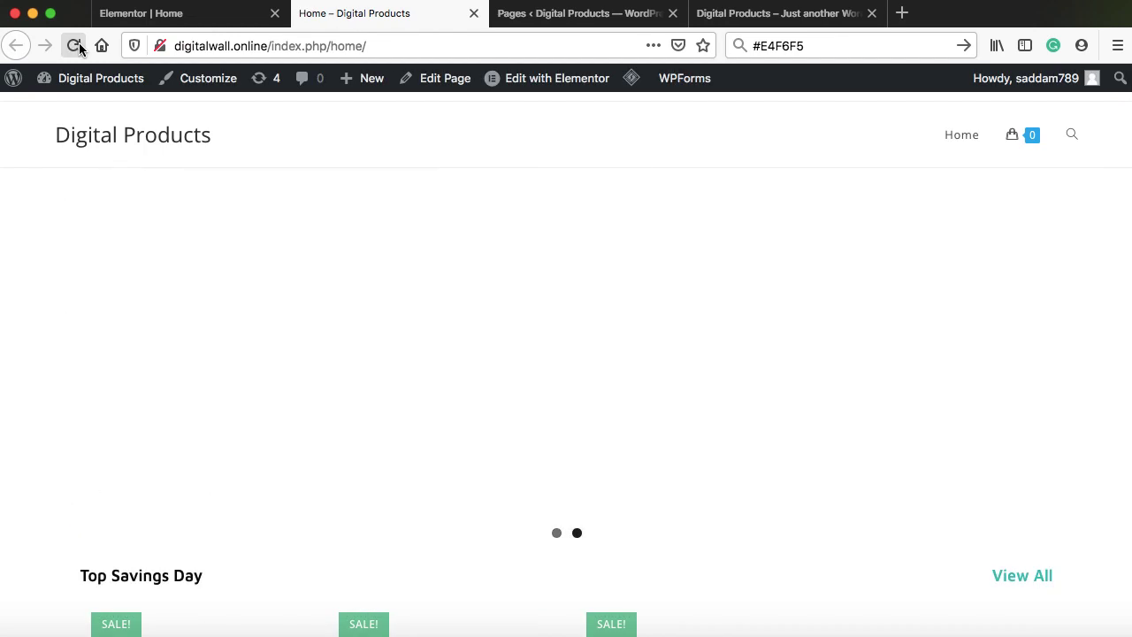
scroll(53, 237, down, 5)
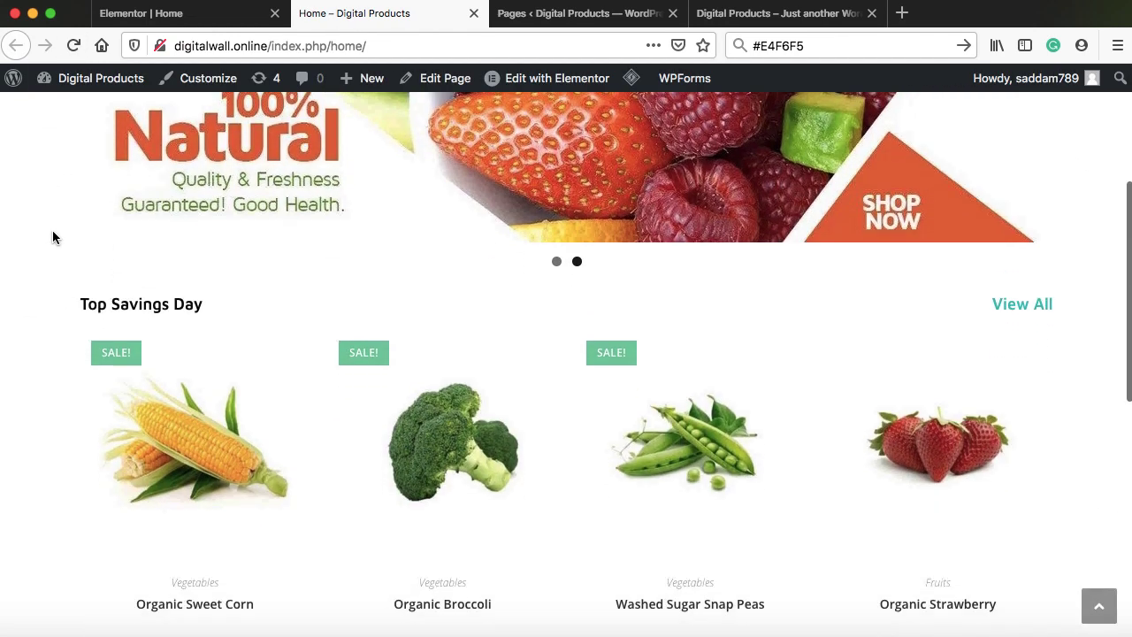
scroll(52, 236, down, 2)
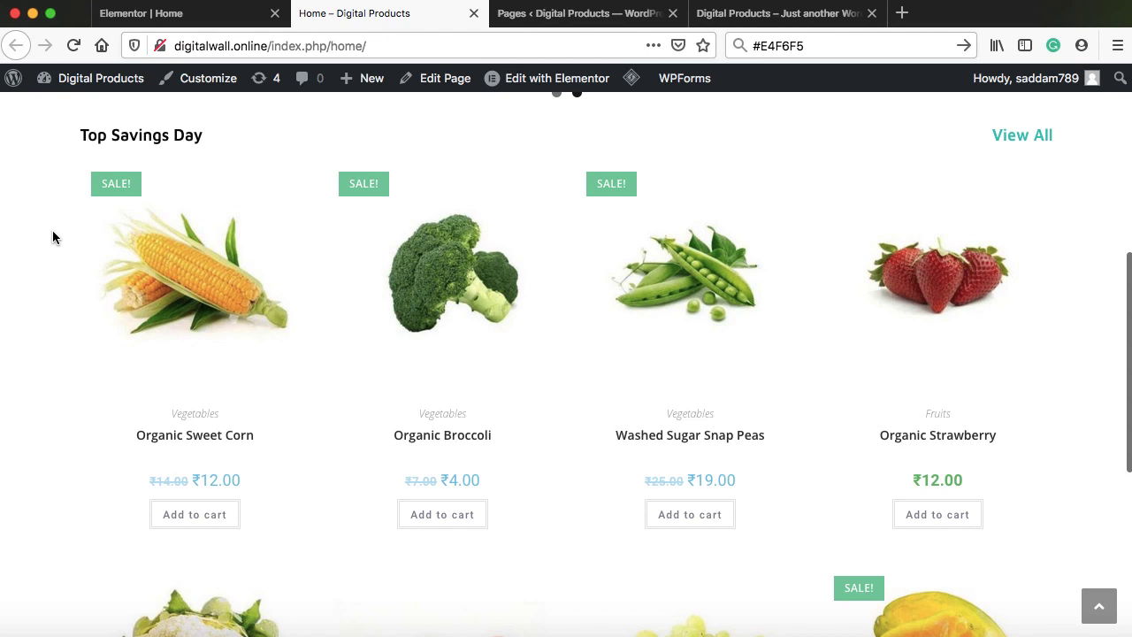
scroll(718, 239, up, 2)
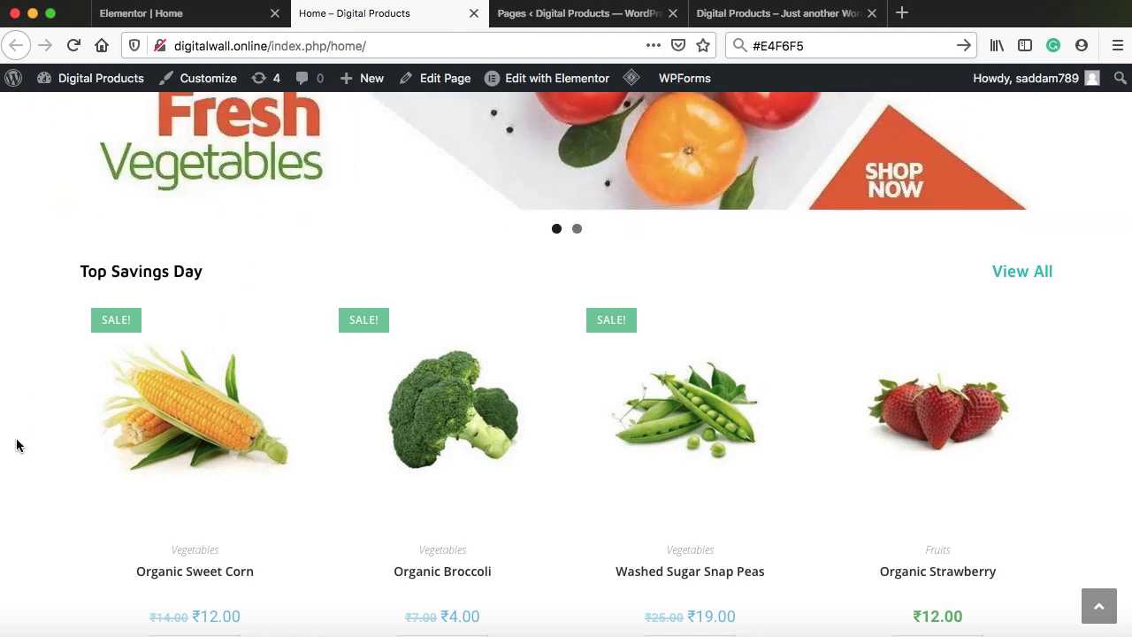
mouse_move(152, 418)
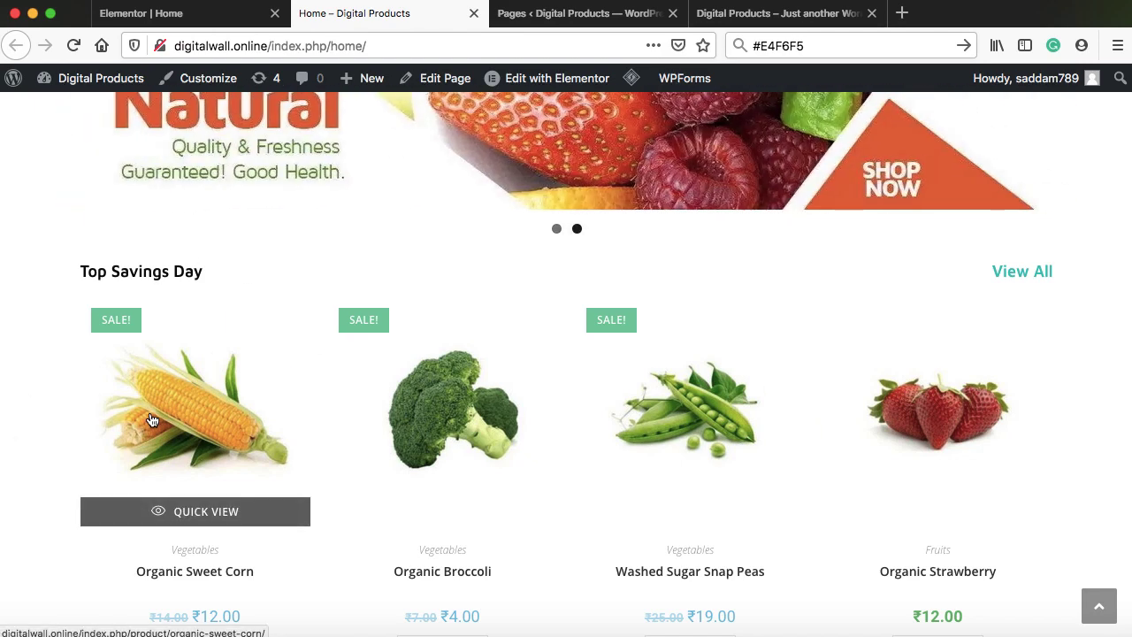
click(186, 23)
Set the Top Savings Day section's classic background colour to #E4F6F5
scroll(648, 205, up, 5)
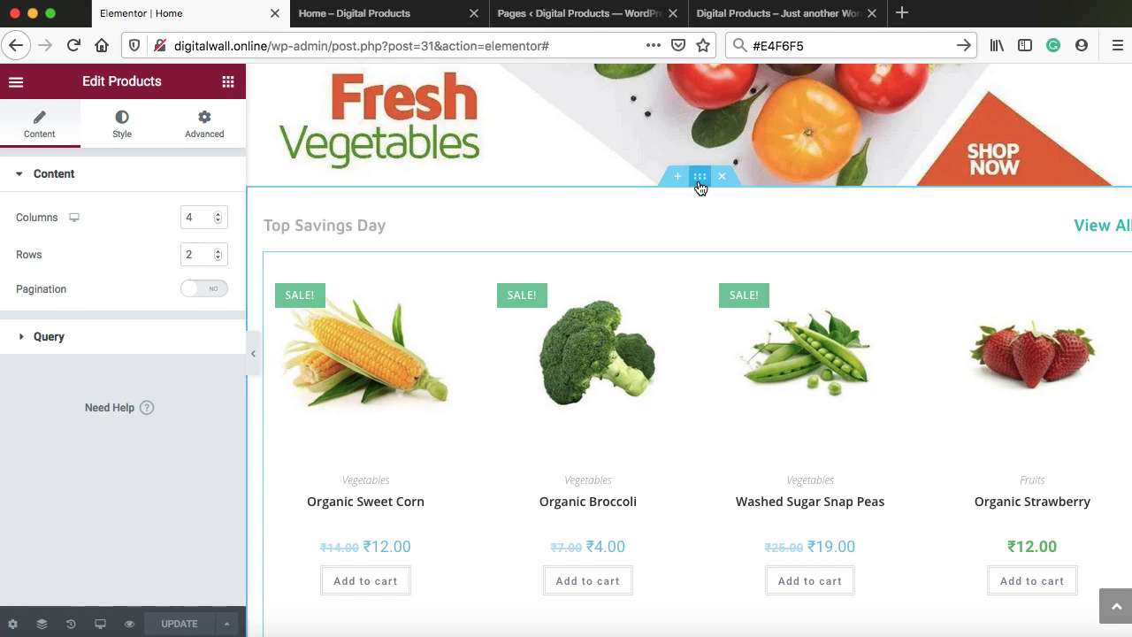
right_click(700, 179)
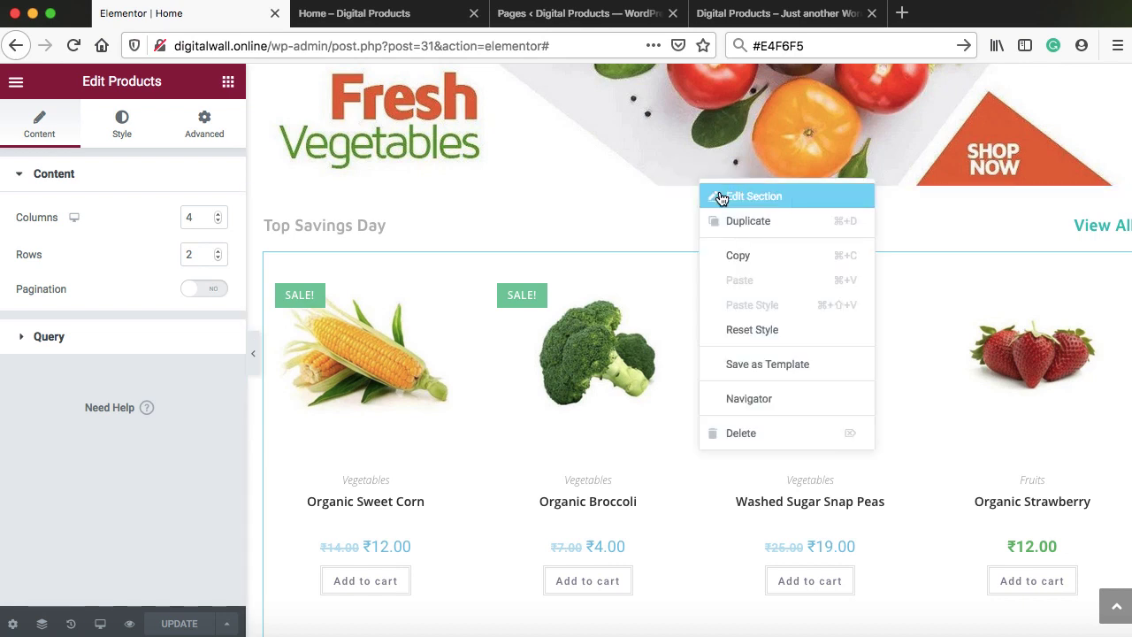
click(718, 194)
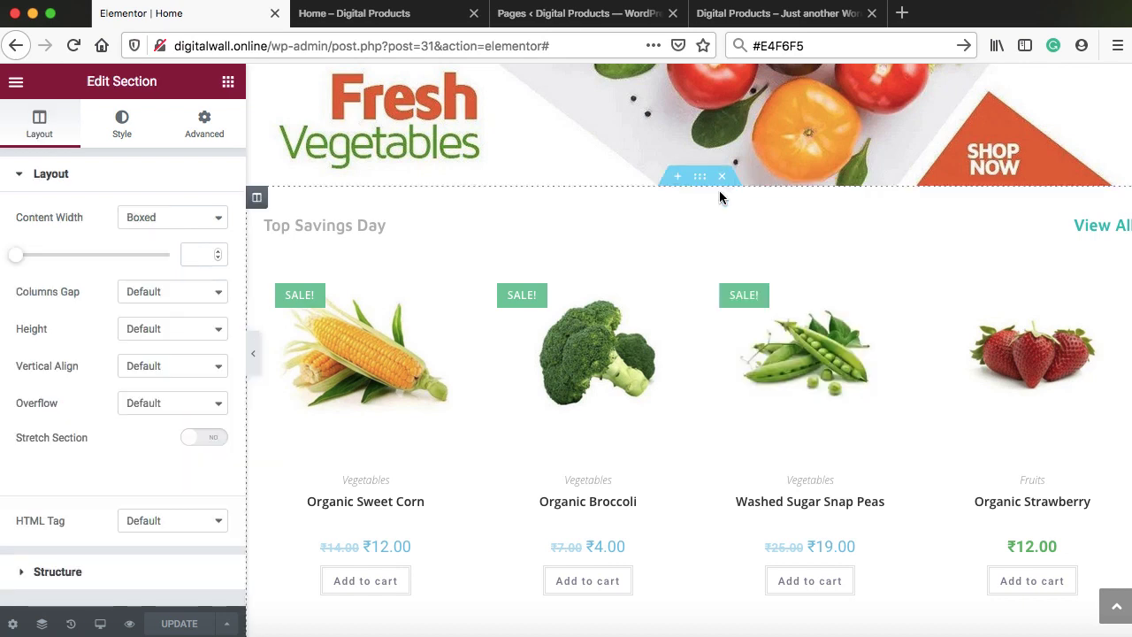
click(122, 126)
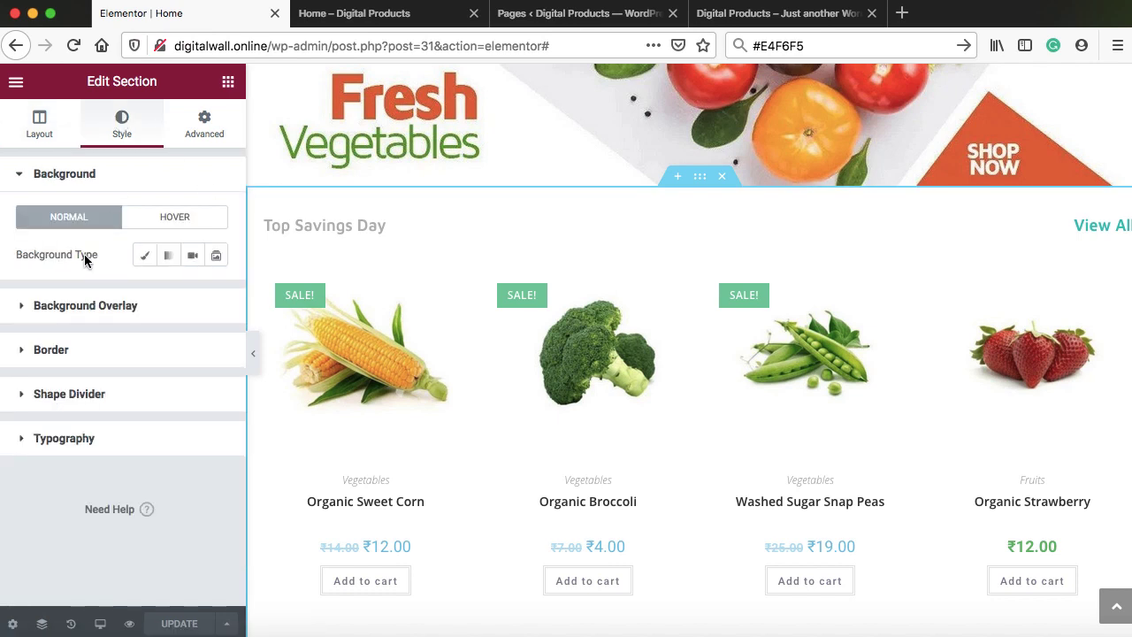
click(144, 256)
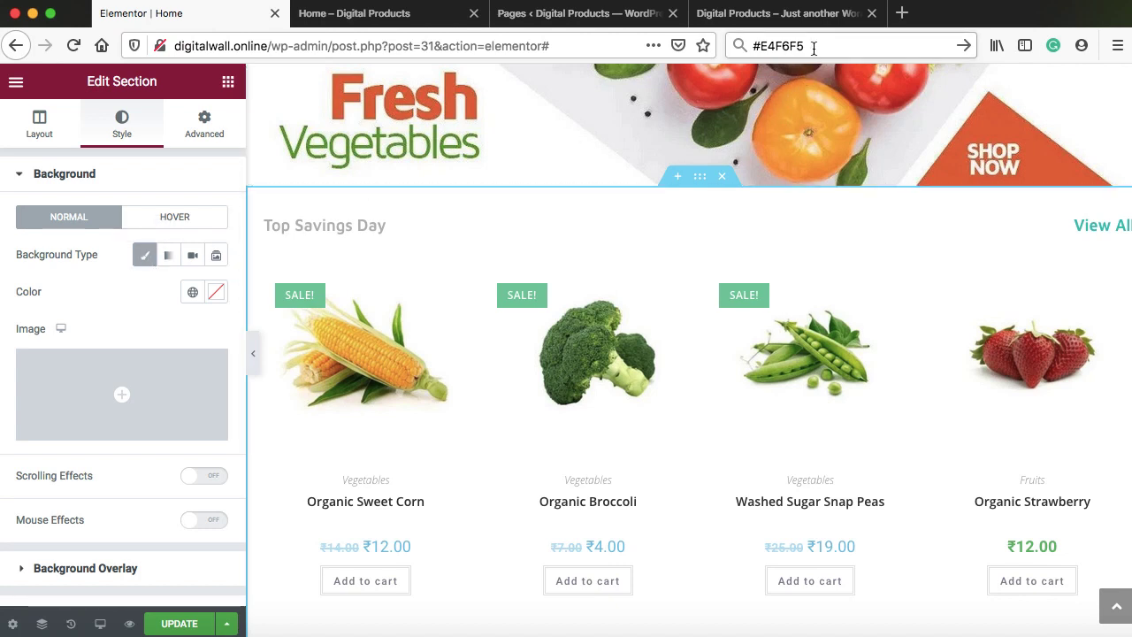
drag(813, 48, 754, 49)
key(super+c)
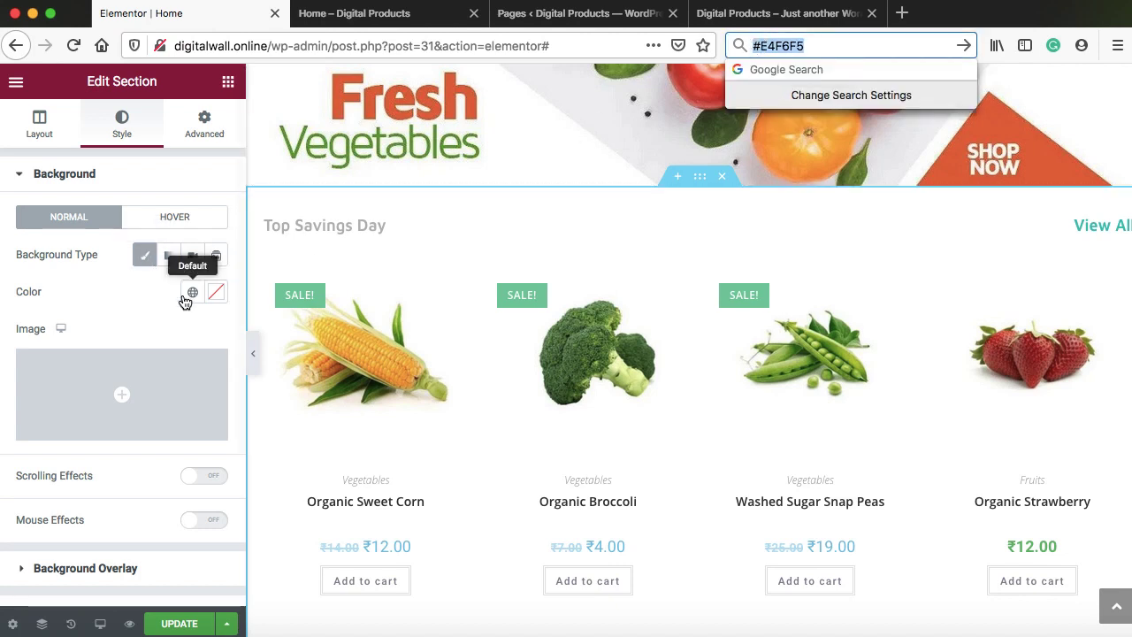
click(109, 293)
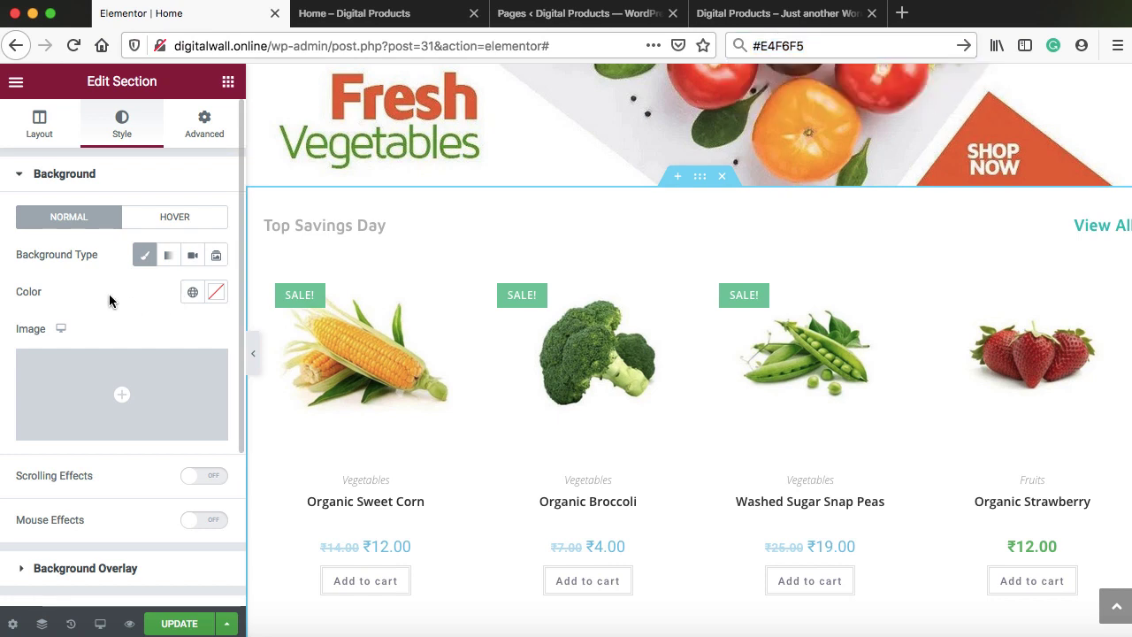
click(217, 294)
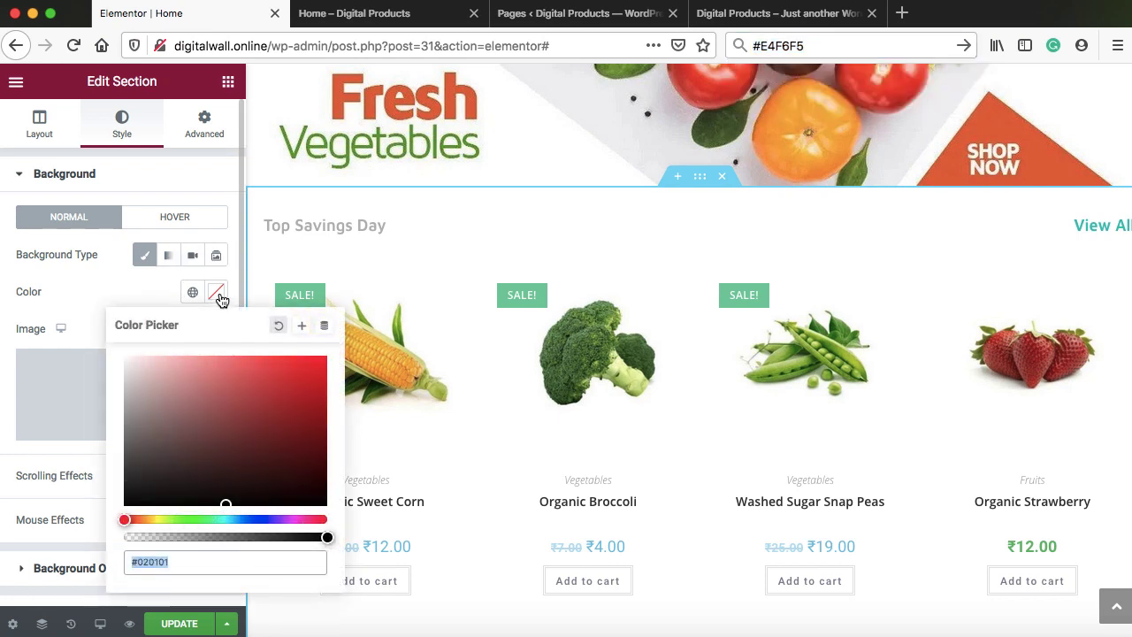
key(super+v)
click(114, 295)
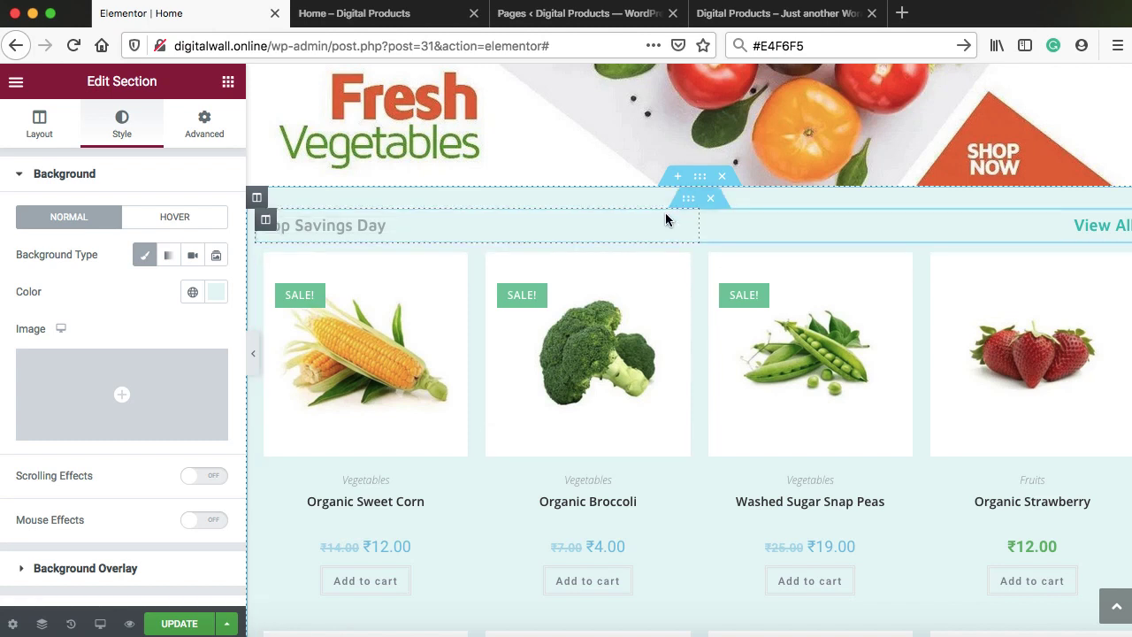
Give the Top Savings Day inner section an unlinked 20 px top margin
click(687, 200)
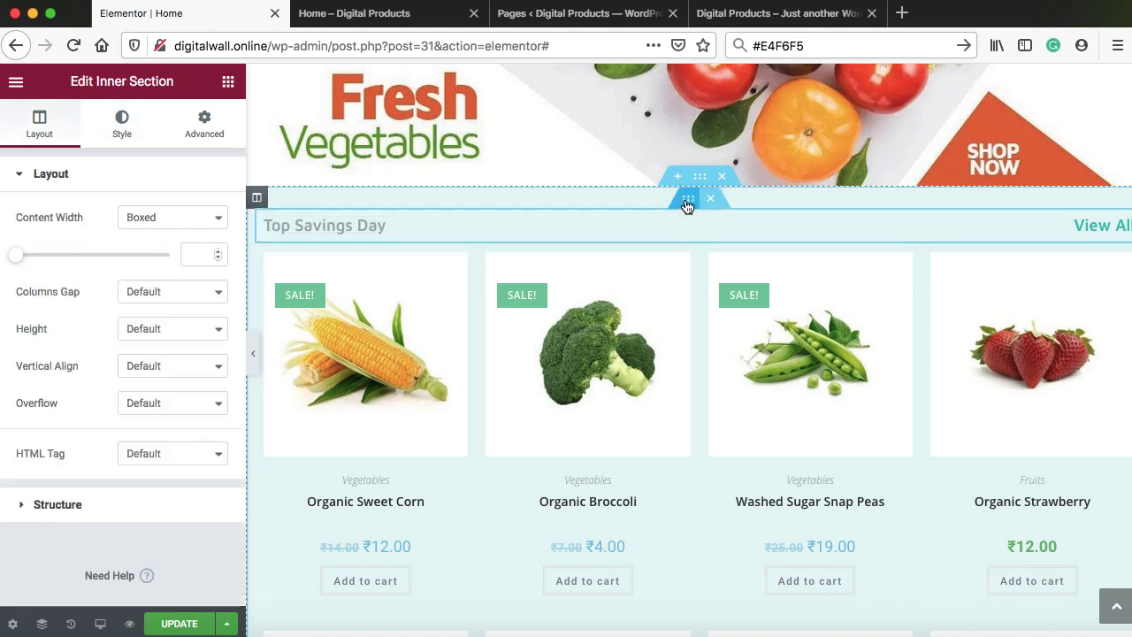
right_click(687, 200)
click(707, 219)
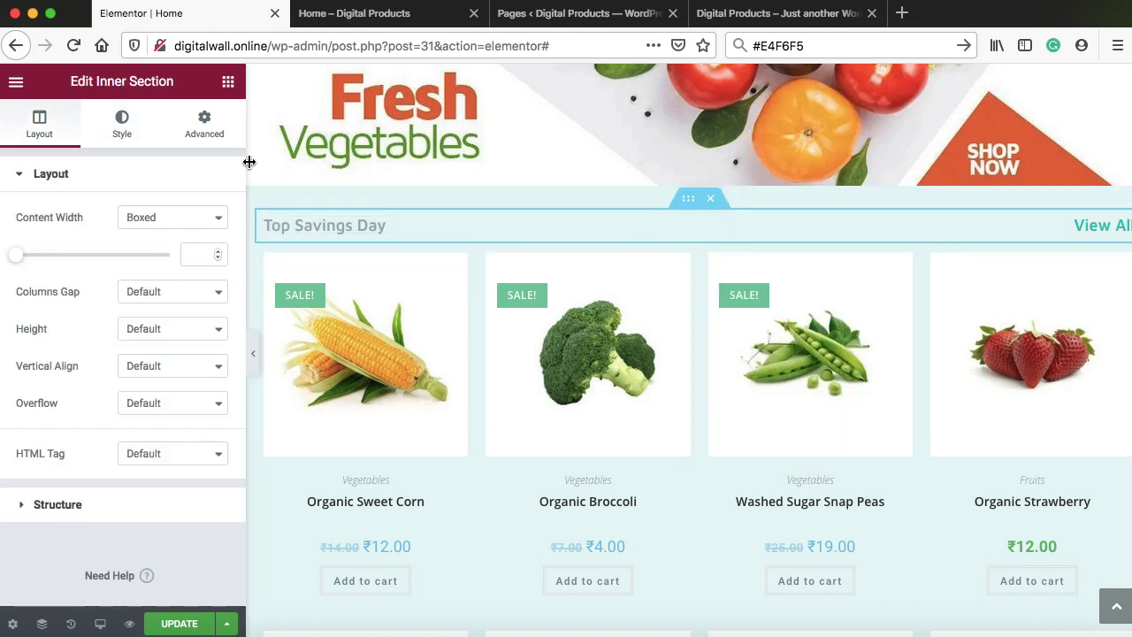
click(207, 134)
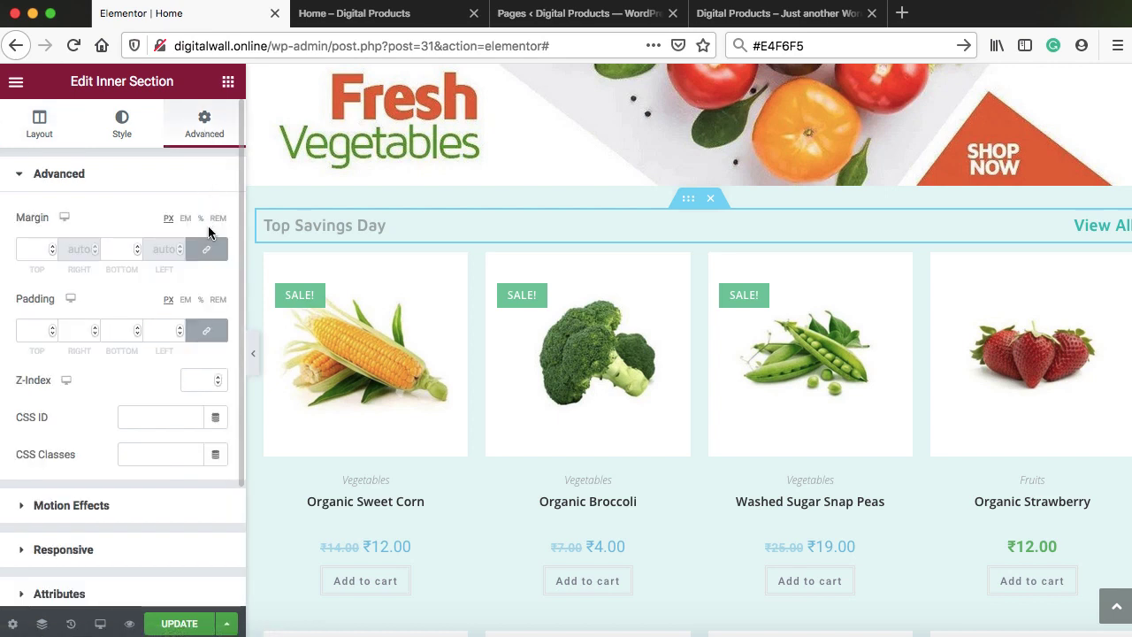
click(207, 255)
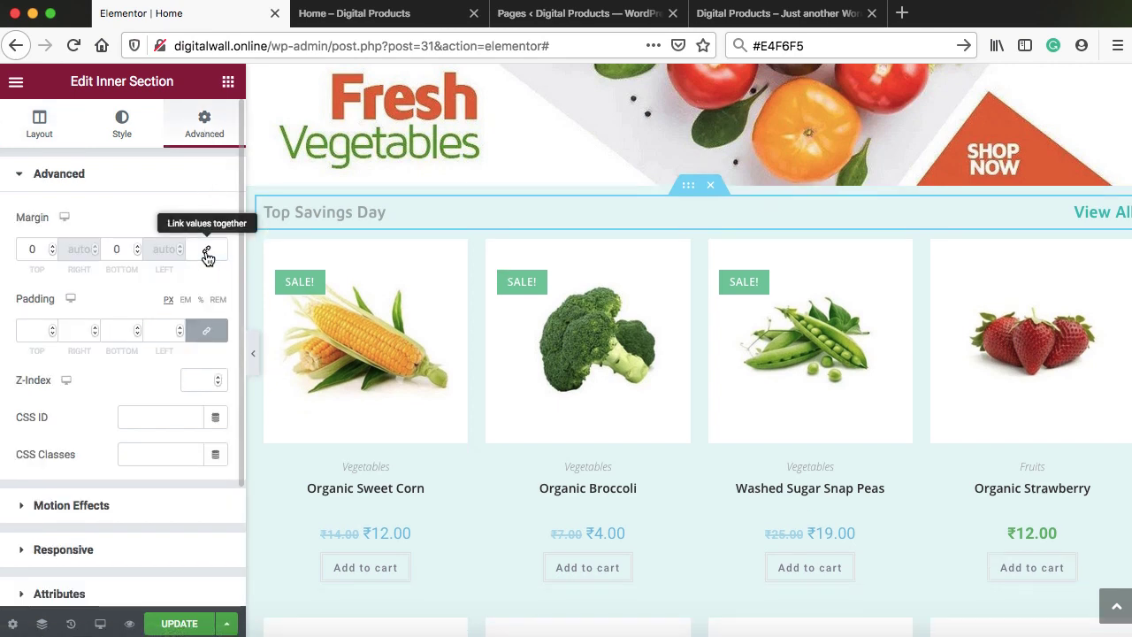
click(52, 245)
drag(50, 244, 50, 244)
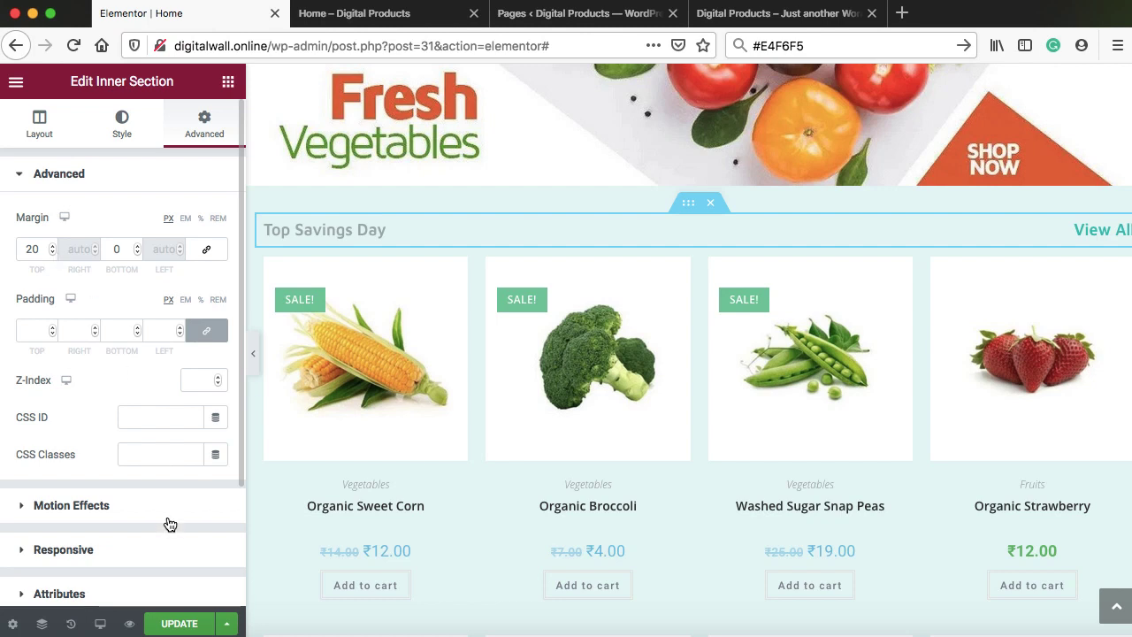
Save the page and reload the live Home page
click(185, 625)
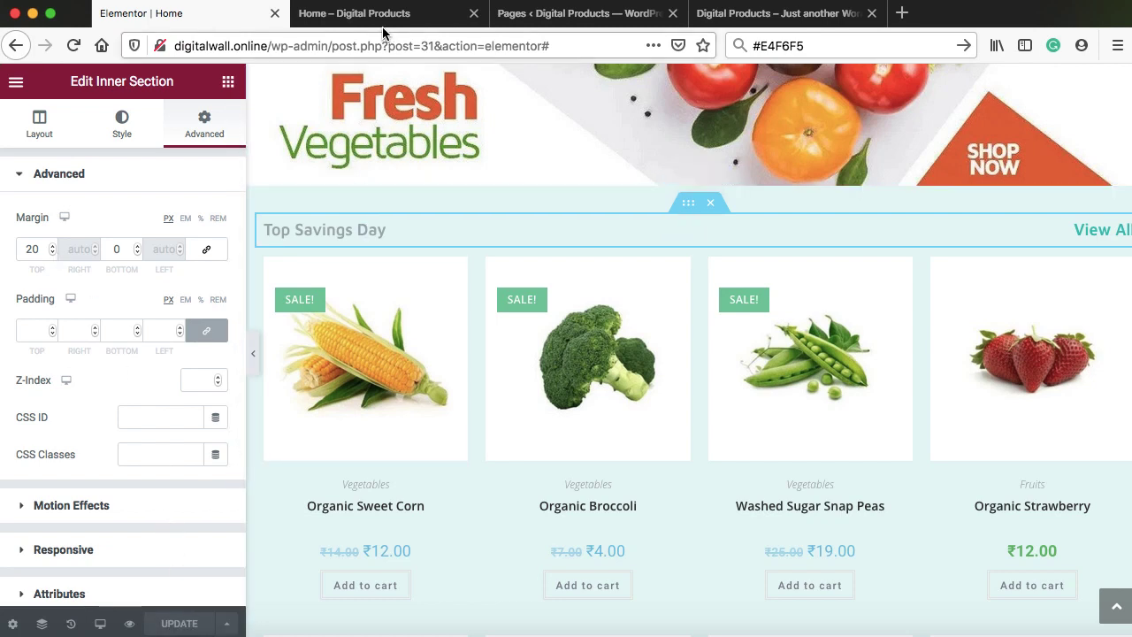
click(353, 13)
click(73, 46)
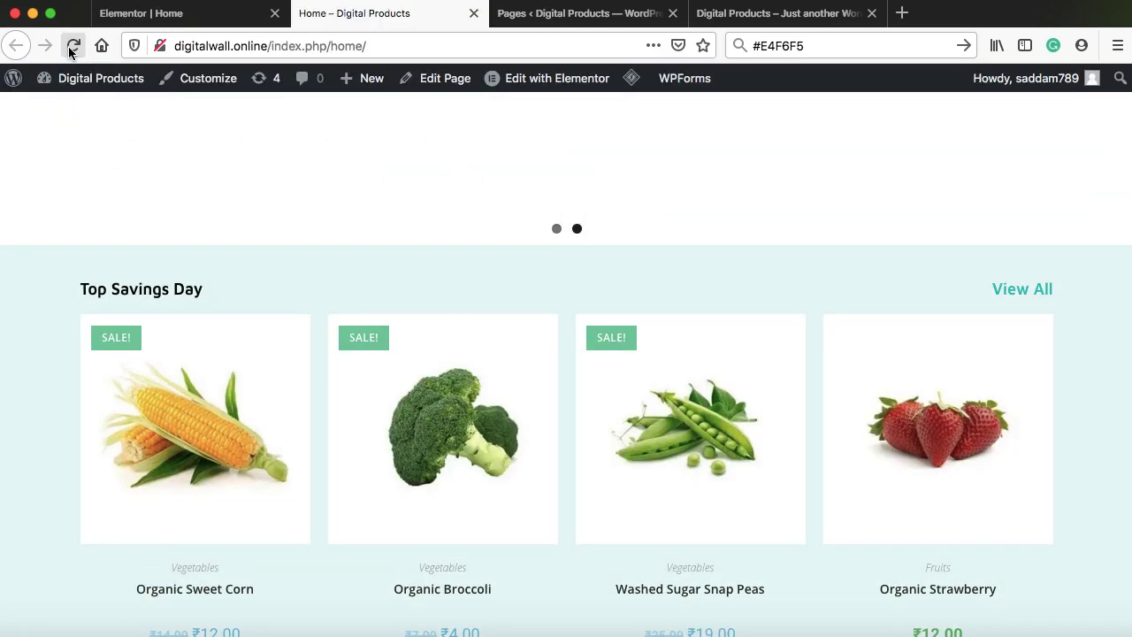
Scroll the live Home page to check all eight products on pale teal, then return to Elementor
scroll(201, 221, up, 4)
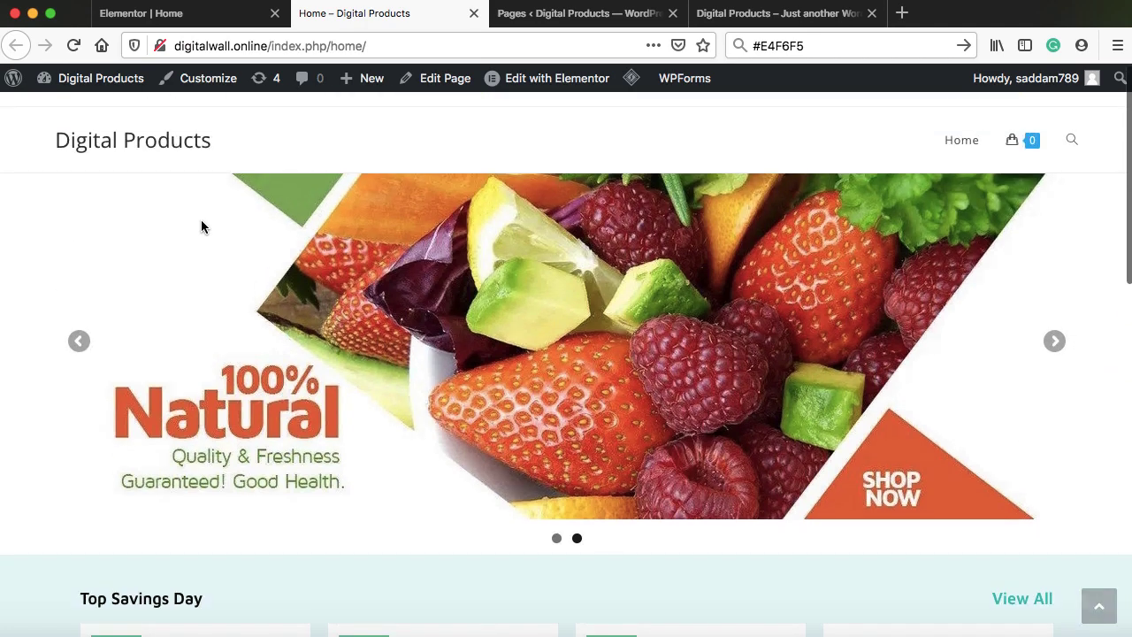
scroll(201, 227, down, 3)
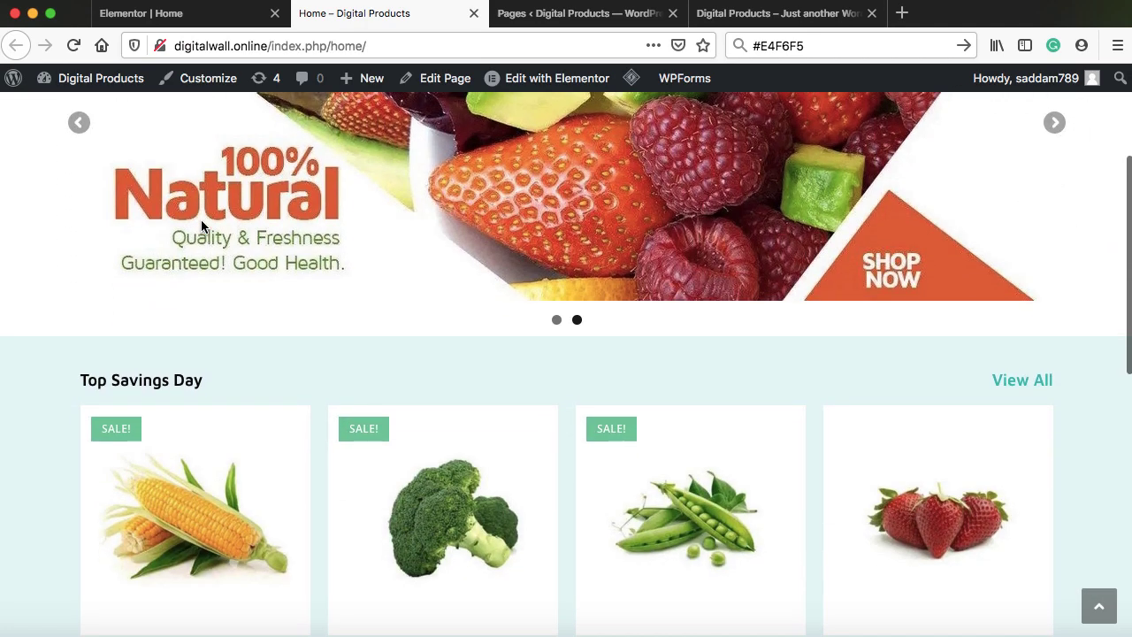
scroll(200, 226, down, 3)
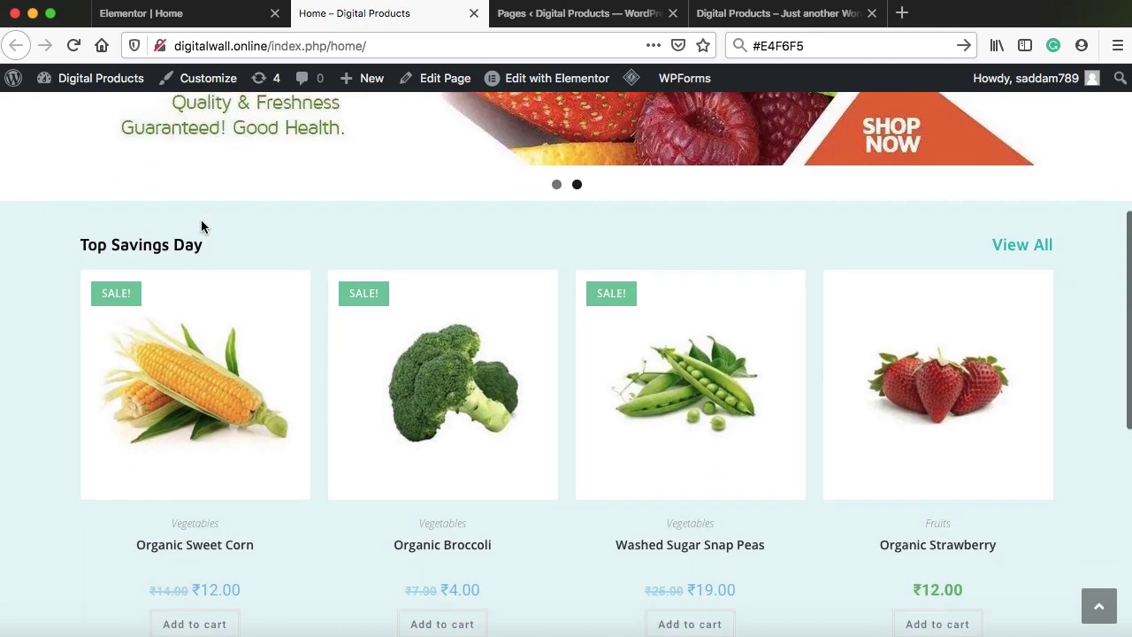
scroll(201, 221, down, 1)
scroll(203, 228, down, 1)
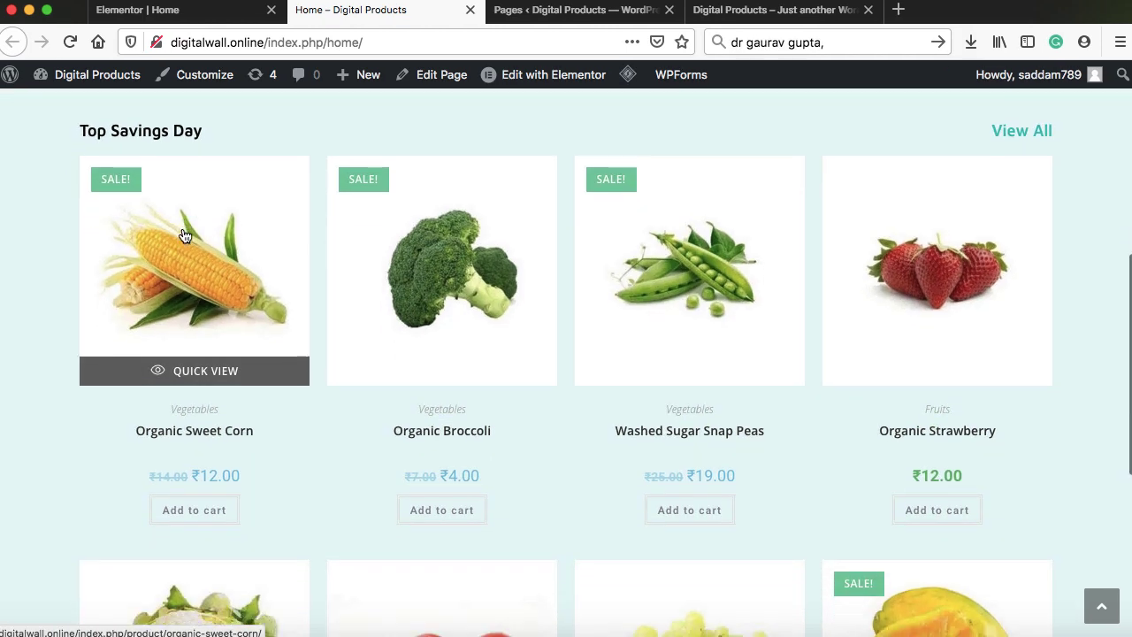
scroll(186, 235, down, 5)
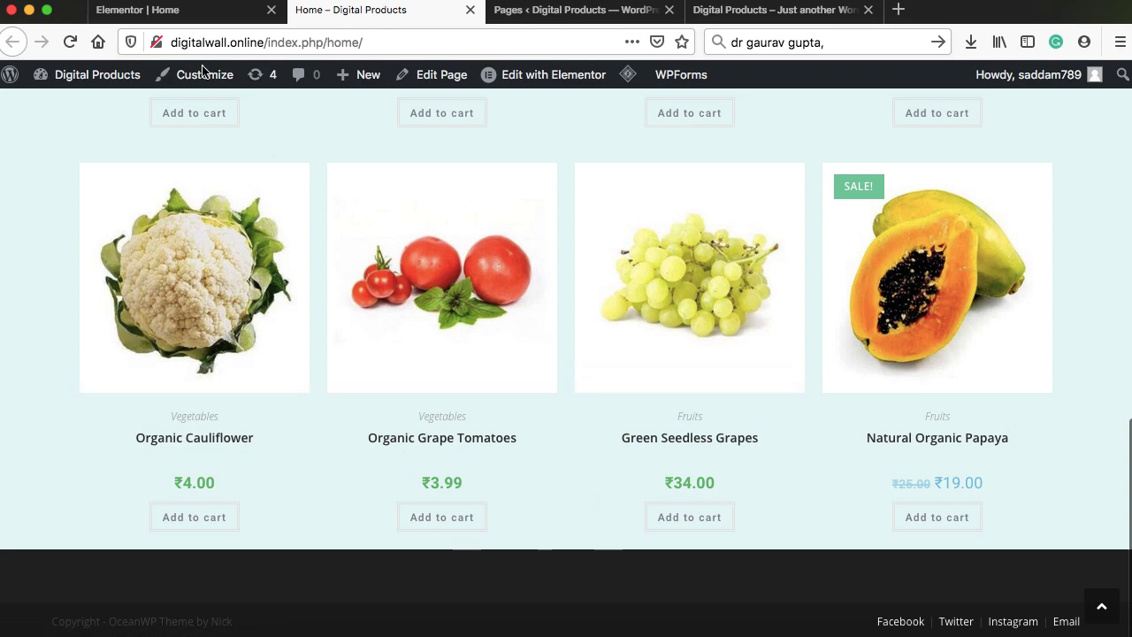
click(168, 16)
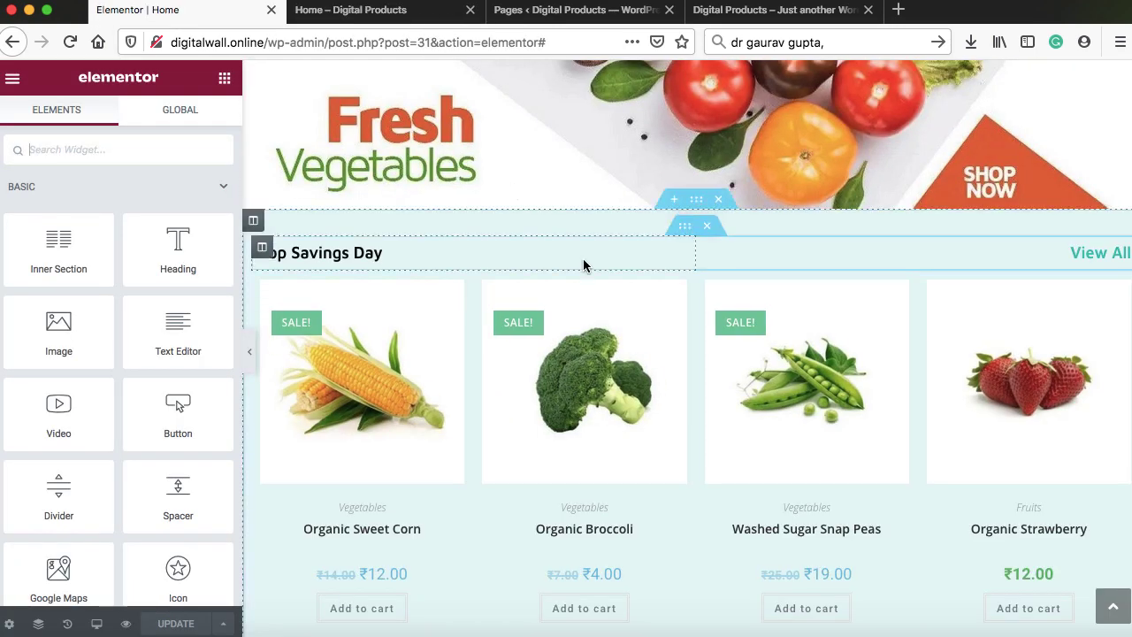
Add a single-column section below the product grid and open its widget list
scroll(585, 262, down, 6)
scroll(584, 260, down, 3)
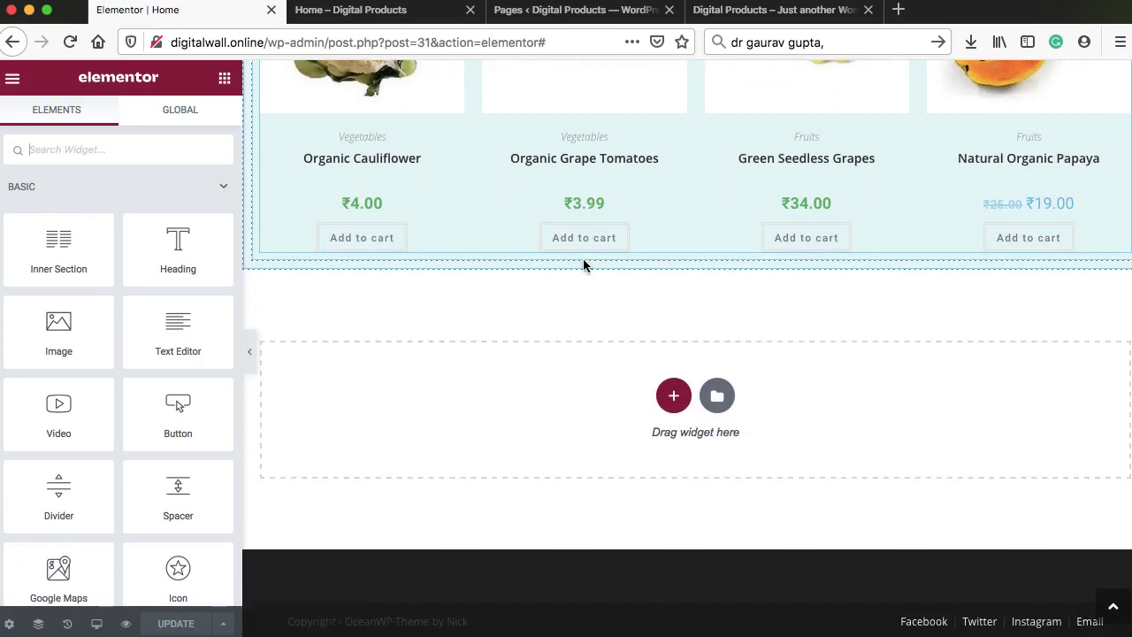
click(673, 396)
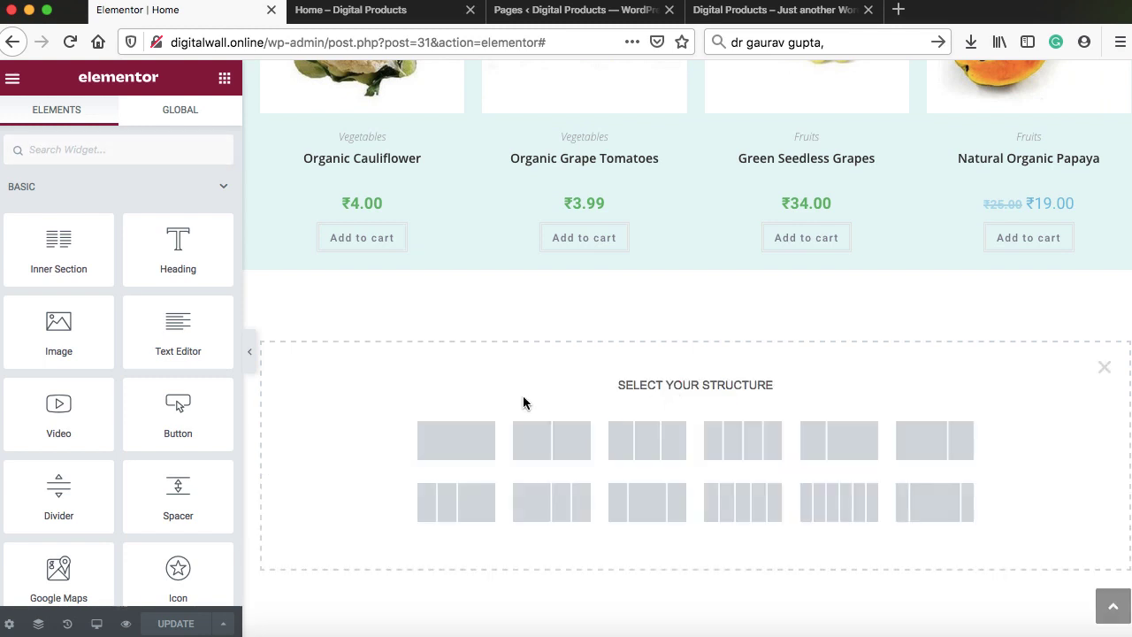
click(467, 443)
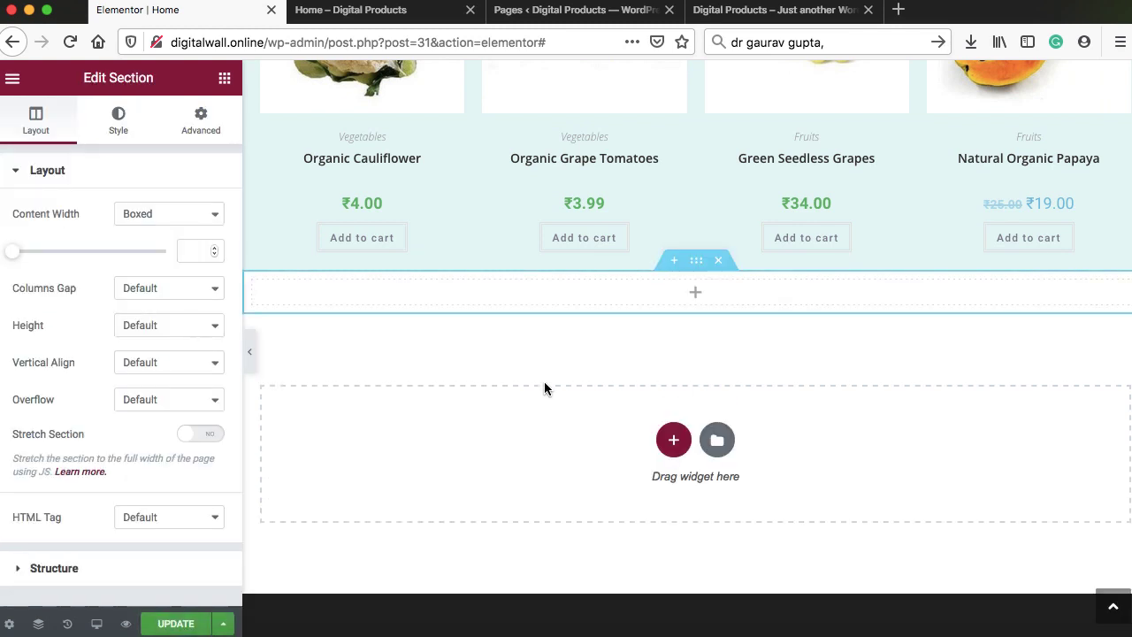
click(698, 299)
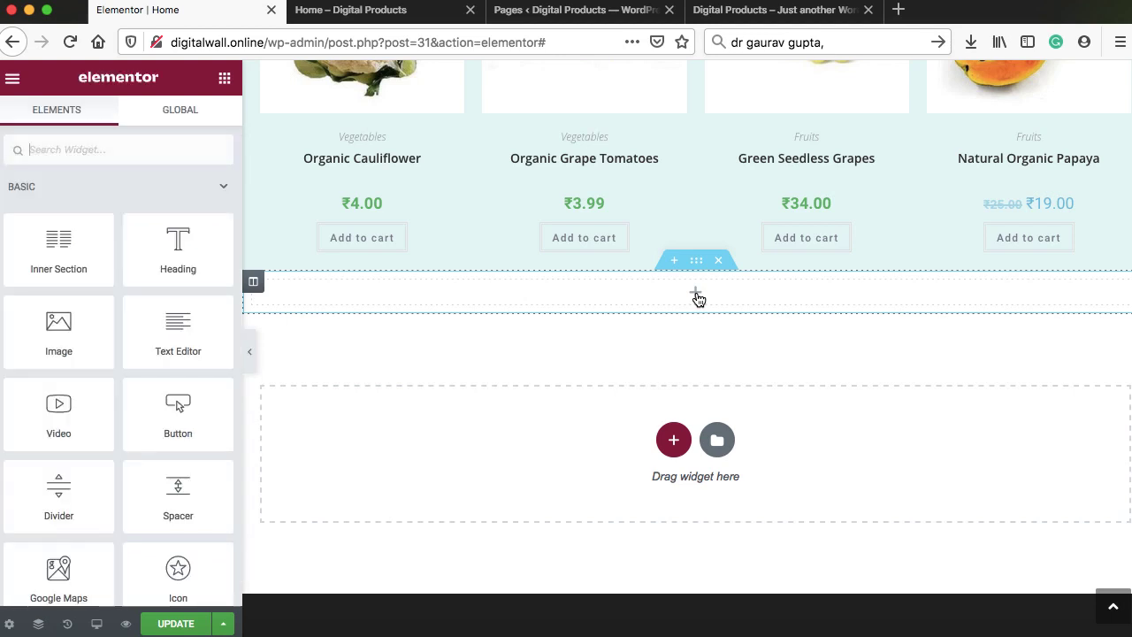
Place a single-column inner section with an Image widget into the new section
drag(65, 256, 699, 308)
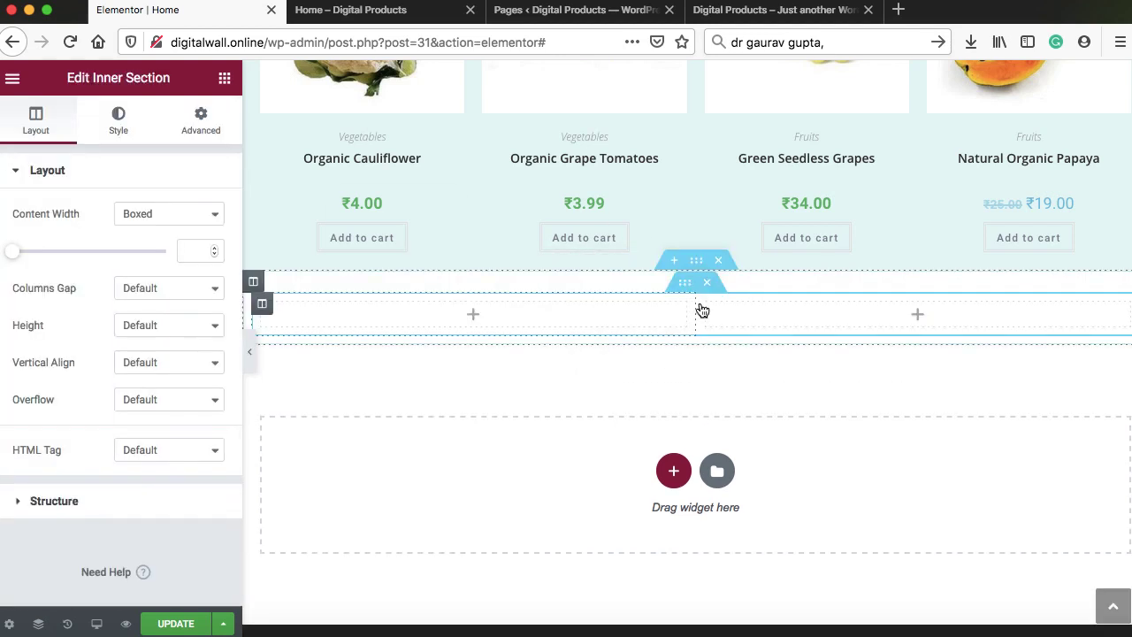
right_click(708, 306)
click(748, 557)
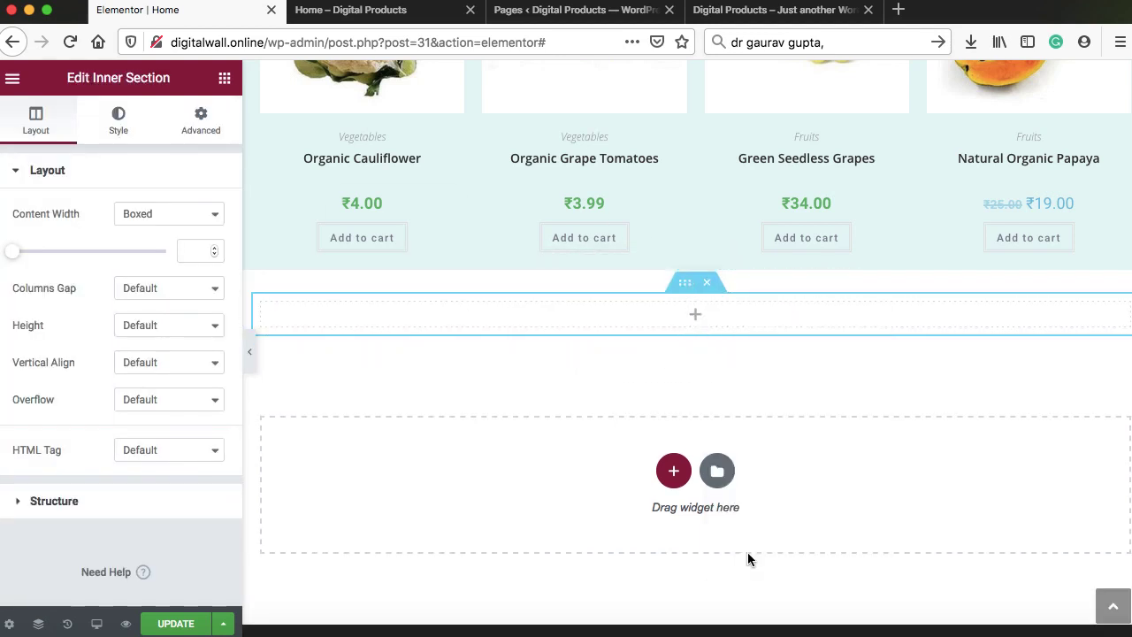
click(696, 318)
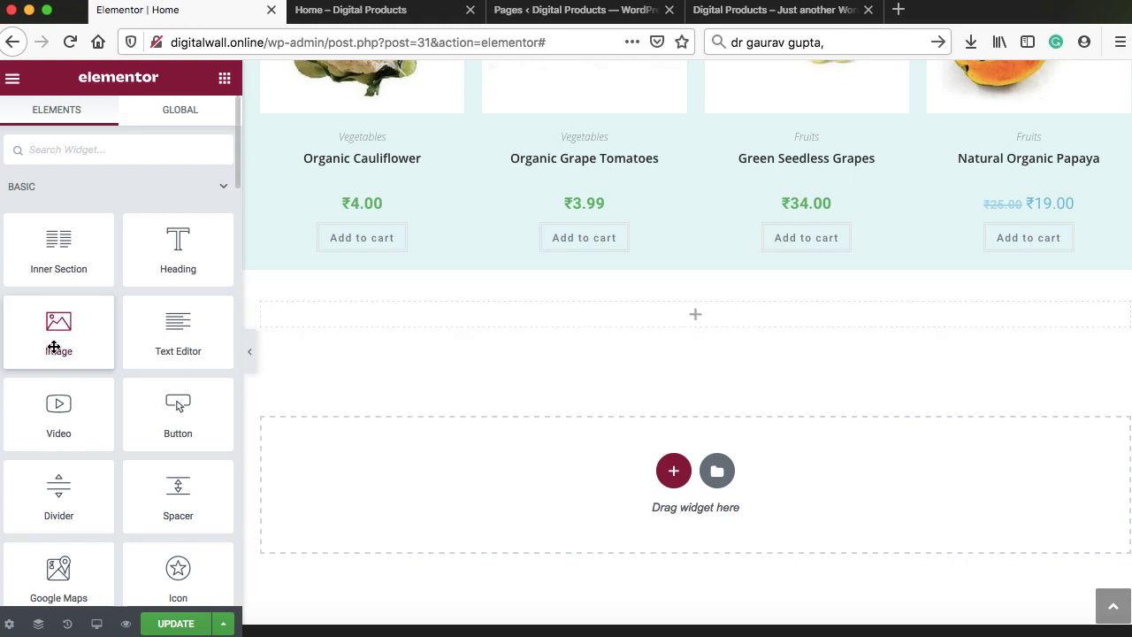
drag(55, 336, 437, 308)
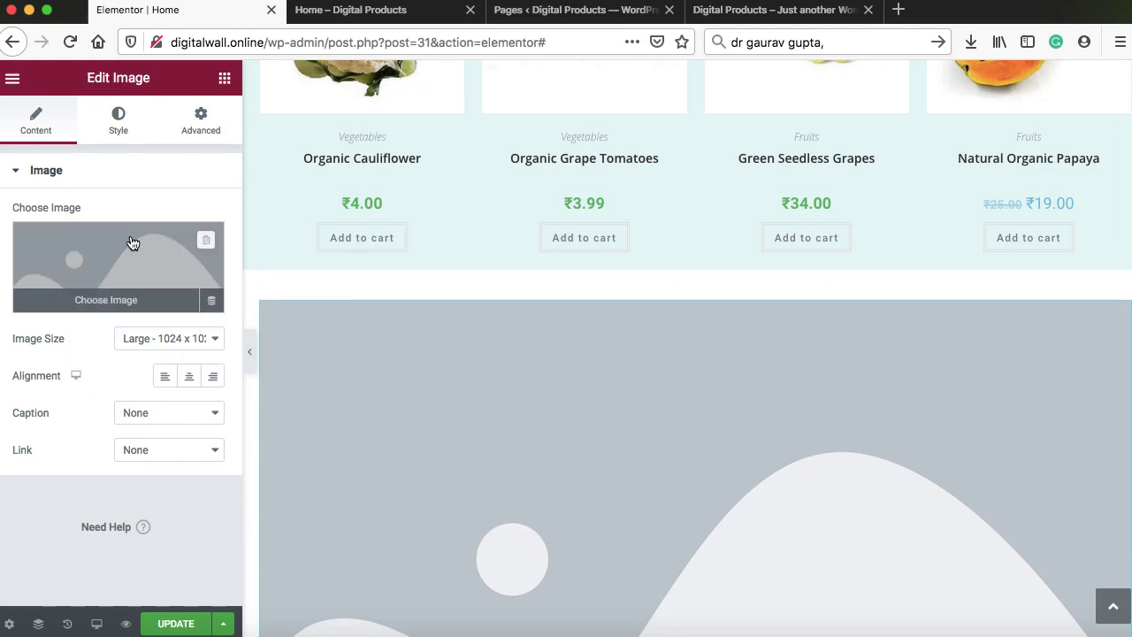
Upload the fruit-and-vegetables banner as the image at full size, save, and open the live Home page
mouse_move(81, 261)
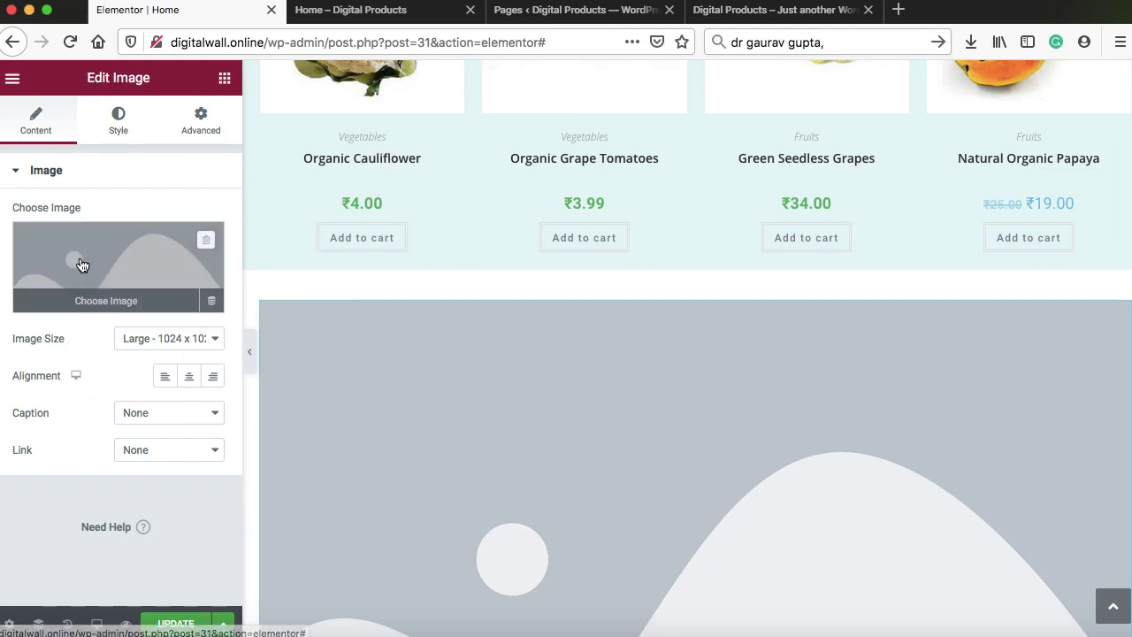
click(106, 302)
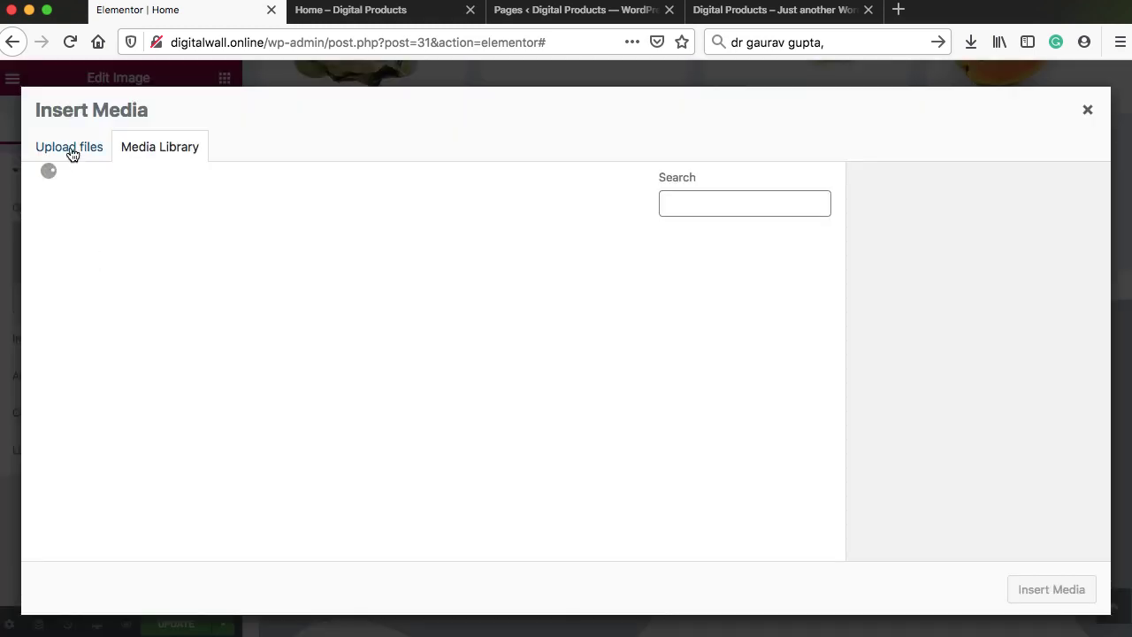
click(71, 152)
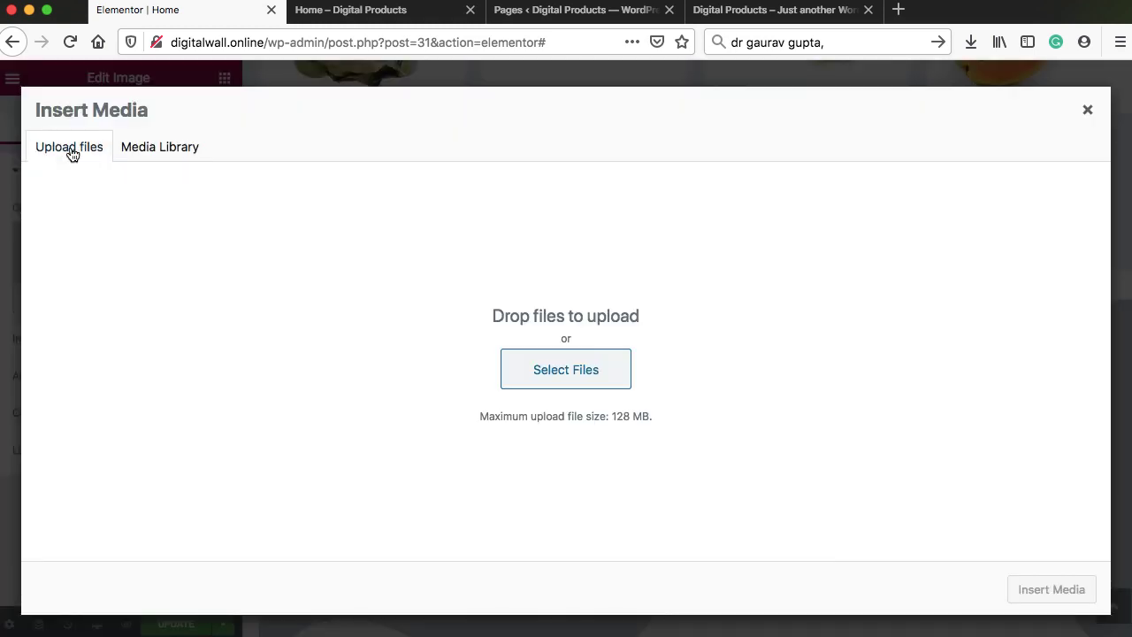
click(563, 380)
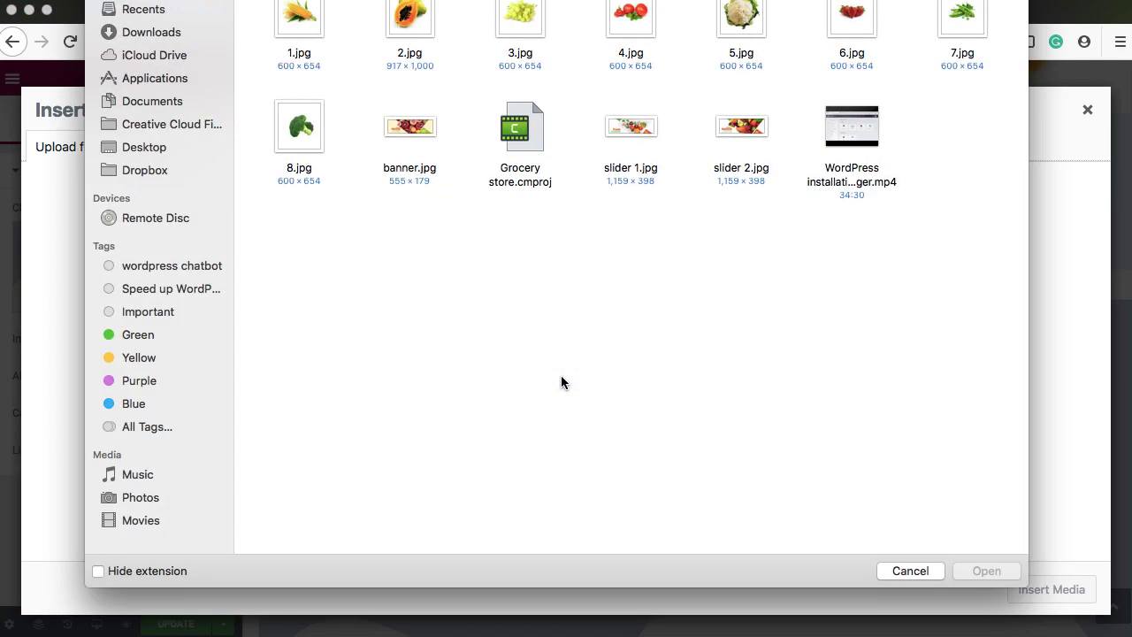
click(412, 128)
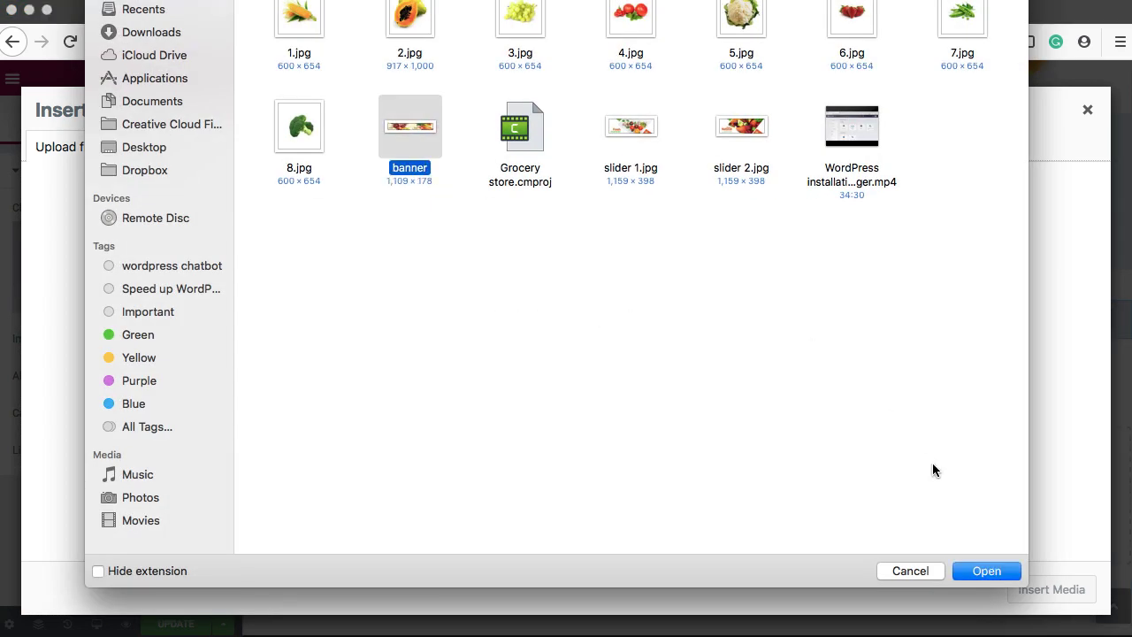
click(985, 569)
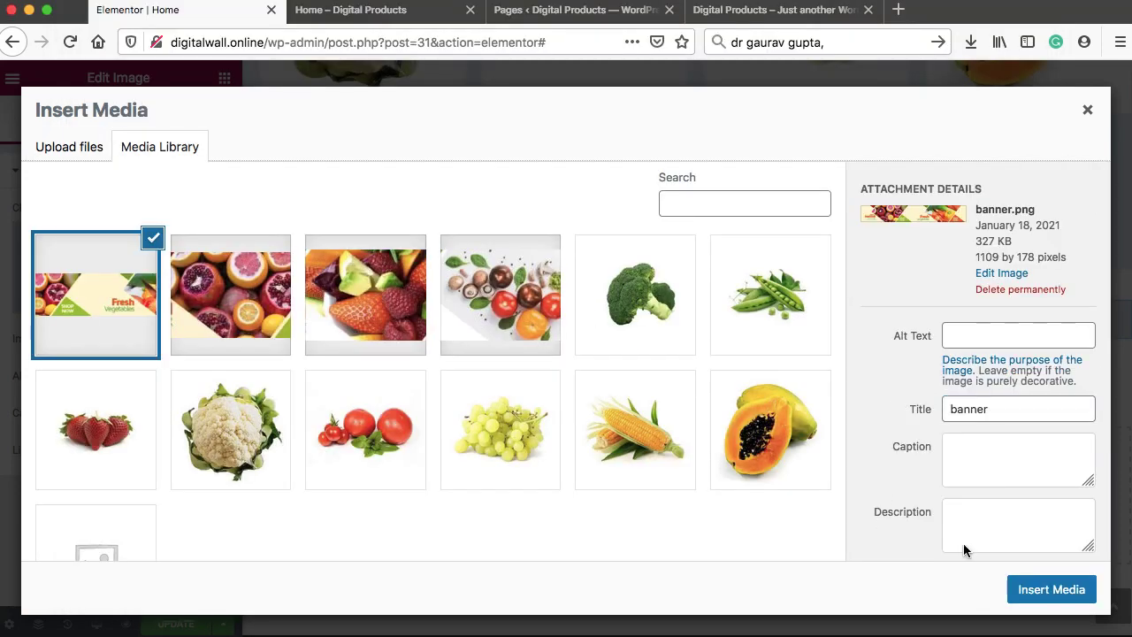
click(1041, 586)
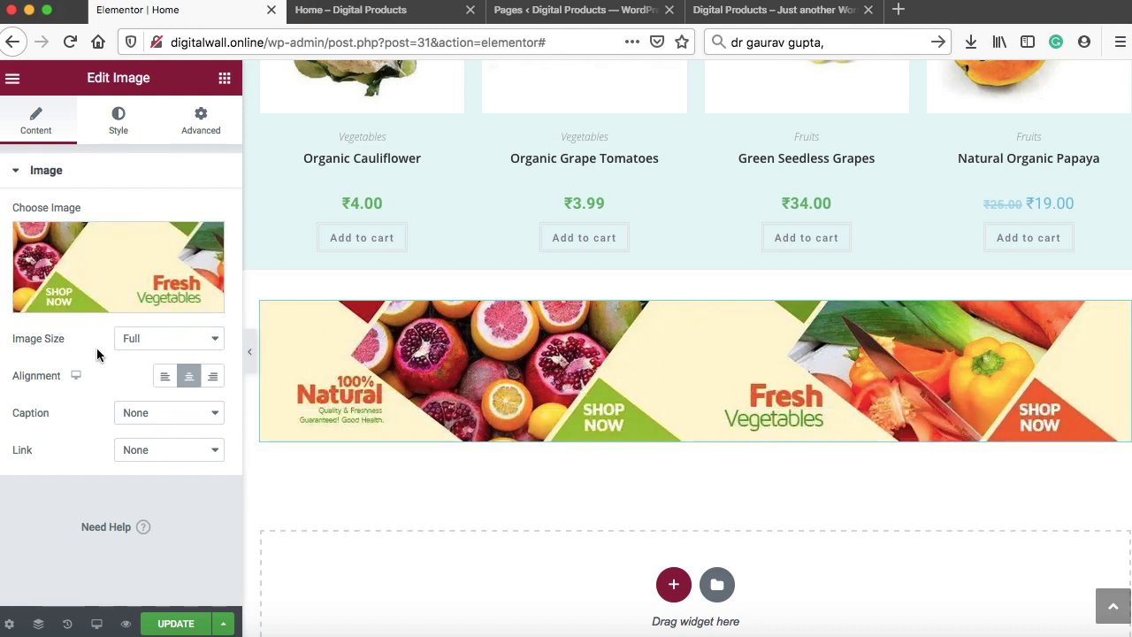
click(151, 341)
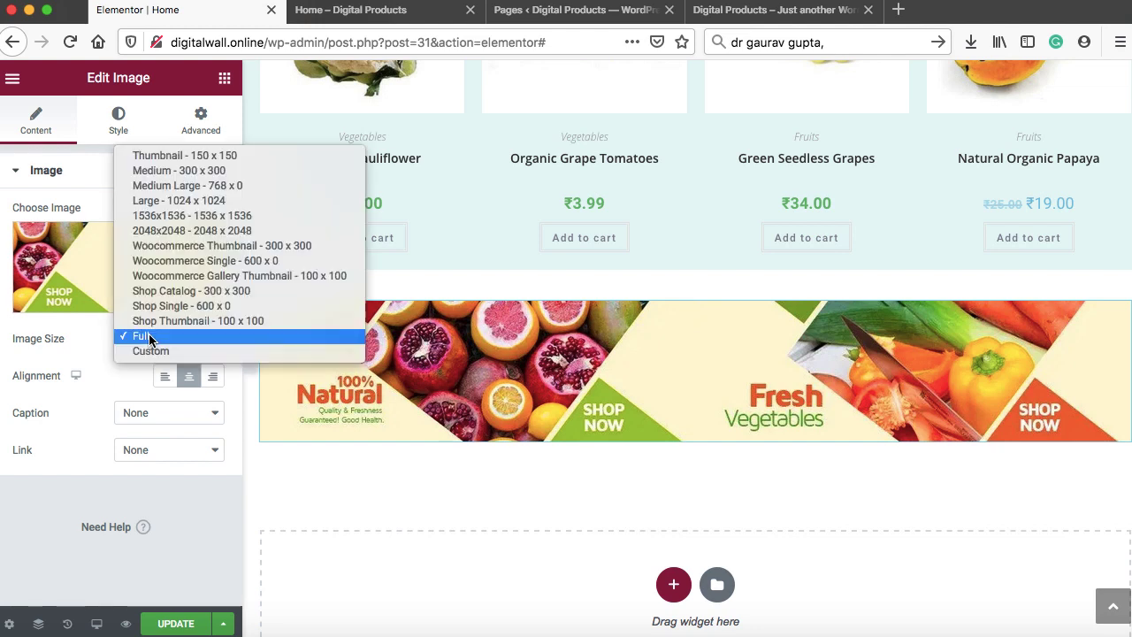
click(150, 341)
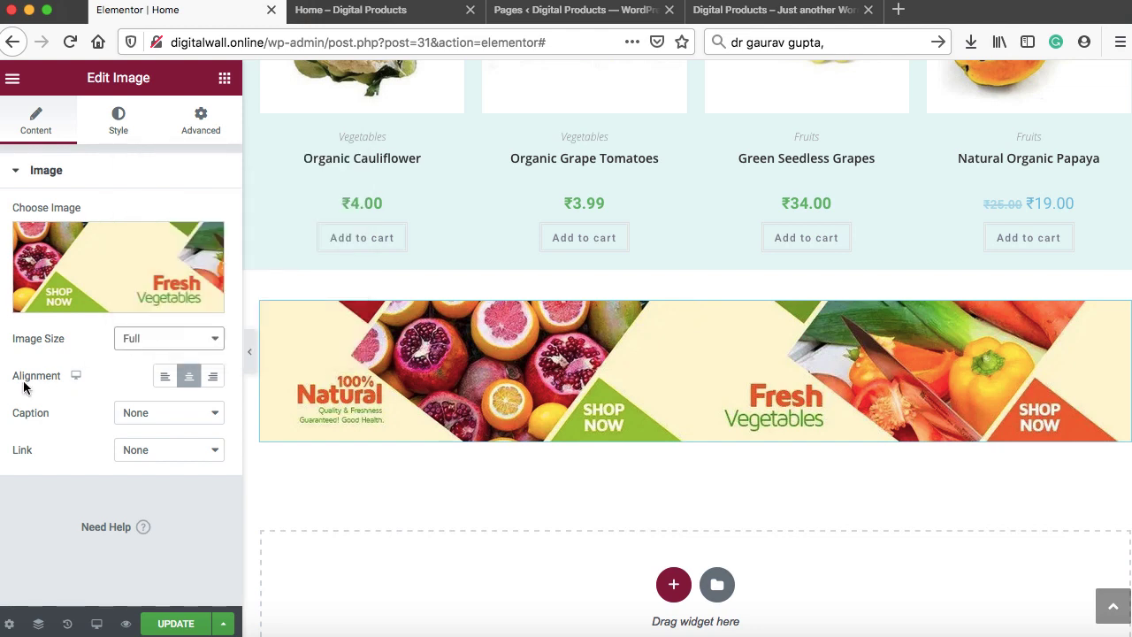
click(176, 624)
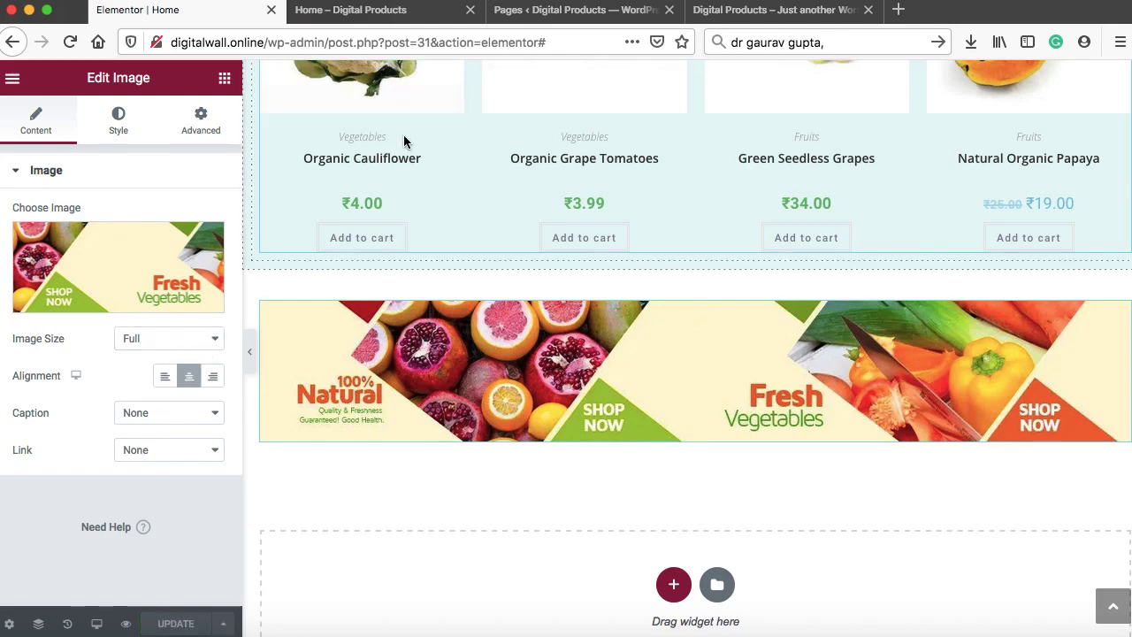
click(372, 10)
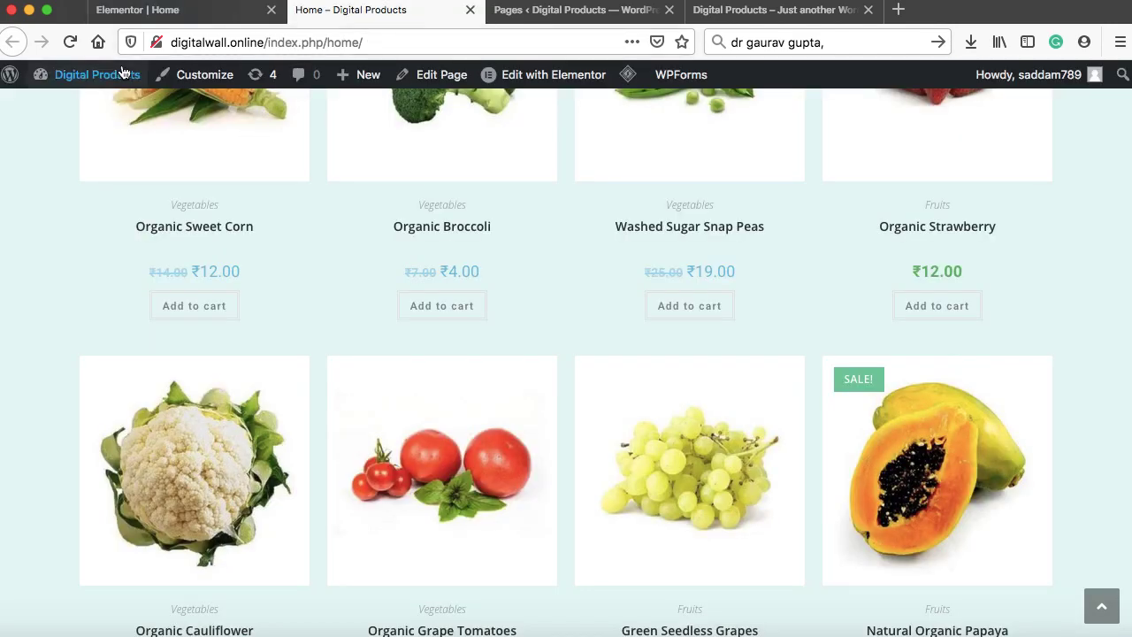
Reload the live Home page to check the banner under the product grid, then return to Elementor
click(70, 41)
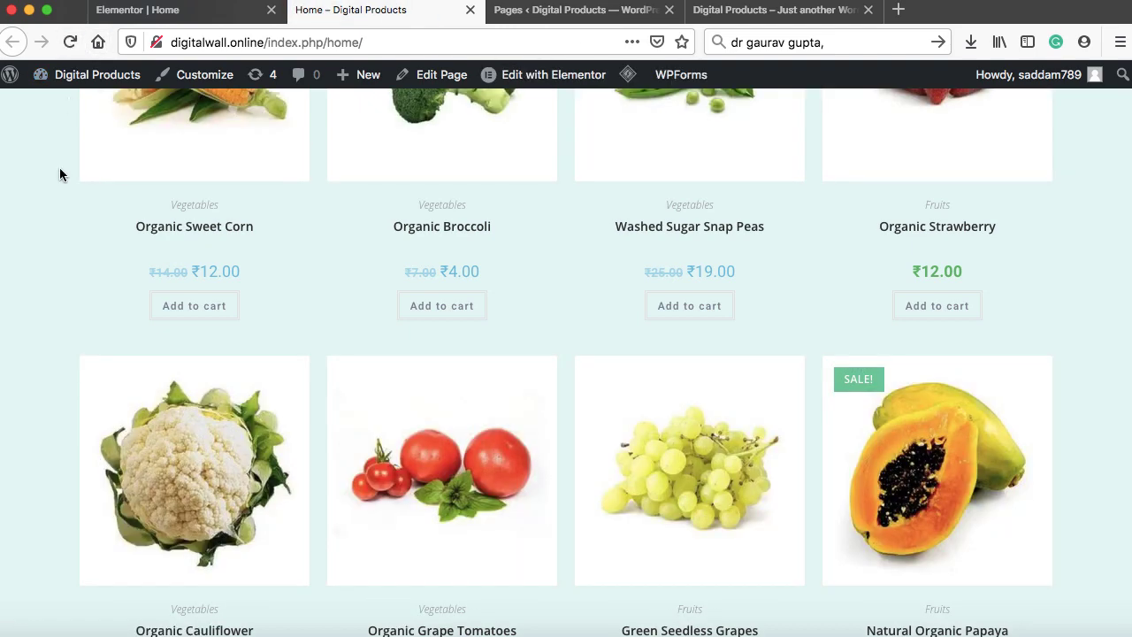
scroll(59, 171, down, 5)
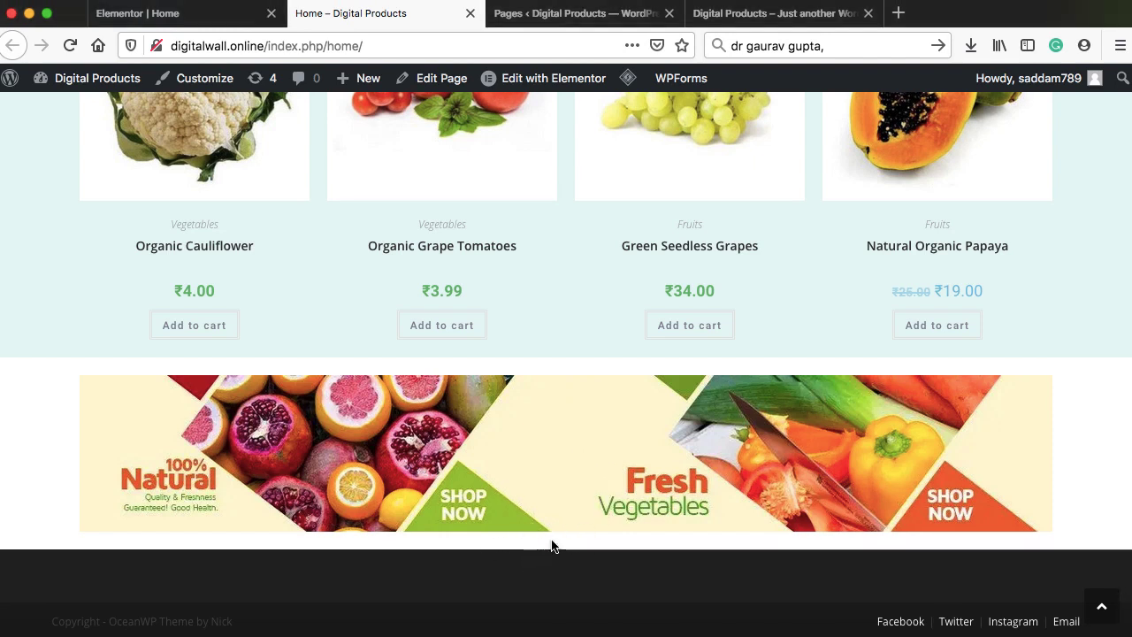
scroll(602, 410, up, 3)
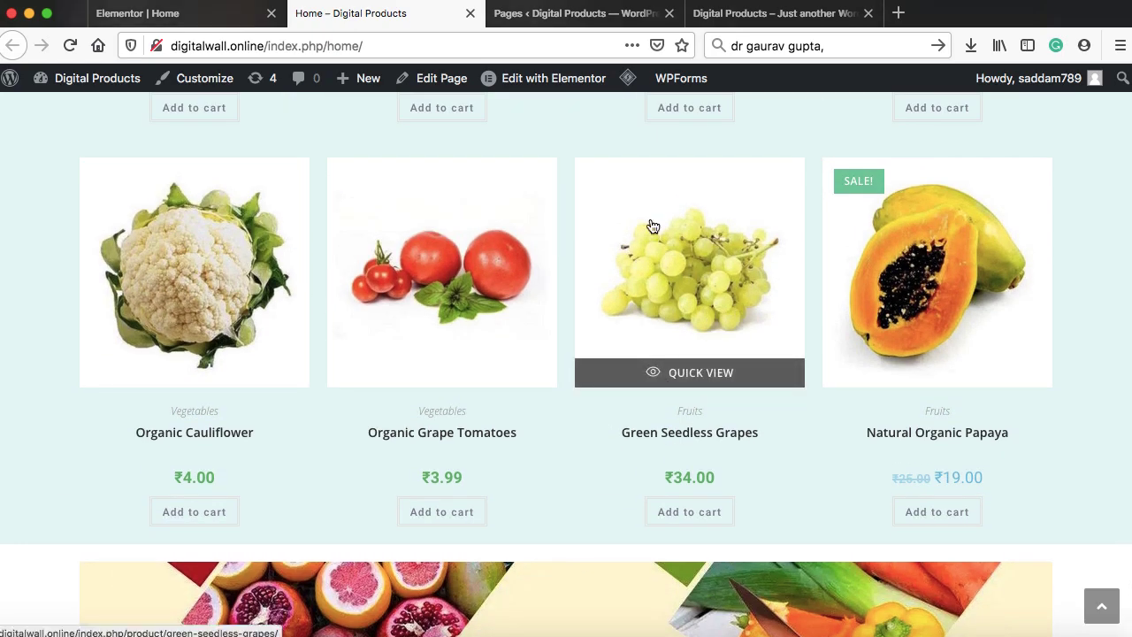
click(170, 13)
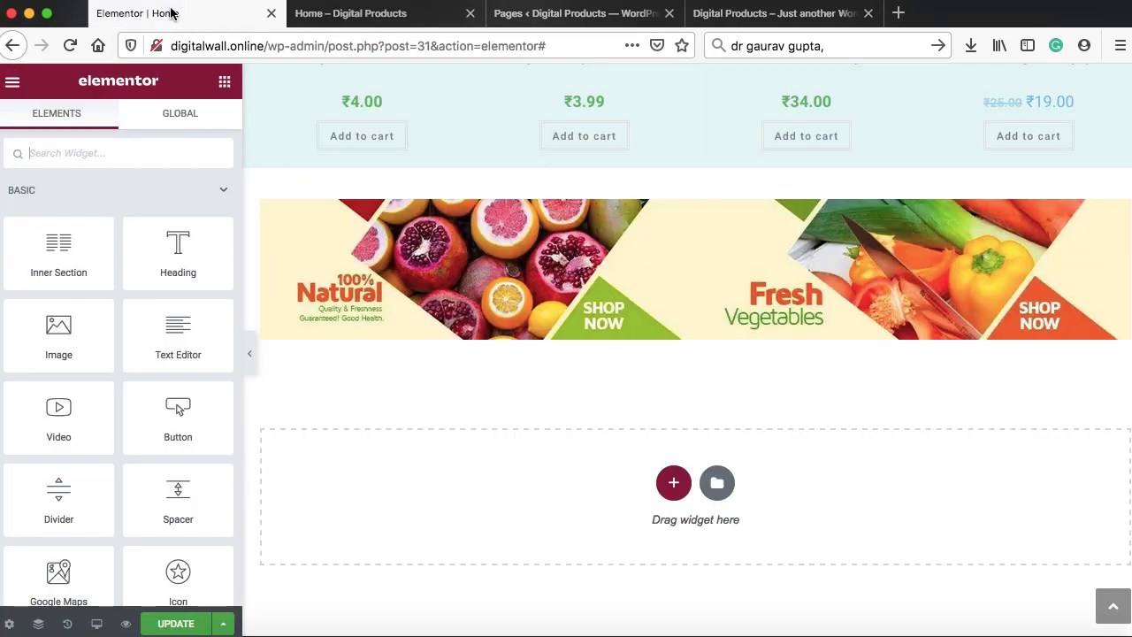
Duplicate the Top Savings Day section
scroll(619, 190, up, 4)
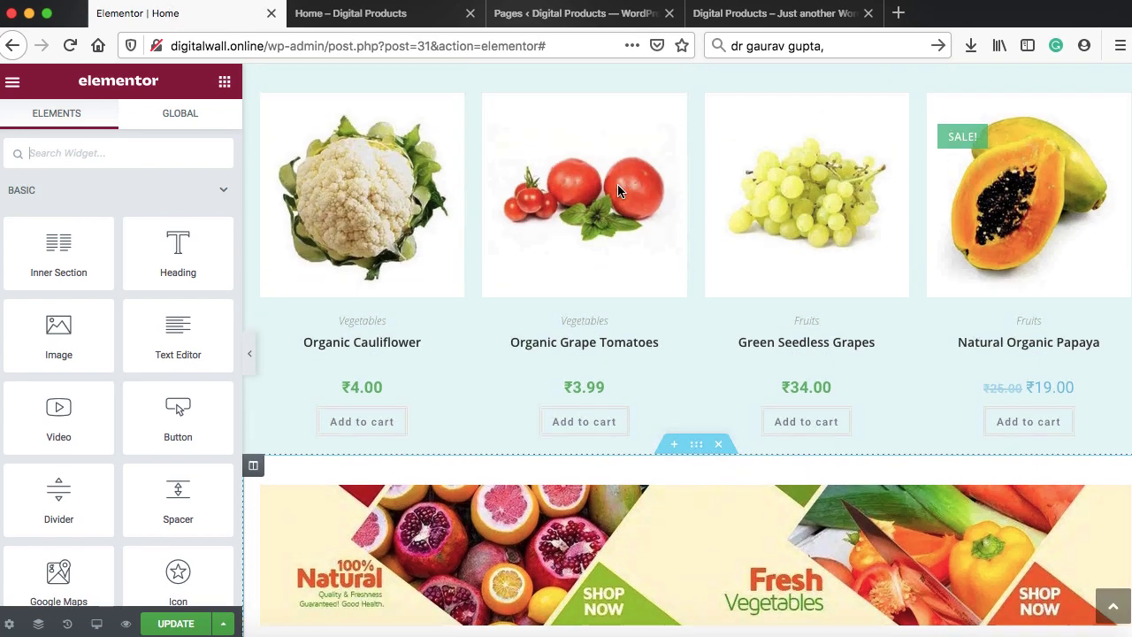
scroll(617, 184, up, 6)
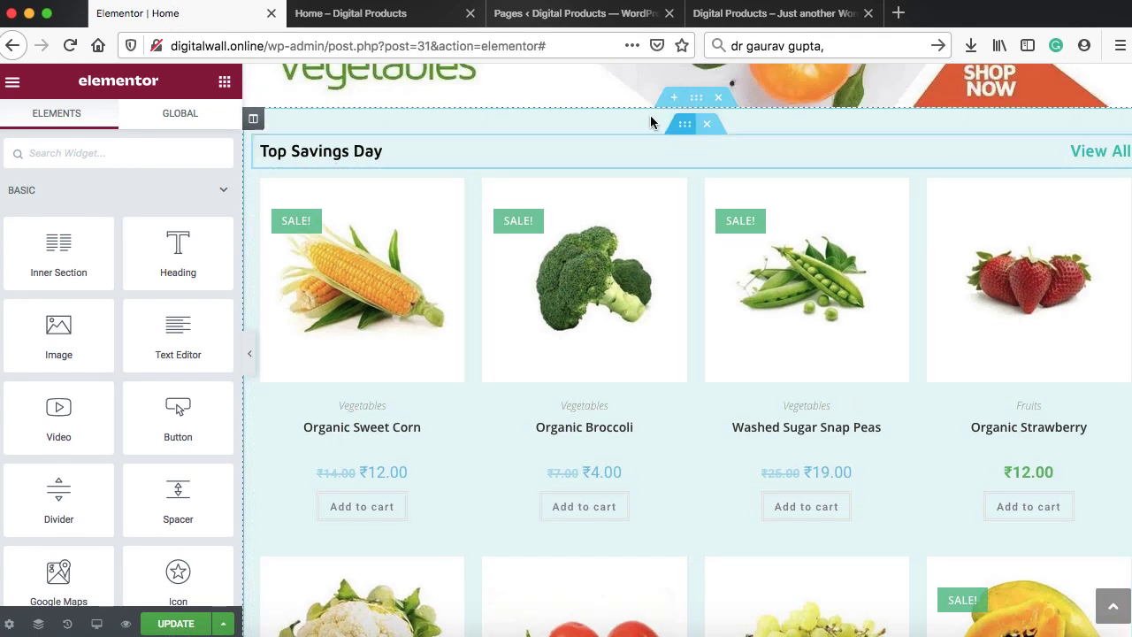
right_click(697, 104)
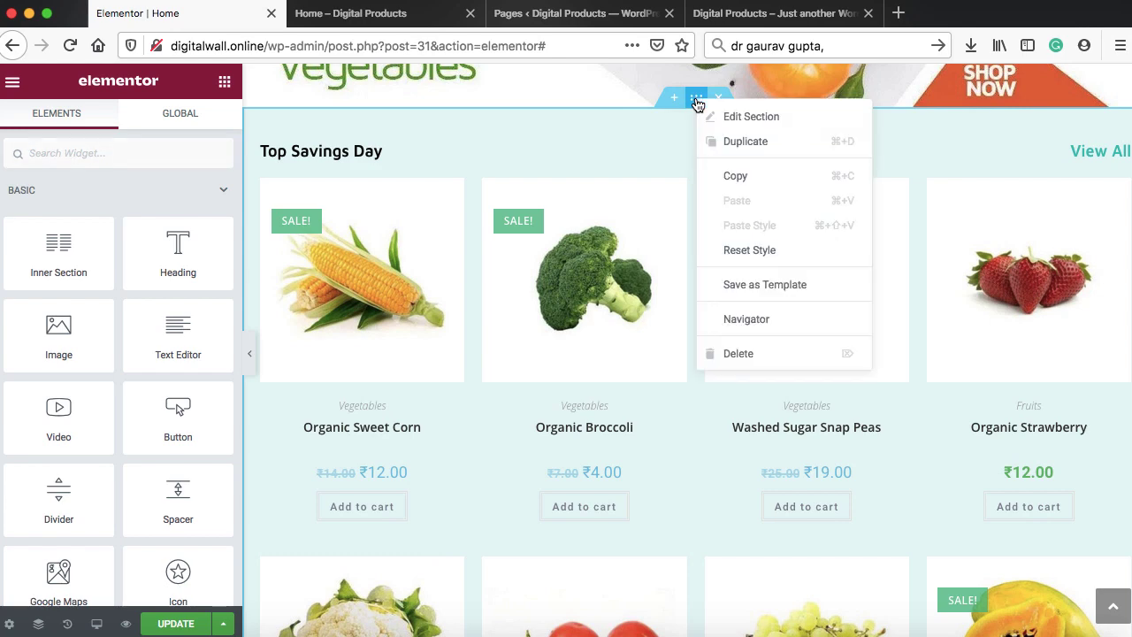
click(719, 143)
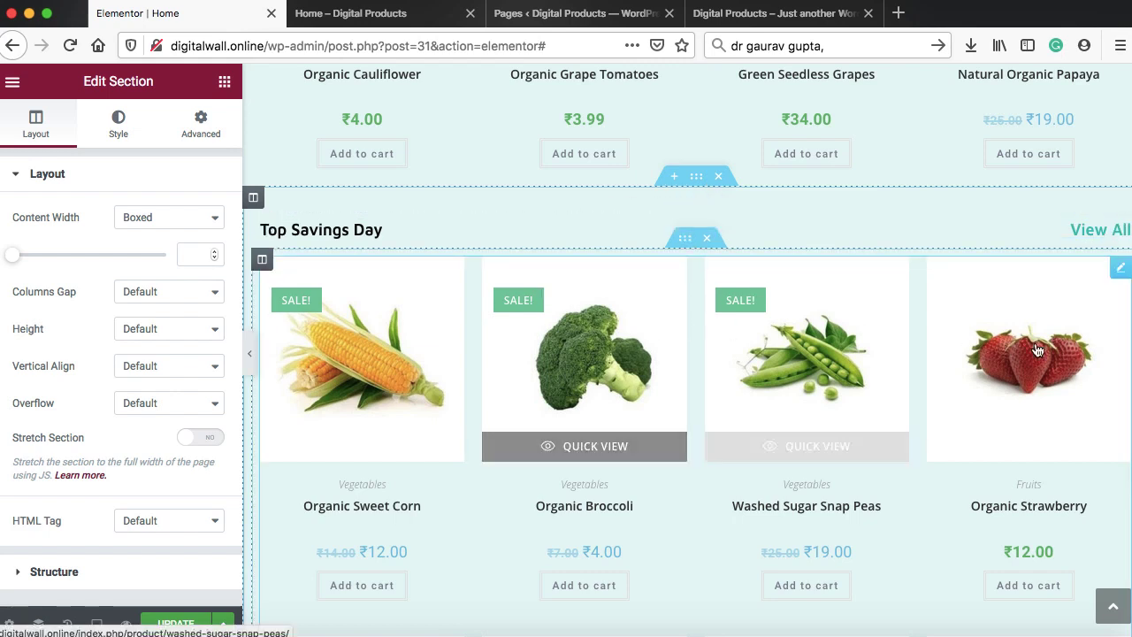
Delete the copy's product grid and move the banner section above the copy
right_click(1119, 275)
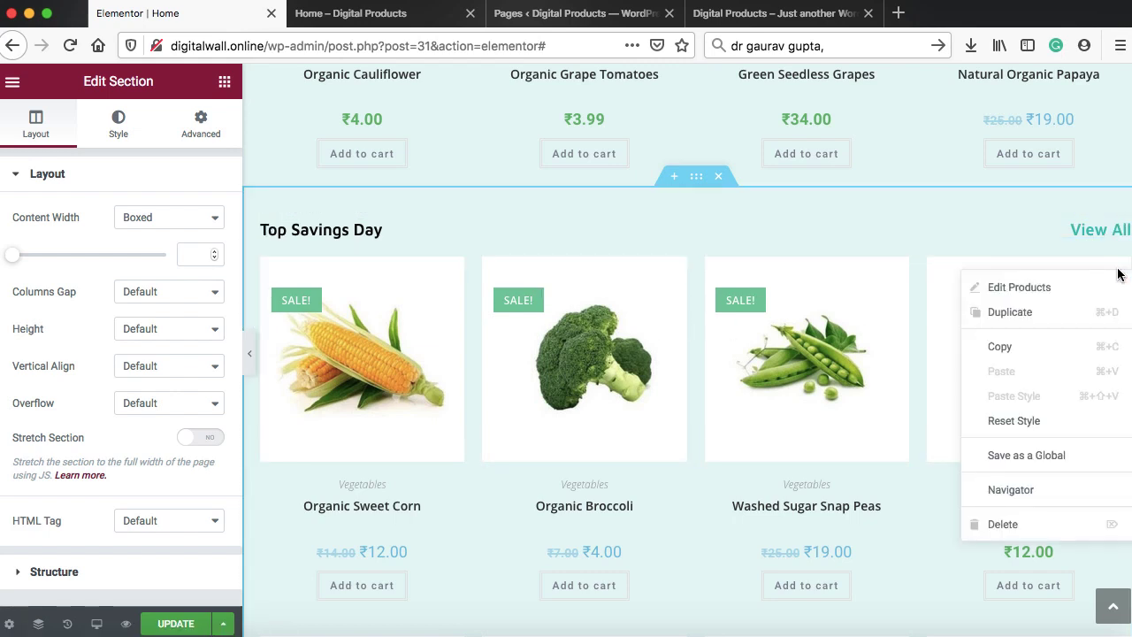
click(1008, 524)
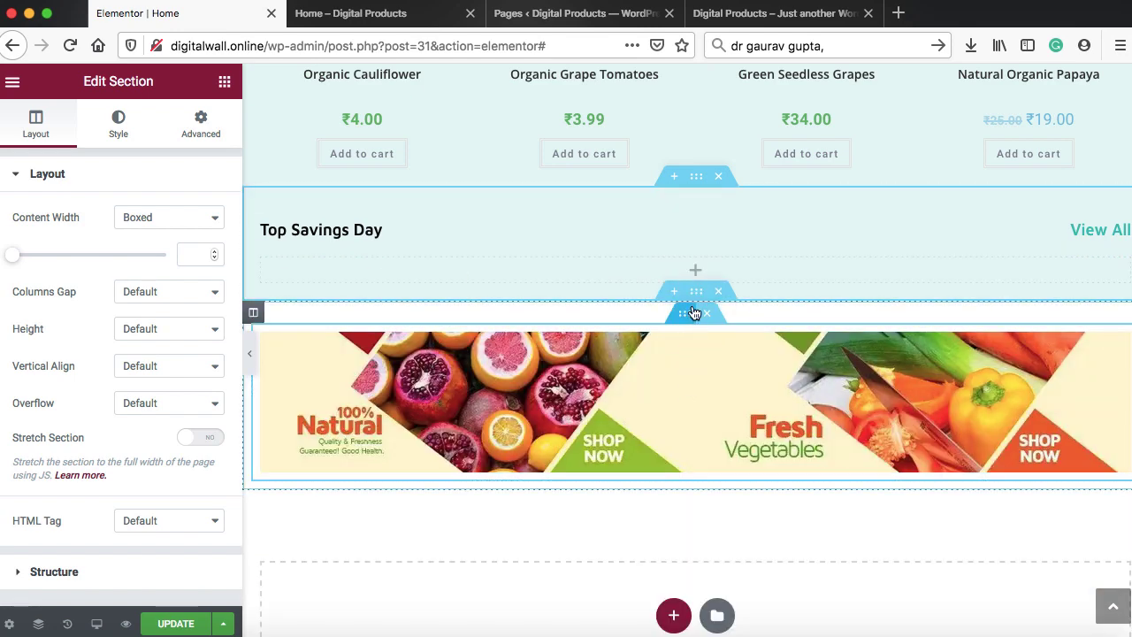
drag(696, 295, 694, 205)
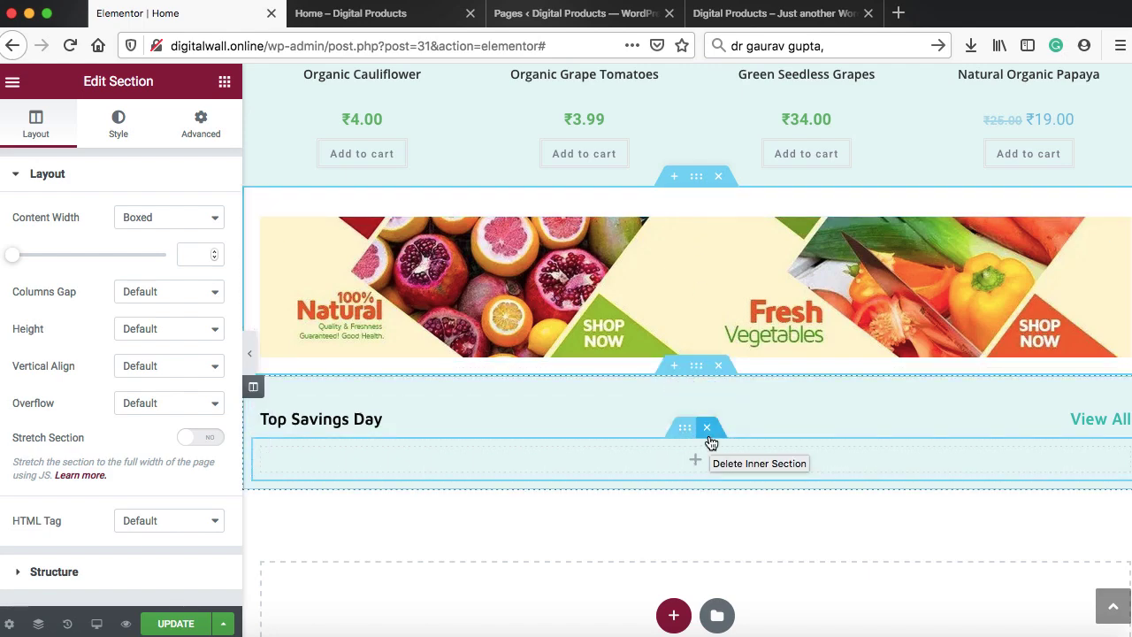
click(378, 419)
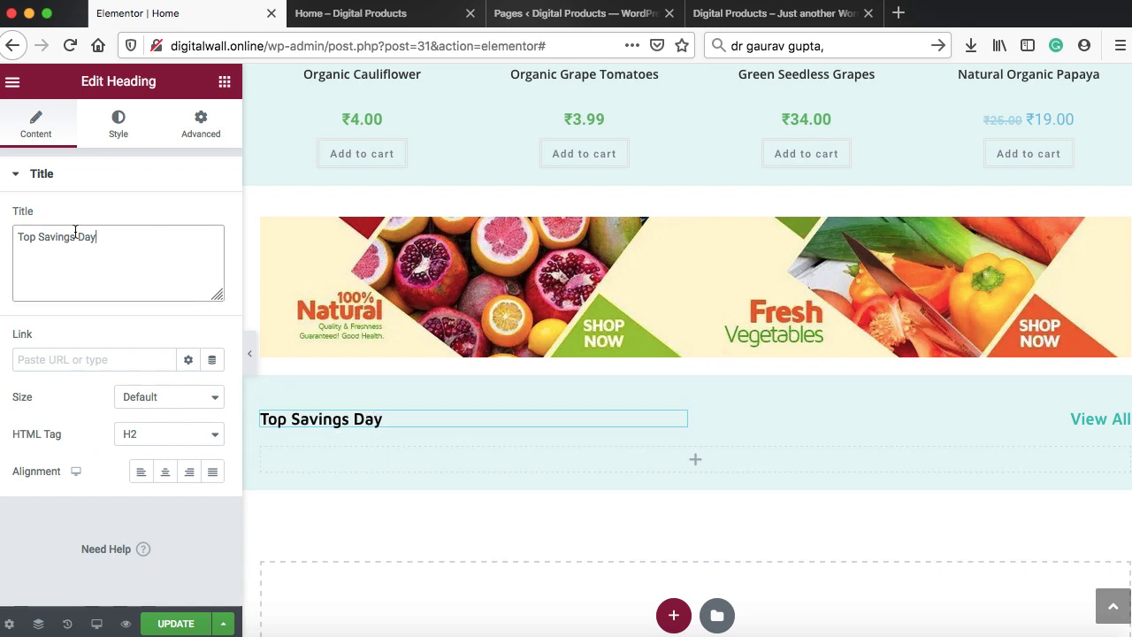
Retitle the copied heading 'Fresh Vegetables'
drag(97, 237, 13, 232)
text(Fresh)
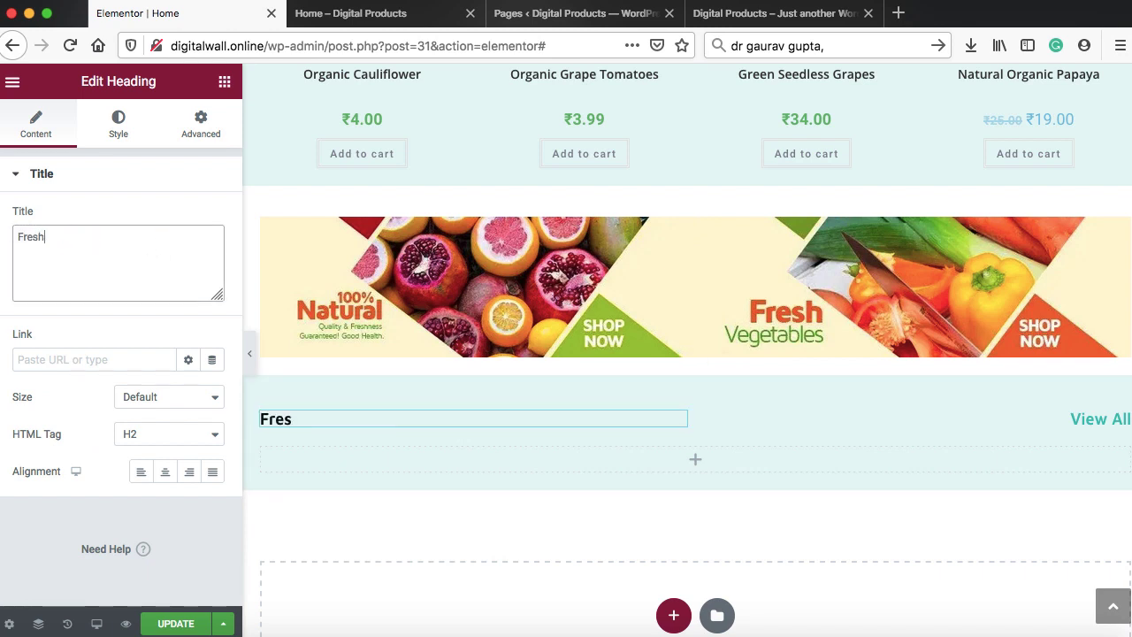
text( Veget)
key(BackSpace)
text(etables)
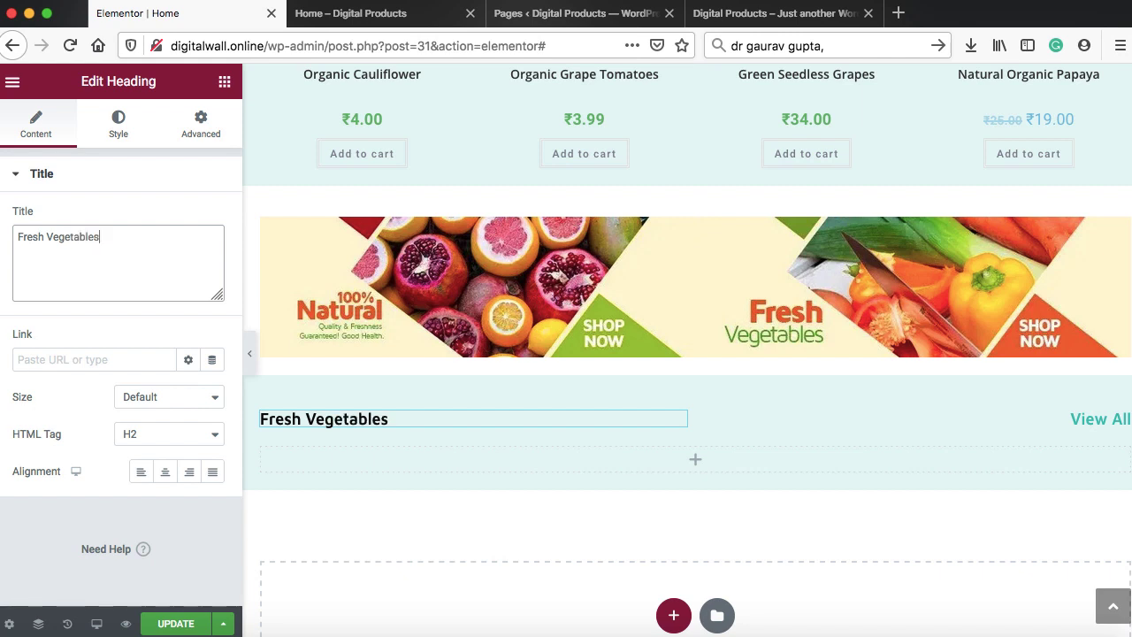
Add a Shortcode widget containing [products category=""] to the Fresh Vegetables section
click(697, 464)
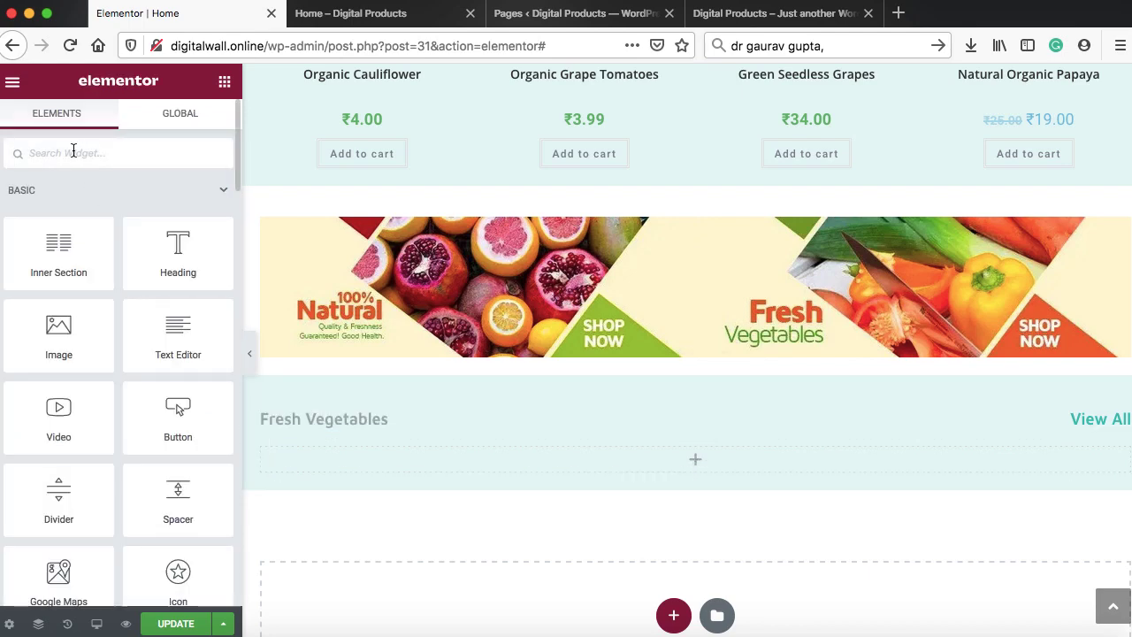
text(shortcode)
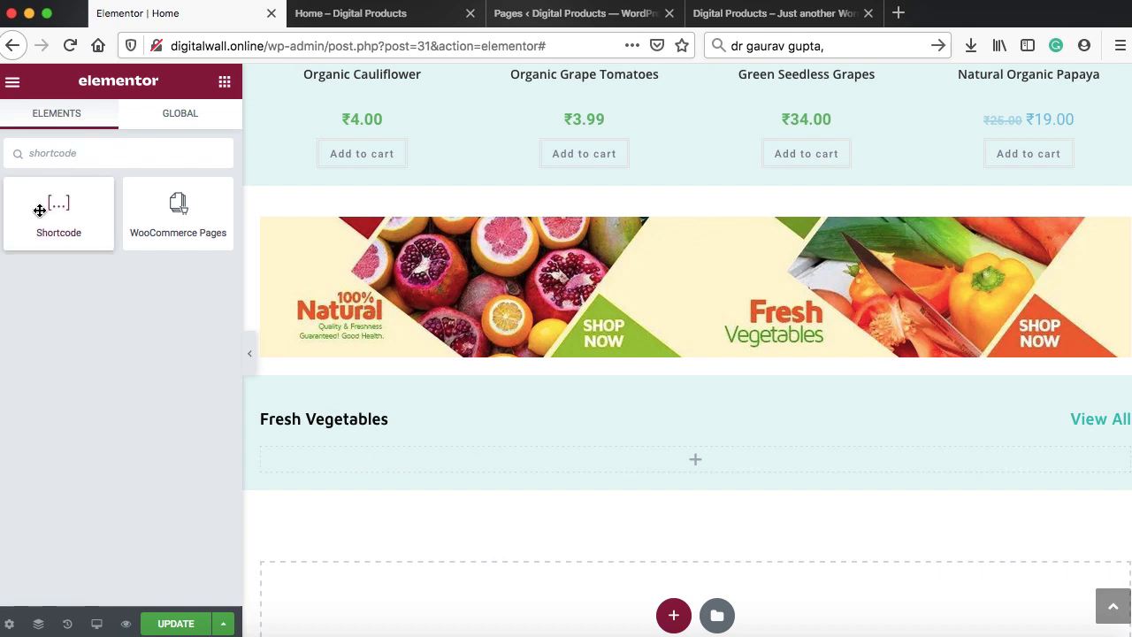
drag(40, 210, 508, 468)
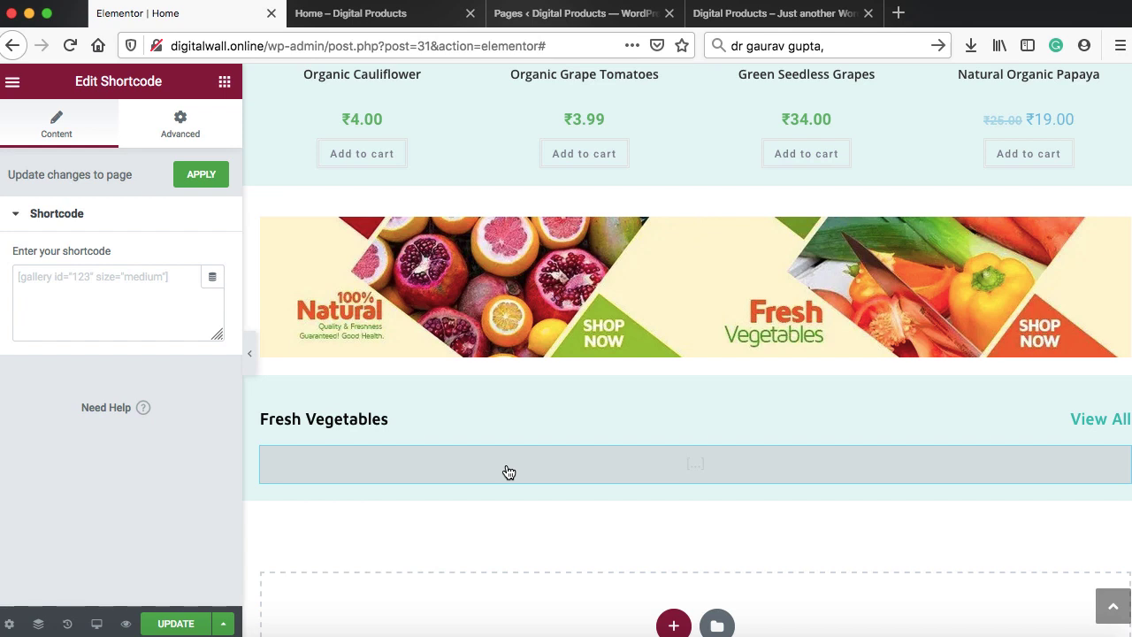
click(128, 295)
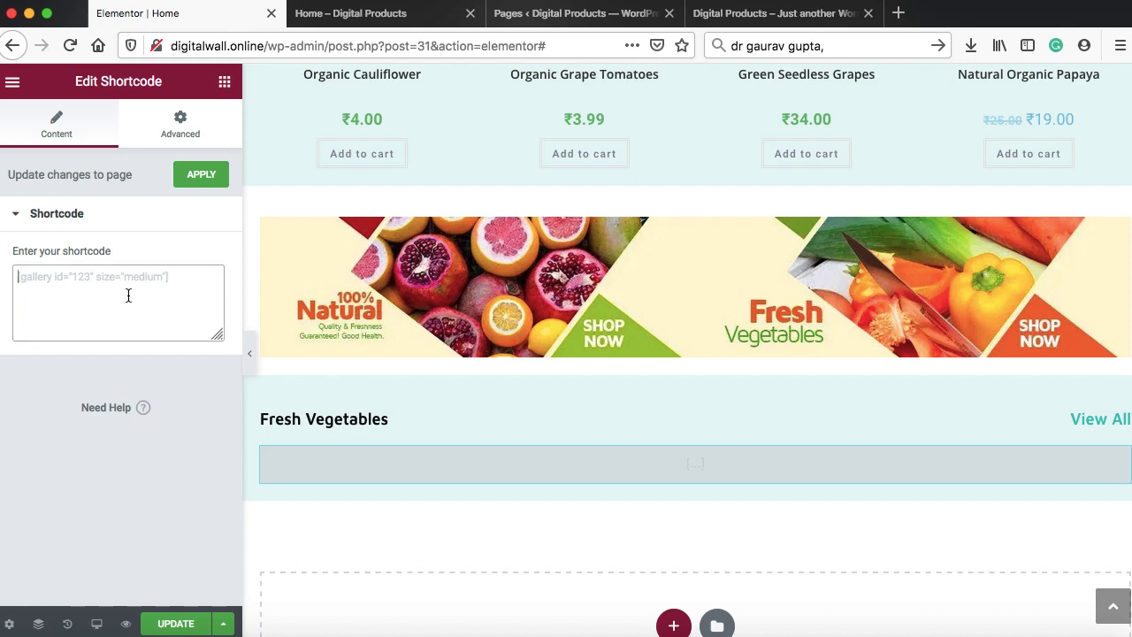
text([products category)
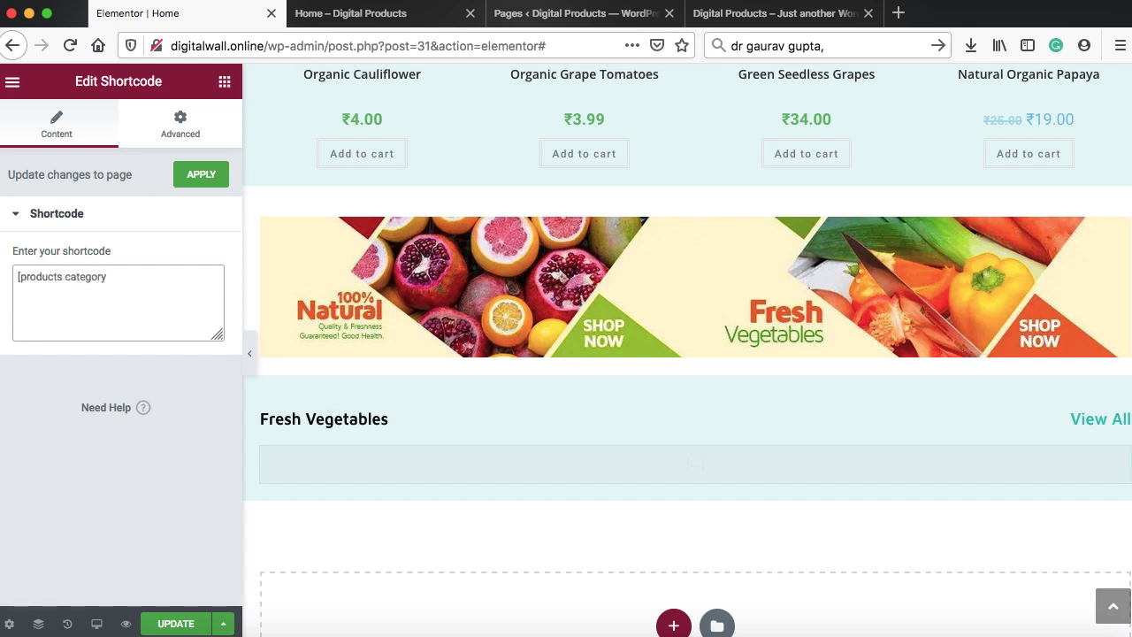
text(=""])
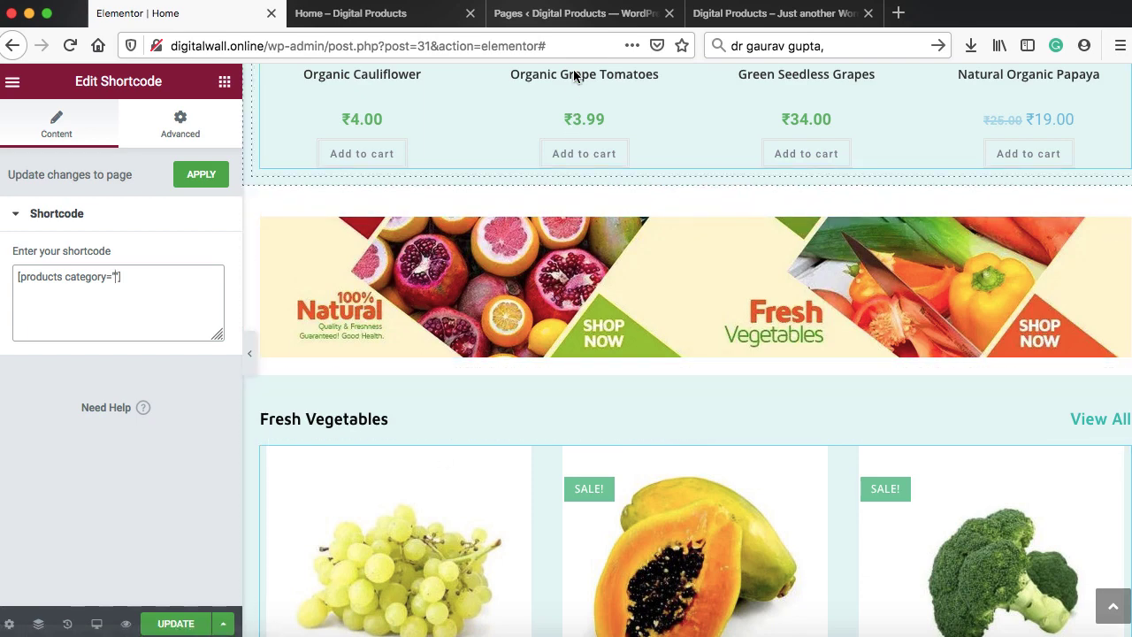
click(575, 14)
scroll(148, 184, up, 1)
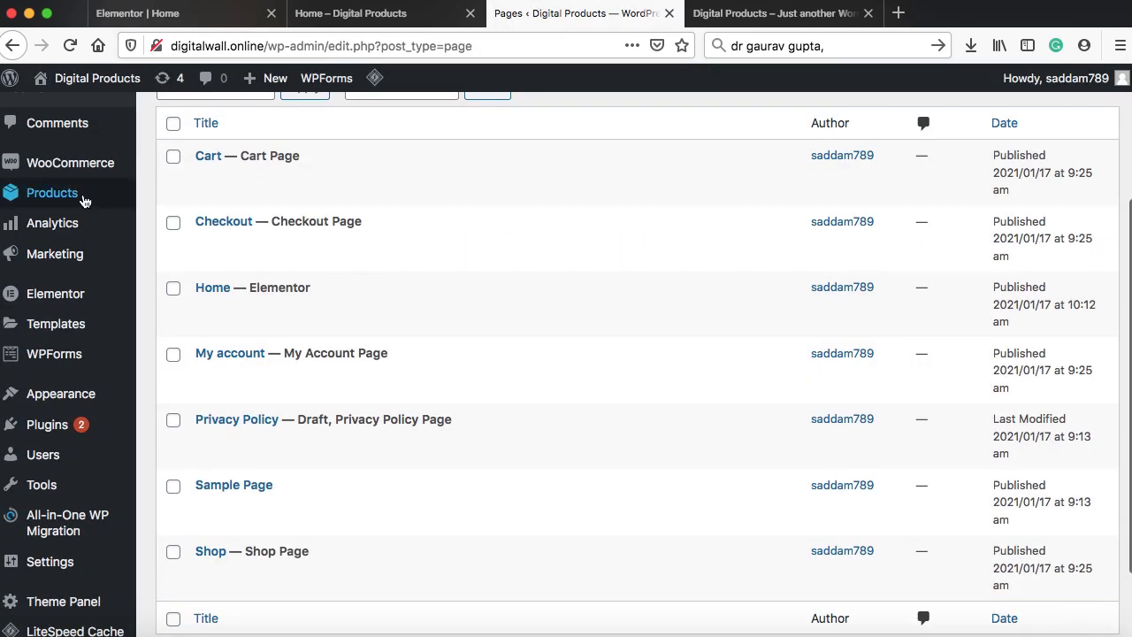
Go to Products > Categories and scroll to the table of Uncategorized, Fruits (3) and Vegetables (5)
mouse_move(84, 197)
click(192, 250)
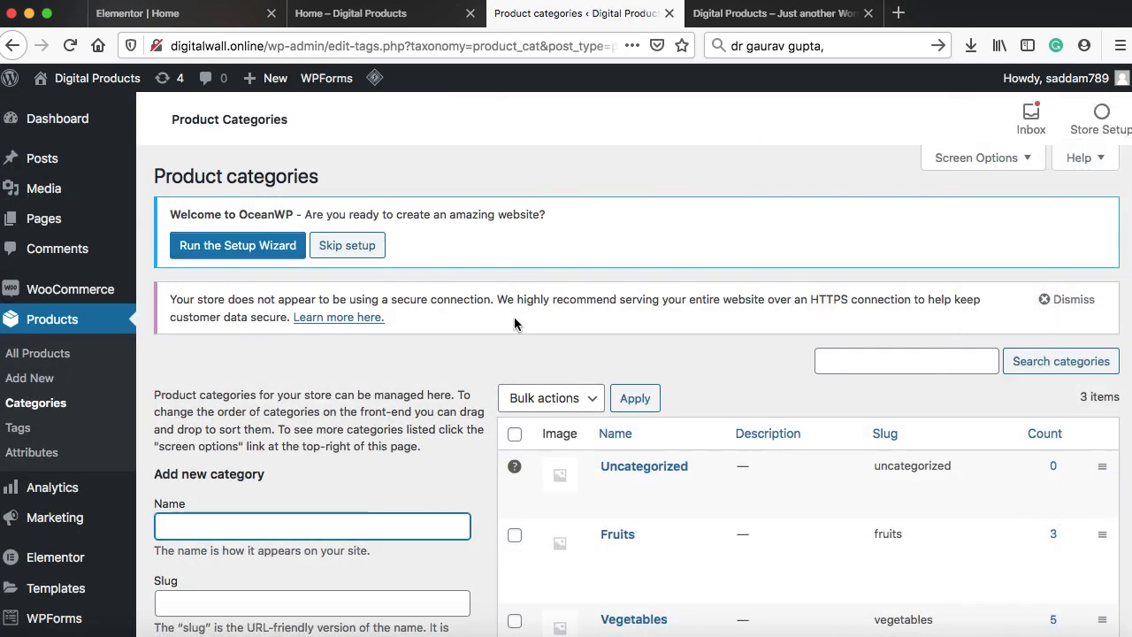
scroll(514, 325, down, 2)
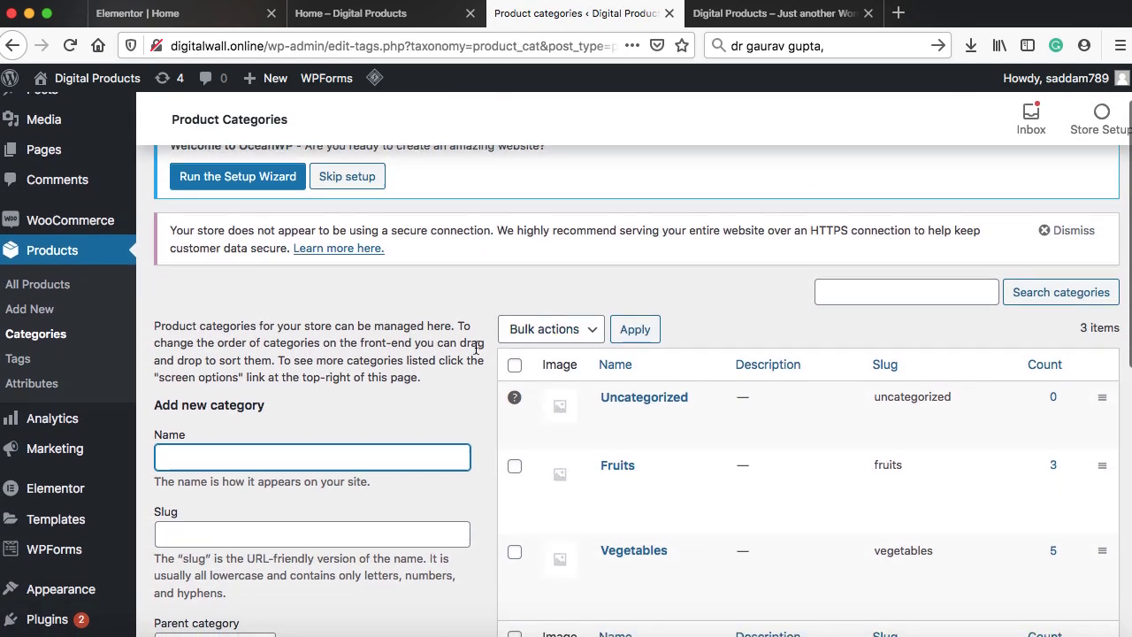
scroll(510, 325, down, 5)
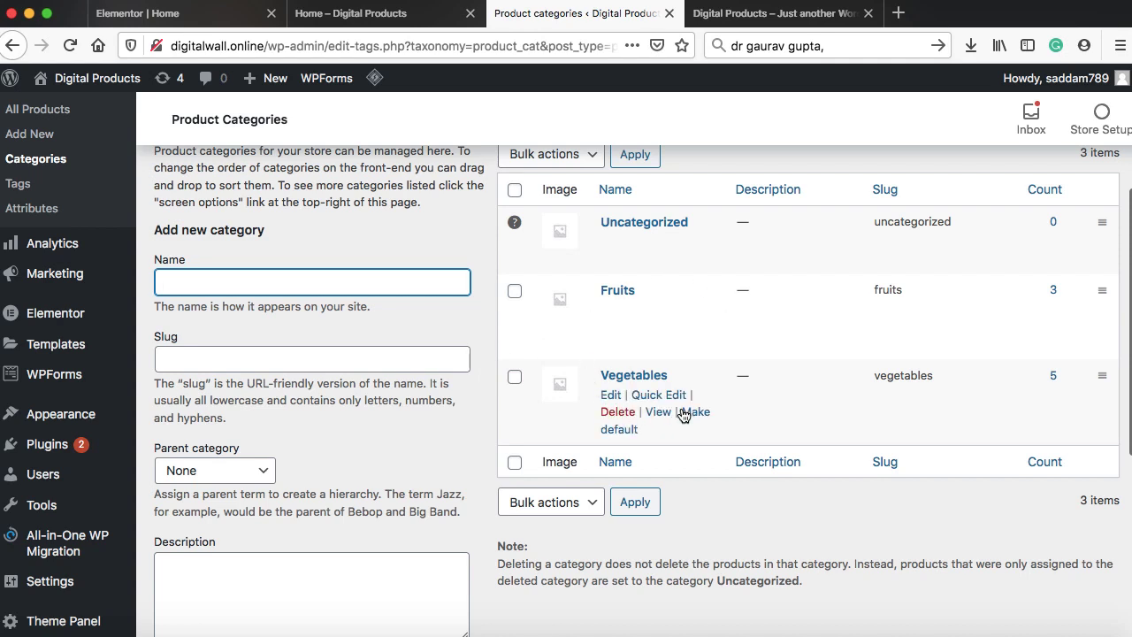
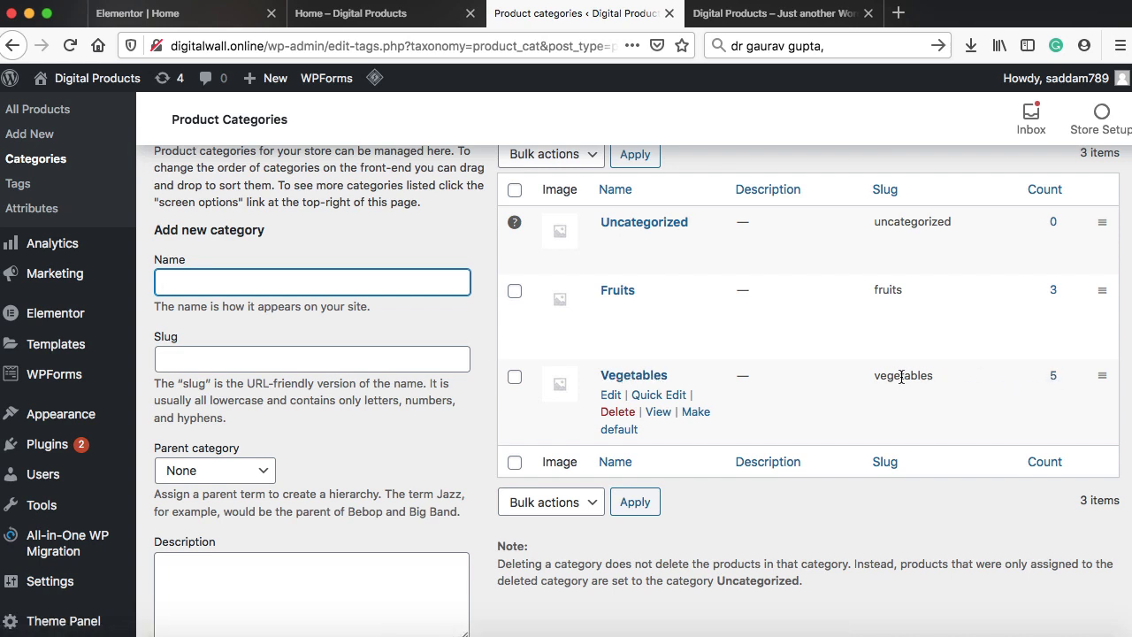
Copy the 'vegetables' slug from the Vegetables category row
double_click(900, 376)
right_click(902, 377)
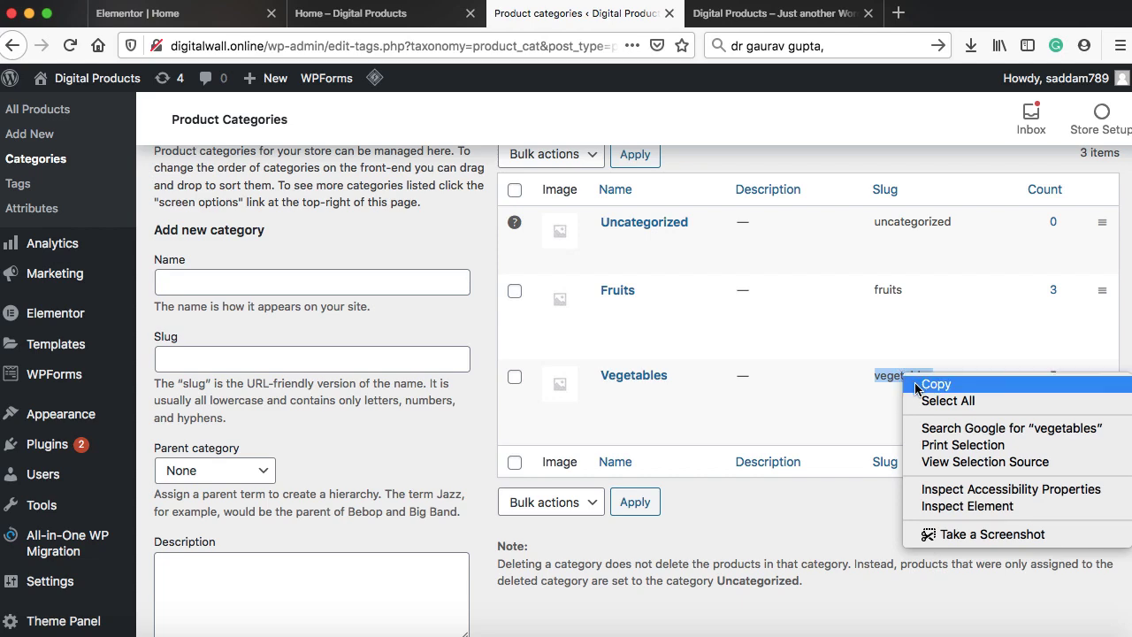
click(934, 383)
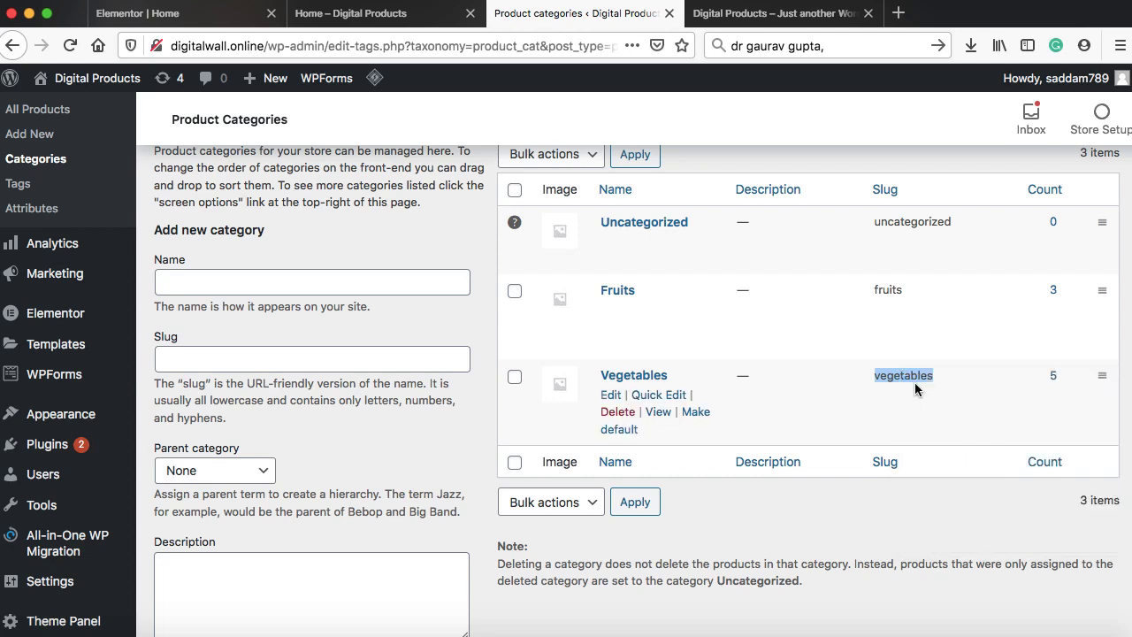
click(195, 12)
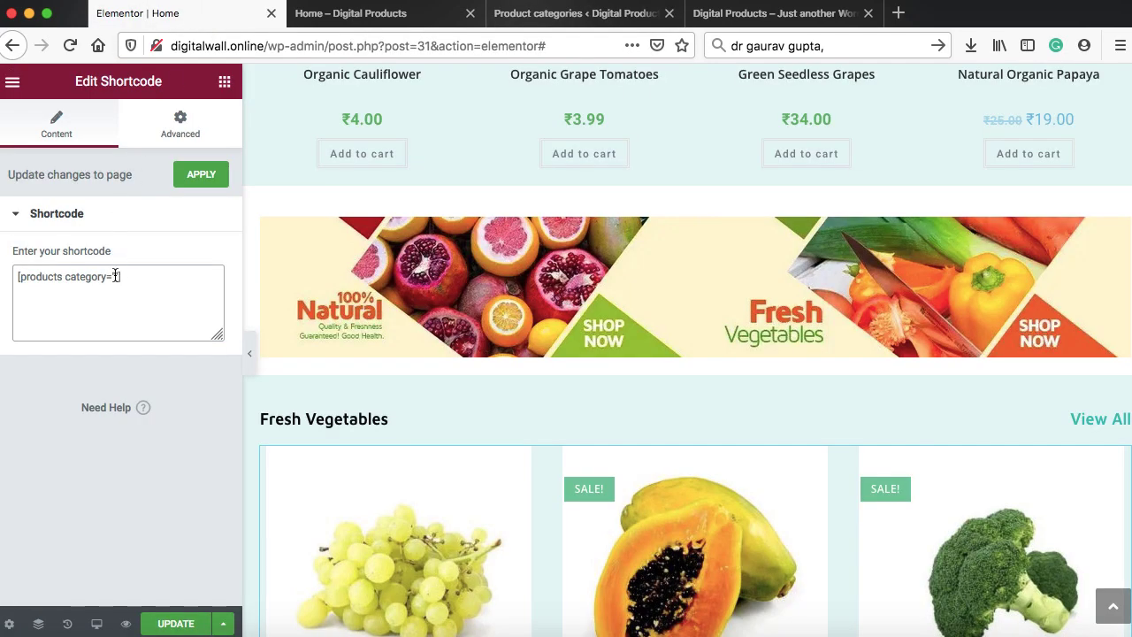
Paste 'vegetables' as the shortcode's category value
right_click(115, 276)
click(141, 340)
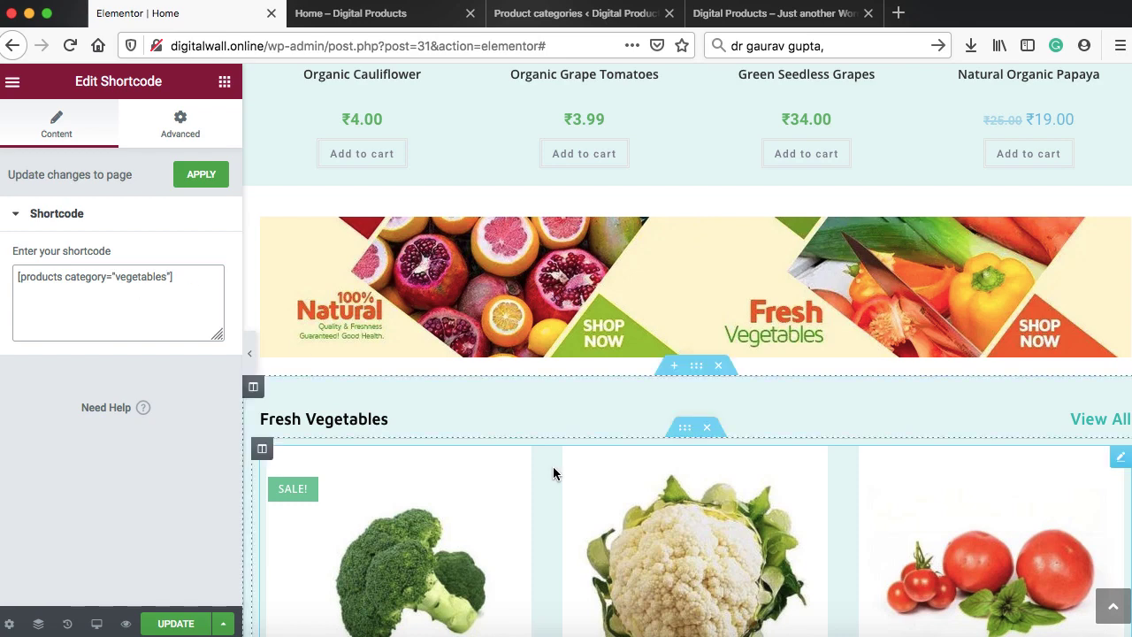
scroll(554, 475, down, 3)
scroll(555, 474, down, 5)
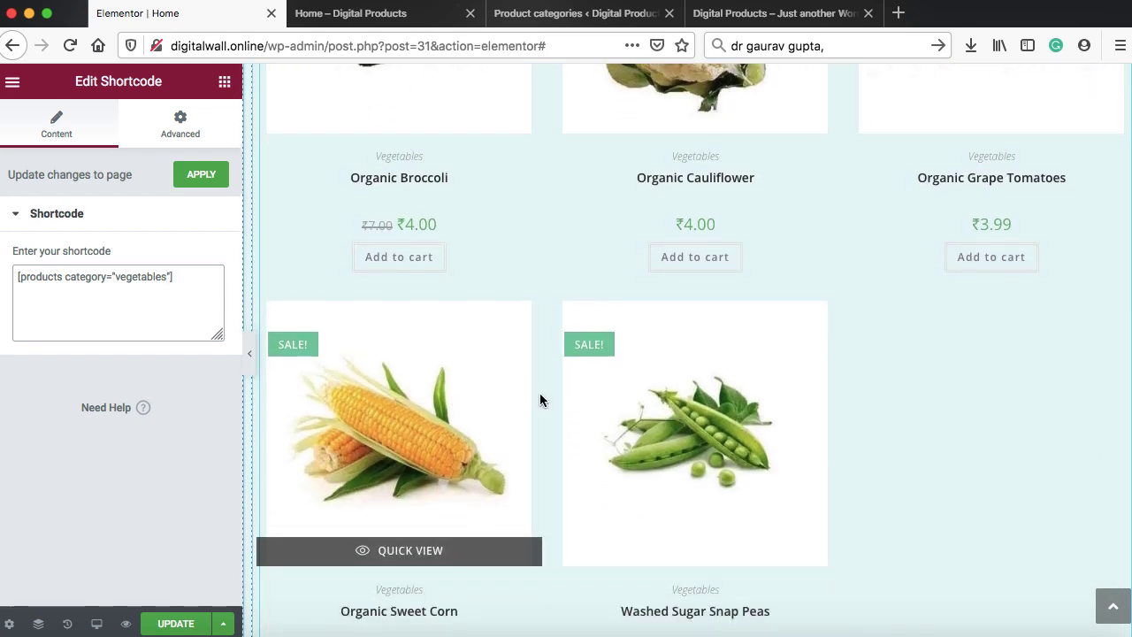
scroll(539, 399, up, 3)
scroll(539, 400, up, 1)
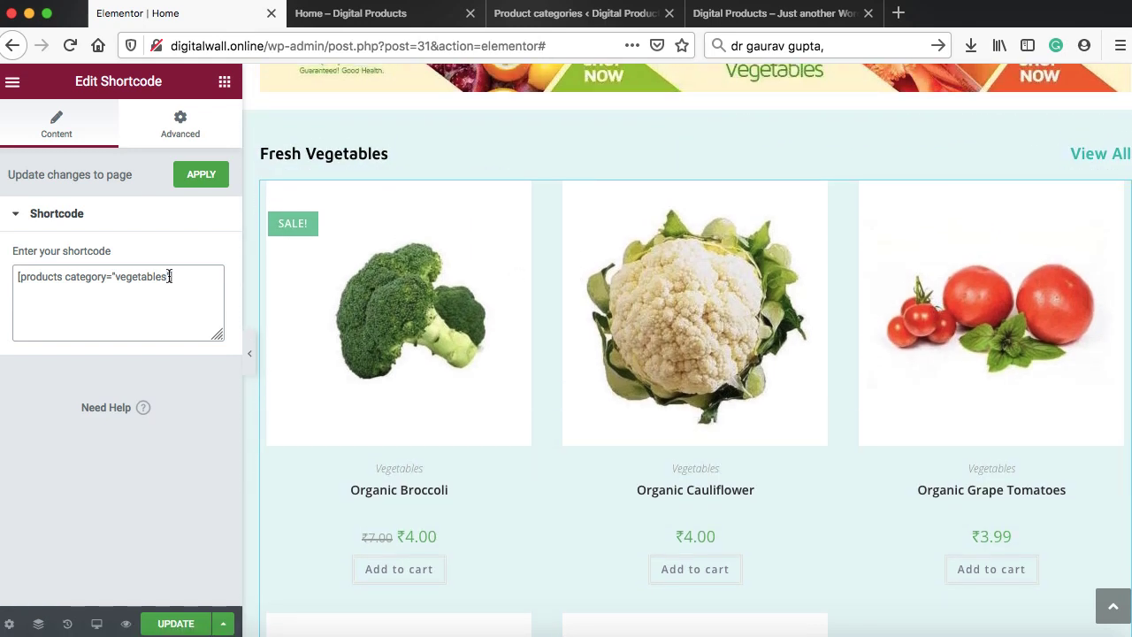
Add columns="5" to the products shortcode and update the page
click(170, 275)
text(])
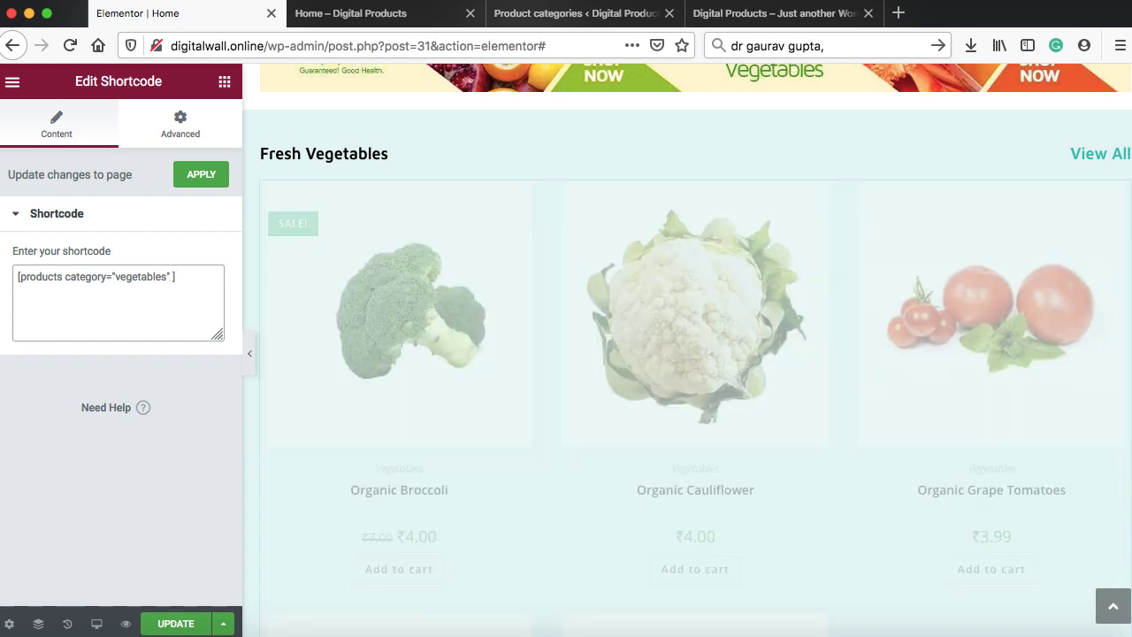
text(column==)
key(BackSpace)
text("5)
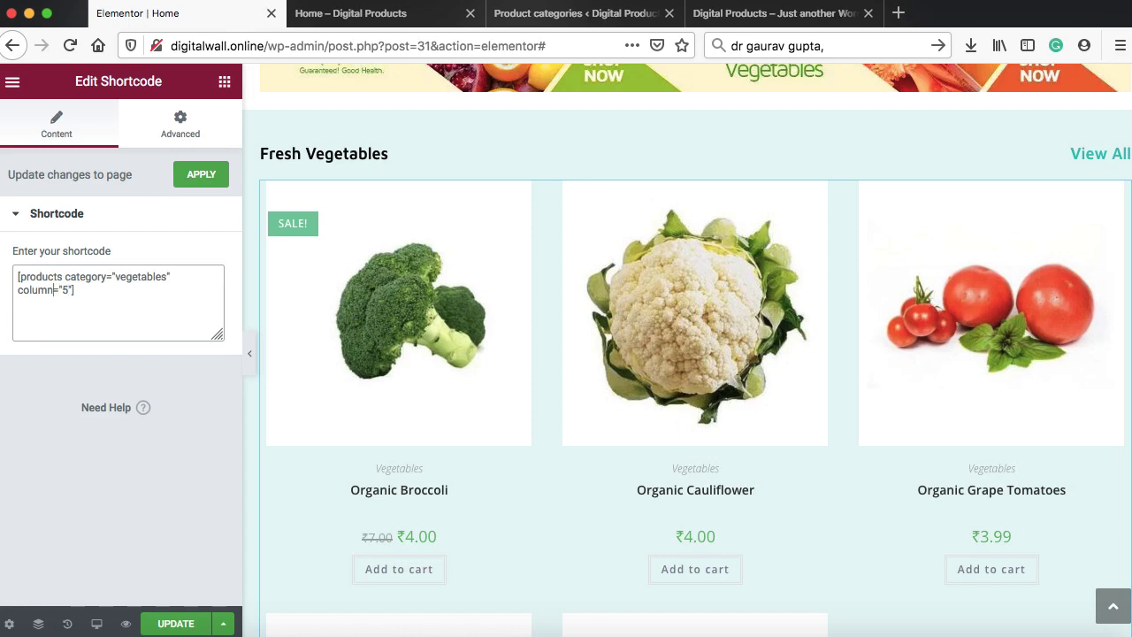
text(s)
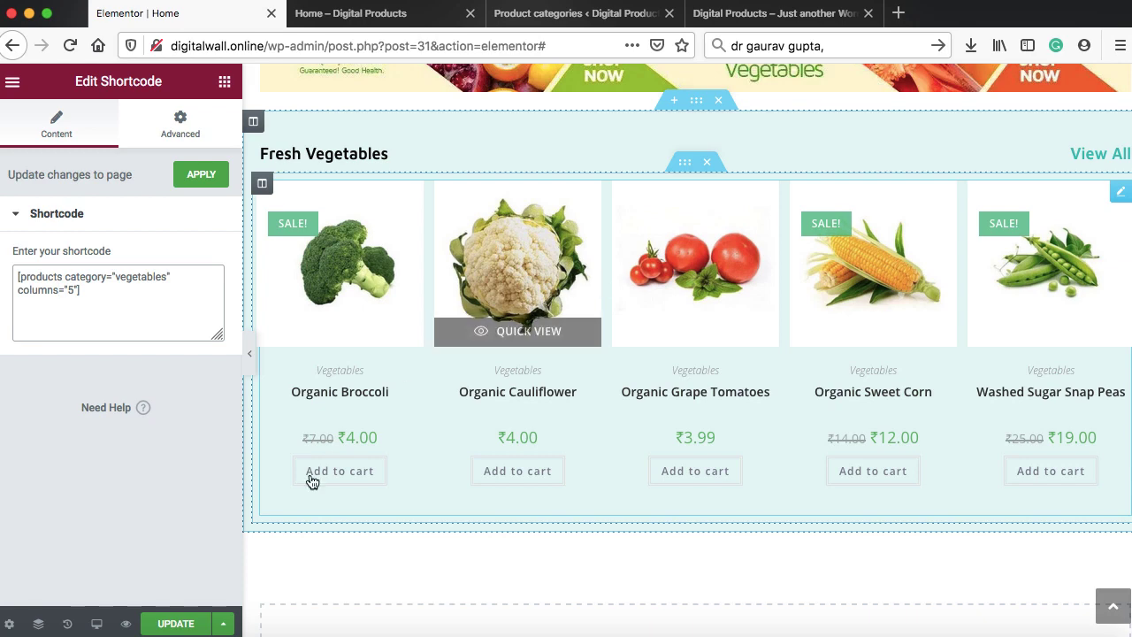
click(192, 622)
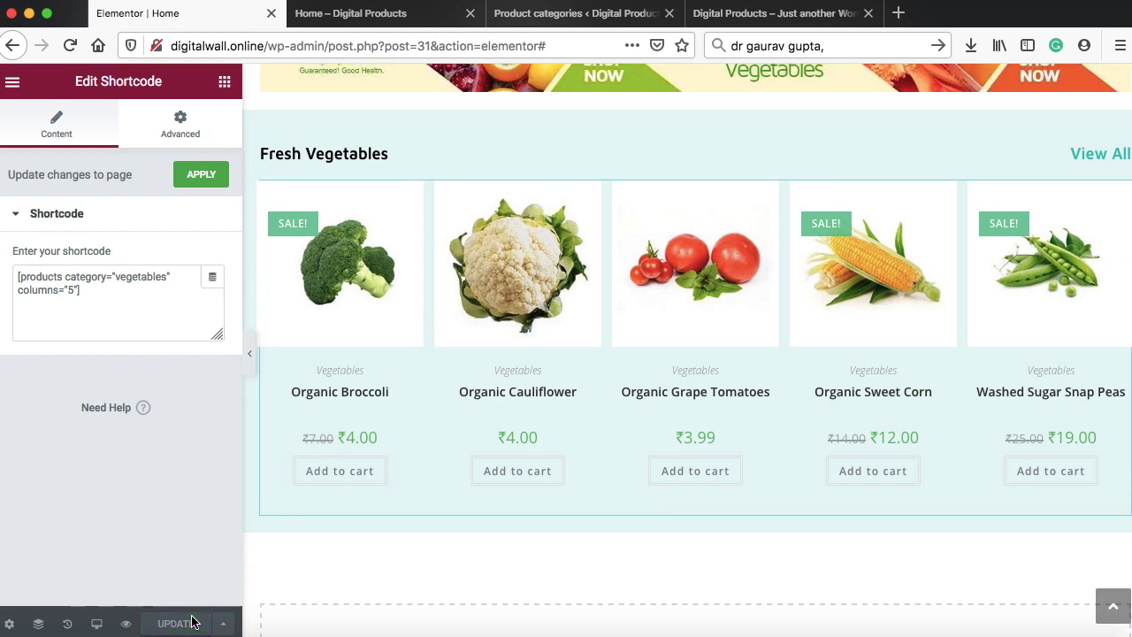
Reload the live home page and scroll to the Fresh Vegetables row of five products
click(369, 18)
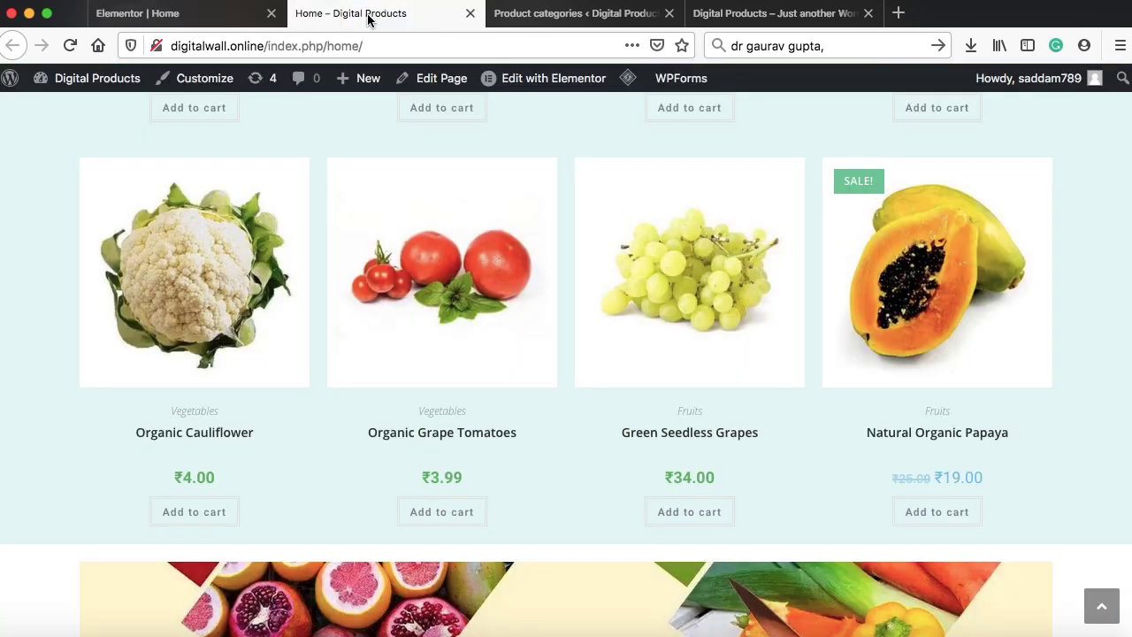
click(65, 48)
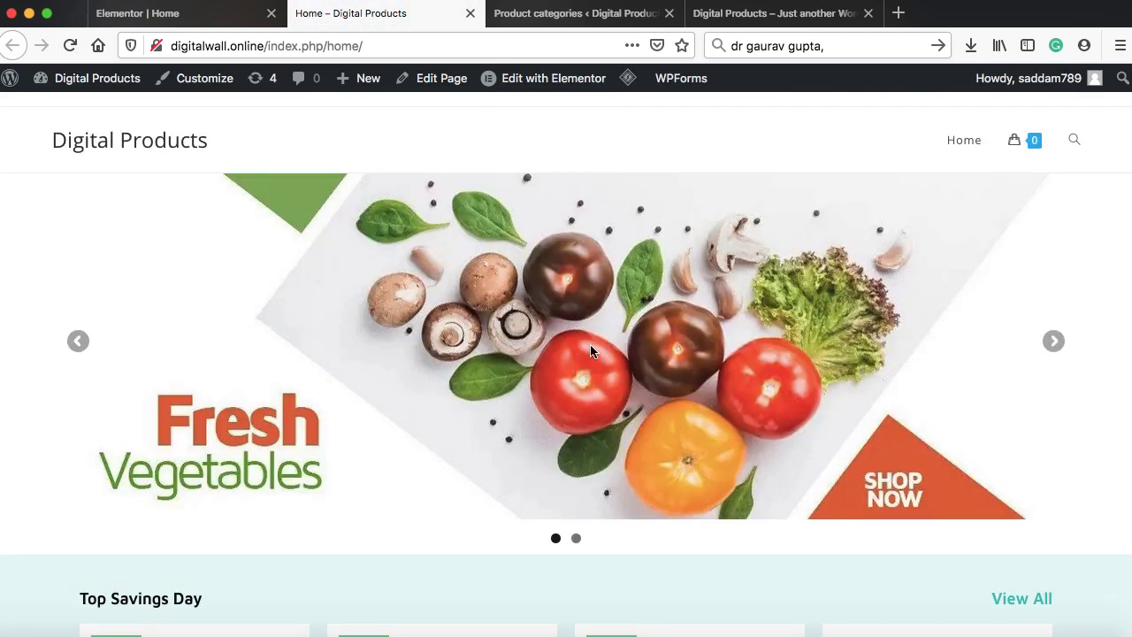
scroll(593, 349, down, 4)
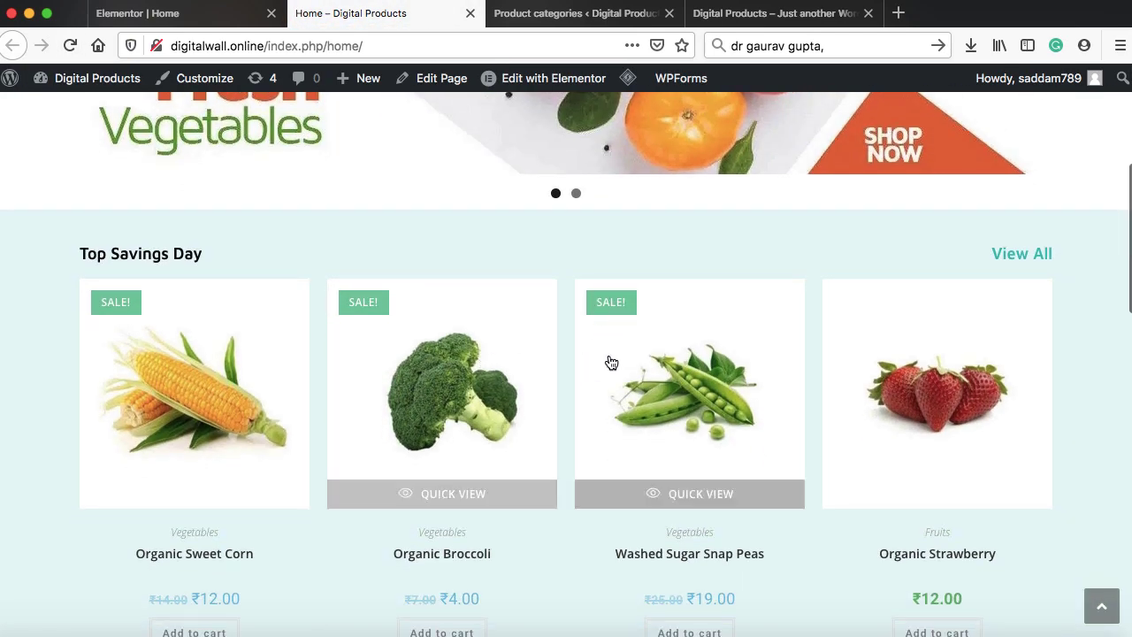
scroll(619, 353, down, 10)
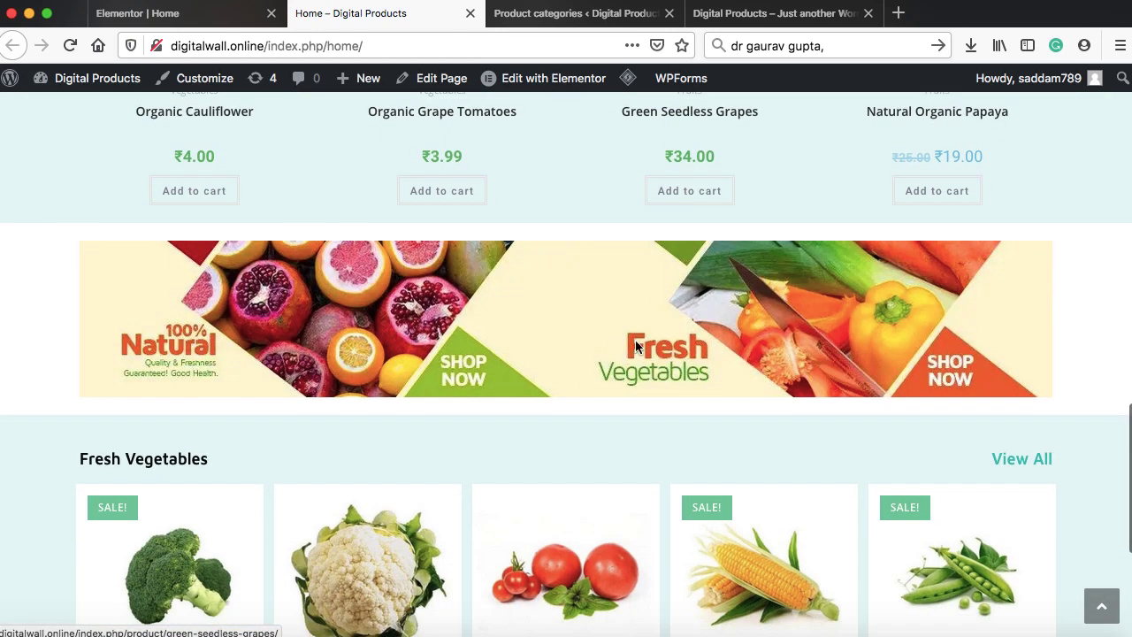
scroll(424, 331, down, 3)
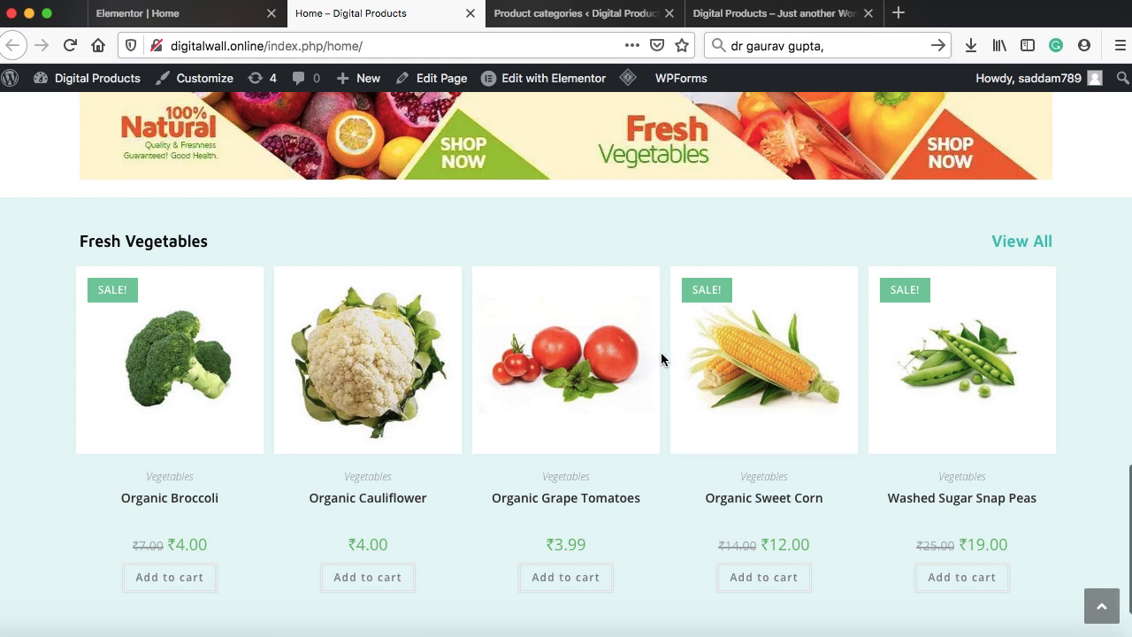
scroll(660, 358, down, 2)
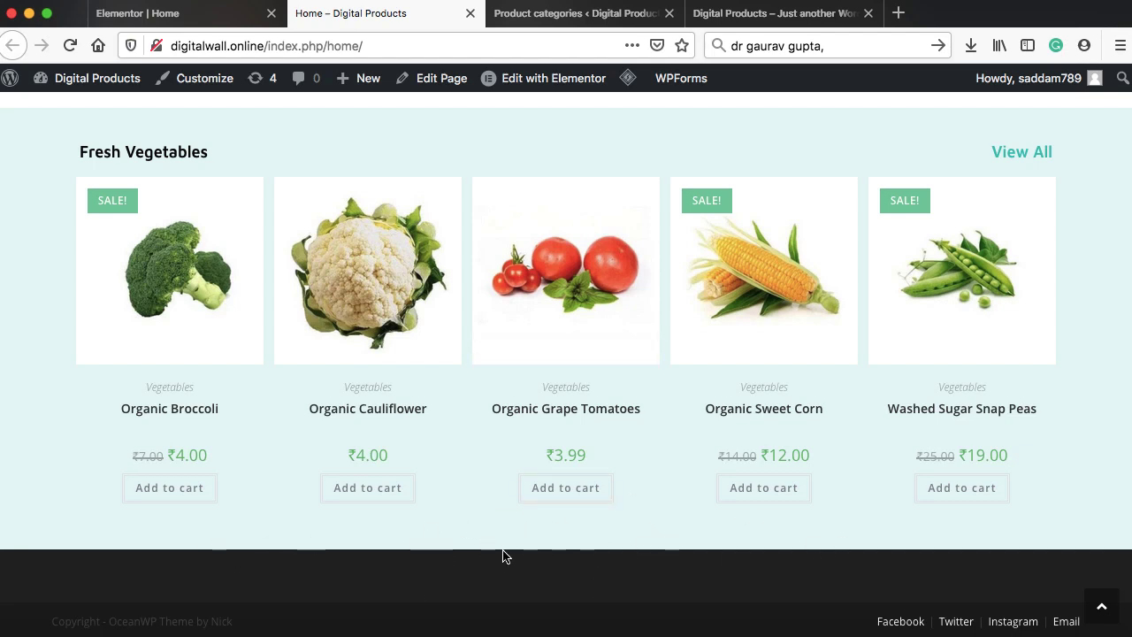
Add a one-column section below Fresh Vegetables holding a three-column inner section
click(165, 14)
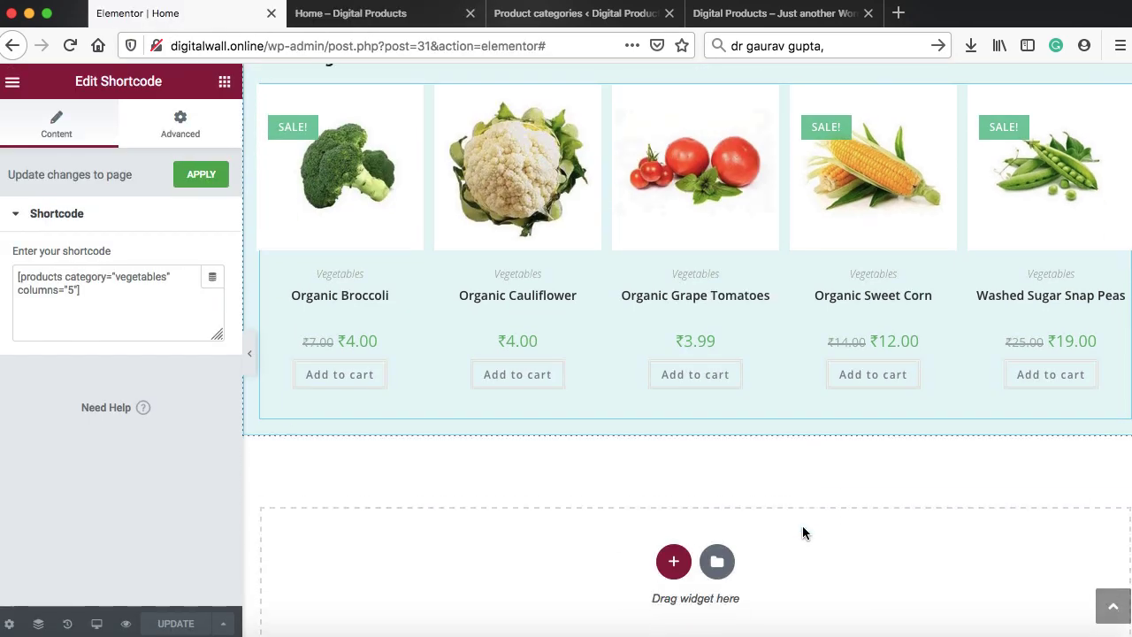
scroll(802, 532, down, 3)
click(673, 445)
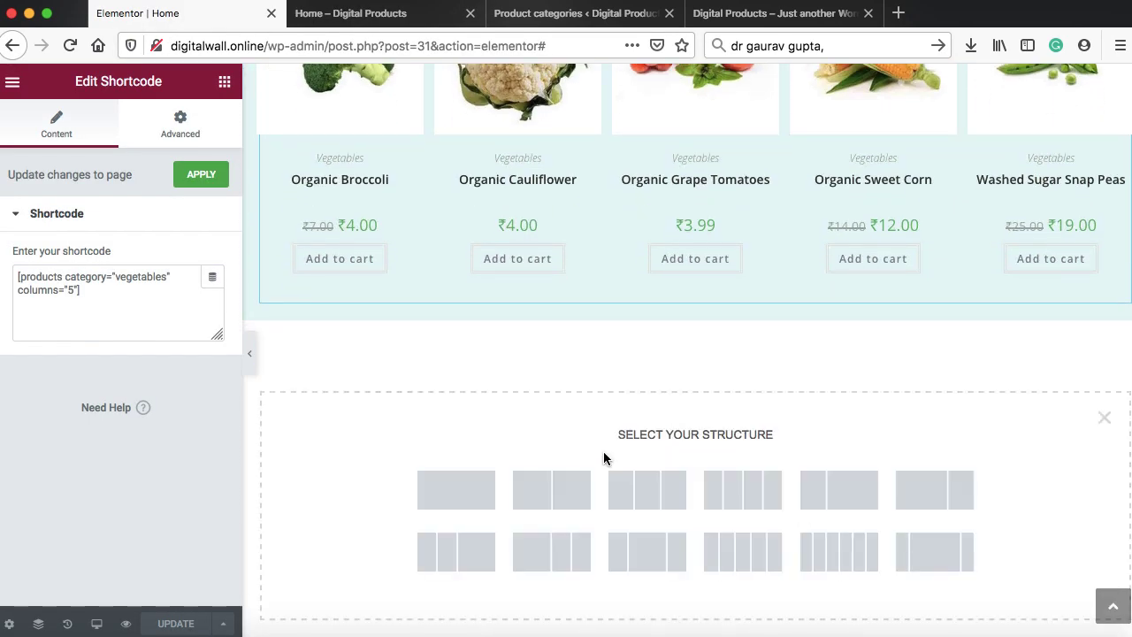
click(470, 495)
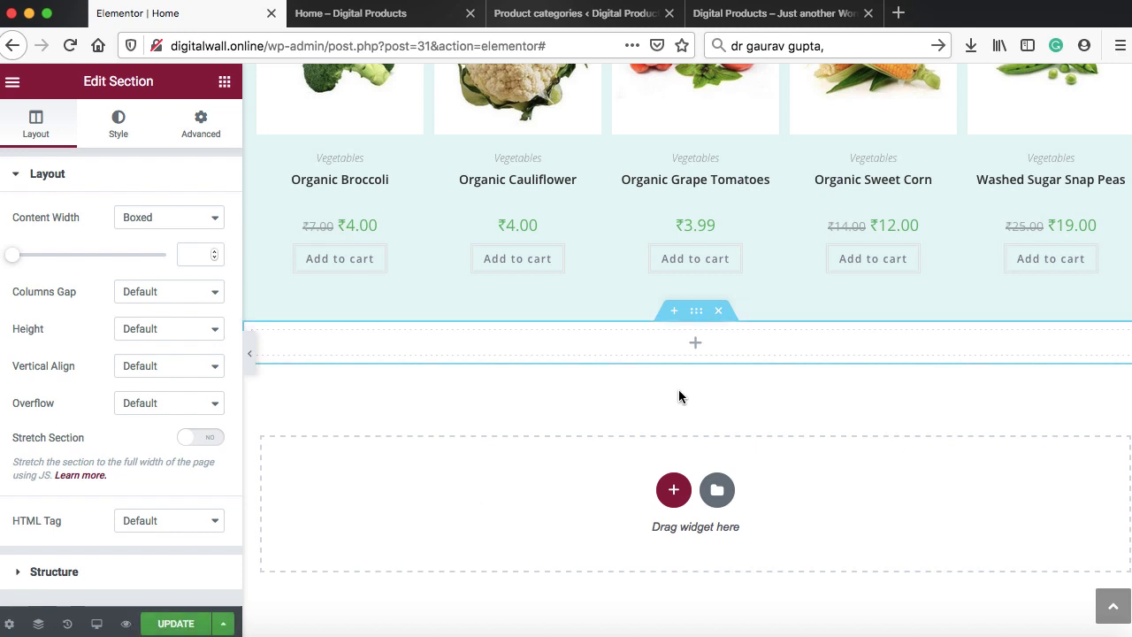
click(695, 344)
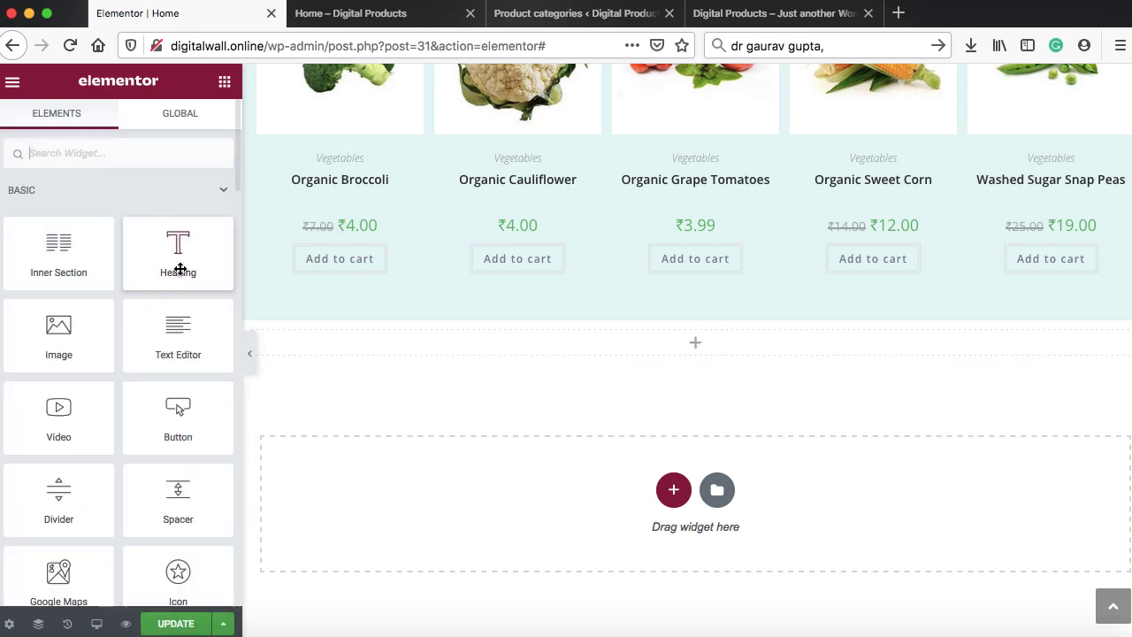
drag(70, 261, 602, 347)
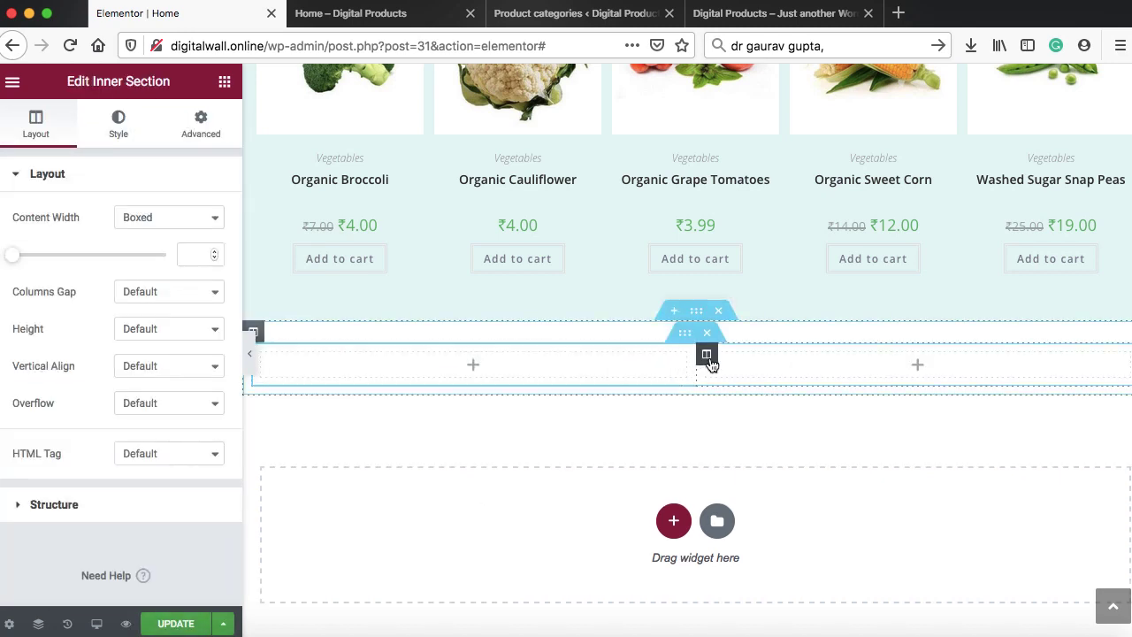
right_click(706, 357)
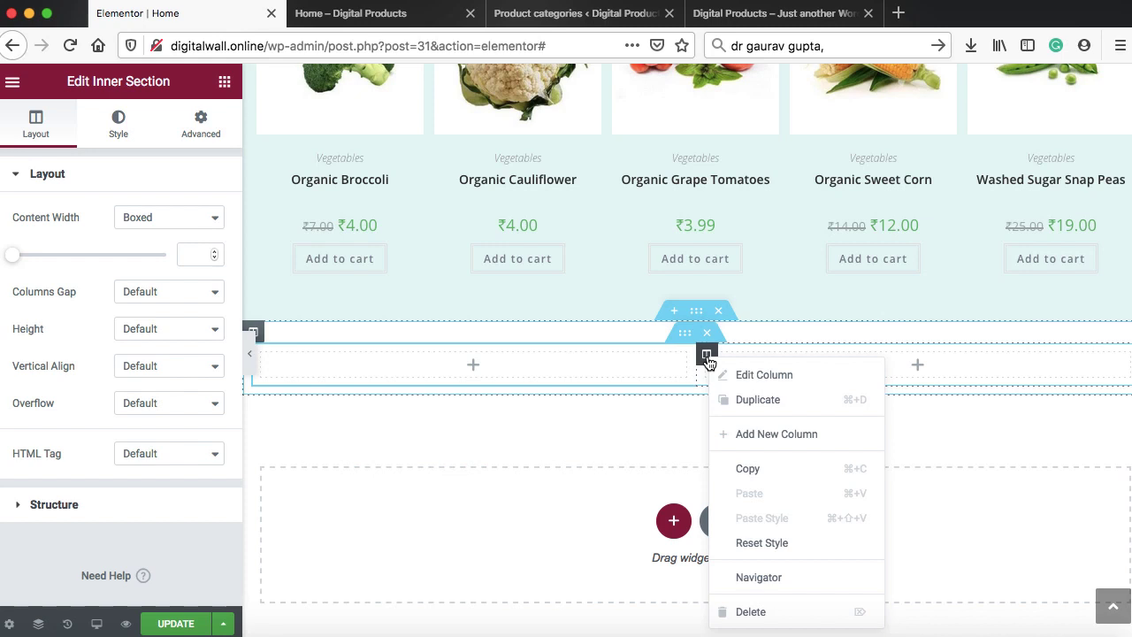
click(738, 434)
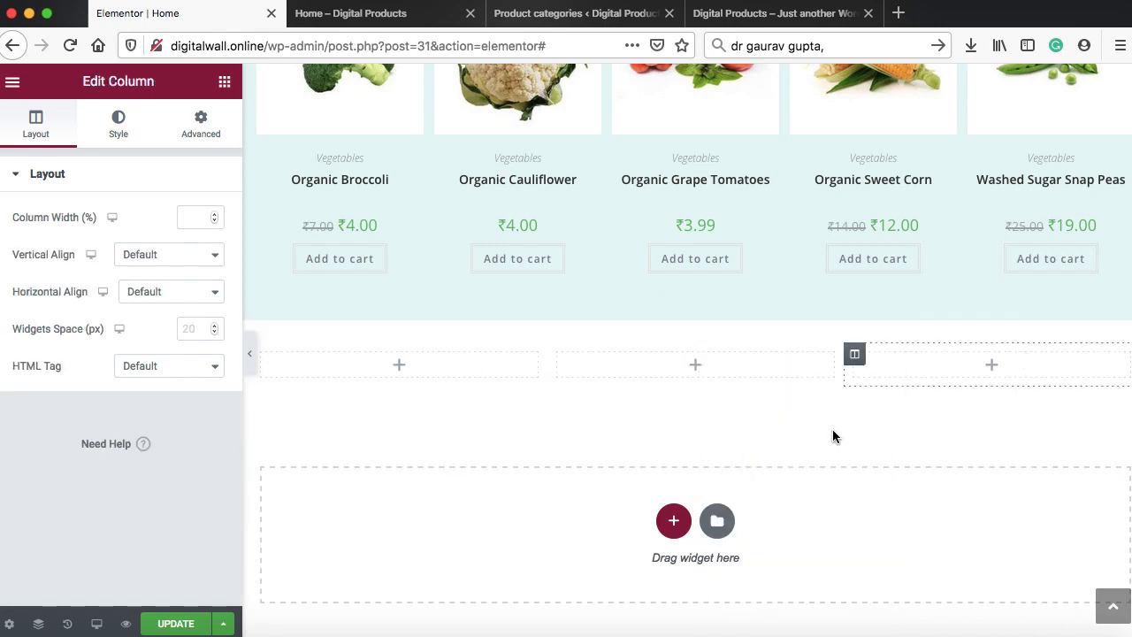
Search widgets for 'ico' and drop an Icon Box into the first column
click(399, 369)
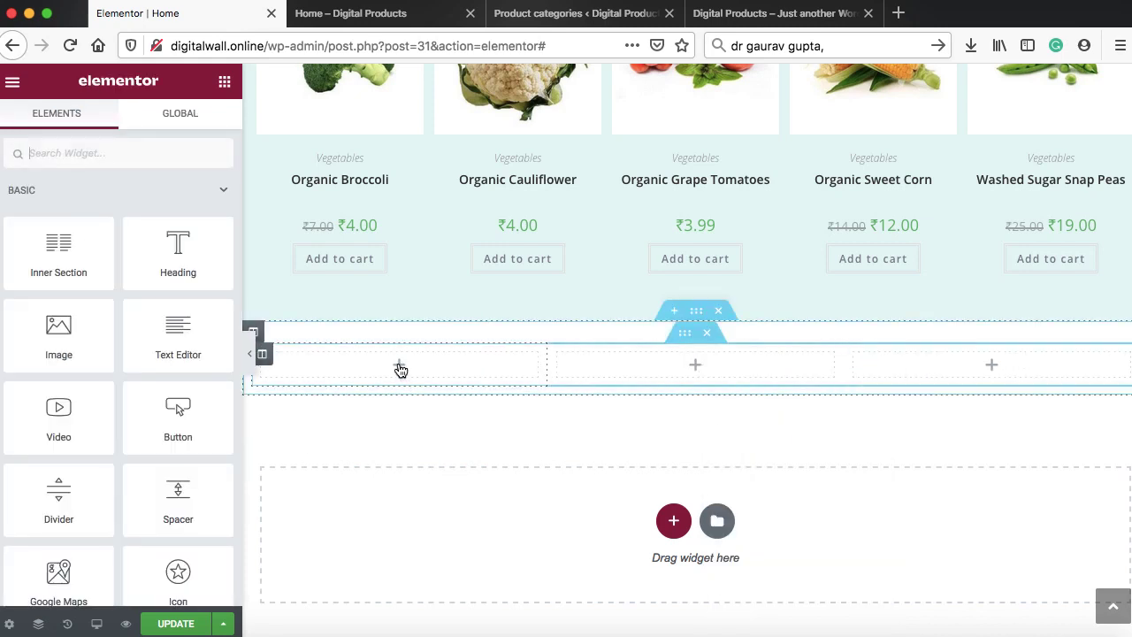
click(116, 153)
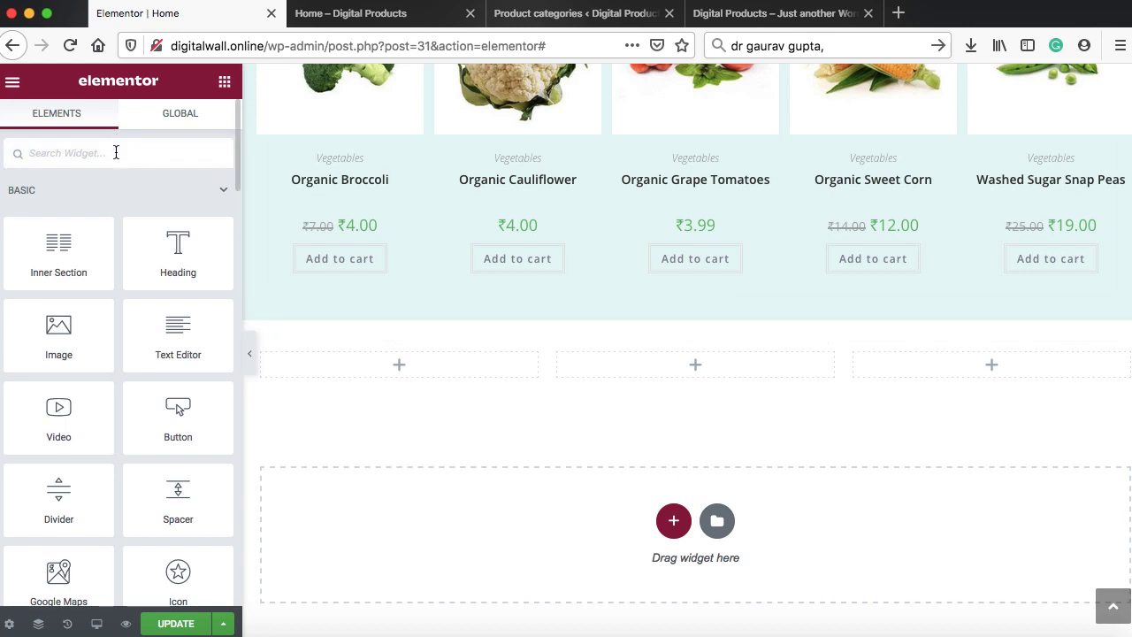
text(icon)
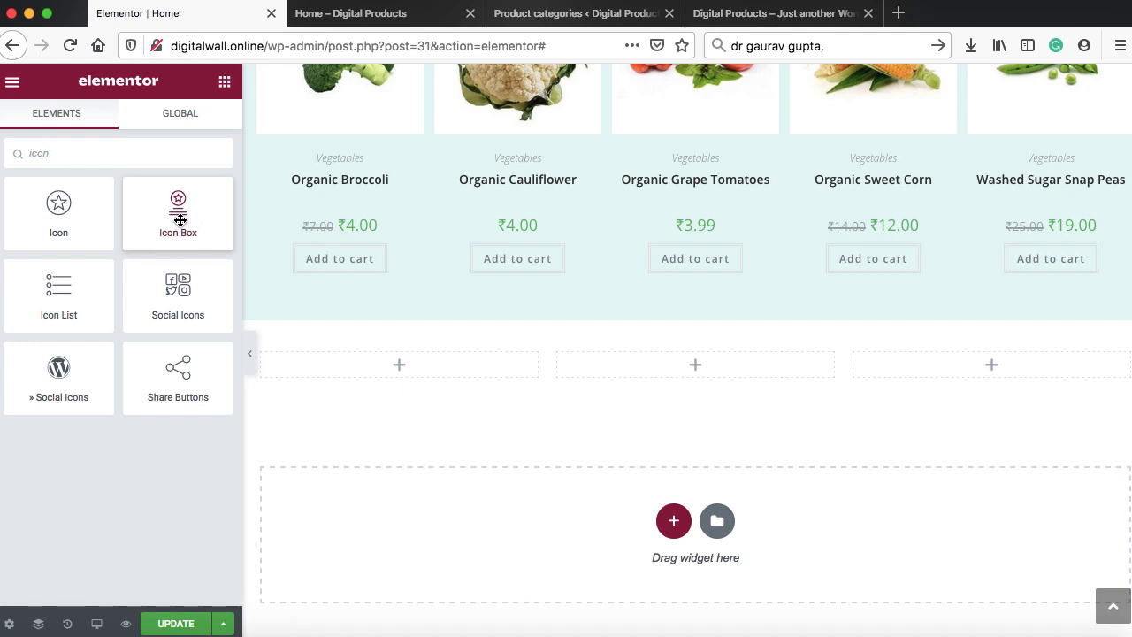
drag(179, 222, 368, 372)
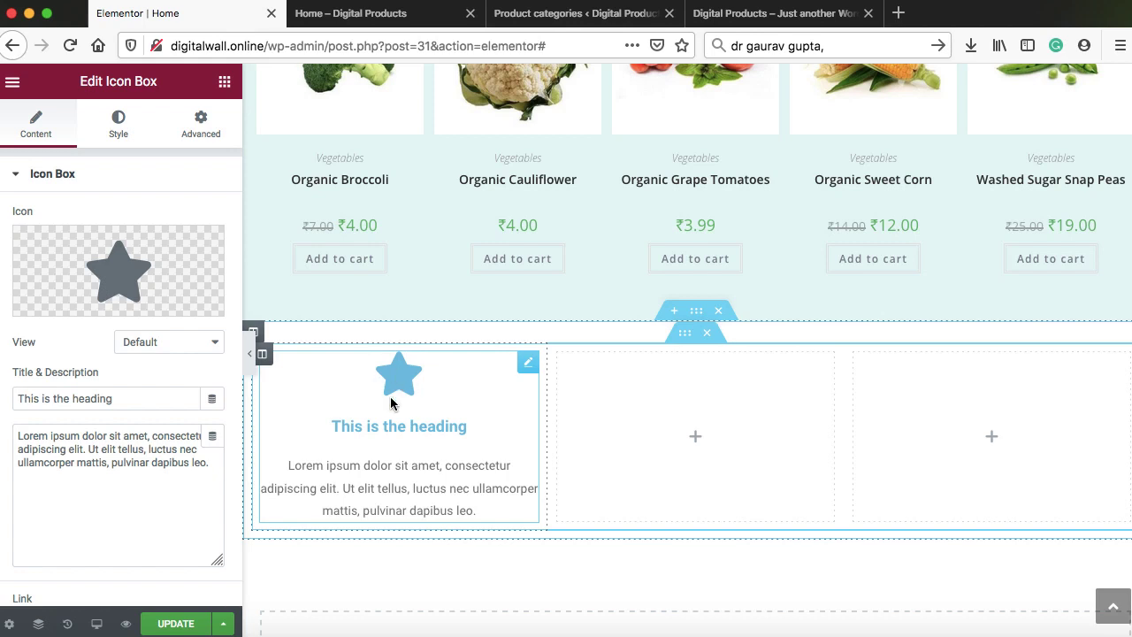
Replace the first icon box's icon with the van icon from the library
mouse_move(78, 286)
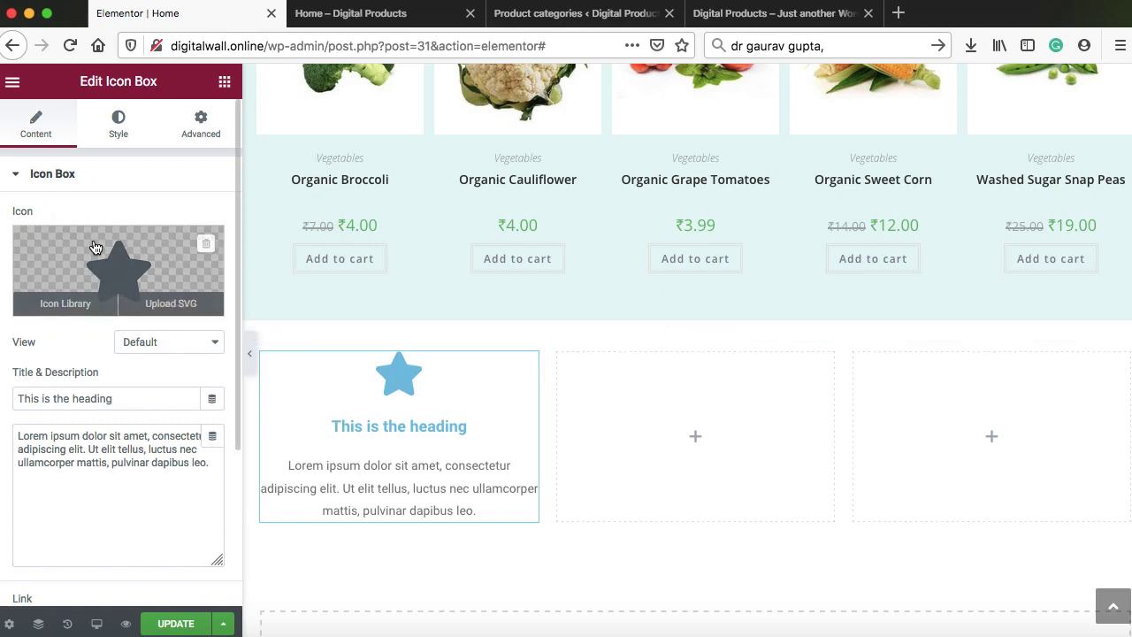
click(64, 304)
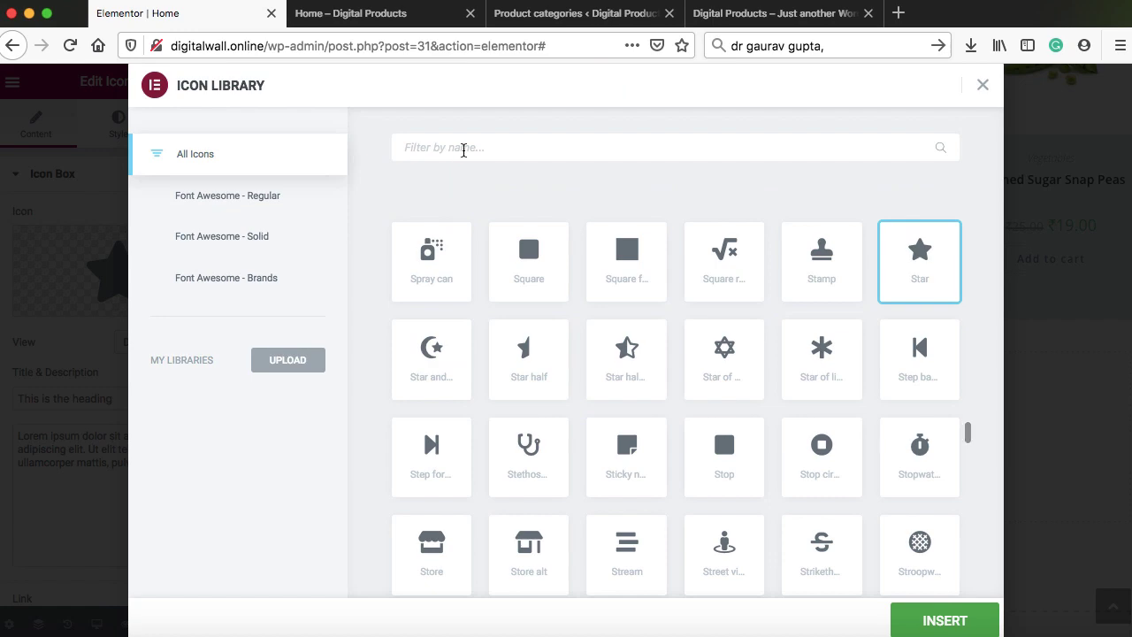
click(464, 147)
text(van)
click(528, 261)
click(944, 620)
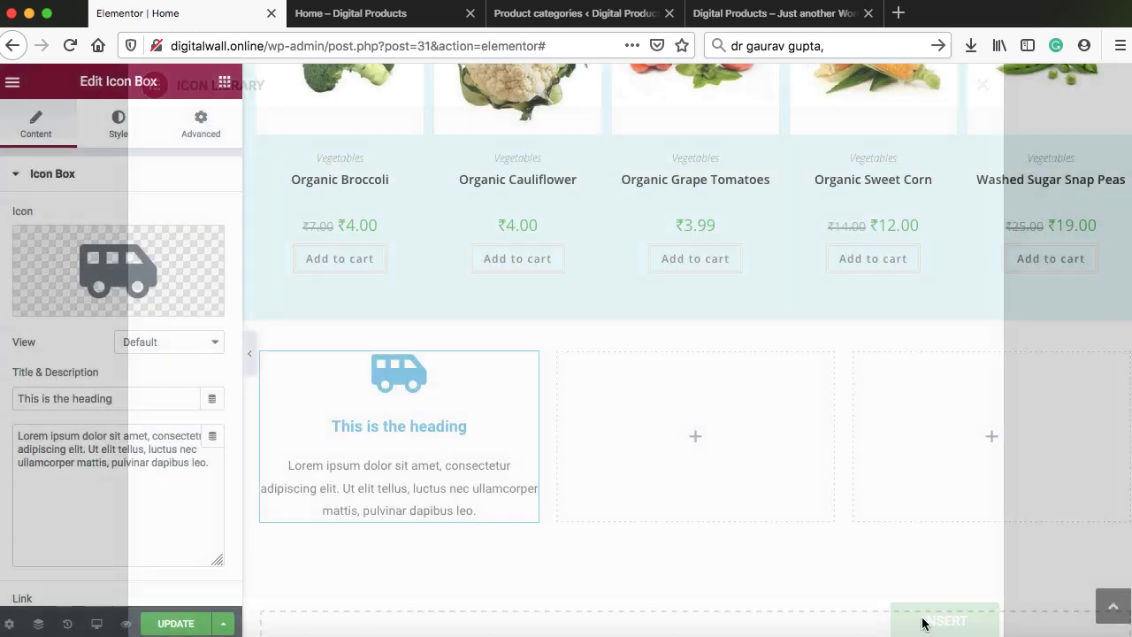
Title the box 'Free & Next Day Delivery' and trim the description to one sentence
drag(115, 398, 14, 392)
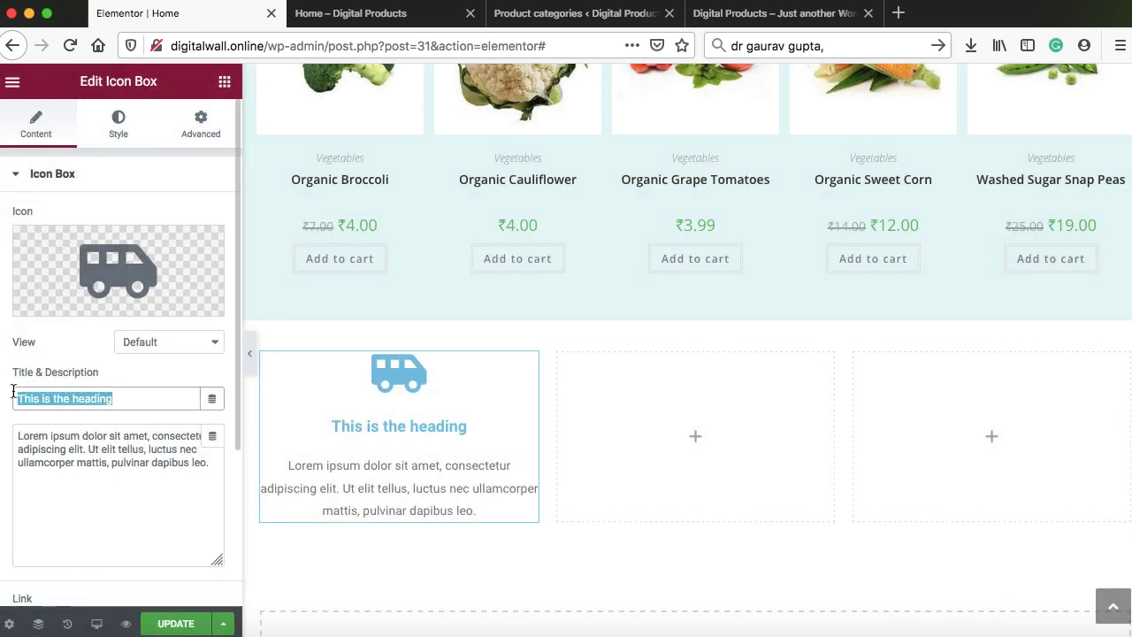
text(Free & Next Day Delivery)
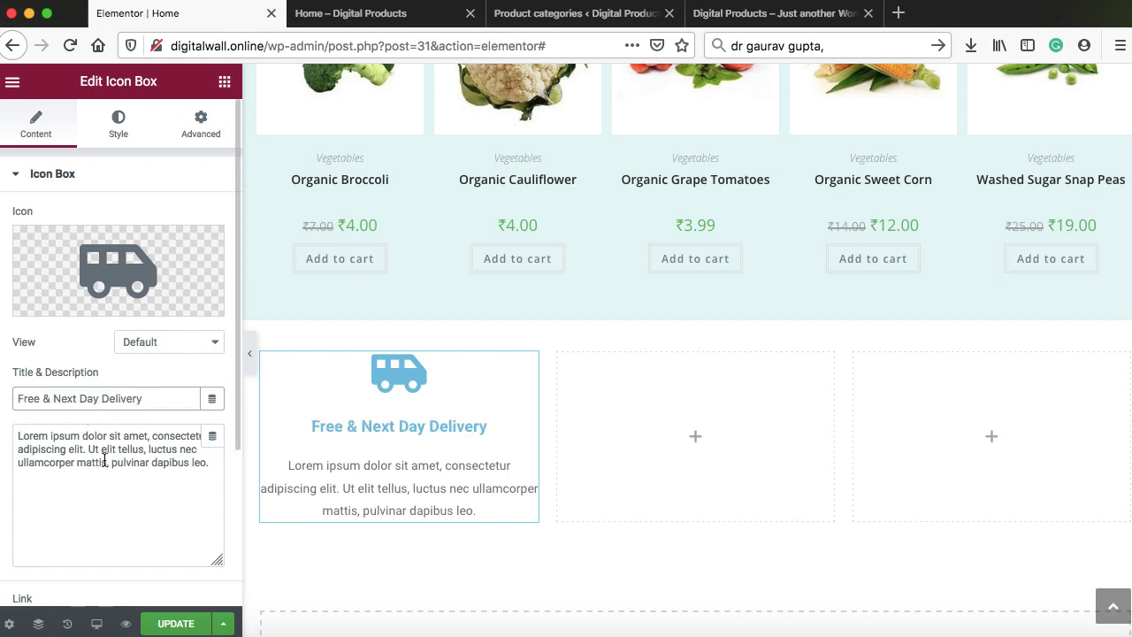
drag(87, 449, 174, 475)
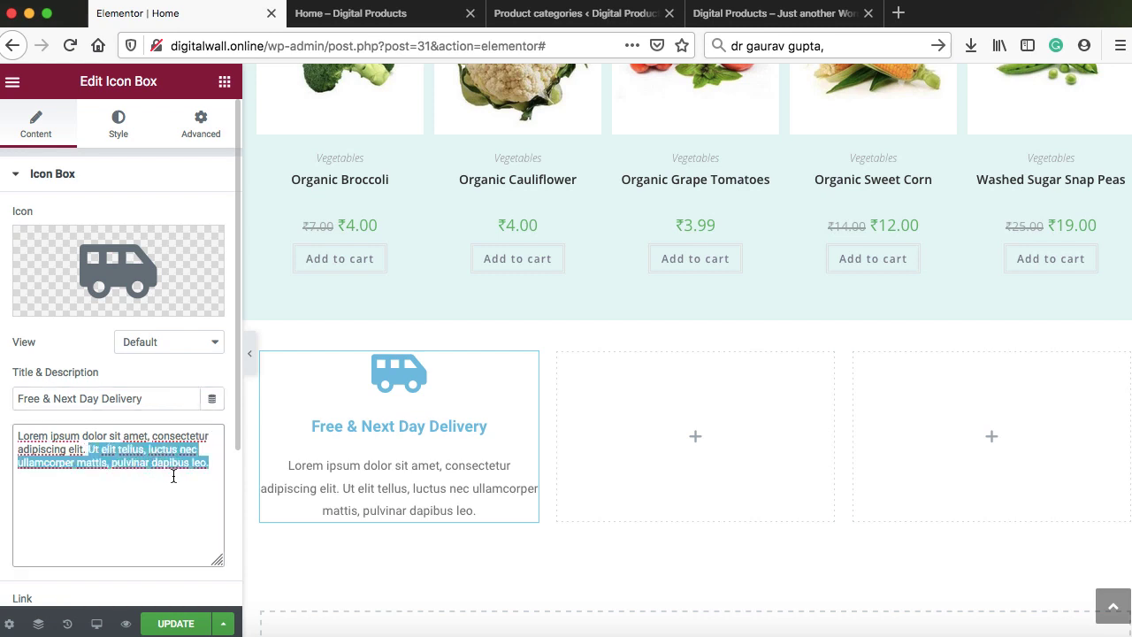
key(BackSpace)
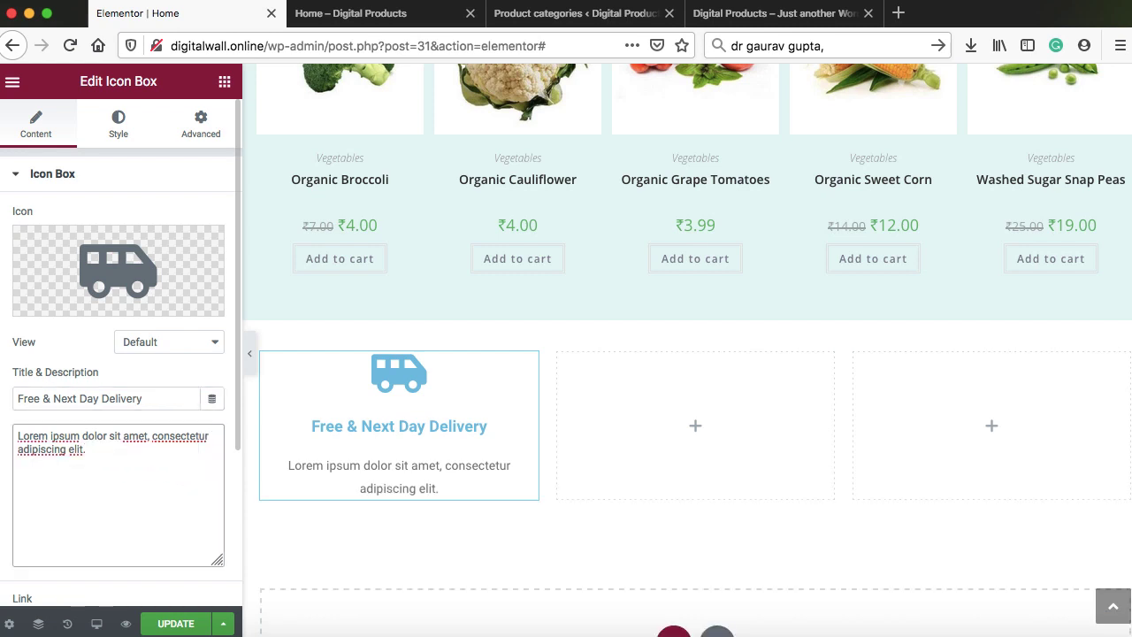
Make the icon Framed with a Square shape, positioned left of the heading
click(149, 343)
click(152, 354)
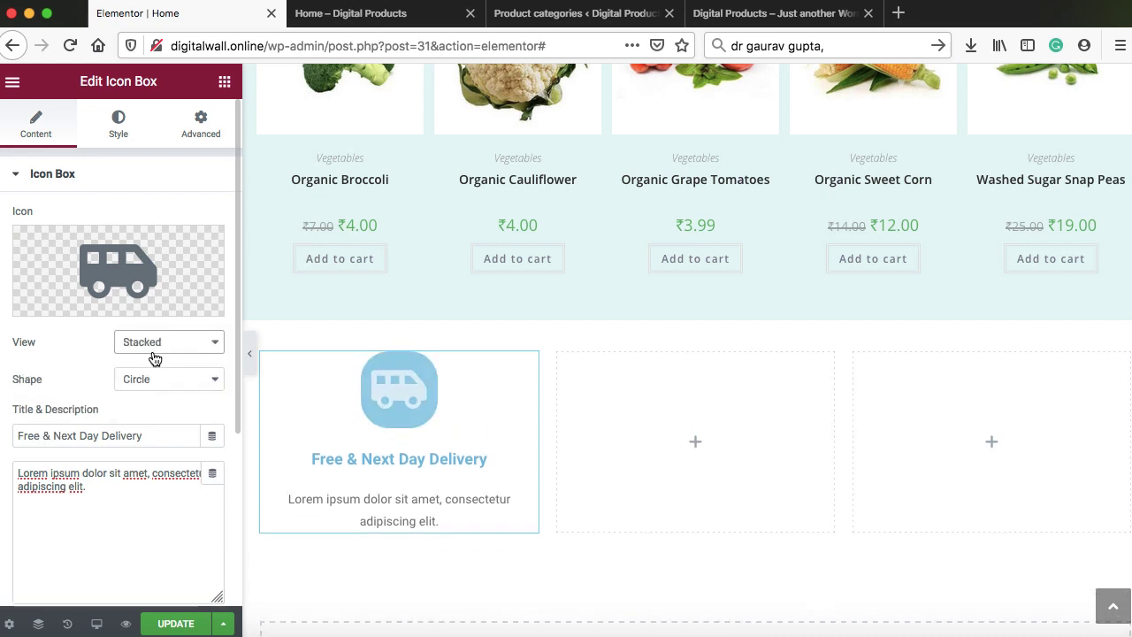
click(162, 344)
click(162, 355)
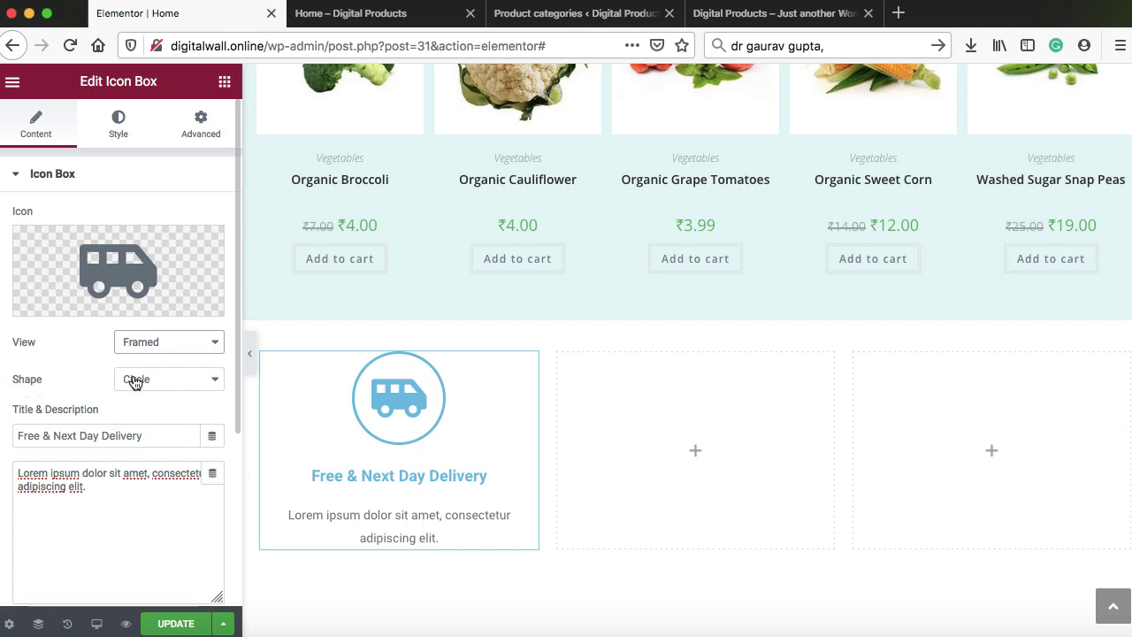
click(136, 380)
click(141, 389)
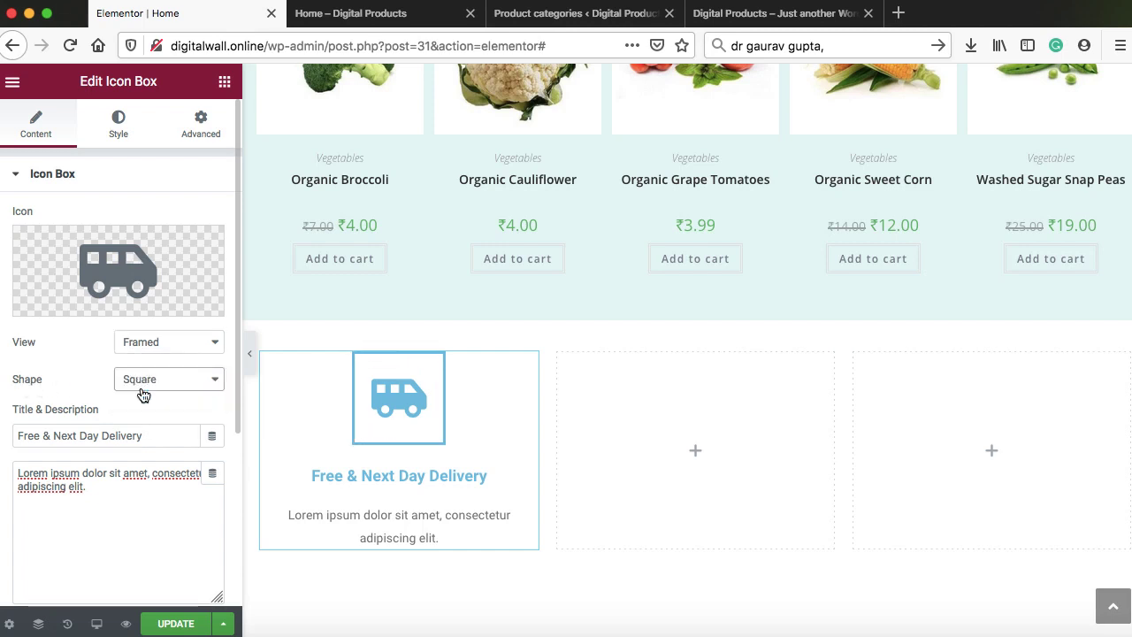
scroll(158, 382, down, 5)
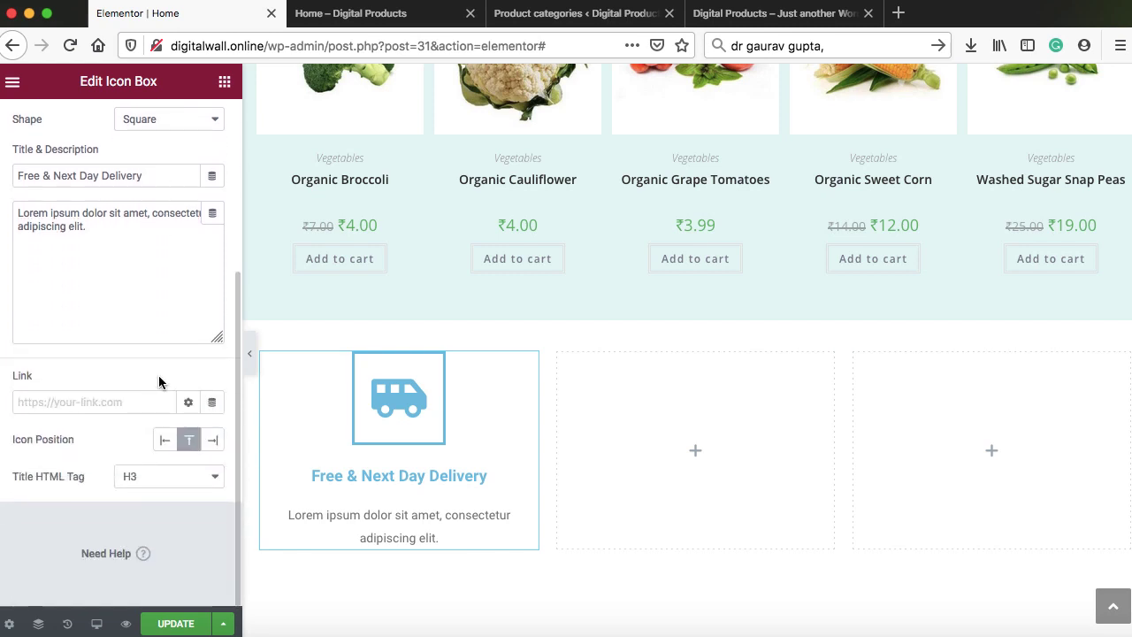
click(165, 445)
scroll(160, 295, up, 5)
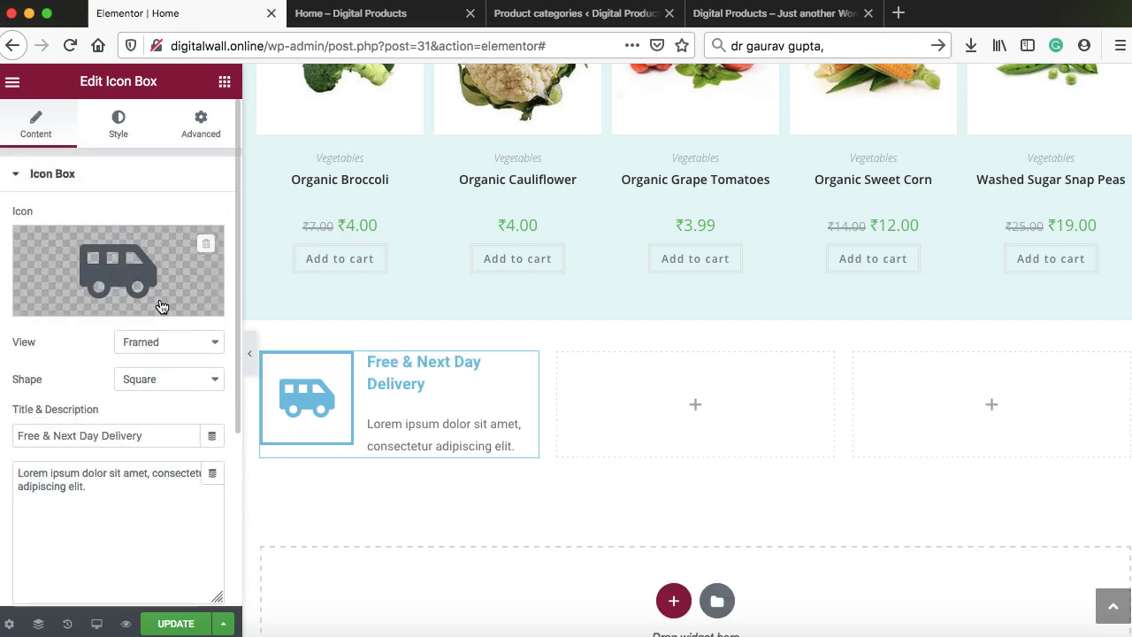
Reduce the icon box's icon spacing to 10
click(121, 129)
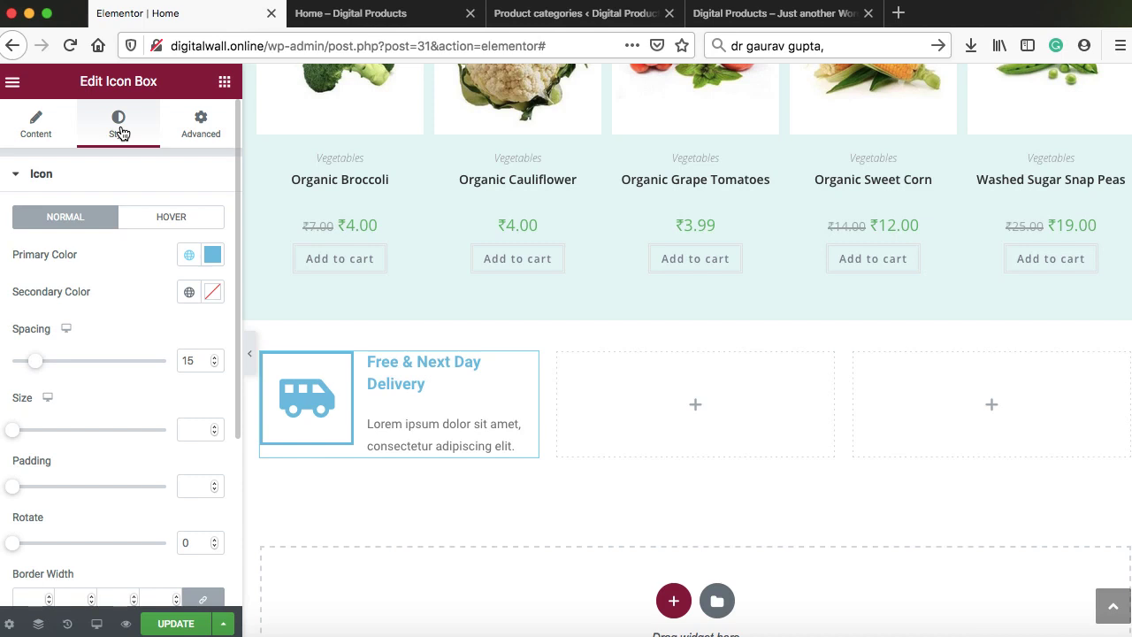
click(214, 363)
click(214, 363)
click(214, 363)
click(214, 363)
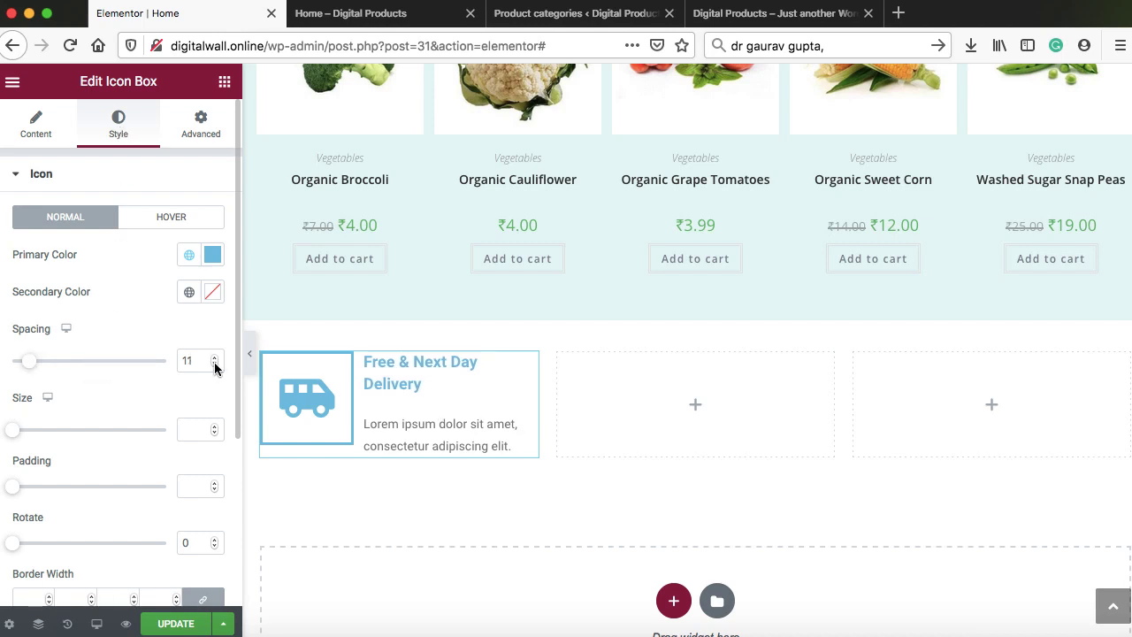
click(214, 364)
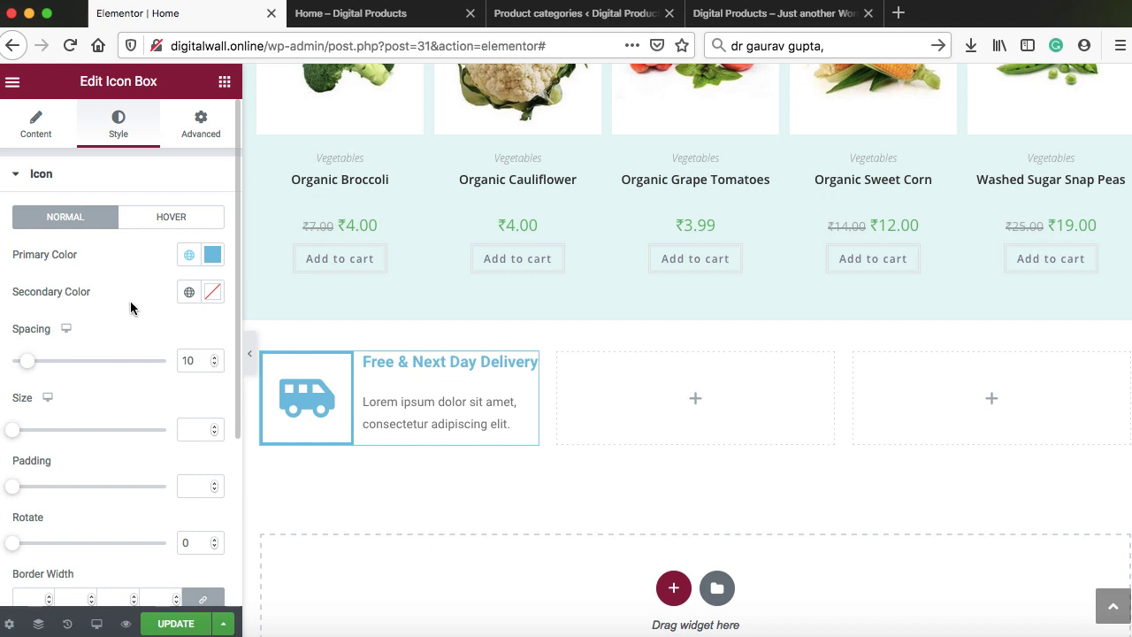
Set the icon's primary colour to green #3E9B40 and copy the hex value
click(212, 256)
drag(232, 482, 189, 482)
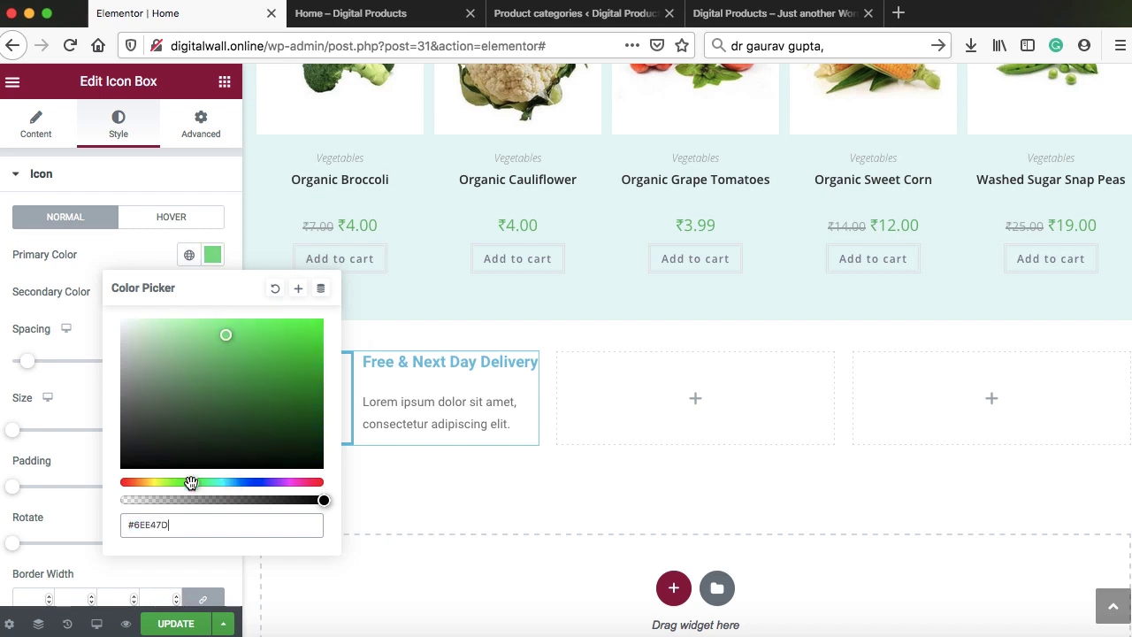
drag(221, 382, 242, 376)
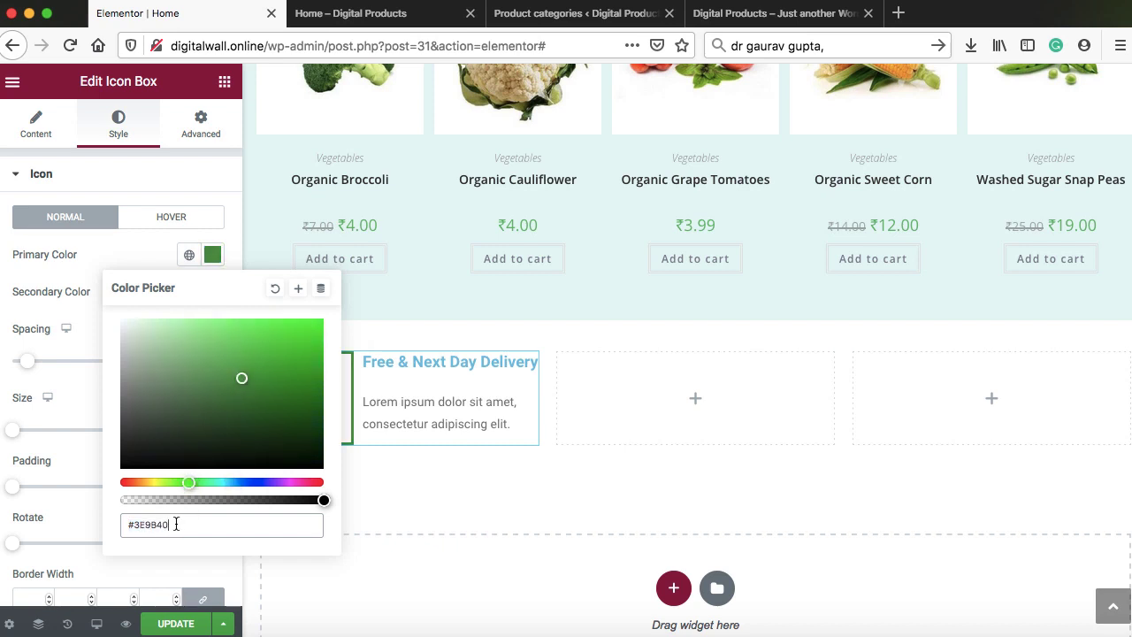
drag(177, 524, 127, 524)
key(ctrl+c)
right_click(128, 524)
click(160, 439)
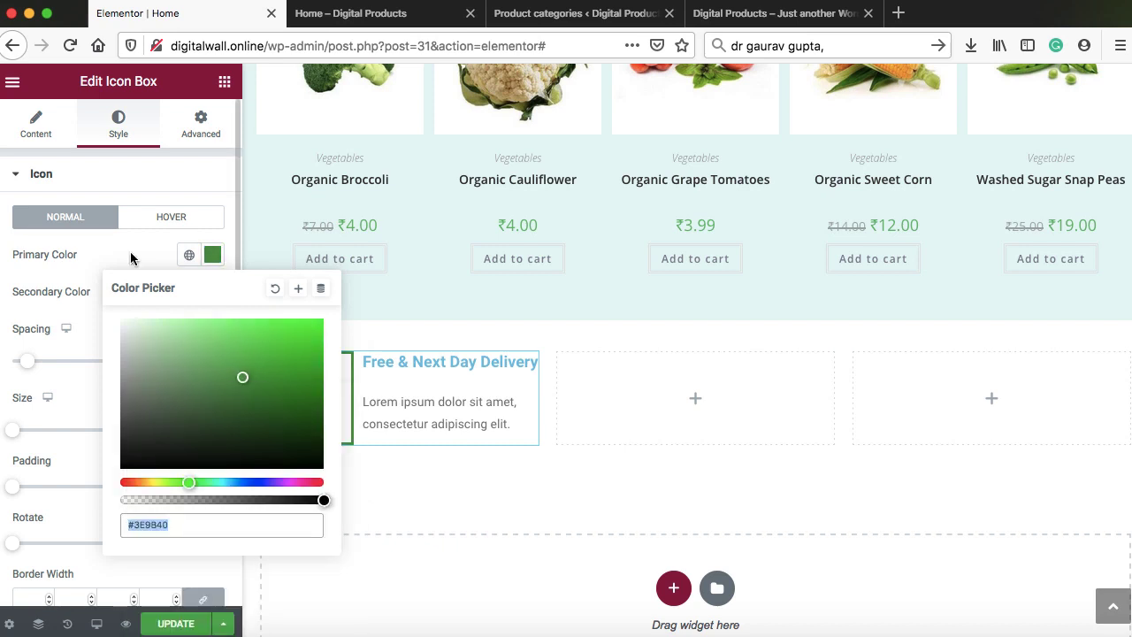
click(130, 251)
Paste #3E9B40 as the title colour so the heading matches the icon
scroll(130, 251, down, 5)
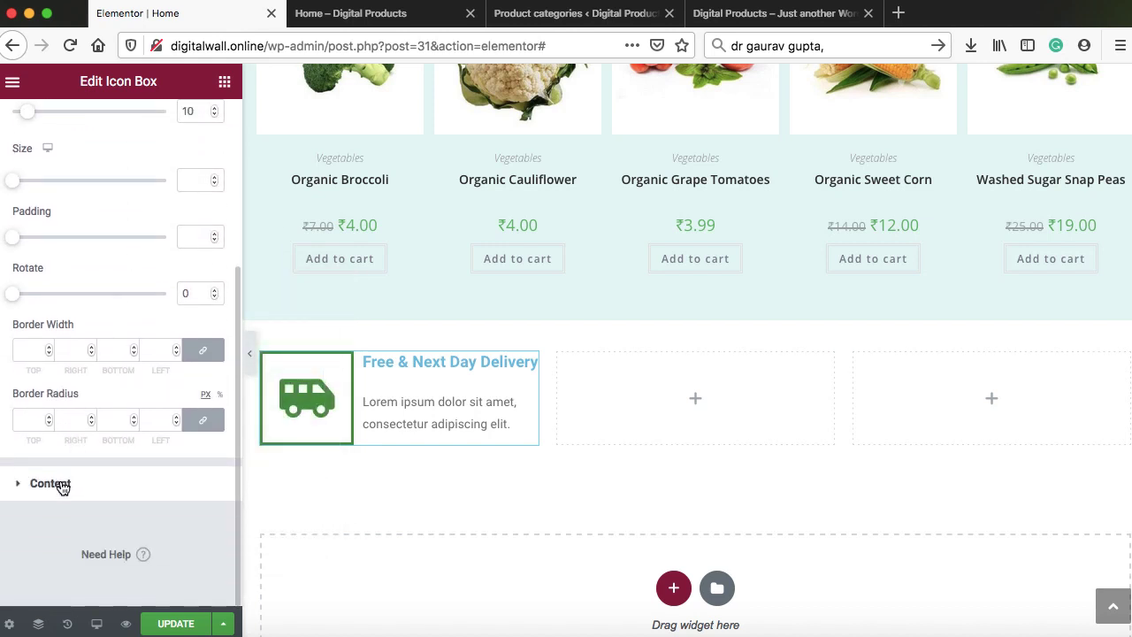
click(60, 484)
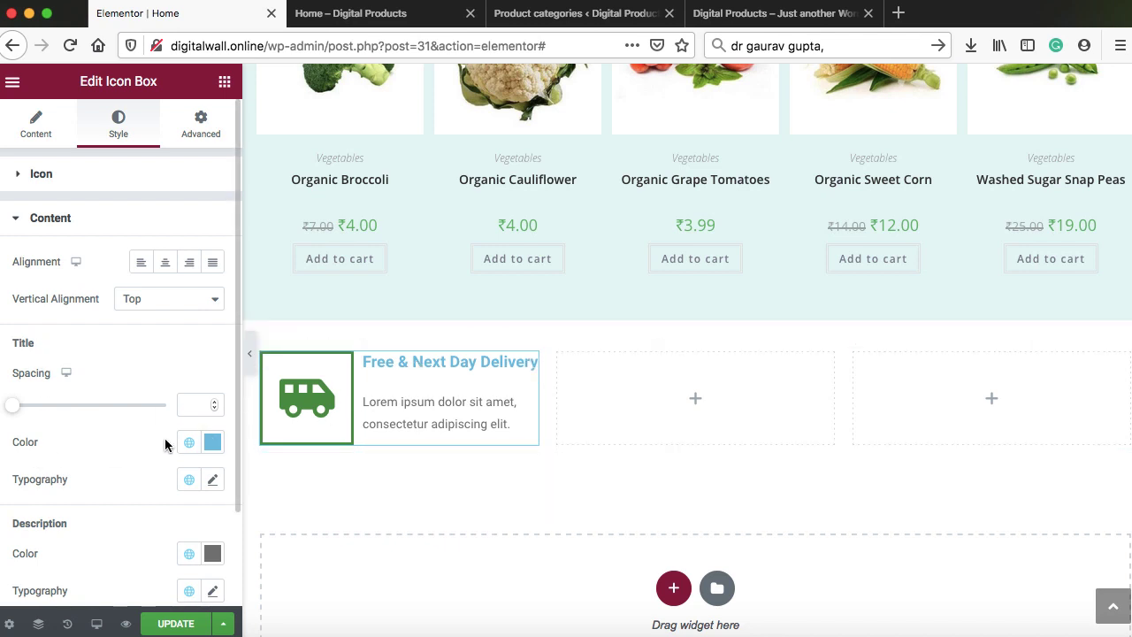
click(212, 449)
drag(184, 374, 128, 376)
key(ctrl+v)
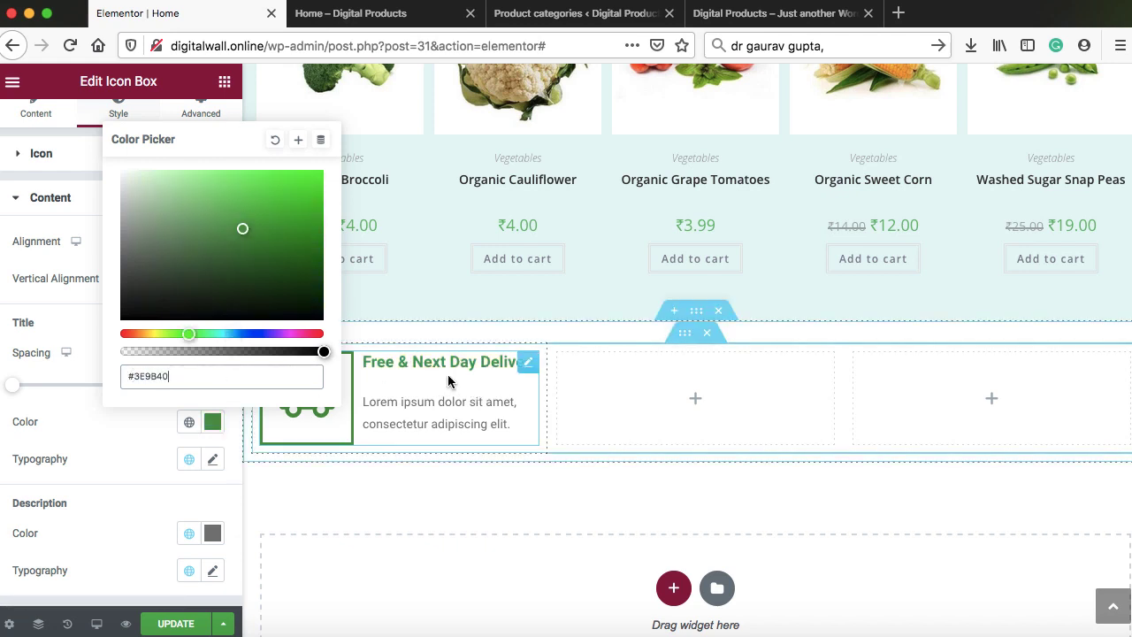
click(151, 431)
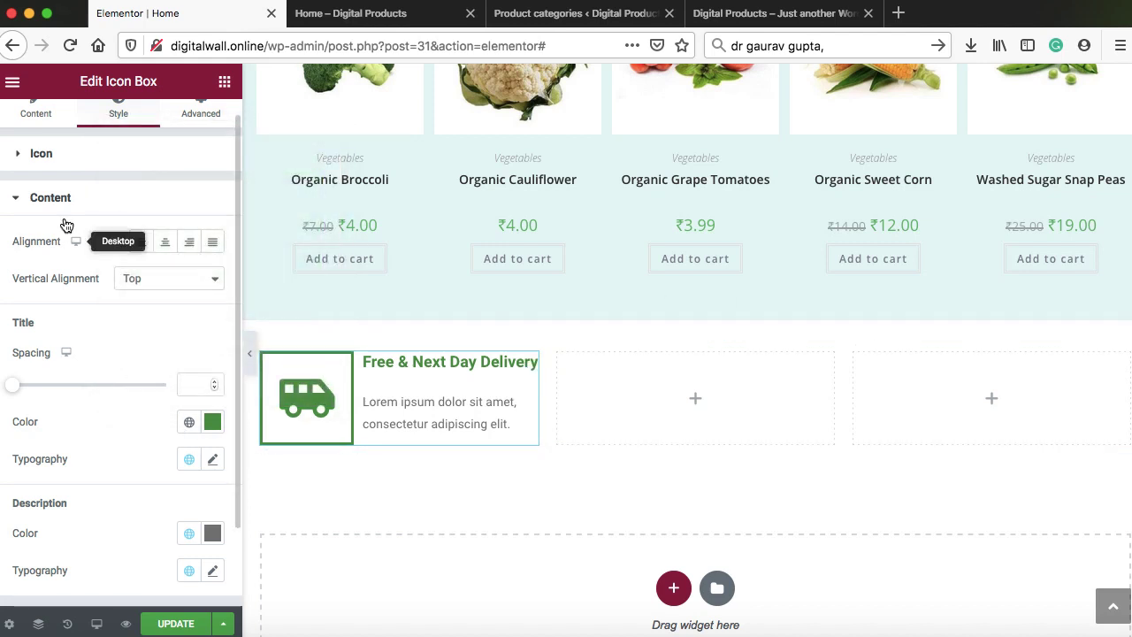
click(51, 148)
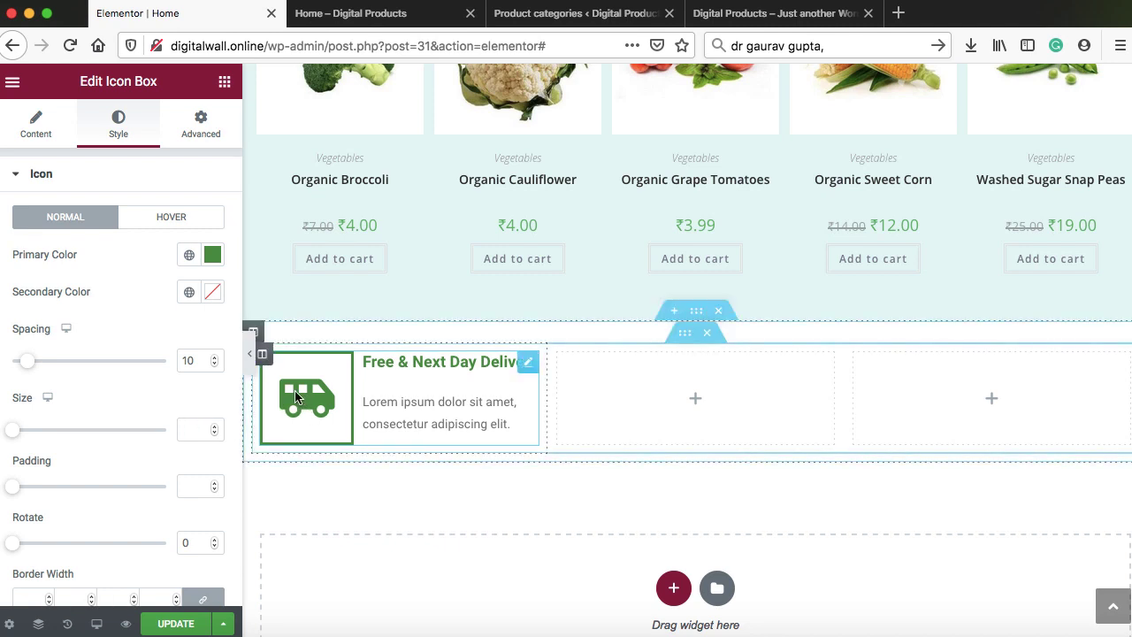
Set the truck icon's size to 31 and its padding to 10
drag(213, 427, 213, 428)
drag(214, 427, 213, 431)
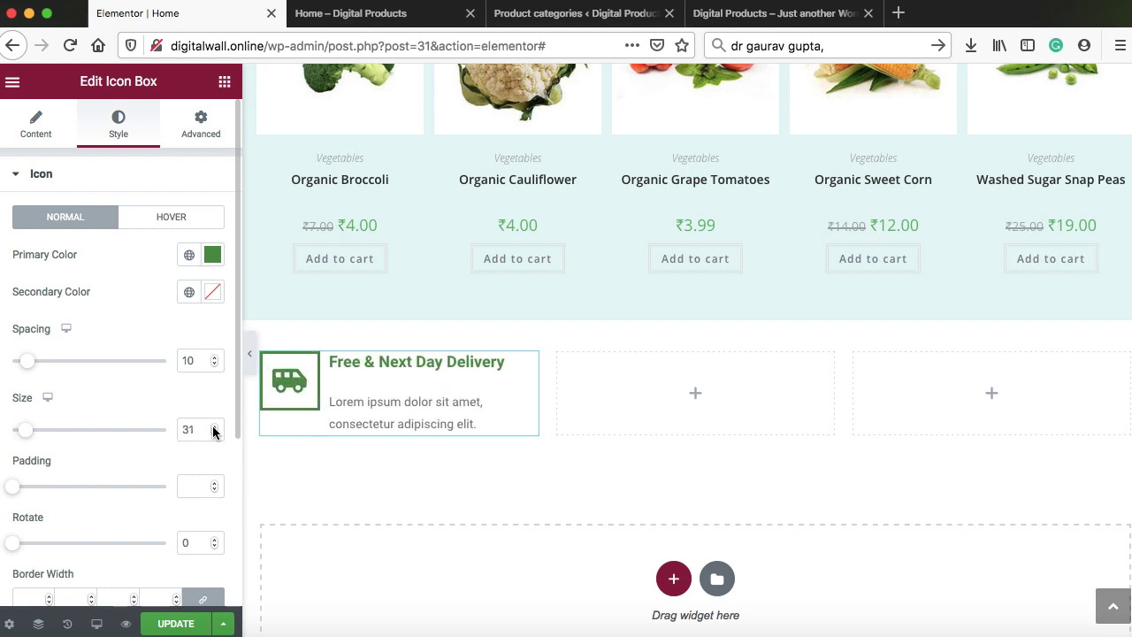
click(215, 490)
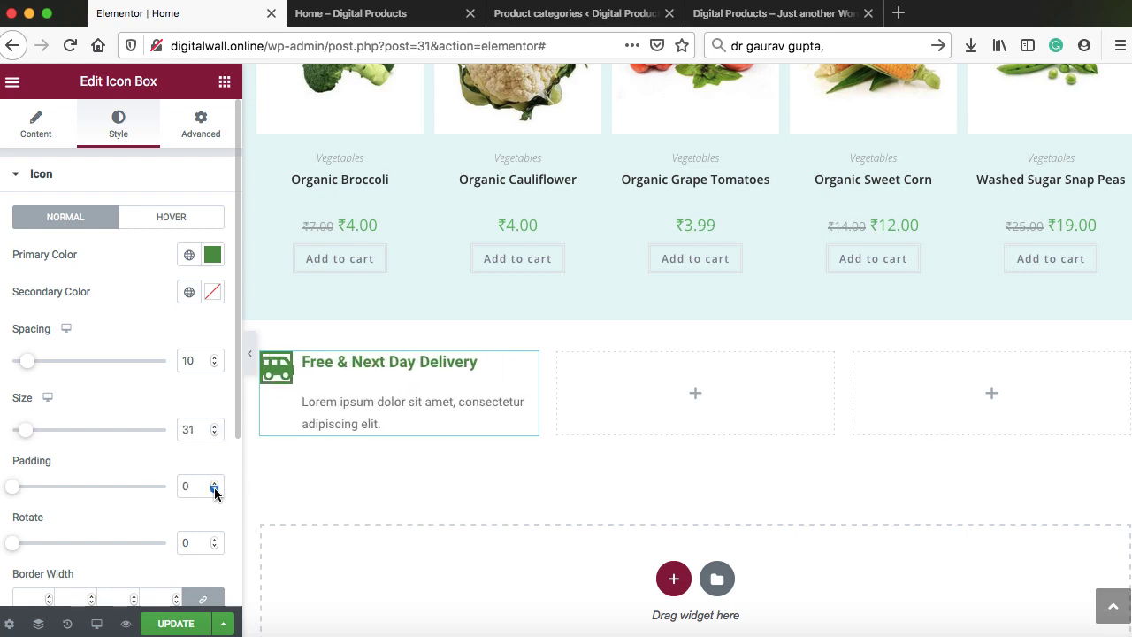
drag(215, 486, 215, 485)
scroll(215, 488, down, 1)
scroll(215, 488, down, 5)
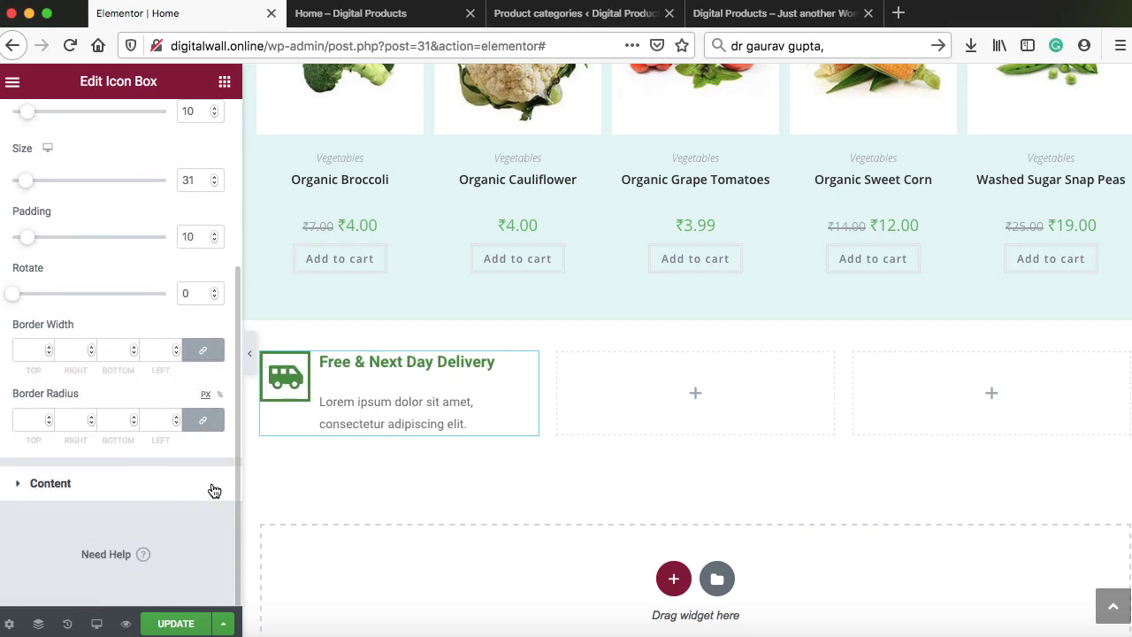
Set the title spacing above the description to 3
click(112, 486)
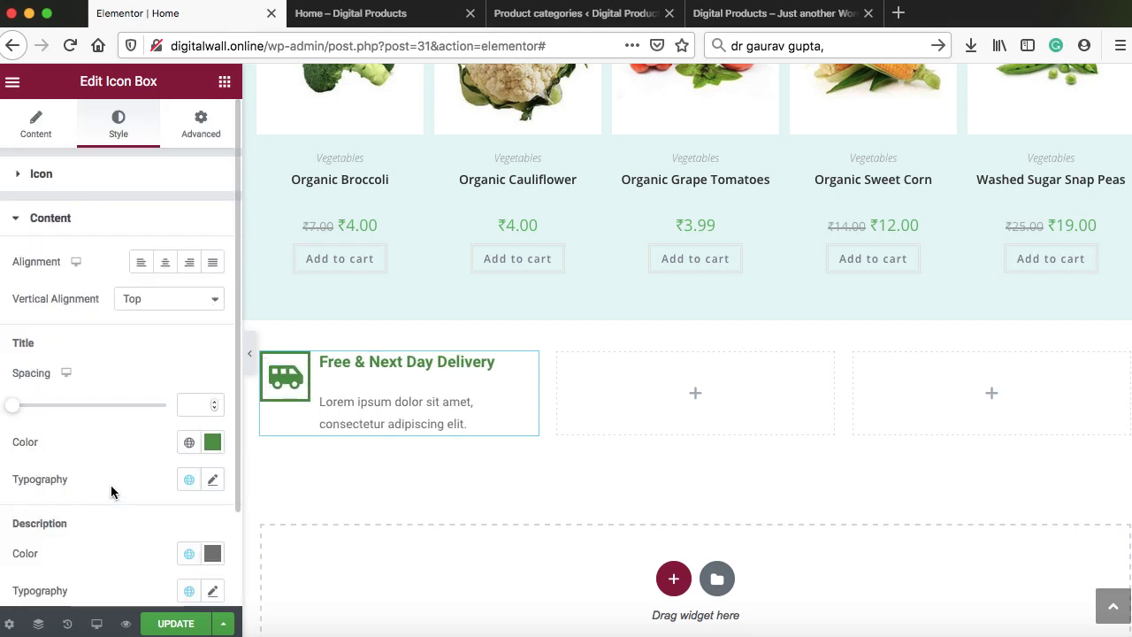
click(213, 403)
click(213, 402)
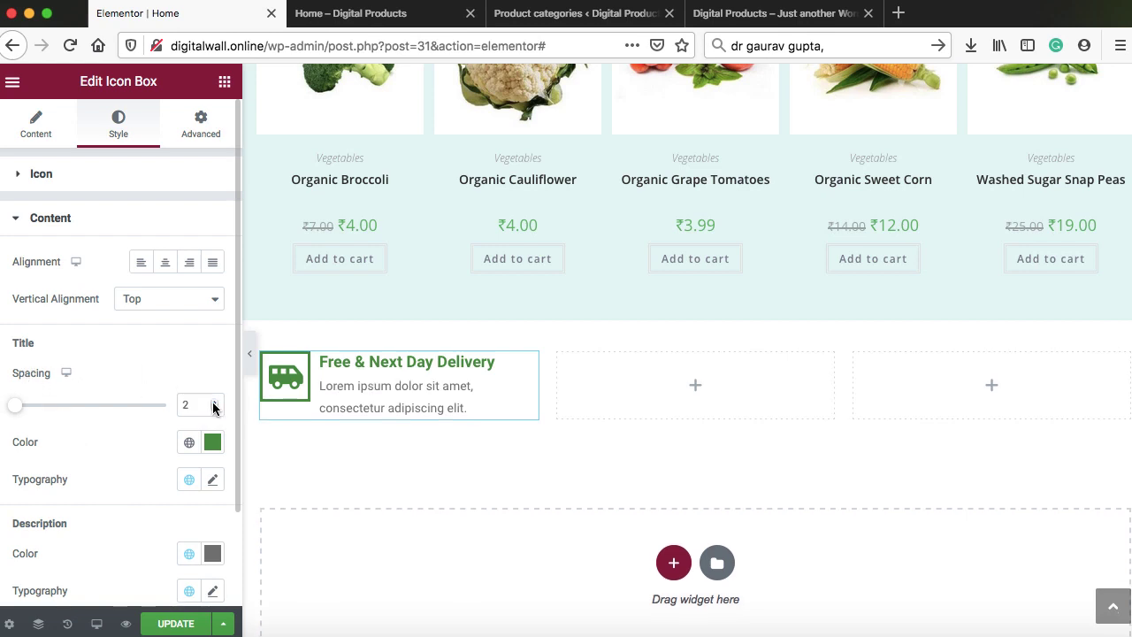
click(213, 402)
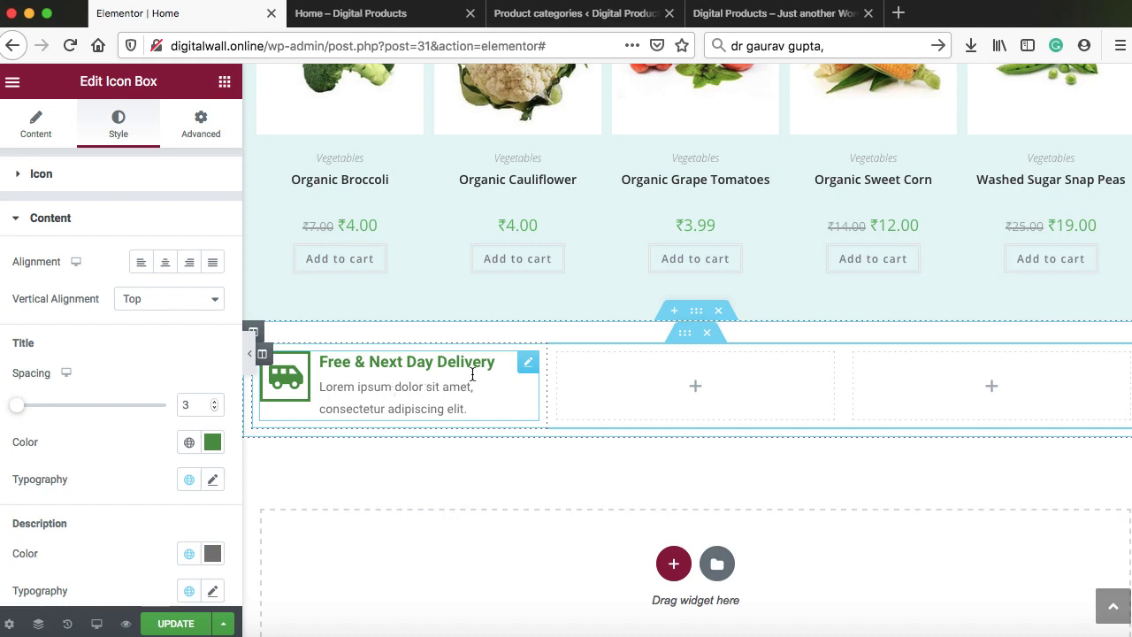
Duplicate the delivery icon box into the middle and right-hand columns
right_click(528, 362)
click(548, 407)
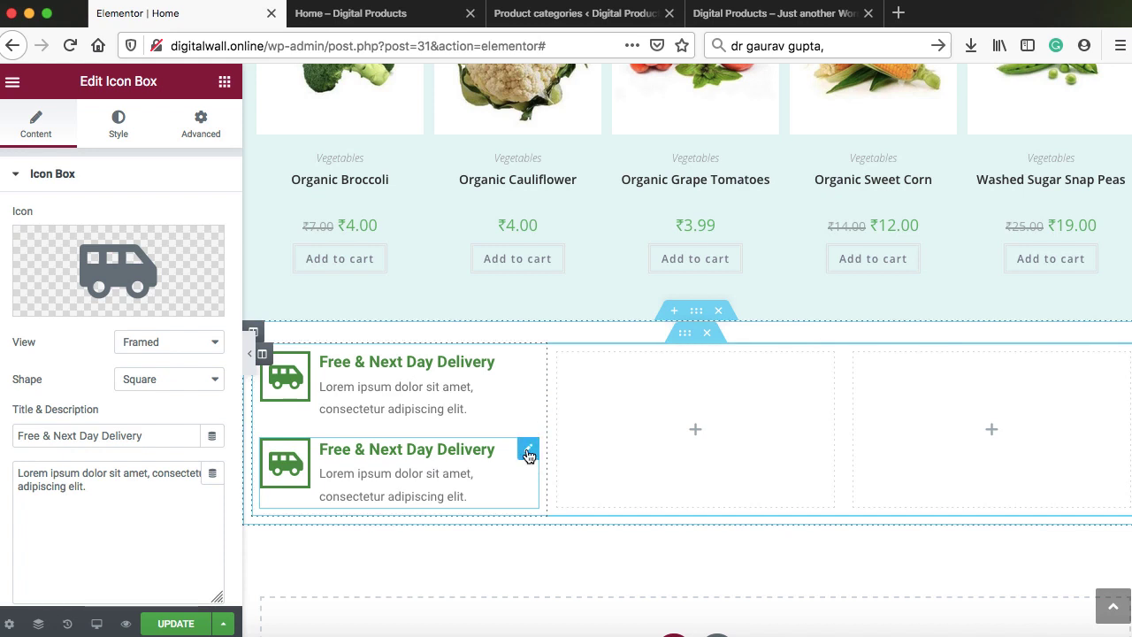
drag(527, 453, 652, 398)
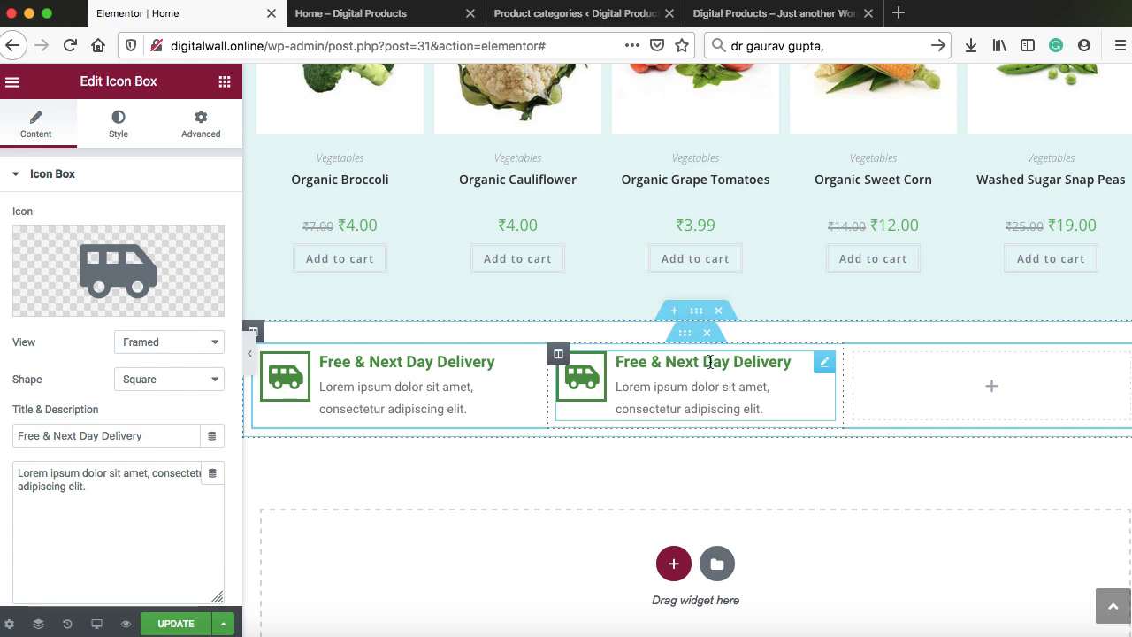
right_click(821, 364)
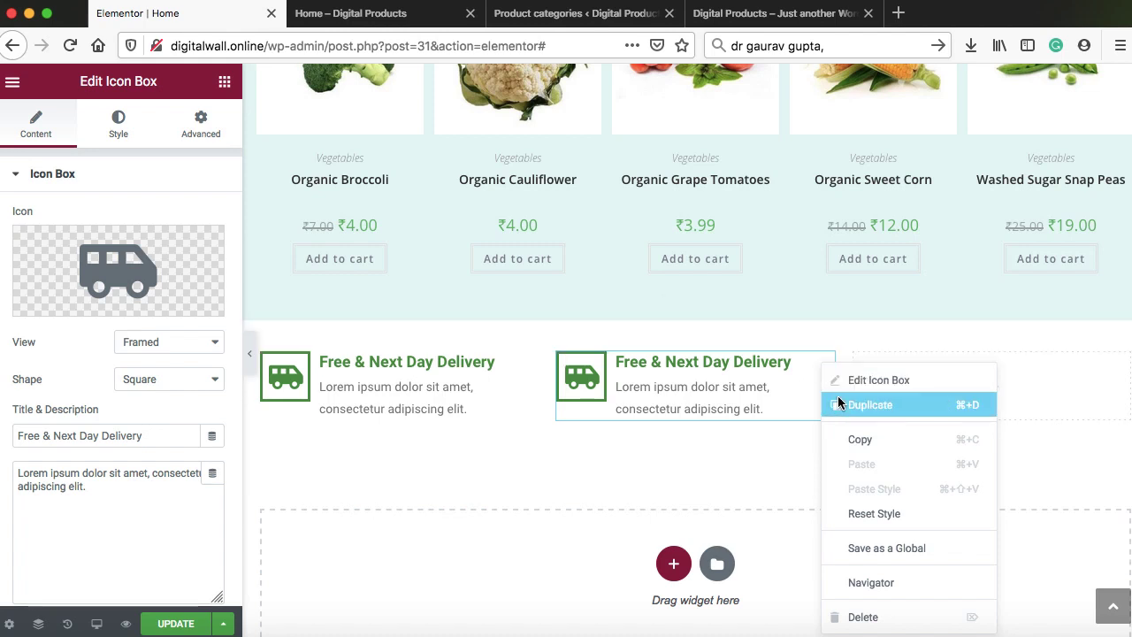
click(870, 404)
drag(826, 371, 929, 388)
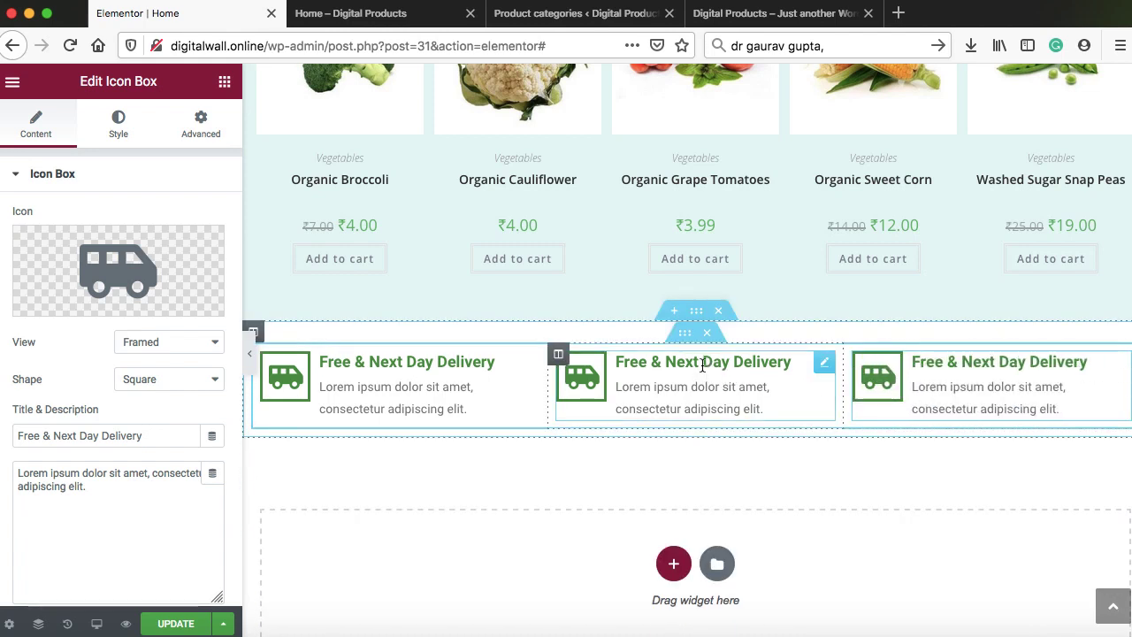
Give the middle box a smile icon and the title '100% Satisfaction Guaranteed'
click(664, 369)
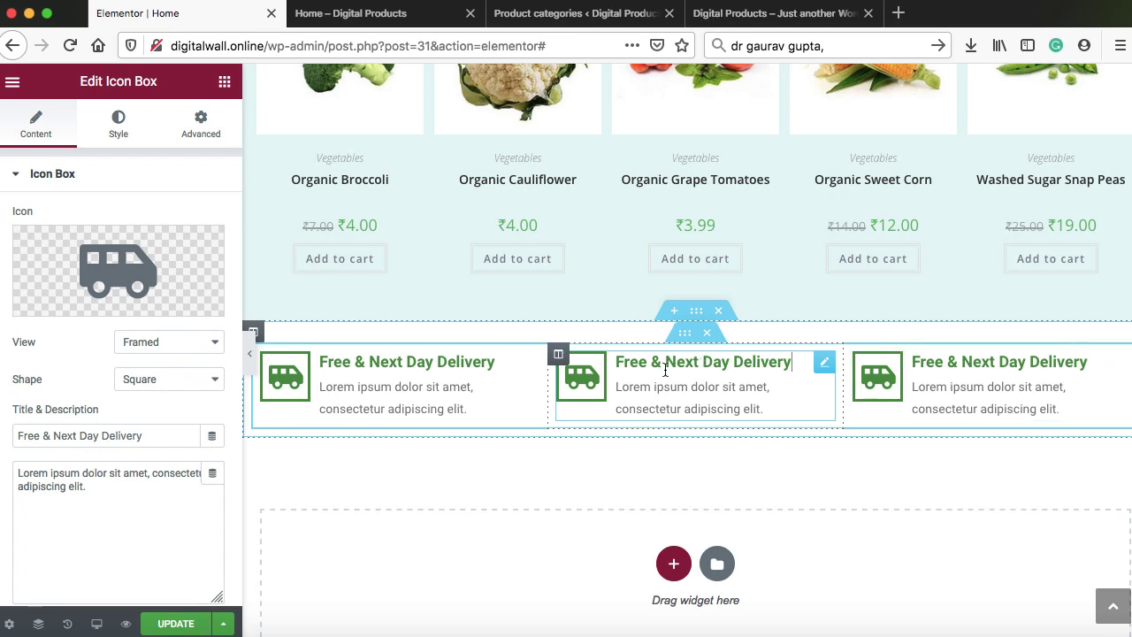
click(55, 302)
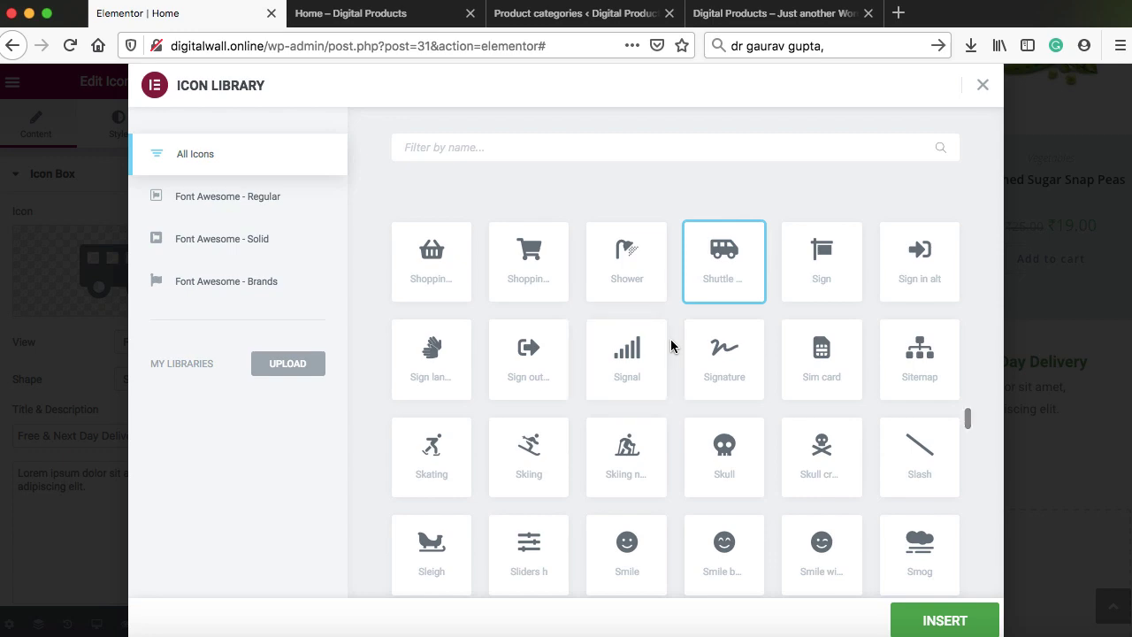
scroll(627, 398, down, 3)
click(627, 399)
click(932, 609)
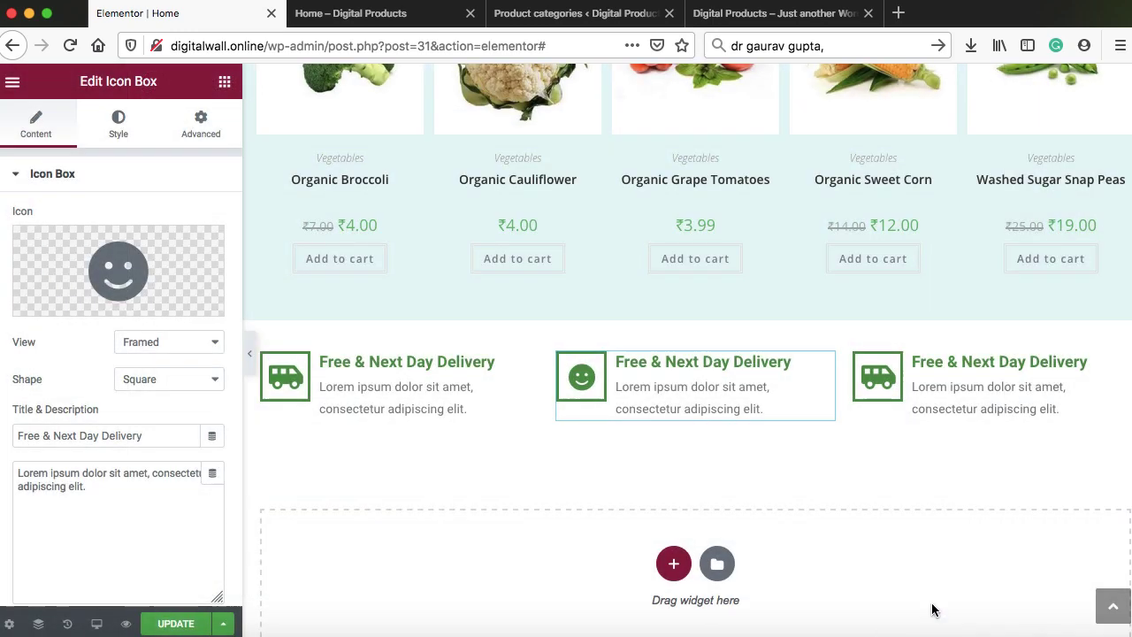
drag(146, 435, 10, 433)
text(100% Satisfaction Guaranteed)
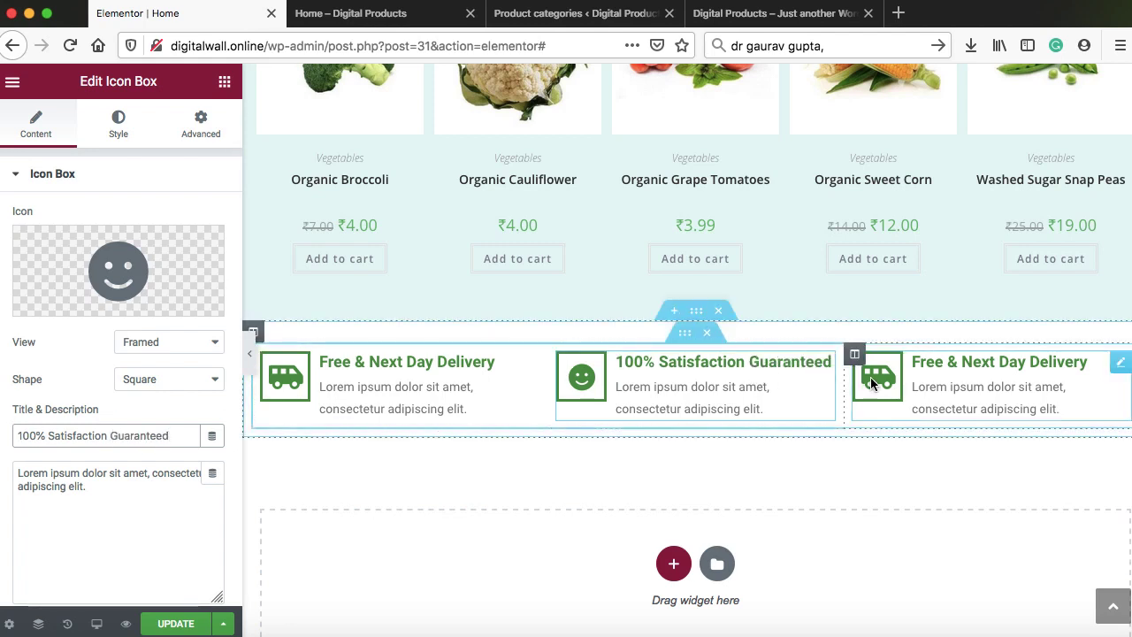
Set the third box to '30 Days Refund Policy' and save the page
click(973, 389)
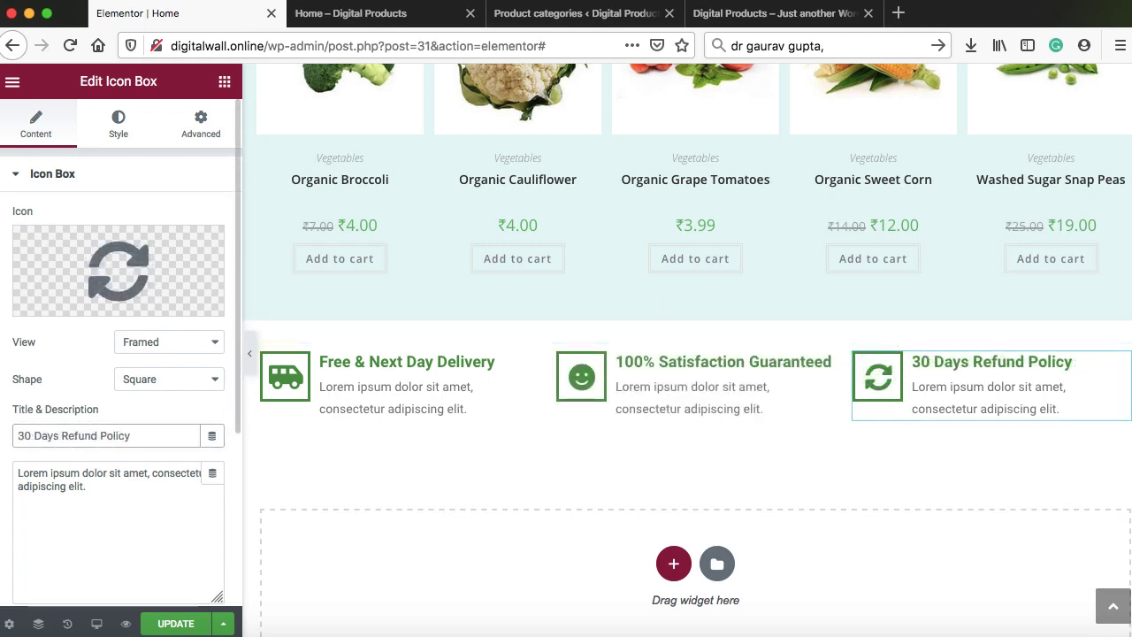
click(179, 623)
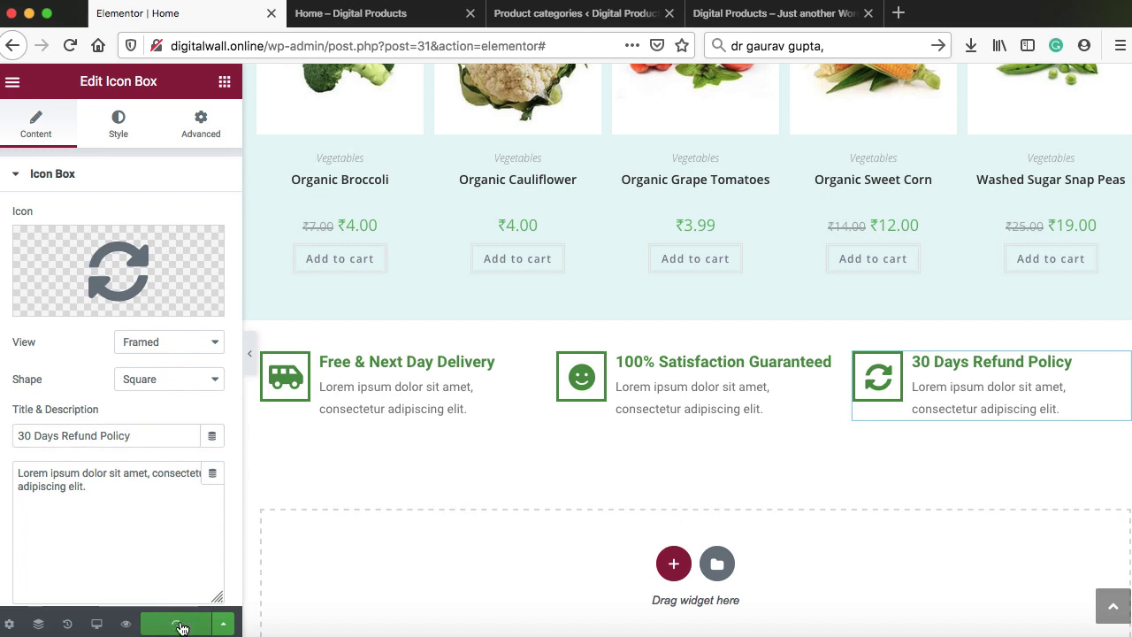
click(381, 13)
Reload the live Home page and check the three green feature boxes
click(66, 47)
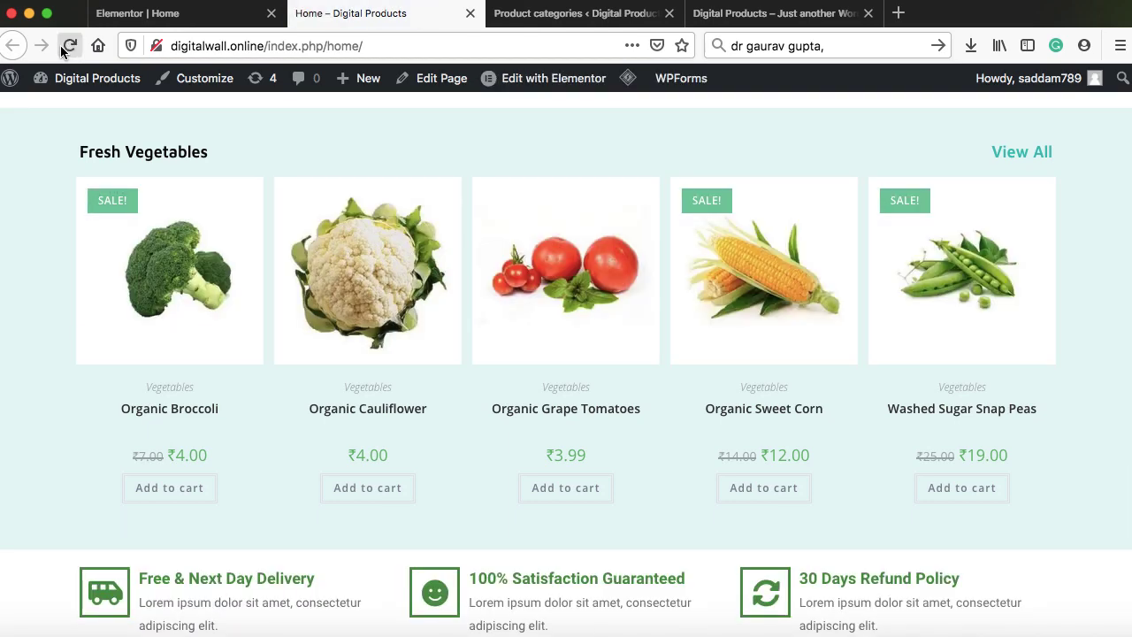
scroll(65, 227, down, 2)
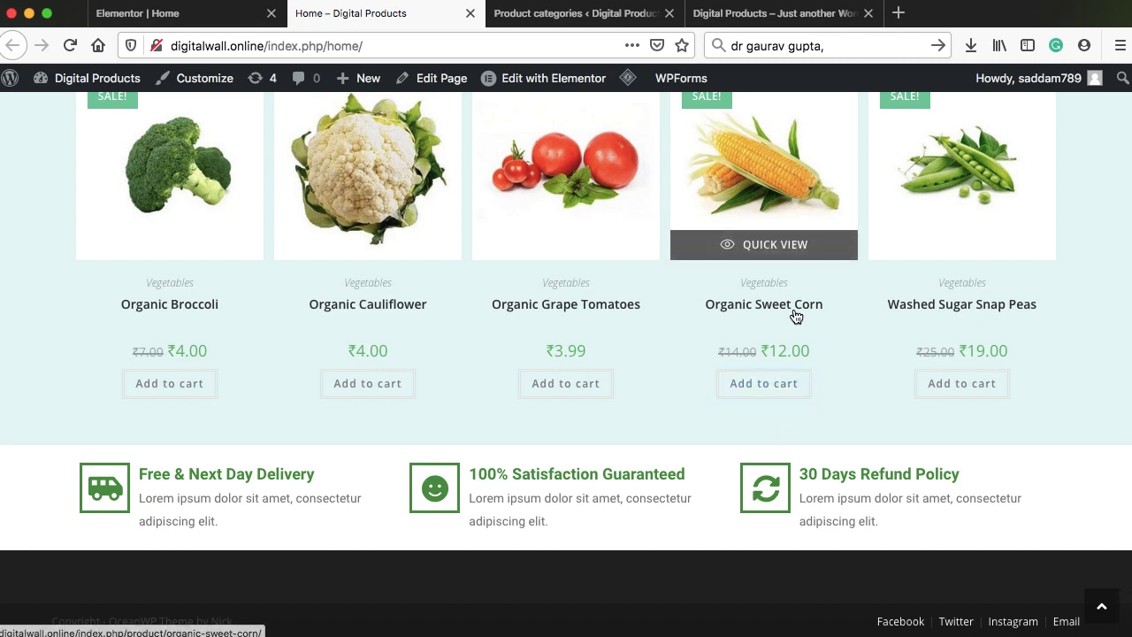
scroll(796, 316, up, 2)
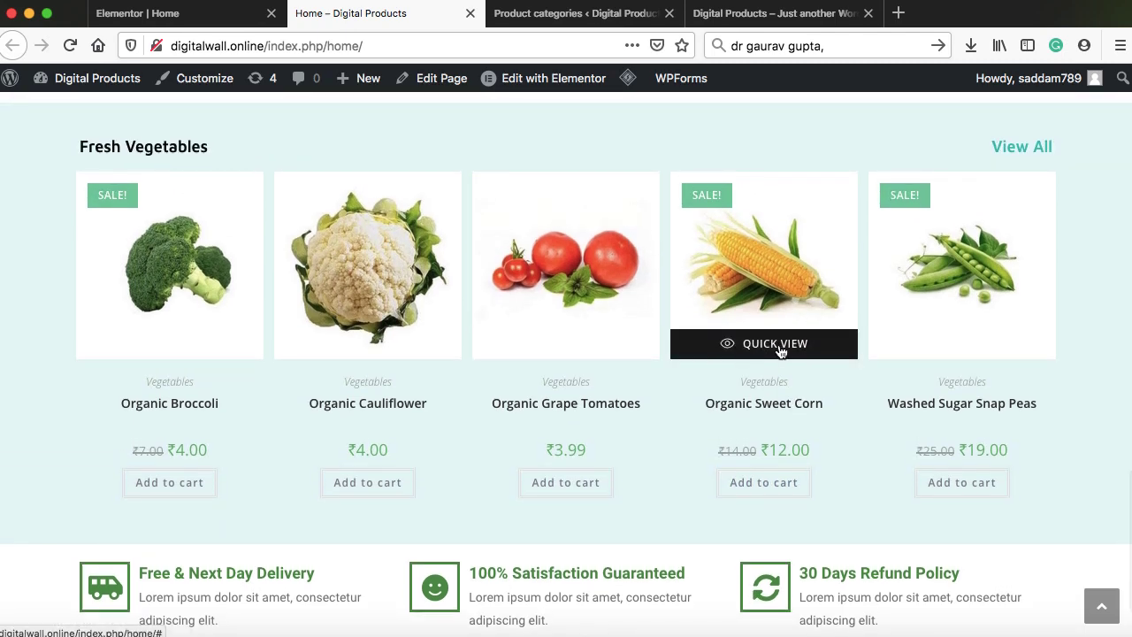
Open and close the Organic Sweet Corn quick view
click(778, 346)
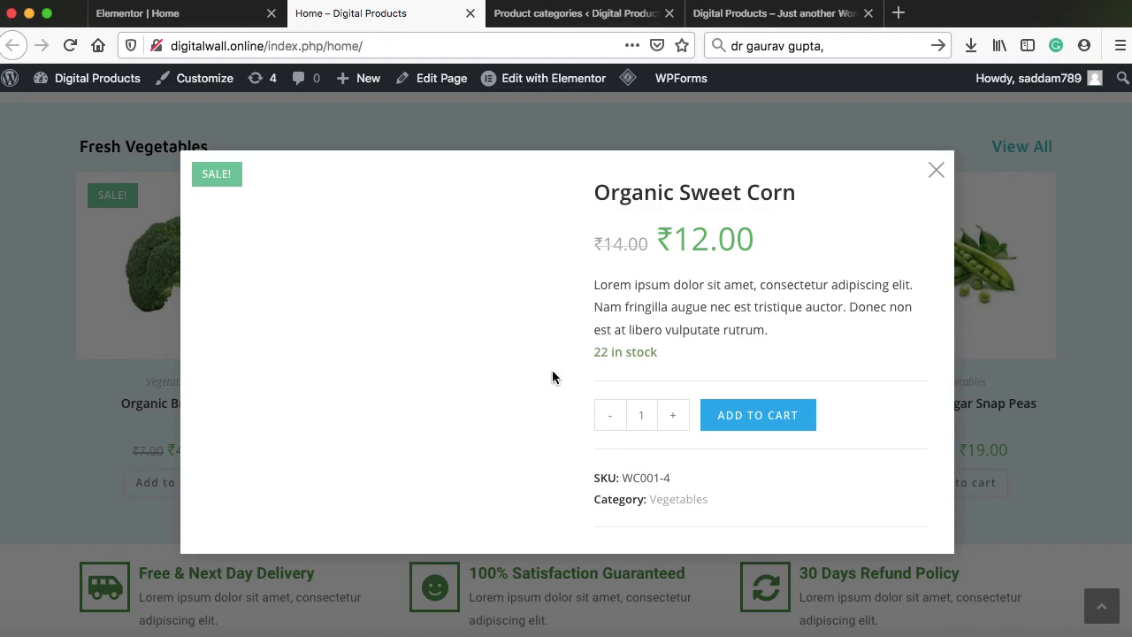
click(936, 171)
scroll(740, 245, down, 10)
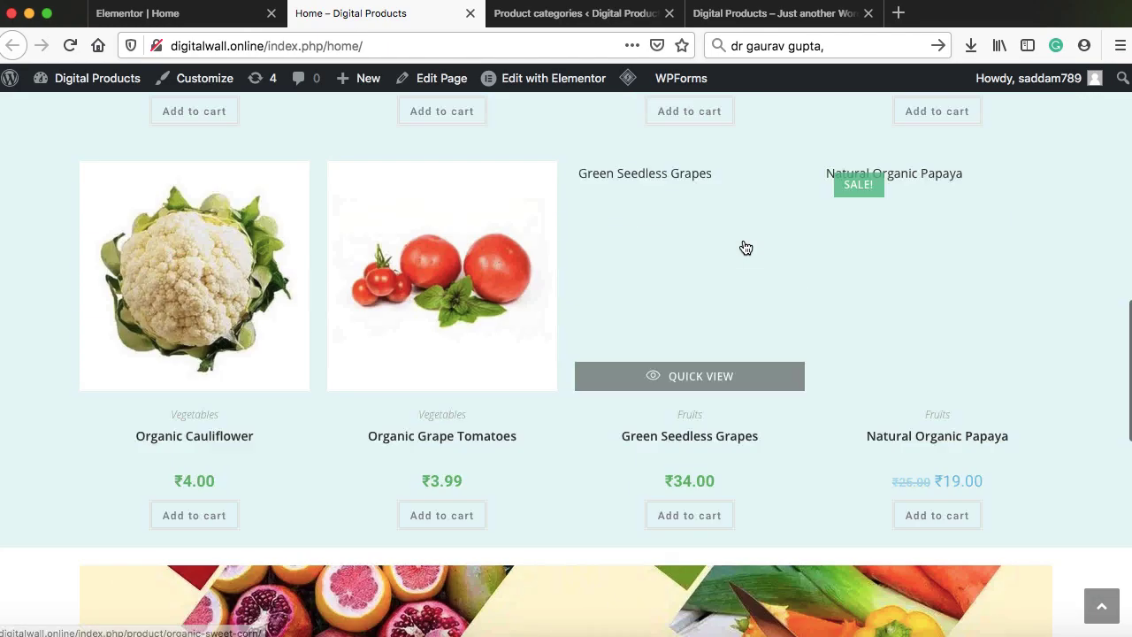
scroll(743, 245, up, 3)
scroll(743, 245, up, 8)
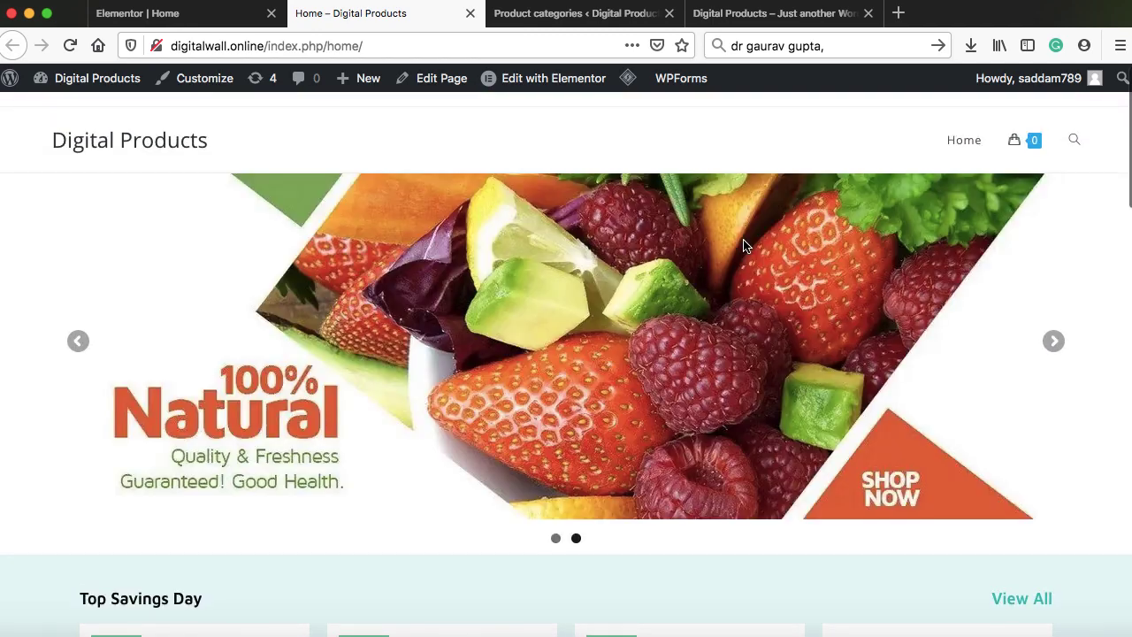
Remove index.php/home/ from the address to load digitalwall.online
scroll(743, 245, down, 1)
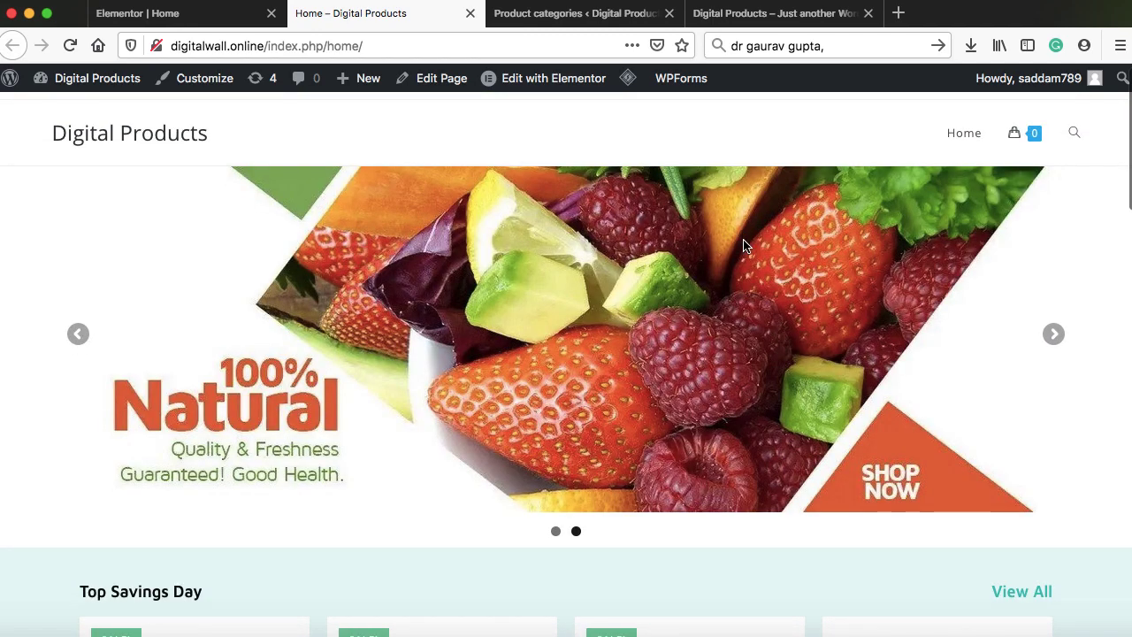
scroll(742, 245, up, 1)
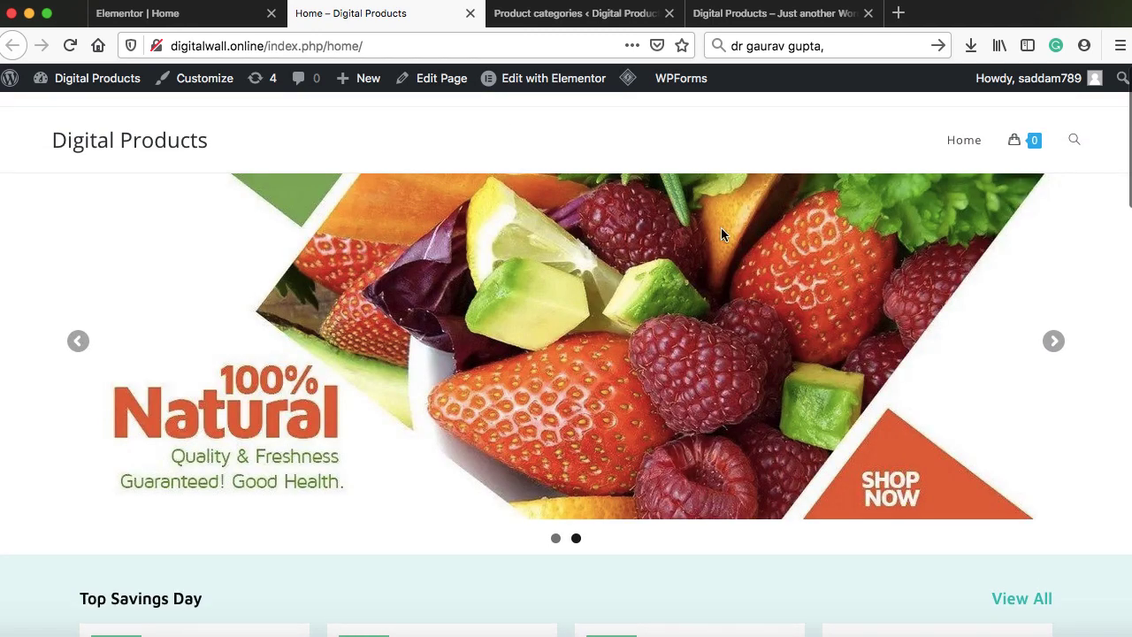
click(173, 46)
key(super+a)
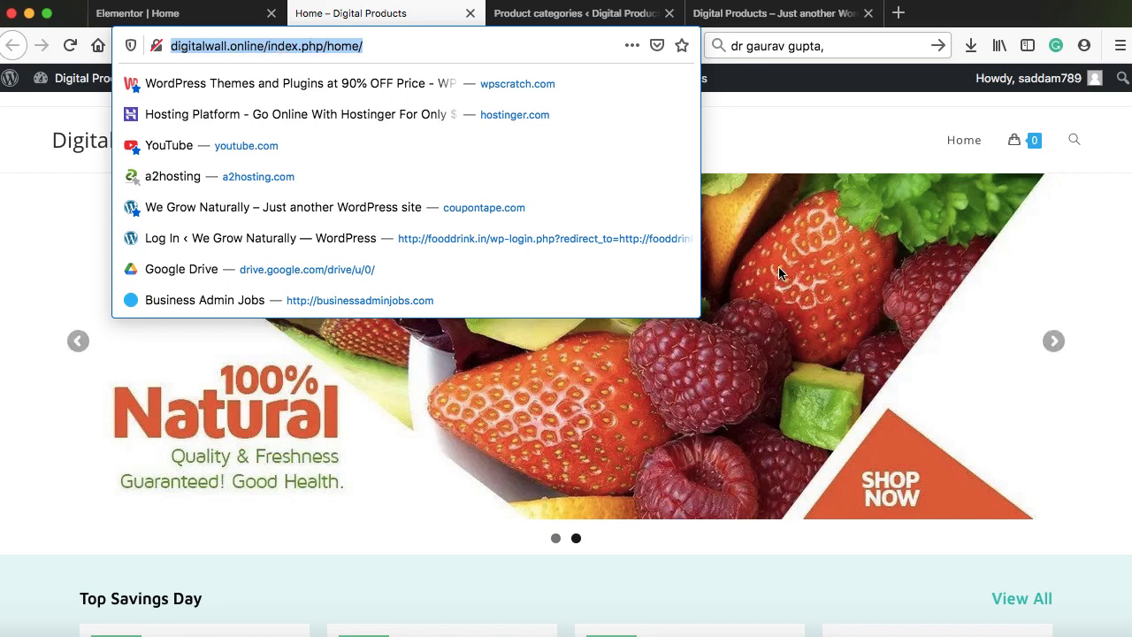
click(267, 45)
drag(267, 45, 384, 47)
key(BackSpace)
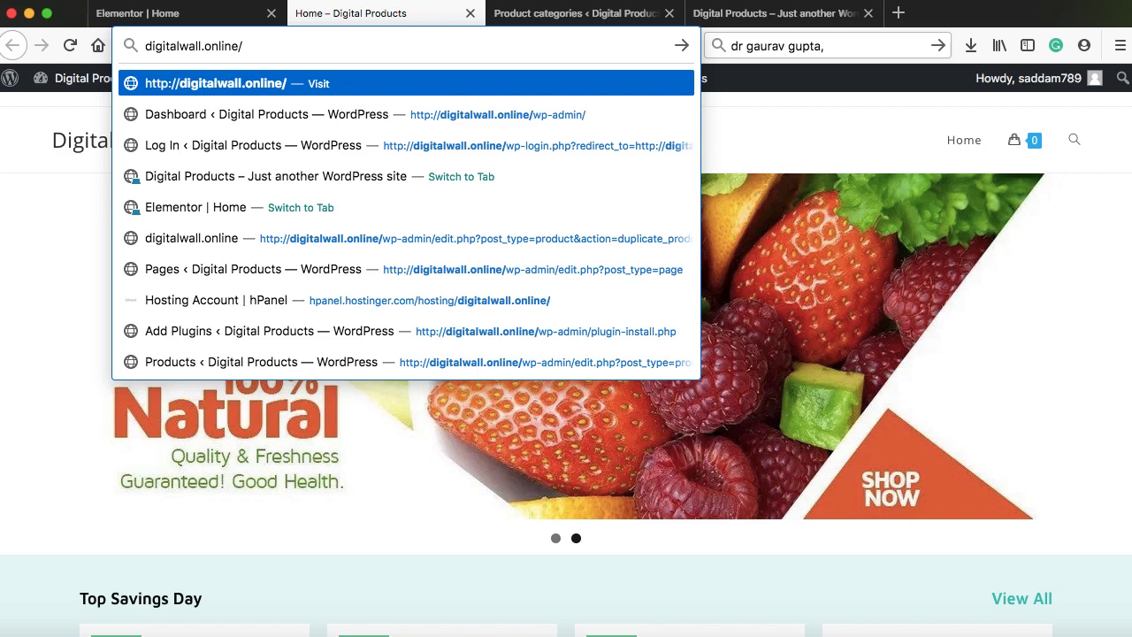
key(Return)
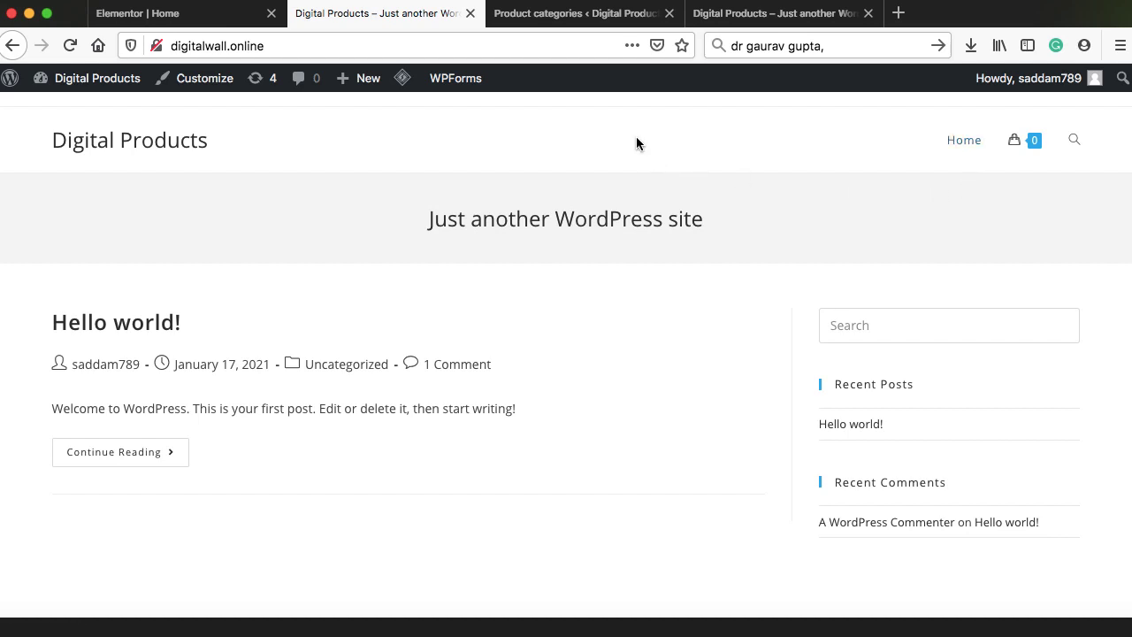
In Settings > Reading, choose 'A static page' with Home as the homepage and save
click(583, 15)
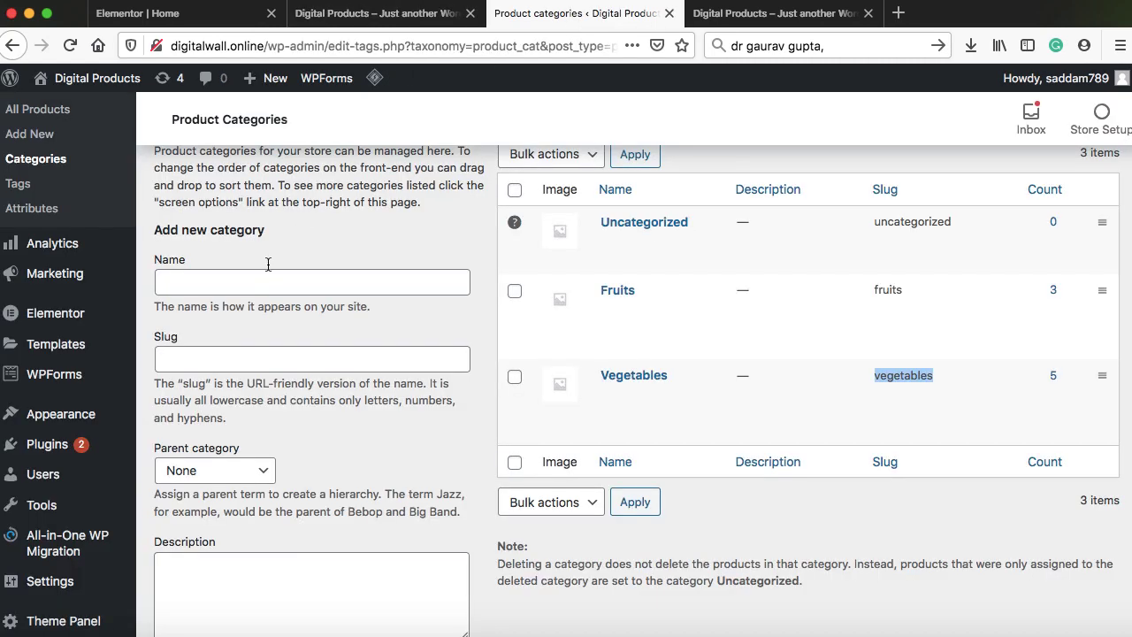
scroll(244, 301, down, 3)
mouse_move(97, 490)
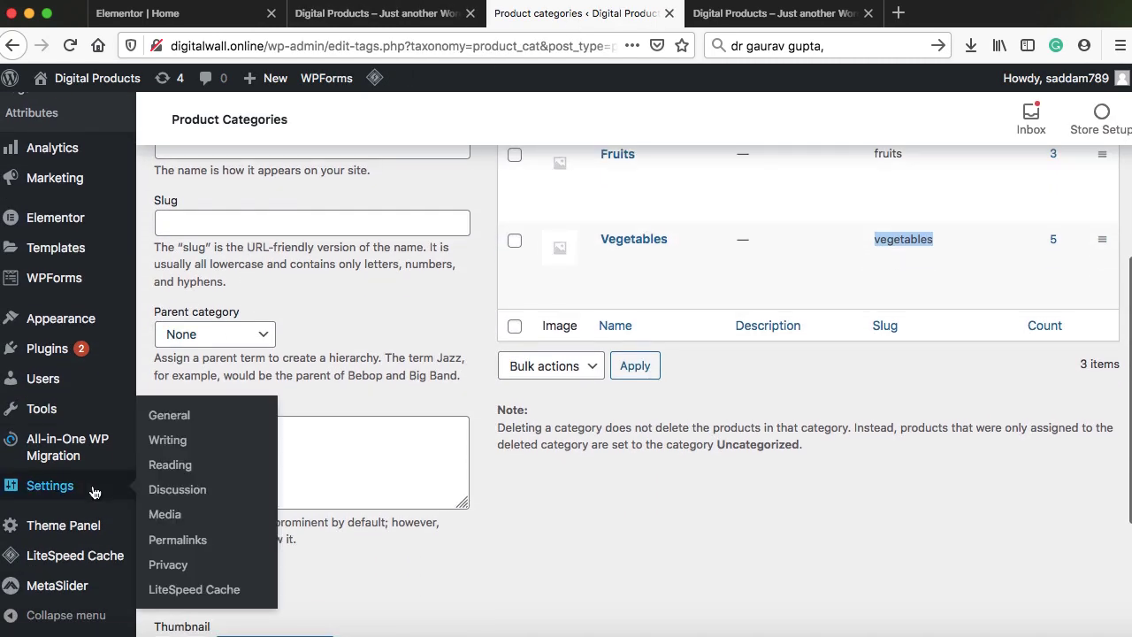
click(165, 466)
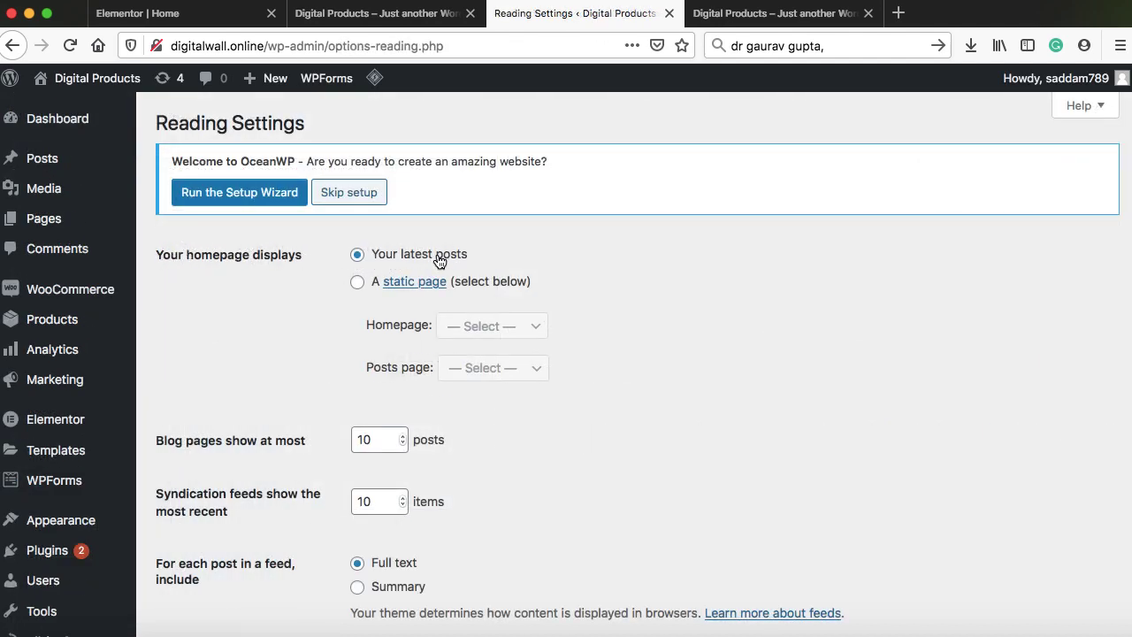
click(357, 283)
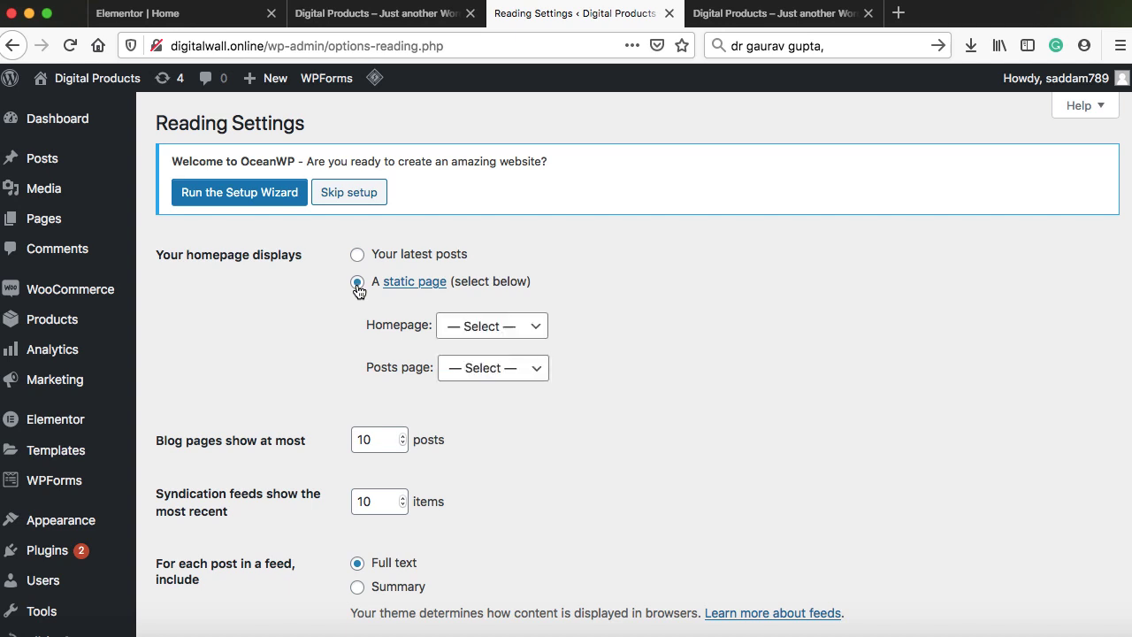
click(483, 329)
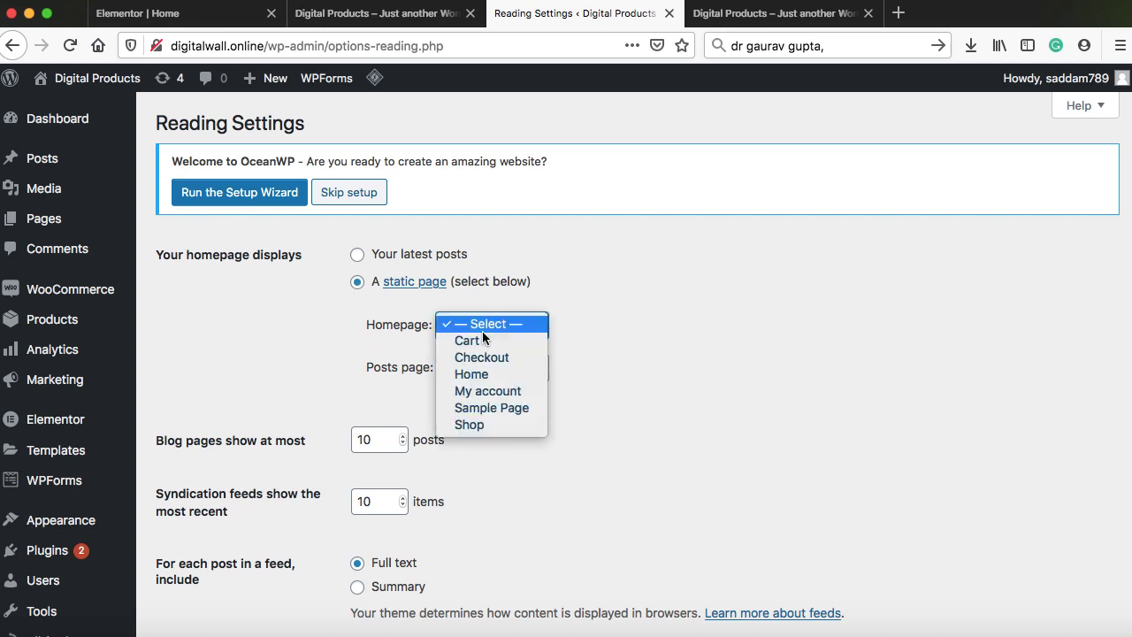
click(478, 379)
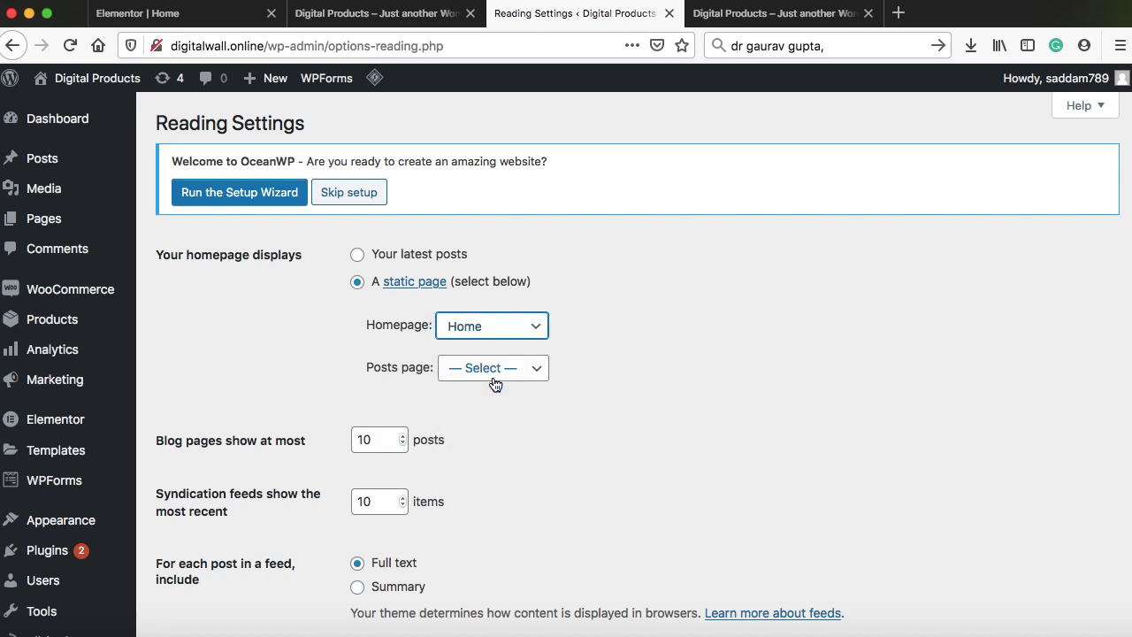
scroll(597, 354, down, 7)
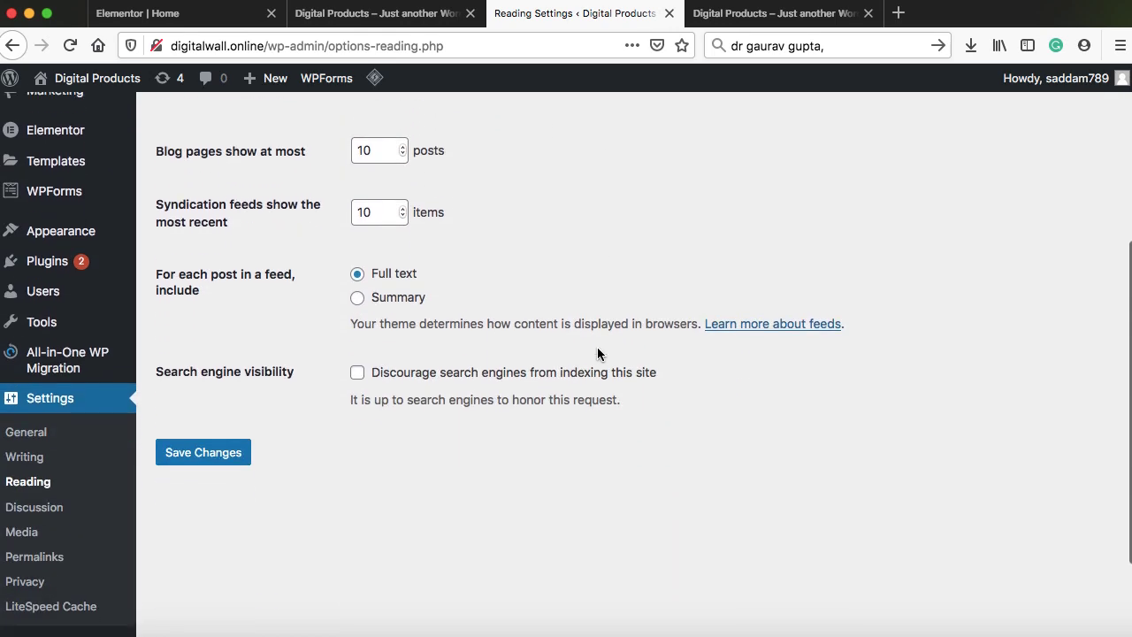
click(232, 442)
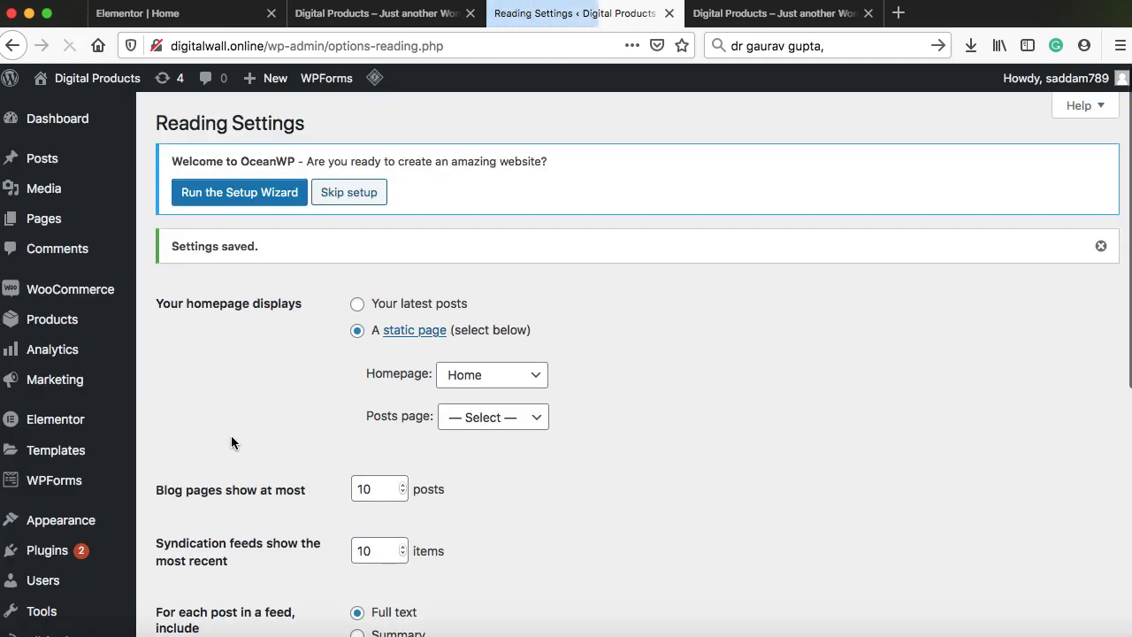
click(746, 24)
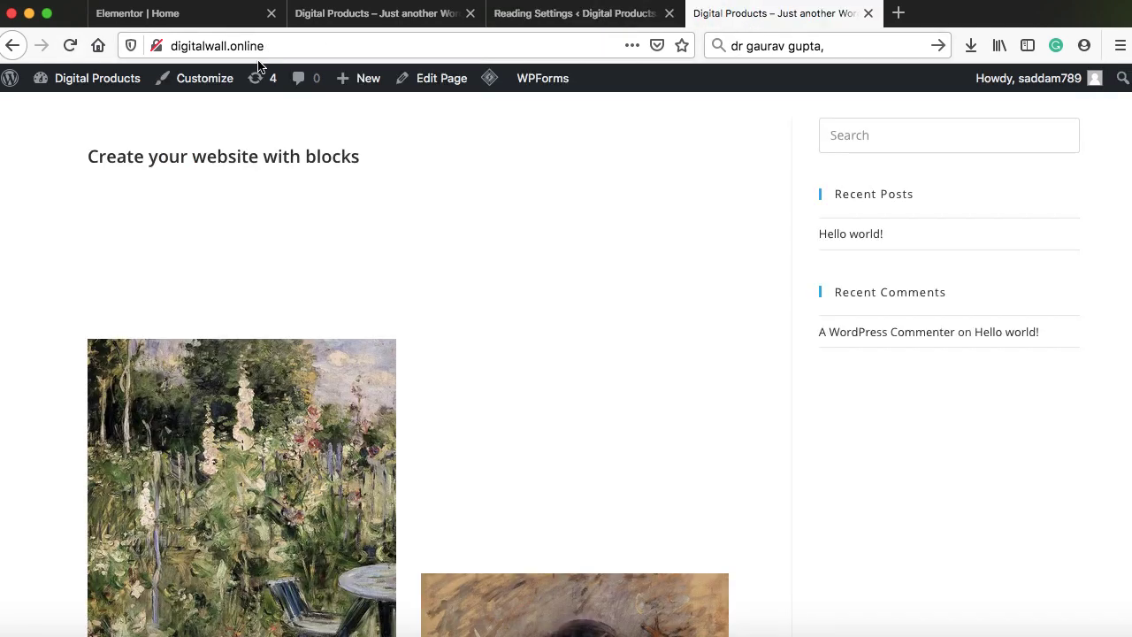
click(202, 49)
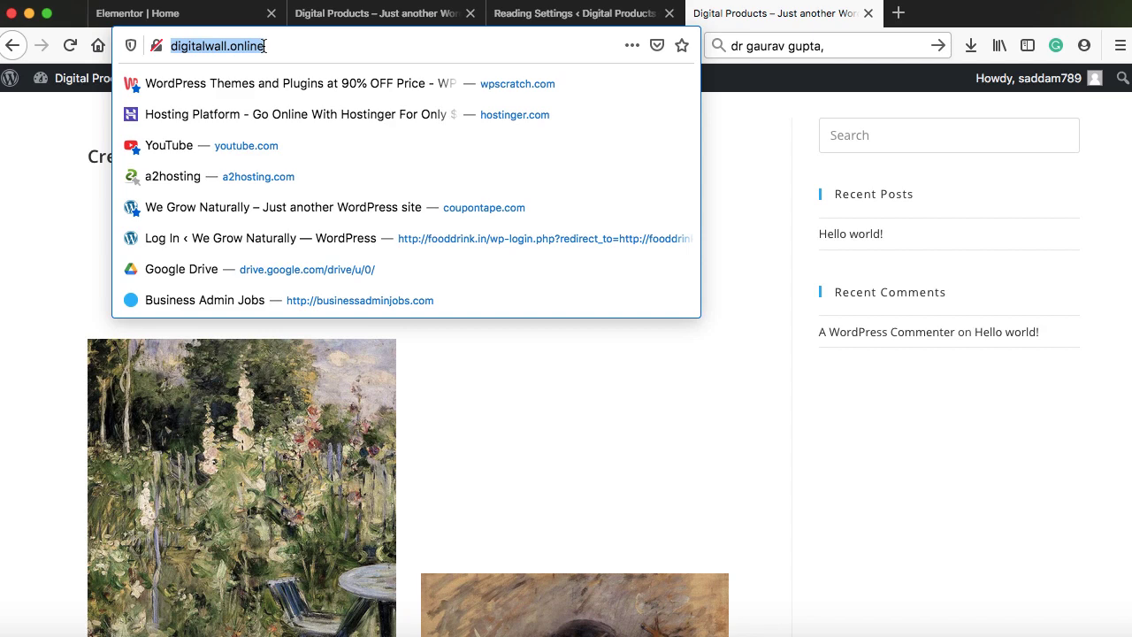
key(Return)
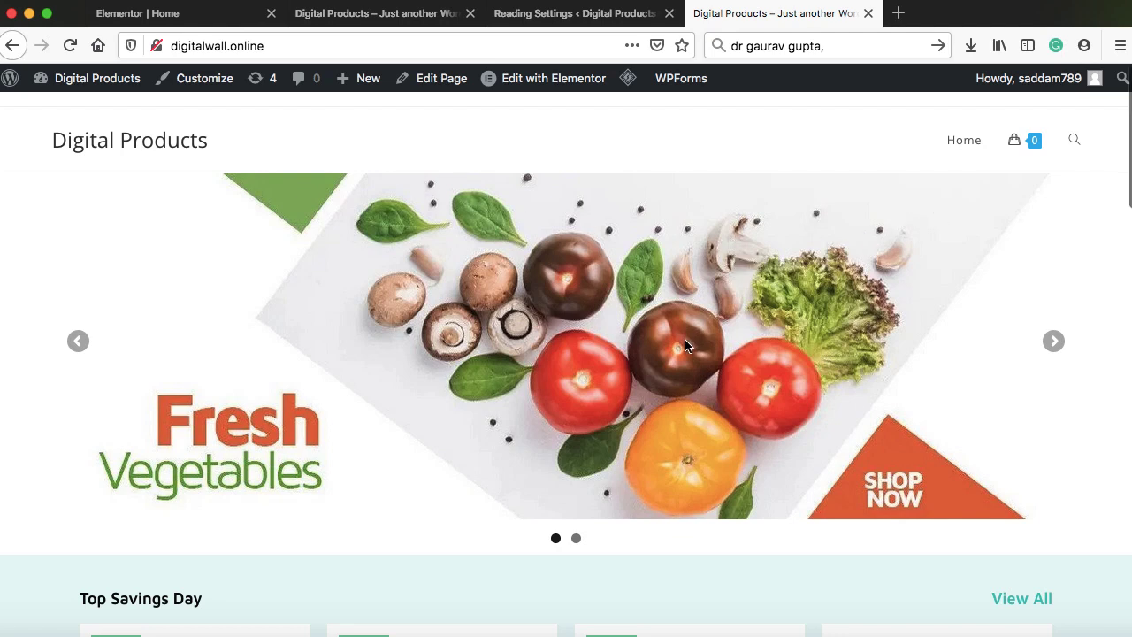
scroll(684, 339, down, 1)
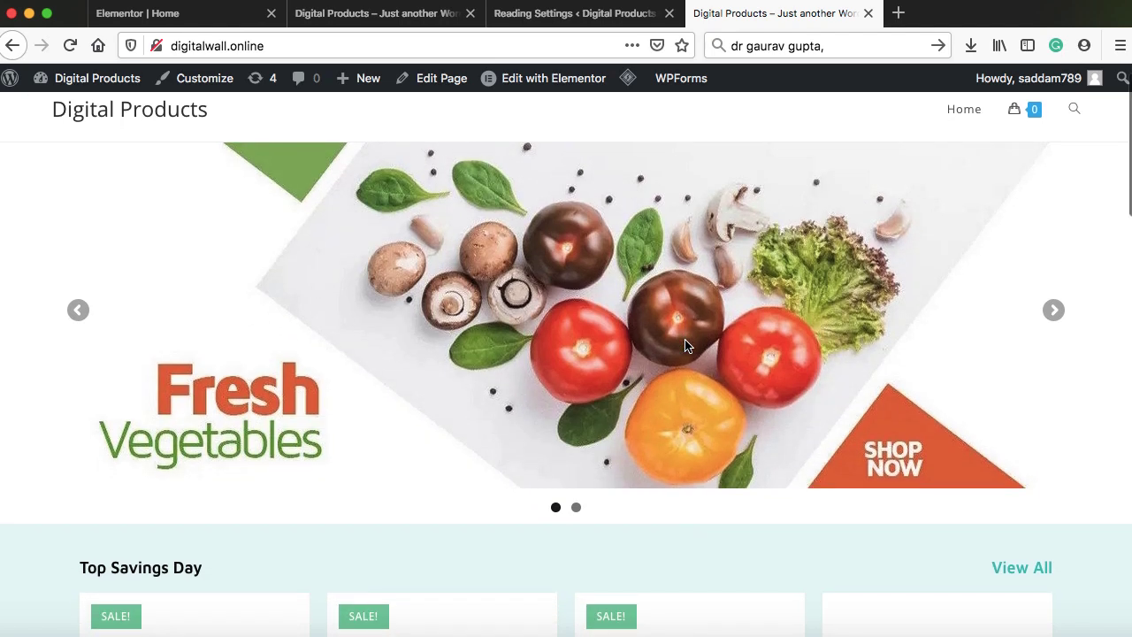
scroll(686, 345, down, 10)
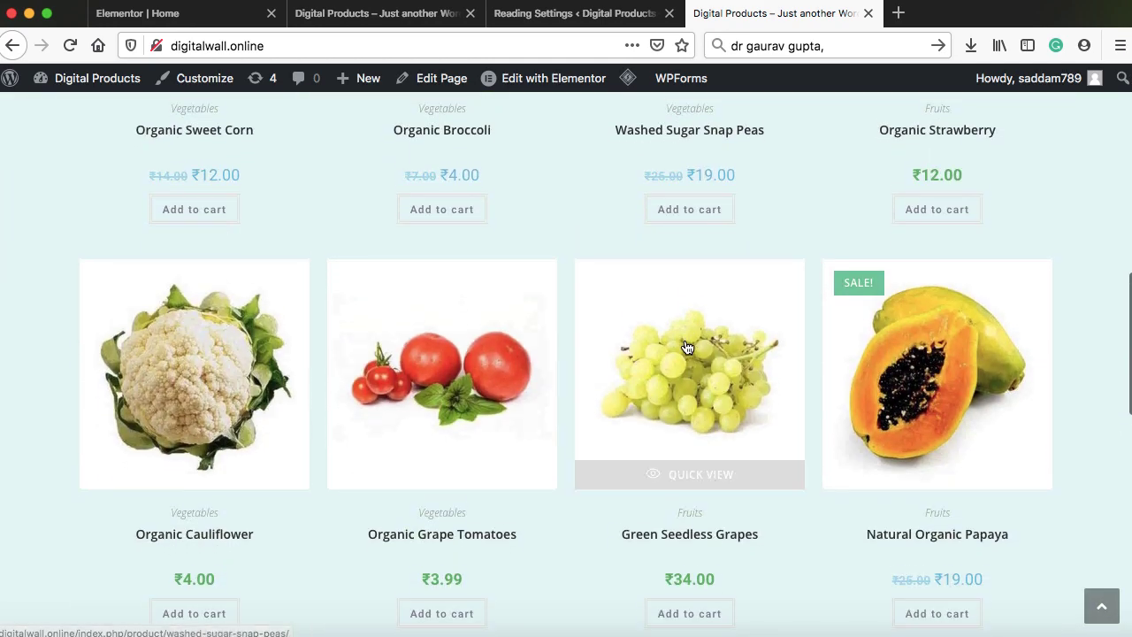
scroll(686, 346, down, 4)
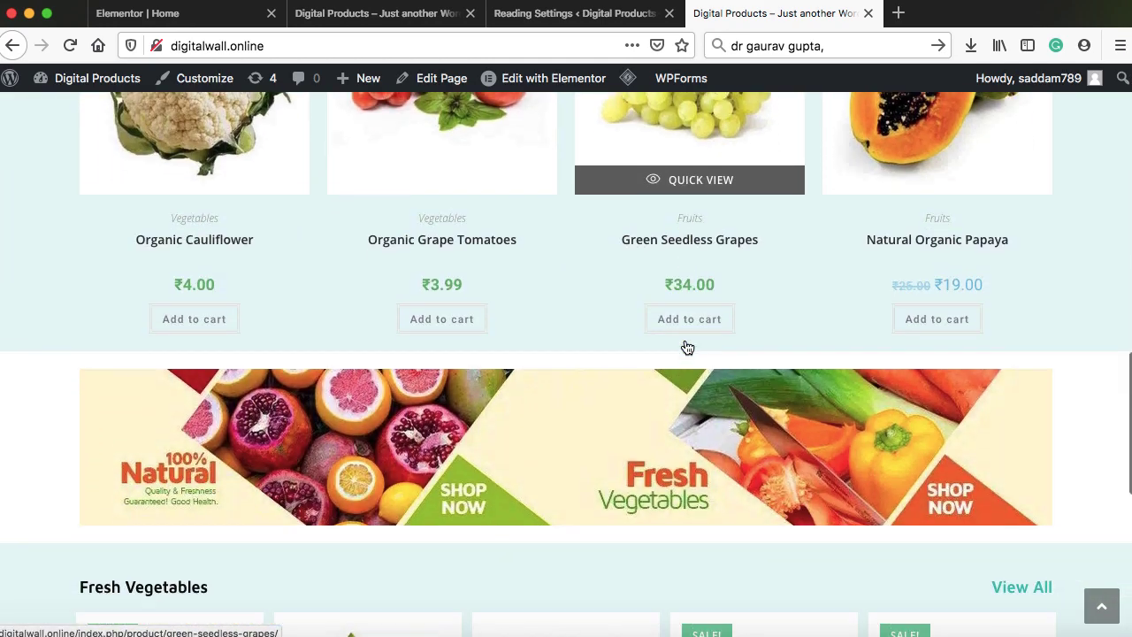
scroll(687, 347, down, 1)
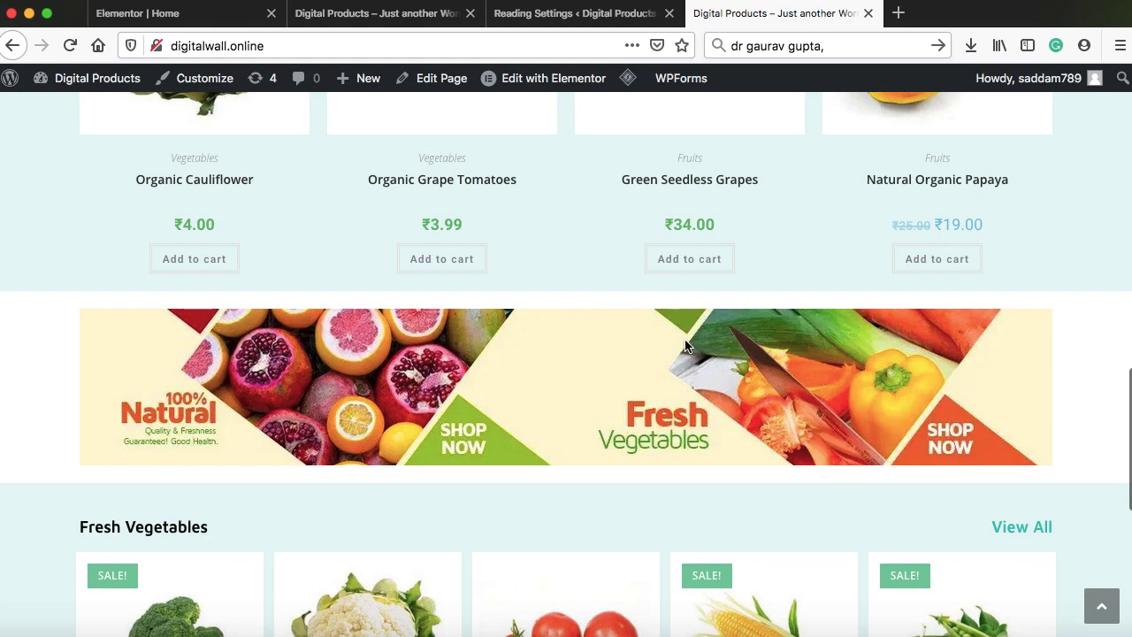
scroll(686, 346, down, 7)
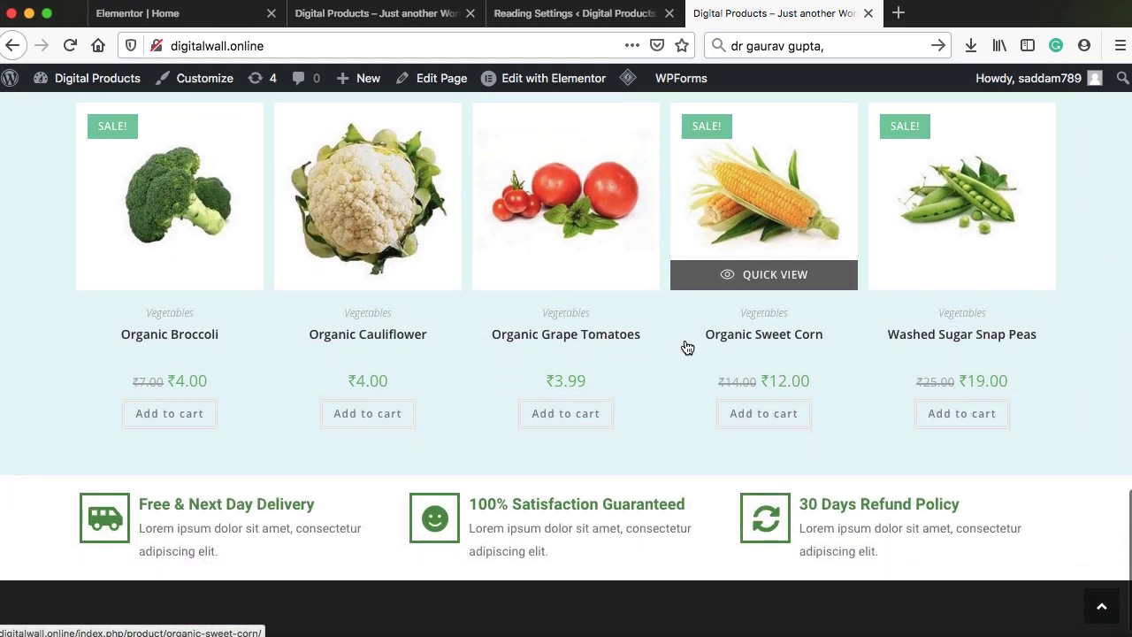
scroll(686, 345, up, 15)
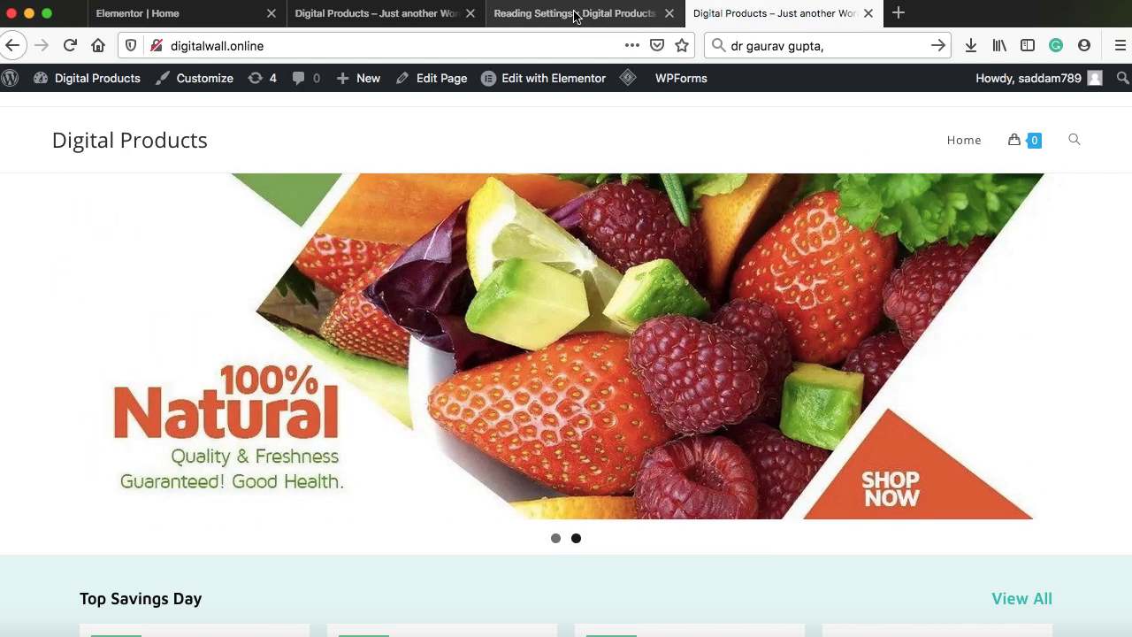
Under Appearance > Menus, create a new menu named 'Main menu'
click(574, 14)
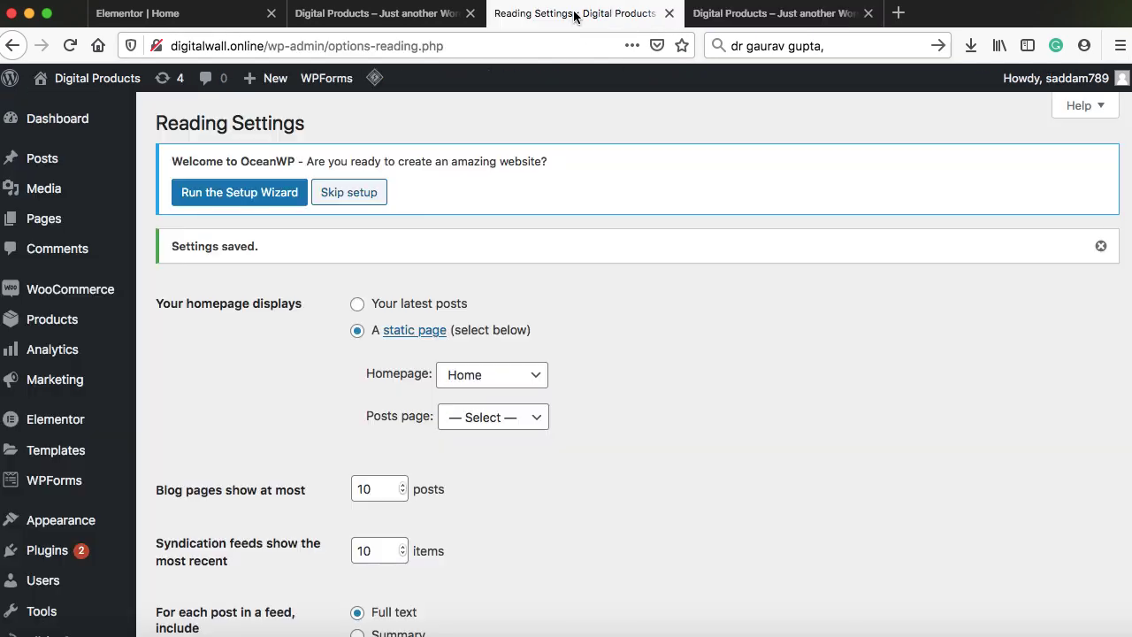
scroll(212, 371, down, 4)
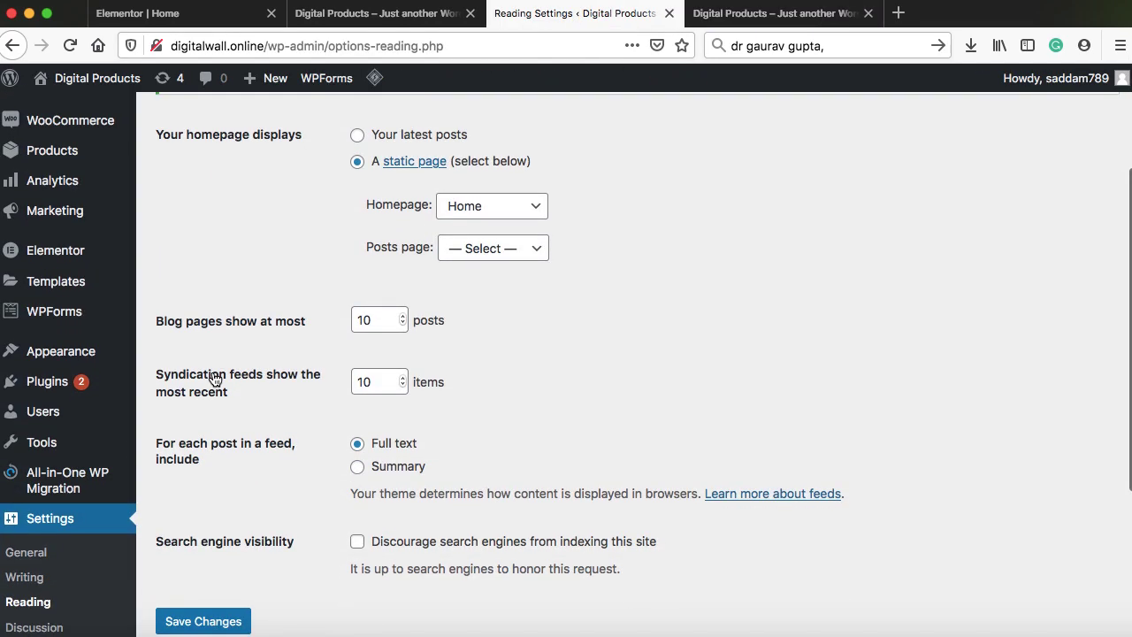
mouse_move(112, 354)
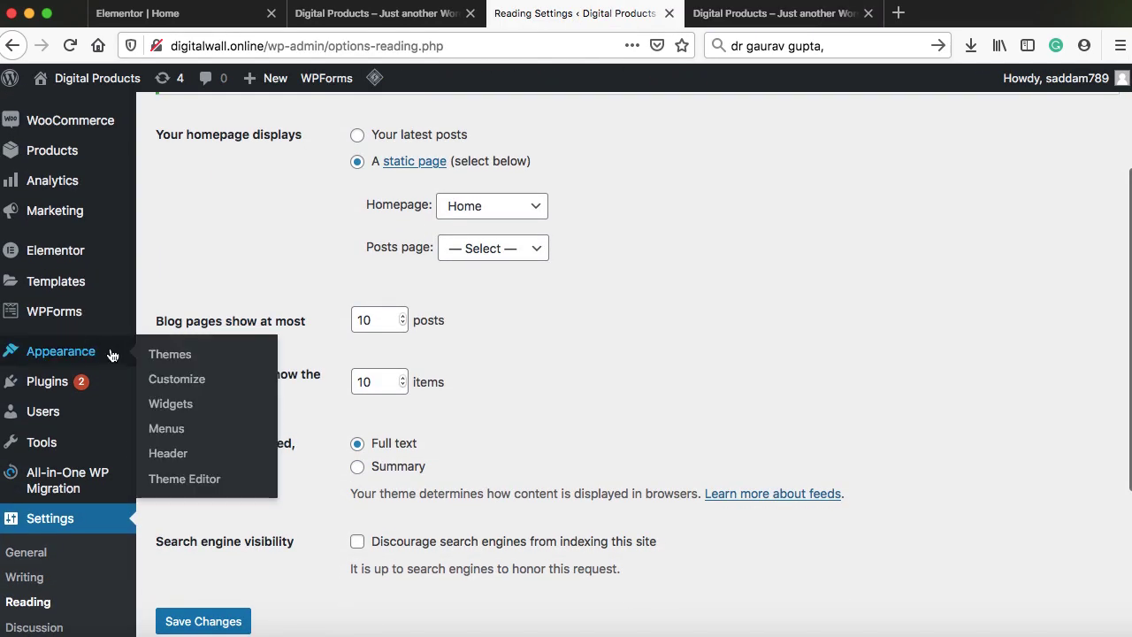
click(175, 430)
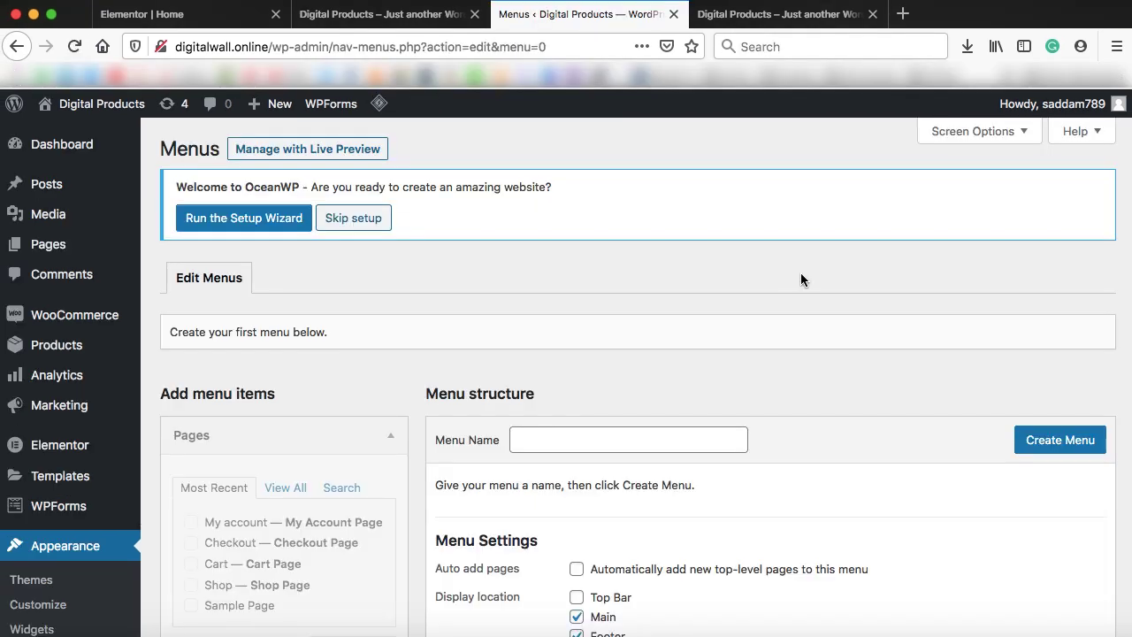
scroll(801, 274, down, 4)
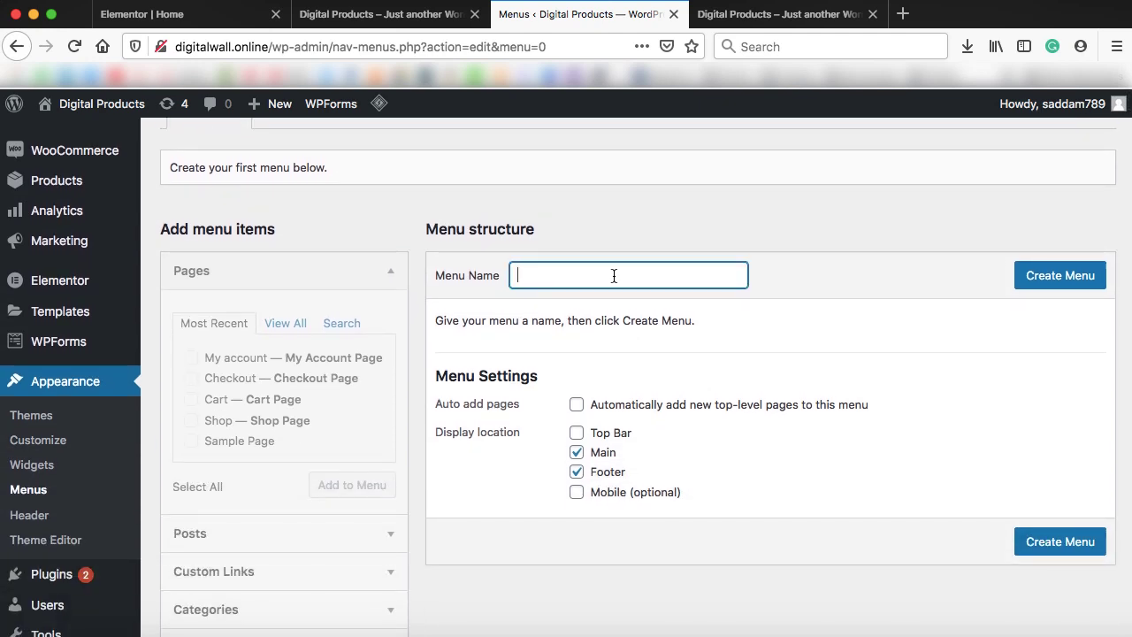
text(Main menu)
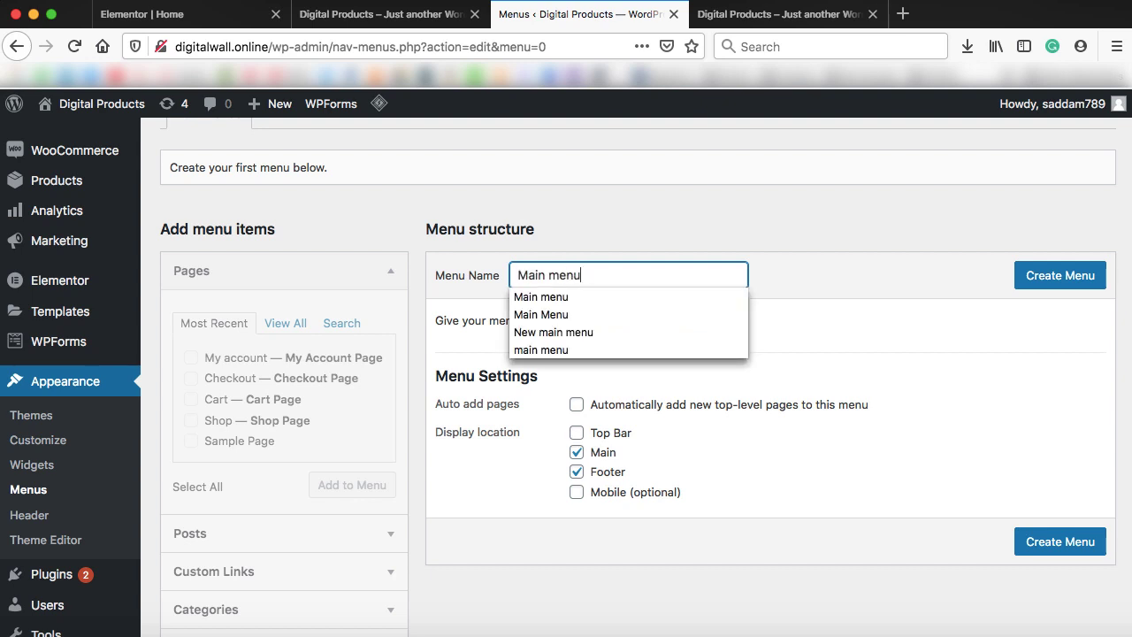
click(822, 275)
click(1058, 279)
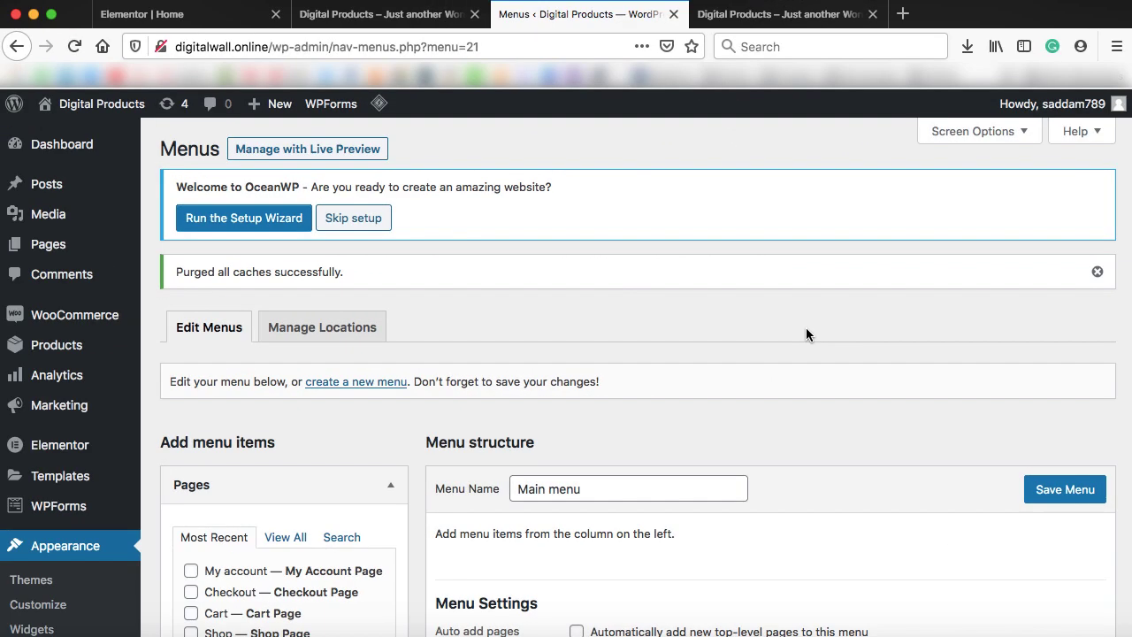
From the full Pages list, add Home, Checkout, My account and Shop to Main menu
scroll(806, 331, down, 5)
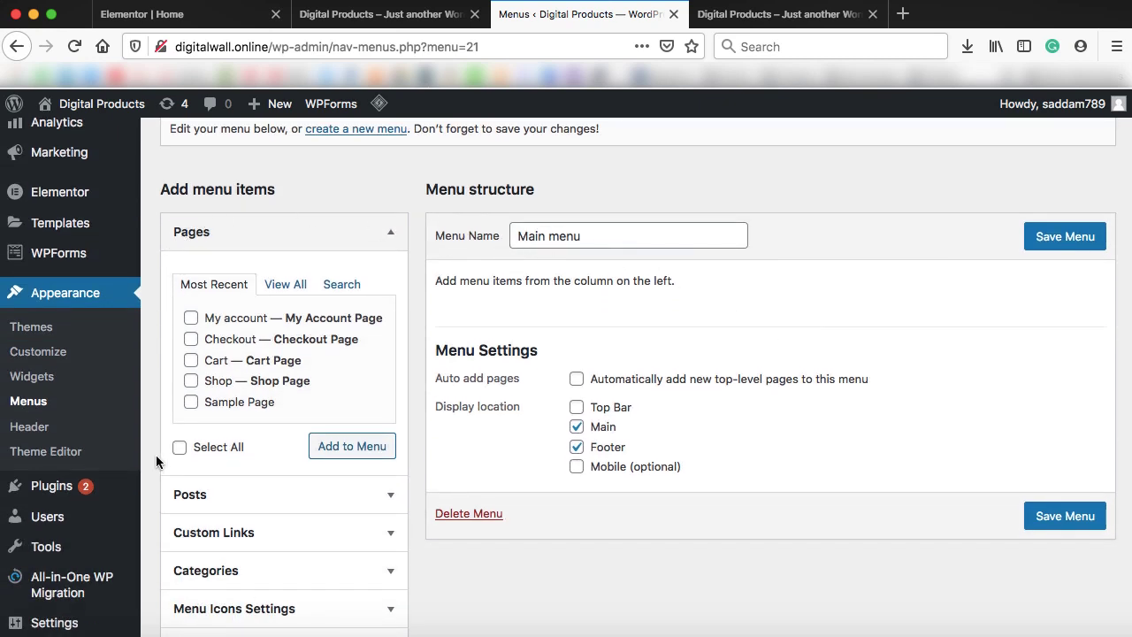
scroll(163, 442, down, 1)
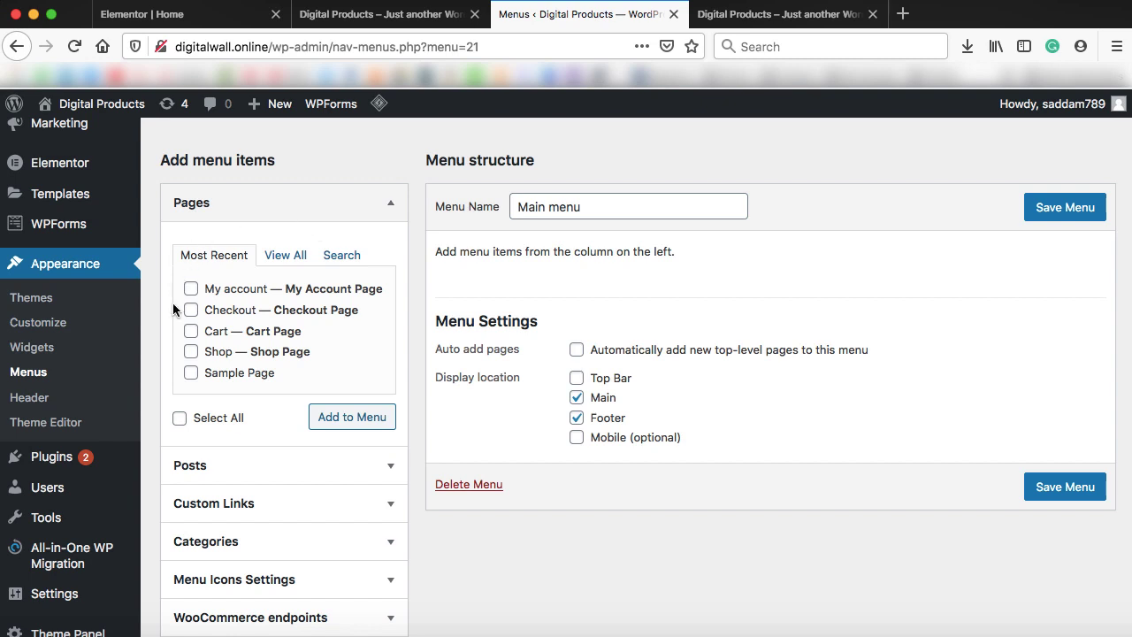
click(284, 257)
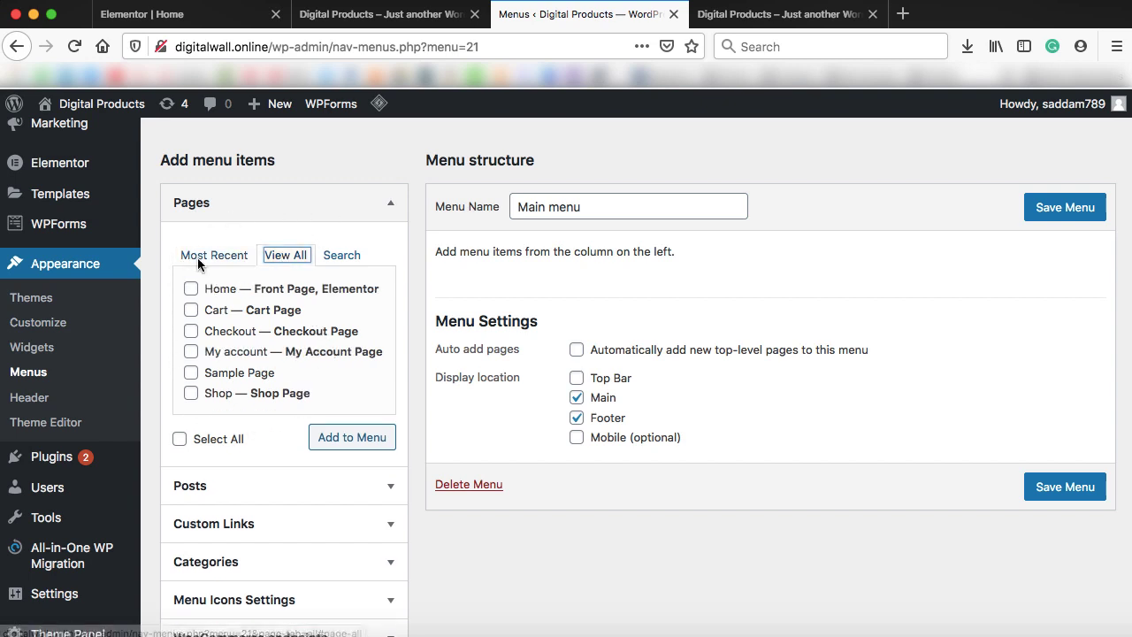
scroll(310, 402, down, 3)
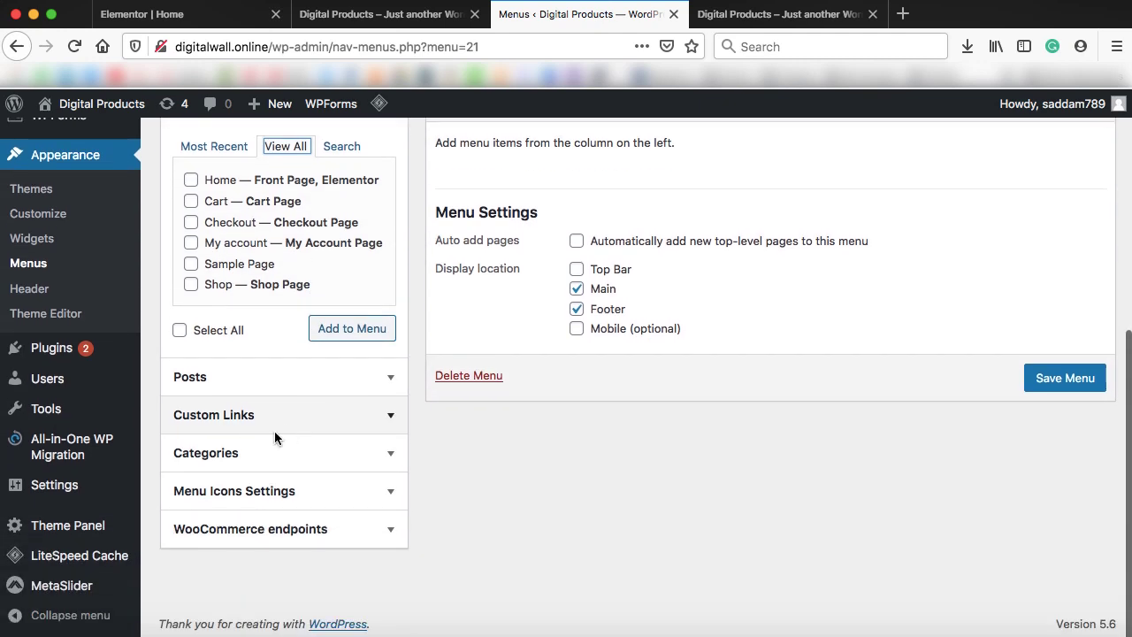
scroll(374, 454, up, 3)
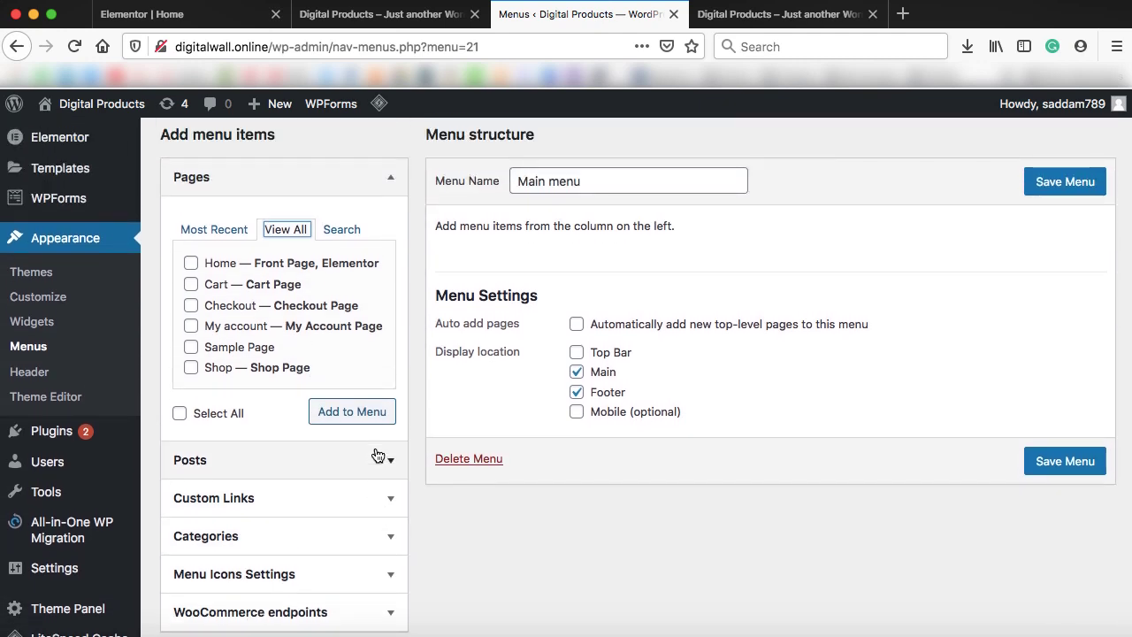
click(192, 263)
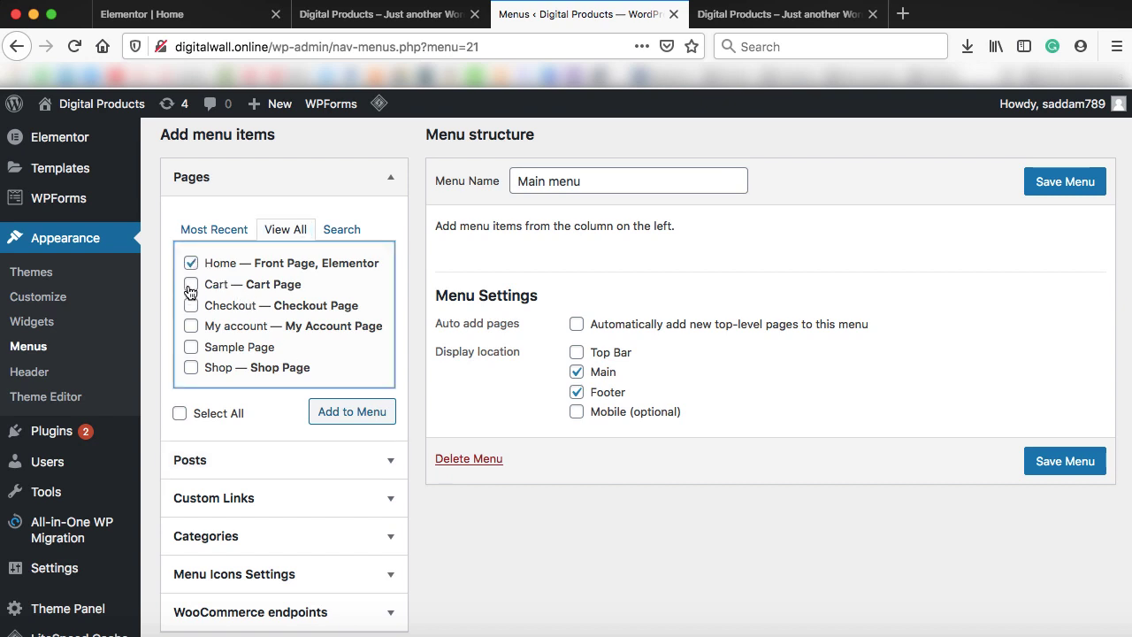
click(191, 326)
click(351, 412)
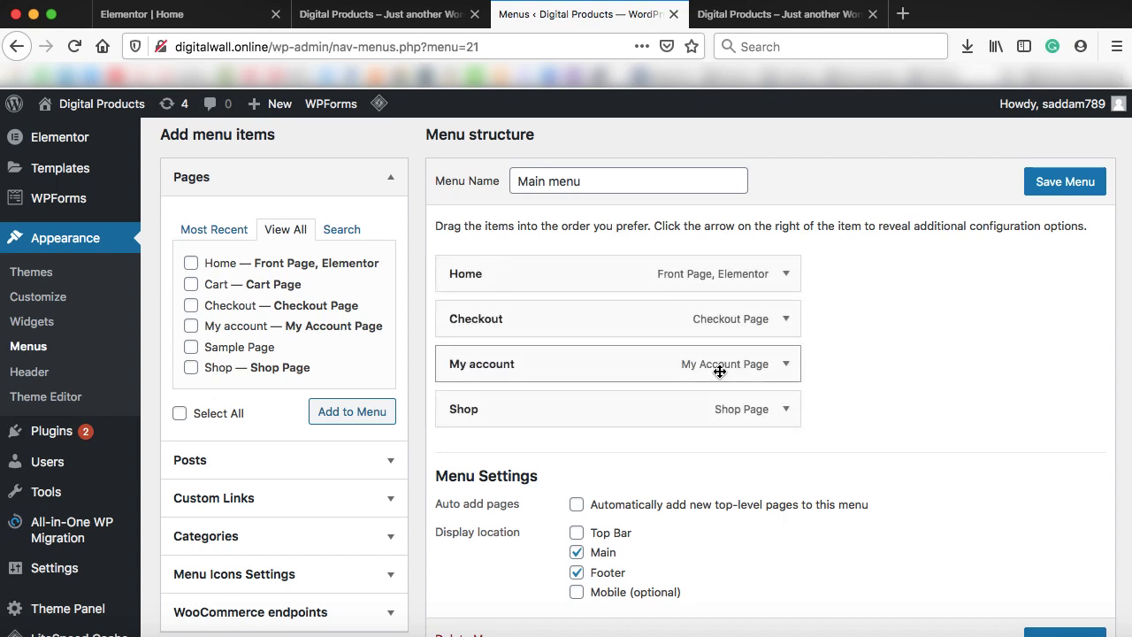
scroll(719, 371, down, 3)
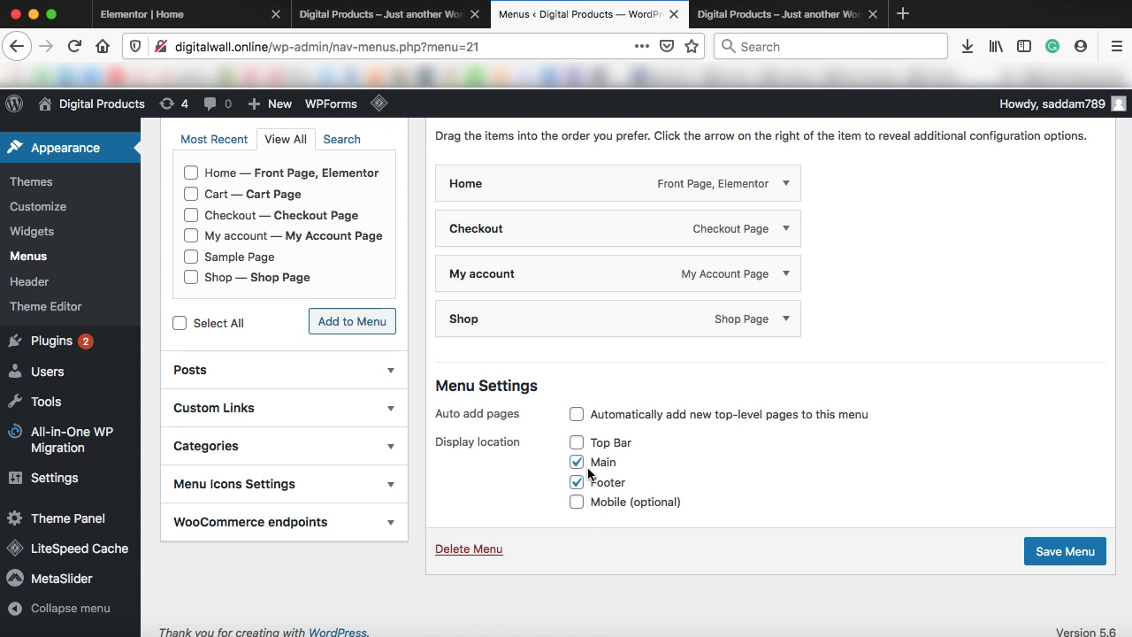
Save Main menu for the main location only and view it on the live homepage
click(774, 14)
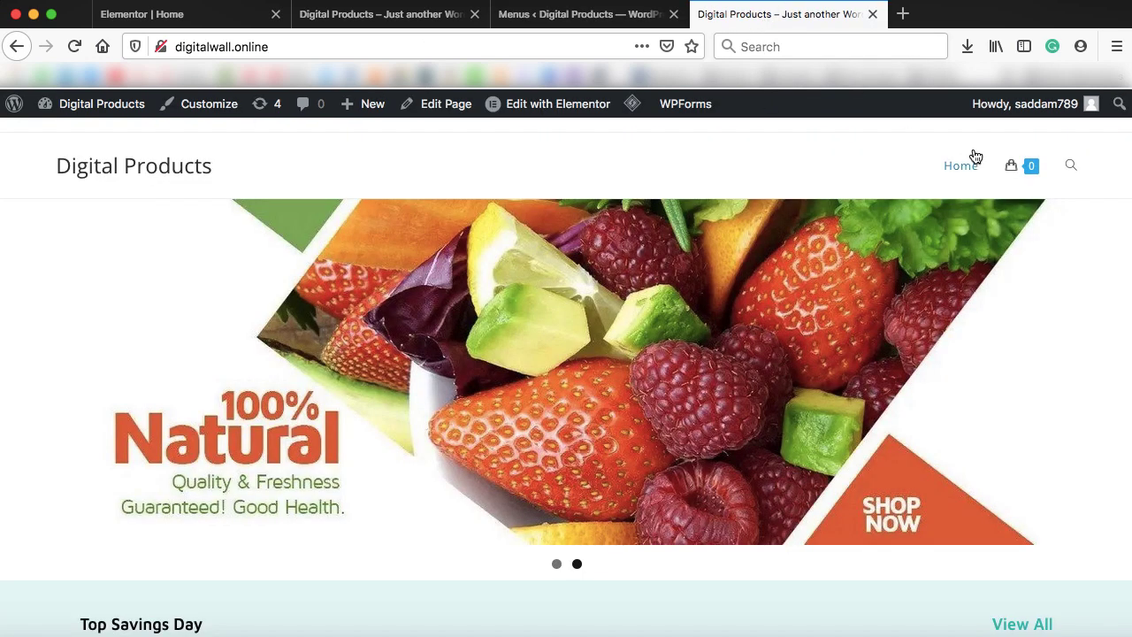
click(579, 18)
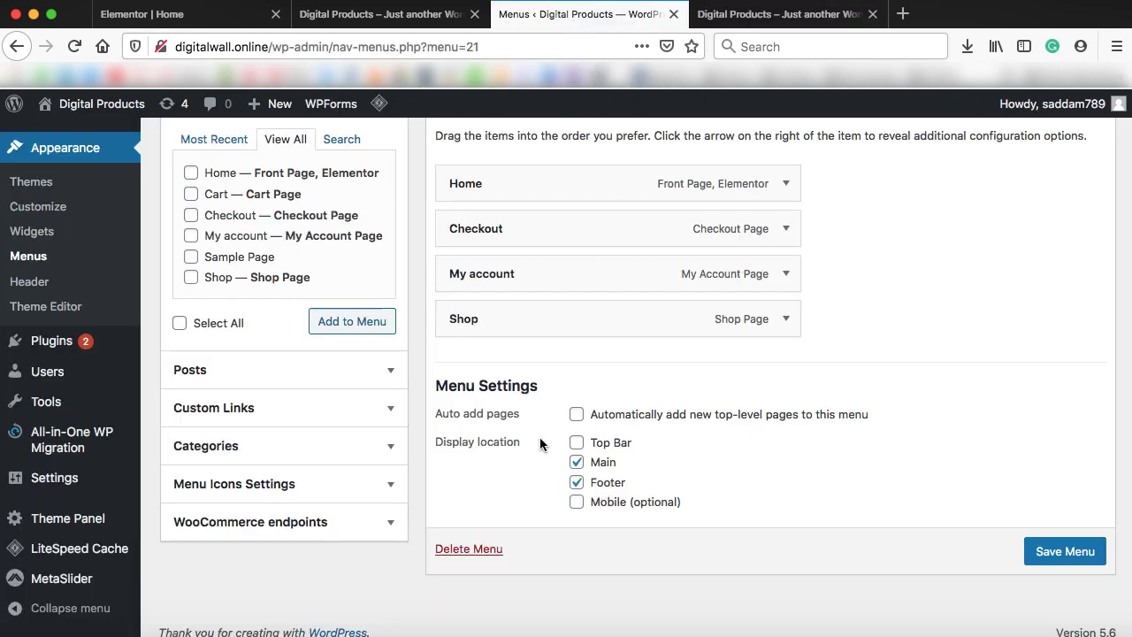
click(1066, 552)
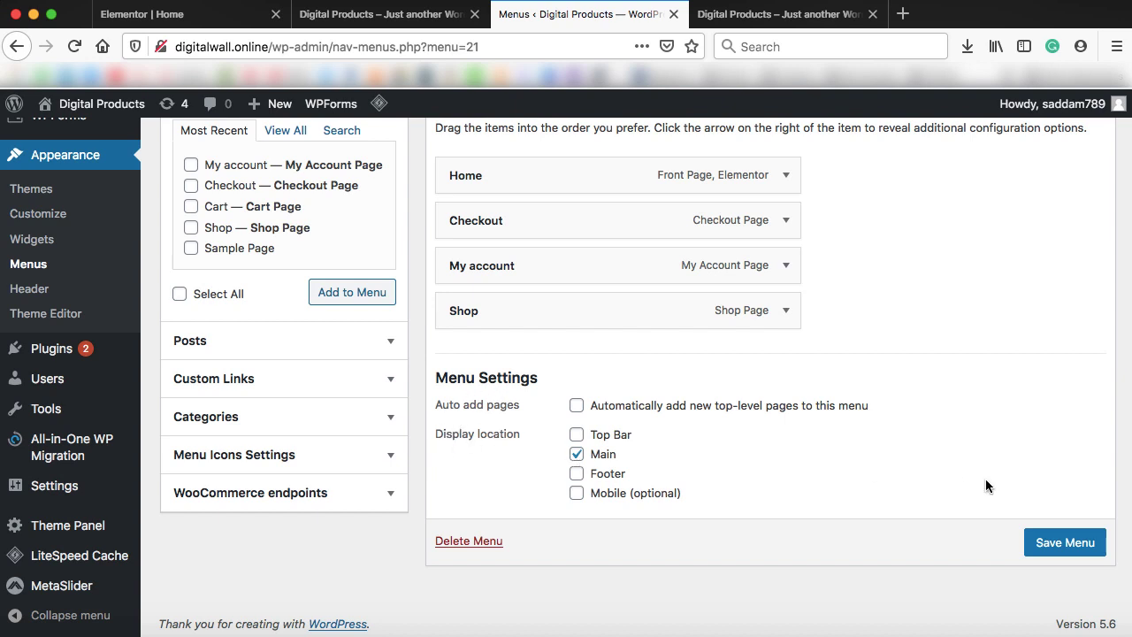
click(778, 14)
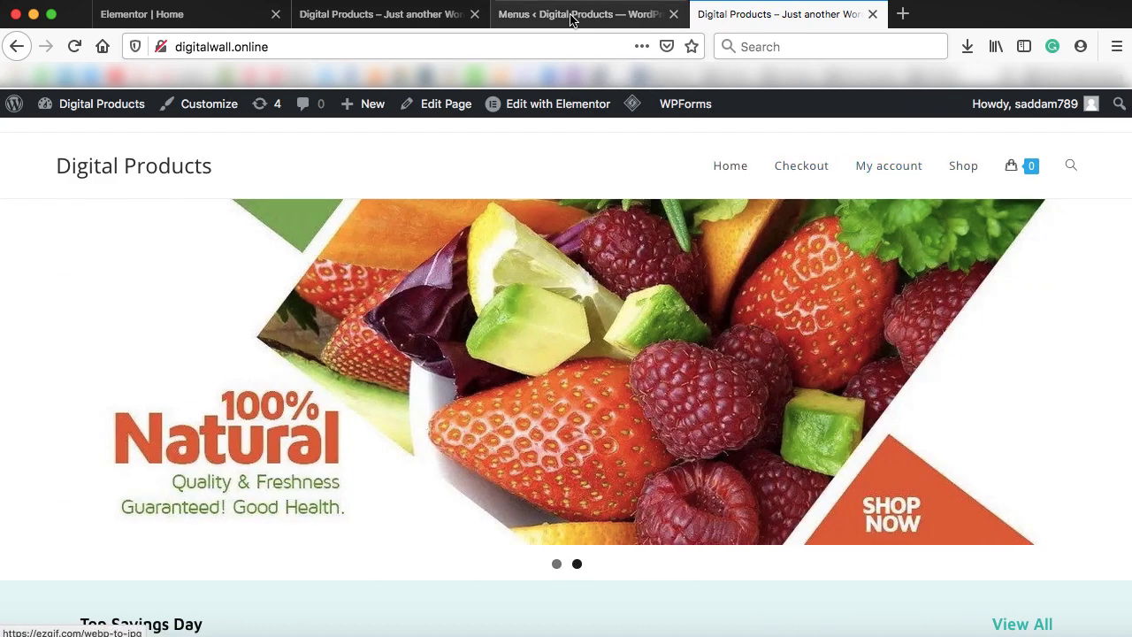
Reorder the menu to Home, Shop, My account, Checkout, save, and reload the storefront
click(570, 15)
scroll(662, 301, up, 2)
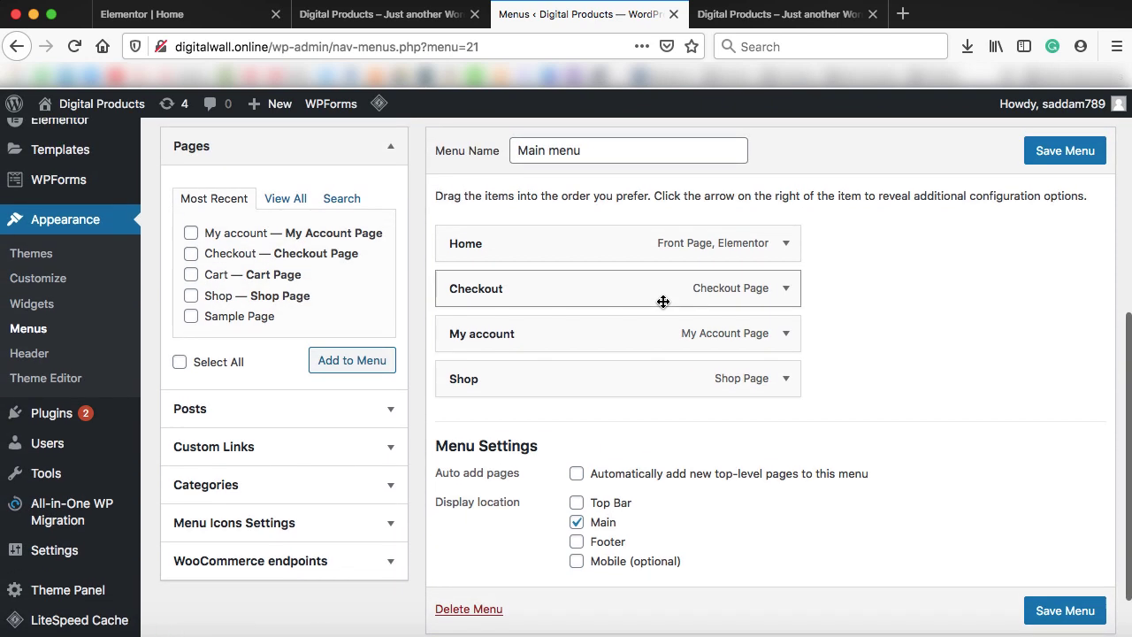
drag(561, 325, 560, 281)
drag(533, 374, 528, 283)
click(1041, 152)
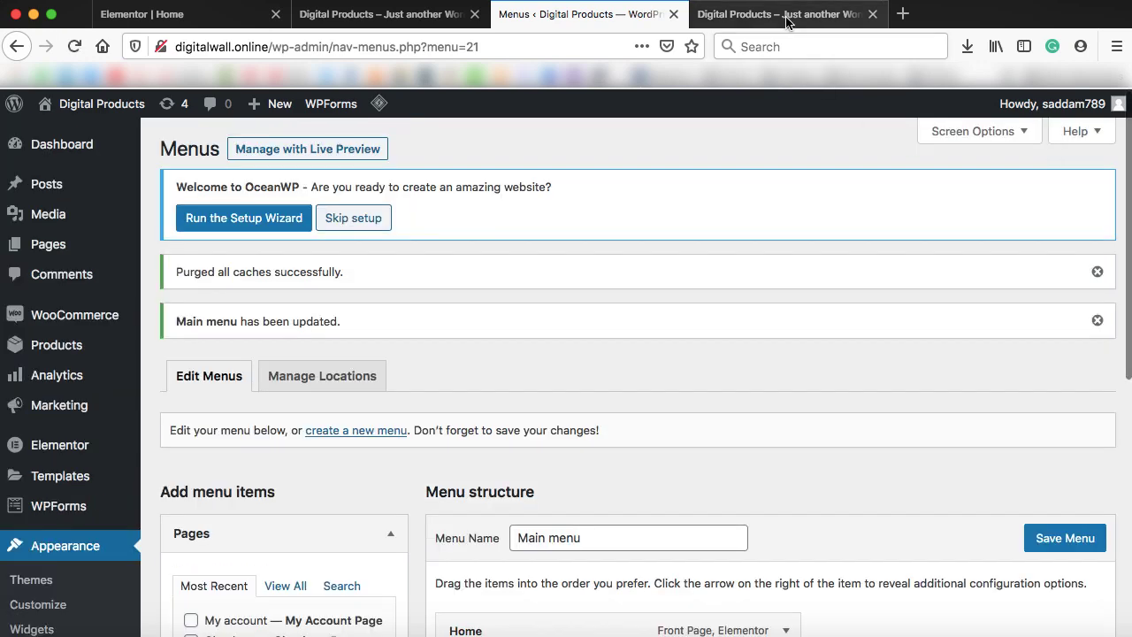
click(786, 18)
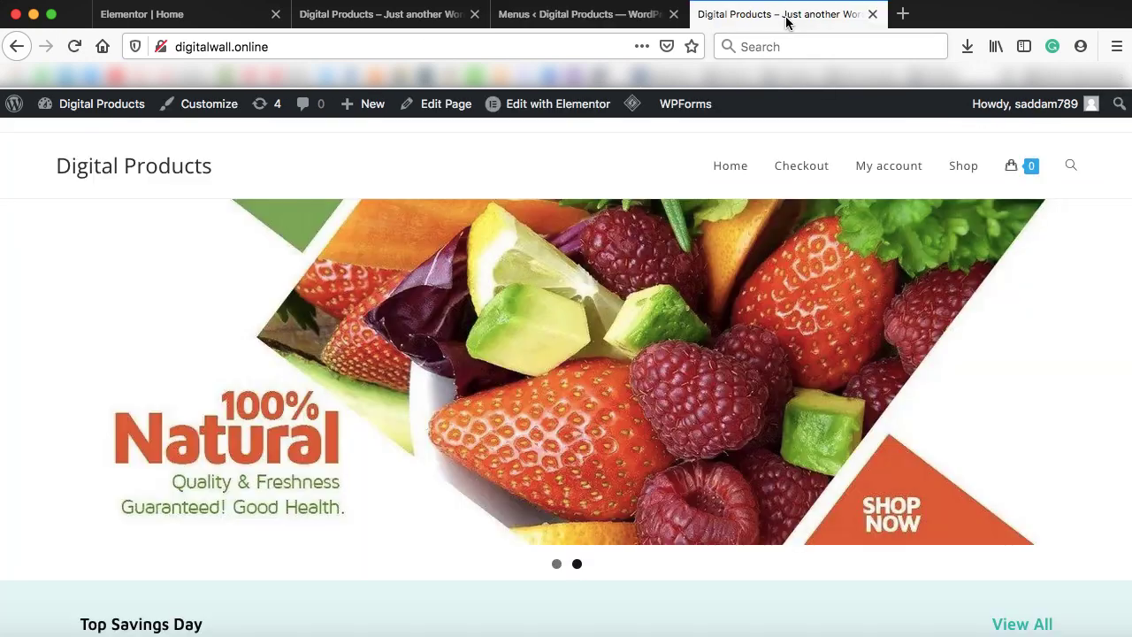
click(110, 168)
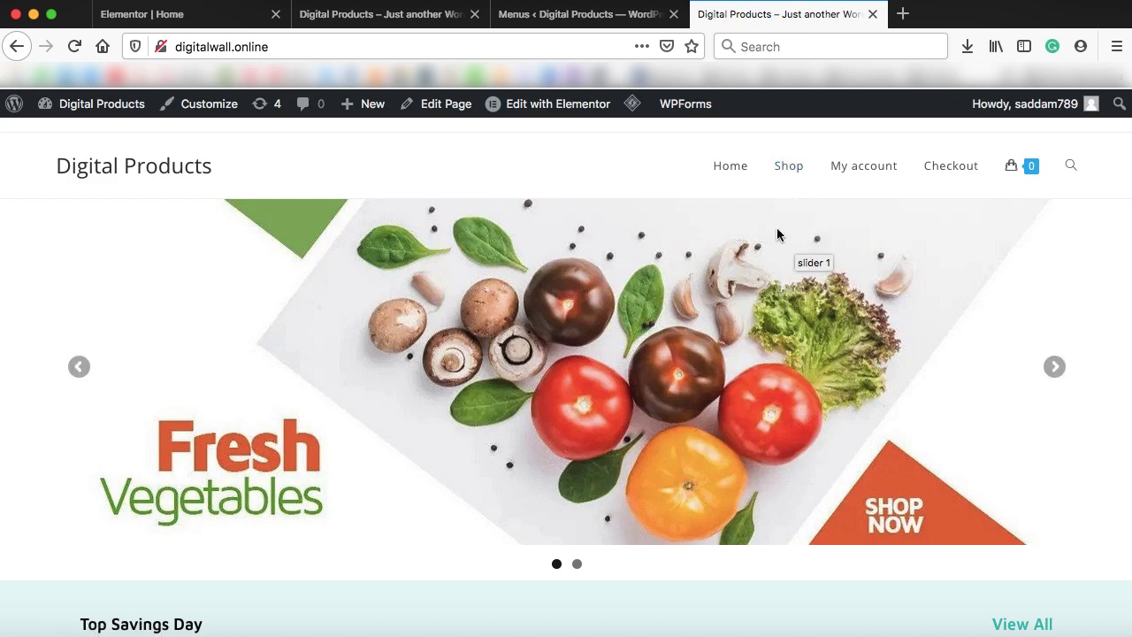
Enable Product categories as an available menu item type in Screen Options
click(590, 18)
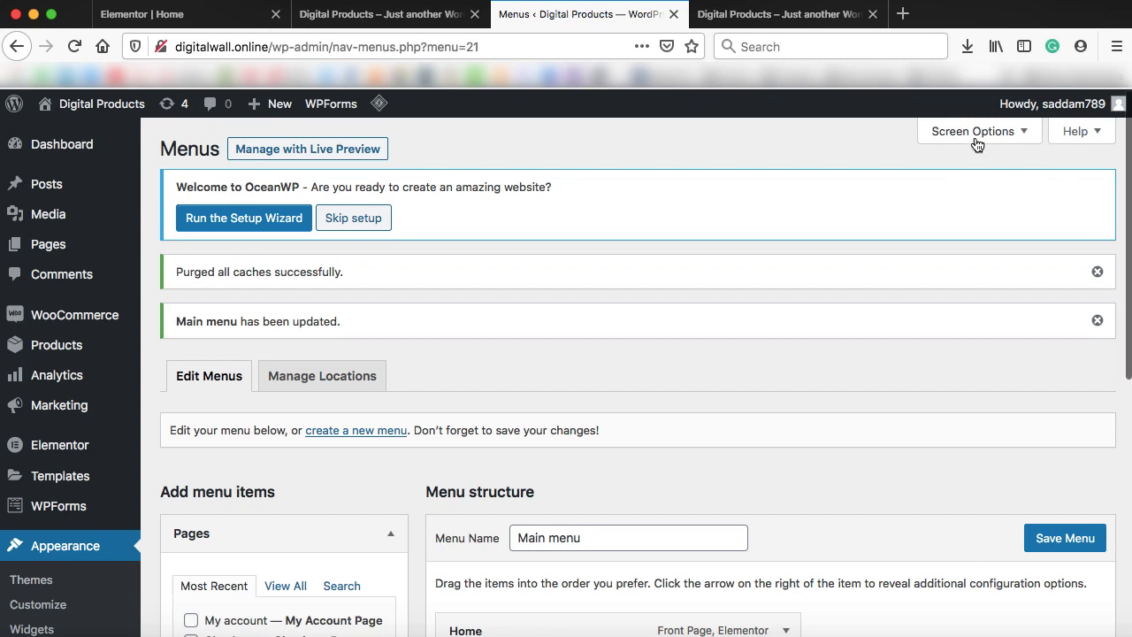
click(1024, 135)
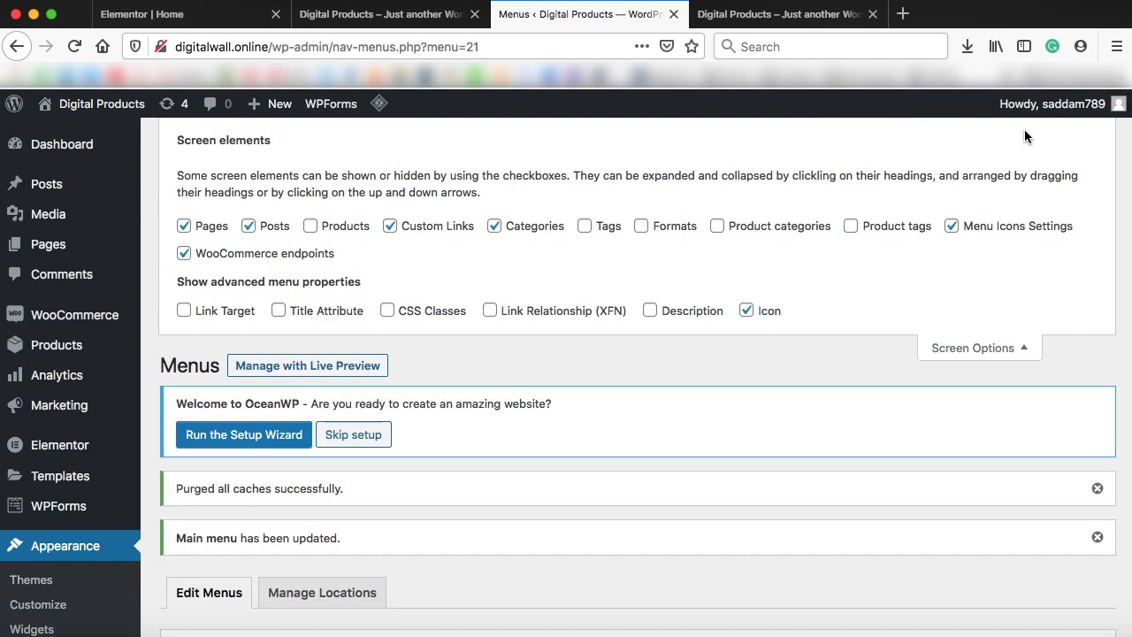
click(718, 227)
click(1025, 350)
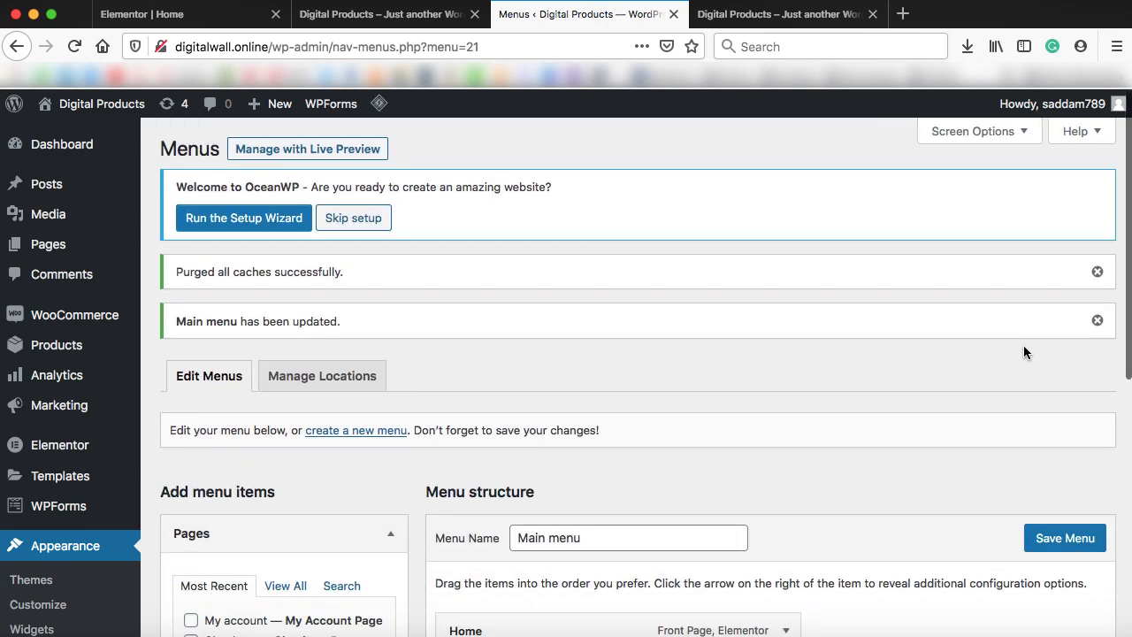
scroll(758, 394, down, 5)
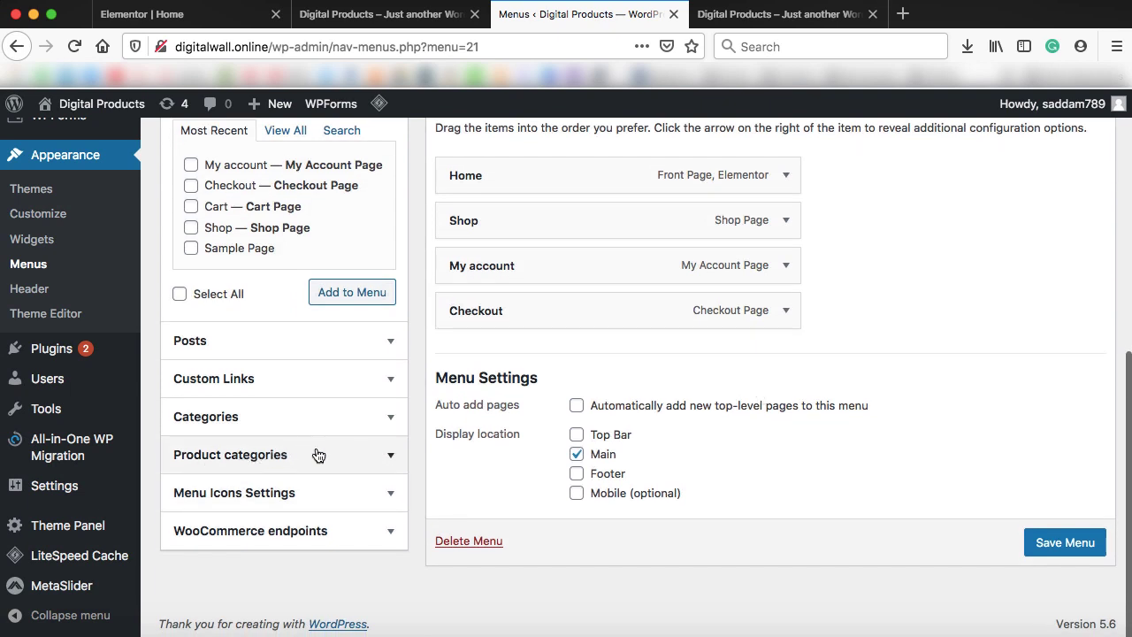
Add the Fruits and Vegetables categories, nest them under Shop, and save the menu
click(383, 456)
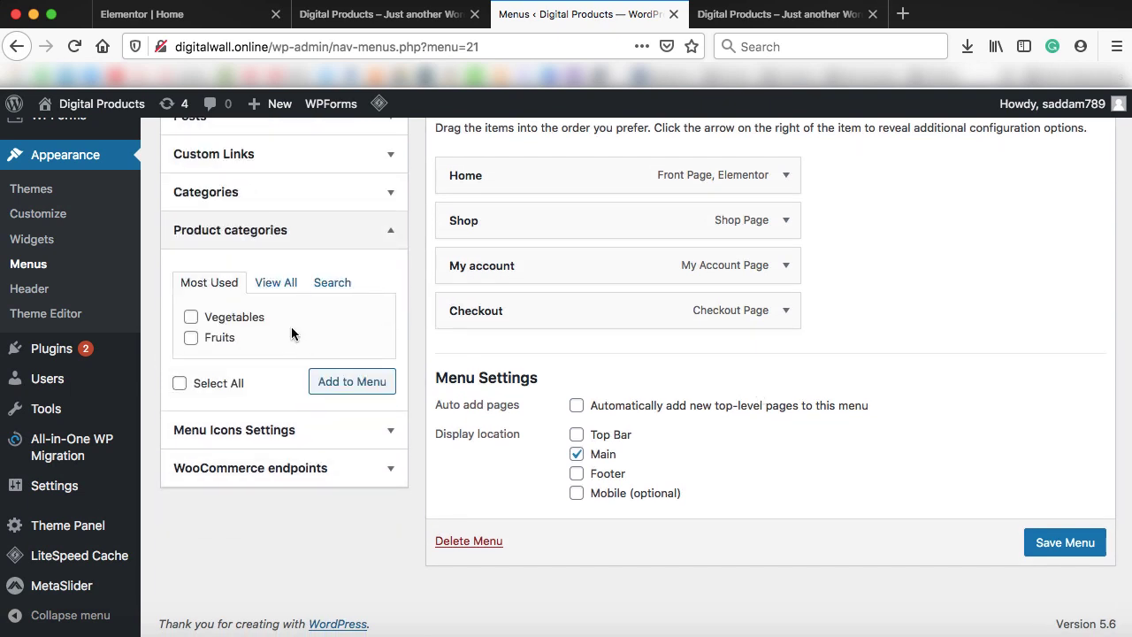
click(274, 283)
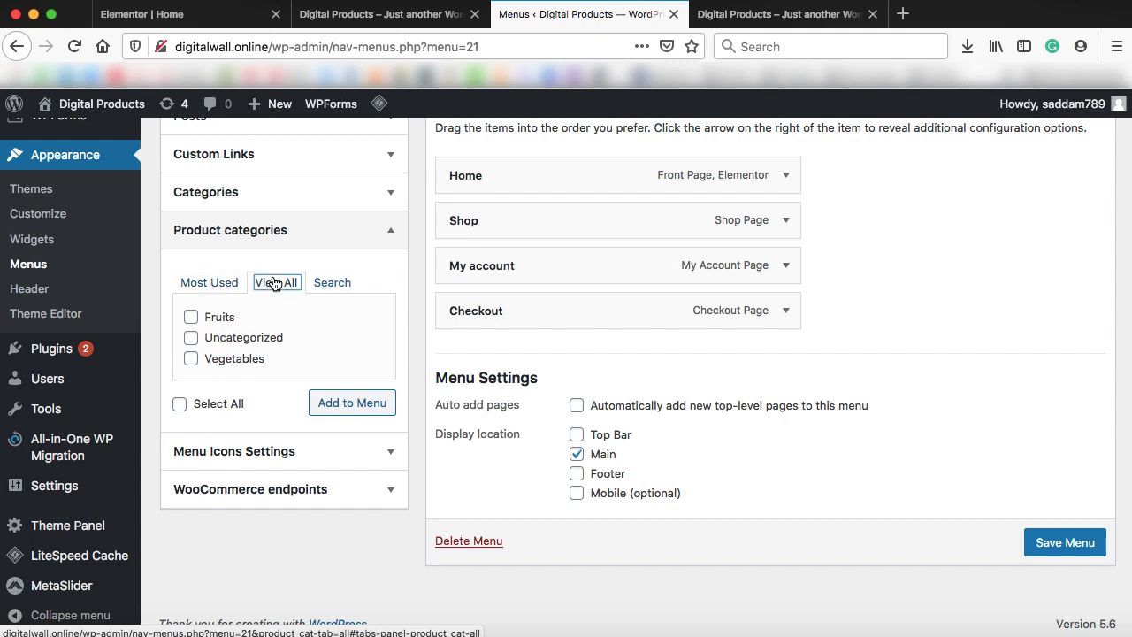
click(191, 317)
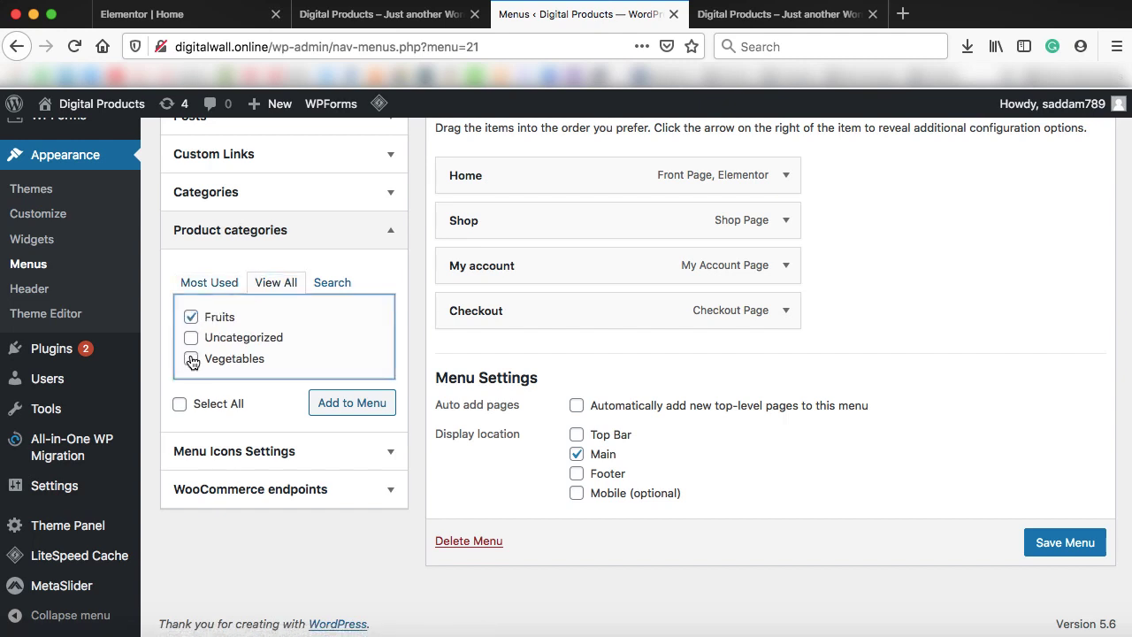
click(365, 403)
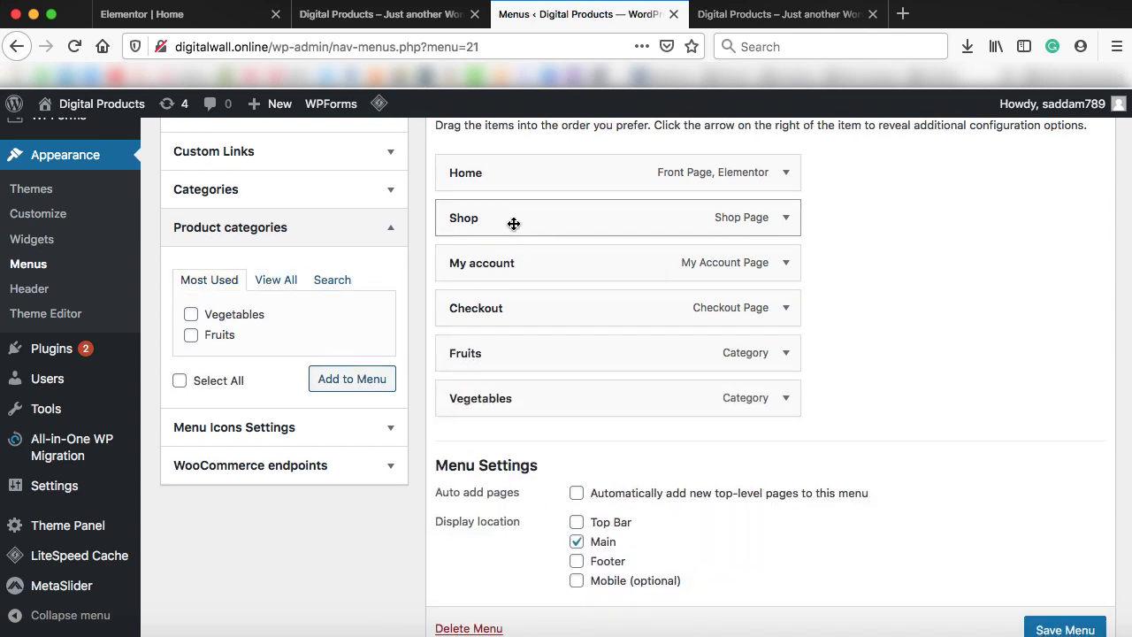
drag(519, 356, 545, 261)
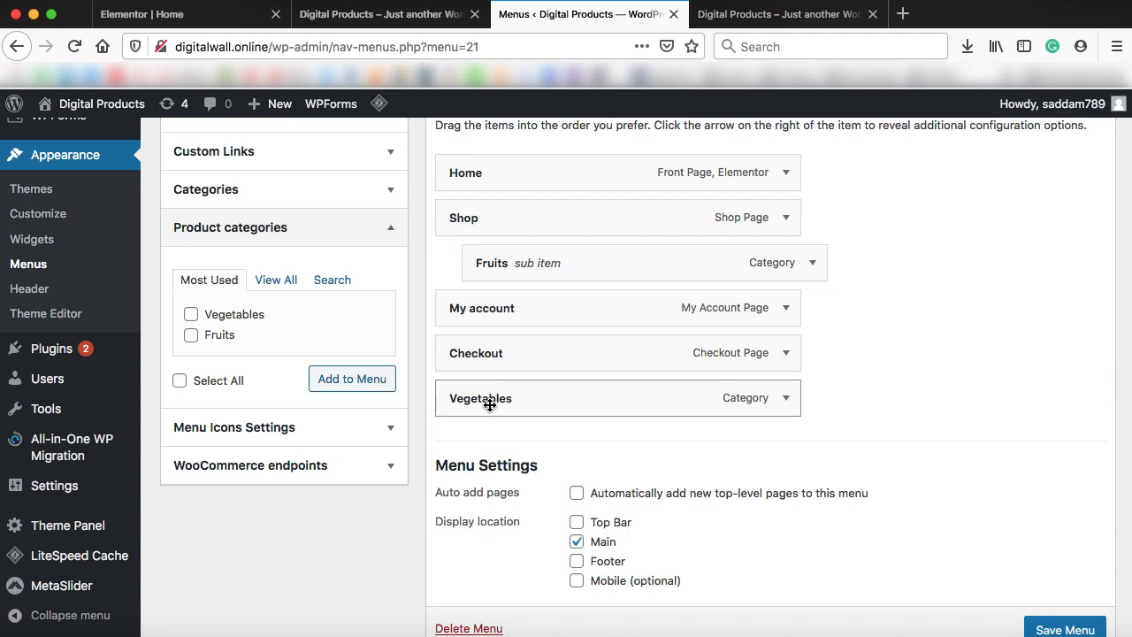
drag(489, 404, 515, 312)
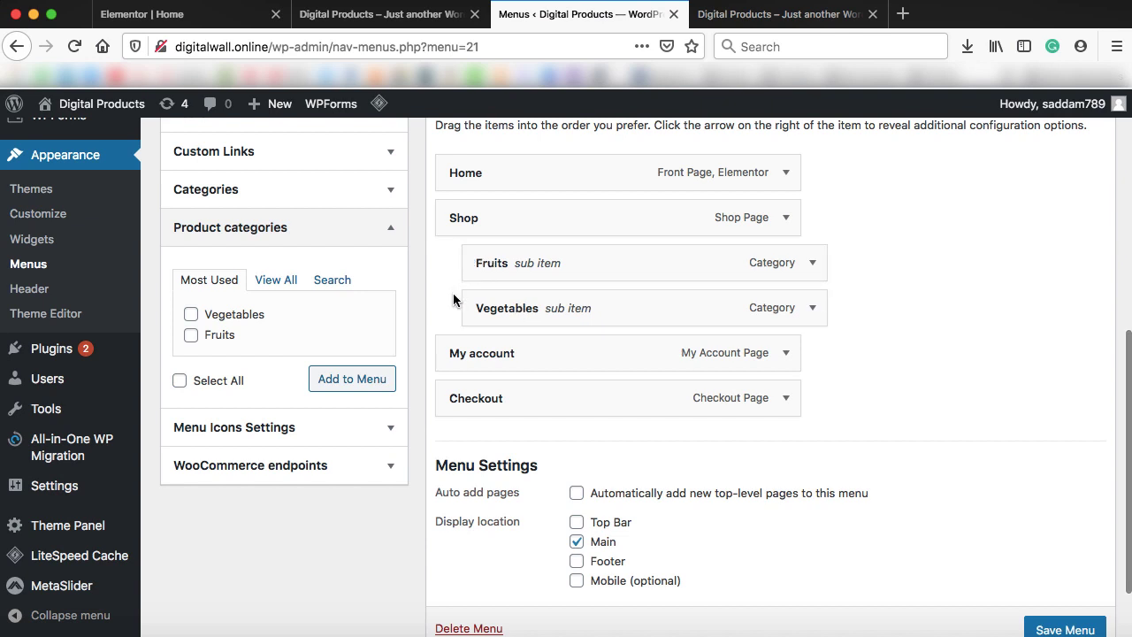
scroll(961, 394, down, 1)
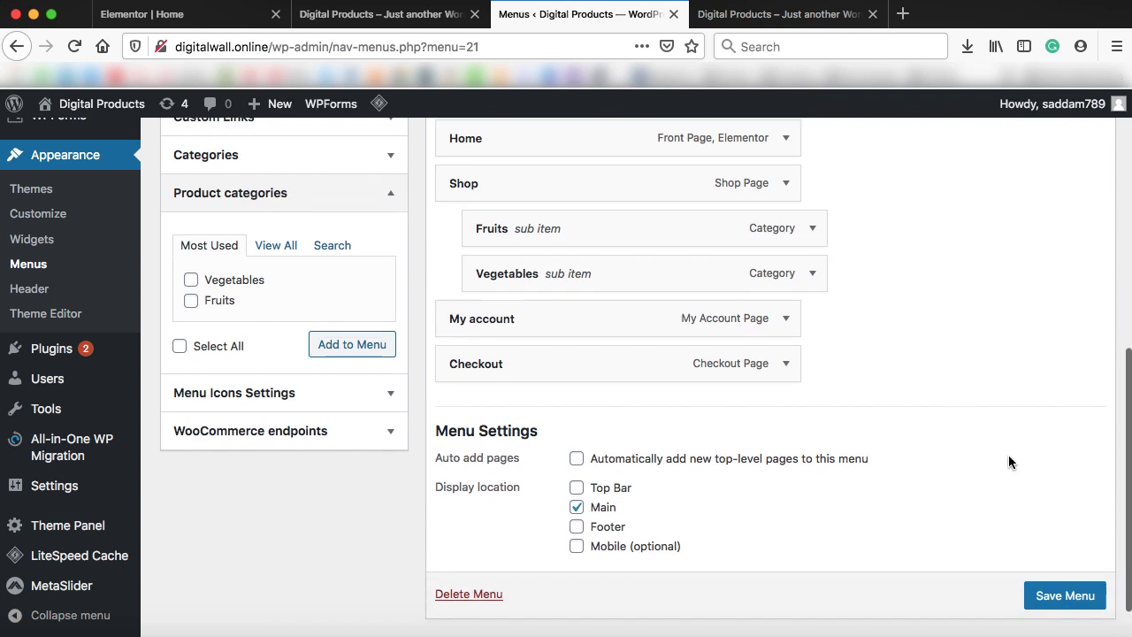
click(1064, 595)
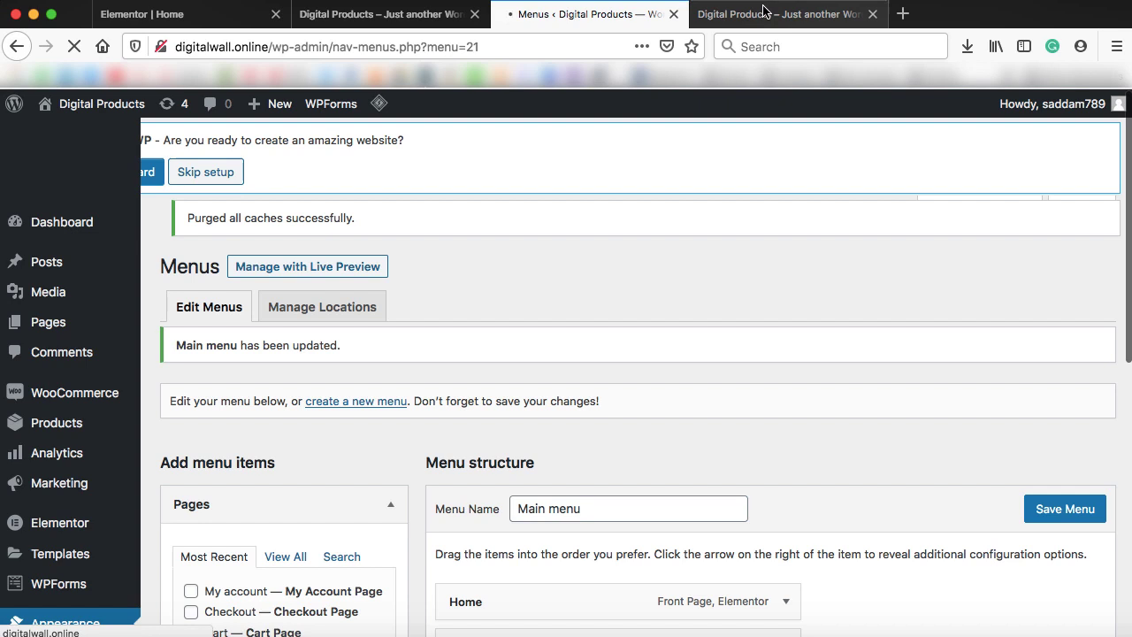
Reload the storefront and confirm Shop drops down to Fruits and Vegetables
click(765, 14)
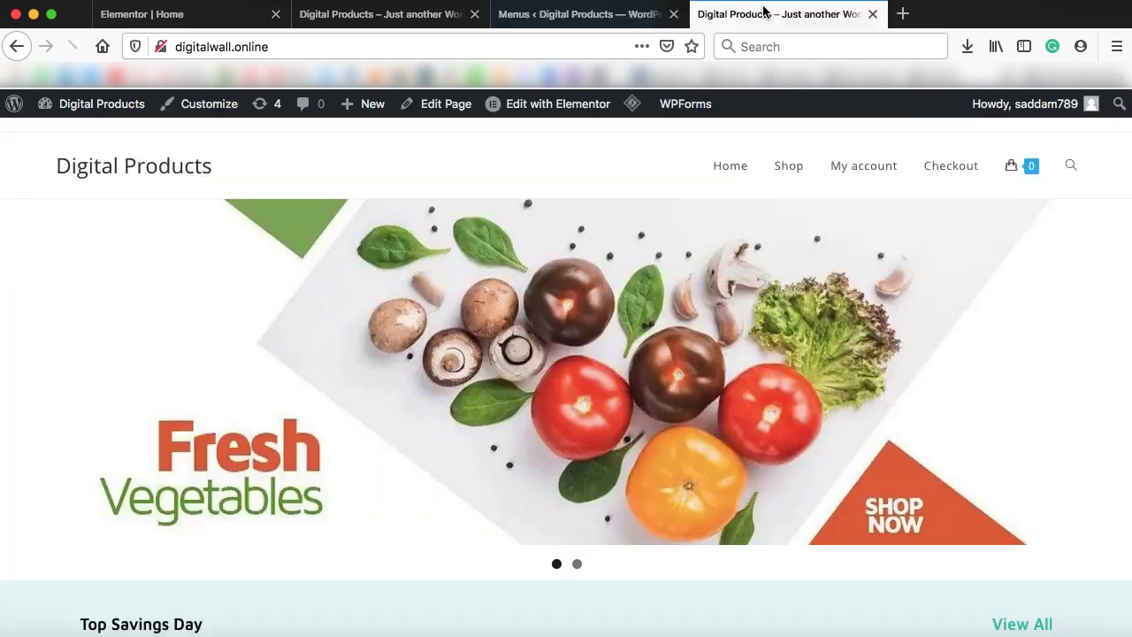
click(74, 46)
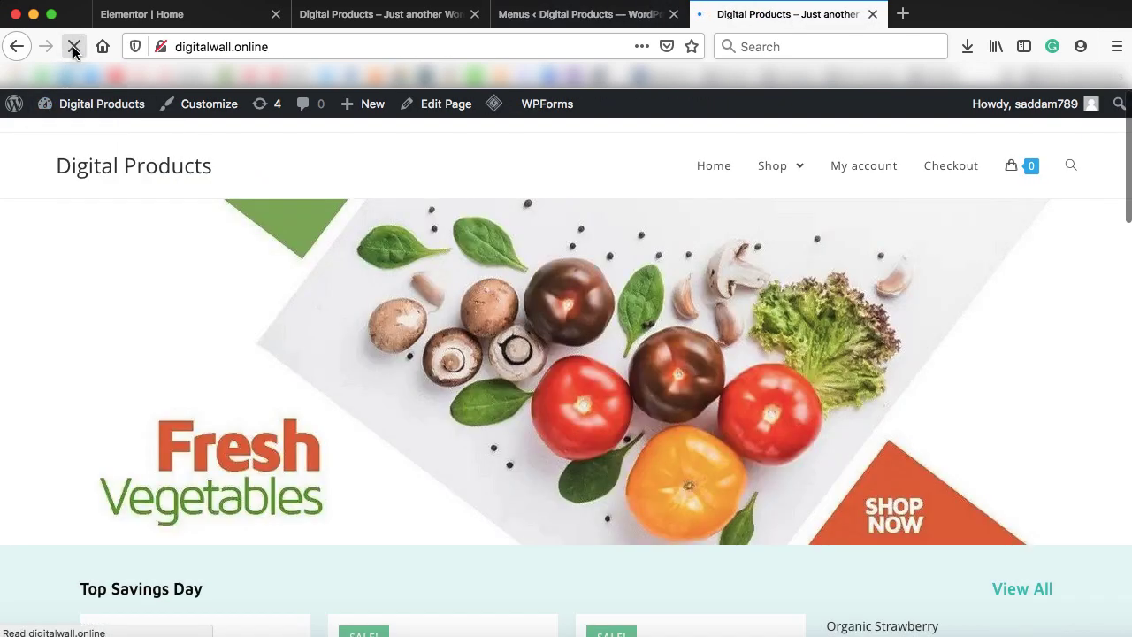
click(75, 47)
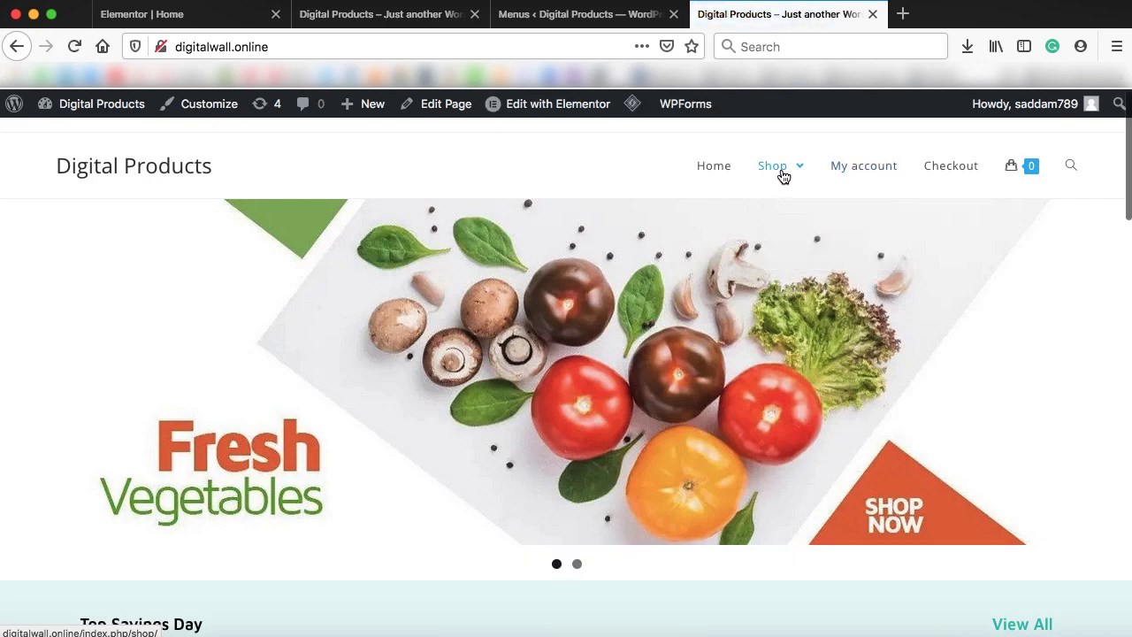
mouse_move(788, 202)
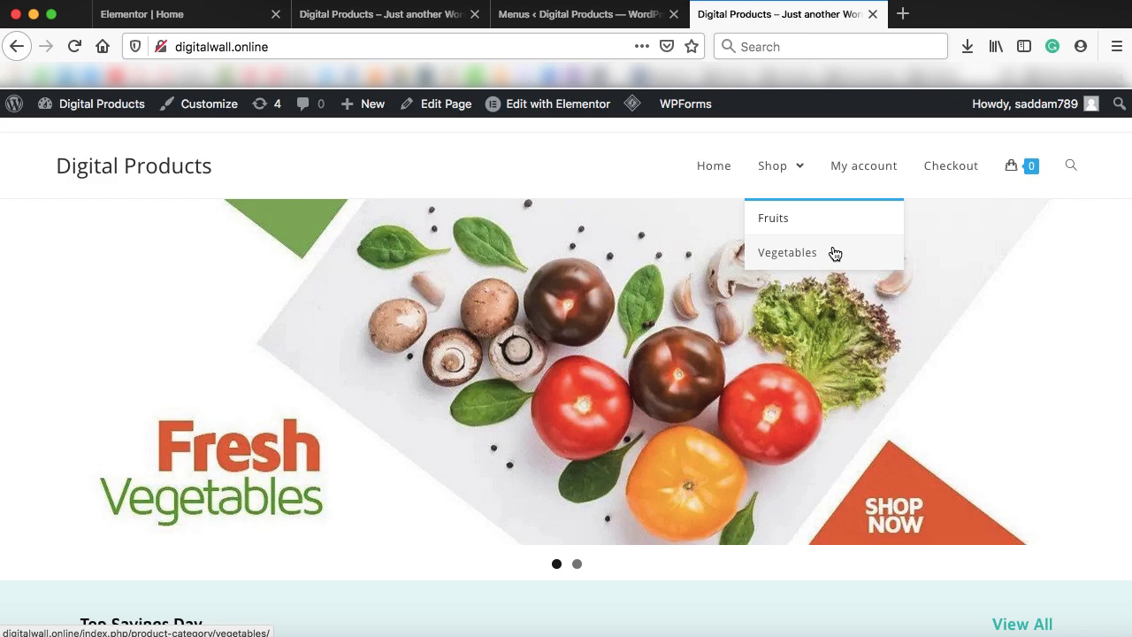
scroll(835, 252, down, 1)
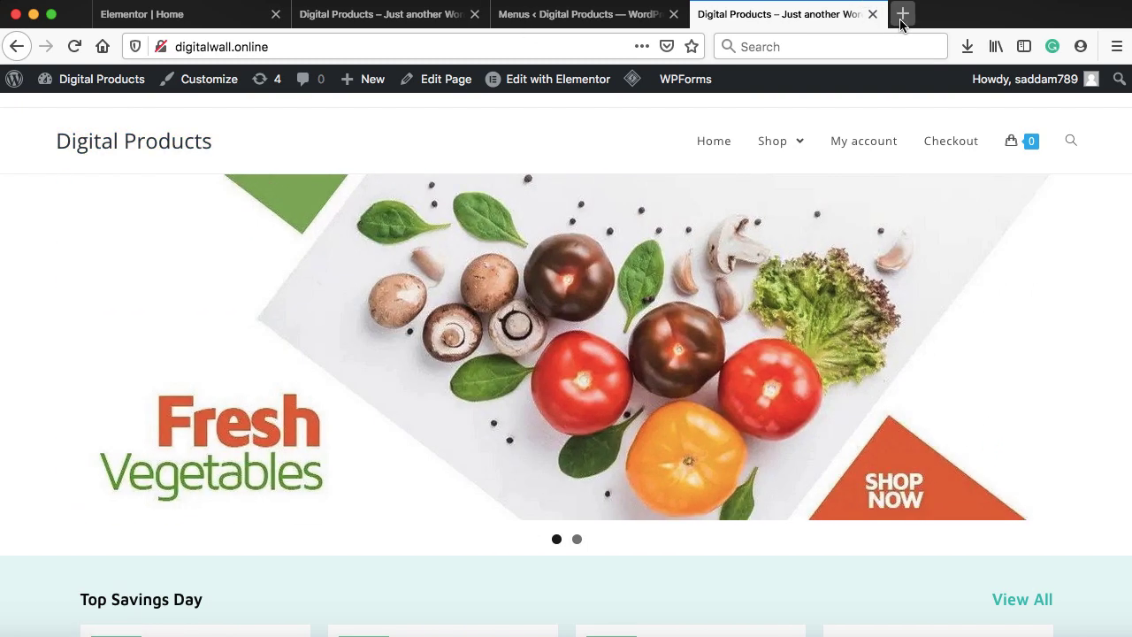
Open logomakr.com in a new browser tab
click(902, 14)
text(logomakr.com)
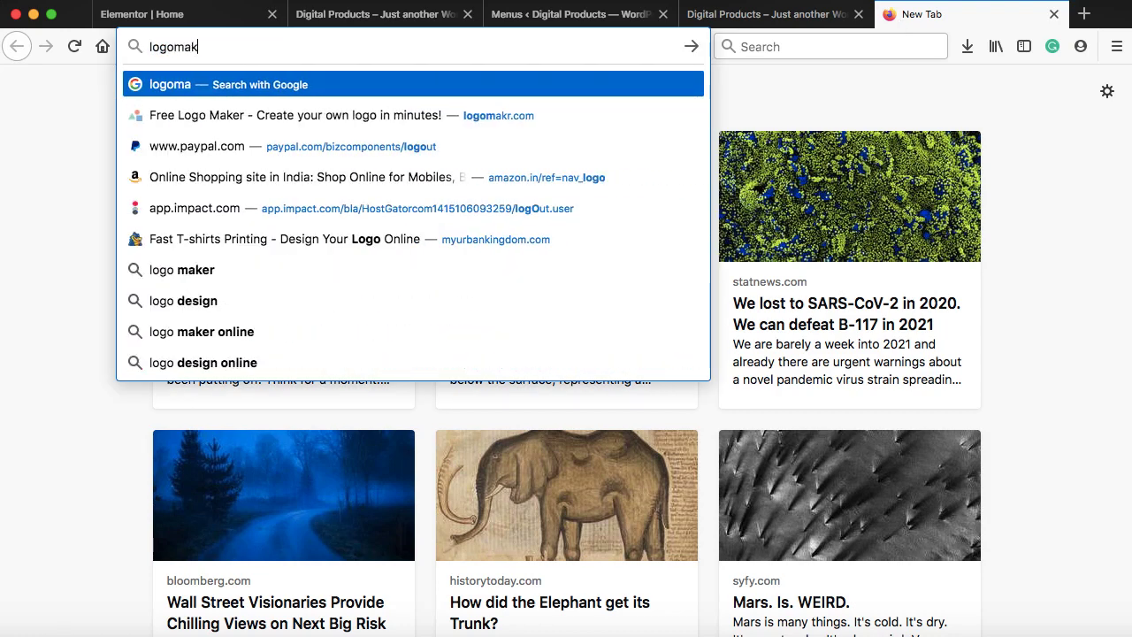
key(Return)
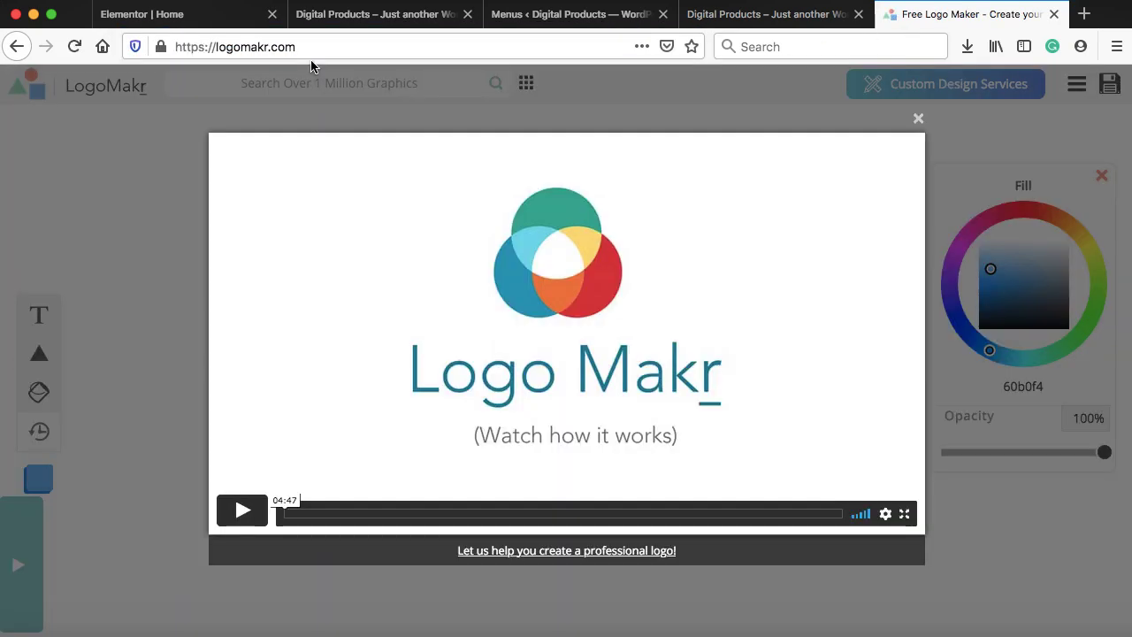
Close the LogoMakr intro, search graphics for 'grocery', and add the outlined shopping basket
click(916, 117)
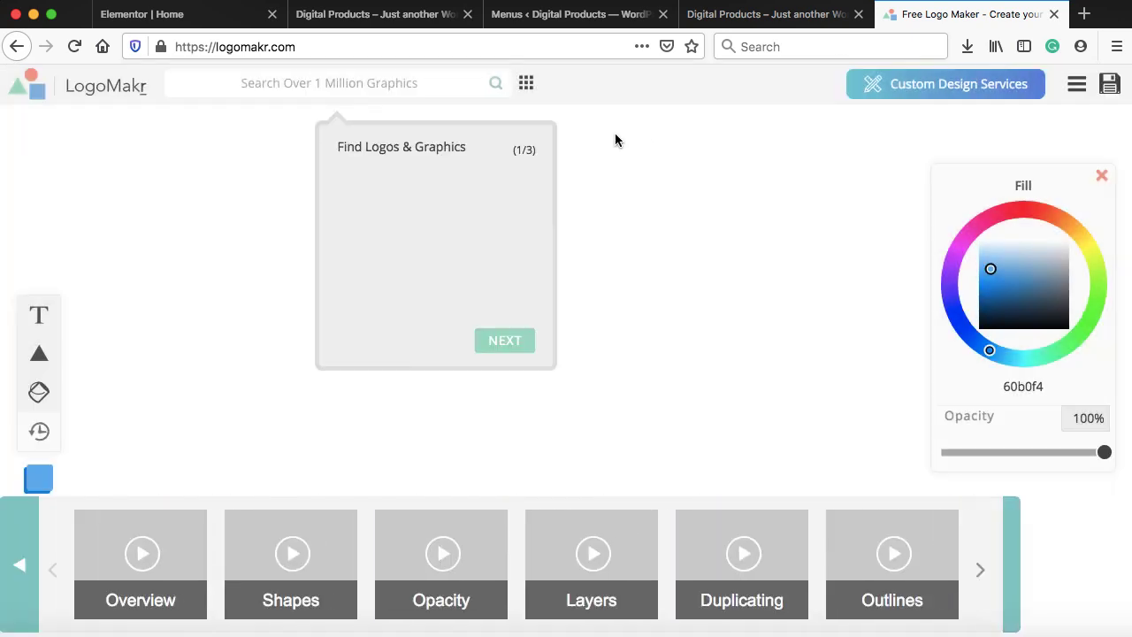
click(259, 83)
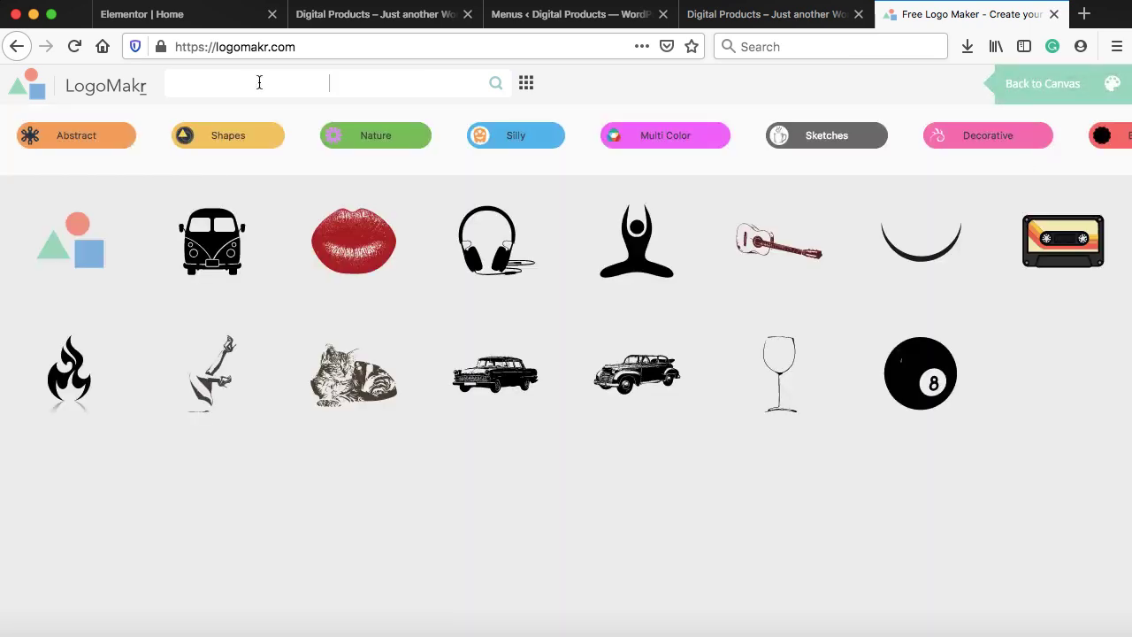
text(grocery)
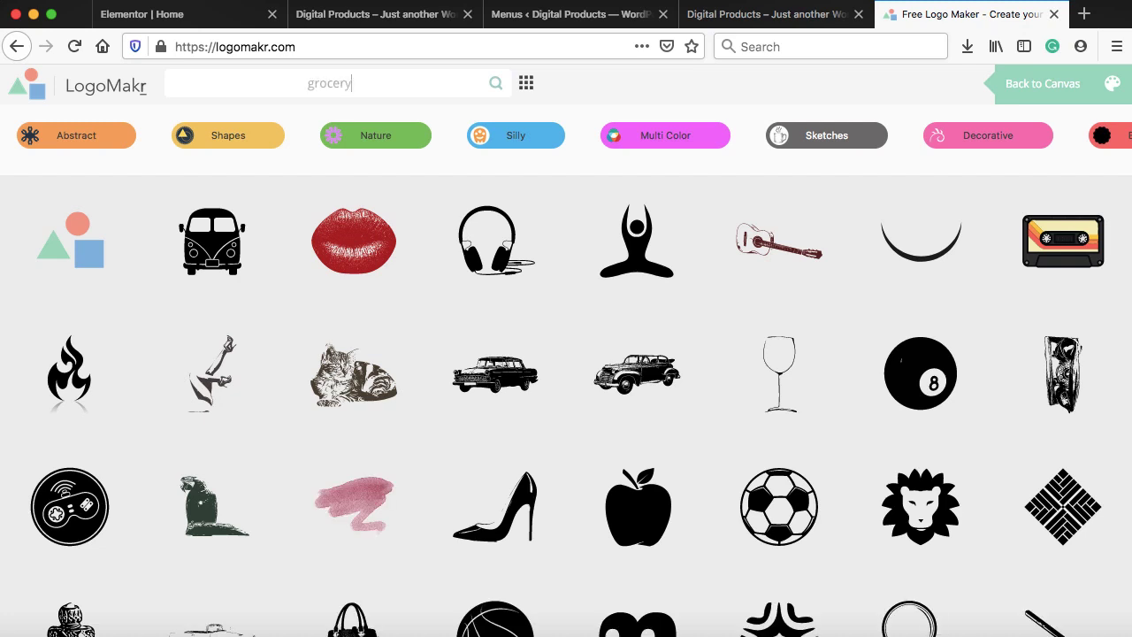
key(Return)
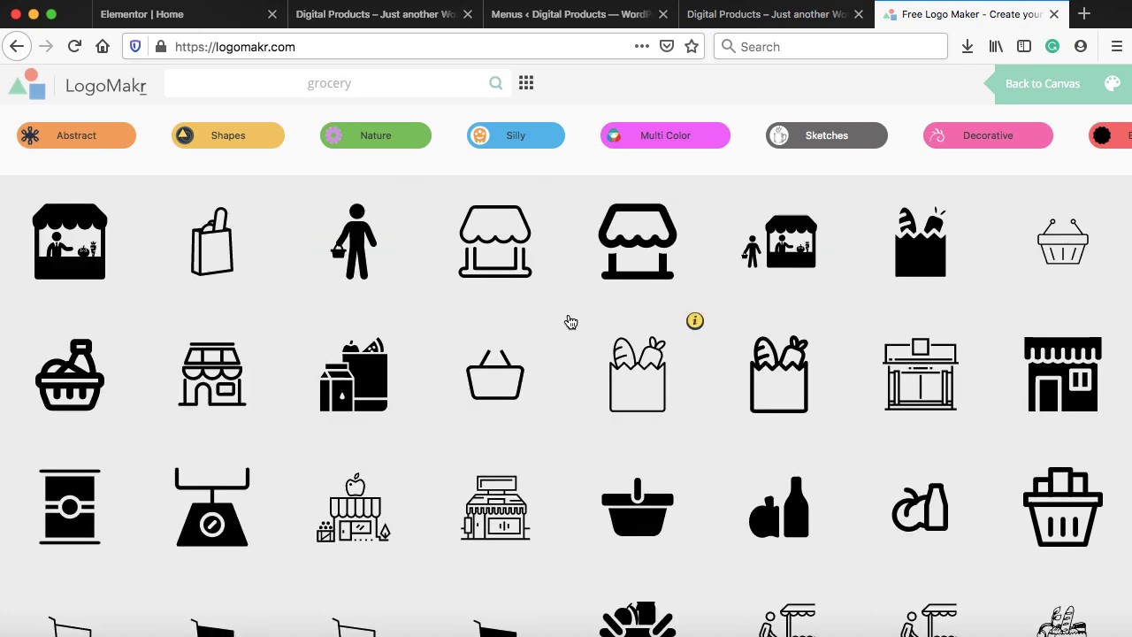
scroll(570, 321, down, 2)
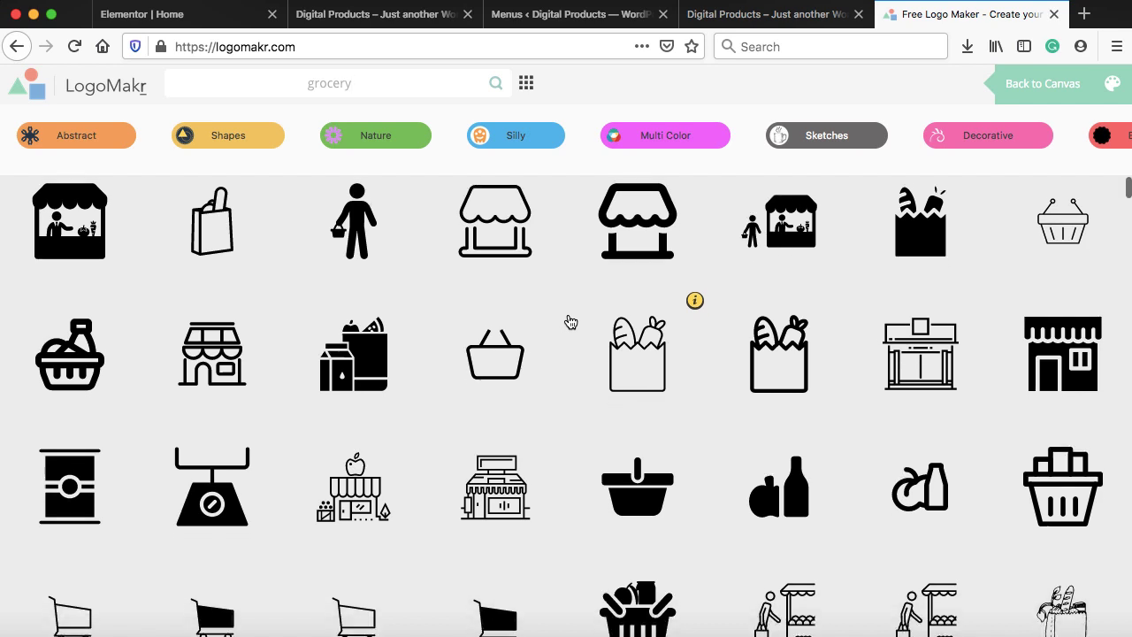
scroll(571, 321, up, 2)
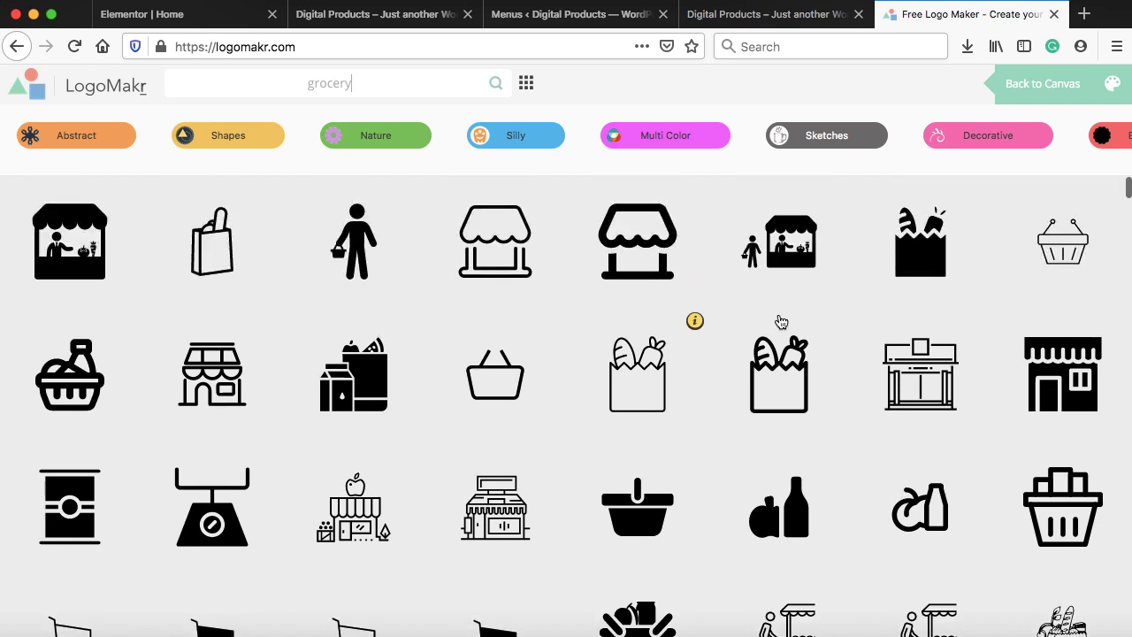
click(1067, 254)
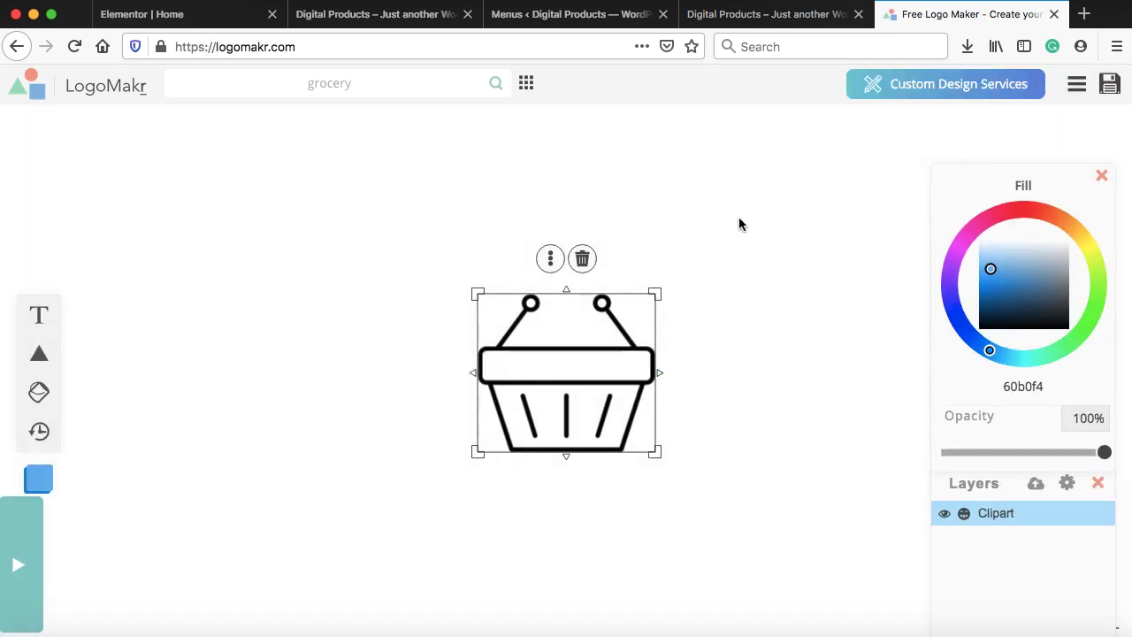
Drag the basket about 240 px left and recolour it red (ff003a)
drag(569, 386, 353, 391)
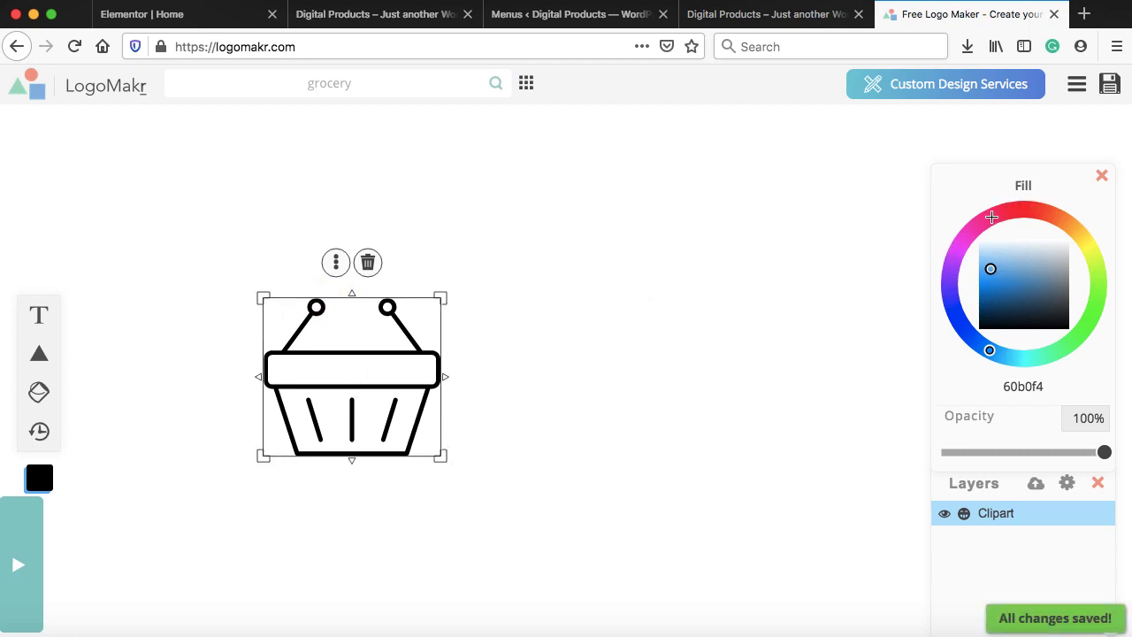
drag(991, 216, 1004, 212)
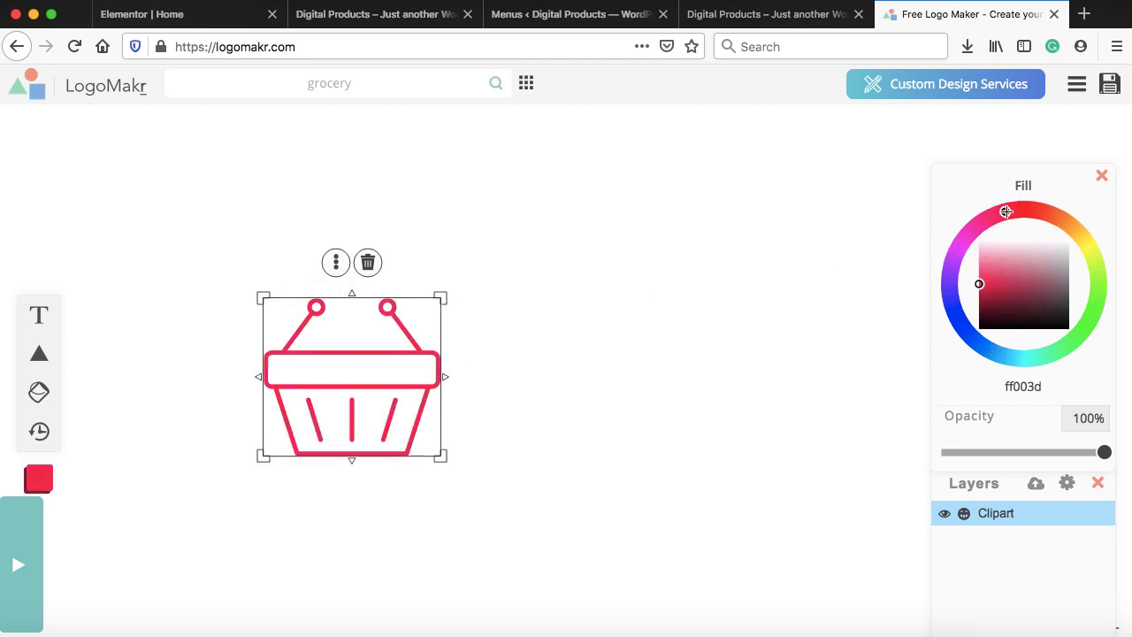
click(679, 302)
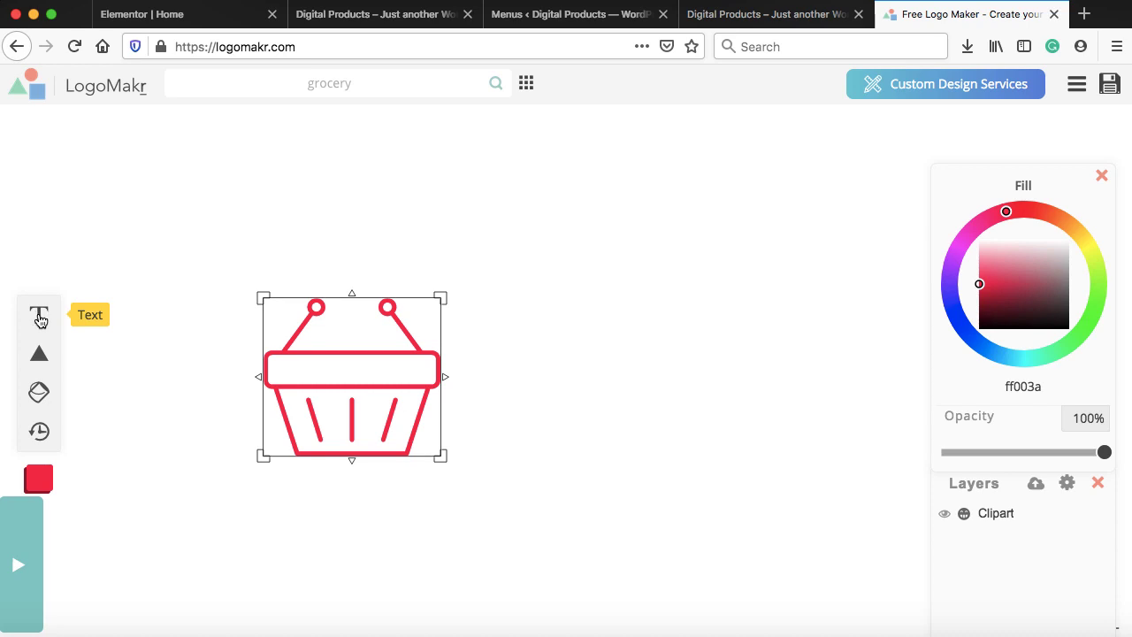
Add a text layer reading 'The Grocery' over 'Store' on two lines
click(39, 317)
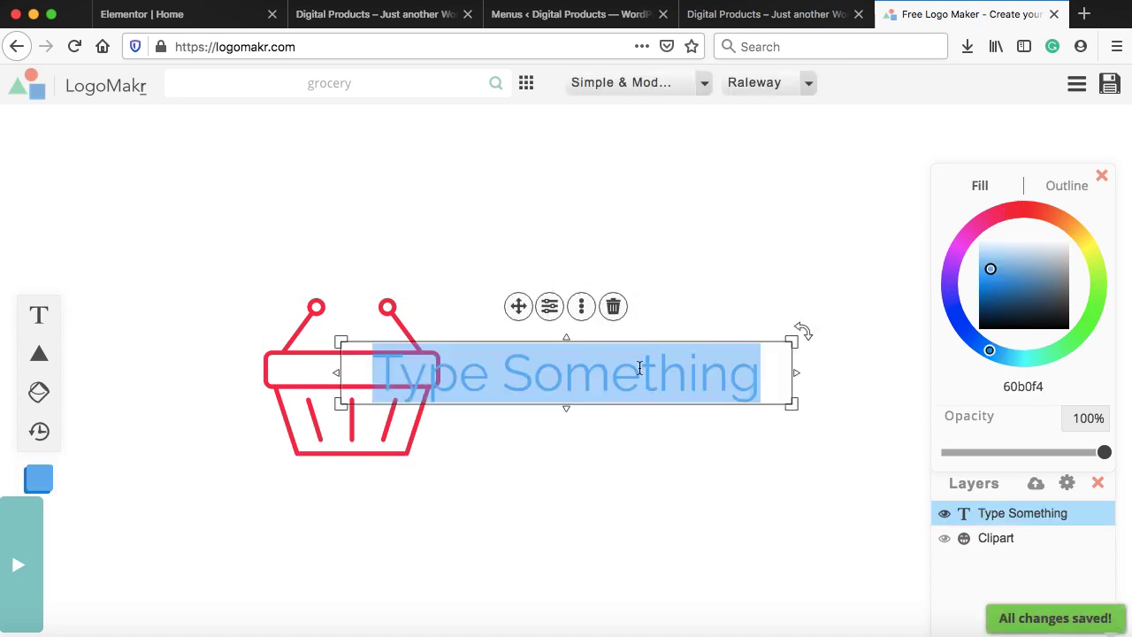
text(The G)
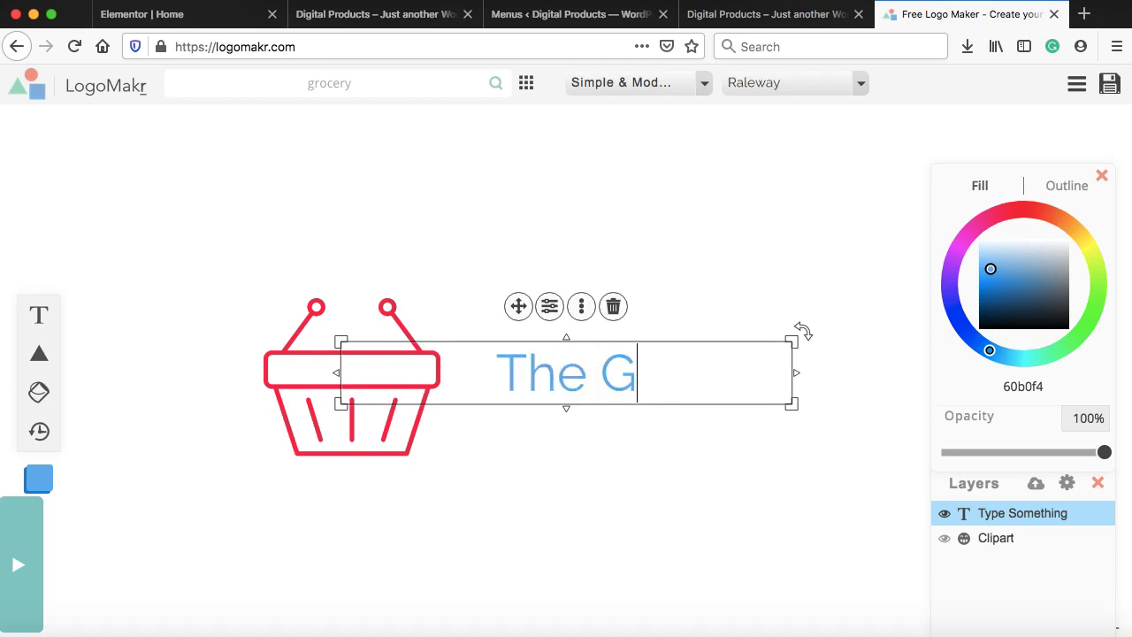
text(rocery)
key(Return)
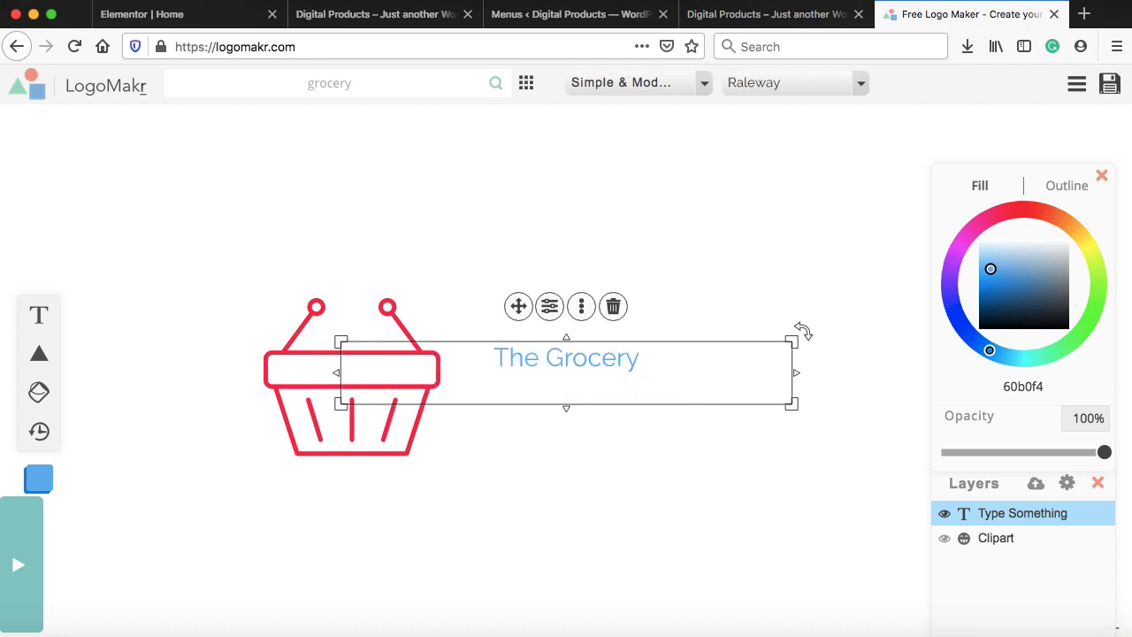
text(Store)
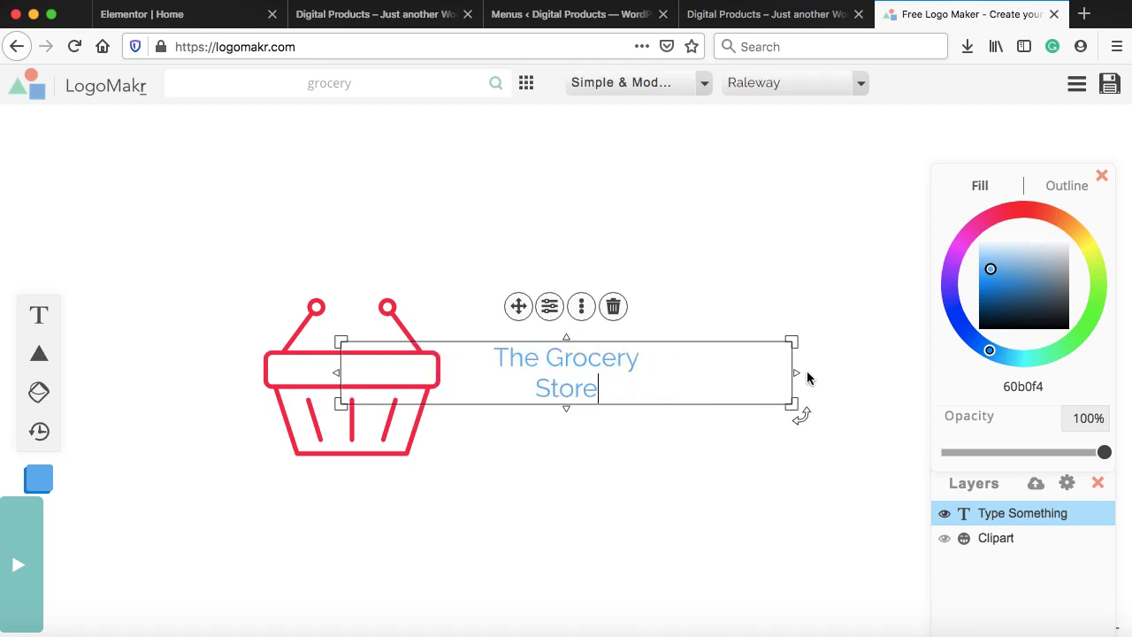
Narrow the text box, move it beside the basket, and enlarge the text
drag(796, 372, 508, 380)
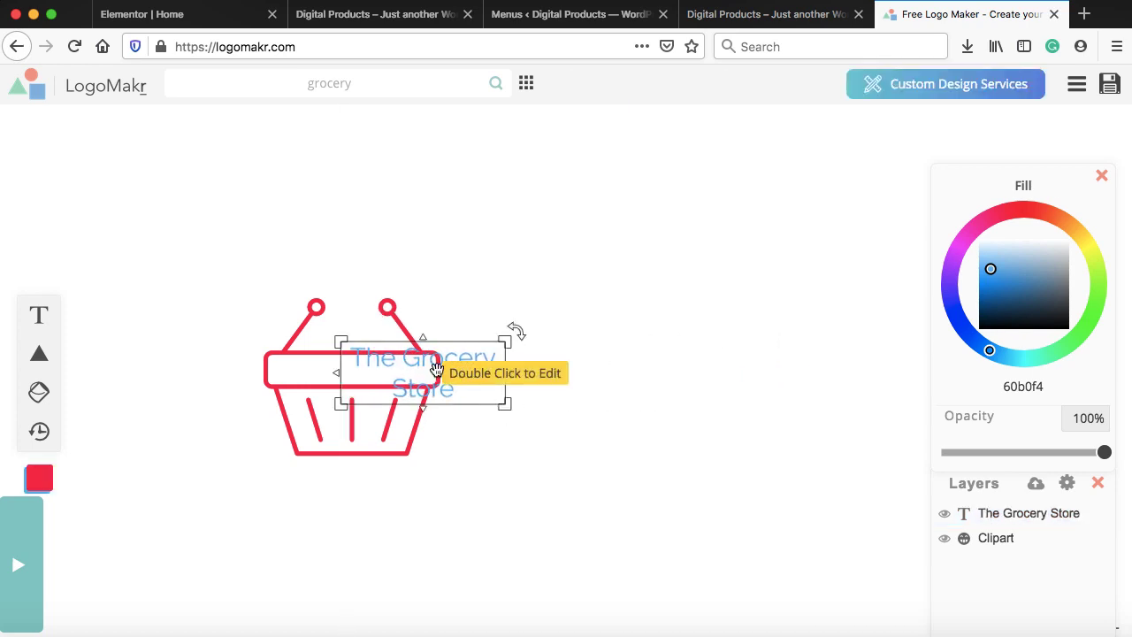
drag(437, 372, 552, 329)
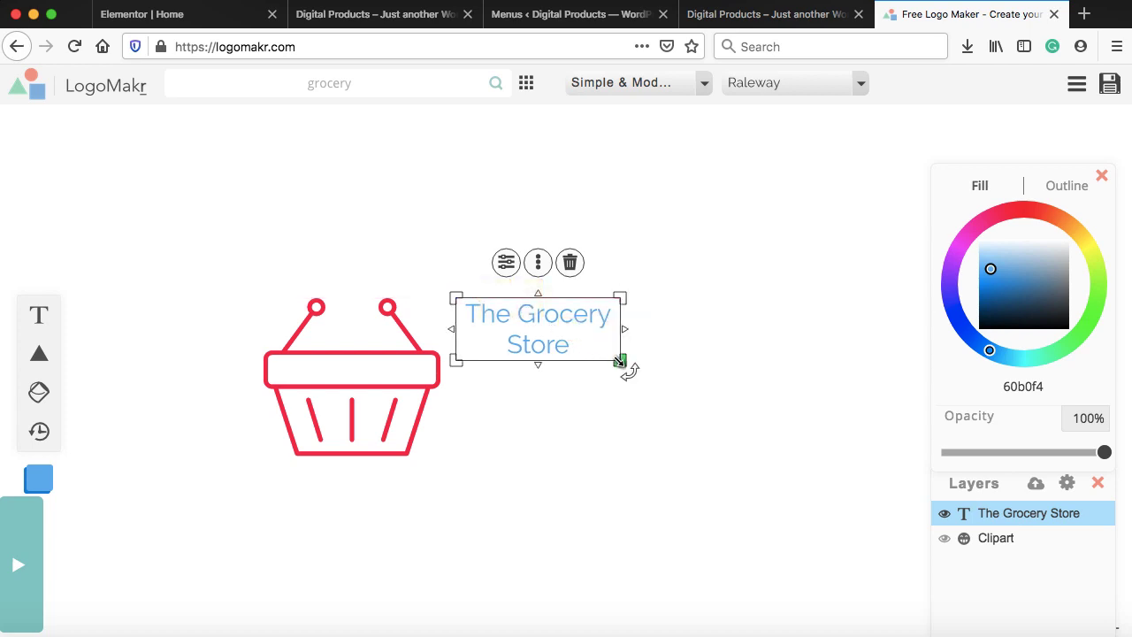
drag(621, 362, 858, 466)
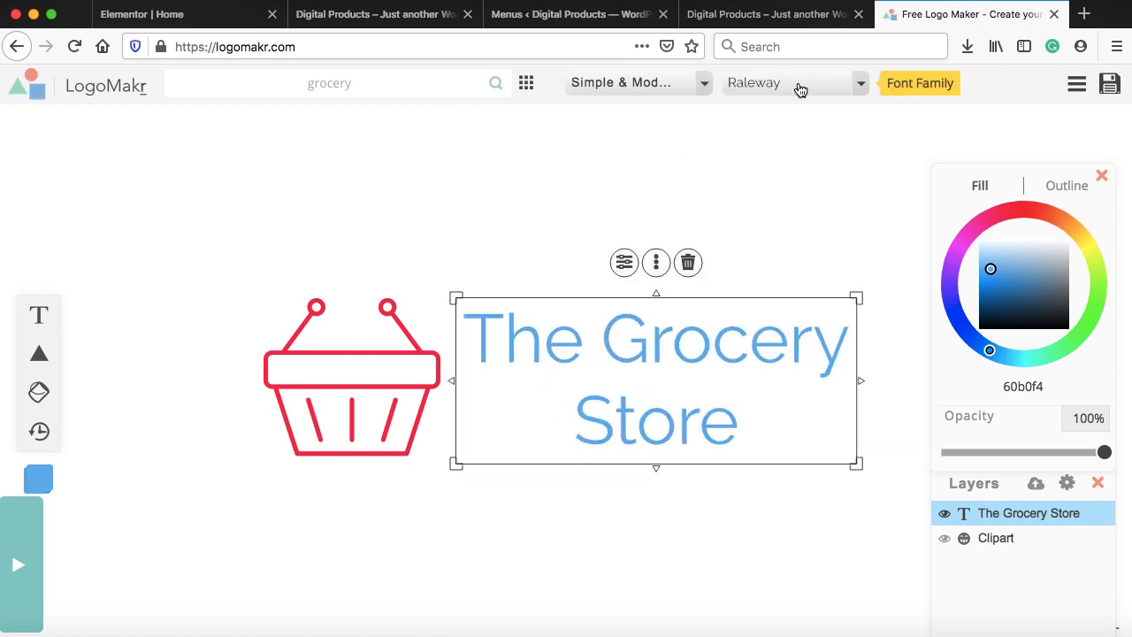
Set the title to the Audiowide font from Pixel & Monospace and shrink it slightly
click(642, 86)
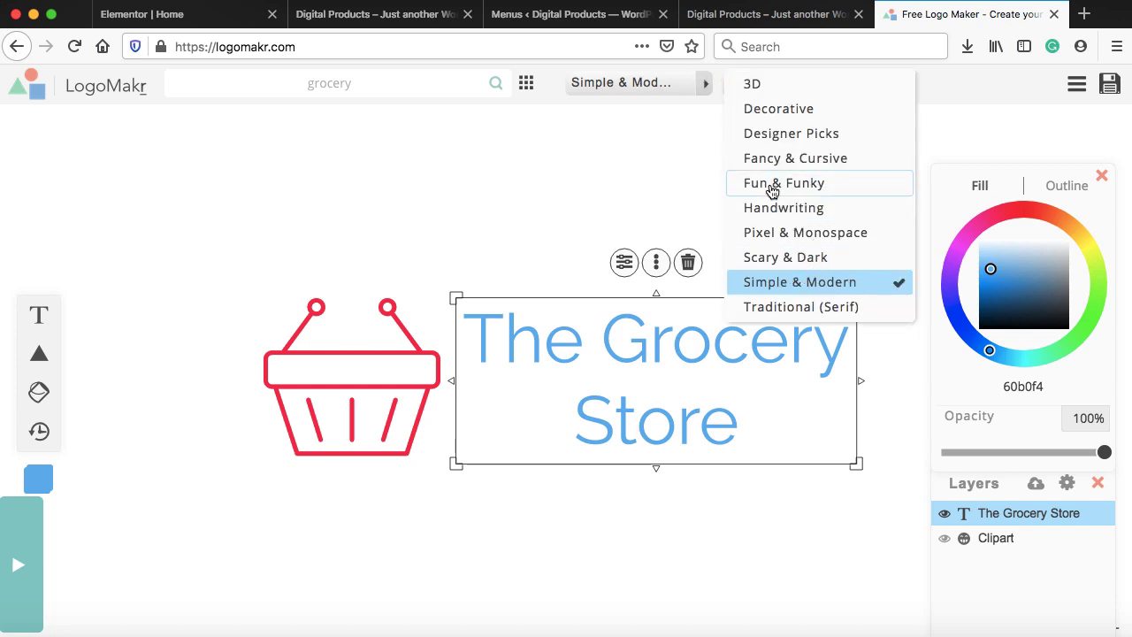
click(786, 233)
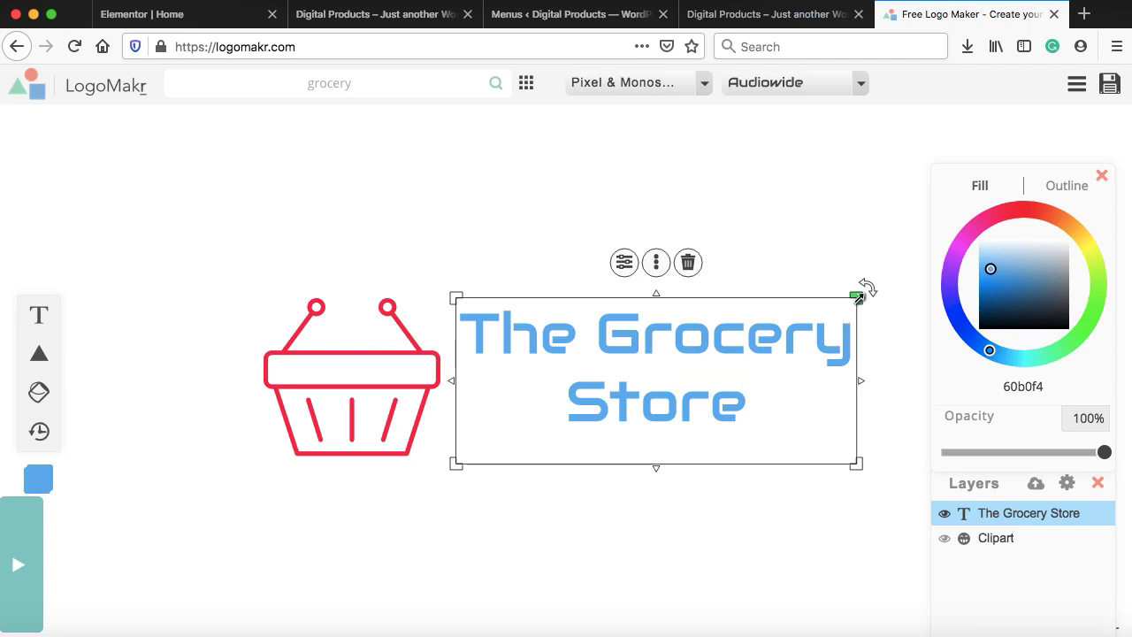
drag(855, 298, 777, 340)
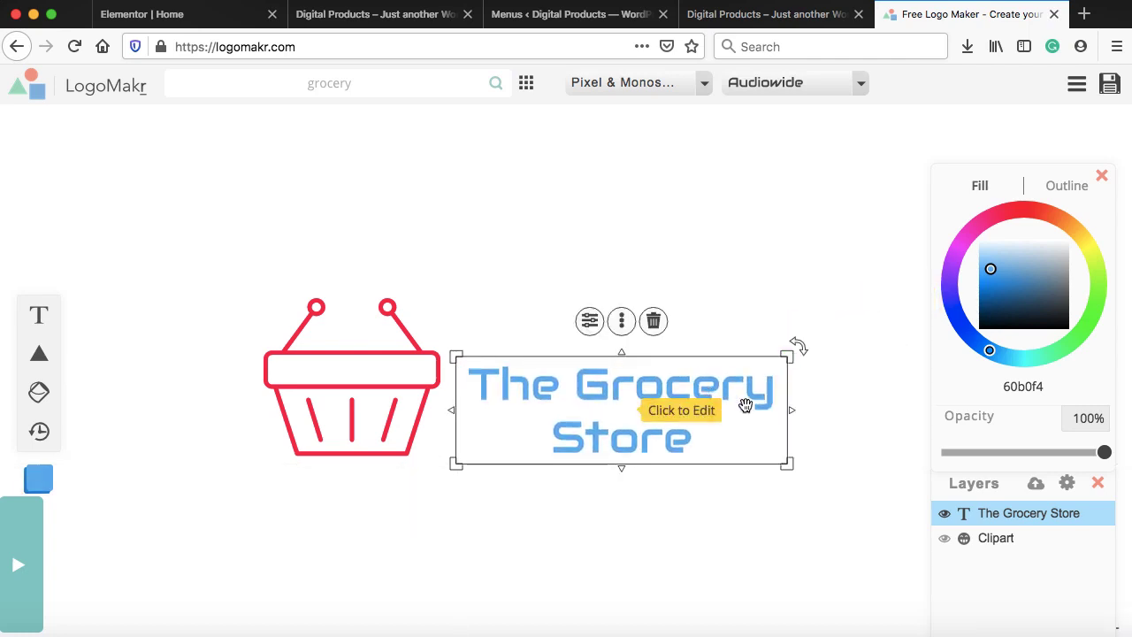
Shrink the basket to sit beside the title and colour the title dark blue (214e75)
click(331, 328)
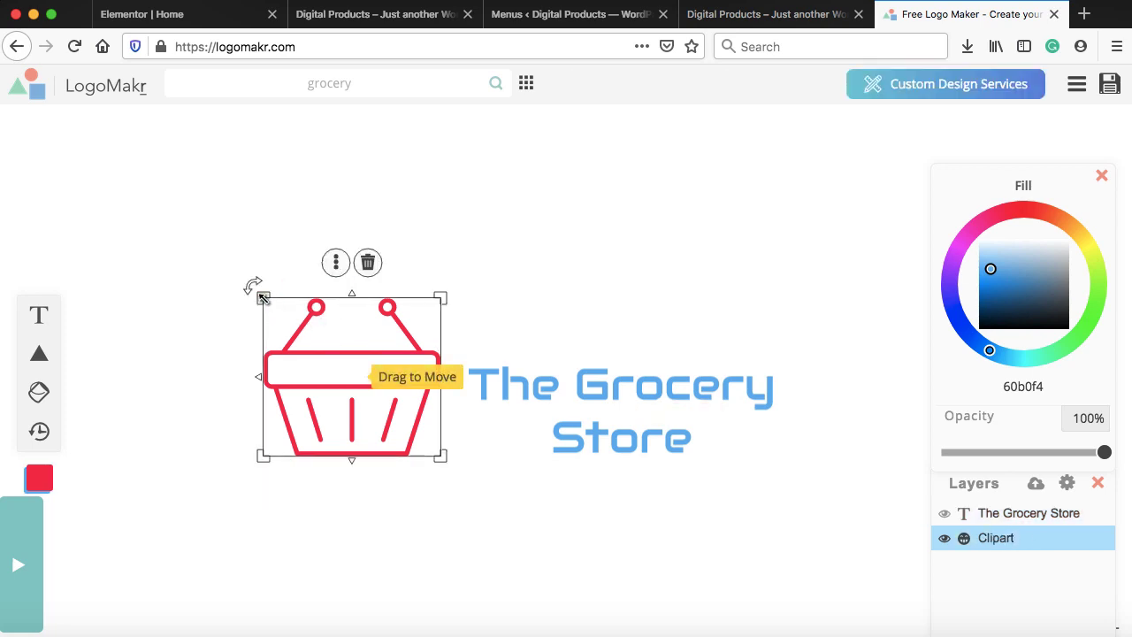
drag(262, 295, 339, 364)
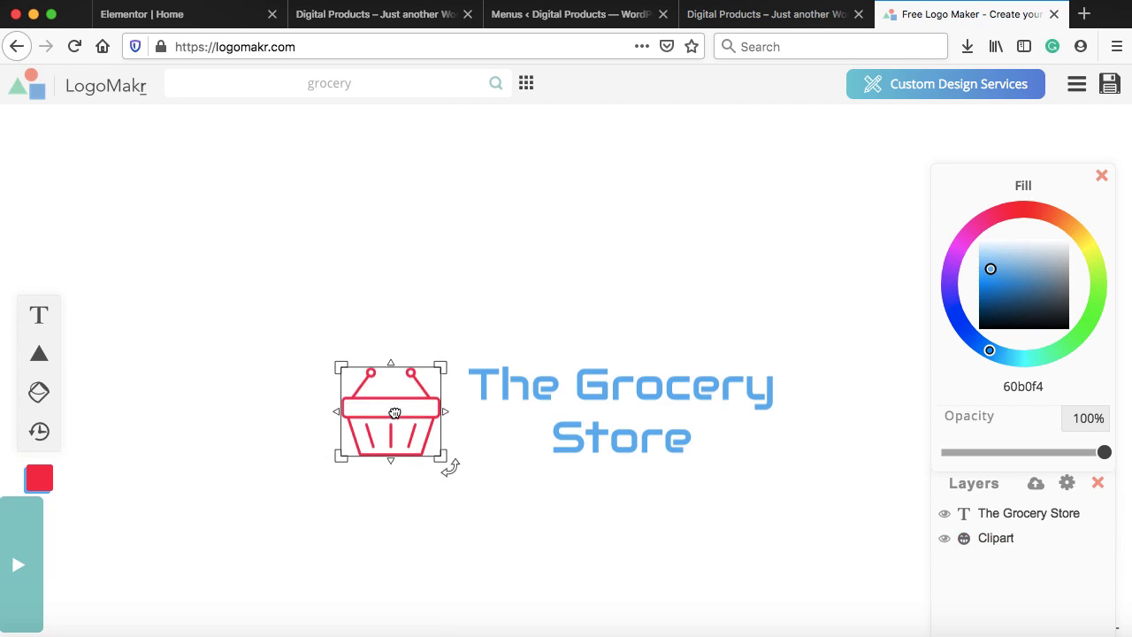
drag(389, 408, 409, 413)
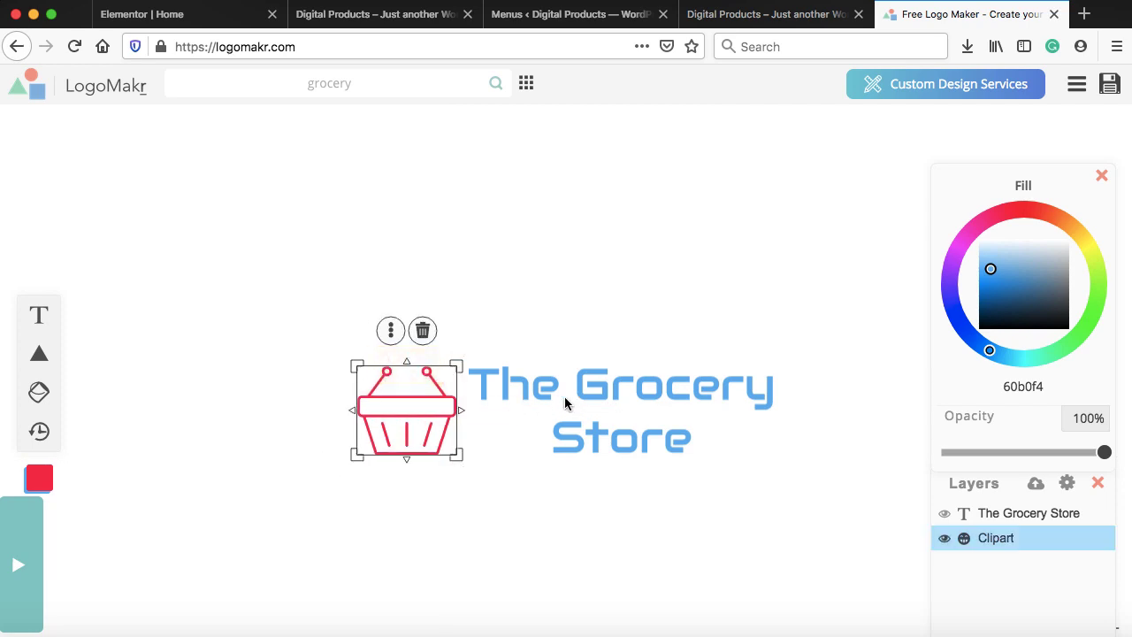
click(642, 392)
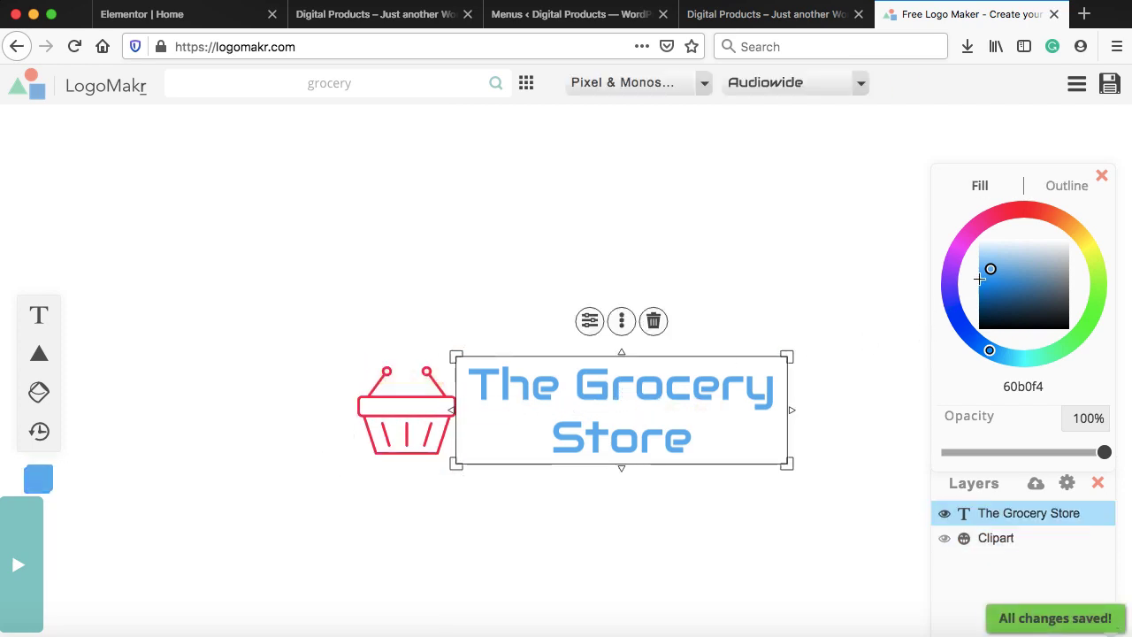
drag(990, 270, 1018, 301)
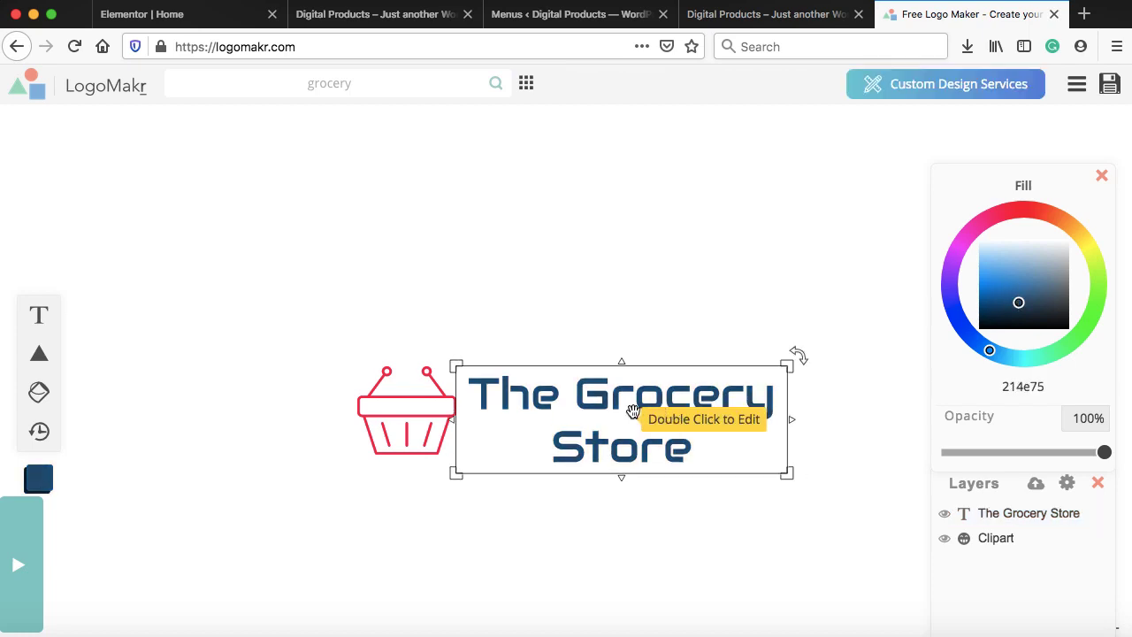
Download the logo from LogoMakr as a free low-resolution logo.png into the Grocery folder
click(1110, 87)
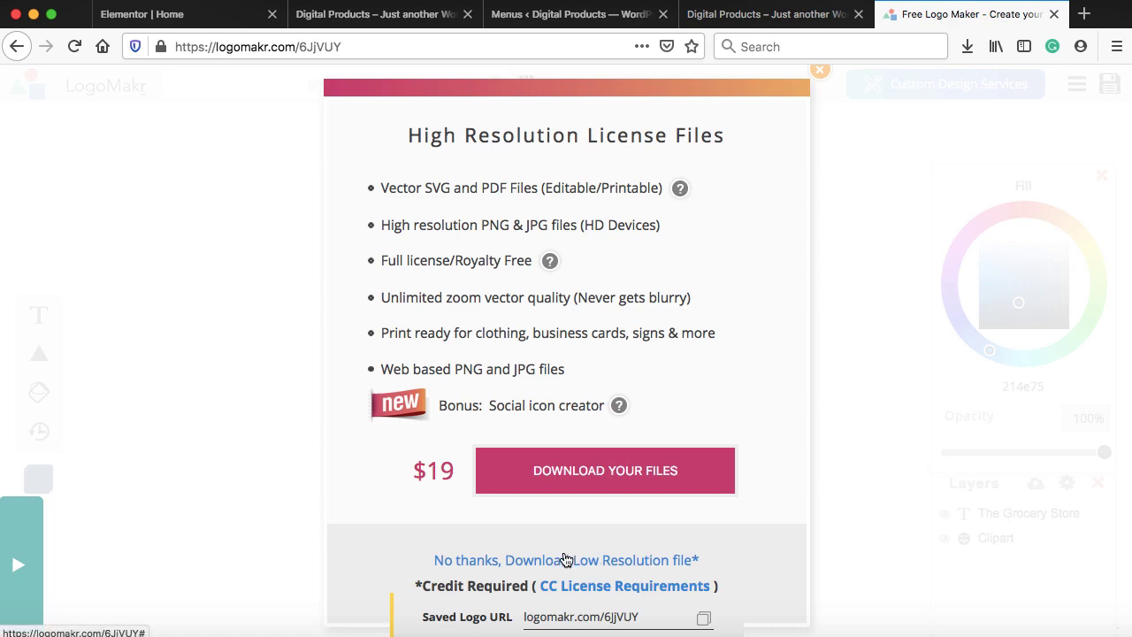
click(565, 559)
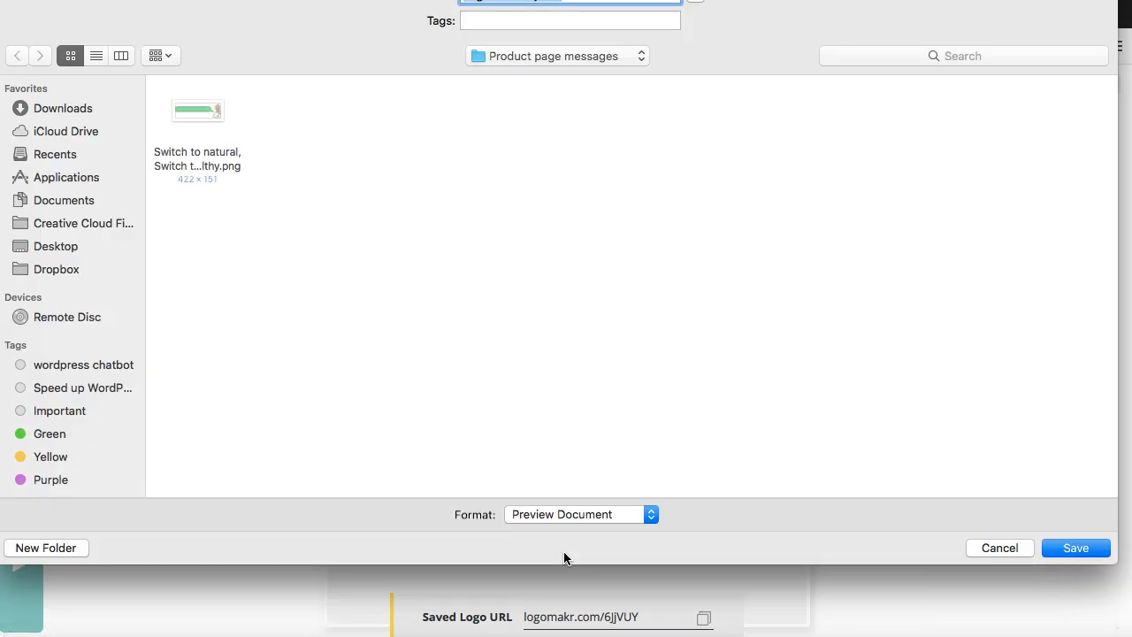
click(561, 56)
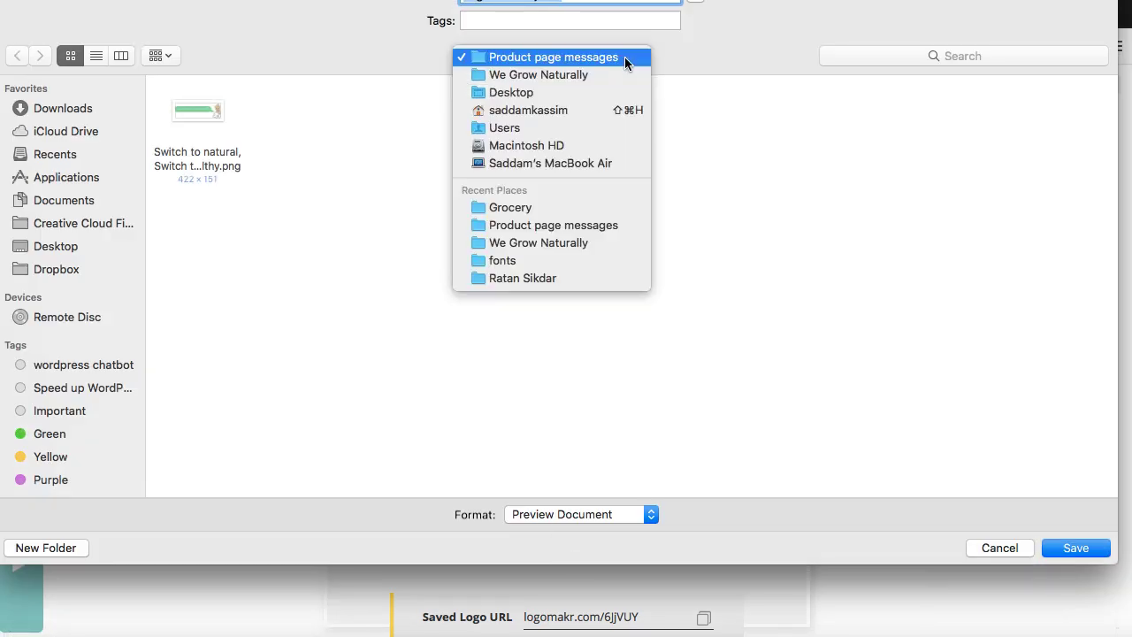
click(530, 208)
key(Return)
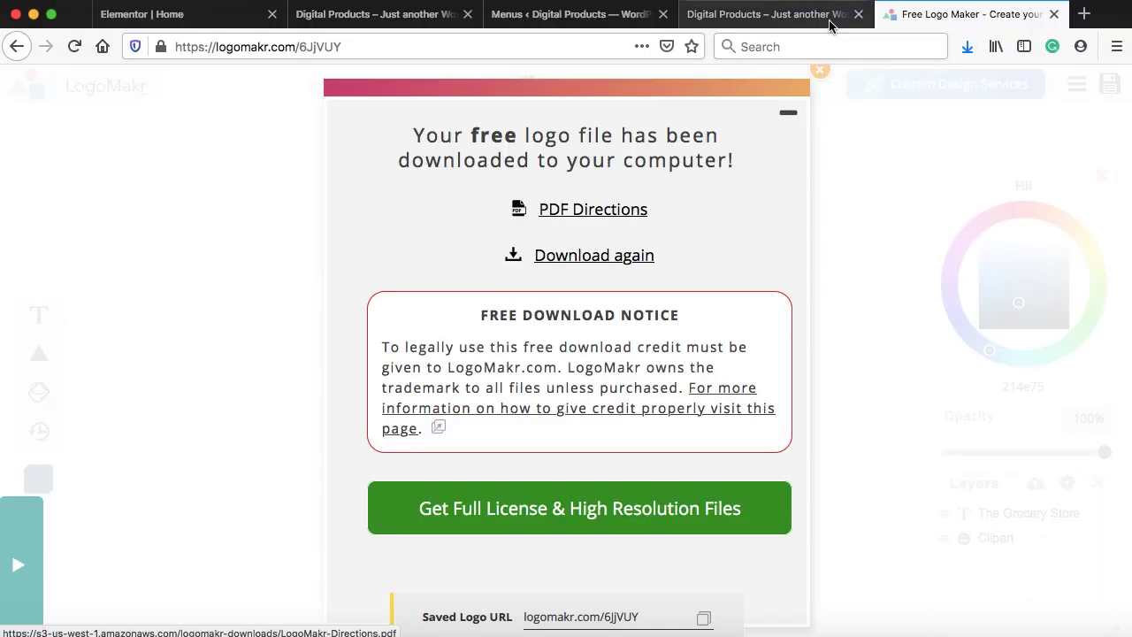
Open the downloaded logo.png from Firefox's downloads list to check it, then return to WordPress
click(822, 78)
click(967, 46)
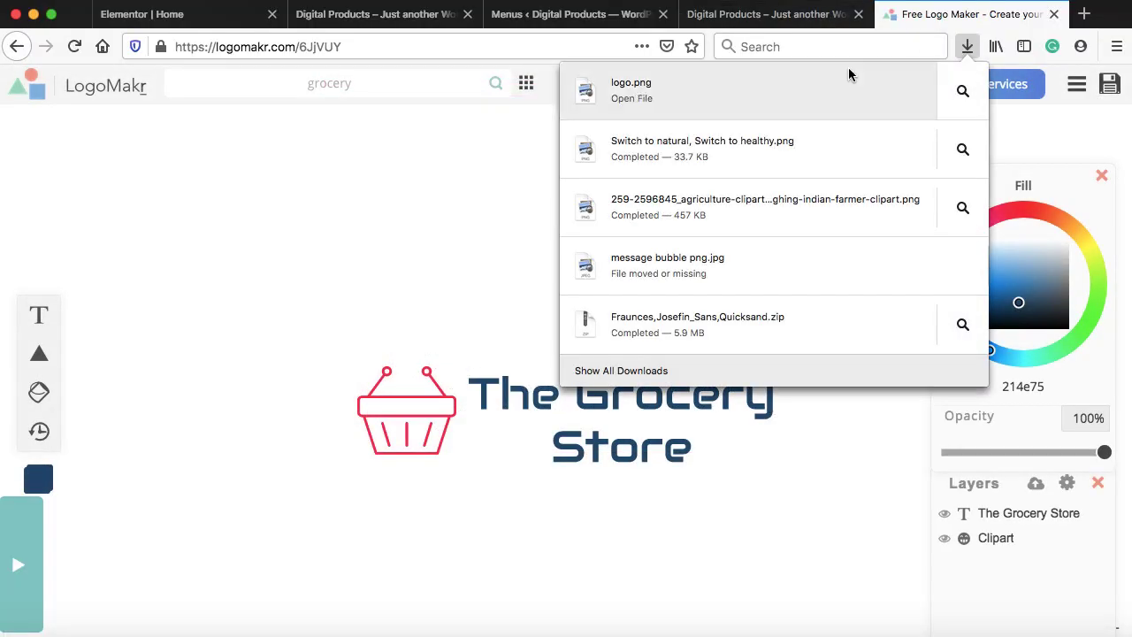
click(796, 87)
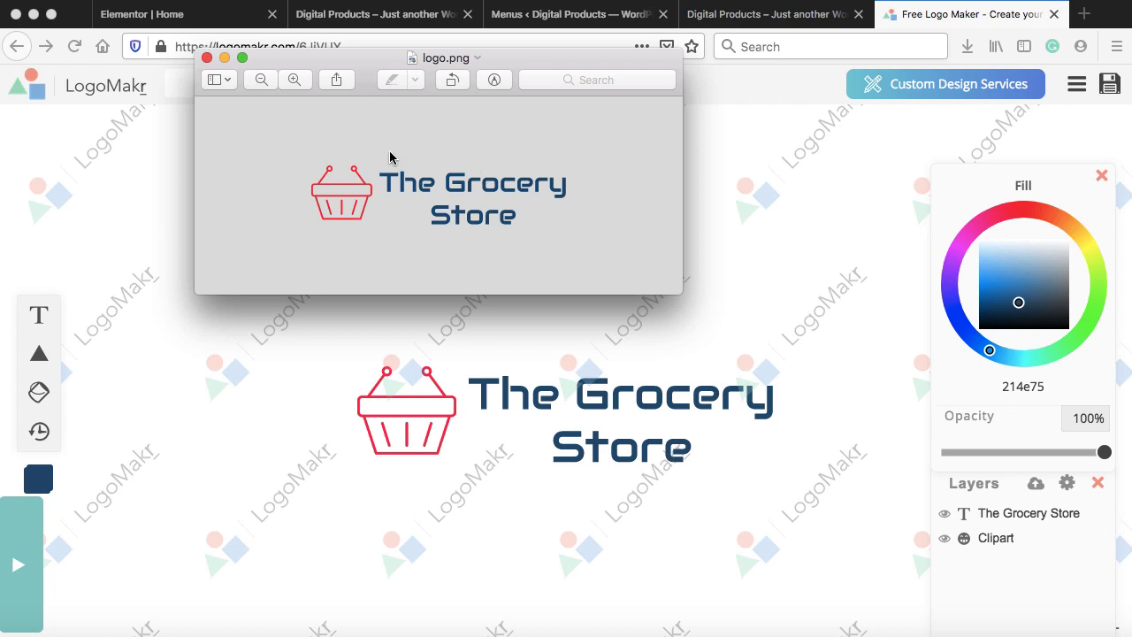
click(900, 240)
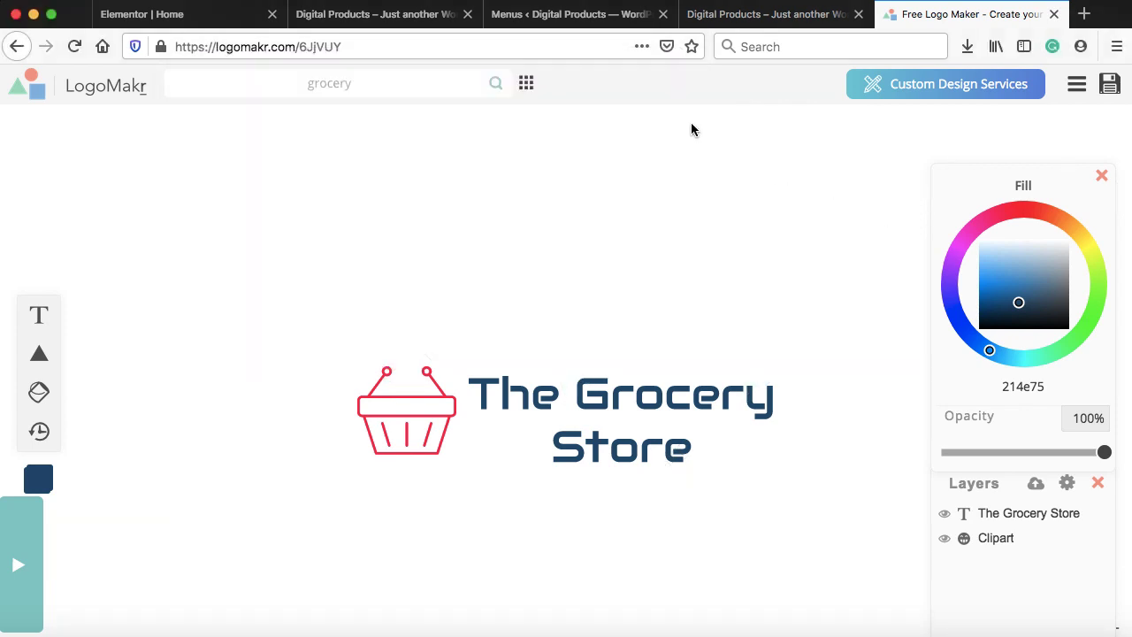
click(570, 14)
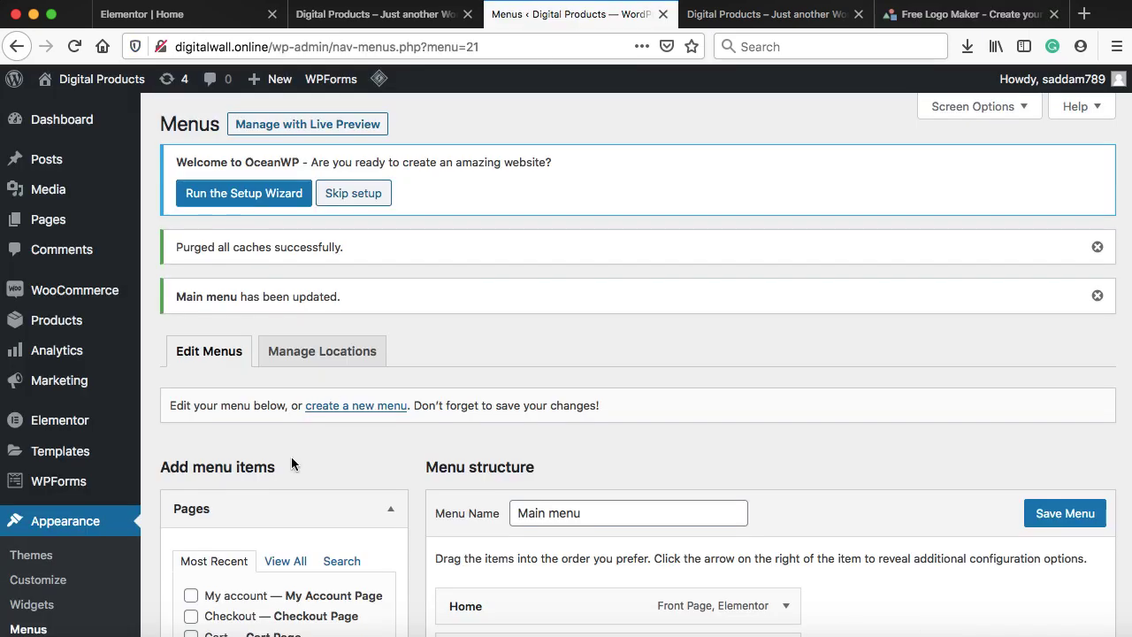
Open the Customizer's Header › Logo settings from Appearance > Customize
scroll(256, 513, down, 3)
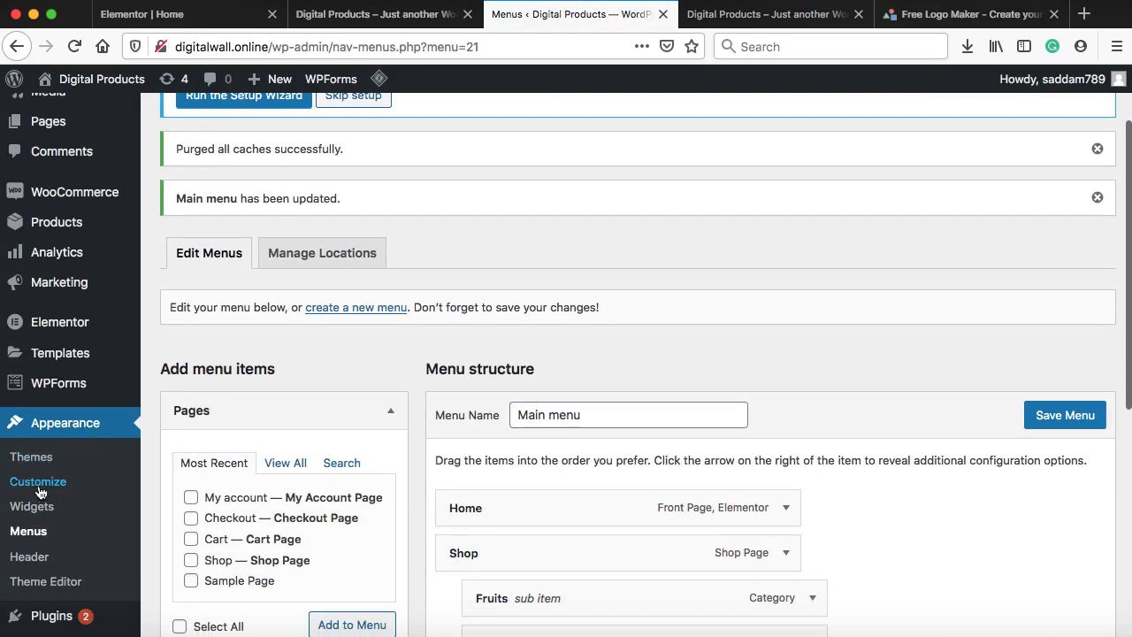
click(37, 488)
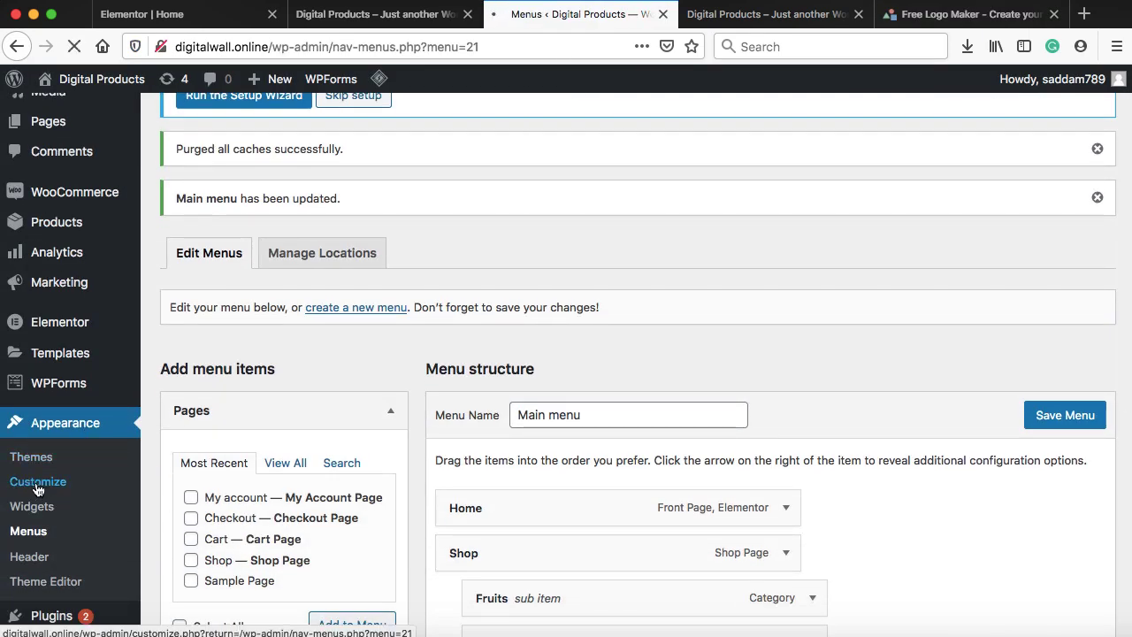
scroll(135, 351, down, 4)
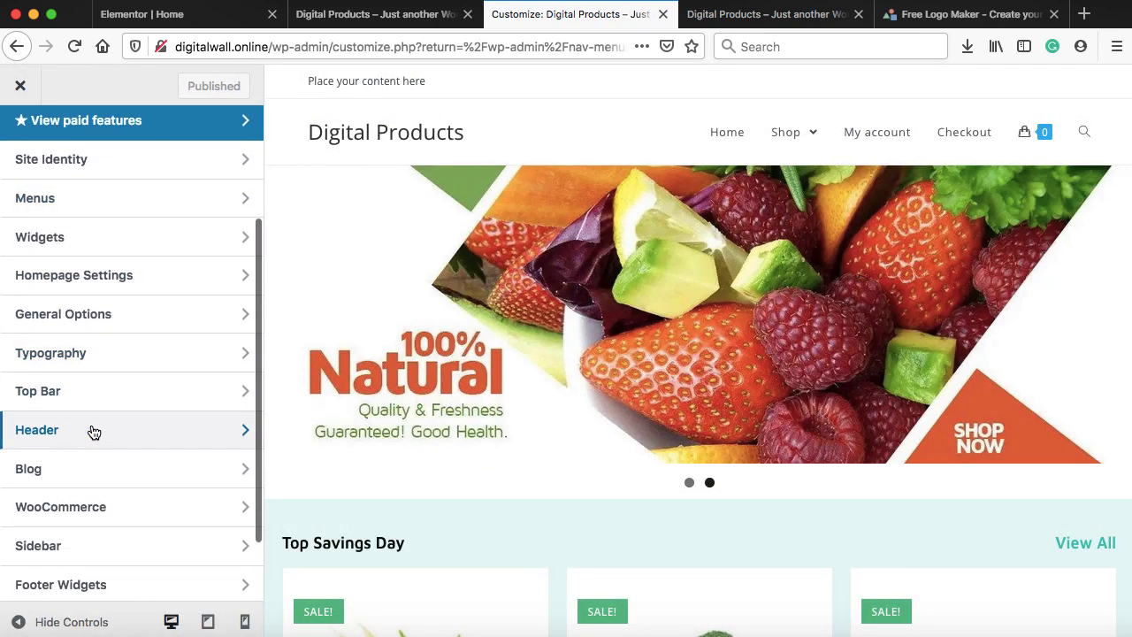
click(94, 431)
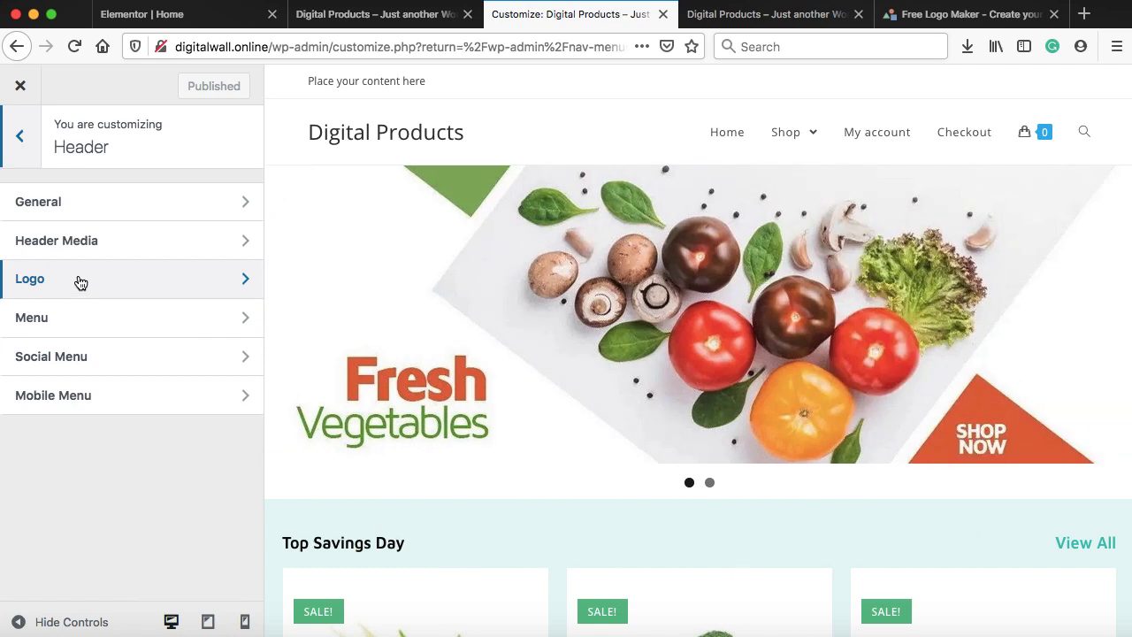
click(80, 282)
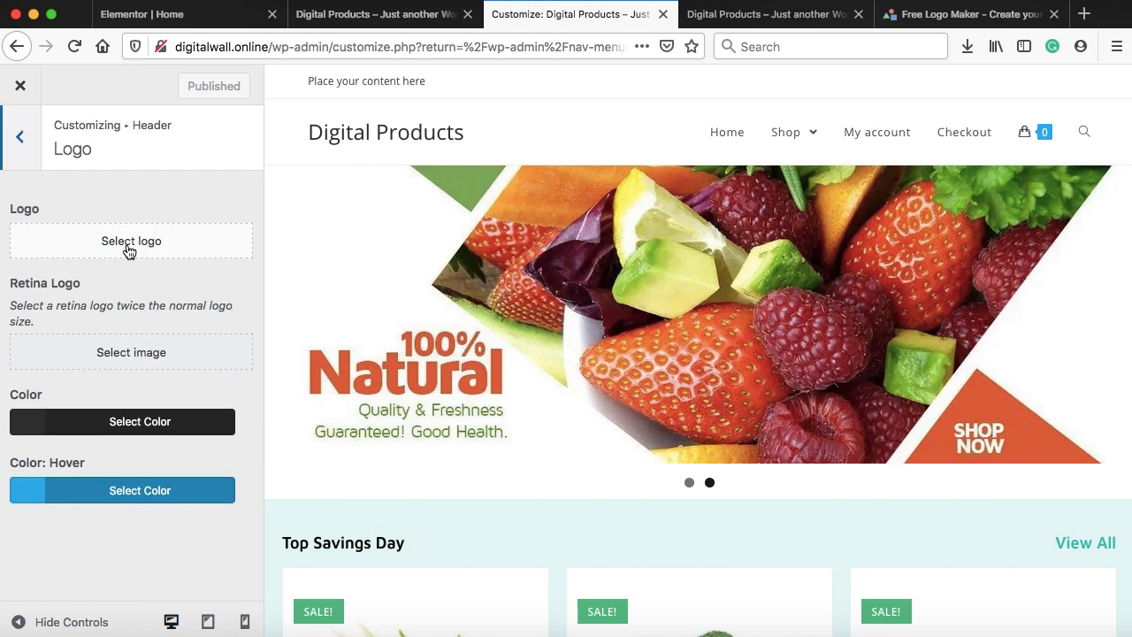
Upload logo.png from the Grocery folder and set it as the site logo, skipping cropping
click(126, 250)
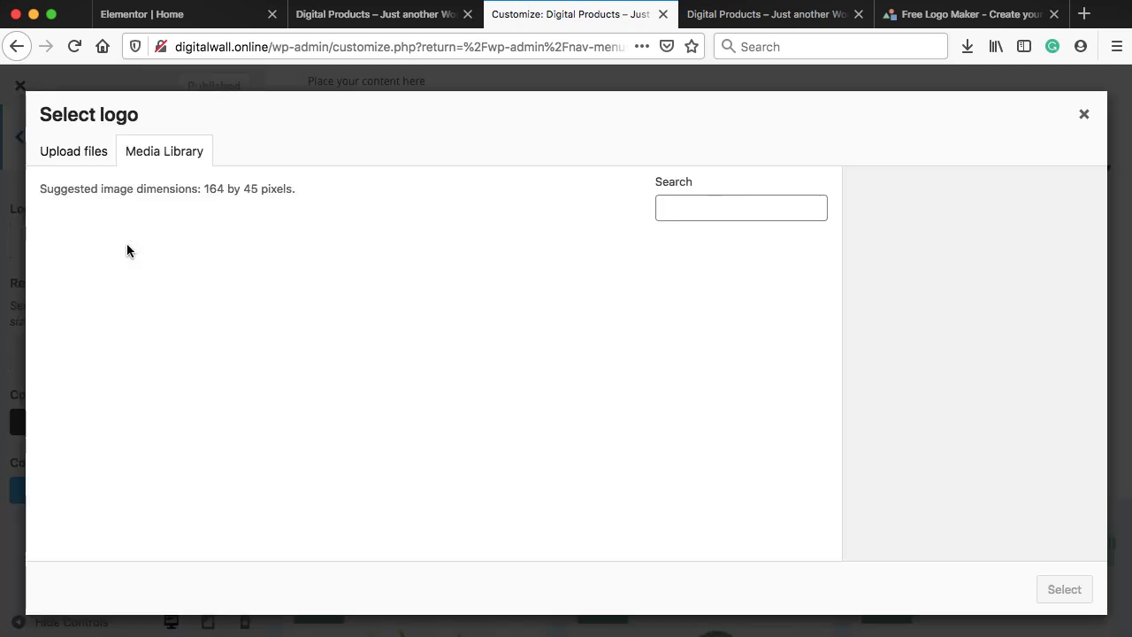
click(69, 155)
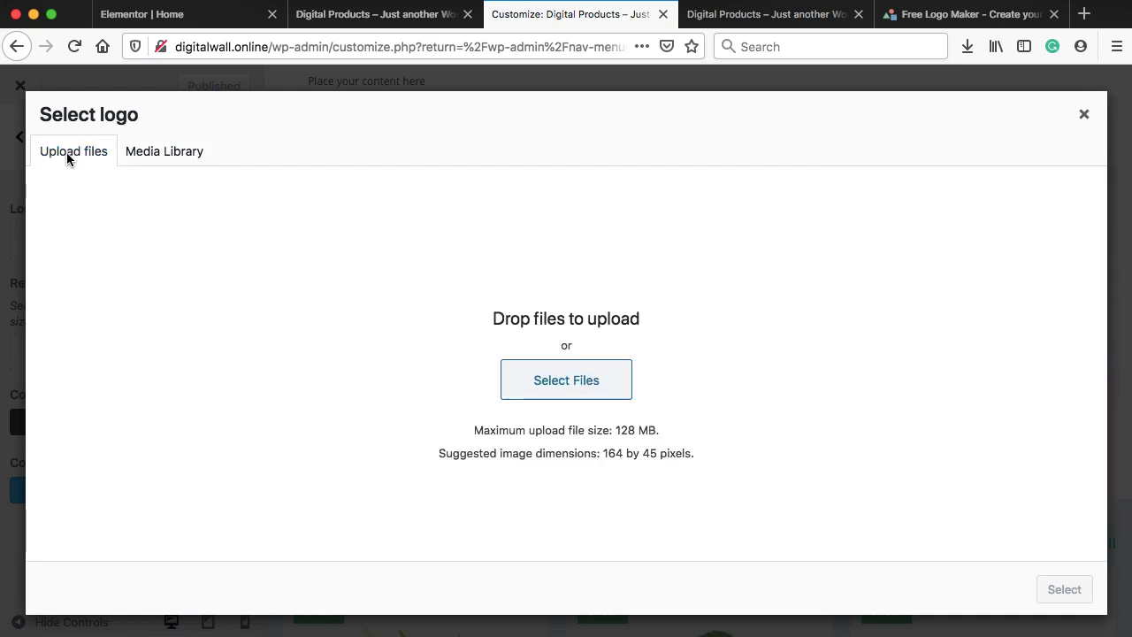
click(557, 383)
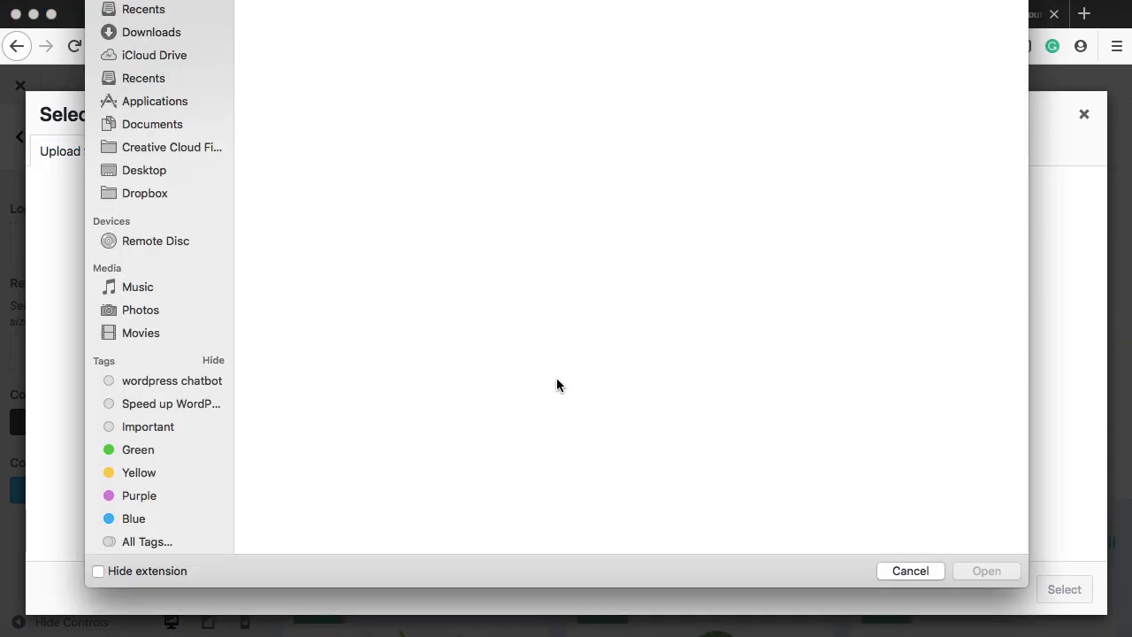
click(627, 125)
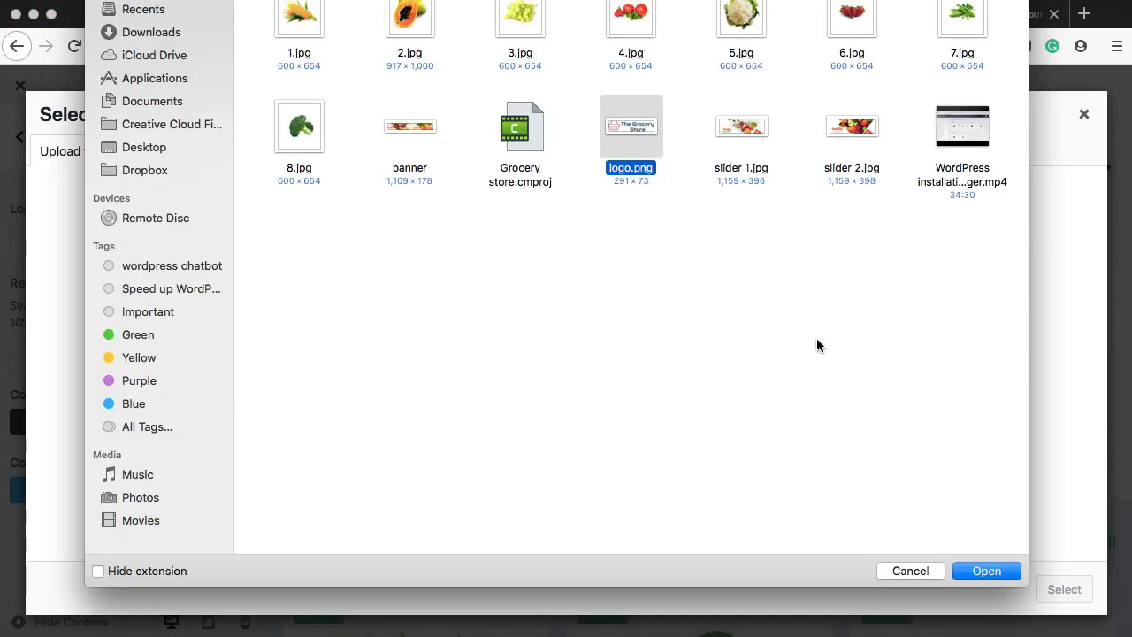
click(970, 570)
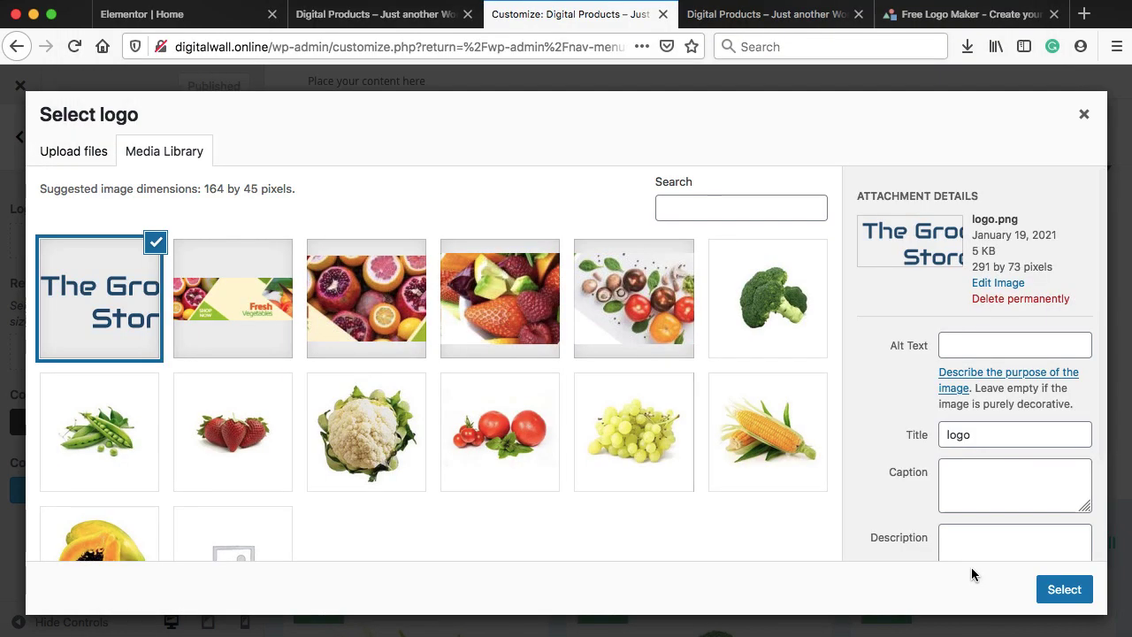
click(1065, 590)
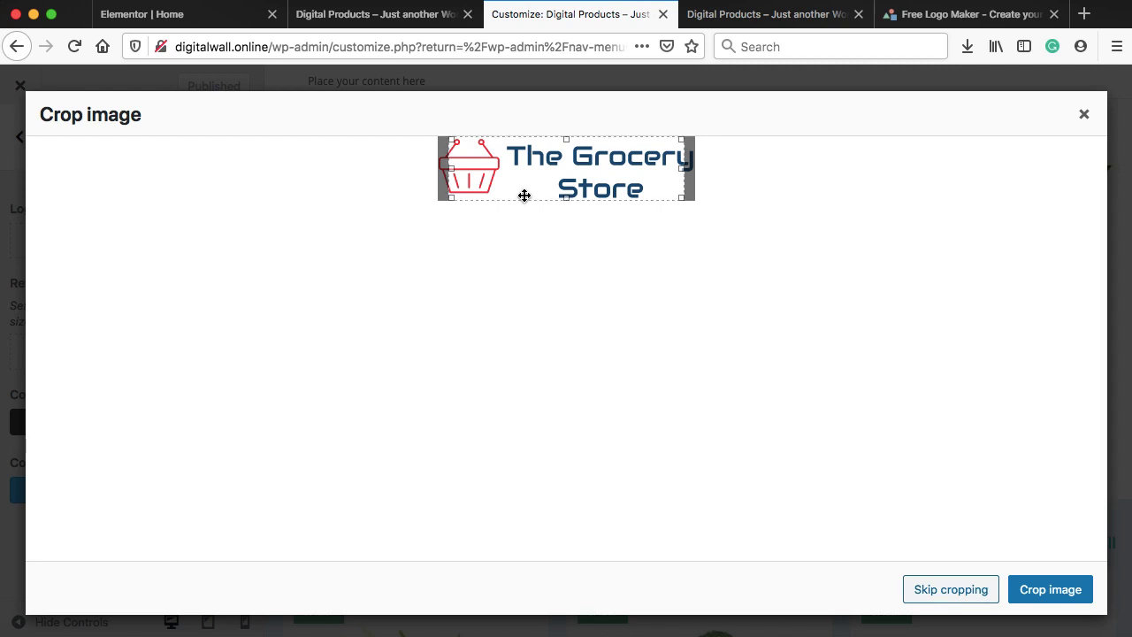
click(951, 589)
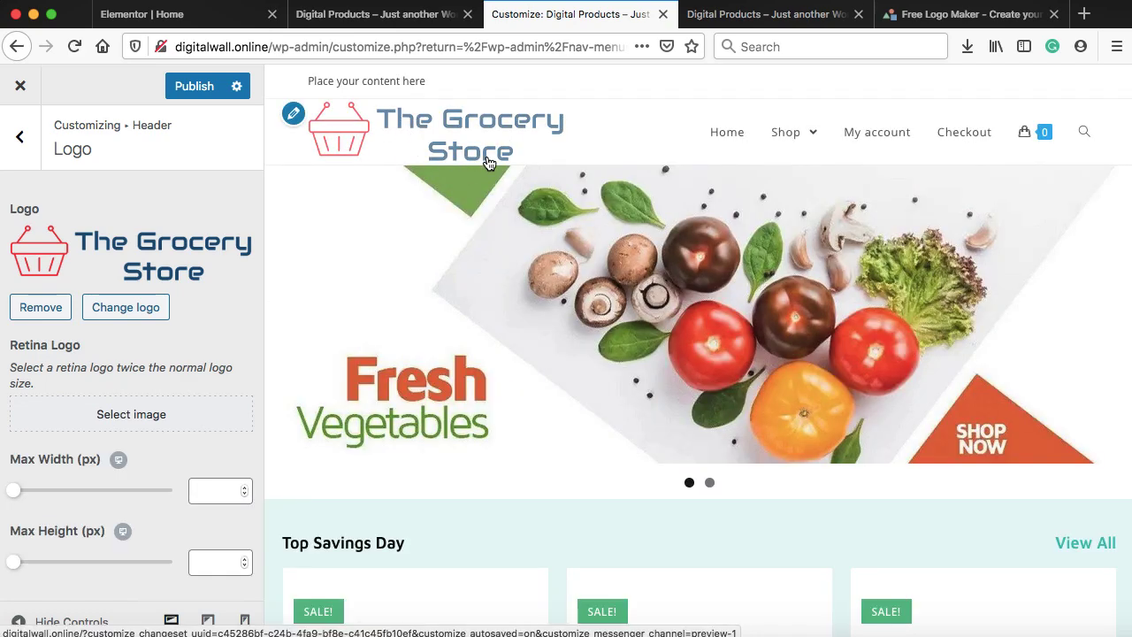
Publish the logo change and reload the live home page to confirm The Grocery Store logo shows
click(185, 86)
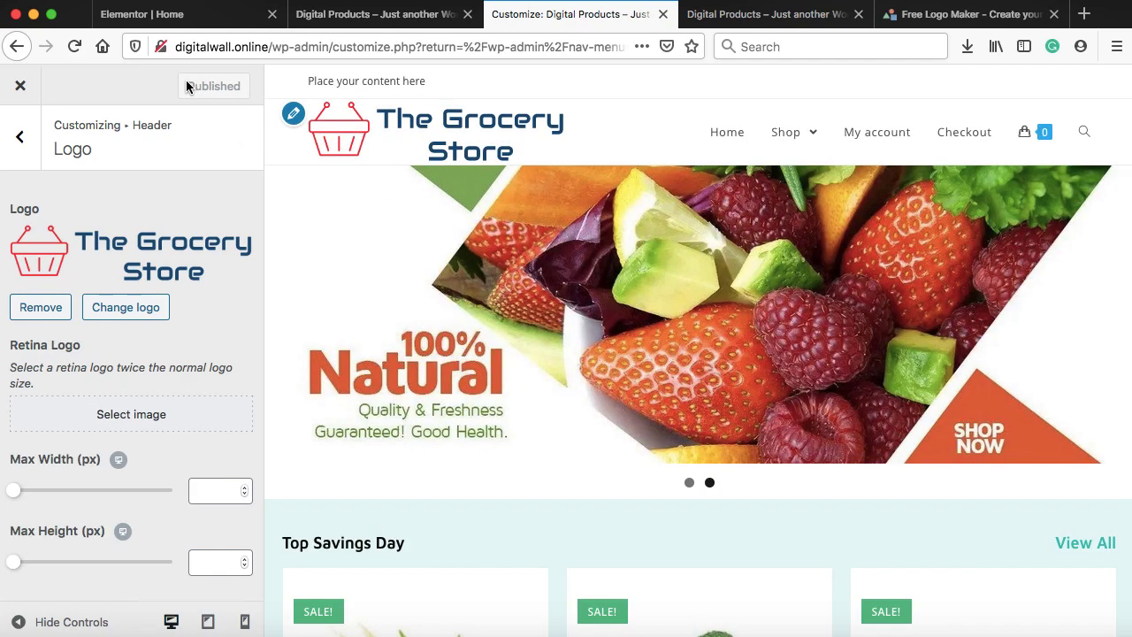
click(757, 17)
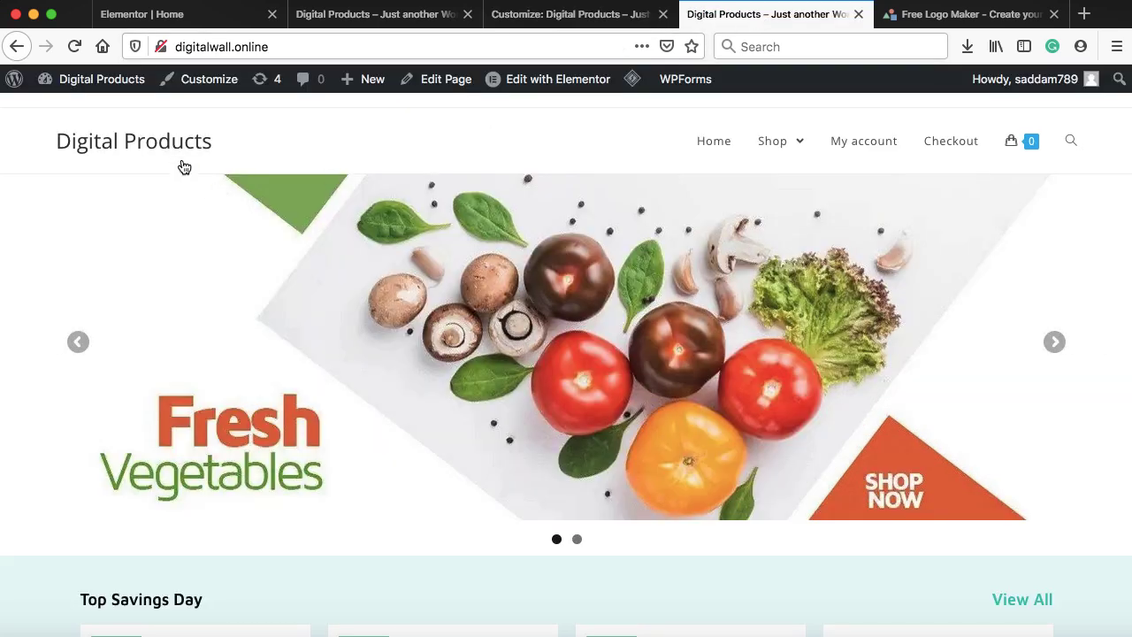
click(146, 145)
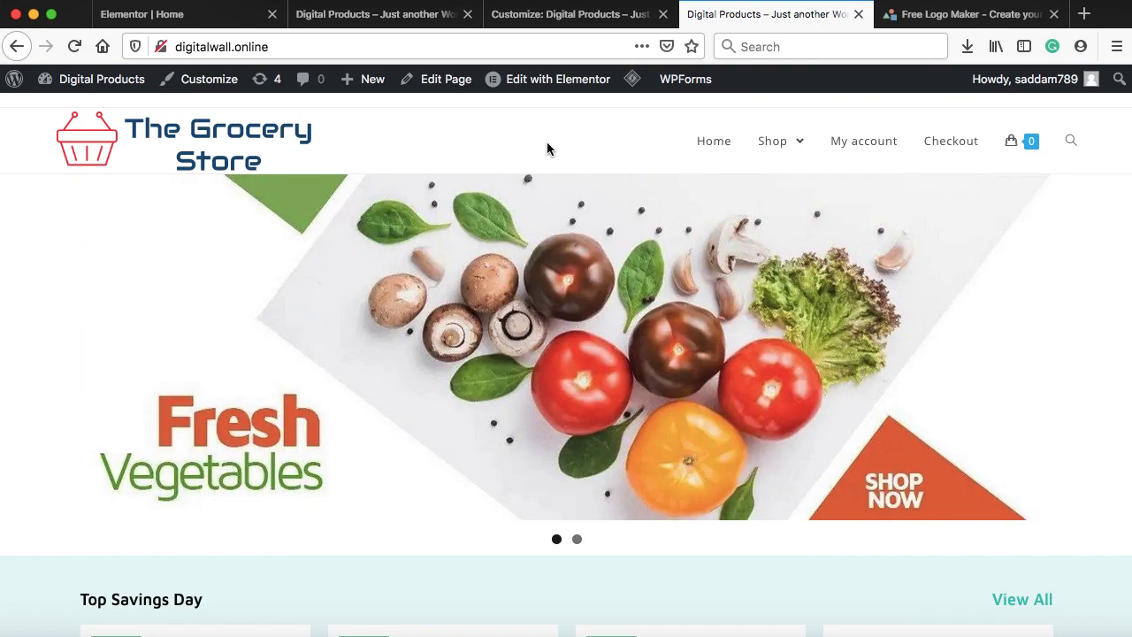
click(561, 14)
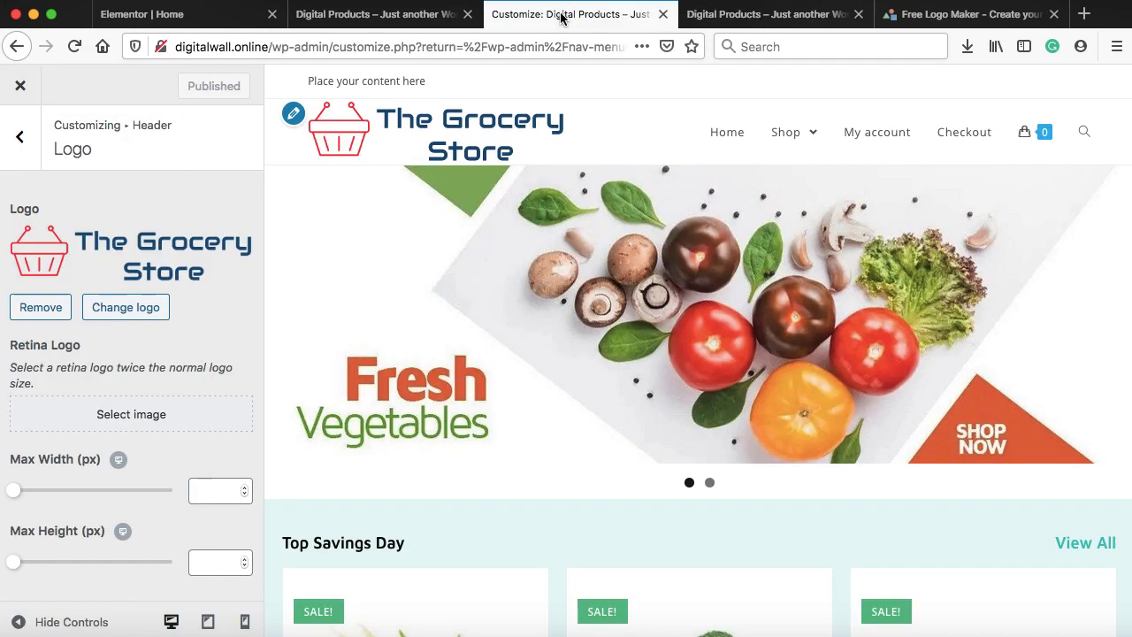
Close the Customizer and go to the Elementor Theme Builder
click(18, 88)
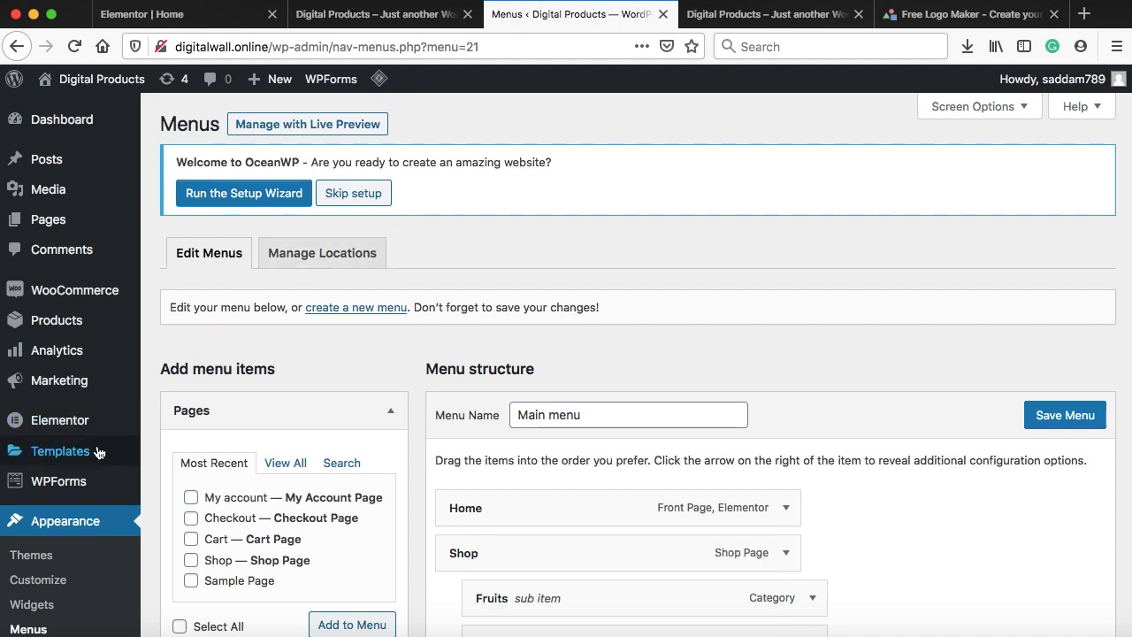
mouse_move(64, 453)
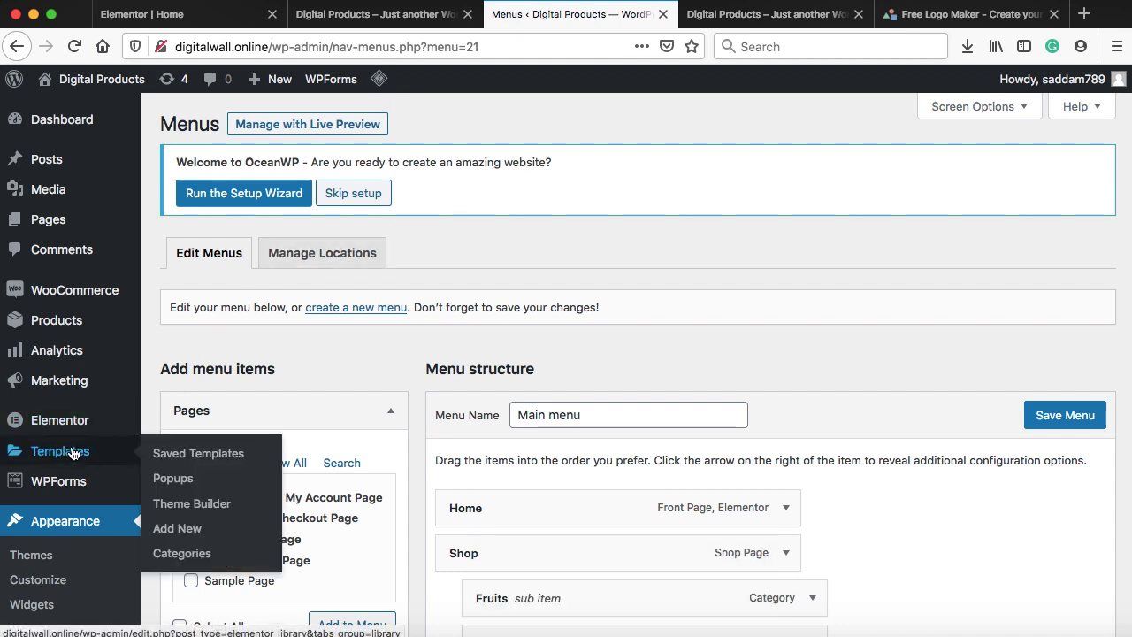
click(203, 506)
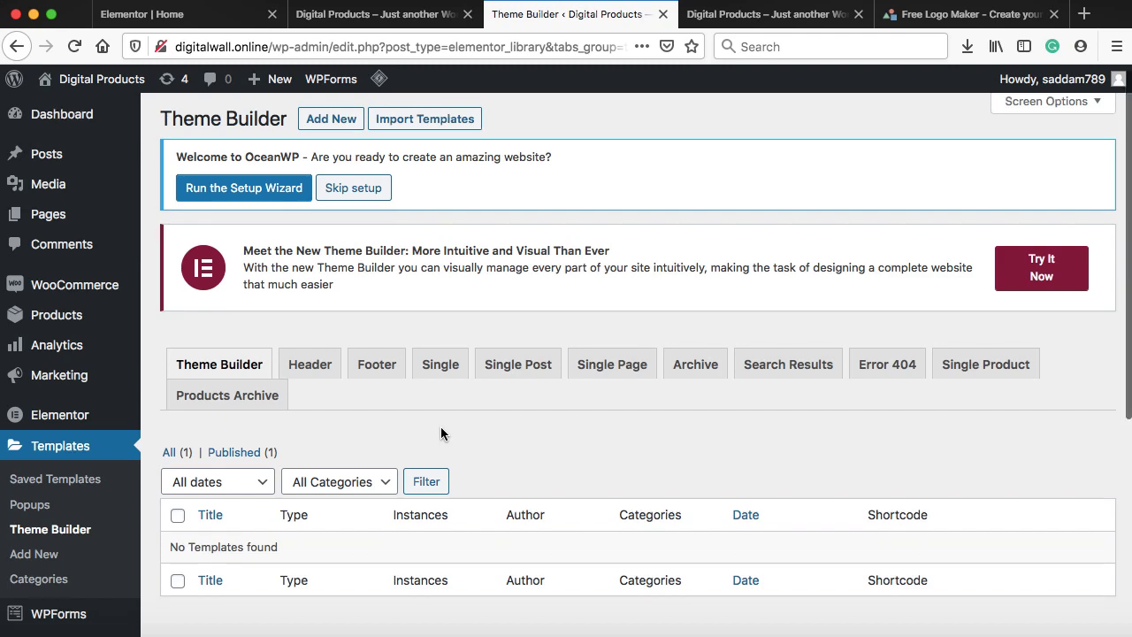
Create a new Header template named 'my custom header'
click(328, 127)
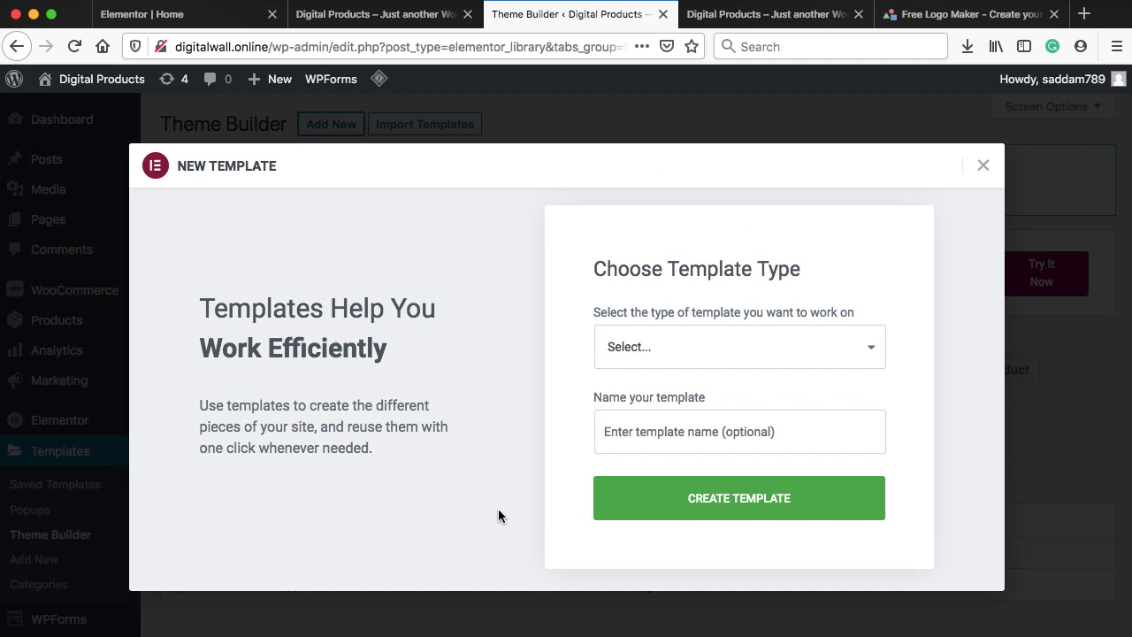
click(681, 344)
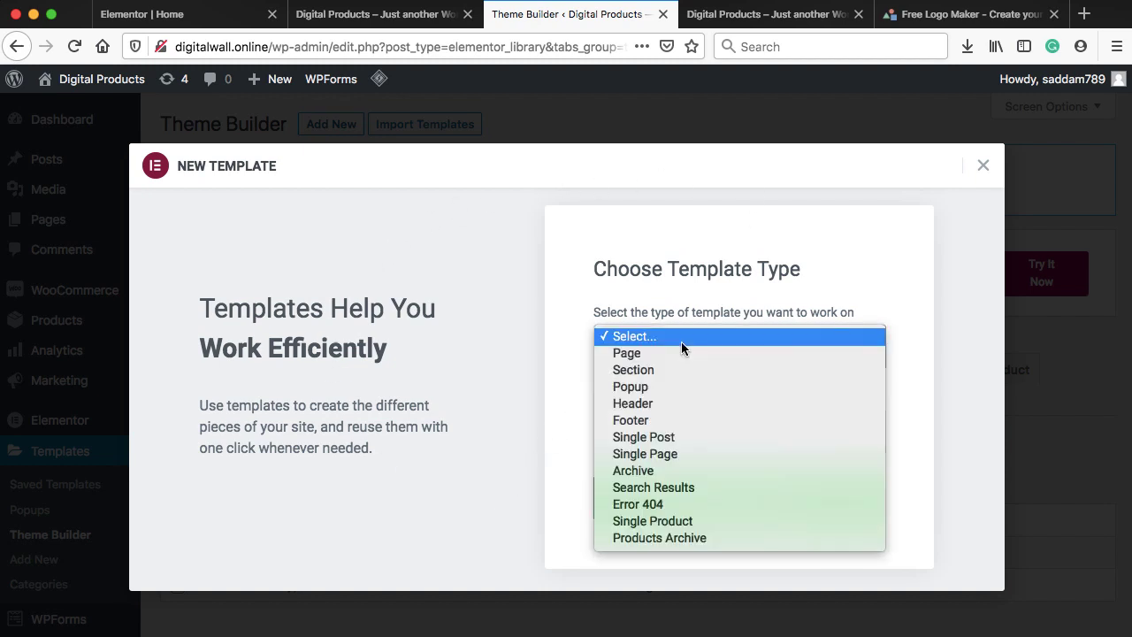
click(654, 404)
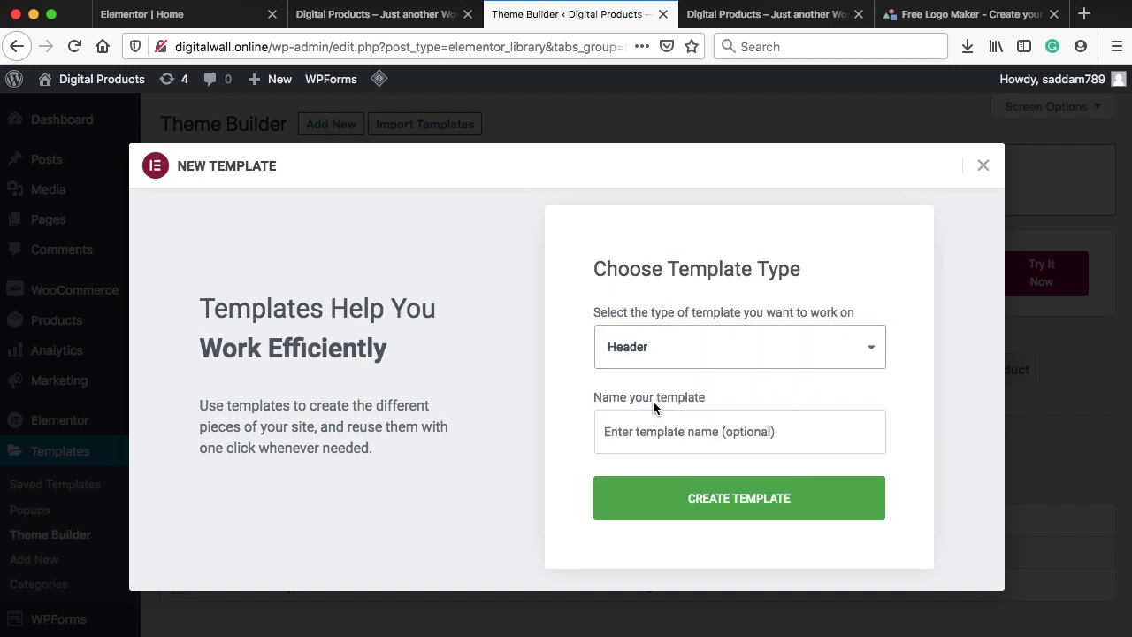
click(657, 433)
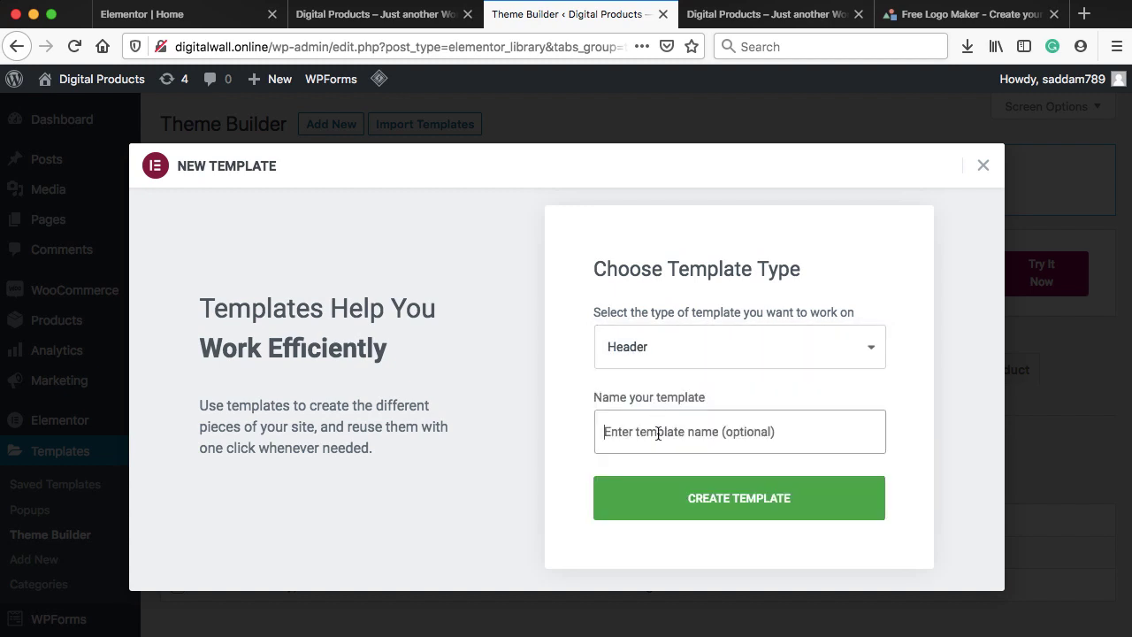
text(my c)
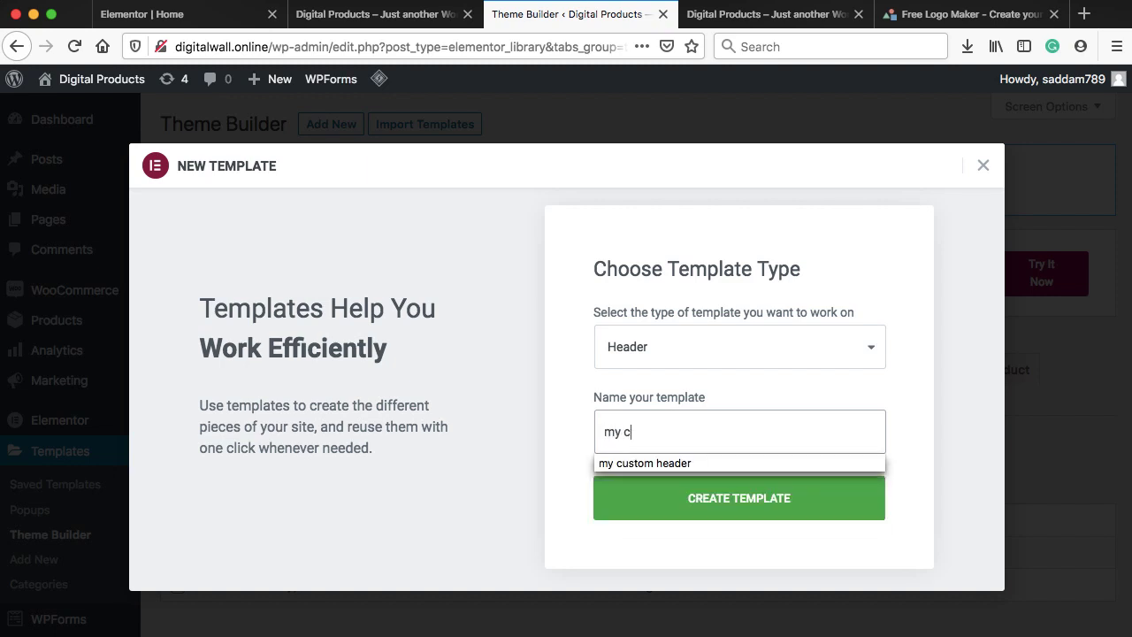
text(us)
key(Down)
key(Return)
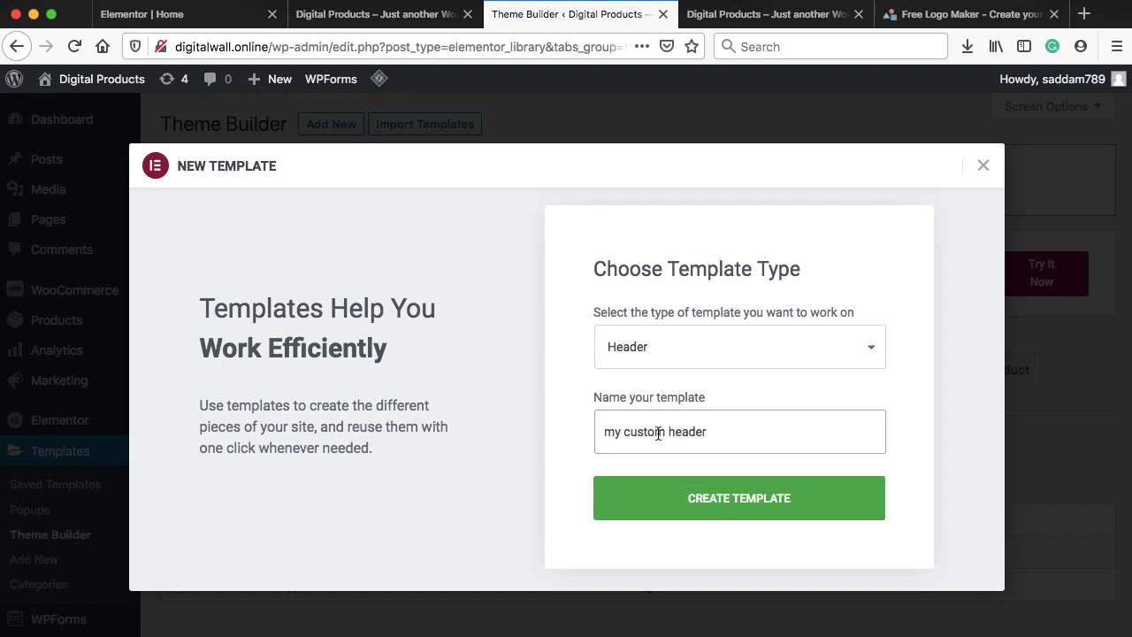
click(734, 500)
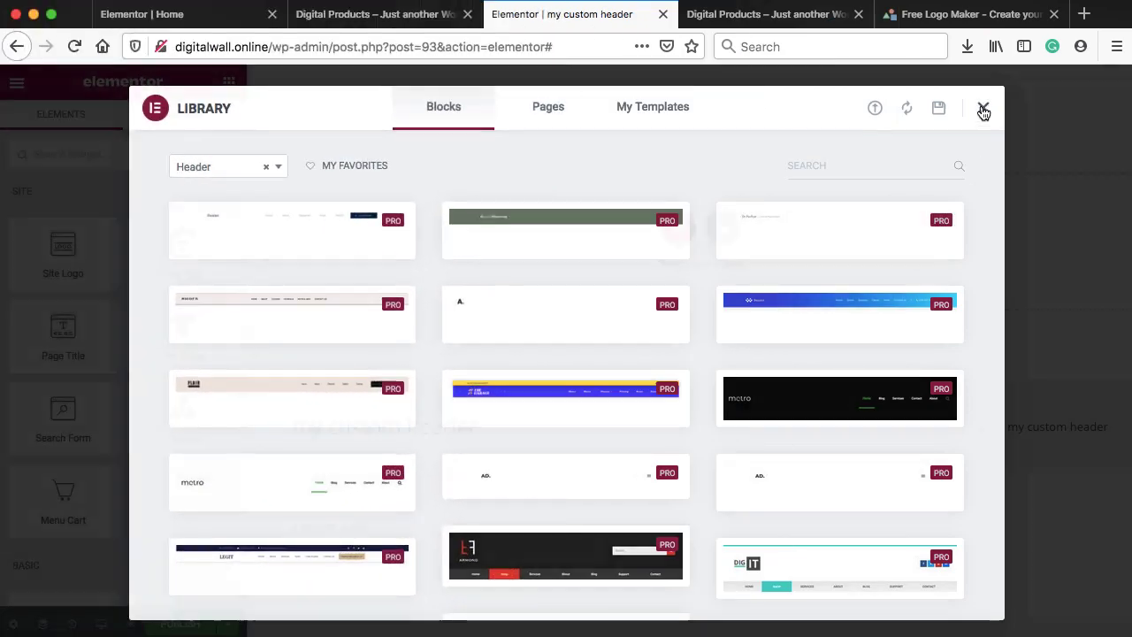
Start a blank header with a one-column section, a two-column inner section, and the Site Logo in the left column
click(983, 110)
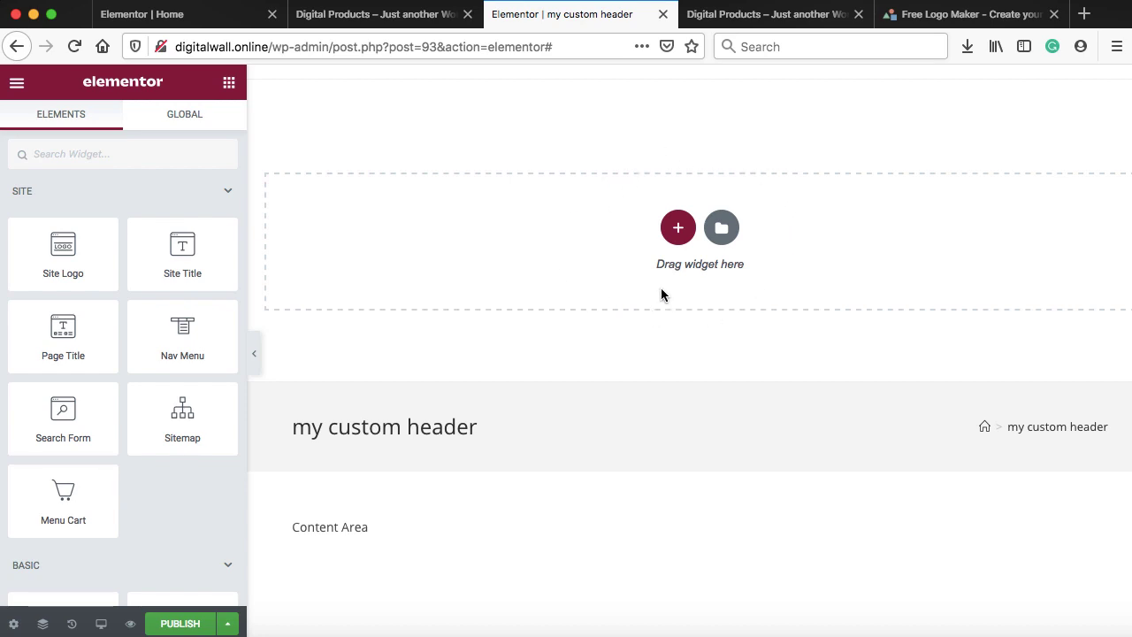
click(678, 230)
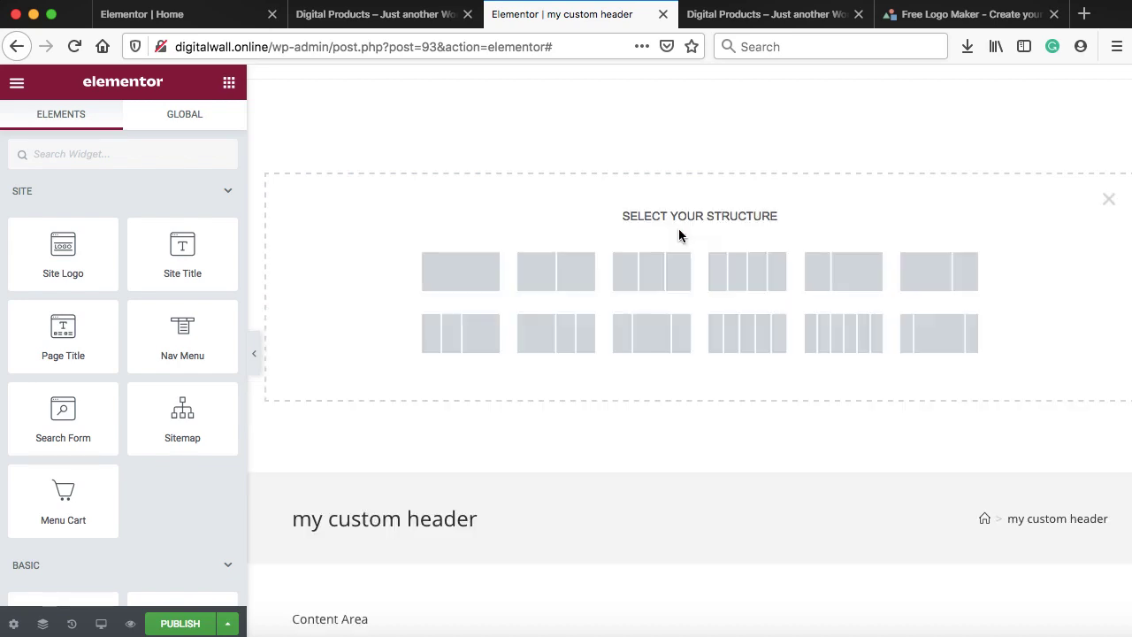
click(460, 275)
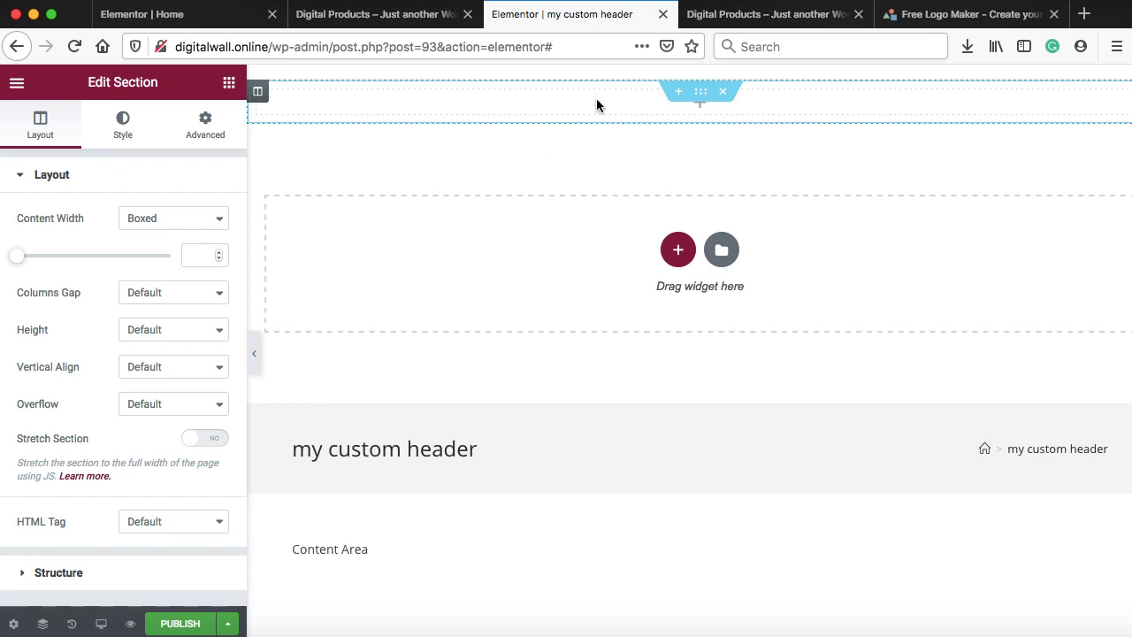
click(701, 113)
scroll(86, 304, down, 4)
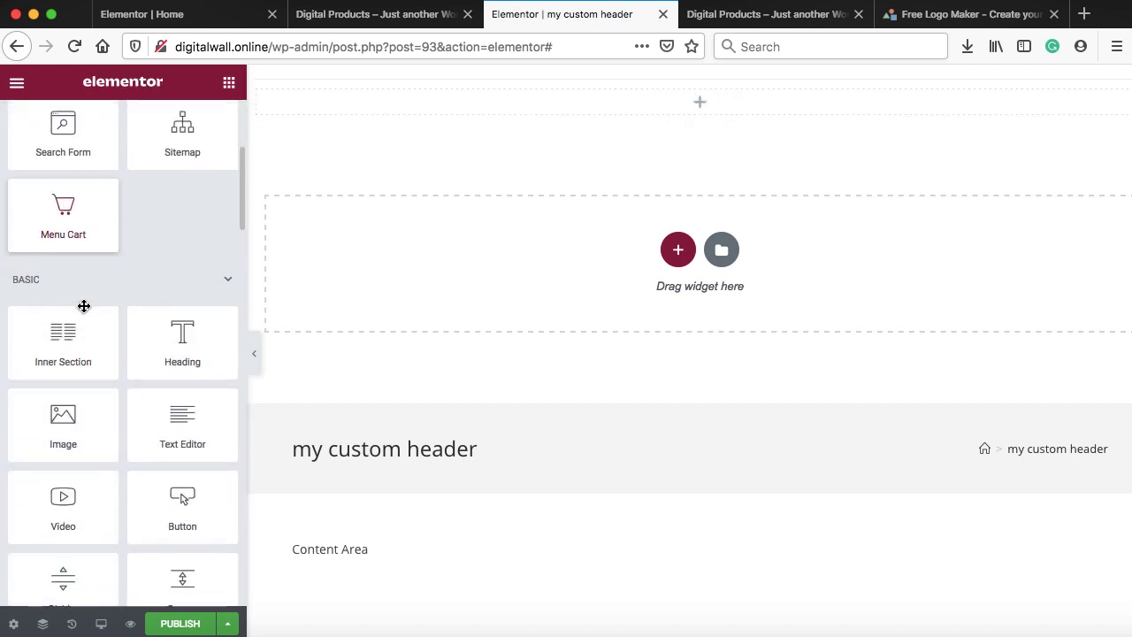
drag(35, 354, 494, 103)
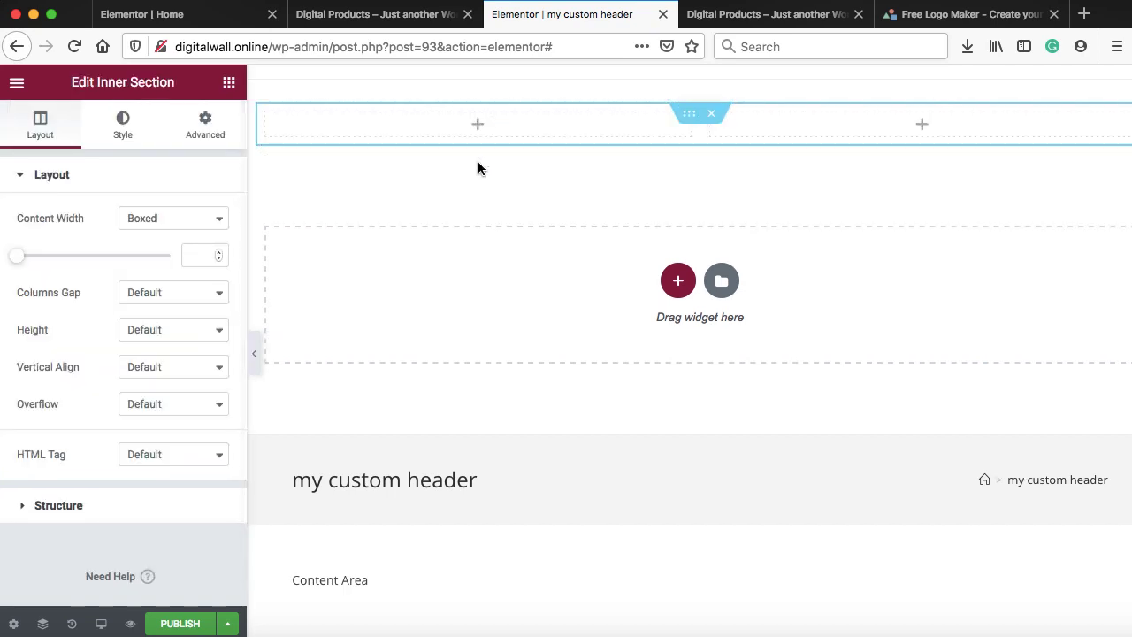
click(478, 126)
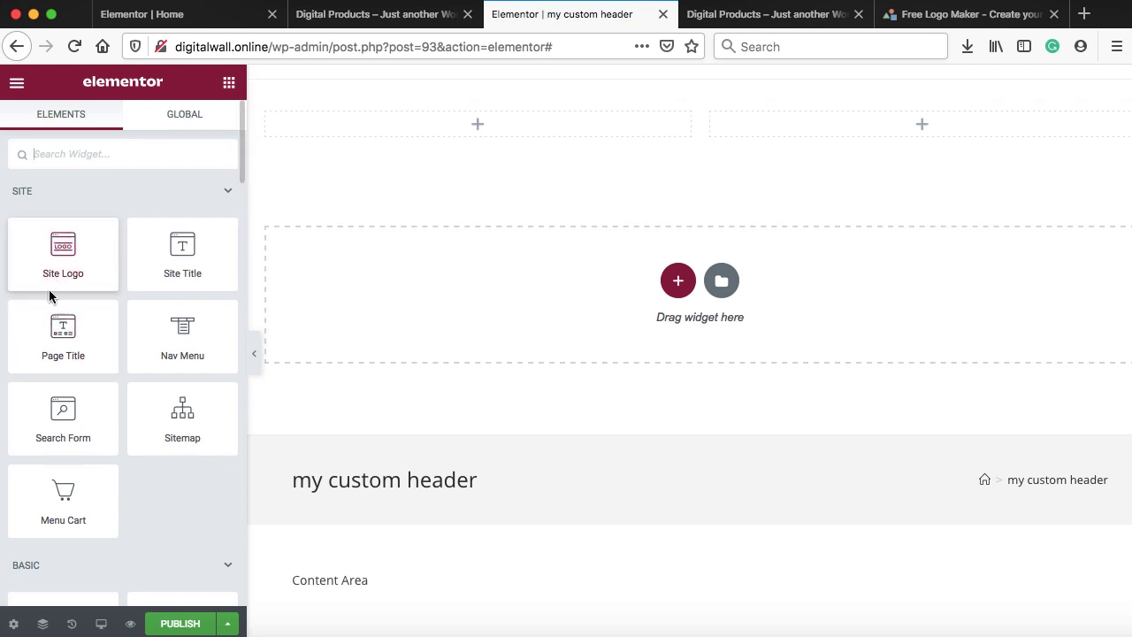
drag(46, 251, 344, 122)
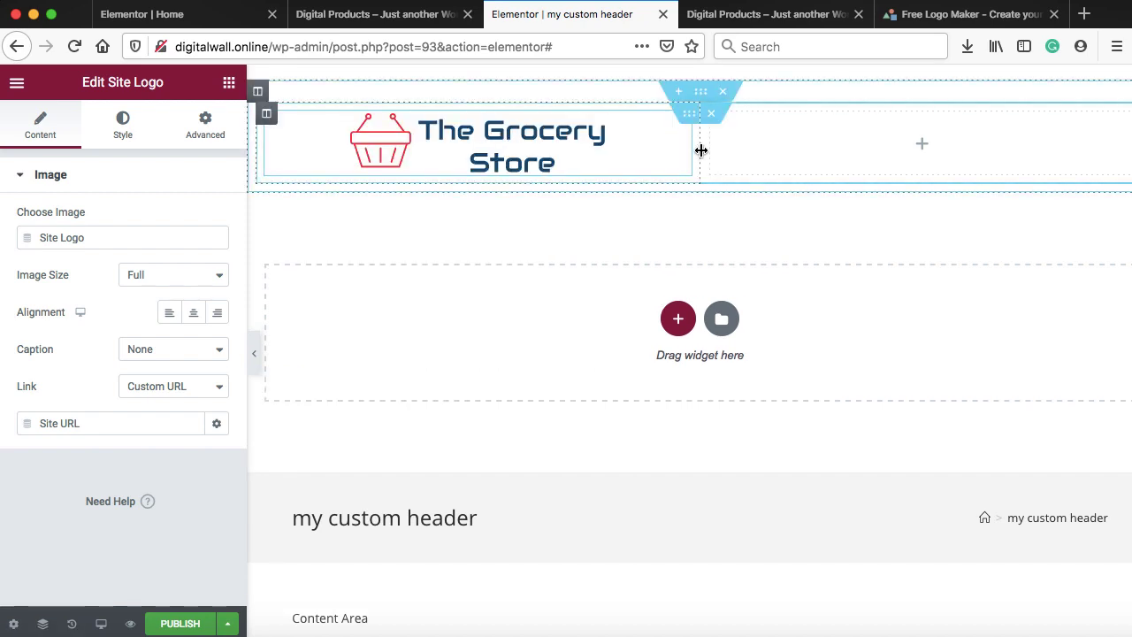
Add a third column and resize the logo column to about 19% and the middle to about 60%
drag(699, 148, 426, 151)
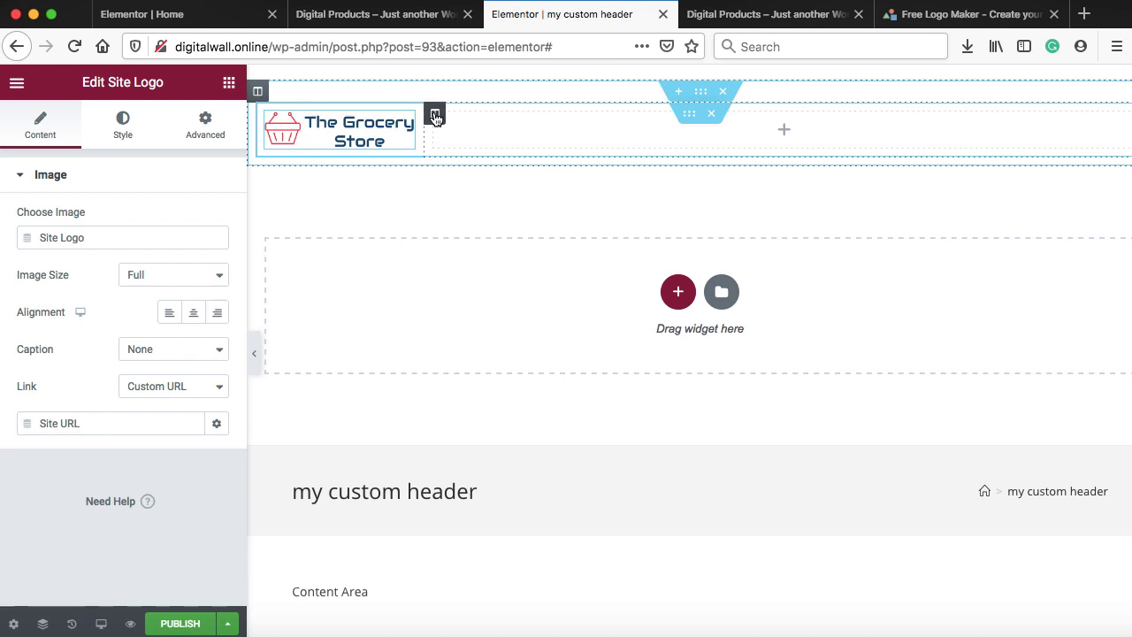
right_click(435, 117)
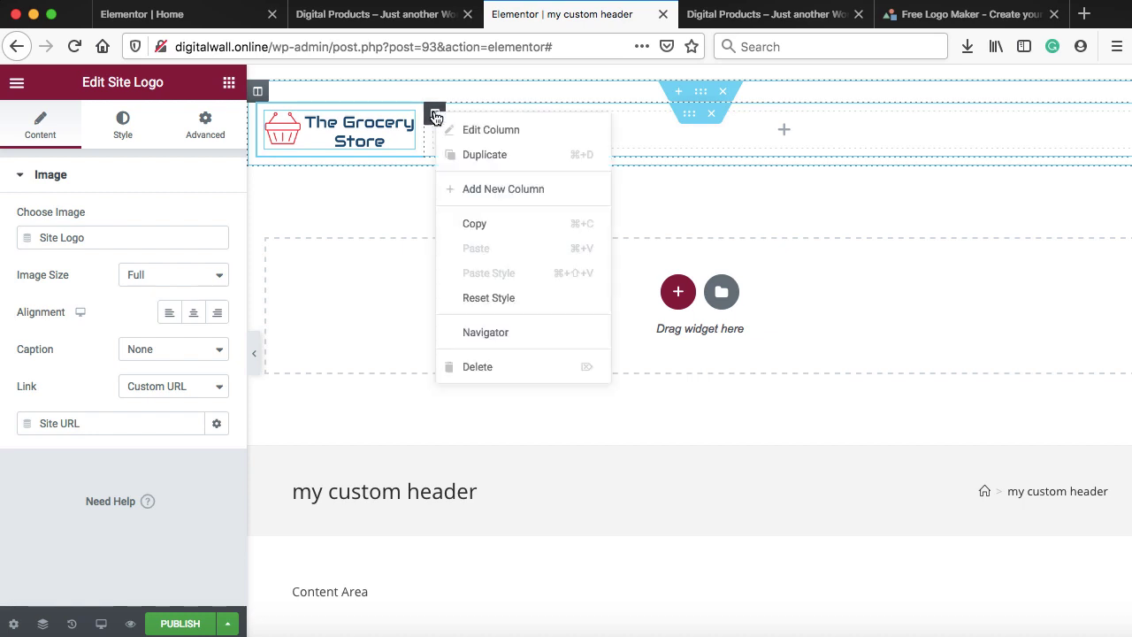
click(484, 189)
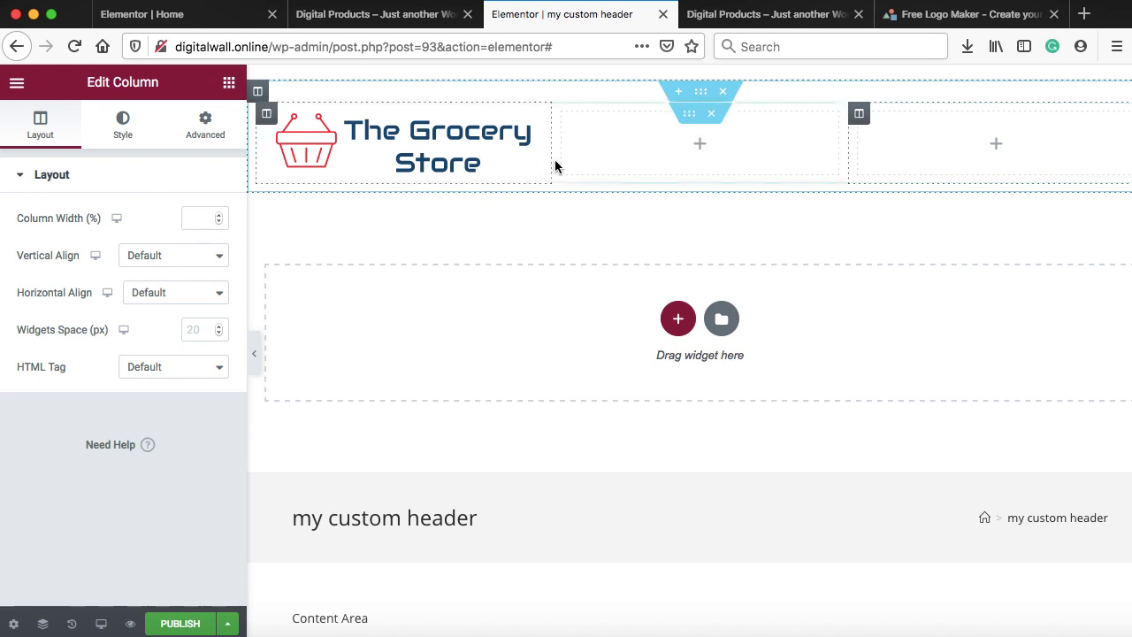
drag(552, 146, 417, 145)
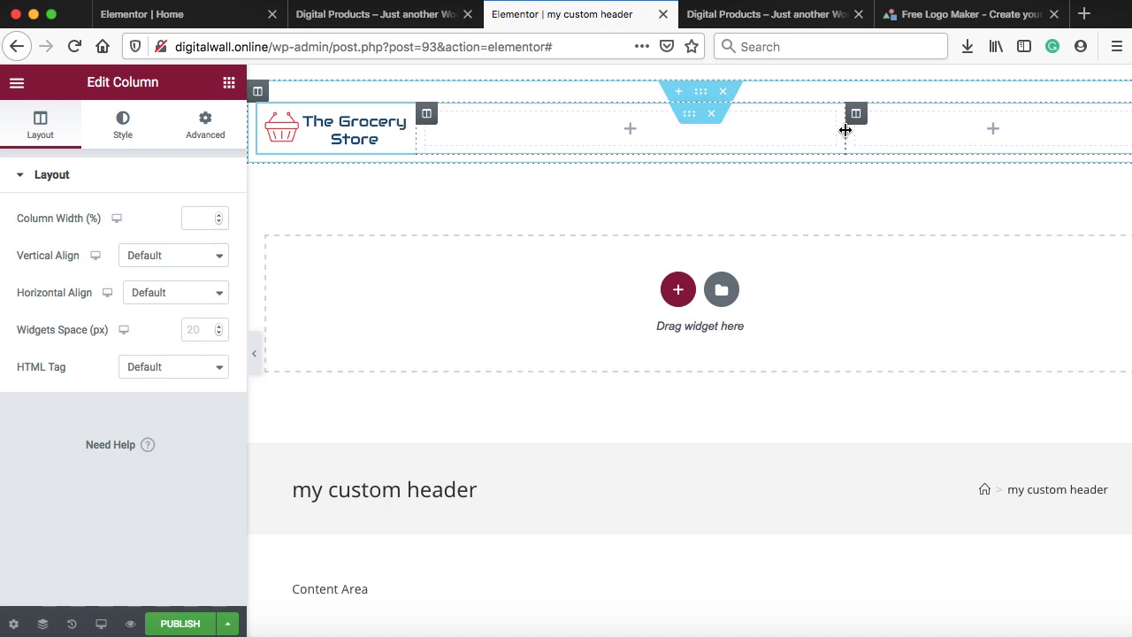
drag(846, 130, 982, 126)
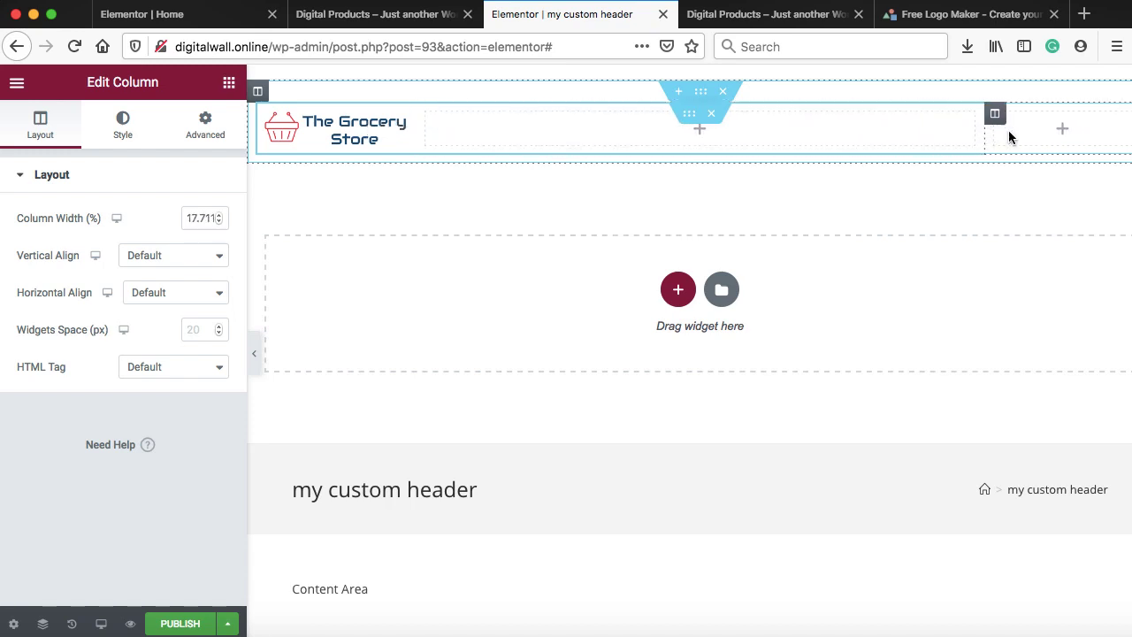
click(1063, 132)
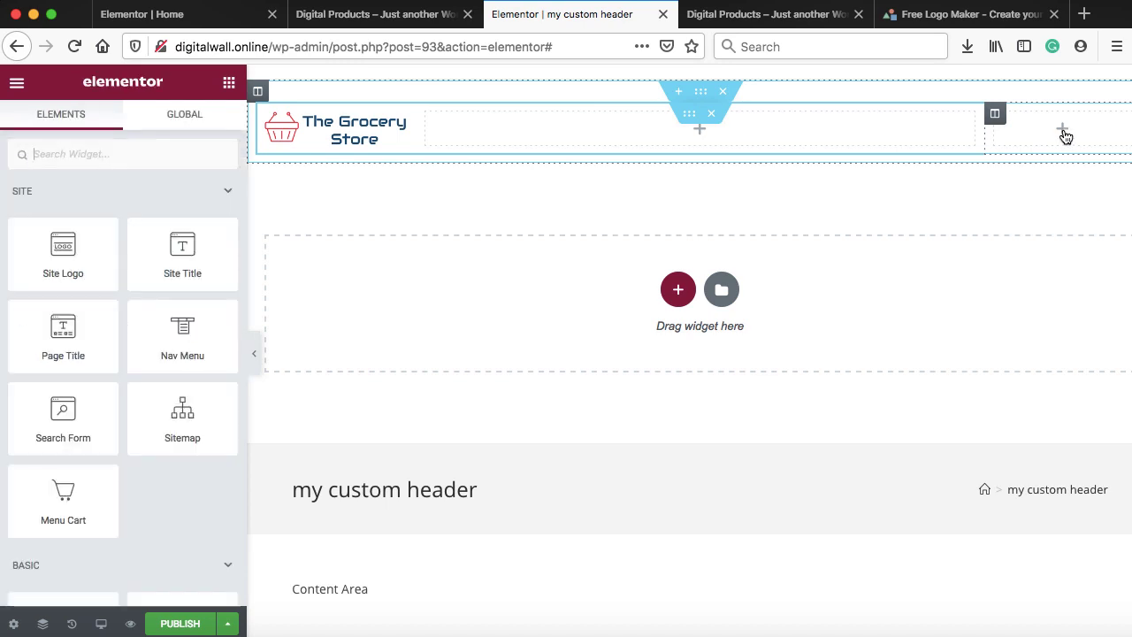
Put the Cart widget in the right column and a Search Form in the middle column
scroll(151, 489, down, 2)
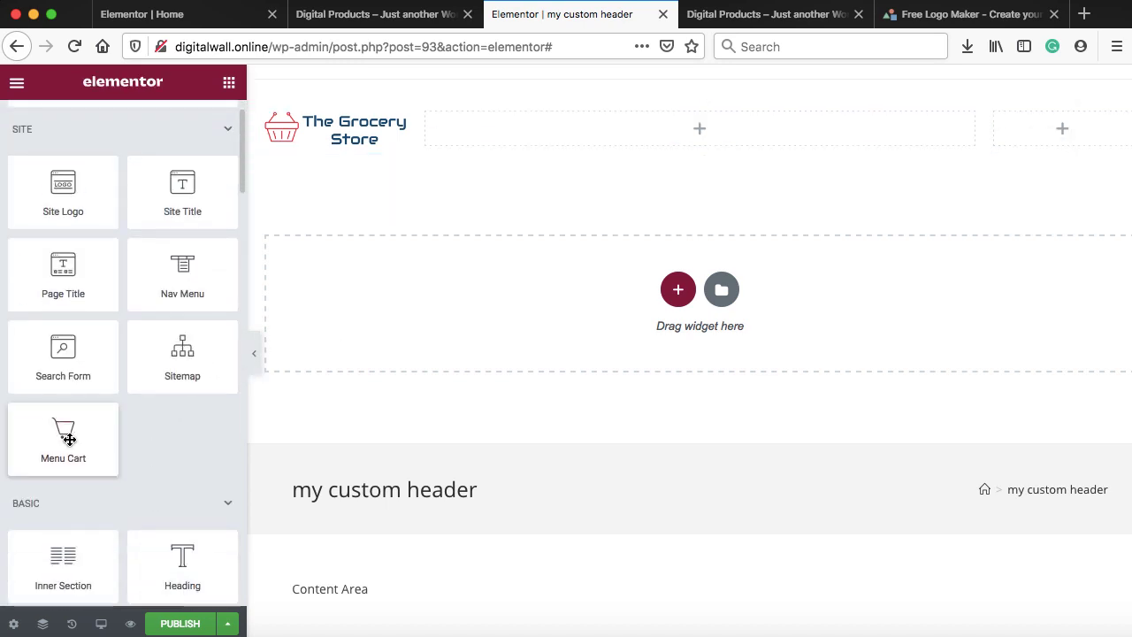
drag(63, 437, 1066, 133)
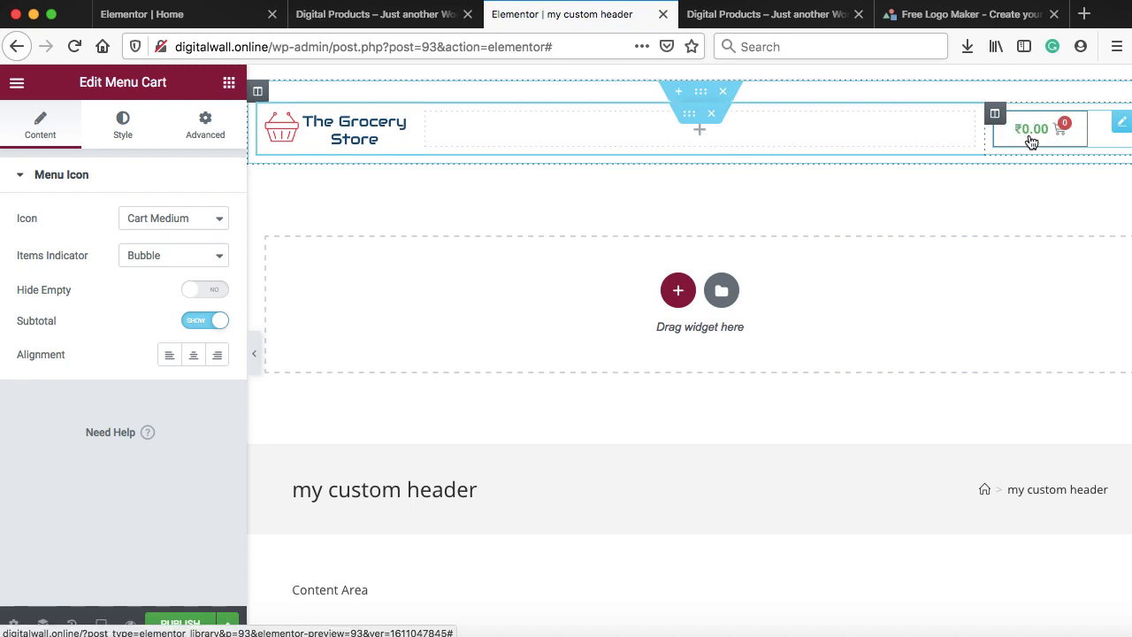
click(702, 134)
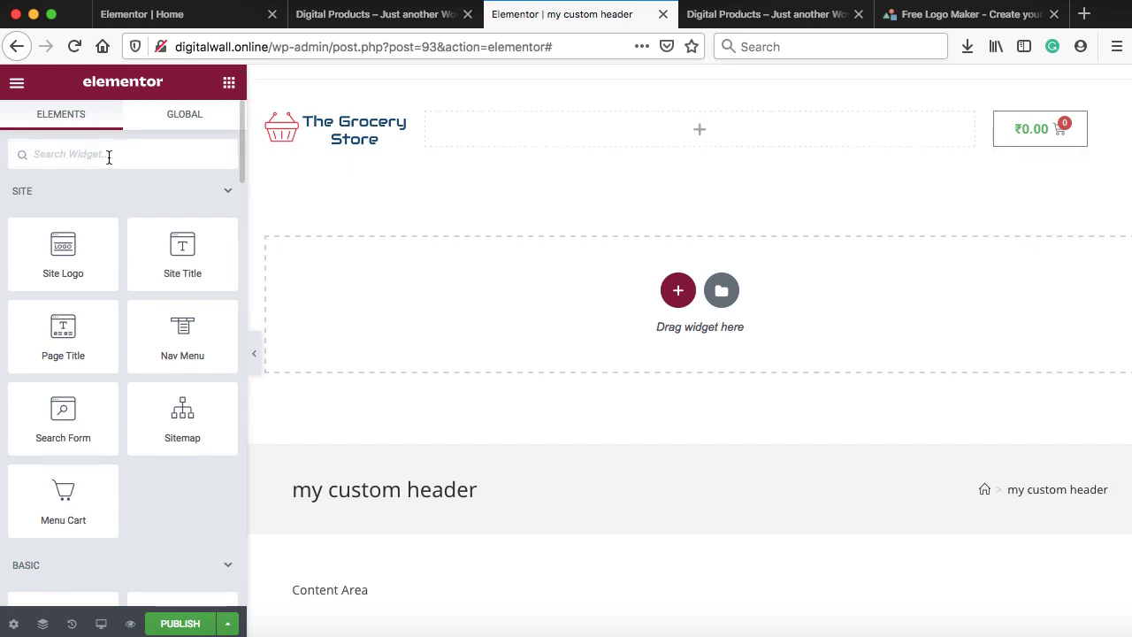
text(search)
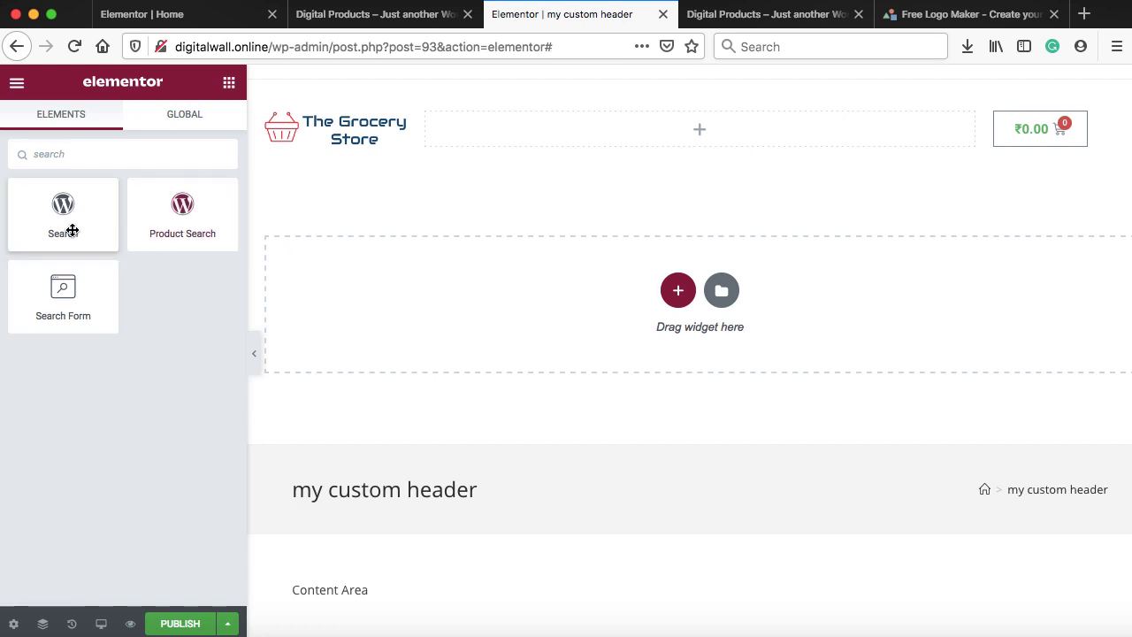
drag(61, 306, 619, 131)
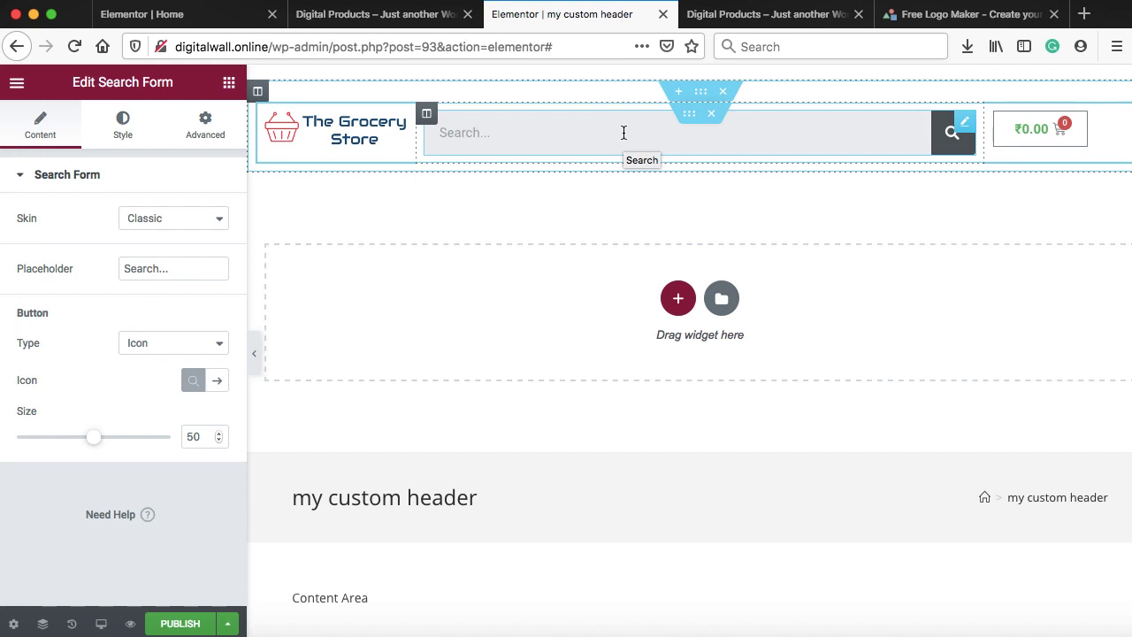
Try the Minimal and Full Screen search skins, then set the Skin back to Classic
click(177, 221)
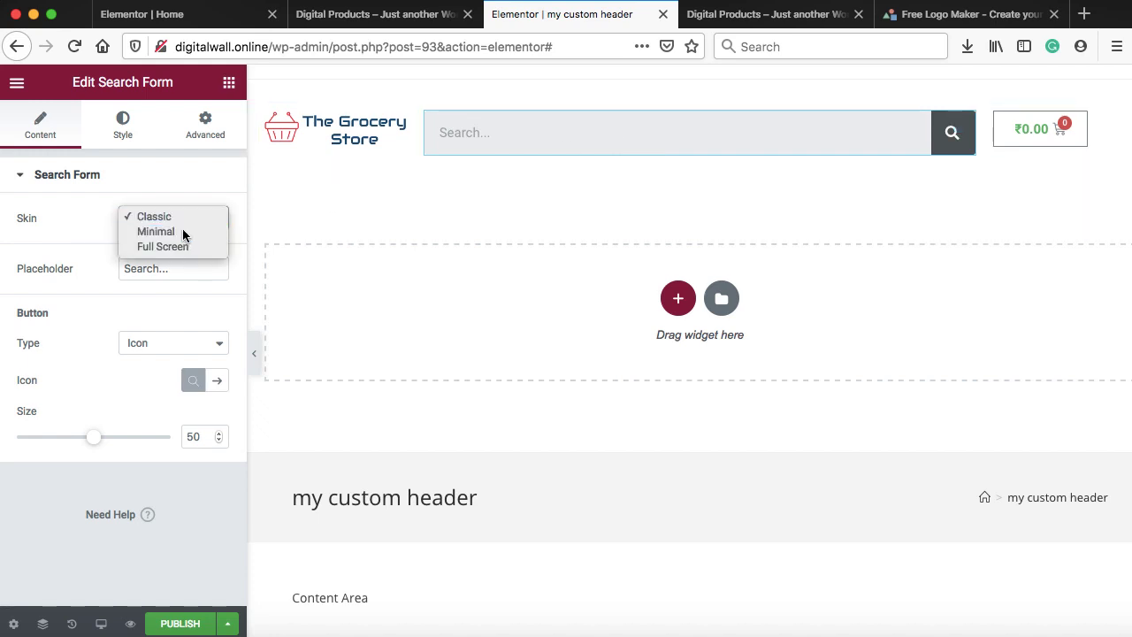
click(182, 232)
click(174, 221)
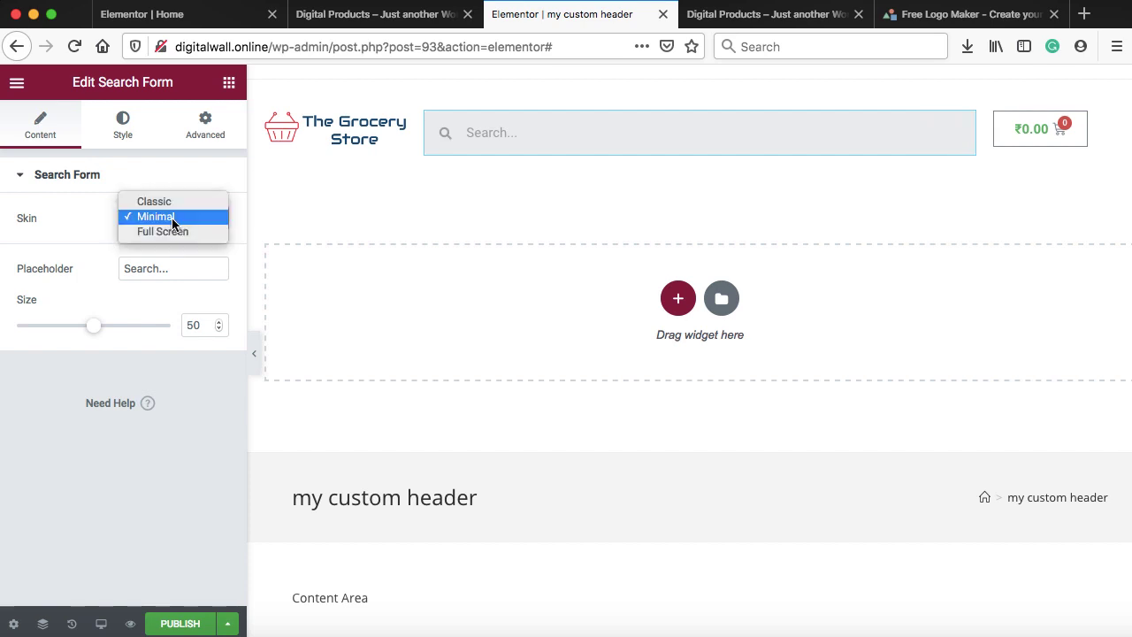
click(172, 232)
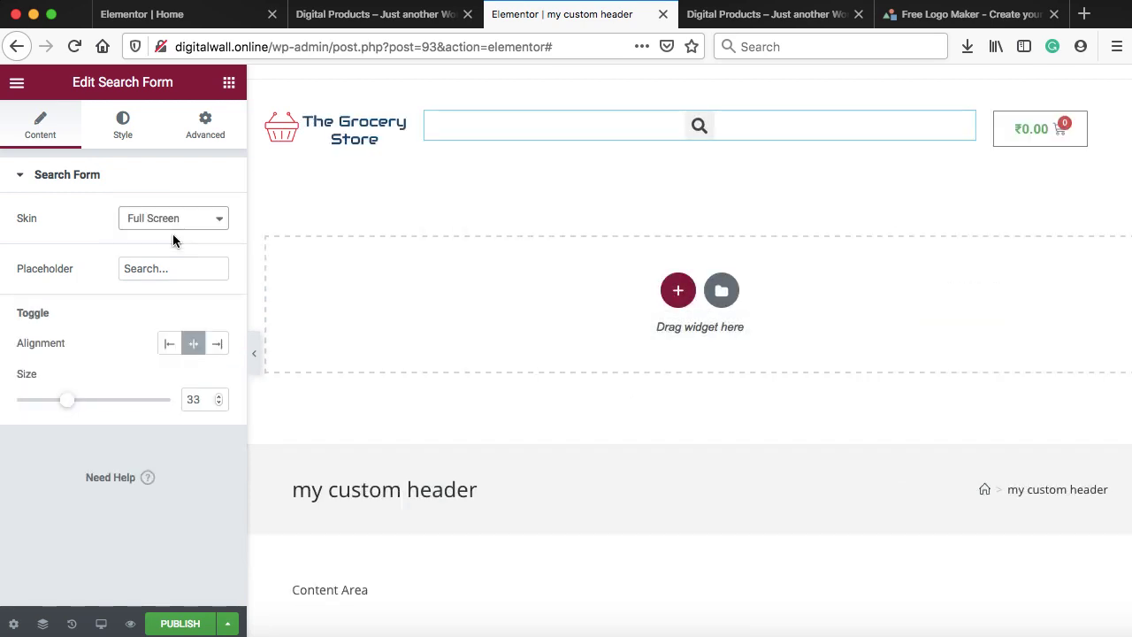
click(701, 131)
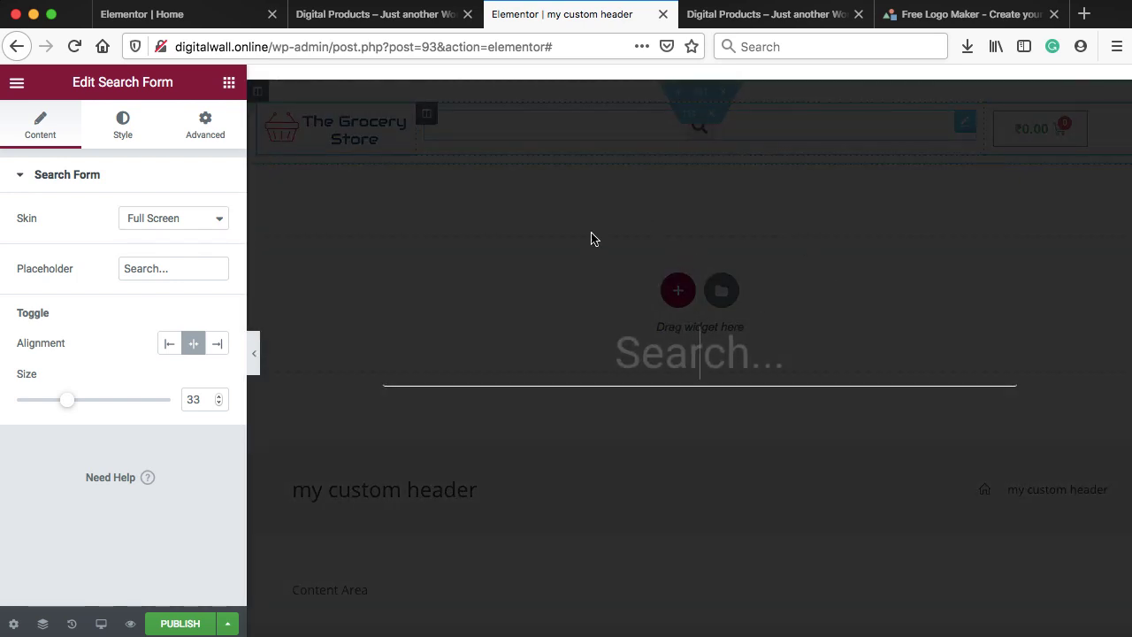
click(200, 223)
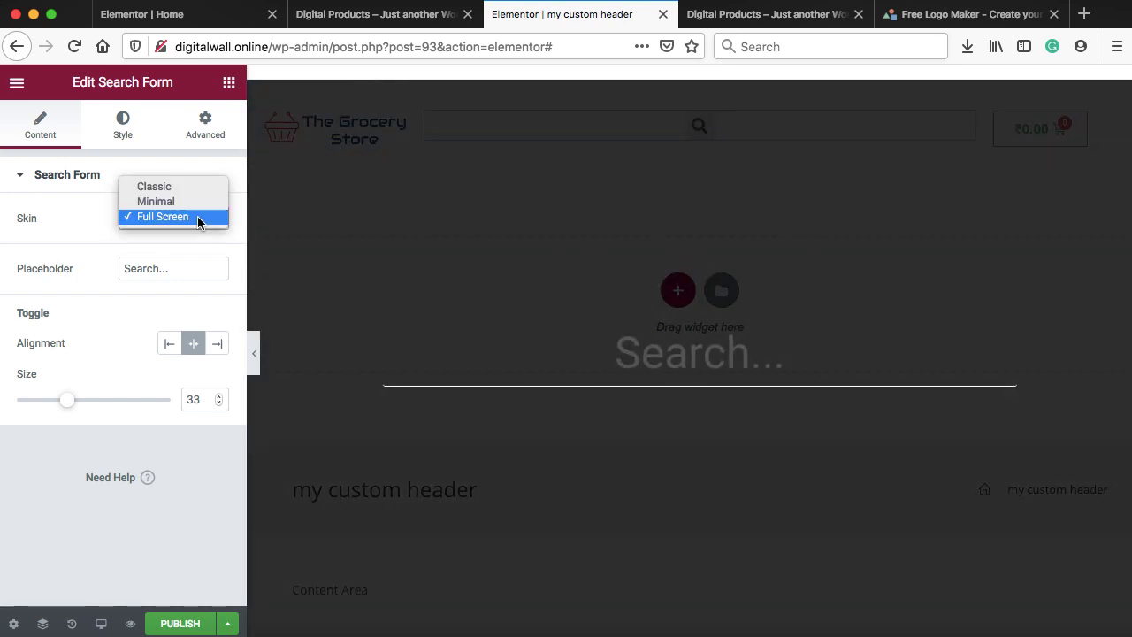
click(168, 188)
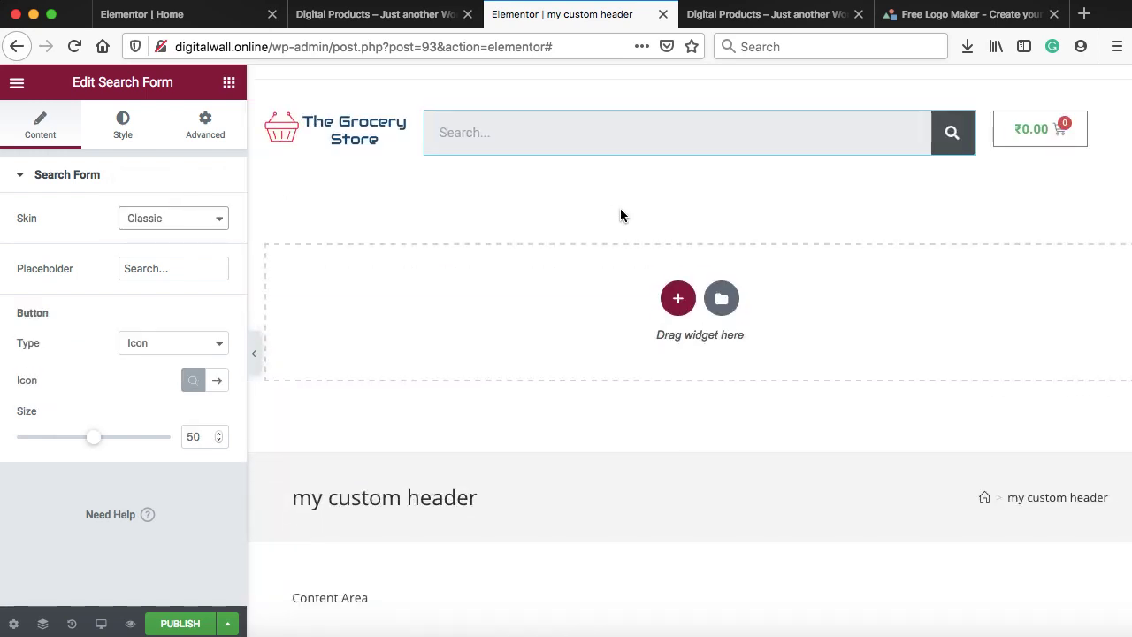
click(677, 302)
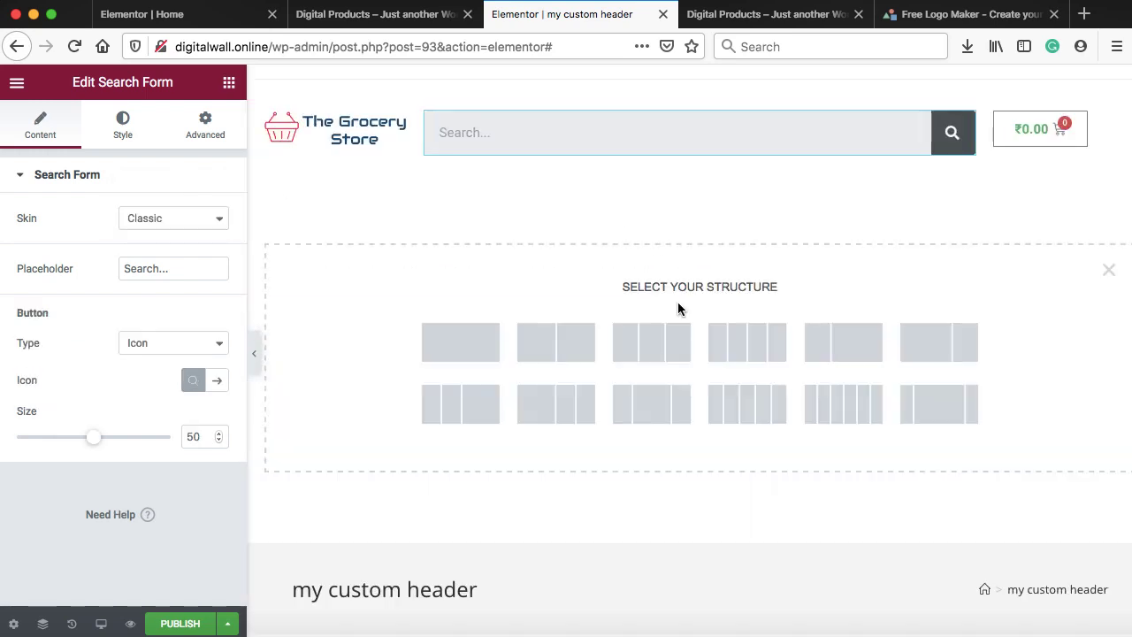
Add a one-column section below the header holding a single-column inner section
click(466, 342)
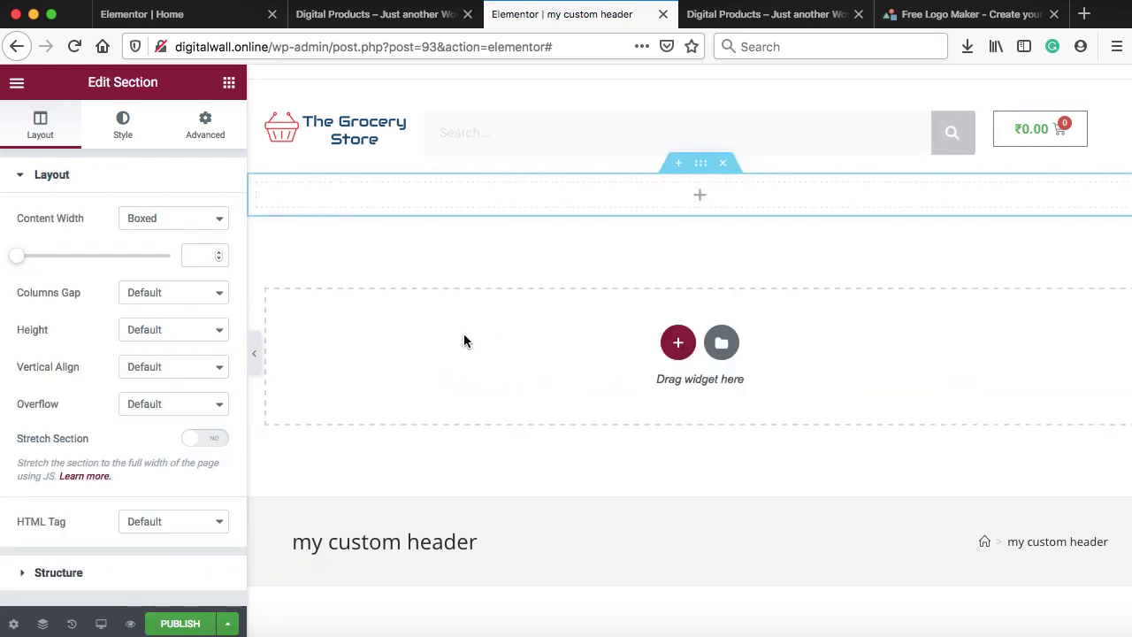
click(699, 196)
scroll(159, 371, down, 3)
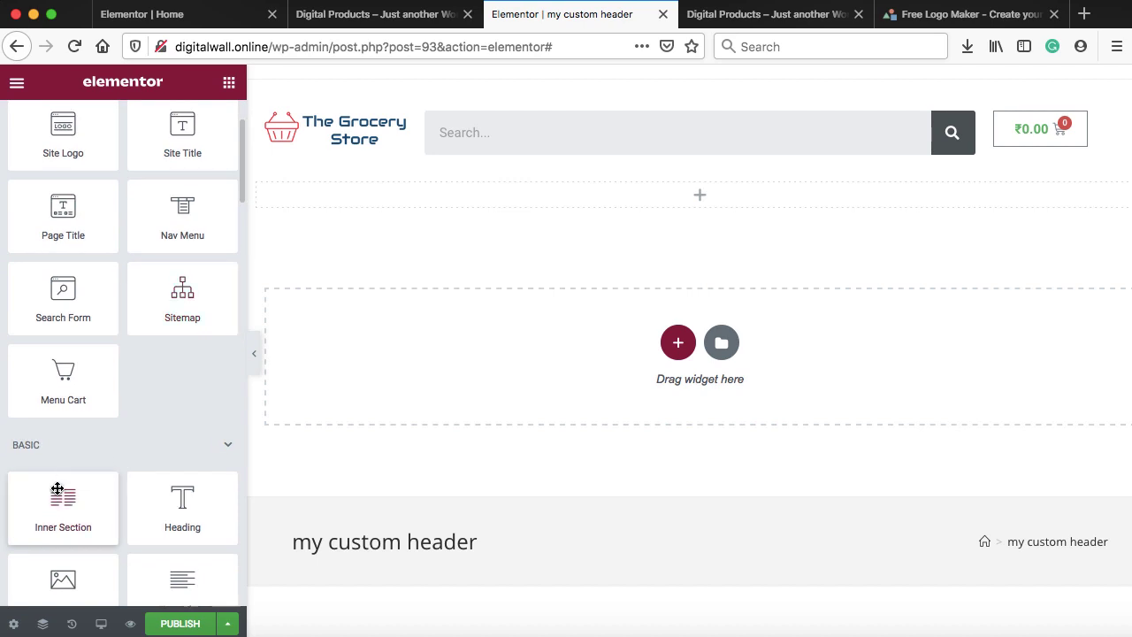
drag(57, 489, 536, 191)
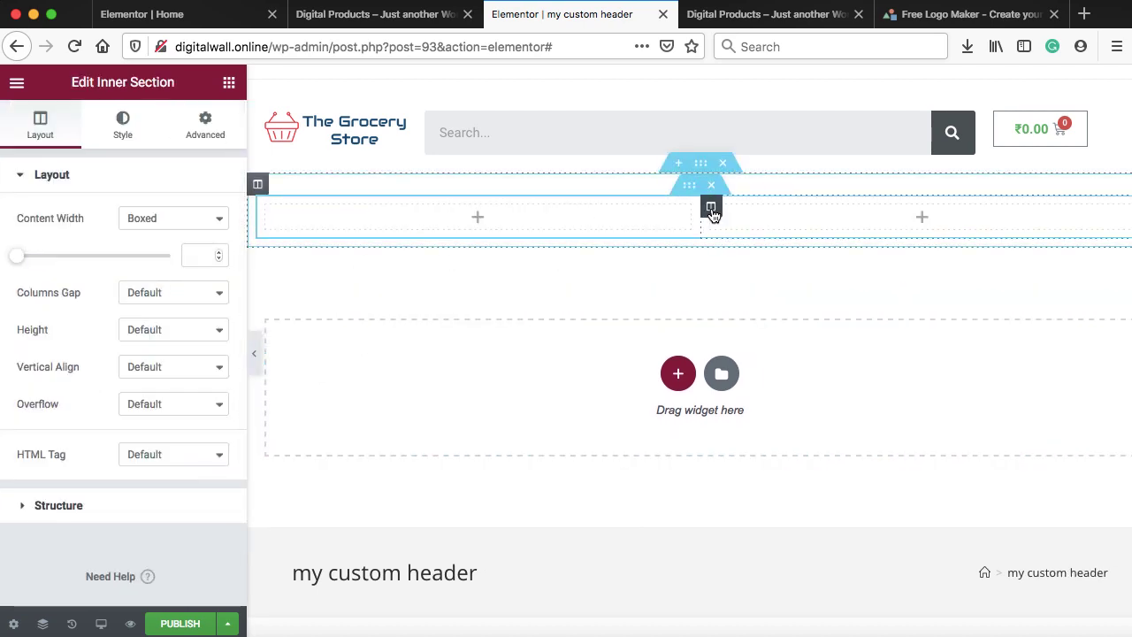
right_click(711, 212)
click(751, 463)
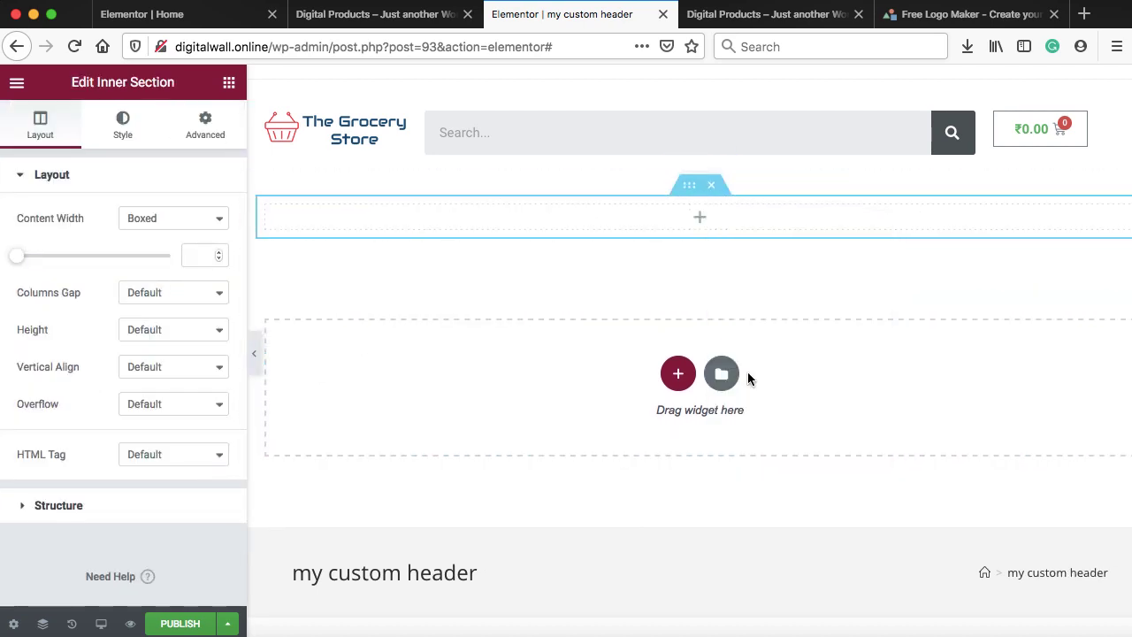
Place a Nav Menu widget in the new row and set its Menu to Main menu
click(699, 219)
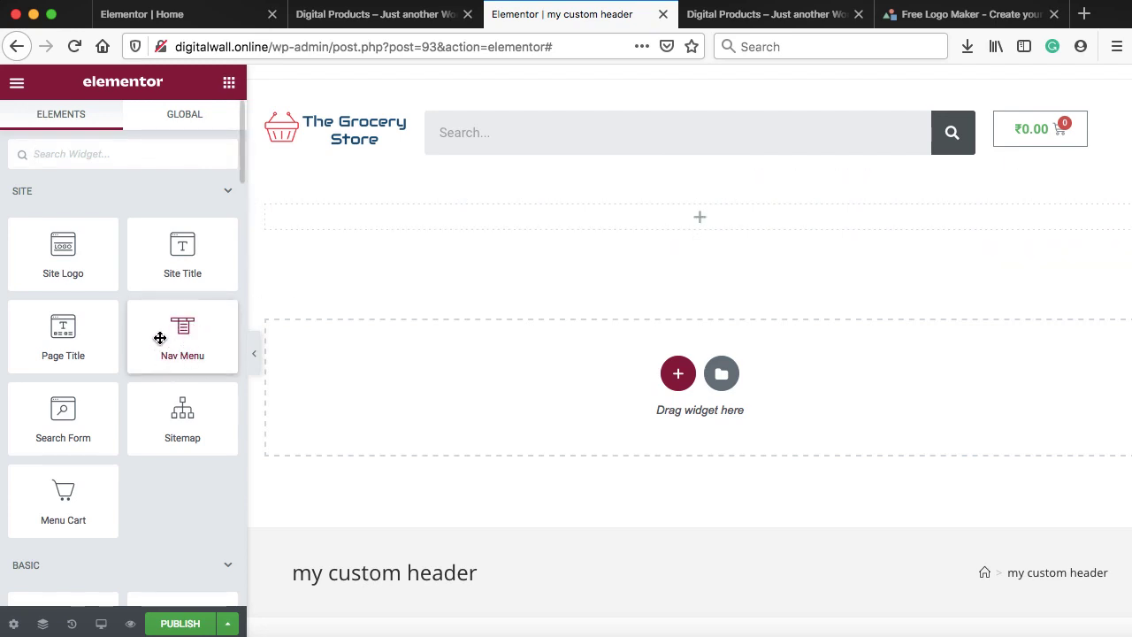
drag(159, 336, 339, 218)
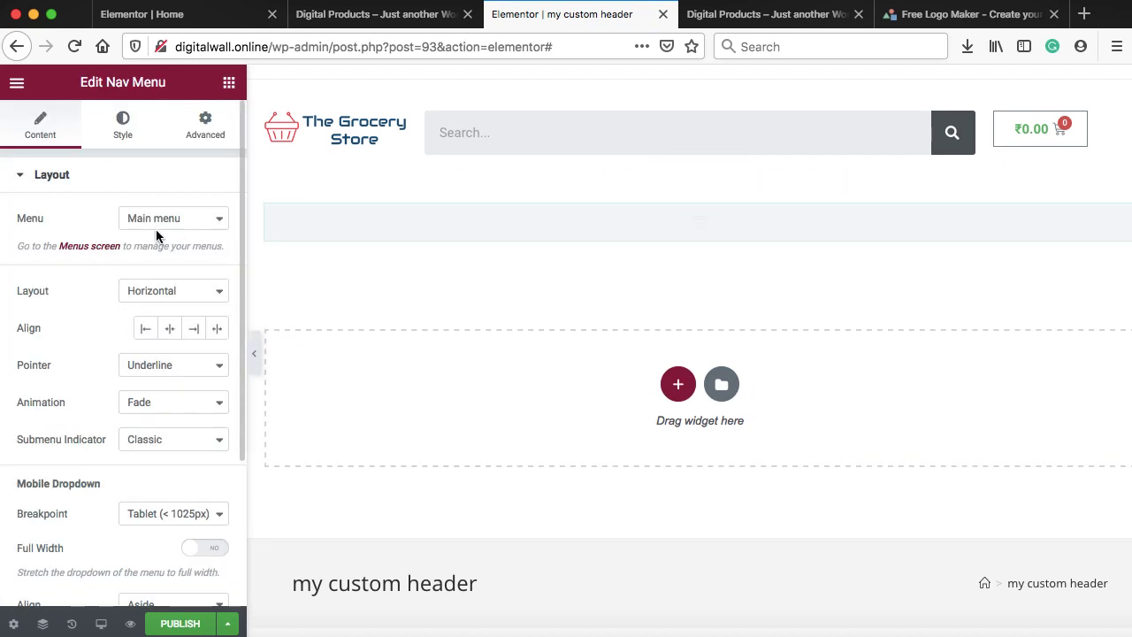
click(153, 221)
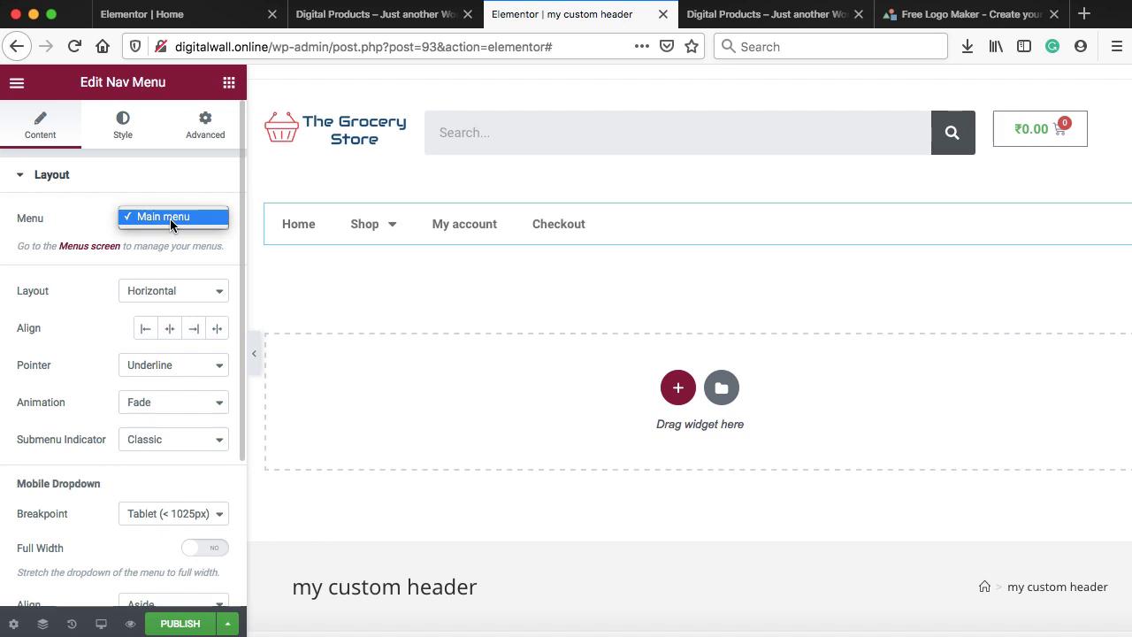
click(170, 219)
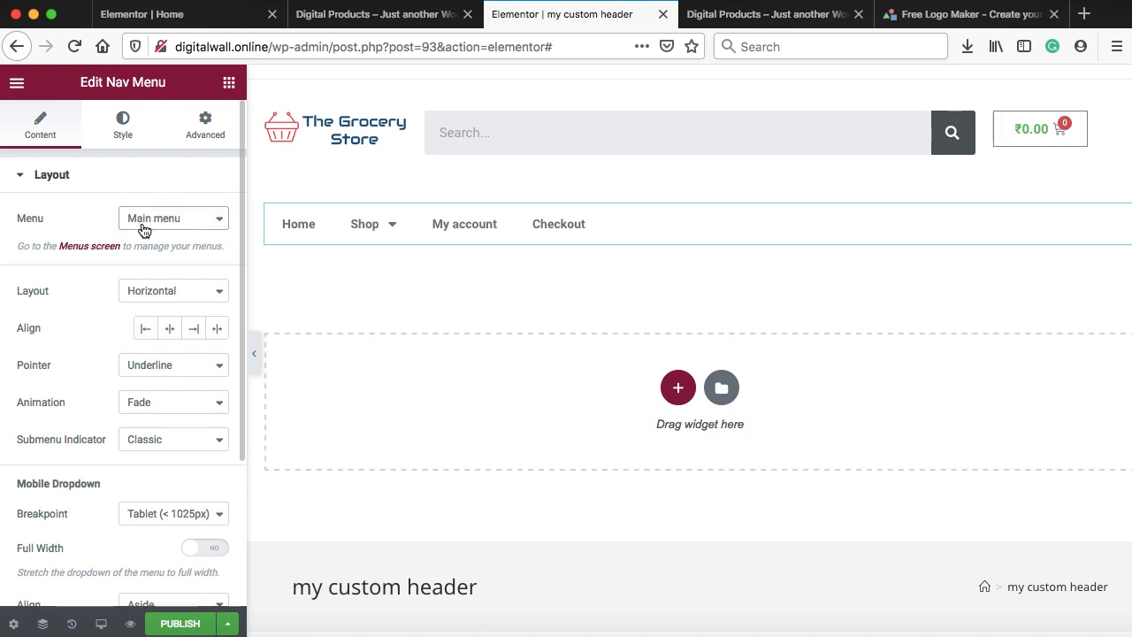
Publish 'my custom header' with an Include > Entire Site display condition
click(172, 623)
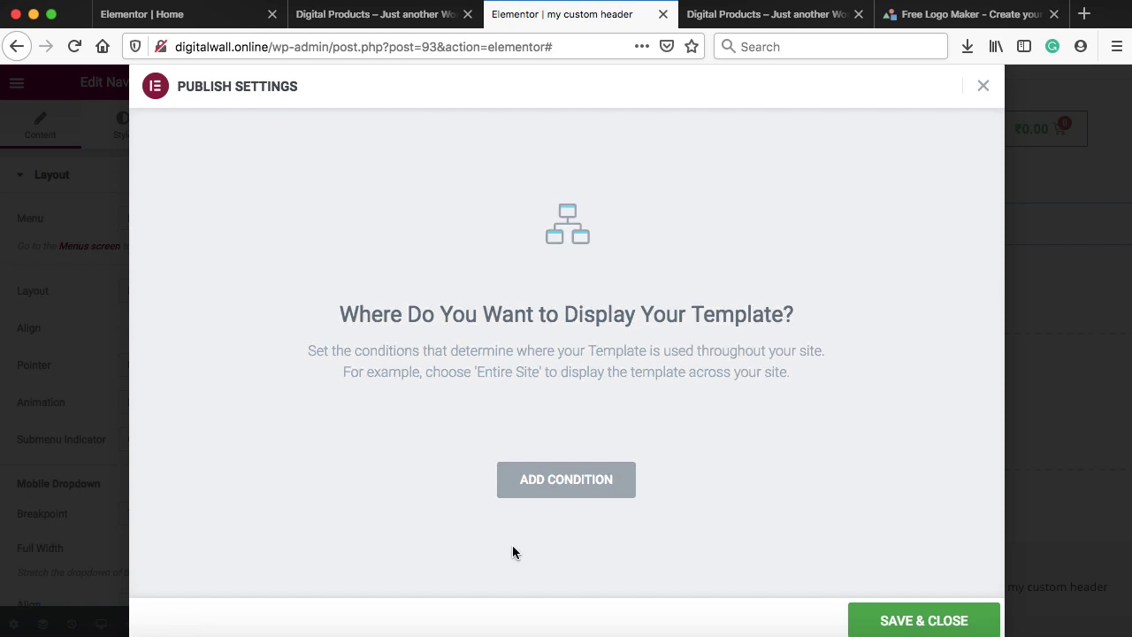
click(569, 495)
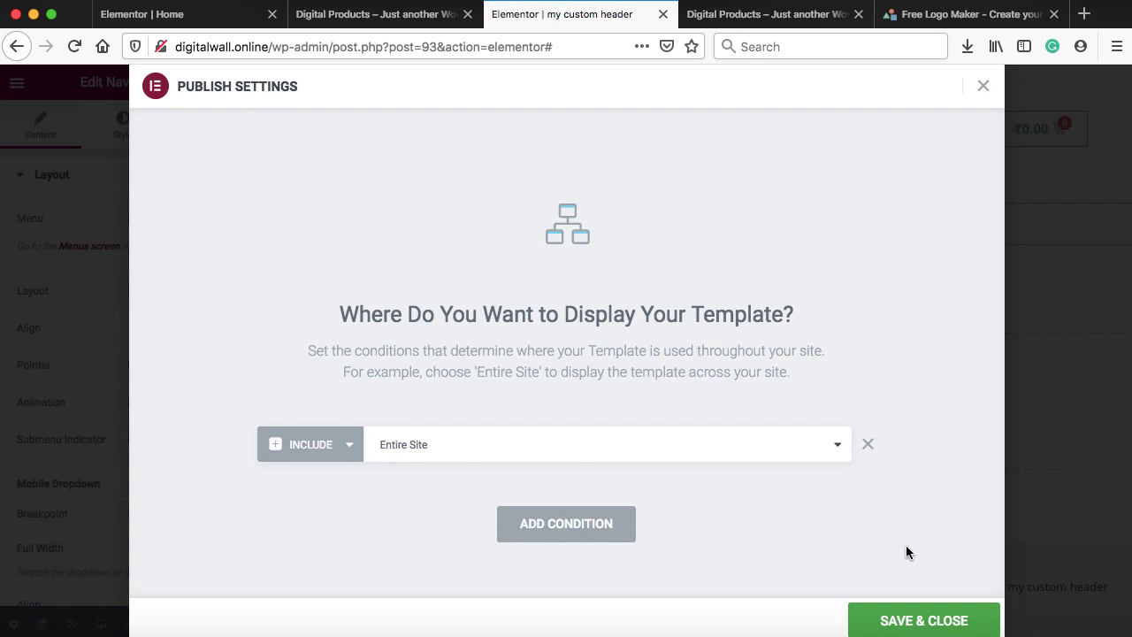
click(925, 619)
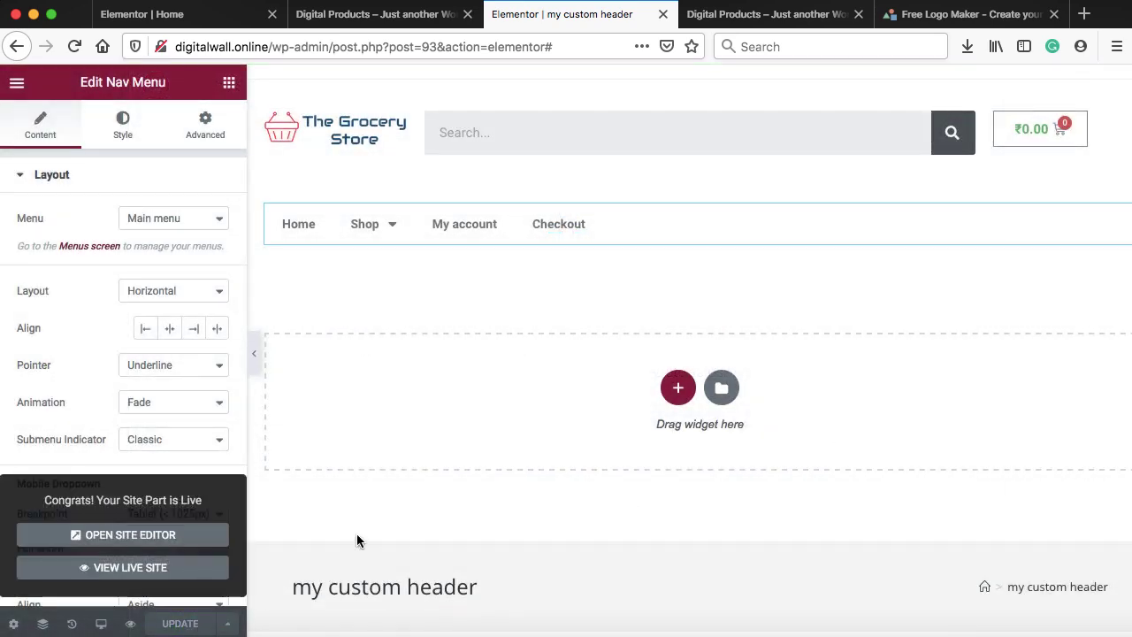
click(760, 17)
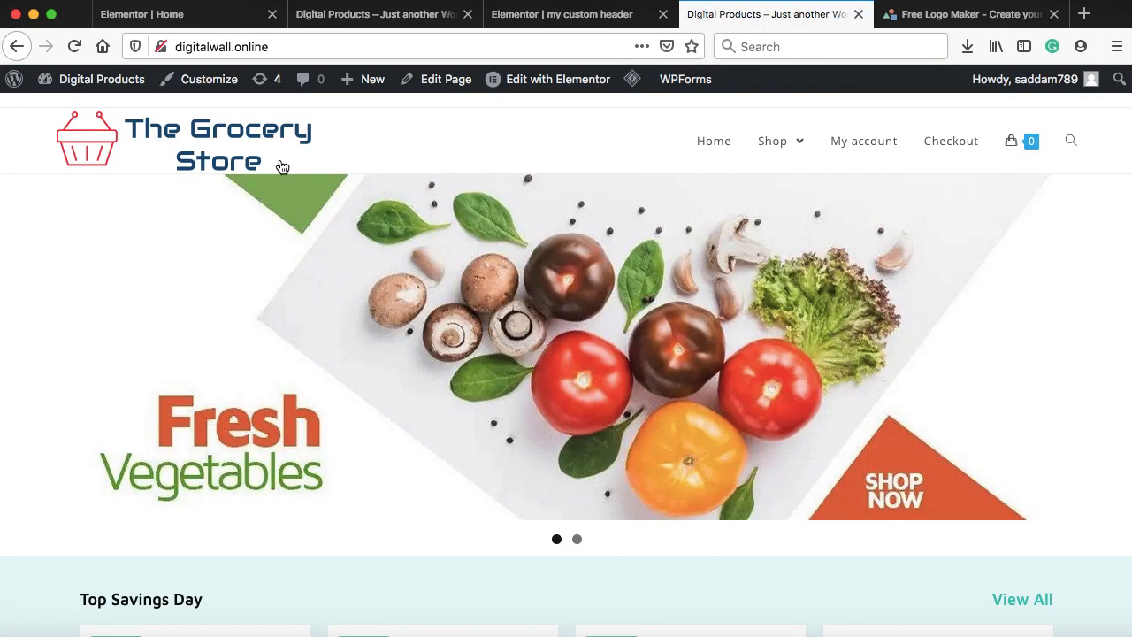
click(75, 46)
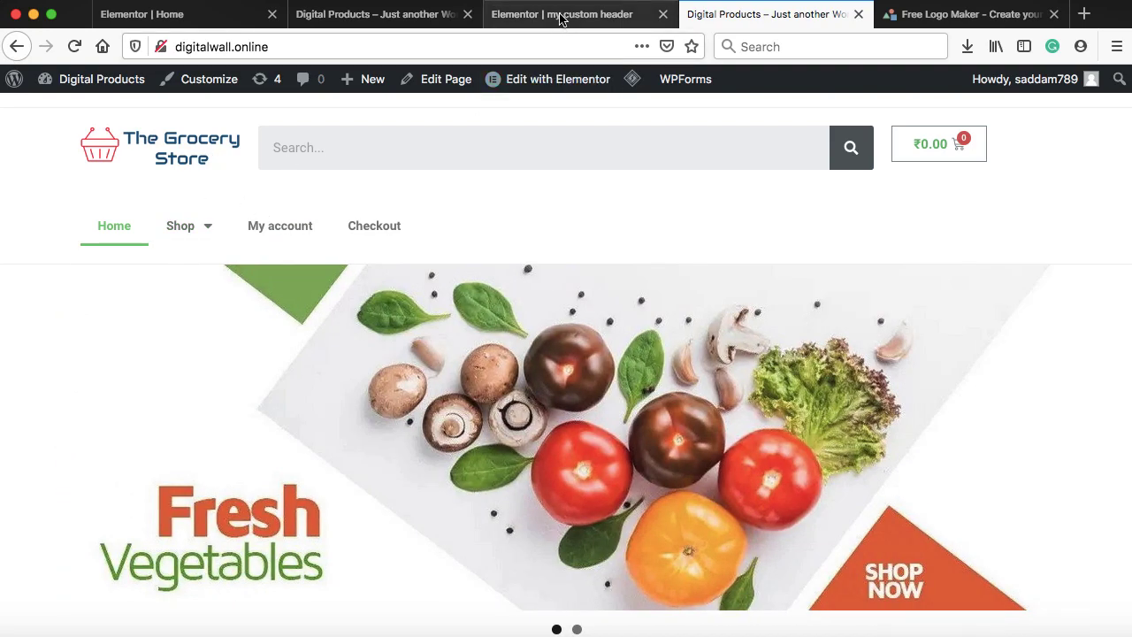
click(561, 16)
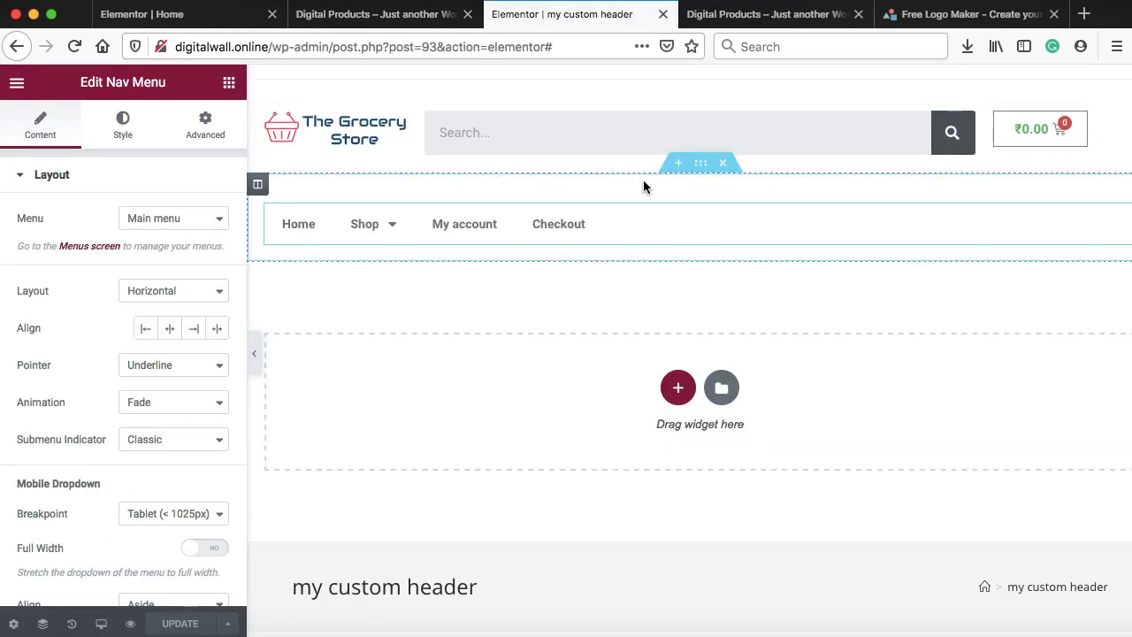
Set the nav-menu section's padding and its inner section's top margin to 0
click(701, 166)
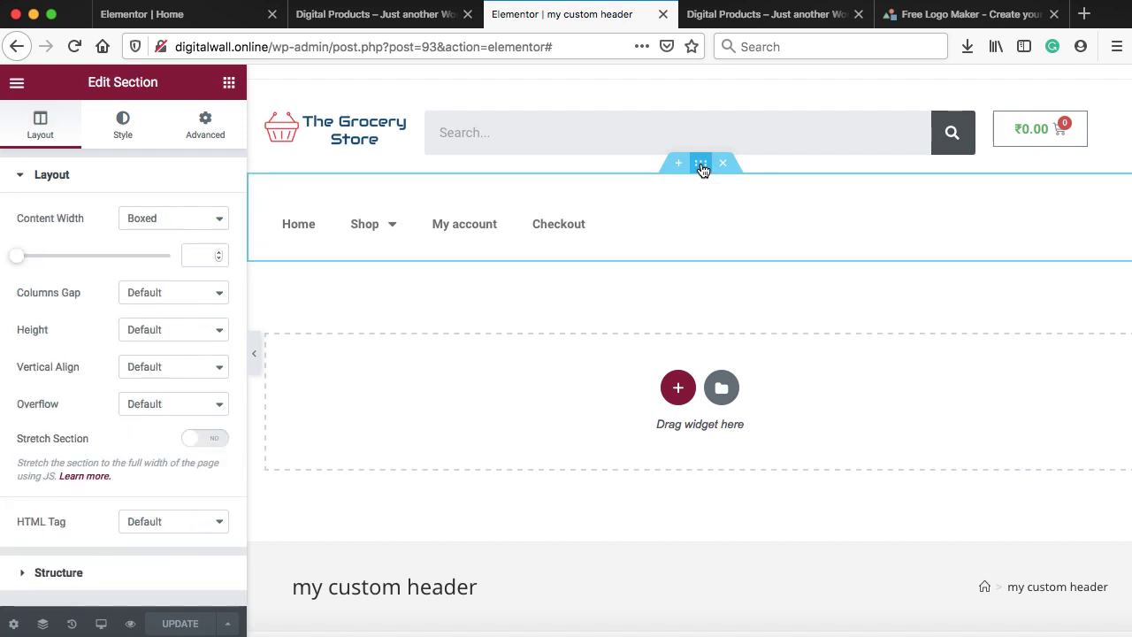
click(203, 133)
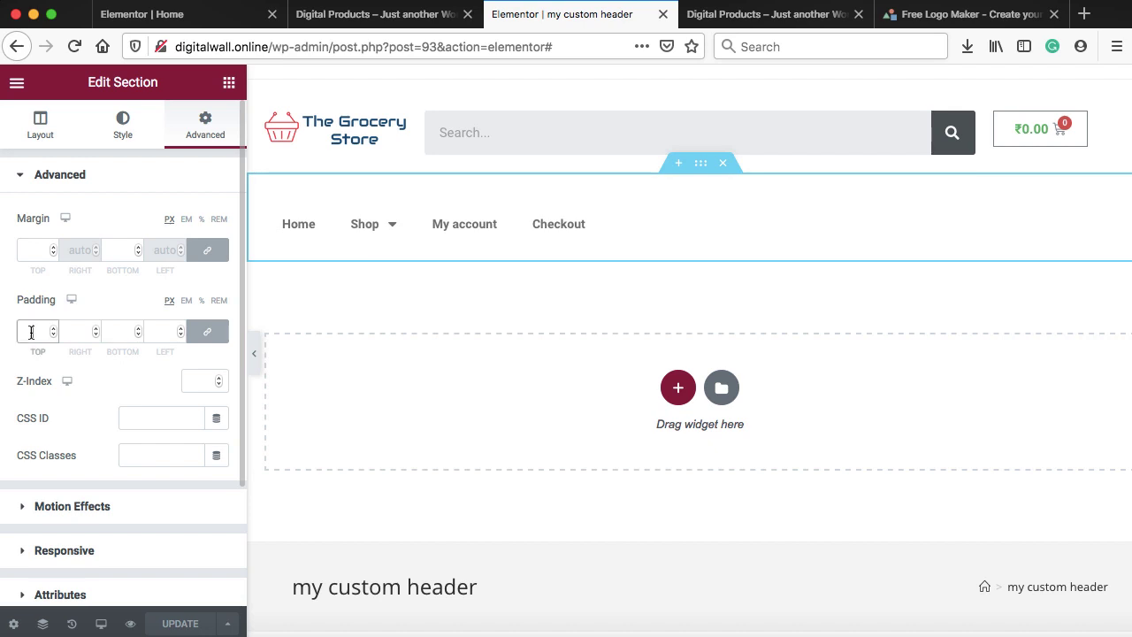
text(0)
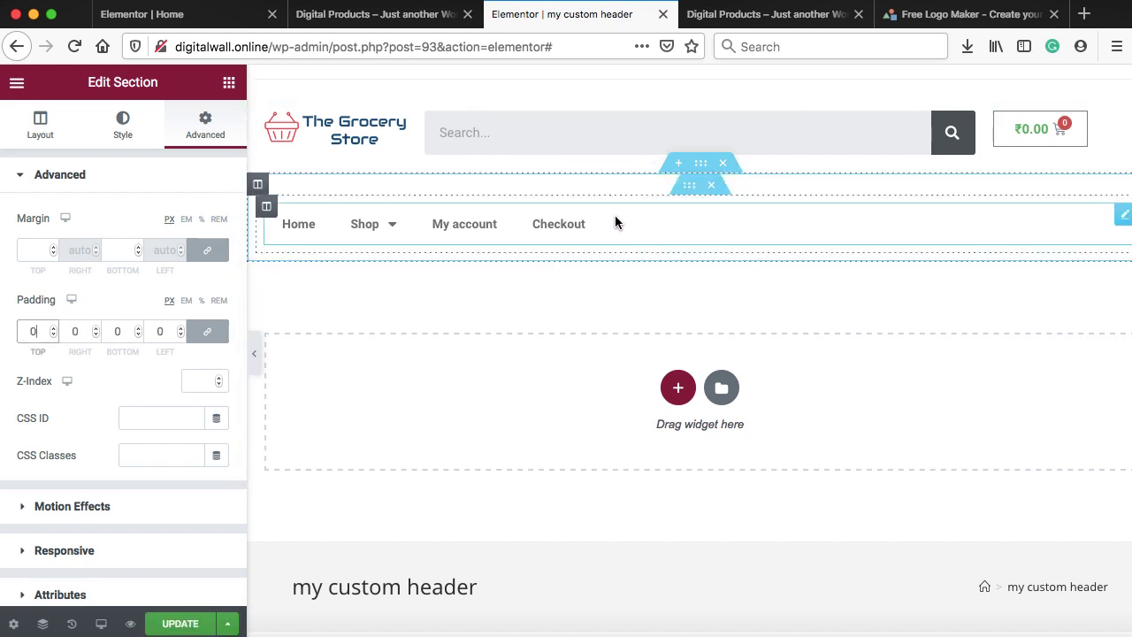
click(686, 193)
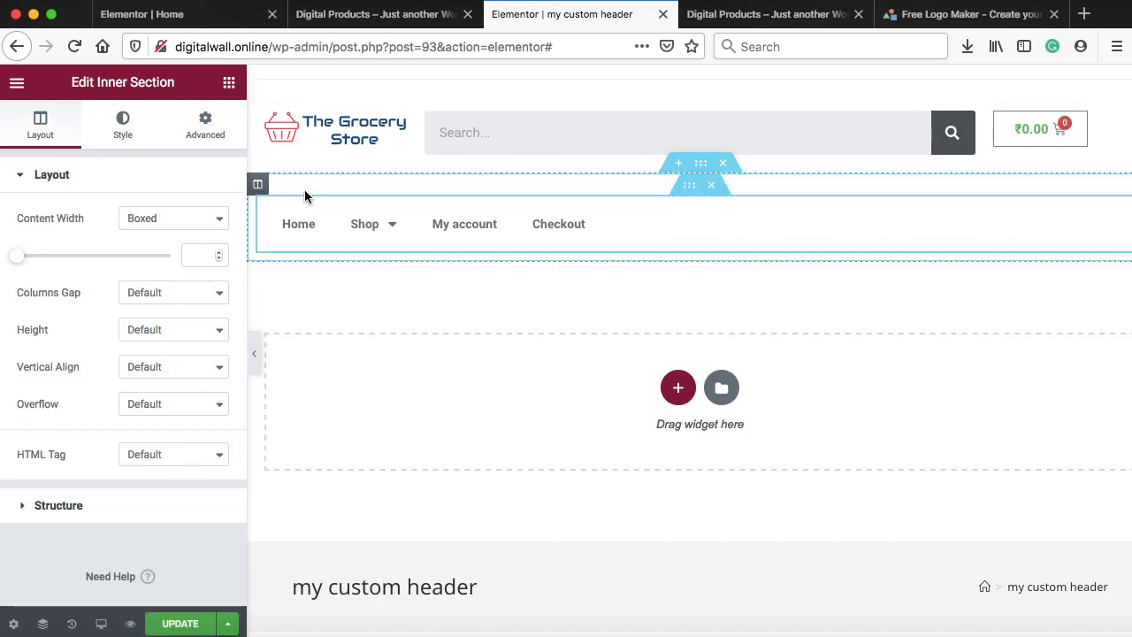
click(203, 128)
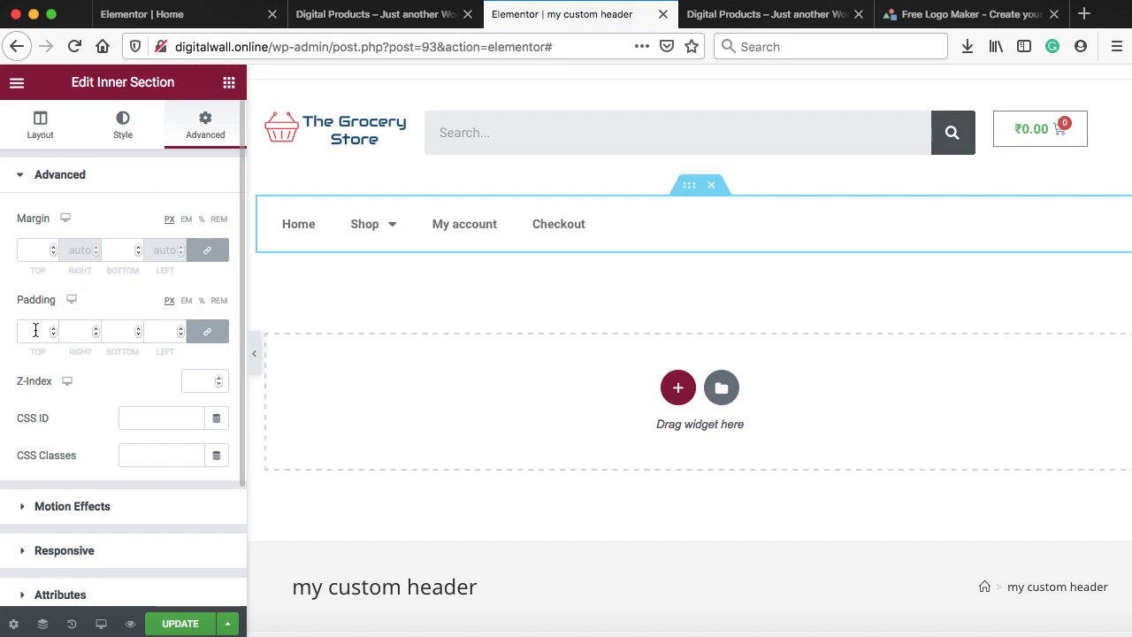
click(30, 251)
text(0)
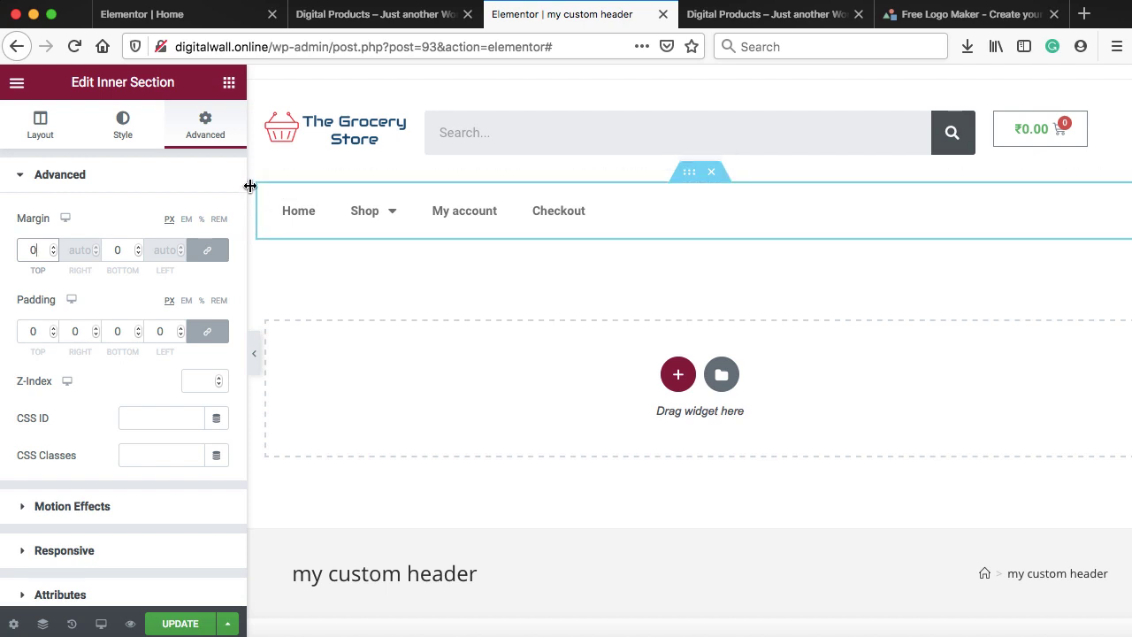
Set the nav-menu column's padding to 0 on all sides
right_click(253, 190)
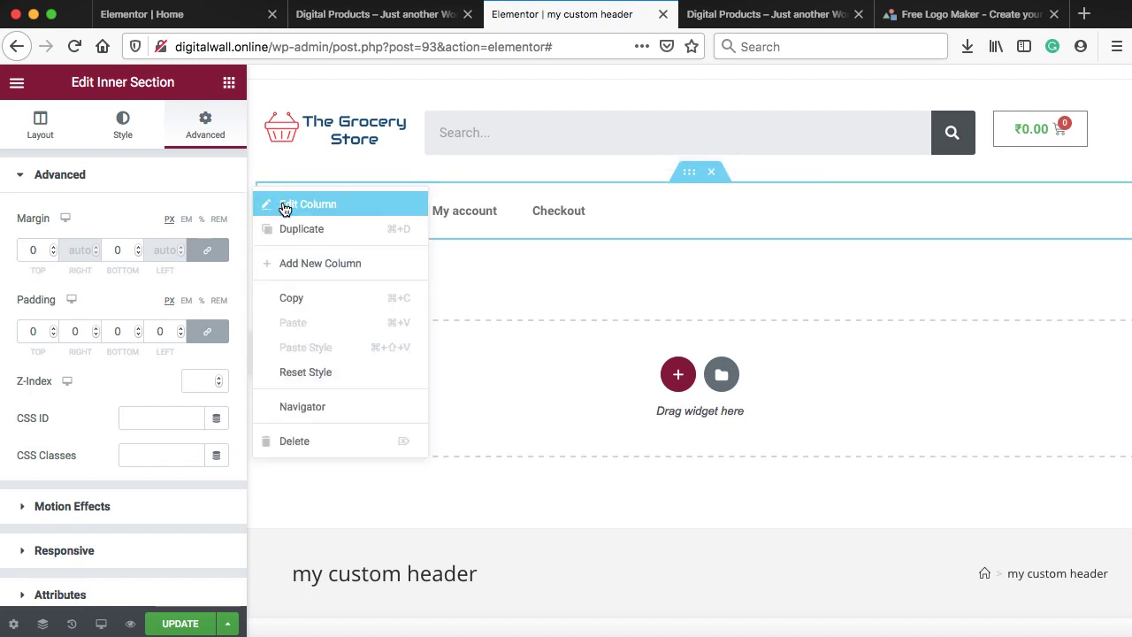
click(285, 206)
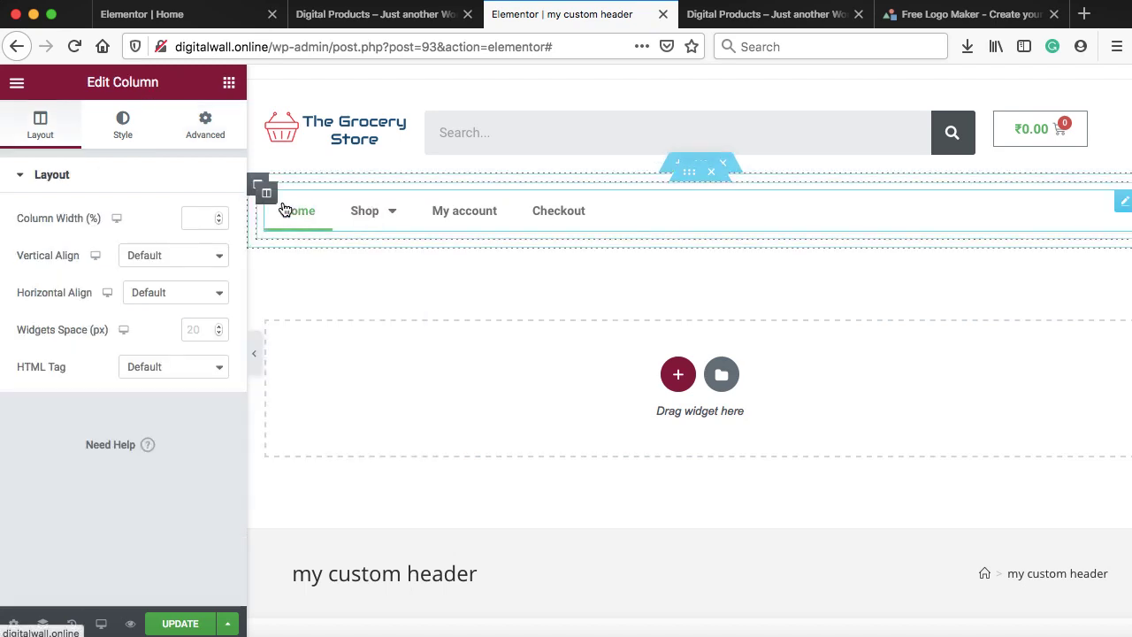
click(205, 127)
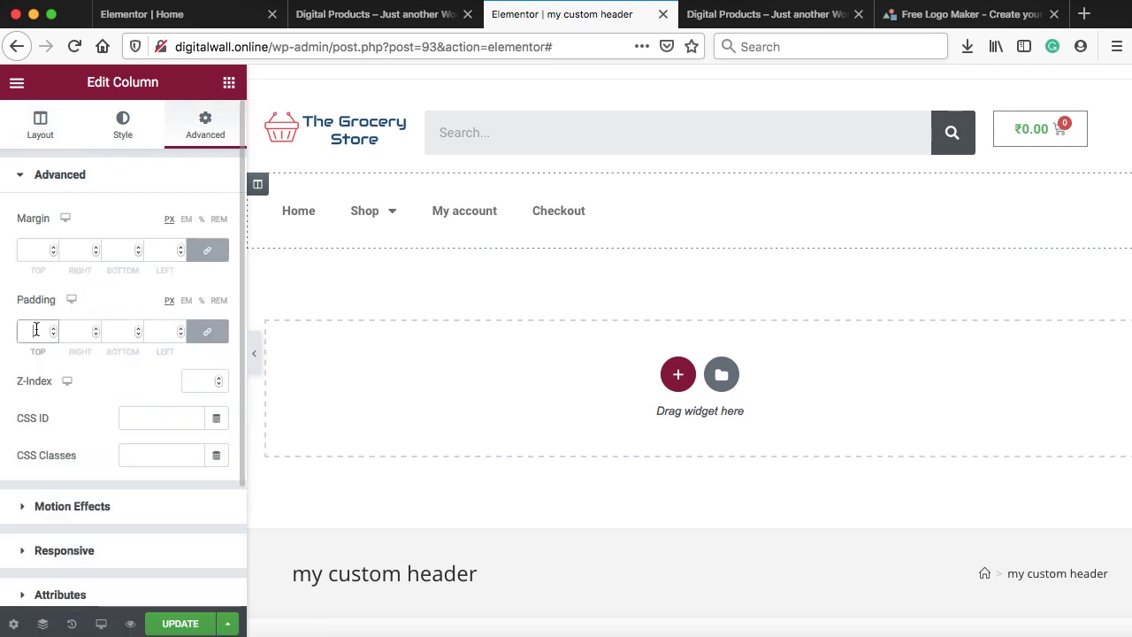
text(0)
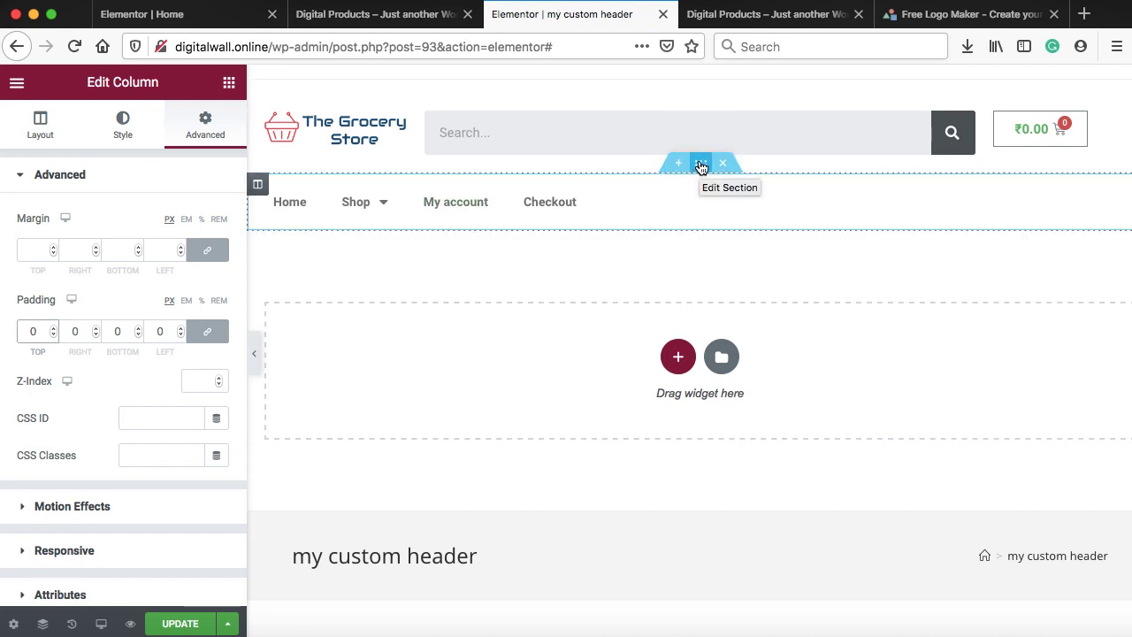
click(701, 166)
right_click(699, 166)
click(716, 180)
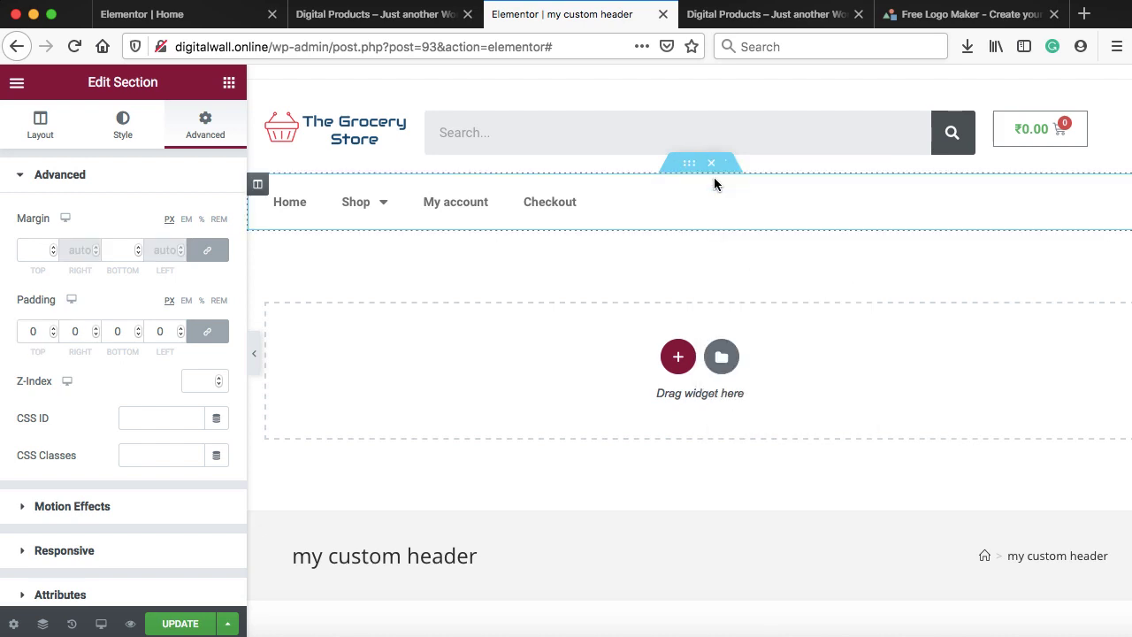
Give the navigation menu bar a classic light grey (#F0F0F0) background
click(121, 126)
click(146, 256)
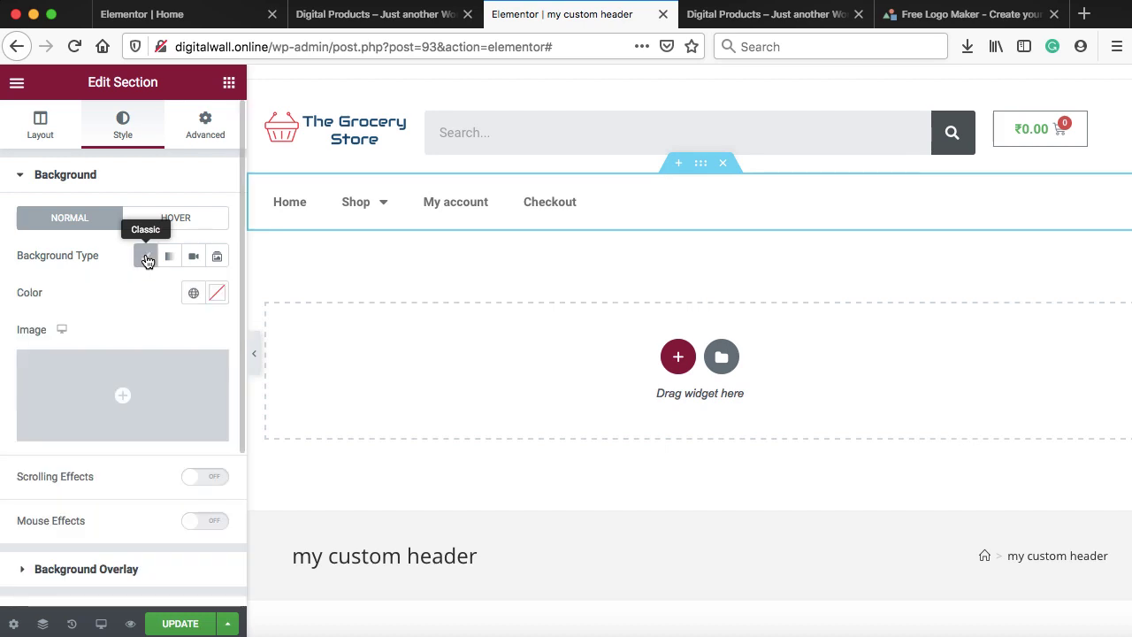
click(215, 296)
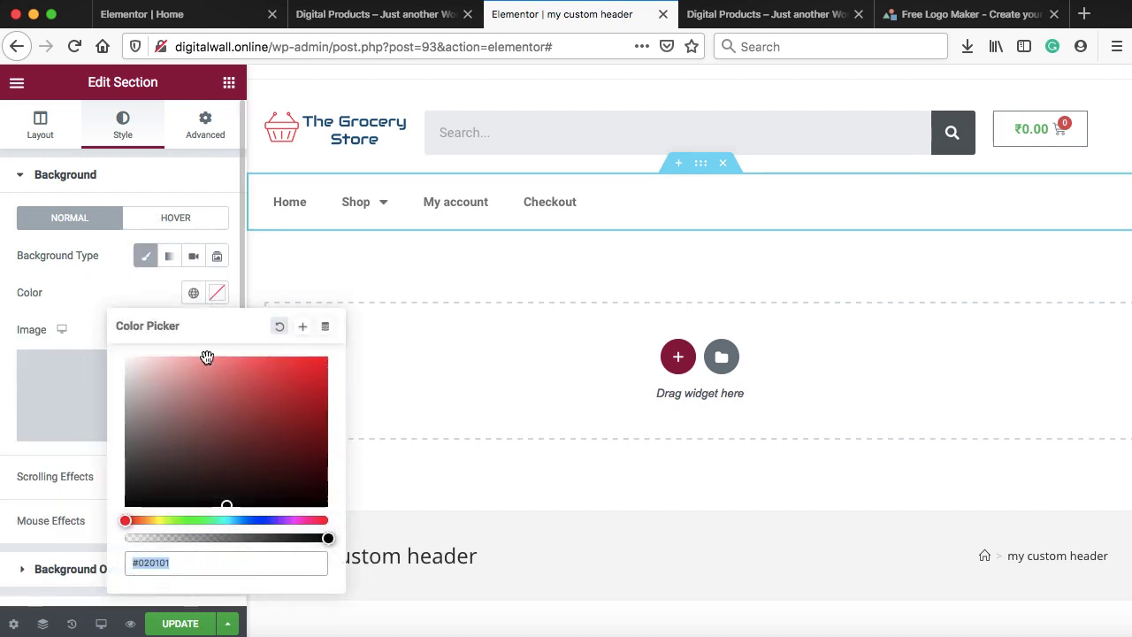
drag(185, 402, 124, 368)
Save the header and reload the live storefront to see the grey menu bar
click(177, 621)
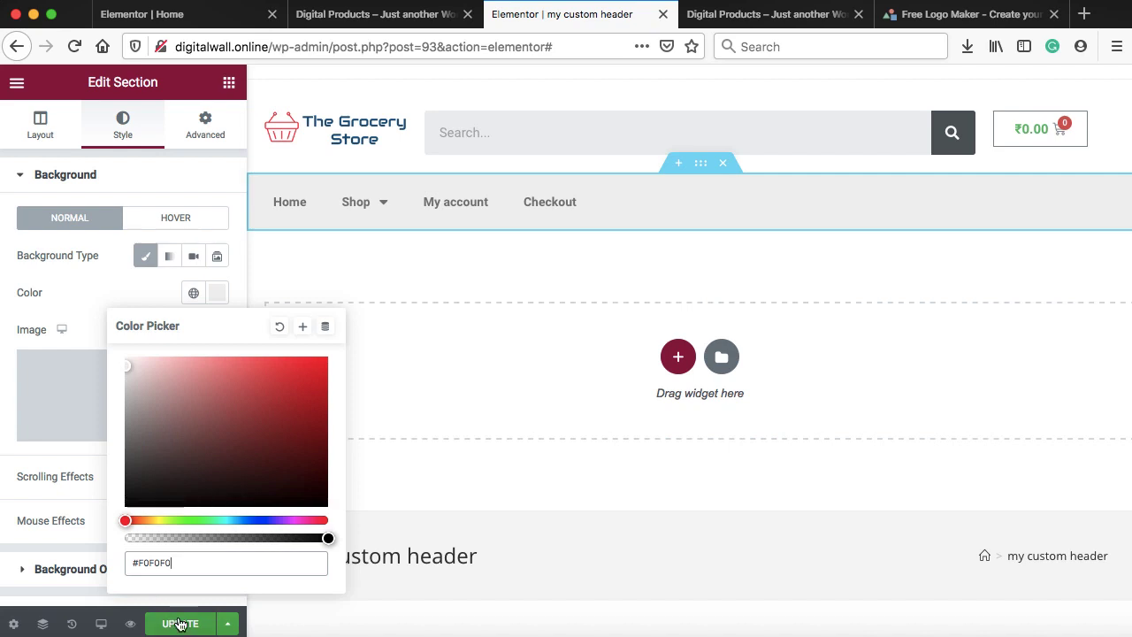
click(760, 14)
click(74, 46)
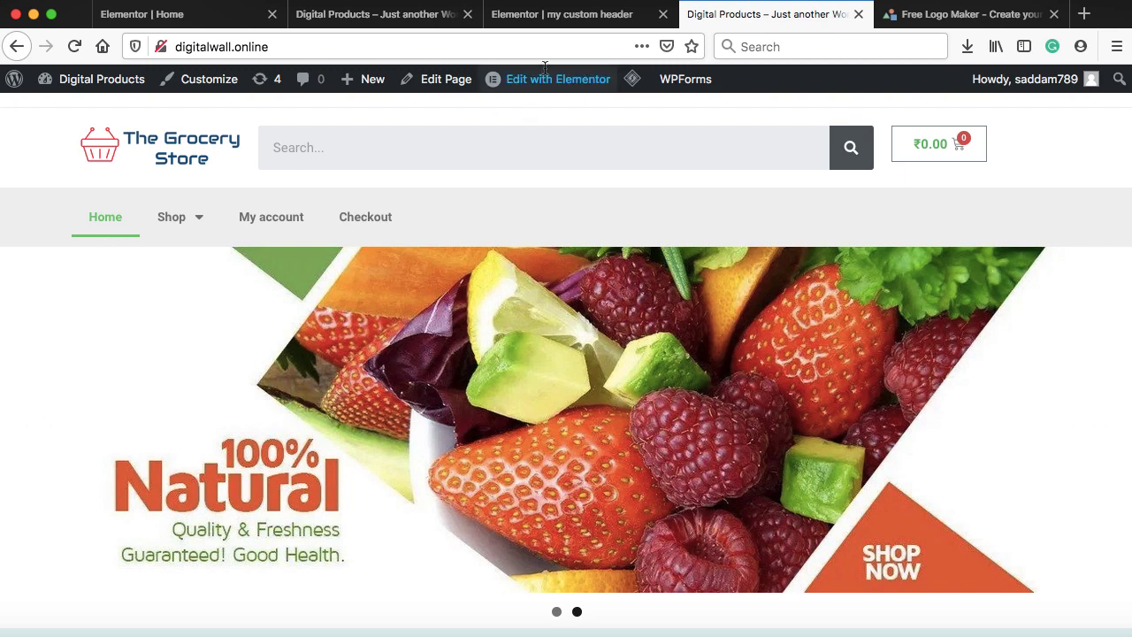
Set the nav-menu column's margin and padding to 0 on all sides and save the header
click(563, 17)
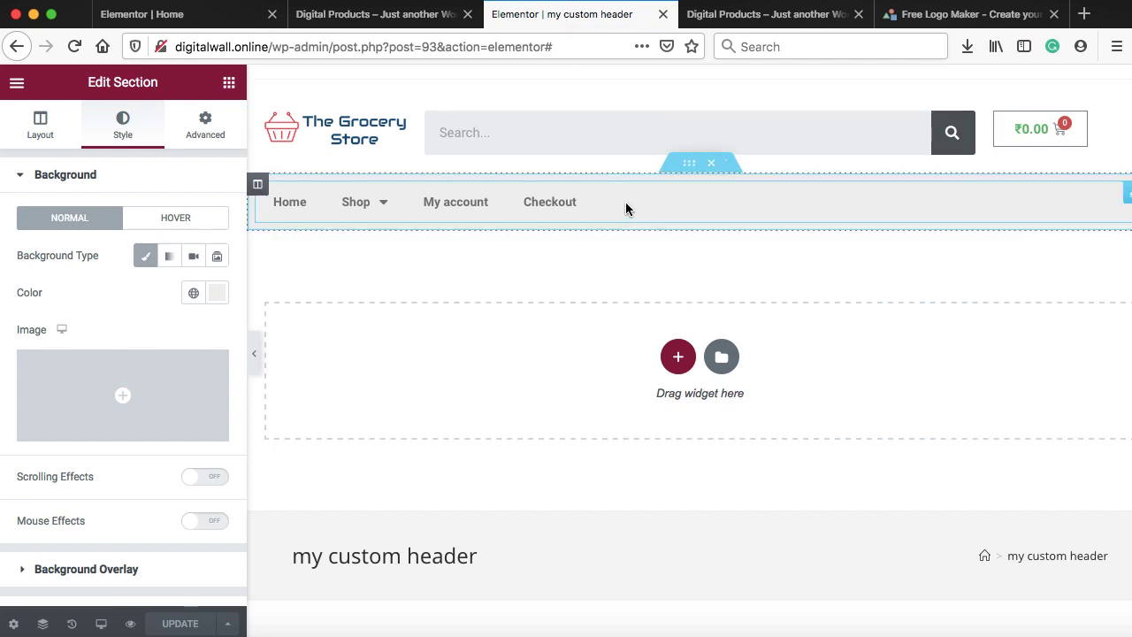
click(690, 166)
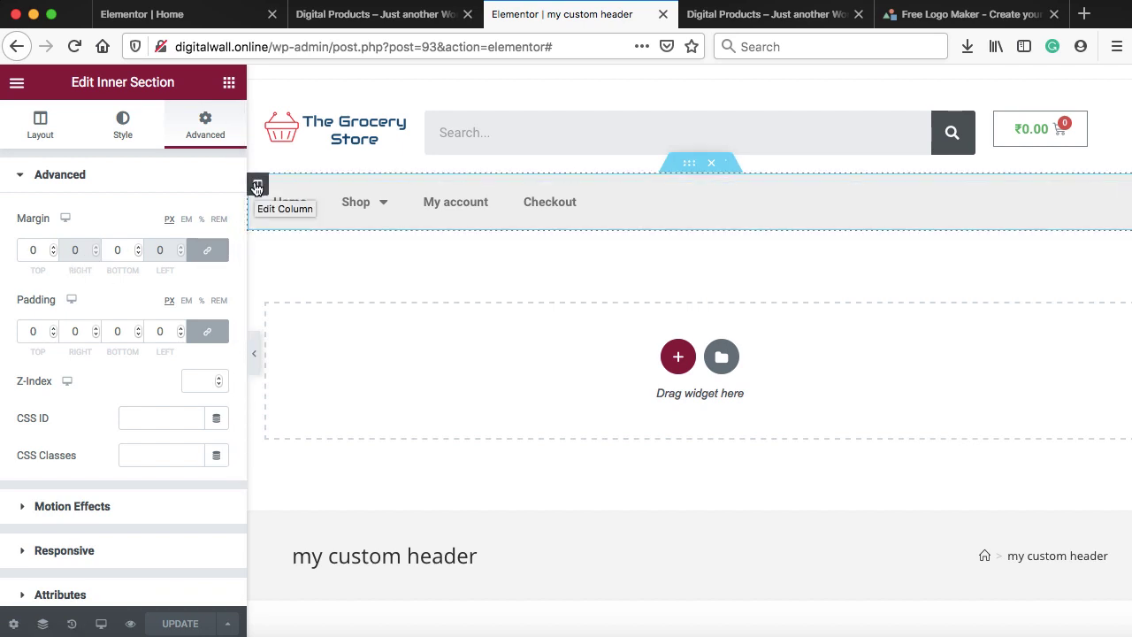
click(256, 187)
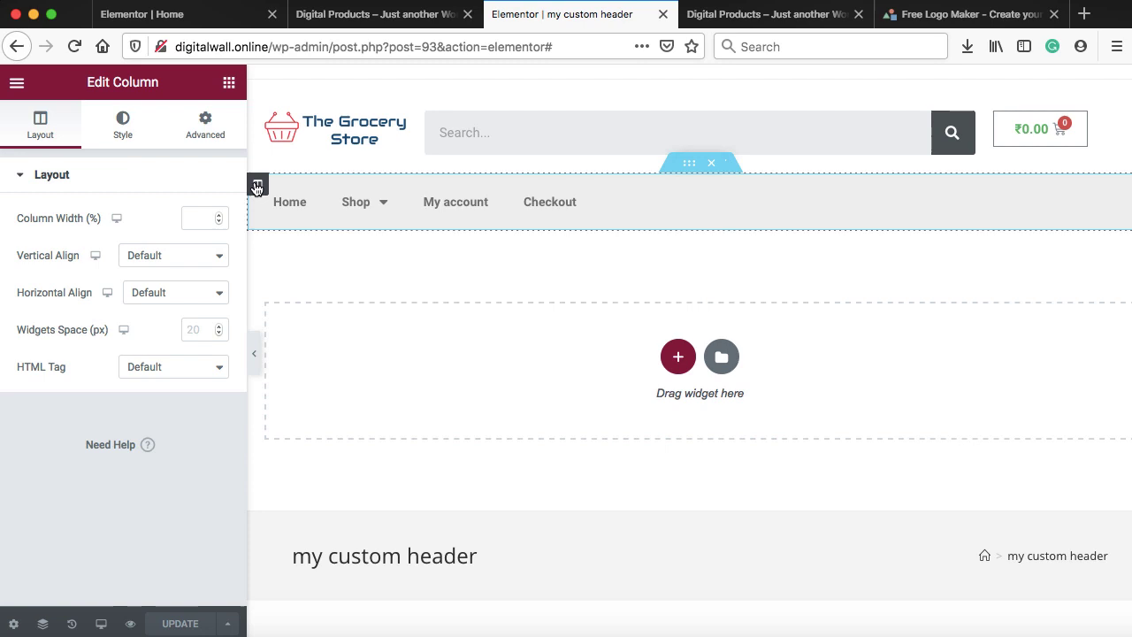
click(205, 124)
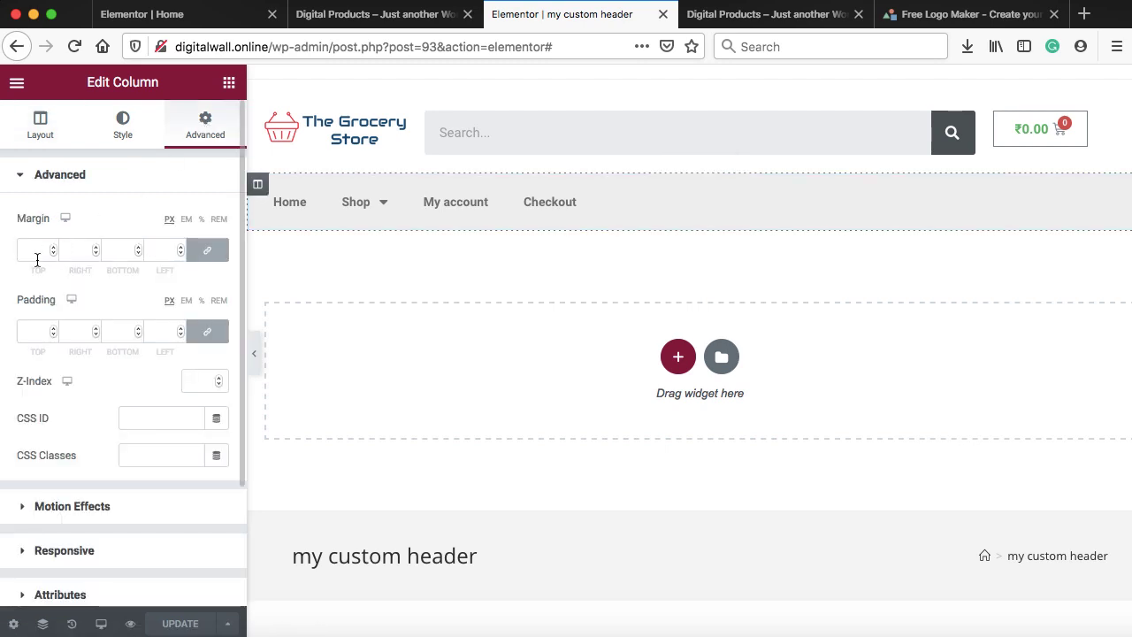
text(0)
click(31, 330)
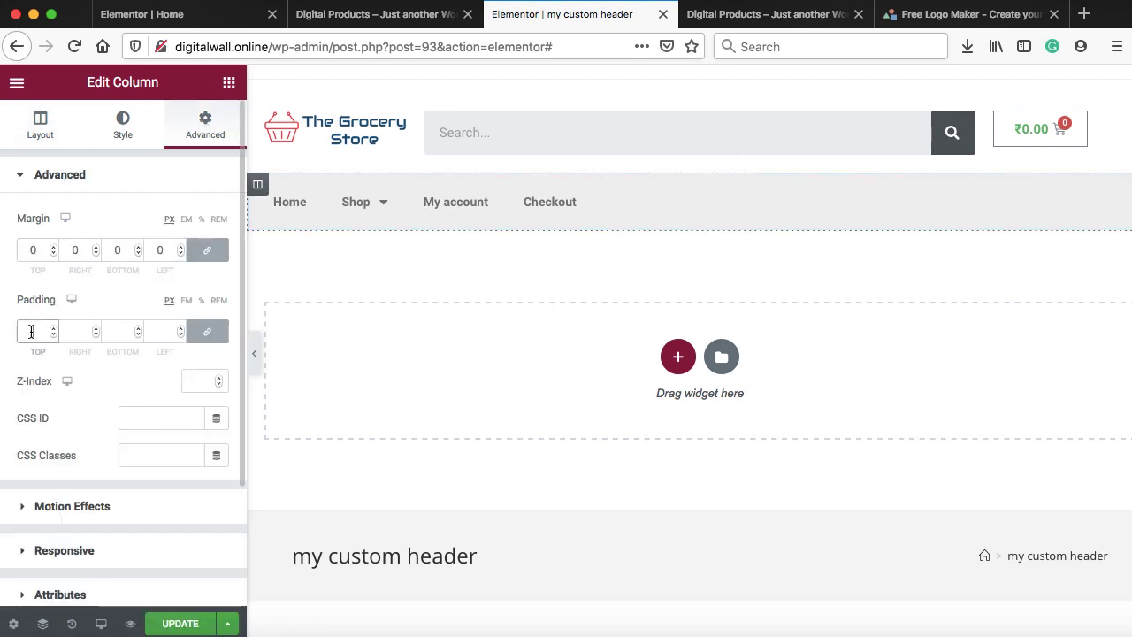
text(0)
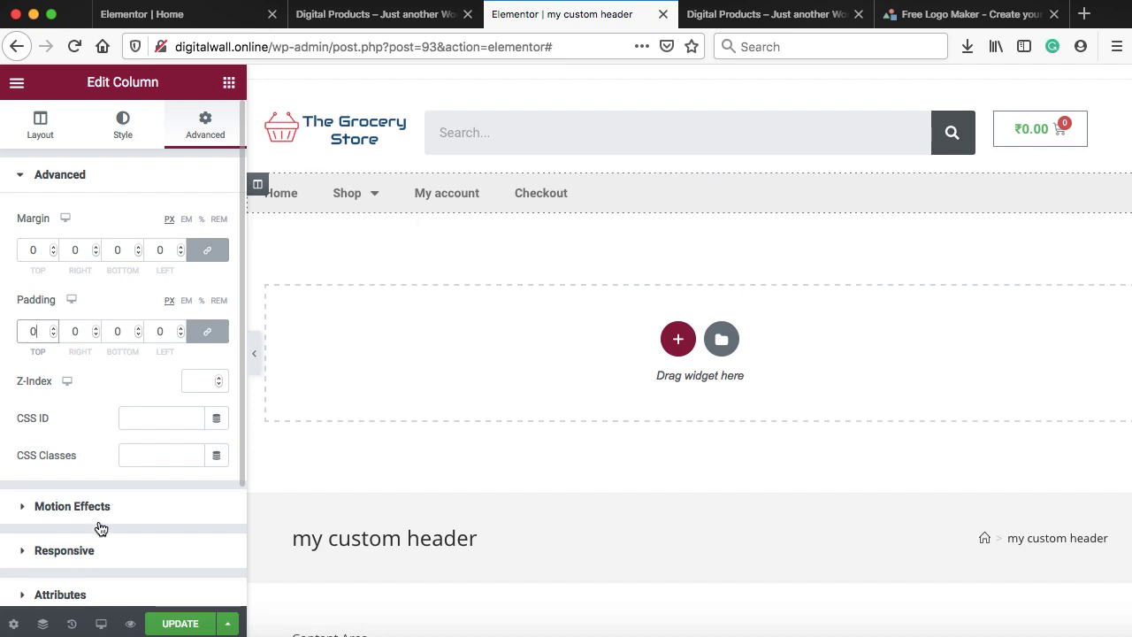
click(179, 624)
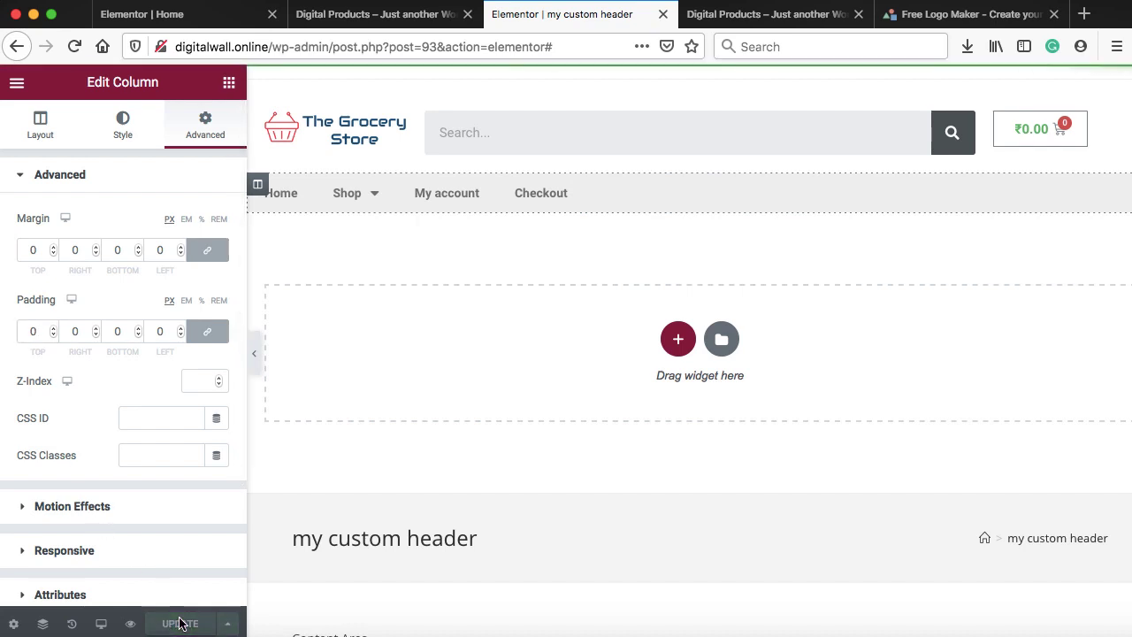
click(733, 15)
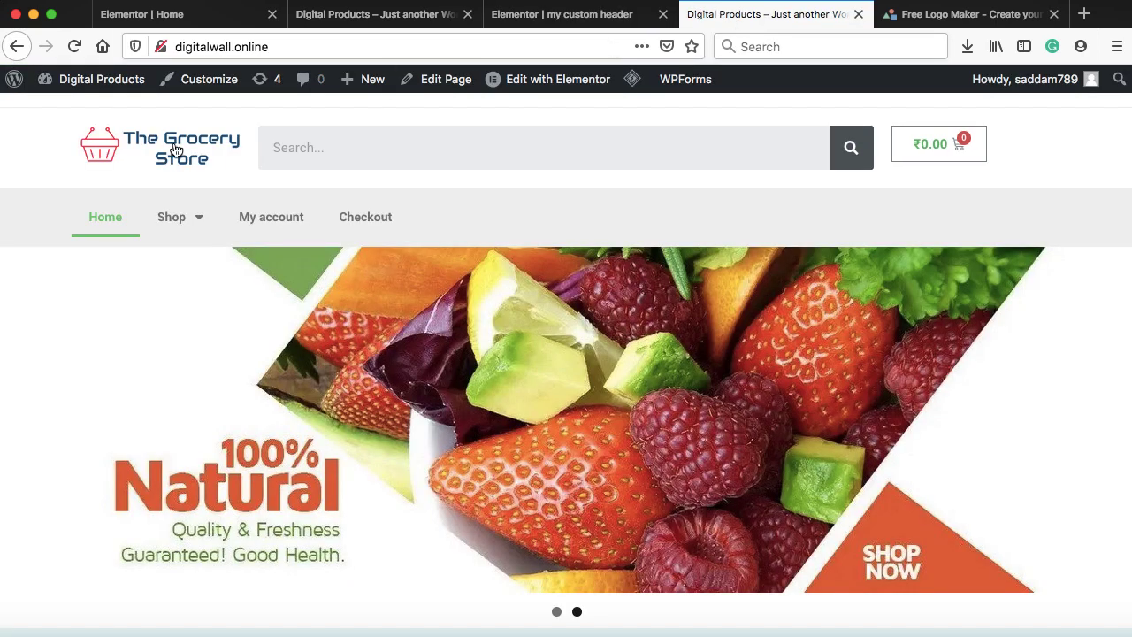
Reload the storefront and scroll through it to check the updated header
click(74, 46)
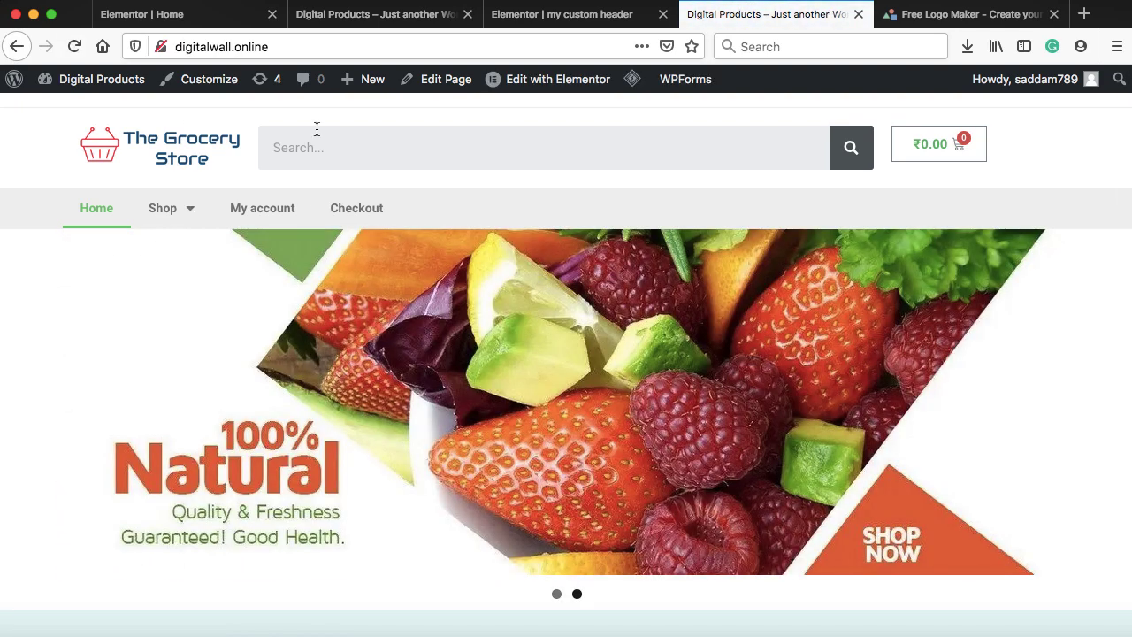
scroll(653, 215, down, 6)
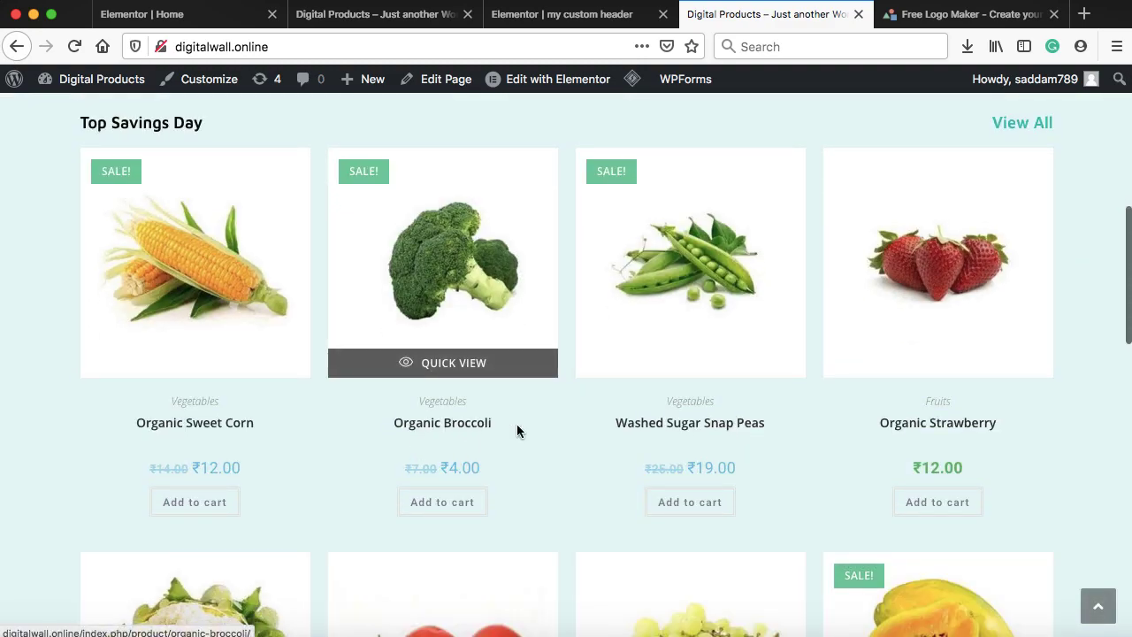
scroll(518, 426, up, 6)
Type 'organic' into the header's store search box
click(392, 148)
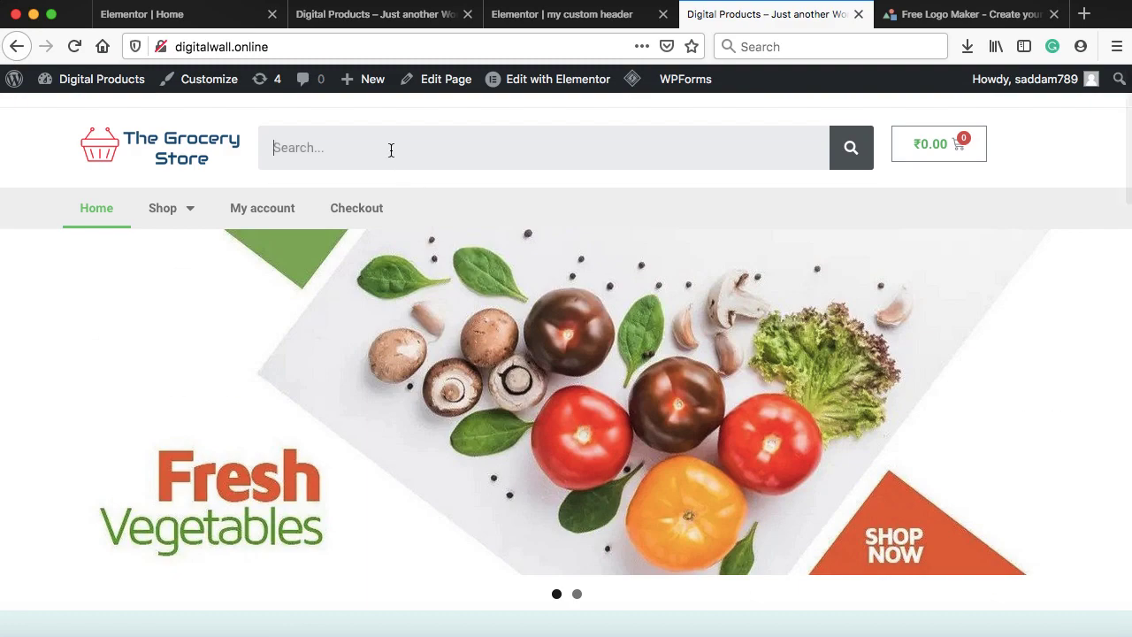
text(organic)
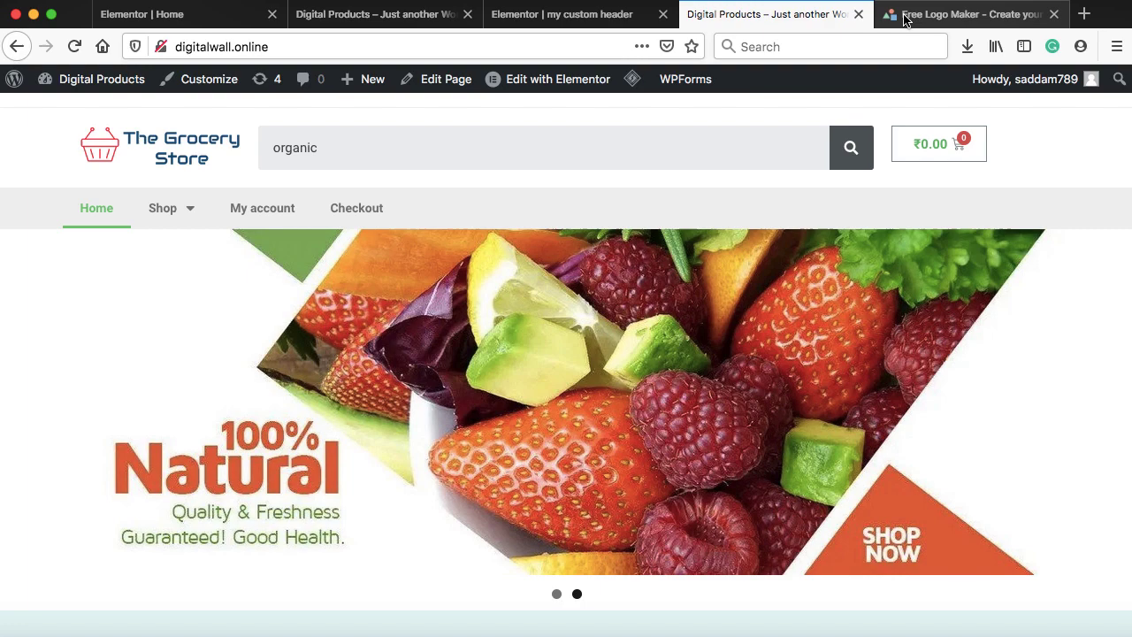
click(903, 20)
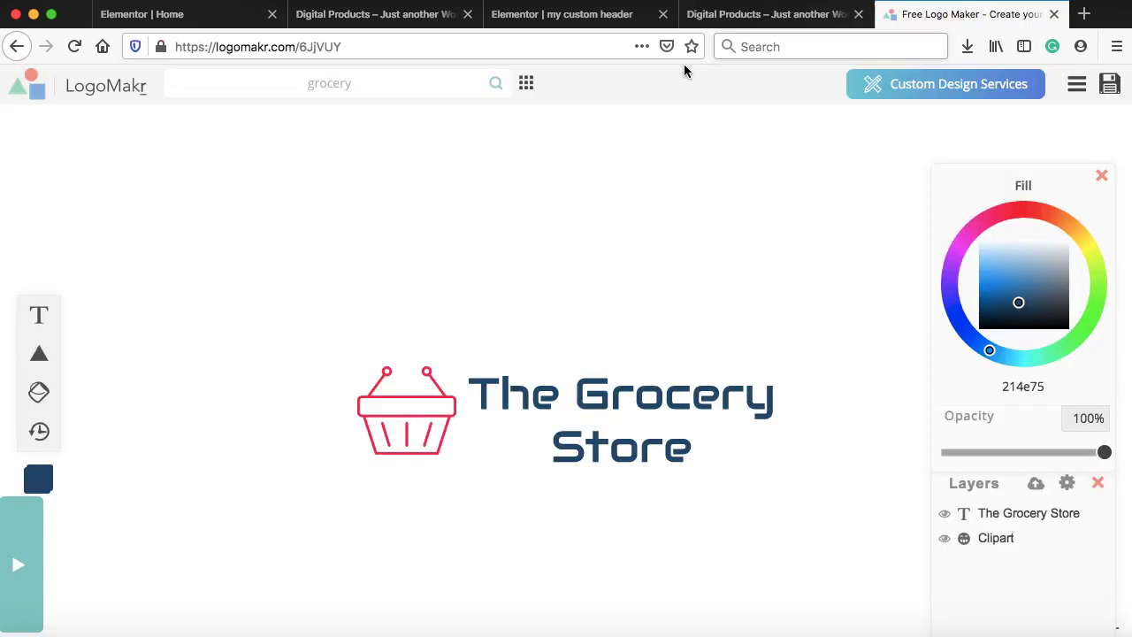
Go to amazon.in in the address bar
click(518, 48)
text(amc)
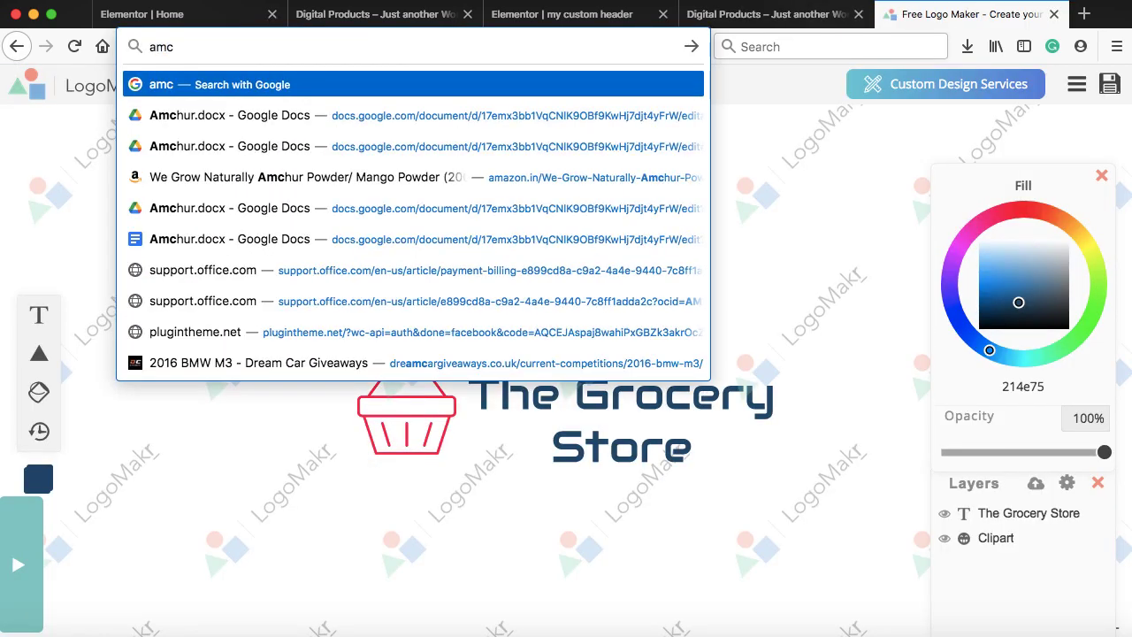
key(BackSpace)
text(a)
key(Return)
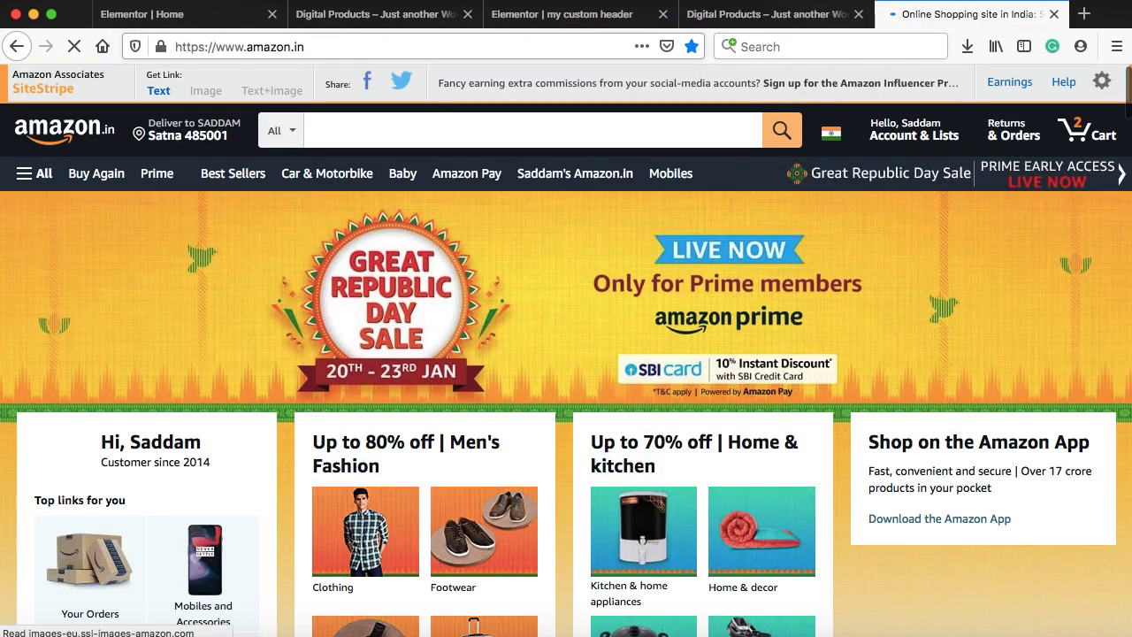
Type 'organic' into Amazon's search box to view its suggestions
click(427, 131)
text(organic)
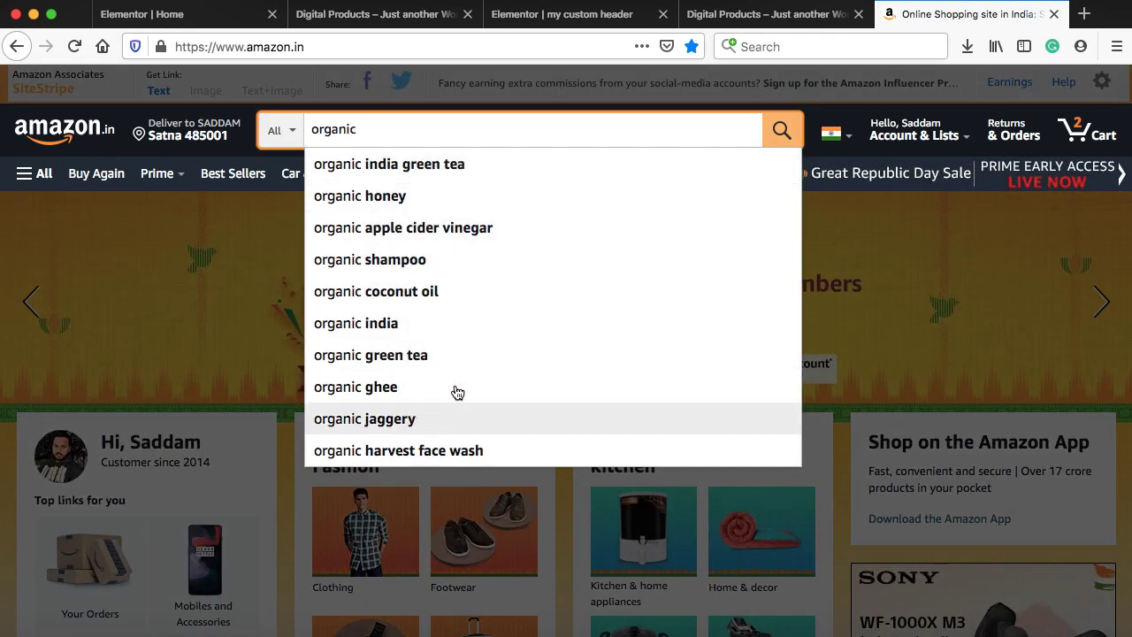
click(748, 15)
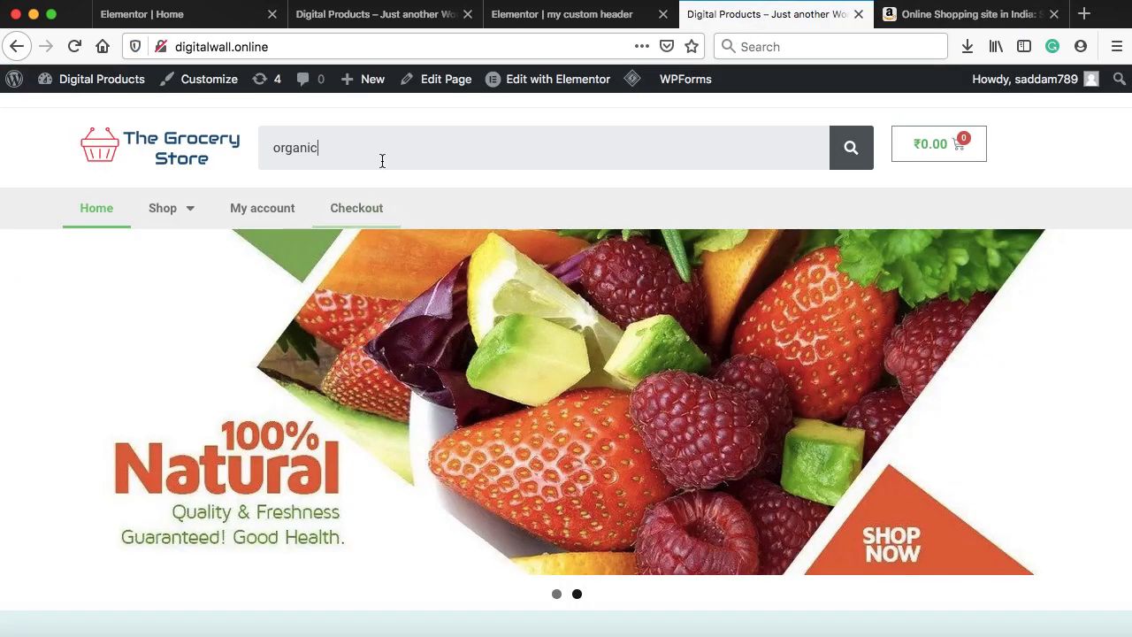
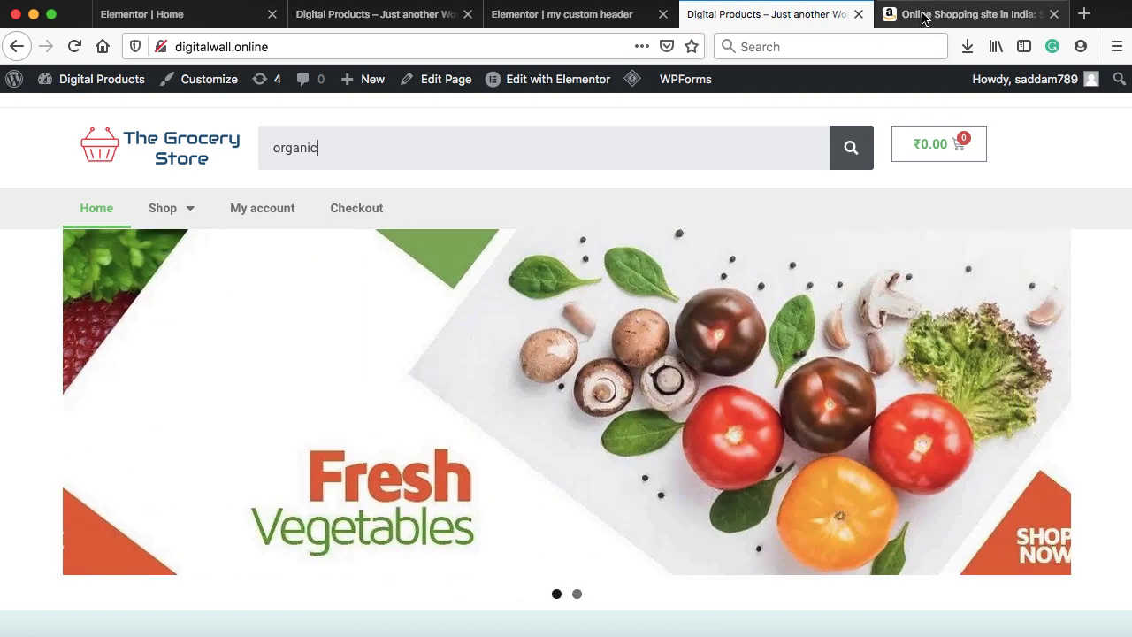
Load wpscratch.com in the Amazon.in tab
click(924, 13)
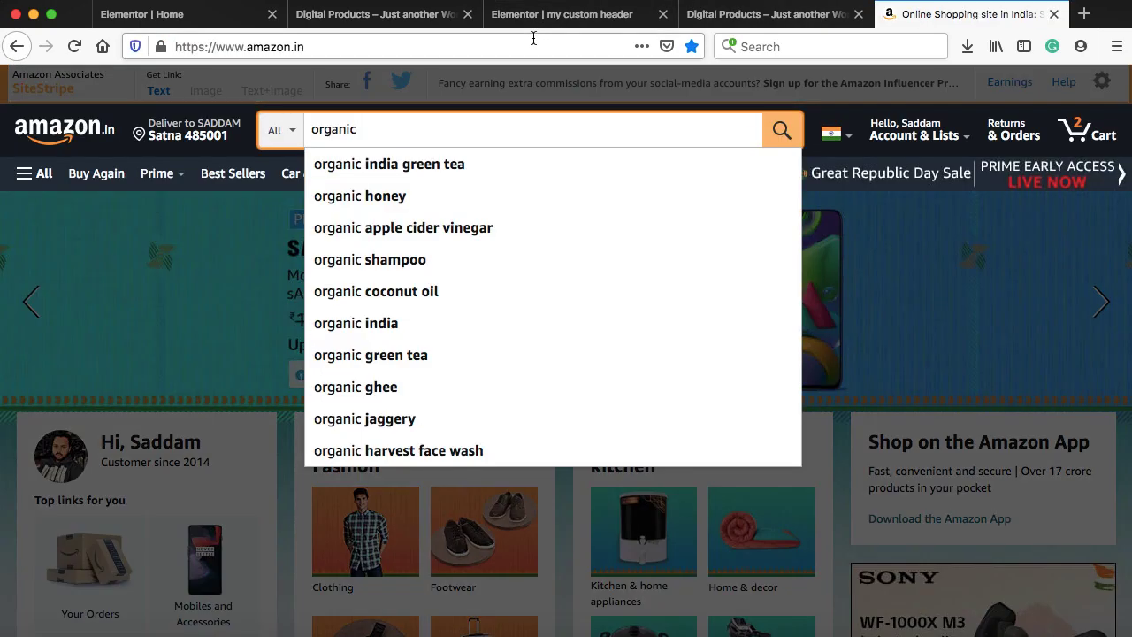
click(540, 34)
text(wps)
key(Return)
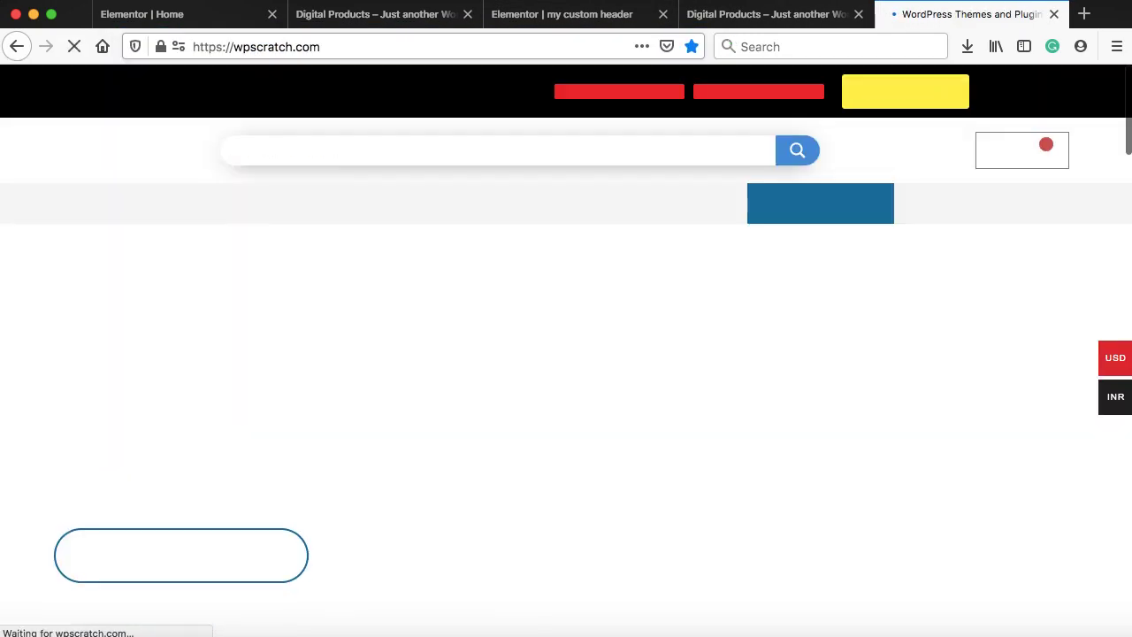
Search wpscratch.com for 'ajax search pro', view its product page, then return to the header editor
click(269, 156)
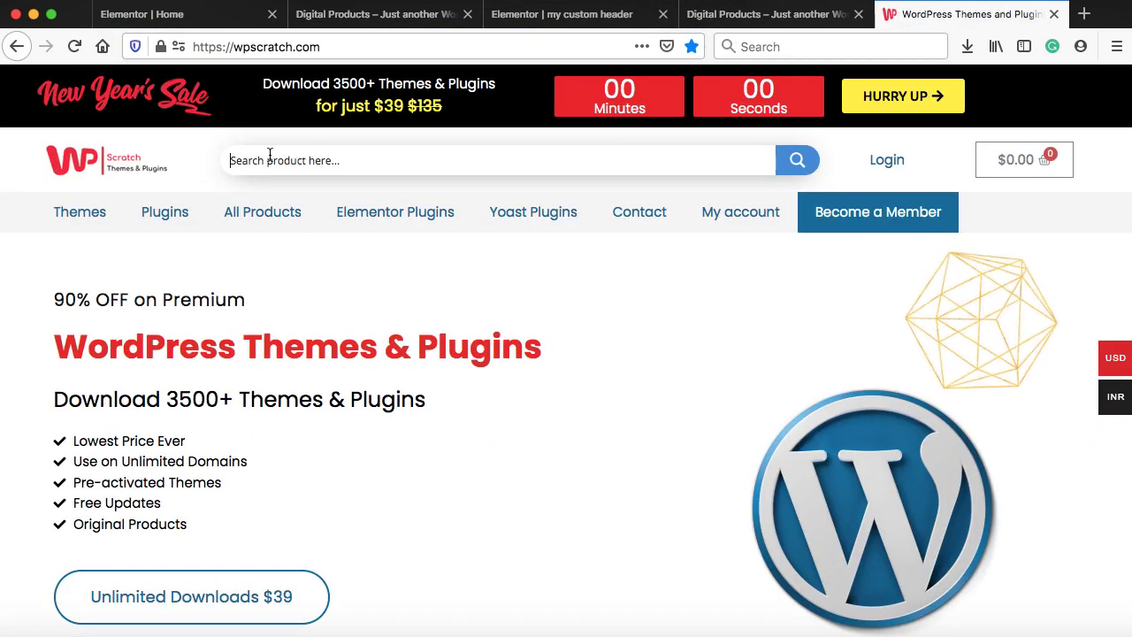
text(aja)
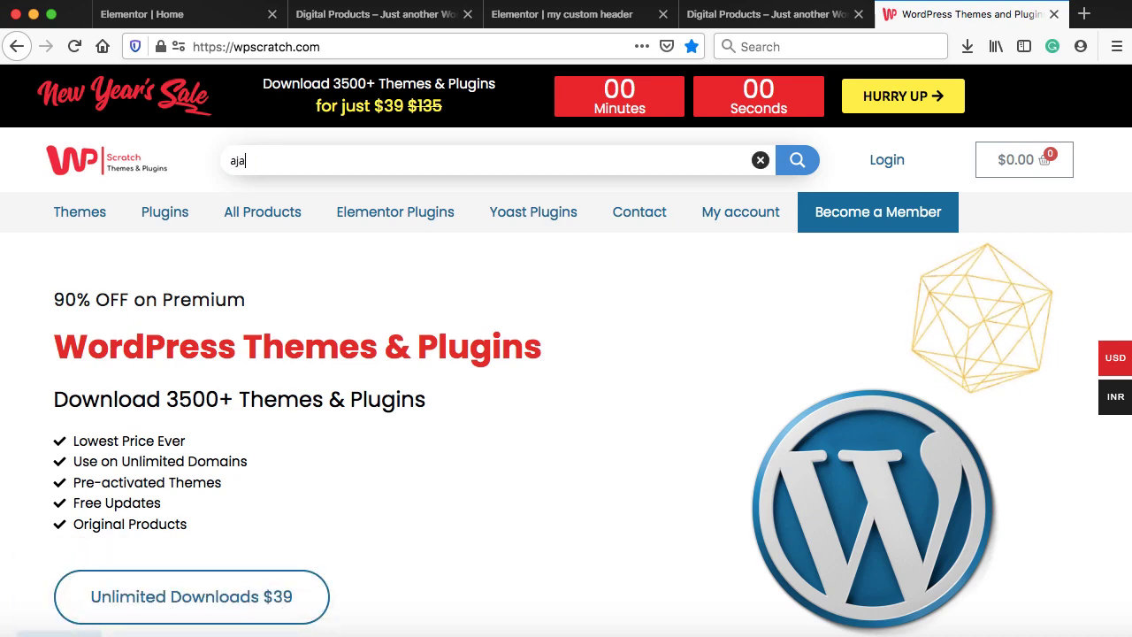
text(x search pro)
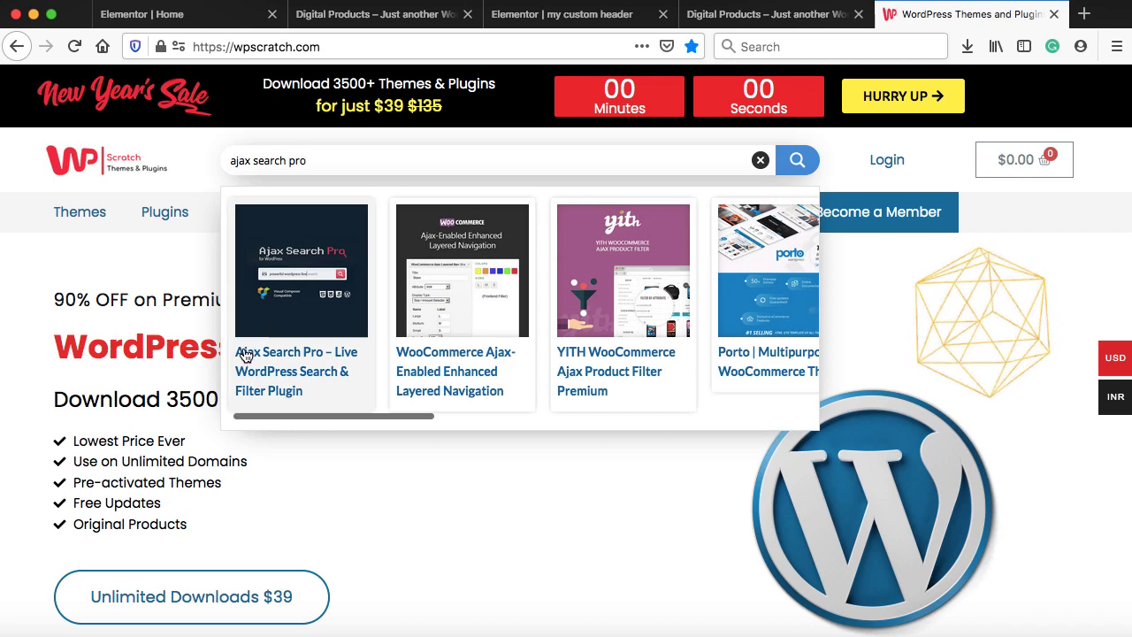
click(287, 375)
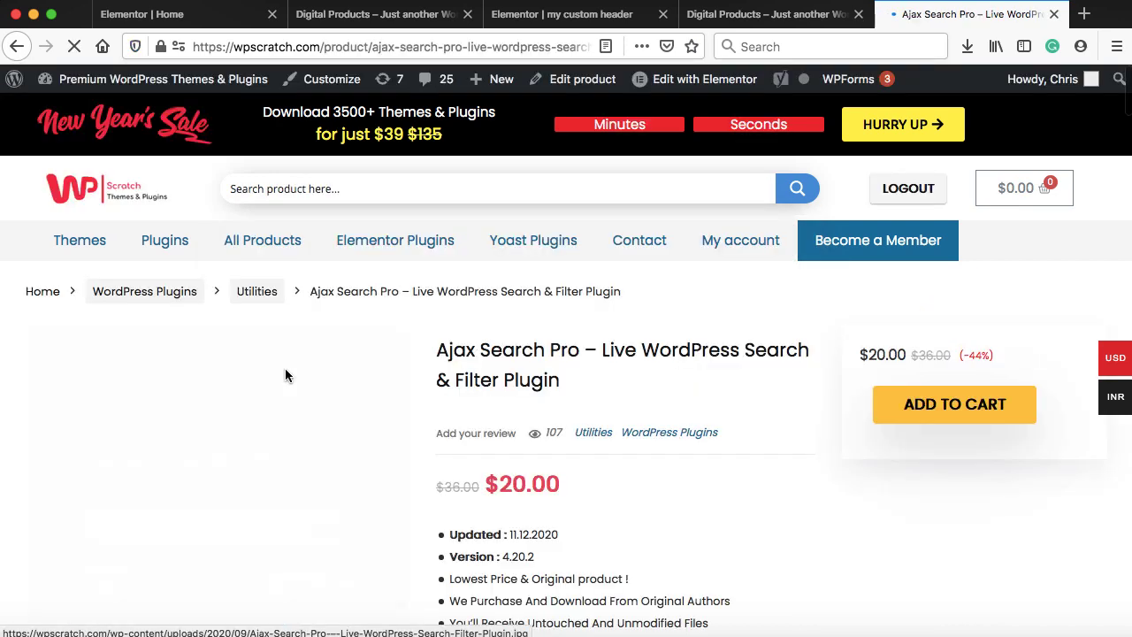
scroll(722, 392, down, 2)
scroll(721, 395, down, 1)
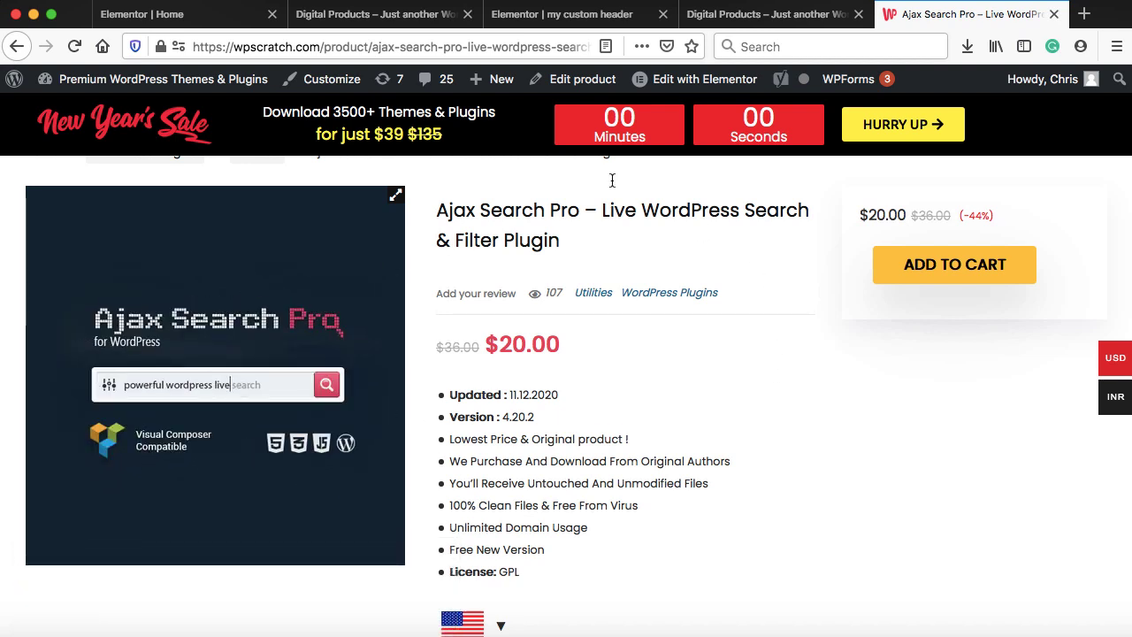
click(571, 18)
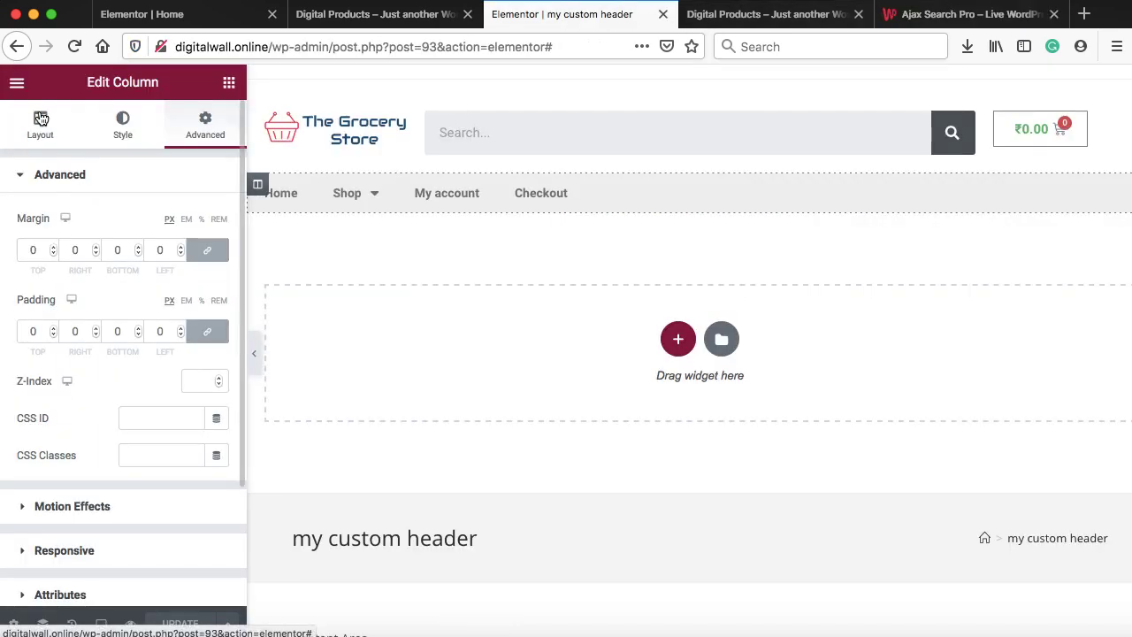
Exit the Elementor editor to the dashboard and go to Plugins > Add New
click(17, 83)
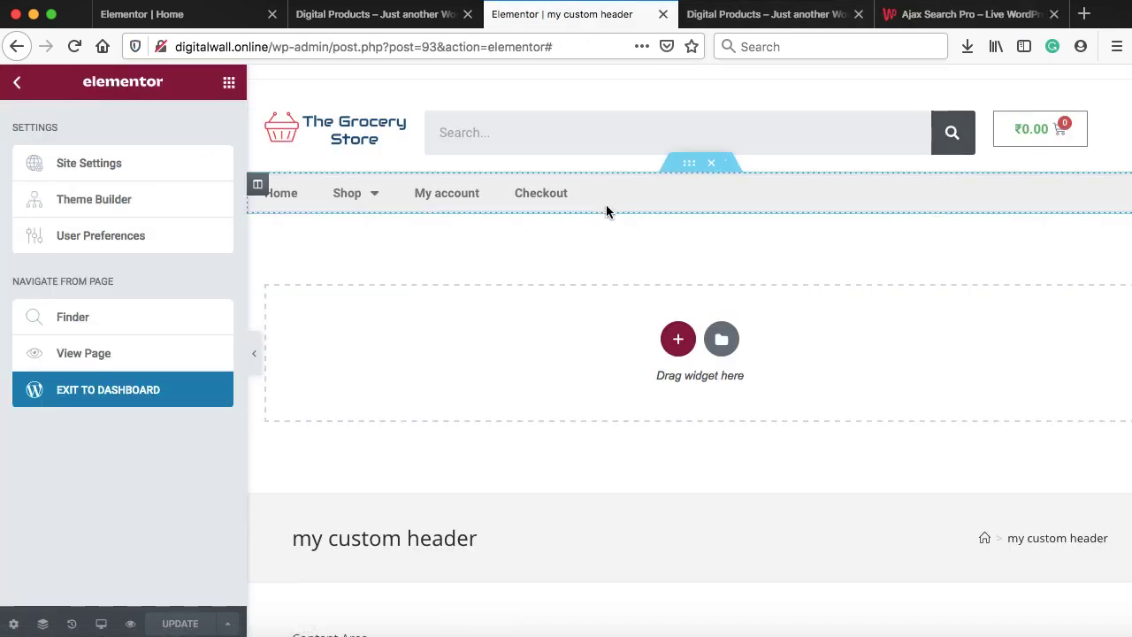
click(118, 391)
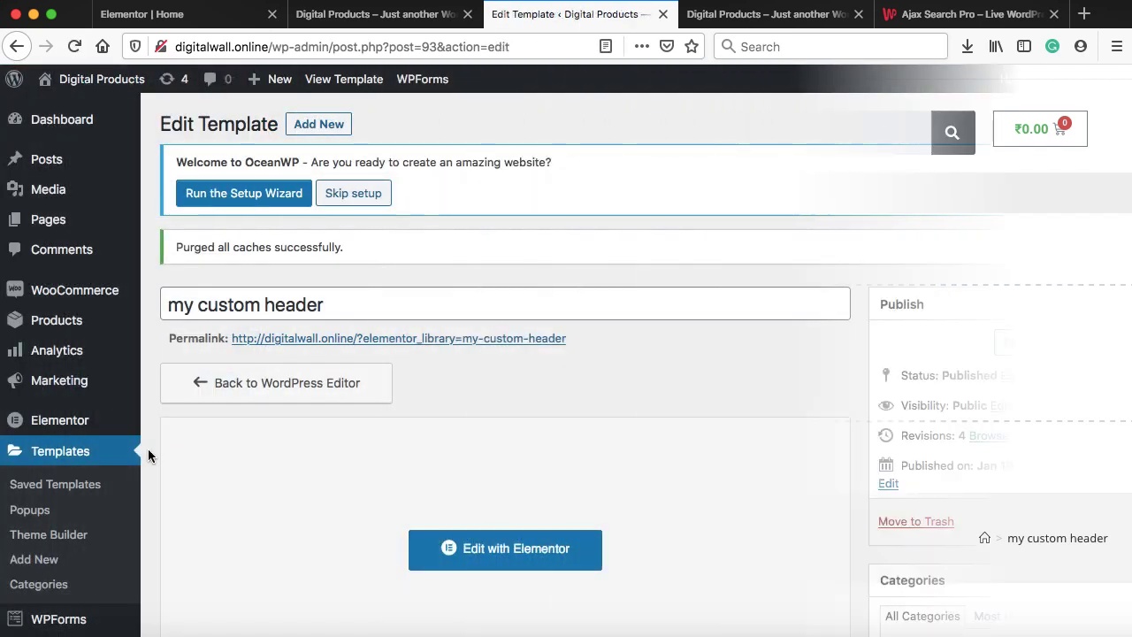
scroll(148, 448, down, 5)
mouse_move(111, 402)
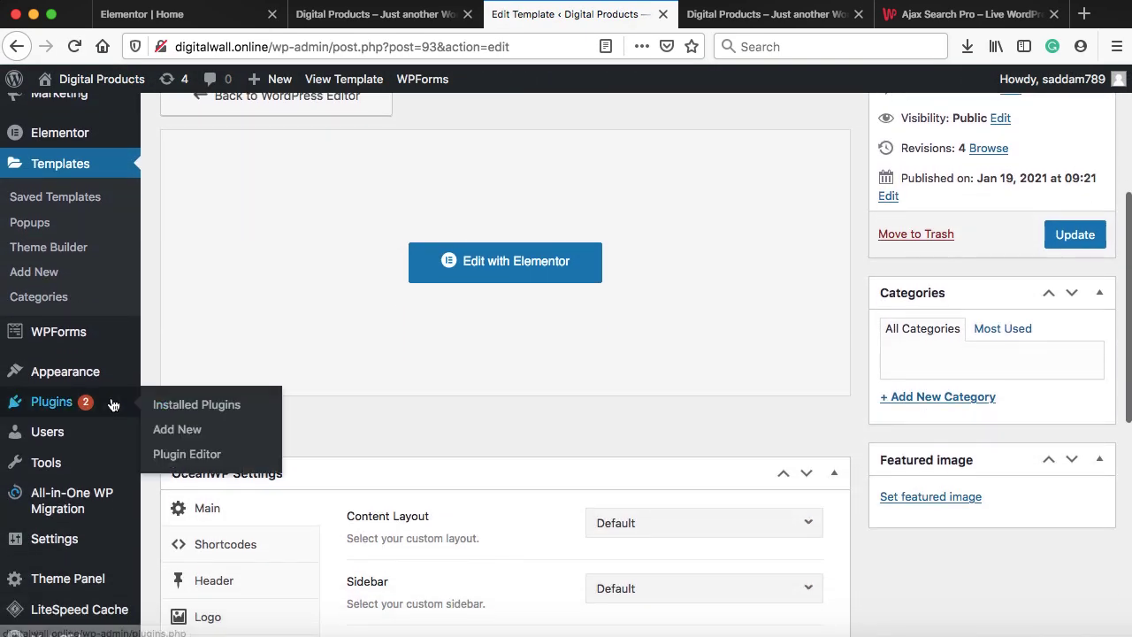
click(183, 430)
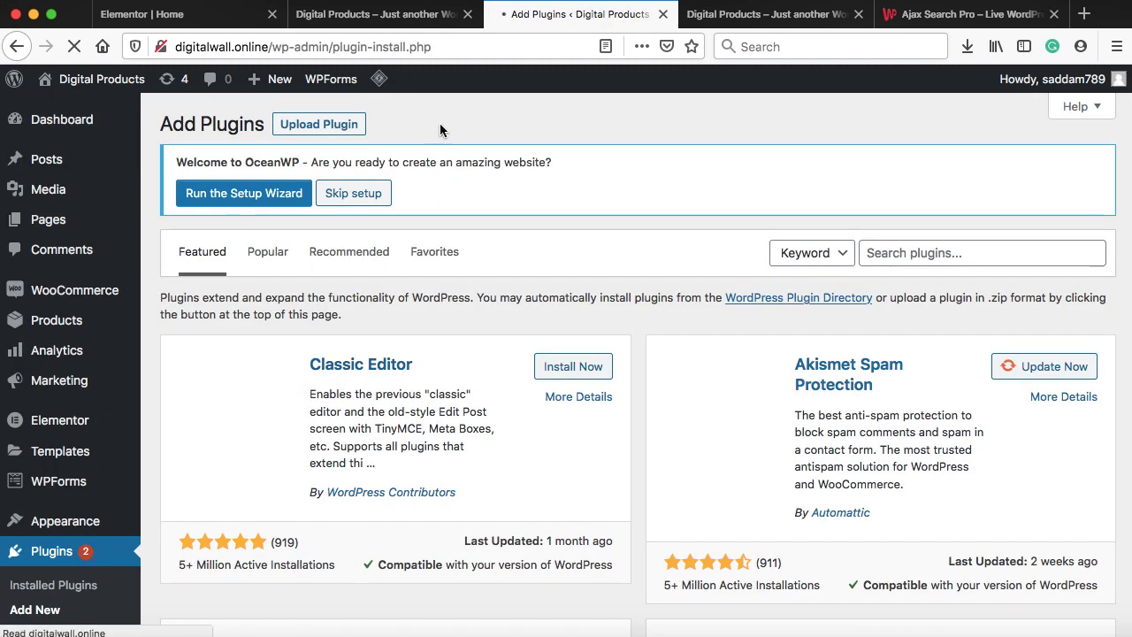
Recheck the Ajax Search Pro product page, then show the Upload Plugin form
click(964, 15)
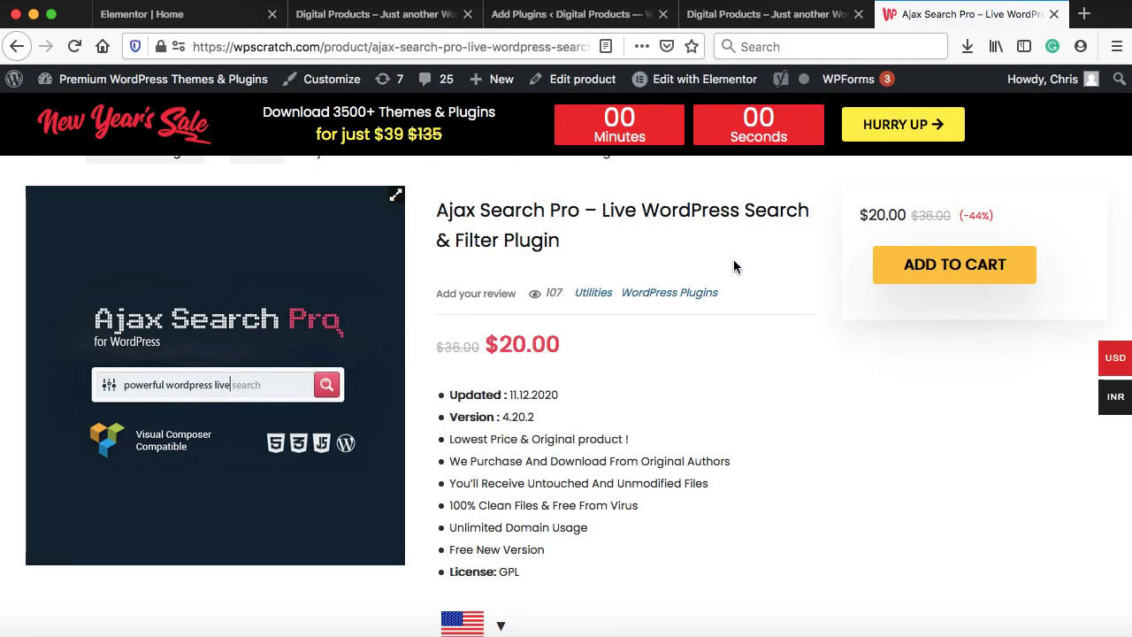
click(538, 14)
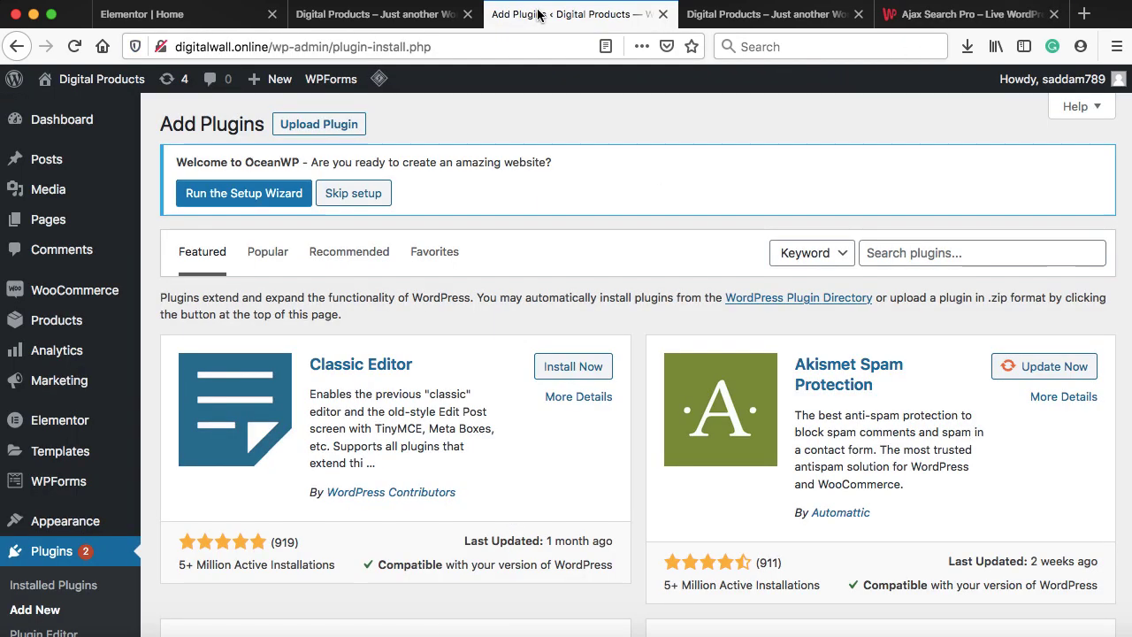
click(317, 125)
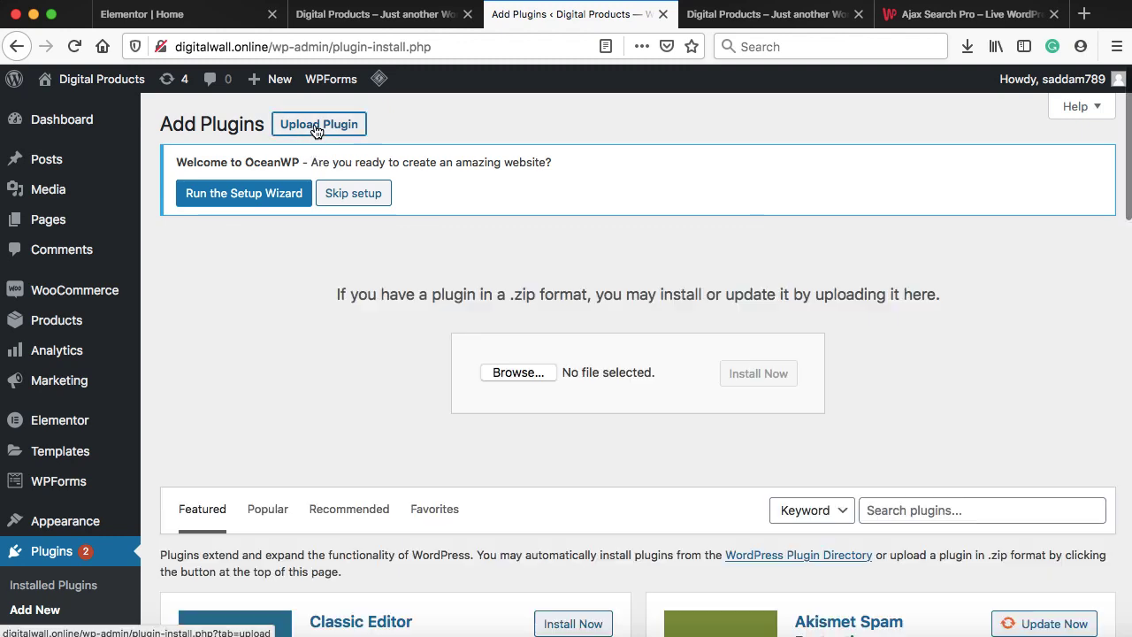
Upload ajax-search-pro.zip from the ajax-search-pro.4.20.2 folder and install it
click(516, 373)
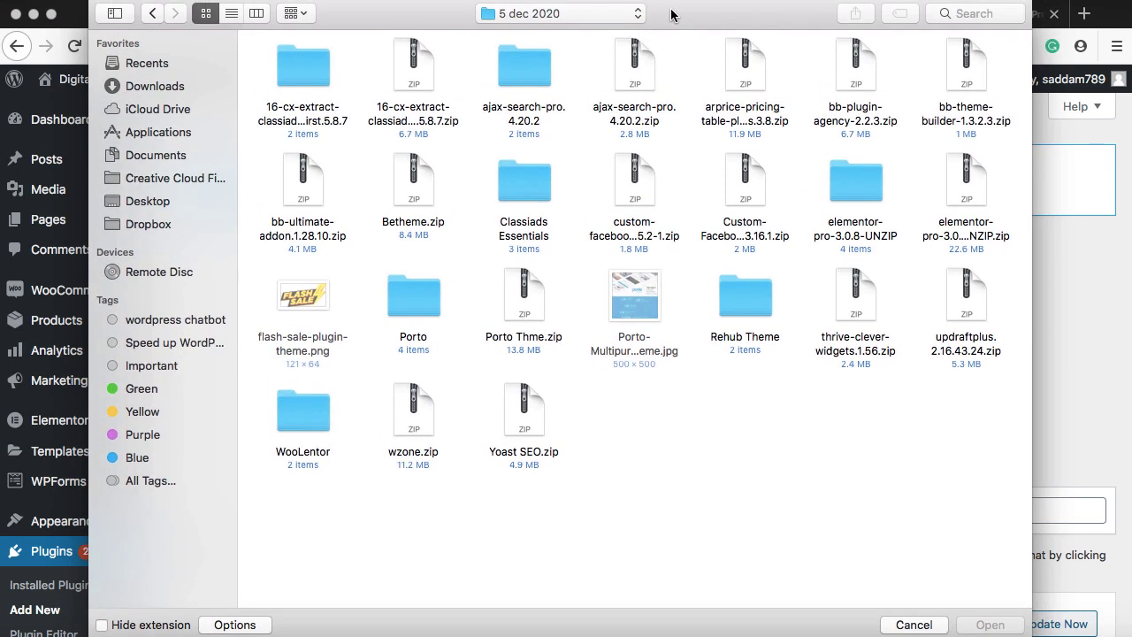
click(634, 84)
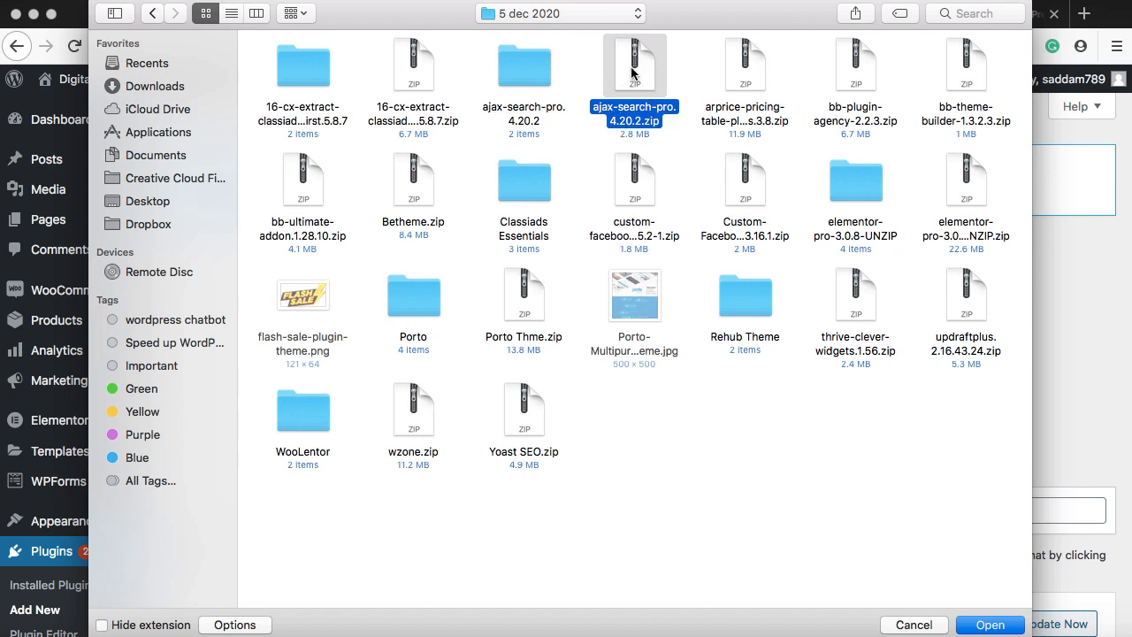
click(523, 66)
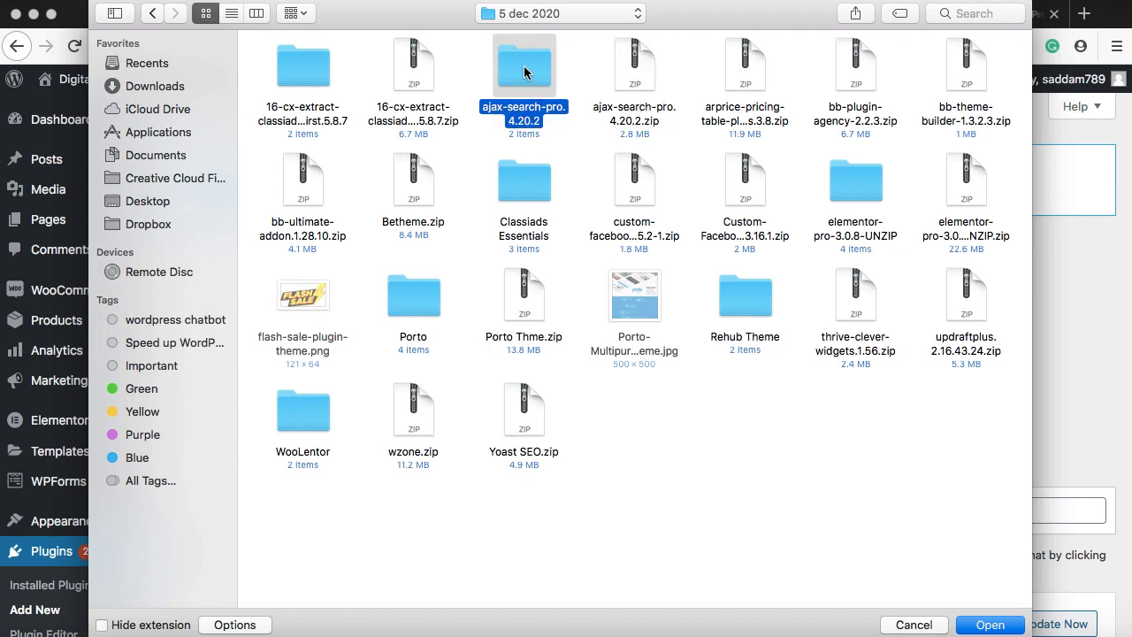
double_click(529, 69)
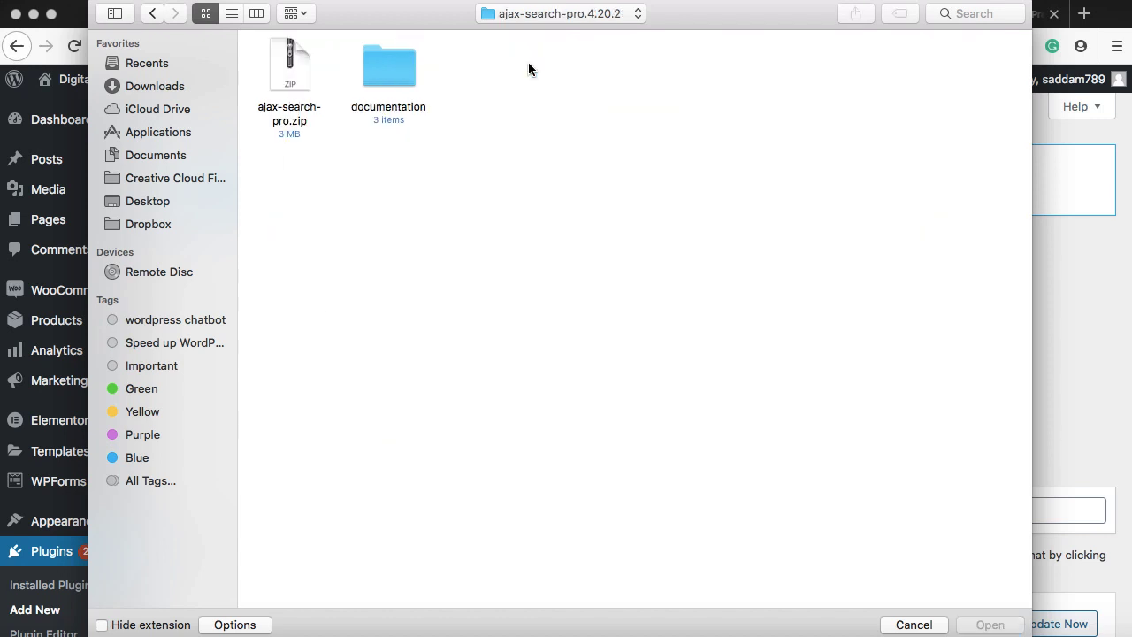
click(287, 124)
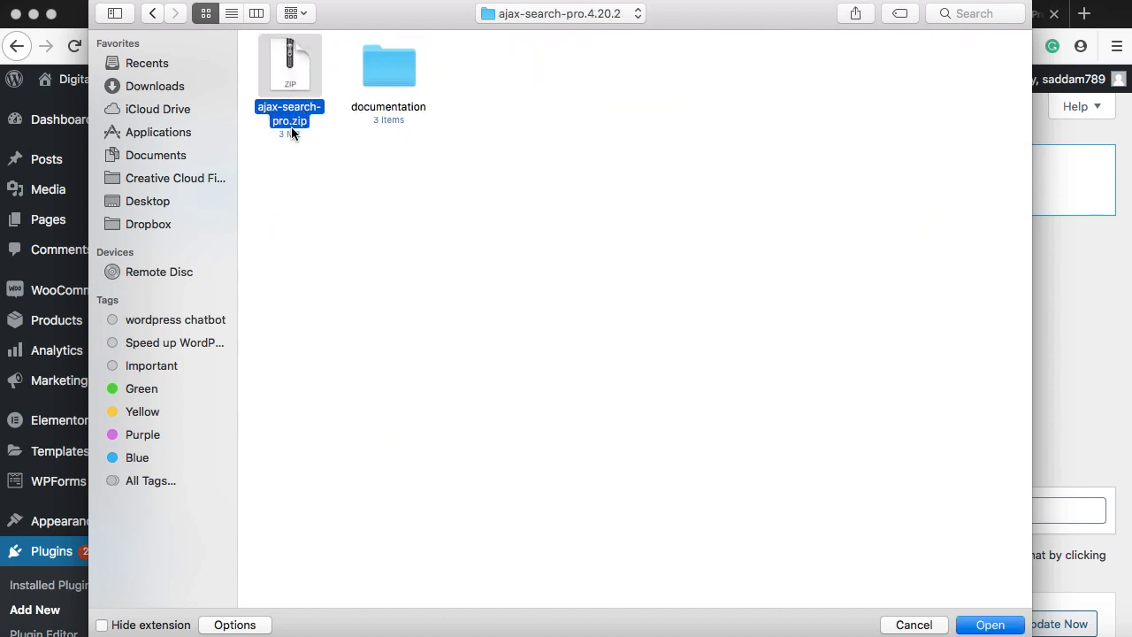
click(987, 625)
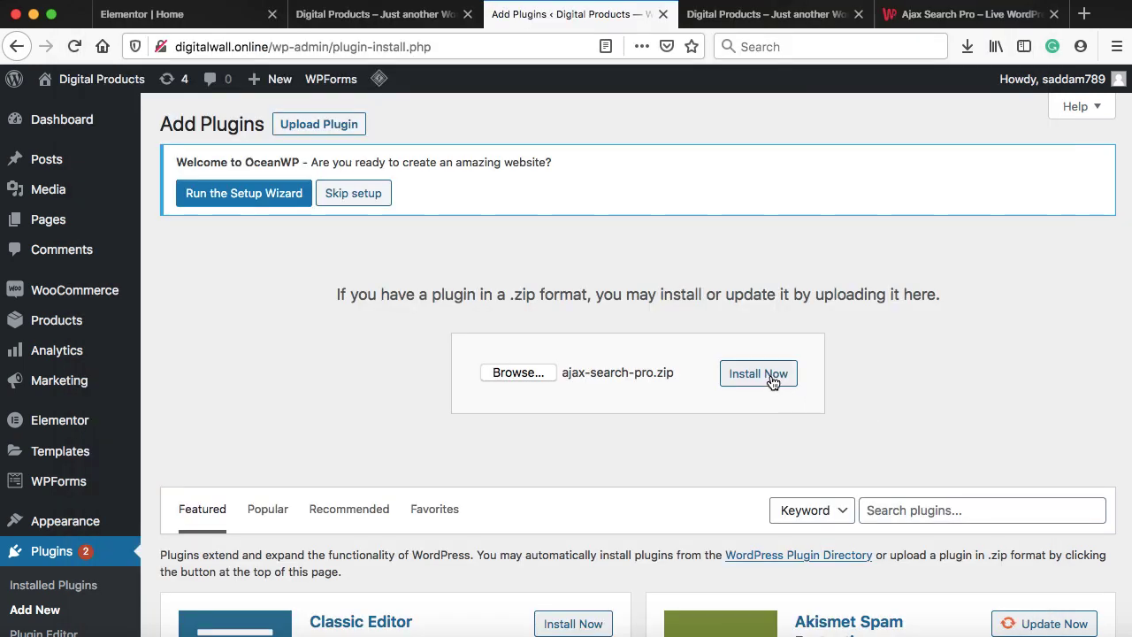
click(758, 373)
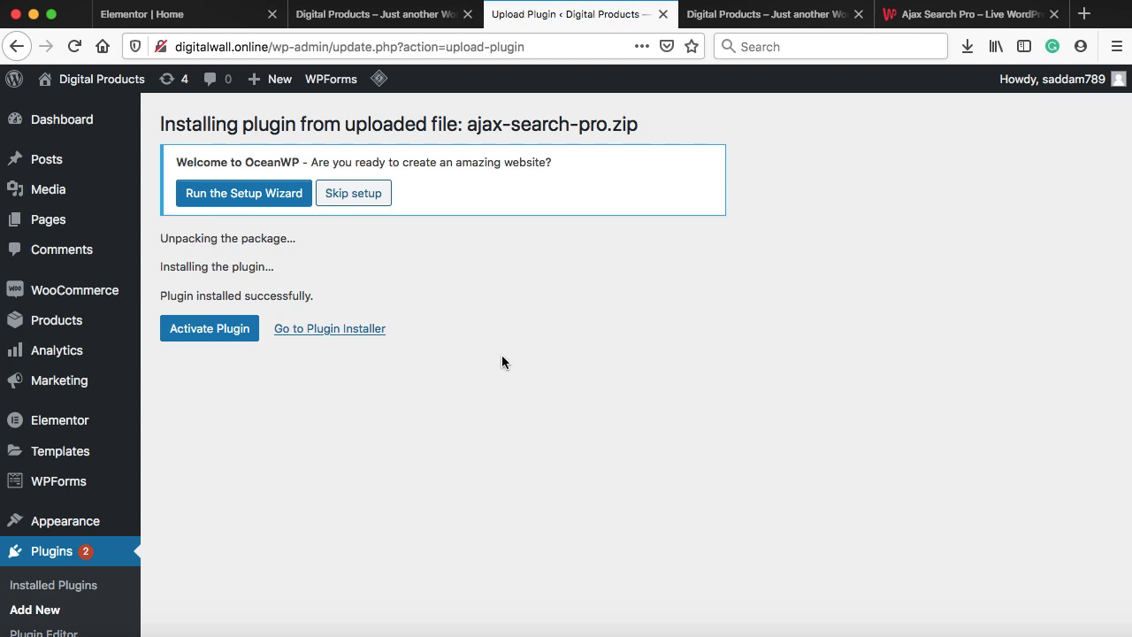
Activate the Ajax Search Pro plugin and open its settings page
click(230, 334)
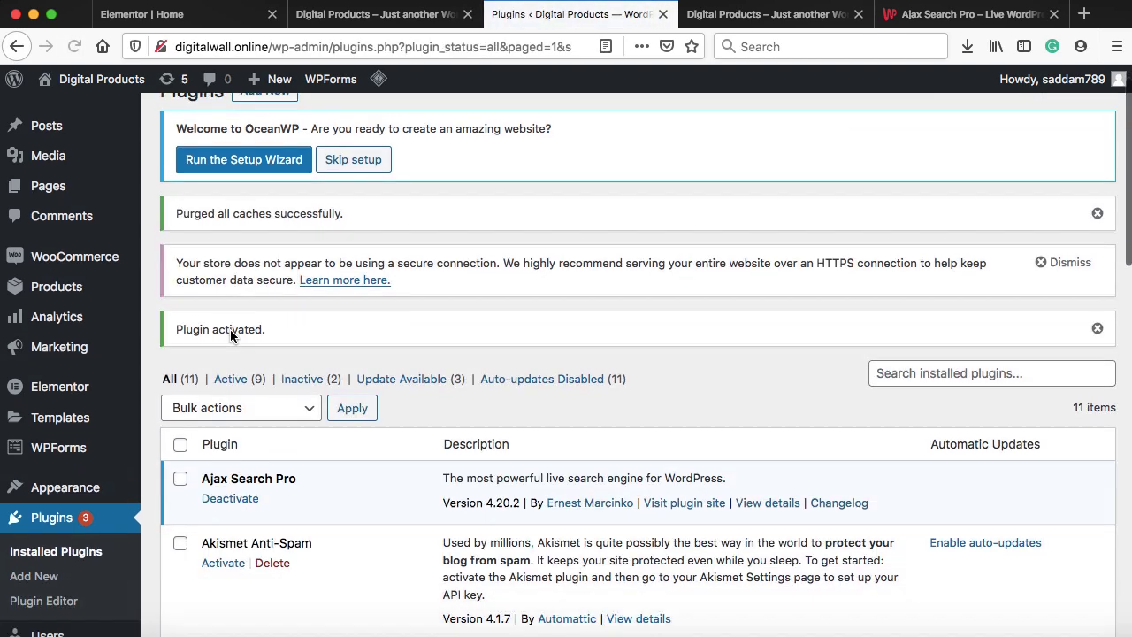
scroll(230, 329, down, 5)
mouse_move(54, 590)
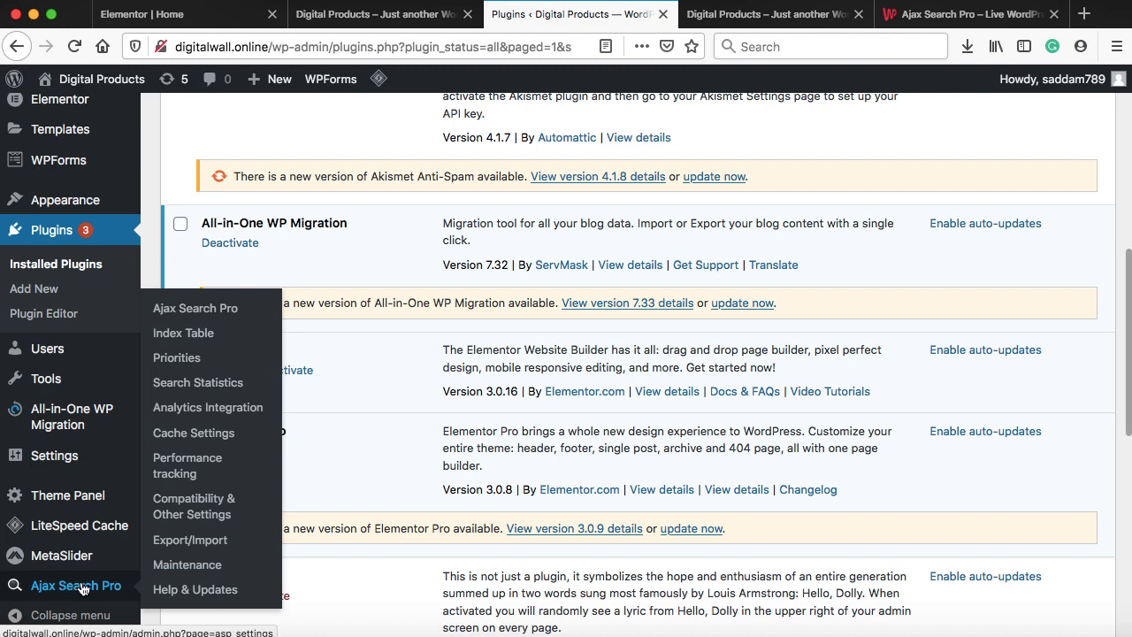
click(81, 589)
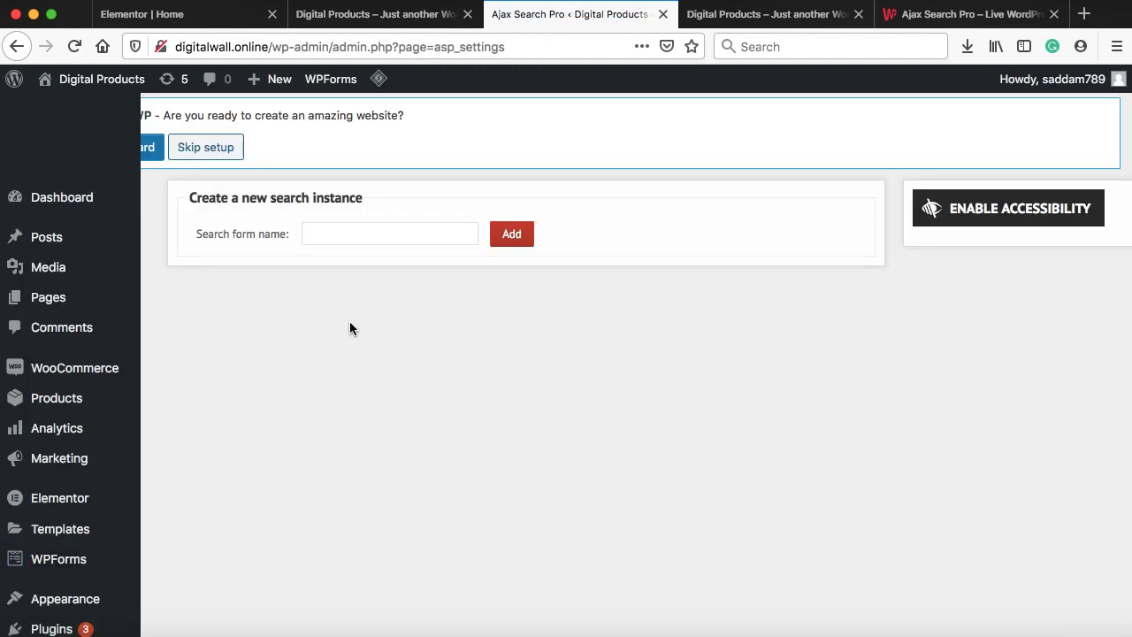
Create a search named 'products search' and copy its [wd_asp id=1] shortcode
text(prod)
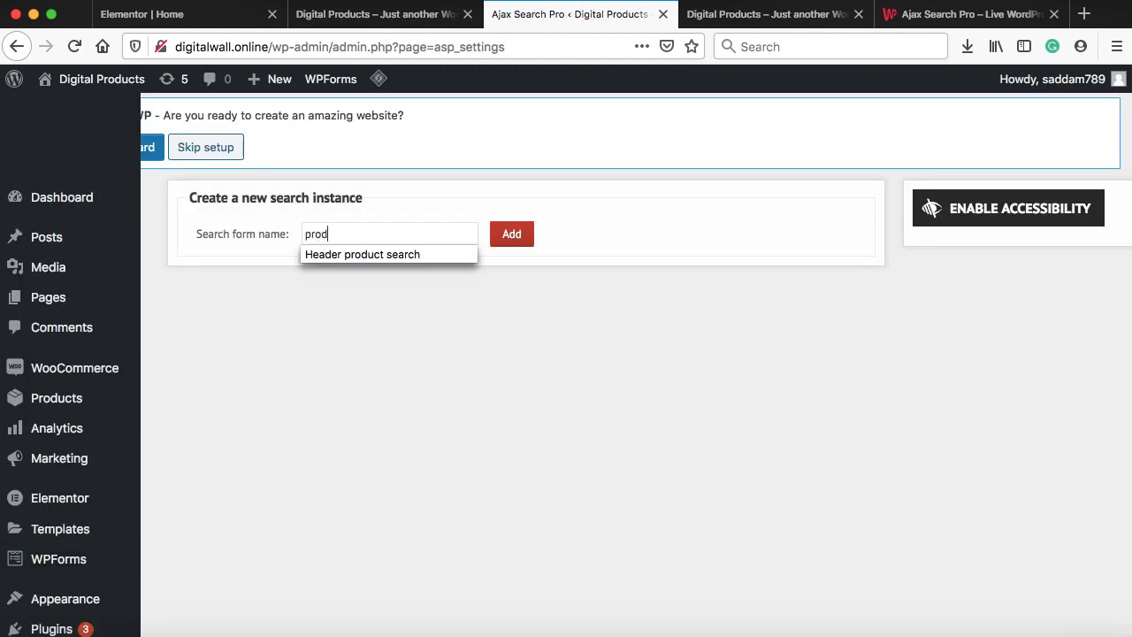
text(ucts search)
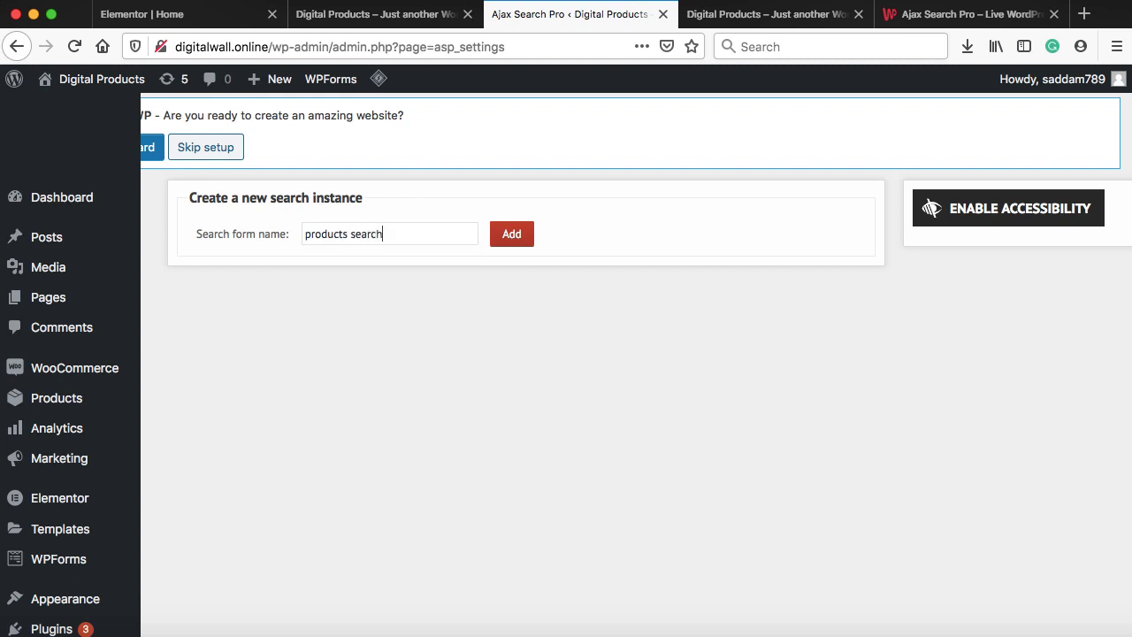
click(512, 235)
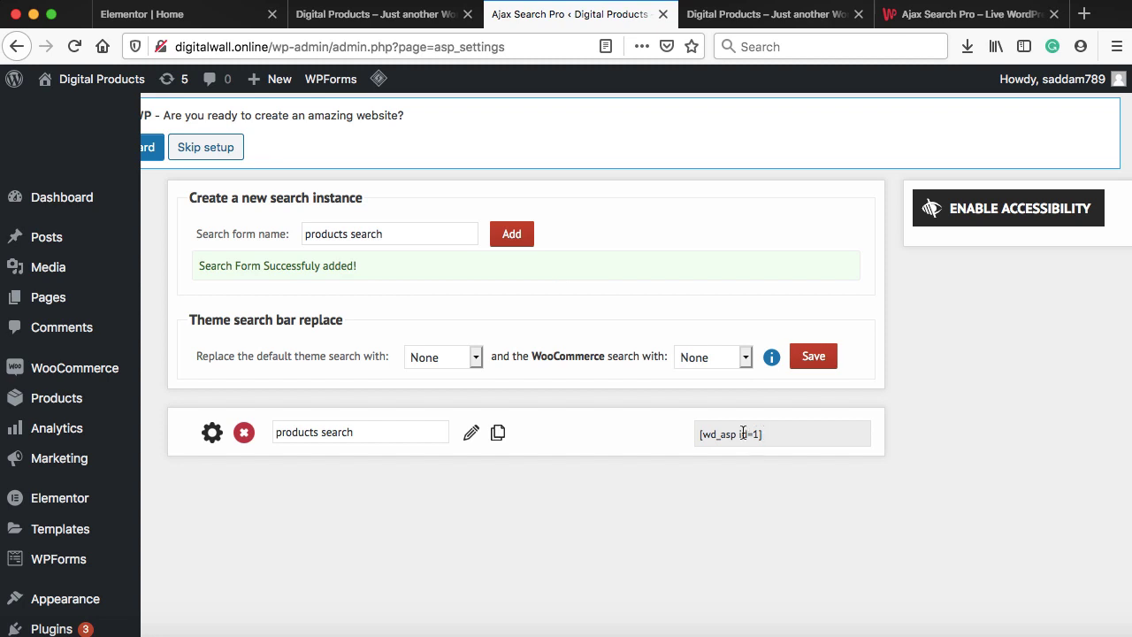
drag(762, 433, 704, 432)
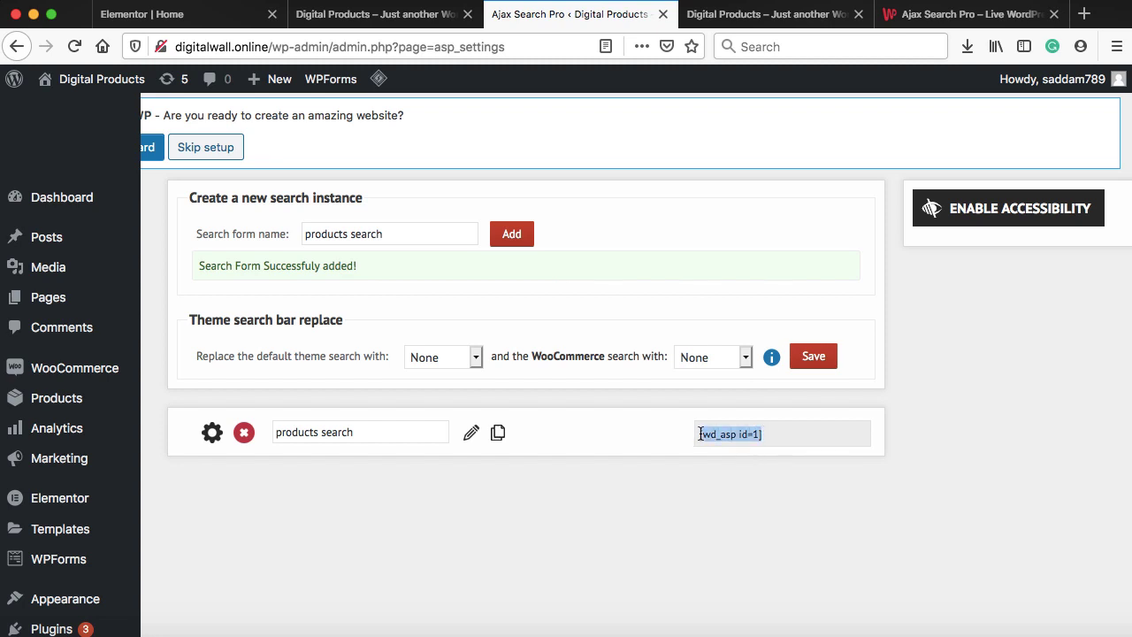
right_click(699, 433)
click(731, 468)
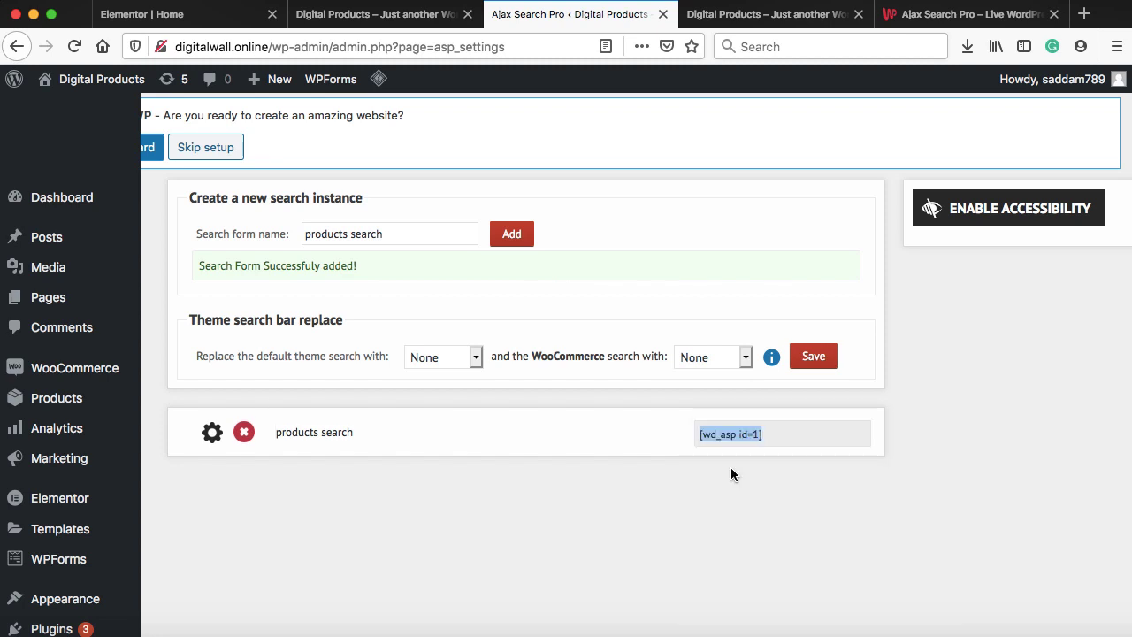
scroll(731, 475, down, 2)
Open the Theme Builder in a new tab and edit my custom header with Elementor
mouse_move(107, 424)
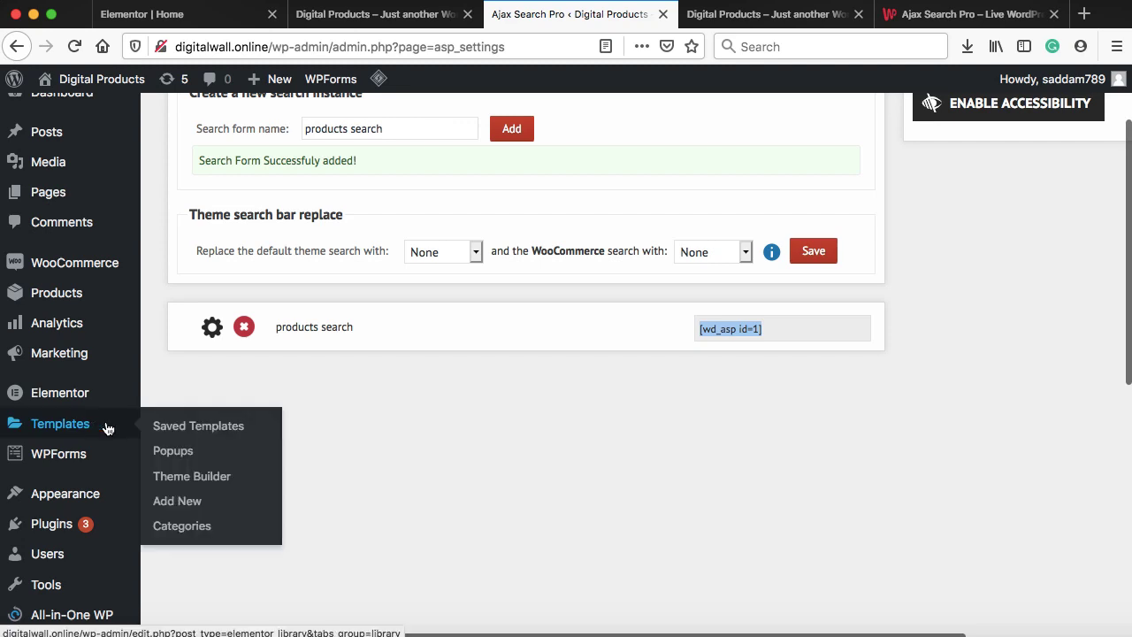
right_click(182, 484)
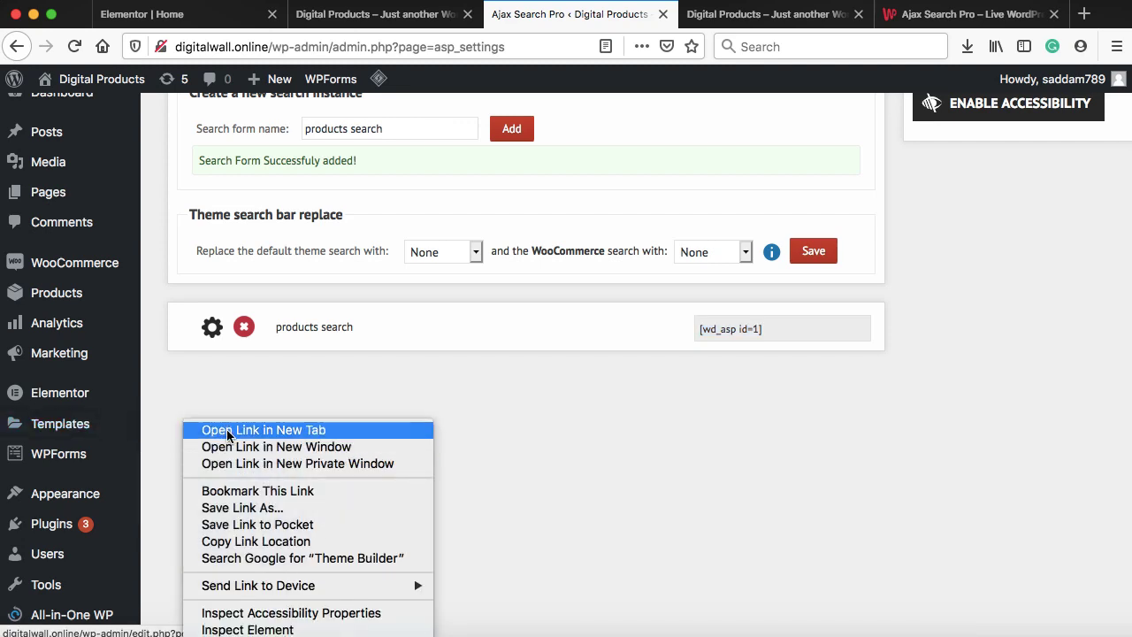
click(228, 431)
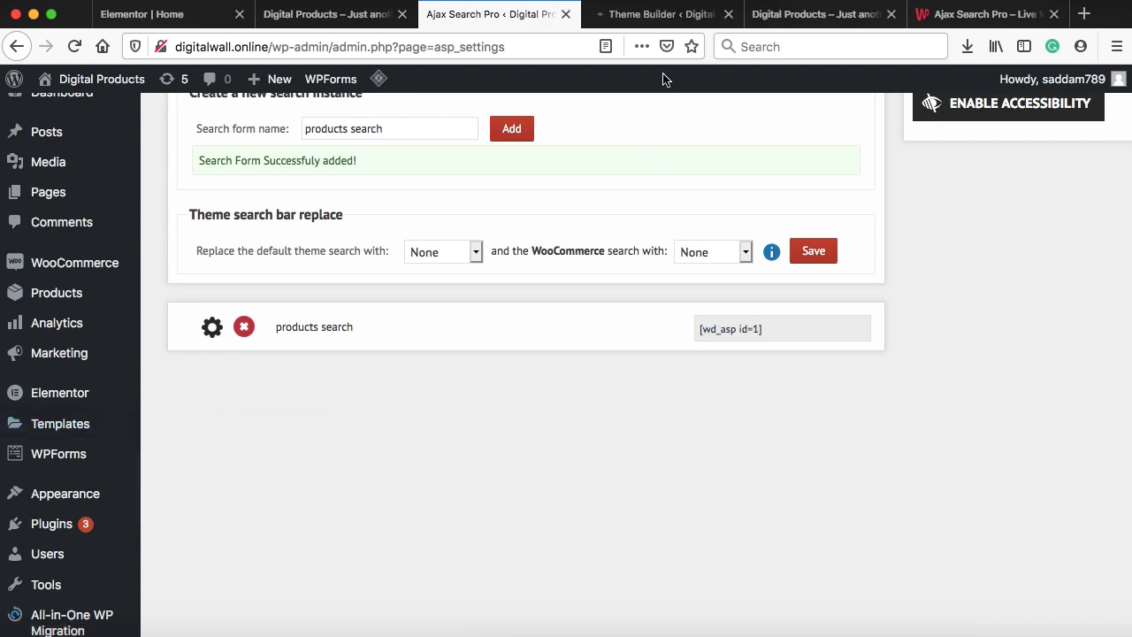
click(655, 16)
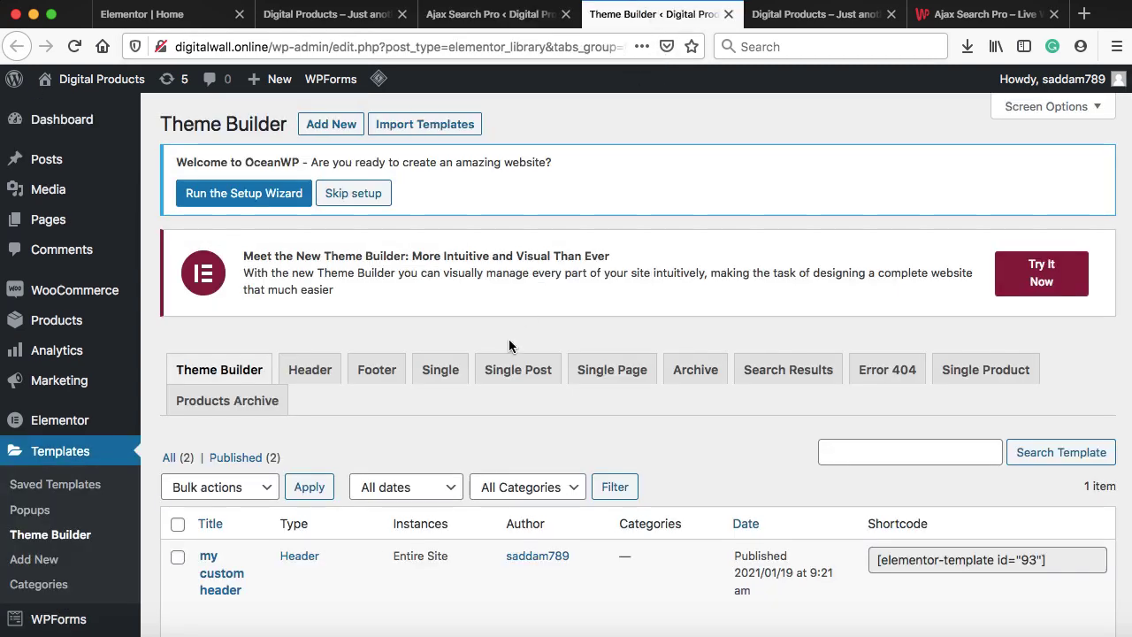
scroll(508, 344, down, 1)
scroll(508, 345, down, 3)
mouse_move(434, 345)
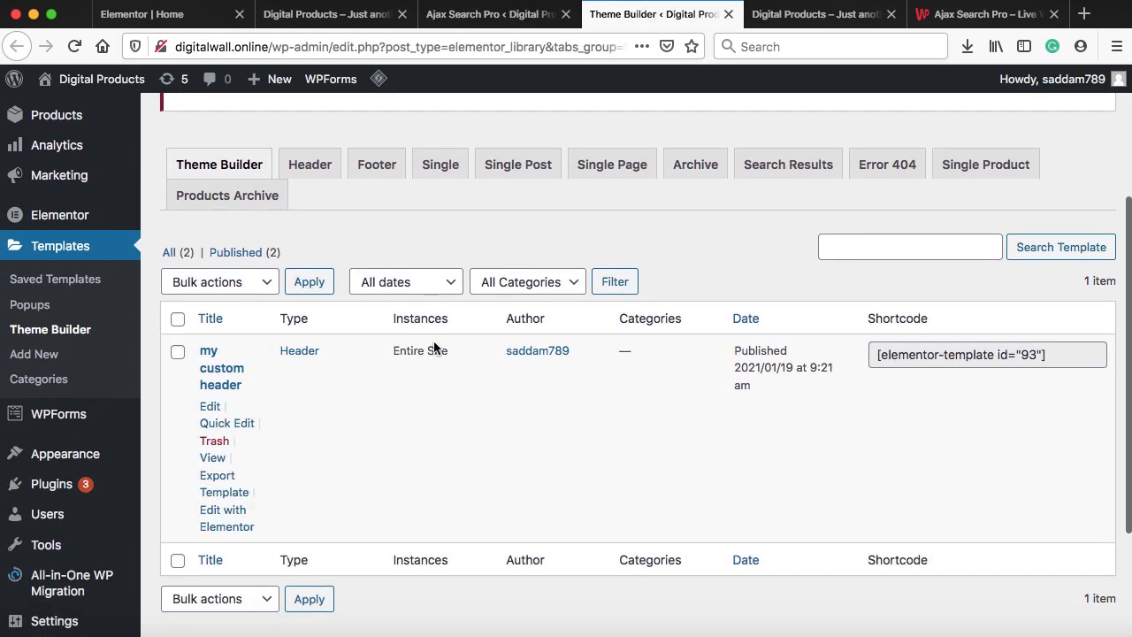
click(226, 512)
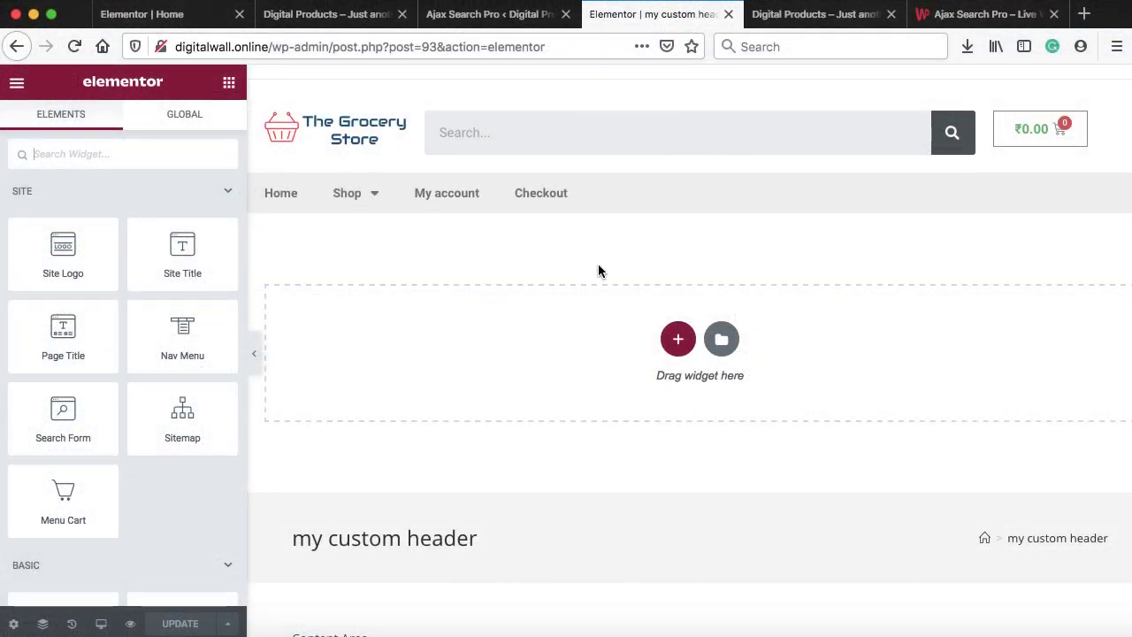
Delete the existing Search Form widget from the header
right_click(639, 136)
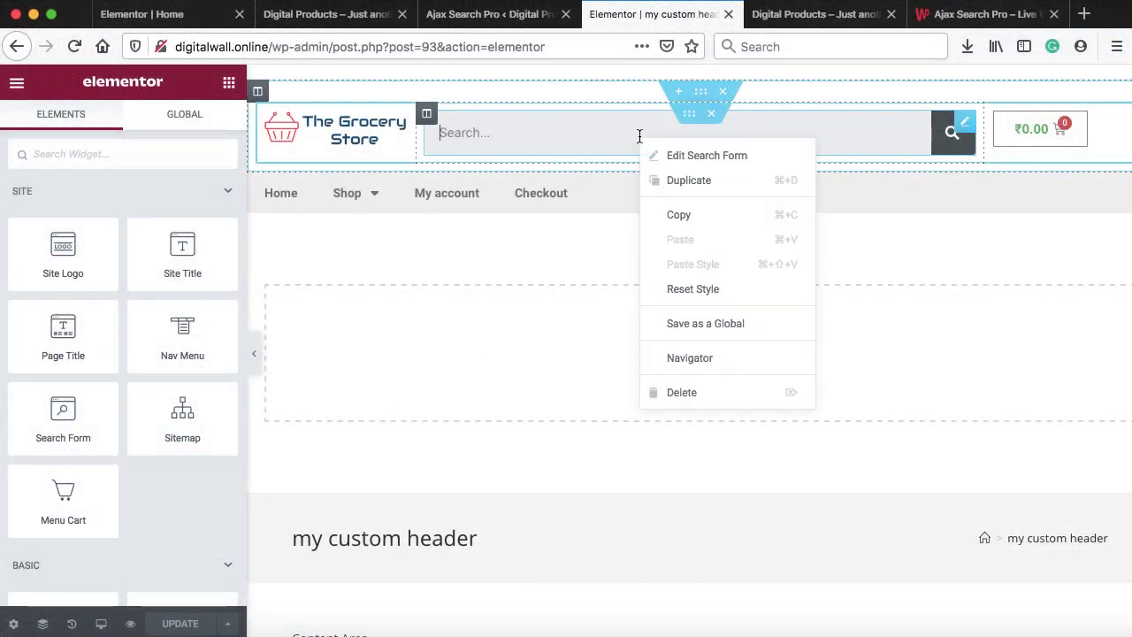
right_click(958, 131)
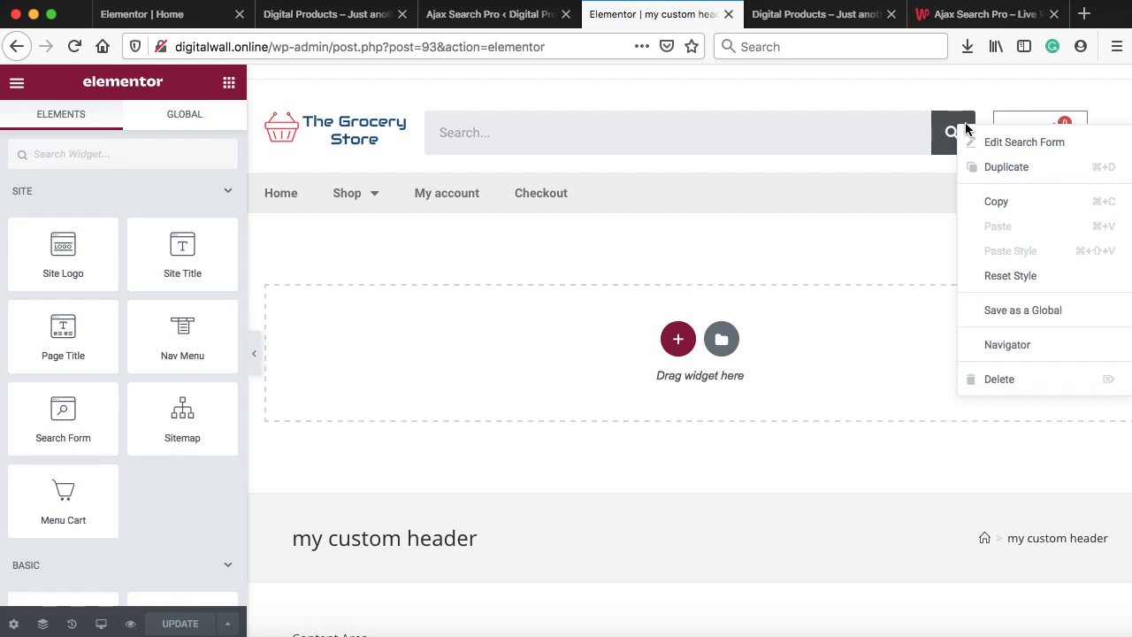
click(979, 378)
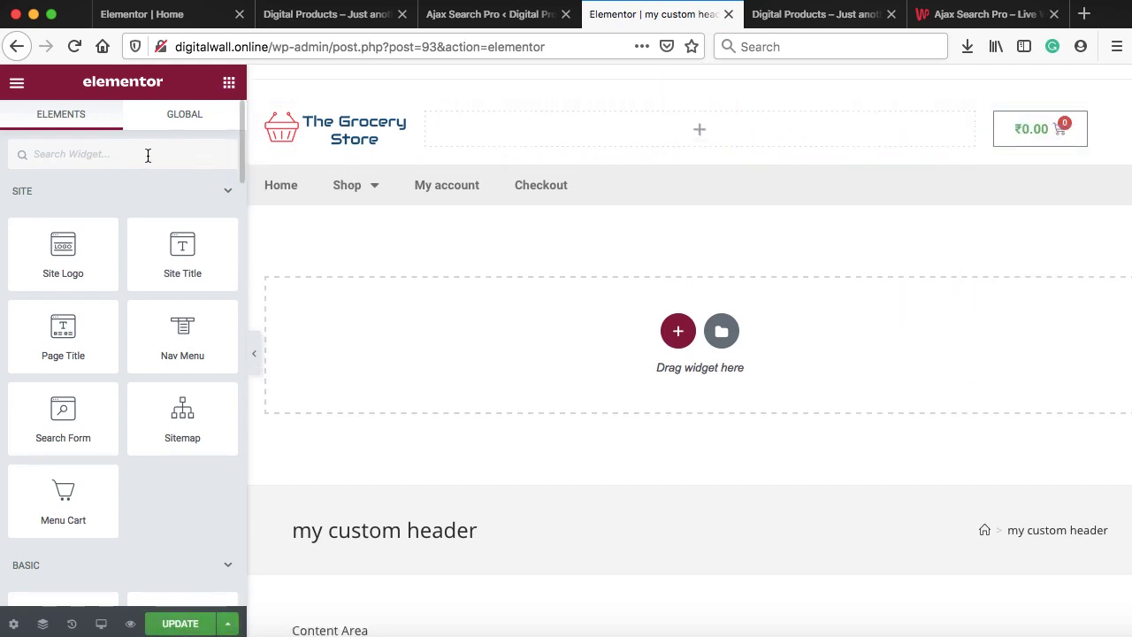
Add a Shortcode widget with [wd_asp id=1] to the header and update it
text(short)
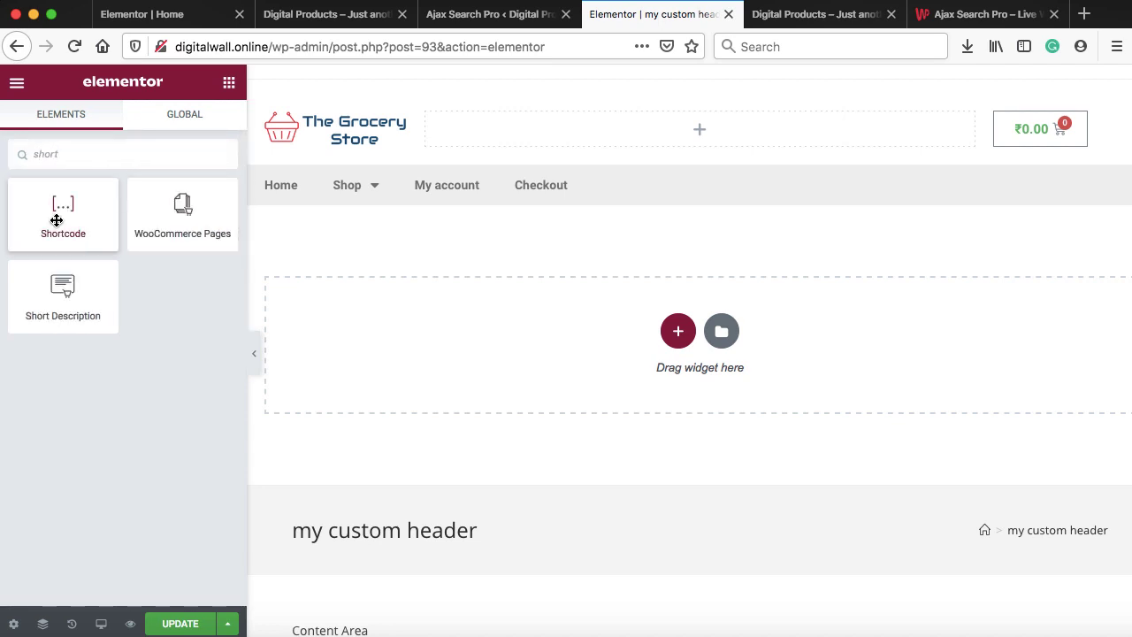
drag(56, 221, 522, 132)
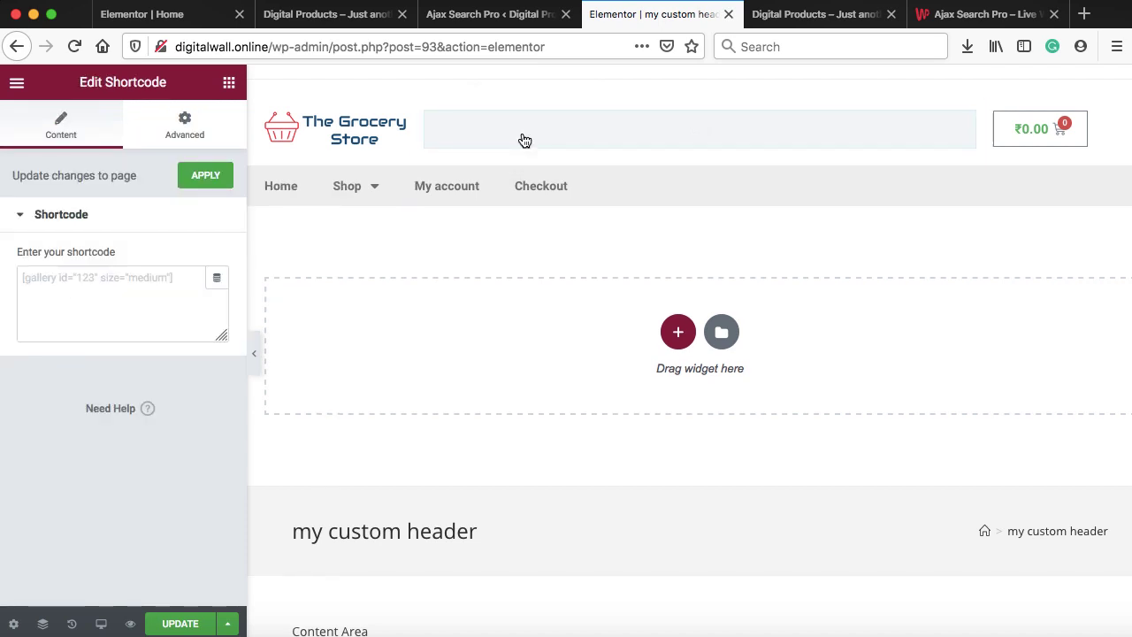
click(106, 292)
right_click(107, 294)
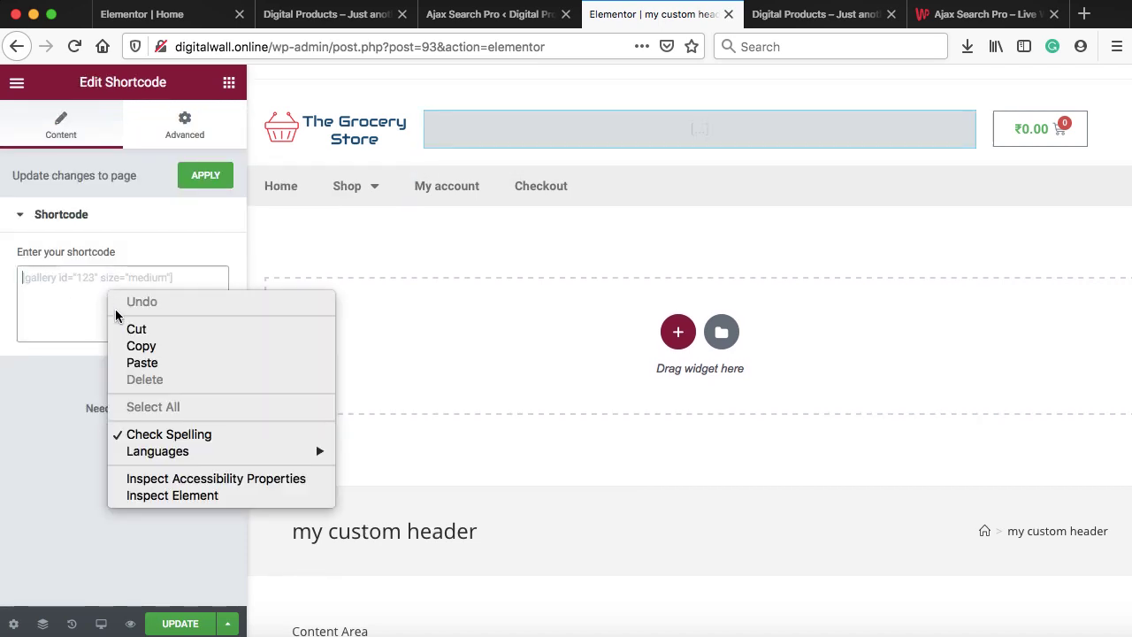
click(139, 364)
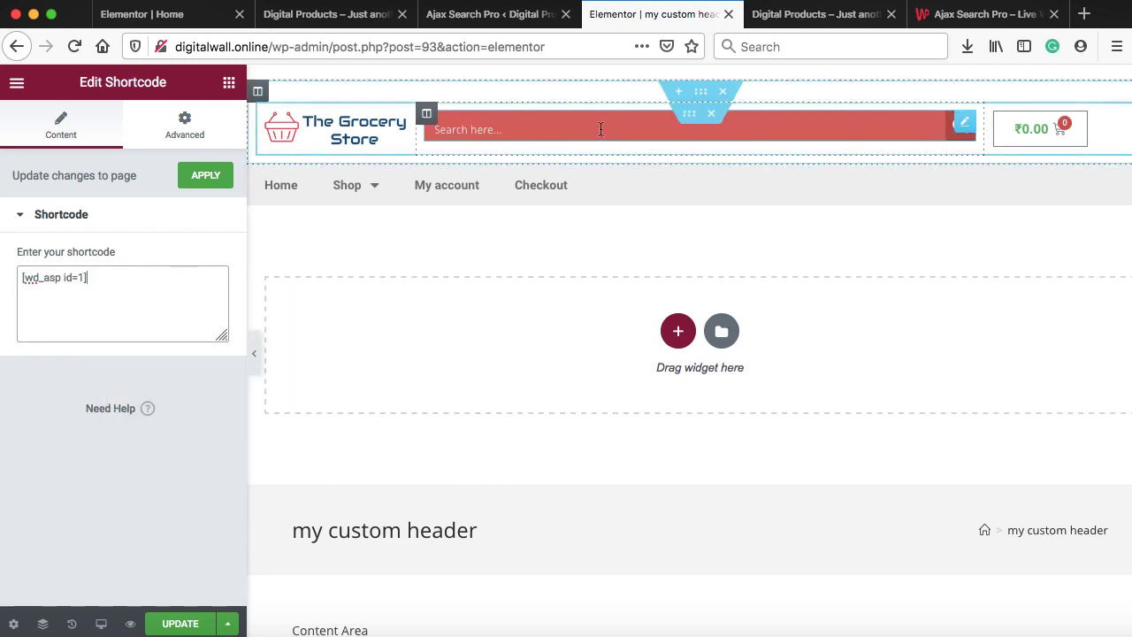
click(205, 182)
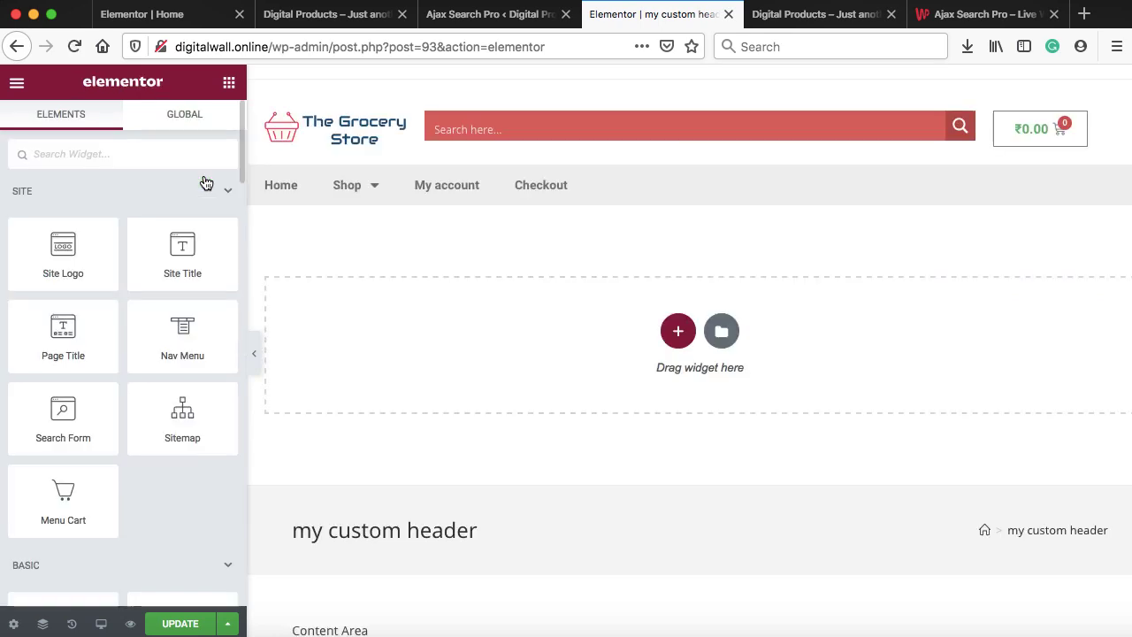
click(181, 625)
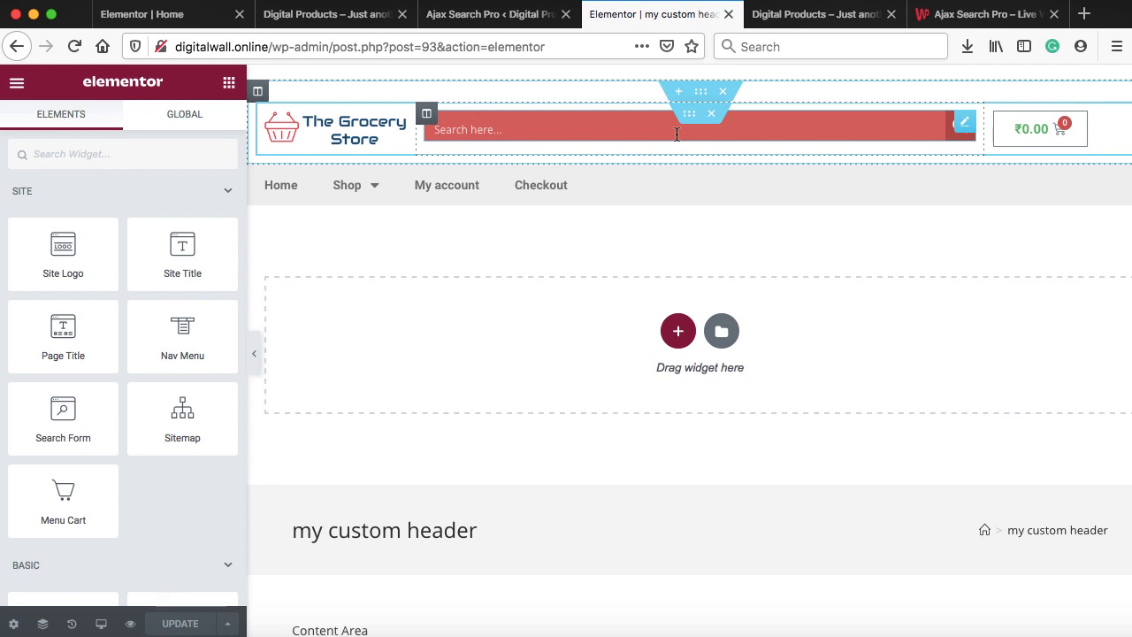
Reload the storefront to check the new search bar, then return to the settings
click(800, 18)
key(super+r)
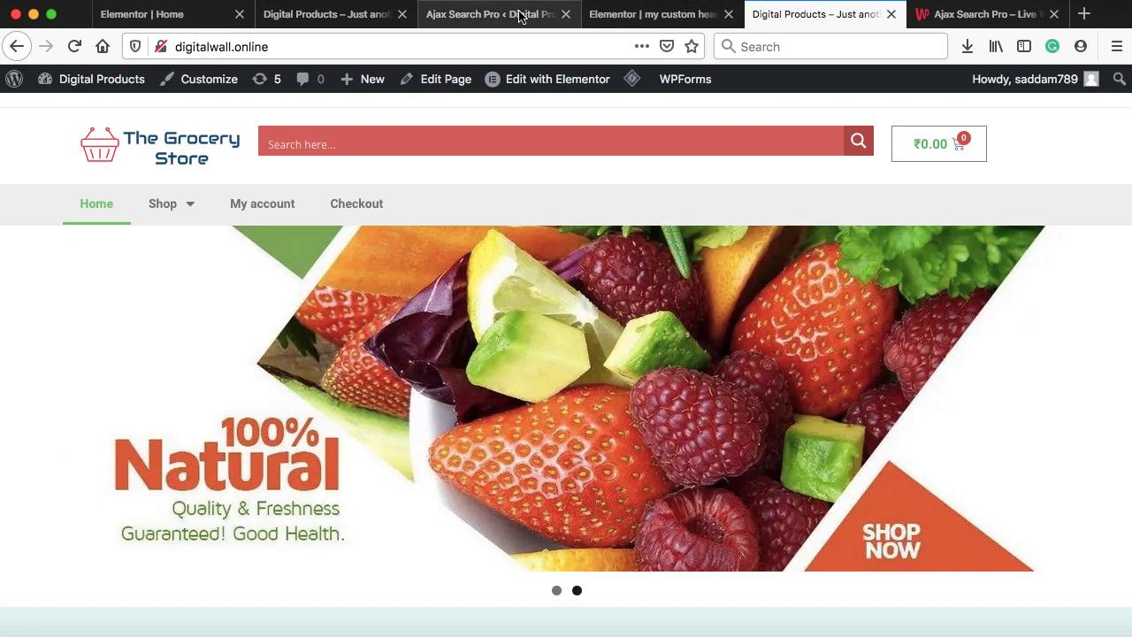
click(520, 18)
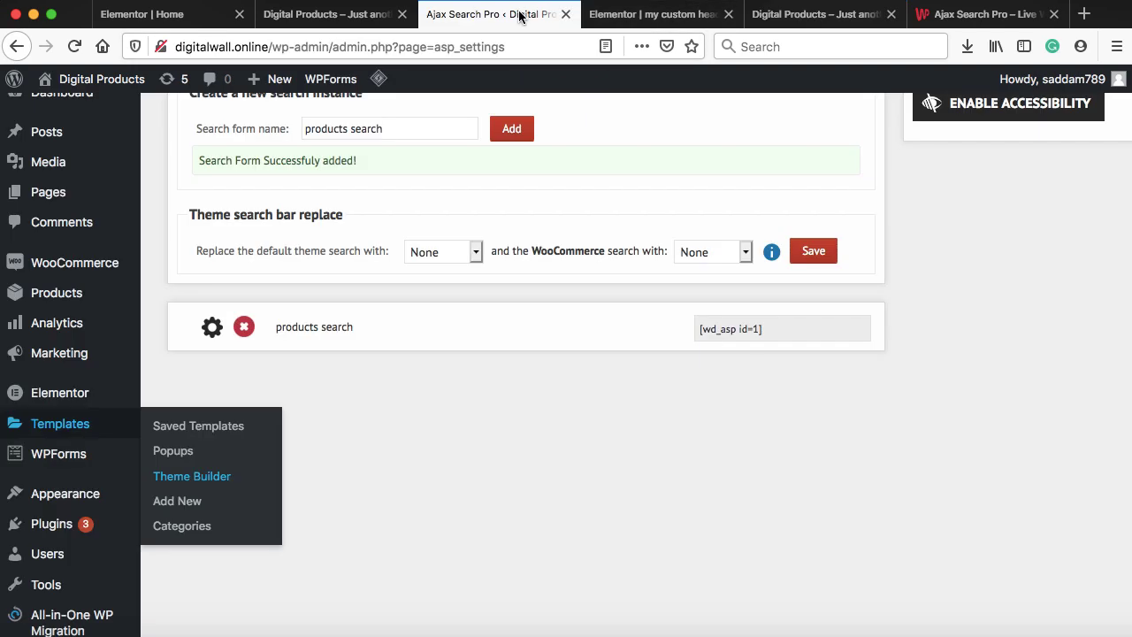
In products search Theme & Styling, load and preview the Plain Square horizontal theme
click(212, 329)
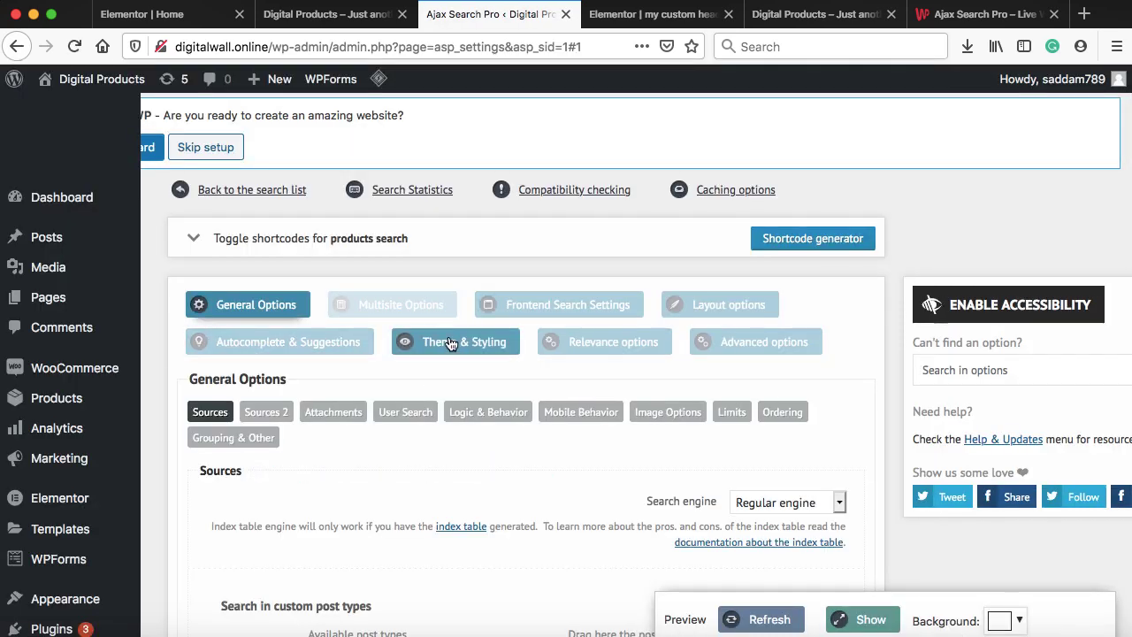
click(459, 349)
scroll(461, 352, down, 3)
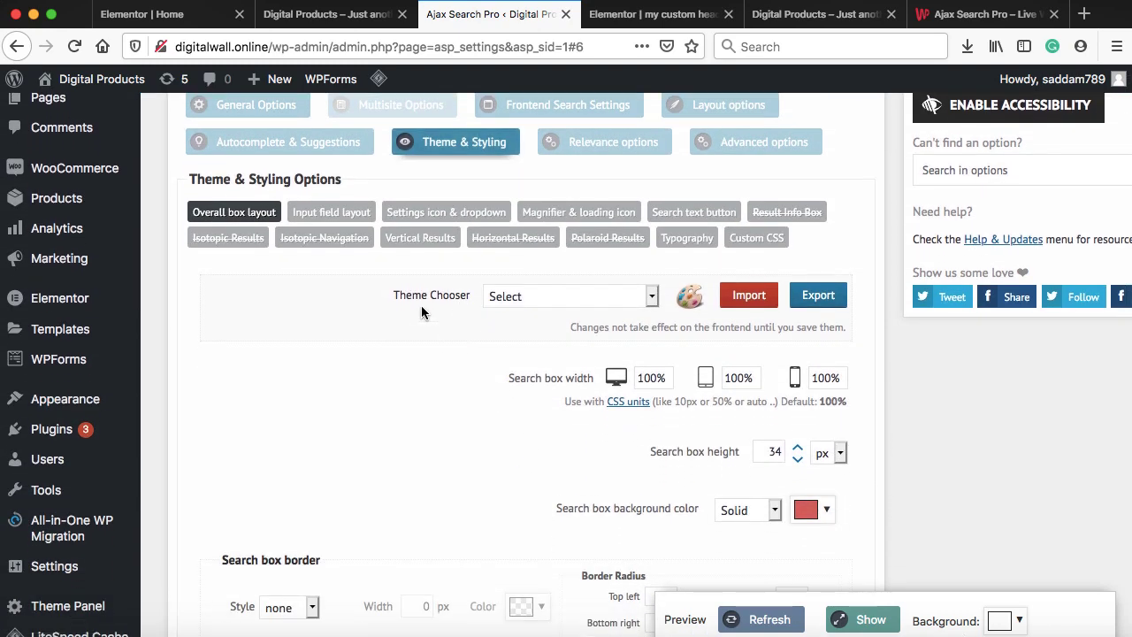
click(519, 299)
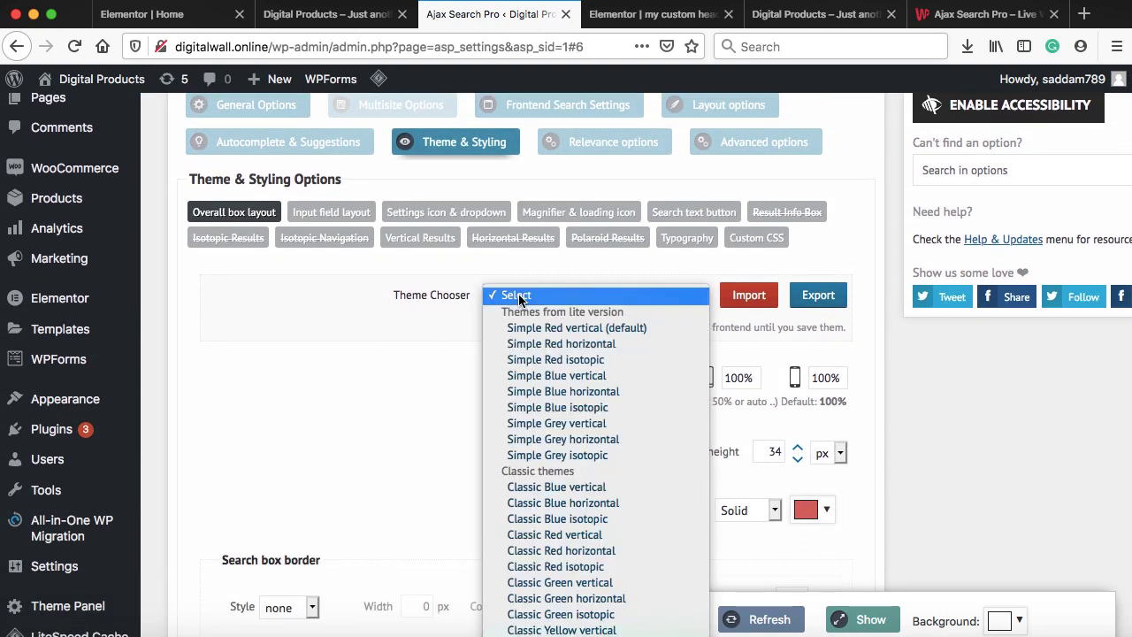
scroll(566, 393, down, 6)
scroll(566, 399, down, 10)
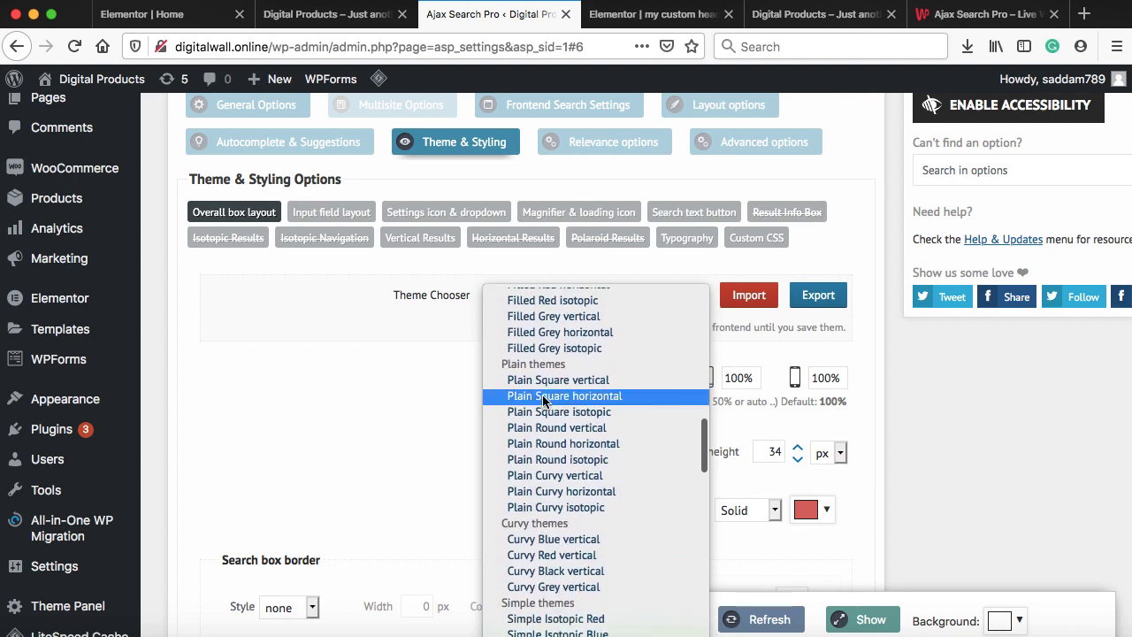
click(544, 396)
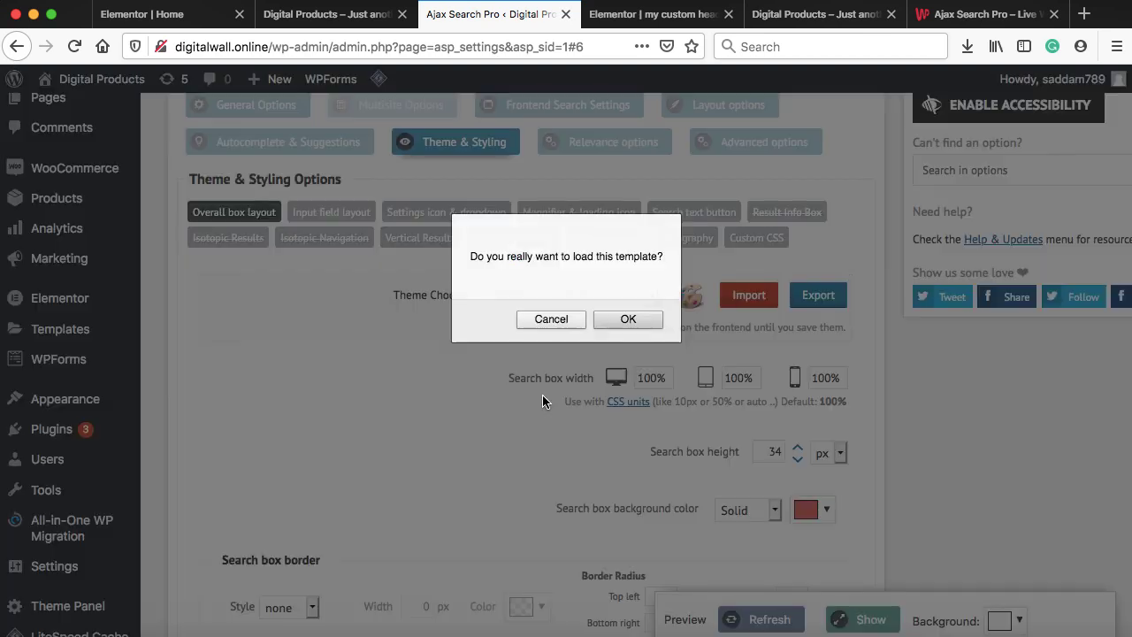
click(629, 320)
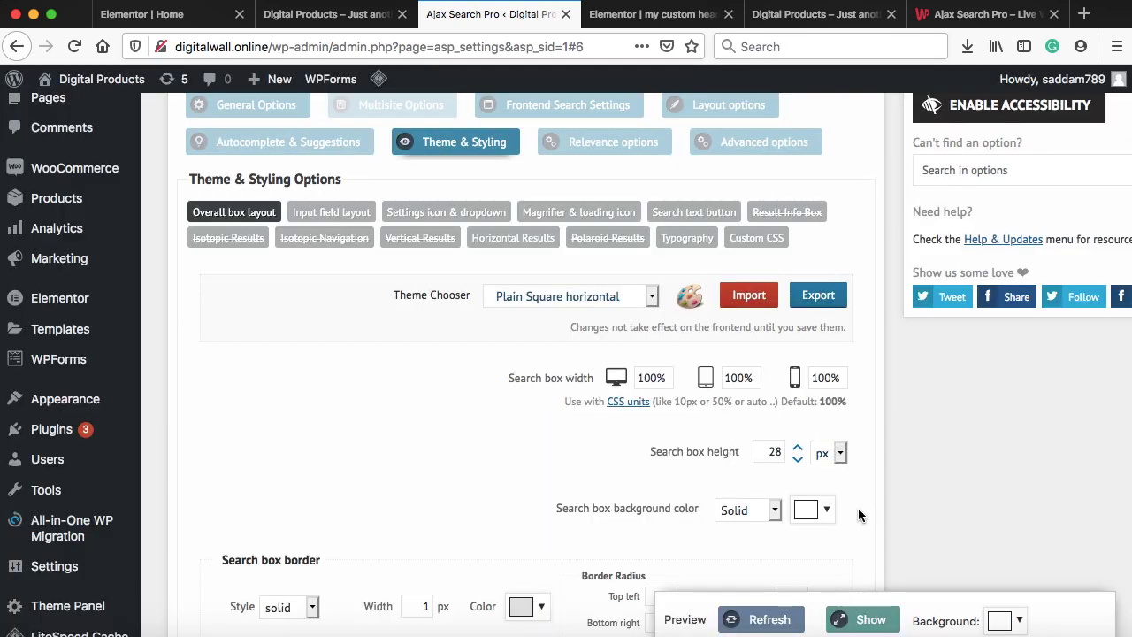
click(873, 621)
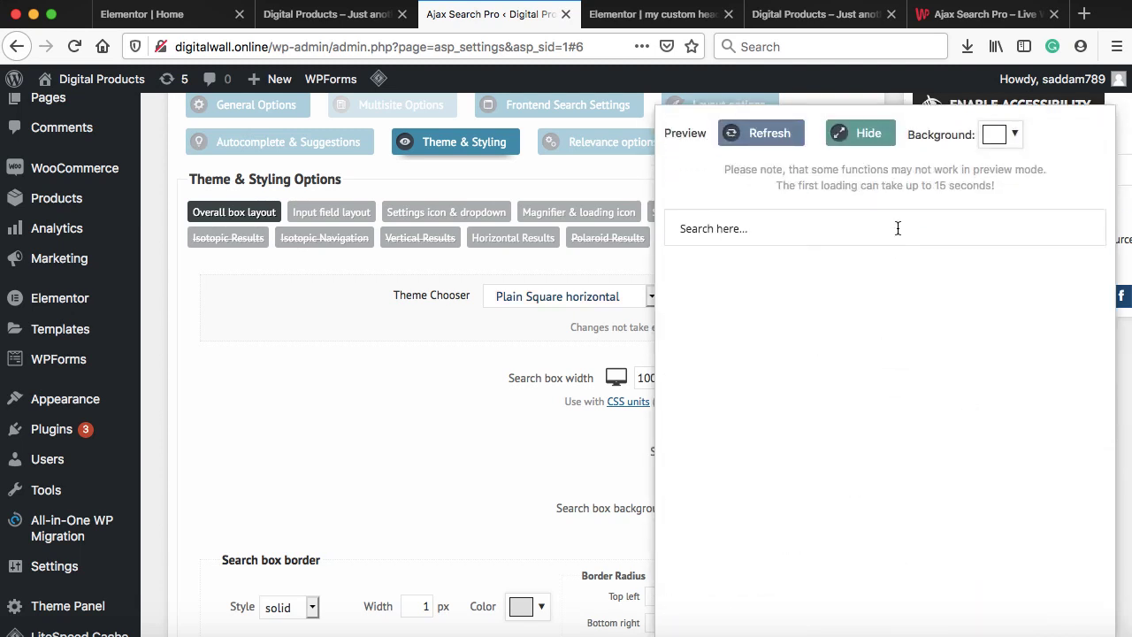
click(865, 135)
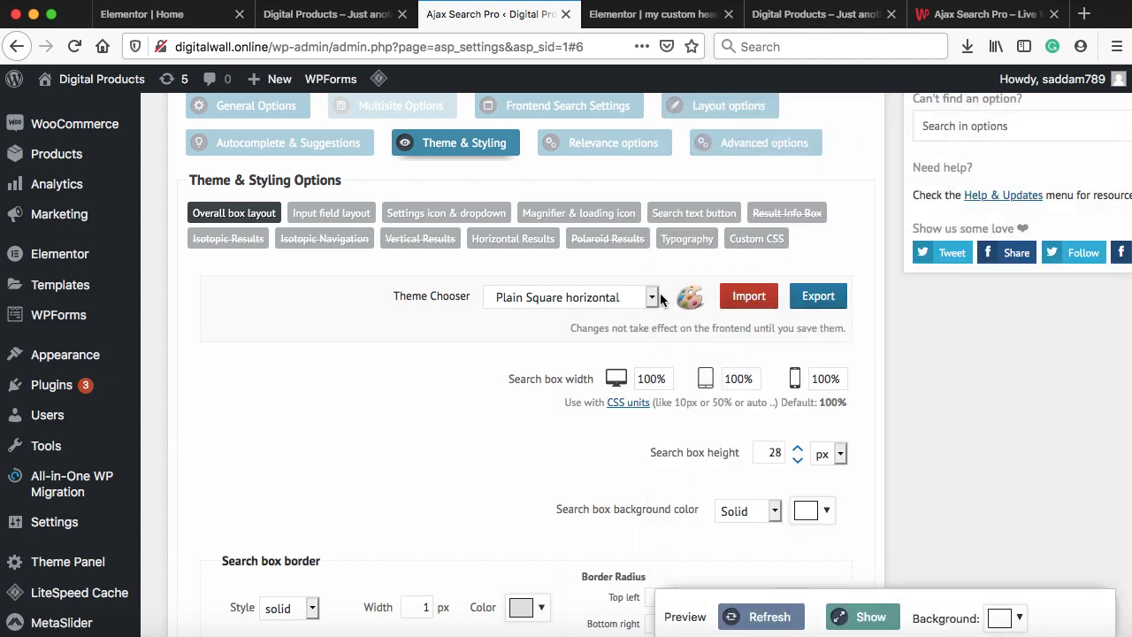
Switch to the Metro Green vertical theme and preview the green search box
click(654, 299)
scroll(623, 490, down, 8)
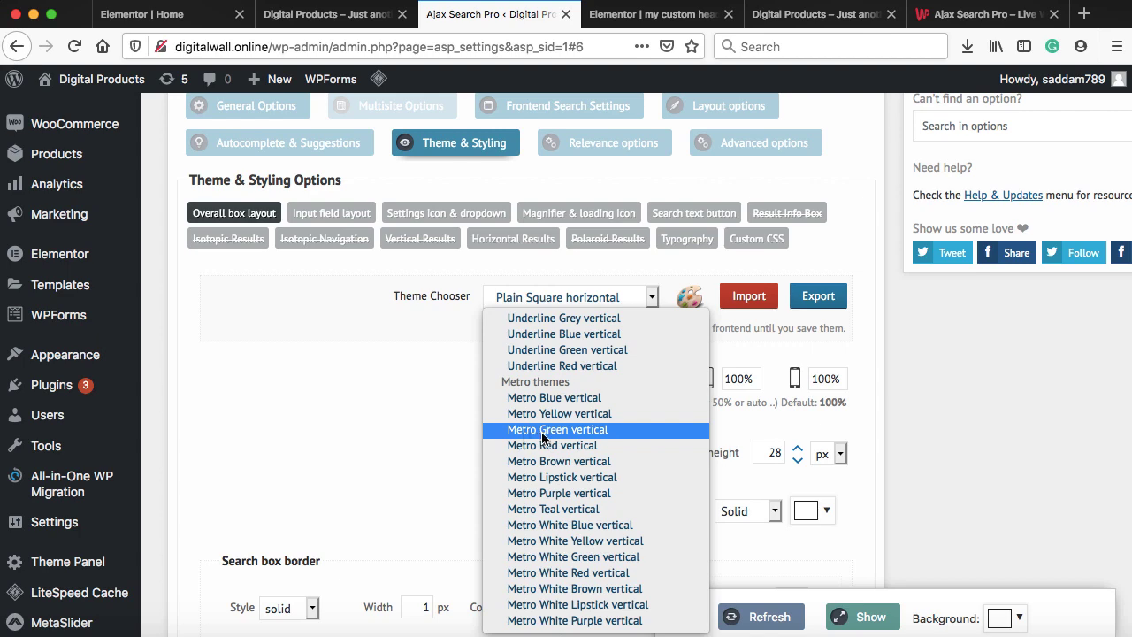
click(550, 432)
click(626, 318)
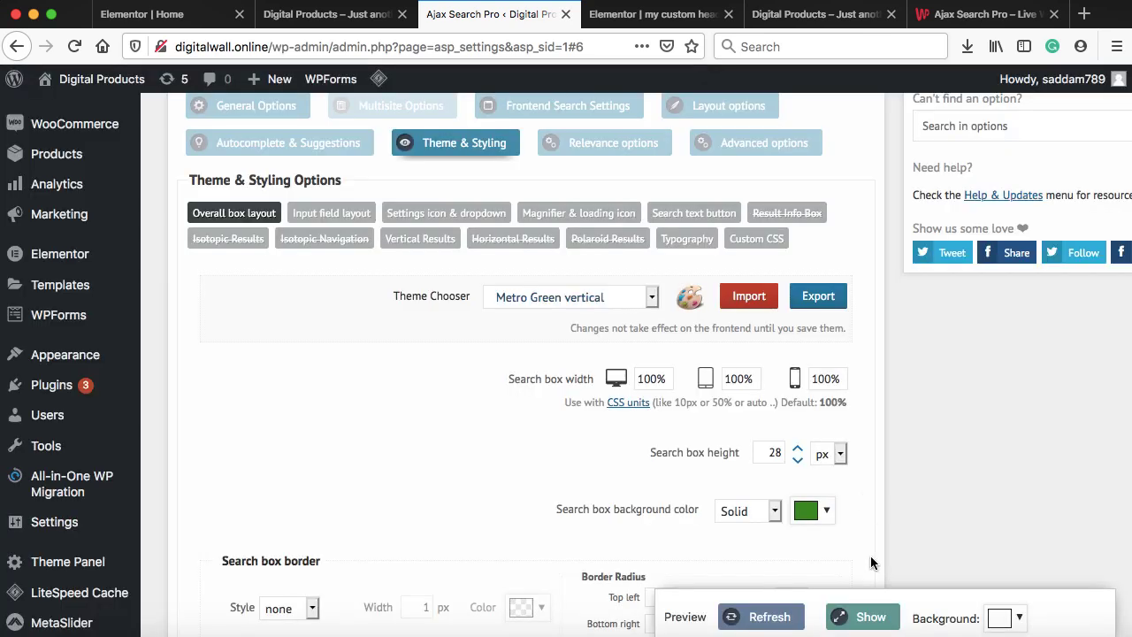
click(867, 617)
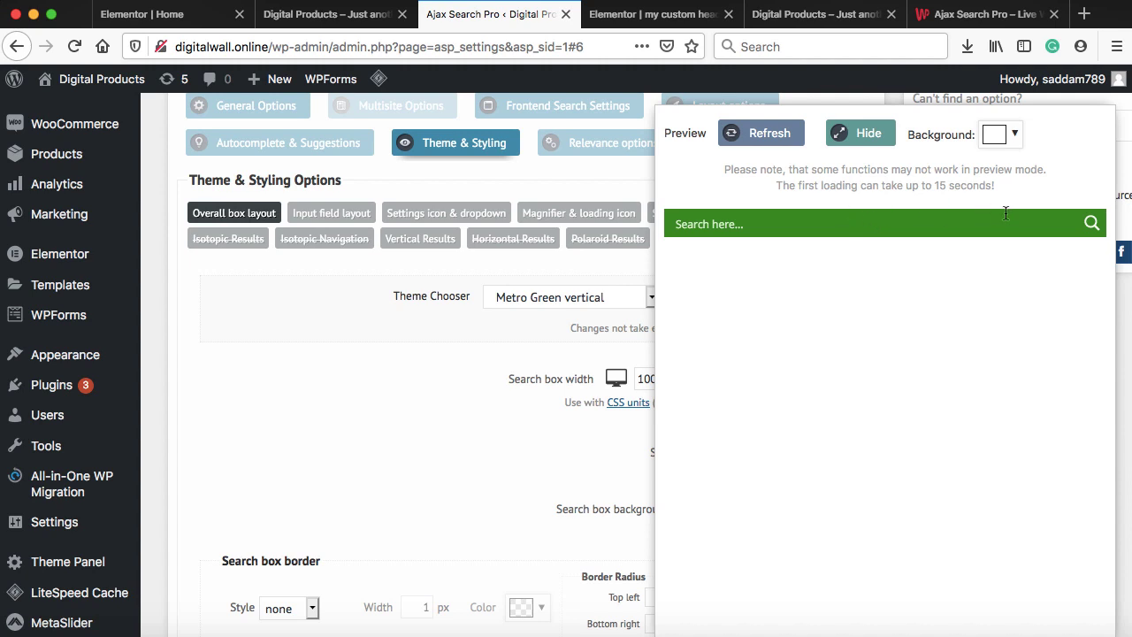
click(862, 132)
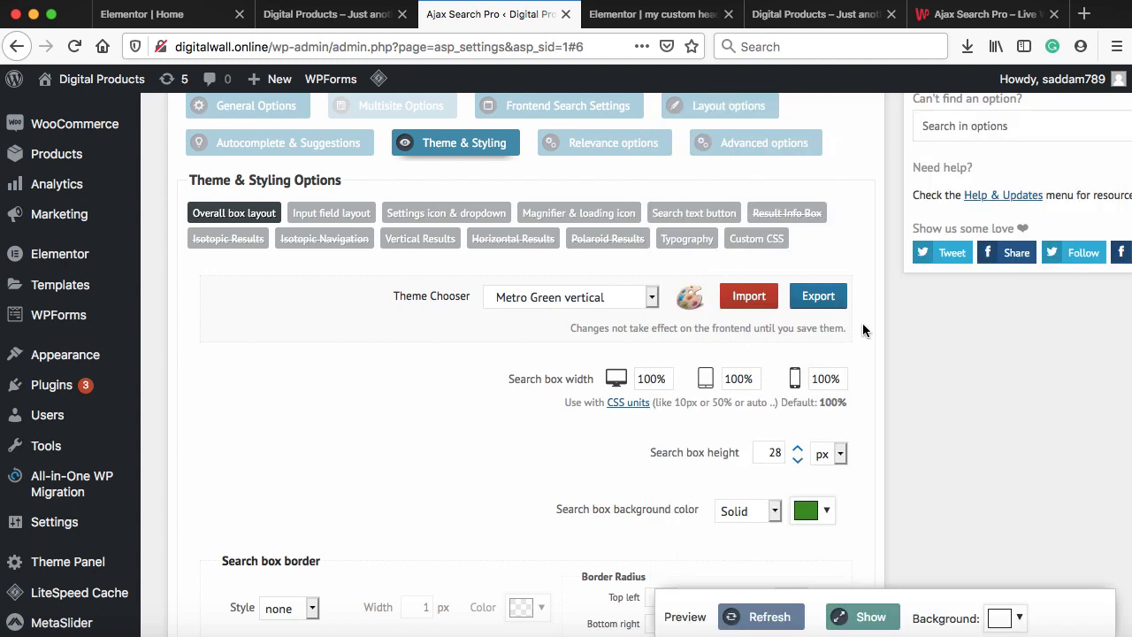
Try lightening the search box background, leaving it green for now
scroll(858, 375, down, 4)
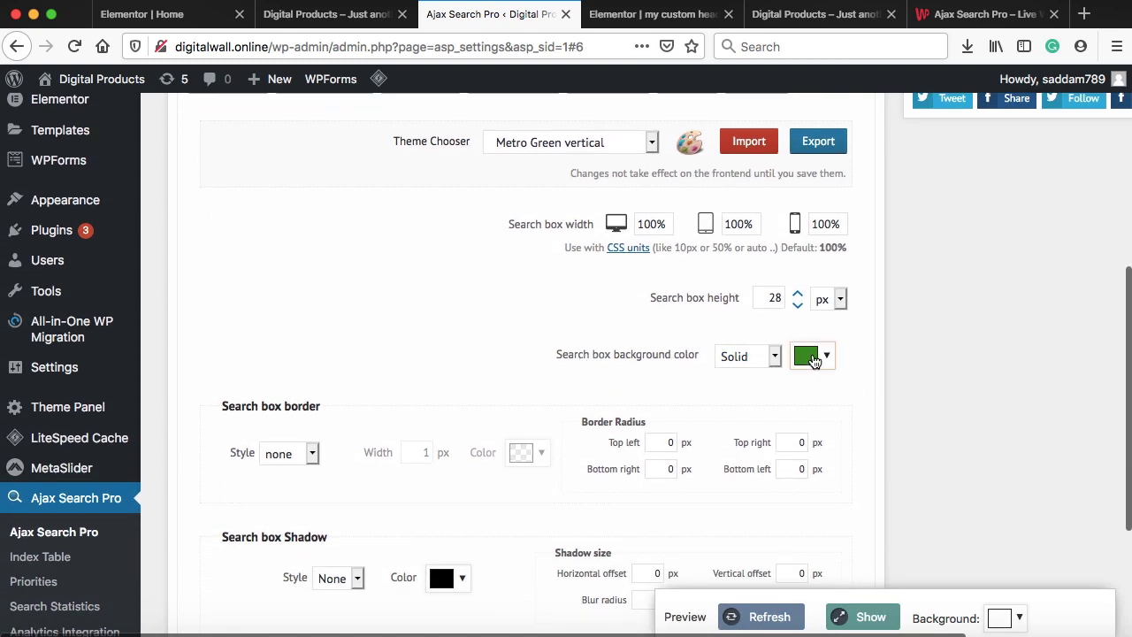
click(822, 356)
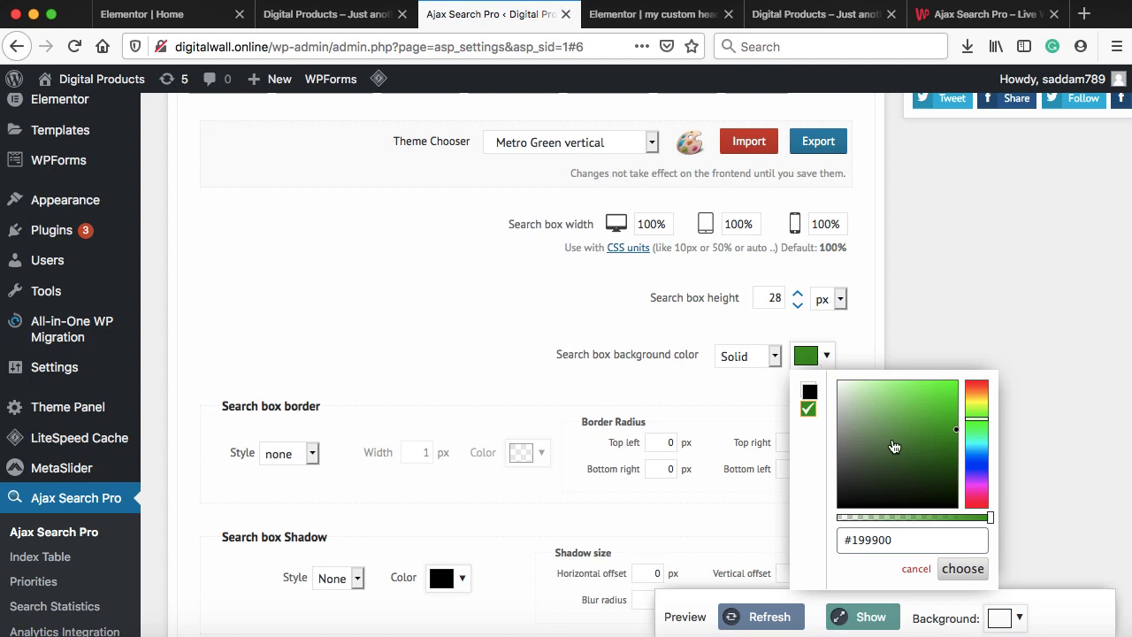
mouse_move(894, 444)
mouse_down()
mouse_move(866, 437)
mouse_move(837, 383)
mouse_up()
click(433, 403)
scroll(432, 403, down, 3)
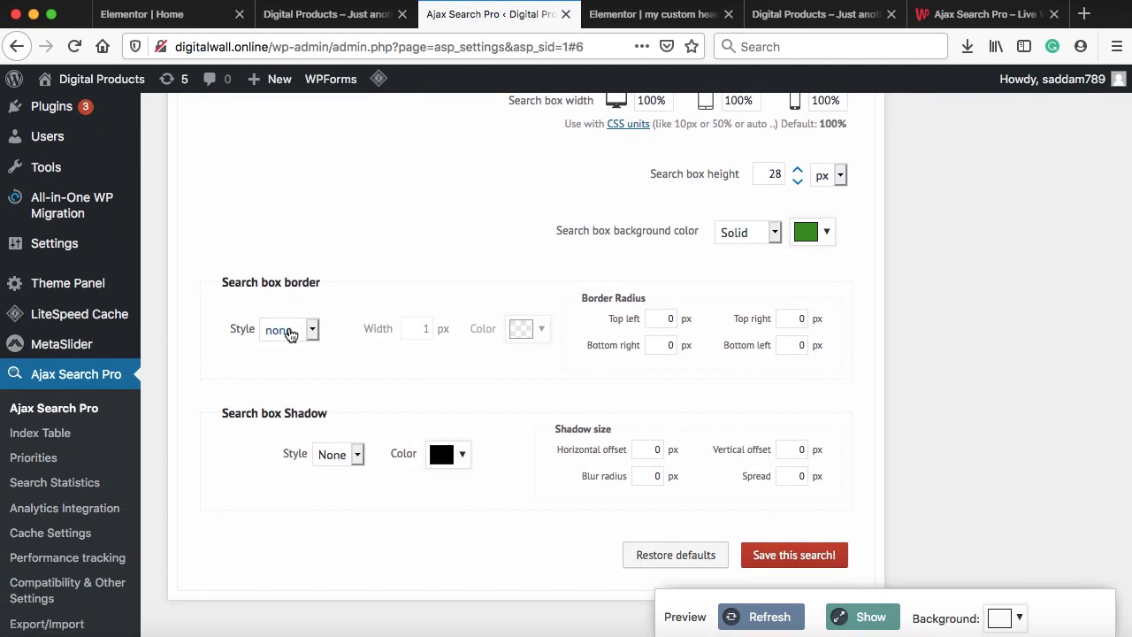
Give the search box a solid grey border
click(291, 330)
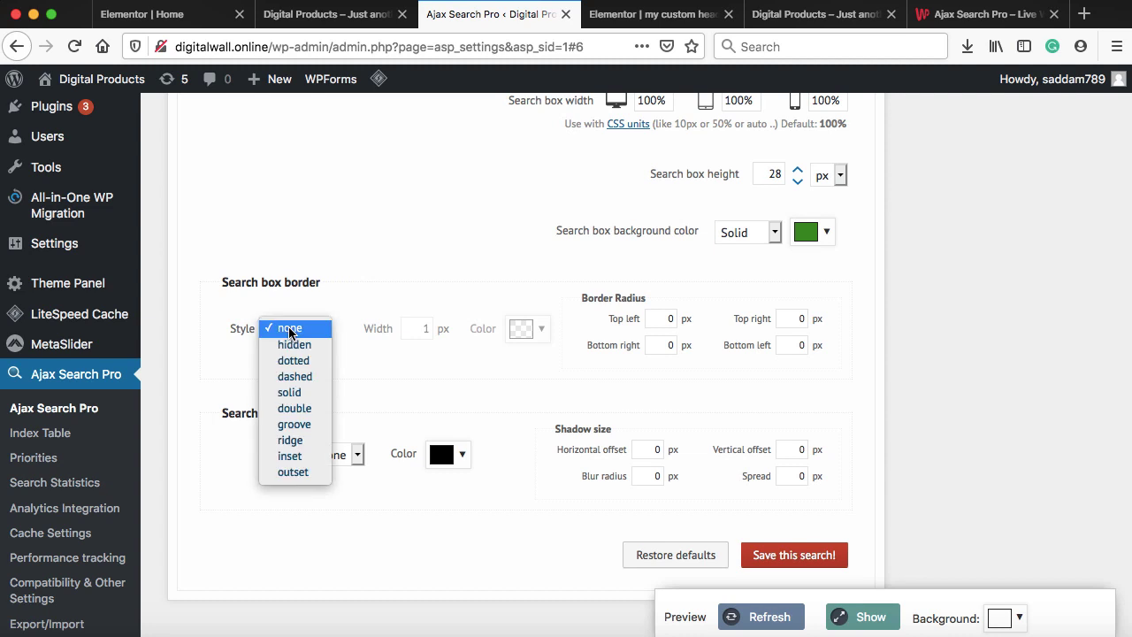
click(292, 391)
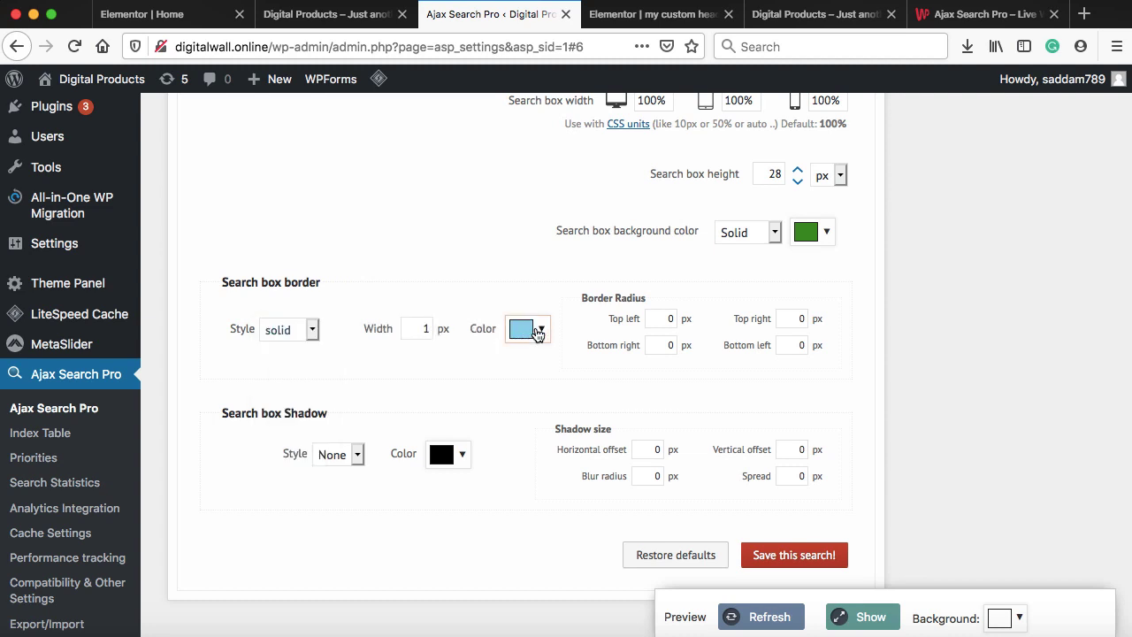
click(534, 329)
click(576, 397)
drag(573, 408, 552, 429)
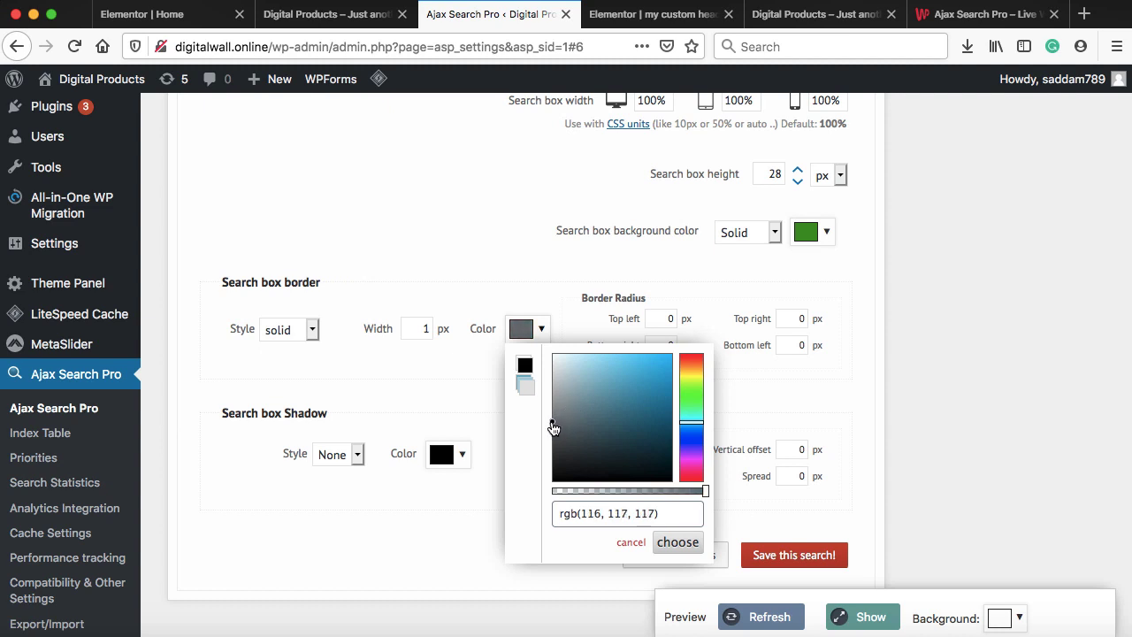
click(678, 543)
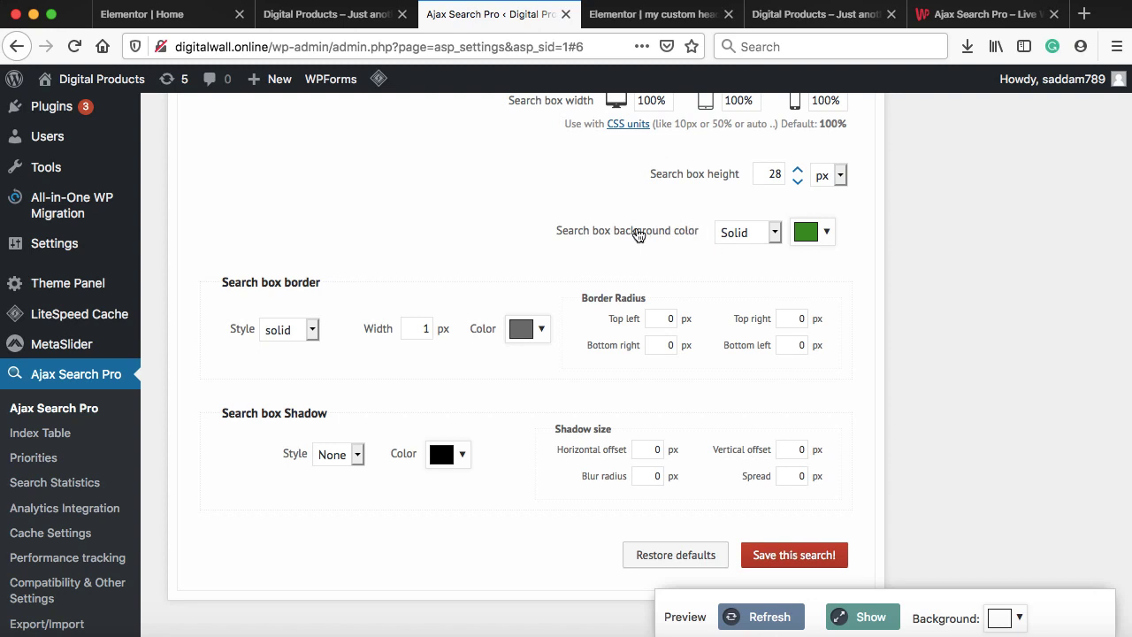
Set the search box background to white and save the search
click(804, 234)
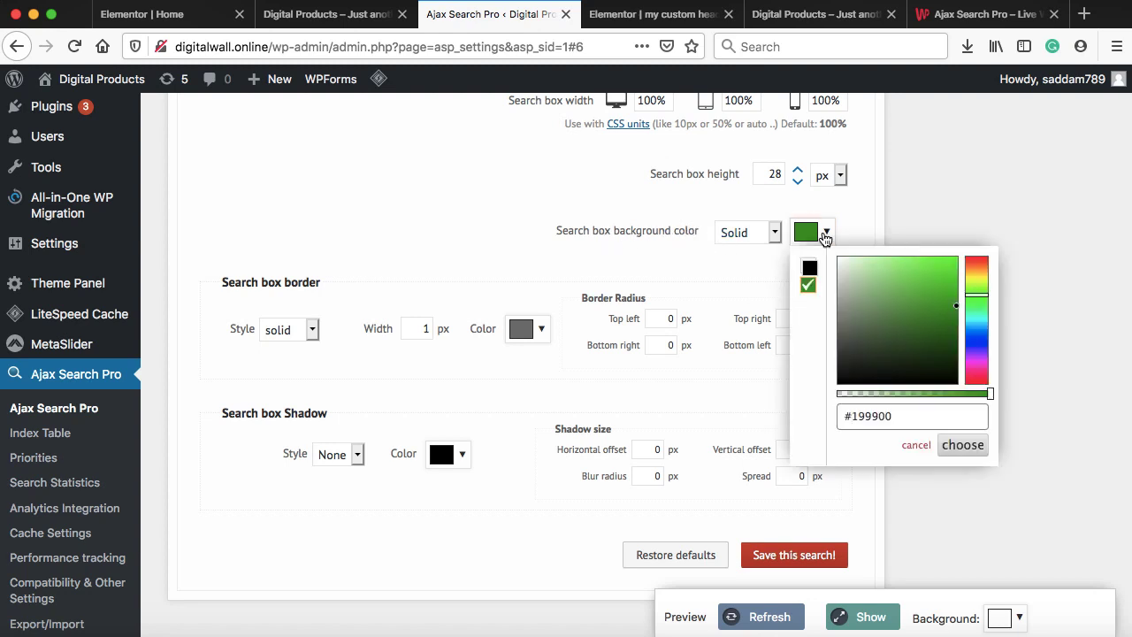
mouse_move(855, 291)
mouse_down()
mouse_move(831, 272)
mouse_move(831, 256)
mouse_up()
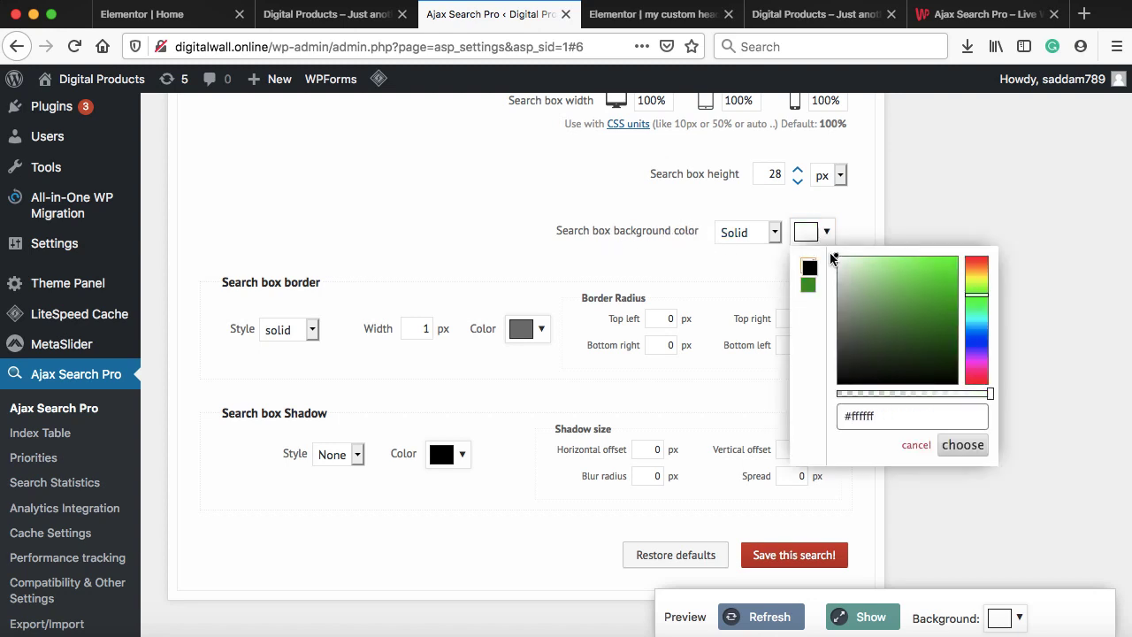
click(964, 445)
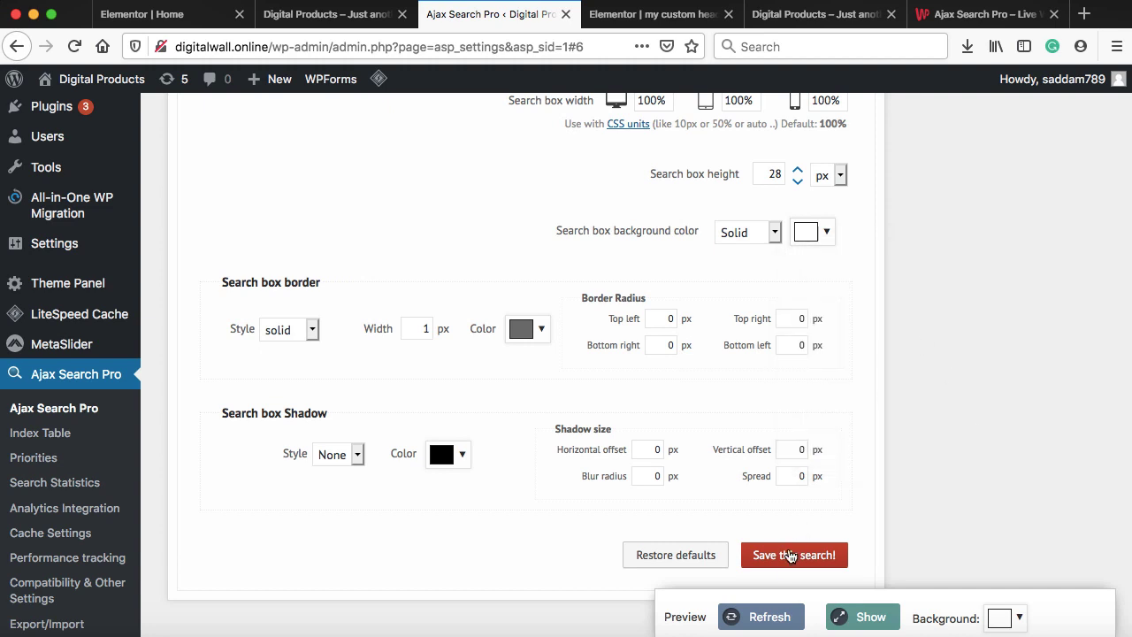
click(786, 557)
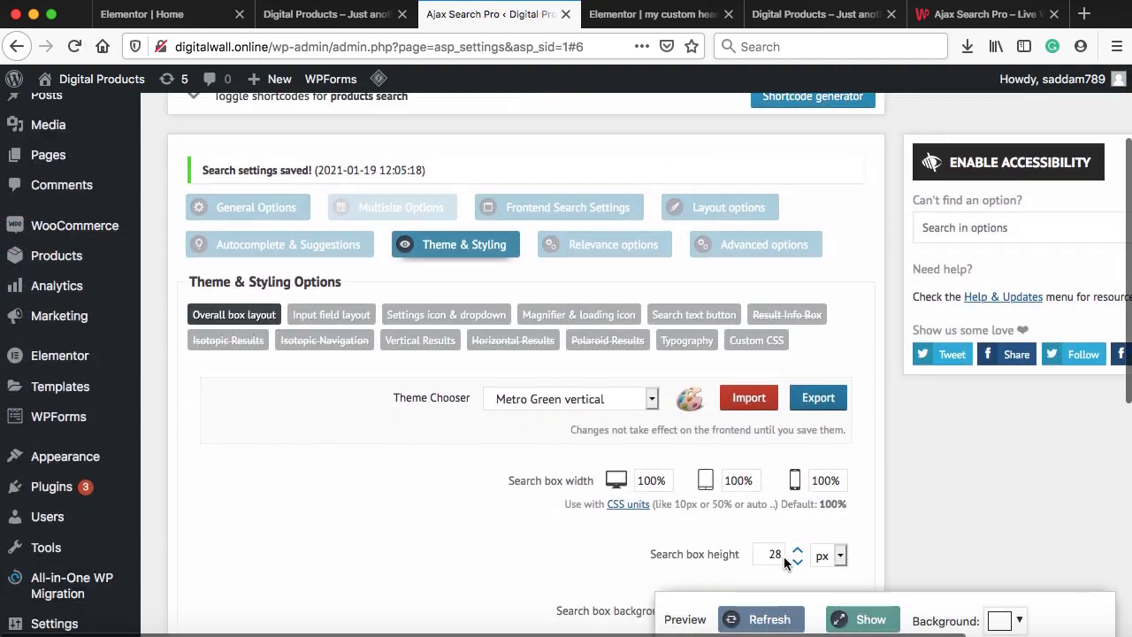
scroll(769, 442, down, 5)
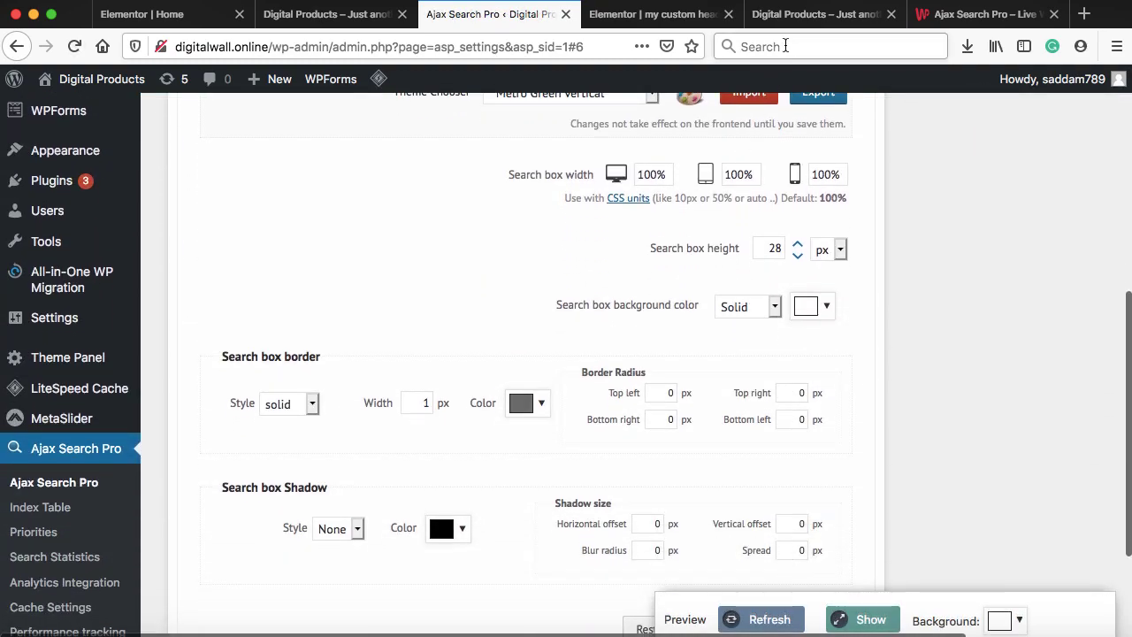
Purge all LiteSpeed cache from the storefront tab
click(791, 14)
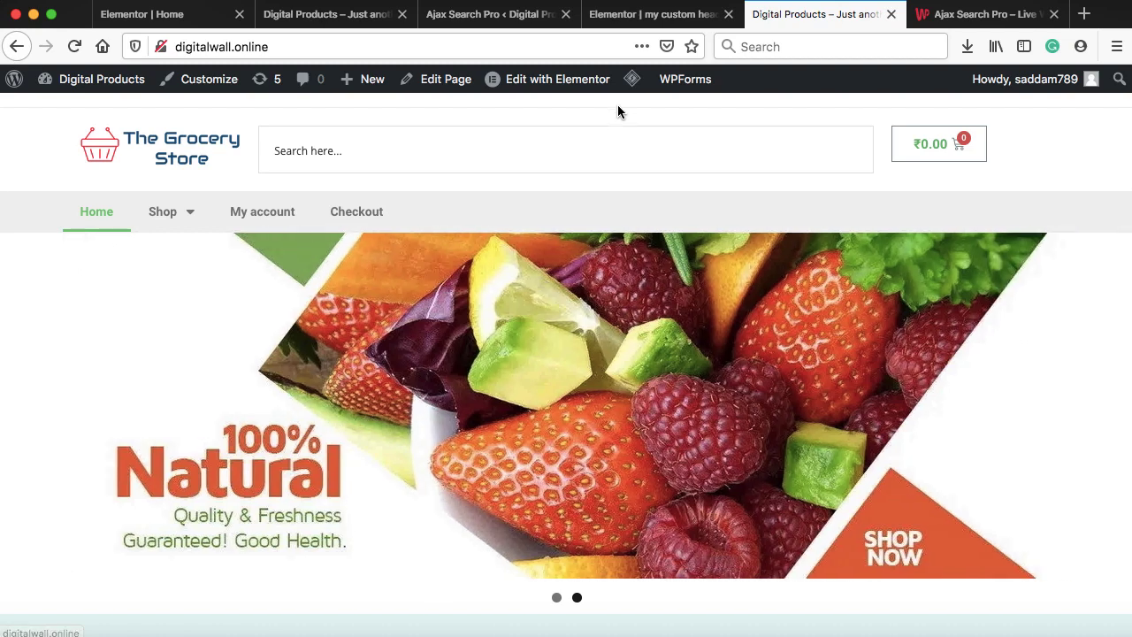
mouse_move(634, 83)
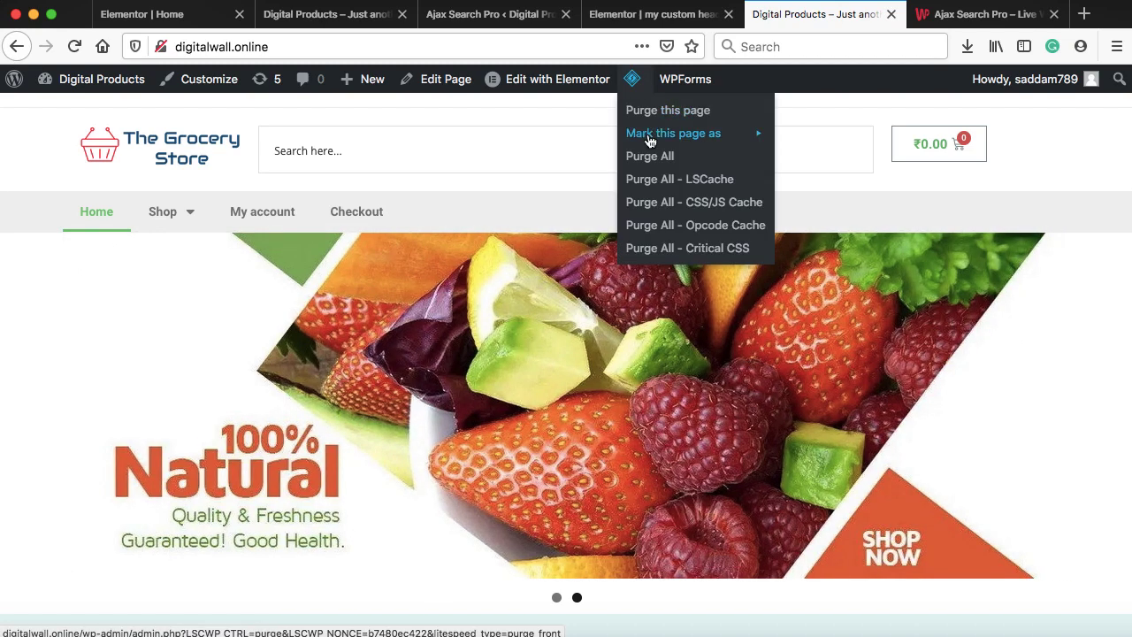
click(654, 179)
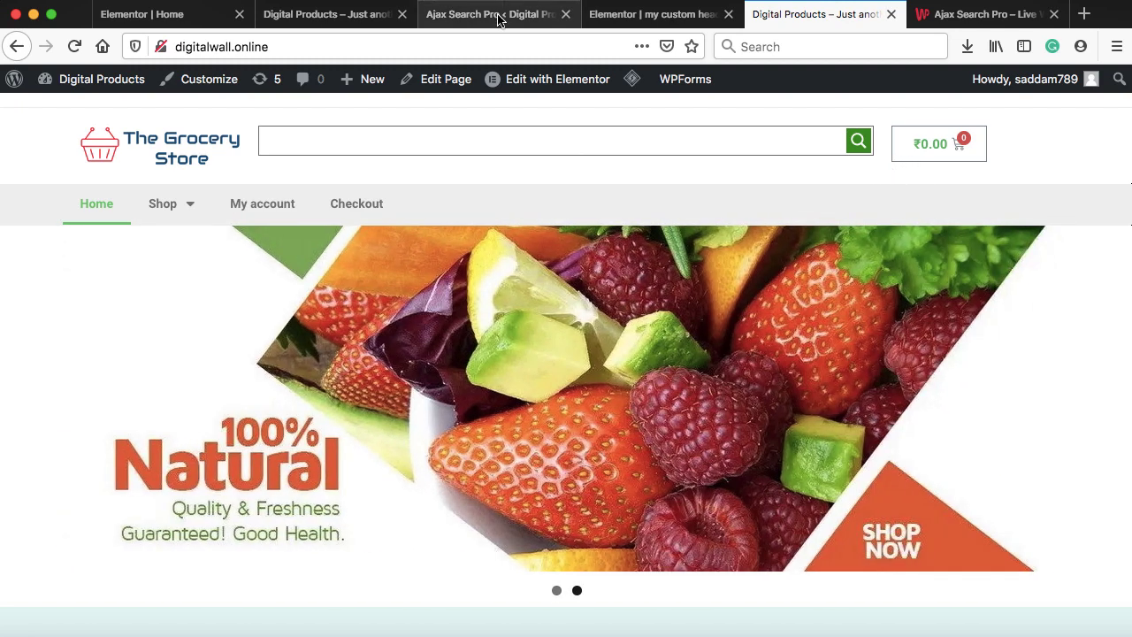
Set the search box height to 38 px and save the search
click(498, 20)
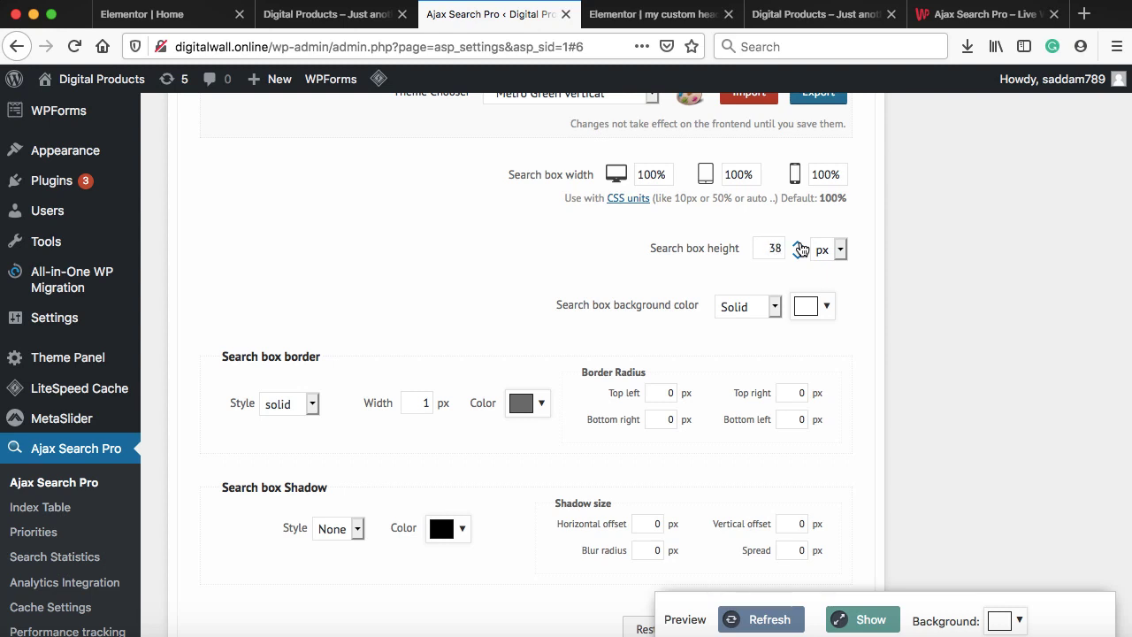
scroll(800, 257, down, 3)
click(788, 465)
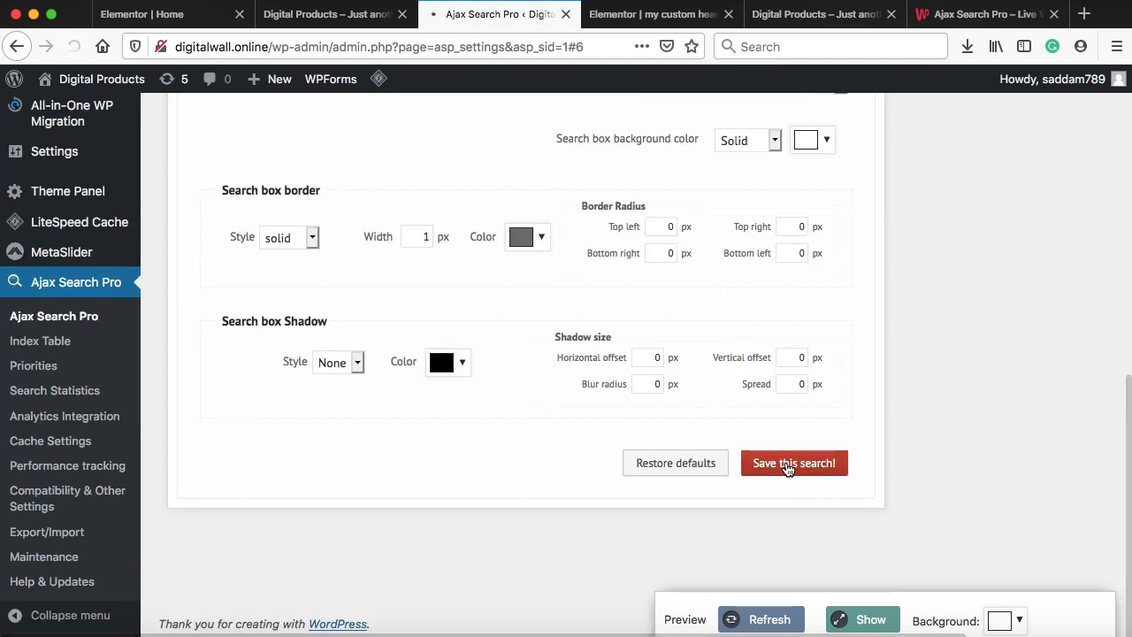
Test the storefront search field with 'organic', then return to the settings
click(784, 15)
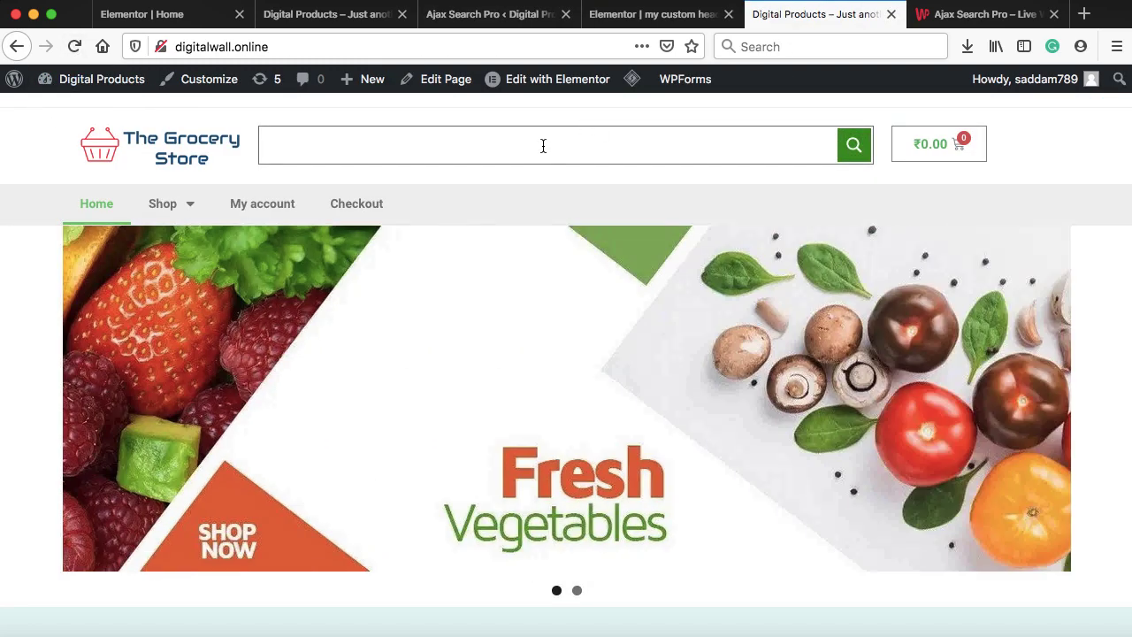
click(543, 145)
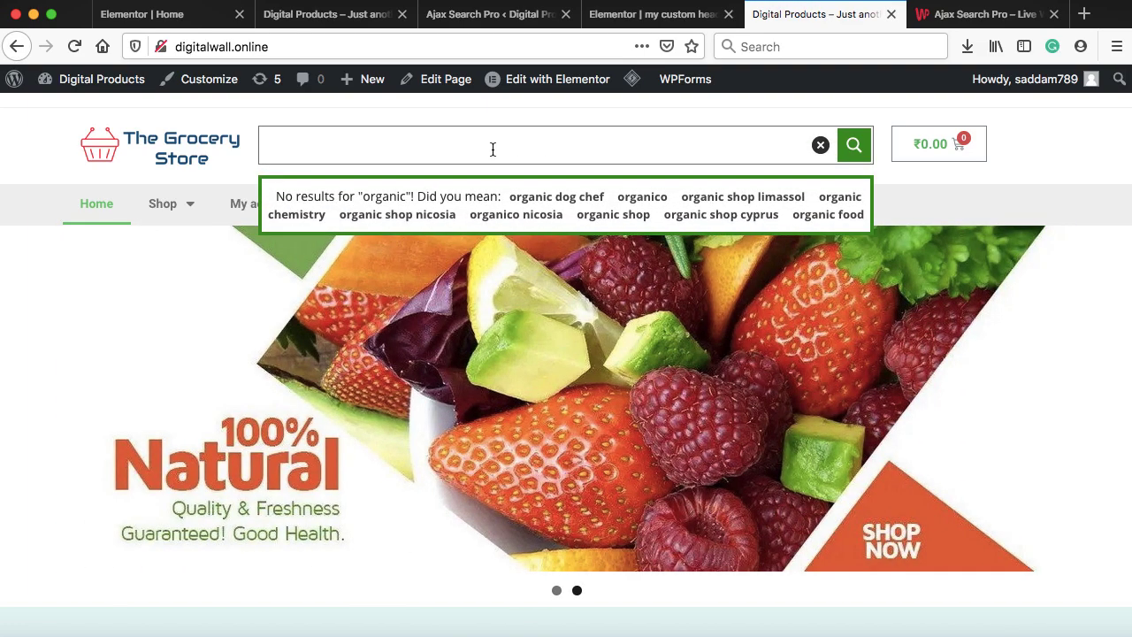
drag(344, 141, 258, 148)
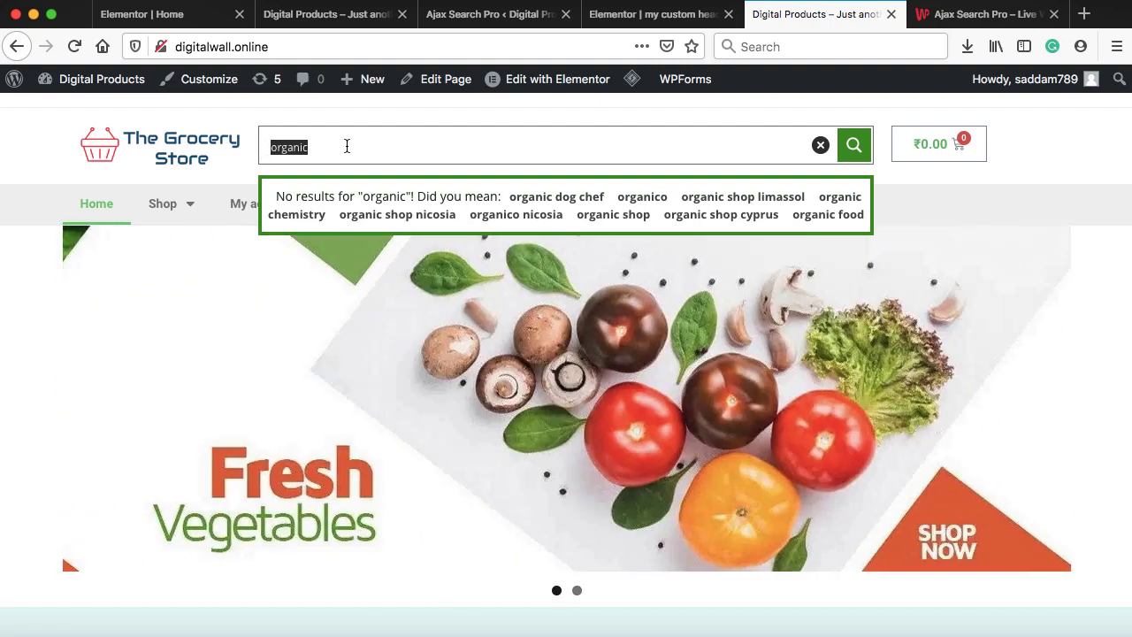
click(347, 146)
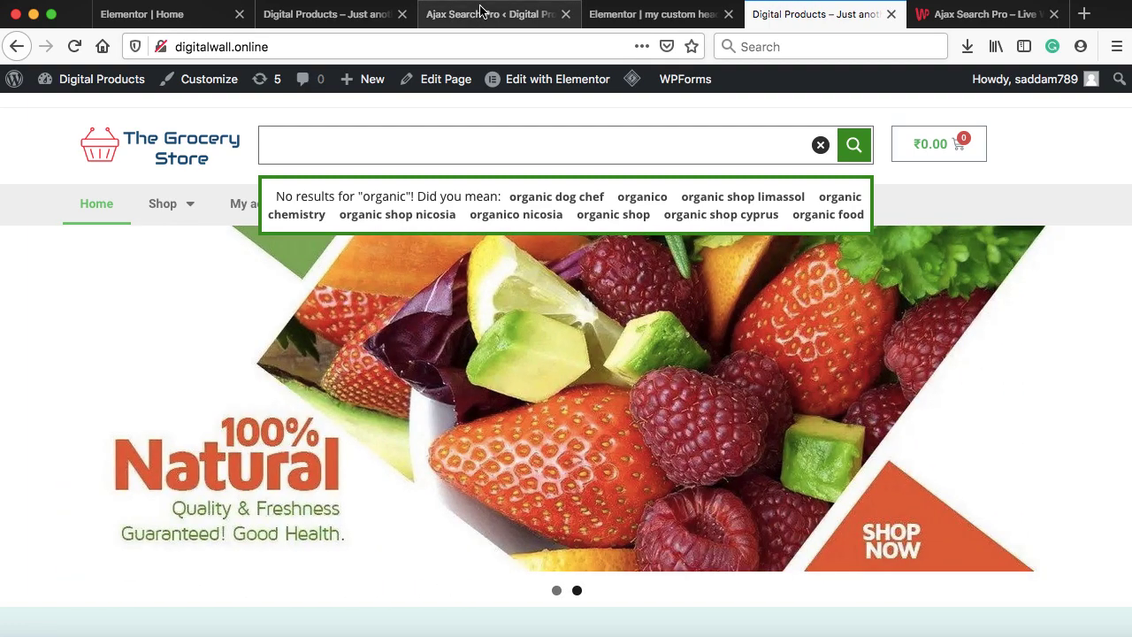
click(484, 14)
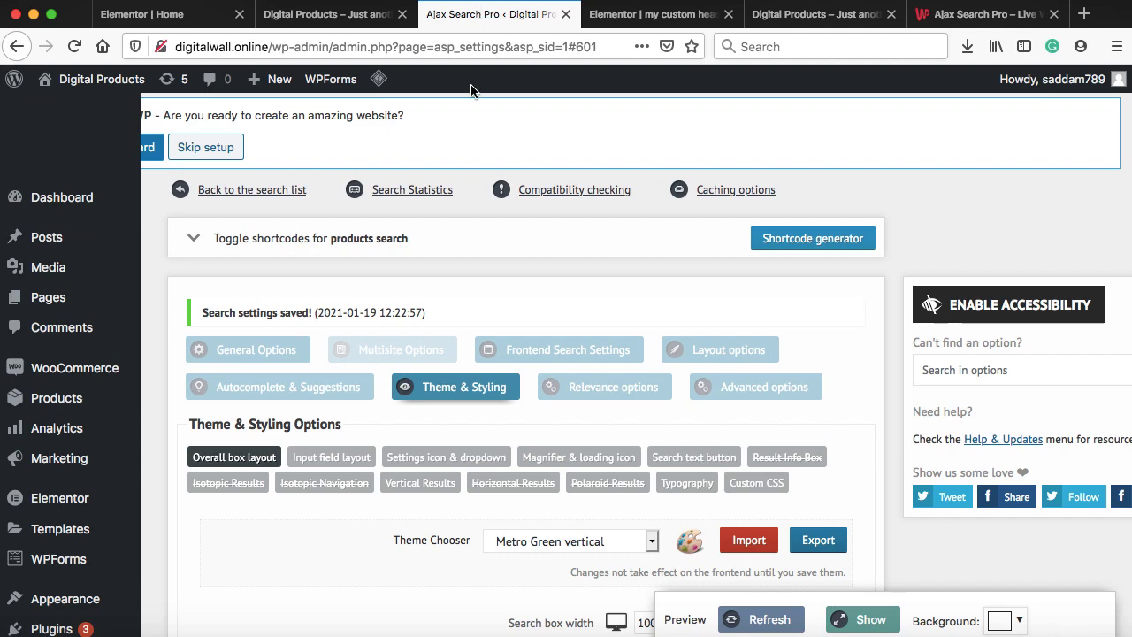
In Input field layout, set the search input font colour to black and save
scroll(451, 340, down, 2)
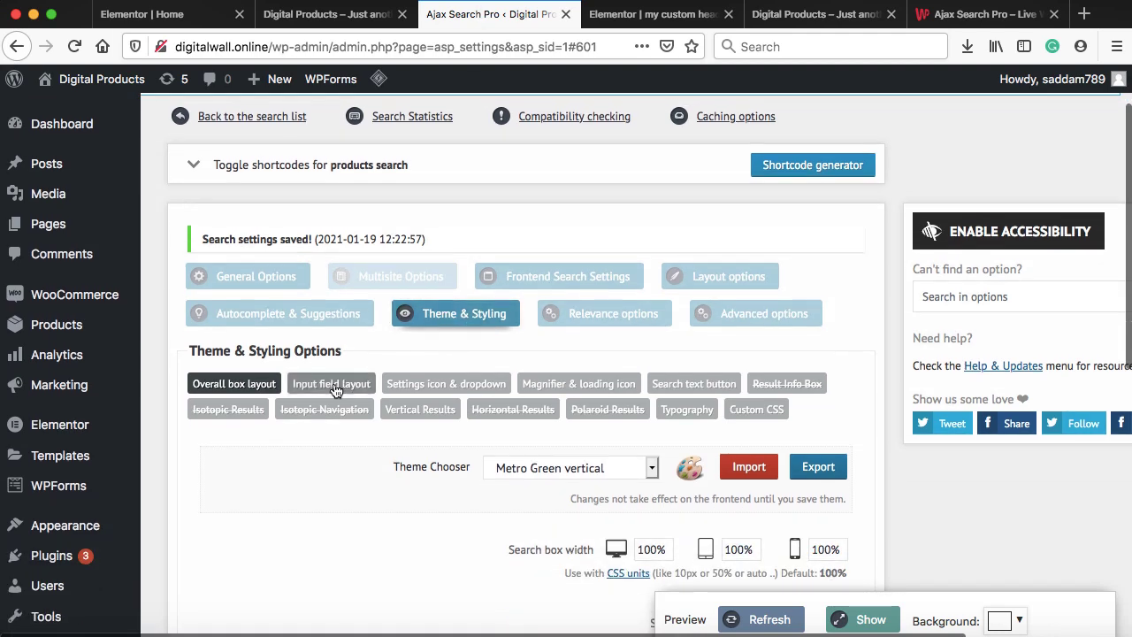
click(335, 386)
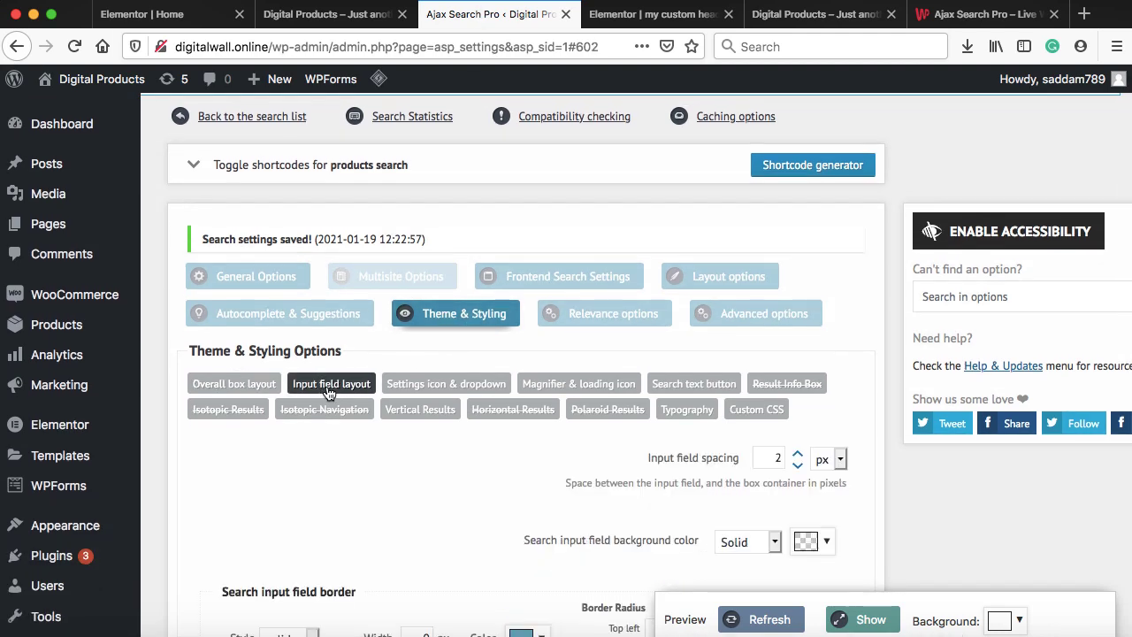
scroll(329, 392, down, 10)
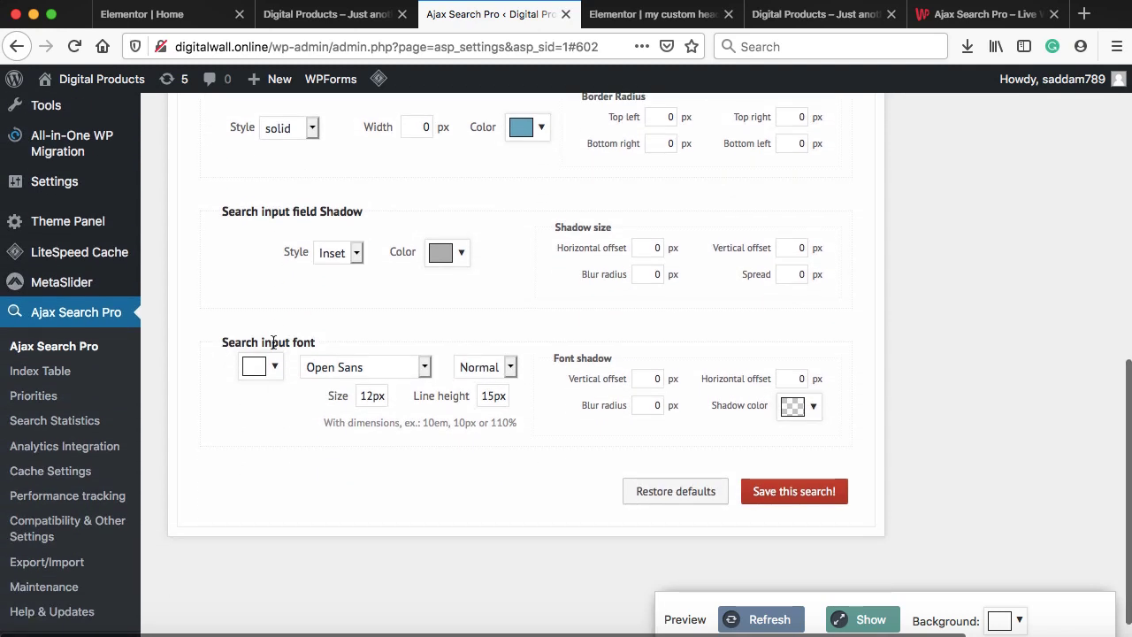
click(258, 365)
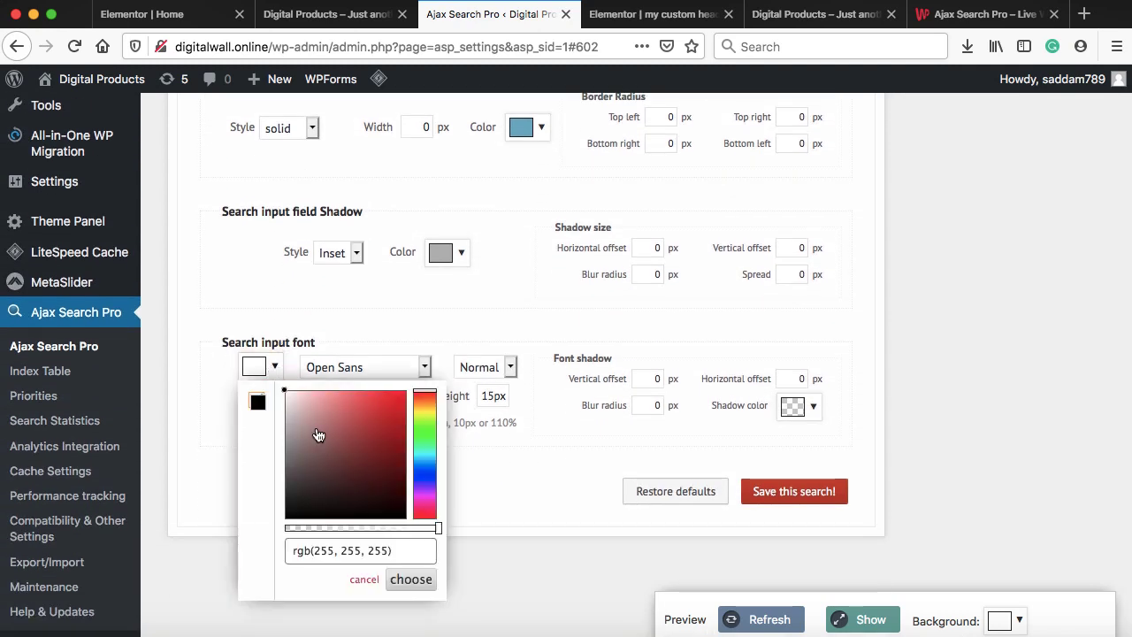
drag(318, 435, 281, 523)
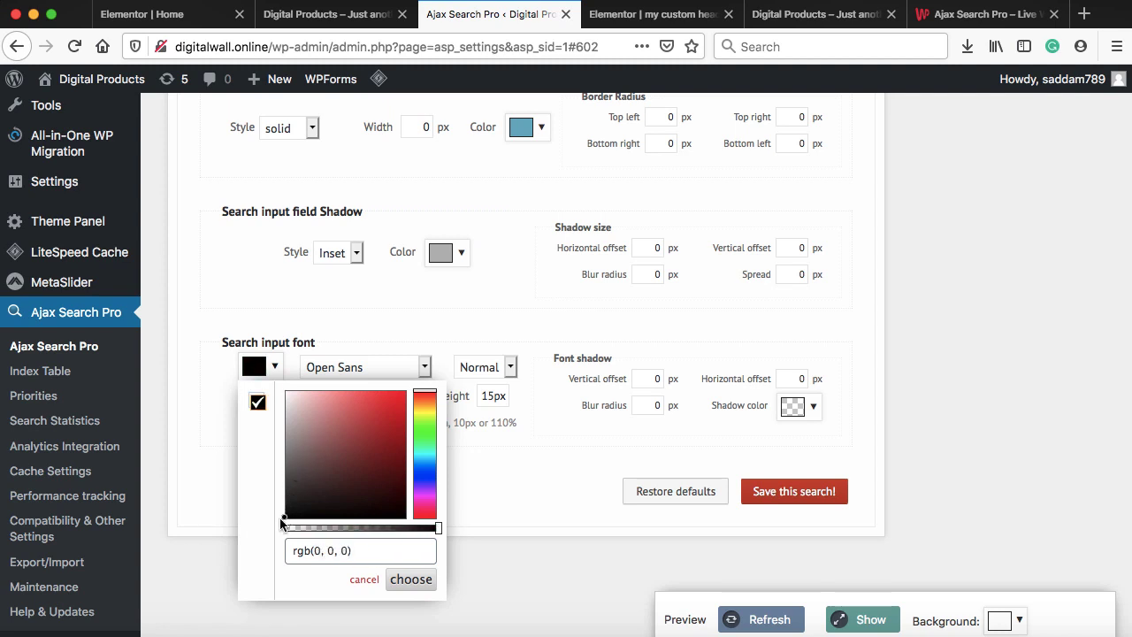
click(394, 579)
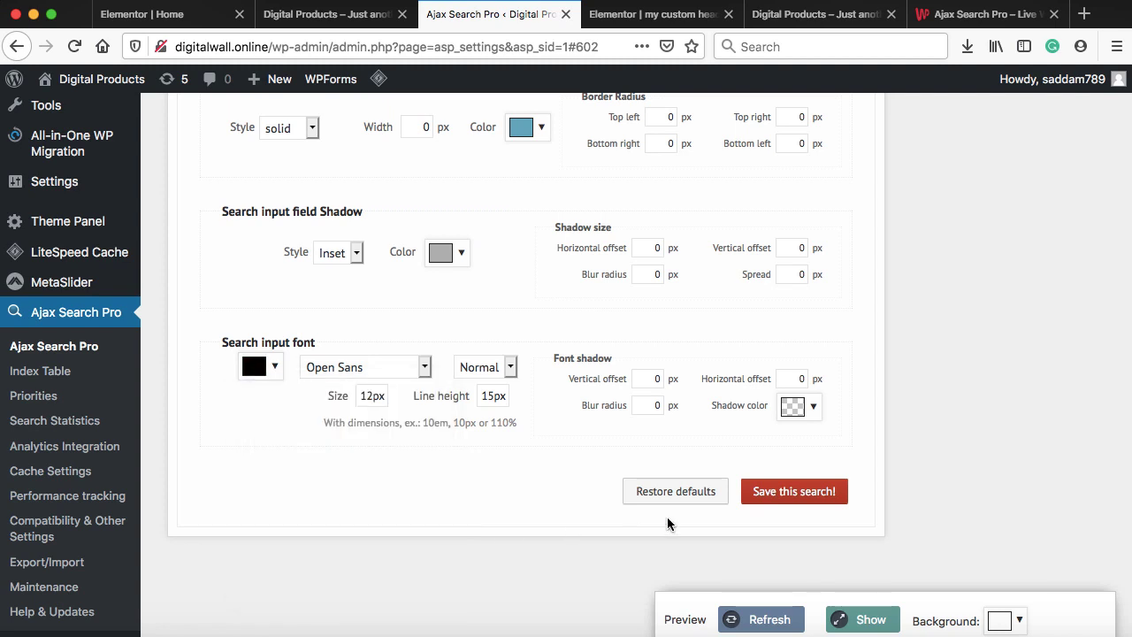
click(787, 491)
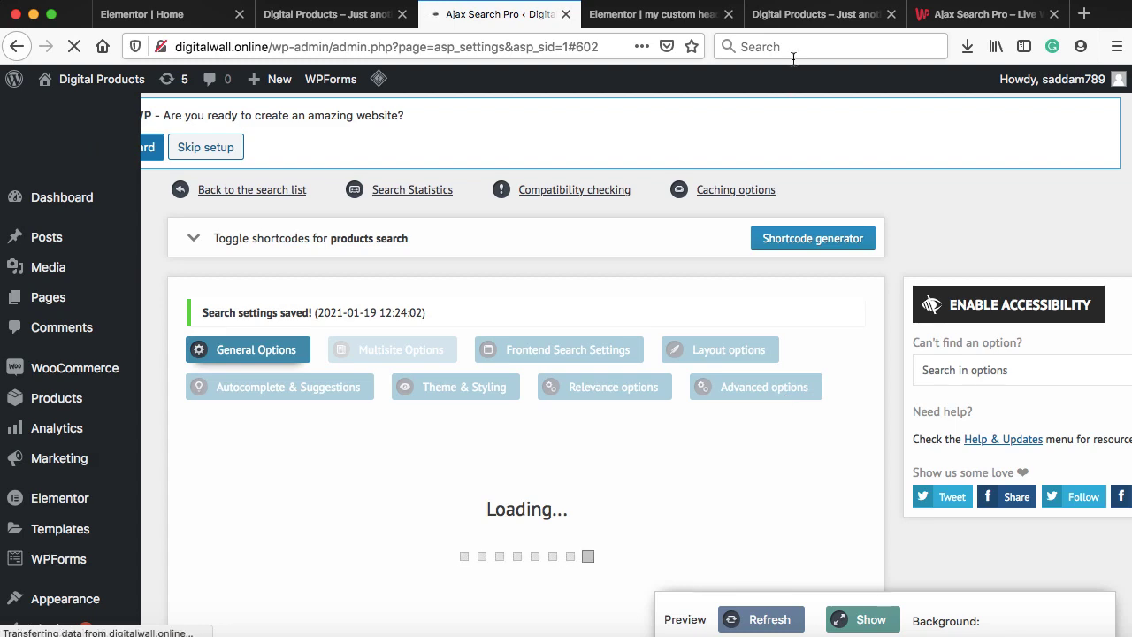
On the storefront, purge all pages with LiteSpeed's Purge All - LSCache
click(793, 20)
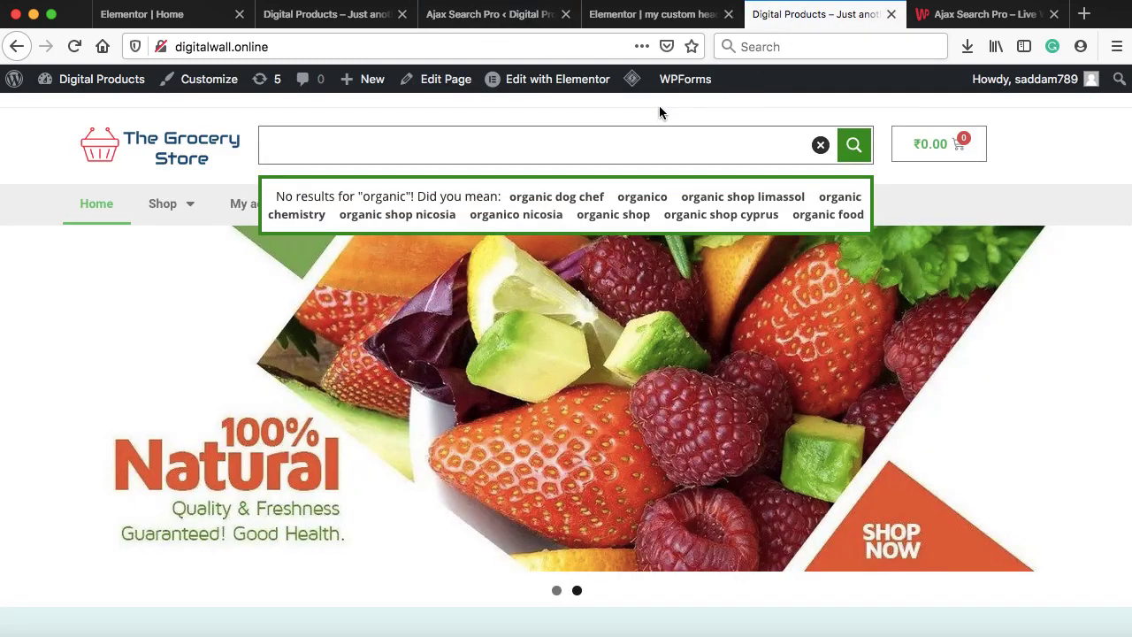
mouse_move(630, 80)
click(650, 181)
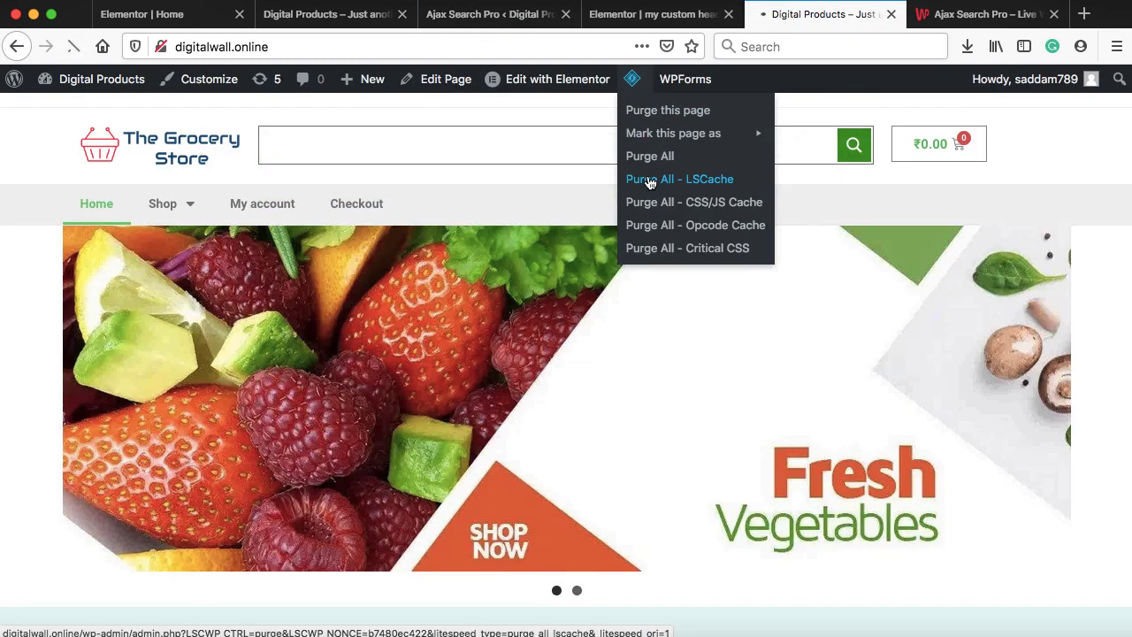
Search the storefront for 'organic' to confirm the text is now dark, then return to the search settings
click(337, 145)
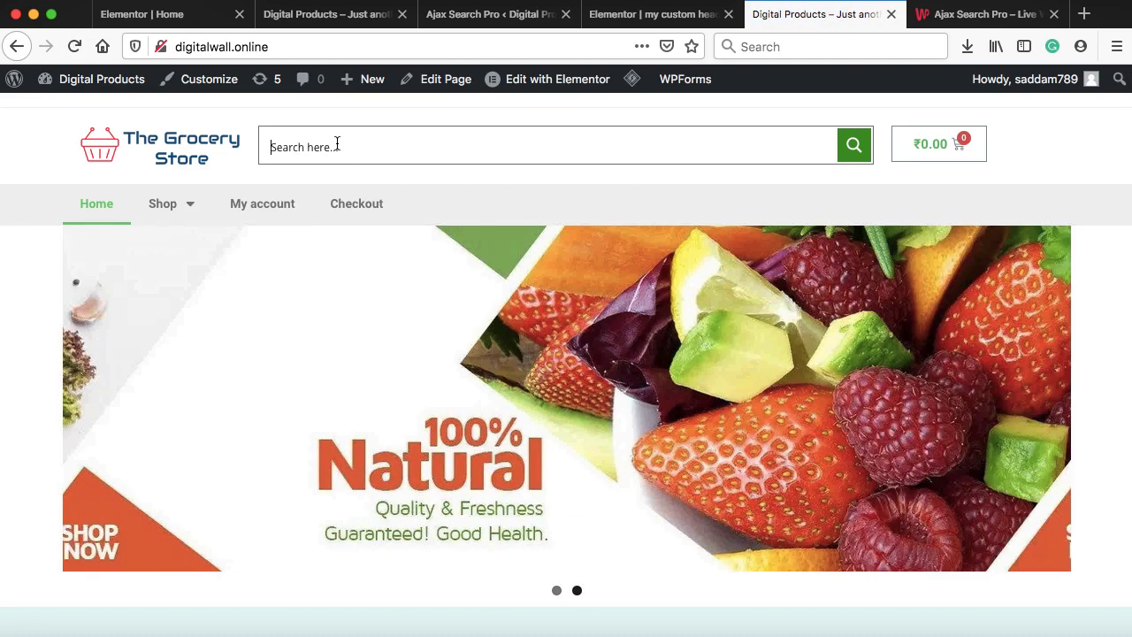
text(organic)
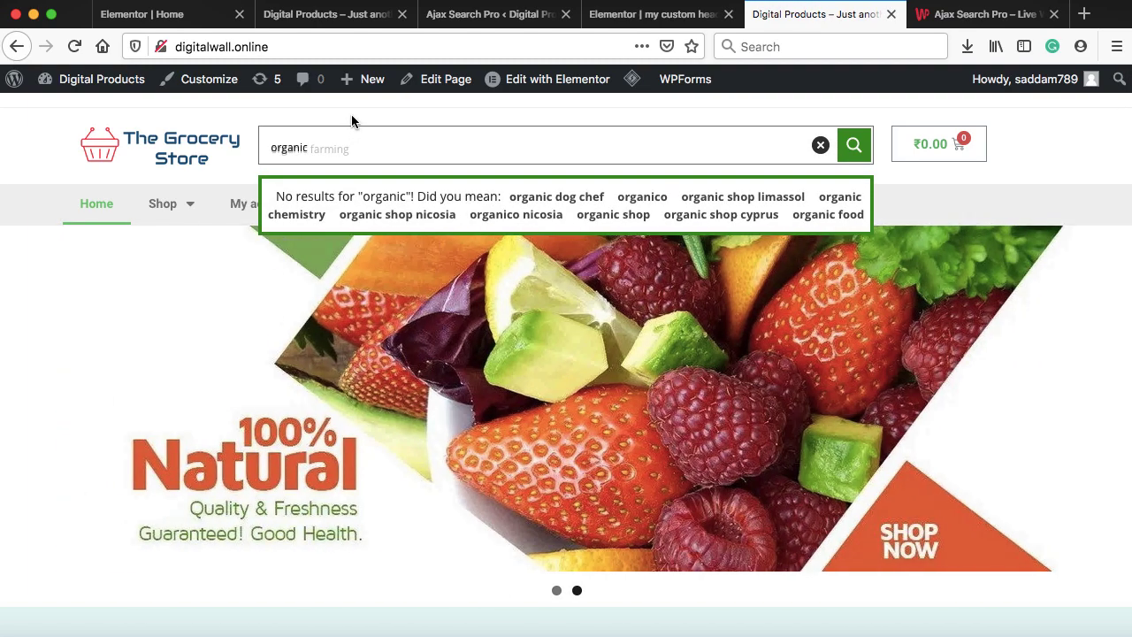
click(1068, 187)
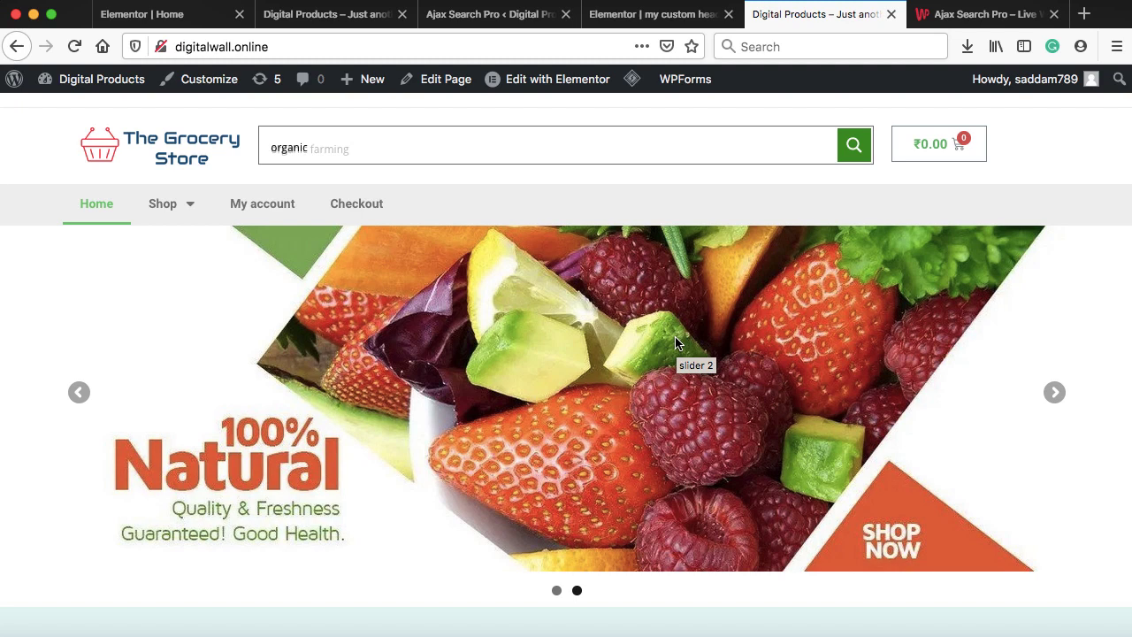
click(495, 13)
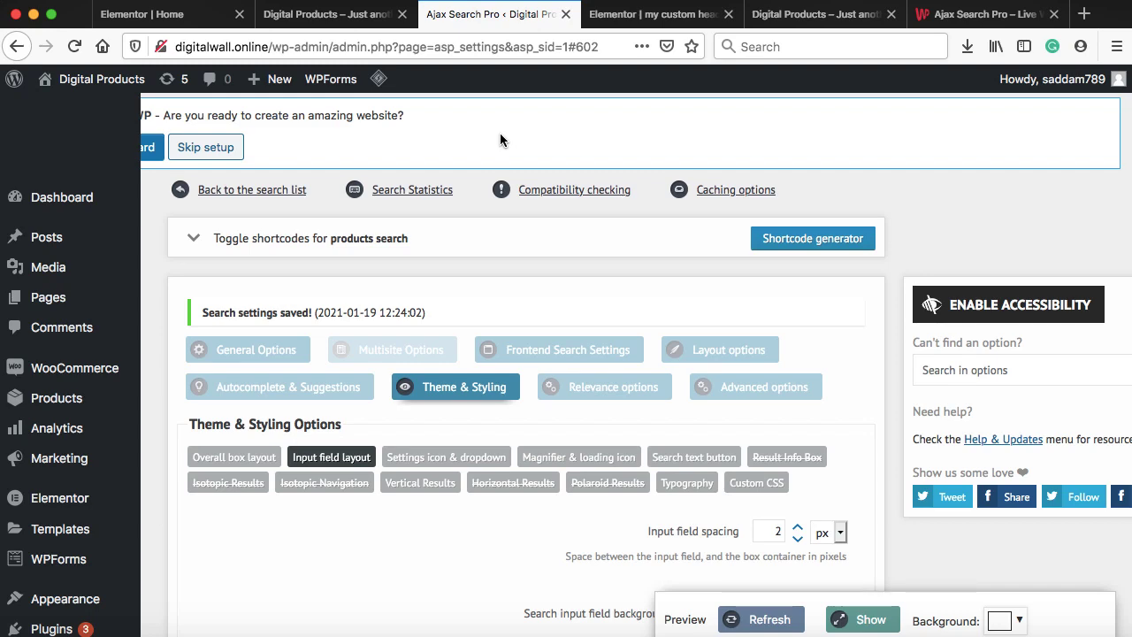
In Ajax Search Pro Sources, replace Pages and Posts with Products, then save all tabs
click(247, 351)
scroll(245, 347, down, 10)
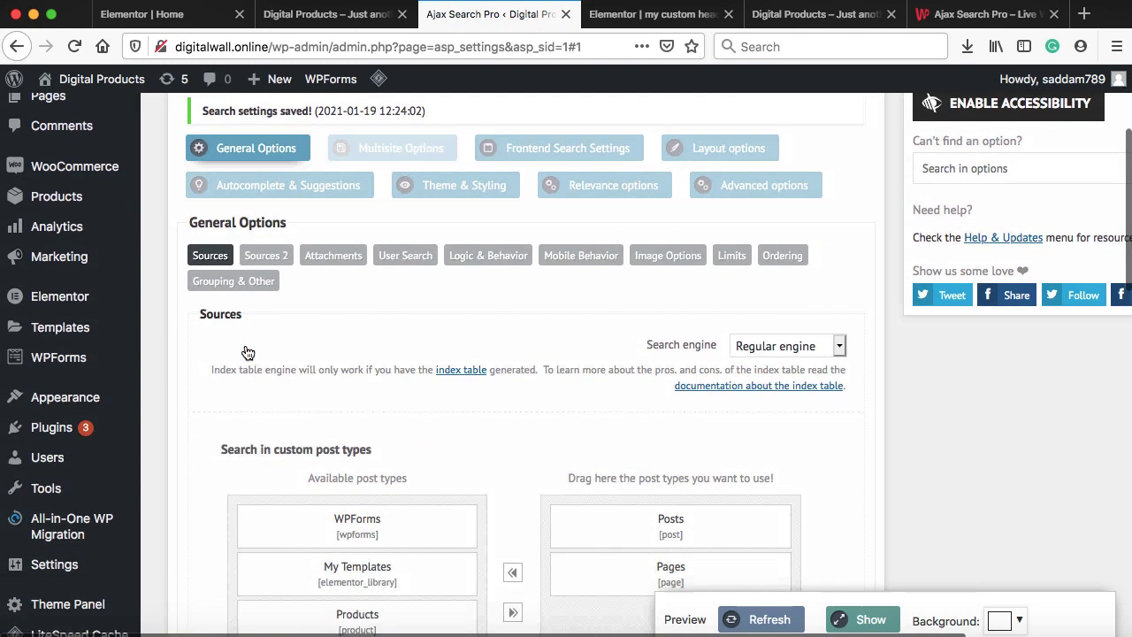
scroll(516, 265, down, 2)
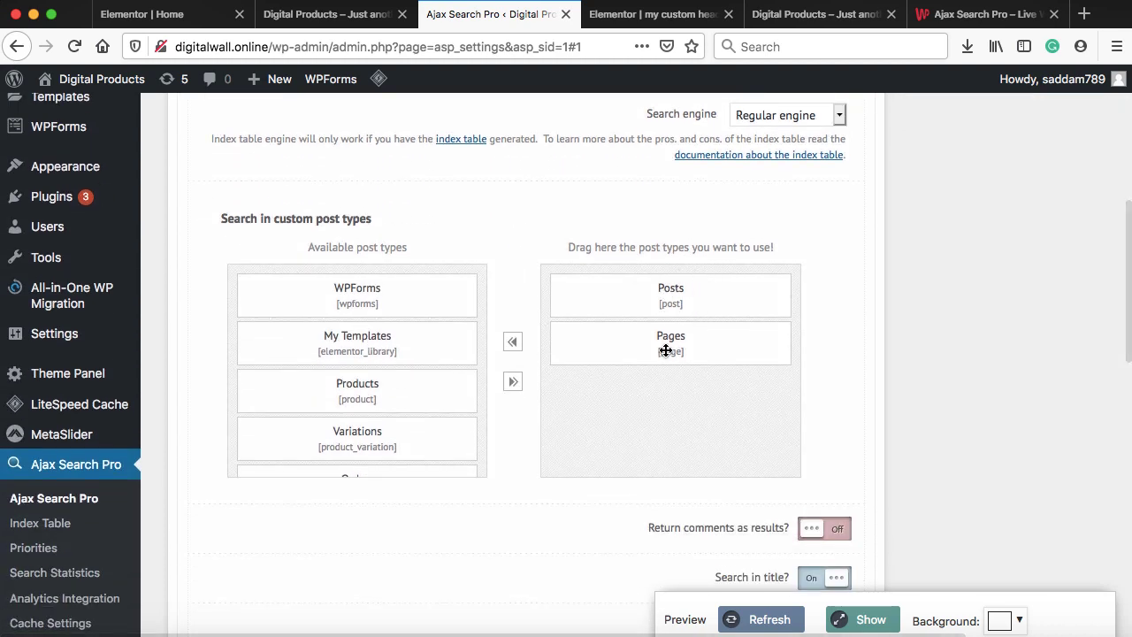
drag(672, 333, 375, 329)
drag(638, 291, 356, 303)
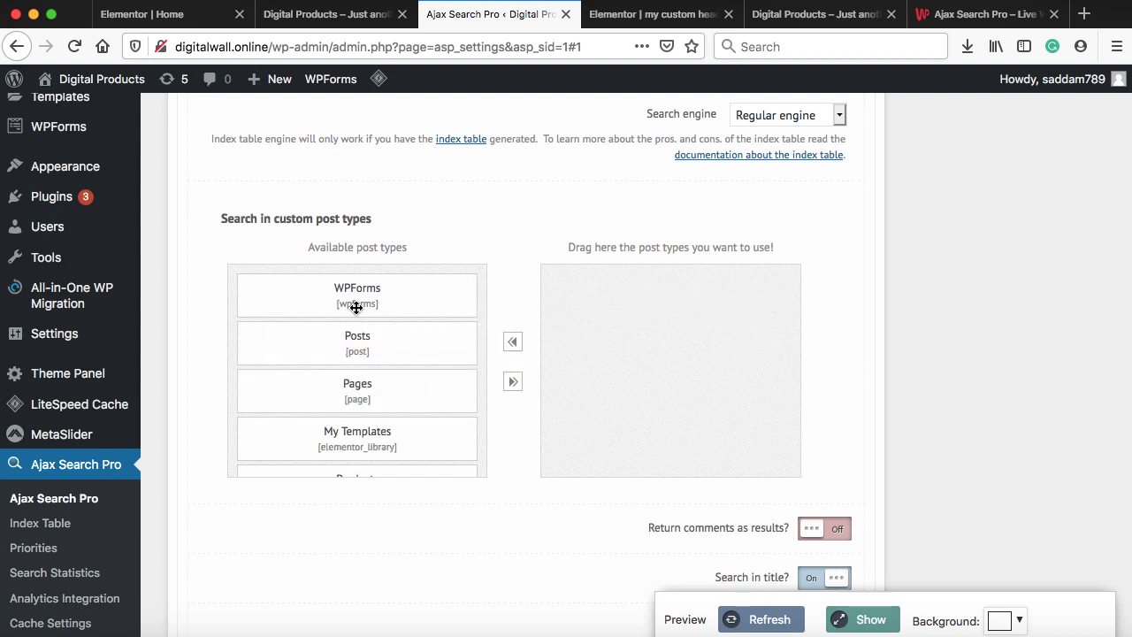
scroll(368, 356, down, 3)
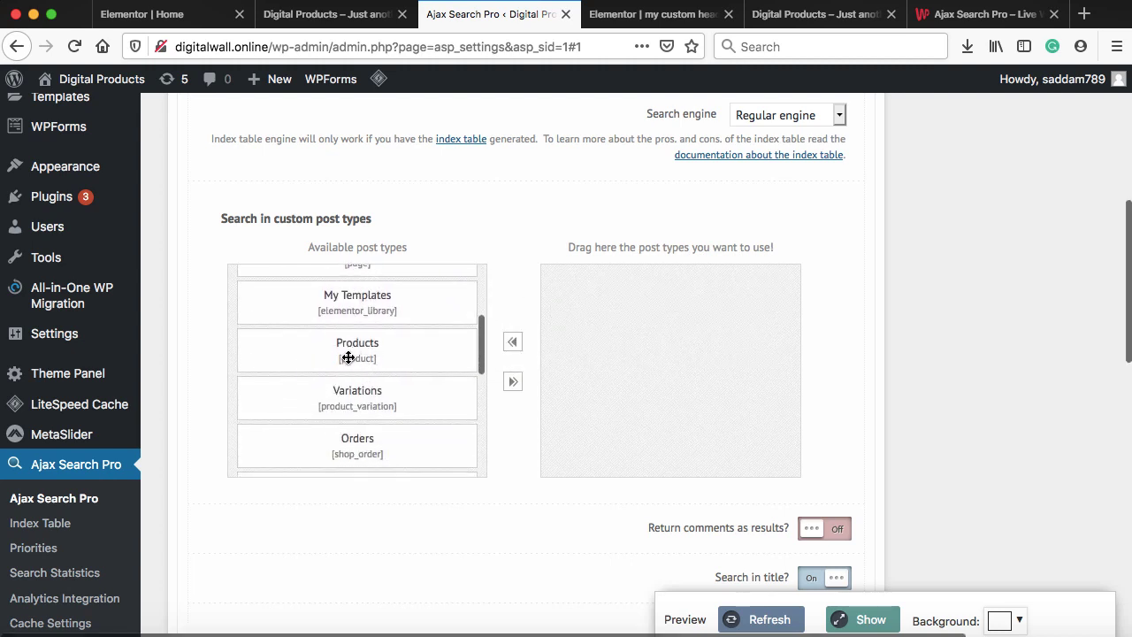
drag(354, 355, 661, 314)
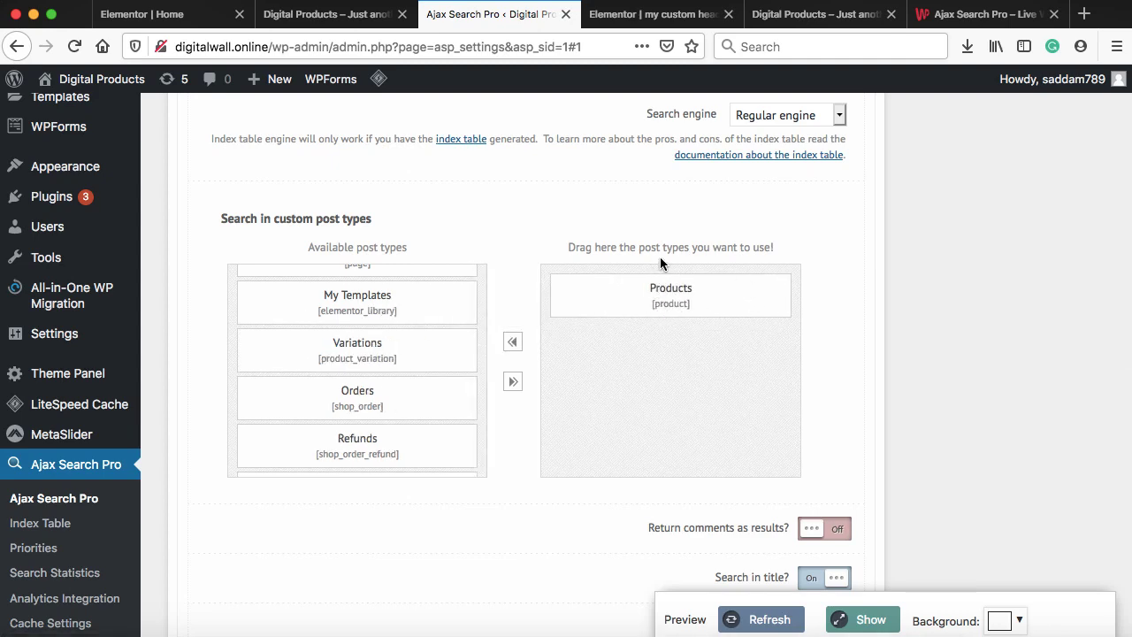
scroll(829, 295, down, 10)
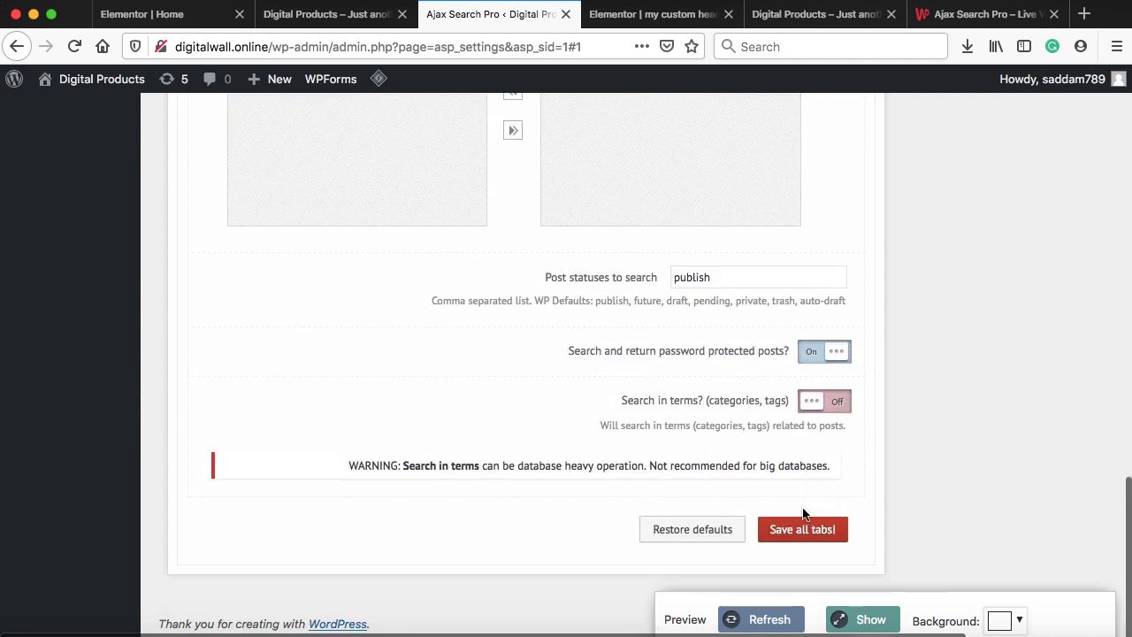
click(803, 530)
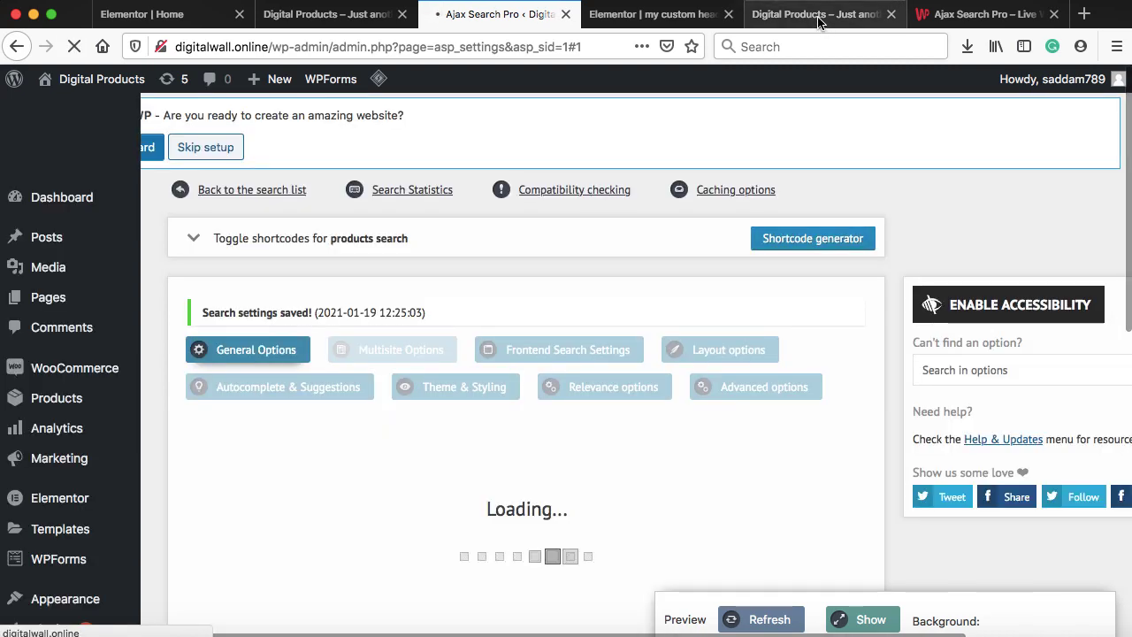
click(818, 14)
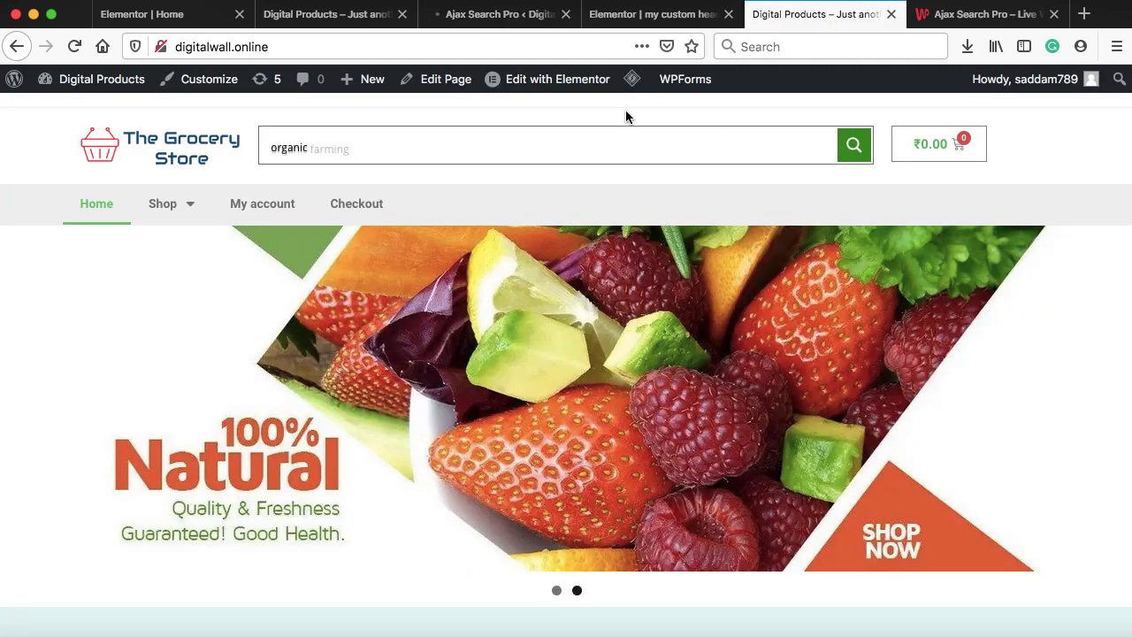
Purge the LiteSpeed cache, search 'organic', and open the Organic Sweet Corn product page
mouse_move(631, 80)
click(655, 180)
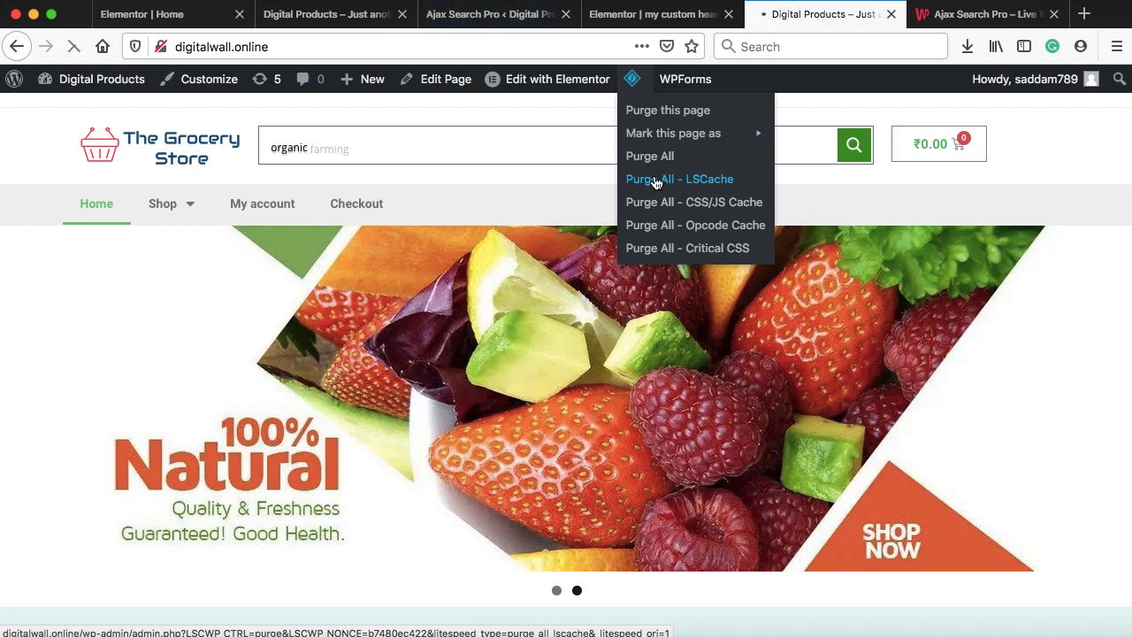
text(organic)
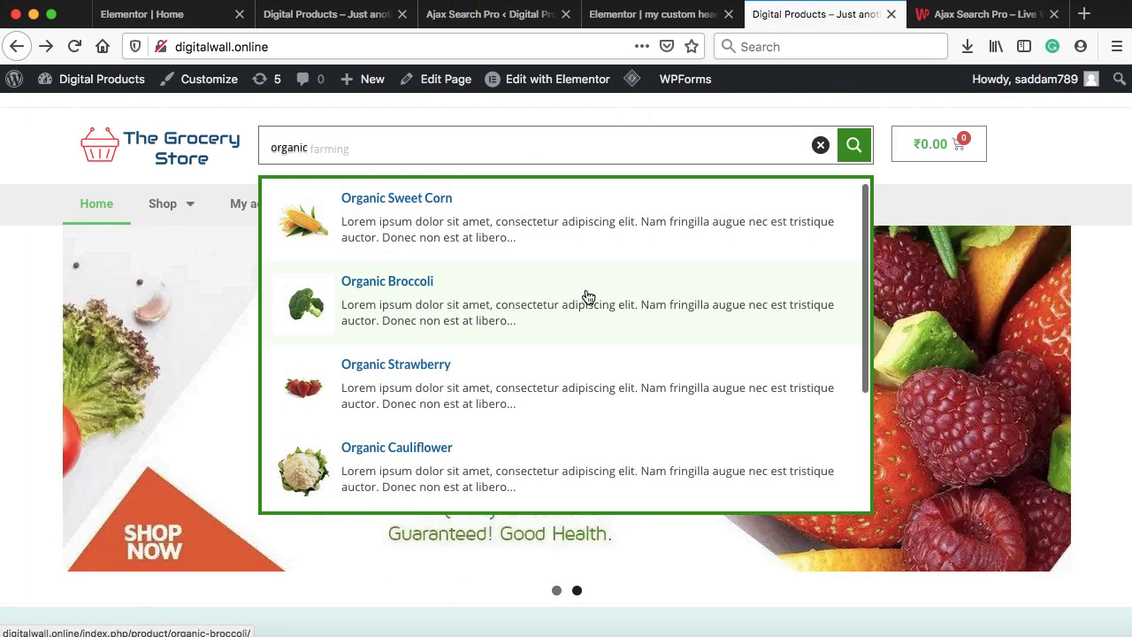
scroll(588, 296, down, 2)
scroll(588, 296, up, 2)
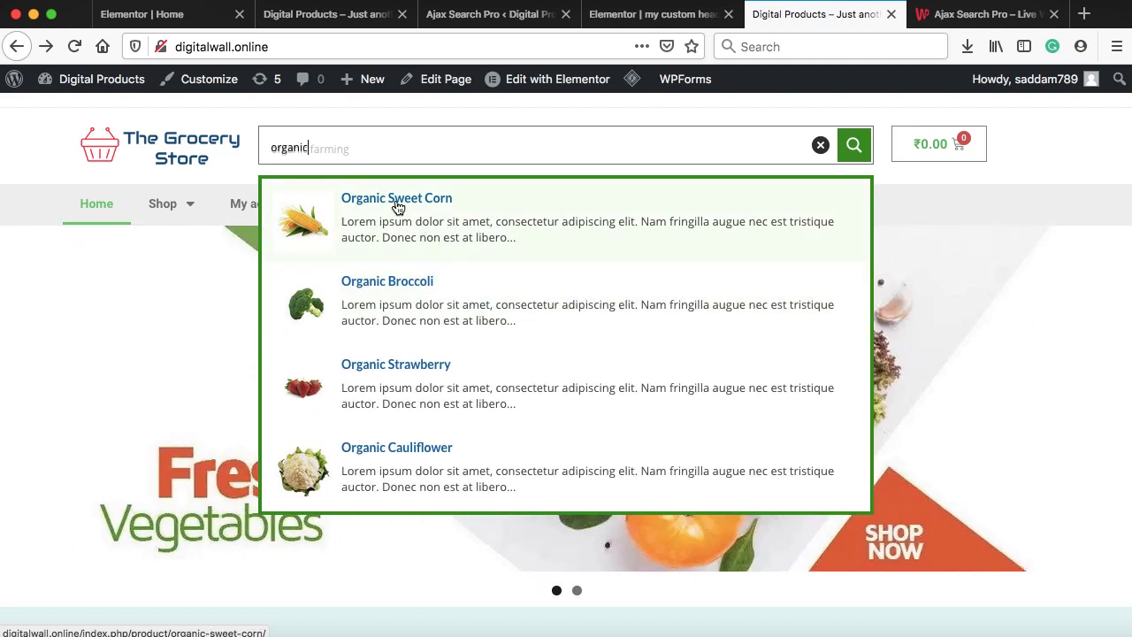
click(397, 205)
scroll(862, 318, down, 2)
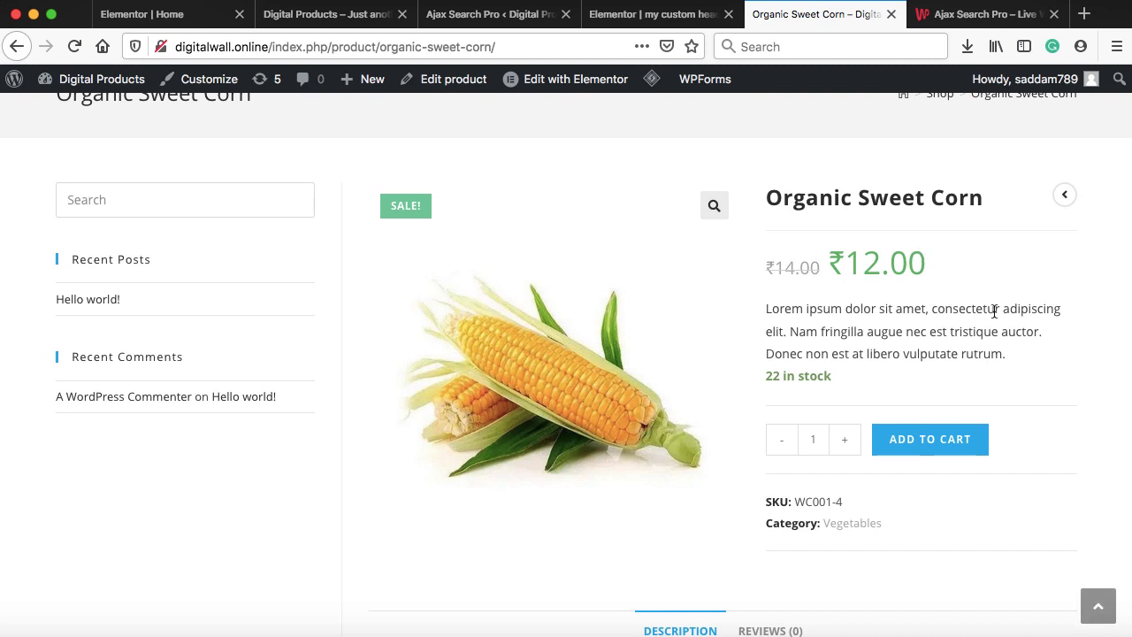
scroll(994, 311, up, 2)
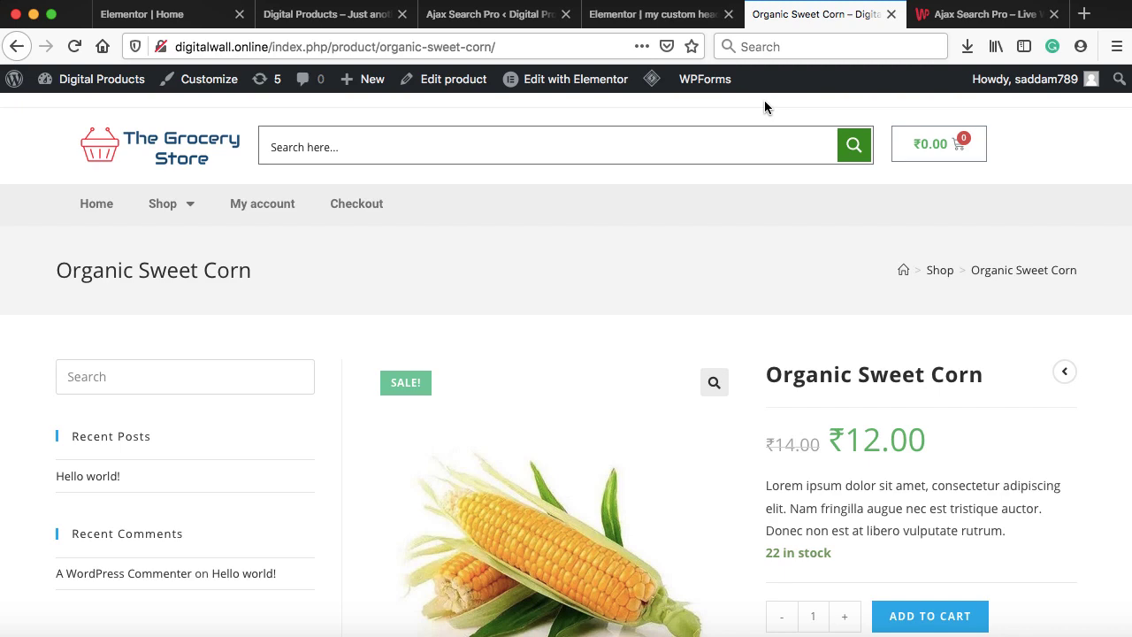
In the Customizer, uncheck Enable Top Bar under Top Bar > General and publish
click(497, 17)
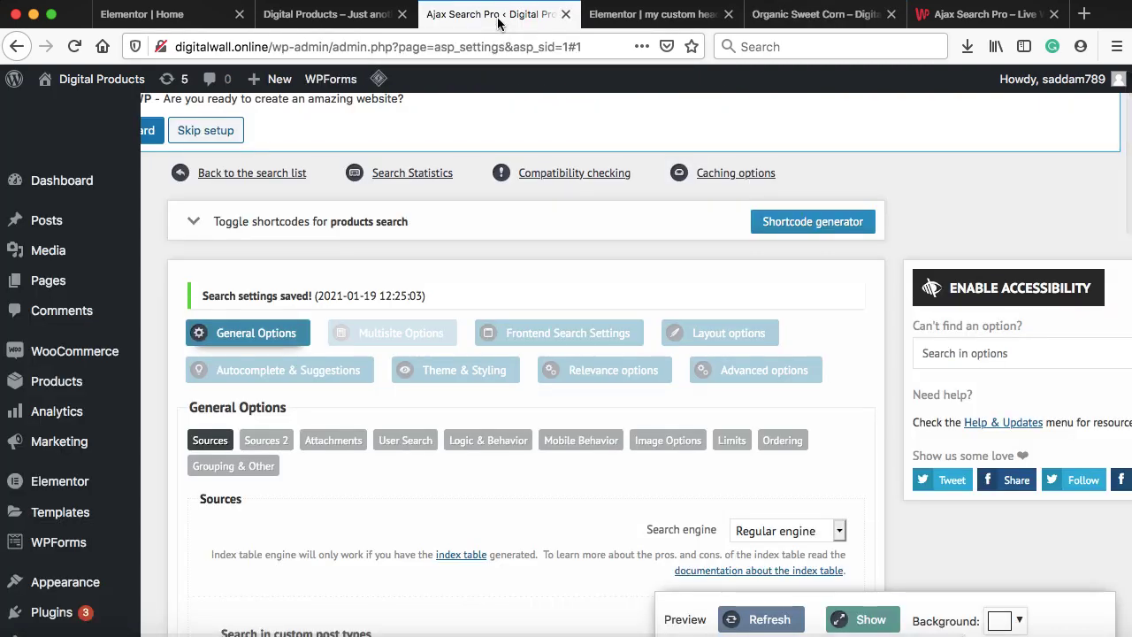
scroll(153, 564, down, 2)
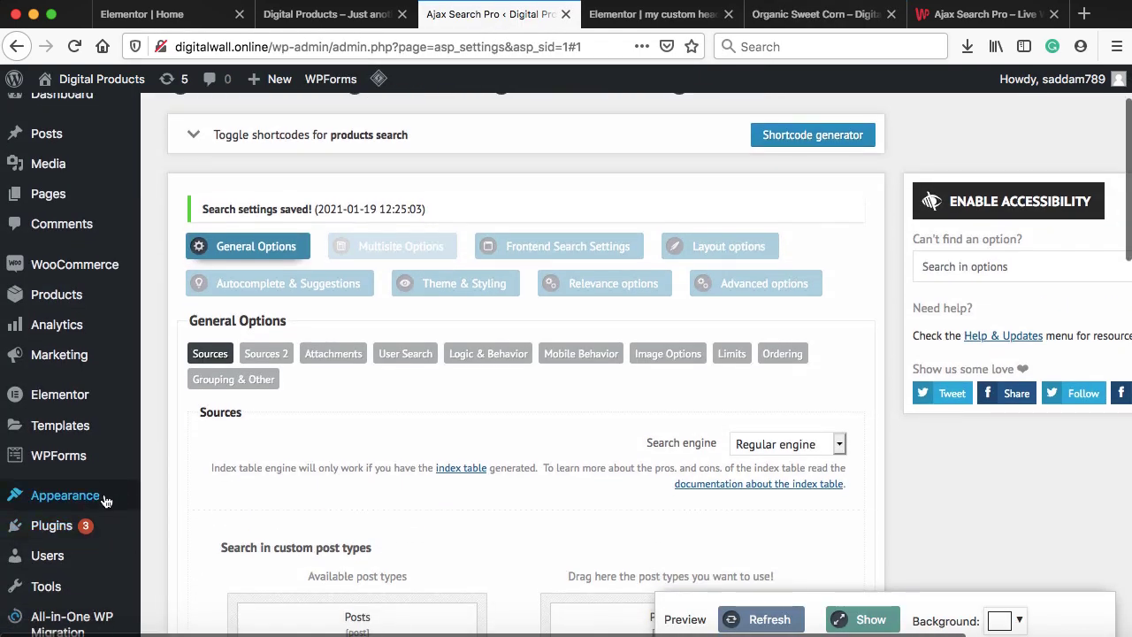
mouse_move(104, 500)
click(177, 494)
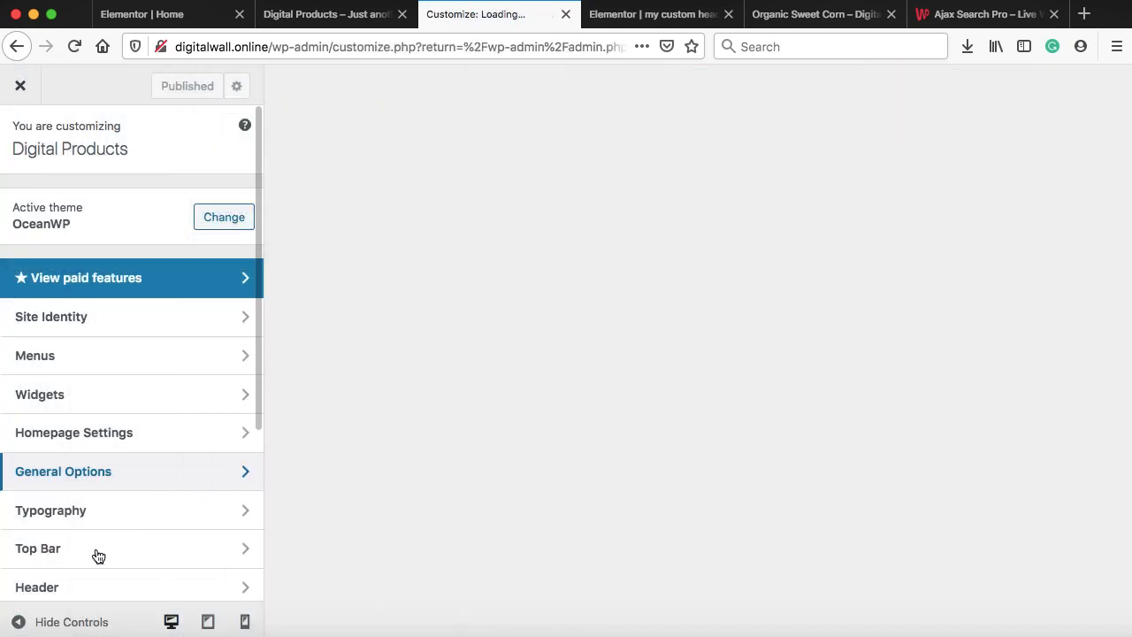
click(76, 547)
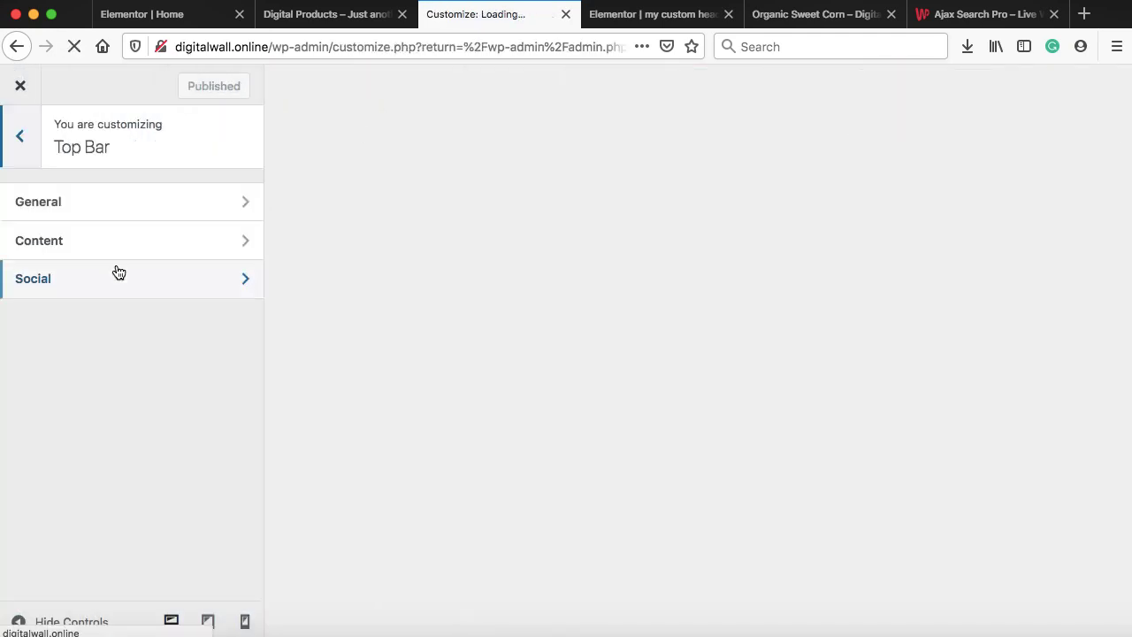
click(122, 205)
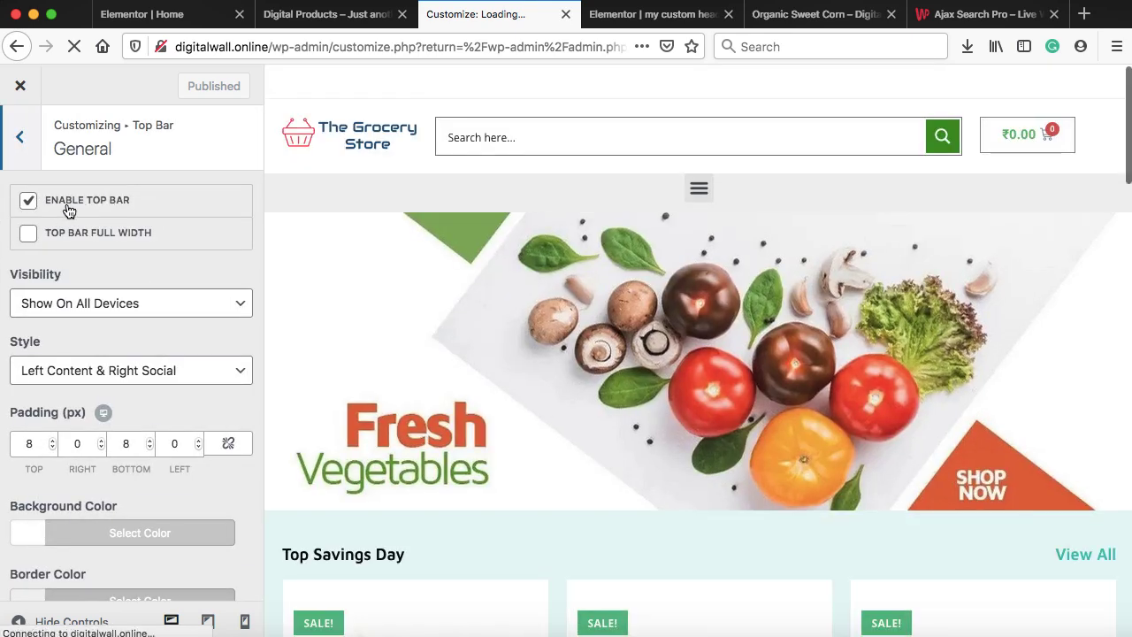
click(35, 202)
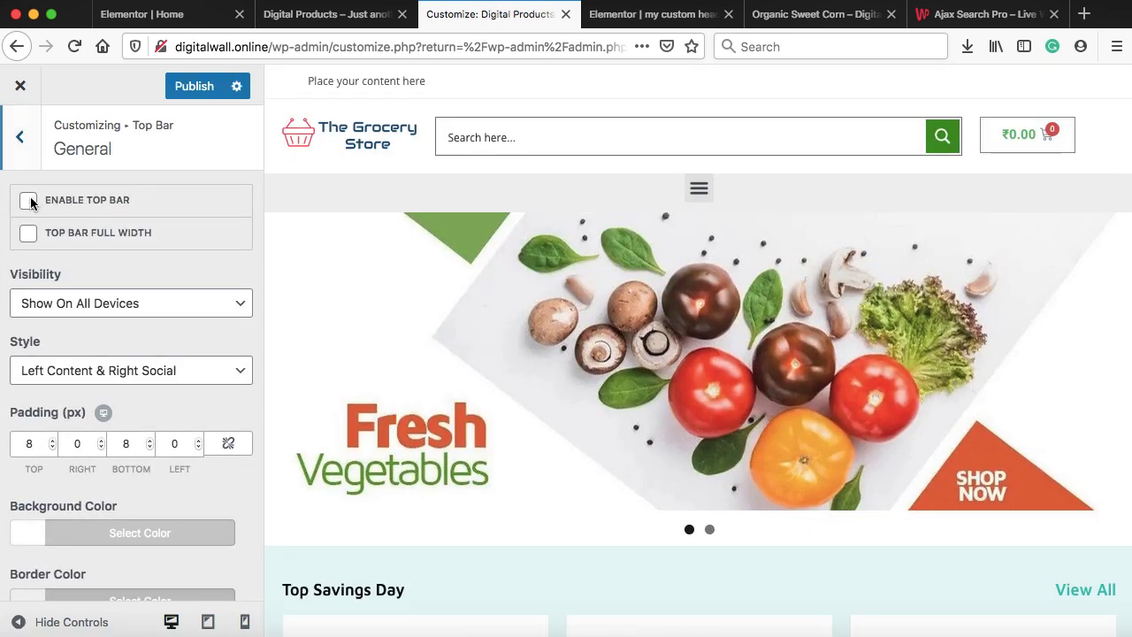
click(188, 90)
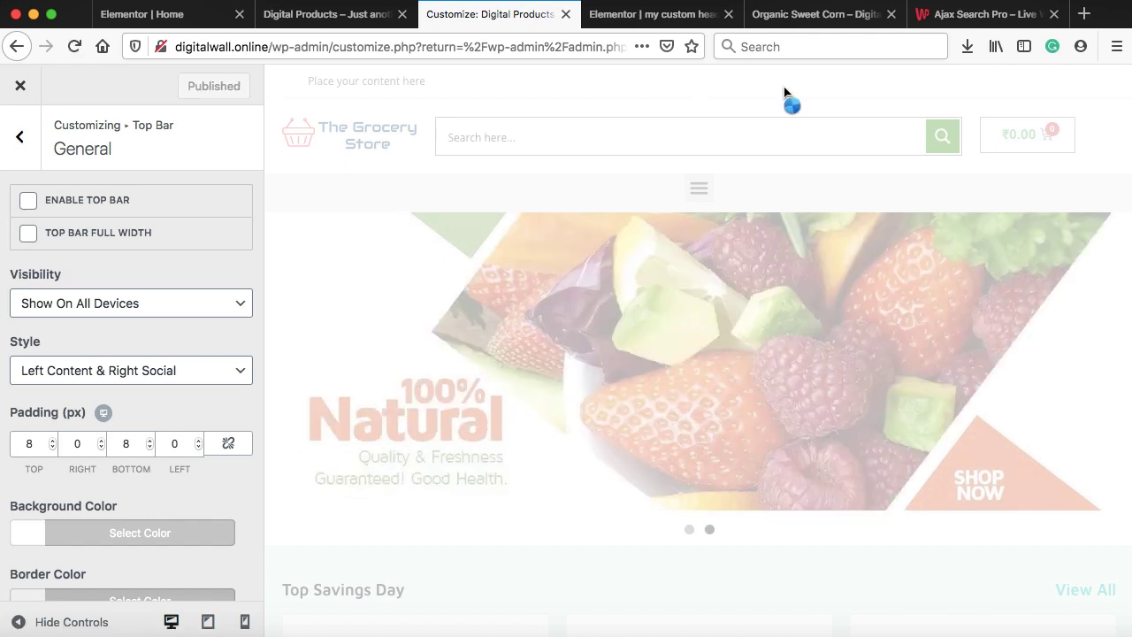
View the store's home page without the top bar, then close the Customizer
click(844, 16)
click(179, 153)
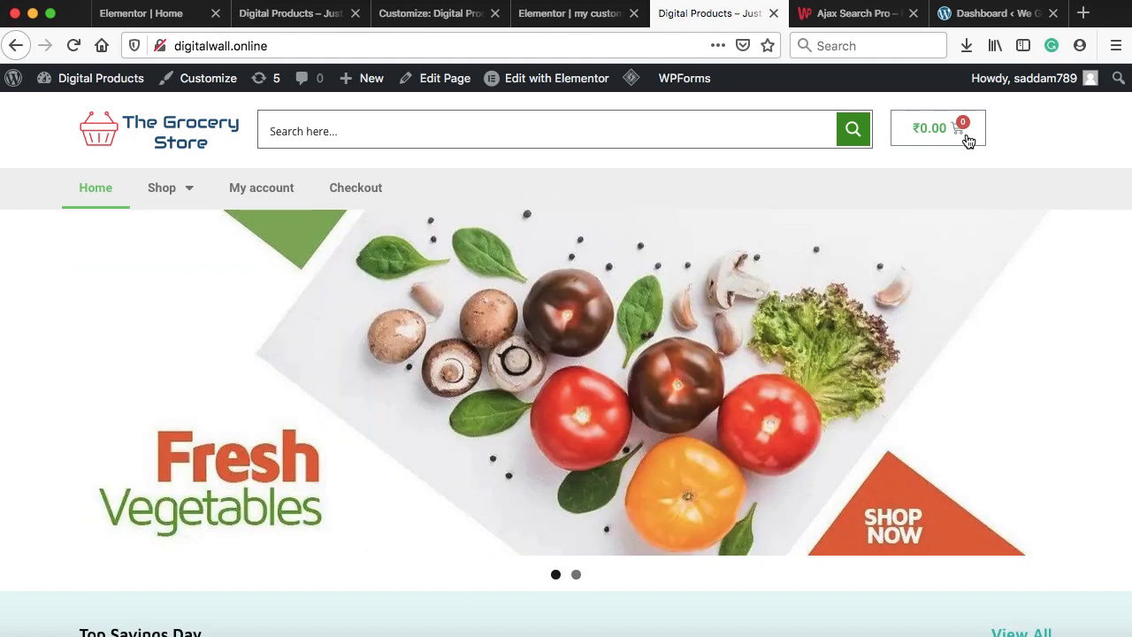
click(440, 19)
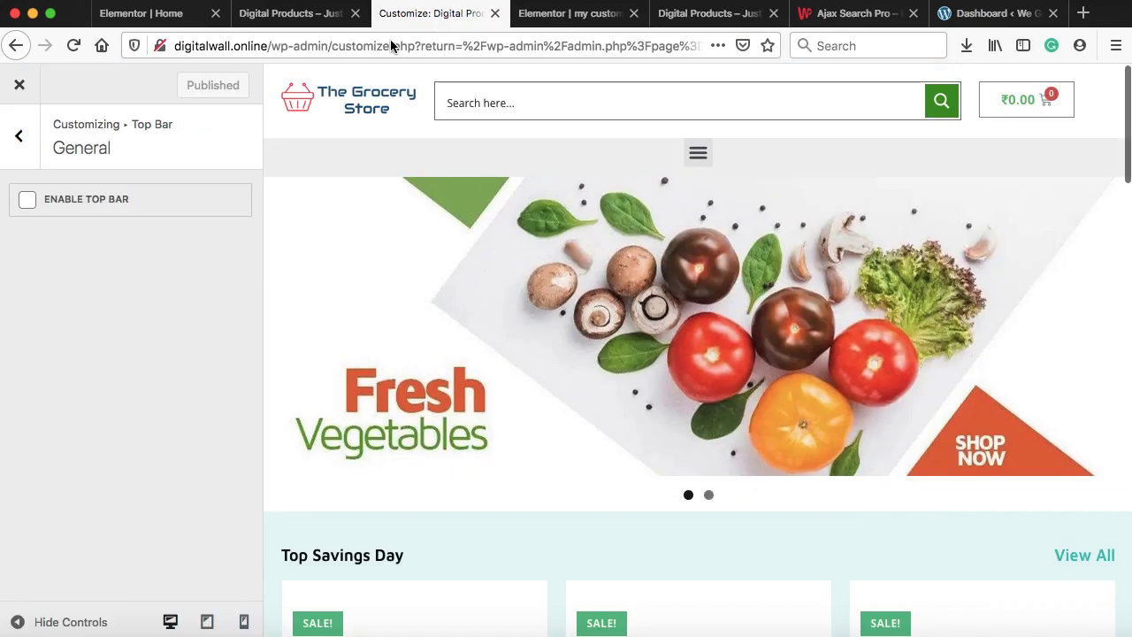
click(18, 88)
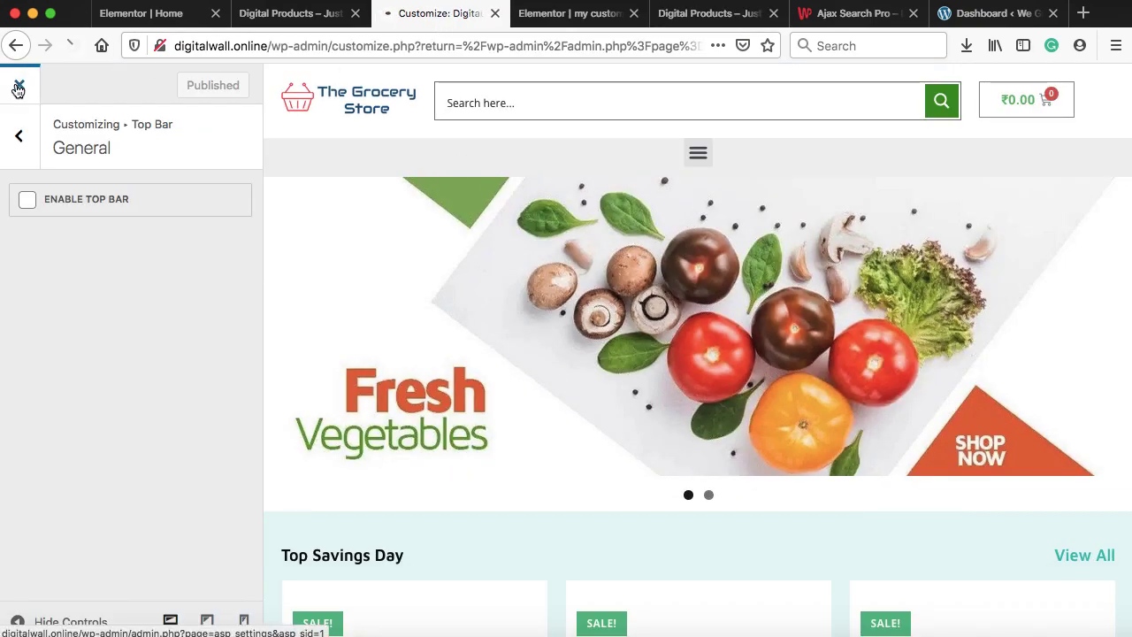
scroll(151, 324, down, 5)
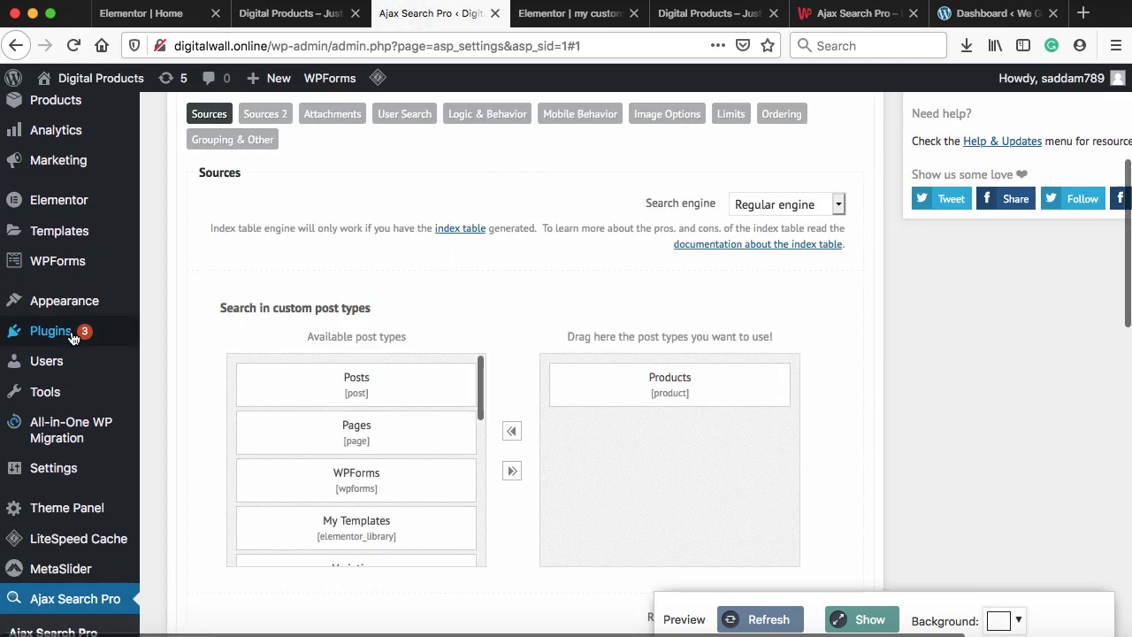
Search for 'login/signup popup', then install and activate the Login/Signup Popup plugin
mouse_move(72, 334)
click(174, 362)
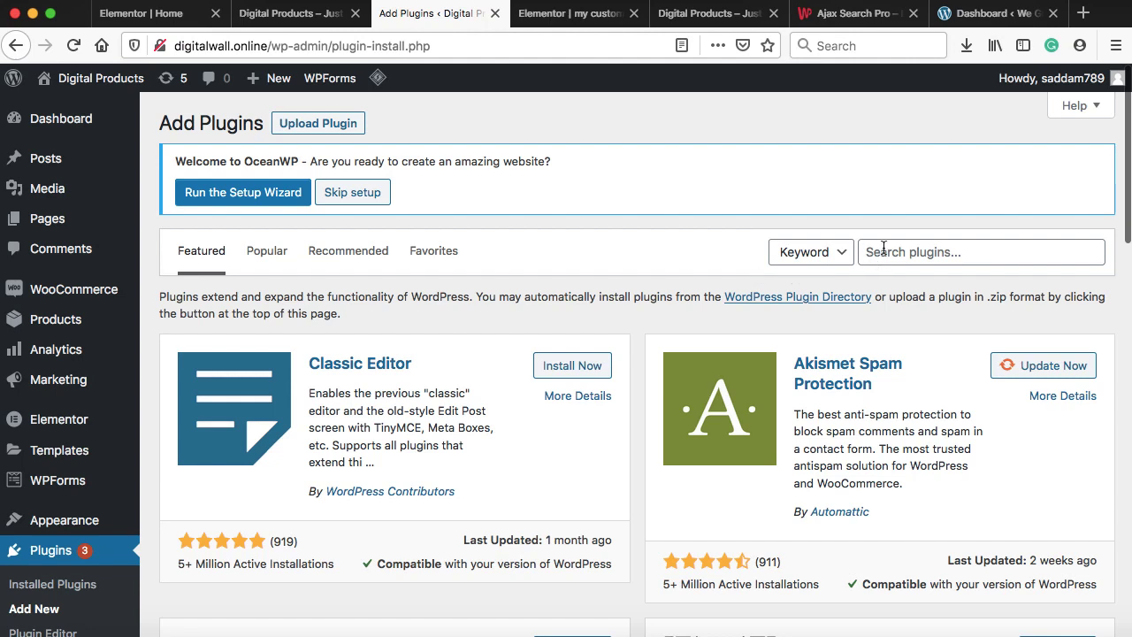
click(883, 250)
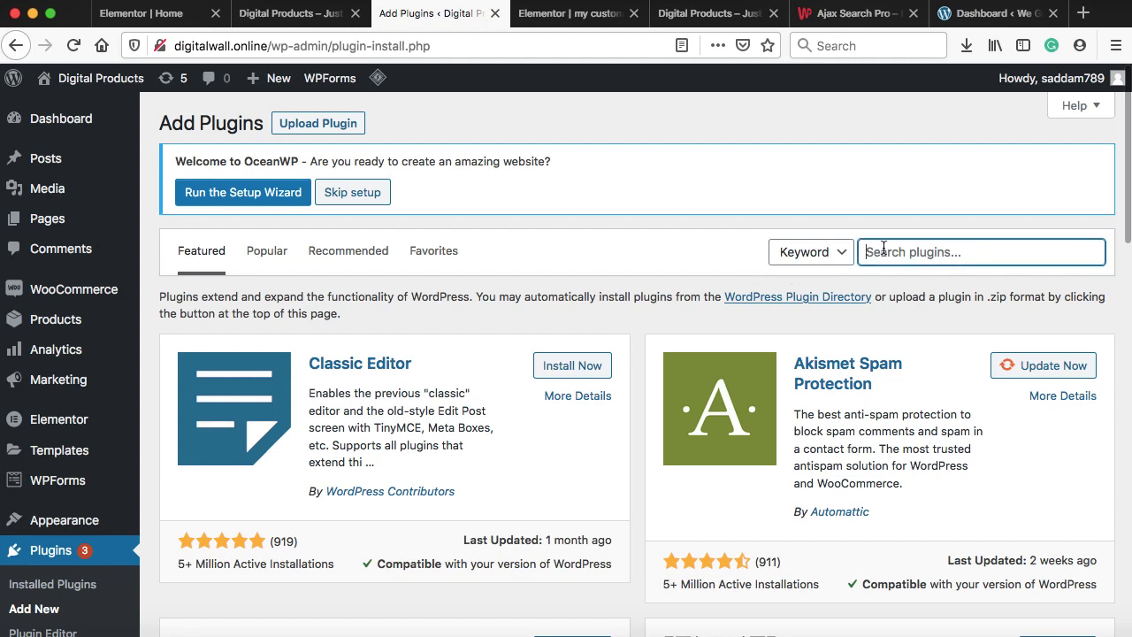
text(login/signup po)
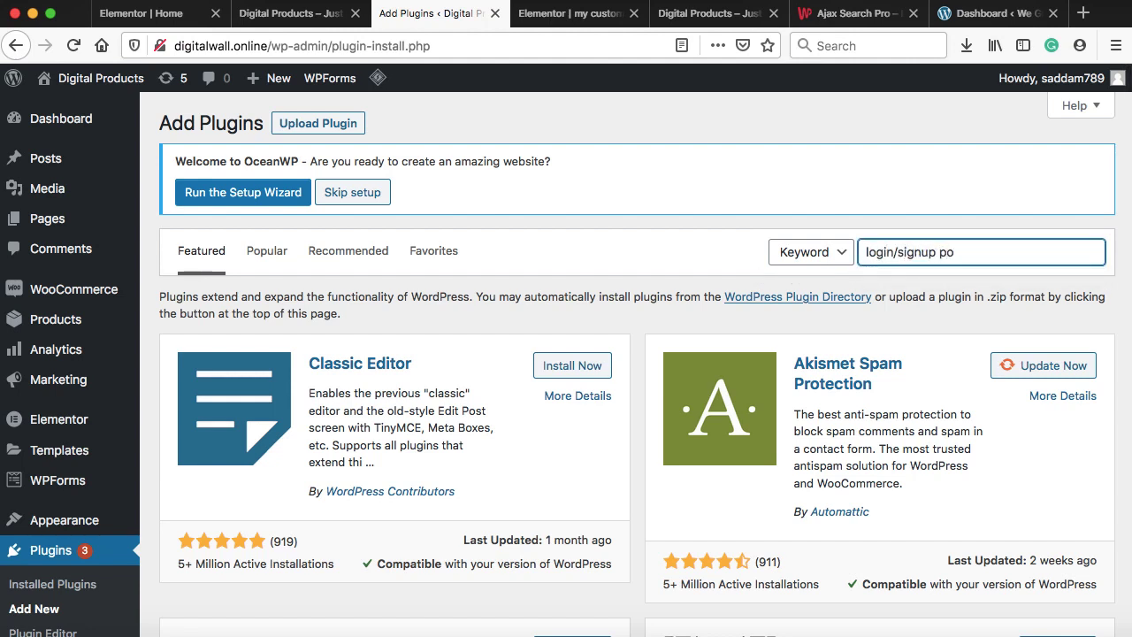
text(pup)
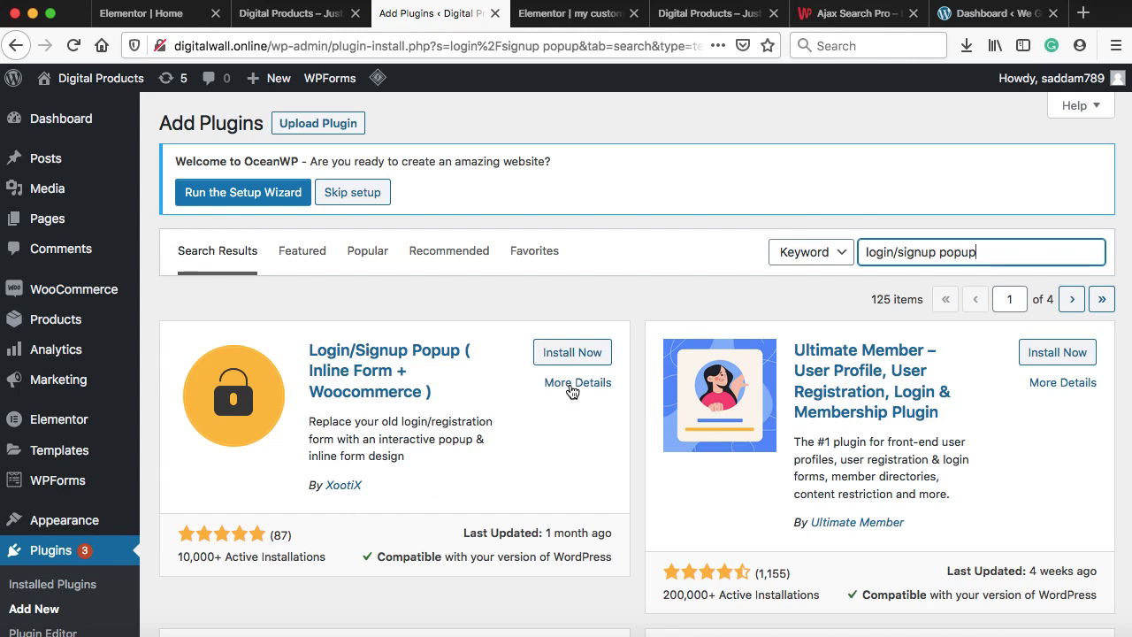
click(588, 353)
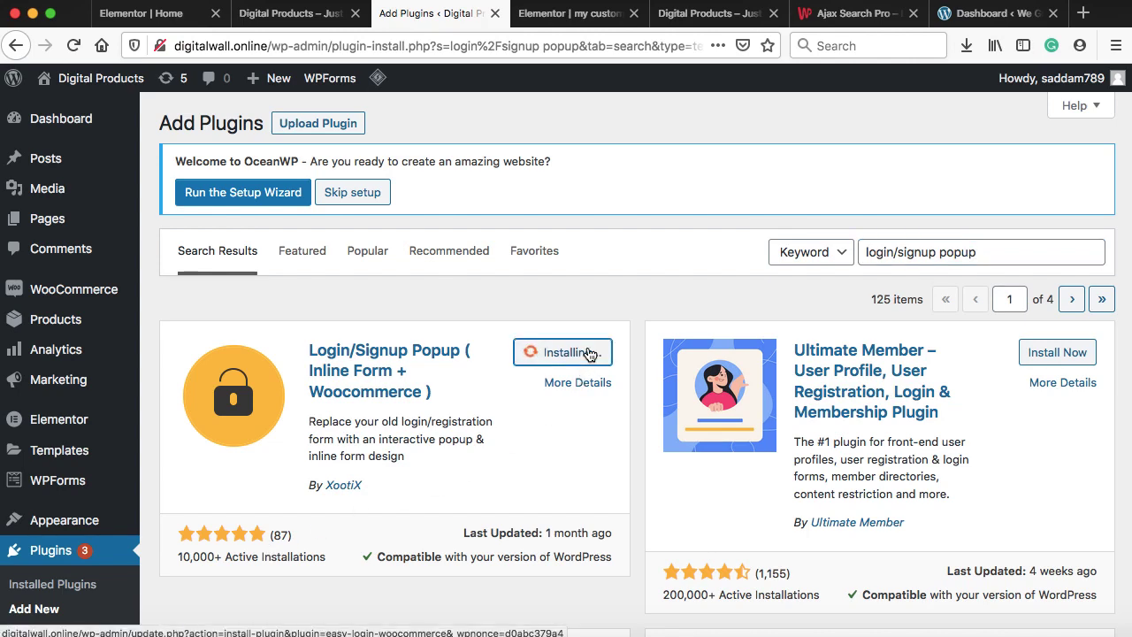
click(587, 350)
scroll(587, 346, down, 5)
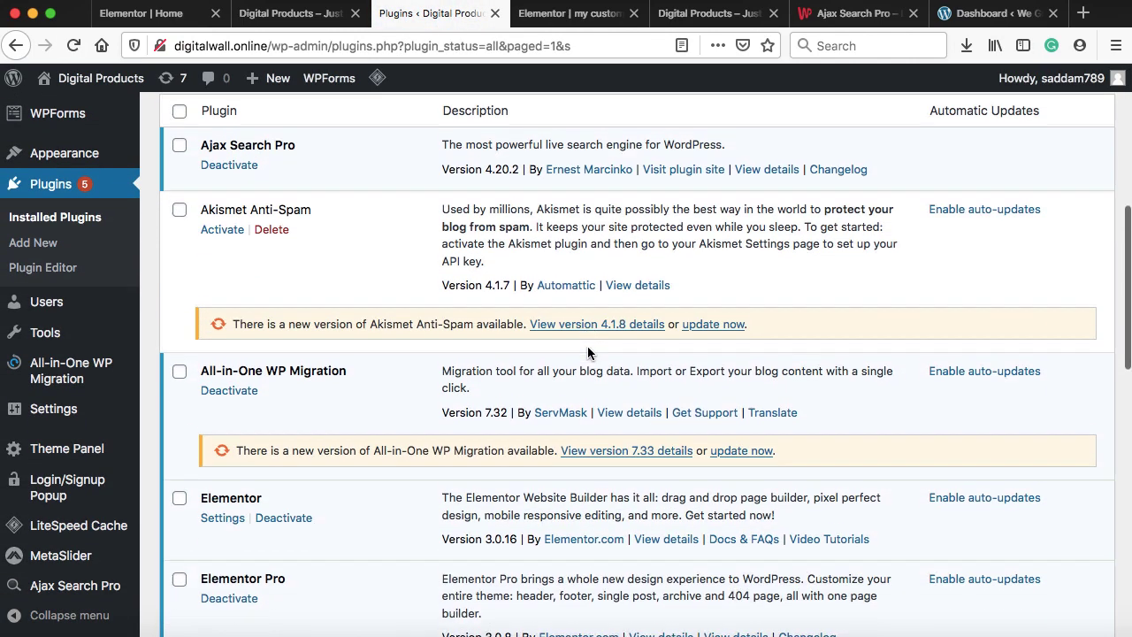
scroll(587, 352, down, 1)
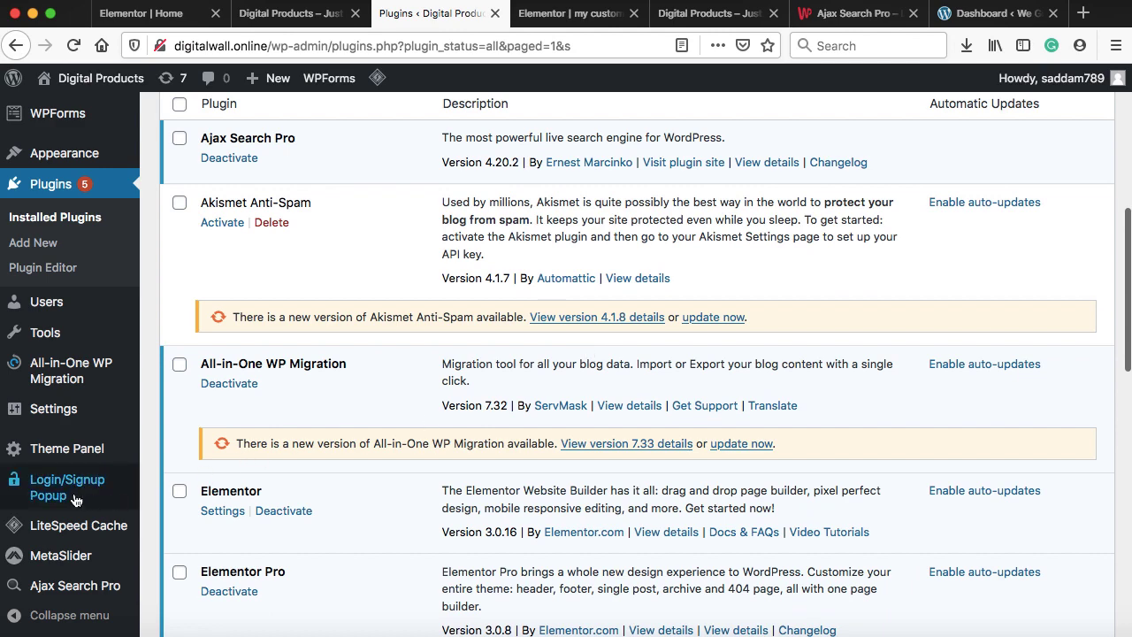
Go to Appearance > Menus
mouse_move(64, 490)
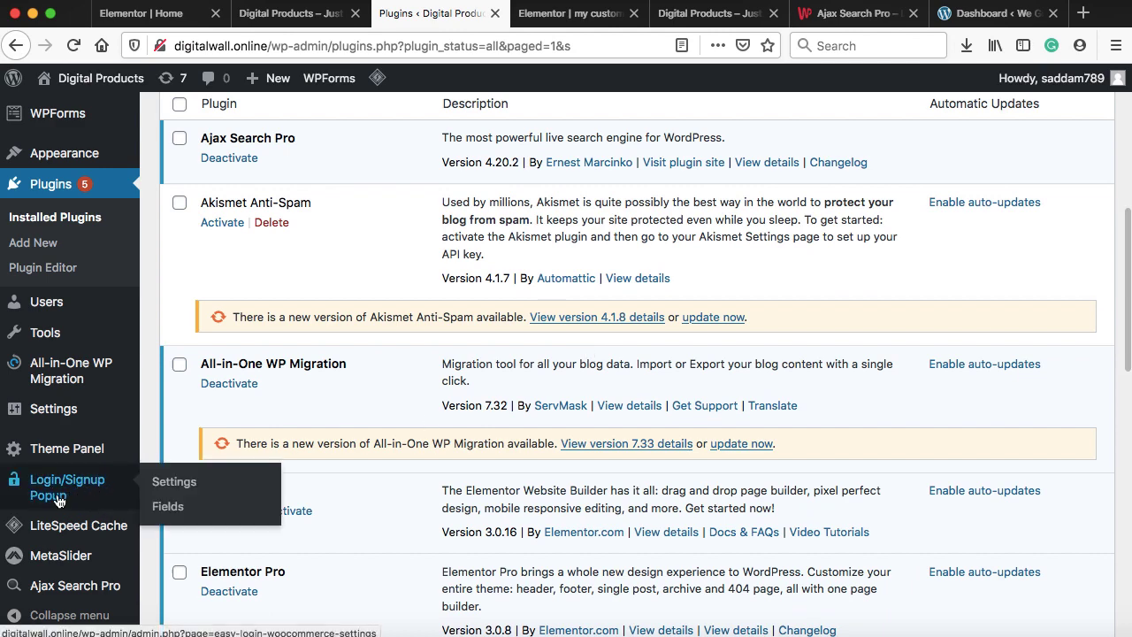
scroll(231, 338, up, 3)
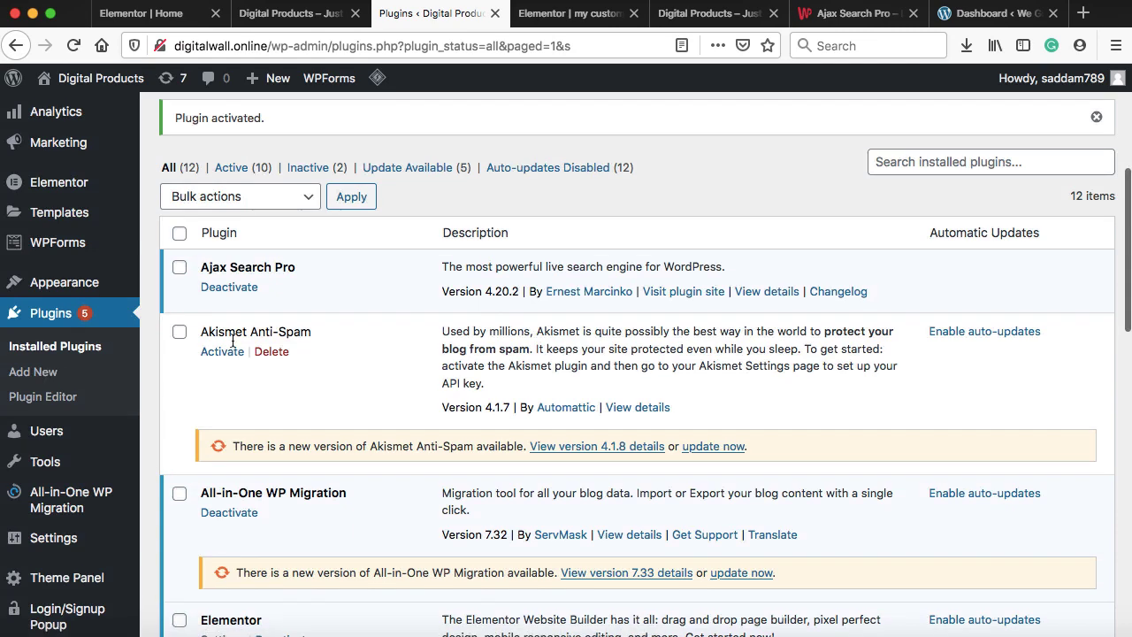
mouse_move(111, 288)
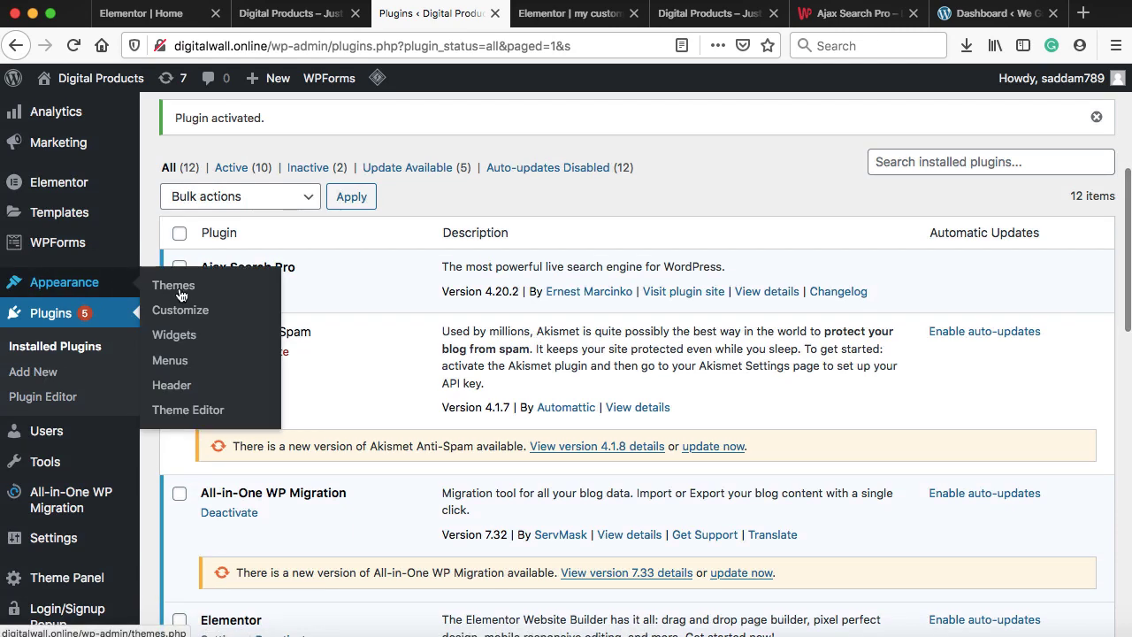
click(170, 360)
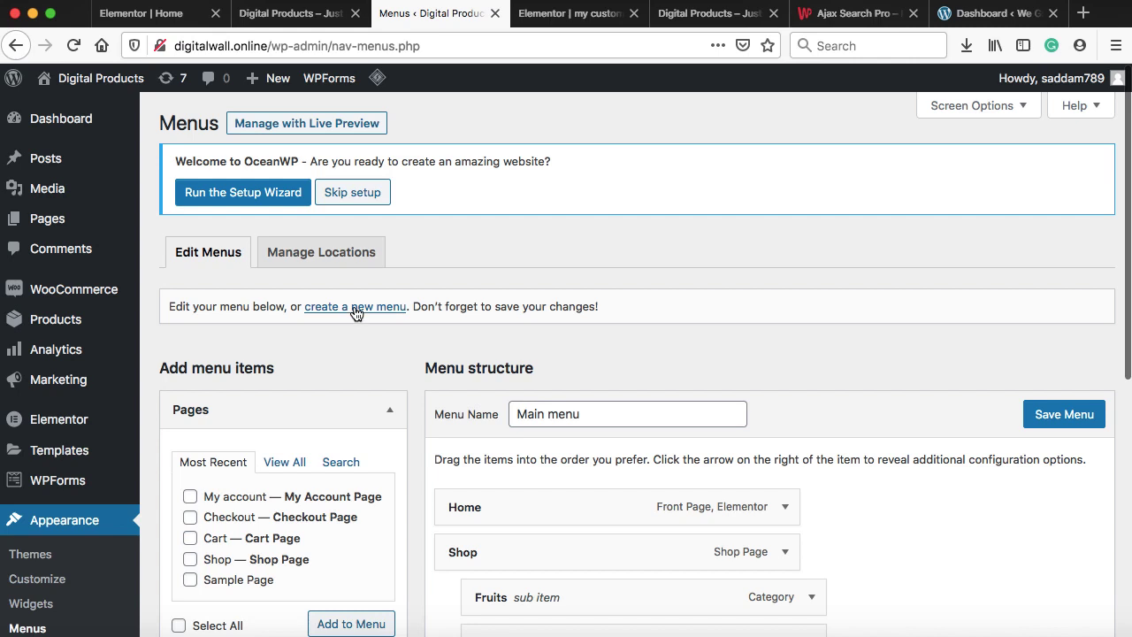
Create a new menu named 'login menu'
click(355, 306)
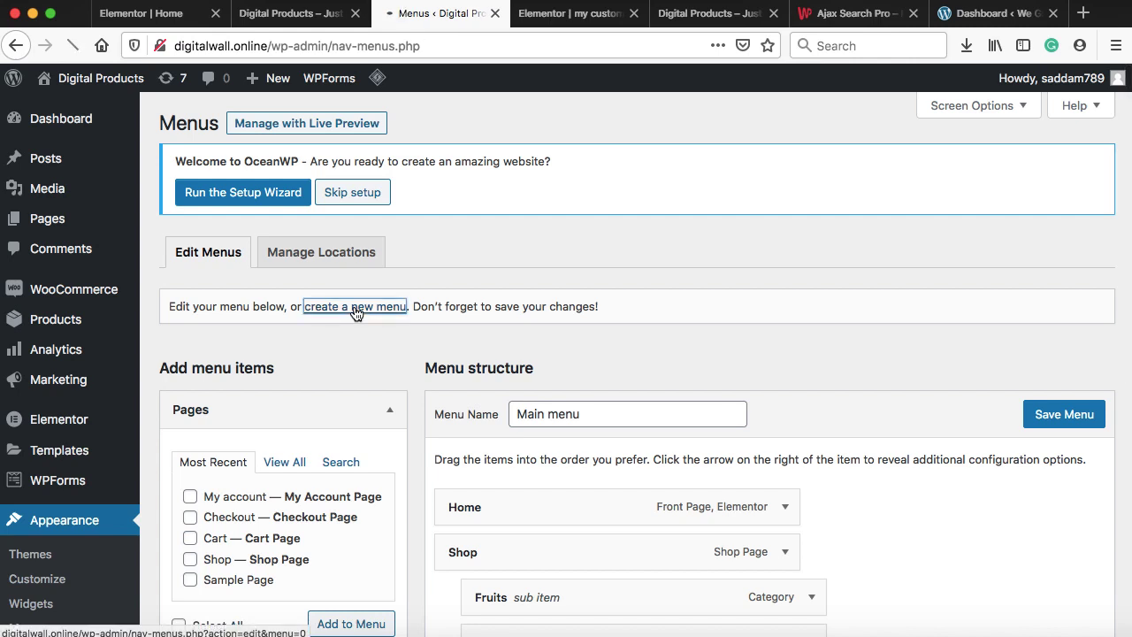
click(546, 412)
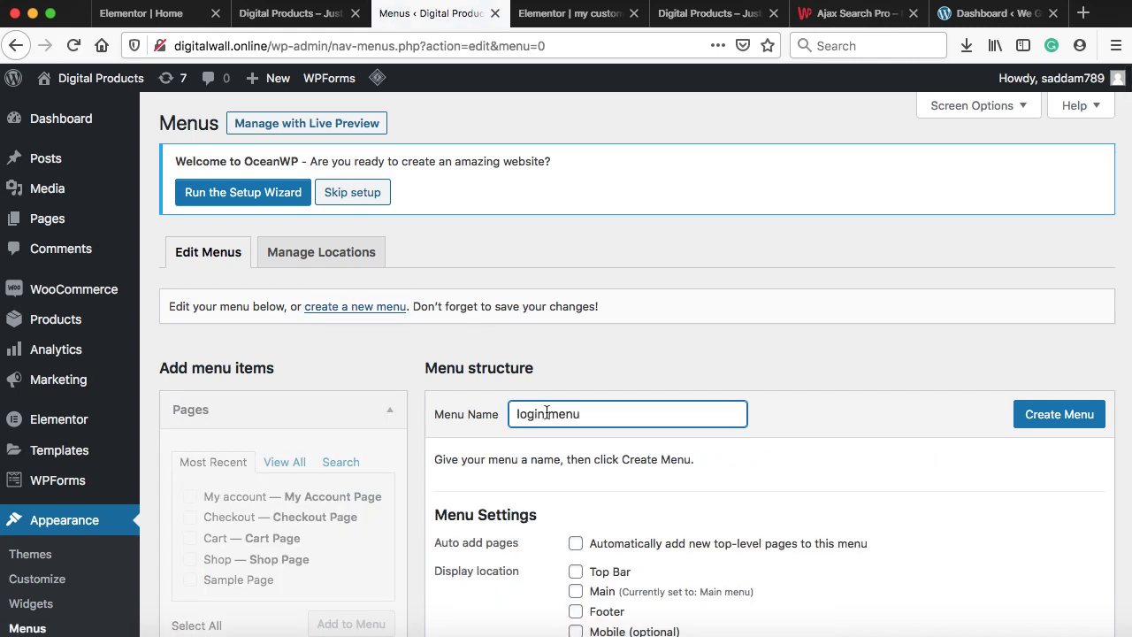
click(1059, 421)
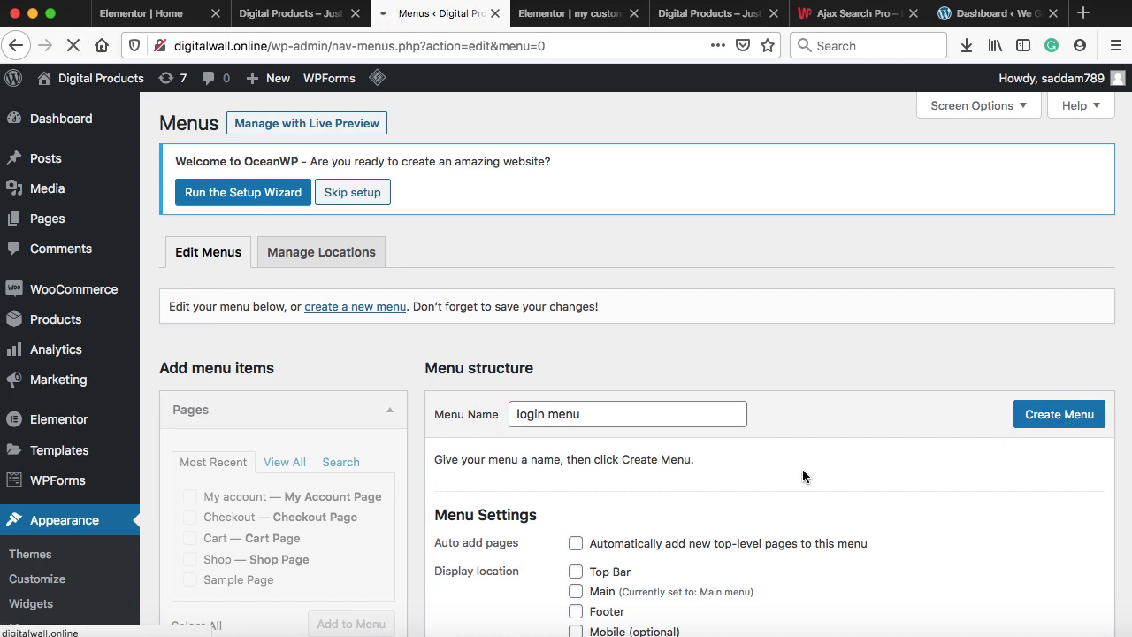
Add the Login/Signup Popup items, including My Account, to the login menu
scroll(751, 470, down, 2)
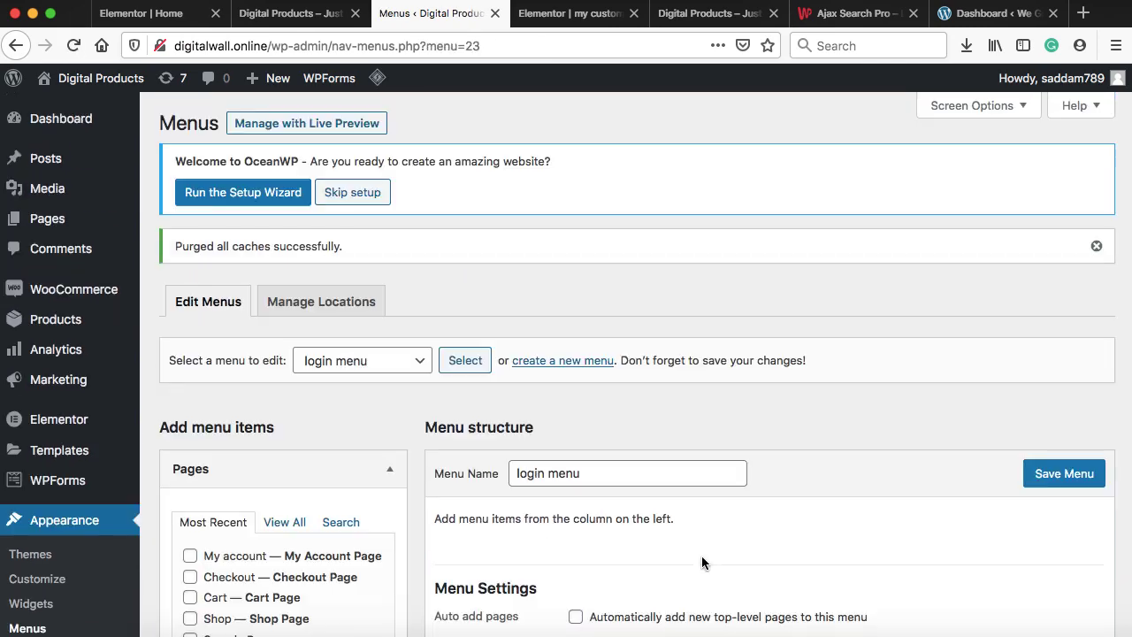
scroll(701, 562, down, 8)
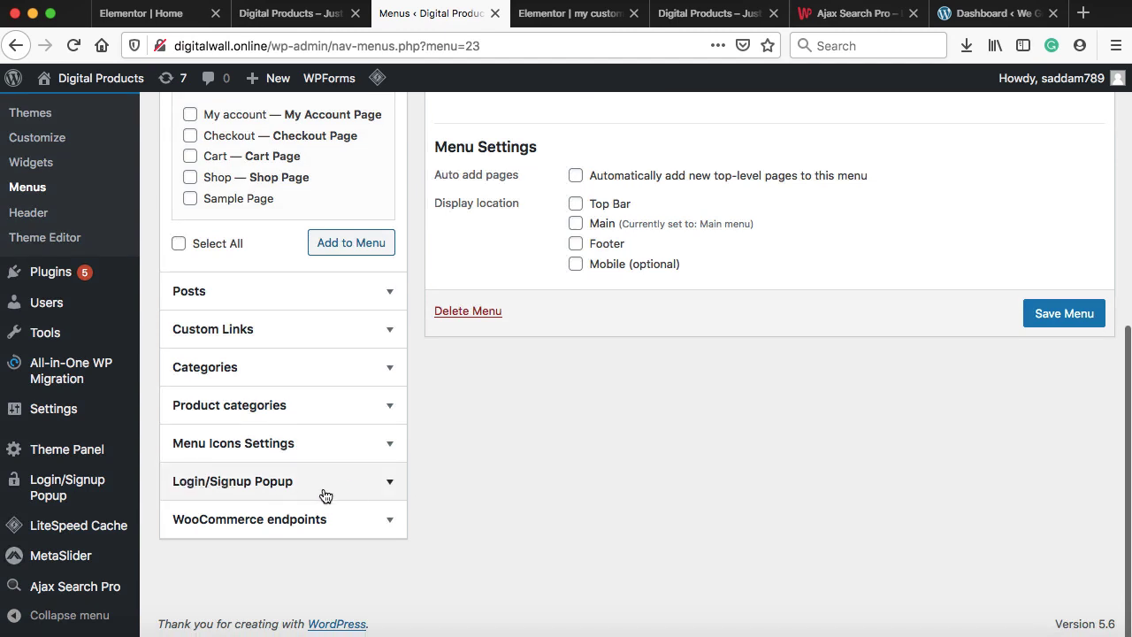
click(391, 487)
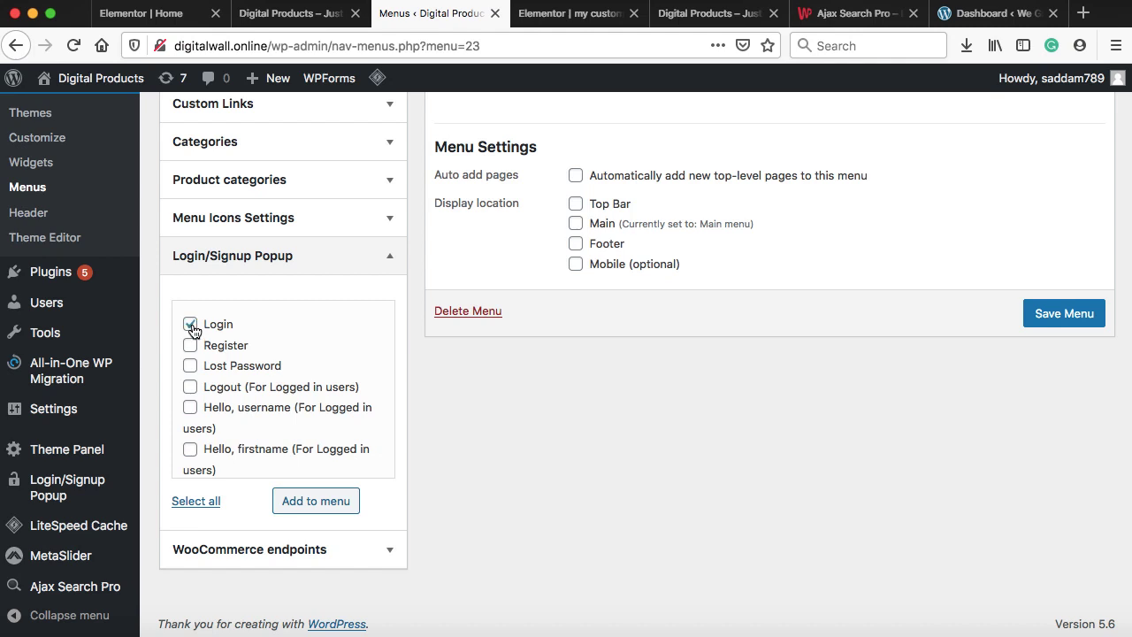
scroll(192, 415, down, 2)
click(190, 436)
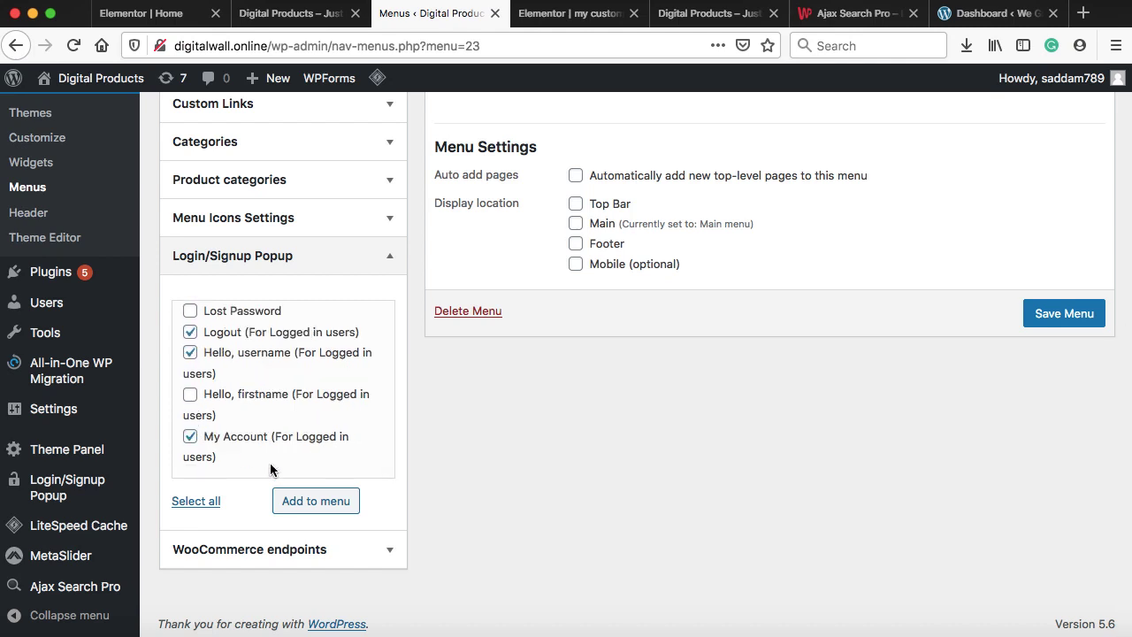
click(309, 500)
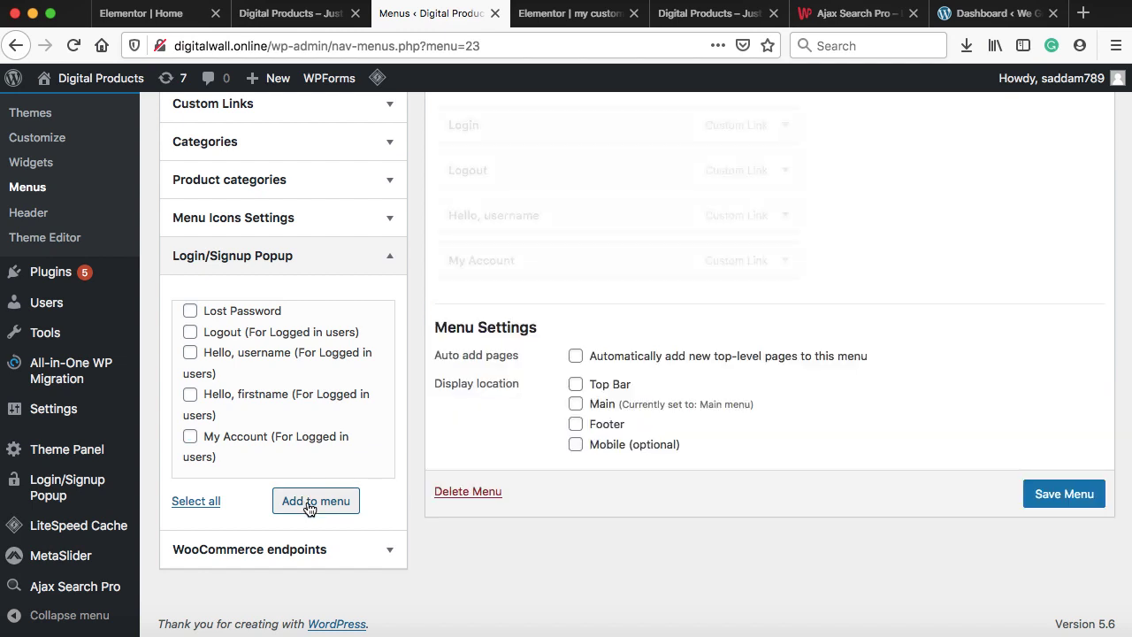
scroll(796, 323, up, 3)
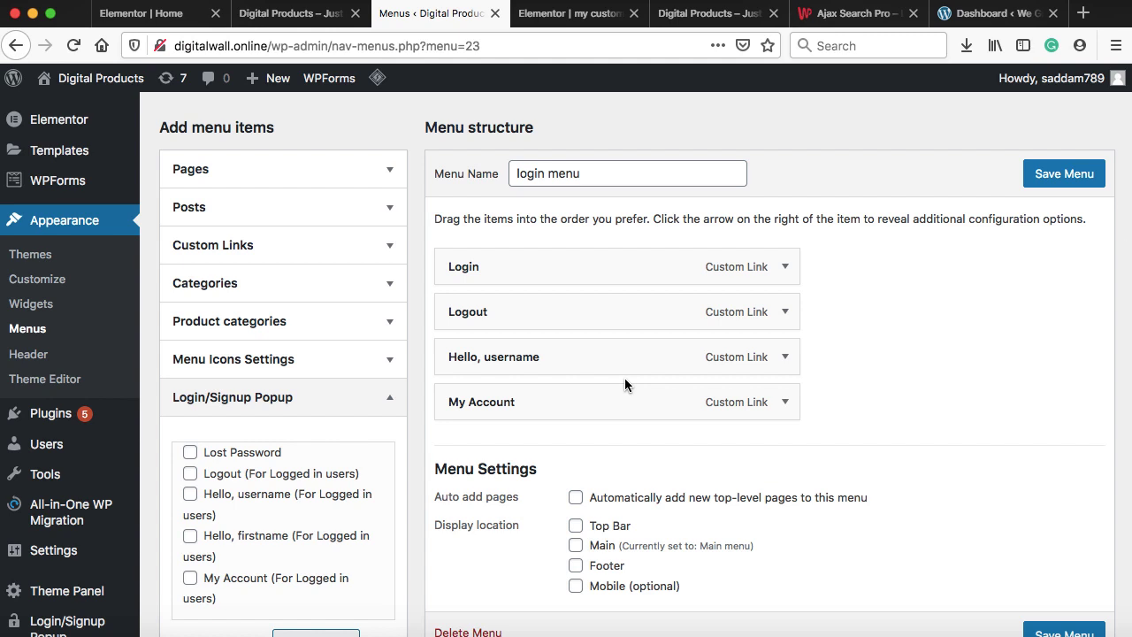
Change the Login item's navigation label to 'Login / Signup'
click(785, 267)
click(502, 378)
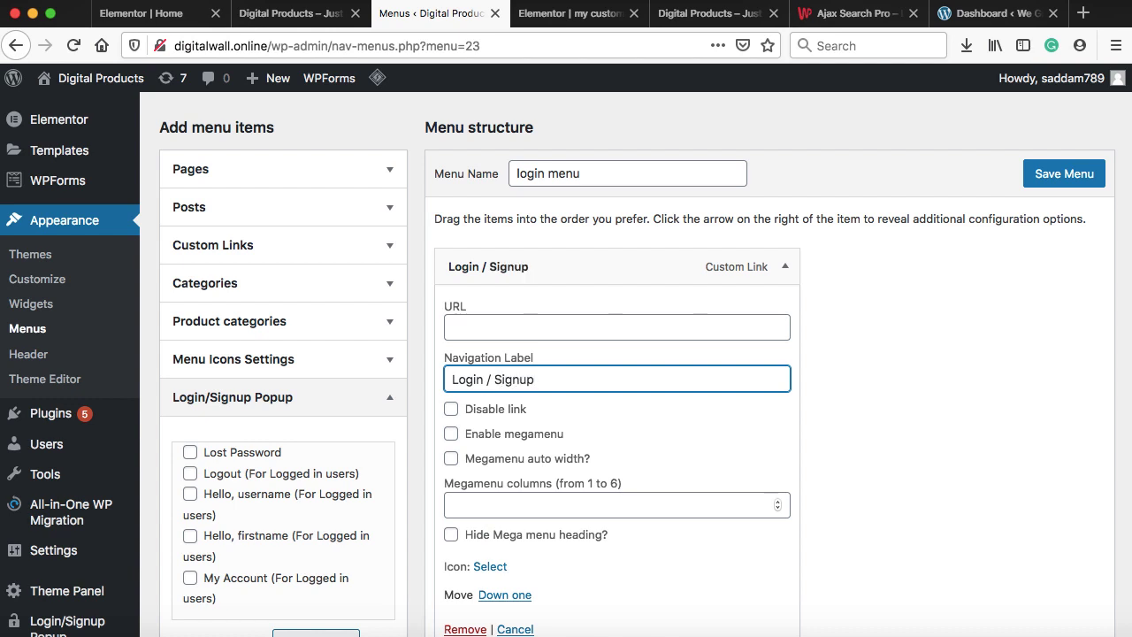
click(785, 267)
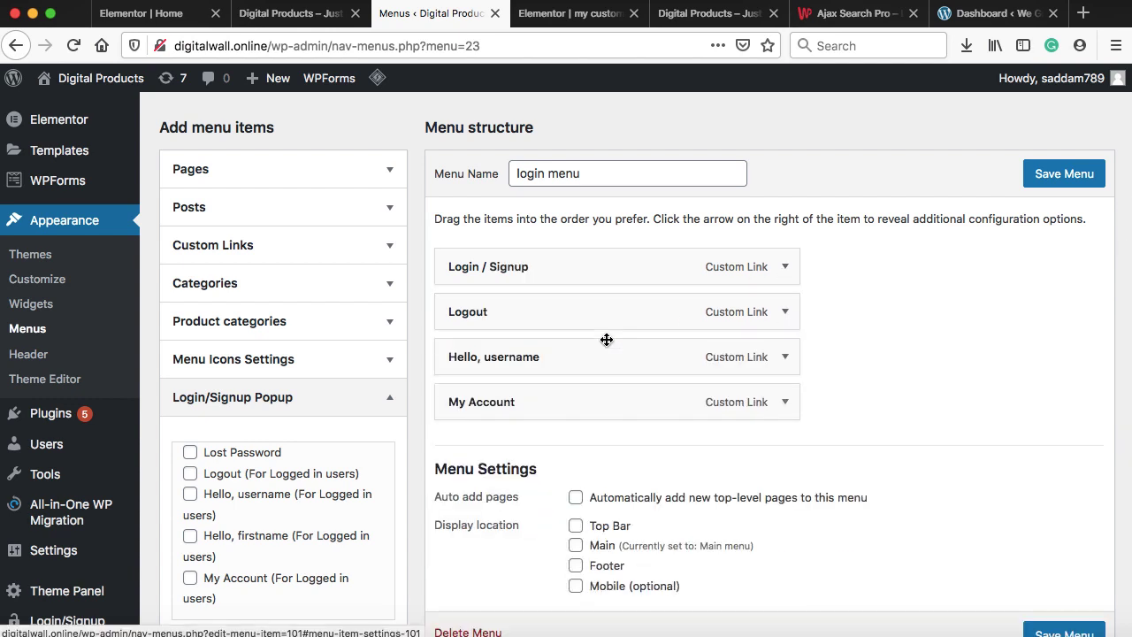
Replace the 'Hello, username' item with 'Hello, firstname'
drag(590, 359, 591, 312)
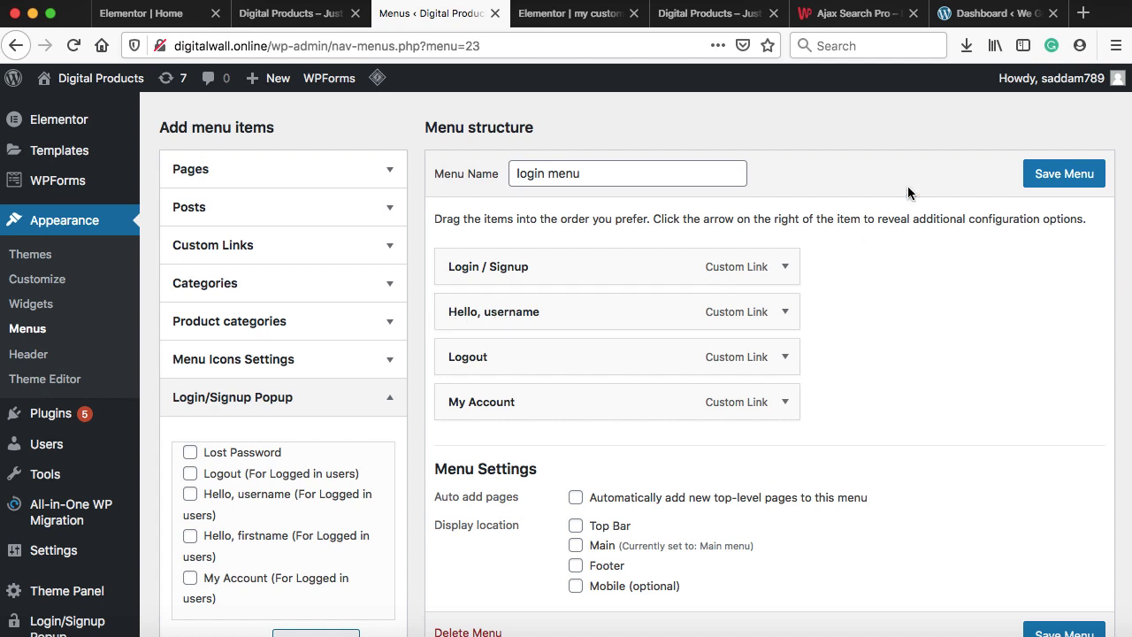
click(784, 311)
scroll(785, 313, down, 2)
click(465, 589)
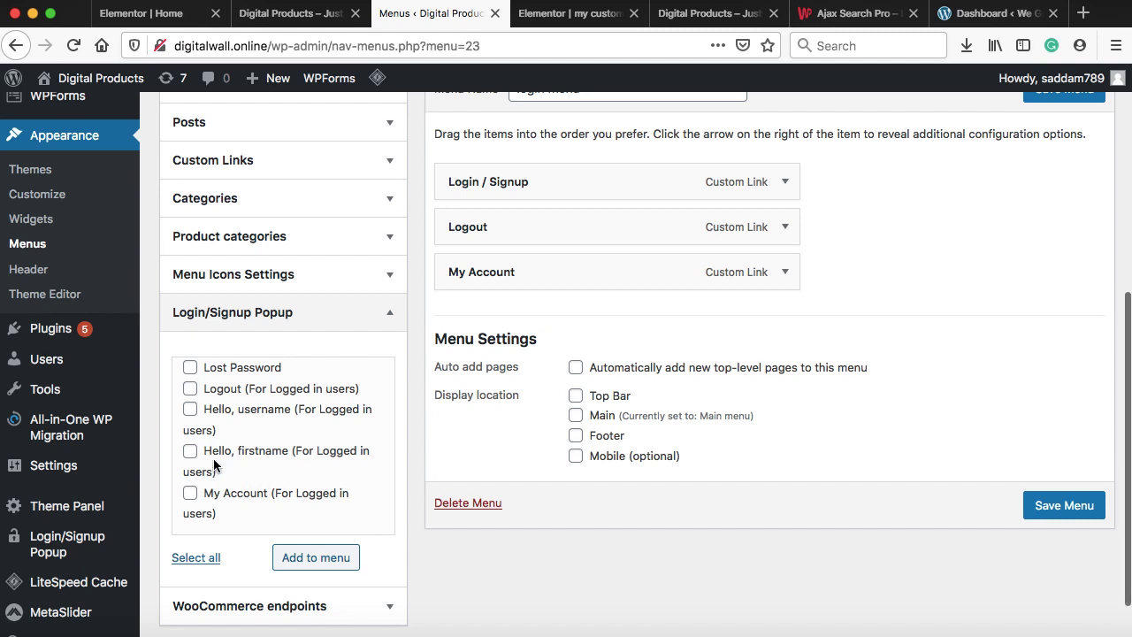
click(314, 559)
scroll(724, 394, up, 1)
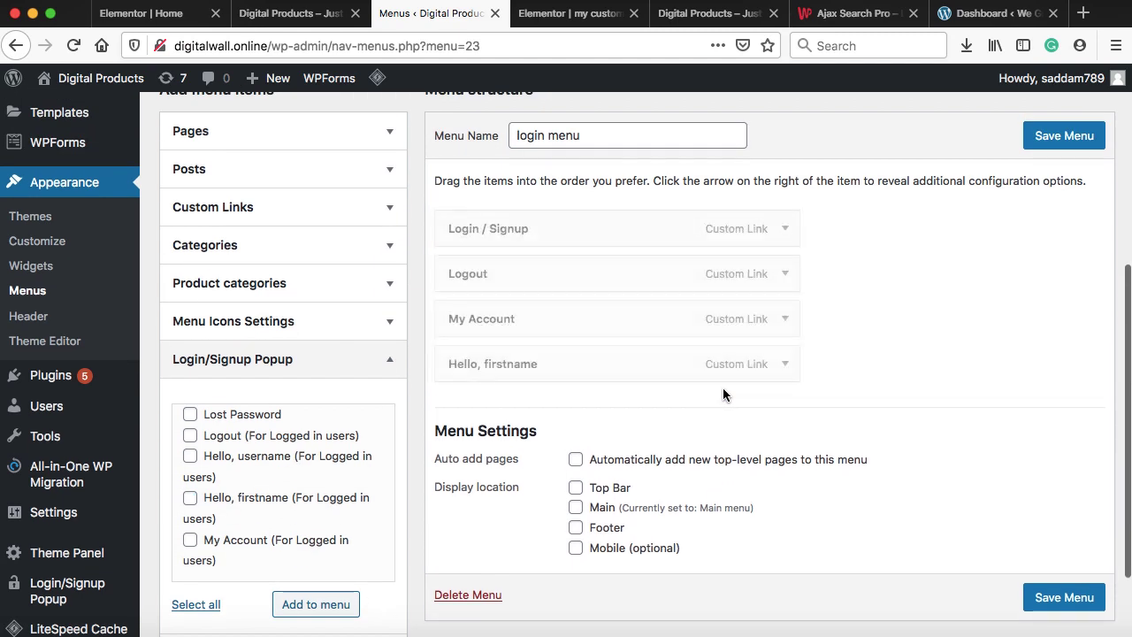
Order the items Login / Signup, Hello firstname, My Account, Logout and save the menu
drag(596, 365, 590, 276)
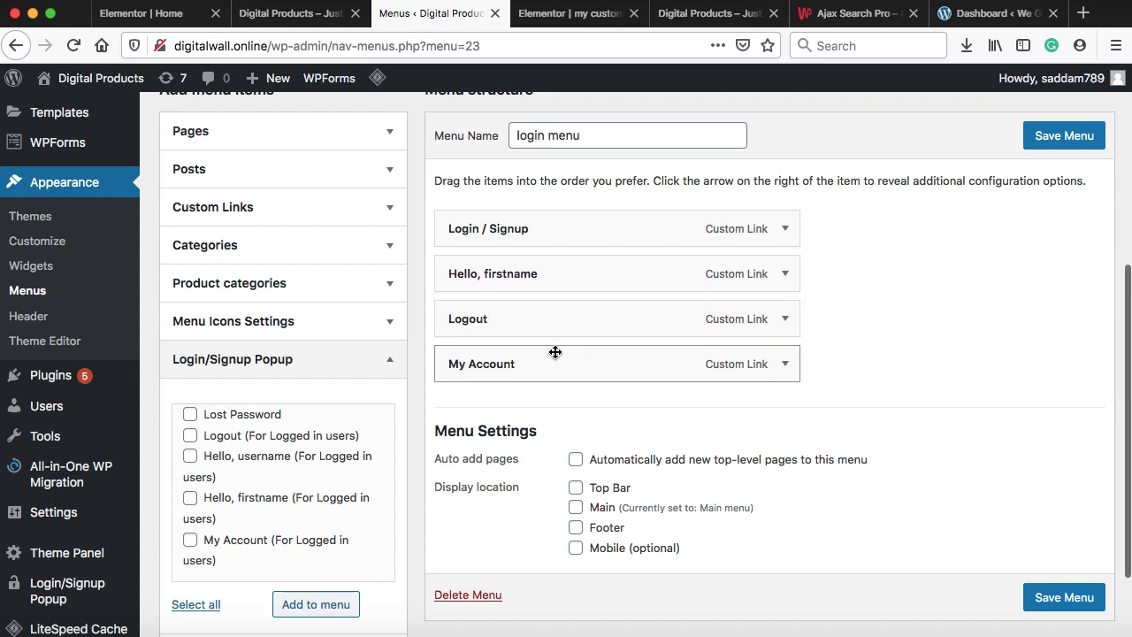
drag(551, 362, 552, 311)
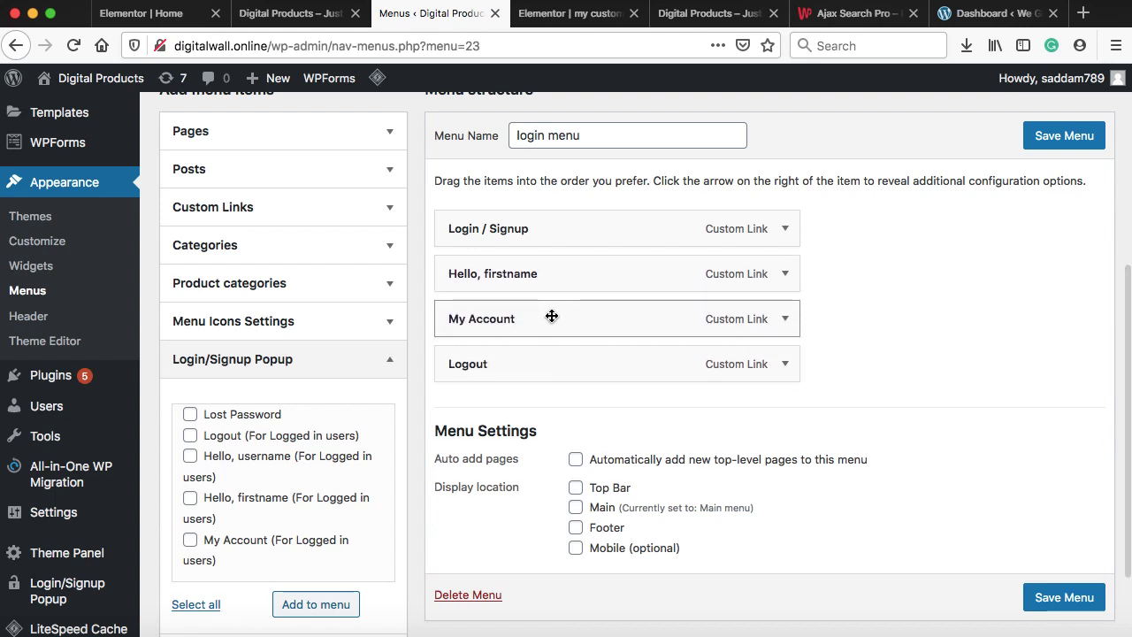
click(1071, 136)
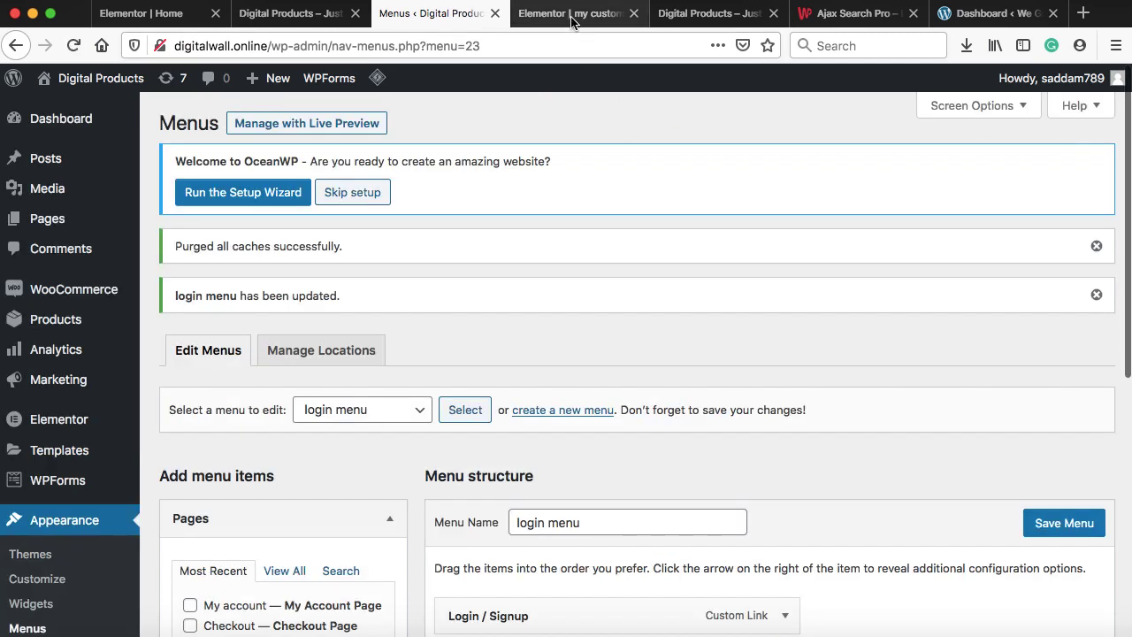
Reload the header editor, add a new column after the cart, and resize it to 14% width
click(570, 14)
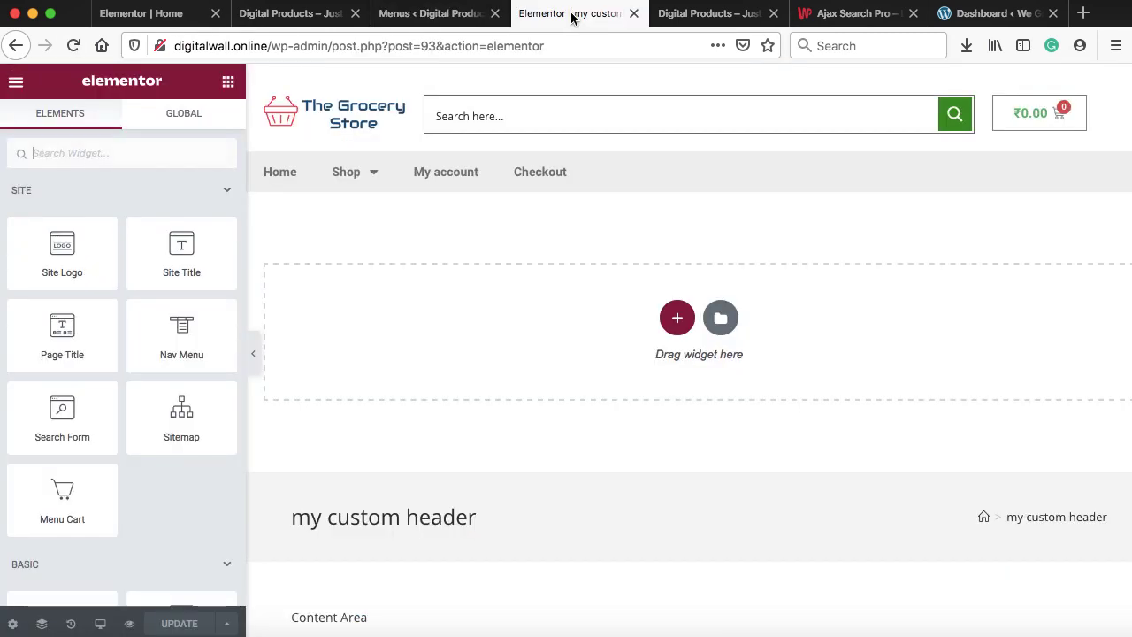
click(74, 46)
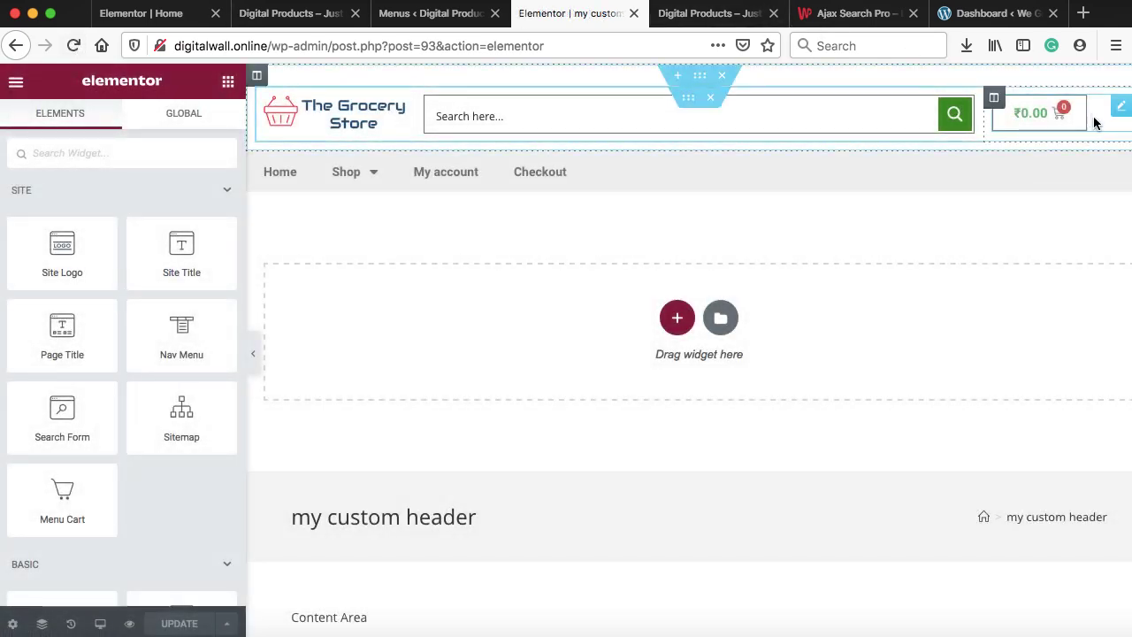
right_click(993, 97)
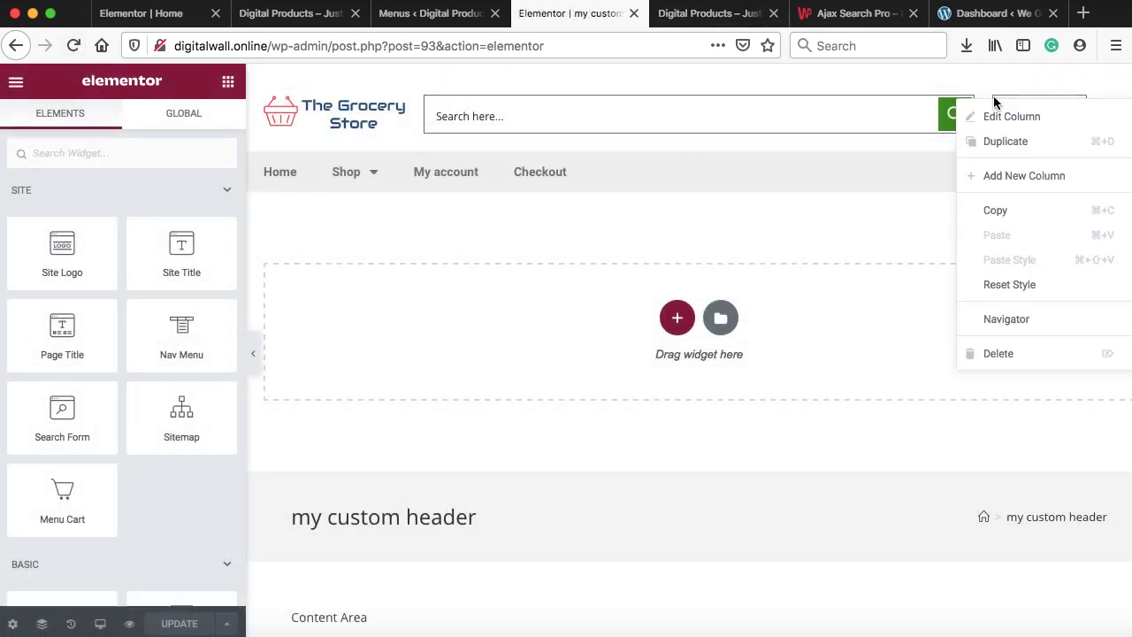
click(997, 176)
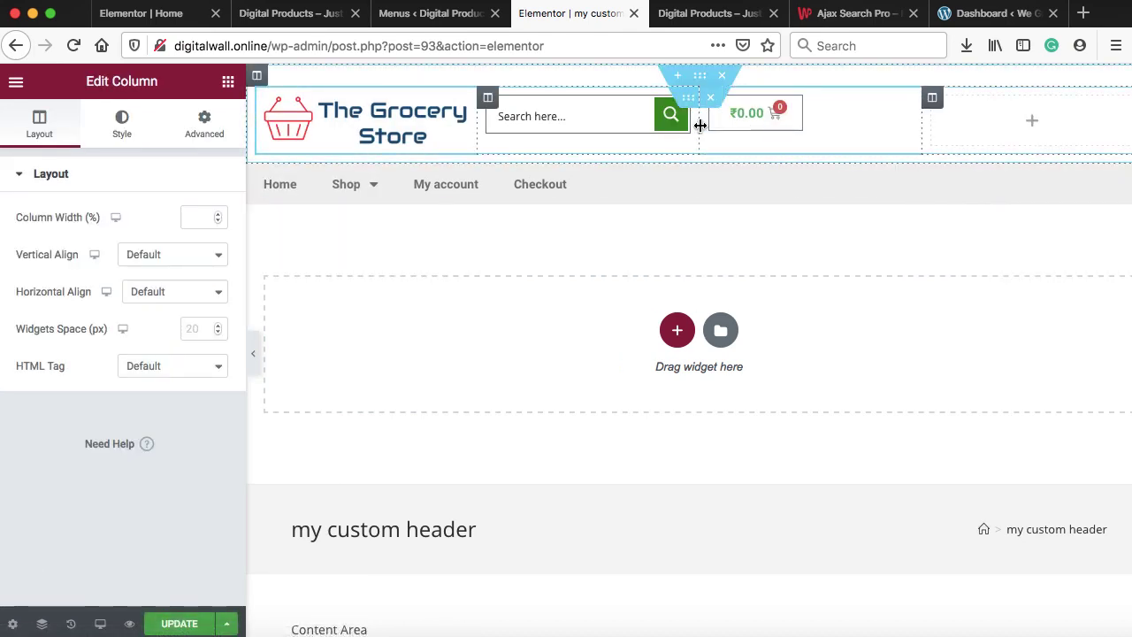
drag(701, 125, 818, 127)
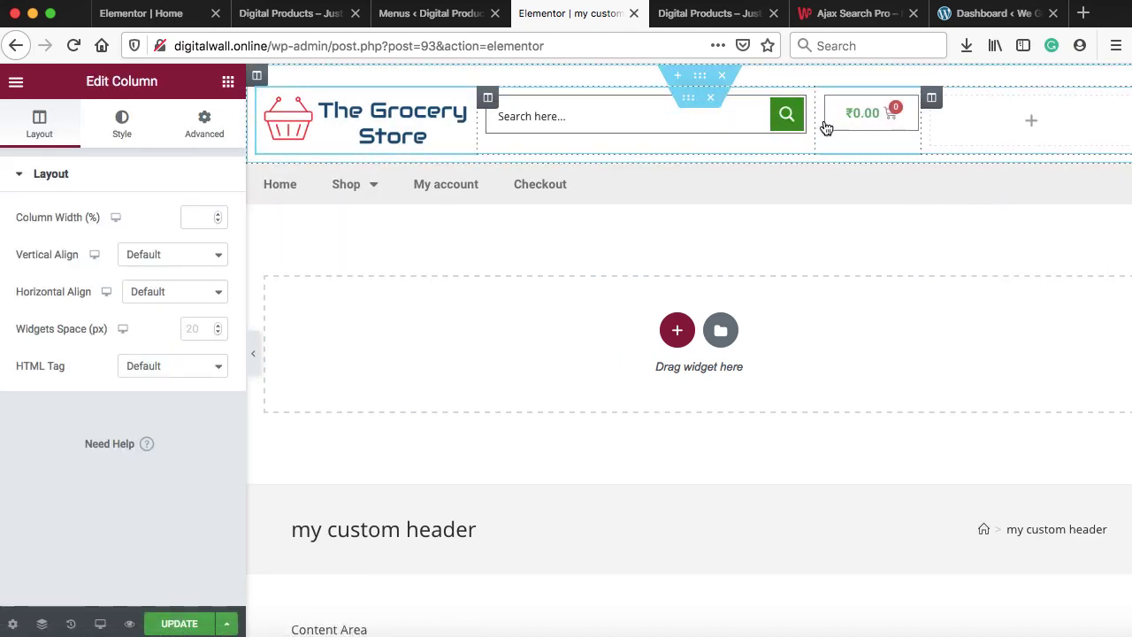
drag(921, 129, 1017, 133)
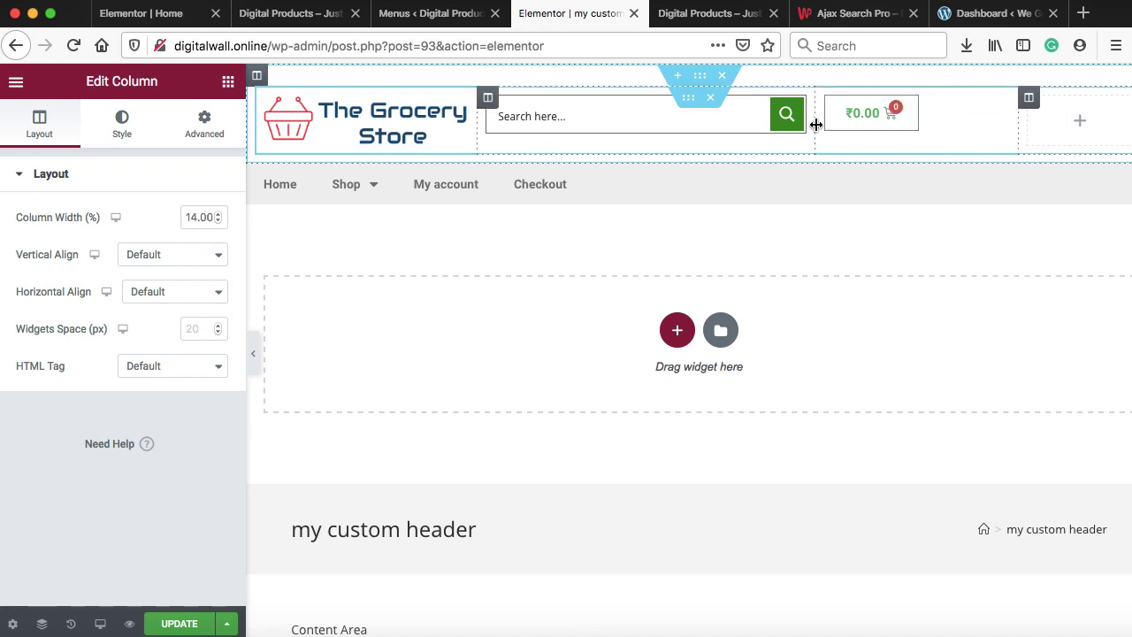
drag(813, 122, 895, 123)
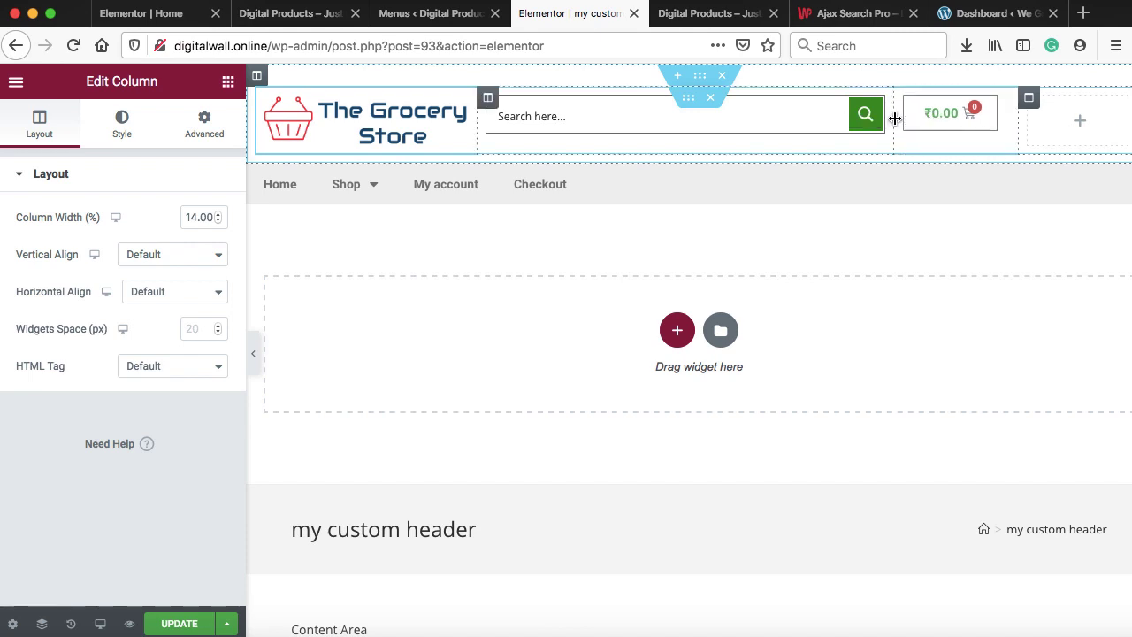
Put a Nav Menu widget showing 'login menu' in the new column and update the header
click(1080, 128)
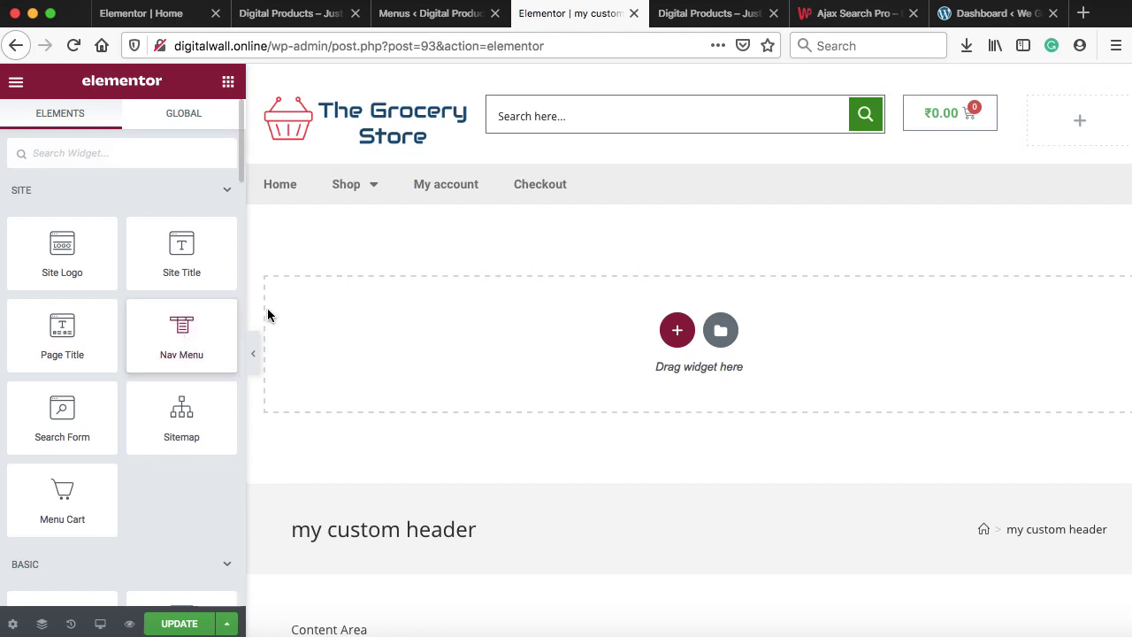
drag(267, 315, 1074, 132)
click(193, 216)
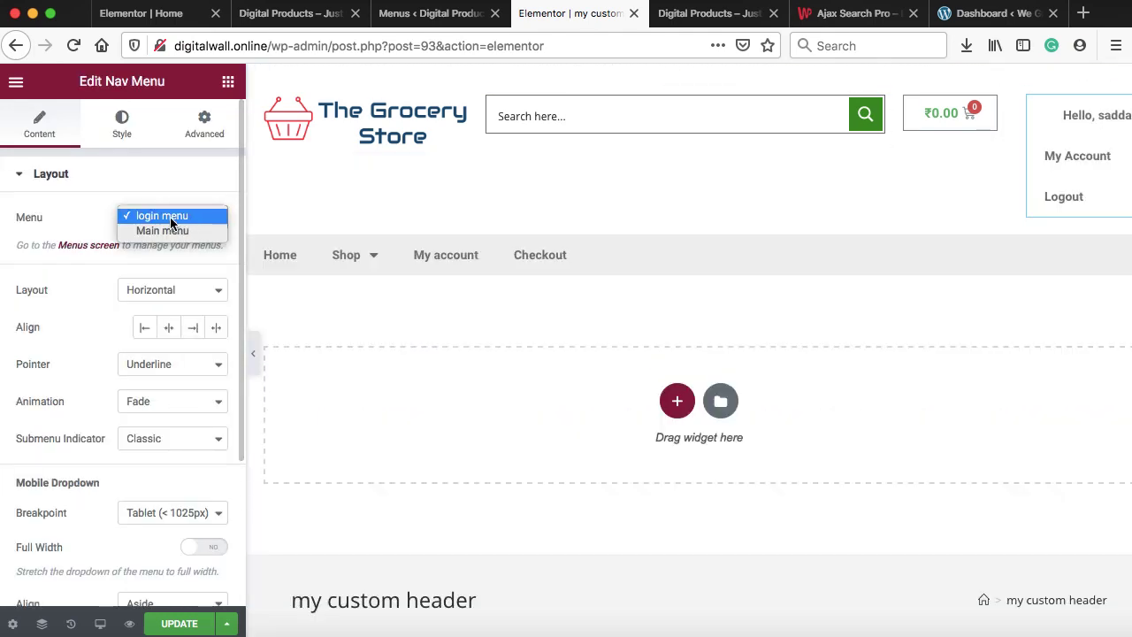
click(170, 217)
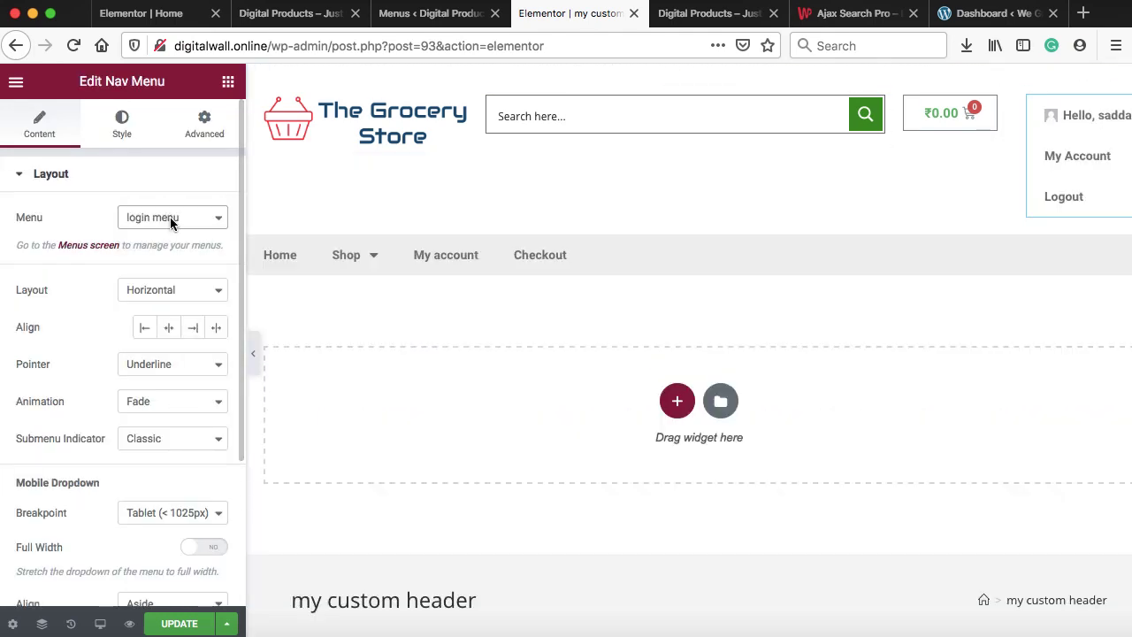
click(177, 624)
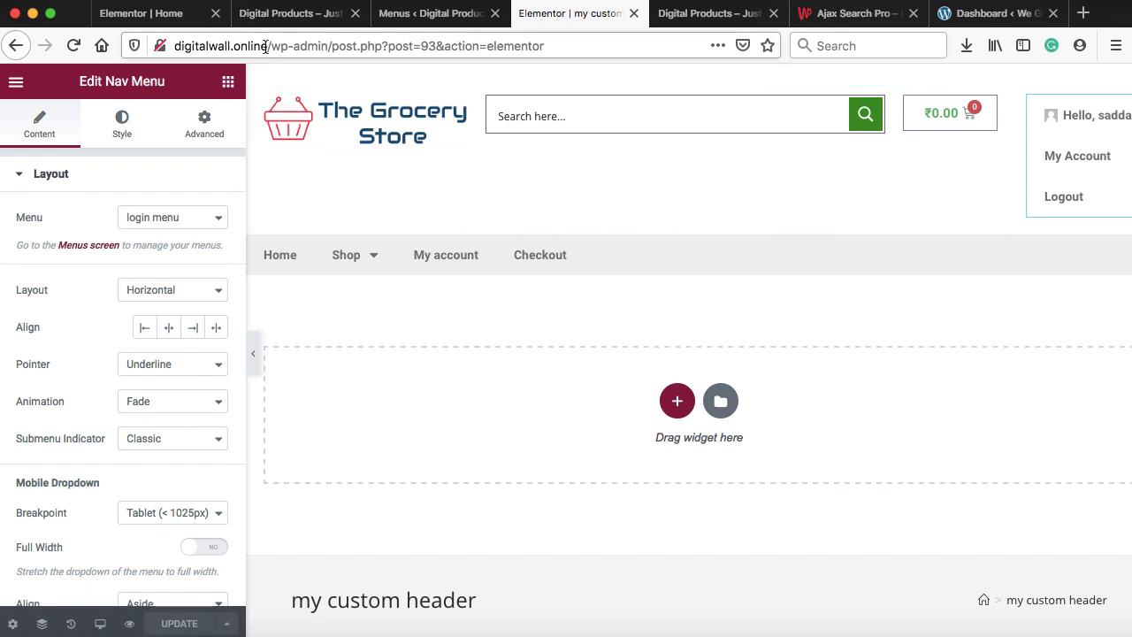
Copy the site address and open a new Firefox private window
drag(265, 46, 174, 46)
key(super+c)
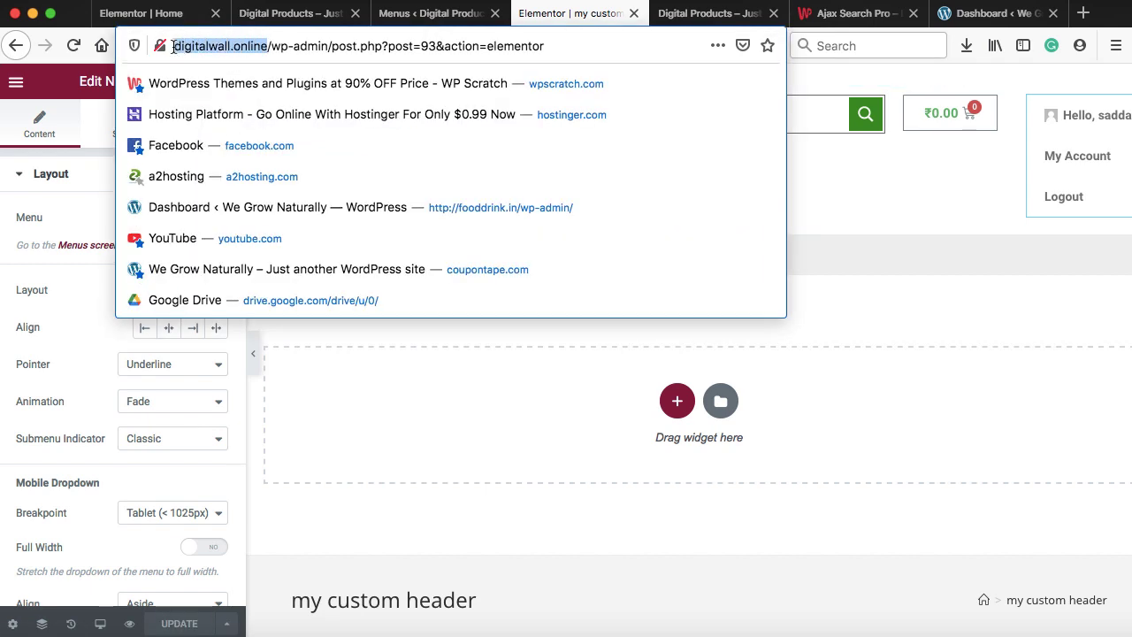
click(1114, 46)
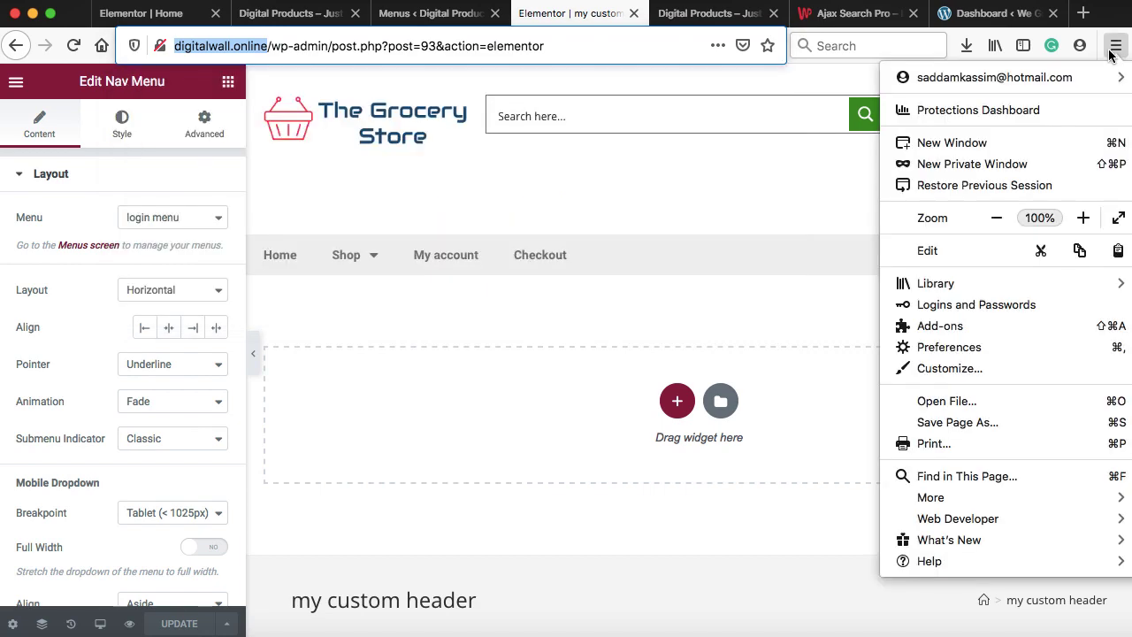
click(950, 166)
Load the store in the private window and sign in through the Login / Signup popup with the saved account
key(super+v)
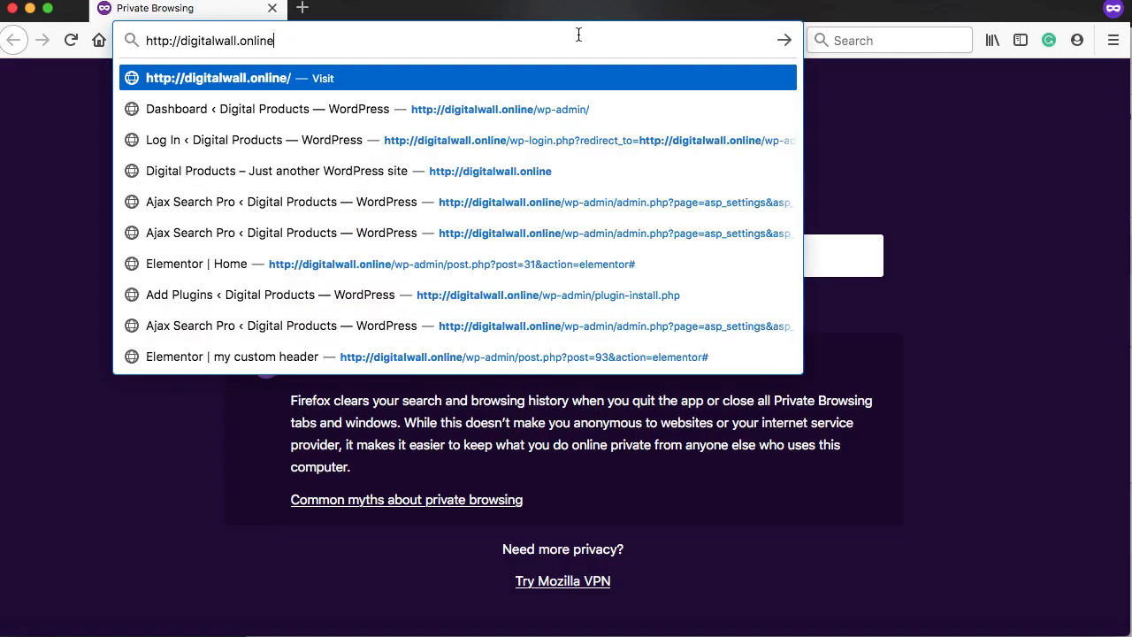
key(Return)
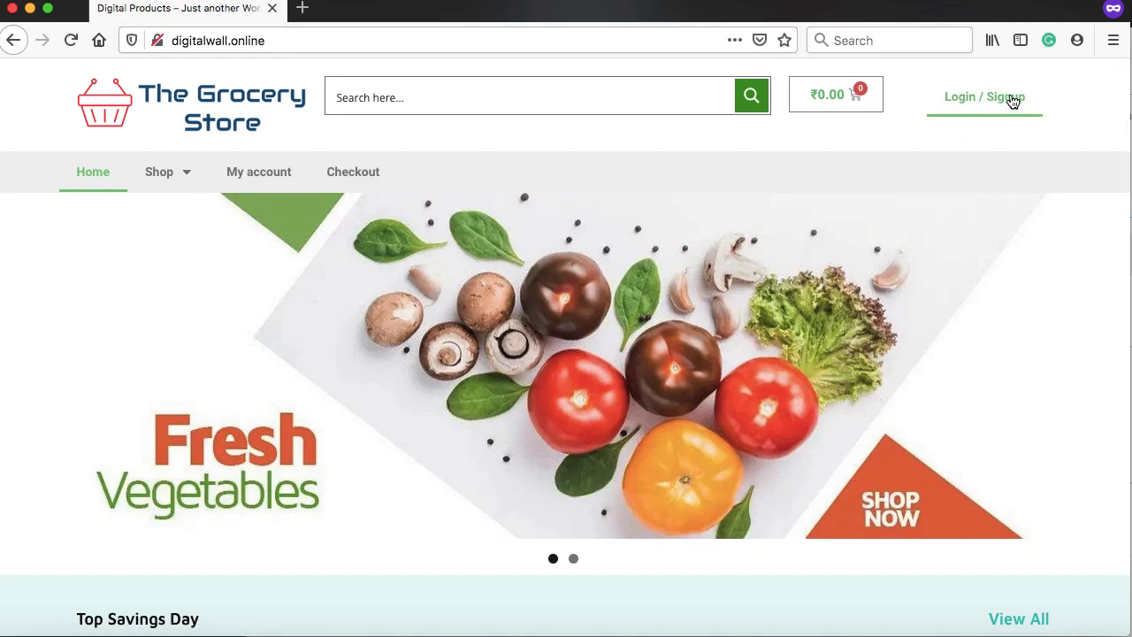
click(958, 101)
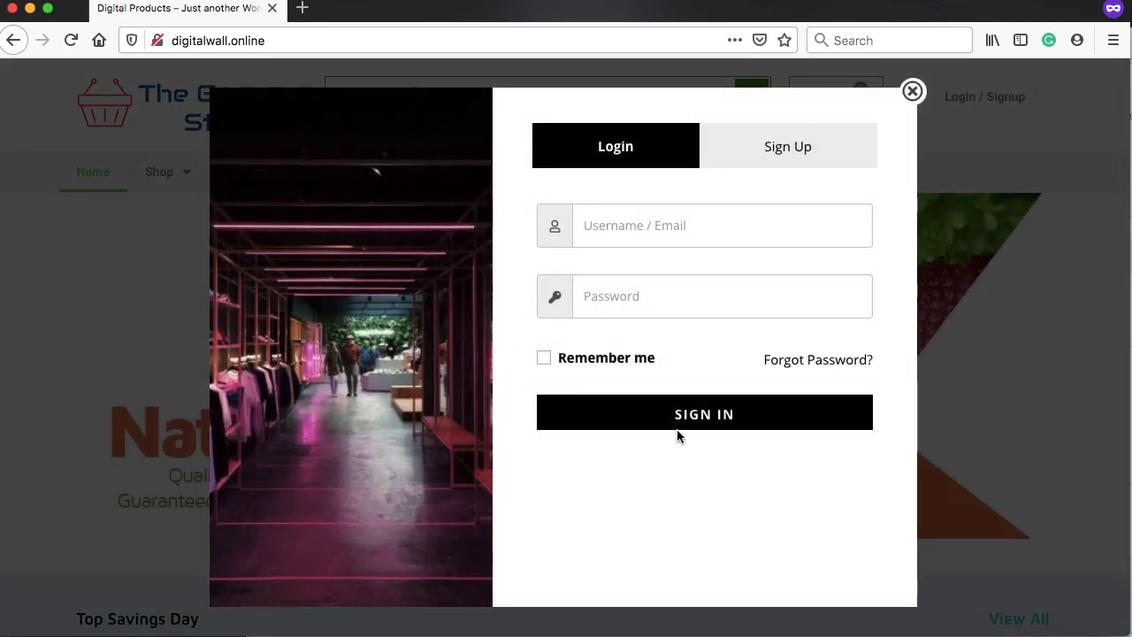
click(651, 230)
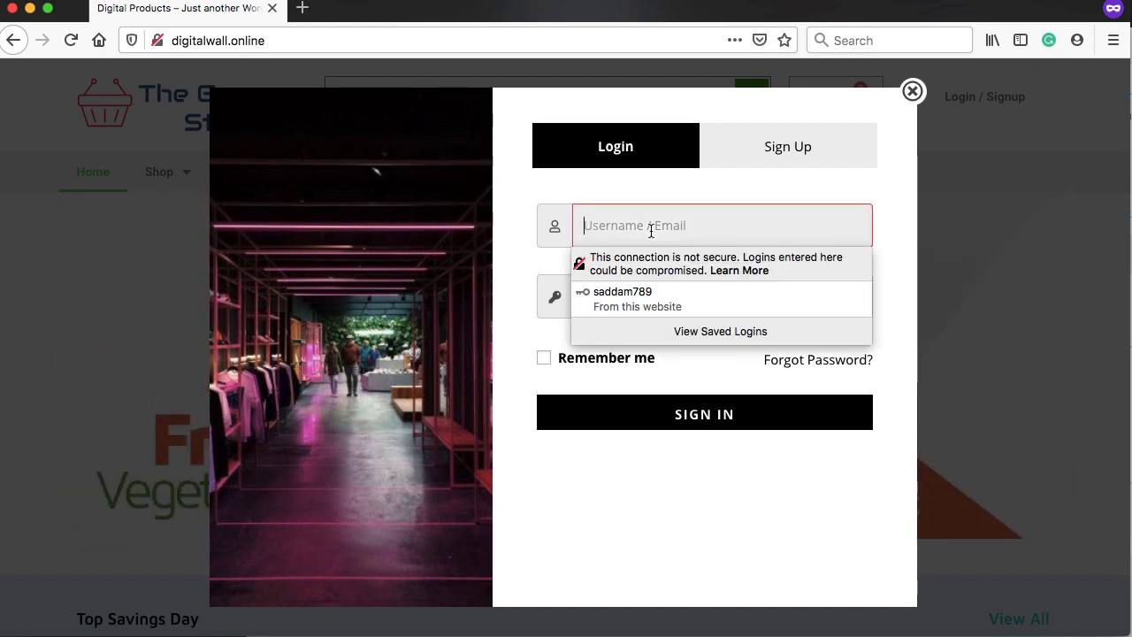
click(653, 292)
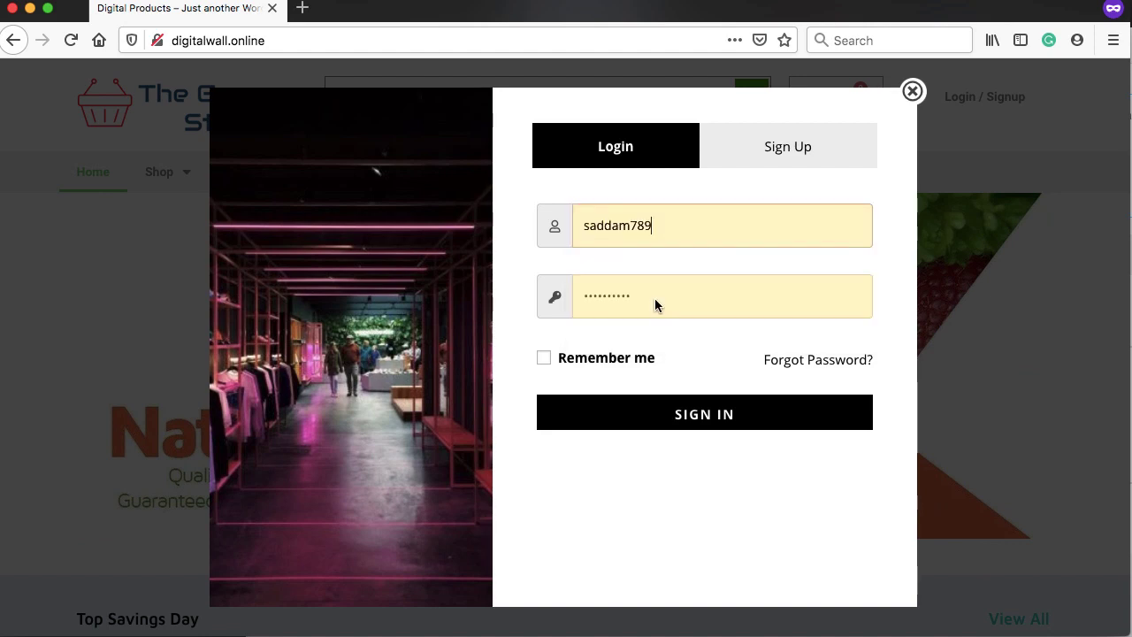
click(702, 420)
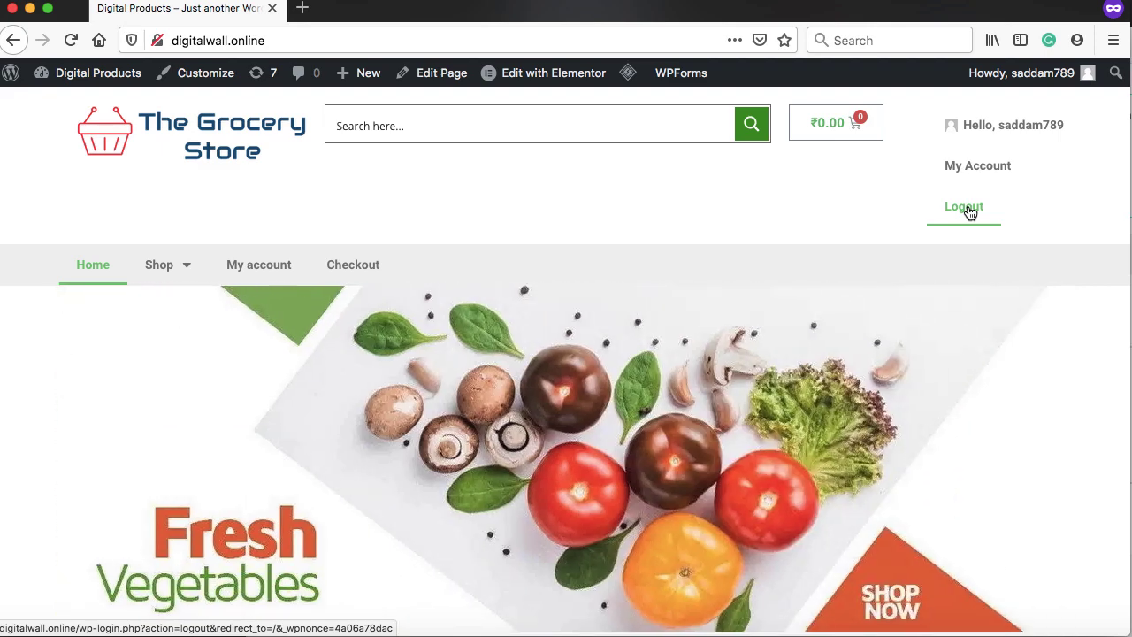
Log out, then sign back in with the saved login
click(966, 209)
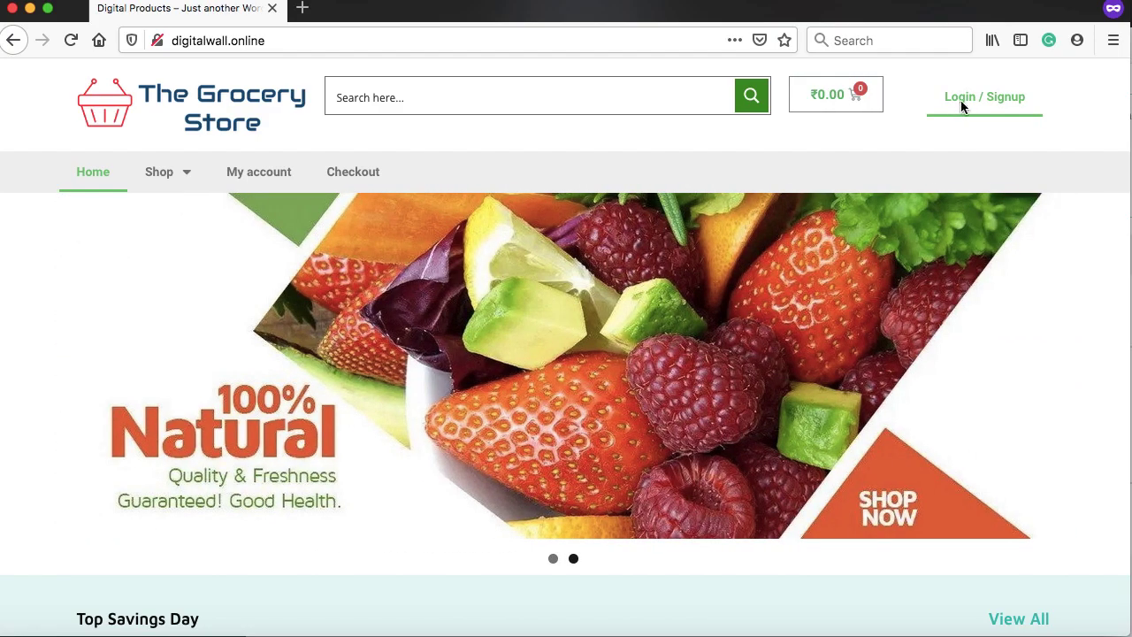
click(961, 100)
click(703, 232)
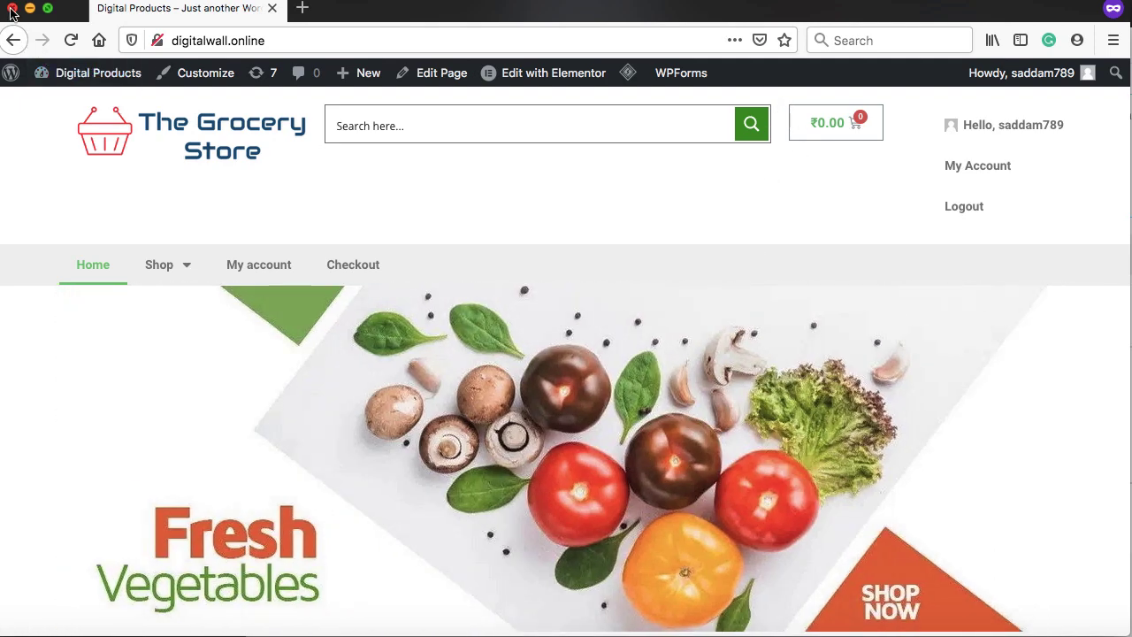
Close the private window, indent My Account and Logout beneath Hello, firstname, and save the login menu
click(11, 11)
click(411, 16)
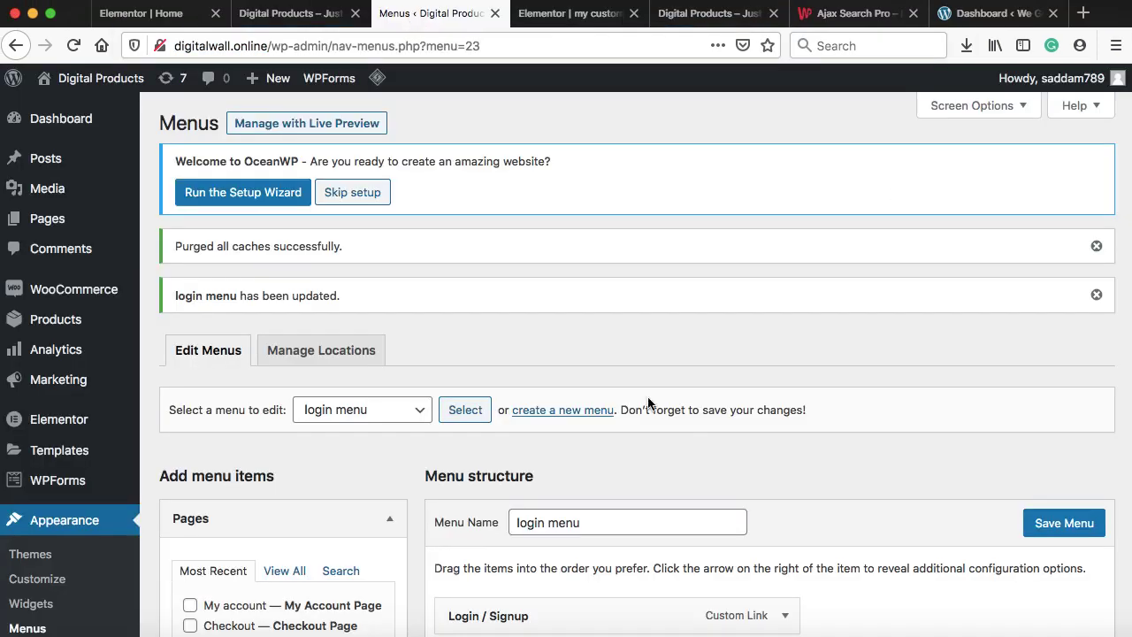
scroll(650, 398, down, 5)
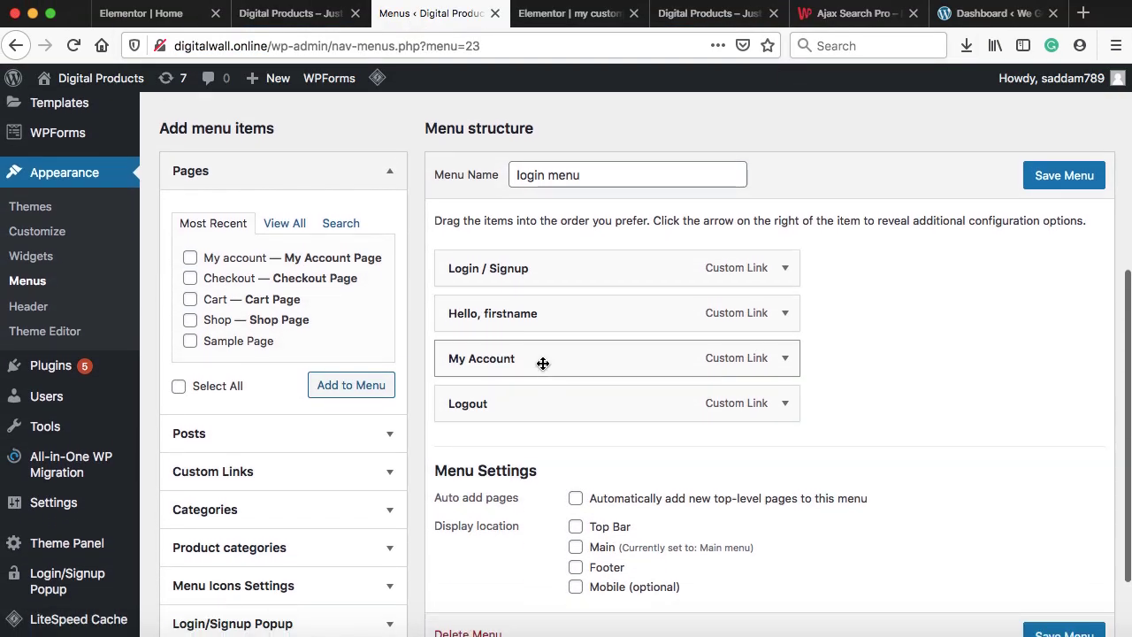
drag(543, 363, 573, 361)
drag(555, 396, 587, 397)
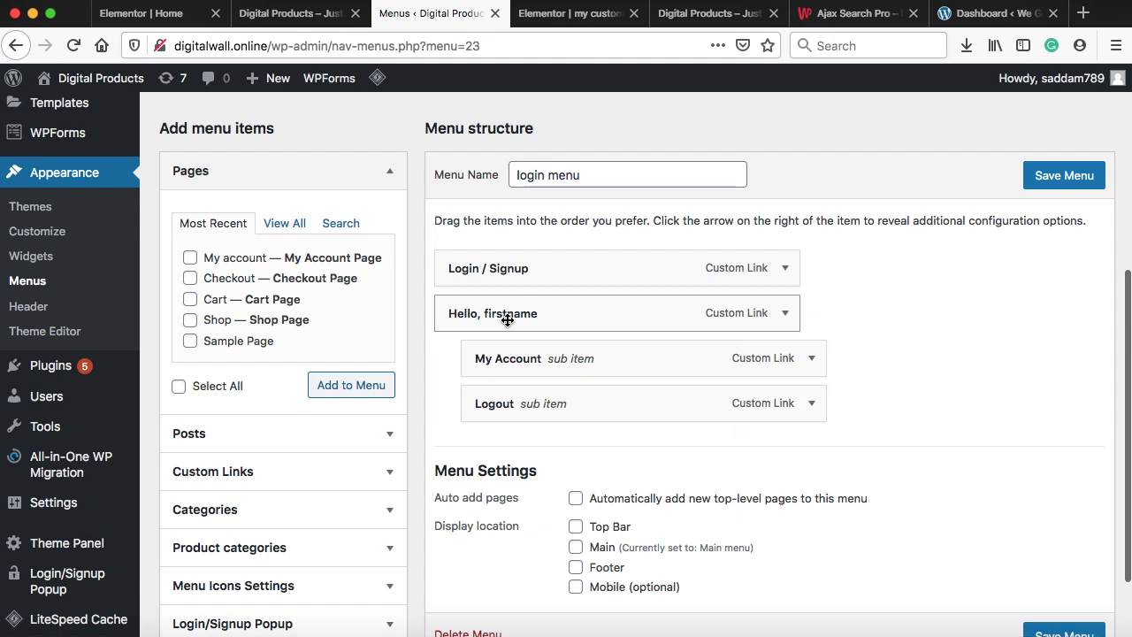
click(1067, 177)
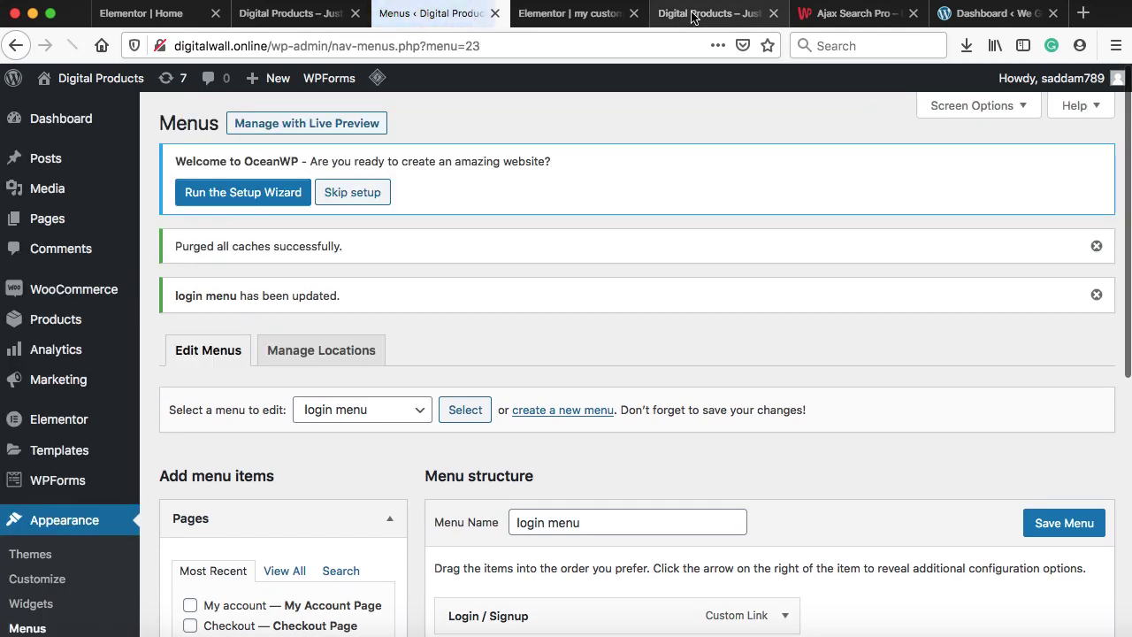
Reload the storefront, check the Hello menu now lists My Account and Logout, and scroll to the footer
click(707, 13)
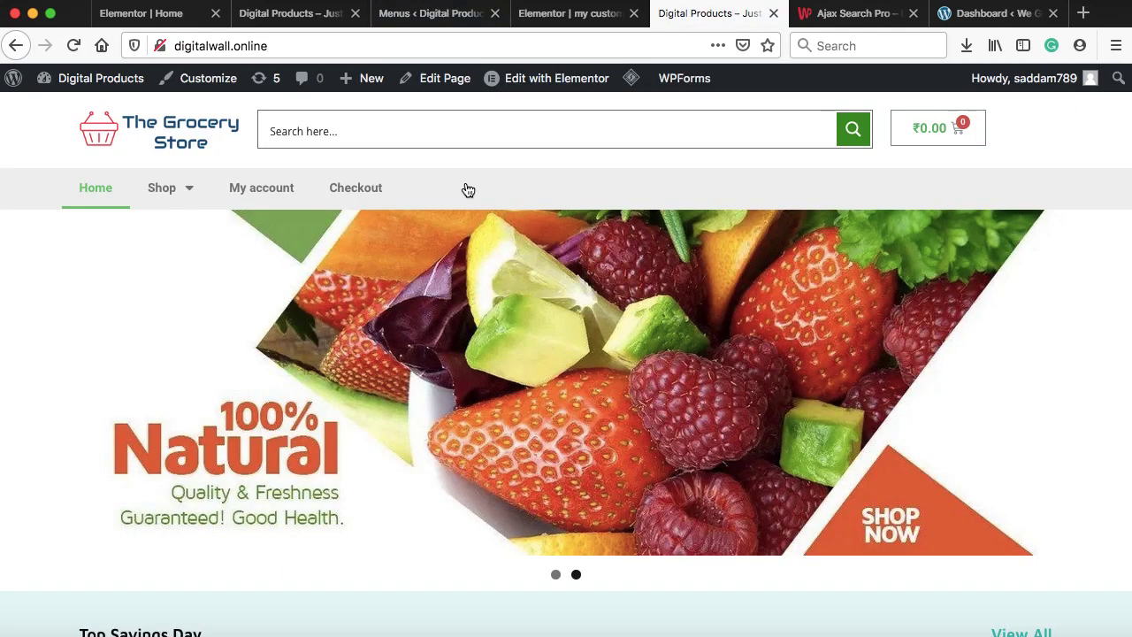
click(74, 46)
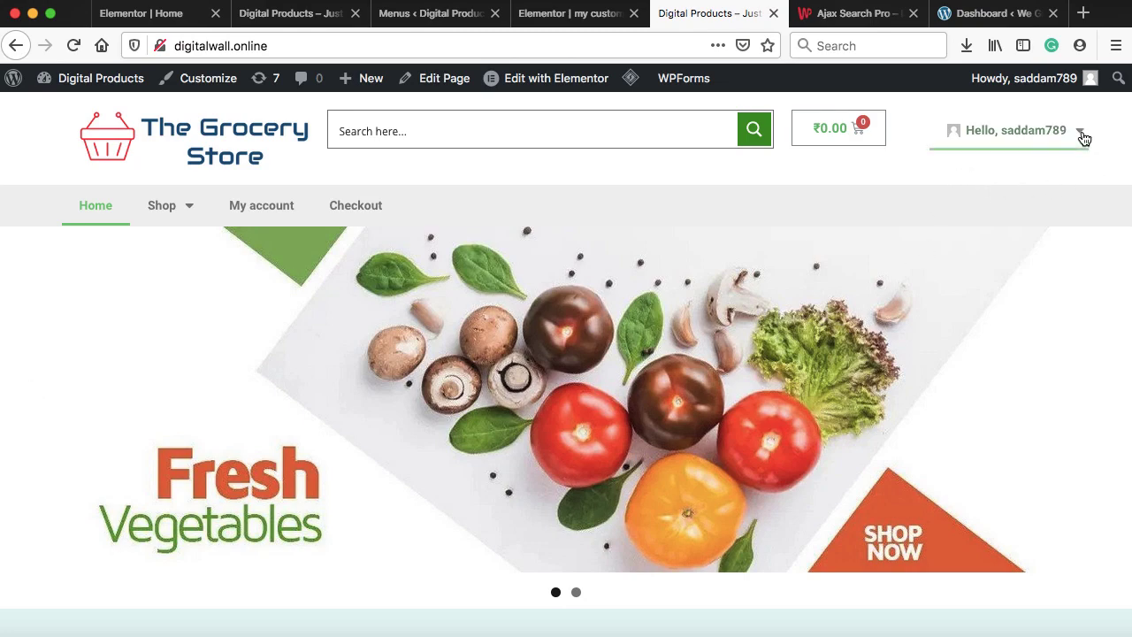
mouse_move(1080, 137)
scroll(895, 185, down, 10)
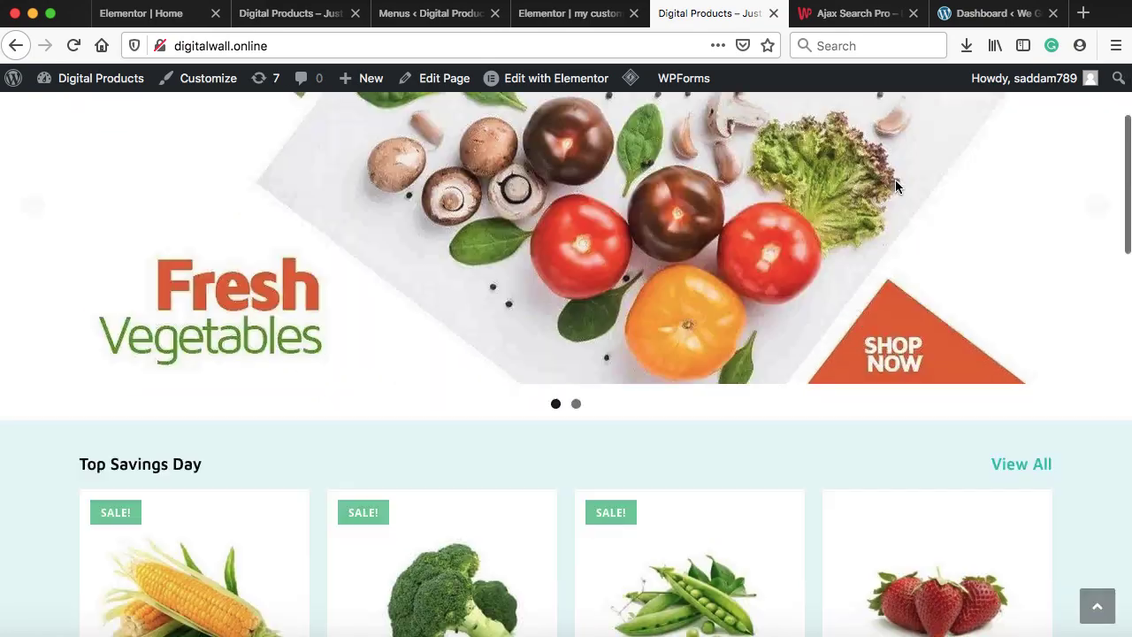
scroll(894, 185, down, 5)
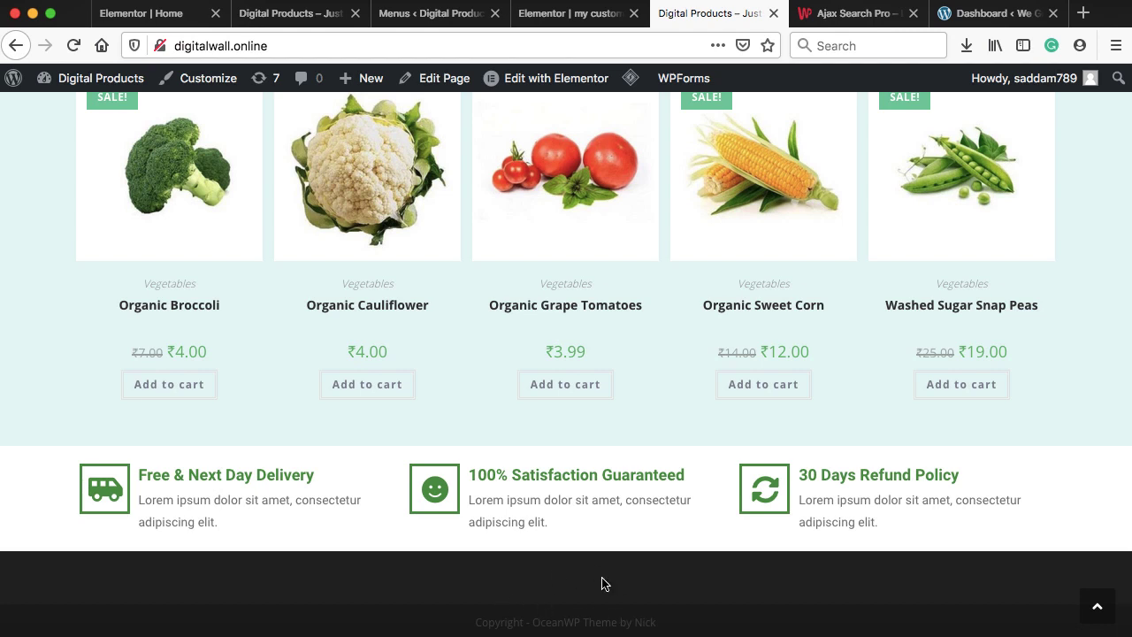
click(541, 15)
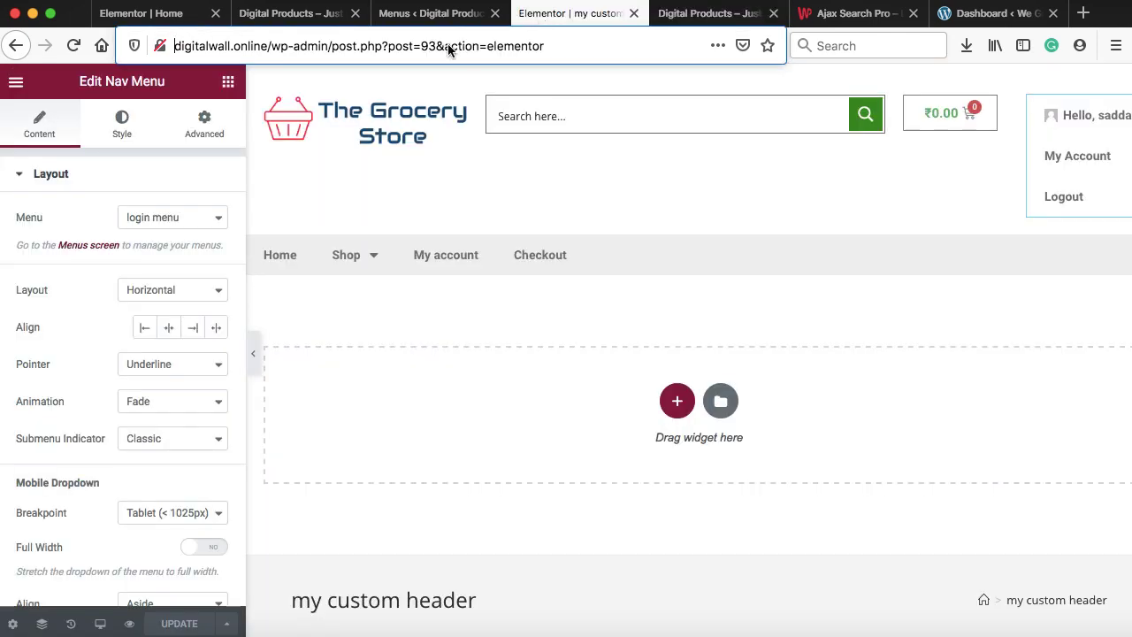
Exit the header editor to the dashboard and start a new template from Templates > Theme Builder
click(16, 82)
click(105, 403)
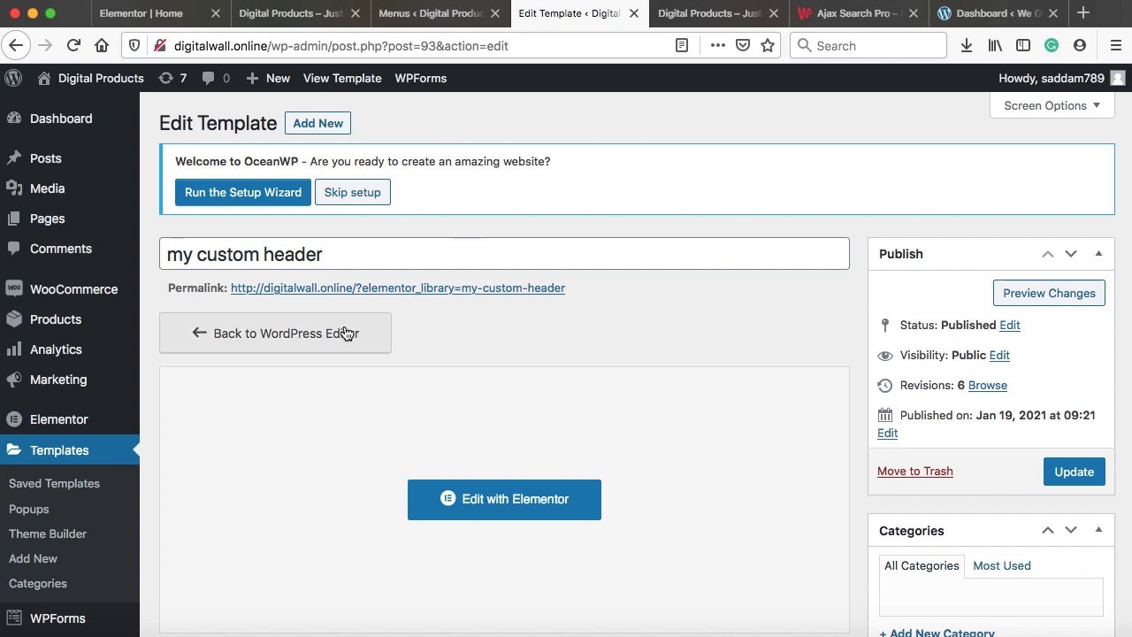
scroll(344, 325, down, 1)
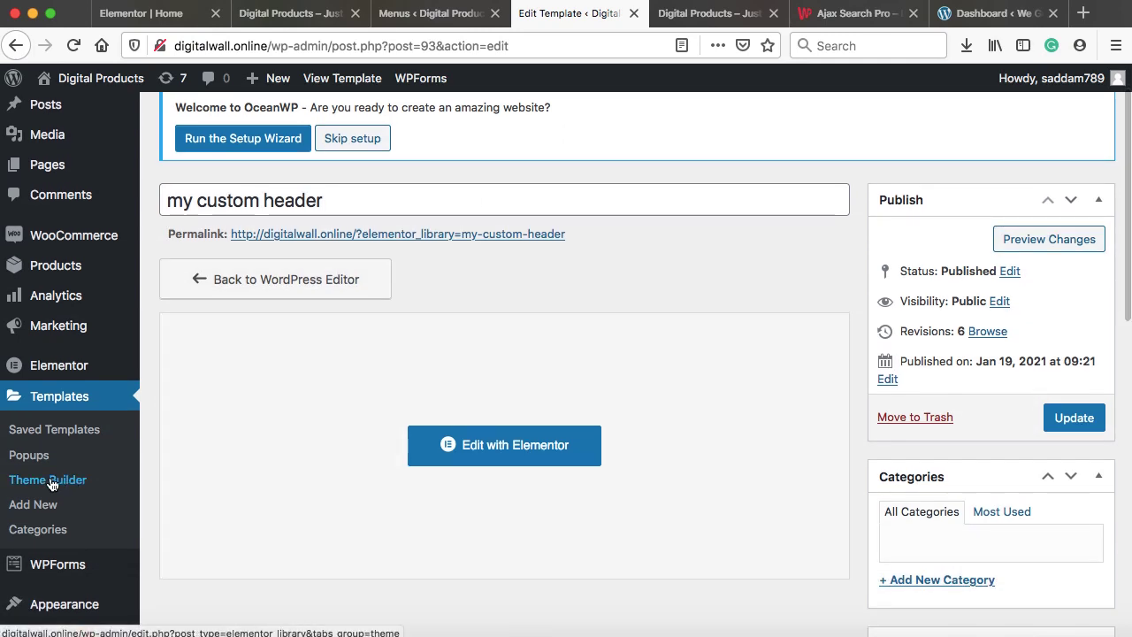
click(51, 481)
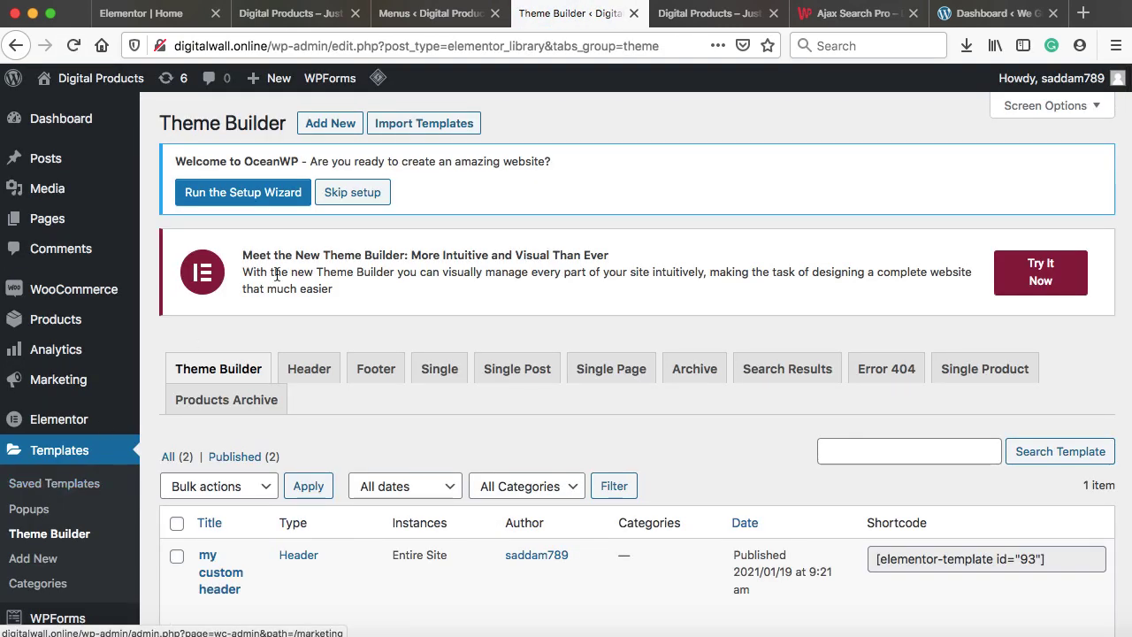
click(329, 125)
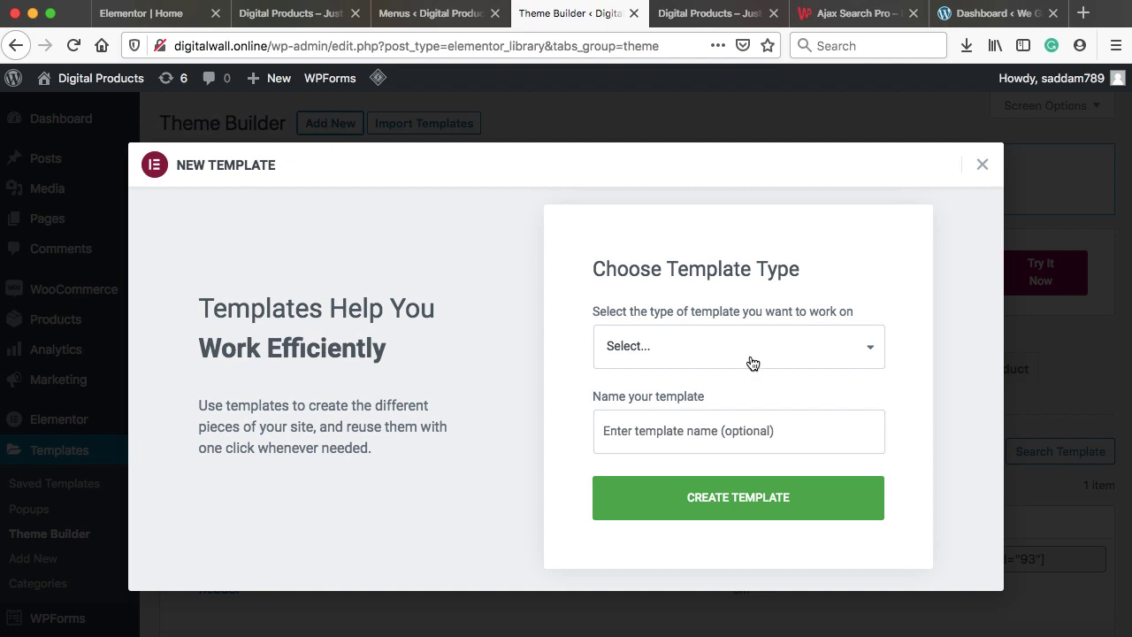
Create a Footer-type template named 'my custom footer' and close the template library
click(706, 357)
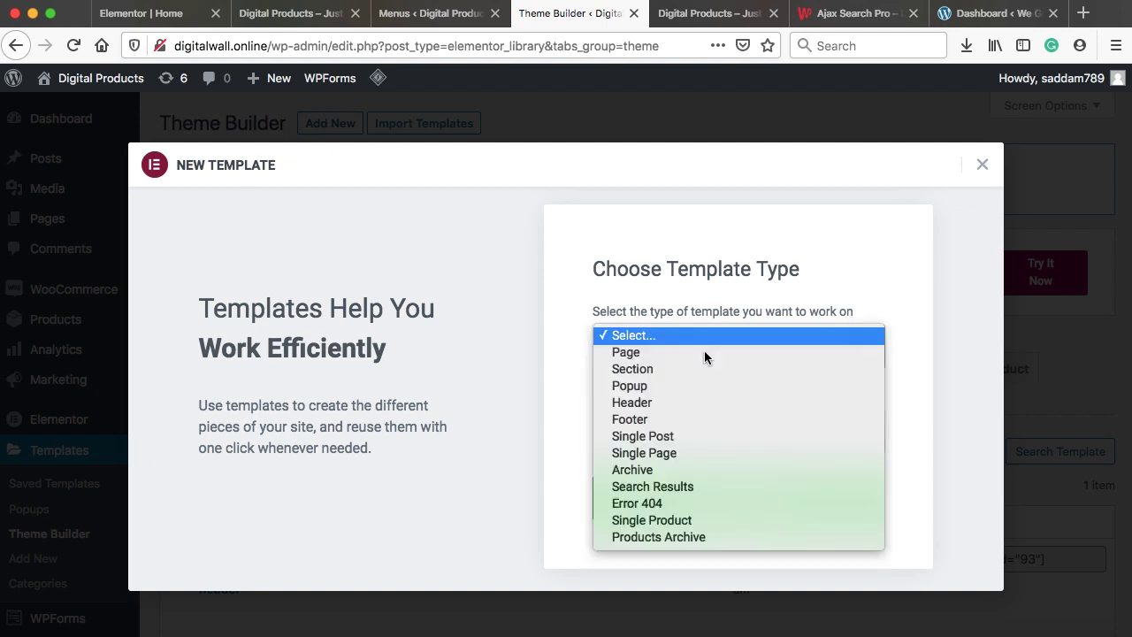
click(645, 421)
click(668, 430)
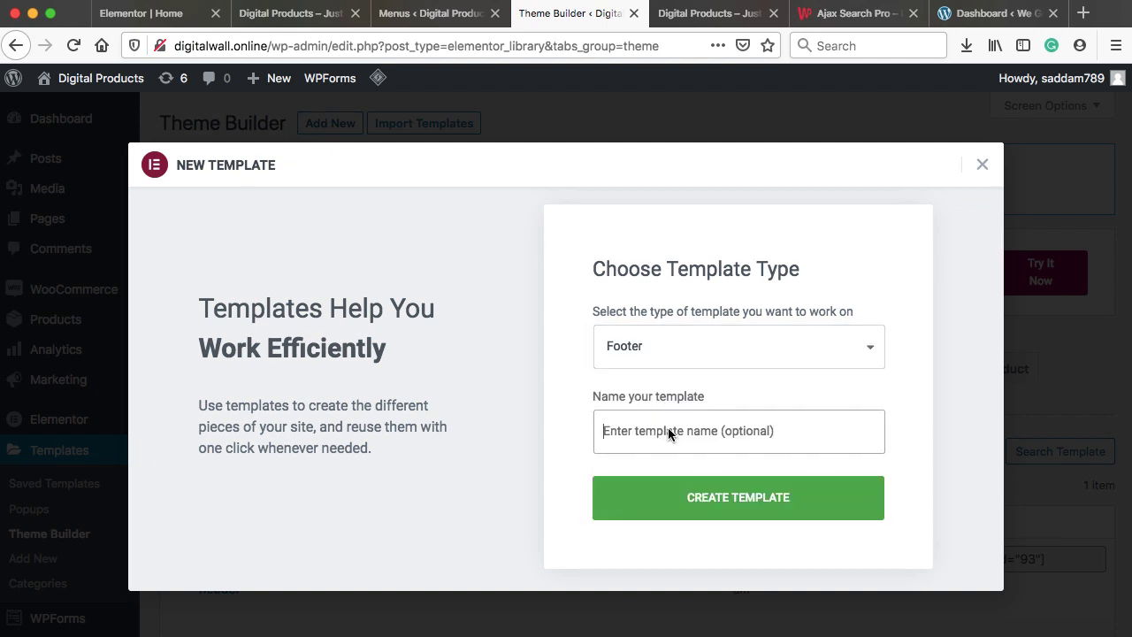
text(my cu)
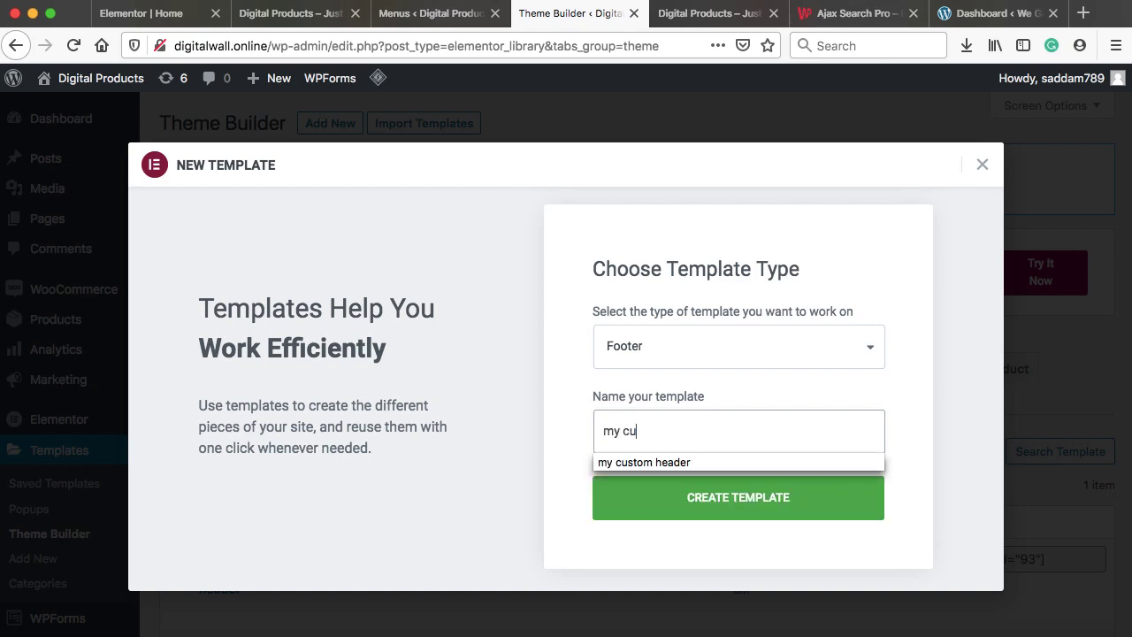
text(stomer f)
key(BackSpace)
text(footer)
click(745, 509)
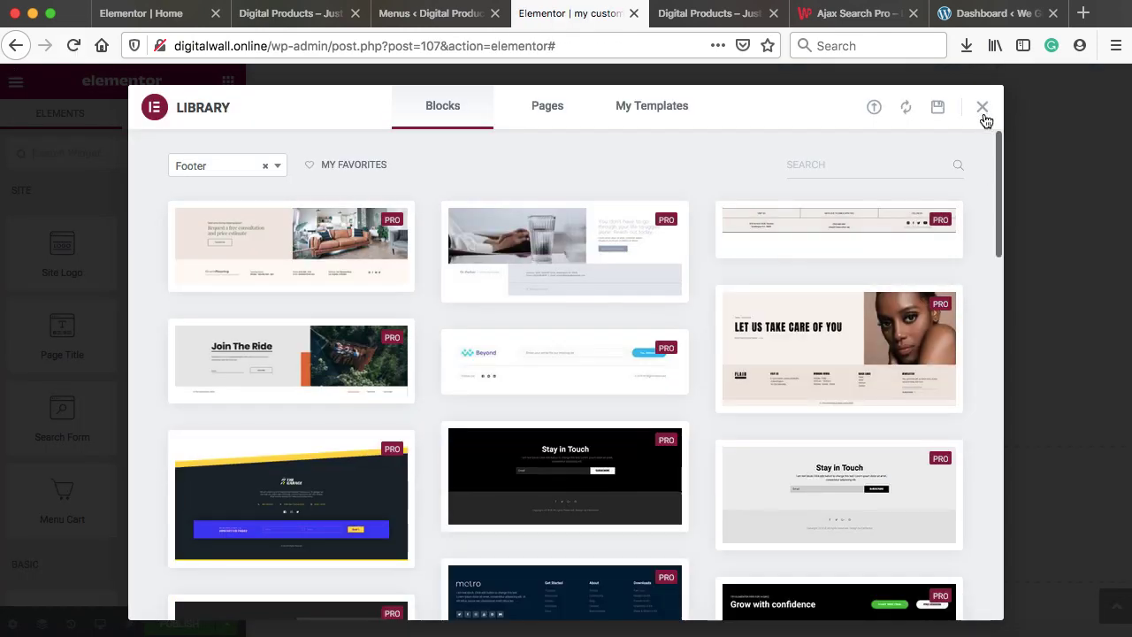
click(982, 109)
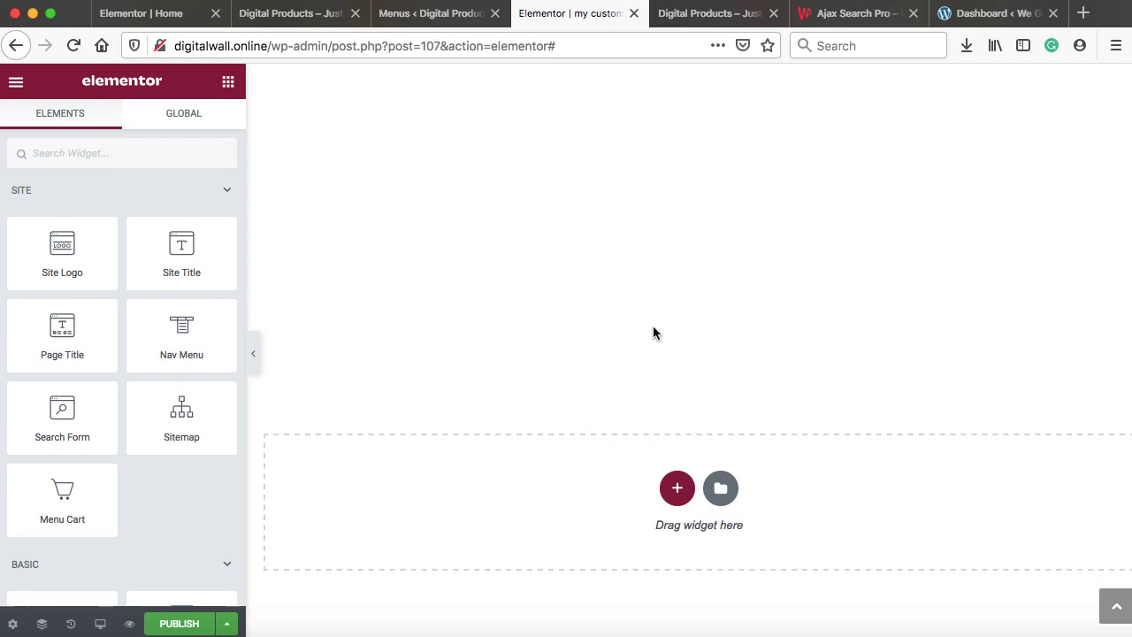
Add a one-column section with a single-column inner section, then search the widgets for 'social'
click(678, 488)
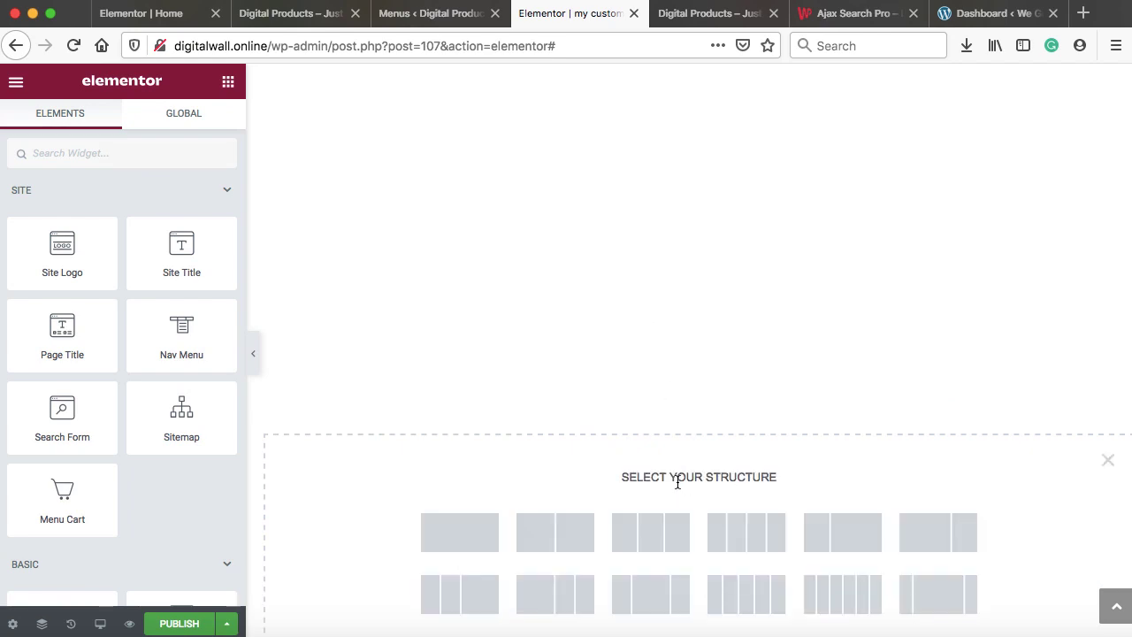
click(451, 533)
click(703, 367)
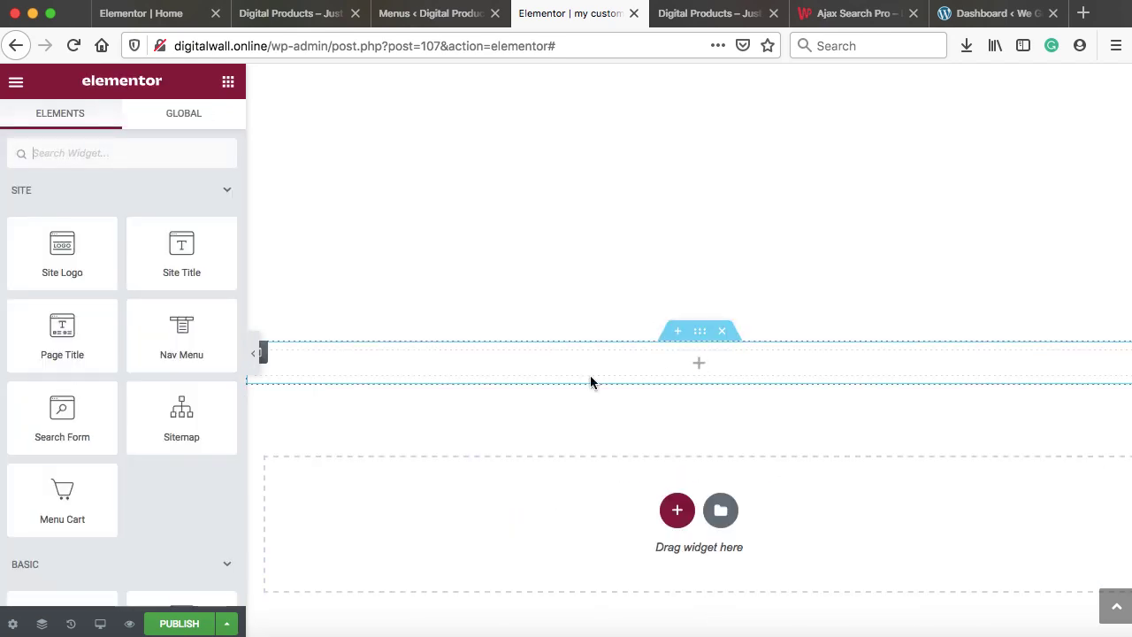
scroll(133, 437, down, 5)
drag(67, 381, 495, 365)
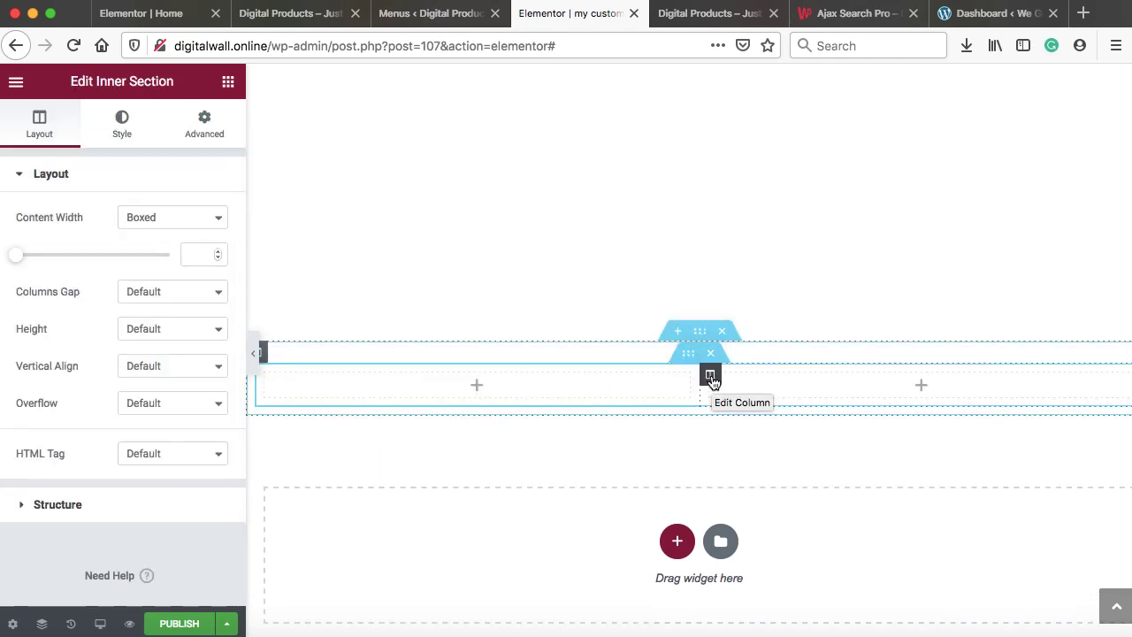
right_click(711, 379)
click(750, 623)
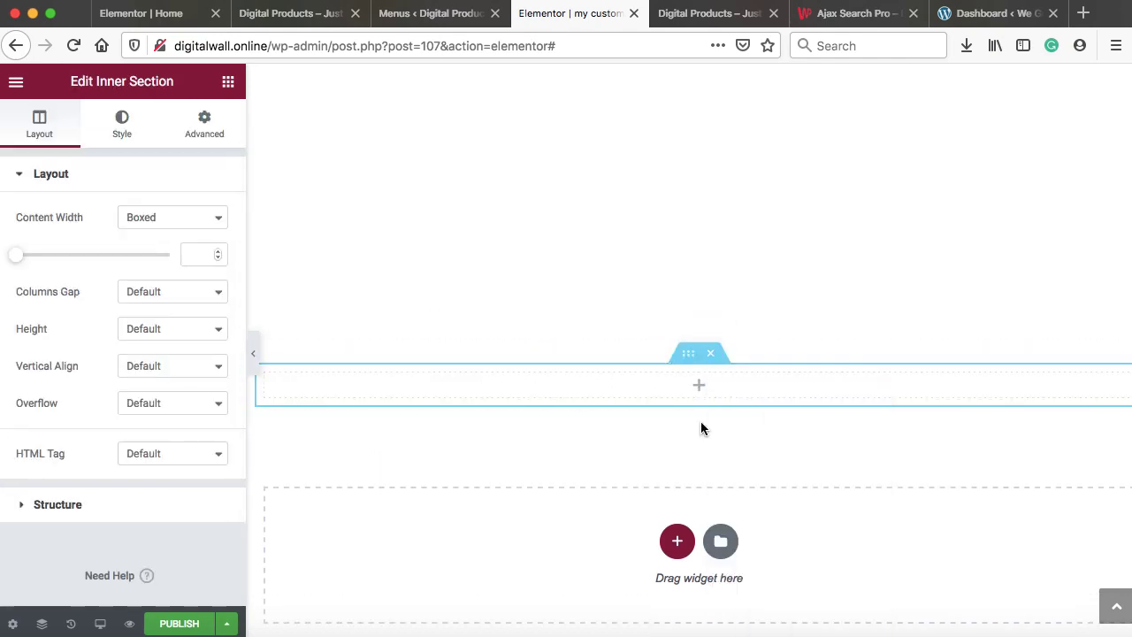
click(700, 390)
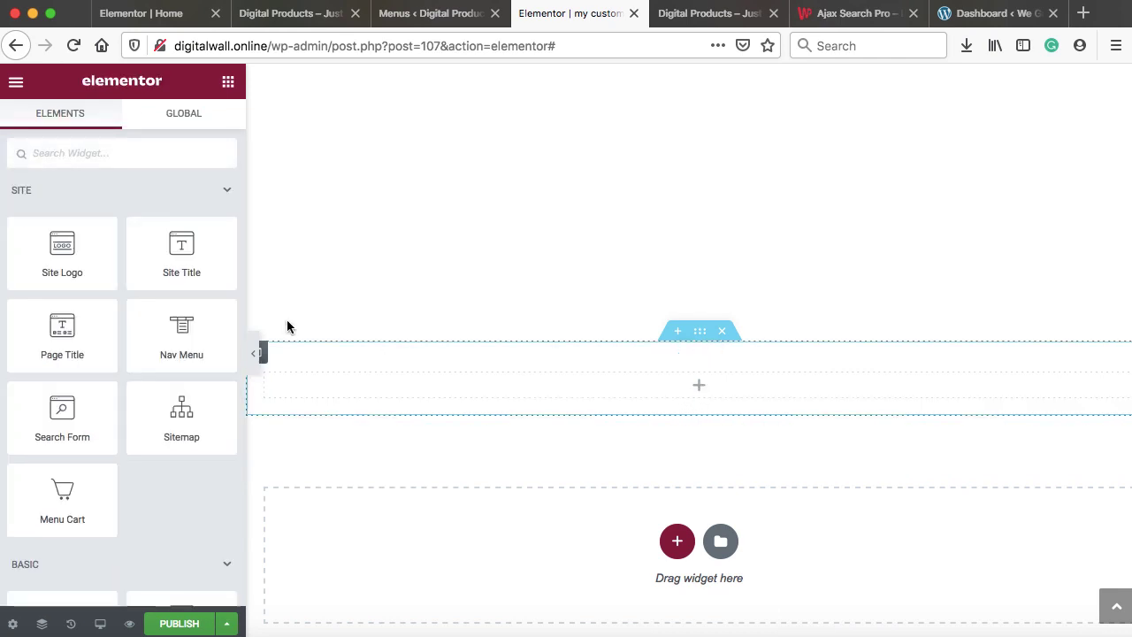
text(social)
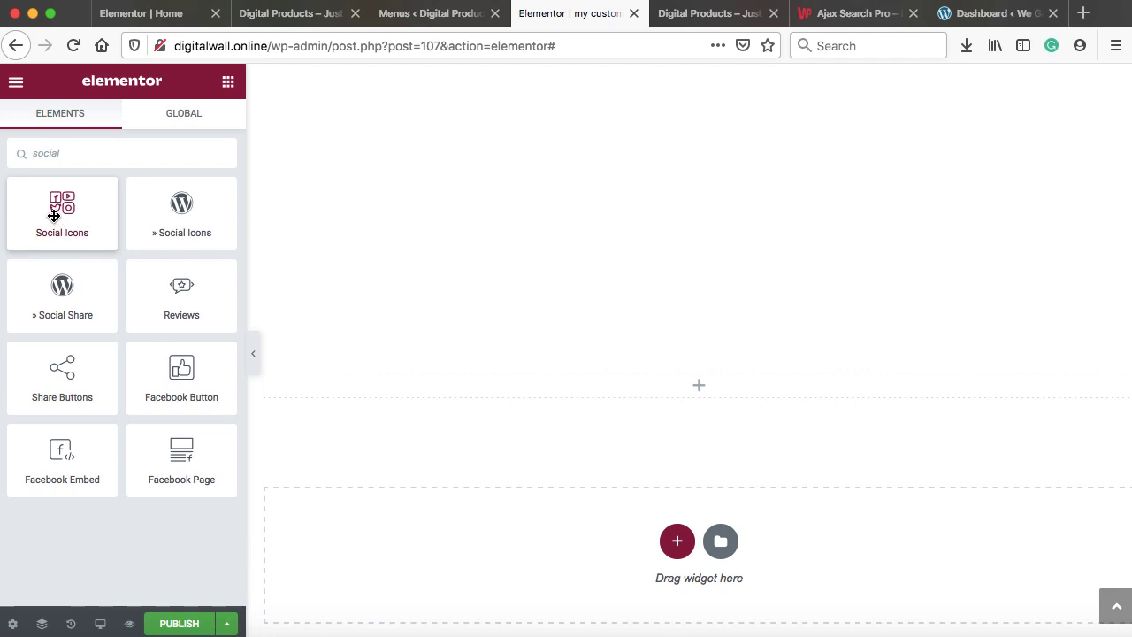
Add a Social Icons widget, linking Facebook to '#' and entering an https link for Twitter
drag(112, 223, 703, 384)
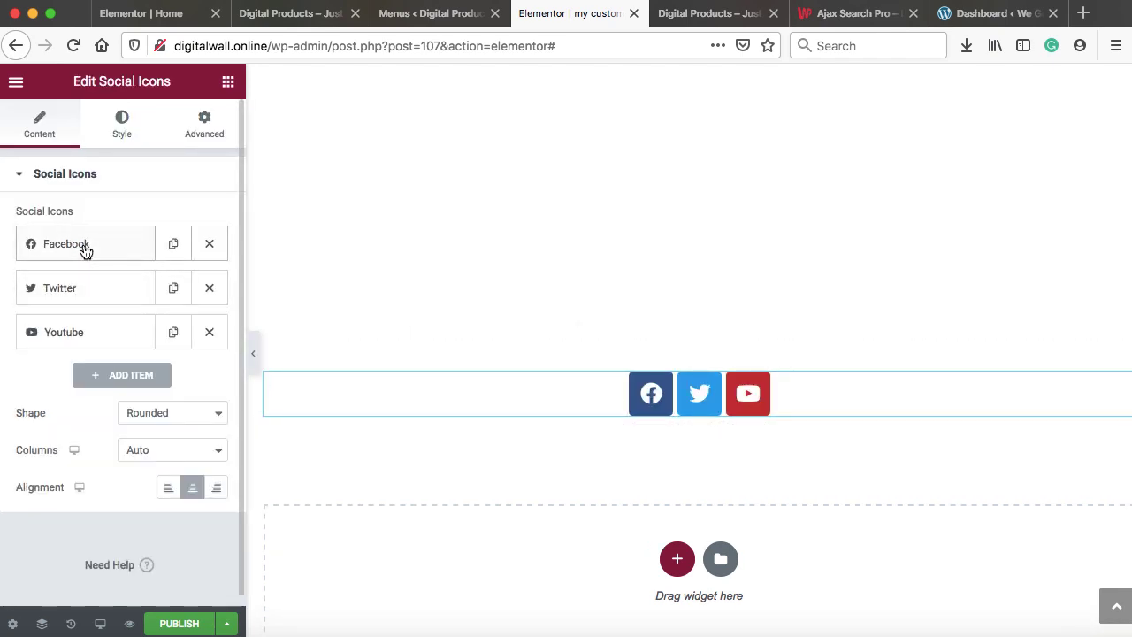
click(84, 250)
click(74, 417)
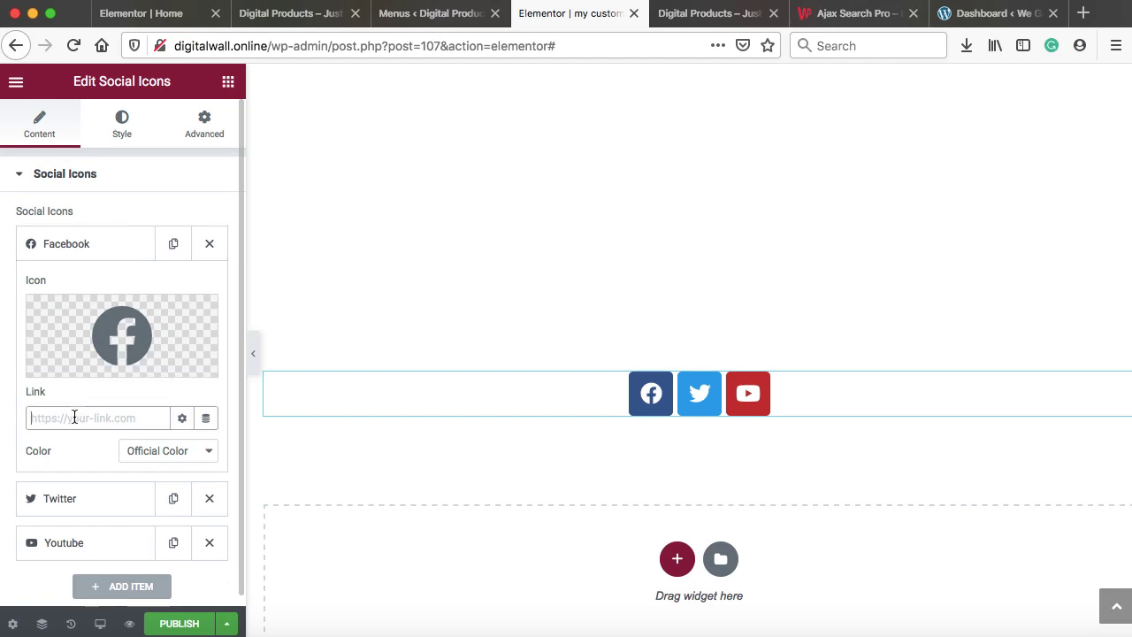
text(#)
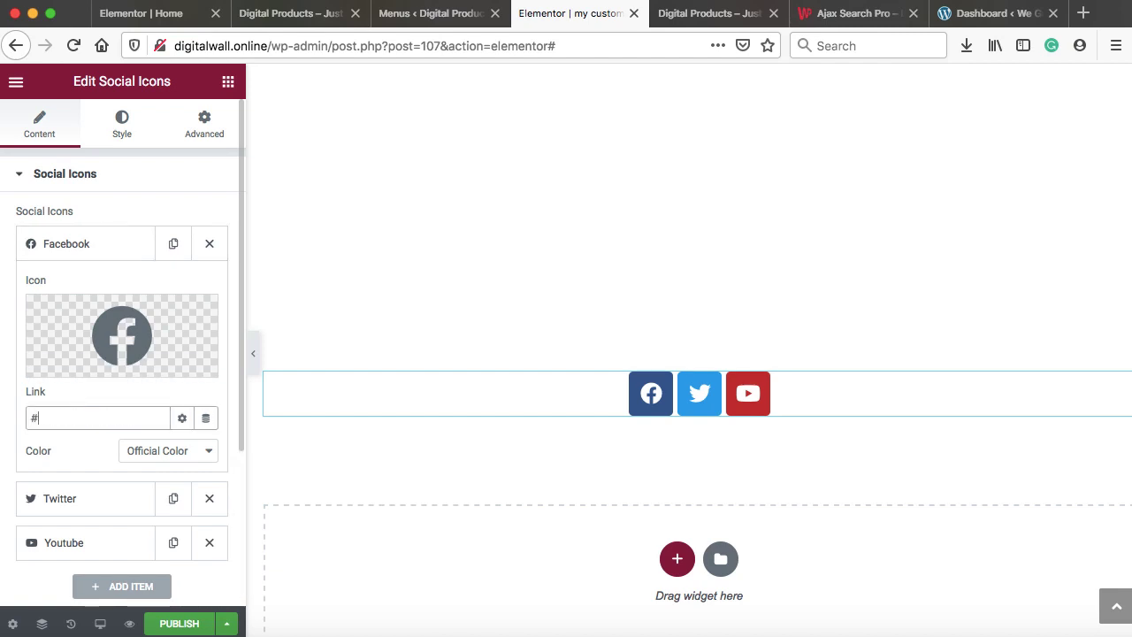
click(115, 244)
click(97, 288)
click(79, 460)
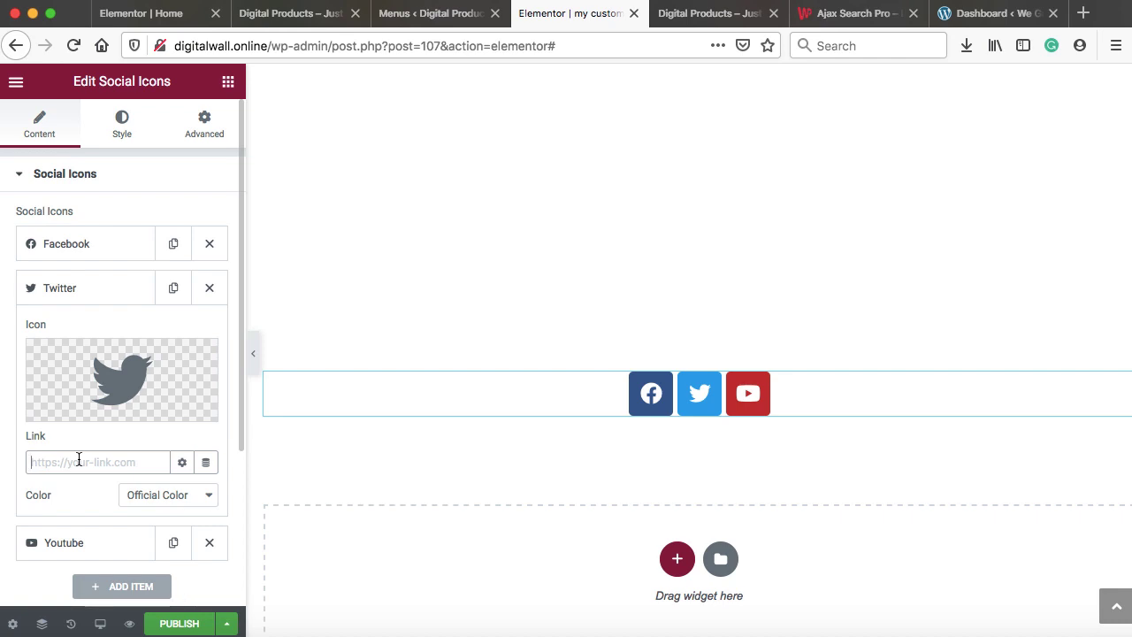
text(https)
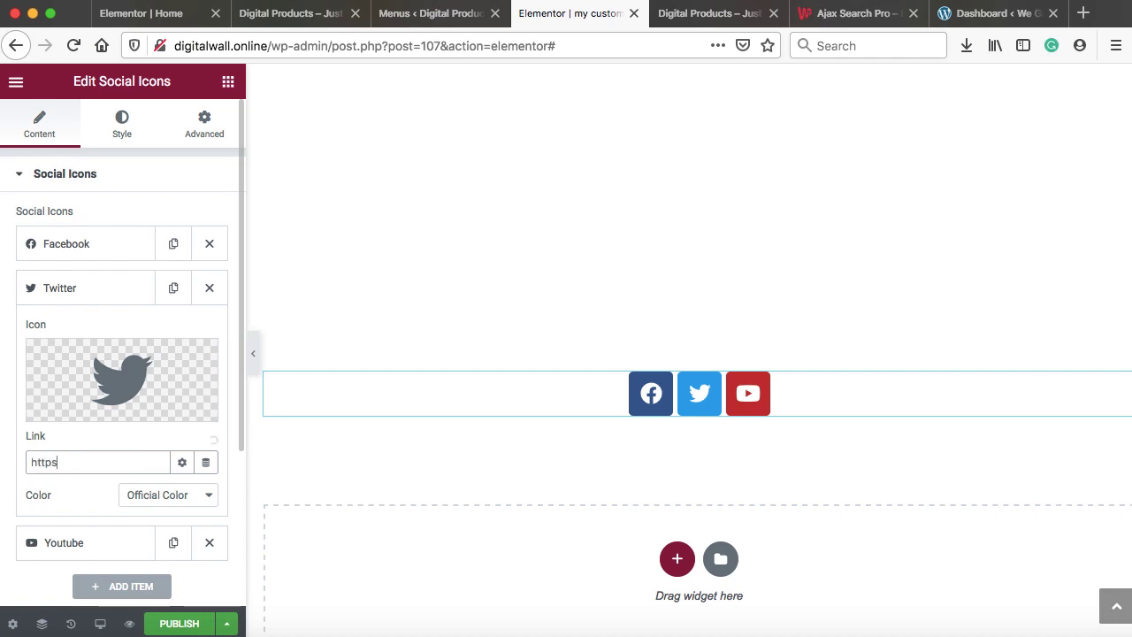
text(:)
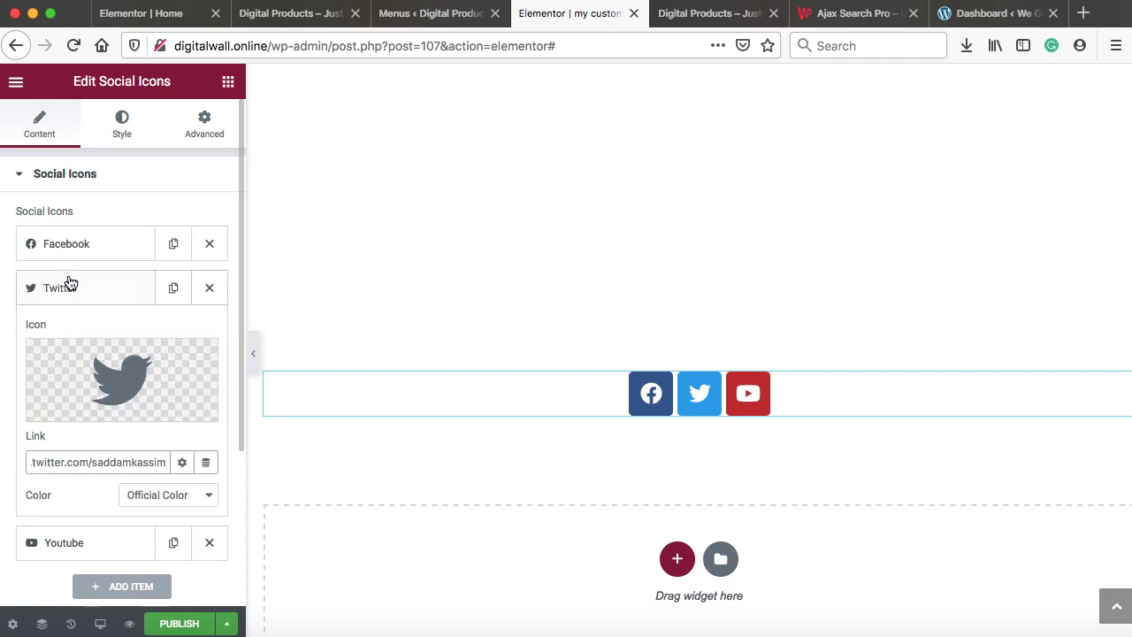
click(71, 285)
click(70, 337)
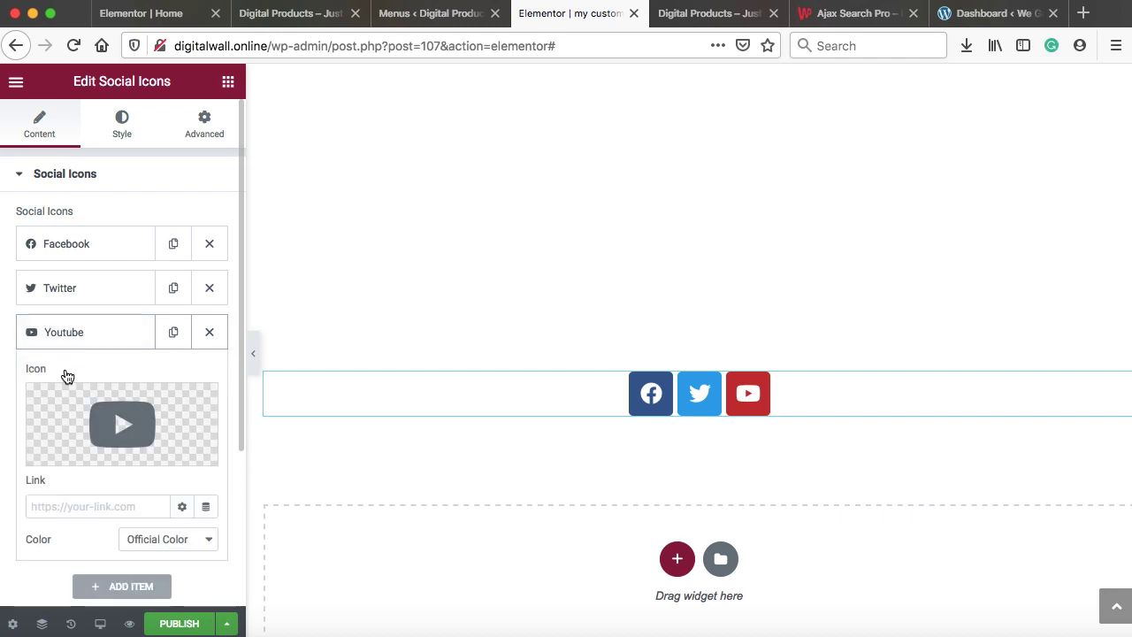
click(58, 506)
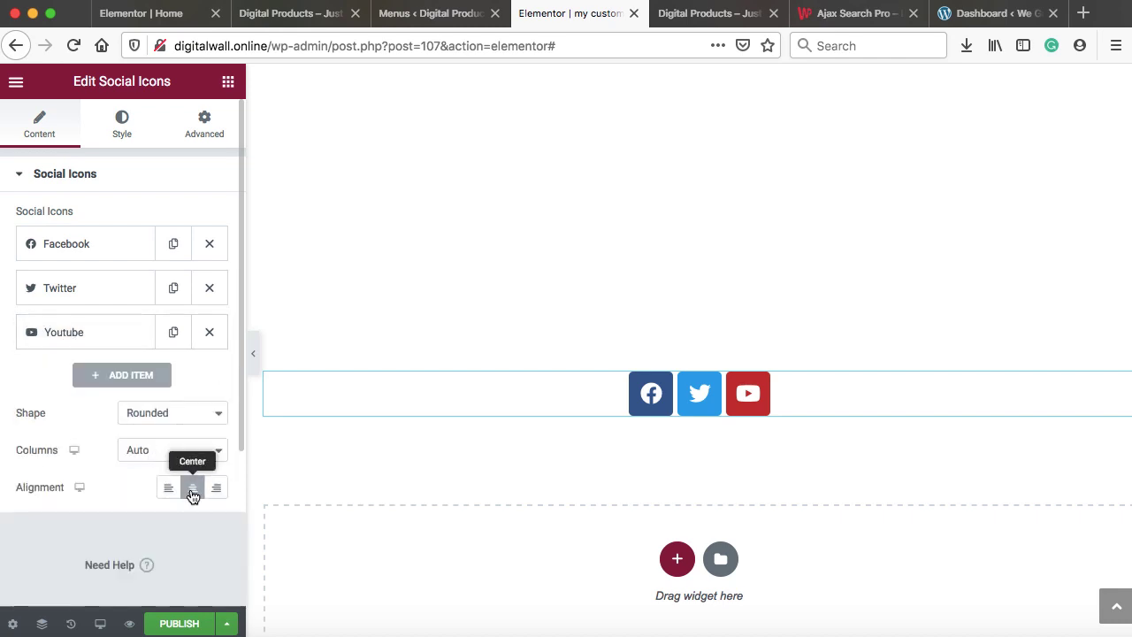
Keep the social icons centre-aligned and set their icon size to 16
click(168, 488)
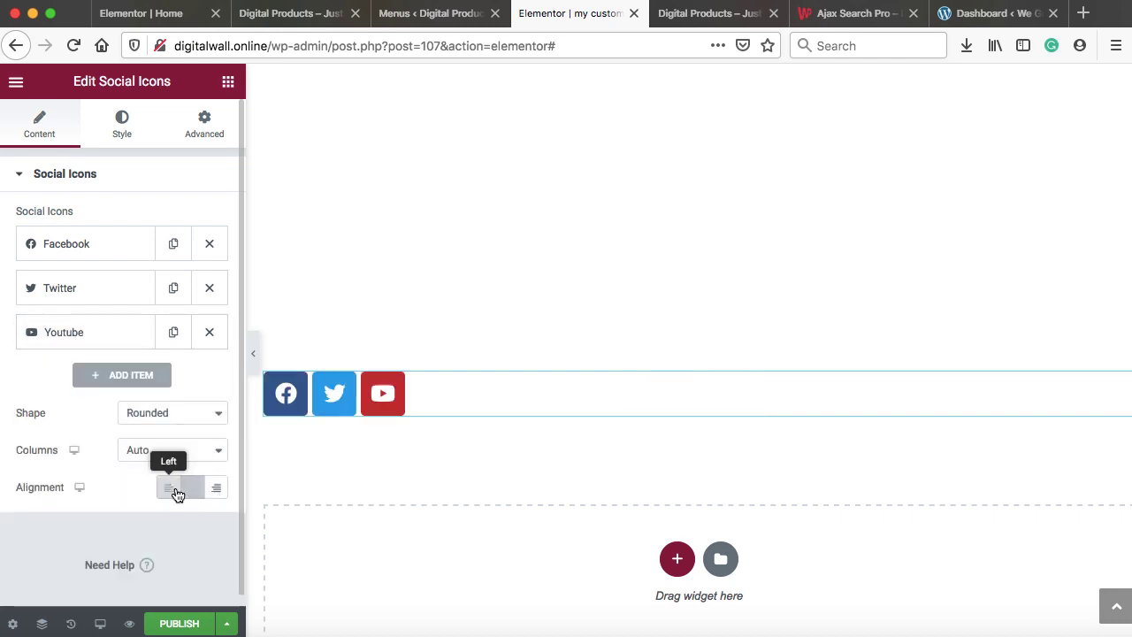
click(189, 489)
click(217, 491)
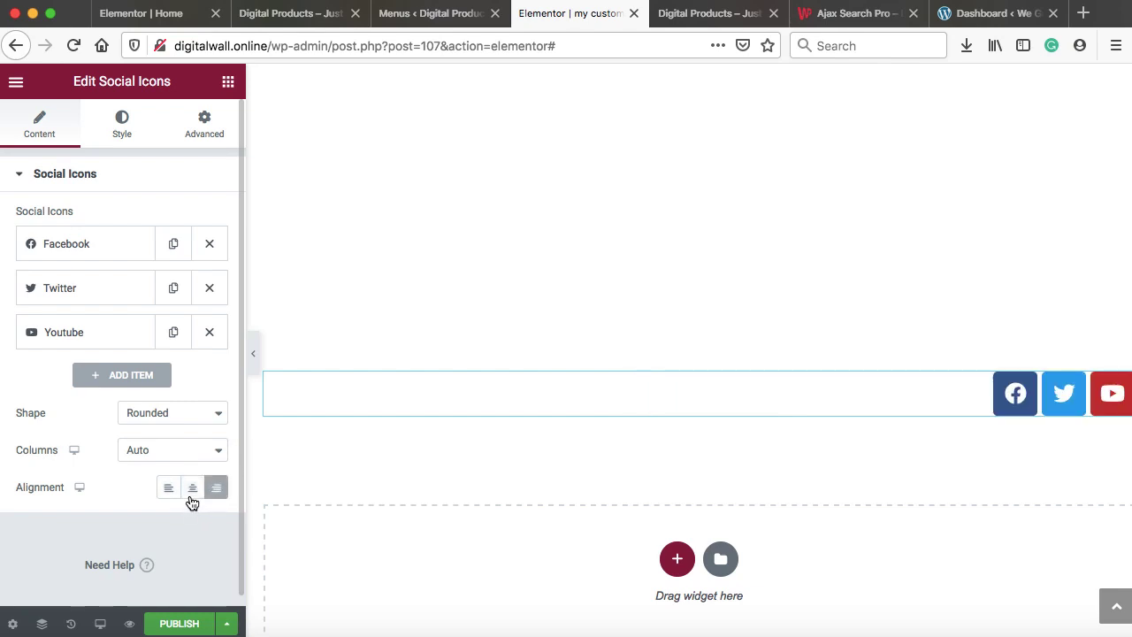
click(191, 490)
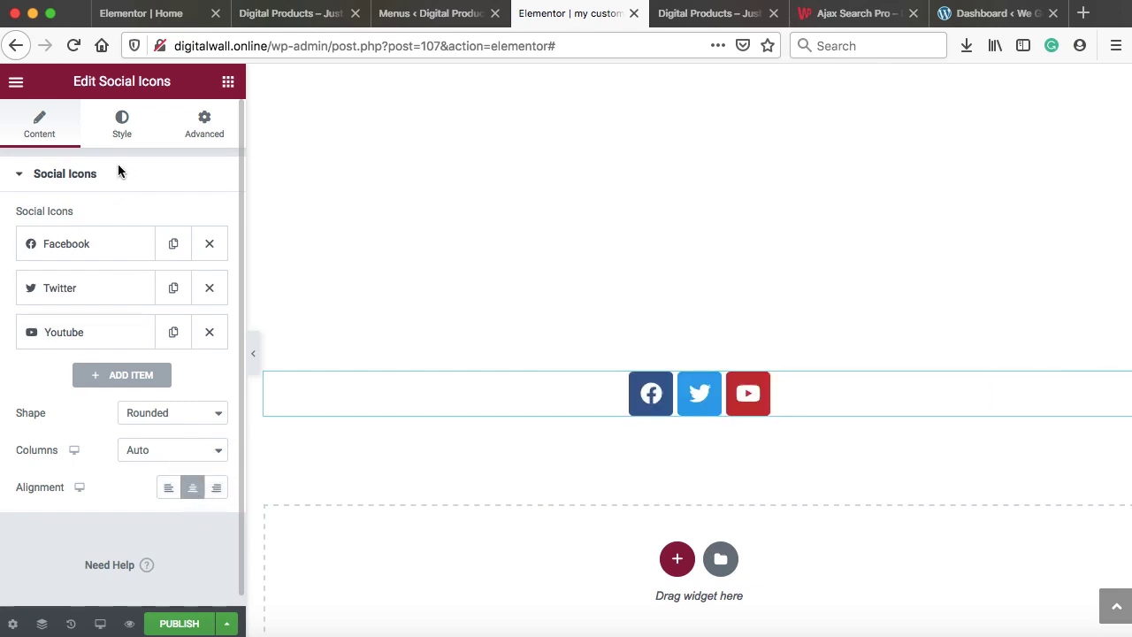
click(121, 131)
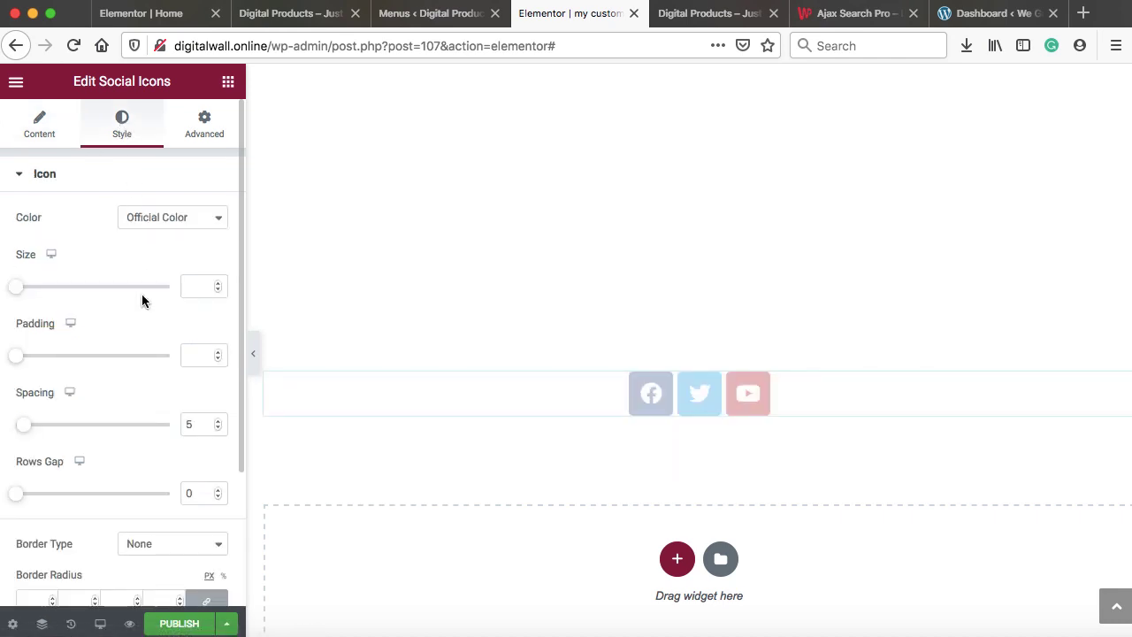
click(218, 283)
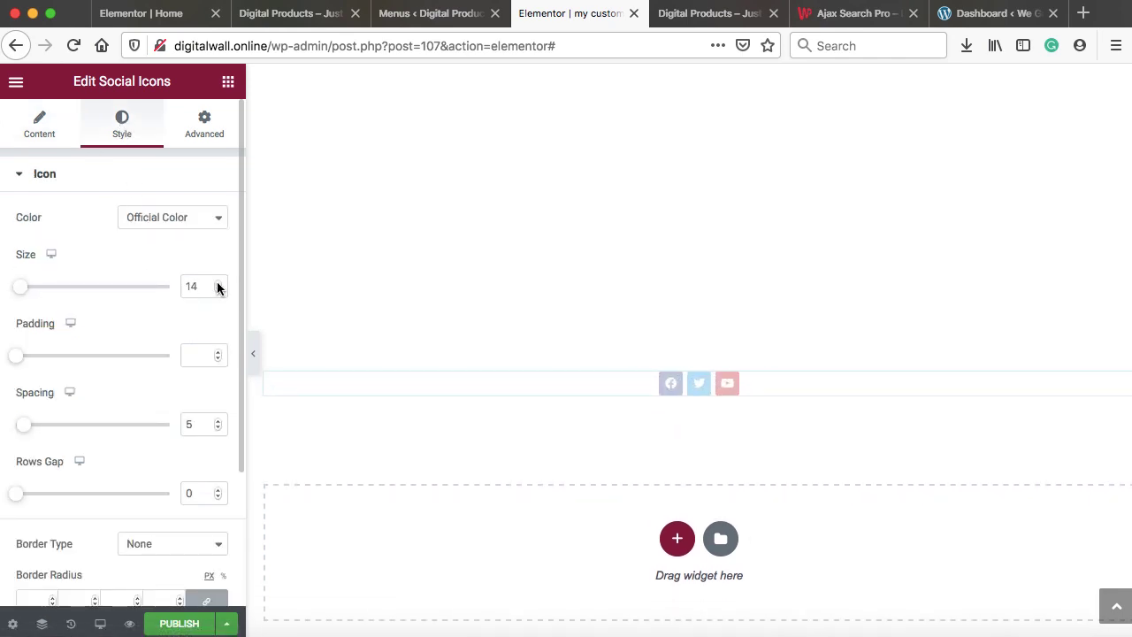
click(217, 283)
click(218, 283)
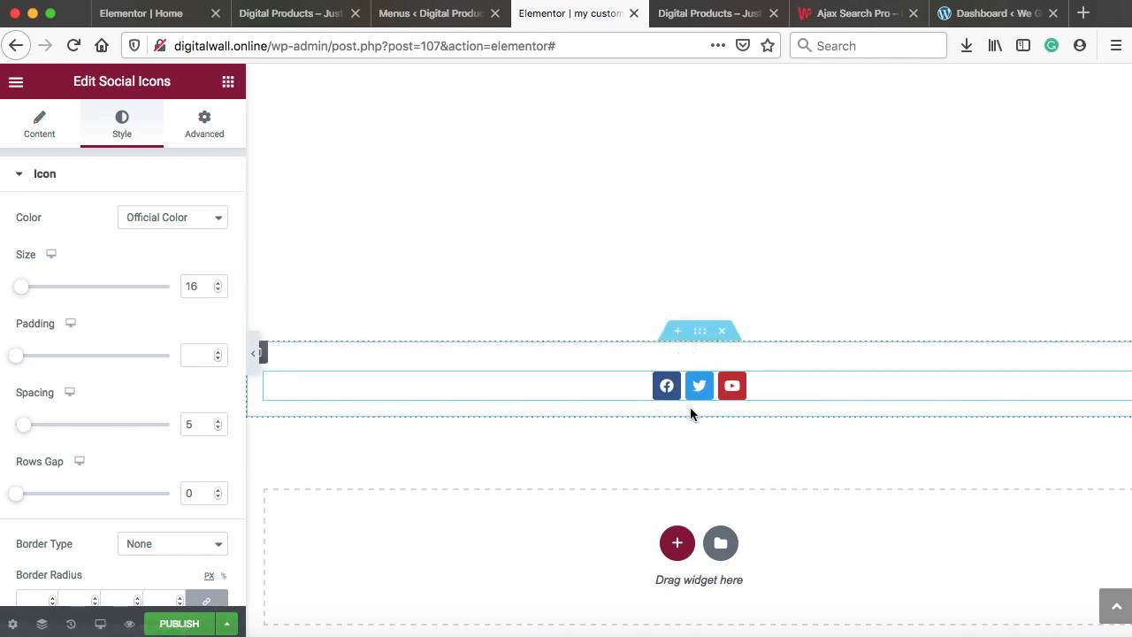
click(228, 85)
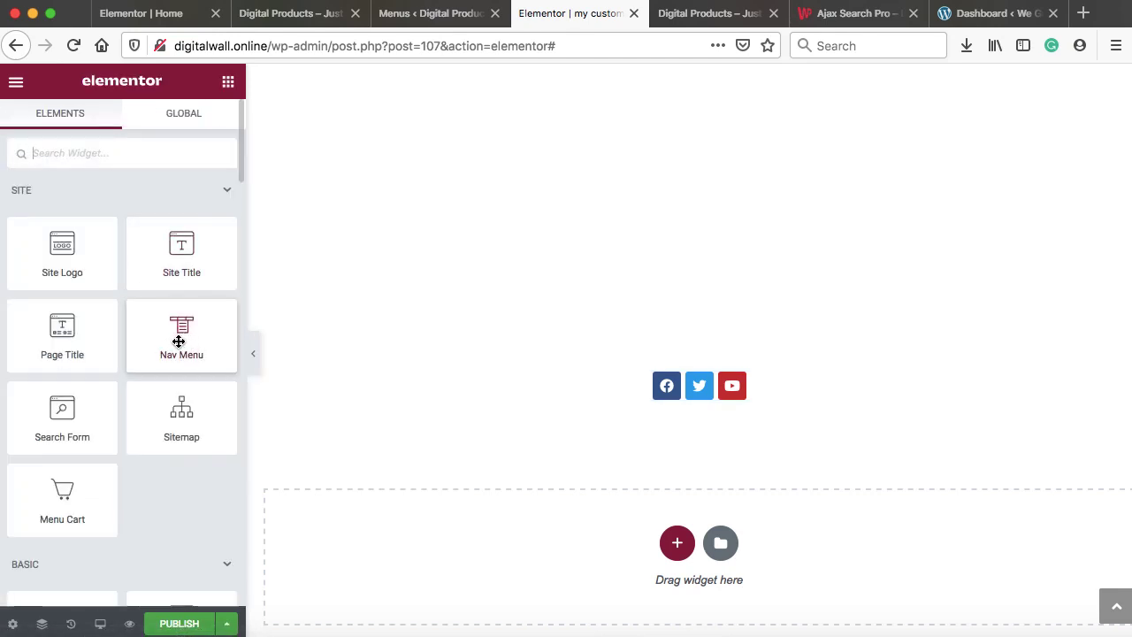
Add a centred Nav Menu showing Main menu below the social icons, with a Framed pointer
drag(178, 342, 701, 407)
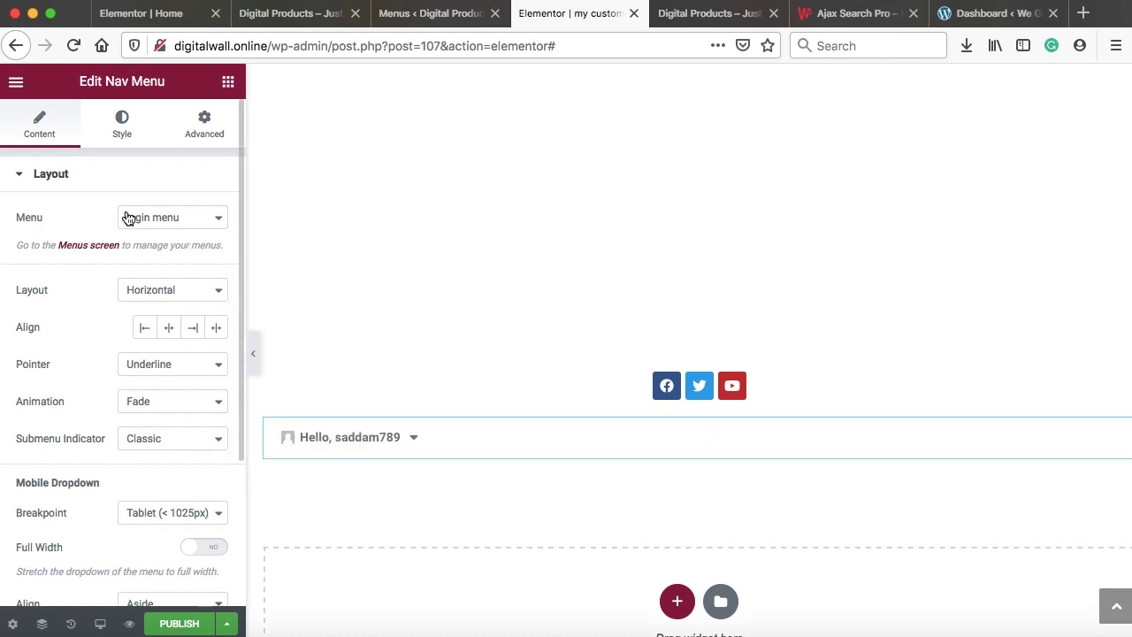
click(203, 219)
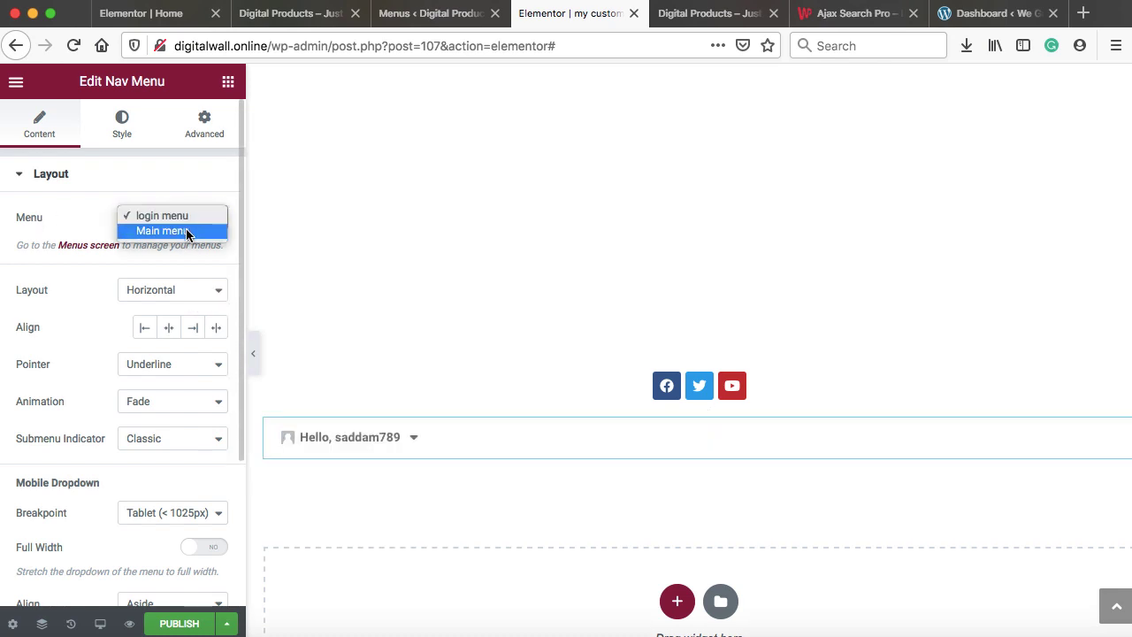
click(186, 232)
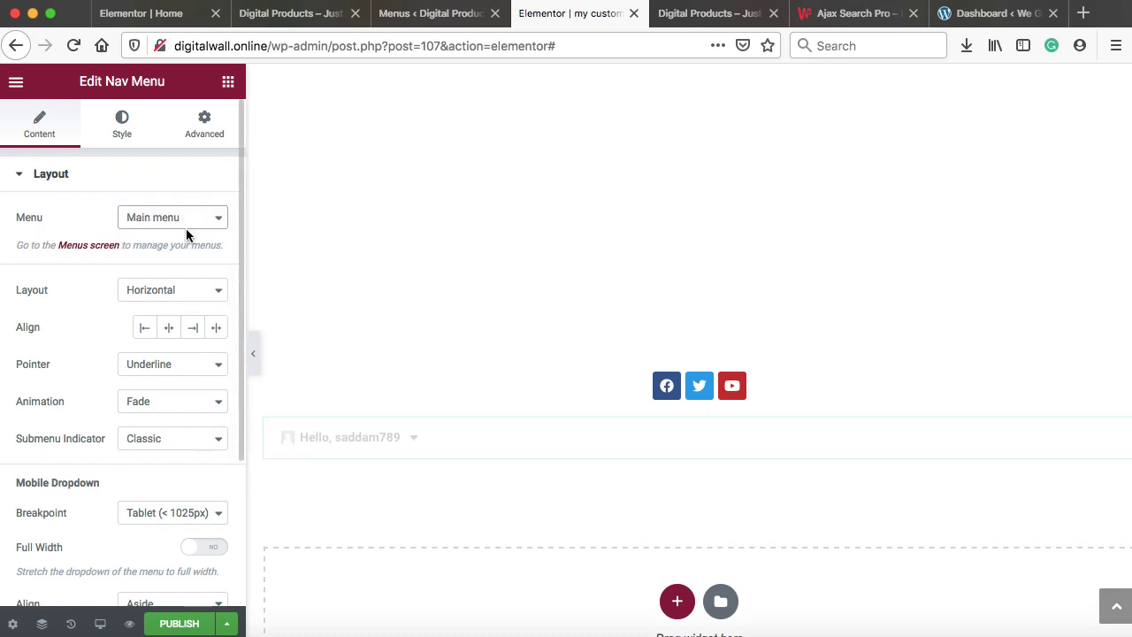
click(168, 327)
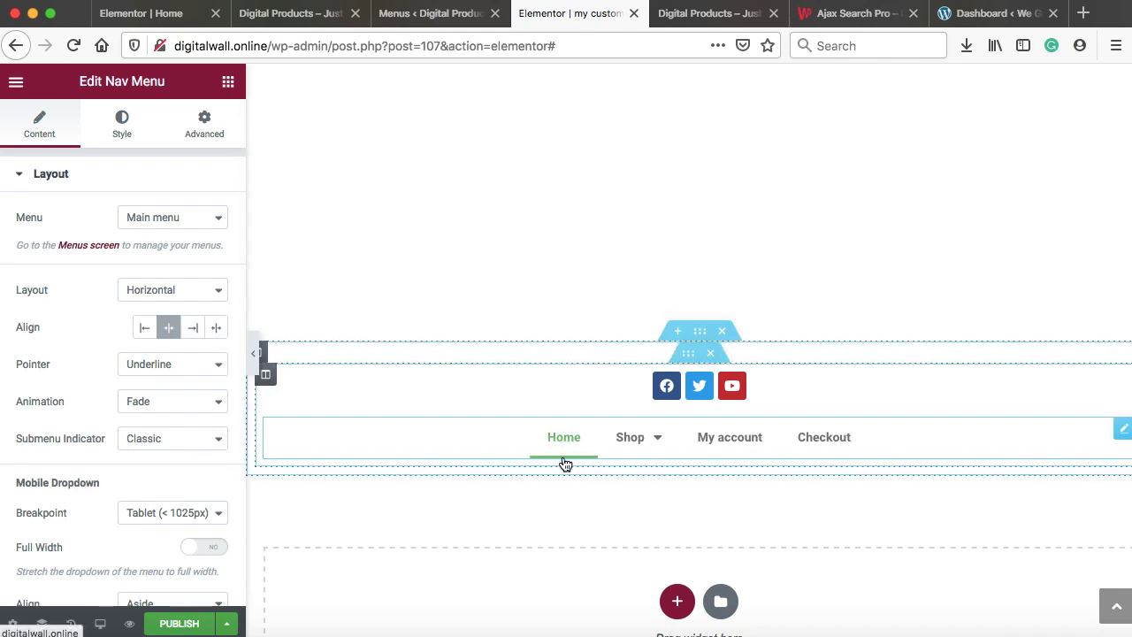
click(199, 367)
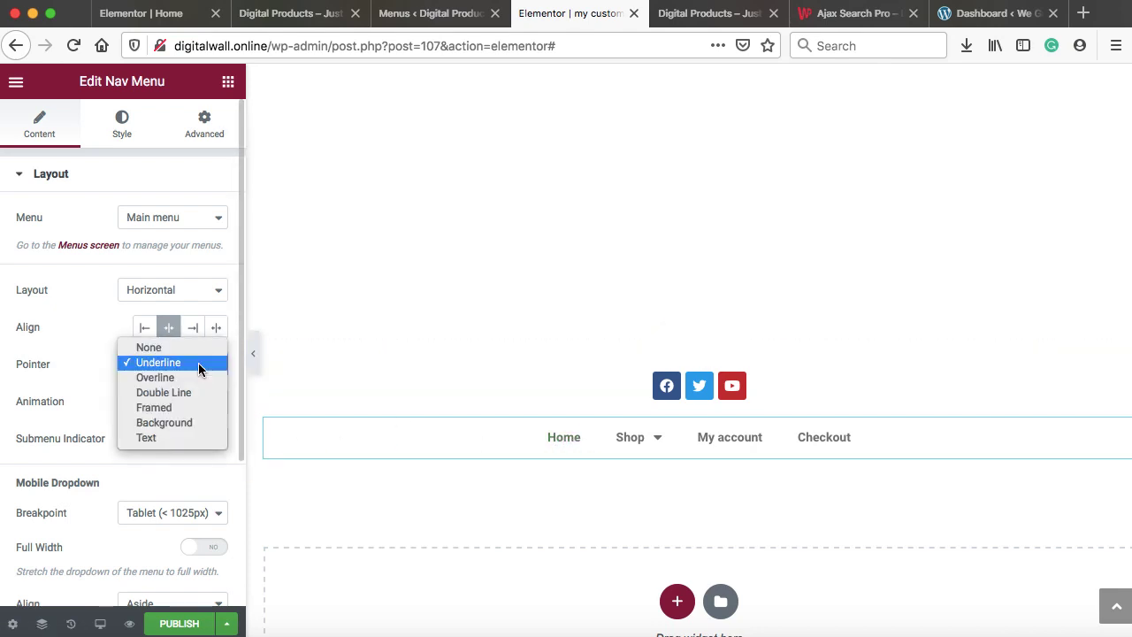
click(169, 407)
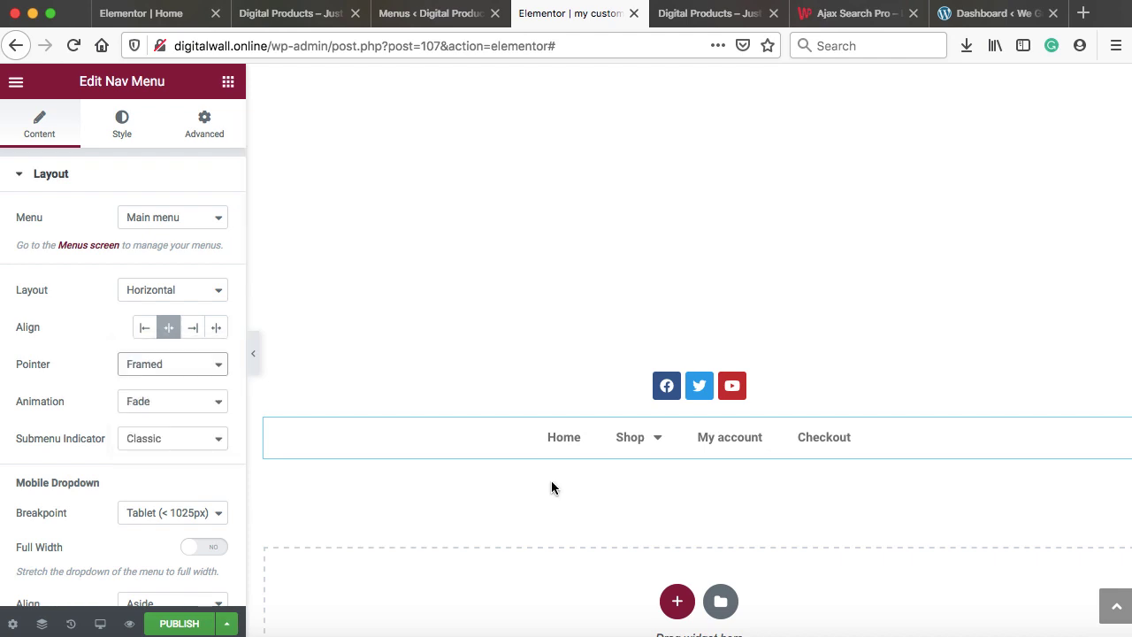
mouse_move(630, 440)
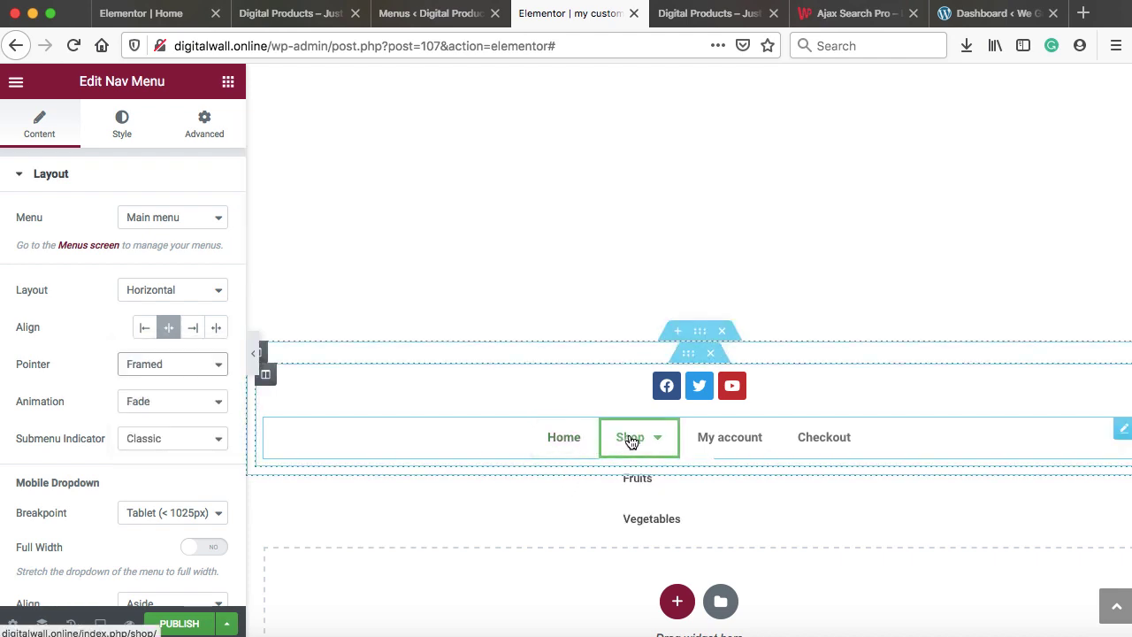
click(122, 129)
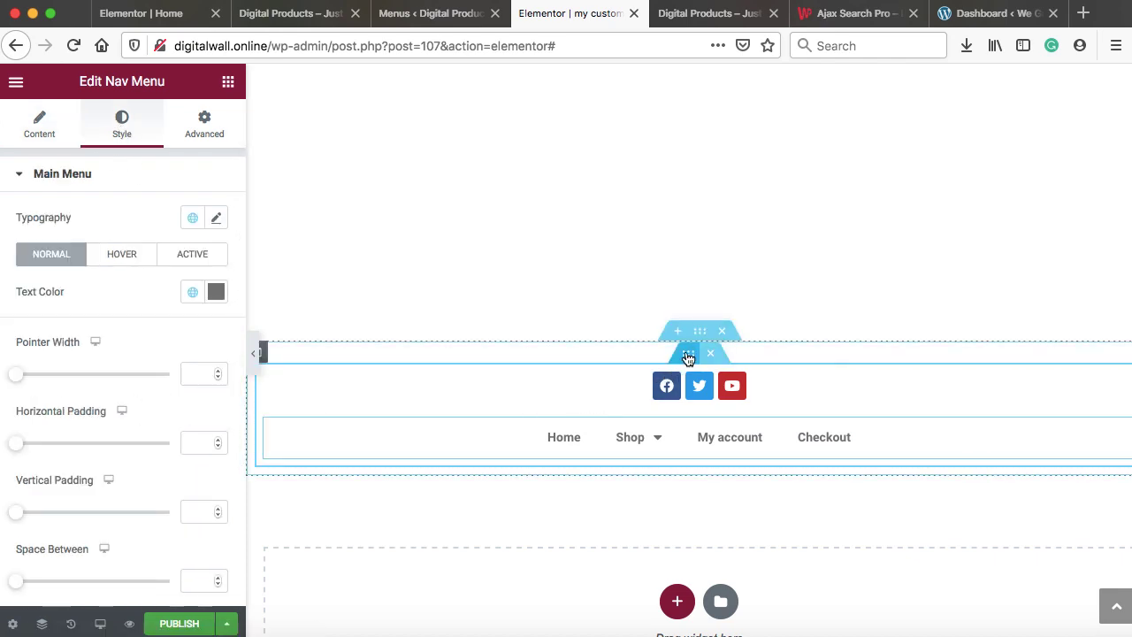
click(698, 335)
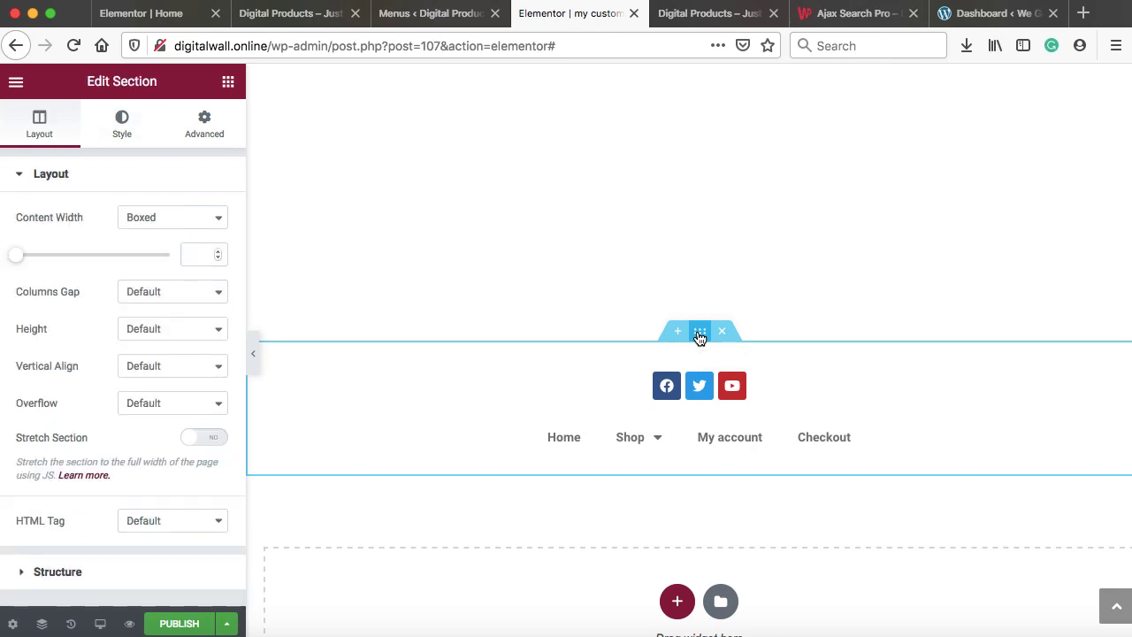
Give the footer section a classic dark grey background colour
right_click(698, 335)
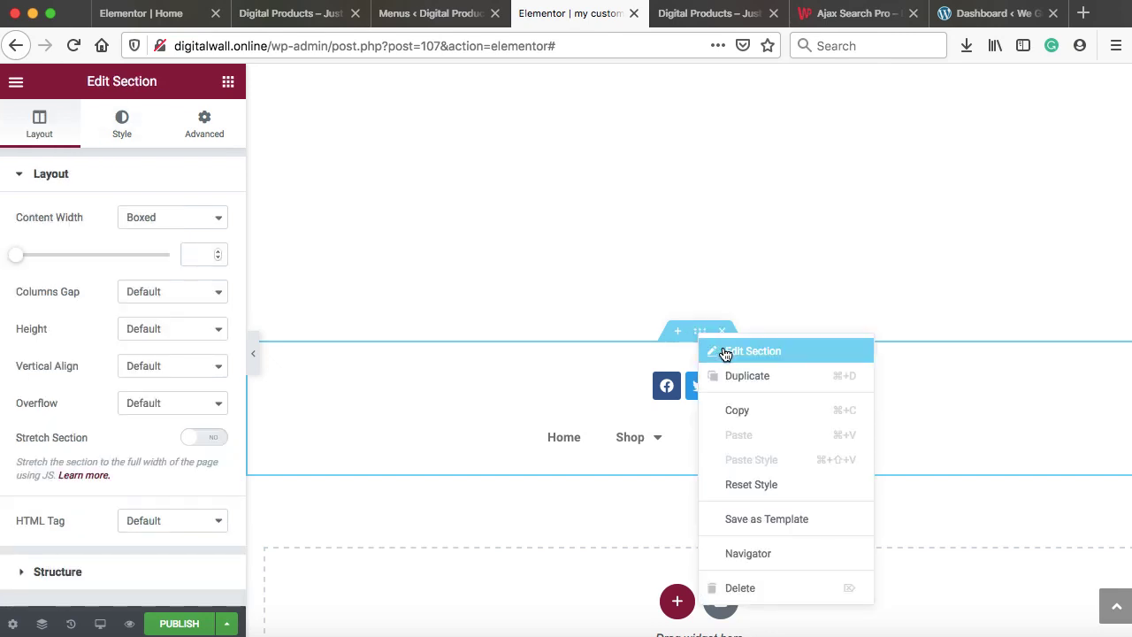
click(724, 352)
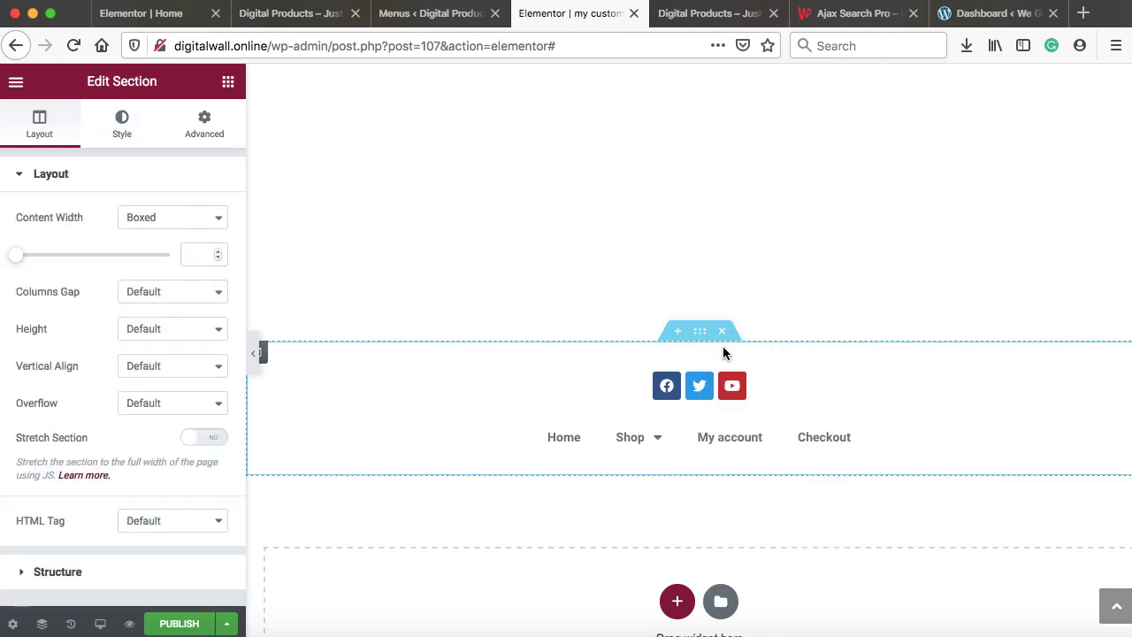
click(107, 131)
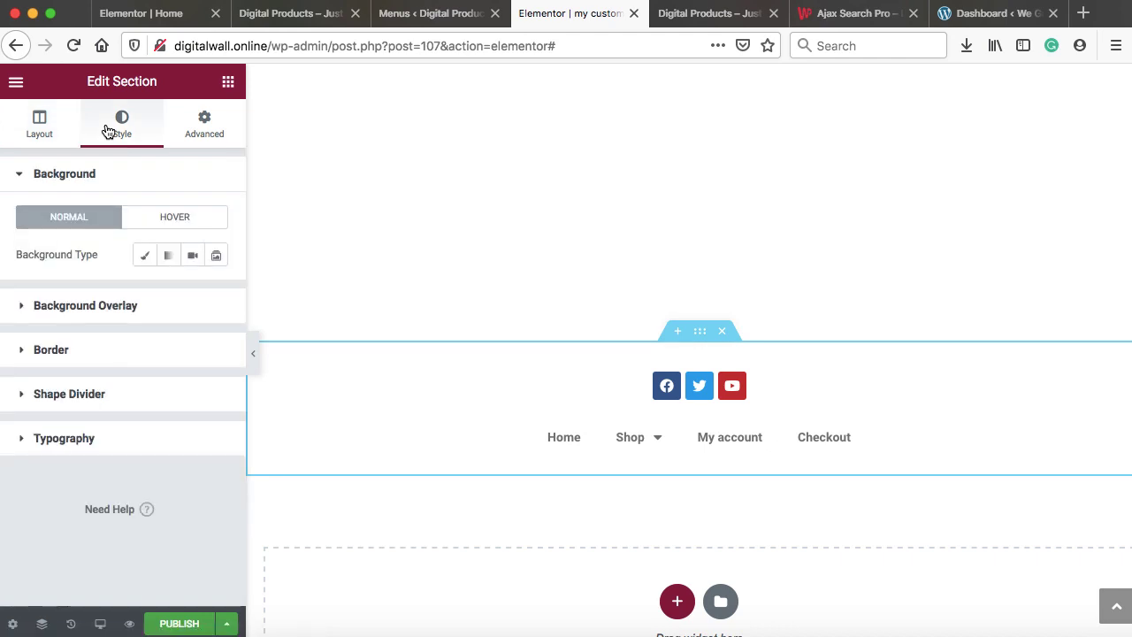
click(144, 255)
click(217, 292)
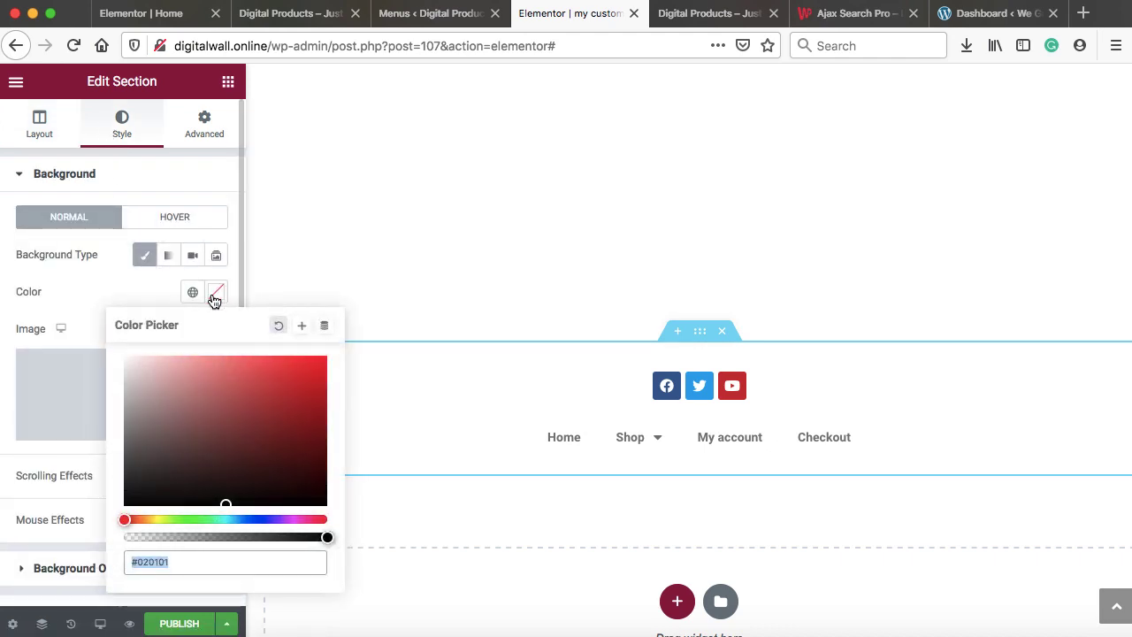
drag(152, 392, 117, 465)
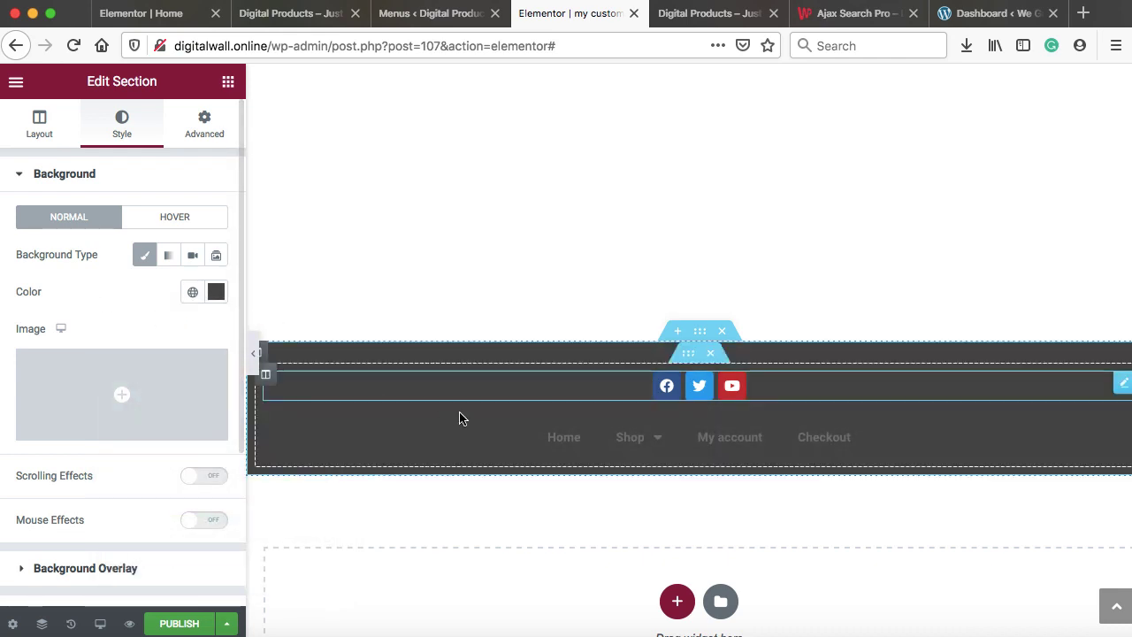
Set the navigation menu's link text colour to white
click(1064, 434)
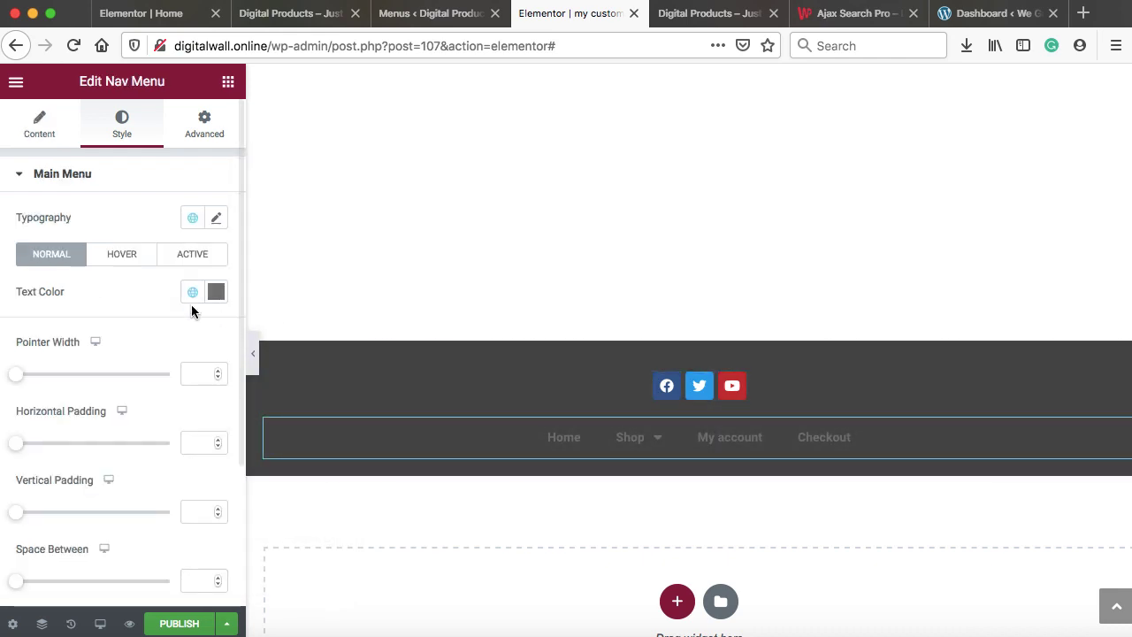
click(216, 291)
drag(165, 392, 107, 350)
click(80, 283)
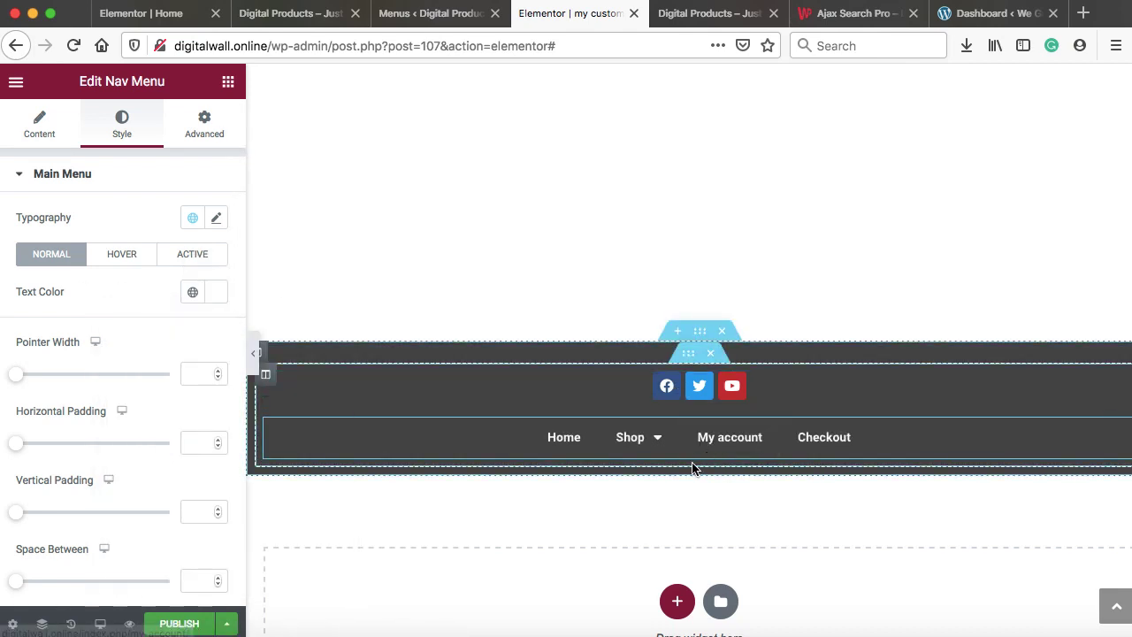
click(227, 82)
Add an Image widget below the menu and upload and insert credit-card-images-png-9.png
scroll(126, 359, down, 5)
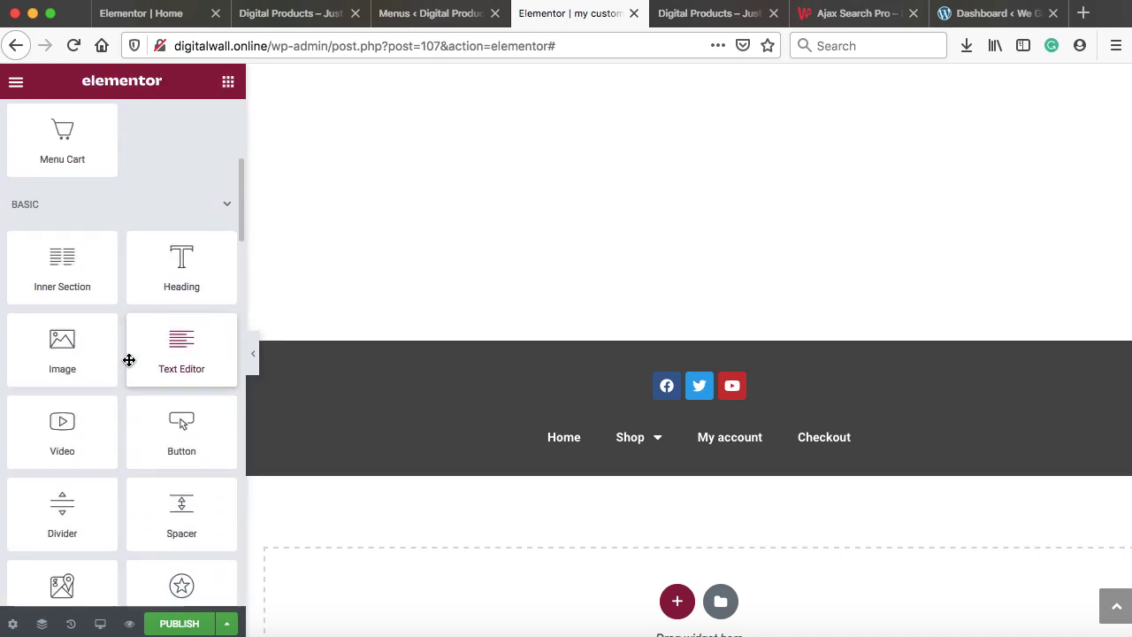
drag(56, 345, 707, 448)
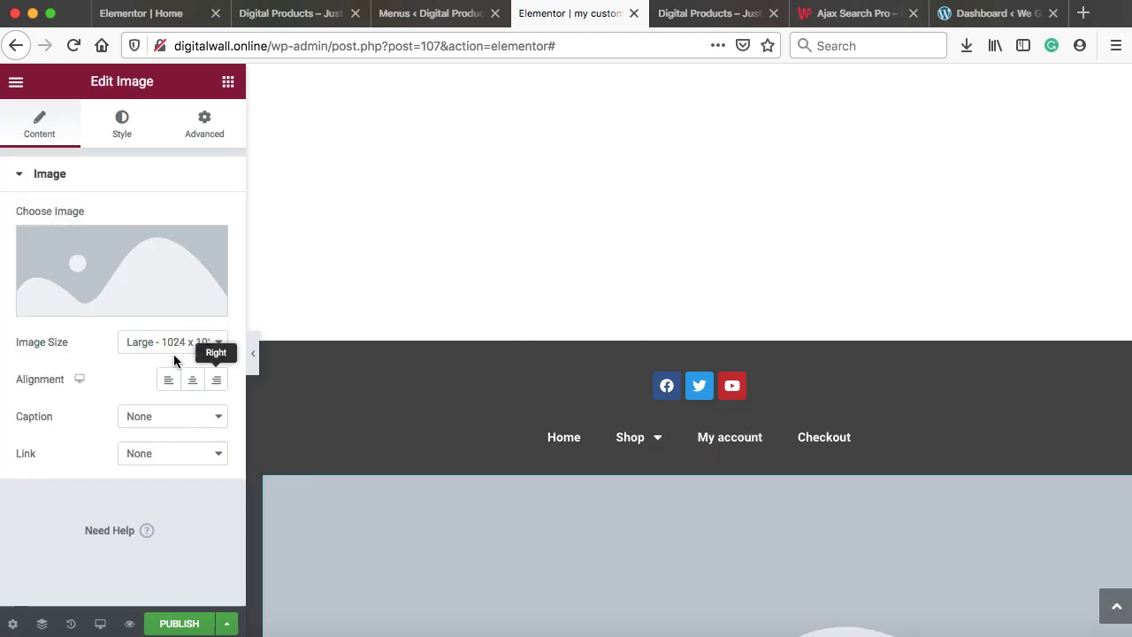
click(105, 306)
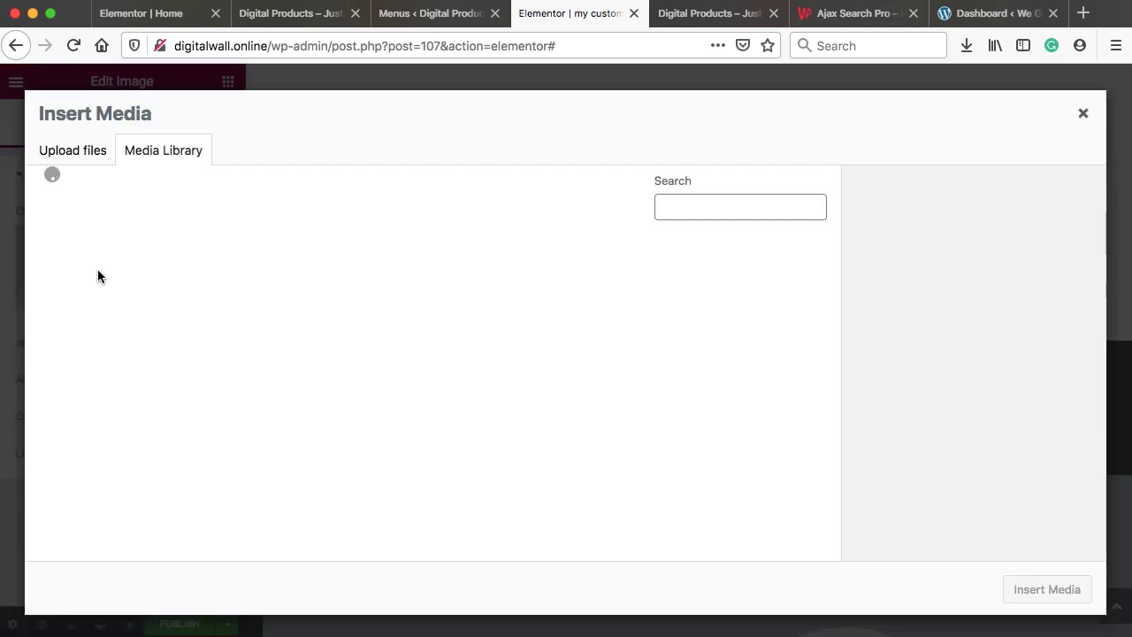
click(57, 152)
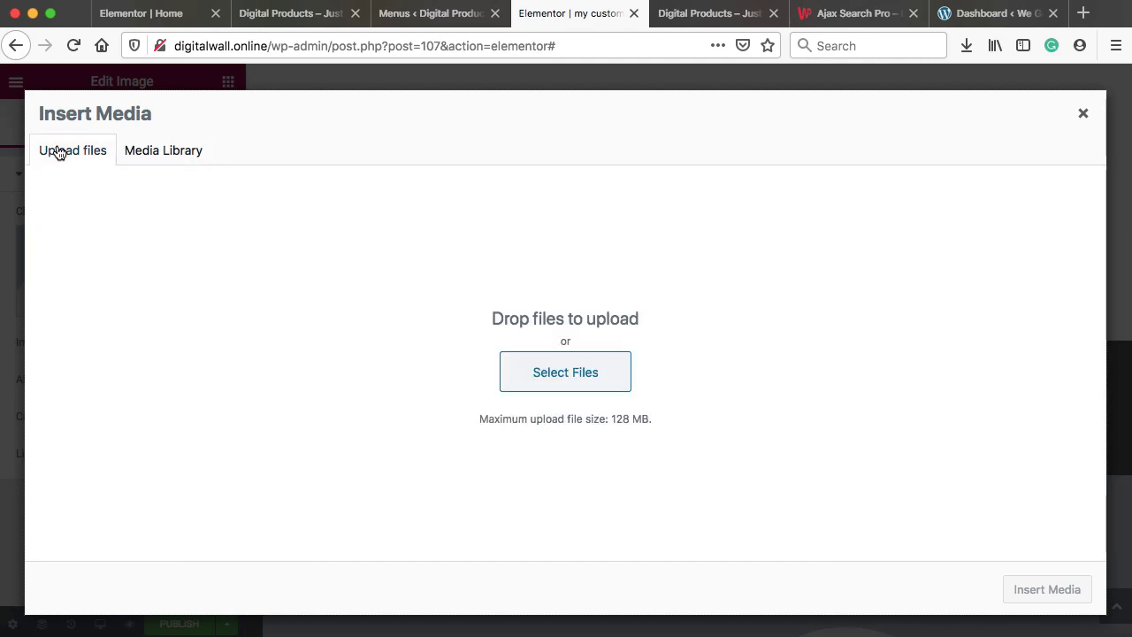
click(551, 375)
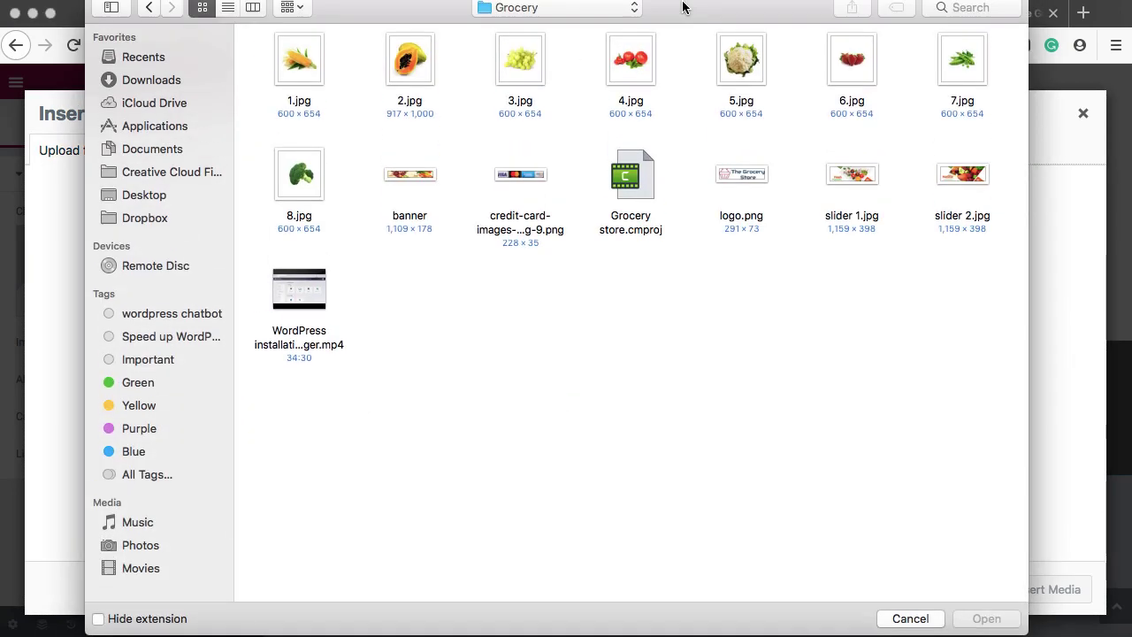
click(536, 181)
click(987, 619)
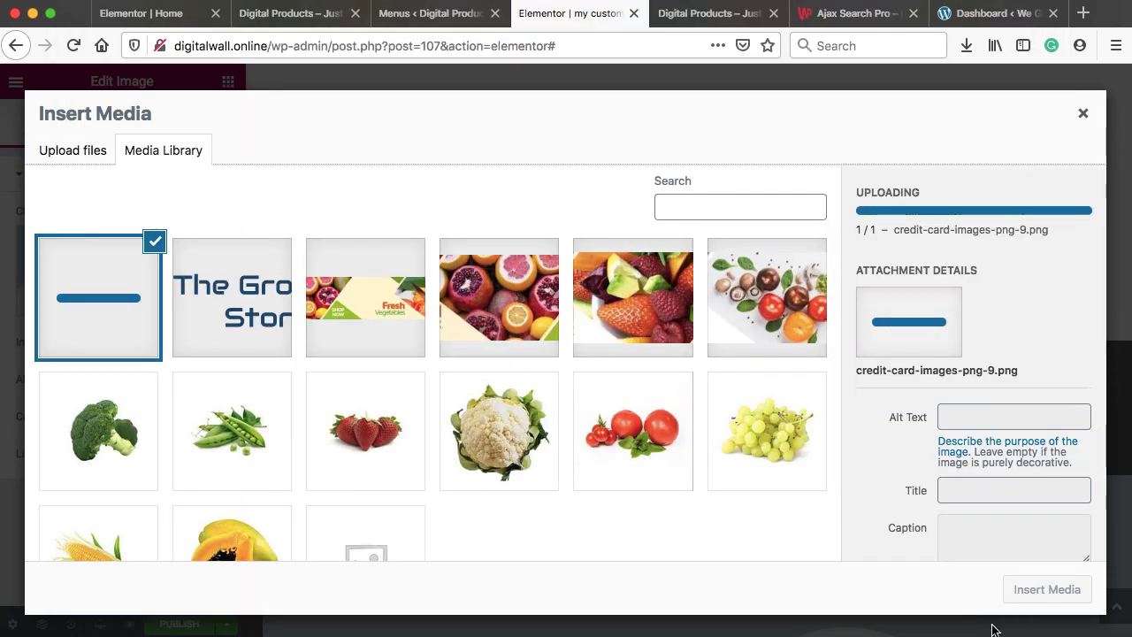
click(1047, 590)
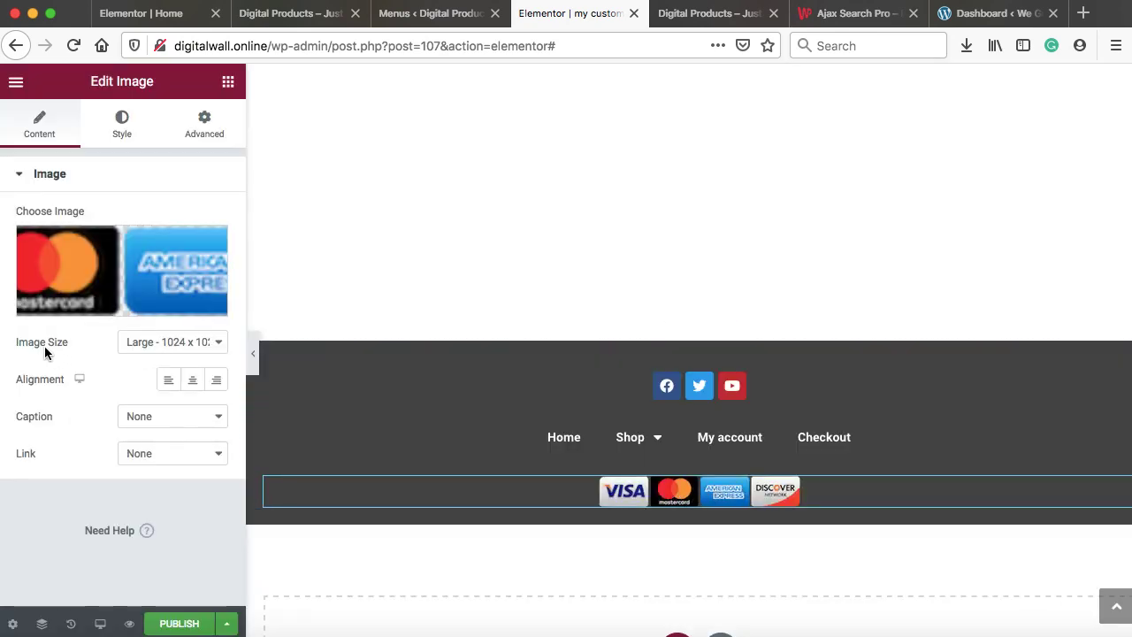
Set the payment-card image's size to Full
click(185, 343)
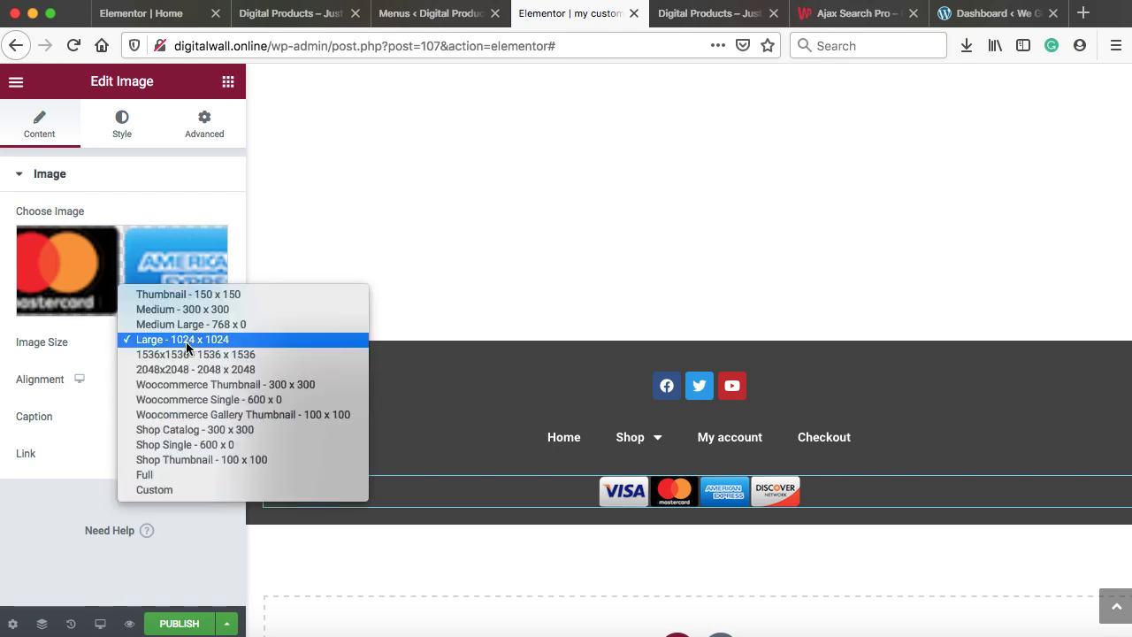
click(179, 474)
scroll(705, 478, down, 3)
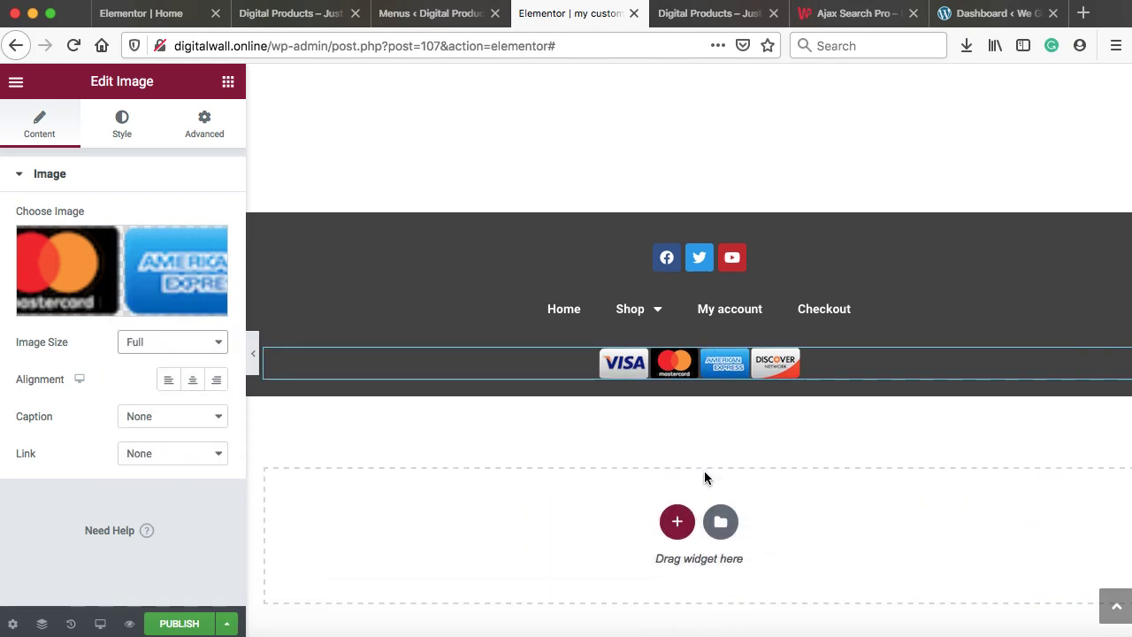
click(677, 521)
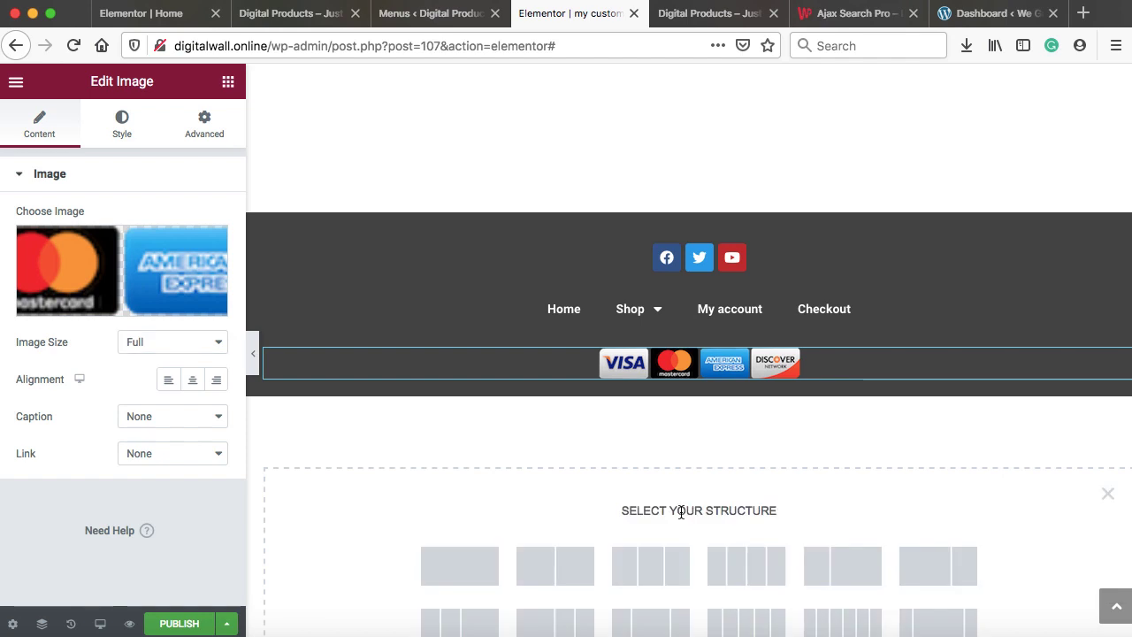
Add a one-column section beneath the footer with a classic green (#18C50D) background
click(487, 563)
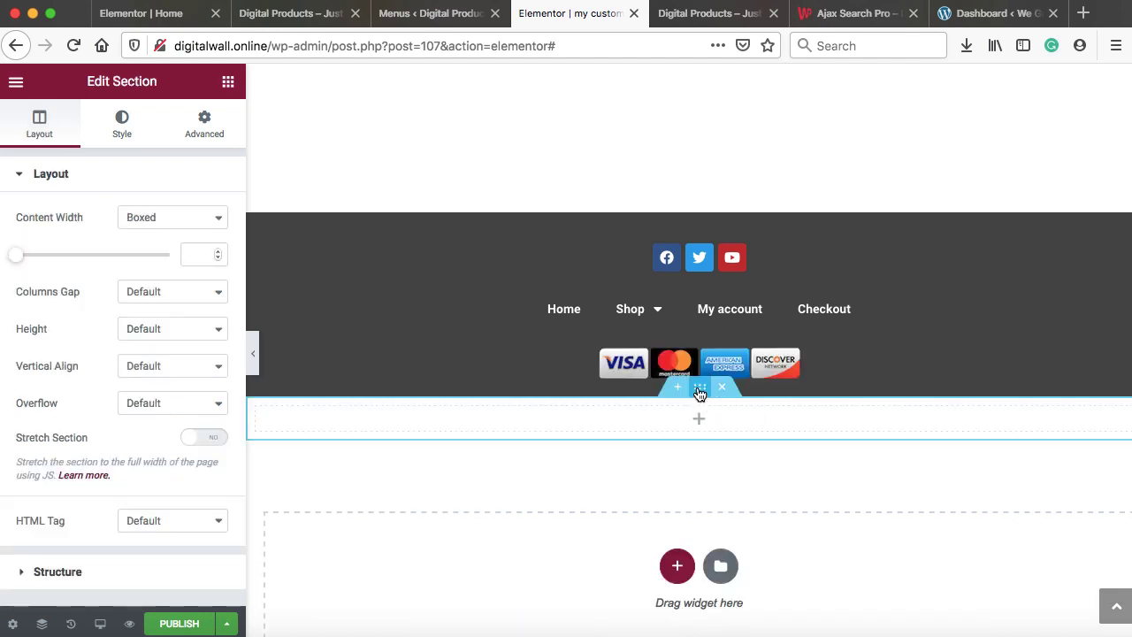
click(119, 128)
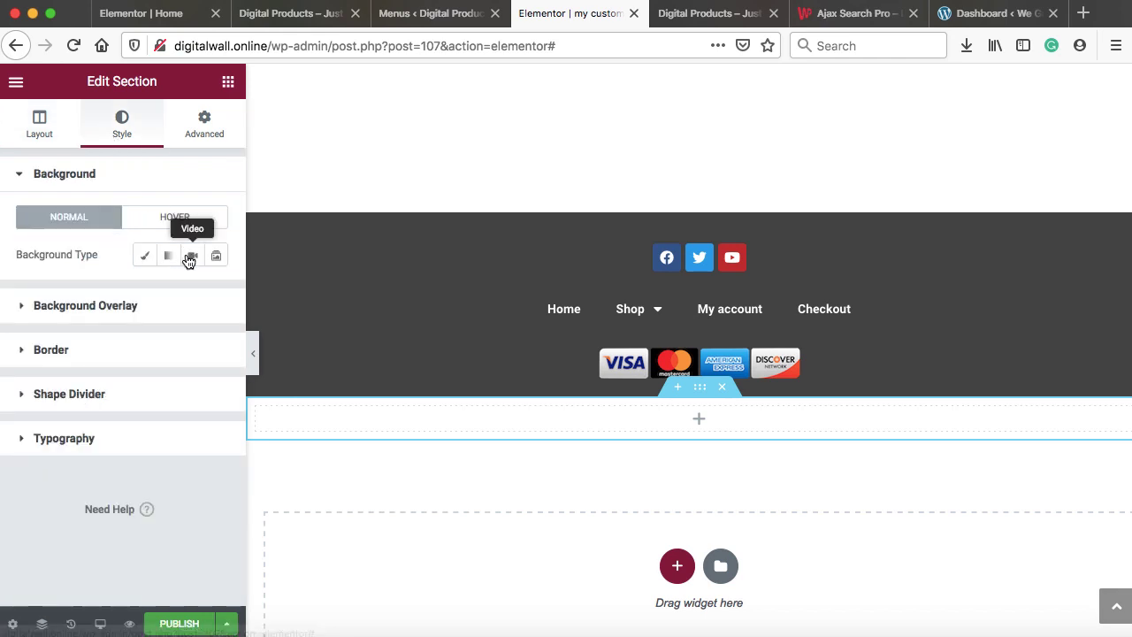
click(144, 255)
click(217, 295)
click(313, 389)
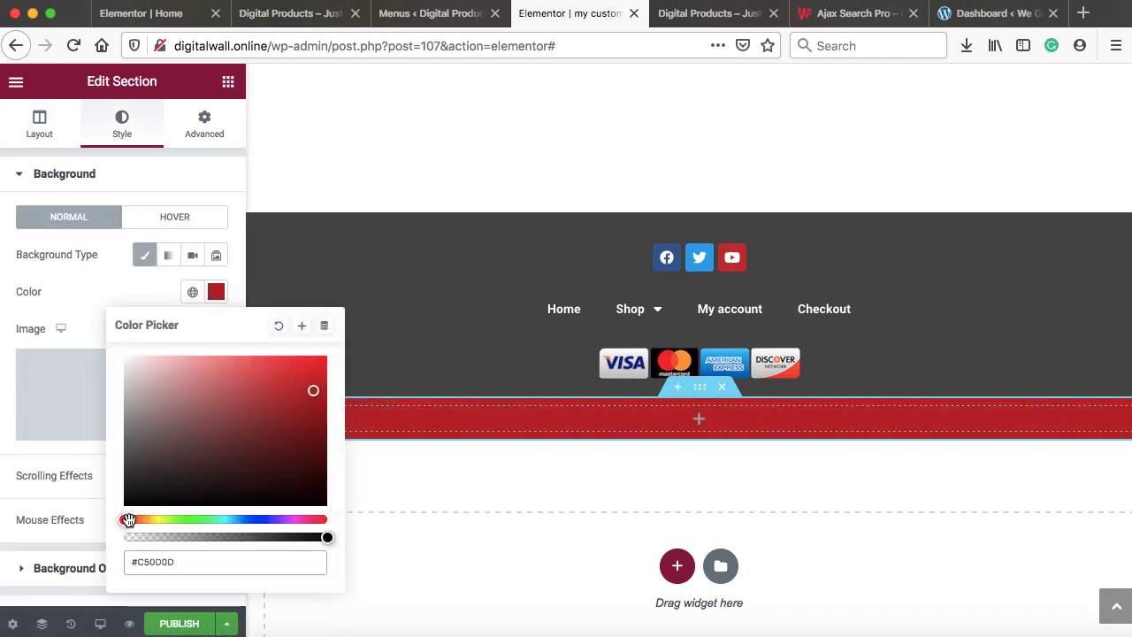
drag(129, 520, 188, 522)
click(111, 291)
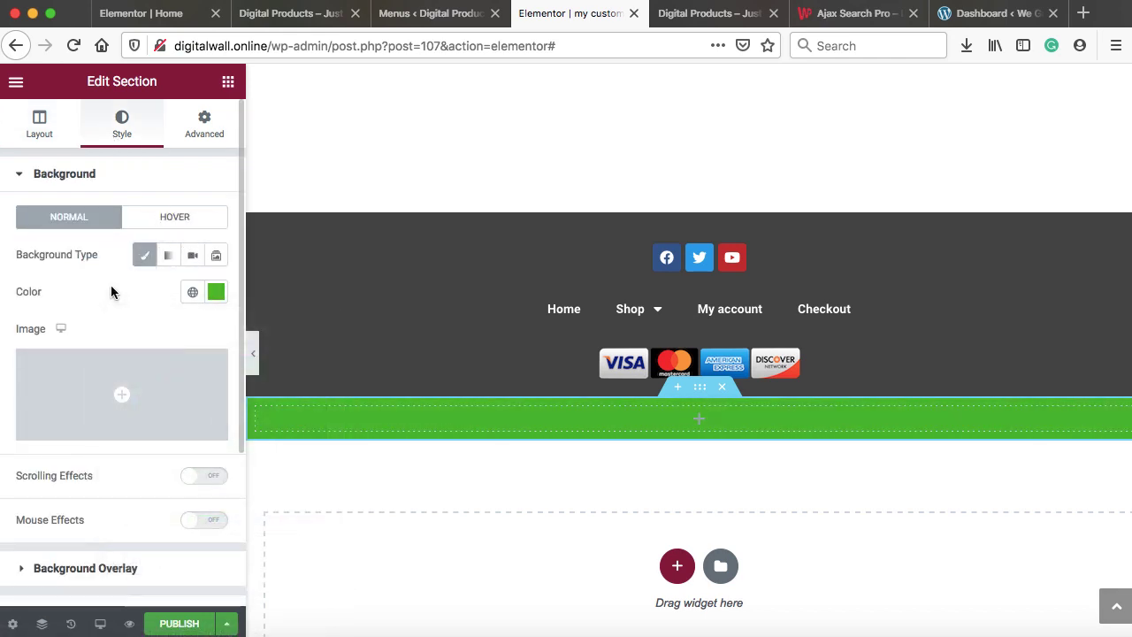
click(701, 426)
Add a centred heading reading 'Copyright 2021 - All Rights Reserved' to the green section
scroll(111, 394, down, 3)
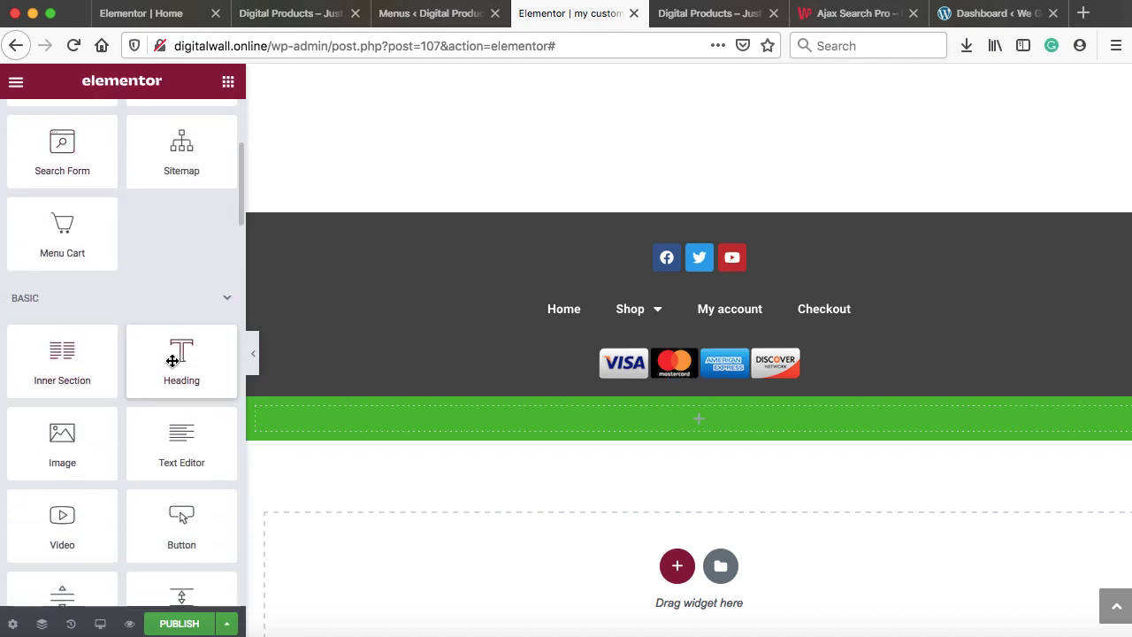
drag(172, 360, 482, 417)
drag(176, 237, 3, 232)
text(Copyrith)
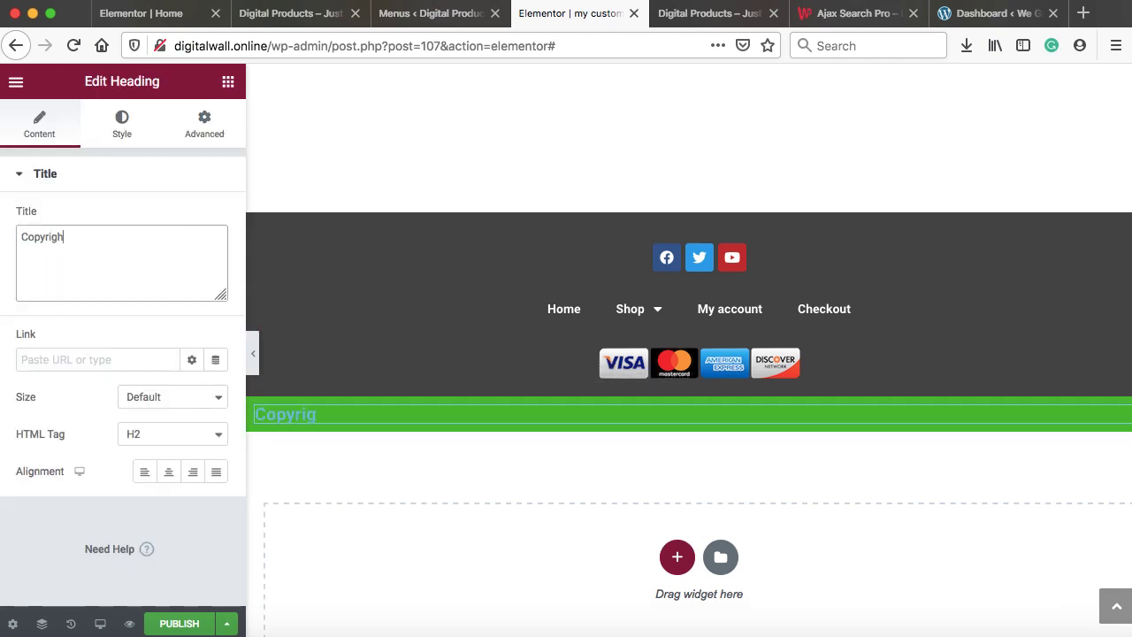
text(t 2021 - All Rights Reserved)
click(165, 474)
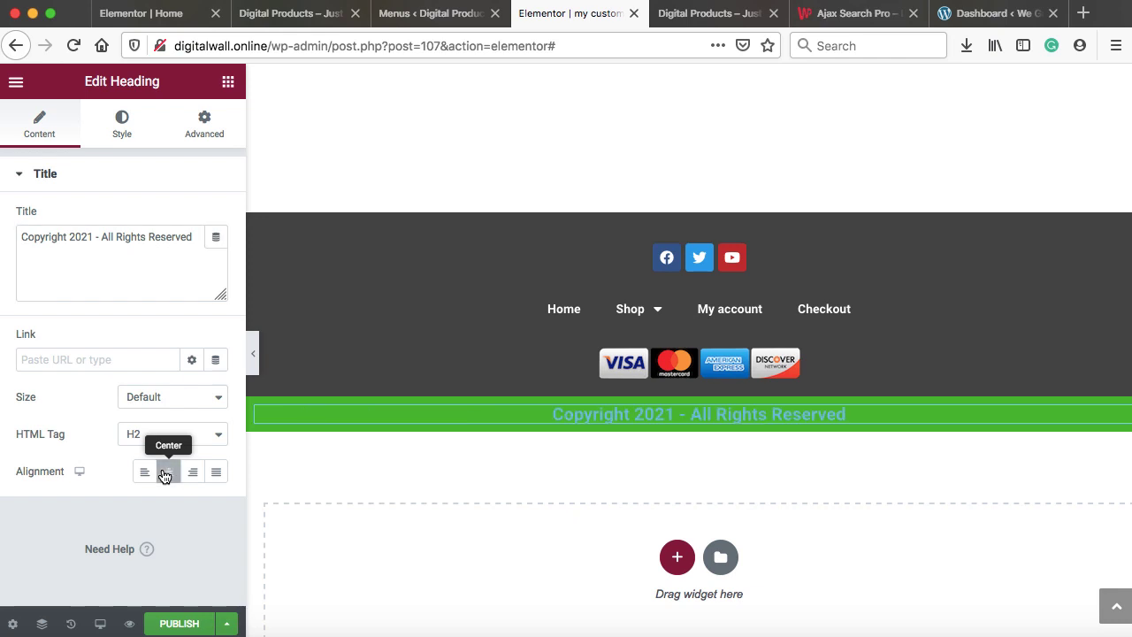
Make the copyright heading's text colour white
click(116, 132)
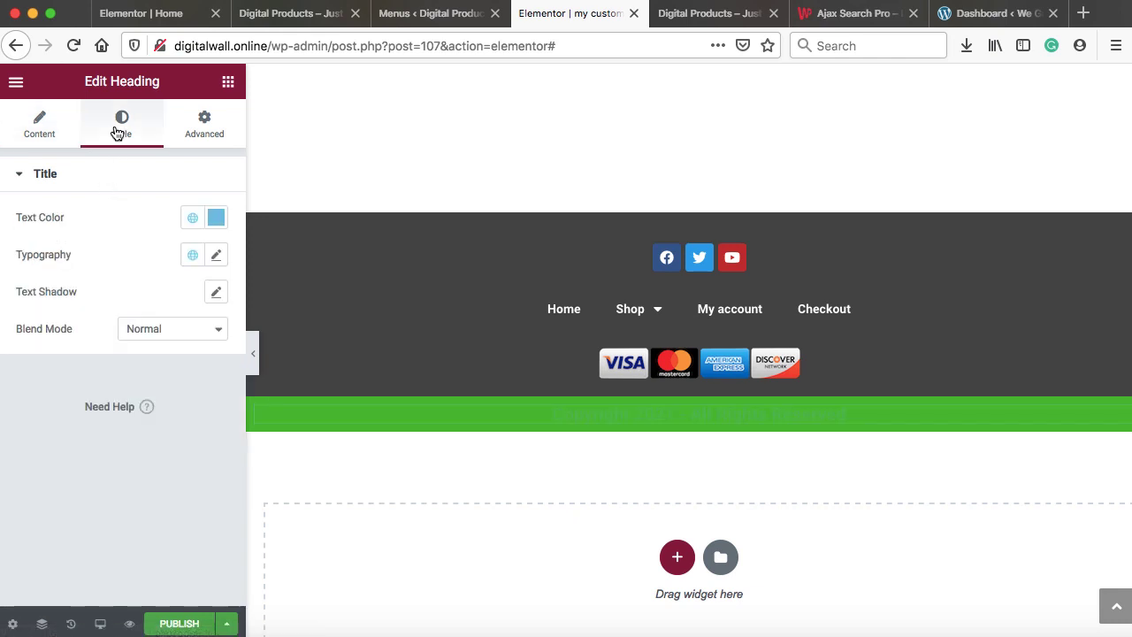
click(216, 219)
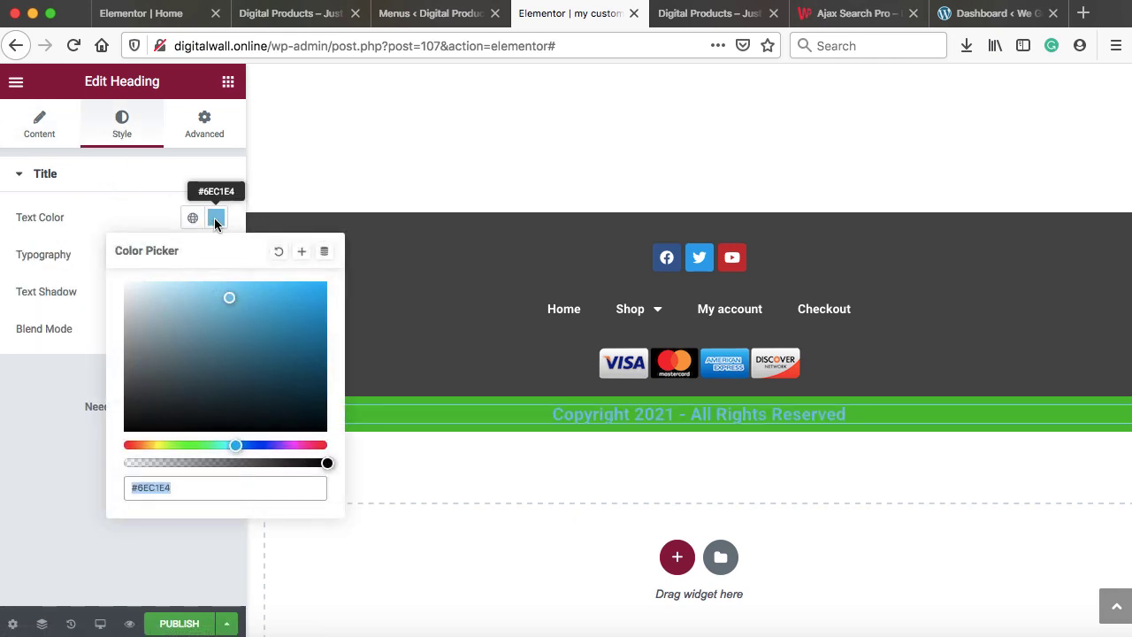
click(175, 322)
drag(137, 295, 101, 271)
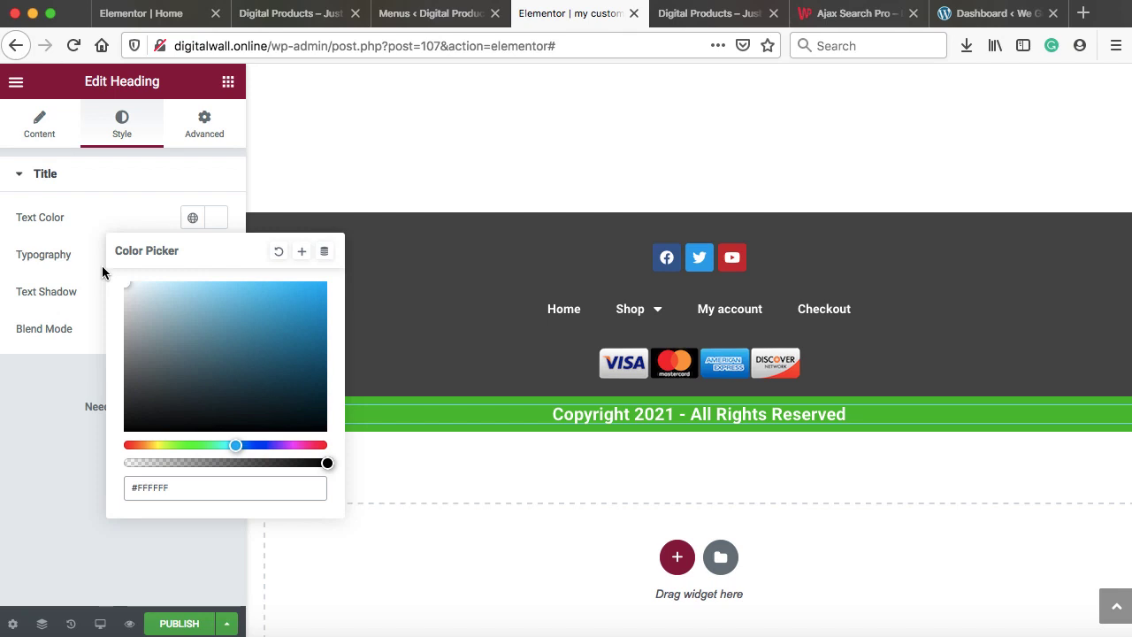
click(92, 206)
Set the heading typography to Quicksand, weight 700, size 17
click(213, 254)
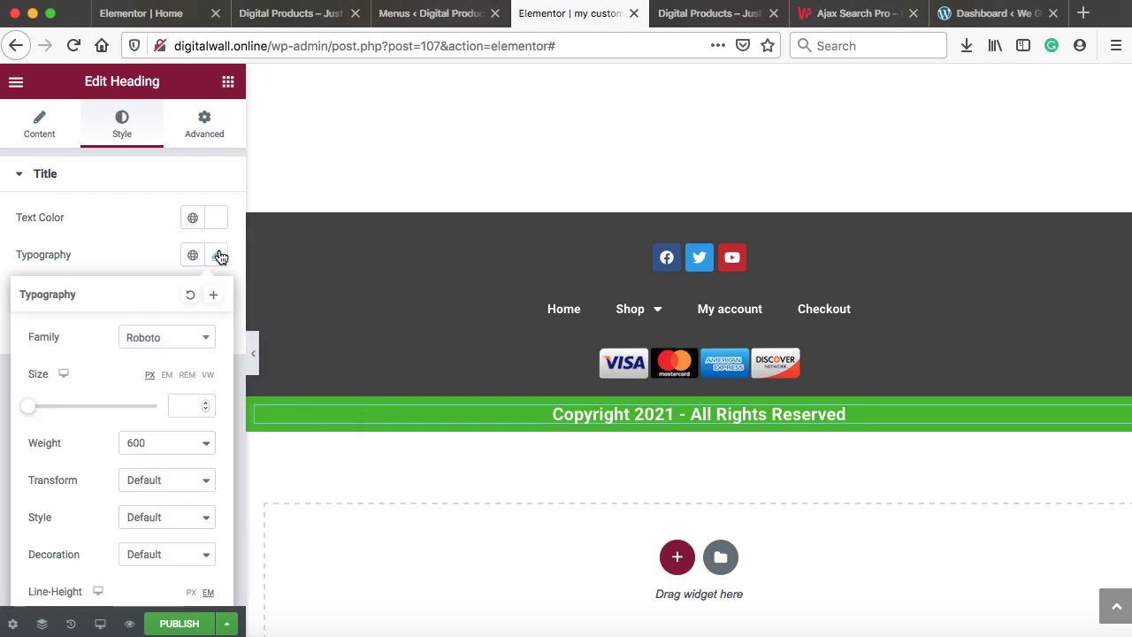
click(191, 345)
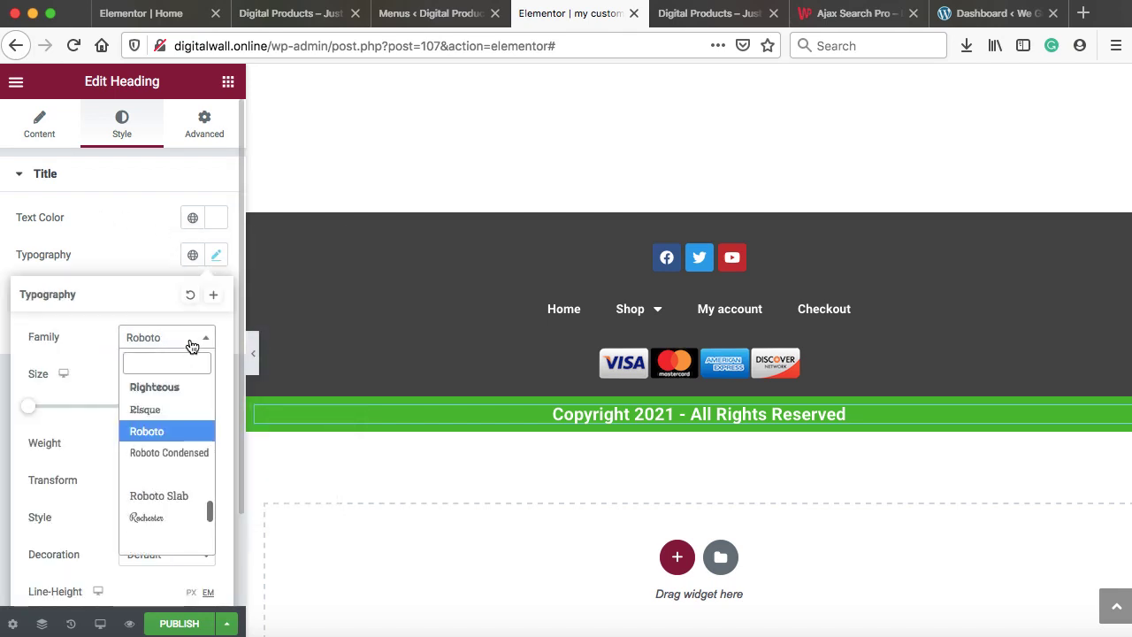
text(quick)
click(179, 410)
click(162, 446)
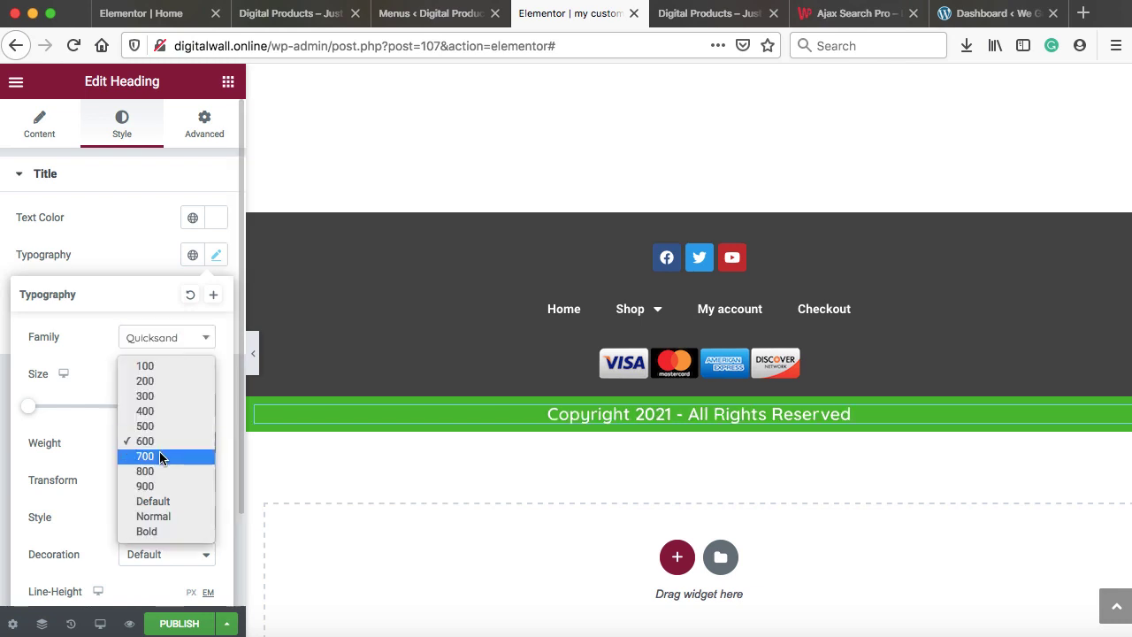
click(160, 454)
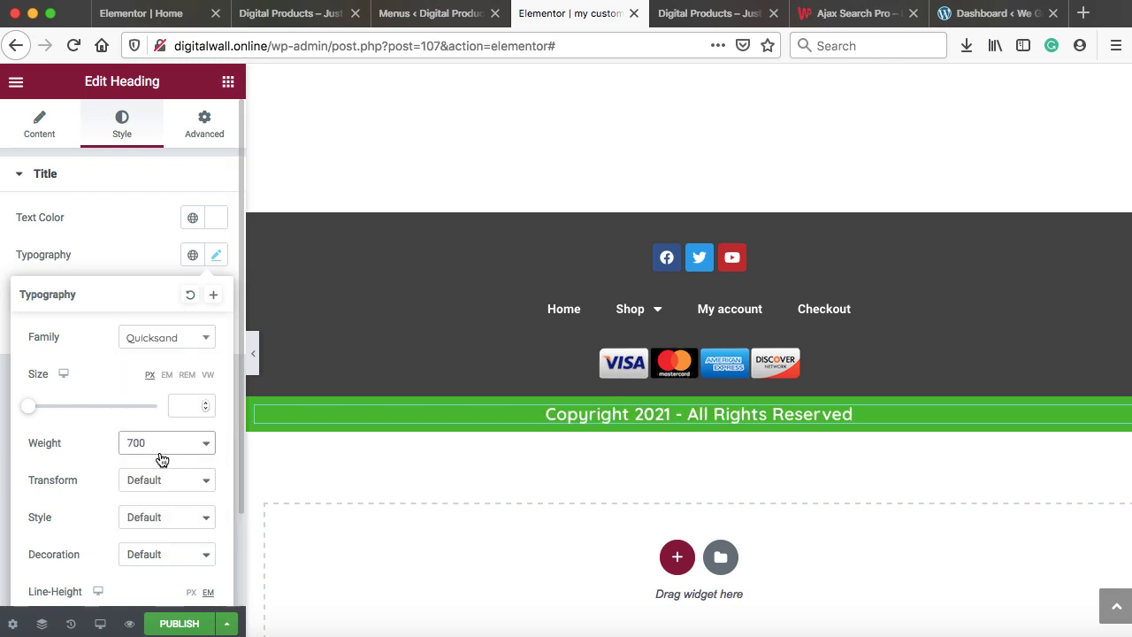
drag(206, 403, 206, 403)
click(108, 255)
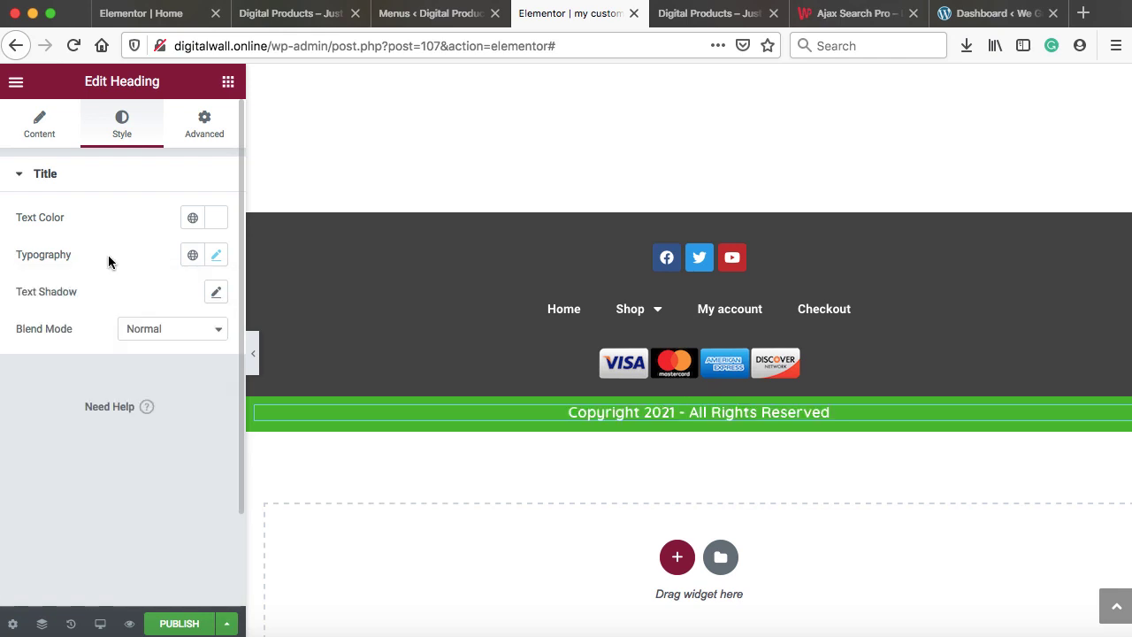
Publish the footer template with an Include Entire Site display condition
click(182, 623)
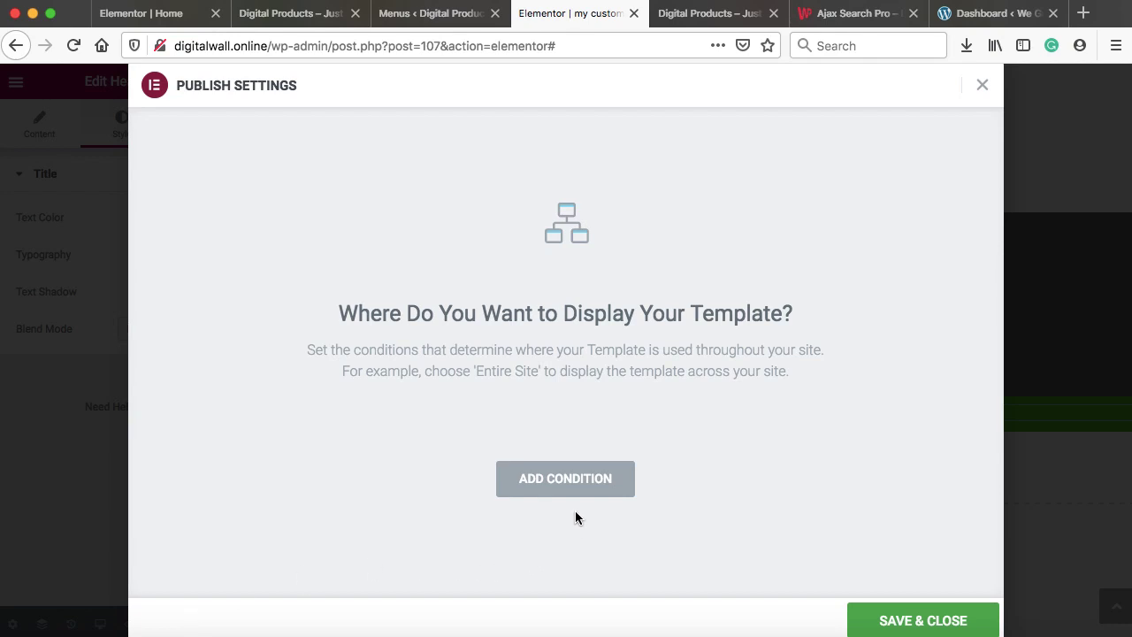
click(565, 482)
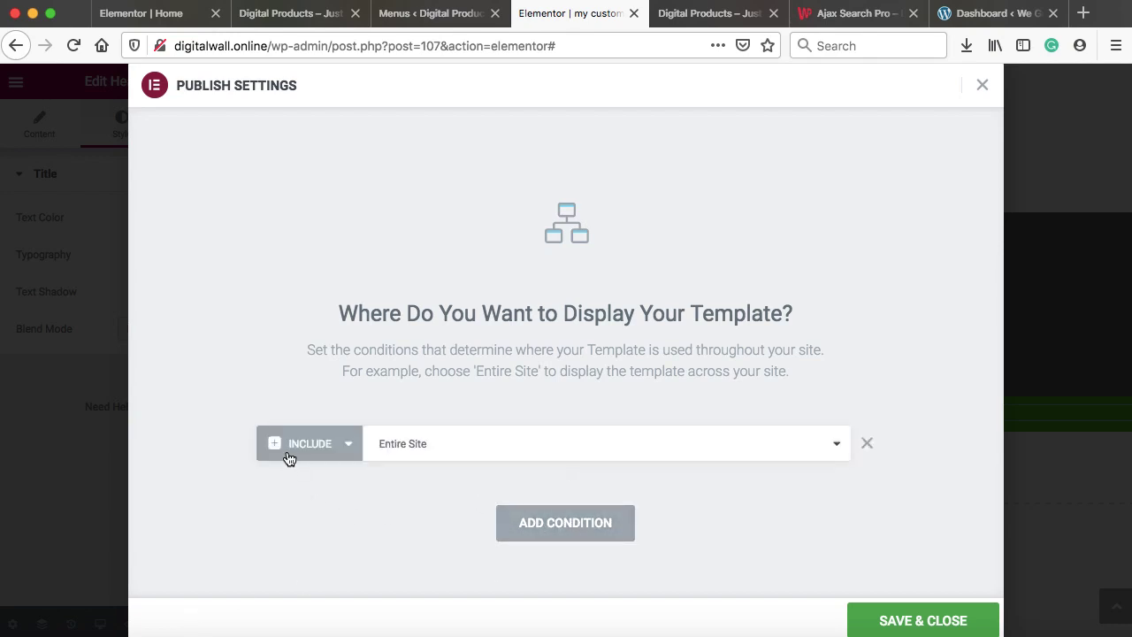
click(921, 622)
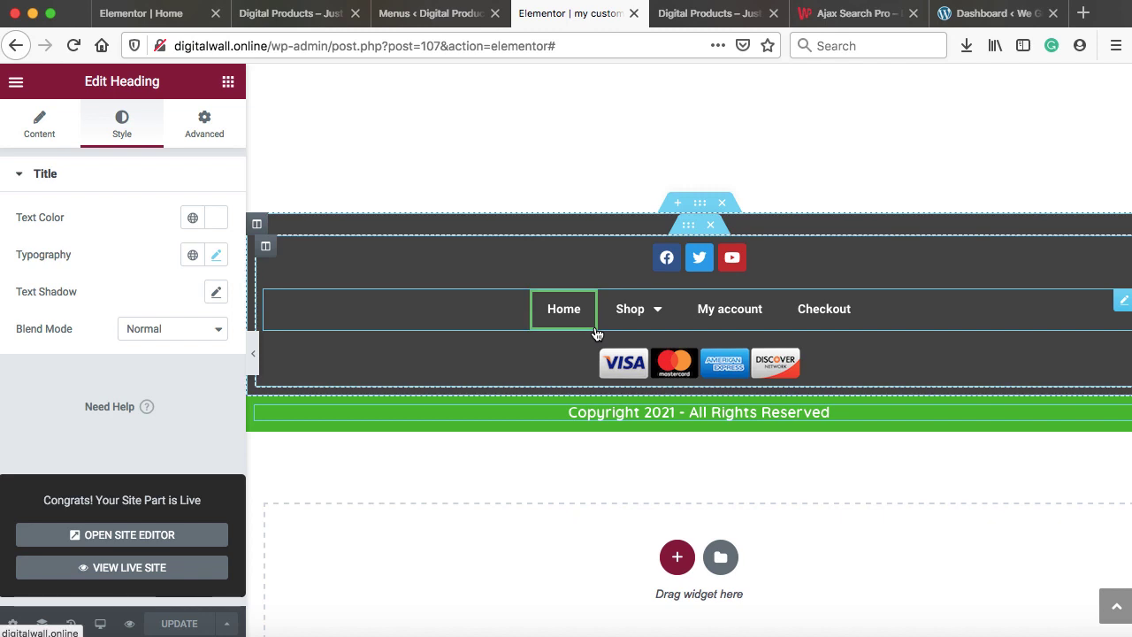
Reload the Digital Products shop page and scroll down to view the new dark footer
click(706, 14)
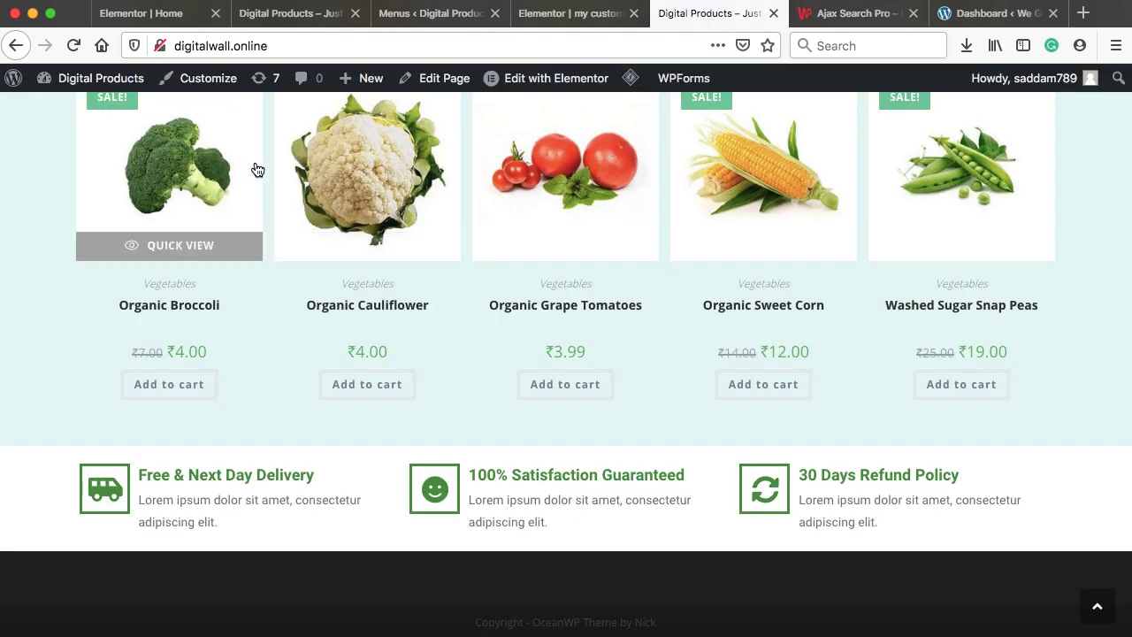
click(71, 46)
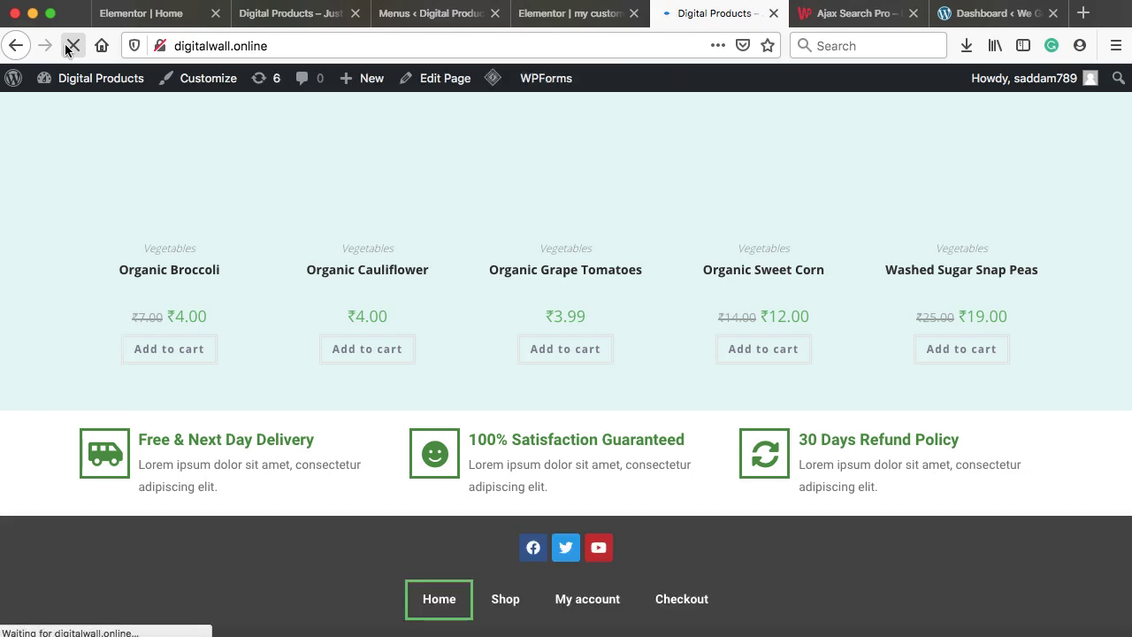
scroll(561, 289, down, 2)
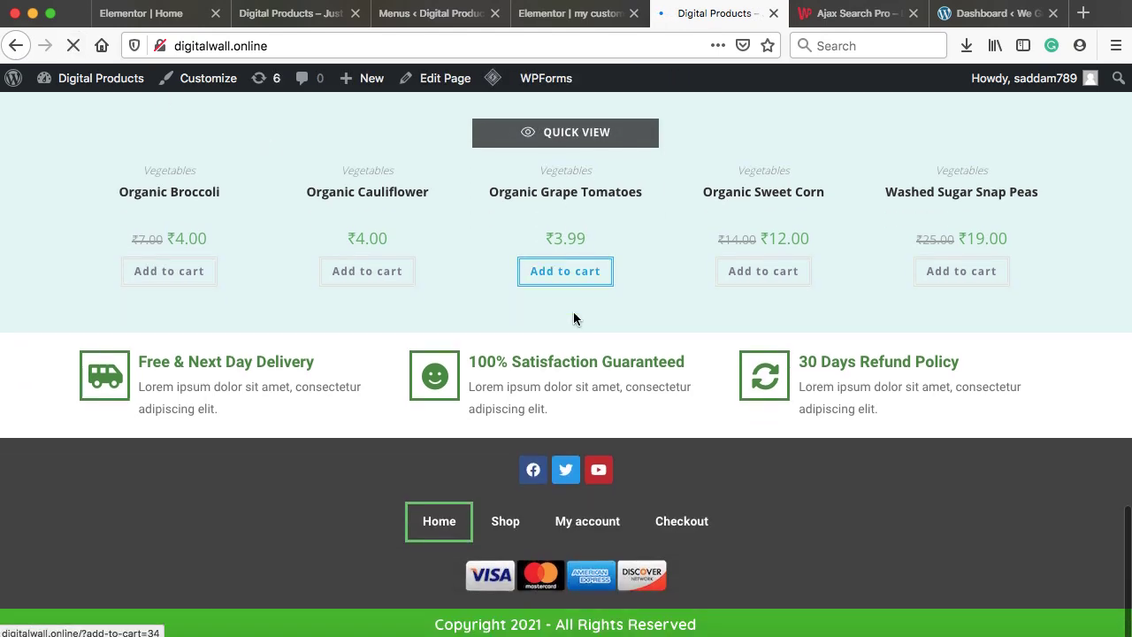
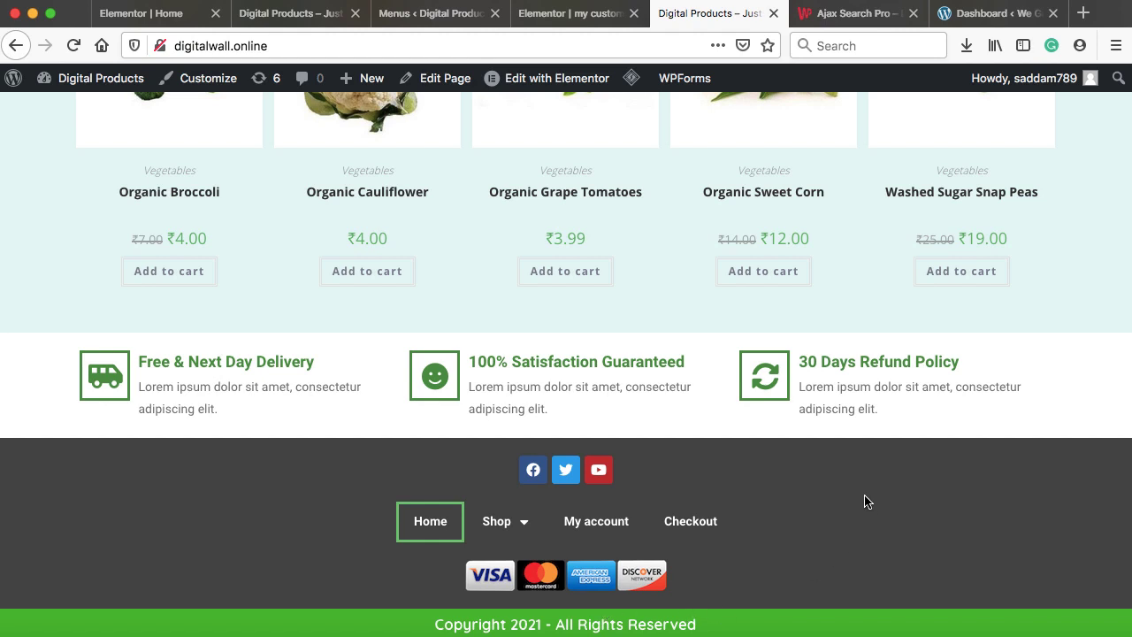
Open the Organic Strawberry product page (₹12.00, 22 in stock) from Top Savings Day
scroll(866, 501, up, 15)
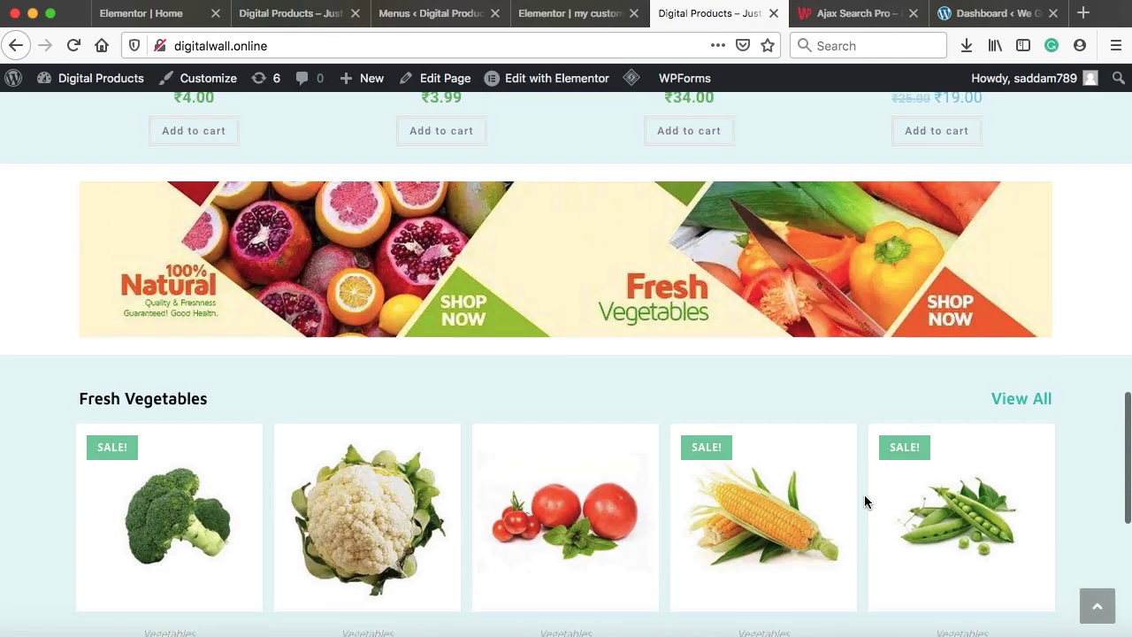
scroll(865, 496, up, 2)
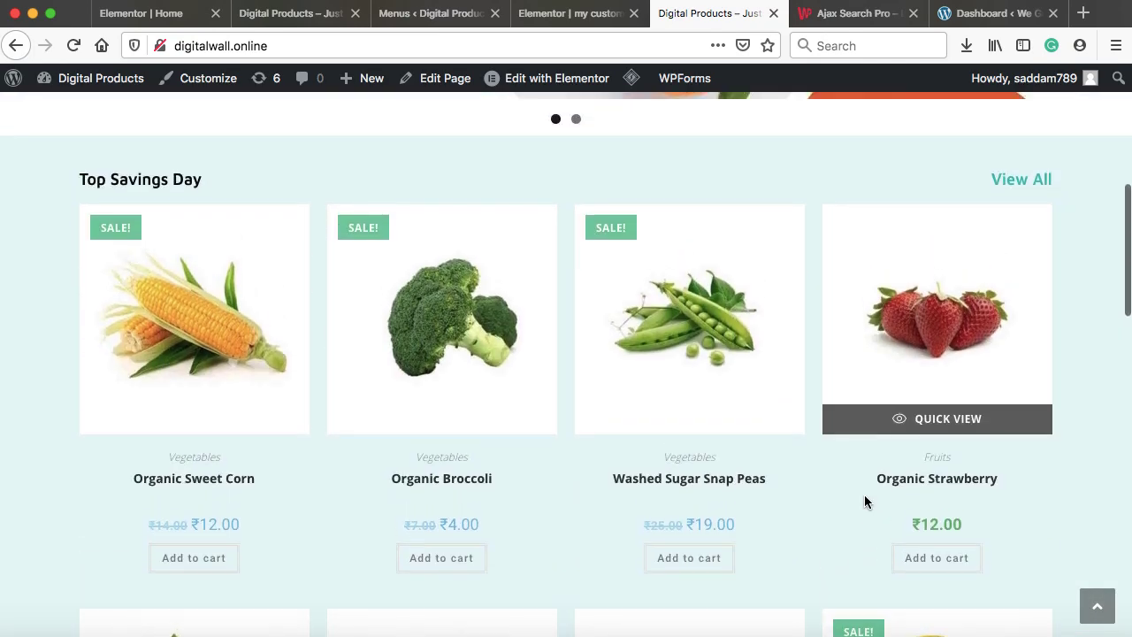
click(939, 335)
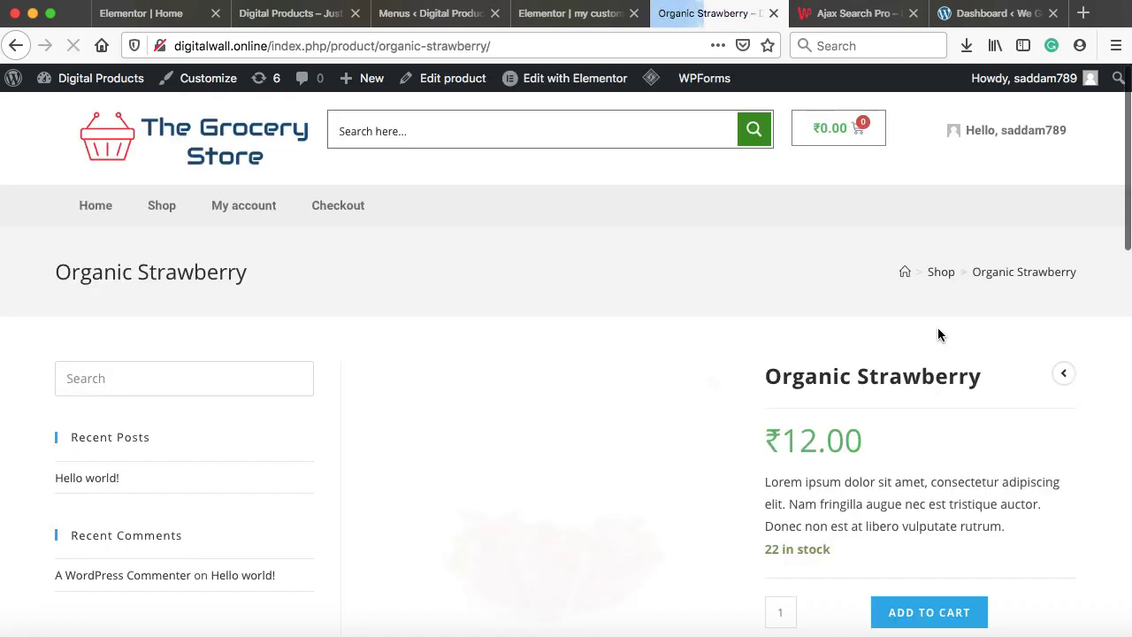
scroll(939, 334, down, 1)
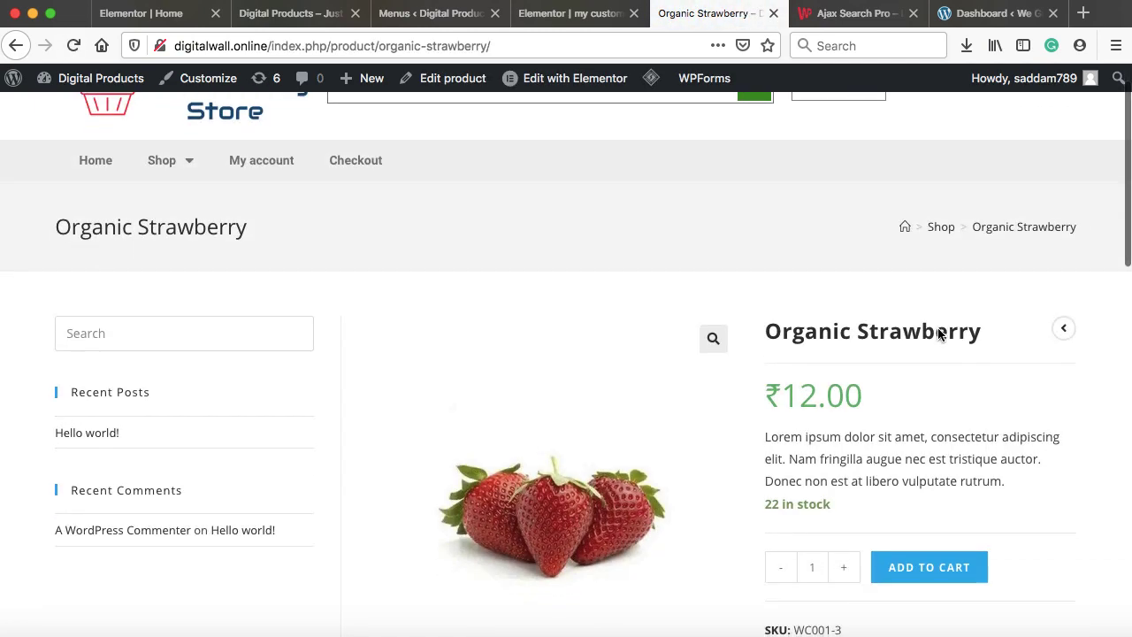
scroll(938, 333, up, 1)
scroll(938, 333, down, 2)
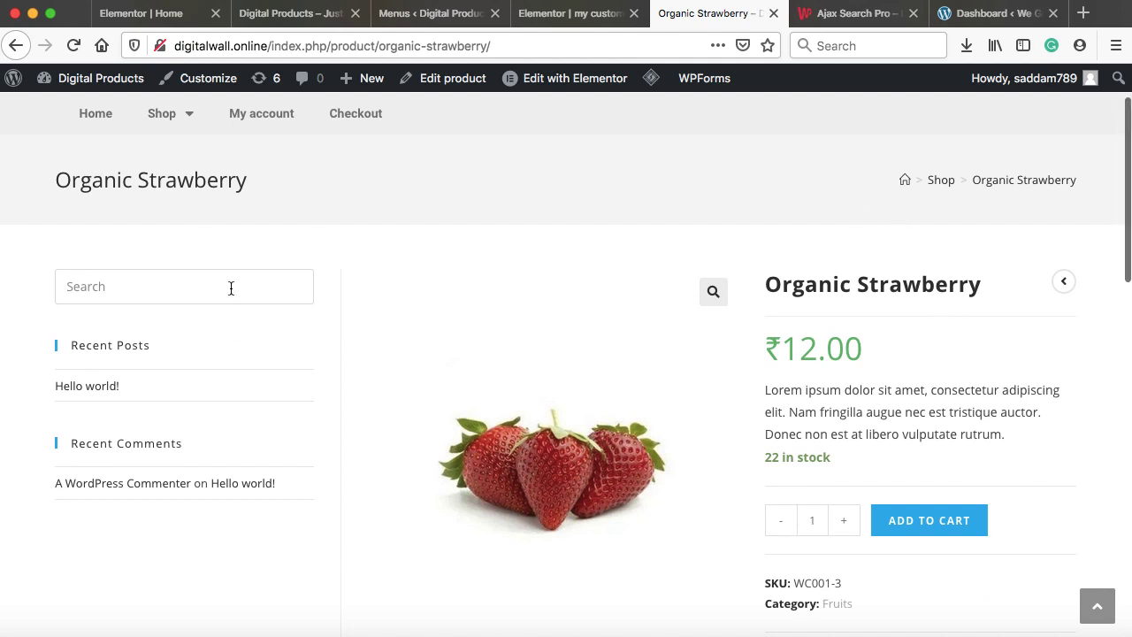
scroll(830, 358, down, 3)
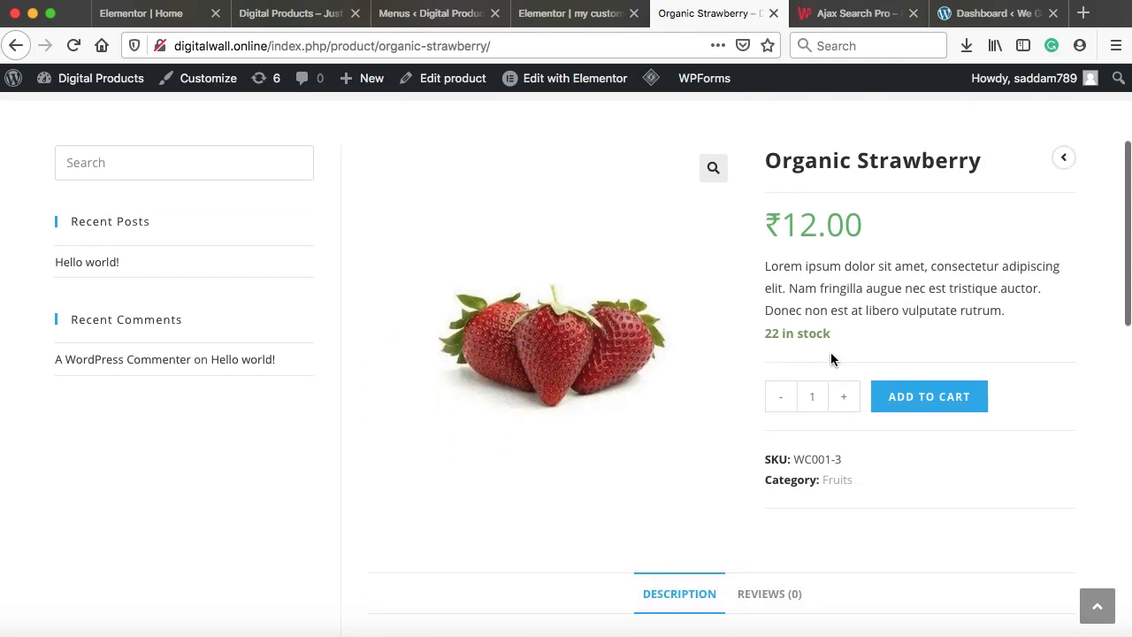
scroll(886, 469, down, 1)
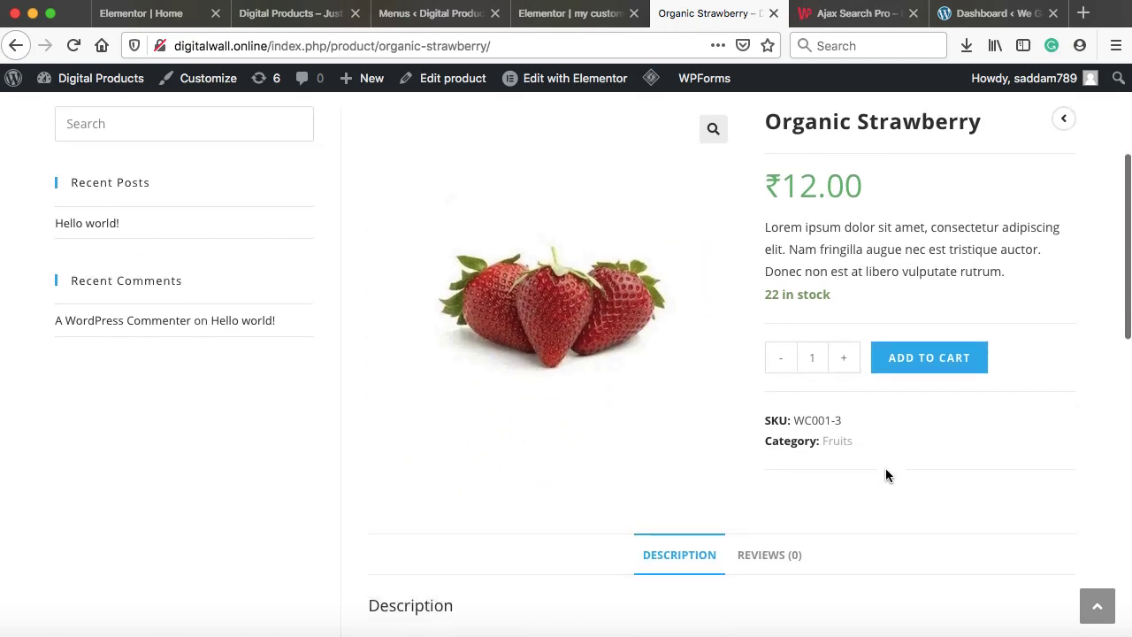
scroll(885, 468, down, 2)
scroll(885, 468, up, 4)
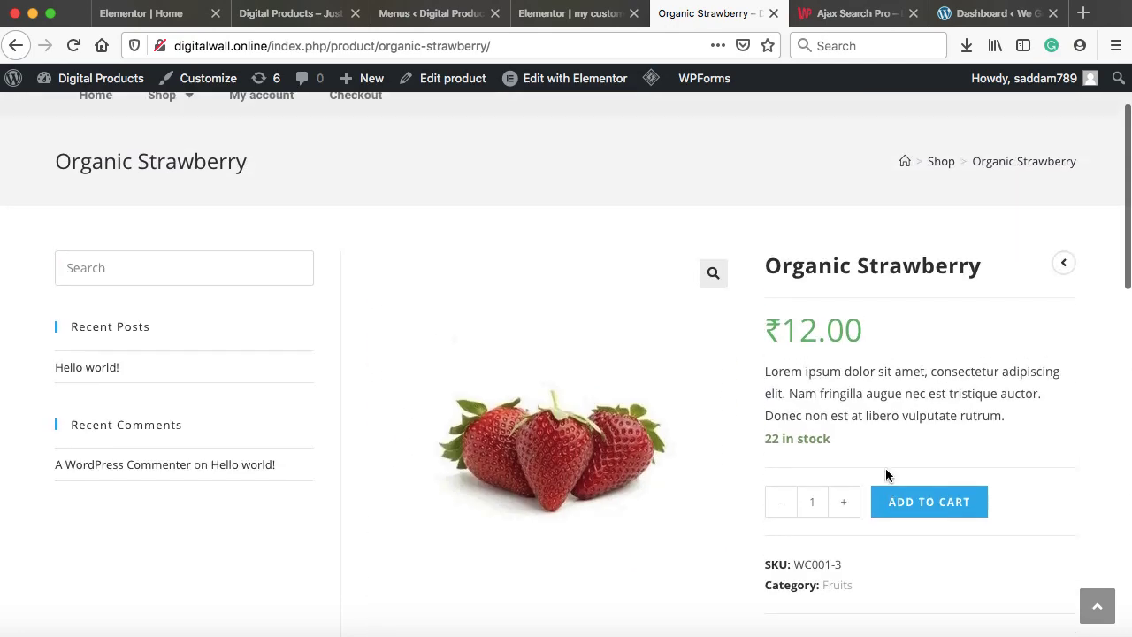
scroll(885, 469, up, 1)
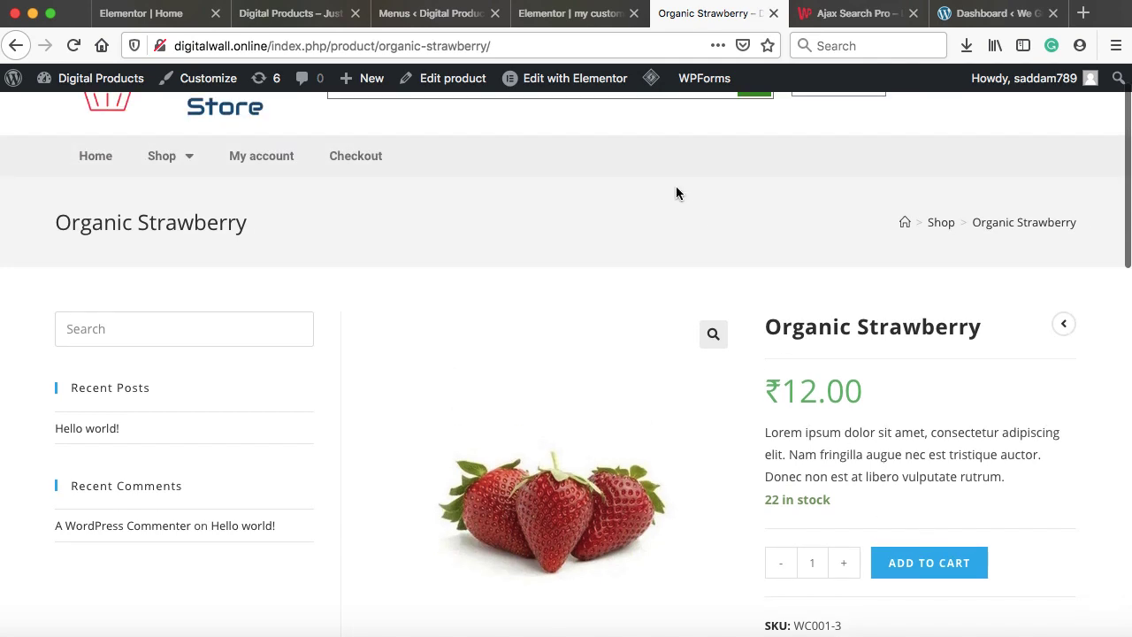
Leave the Elementor footer editor for the WordPress dashboard
click(558, 15)
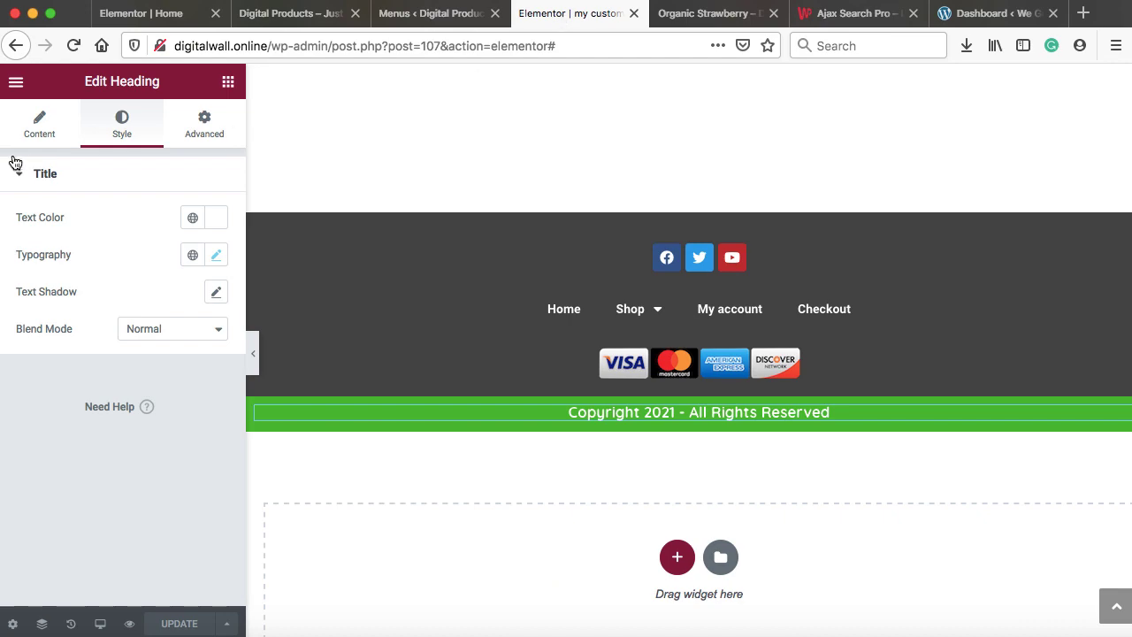
click(16, 86)
click(97, 387)
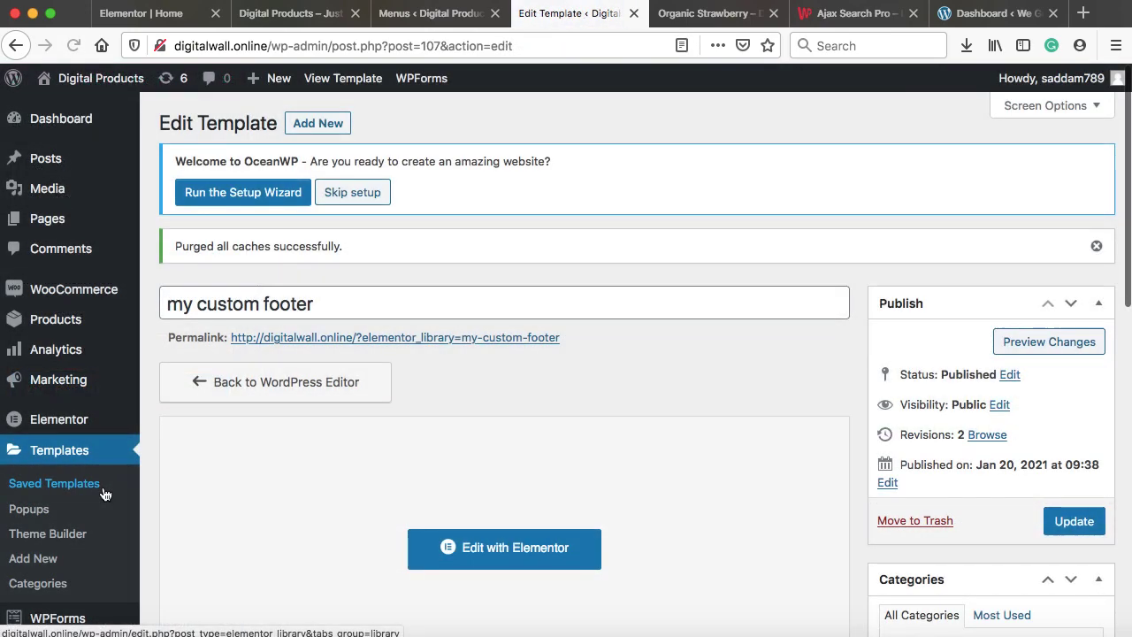
Go to Templates > Theme Builder and start adding a new template
scroll(76, 398, down, 1)
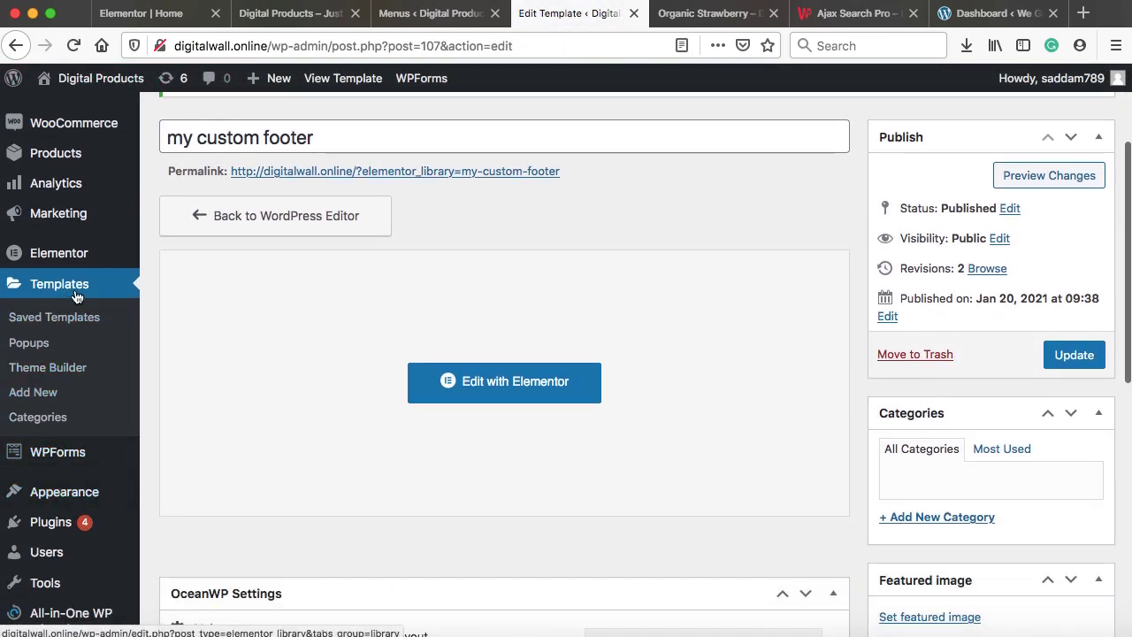
click(68, 369)
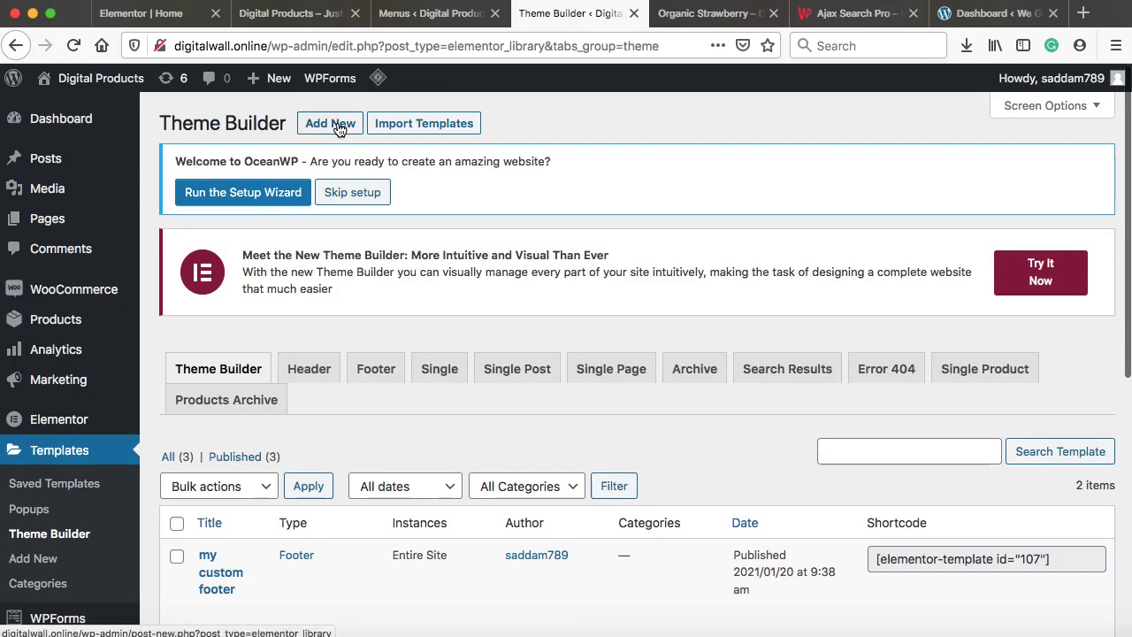
click(329, 122)
Create a Single Product template named 'single product page template'
click(747, 348)
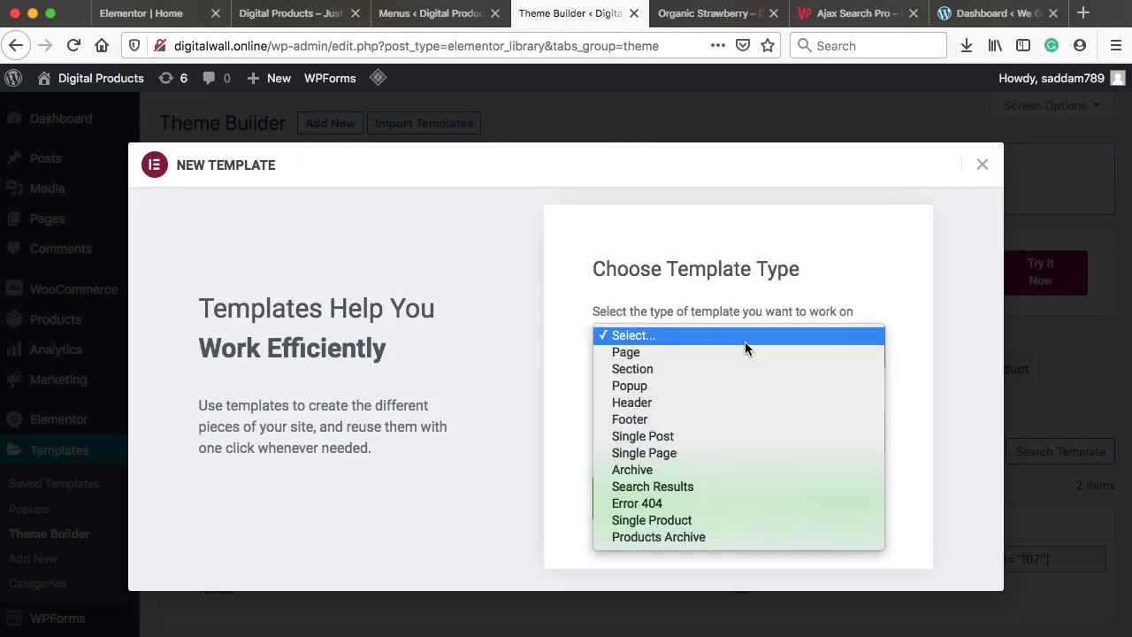
click(681, 520)
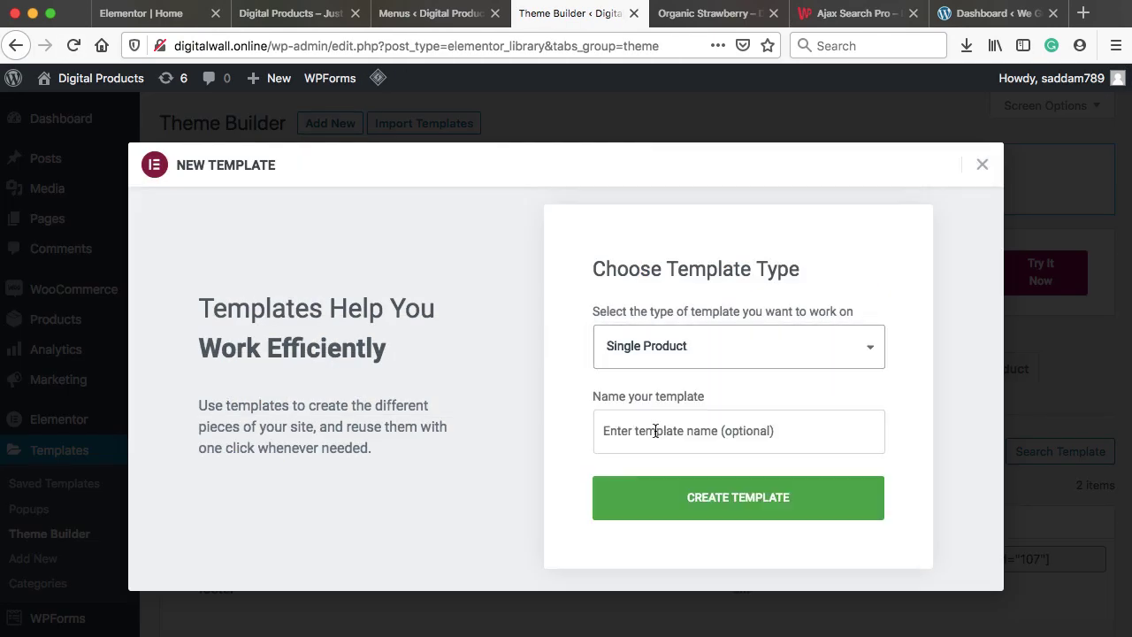
click(655, 431)
text(single produc)
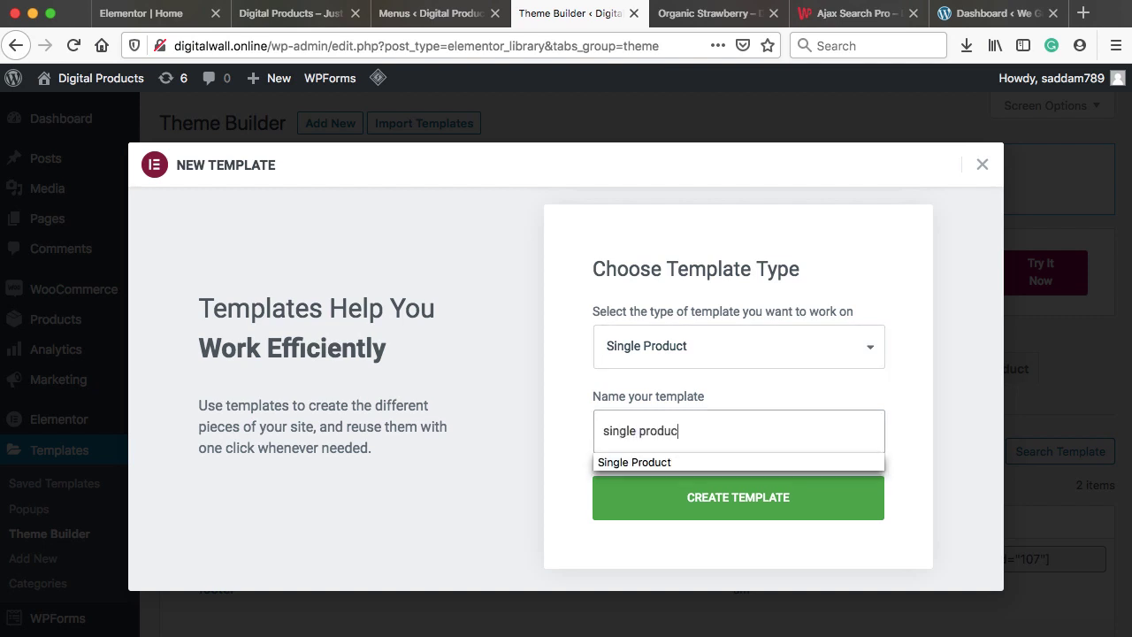
text(t page template)
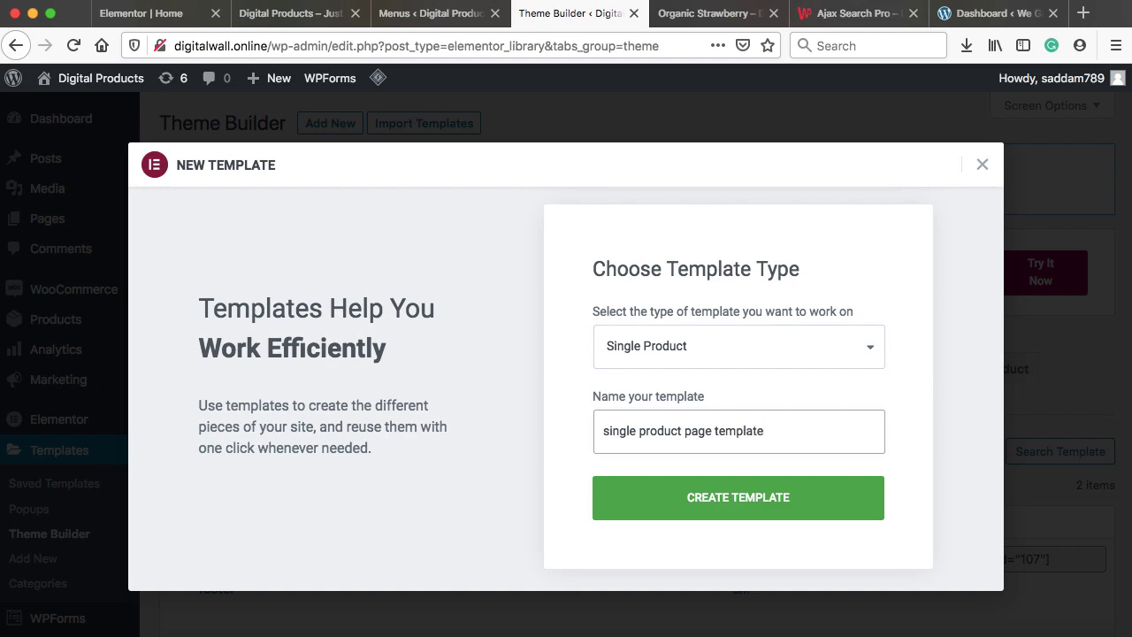
click(740, 504)
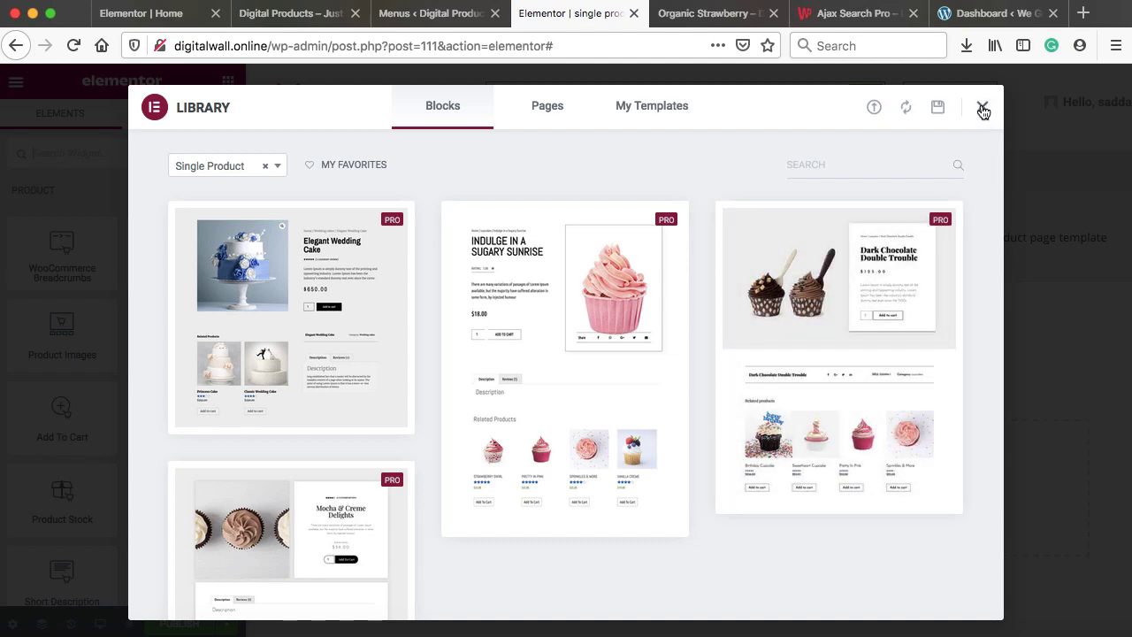
Close the template library and add a one-column section
click(983, 110)
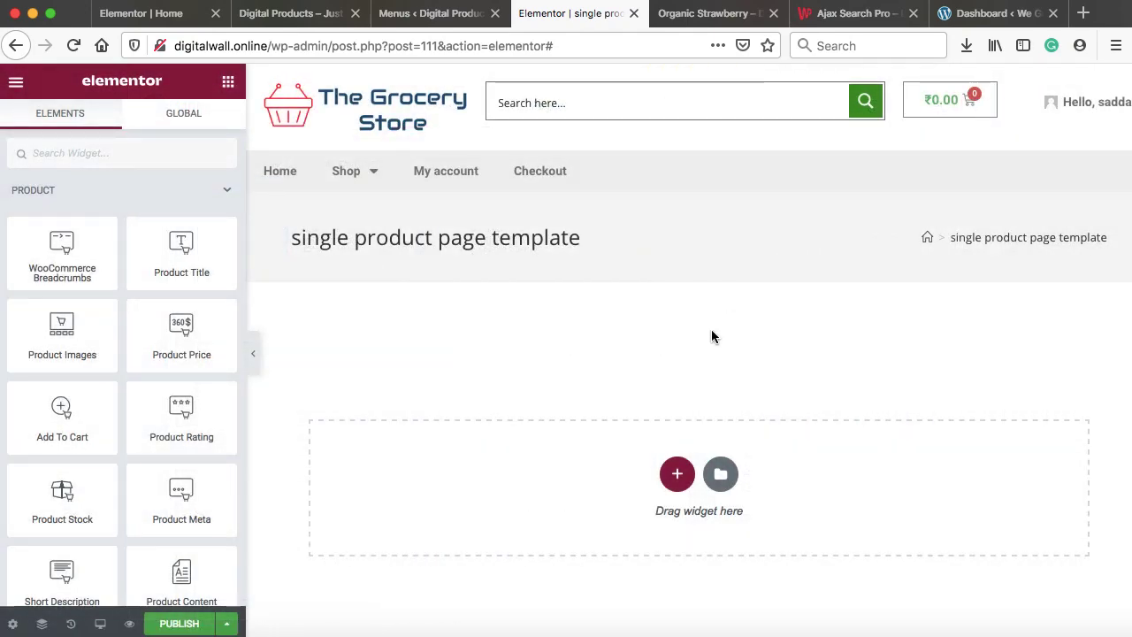
scroll(712, 335, down, 1)
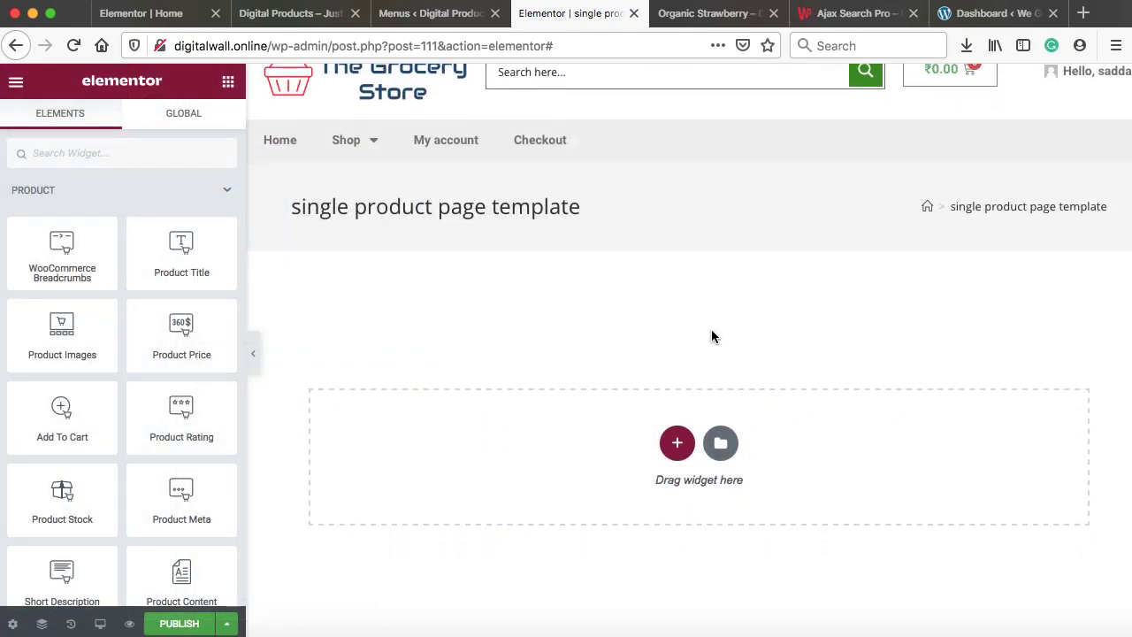
click(677, 439)
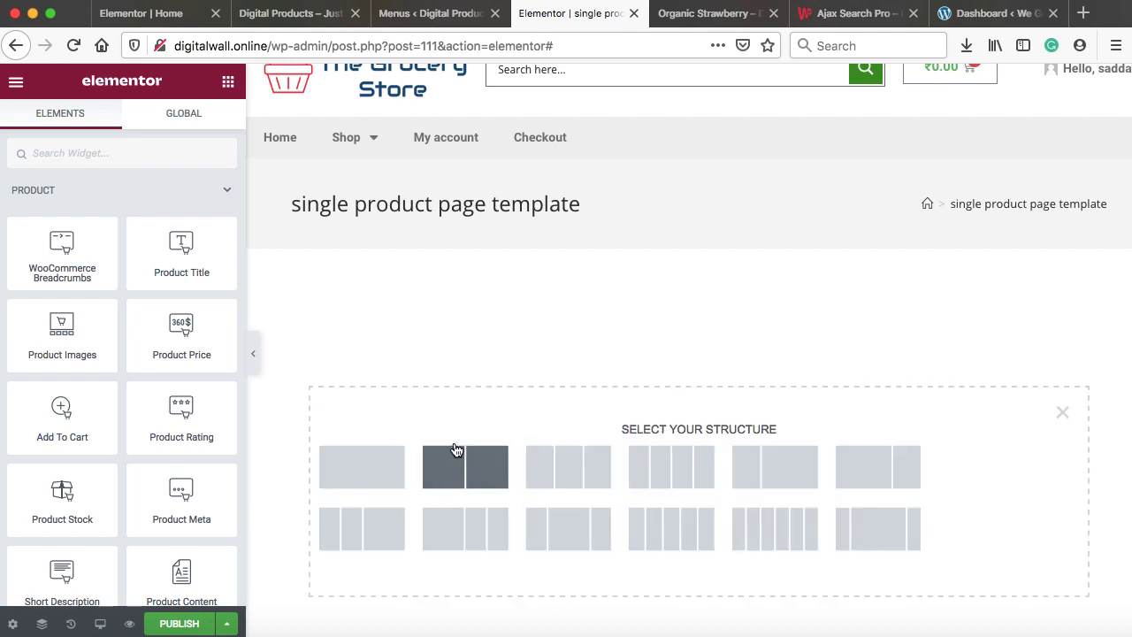
click(369, 464)
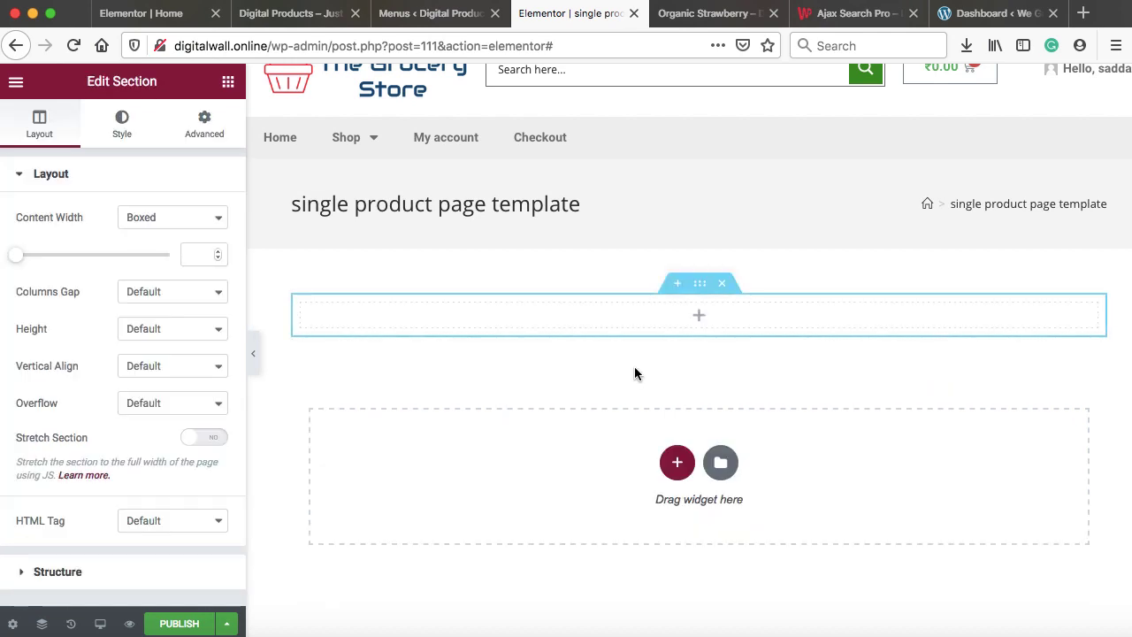
Drop a two-column Inner Section into the new section
click(703, 320)
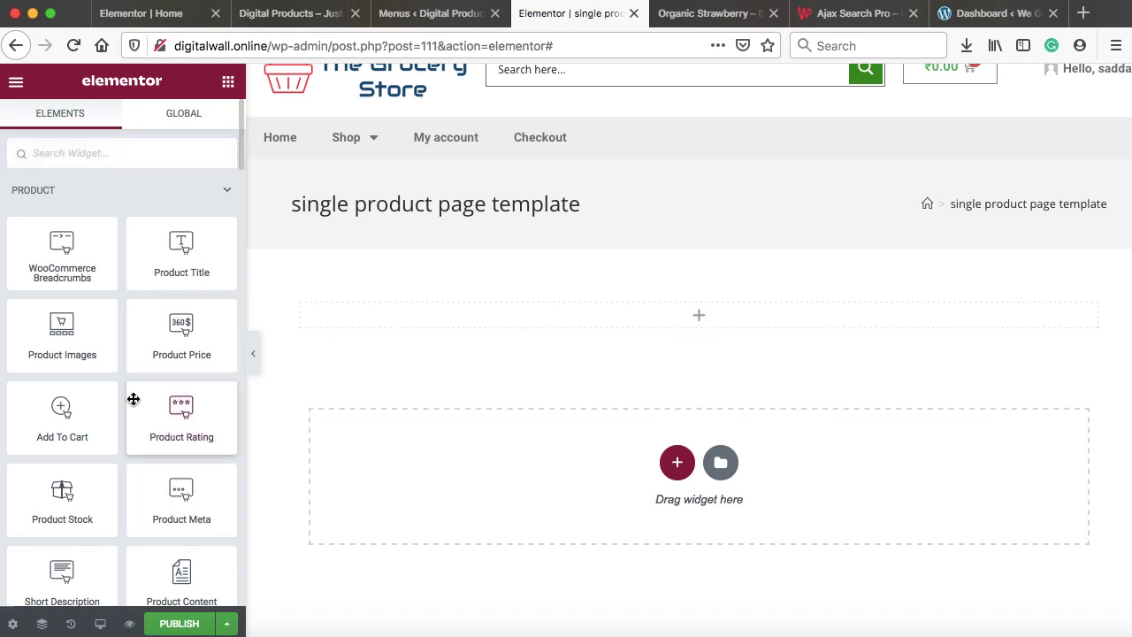
scroll(133, 354, down, 6)
scroll(132, 398, down, 6)
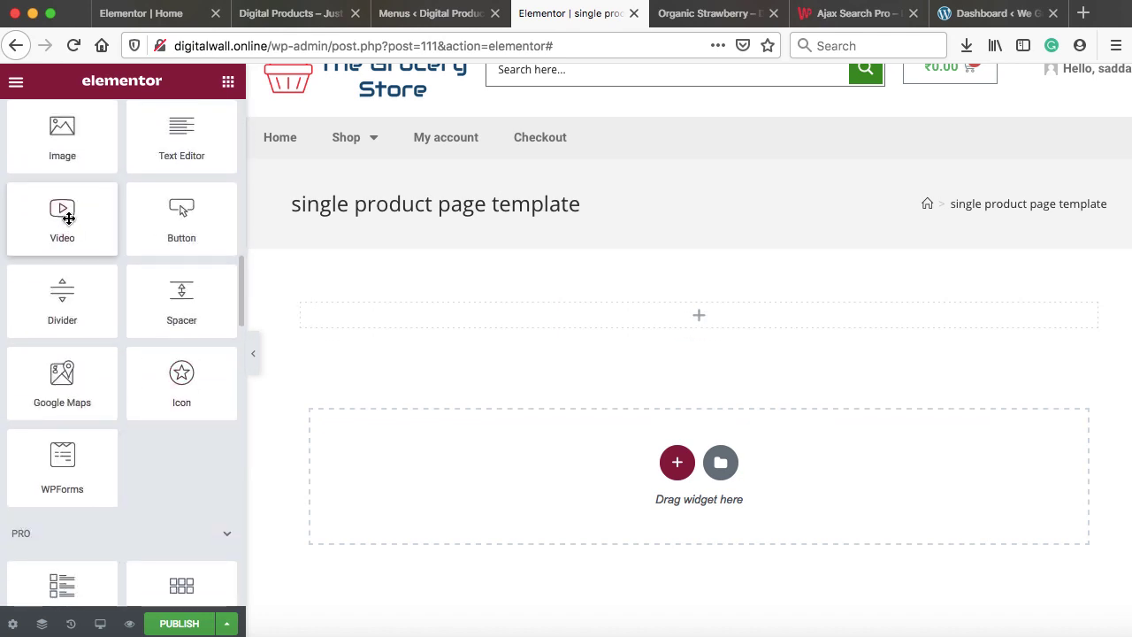
scroll(53, 226, up, 2)
drag(45, 229, 508, 317)
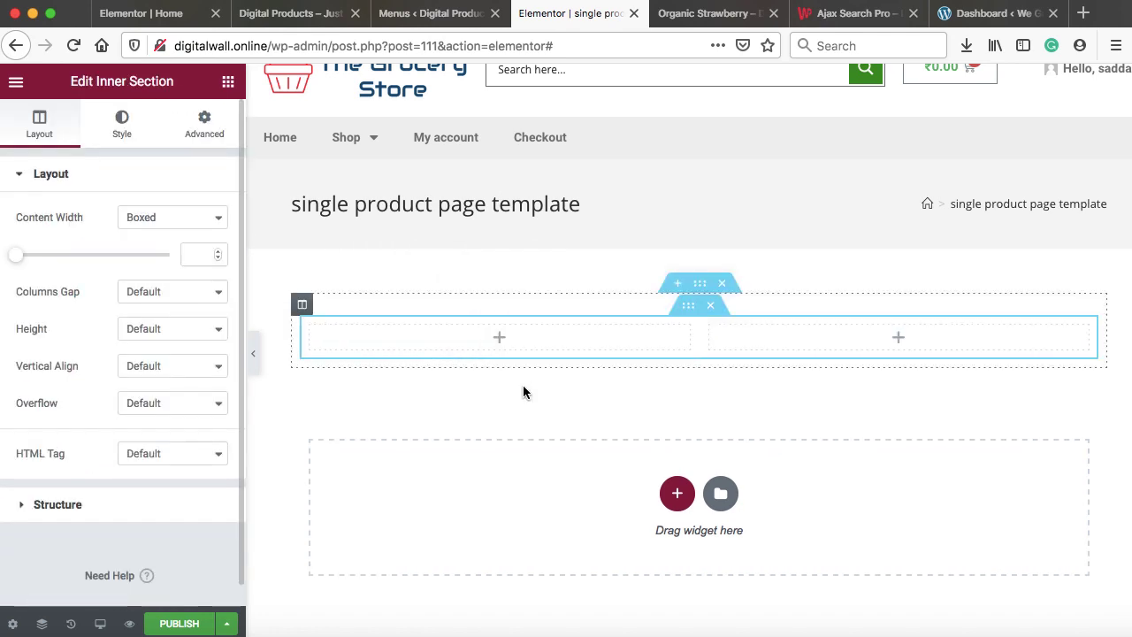
click(500, 340)
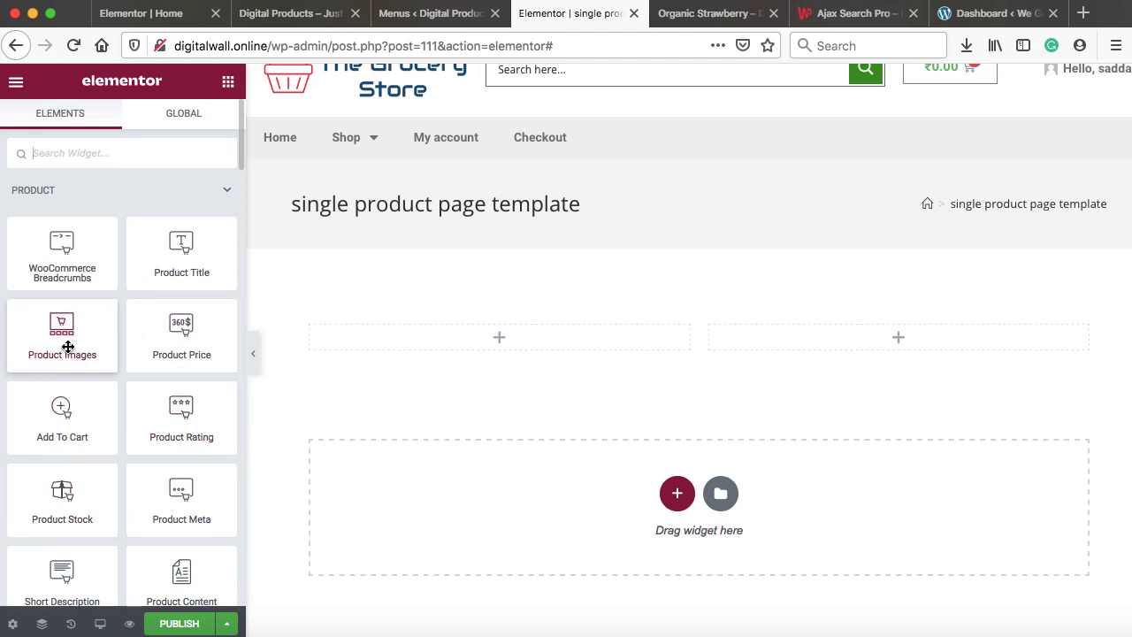
Add Product Images to the left column and Product Title to the right column
drag(40, 341, 343, 338)
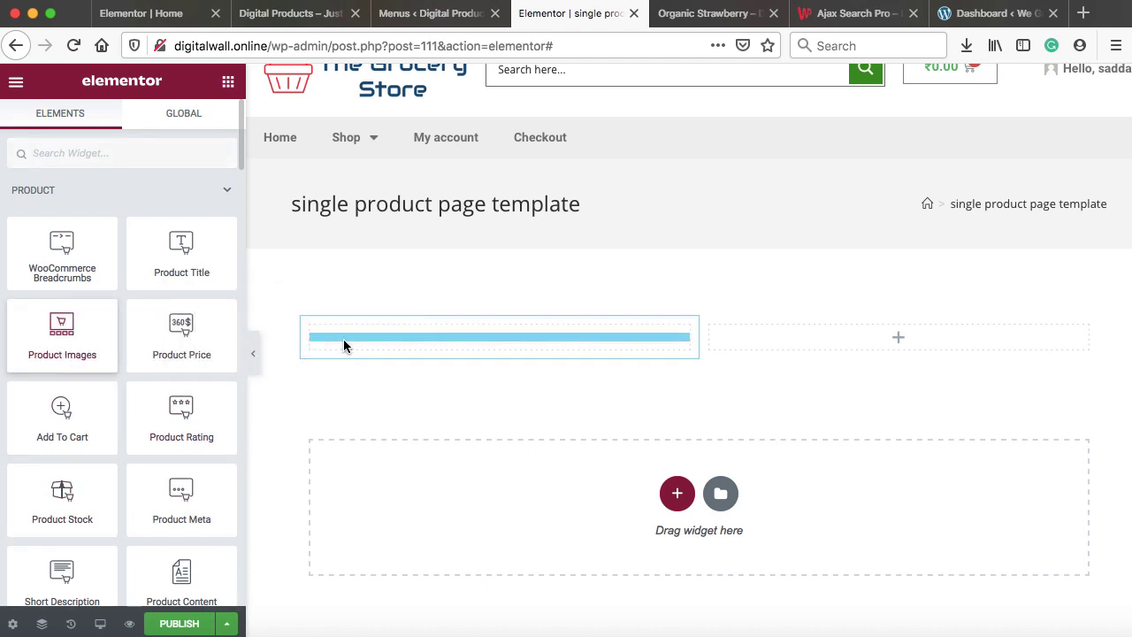
scroll(608, 363, down, 2)
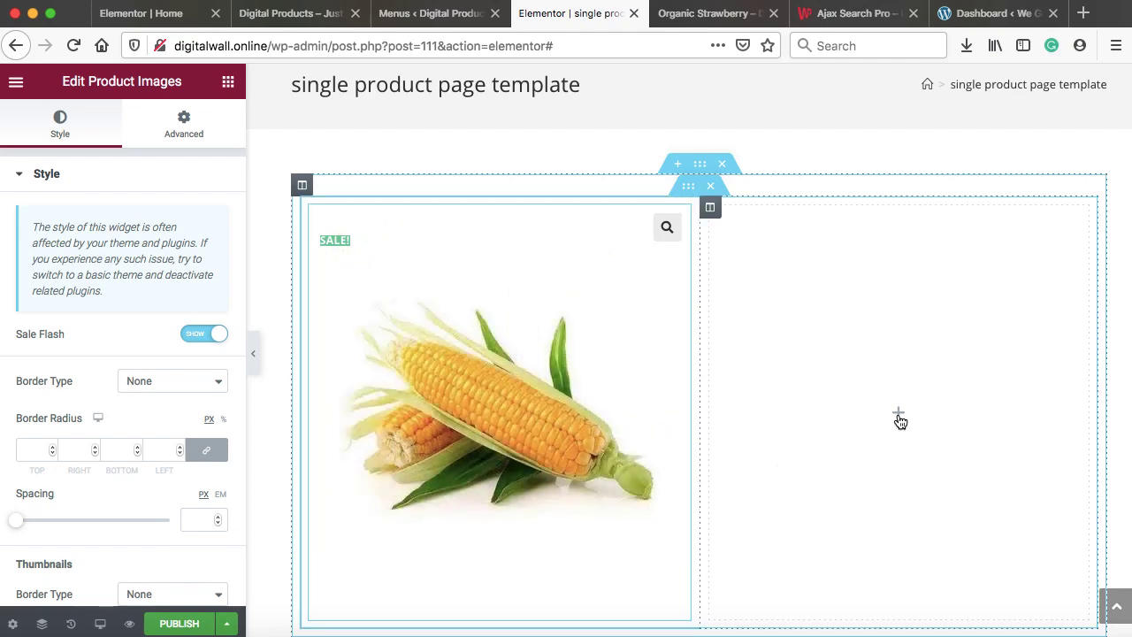
click(898, 415)
drag(168, 264, 821, 245)
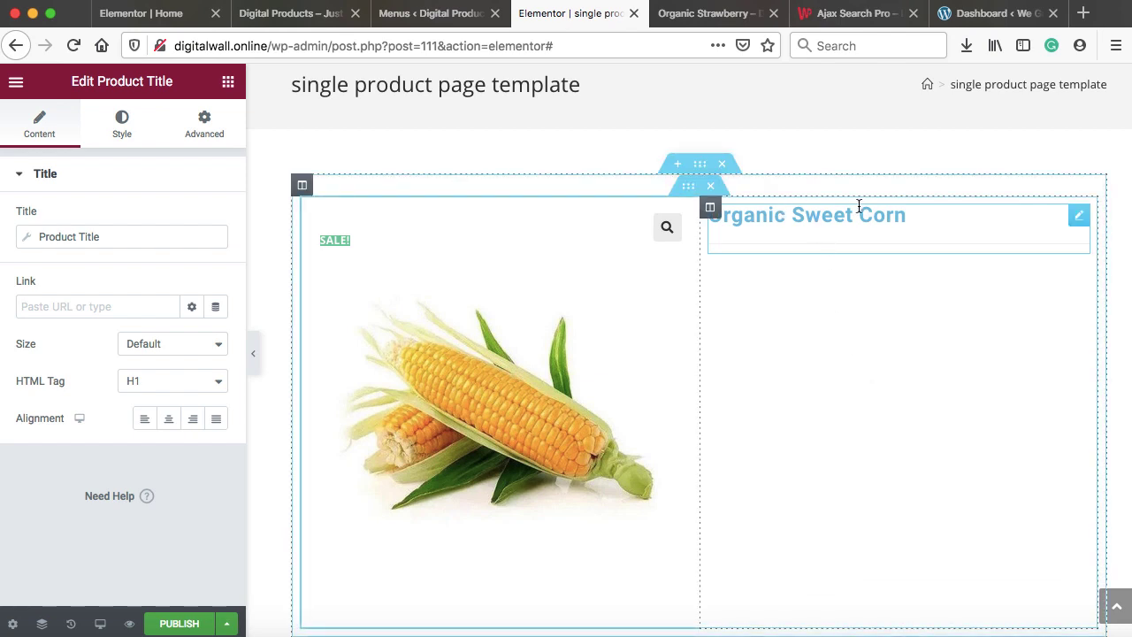
Color the product title #121212 and change its typography font family
click(121, 122)
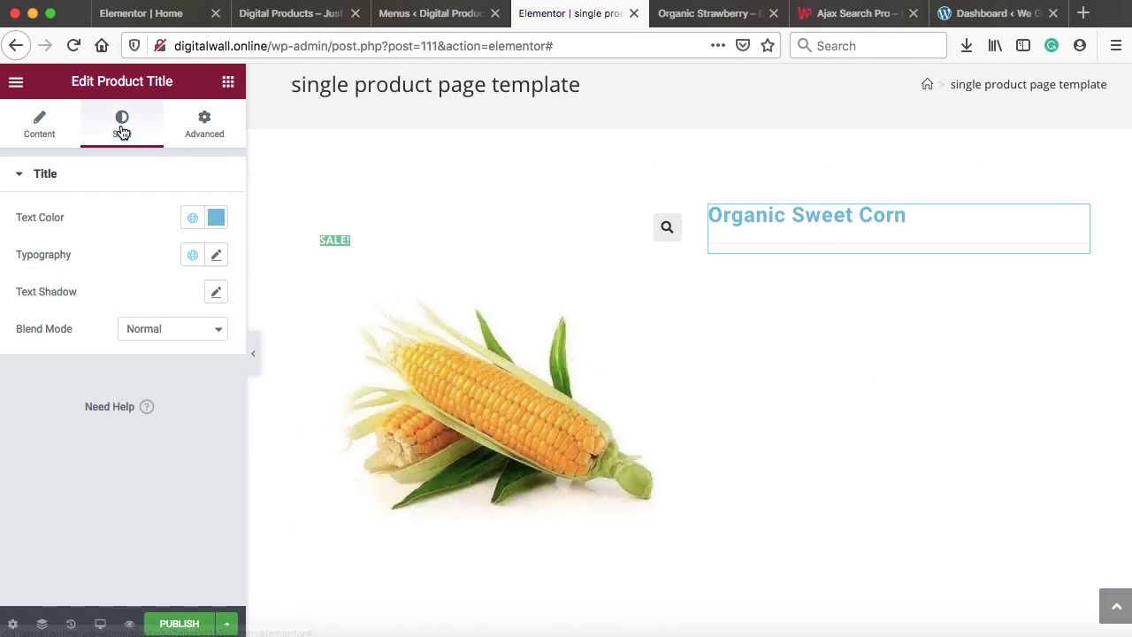
click(216, 219)
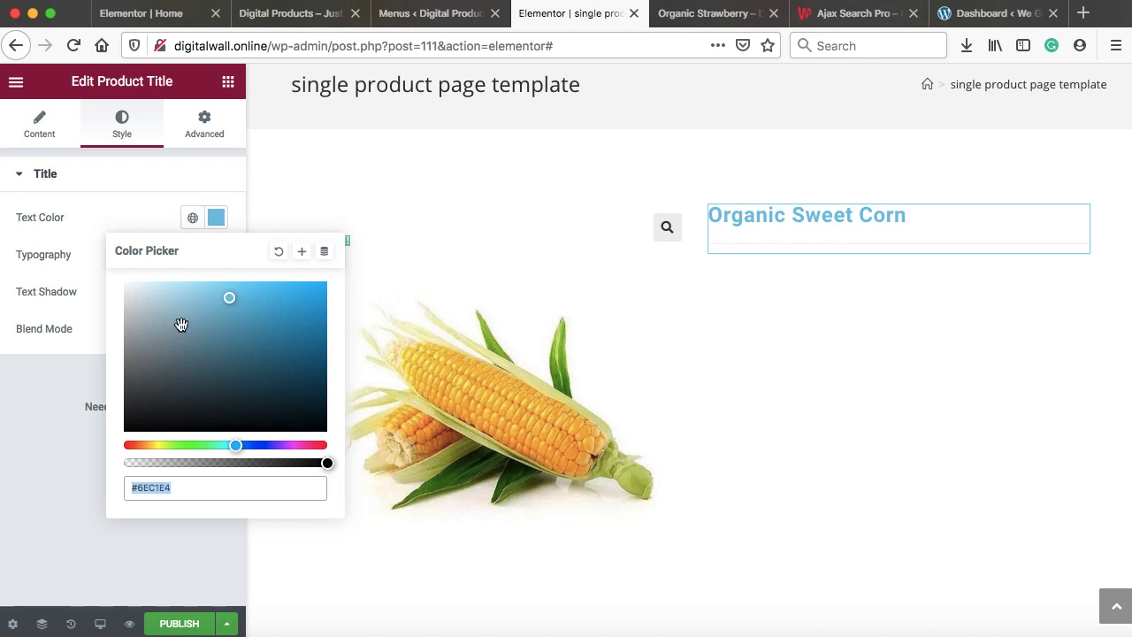
drag(182, 324, 124, 422)
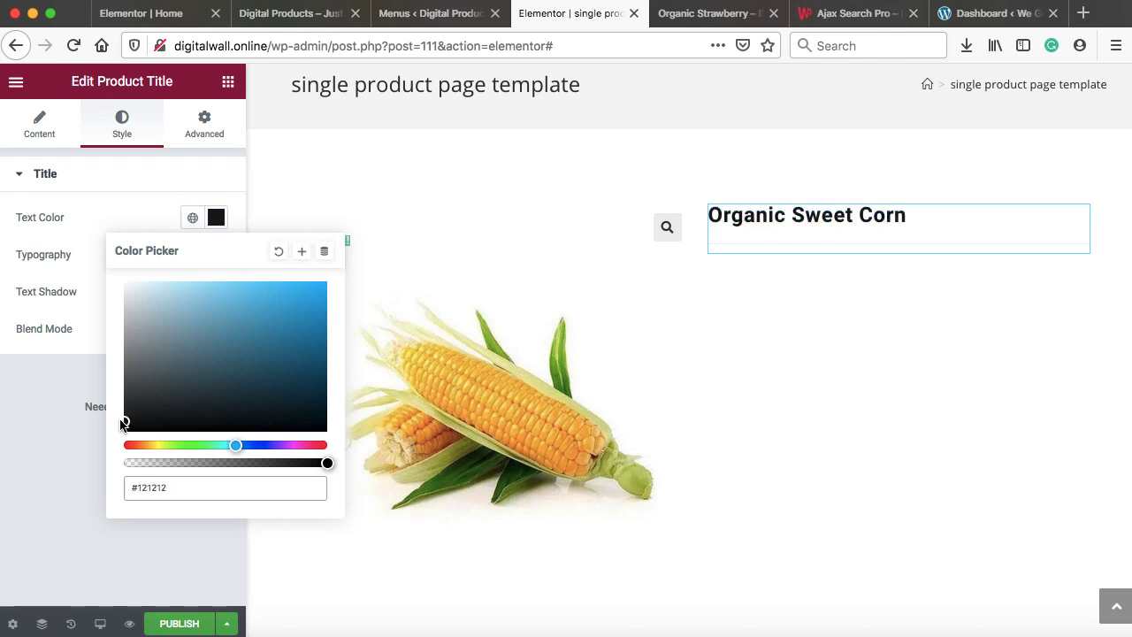
click(81, 222)
click(217, 256)
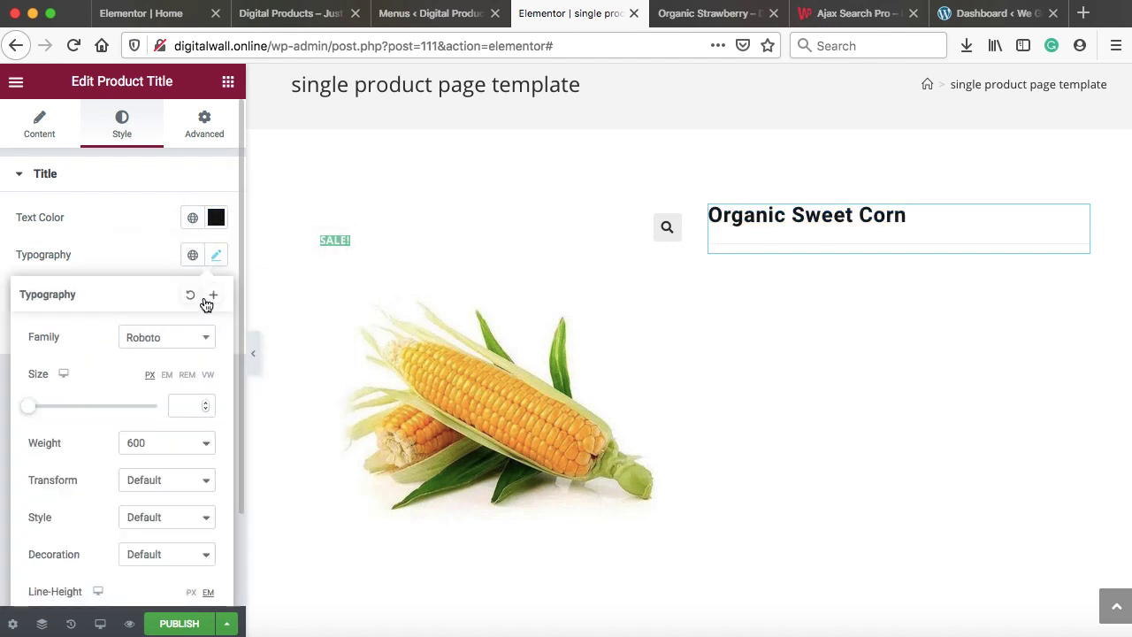
click(187, 346)
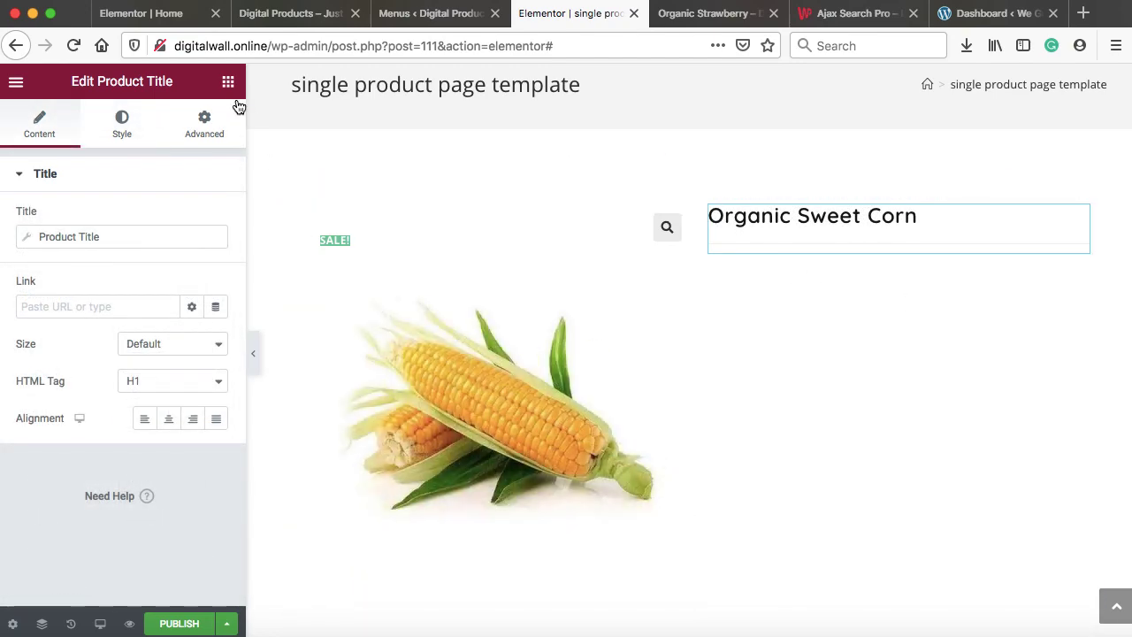
click(228, 82)
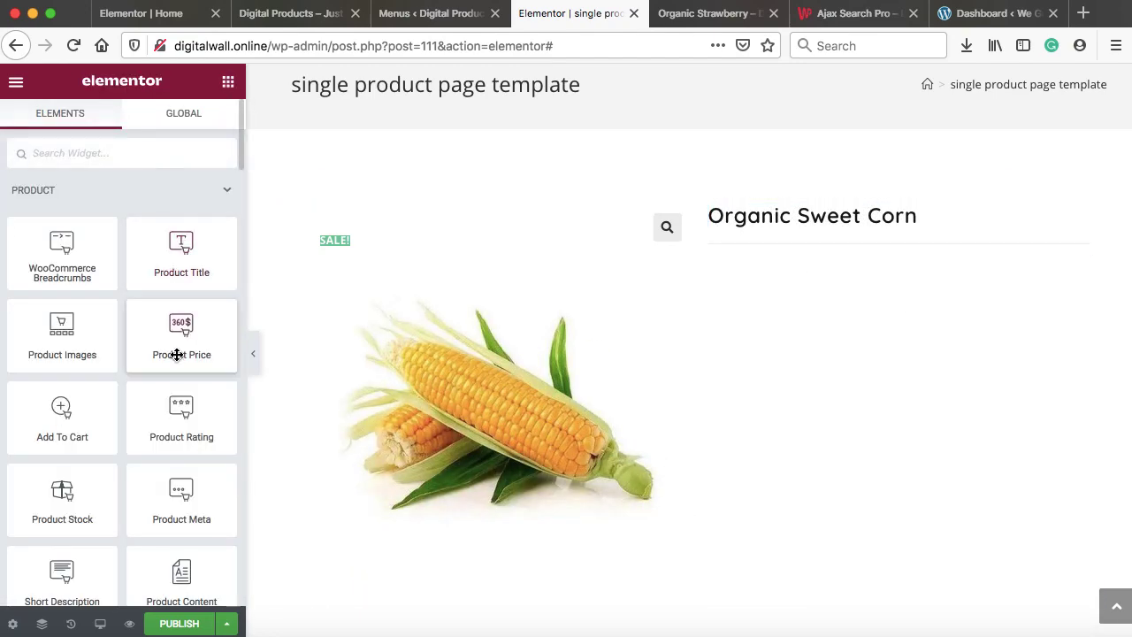
Add Product Price and Short Description widgets under the title
drag(165, 331, 808, 250)
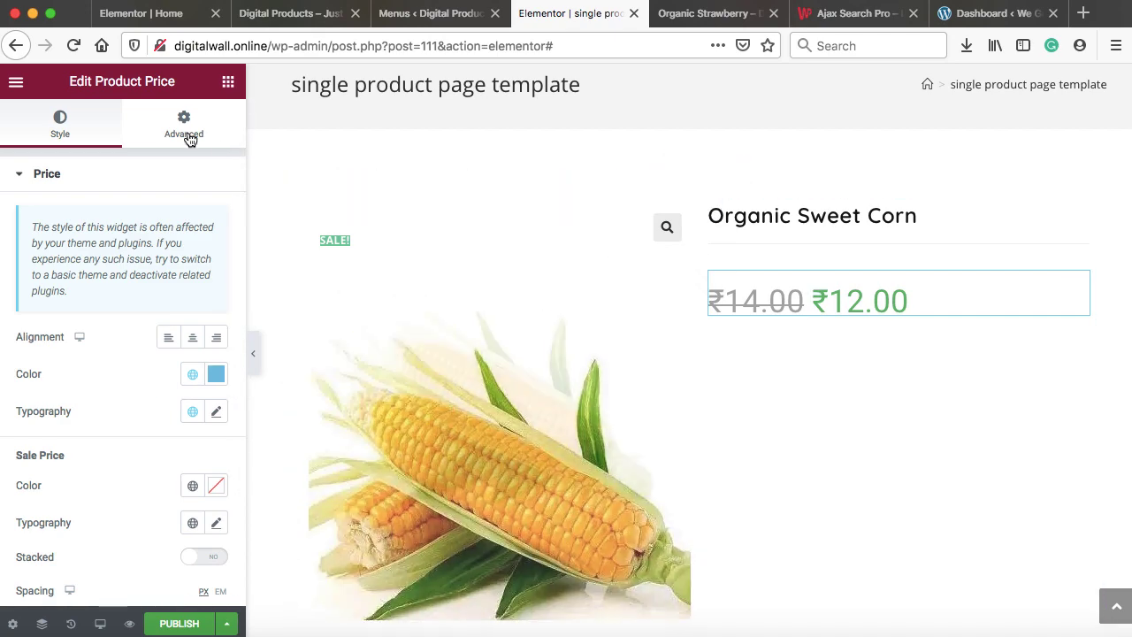
click(226, 82)
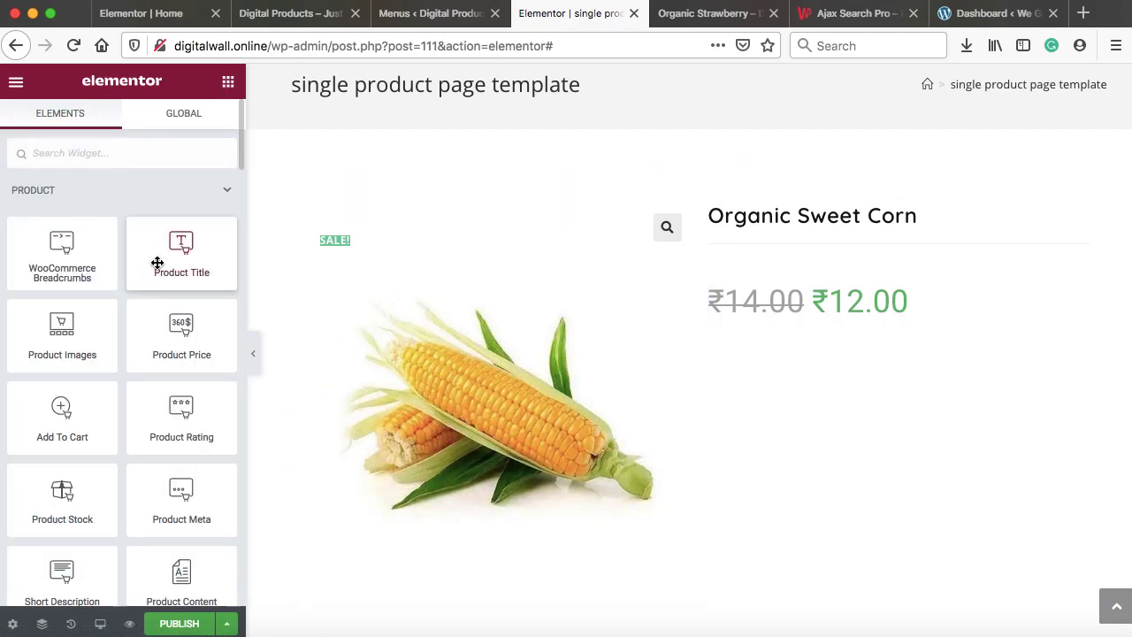
scroll(157, 263, down, 5)
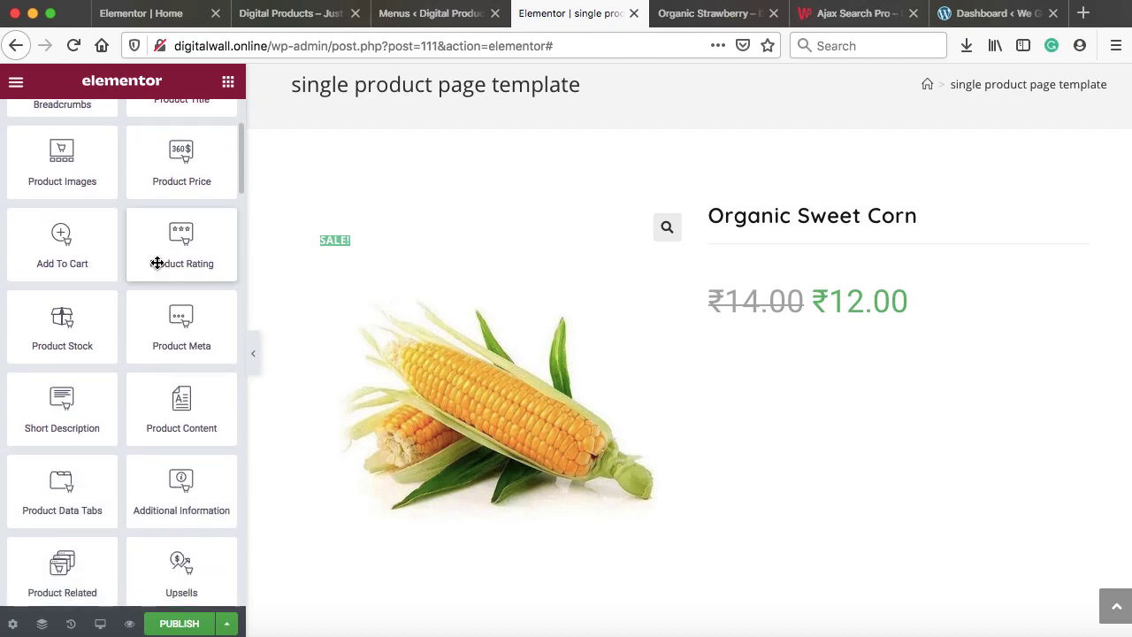
drag(42, 422, 809, 314)
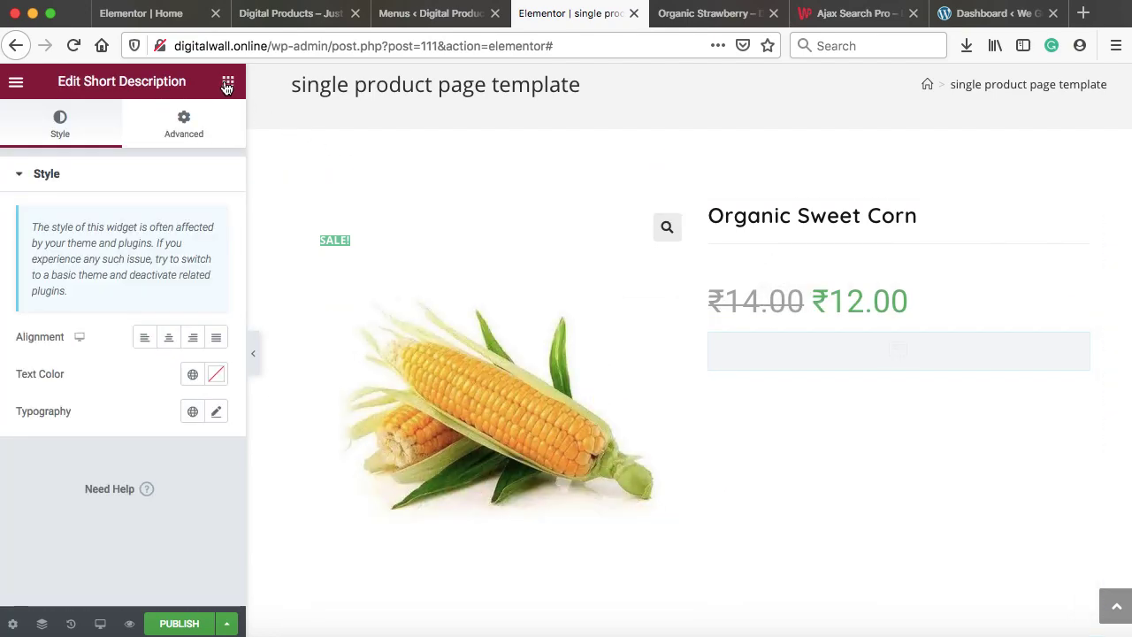
click(228, 85)
scroll(195, 260, down, 1)
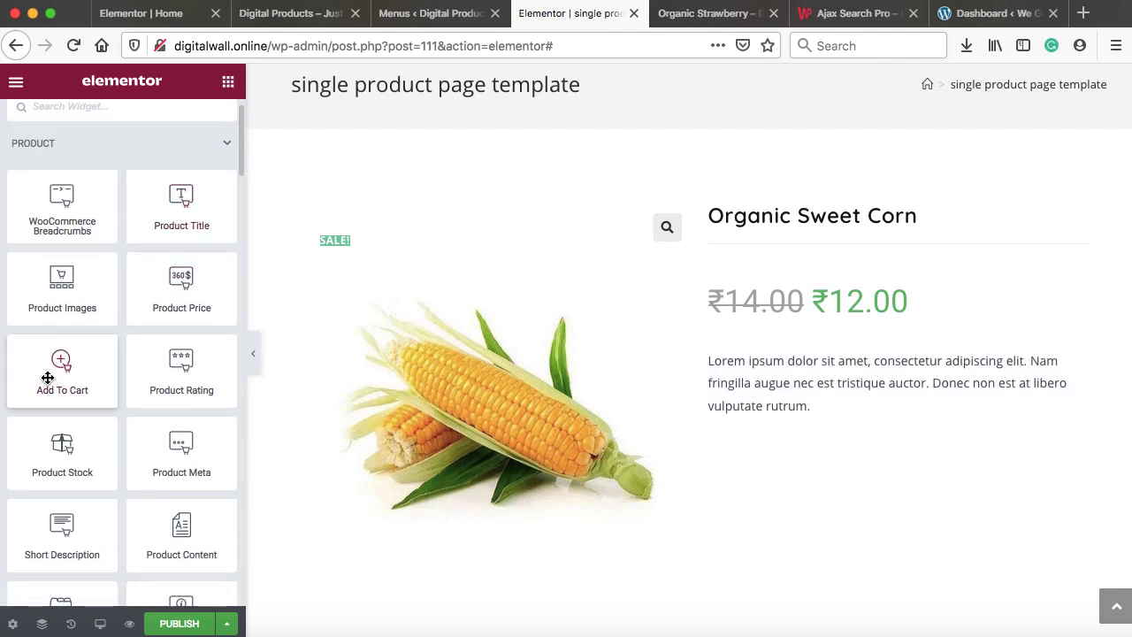
Add the Add To Cart, Product Rating and Product Meta widgets to the summary
drag(48, 377, 778, 422)
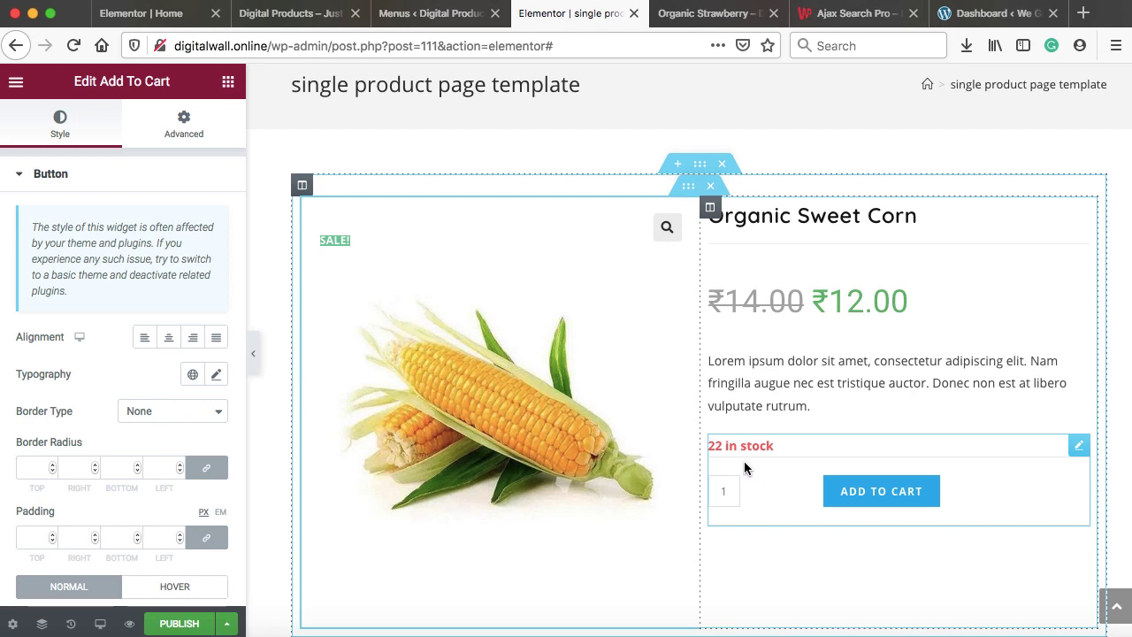
click(228, 84)
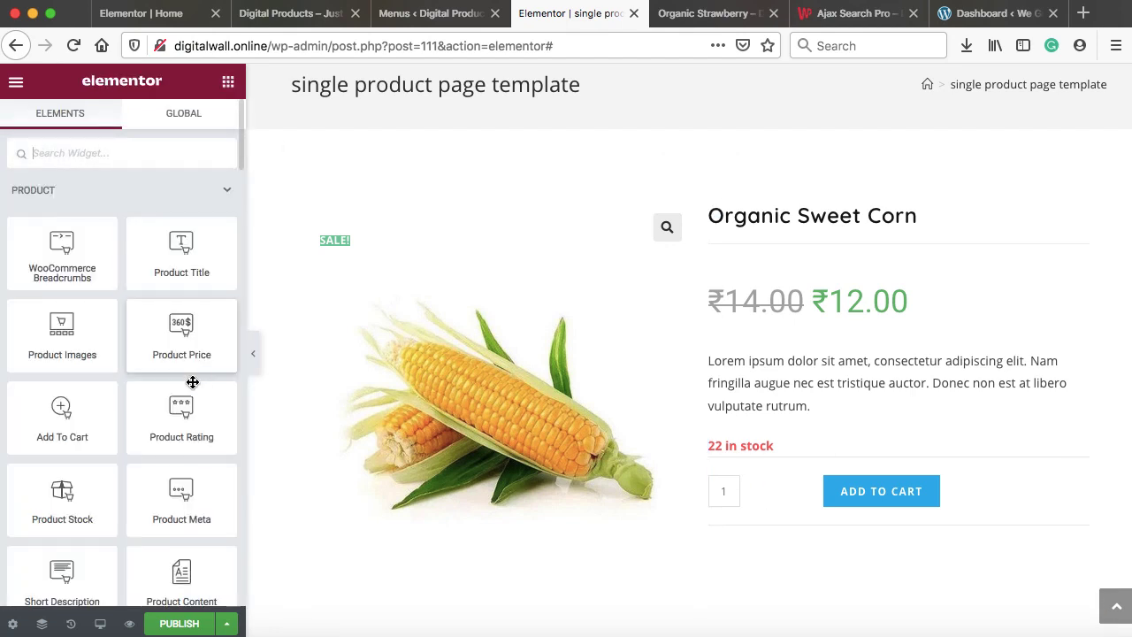
drag(175, 422, 800, 275)
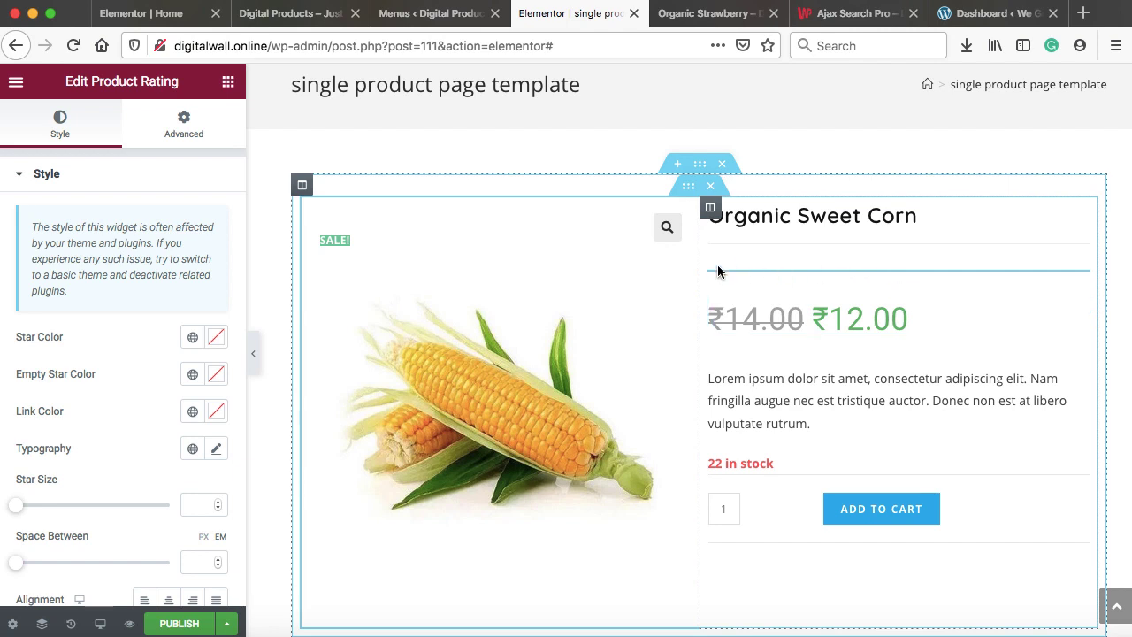
click(228, 82)
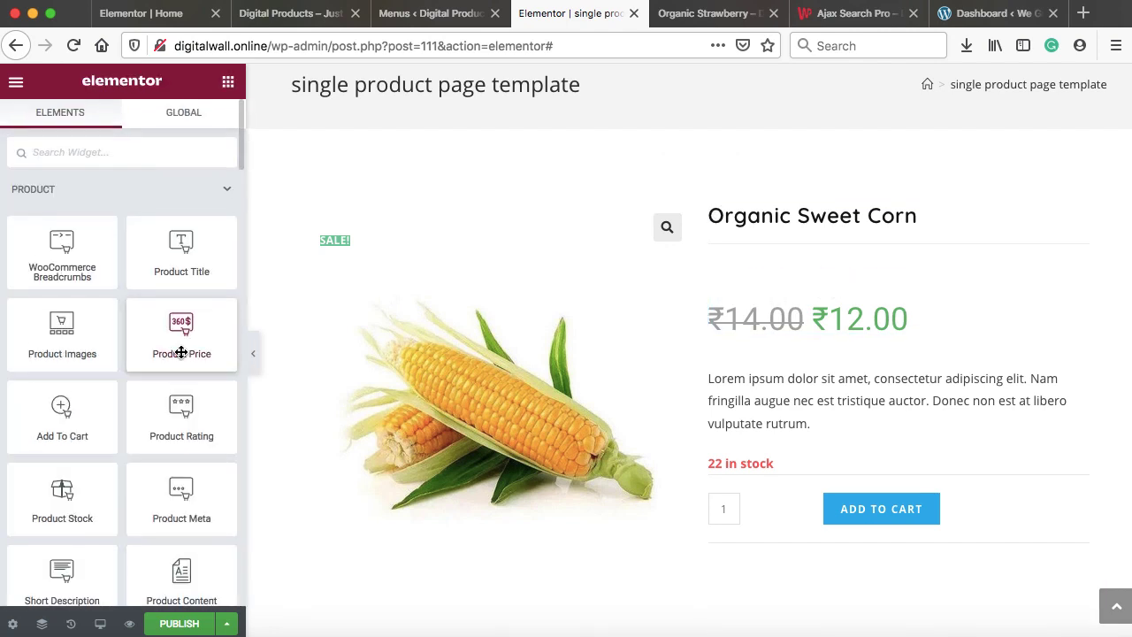
scroll(181, 352, down, 5)
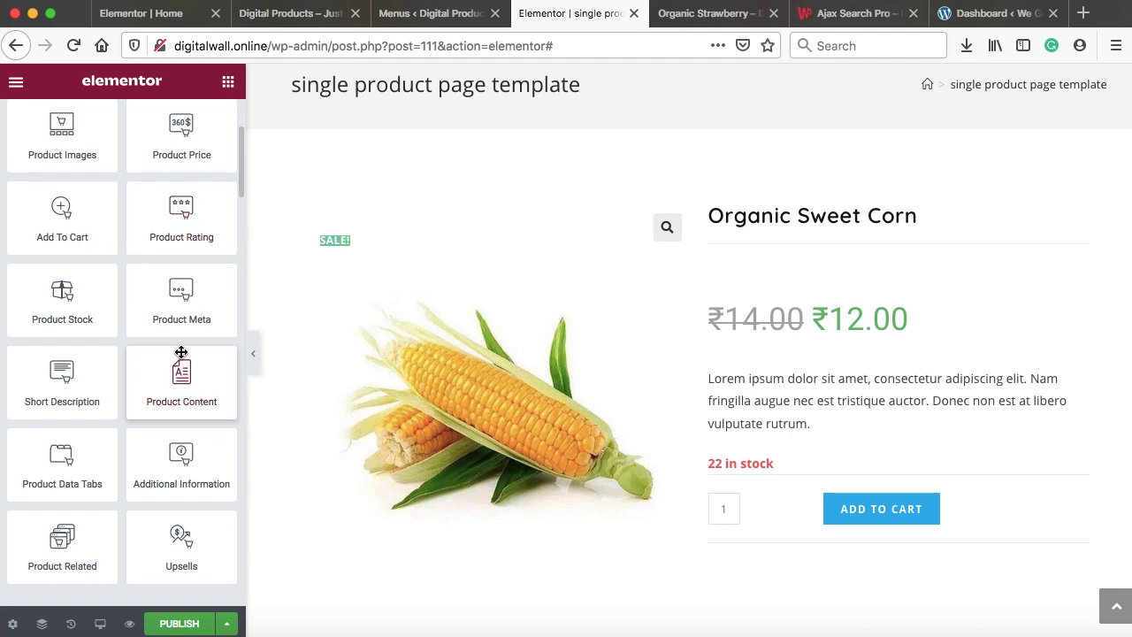
drag(181, 298, 772, 540)
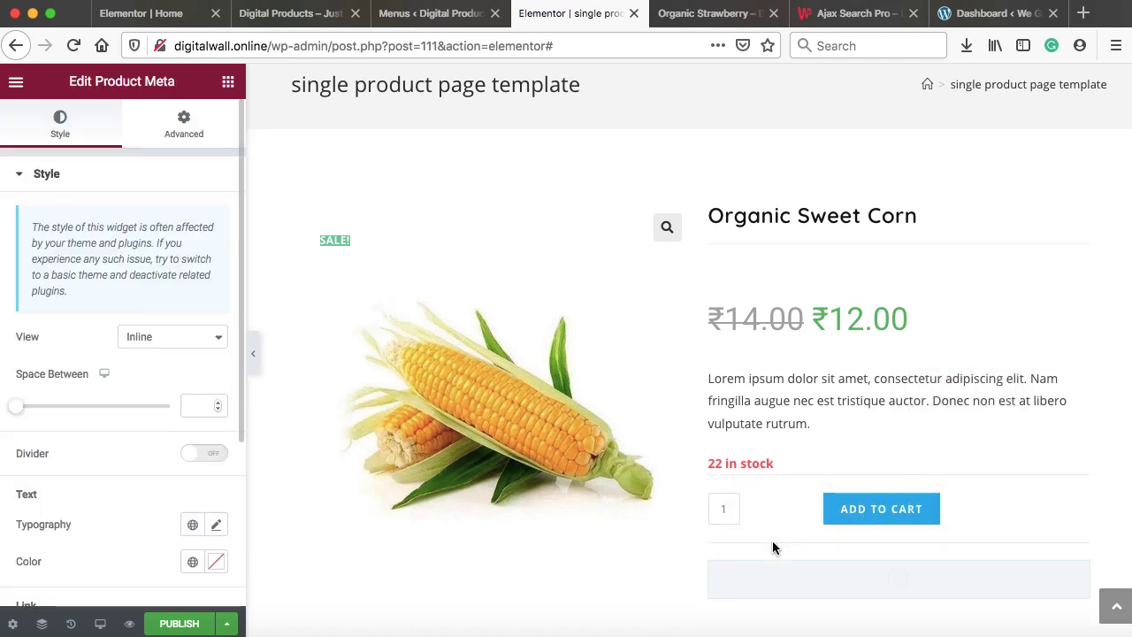
scroll(772, 540, down, 2)
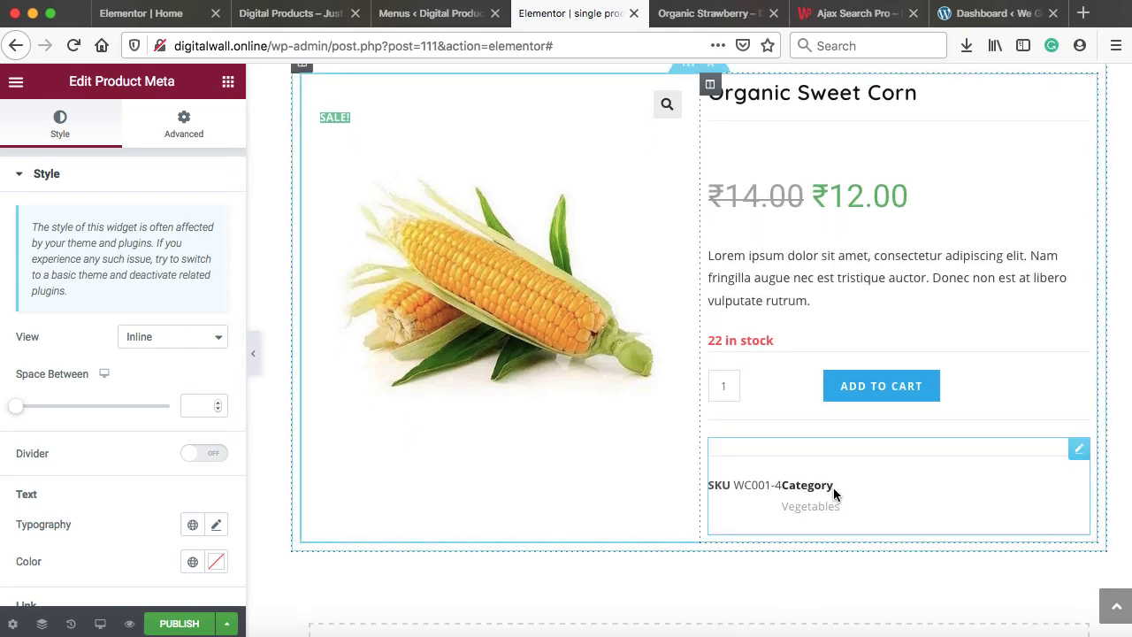
Add a one-column section holding an inner section reduced to a single column
scroll(832, 493, down, 4)
click(675, 487)
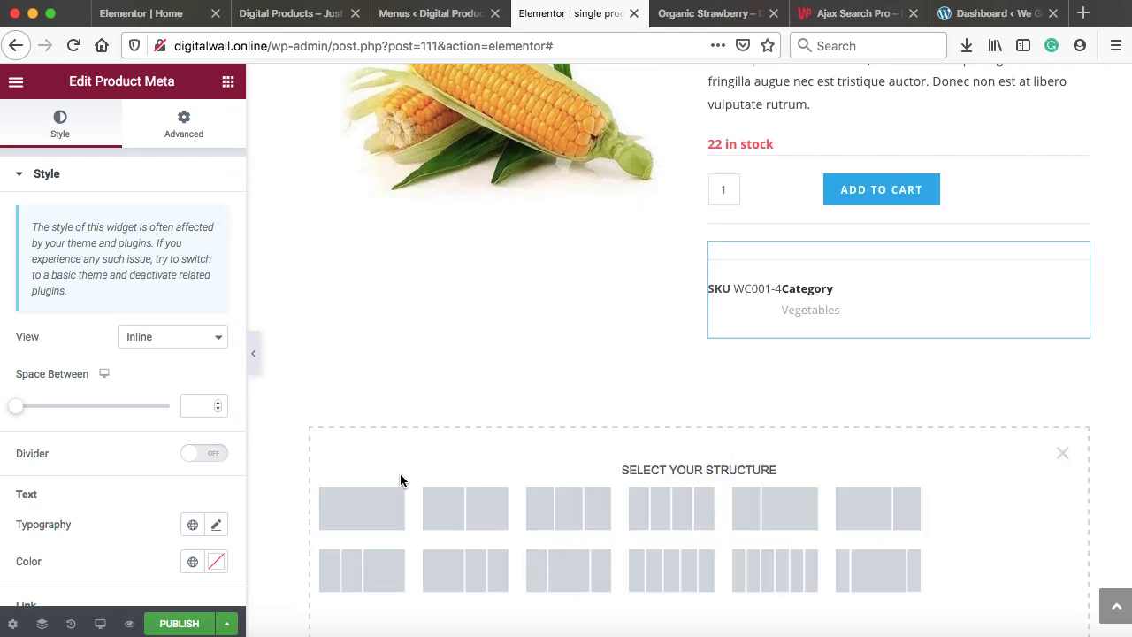
click(360, 511)
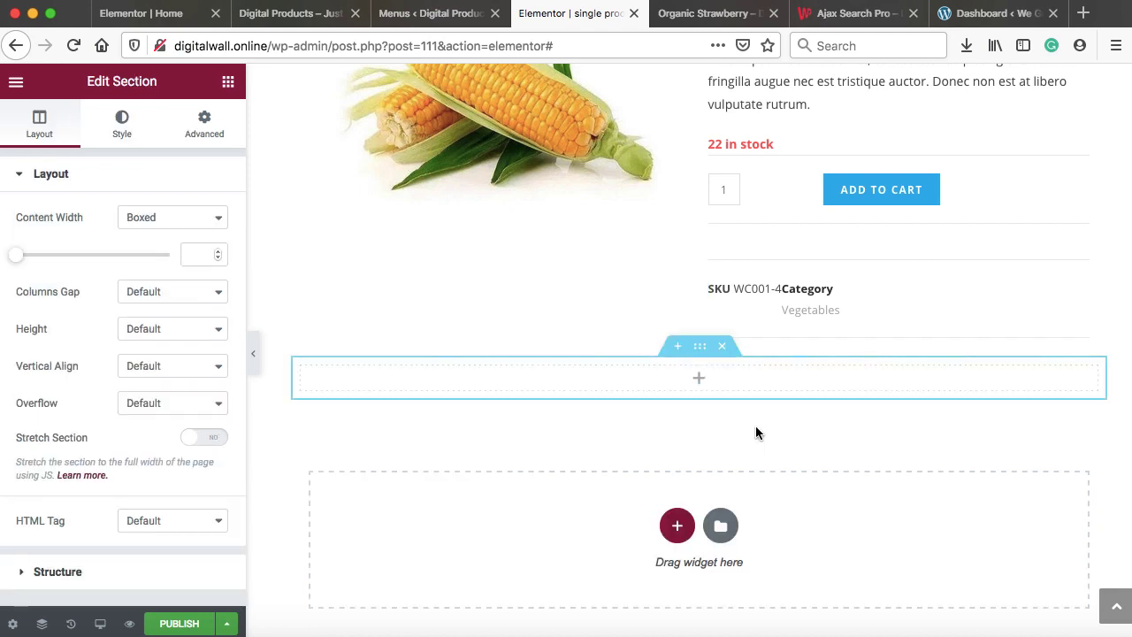
click(699, 381)
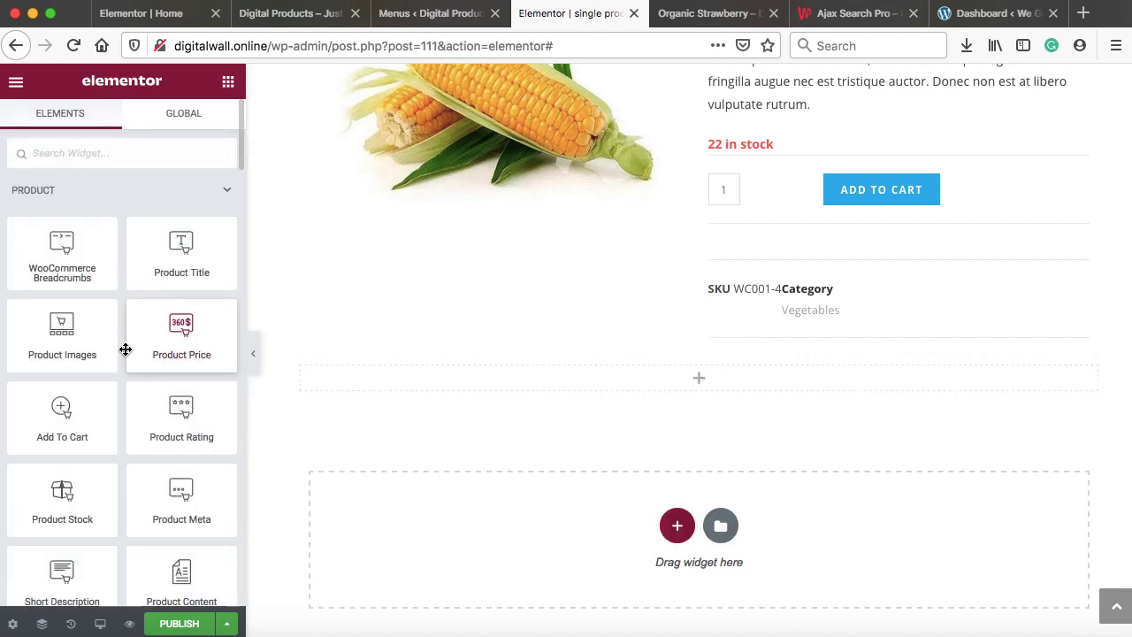
scroll(125, 350, down, 10)
scroll(126, 349, down, 3)
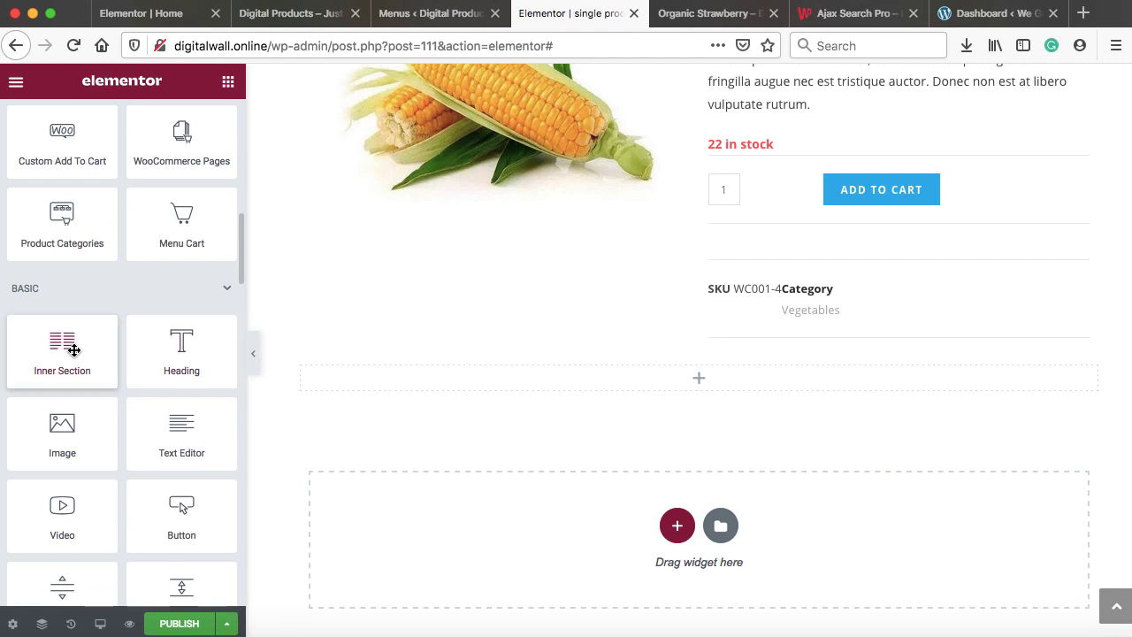
drag(71, 351, 593, 390)
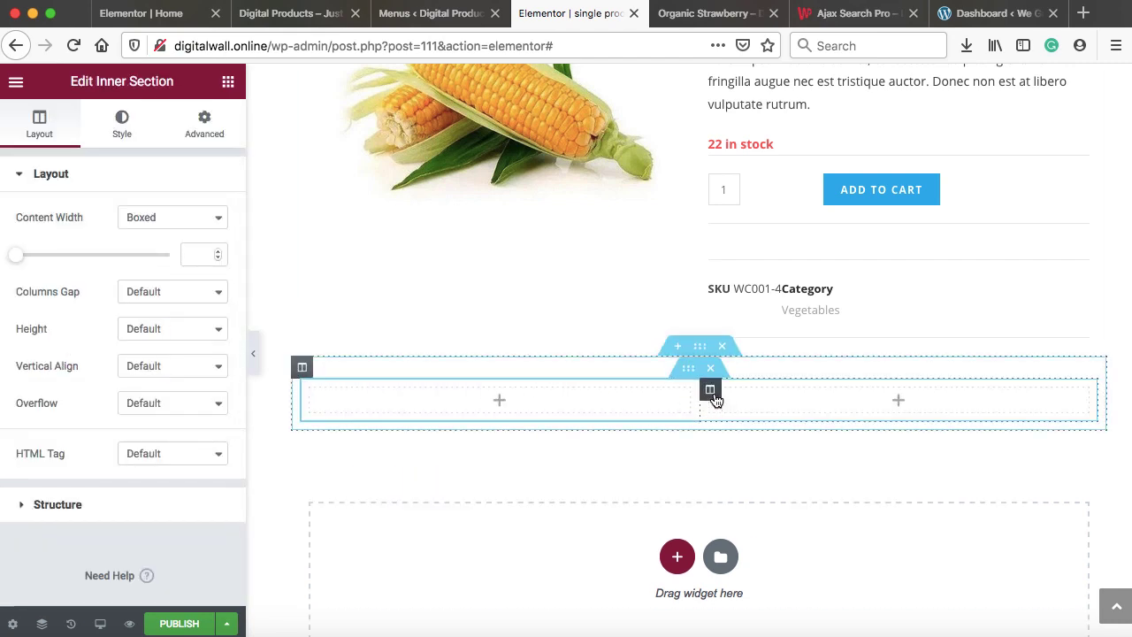
right_click(715, 404)
click(757, 624)
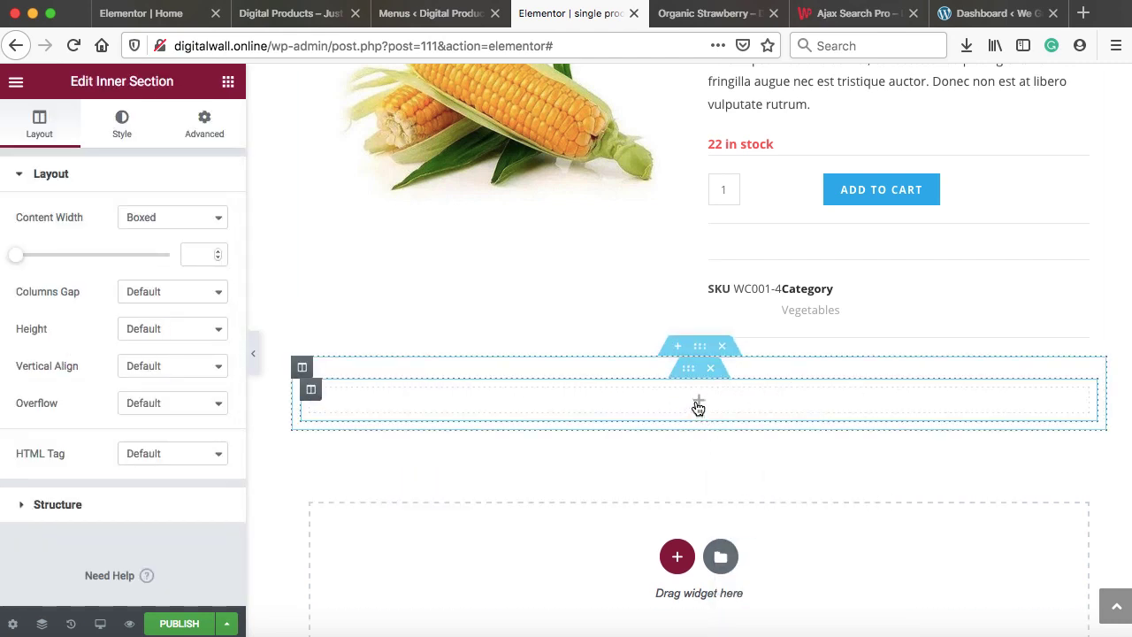
Place the Product Data Tabs widget (Description, Reviews (0)) in the inner section
click(698, 405)
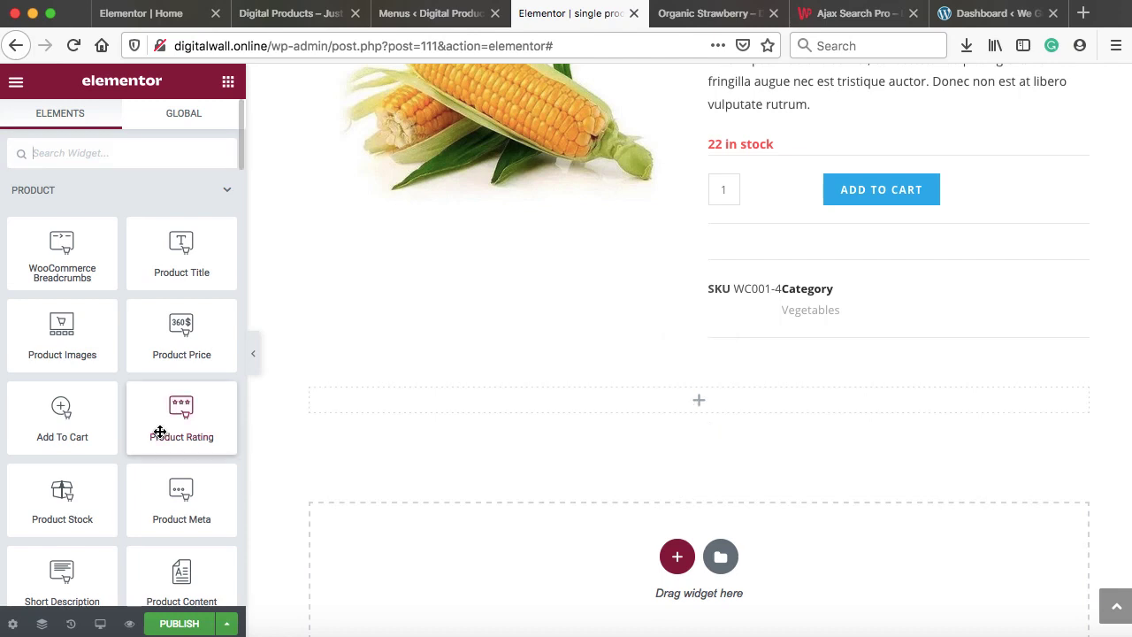
scroll(159, 431, down, 4)
scroll(160, 432, down, 2)
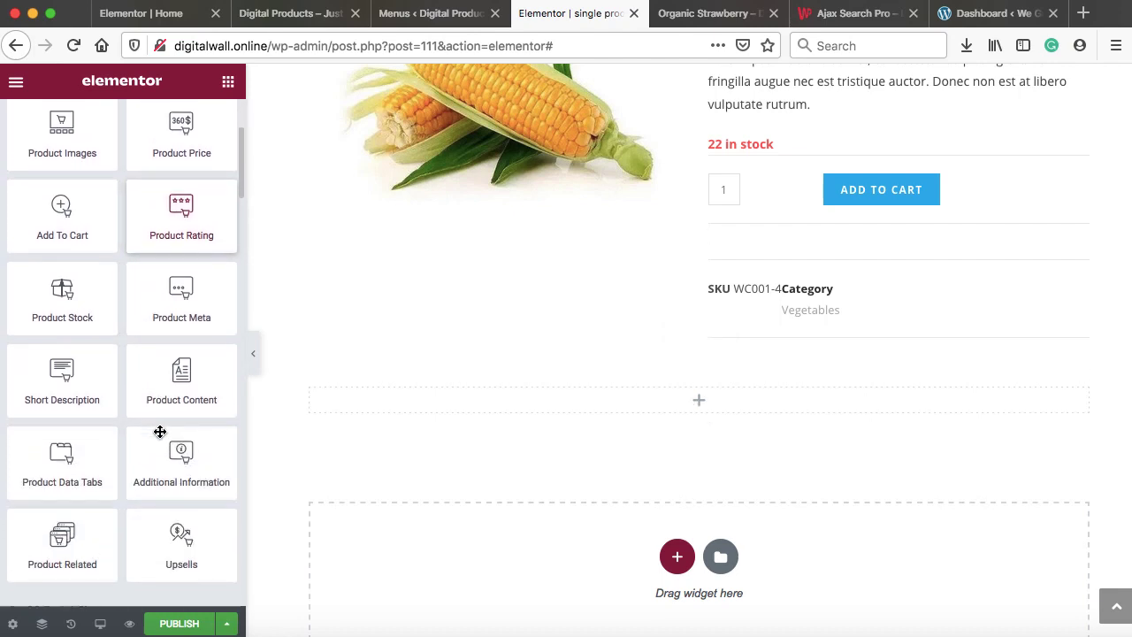
drag(122, 411, 371, 400)
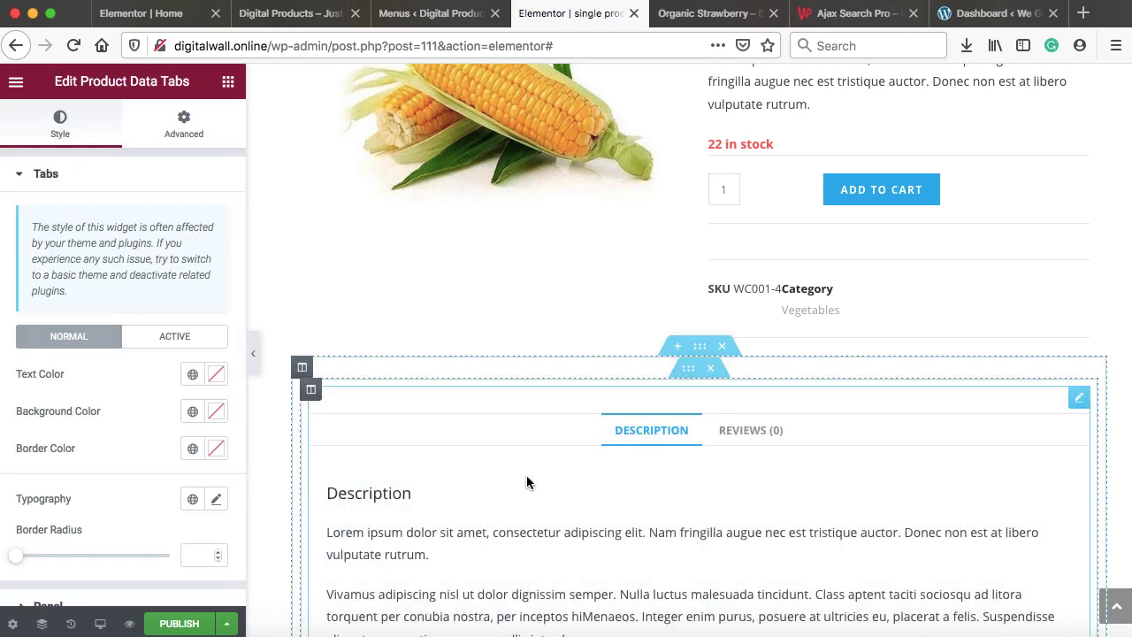
scroll(526, 477, down, 2)
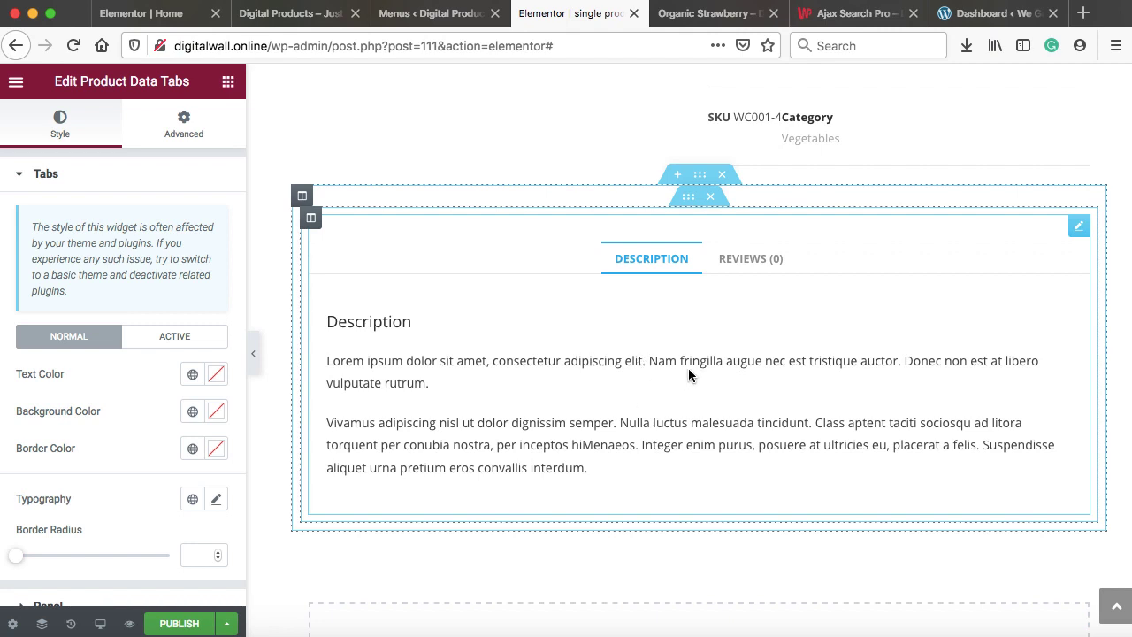
scroll(688, 375, down, 3)
Add another one-column section with an inner section whose right column is deleted
click(677, 422)
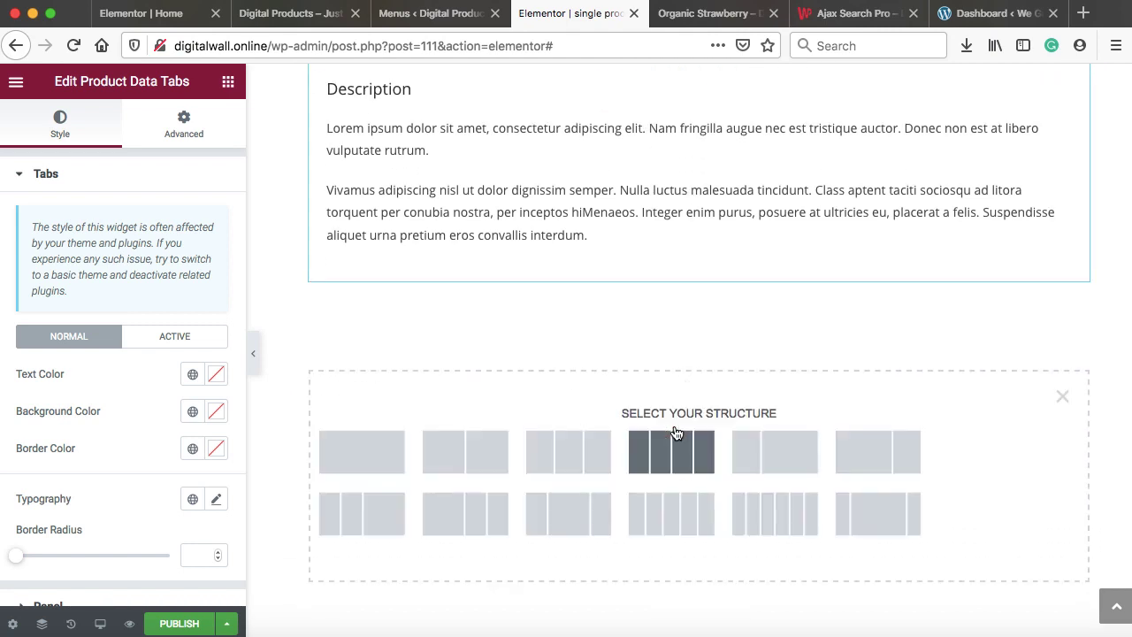
click(340, 467)
click(695, 323)
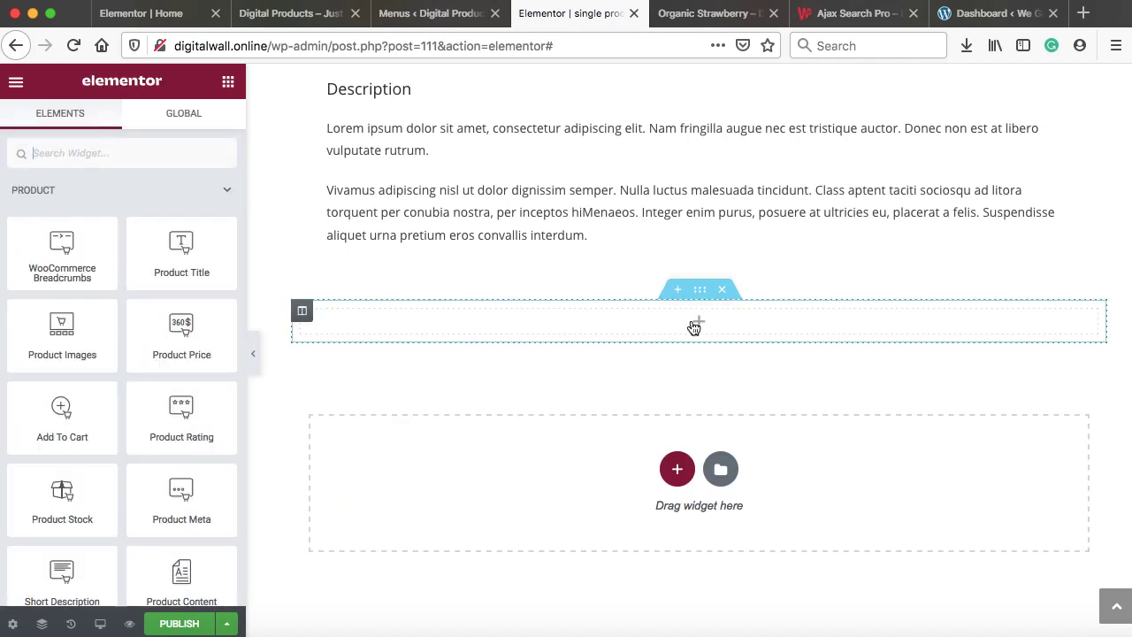
scroll(47, 376, down, 10)
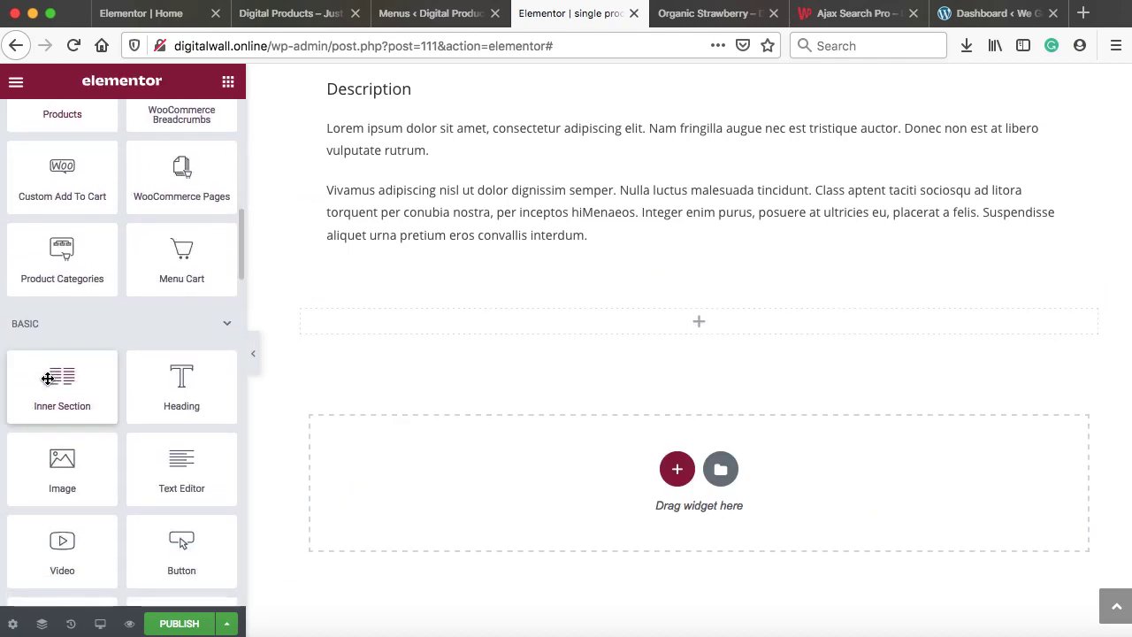
drag(50, 376, 439, 316)
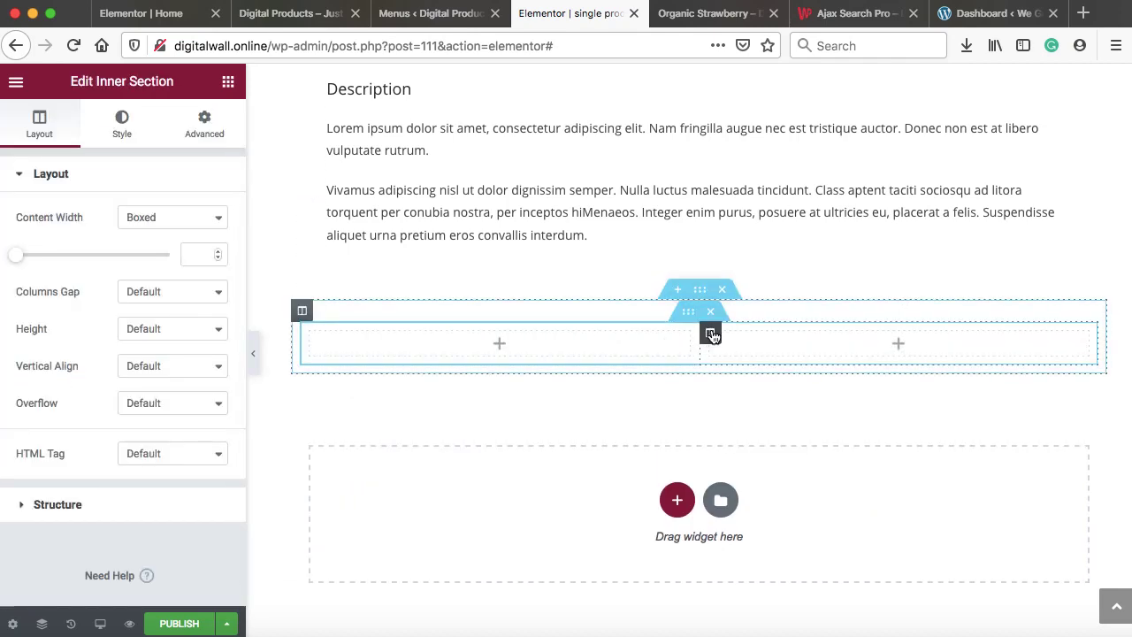
right_click(712, 334)
click(756, 584)
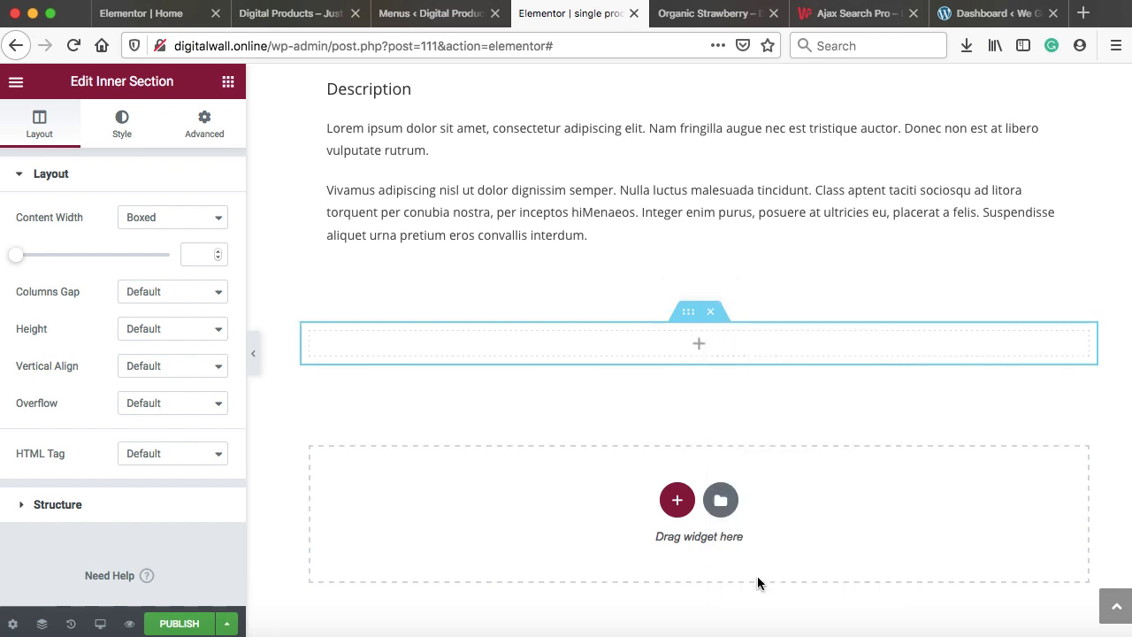
Place the Related Products widget in the remaining full-width column
click(698, 349)
scroll(119, 367, down, 5)
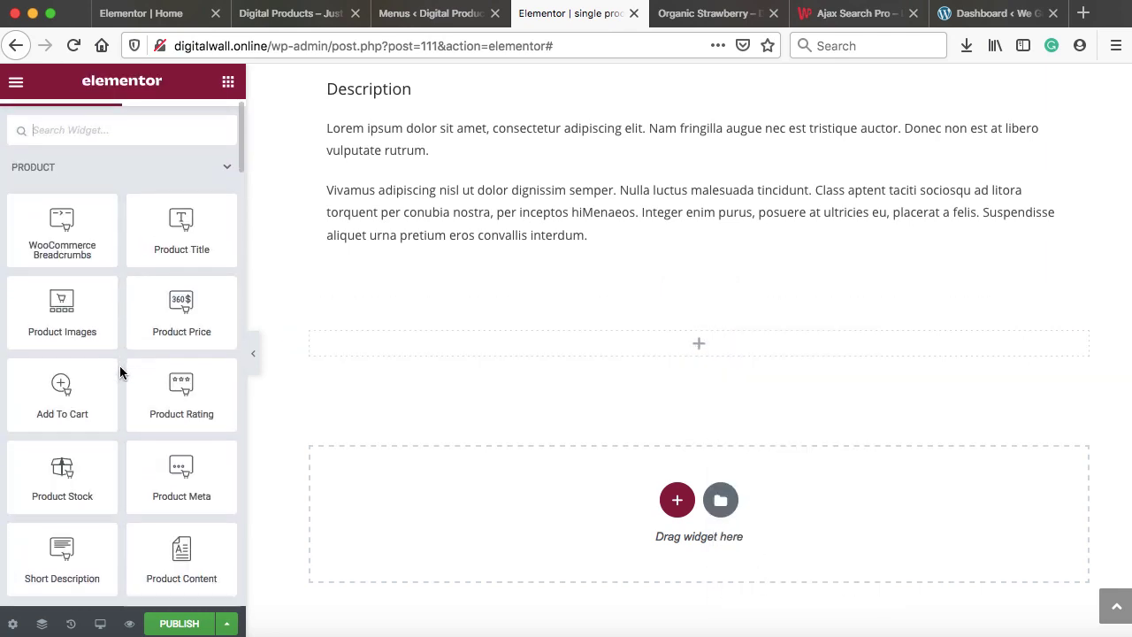
scroll(119, 372, down, 5)
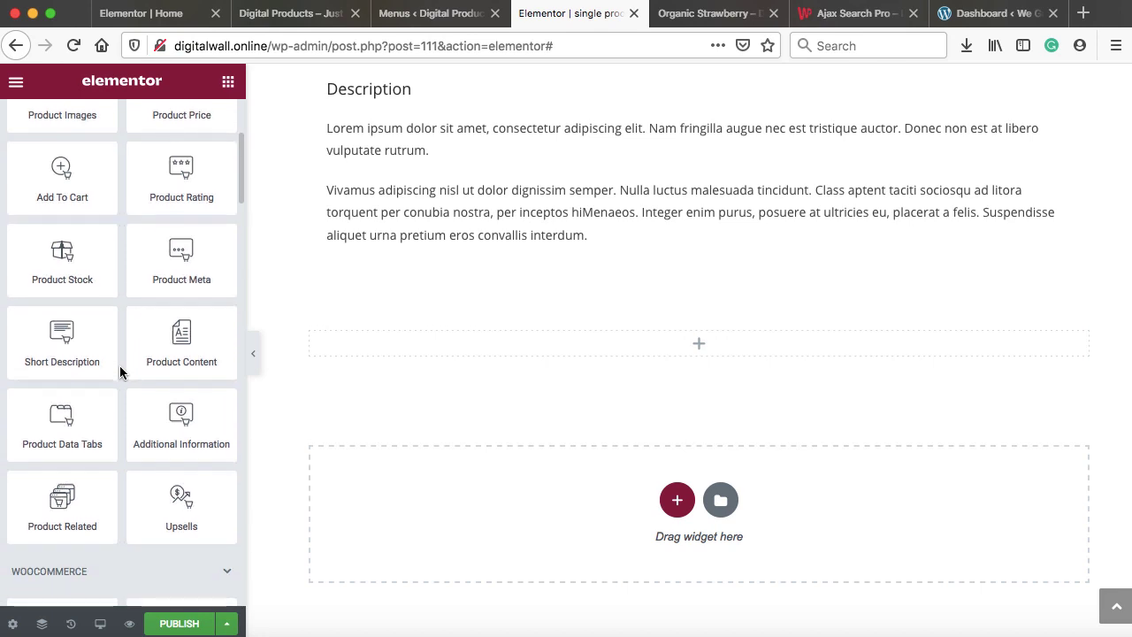
drag(57, 405, 419, 343)
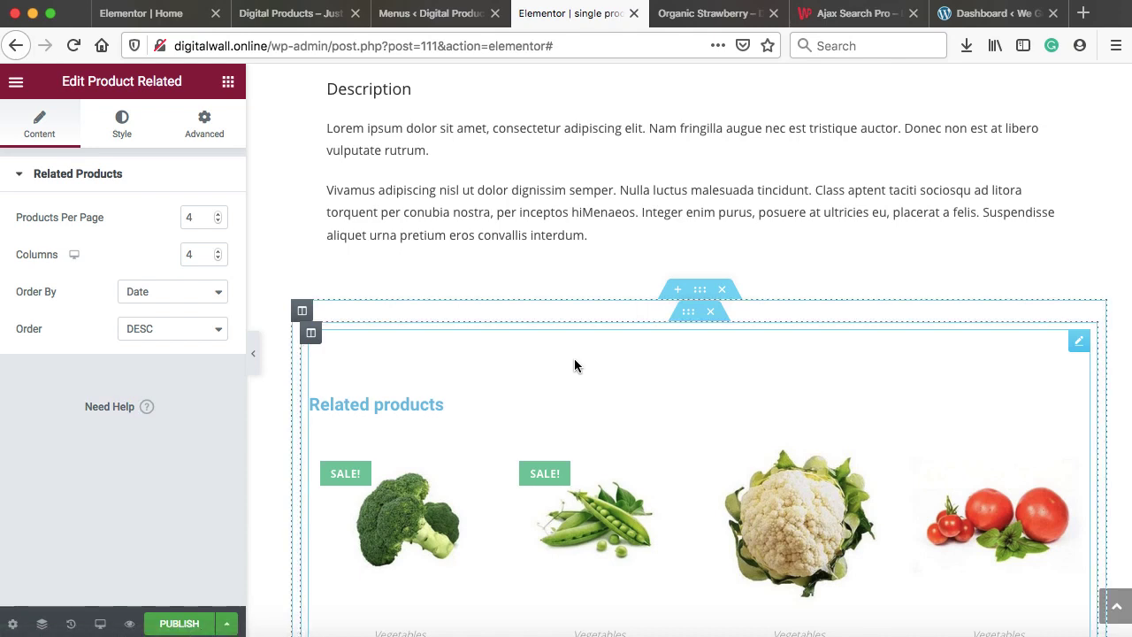
Make the related product titles dark and the prices green
click(121, 128)
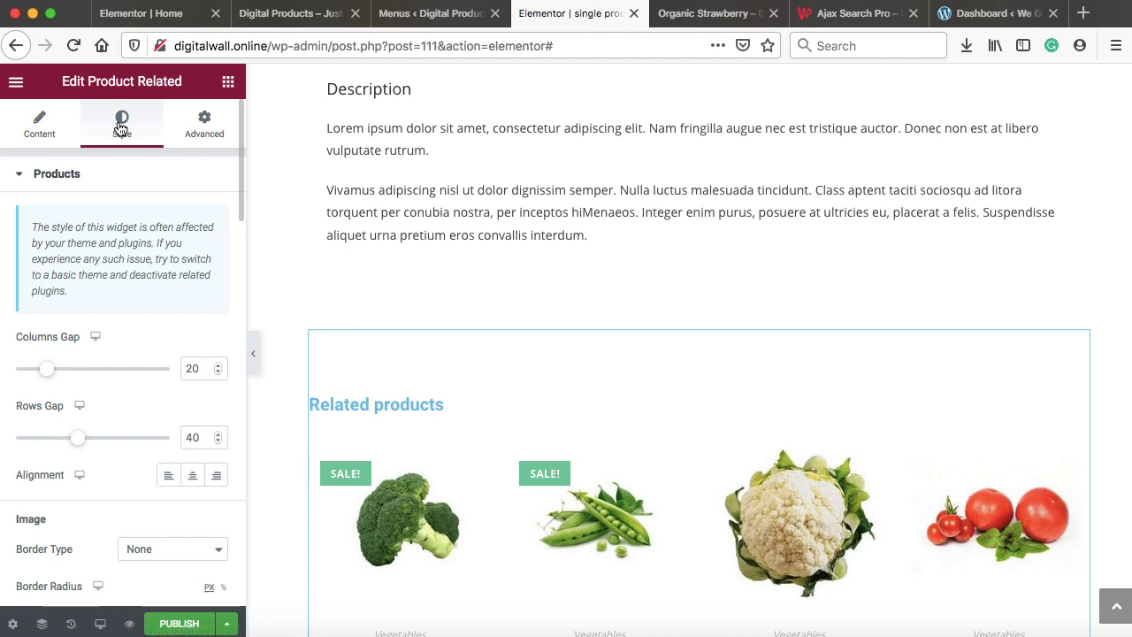
scroll(37, 287, down, 5)
click(216, 294)
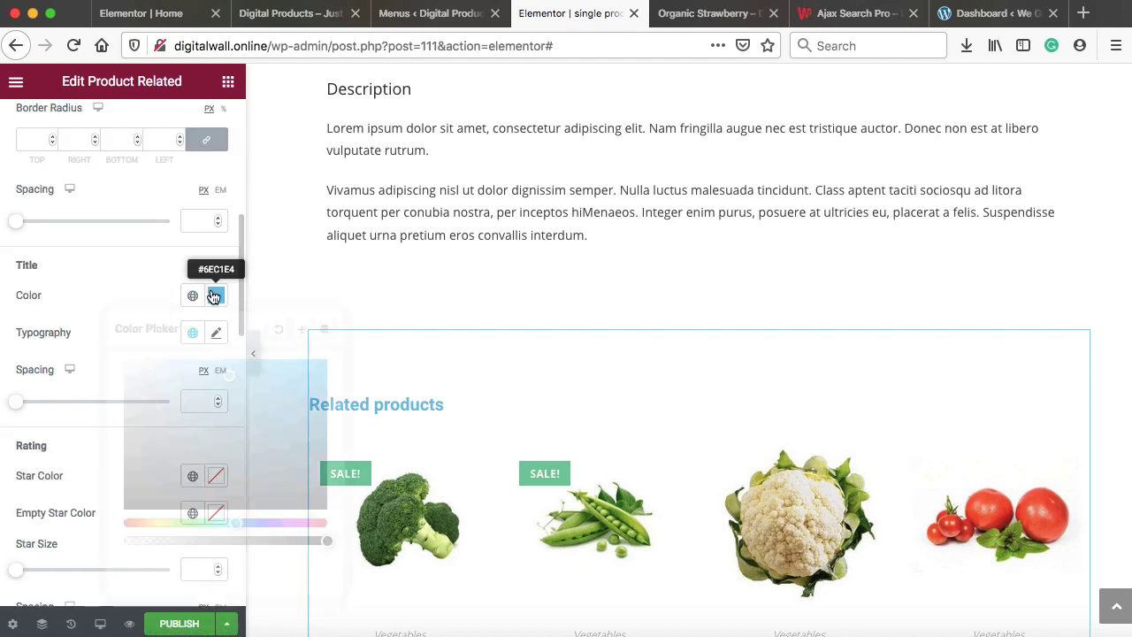
click(149, 461)
drag(133, 482, 124, 500)
scroll(136, 326, down, 6)
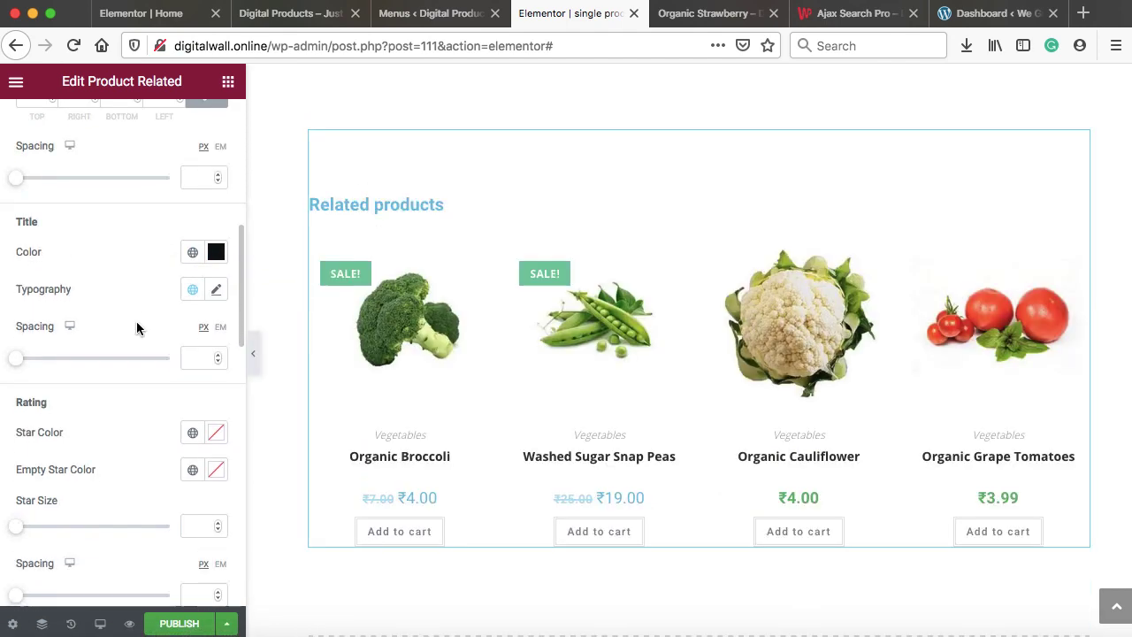
scroll(137, 326, down, 2)
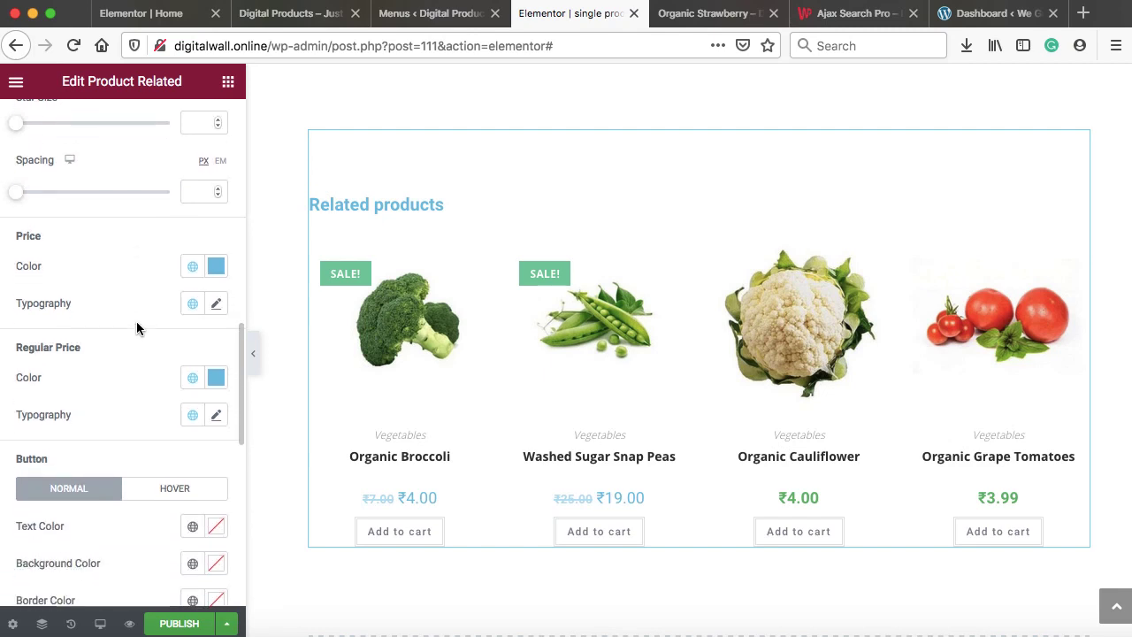
click(216, 269)
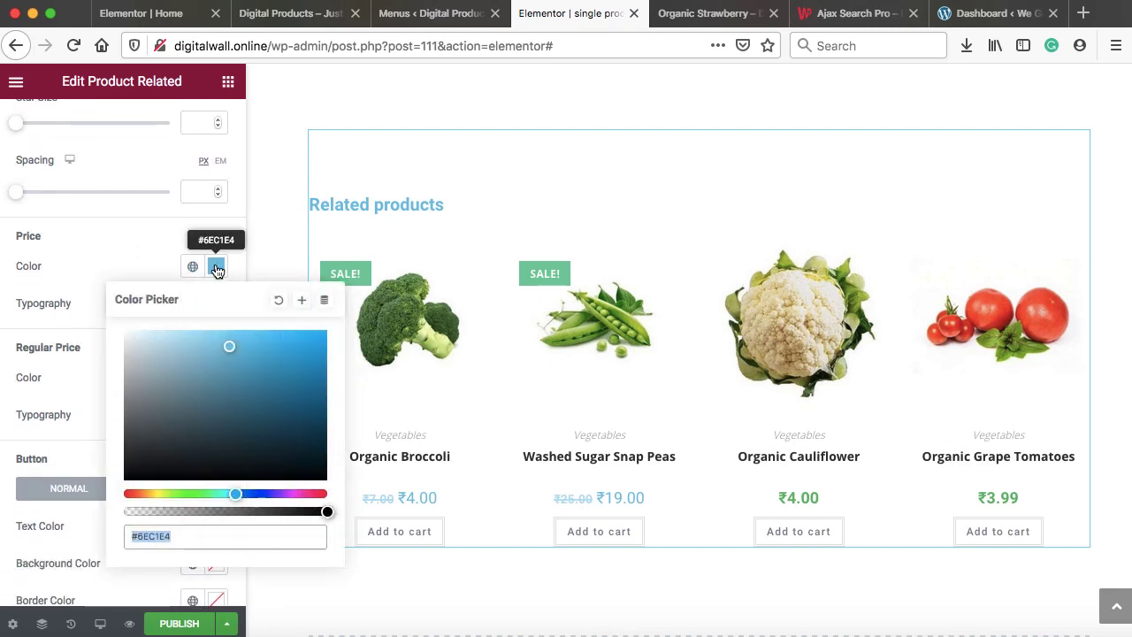
click(182, 404)
drag(182, 404, 310, 371)
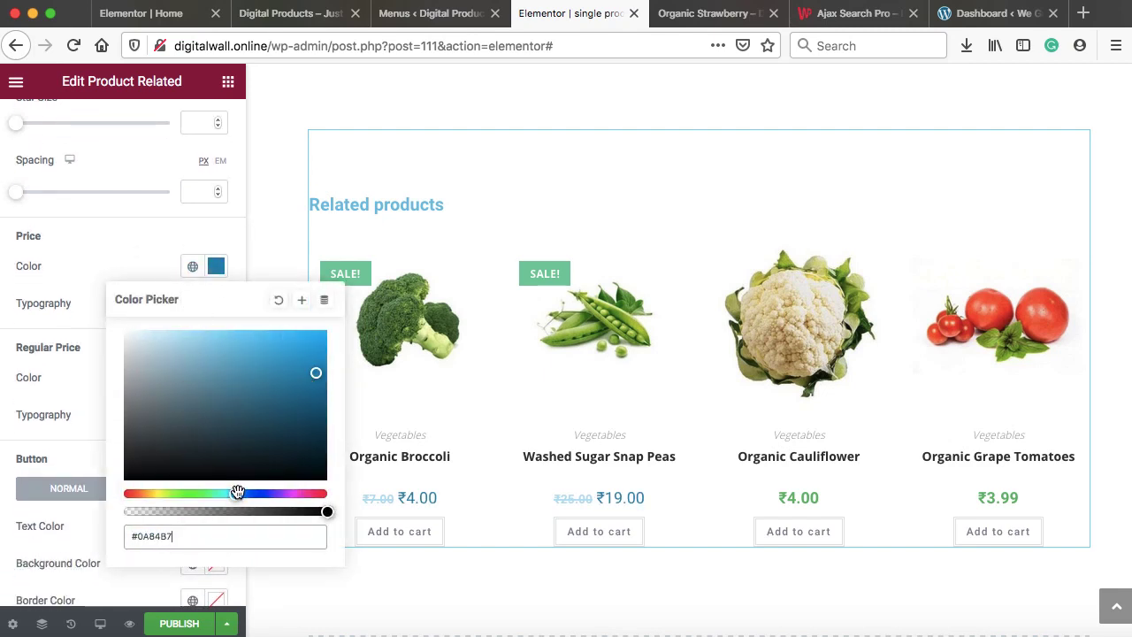
drag(235, 493, 181, 494)
click(118, 264)
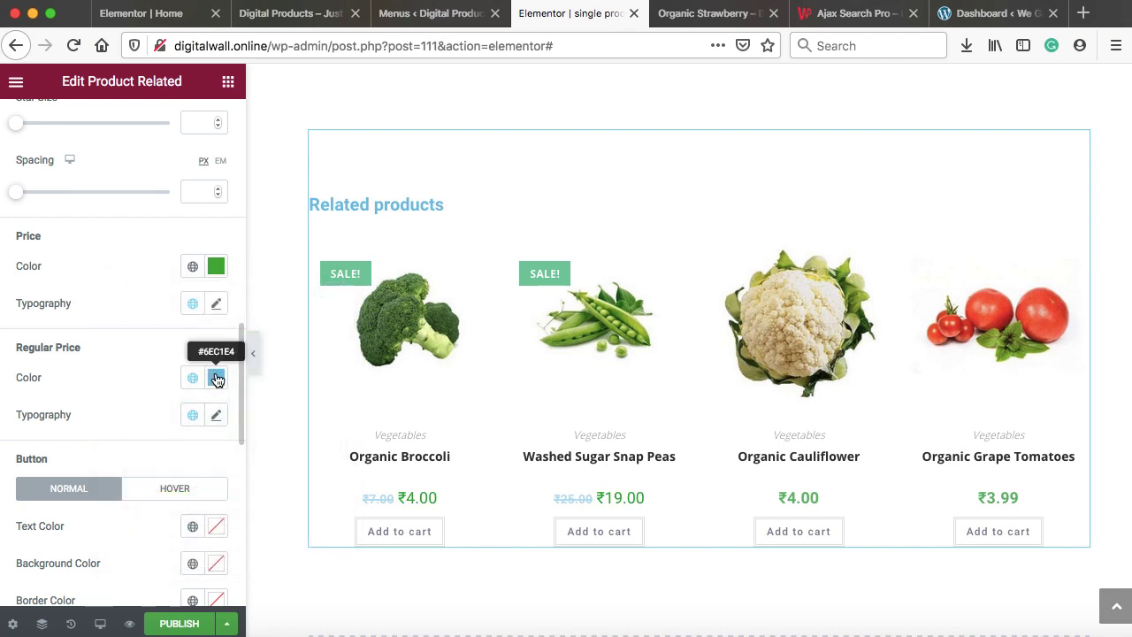
Set regular prices to near-black #080808 and the heading colour to #000000
click(216, 378)
click(130, 271)
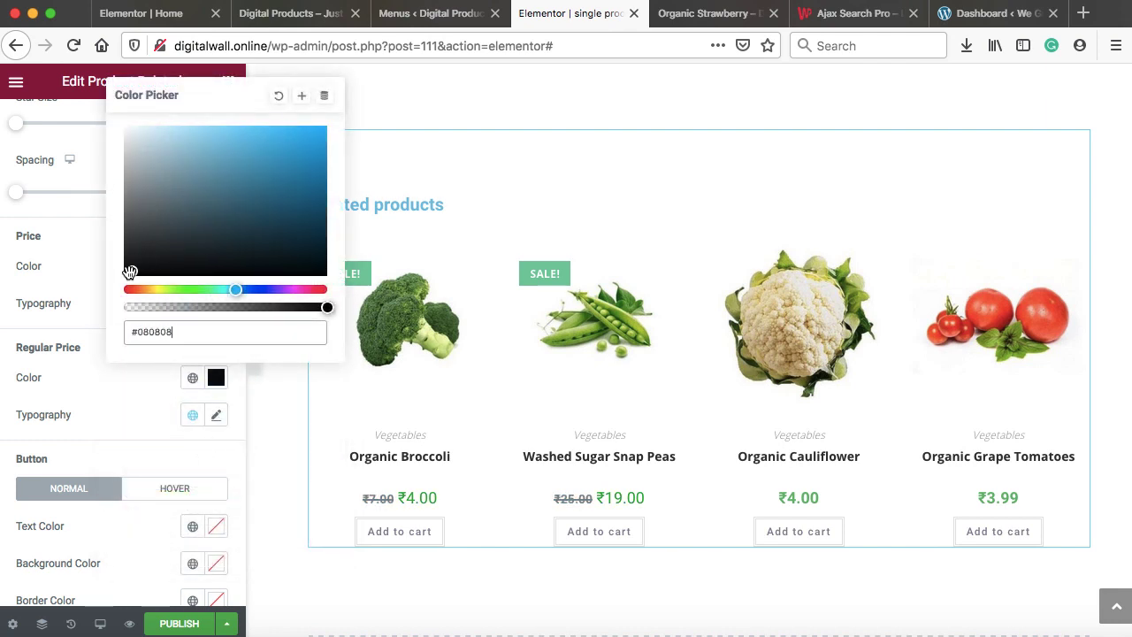
scroll(58, 402, down, 10)
click(55, 395)
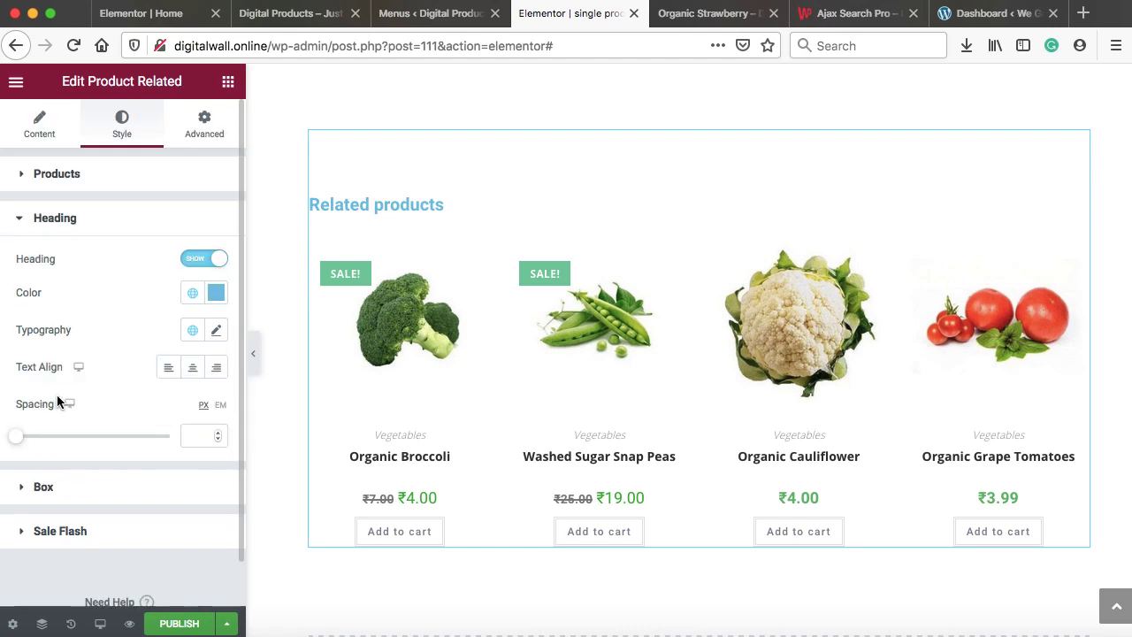
click(216, 296)
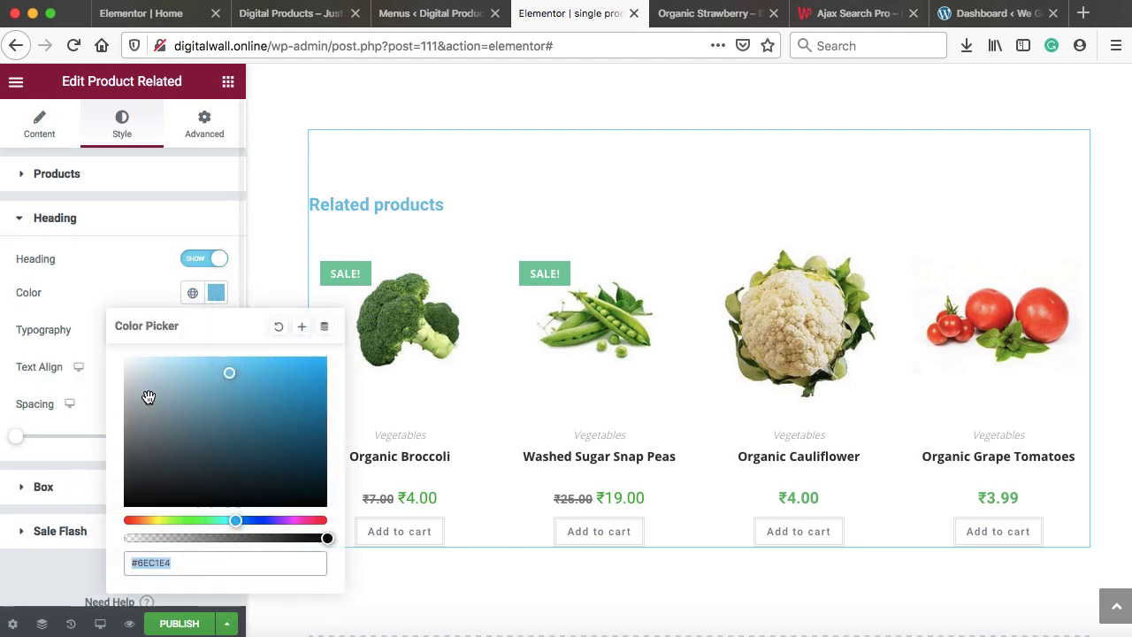
drag(147, 397, 110, 525)
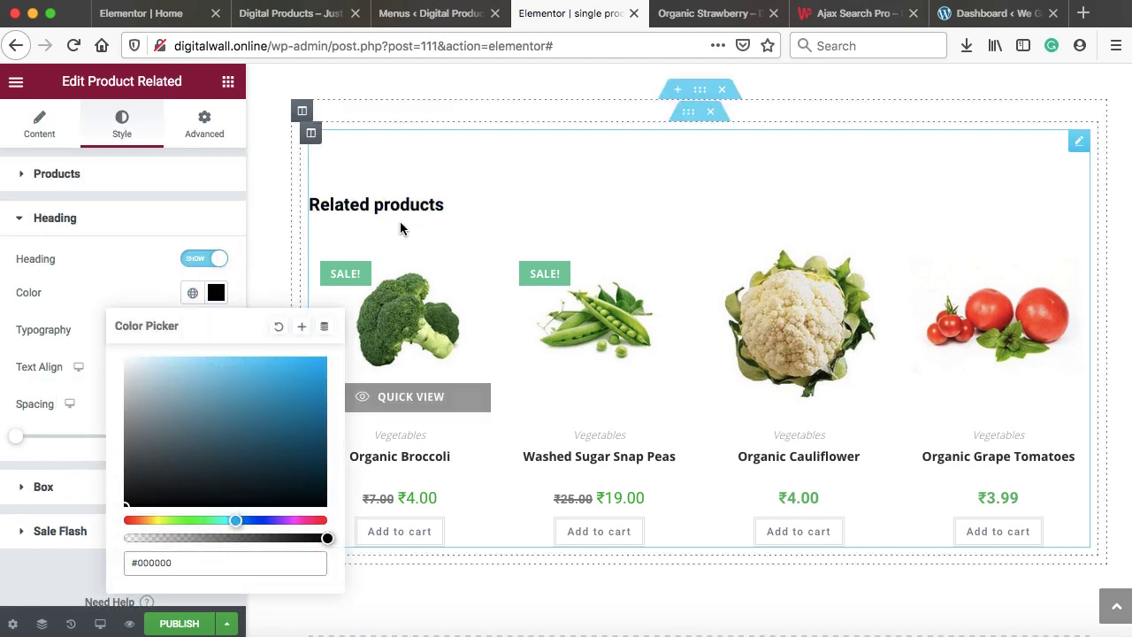
click(135, 221)
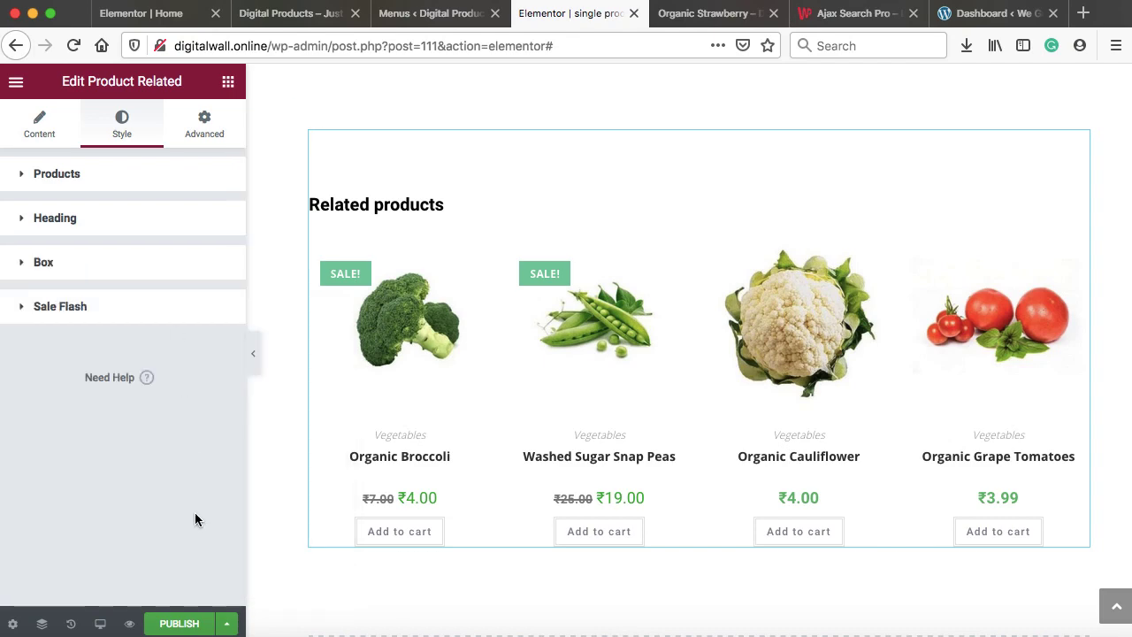
click(189, 621)
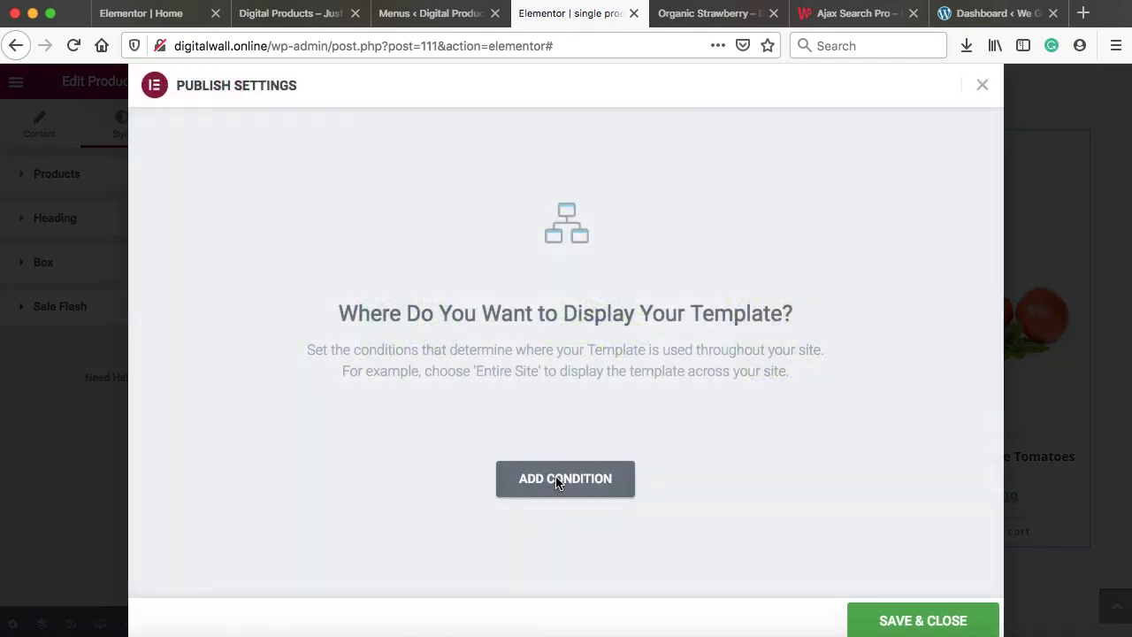
Publish with an Include > Products condition, then reload and review the Organic Strawberry page
click(556, 477)
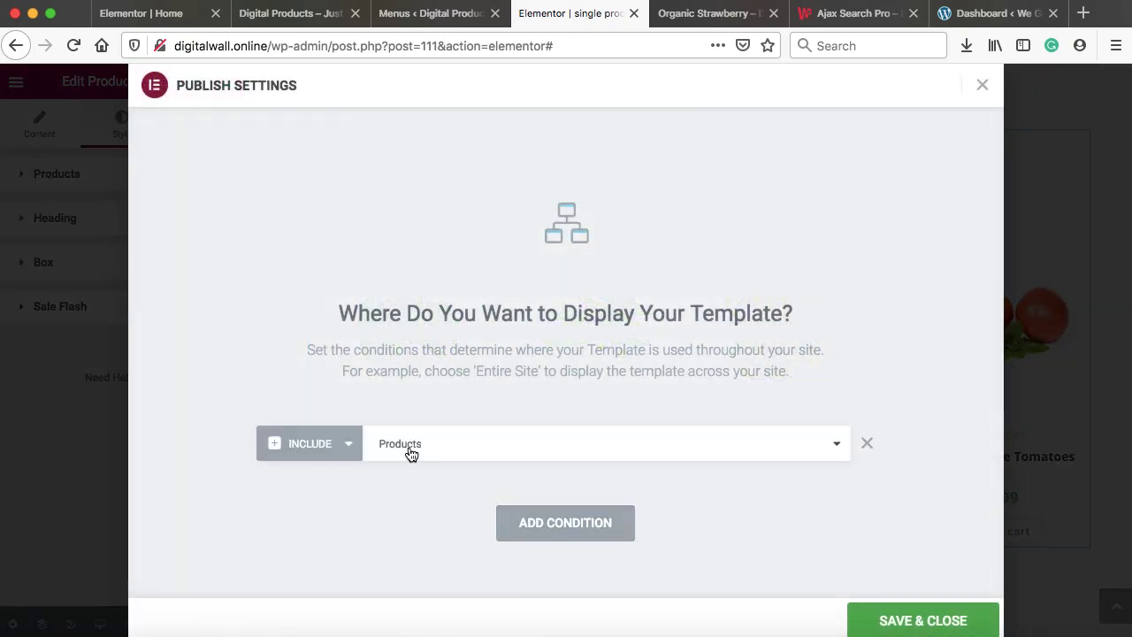
click(924, 622)
click(698, 13)
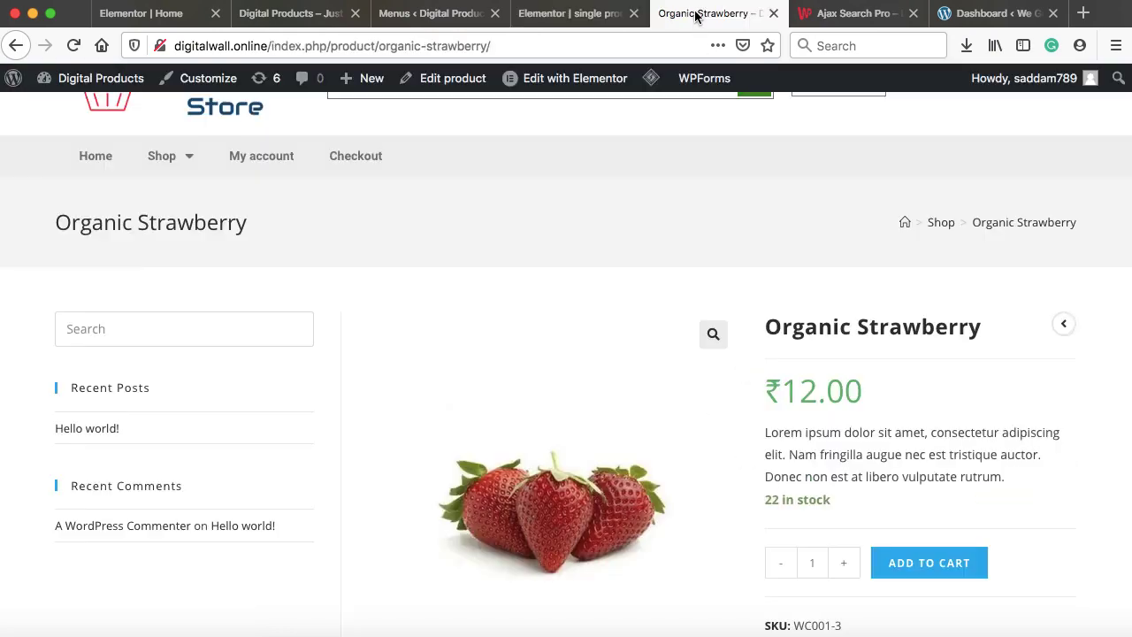
click(73, 45)
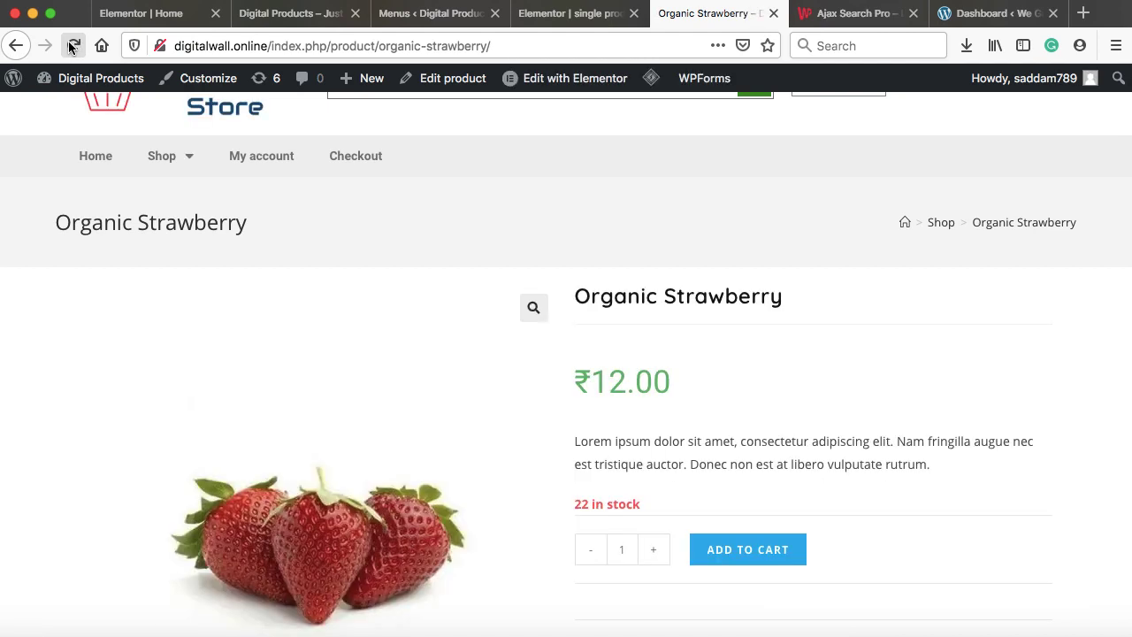
scroll(710, 328, down, 3)
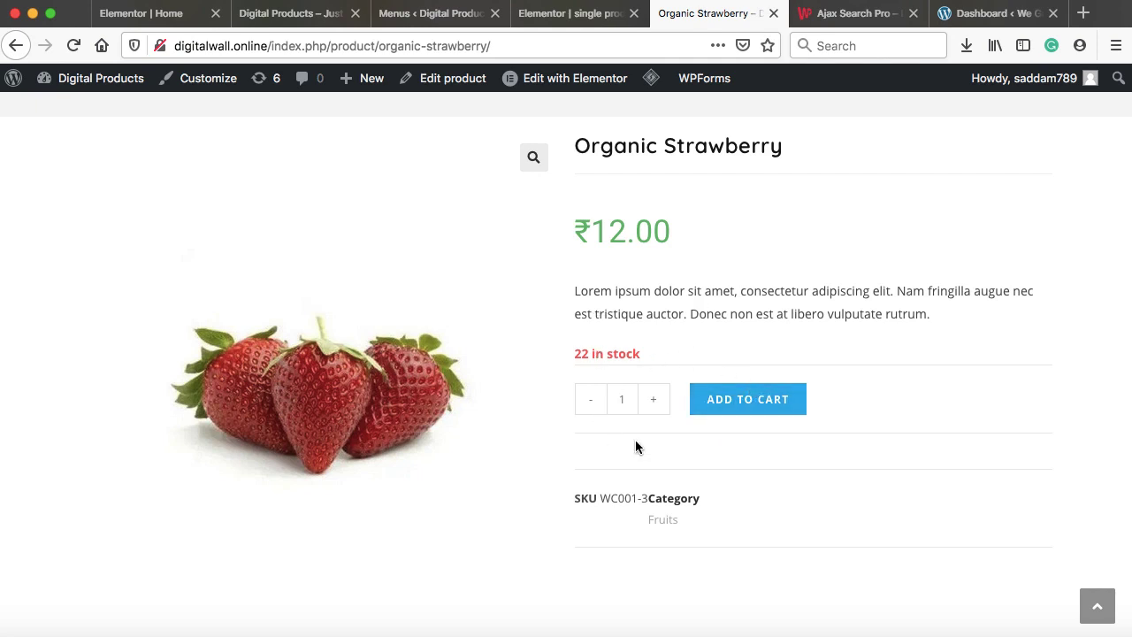
scroll(718, 529, down, 10)
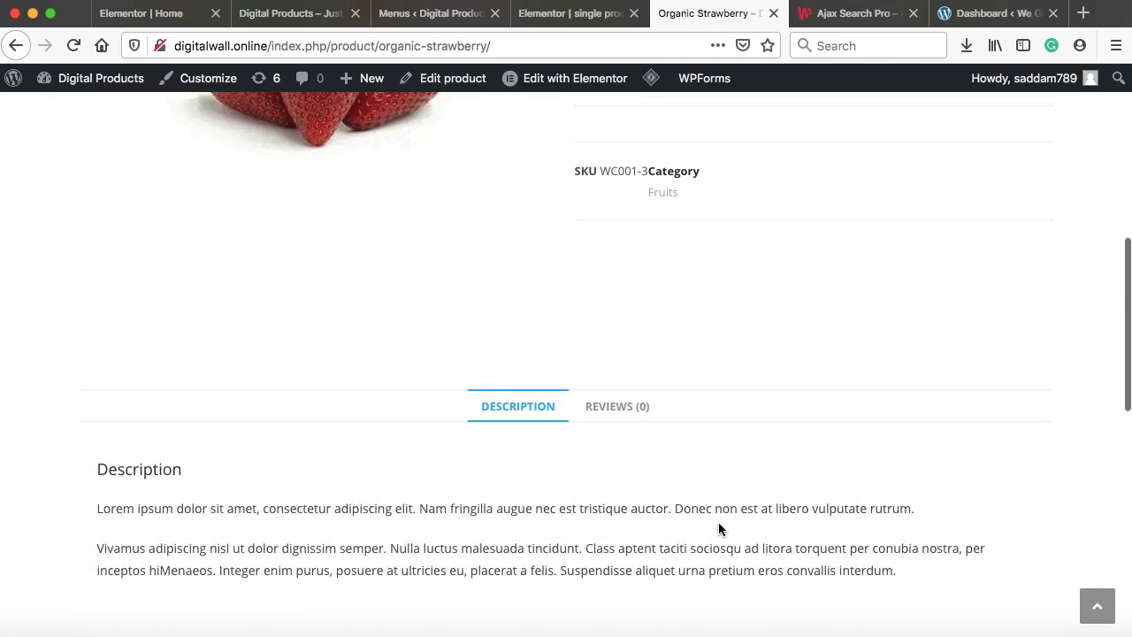
scroll(498, 434, down, 7)
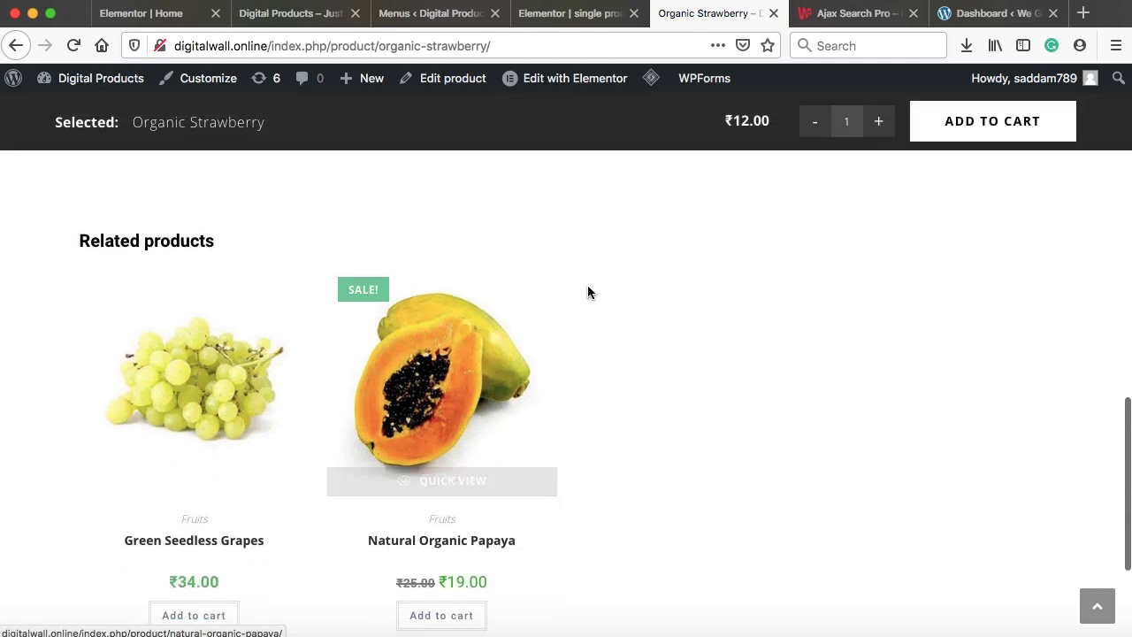
scroll(692, 421, up, 15)
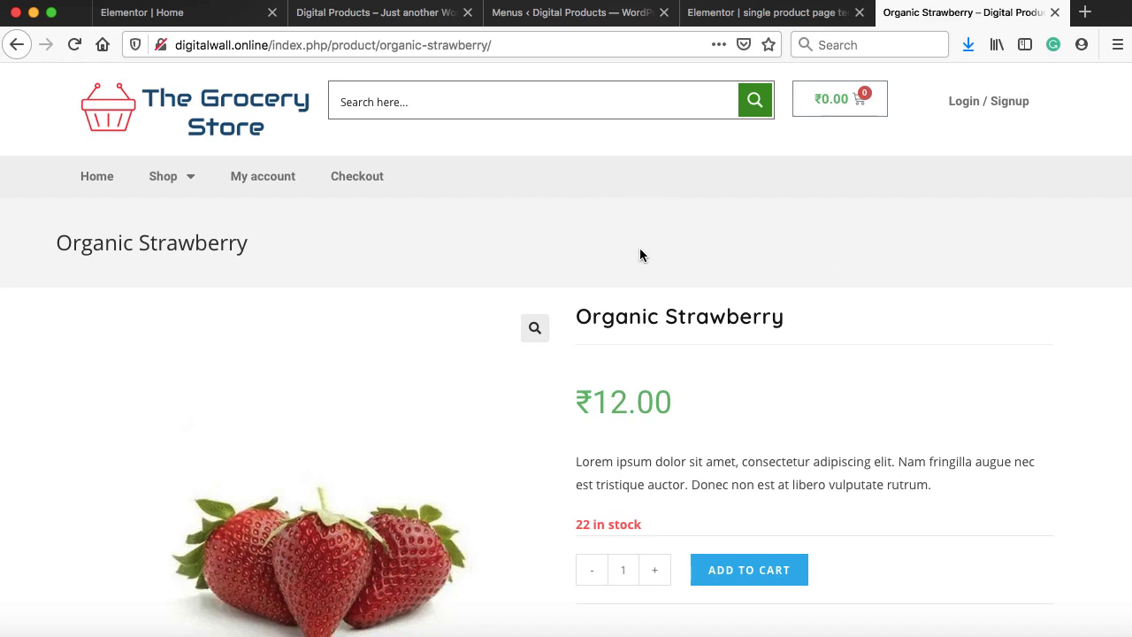
In the Customizer's General Options, set the Page Title style to Hidden and publish
click(588, 16)
scroll(195, 424, down, 3)
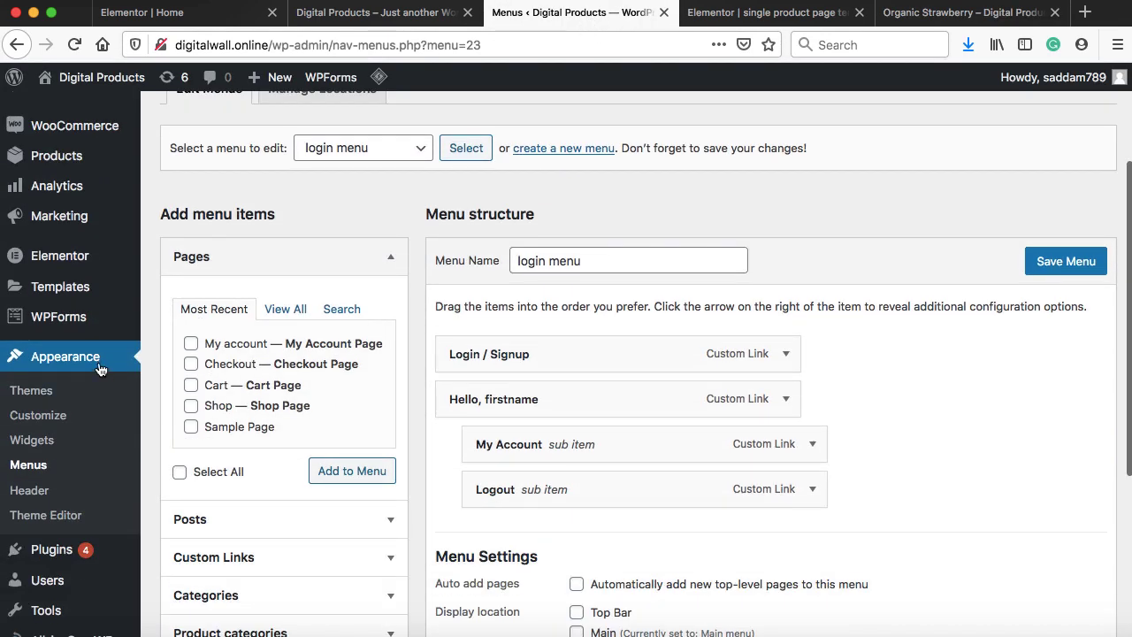
click(37, 416)
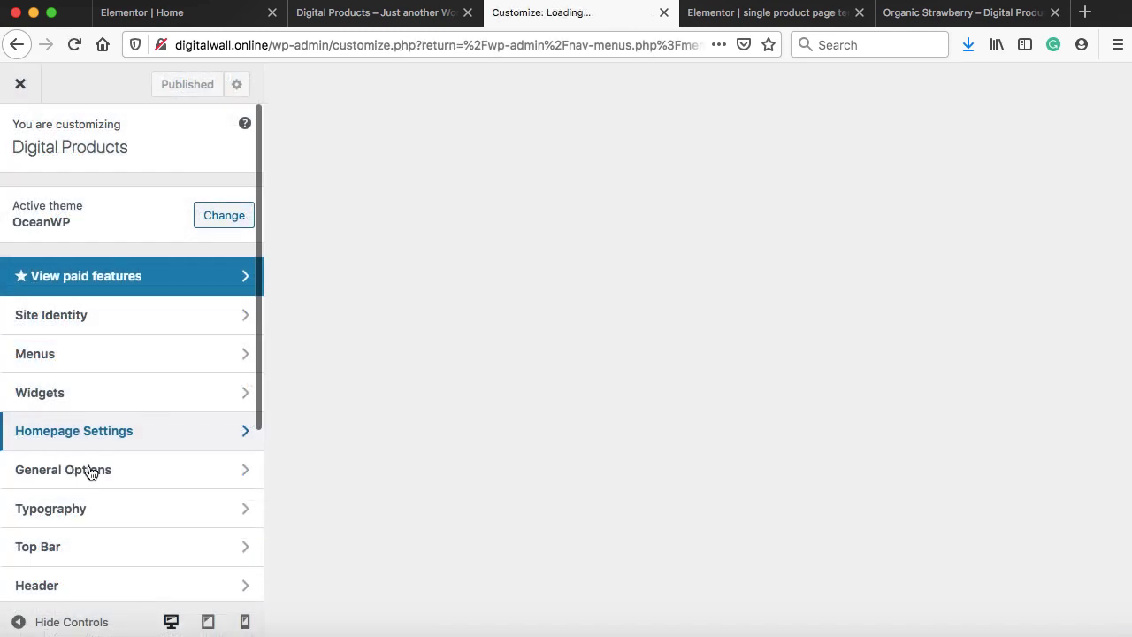
click(91, 471)
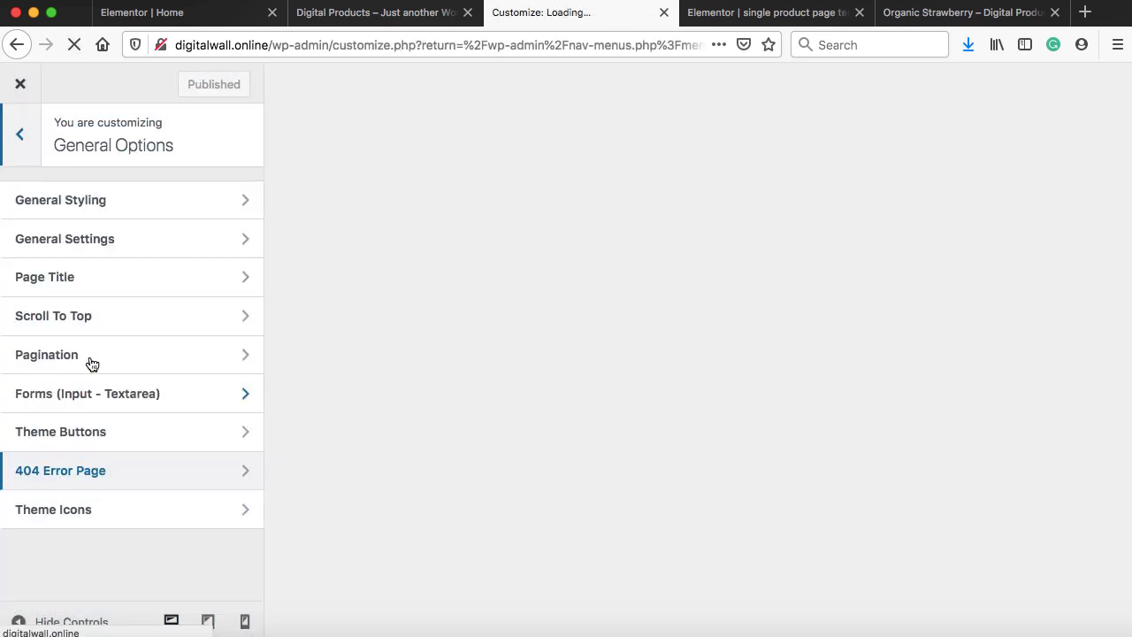
click(101, 283)
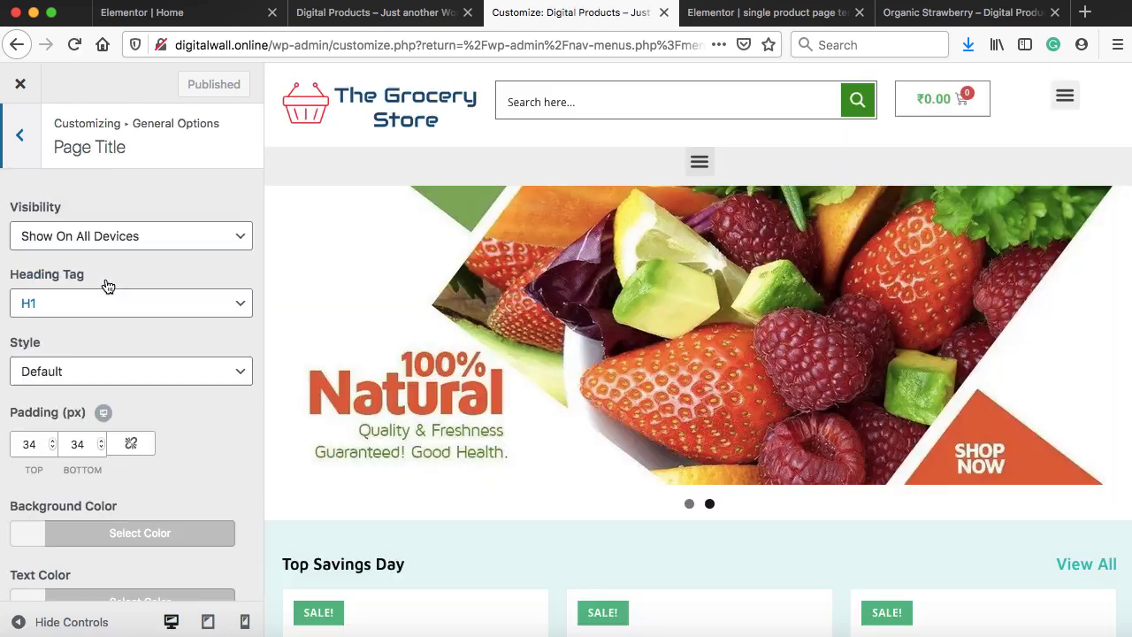
click(86, 371)
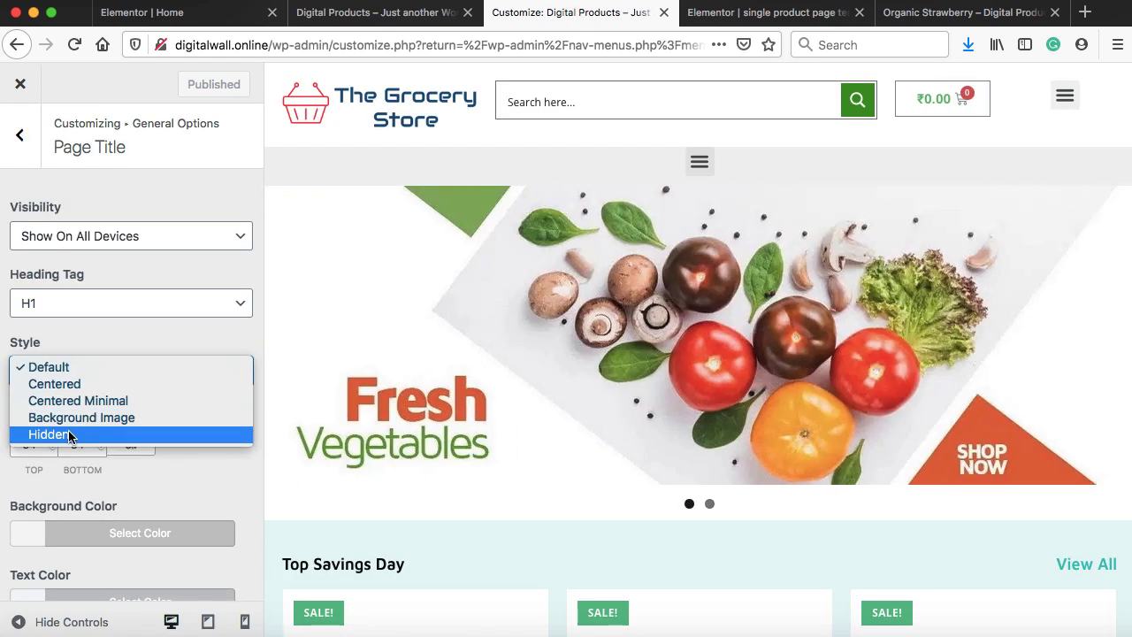
click(71, 433)
click(202, 84)
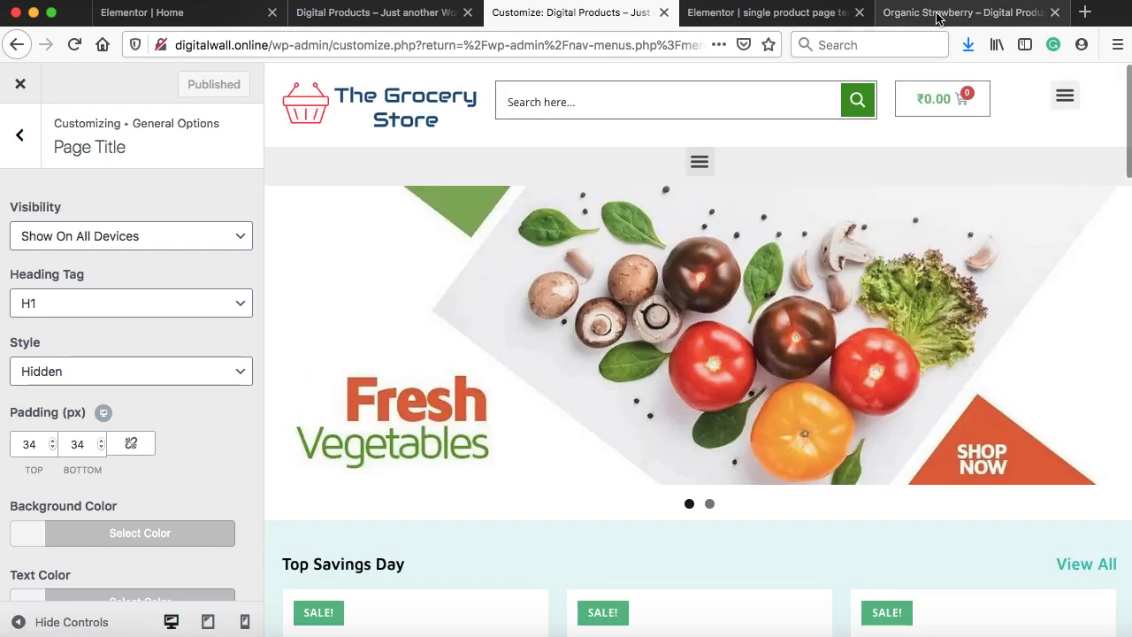
Reload the Organic Strawberry product page to confirm the title banner is gone
click(935, 16)
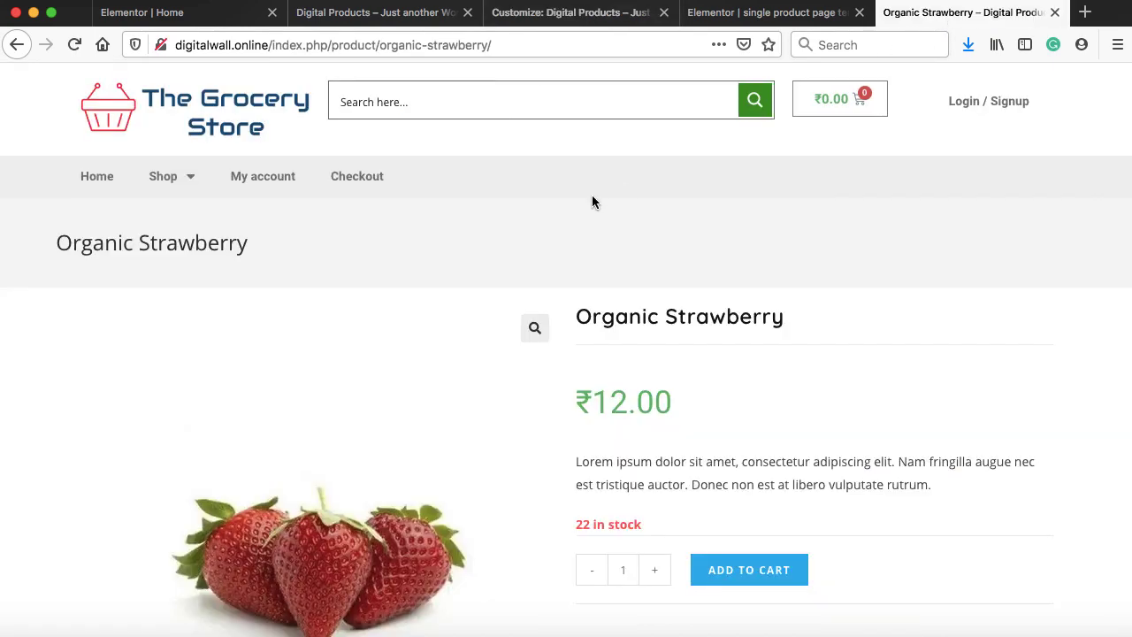
click(70, 44)
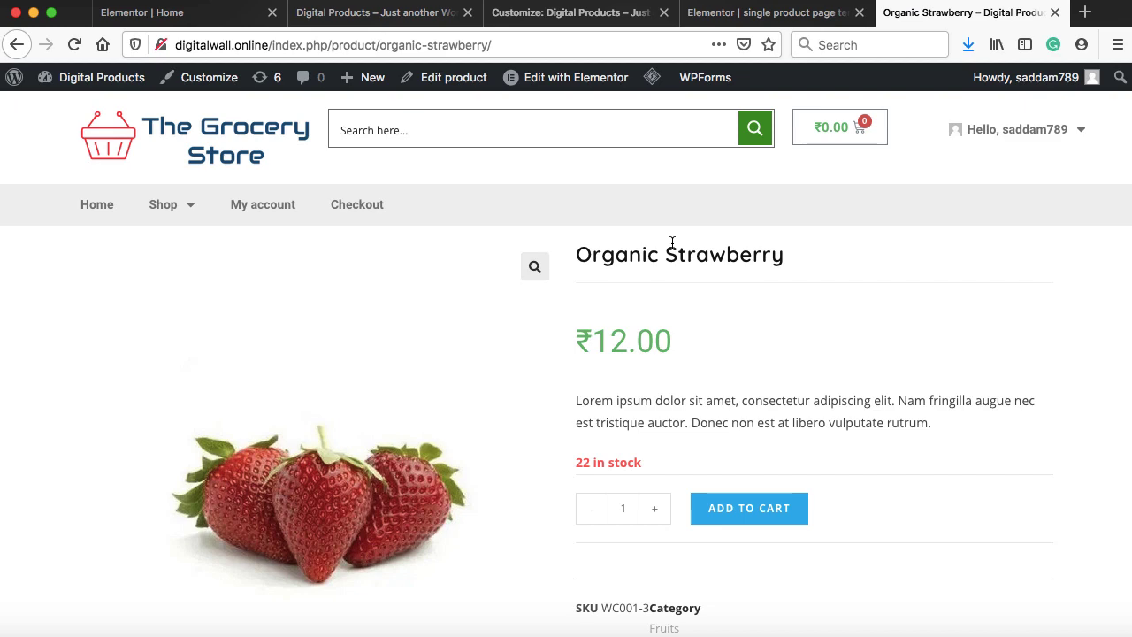
scroll(770, 383, down, 5)
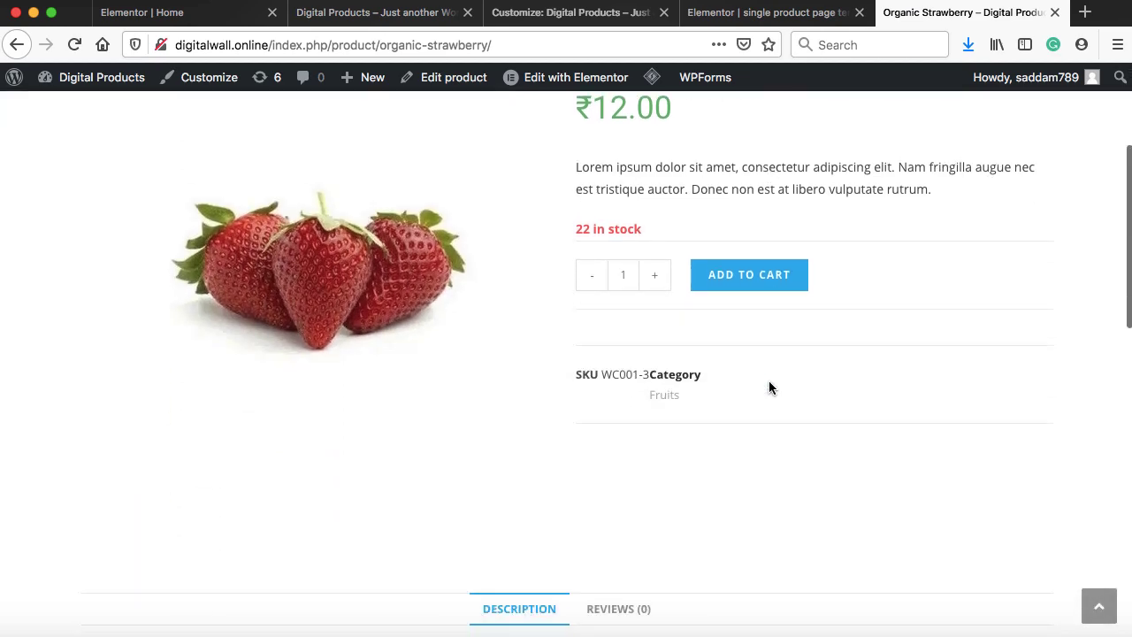
scroll(769, 387, up, 5)
click(775, 12)
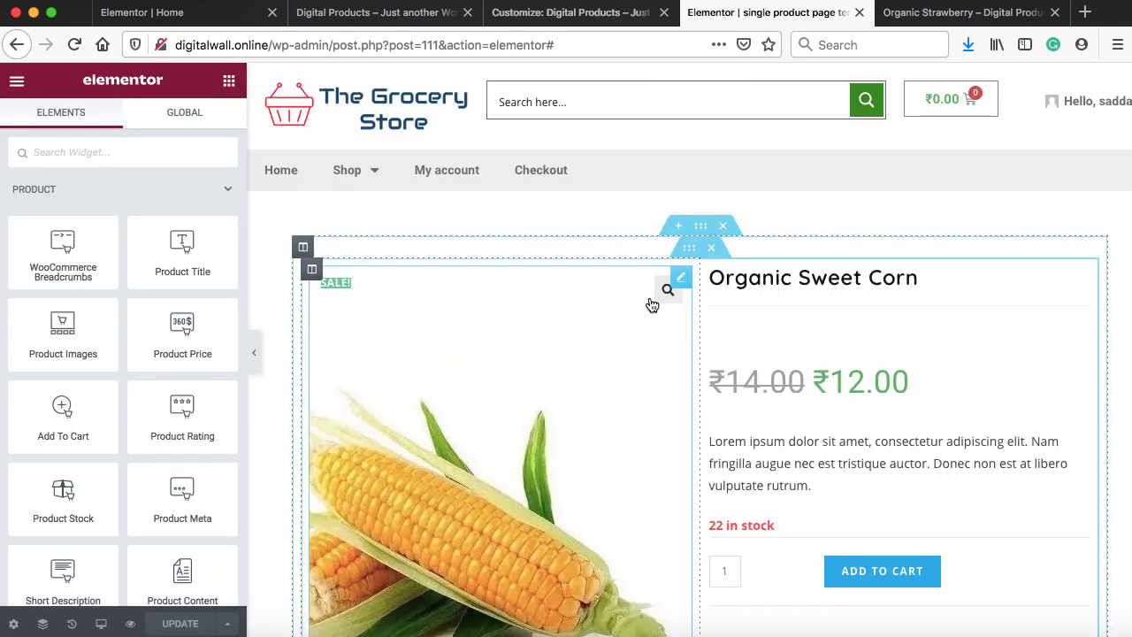
Turn on a box shadow for the product summary section
click(688, 250)
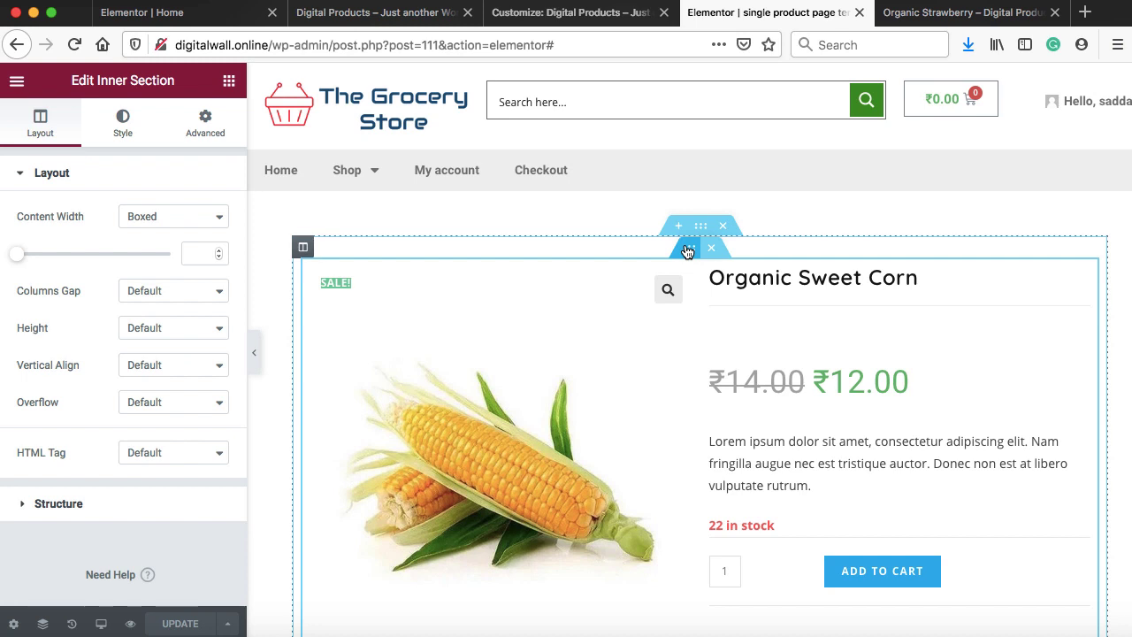
click(121, 126)
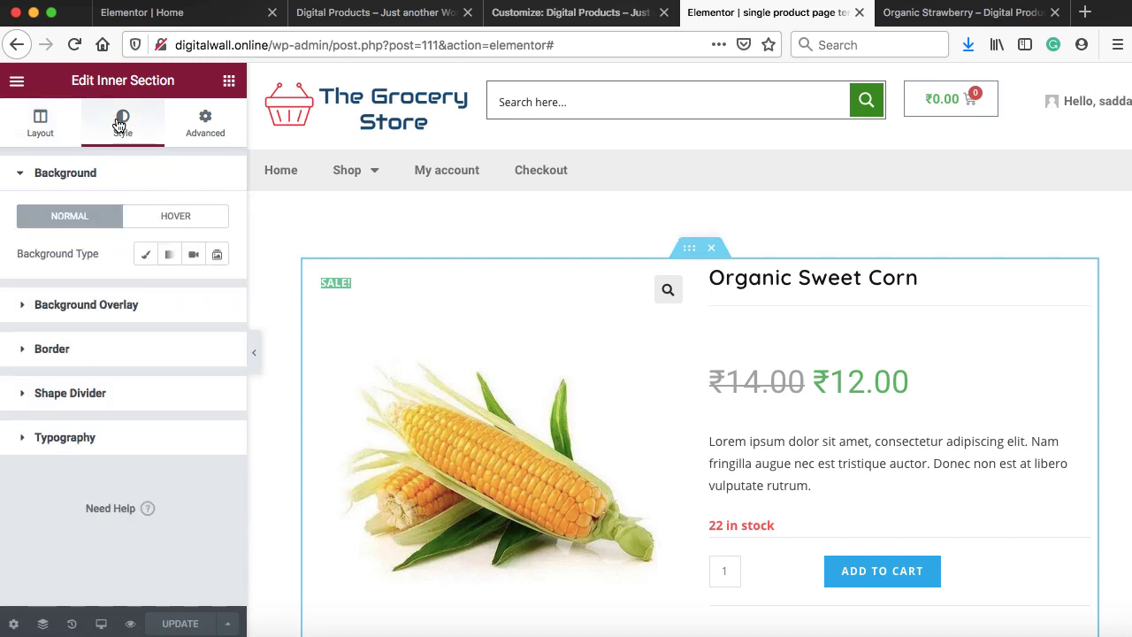
click(55, 349)
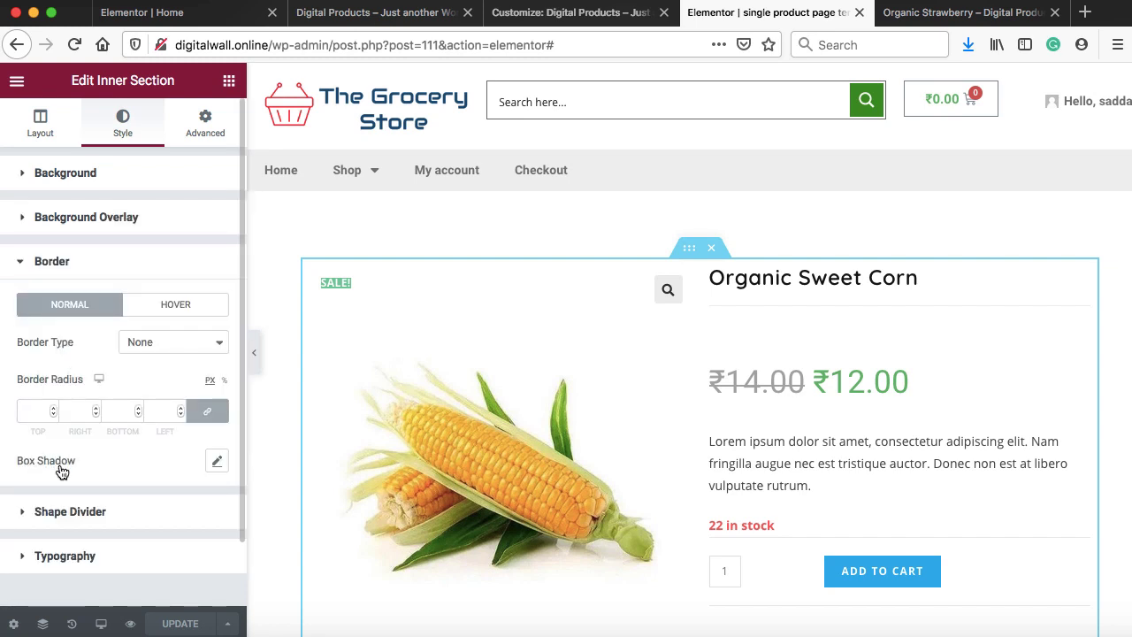
click(216, 462)
scroll(392, 292, down, 2)
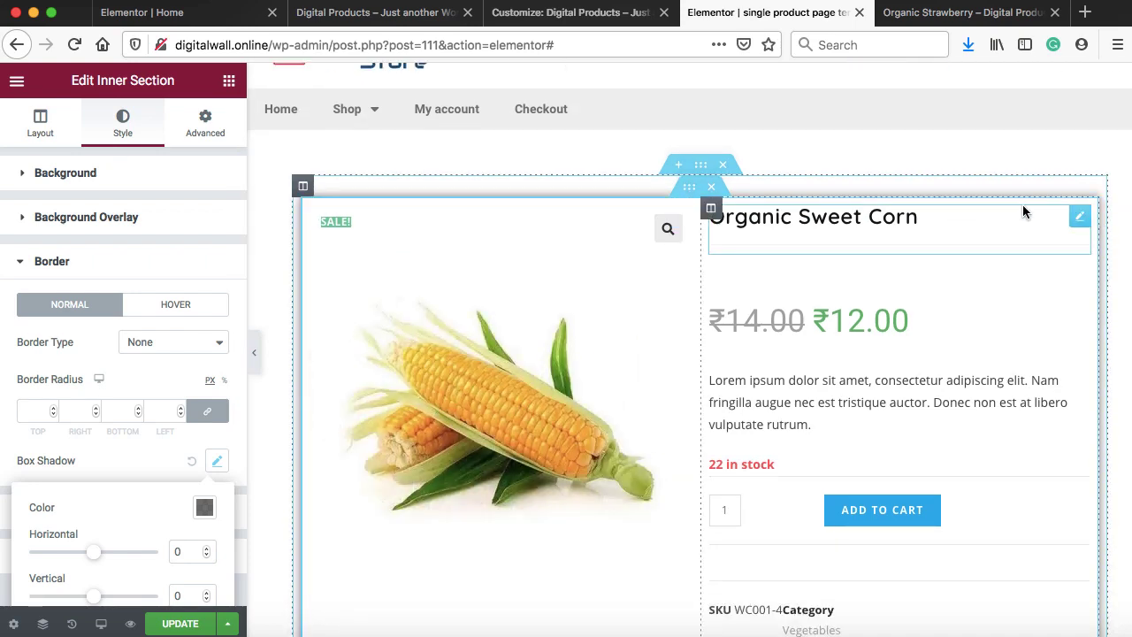
scroll(1023, 212, down, 10)
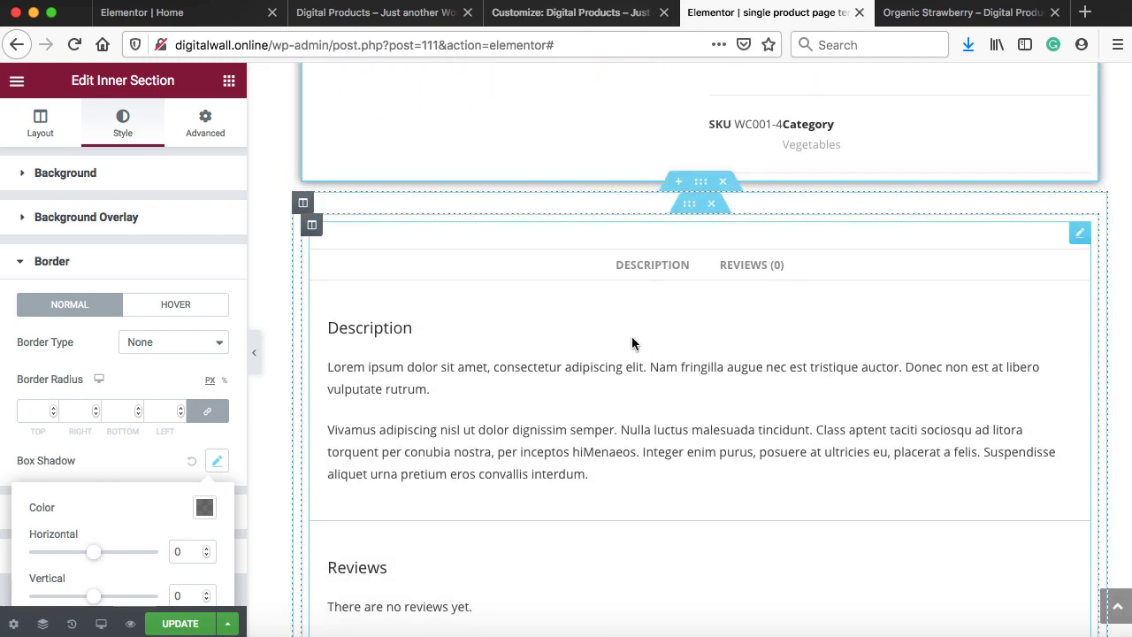
Add a box shadow to the Description/Reviews section and update the template
click(692, 205)
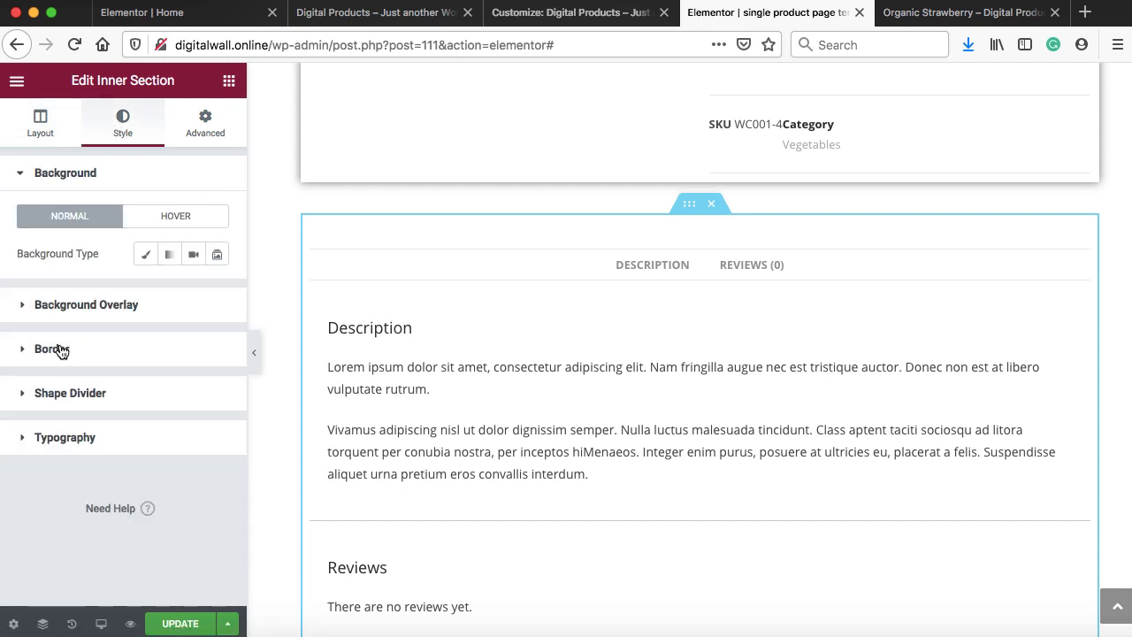
click(61, 351)
click(216, 465)
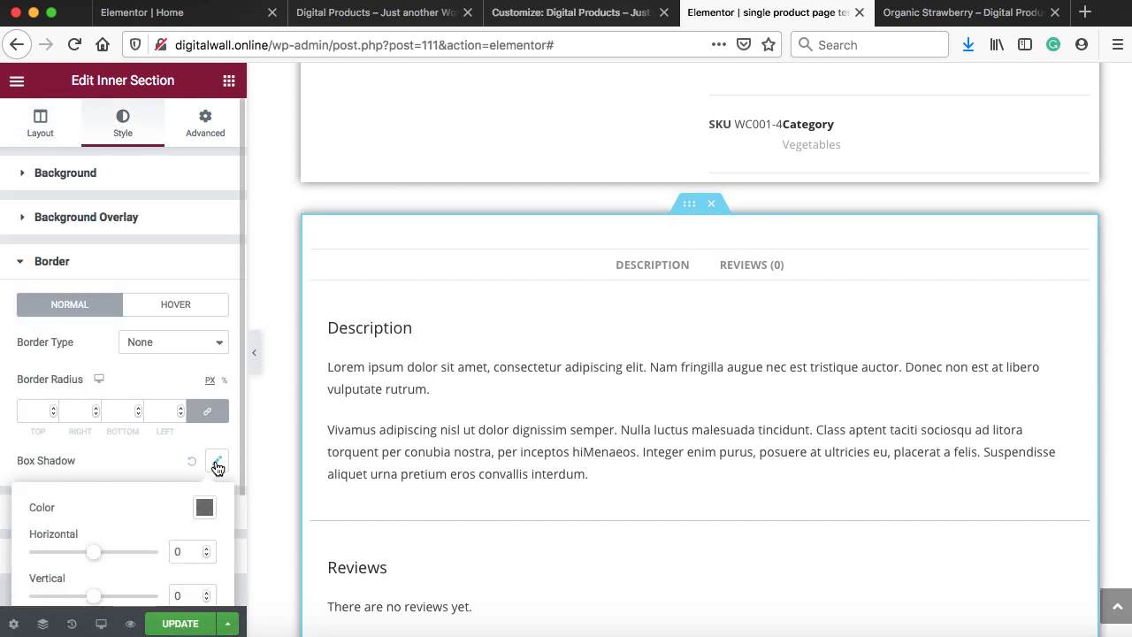
scroll(462, 379, down, 10)
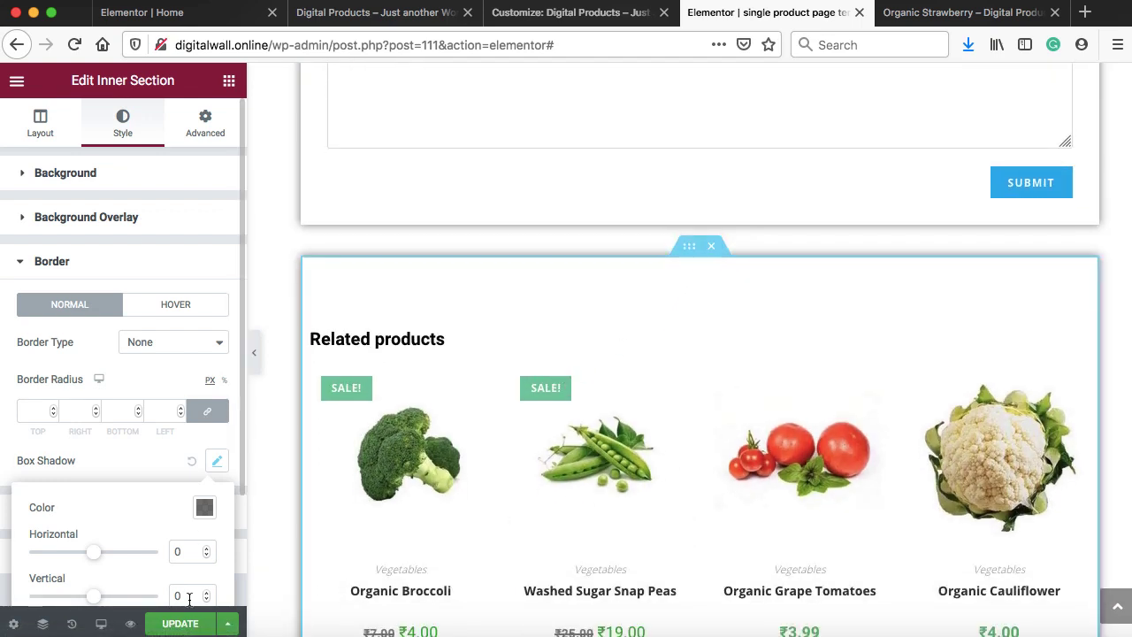
click(180, 623)
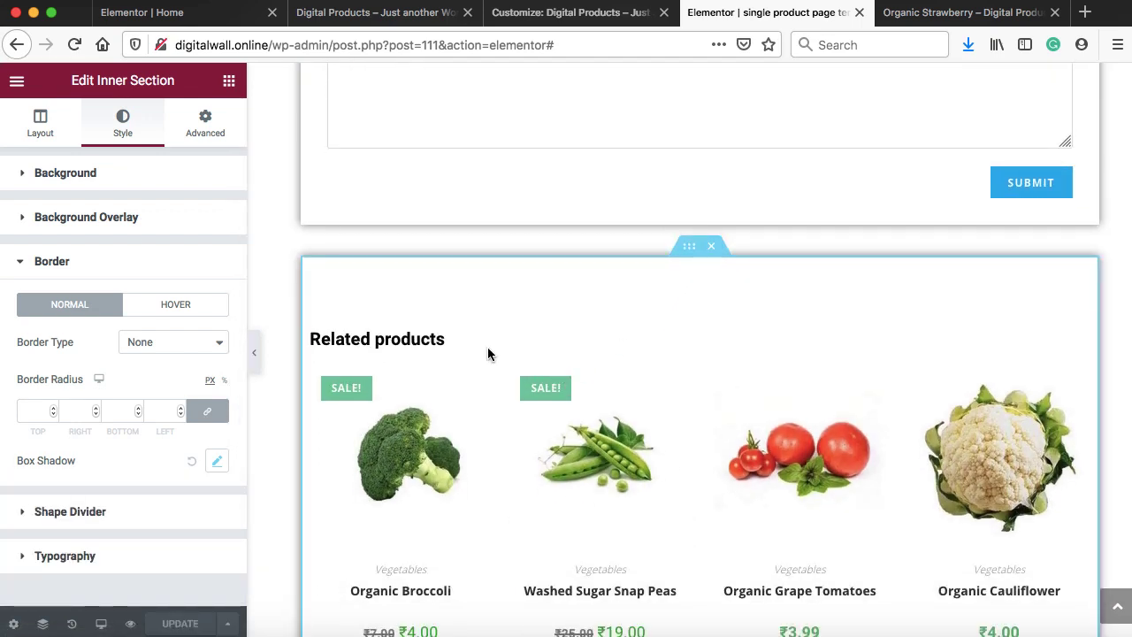
click(902, 20)
Purge All LSCache from the admin bar and scroll the strawberry page to see the shadowed cards
mouse_move(652, 77)
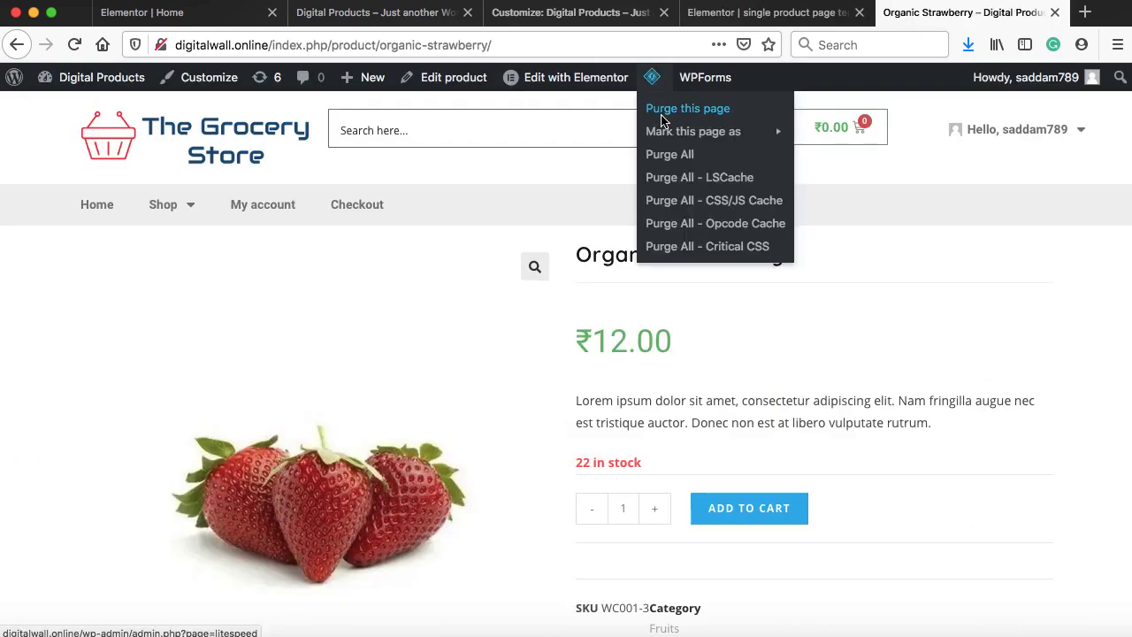
click(669, 181)
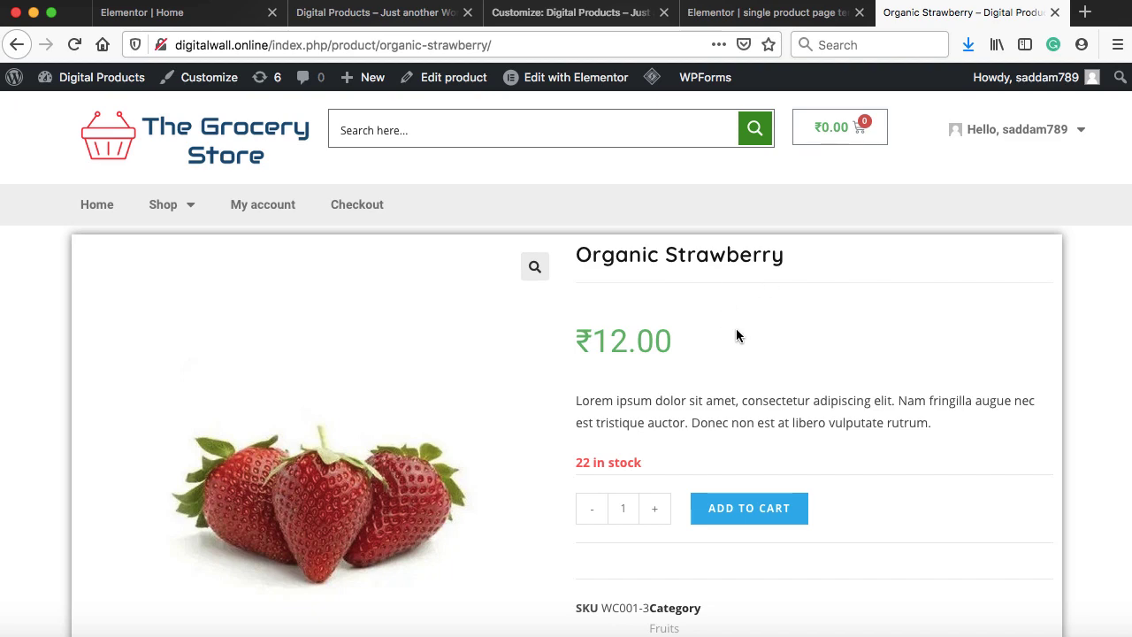
scroll(808, 325, down, 5)
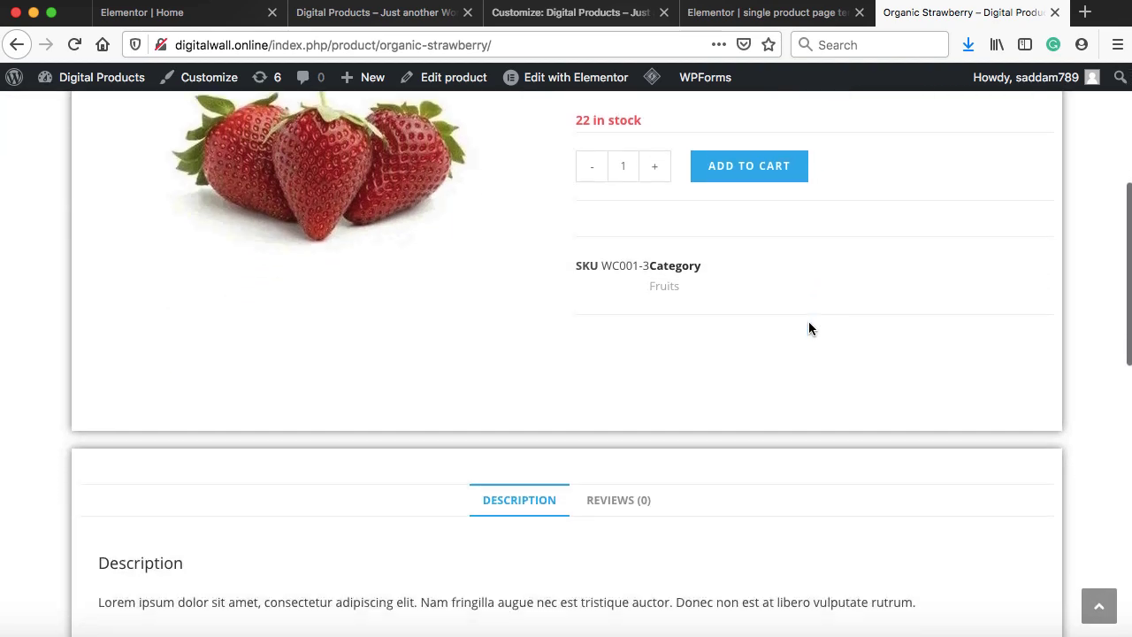
scroll(808, 329, down, 3)
scroll(808, 329, up, 10)
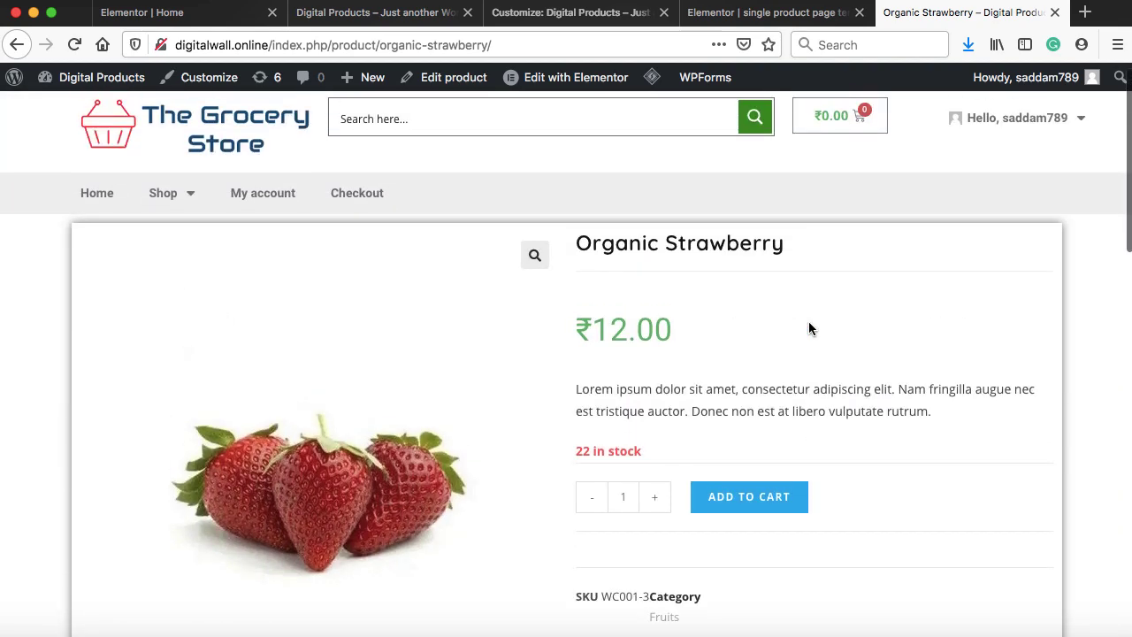
scroll(637, 336, down, 2)
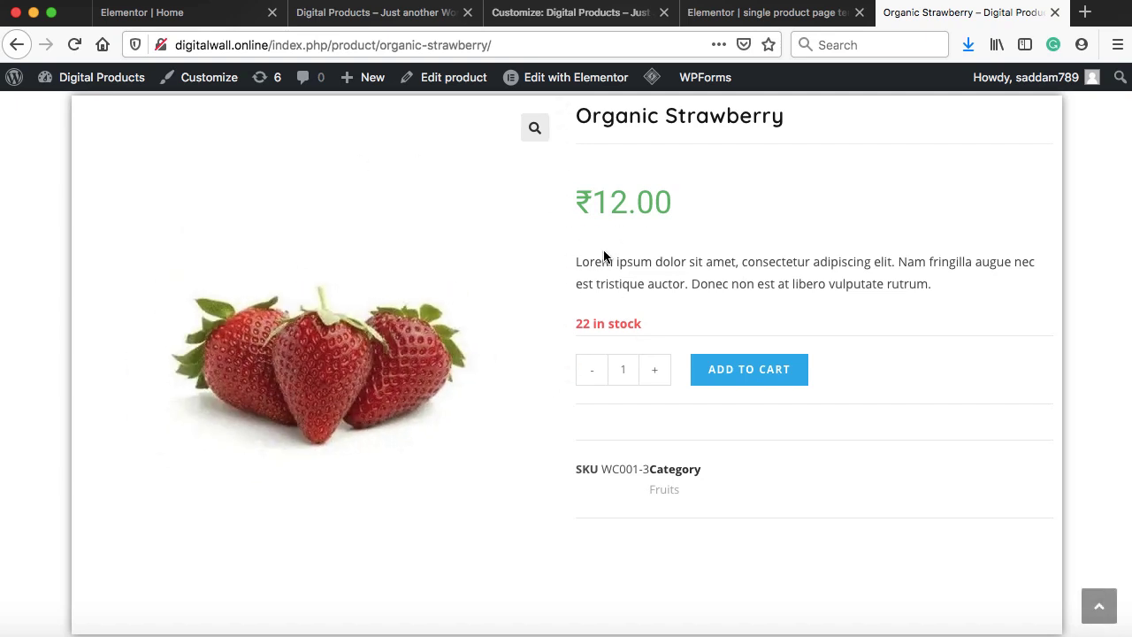
Remove the box shadow from the product summary section
click(756, 14)
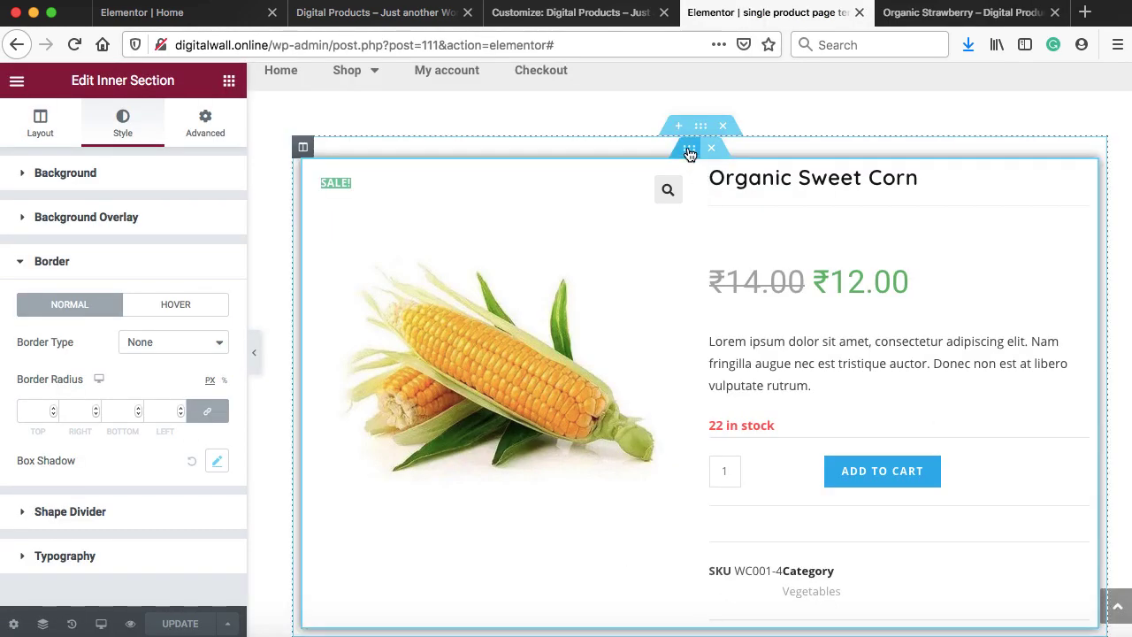
click(690, 155)
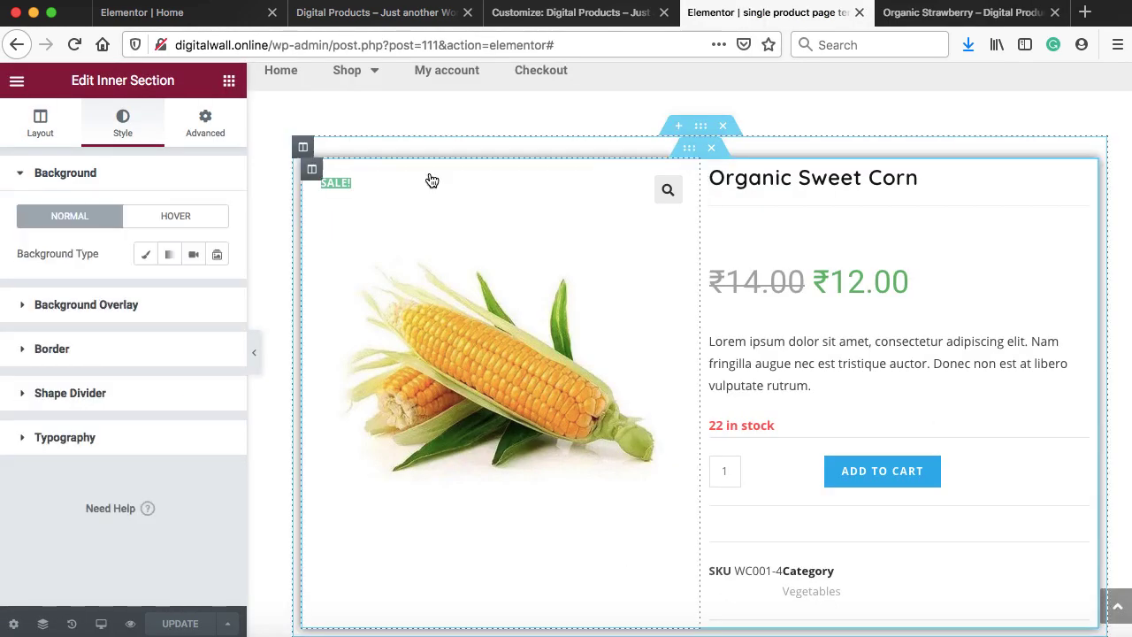
click(51, 349)
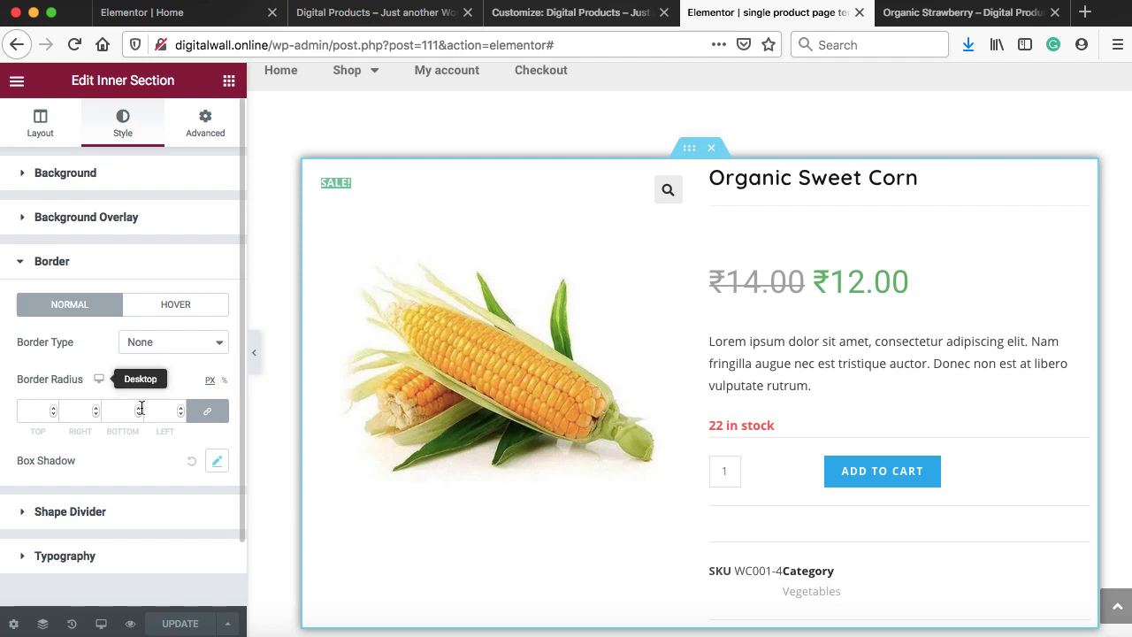
click(193, 463)
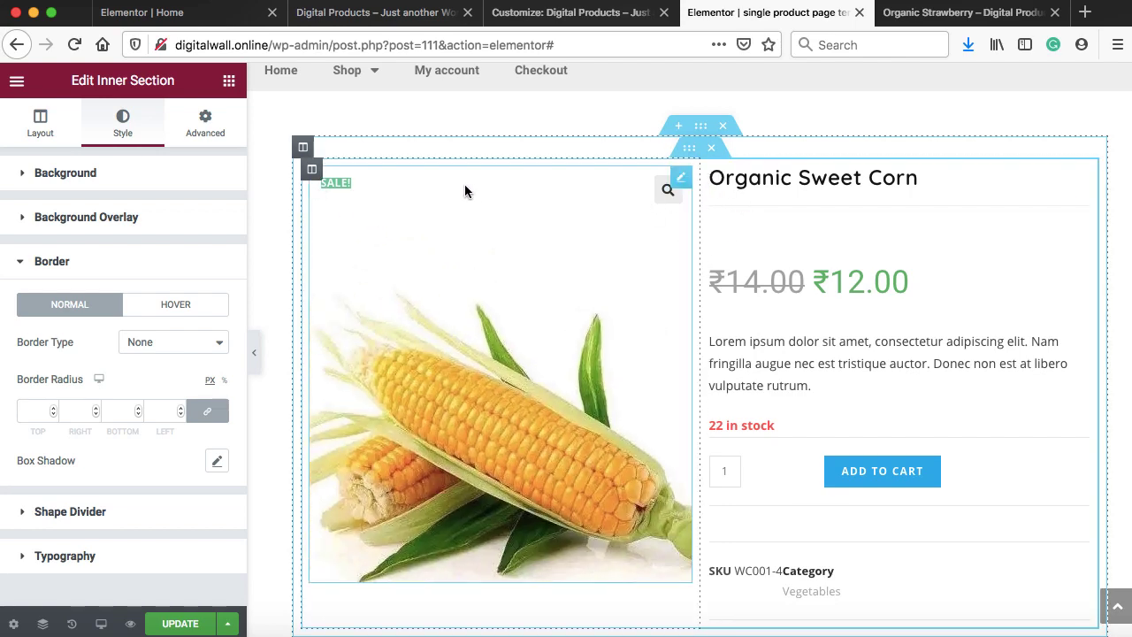
Give the corn image column a box shadow and a 20 px right margin
right_click(314, 174)
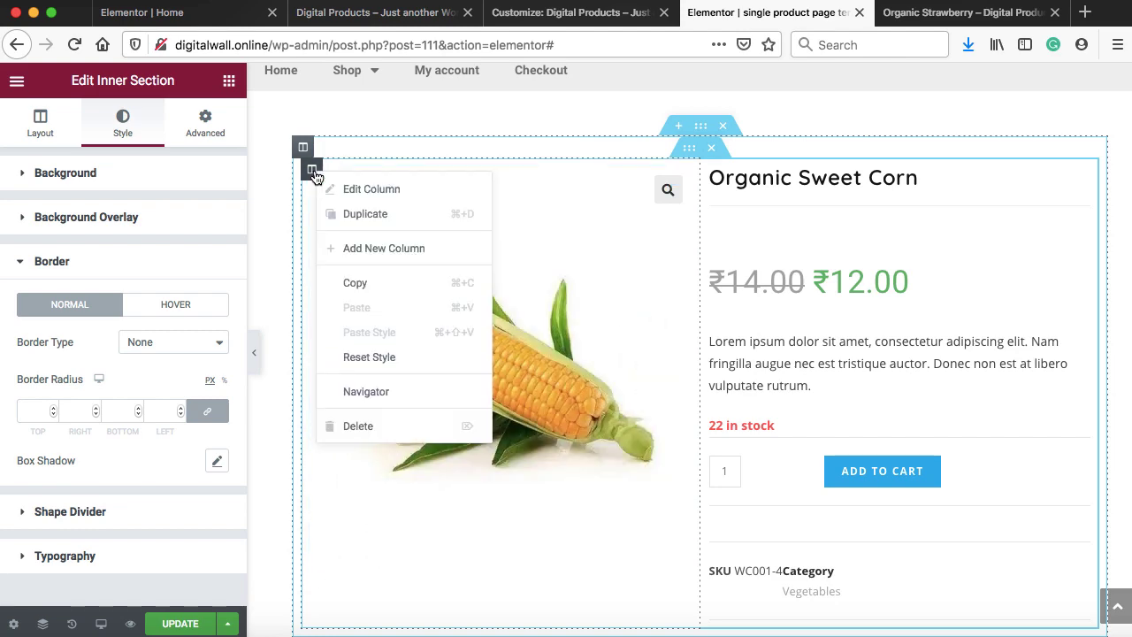
click(363, 190)
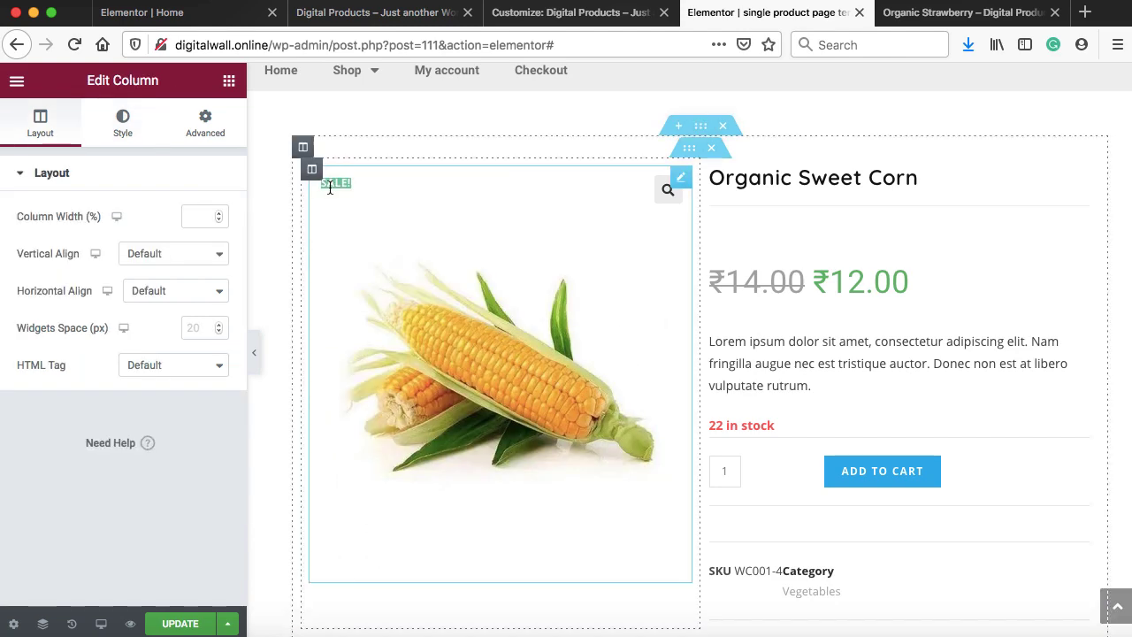
click(122, 131)
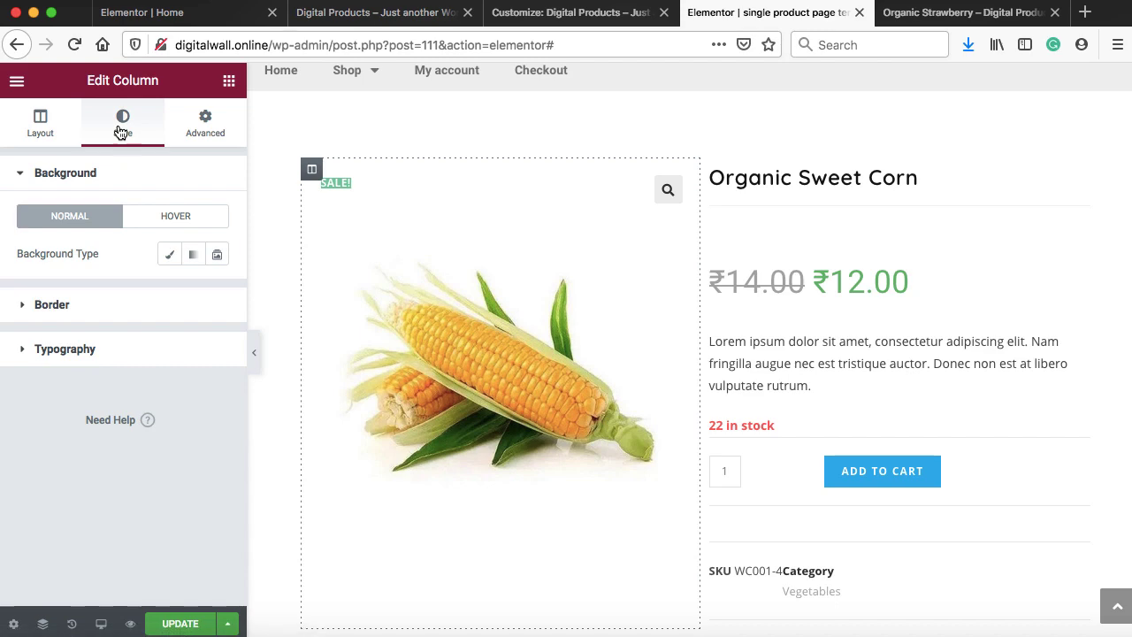
click(119, 307)
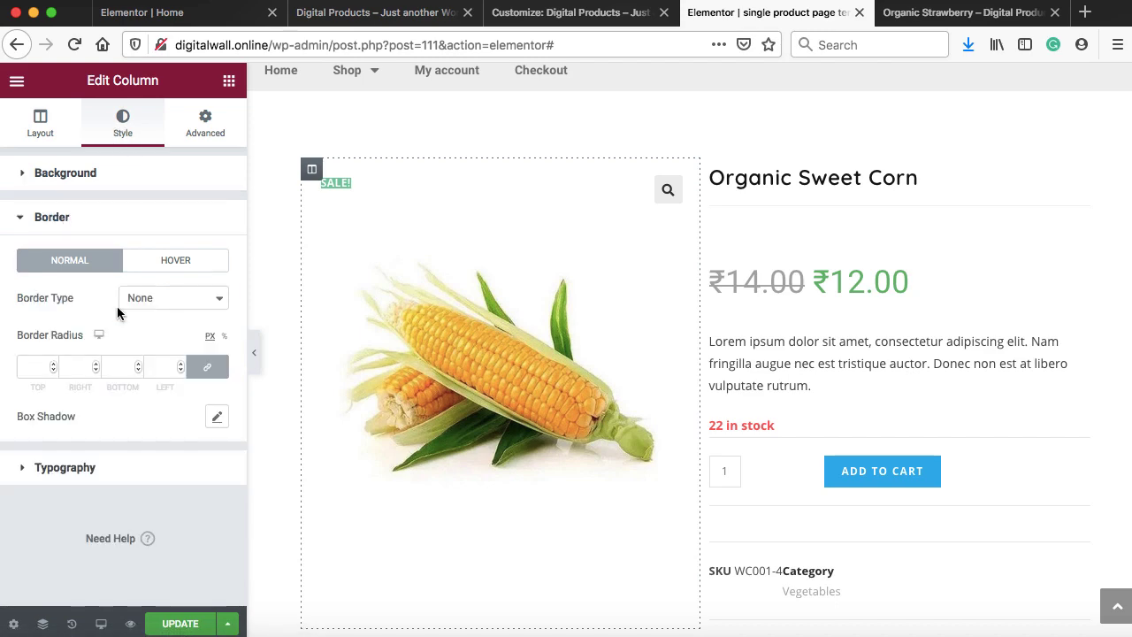
click(216, 419)
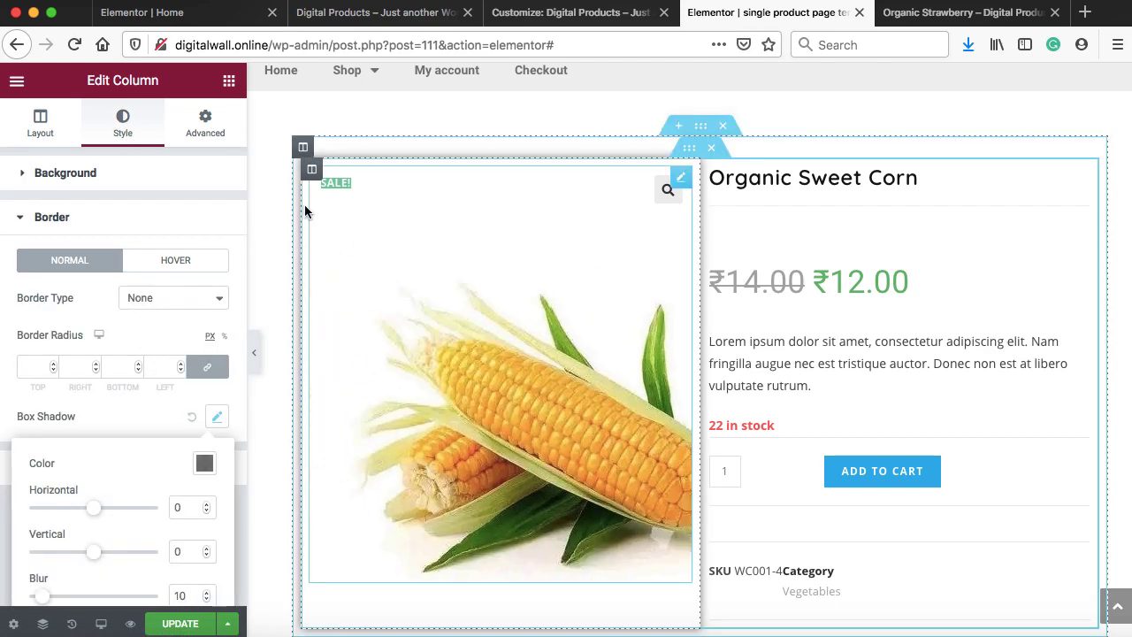
click(211, 134)
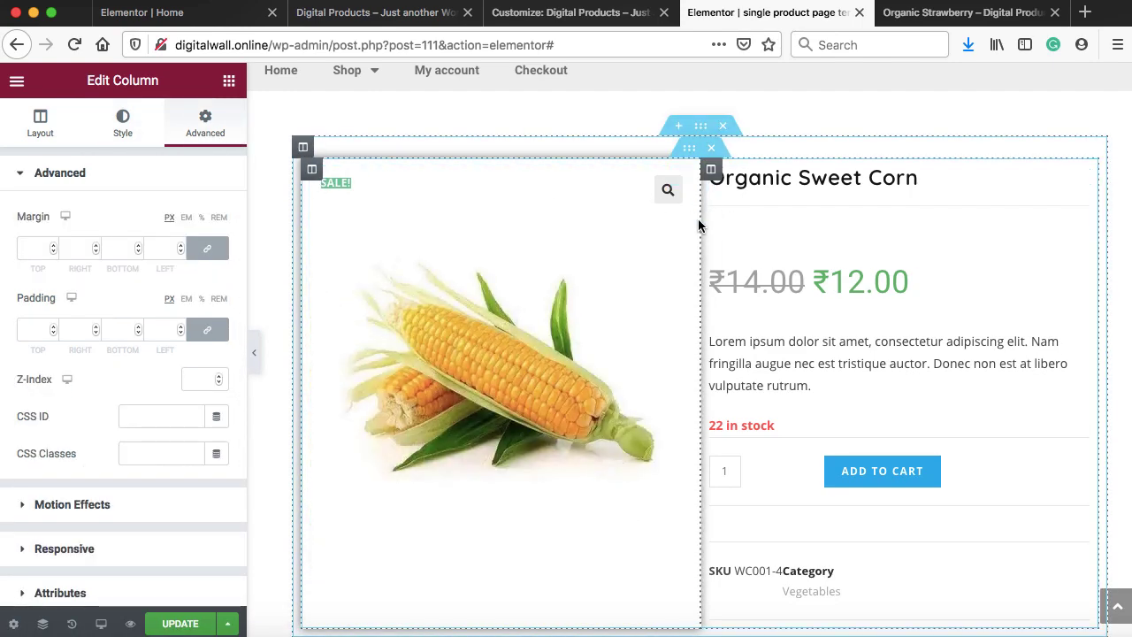
click(207, 253)
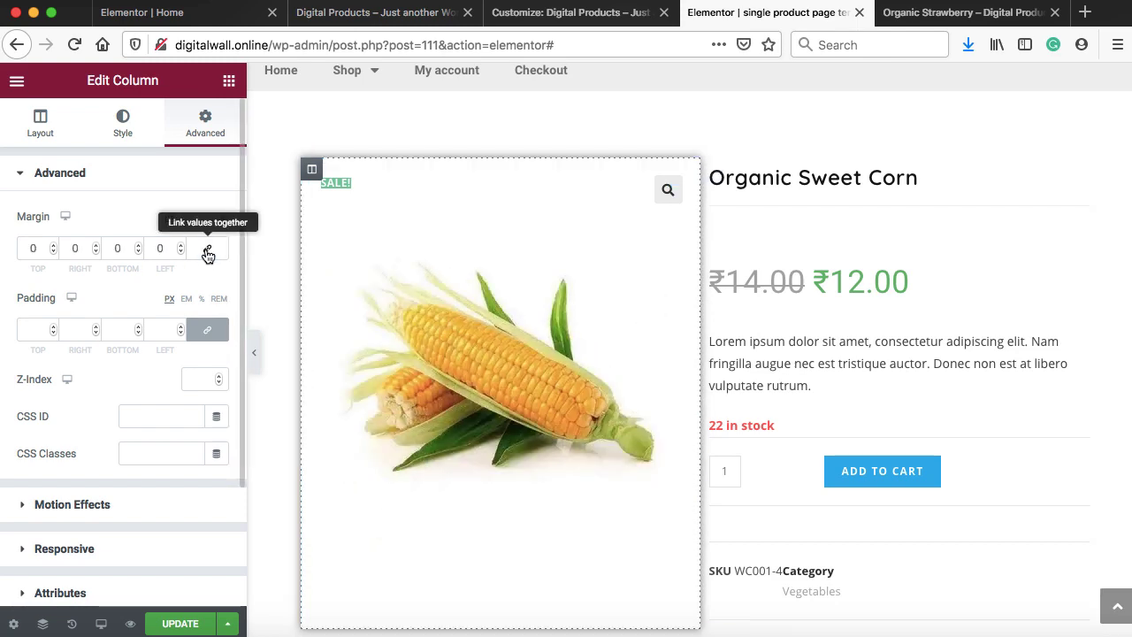
click(96, 245)
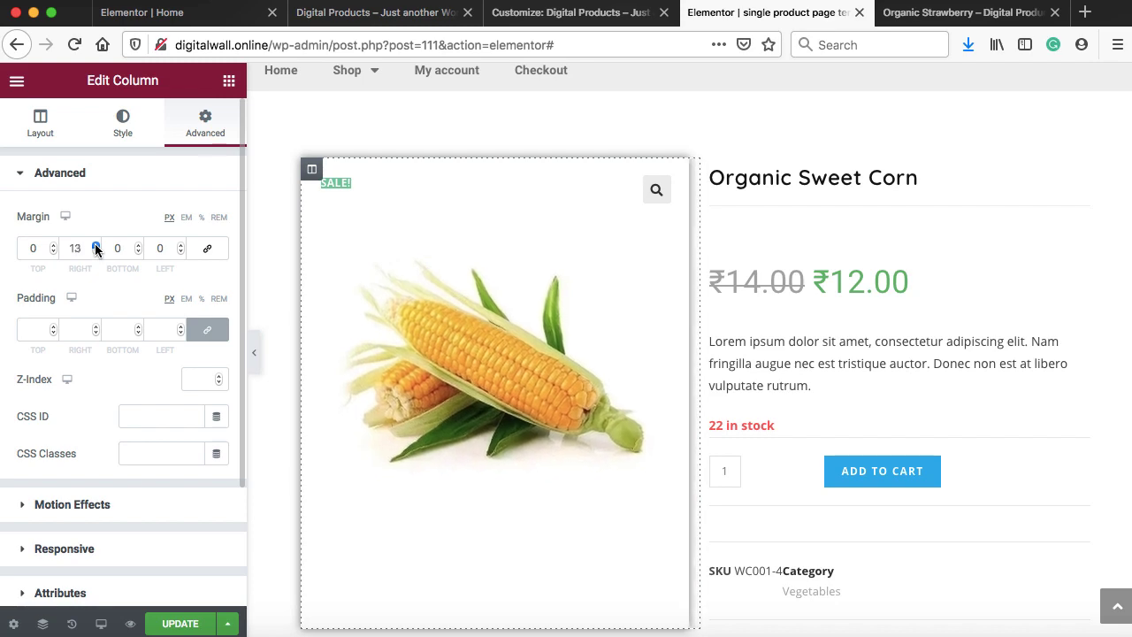
click(94, 245)
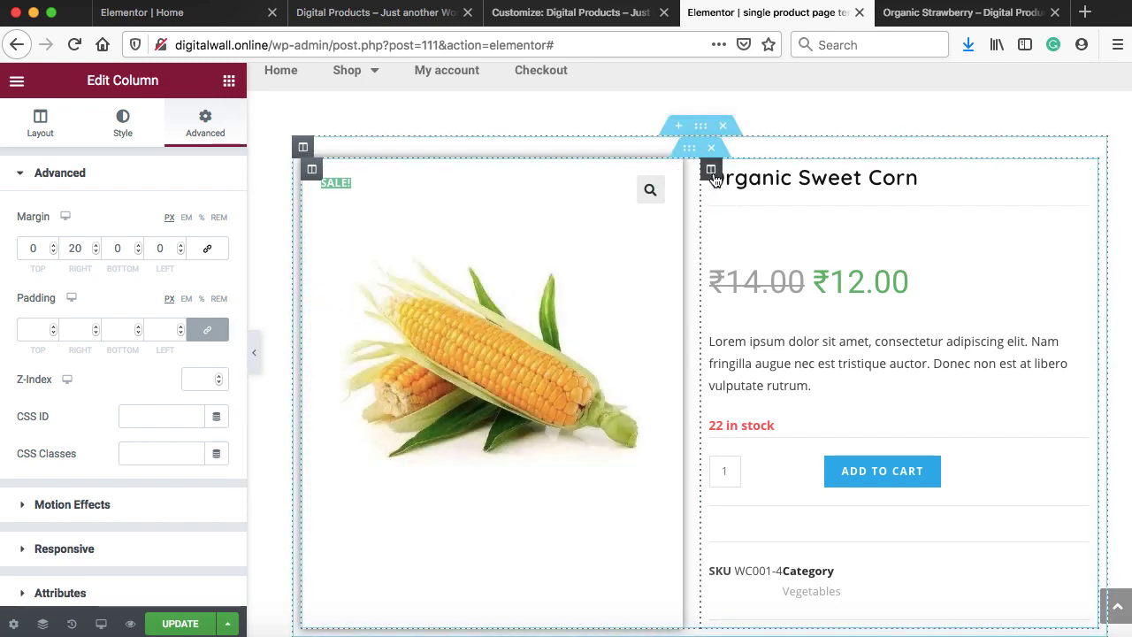
Add a box shadow to the product details column and update the template
click(712, 171)
click(123, 122)
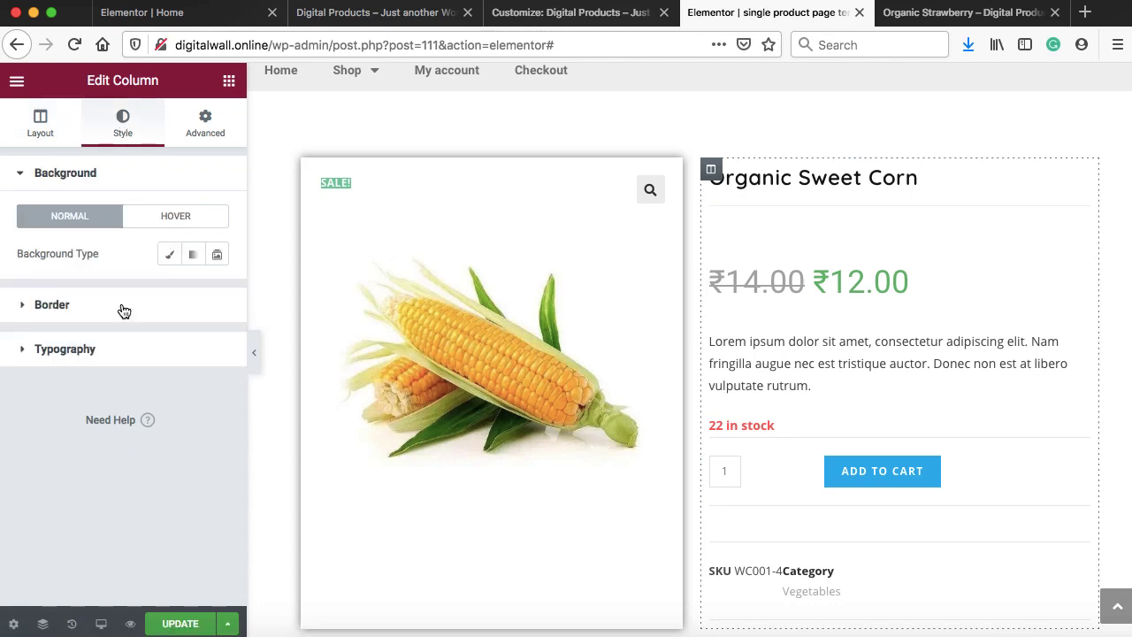
click(118, 305)
click(218, 416)
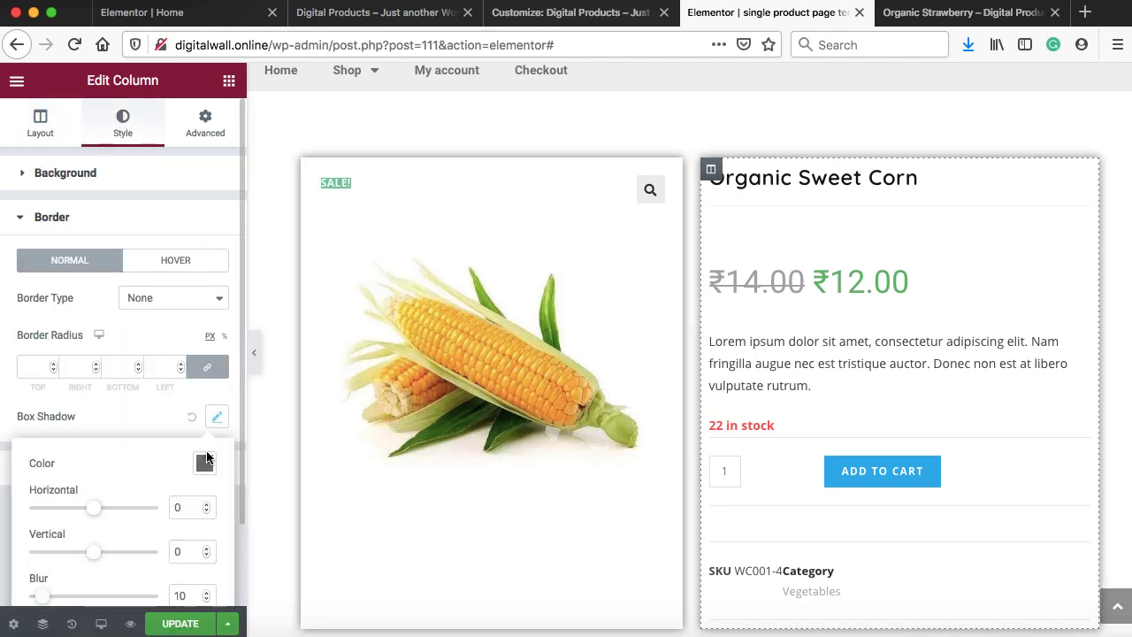
click(185, 624)
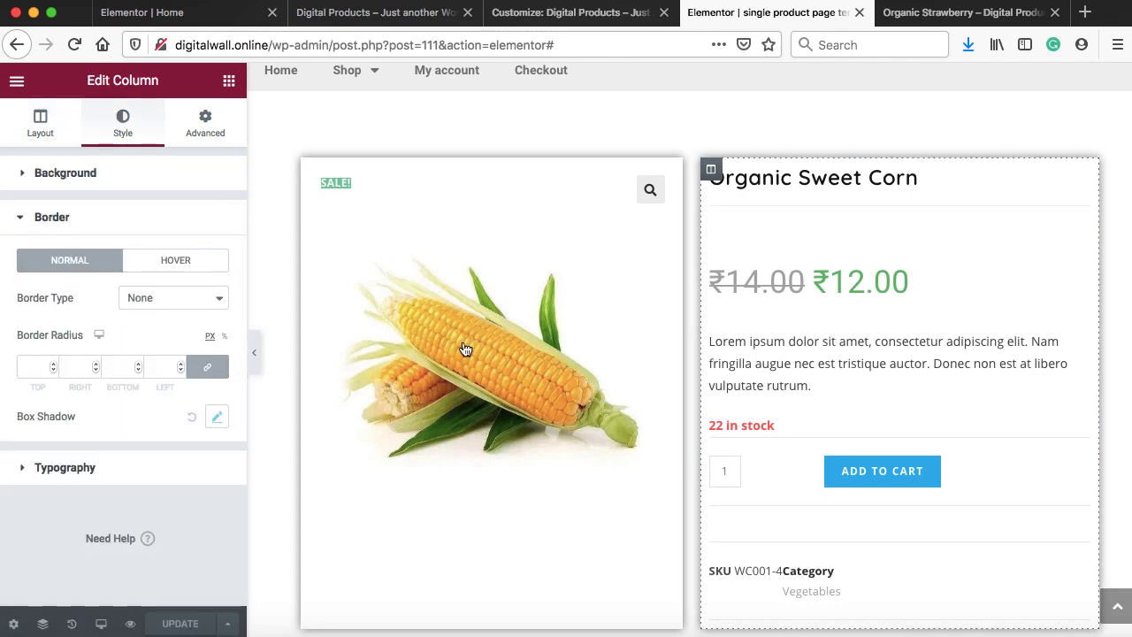
click(914, 14)
Reload the strawberry page, Purge All LSCache, and review the separate shadowed cards
click(75, 44)
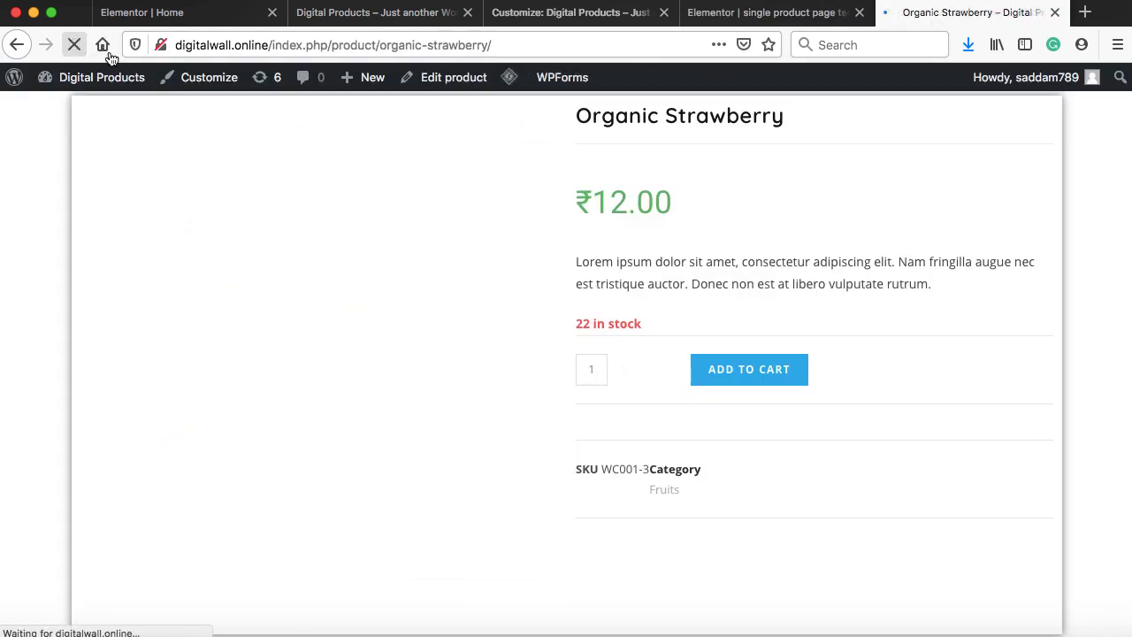
mouse_move(509, 83)
mouse_move(651, 77)
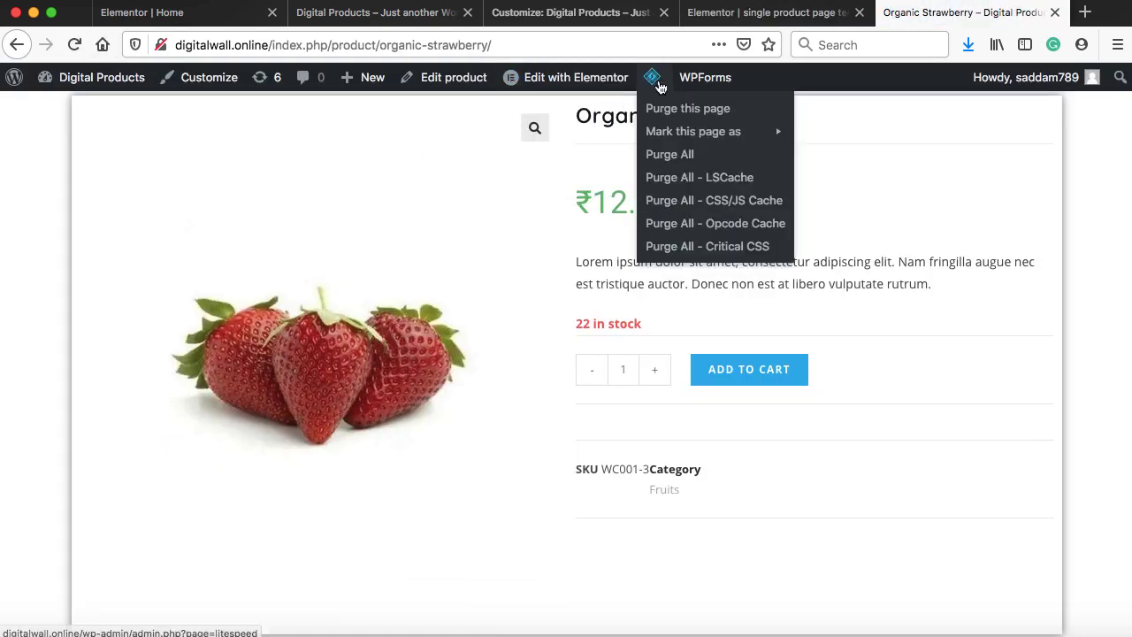
click(669, 177)
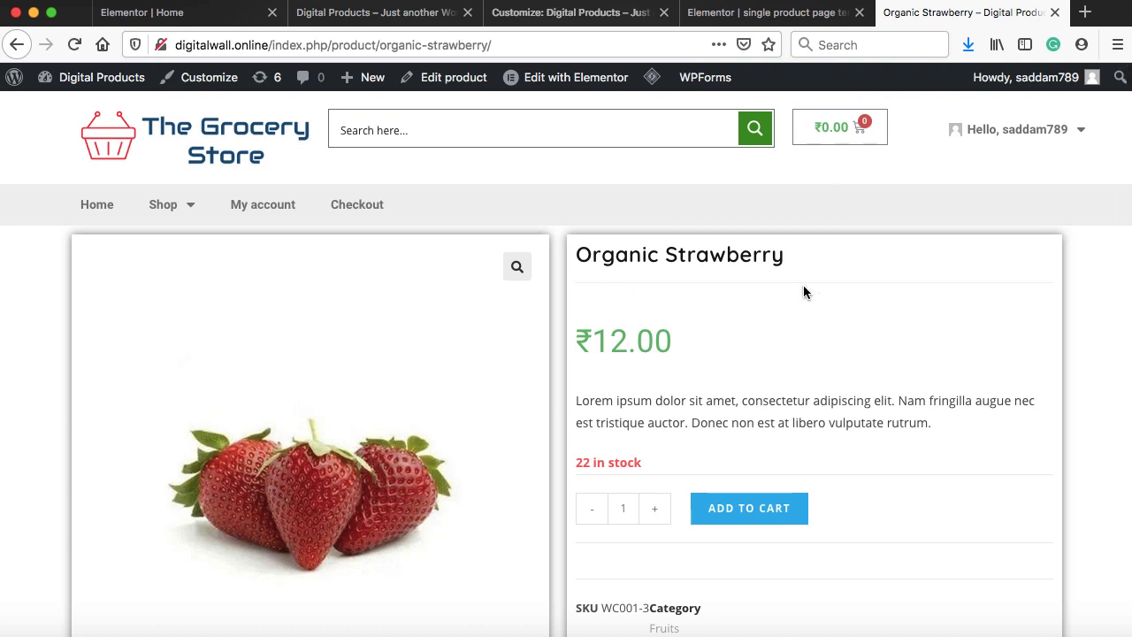
scroll(803, 285, down, 3)
scroll(803, 285, up, 3)
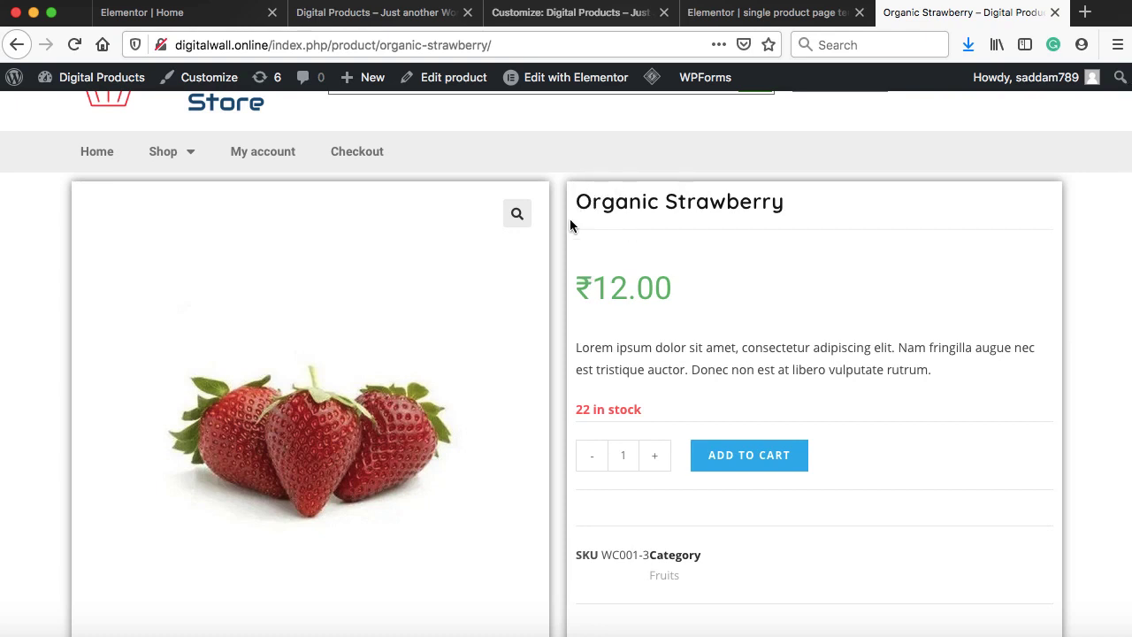
click(764, 20)
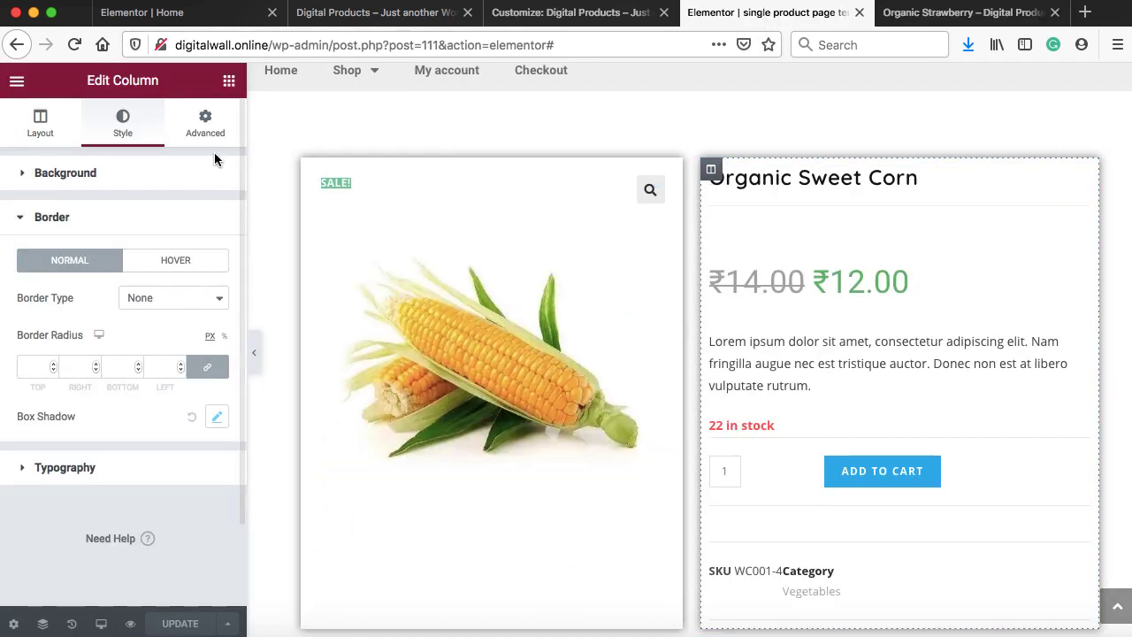
Give the product details column 25 px linked padding and save the template
click(205, 124)
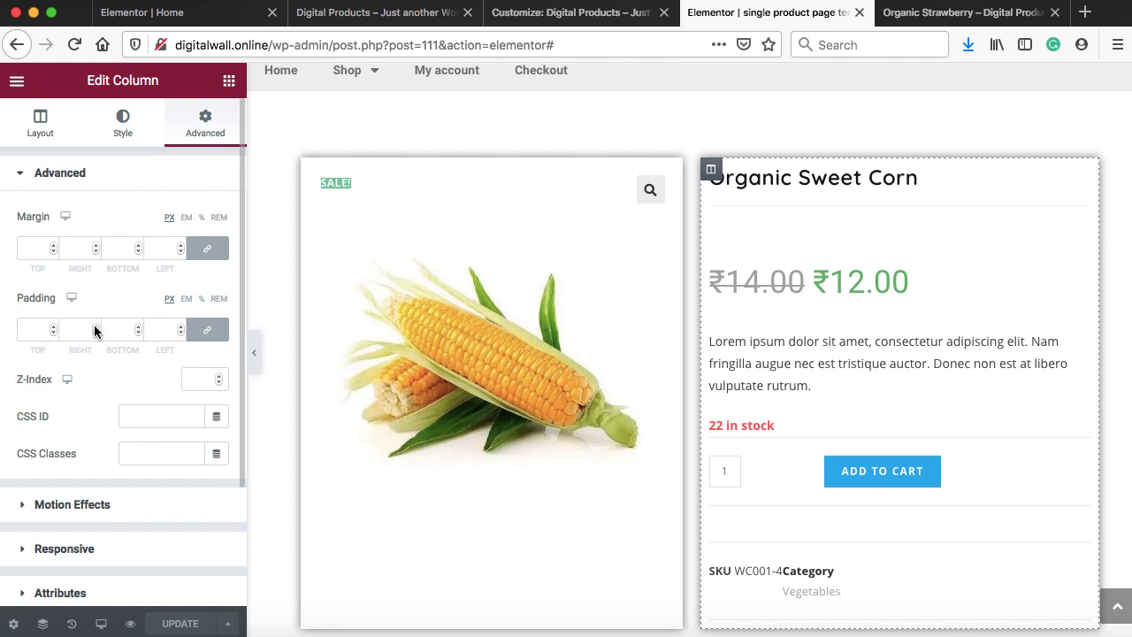
drag(95, 326, 96, 326)
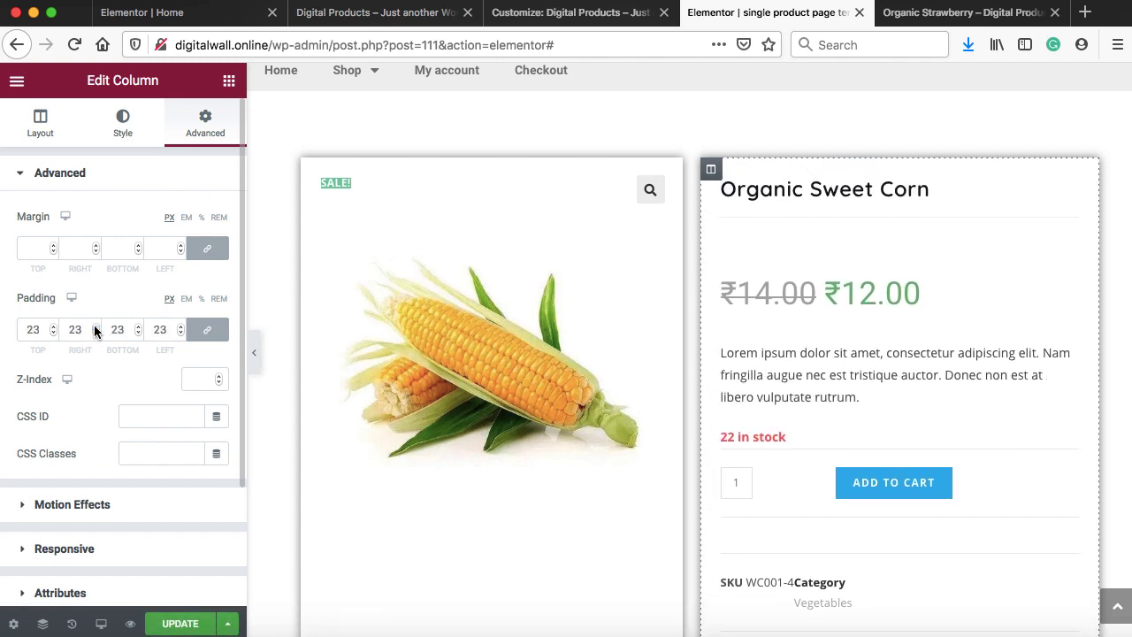
click(96, 326)
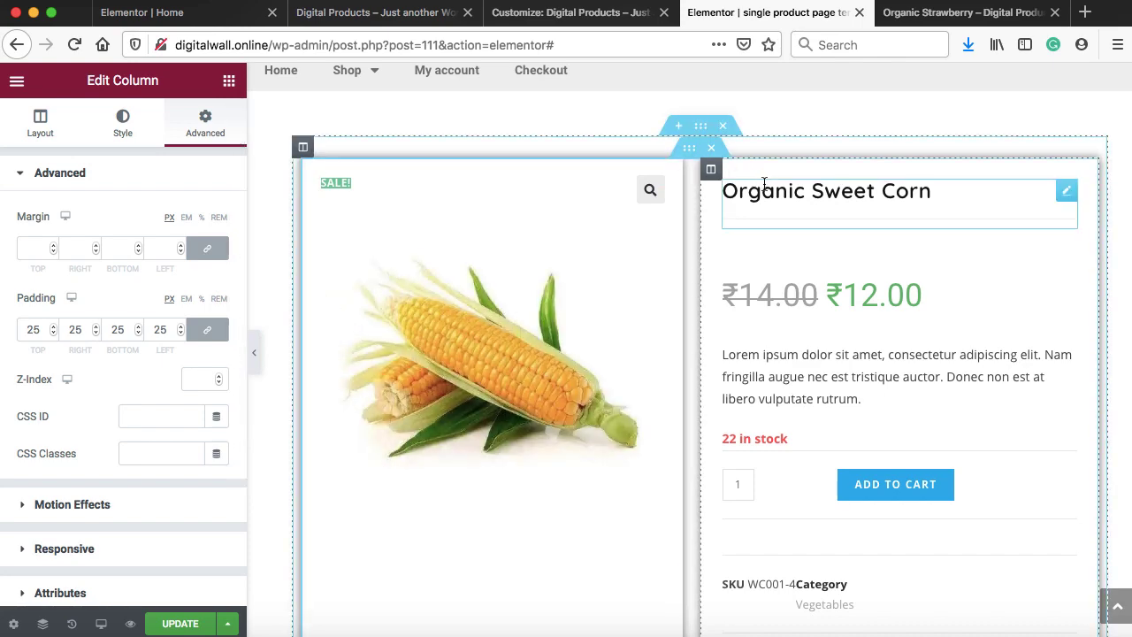
click(179, 623)
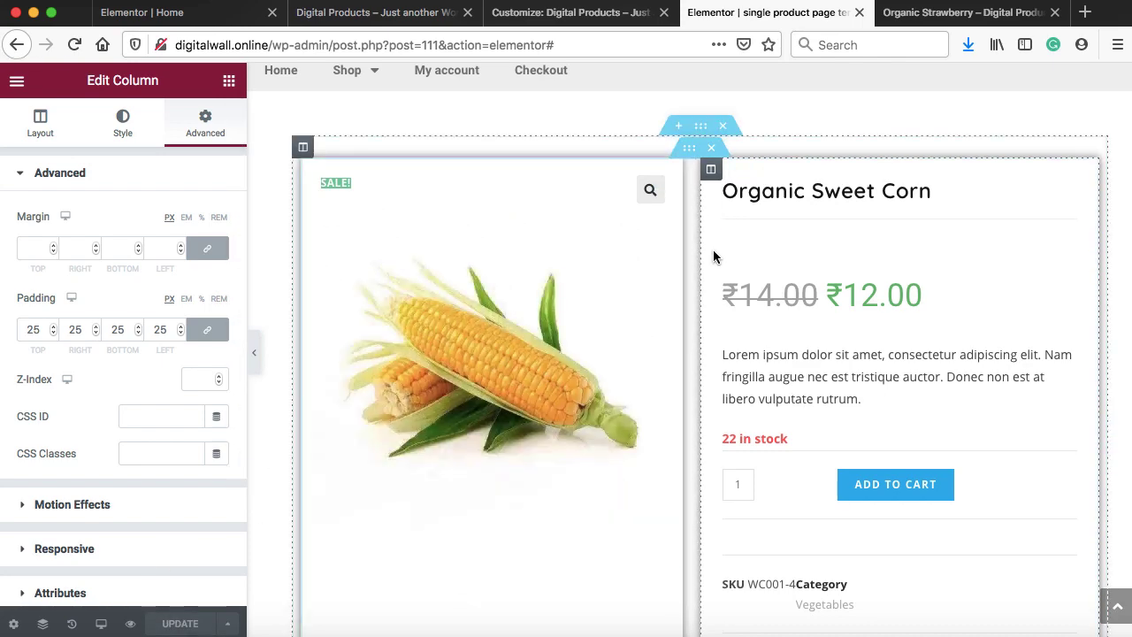
scroll(722, 152, up, 1)
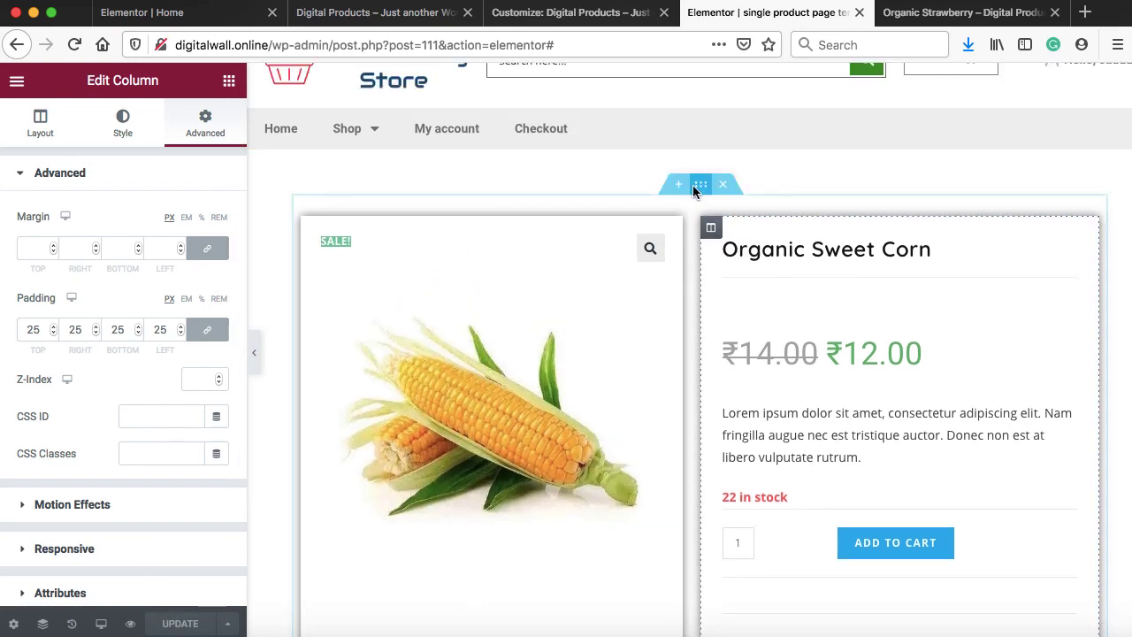
click(966, 17)
scroll(745, 190, up, 1)
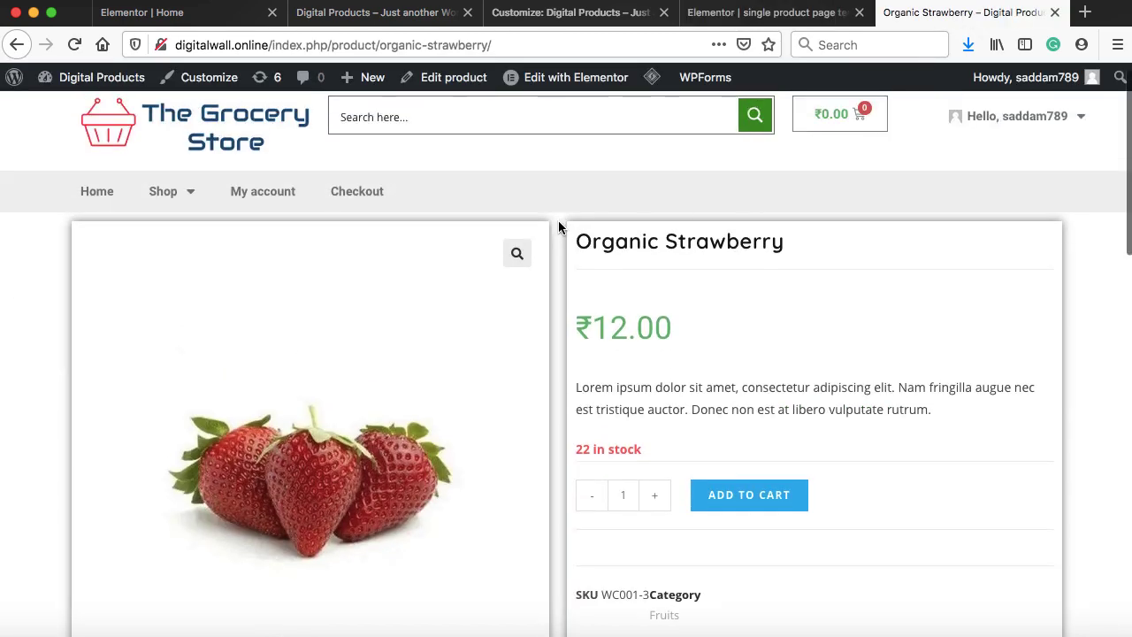
click(771, 12)
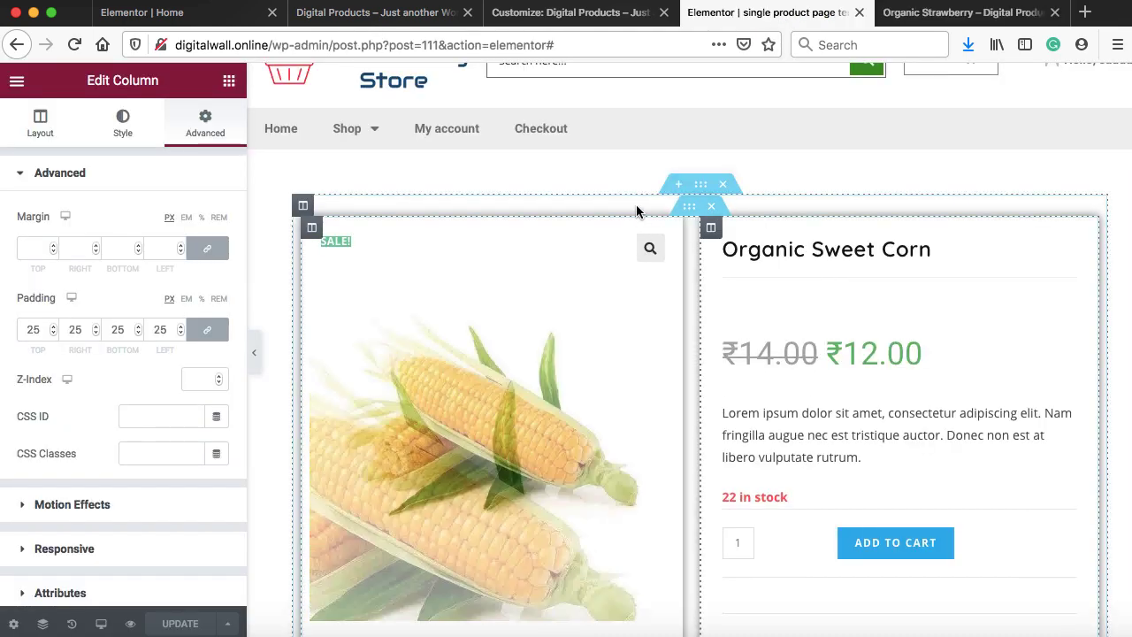
Unlink the product section's margin, set Top to 30 px, and update
click(698, 184)
click(204, 128)
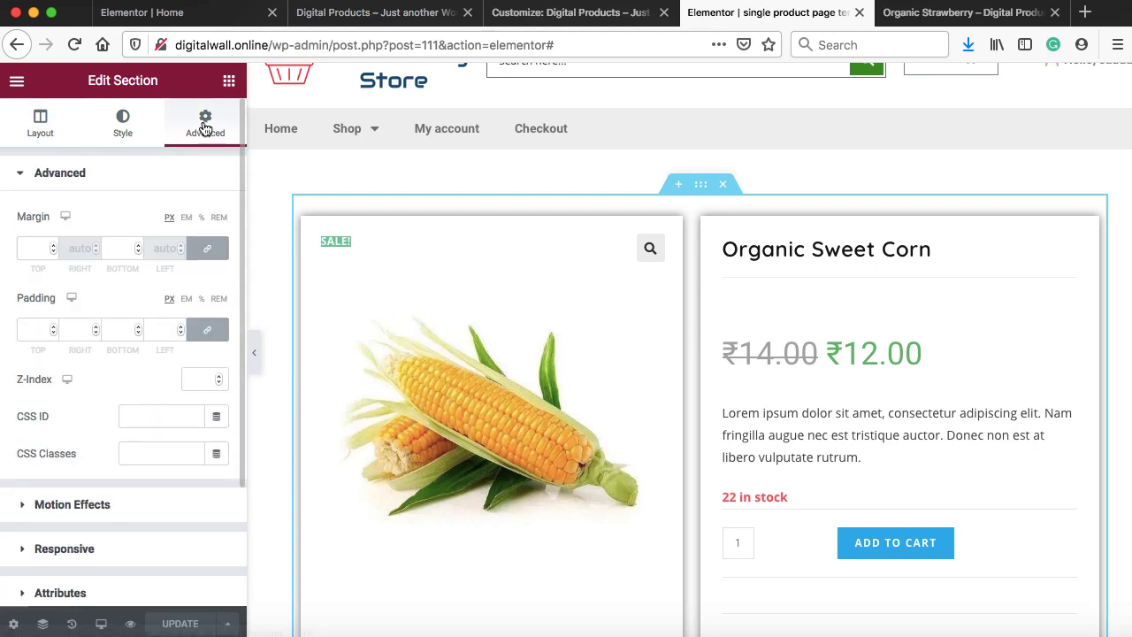
click(205, 256)
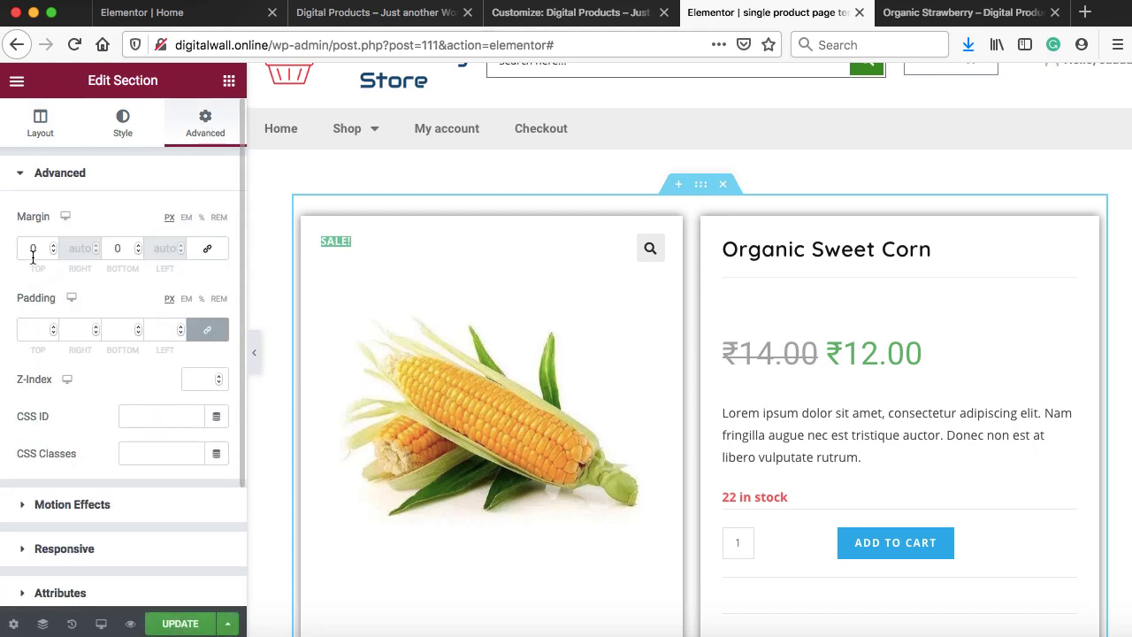
drag(52, 245, 53, 244)
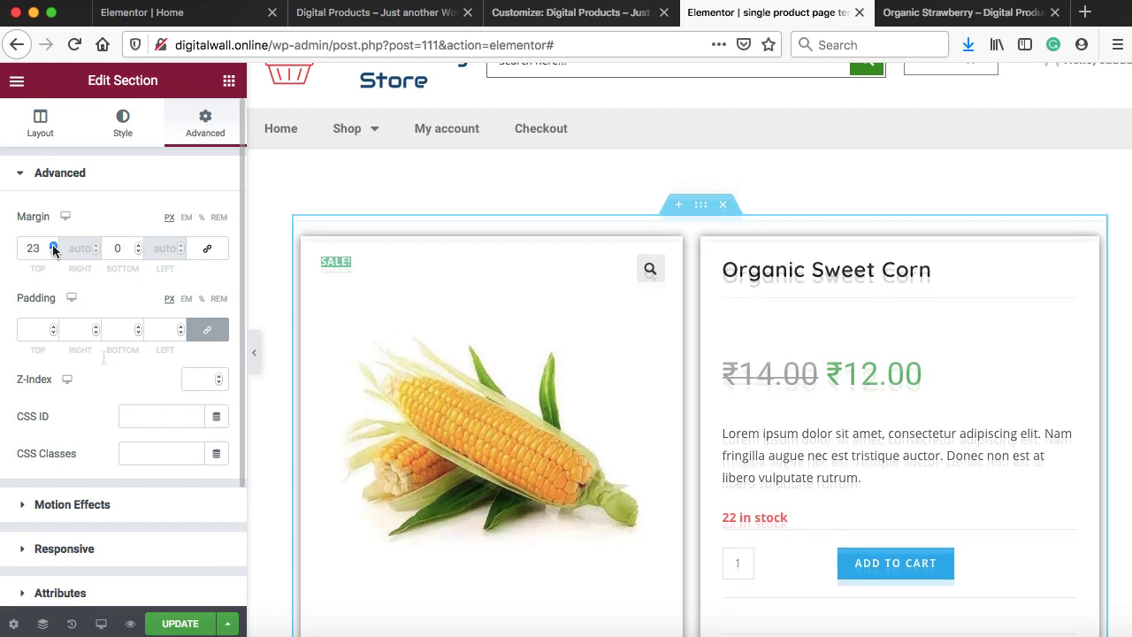
click(183, 621)
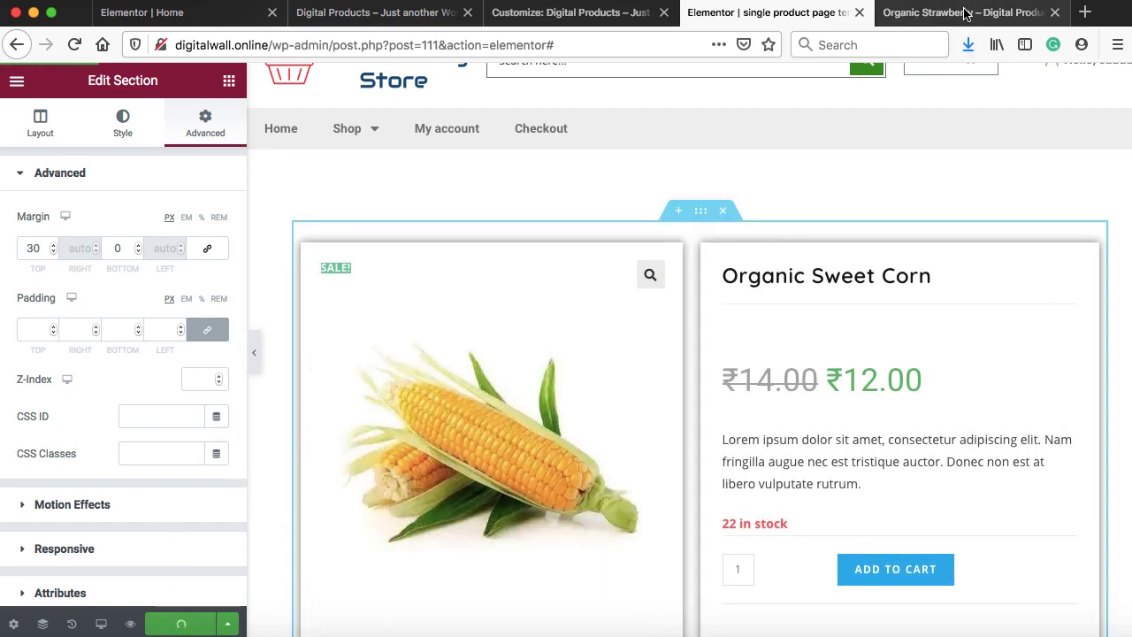
Purge All LSCache and inspect the lowered, padded cards on the live strawberry page
click(964, 12)
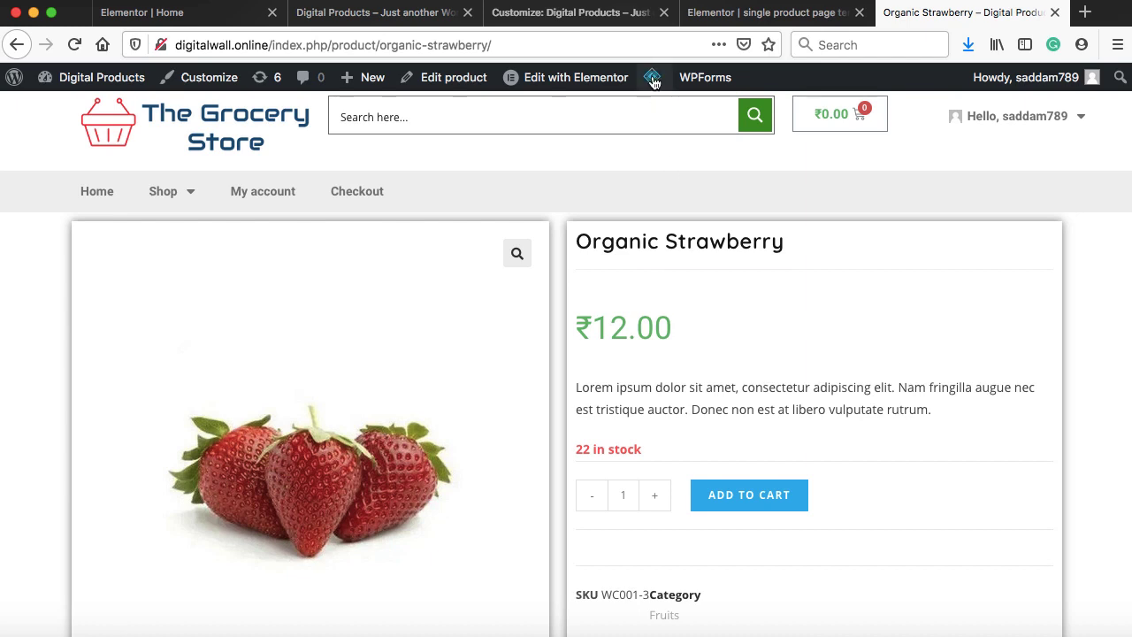
mouse_move(651, 77)
click(675, 185)
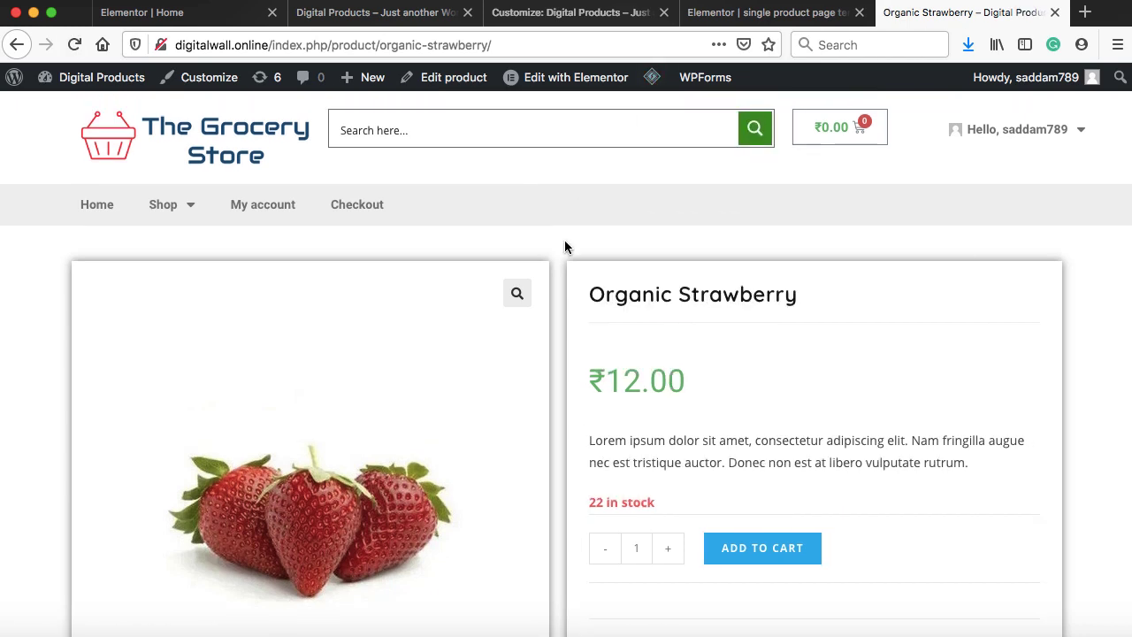
scroll(564, 247, down, 5)
scroll(565, 246, up, 4)
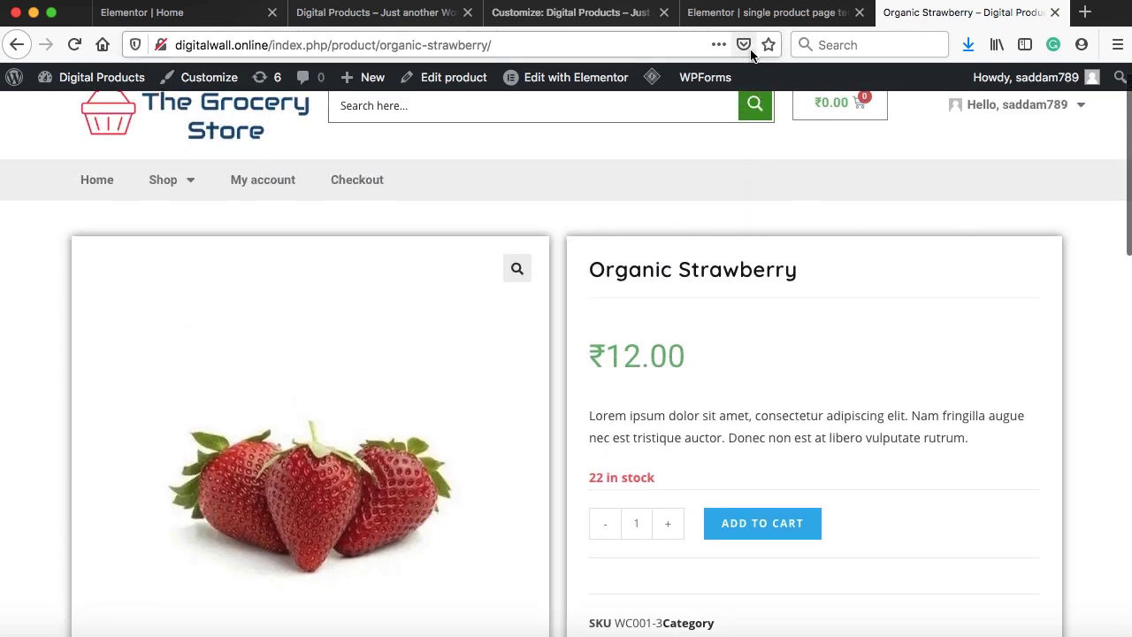
click(760, 11)
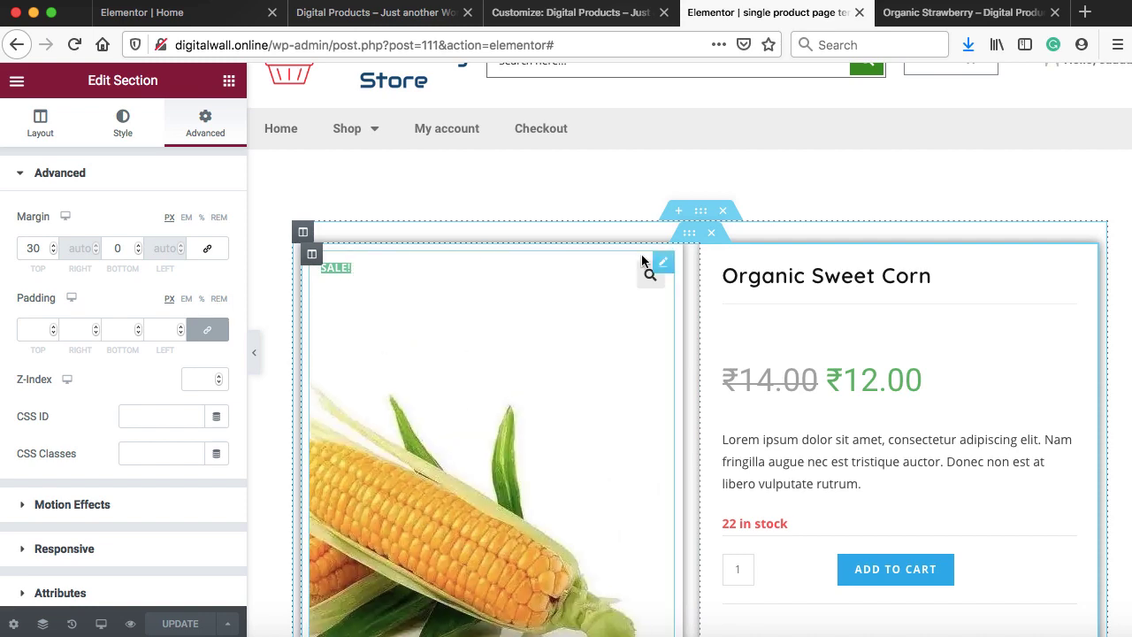
Set a 10 px border radius on the image and details columns and update the template
click(312, 257)
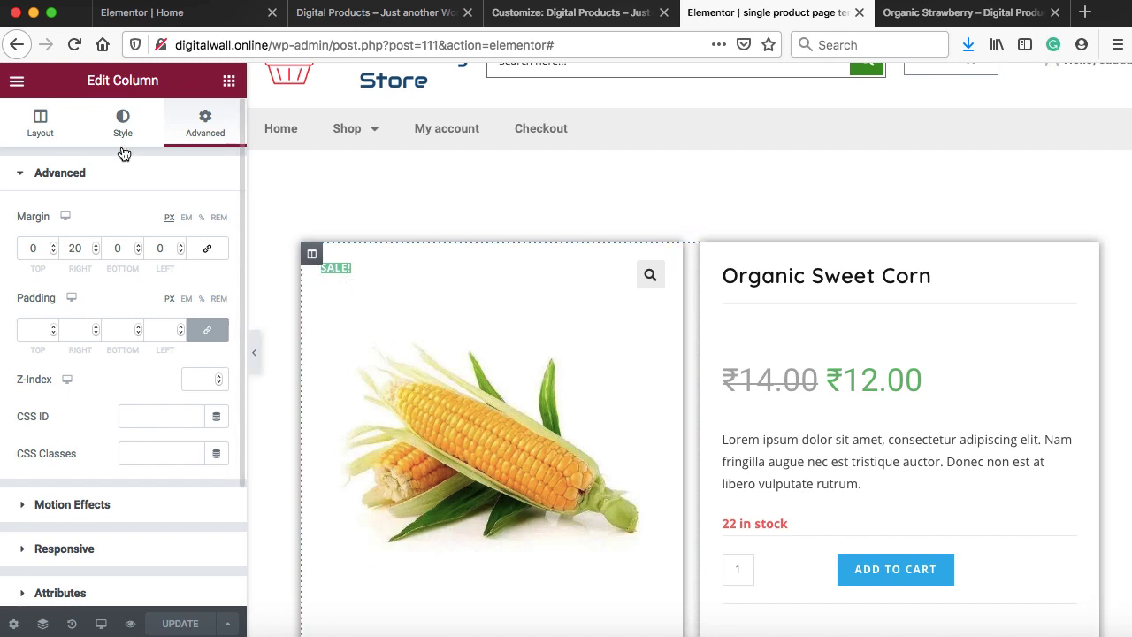
click(123, 128)
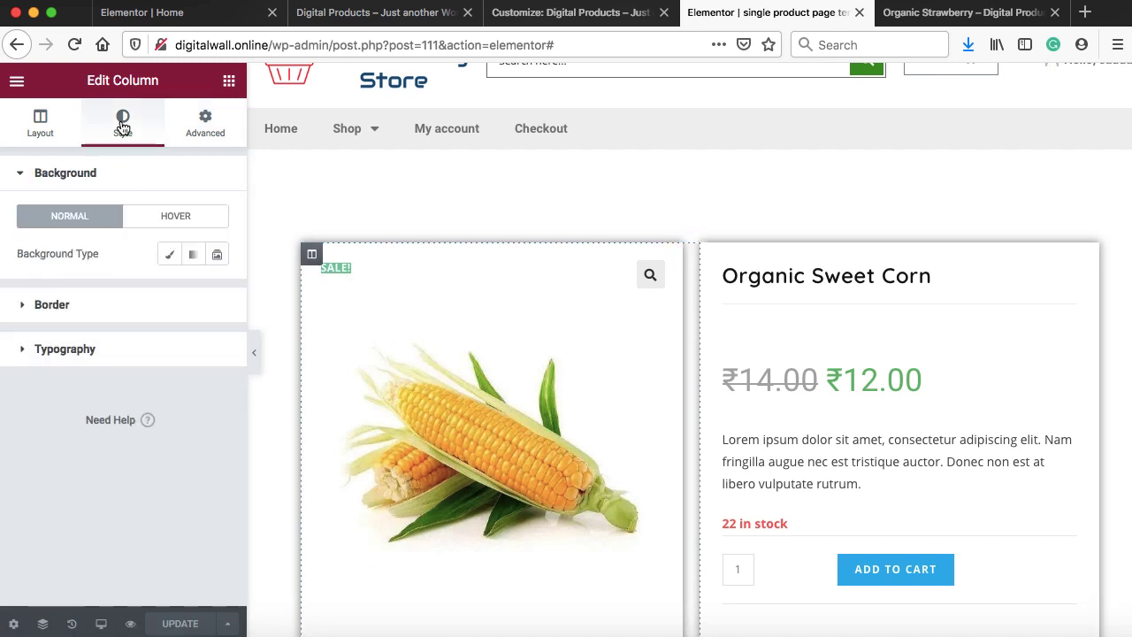
click(98, 303)
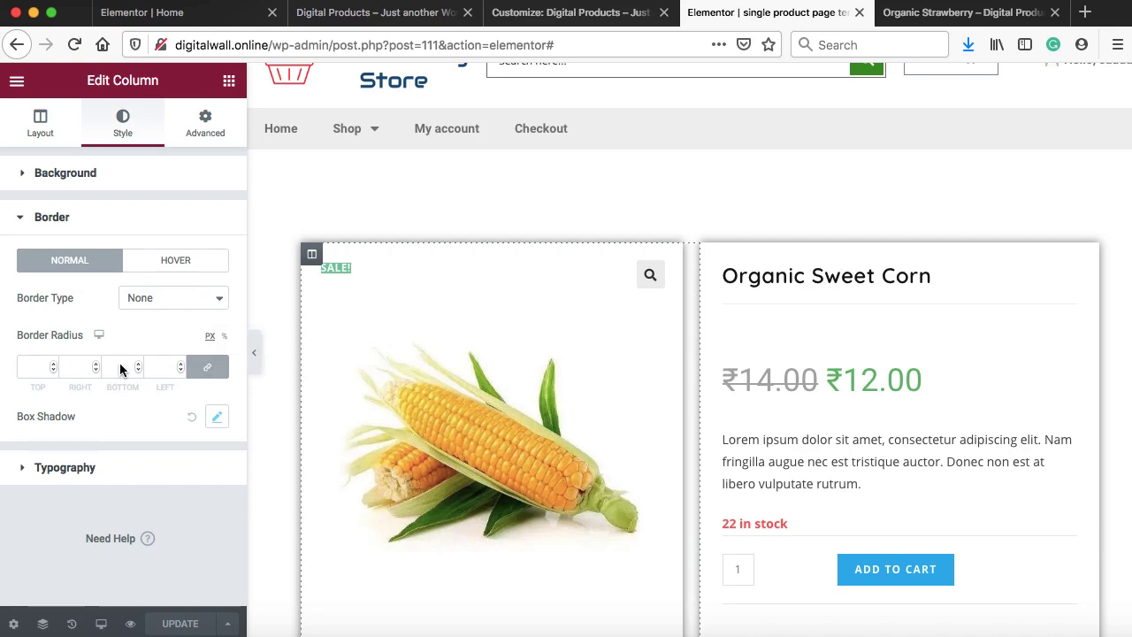
click(53, 363)
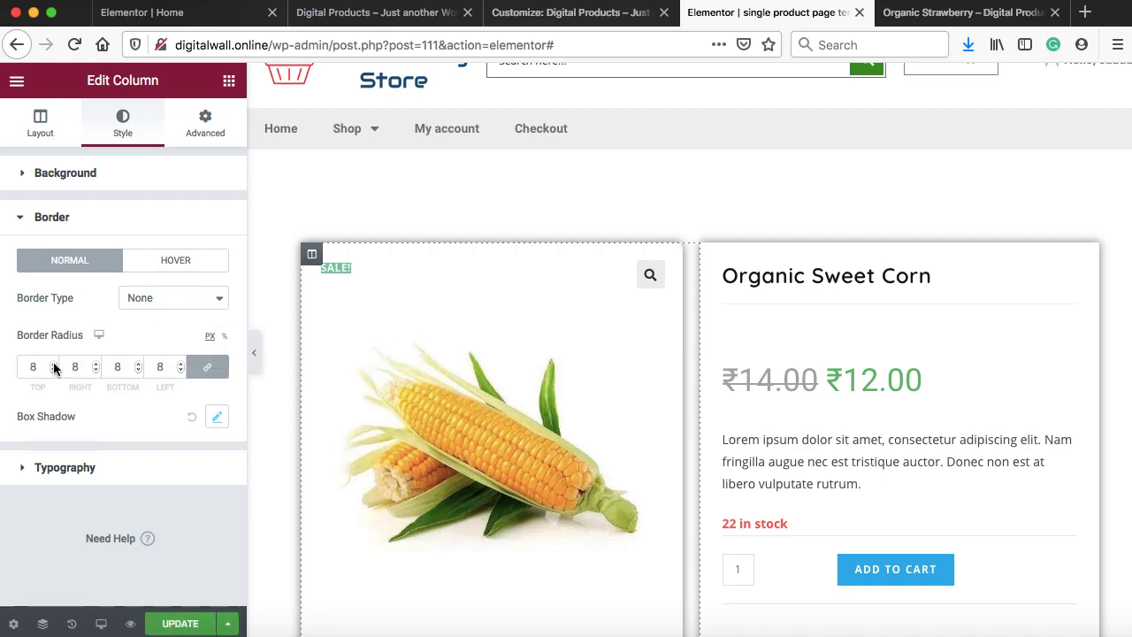
click(53, 362)
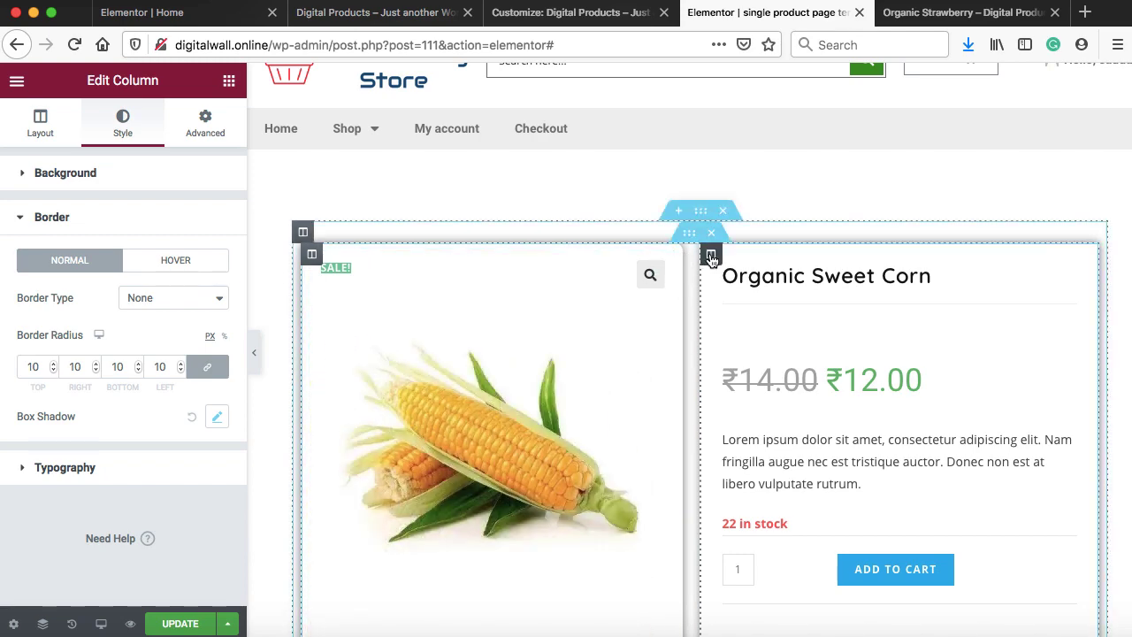
click(711, 258)
click(123, 123)
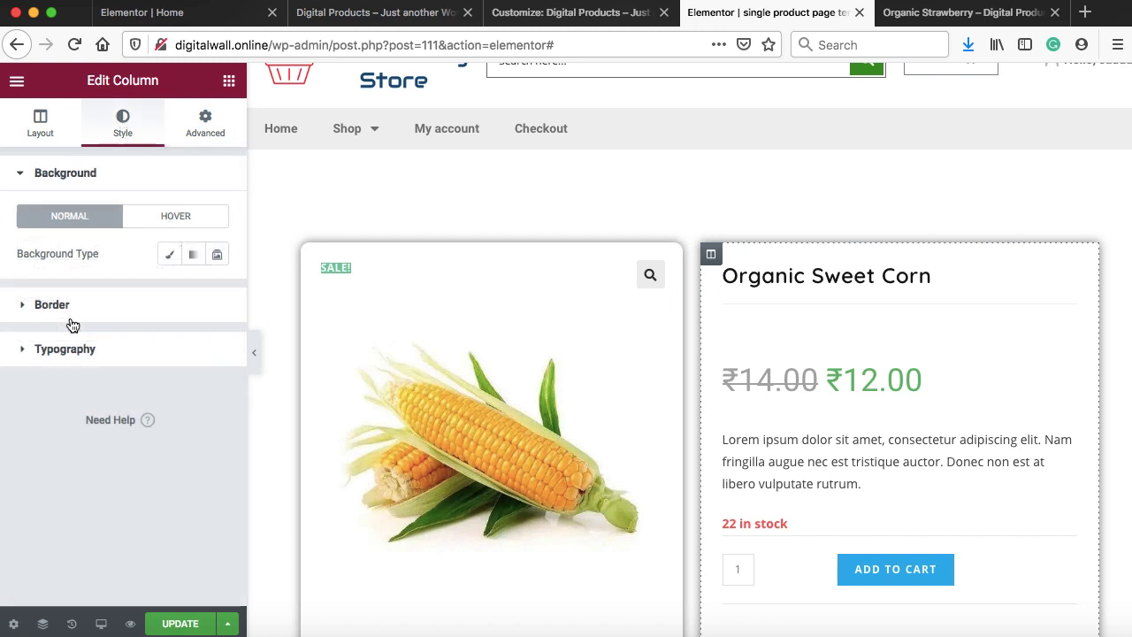
click(71, 309)
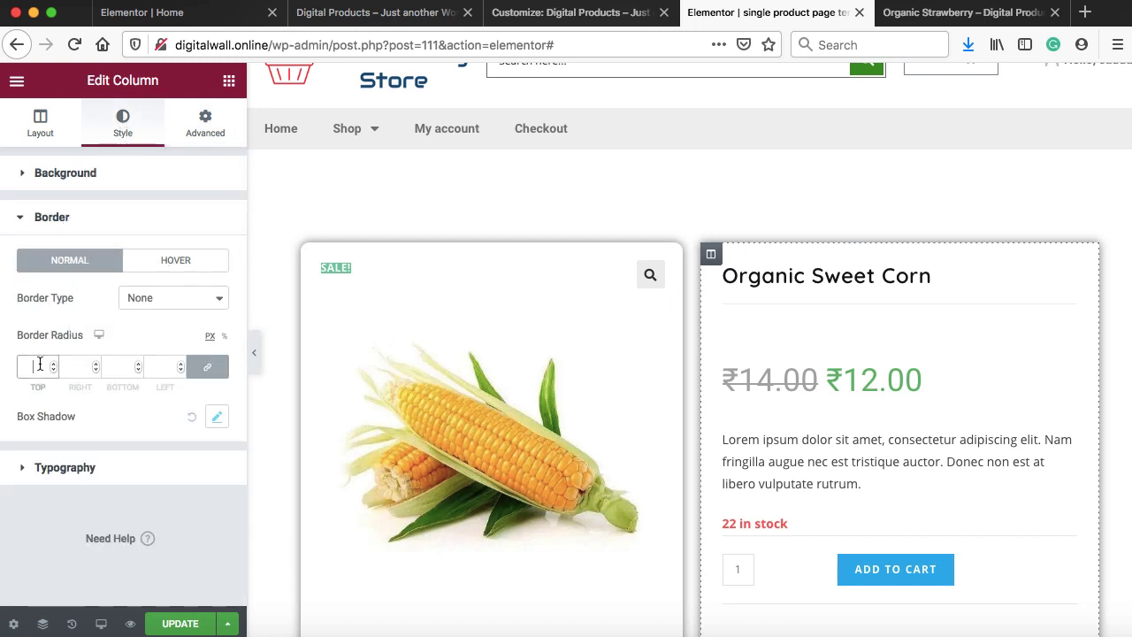
text(10)
click(182, 625)
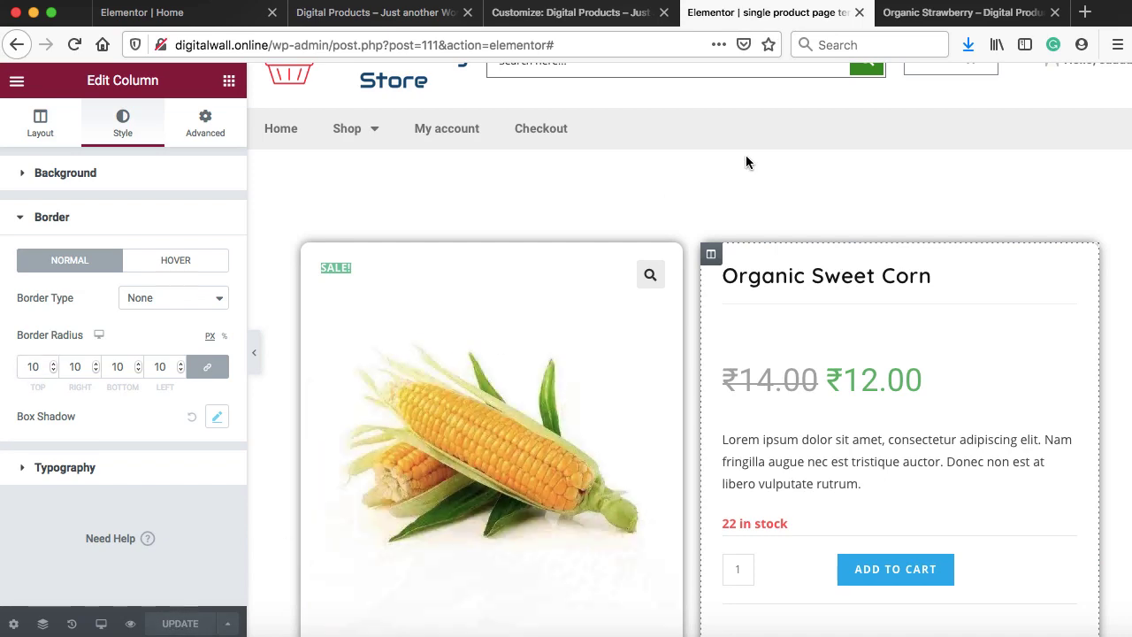
click(891, 13)
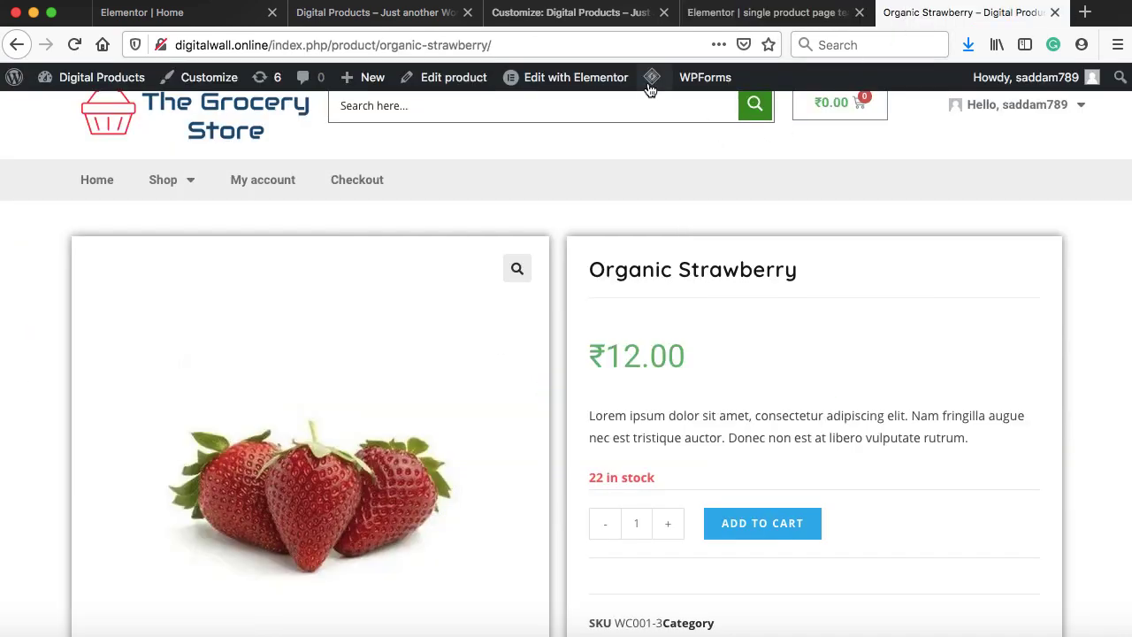
Purge All LSCache and review the strawberry page's rounded panels and rupee price
mouse_move(652, 78)
click(656, 180)
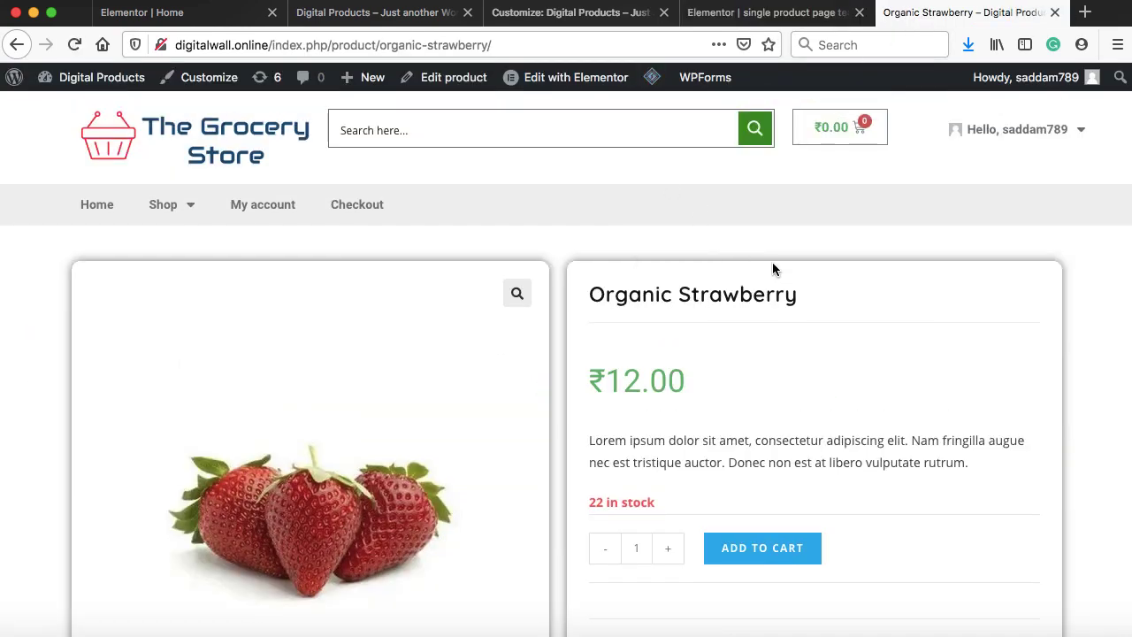
scroll(772, 261, down, 3)
scroll(772, 262, down, 3)
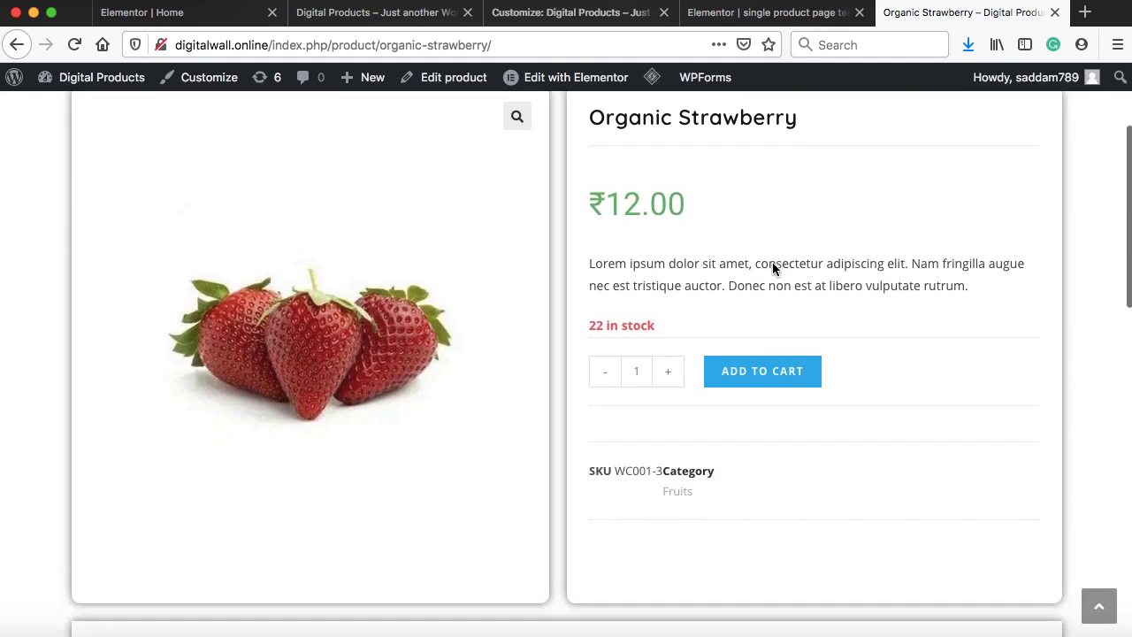
scroll(772, 263, down, 2)
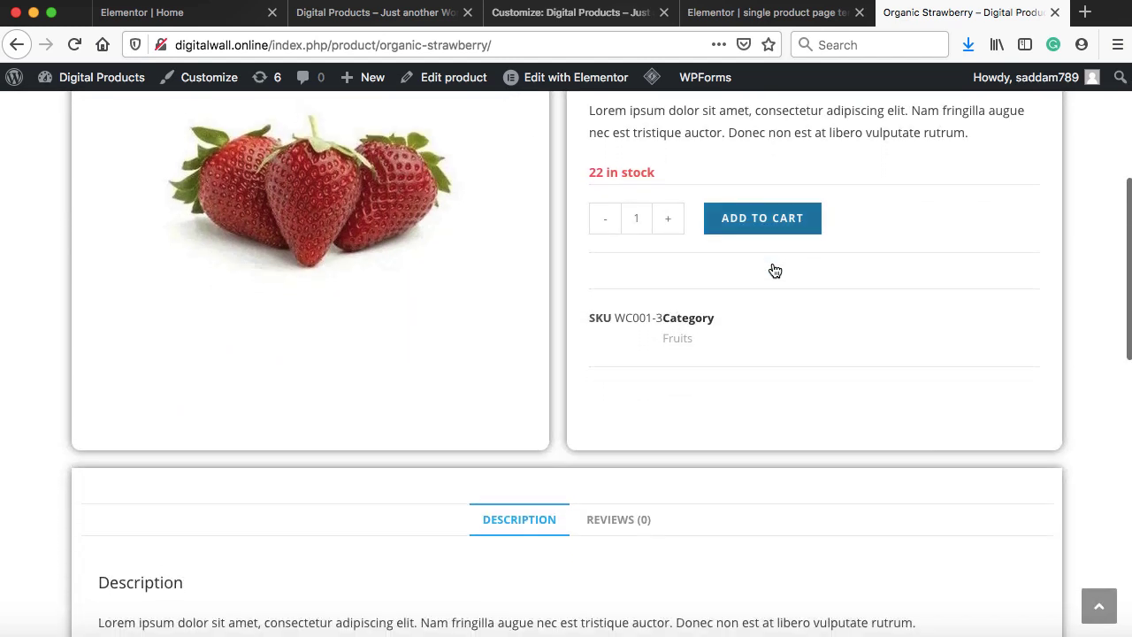
scroll(771, 262, up, 5)
scroll(771, 270, up, 1)
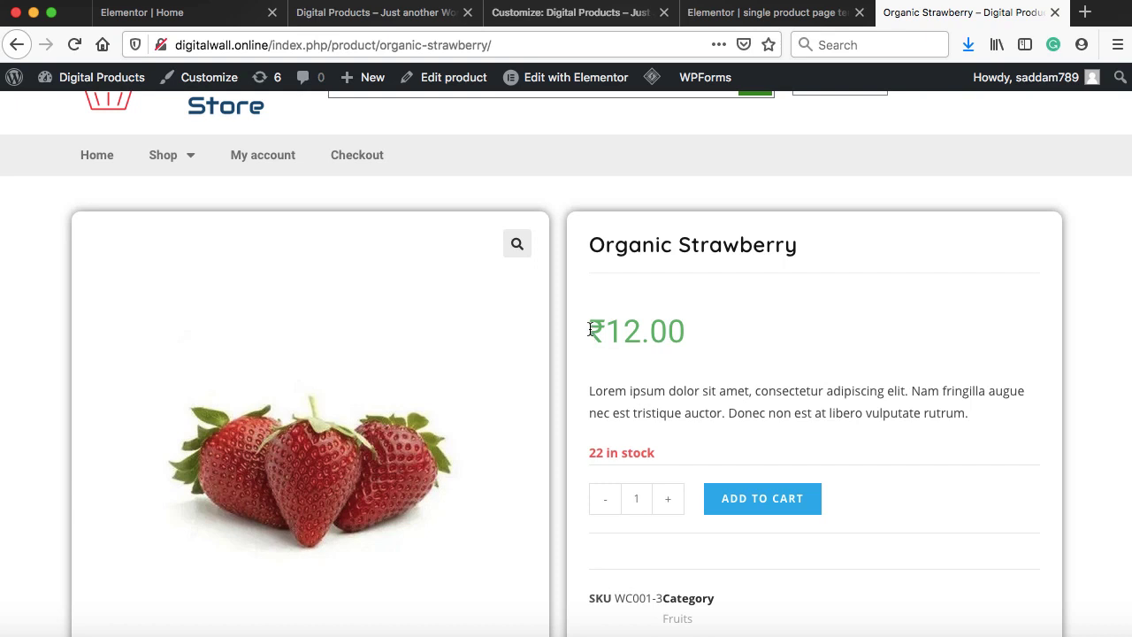
drag(586, 331, 597, 330)
click(604, 333)
click(506, 13)
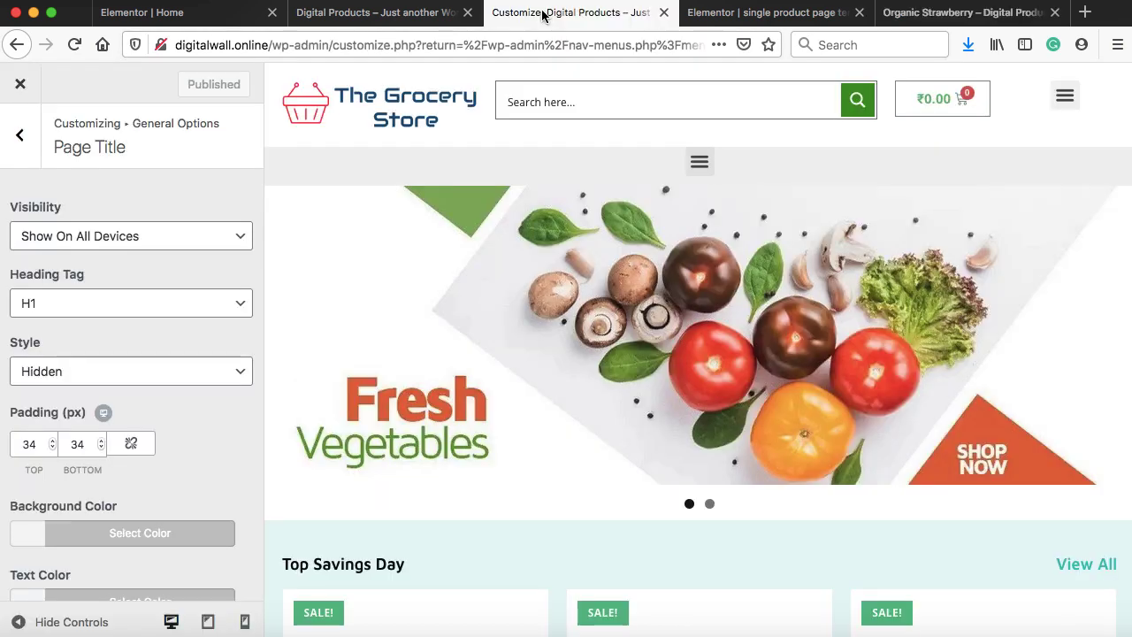
Open WooCommerce general settings and keep selling locations set to all countries
click(858, 12)
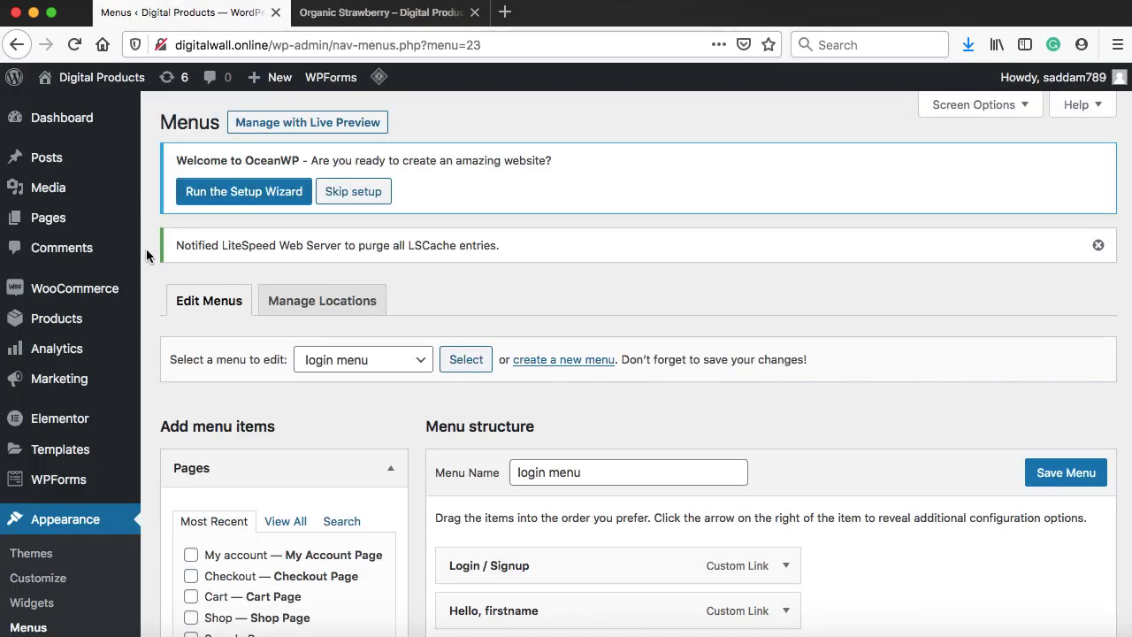
mouse_move(76, 292)
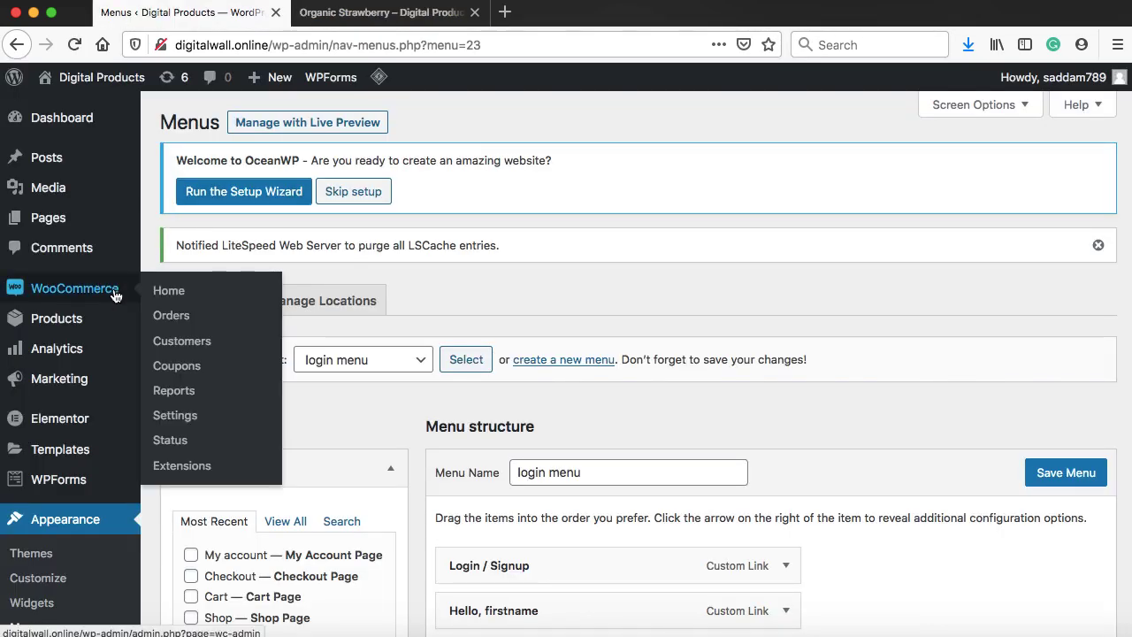
click(175, 421)
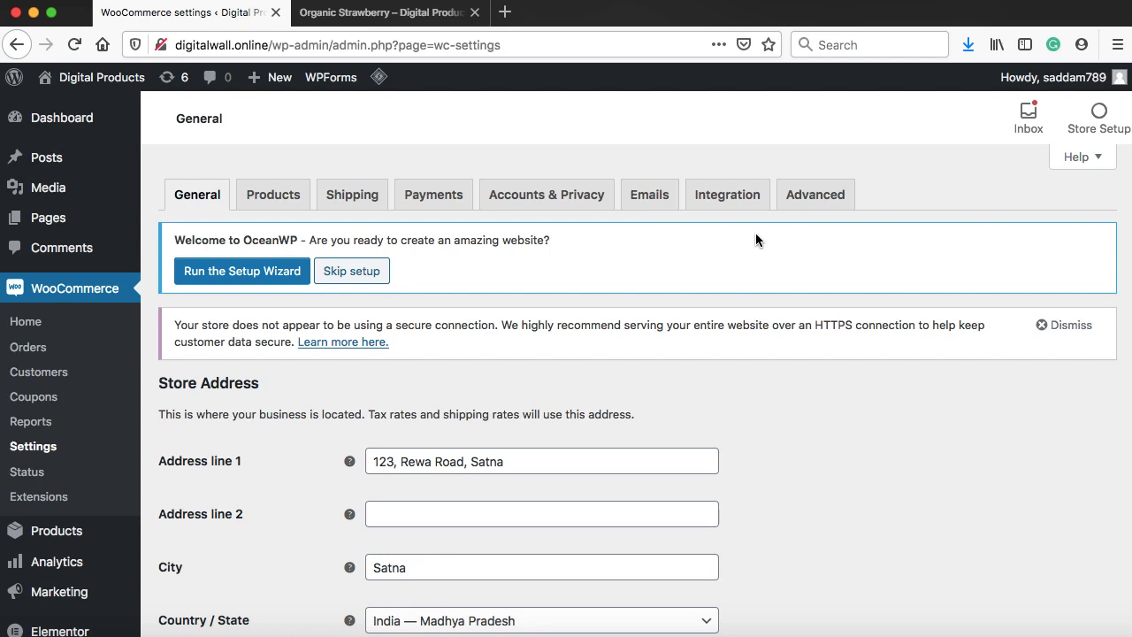
scroll(793, 492, down, 5)
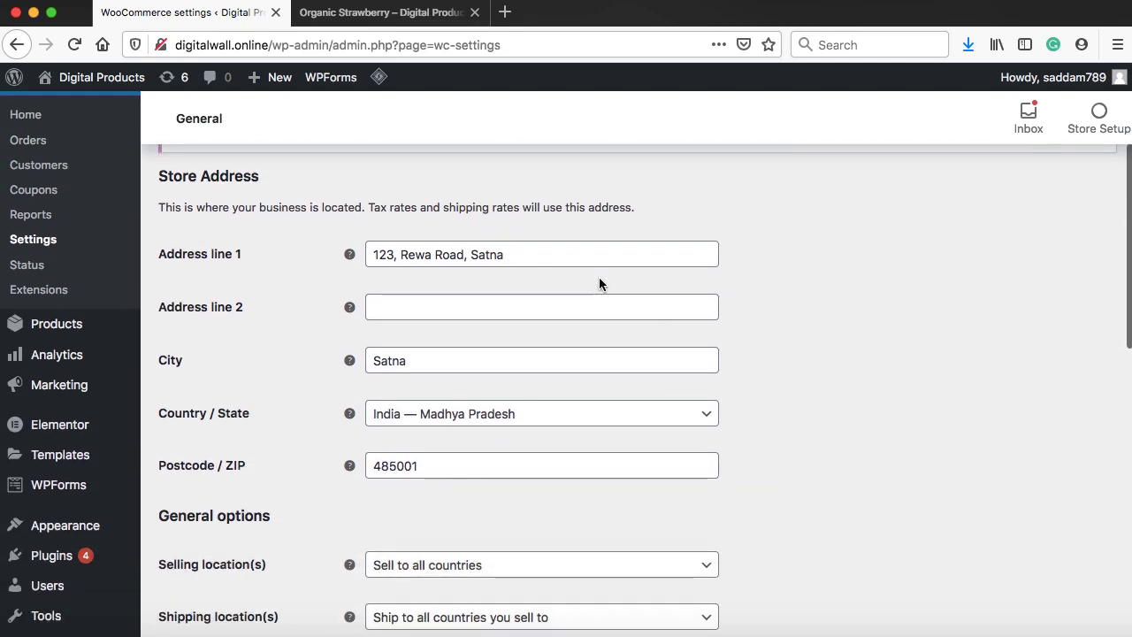
scroll(599, 278, down, 5)
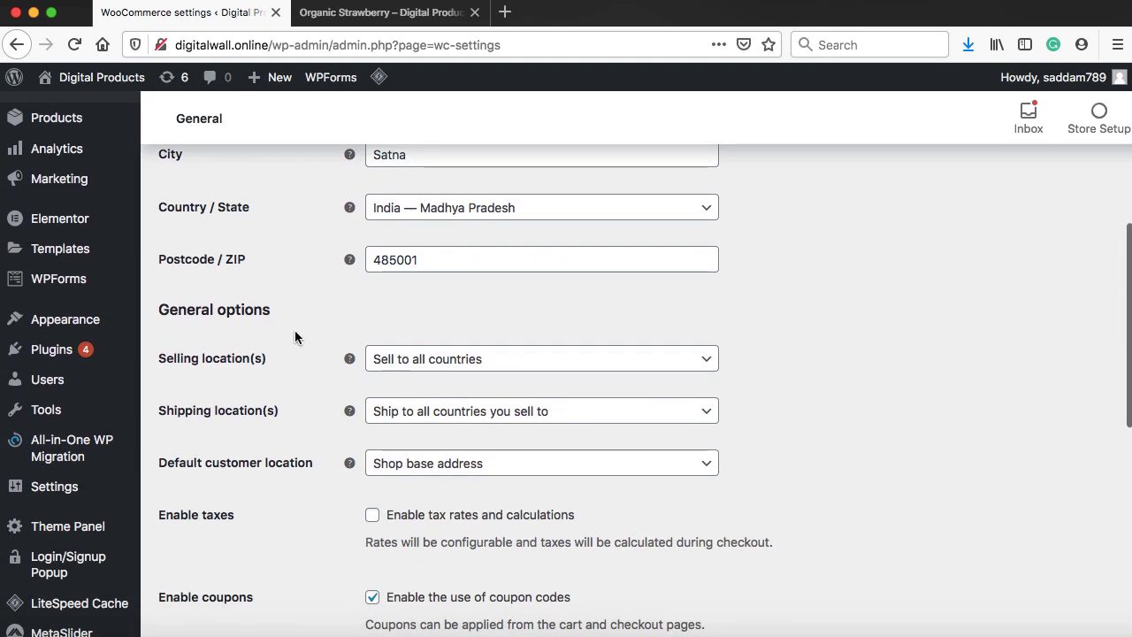
scroll(265, 354, down, 2)
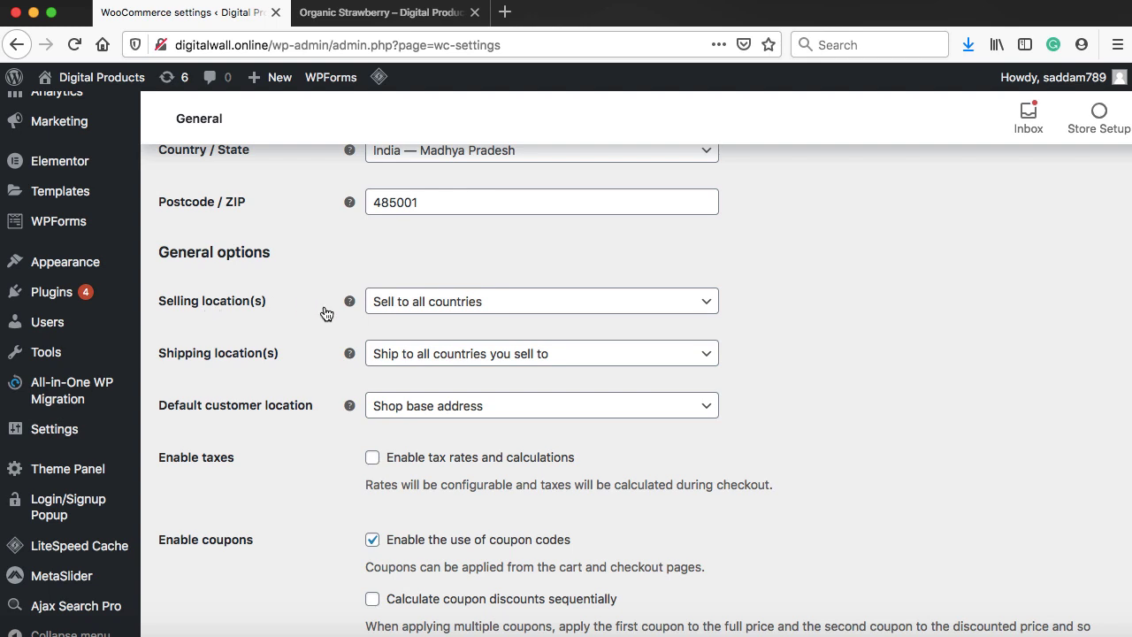
click(411, 301)
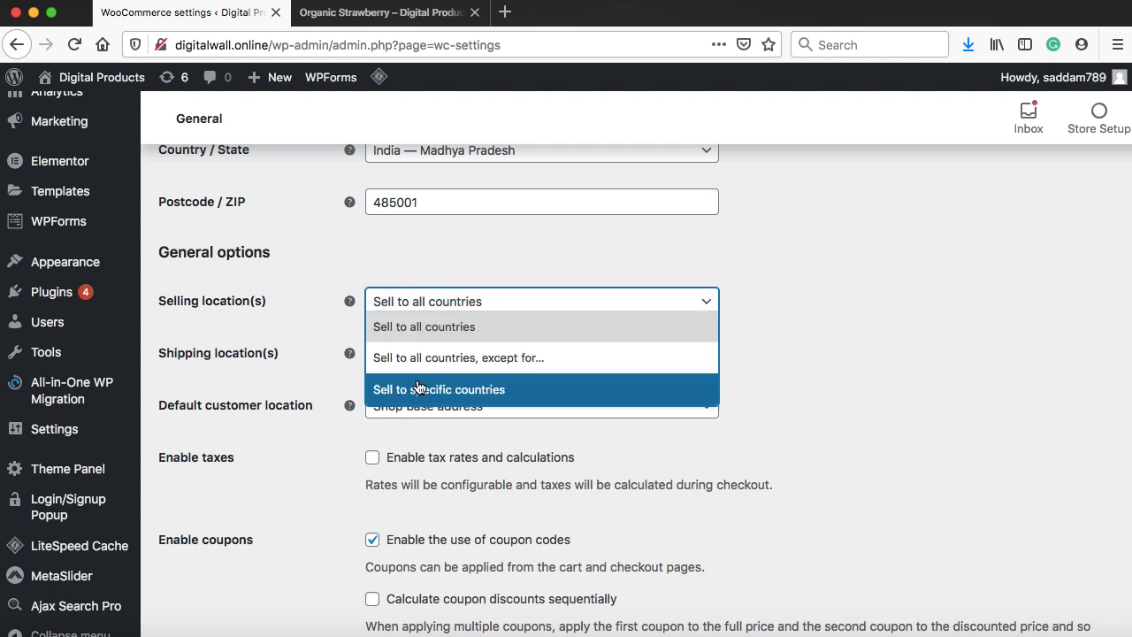
click(448, 397)
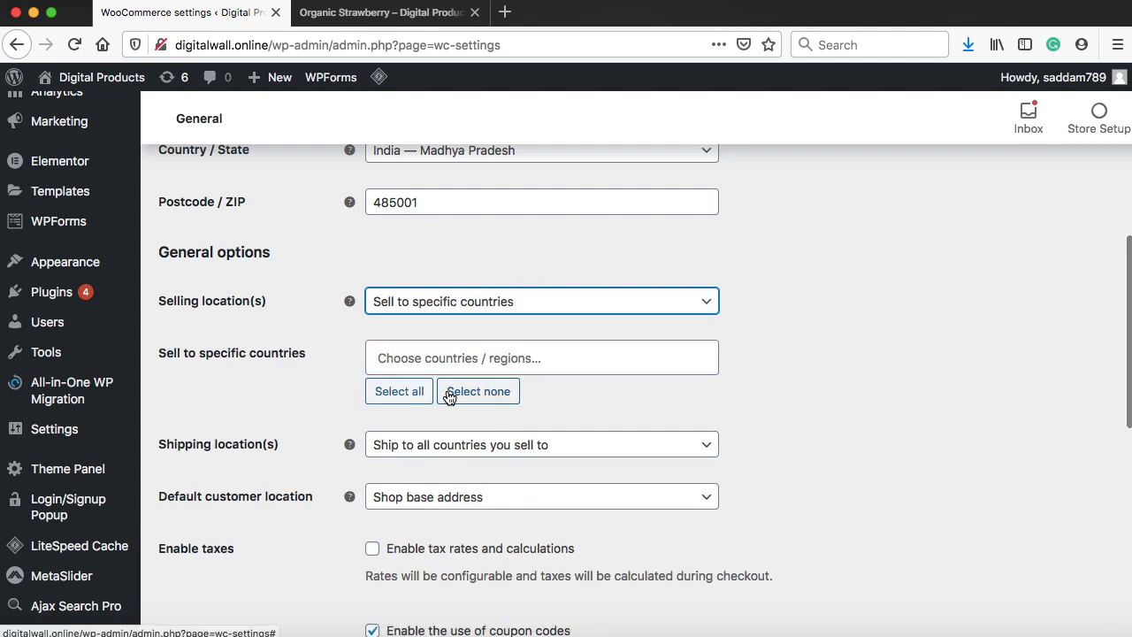
double_click(485, 314)
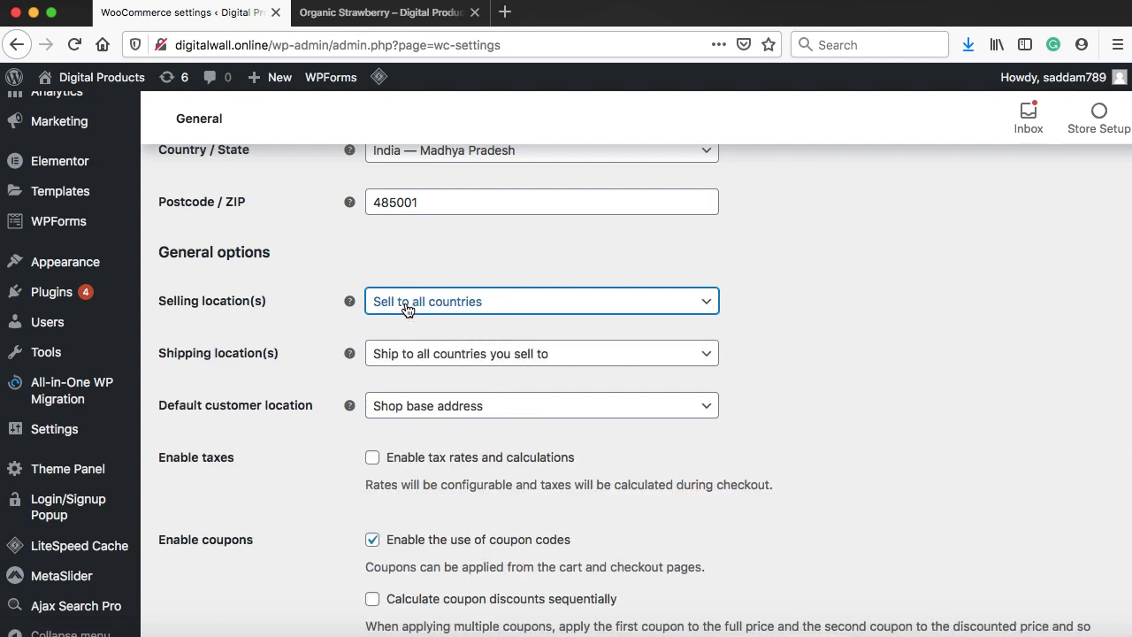
Set the store currency to United States (US) dollar ($) and save changes
scroll(312, 333, down, 5)
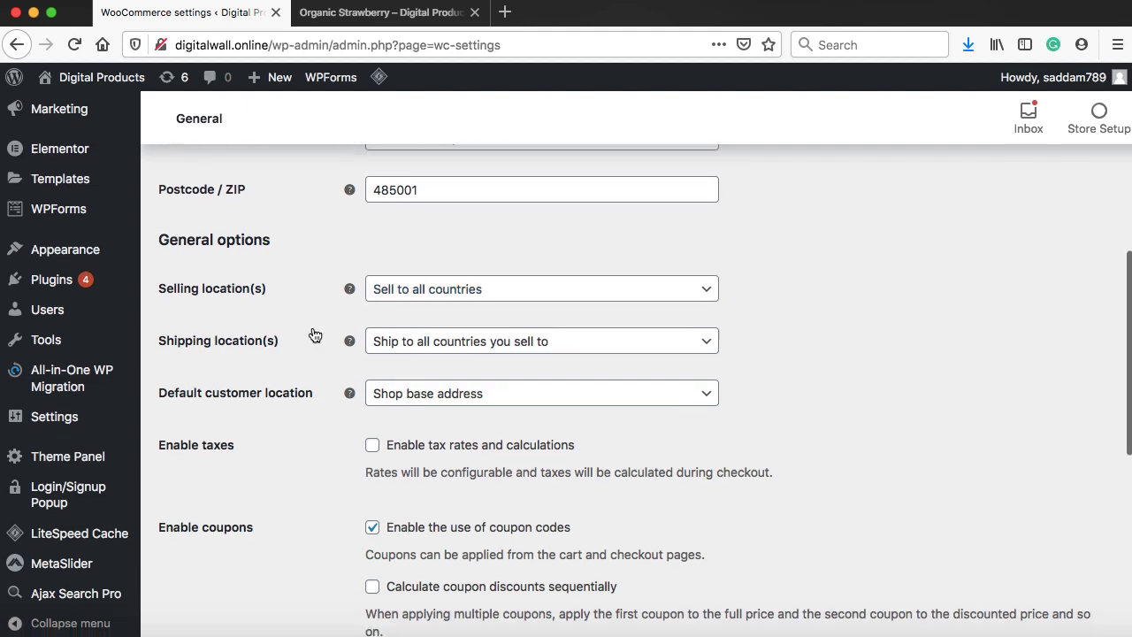
scroll(314, 334, down, 5)
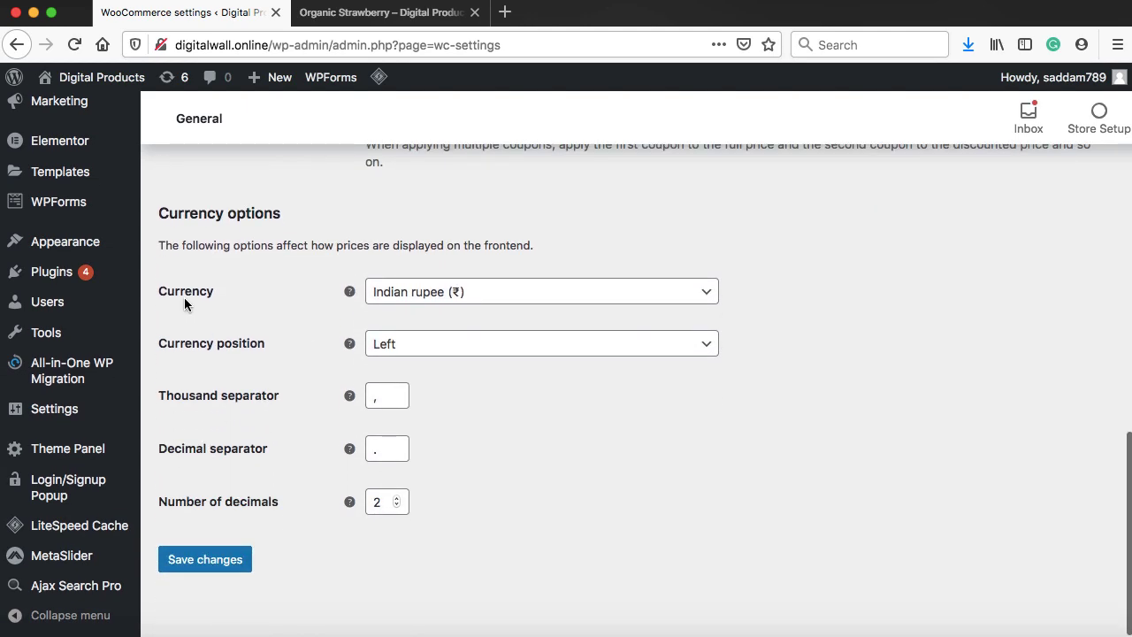
click(431, 300)
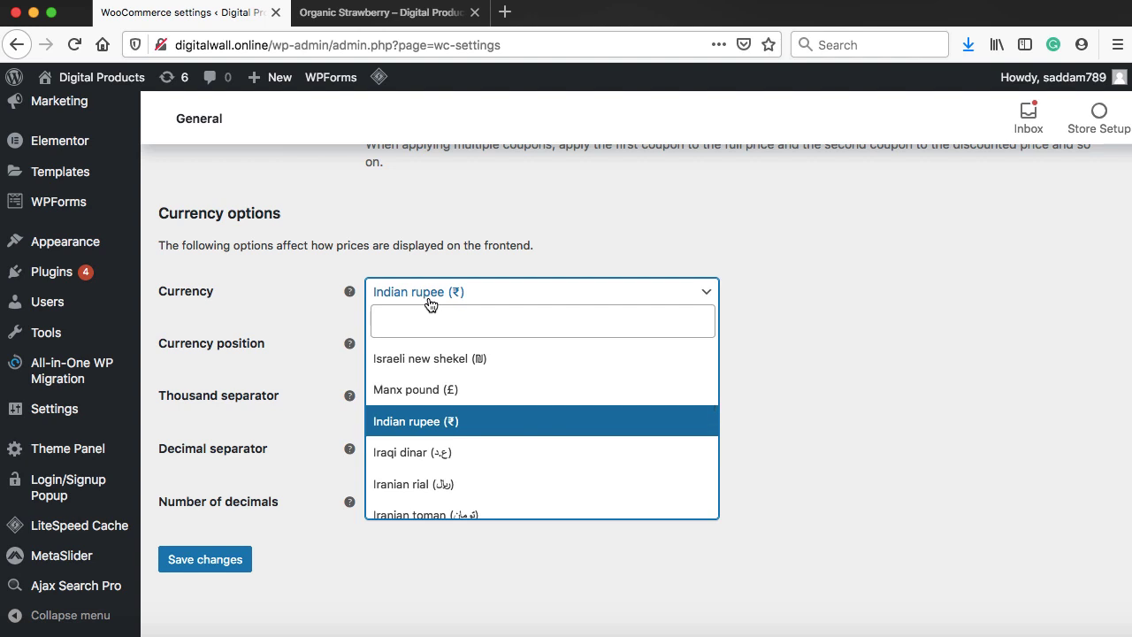
click(428, 315)
text(united)
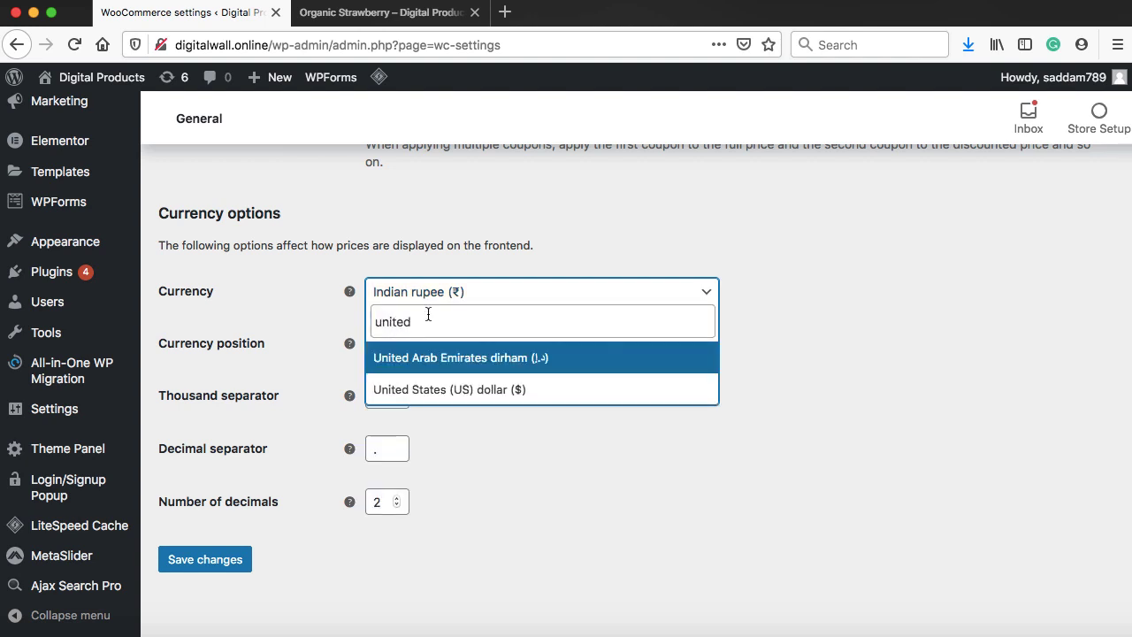
click(449, 389)
click(210, 563)
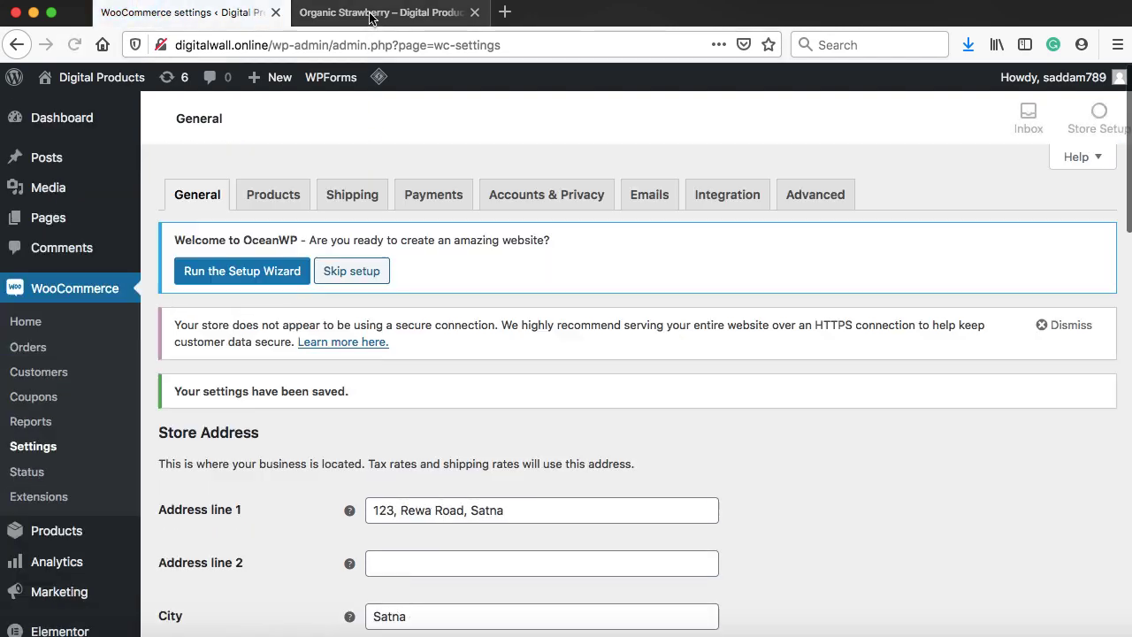
Reload the Organic Strawberry product page and purge all LSCache so it shows $12.00
click(380, 13)
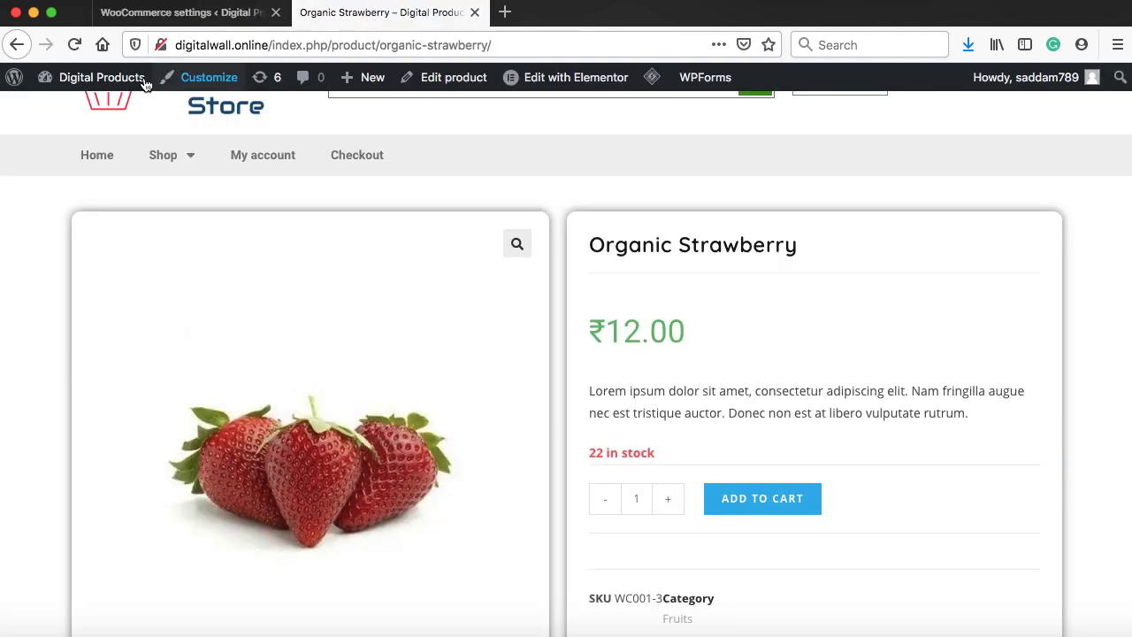
click(76, 45)
mouse_move(508, 87)
click(523, 175)
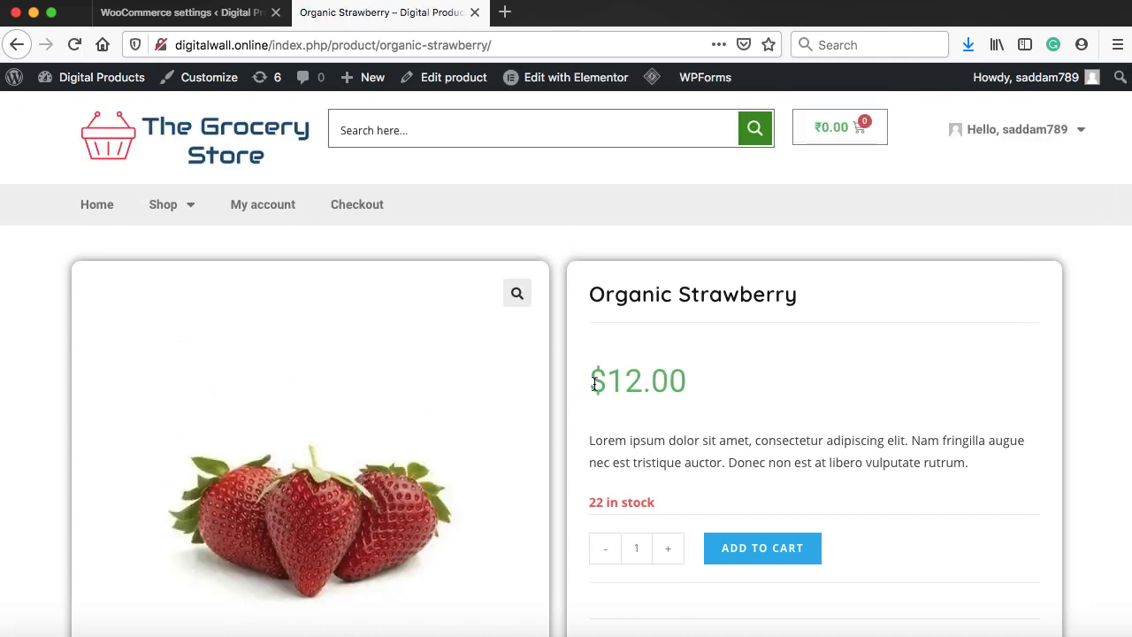
drag(594, 382, 604, 380)
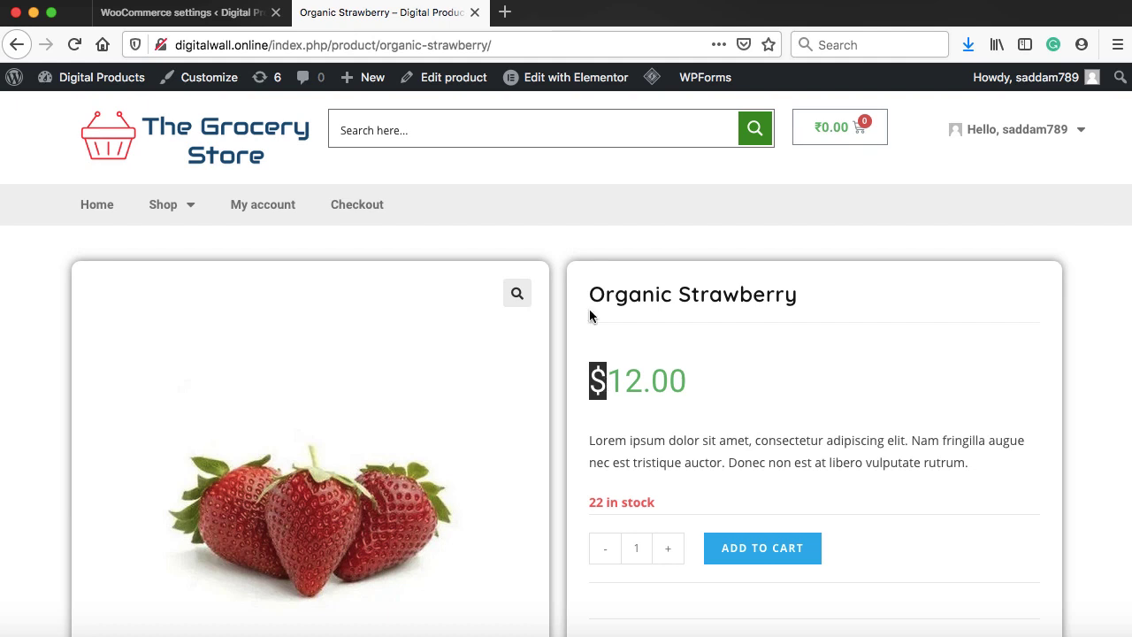
click(558, 189)
Add one Organic Strawberry to the cart and view the cart
scroll(824, 437, down, 3)
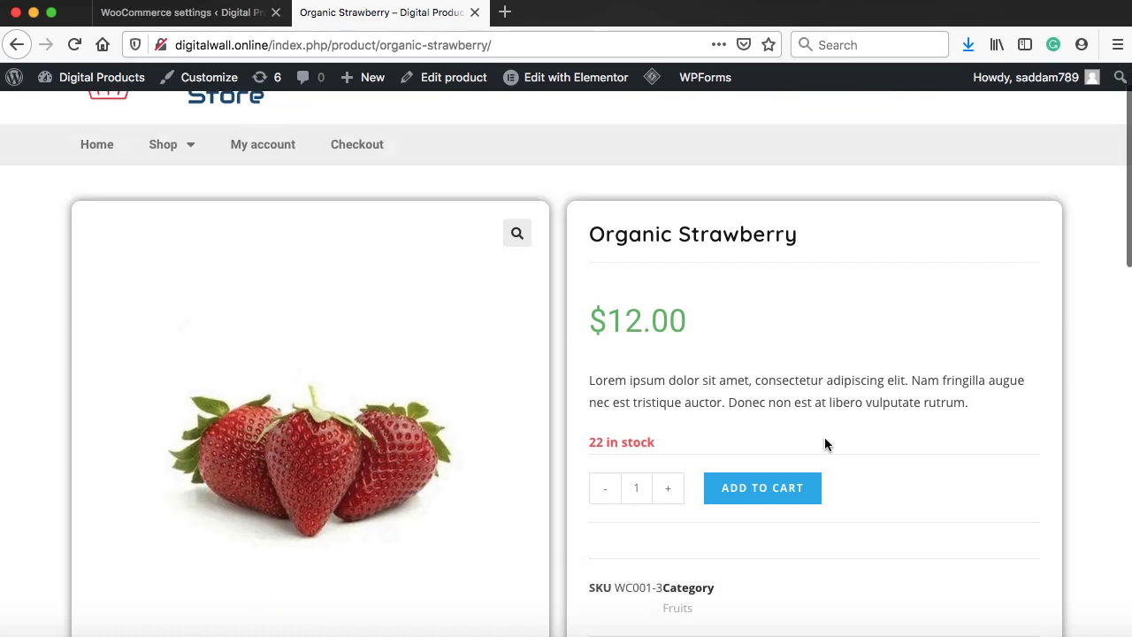
click(775, 402)
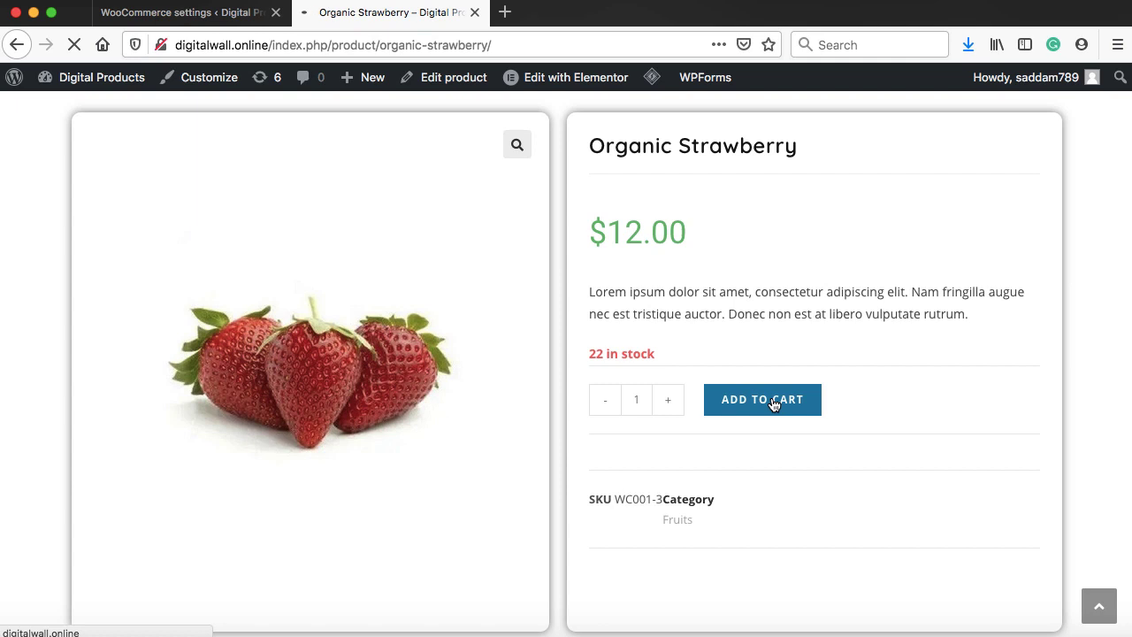
click(1064, 248)
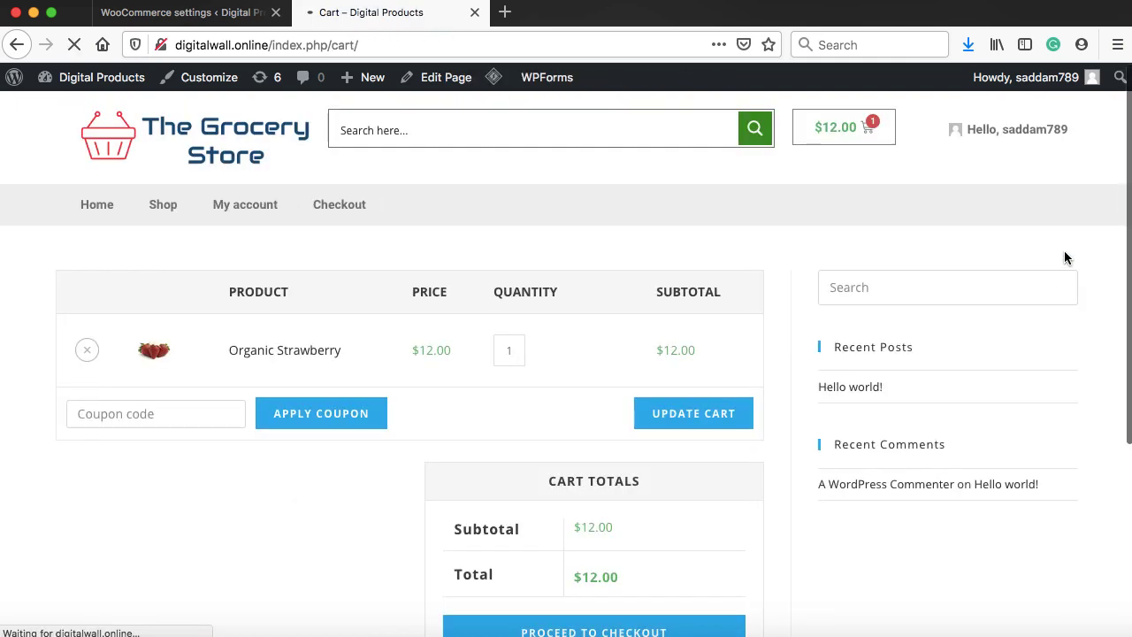
scroll(748, 260, down, 2)
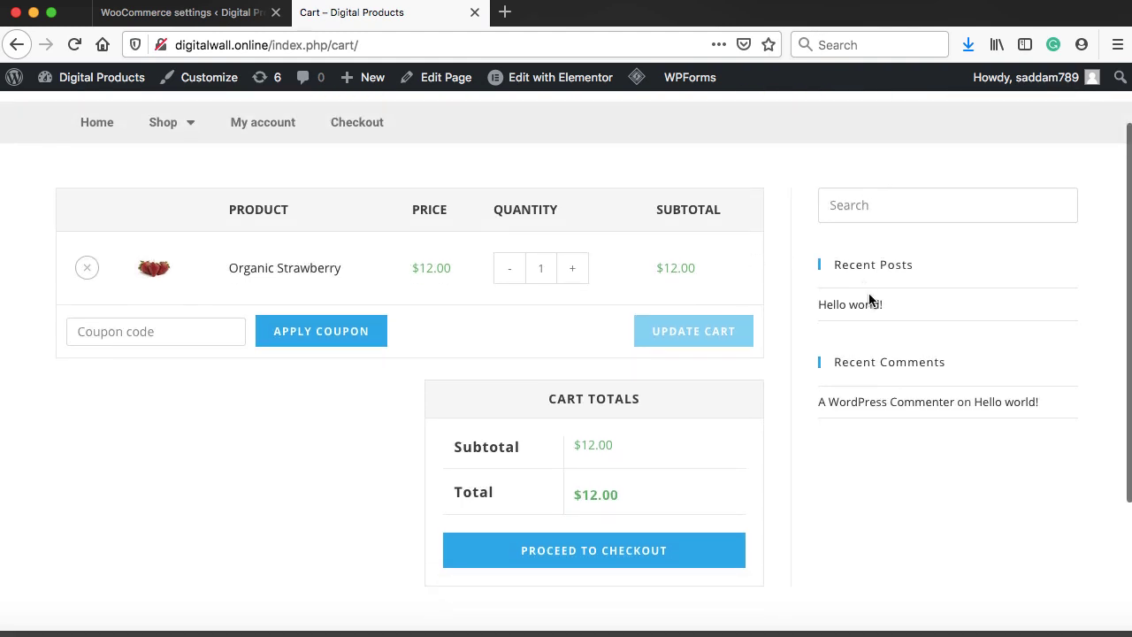
Set the Cart page's OceanWP content layout to Full Width with paddings disabled, and update it
right_click(440, 85)
click(496, 87)
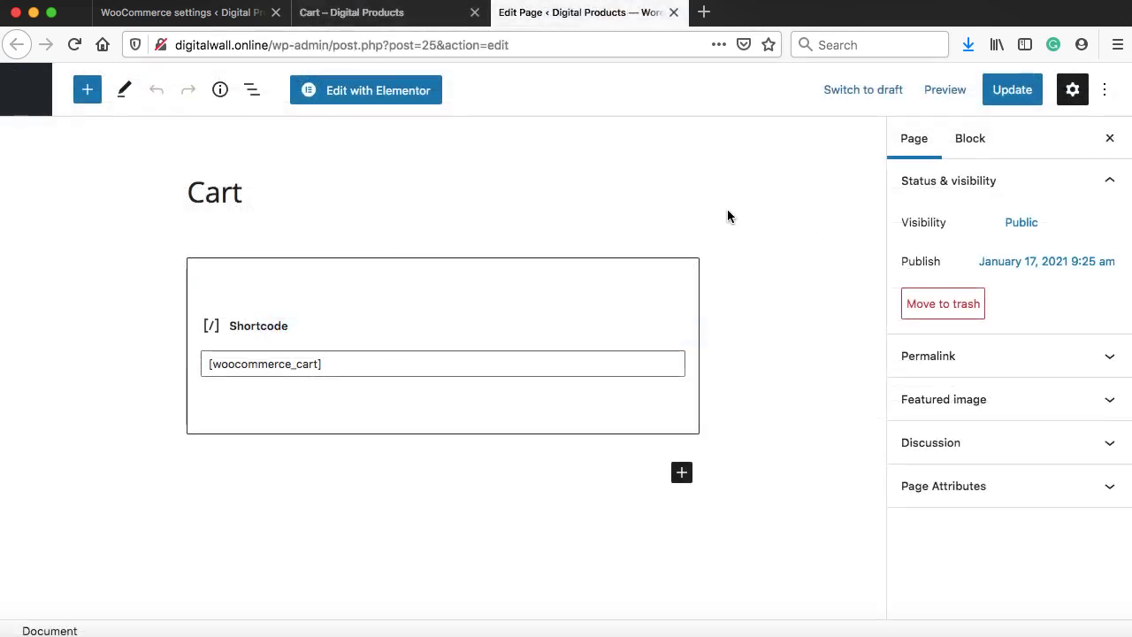
scroll(726, 216, down, 10)
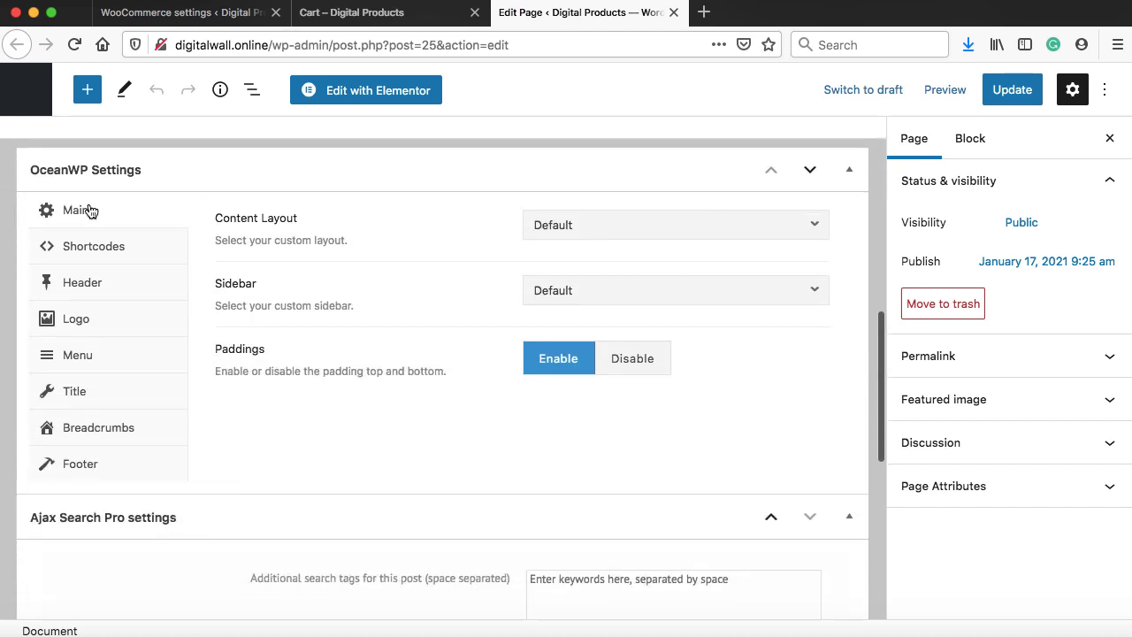
click(588, 224)
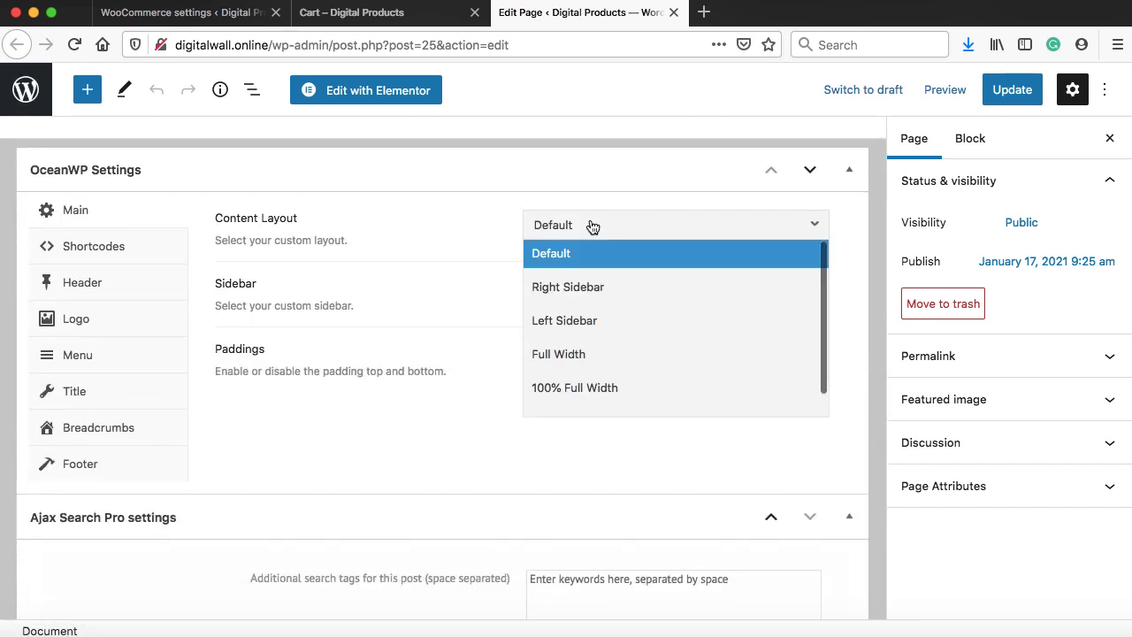
click(590, 357)
click(636, 365)
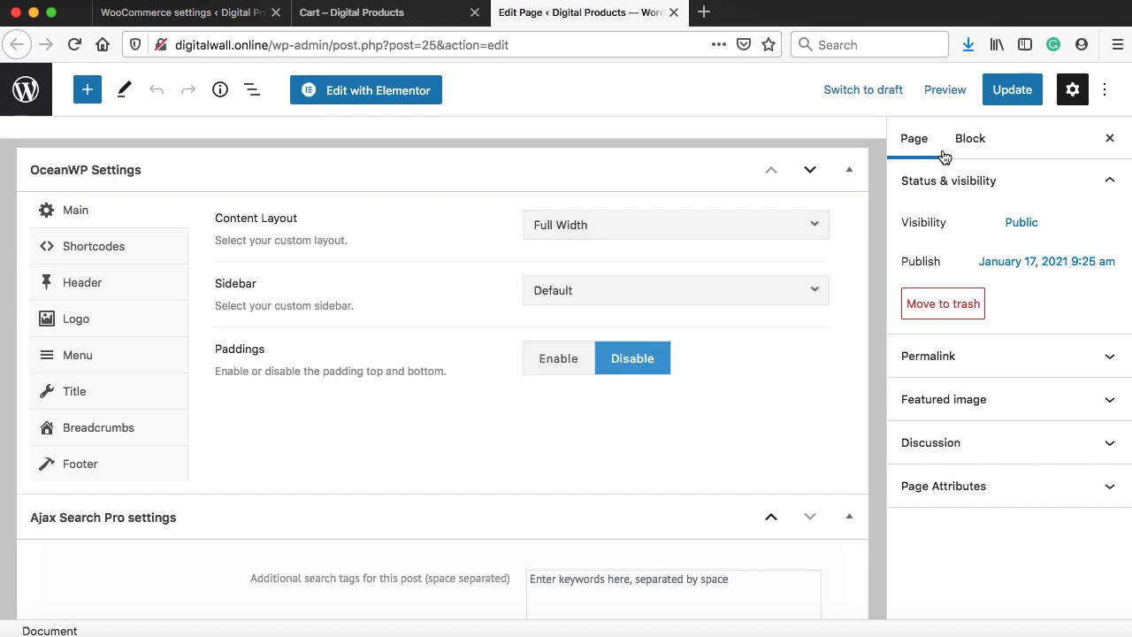
click(1011, 89)
Reload the cart to see the new layout and proceed to checkout
click(409, 15)
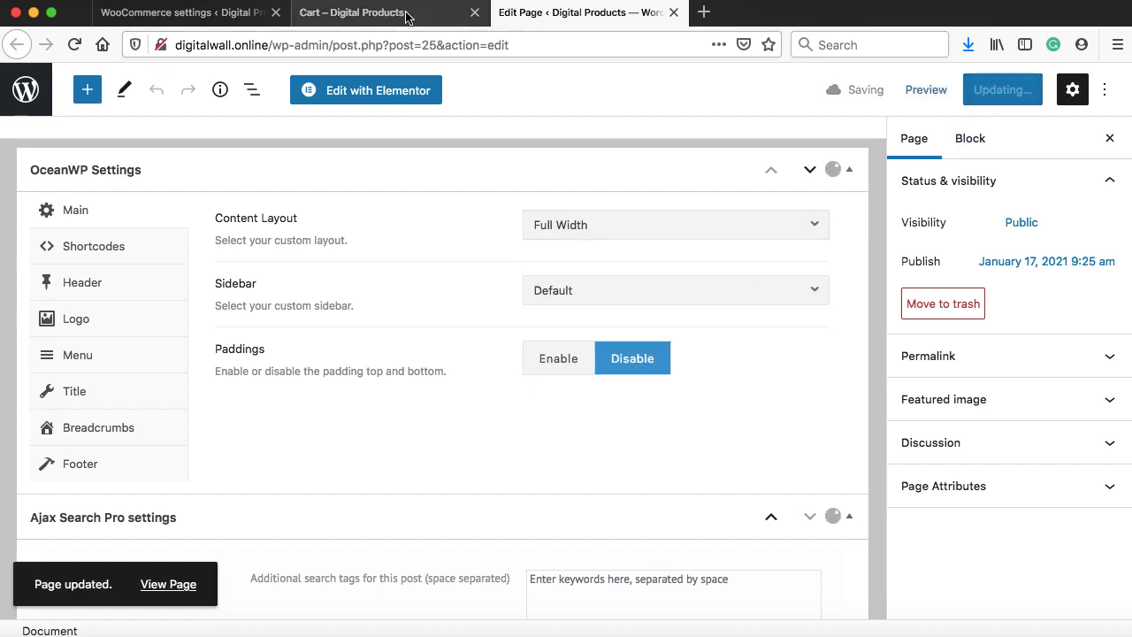
click(73, 45)
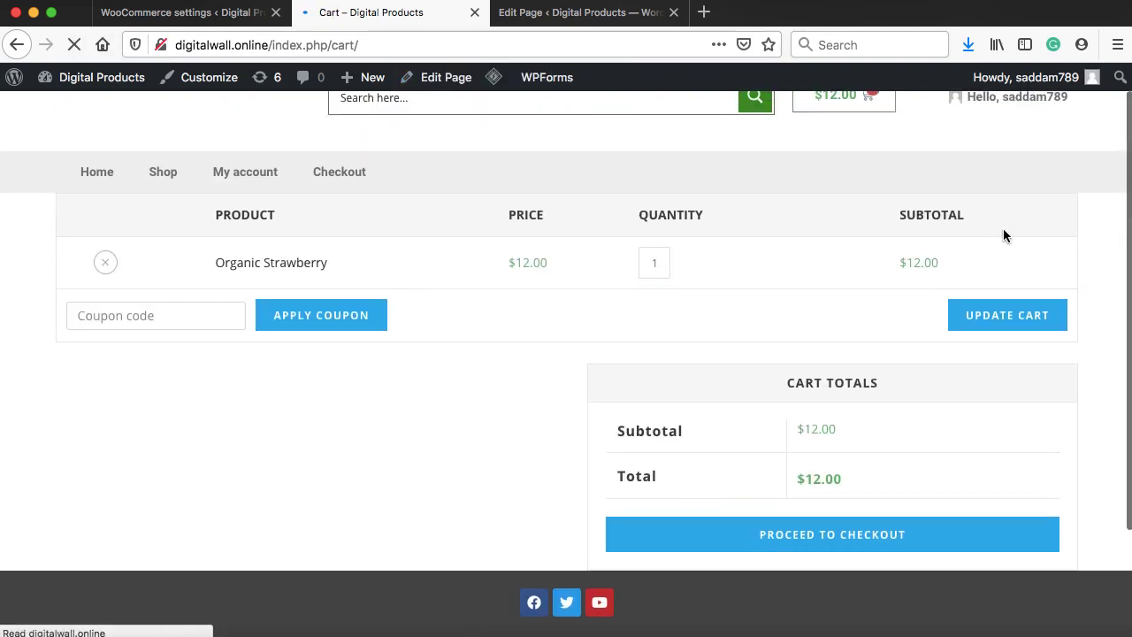
click(826, 553)
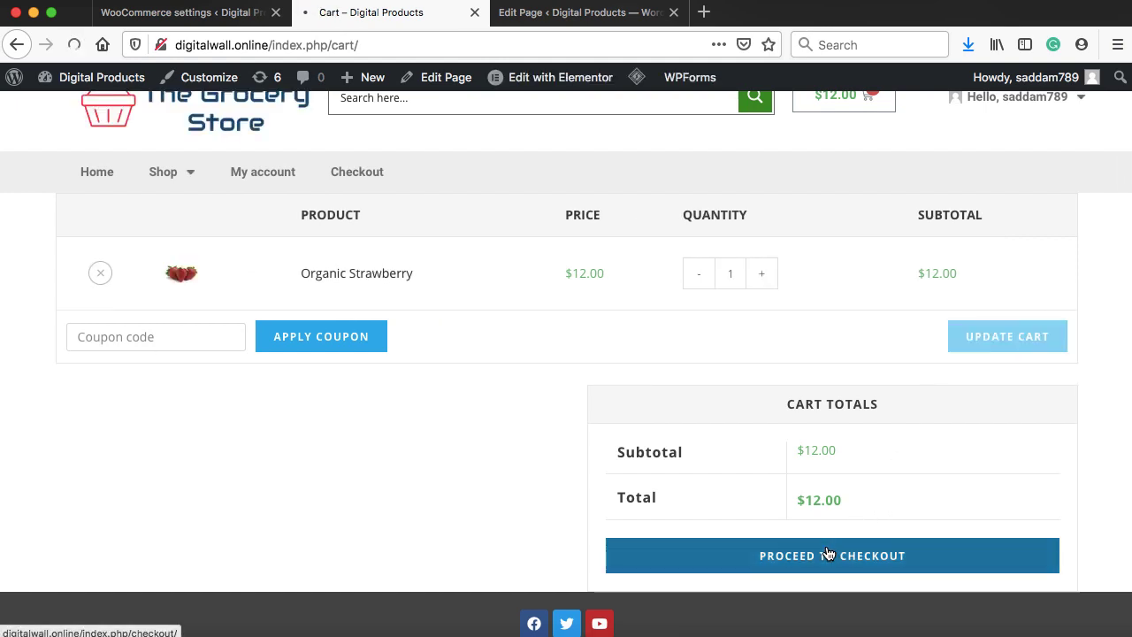
scroll(810, 308, down, 2)
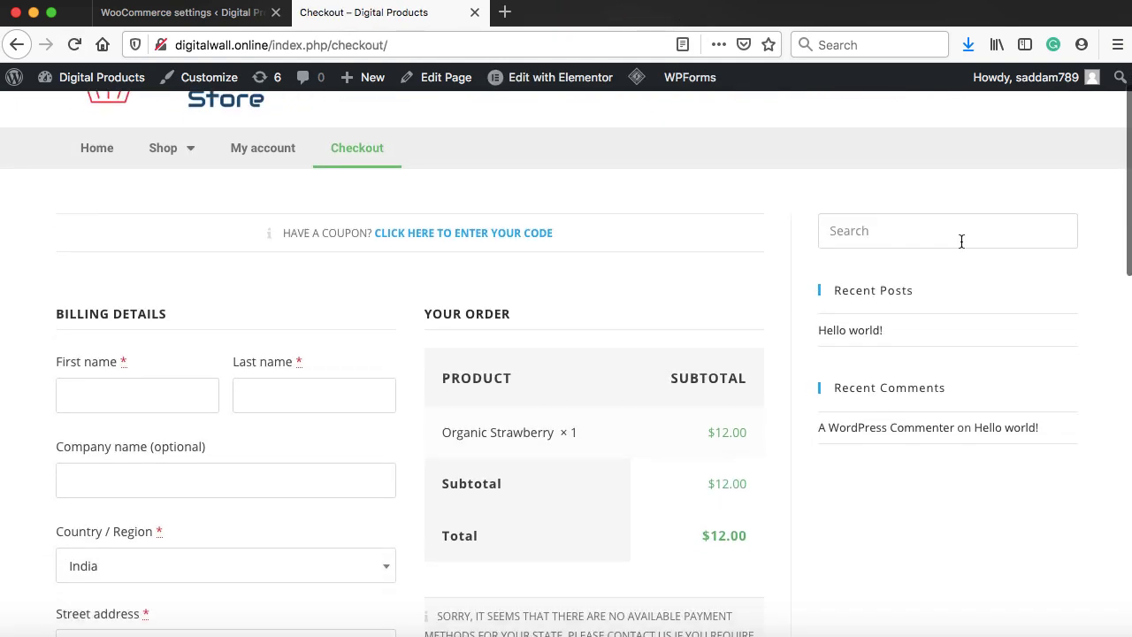
Set the Checkout page's content layout to Full Width, keeping padding on, and update it
right_click(431, 82)
click(508, 85)
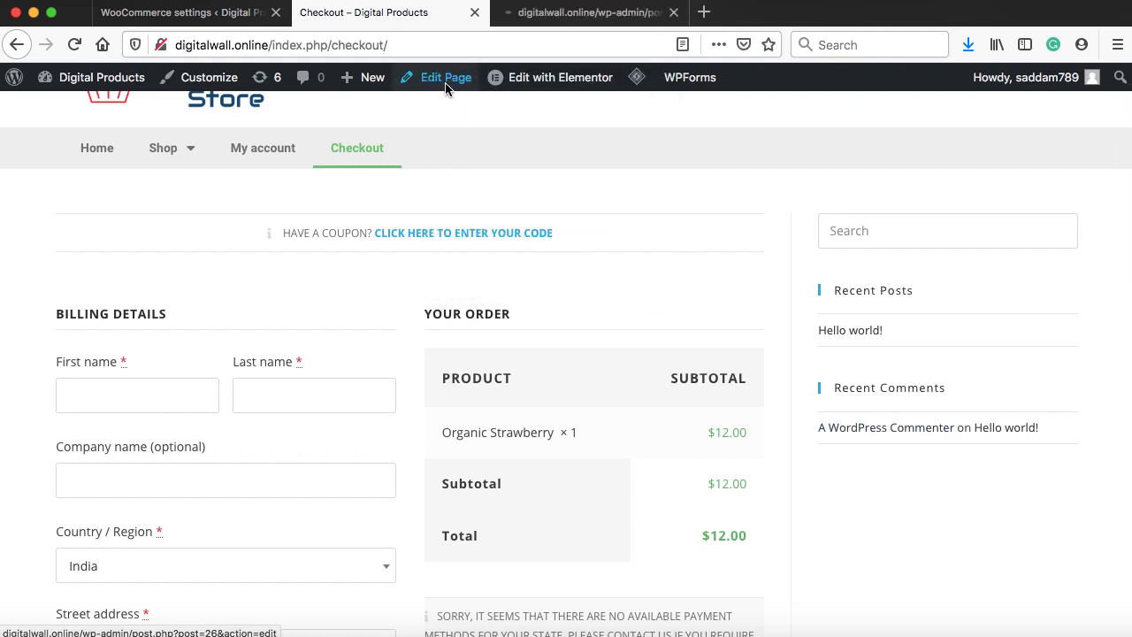
click(552, 20)
scroll(731, 274, down, 5)
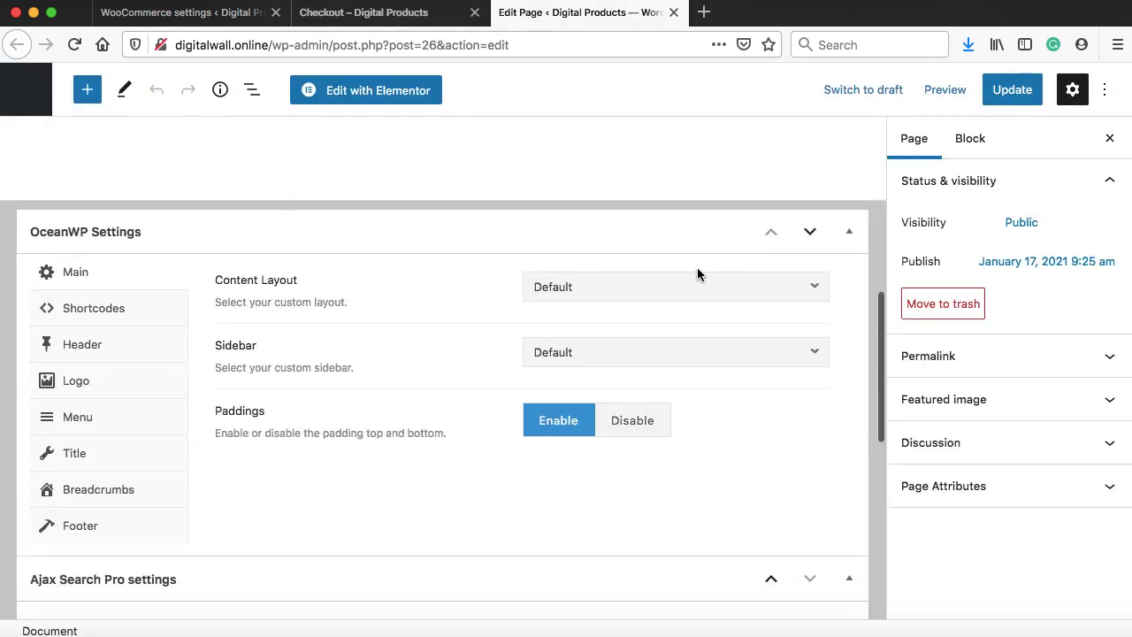
click(613, 294)
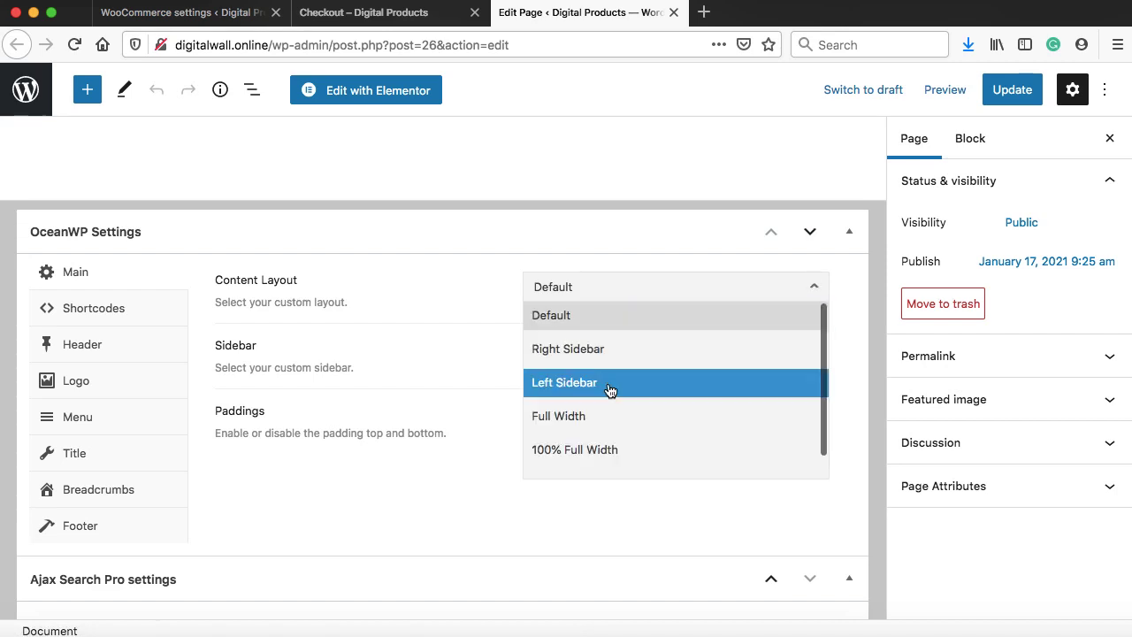
click(602, 416)
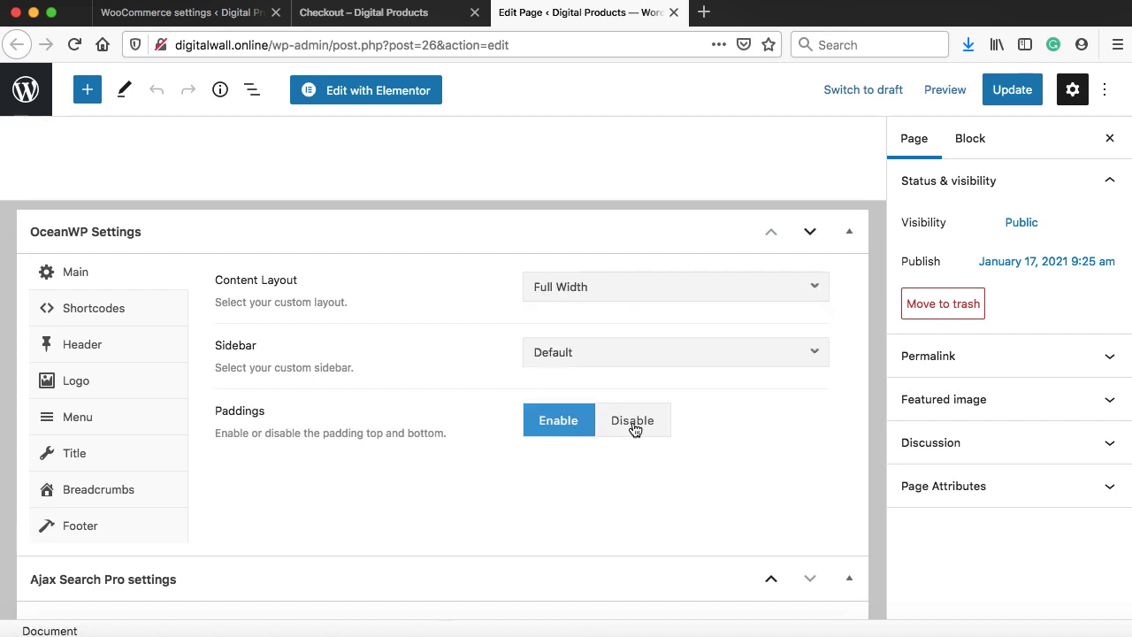
click(635, 424)
click(556, 416)
click(1014, 89)
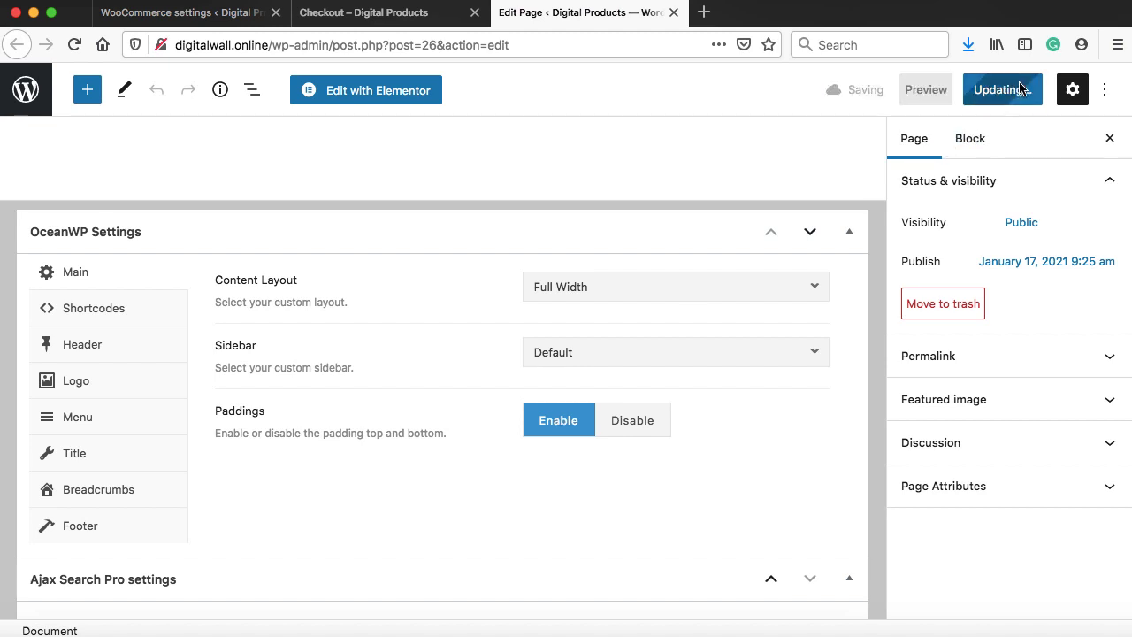
Reload the checkout page to confirm the sidebar is gone
click(382, 13)
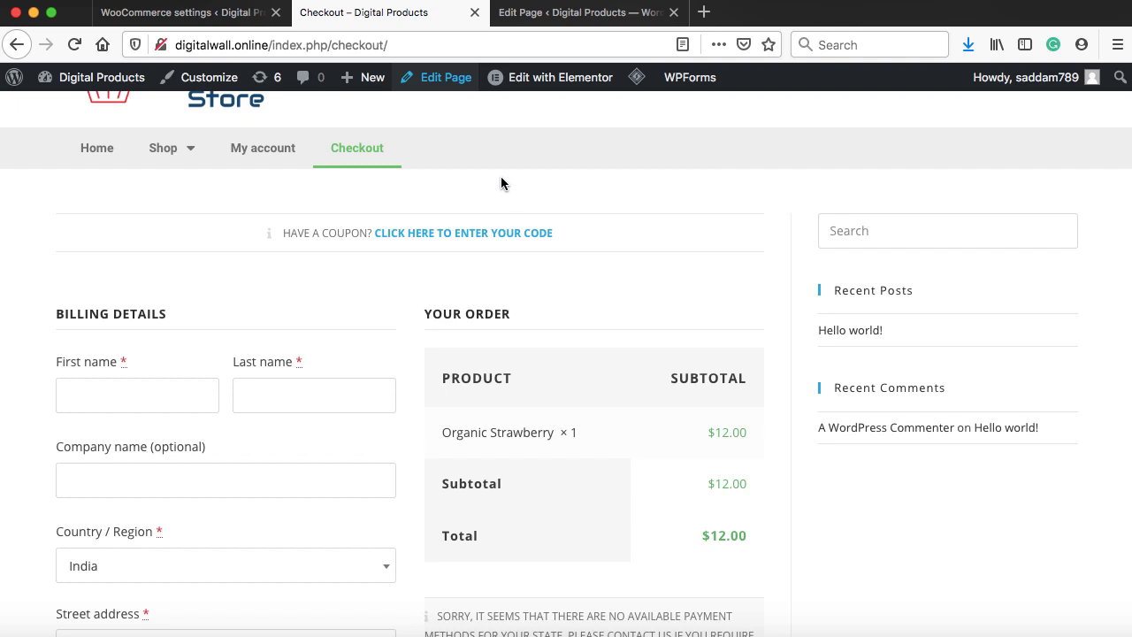
click(74, 45)
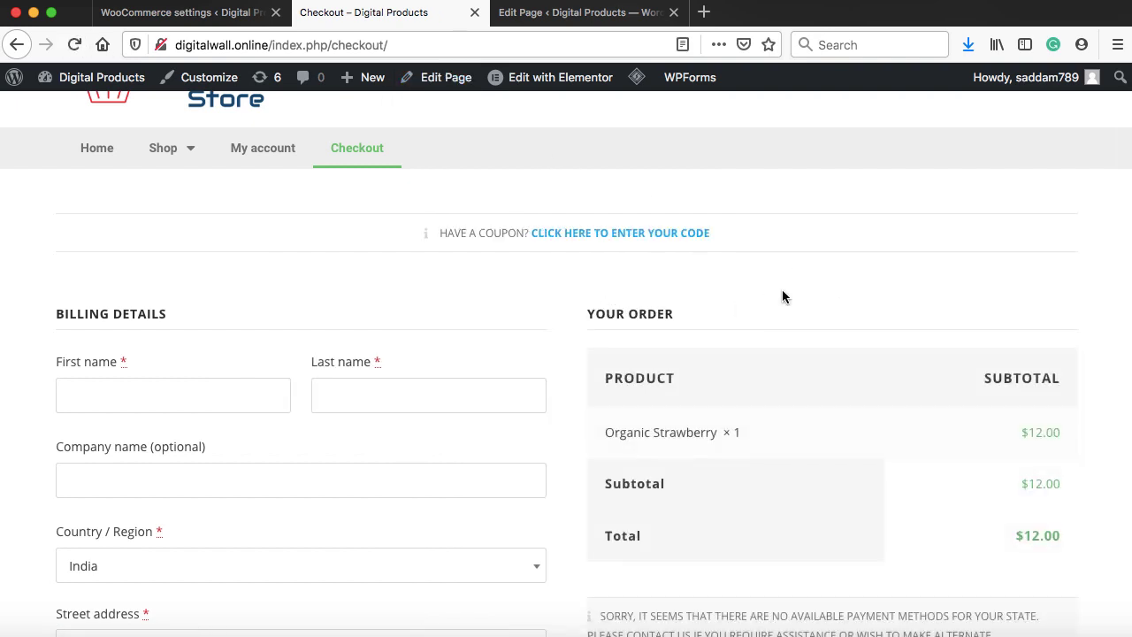
scroll(782, 297, down, 5)
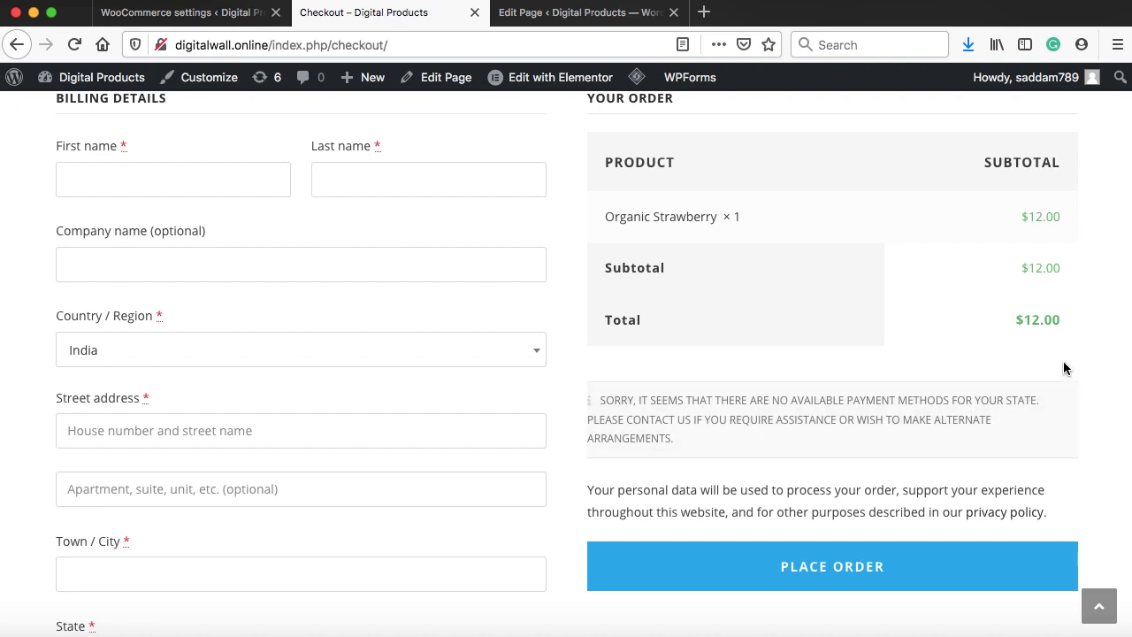
Enable Cash on delivery in WooCommerce Payments, save, and reload the checkout to see it
click(193, 14)
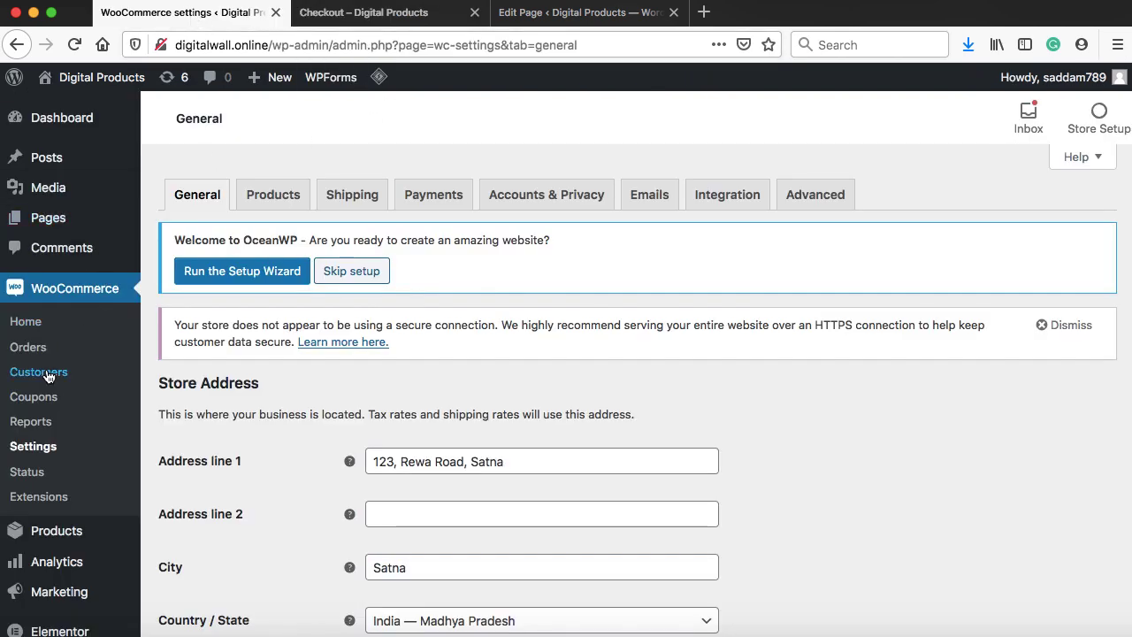
click(433, 201)
scroll(469, 319, down, 5)
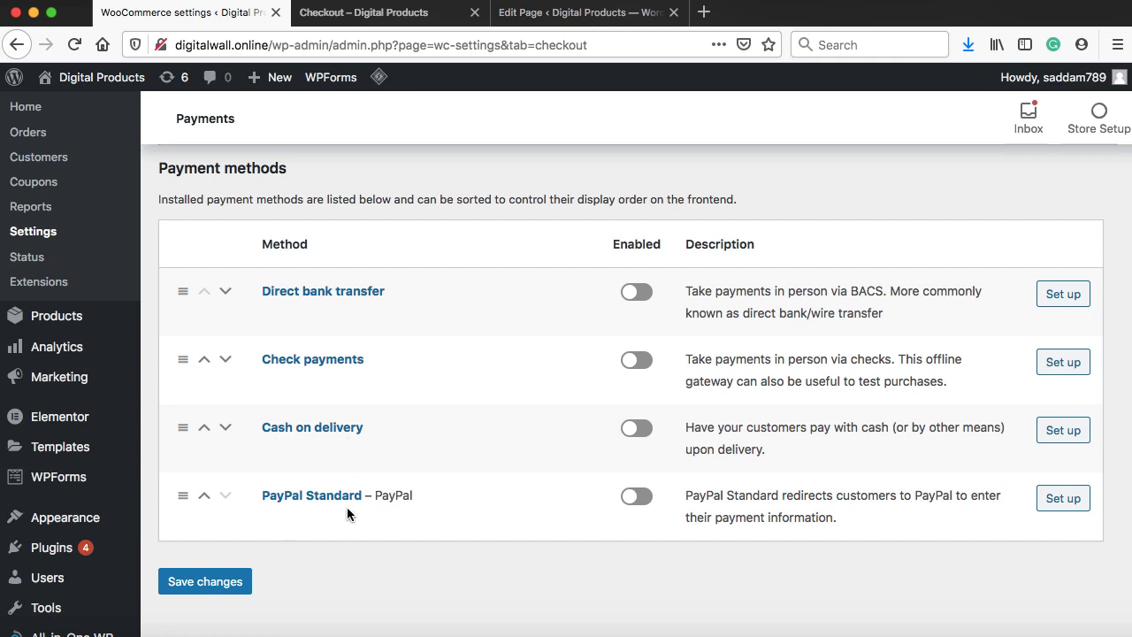
click(635, 428)
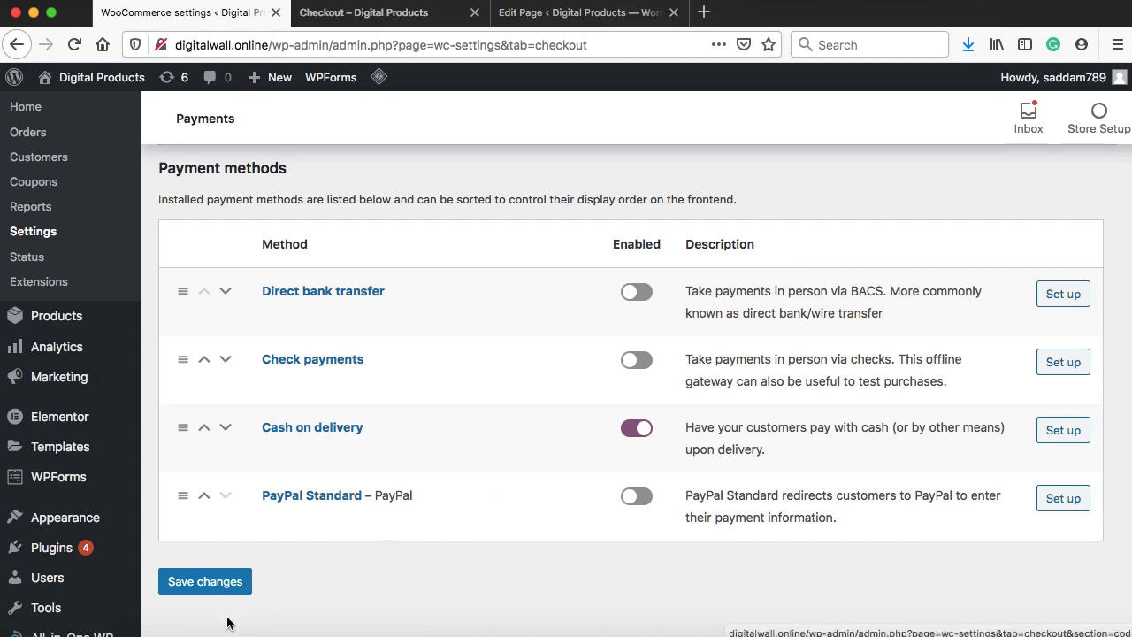
click(220, 590)
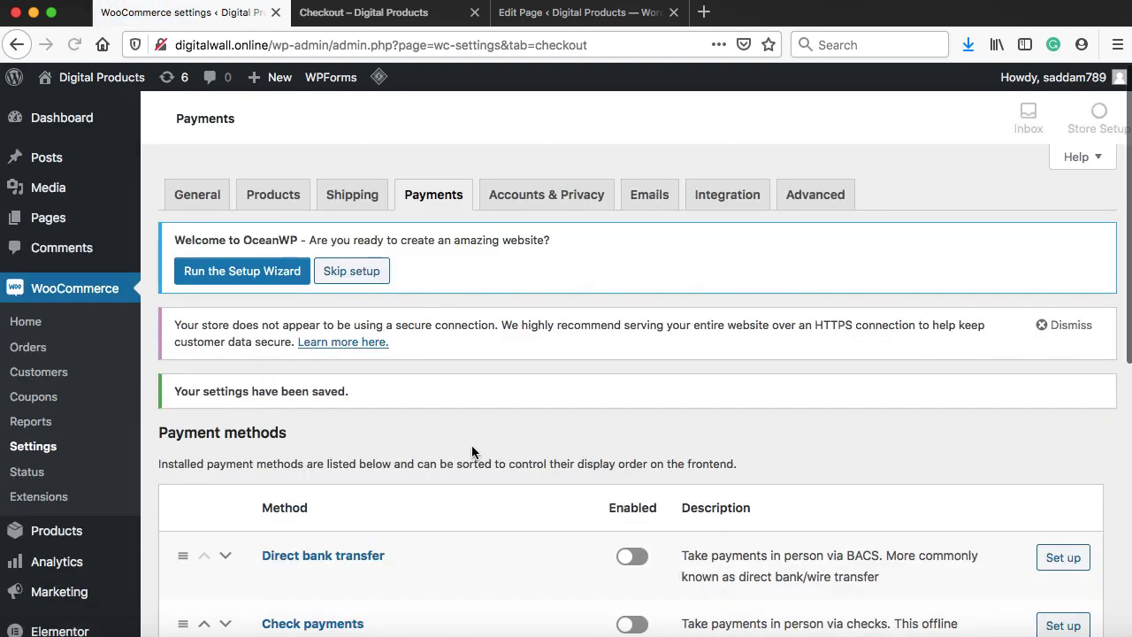
scroll(471, 445, down, 5)
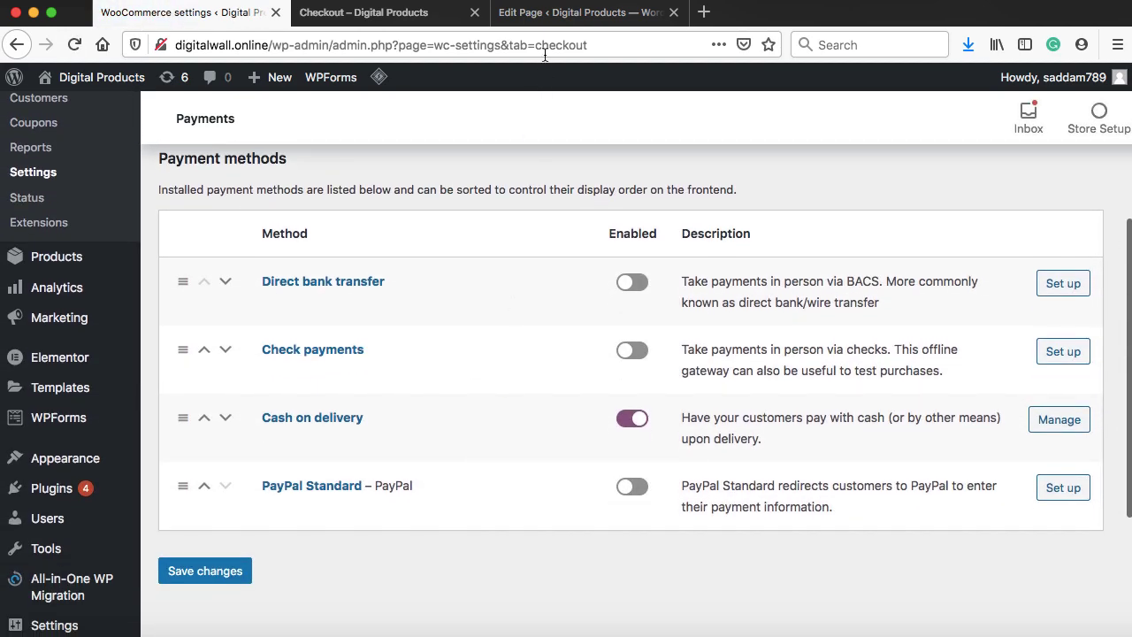
click(404, 19)
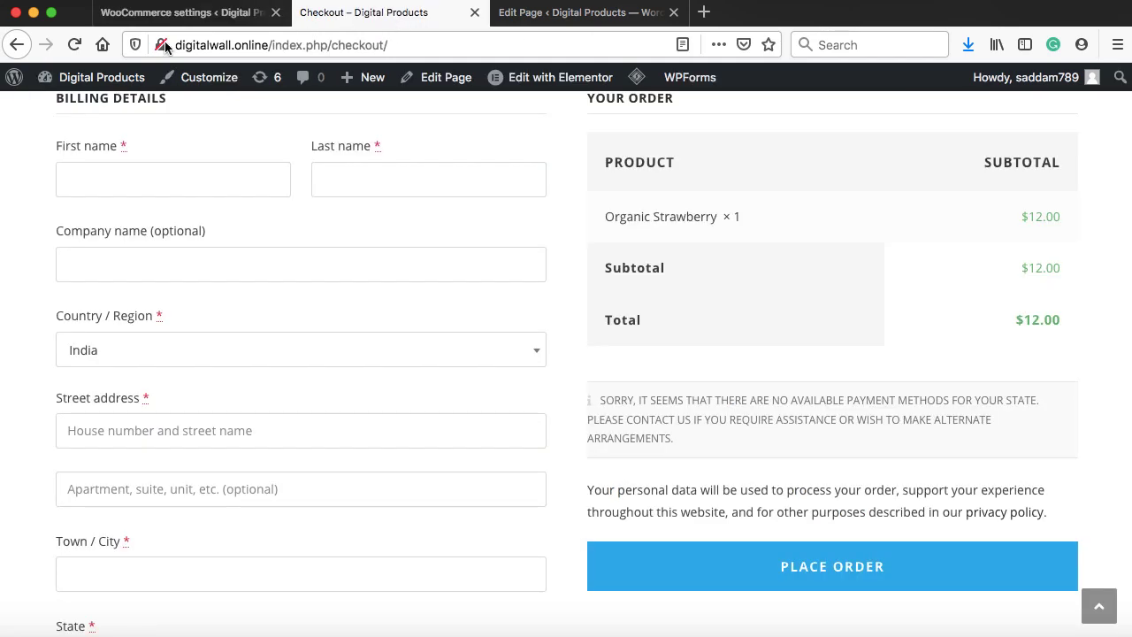
click(74, 44)
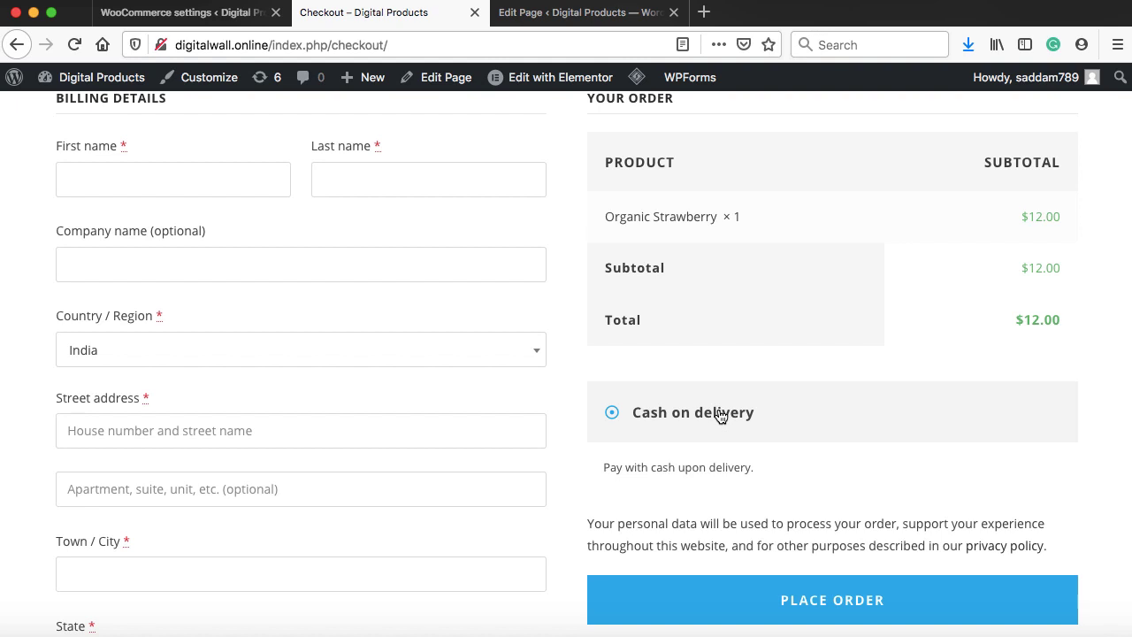
Open the PayPal Standard setup in WooCommerce Payments and tick Enable PayPal Standard
click(198, 19)
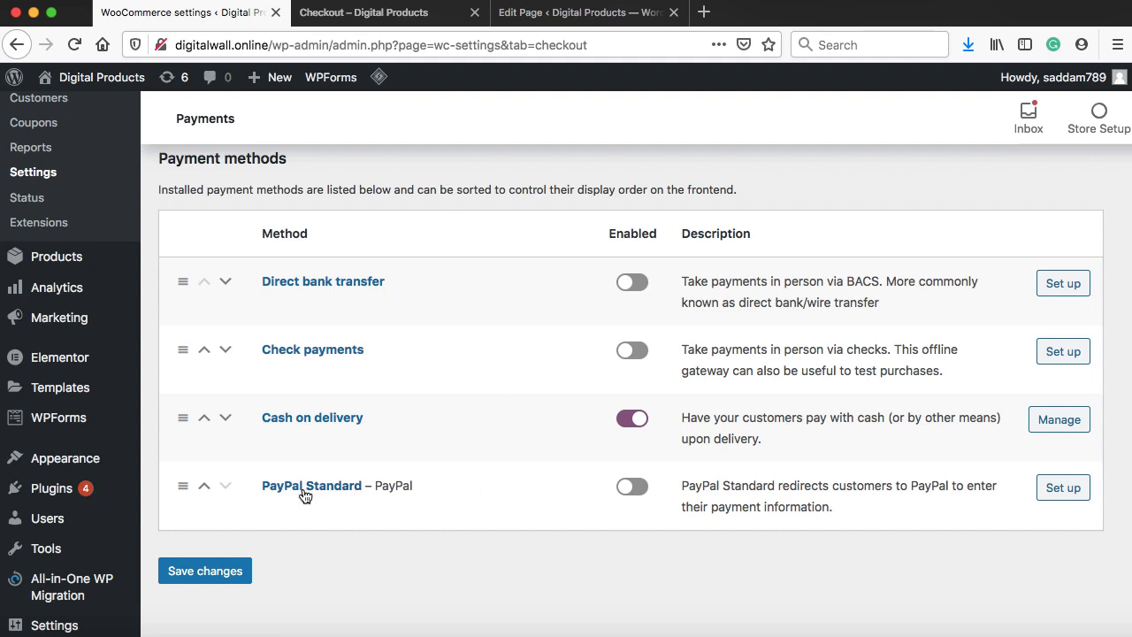
click(1065, 492)
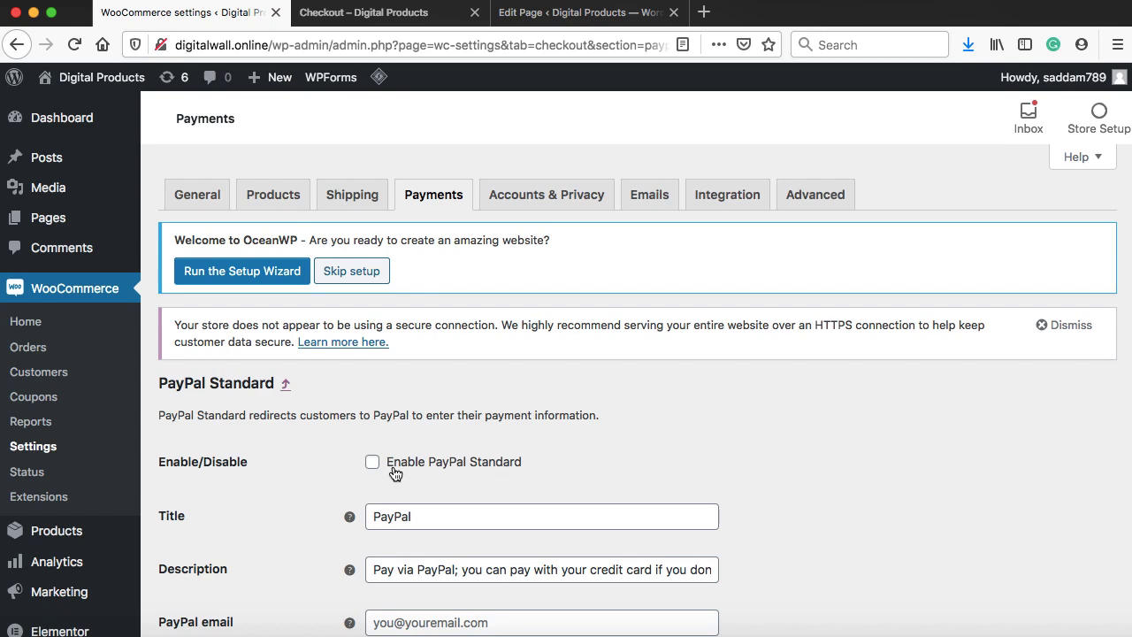
click(372, 462)
scroll(505, 465, down, 1)
scroll(506, 464, down, 5)
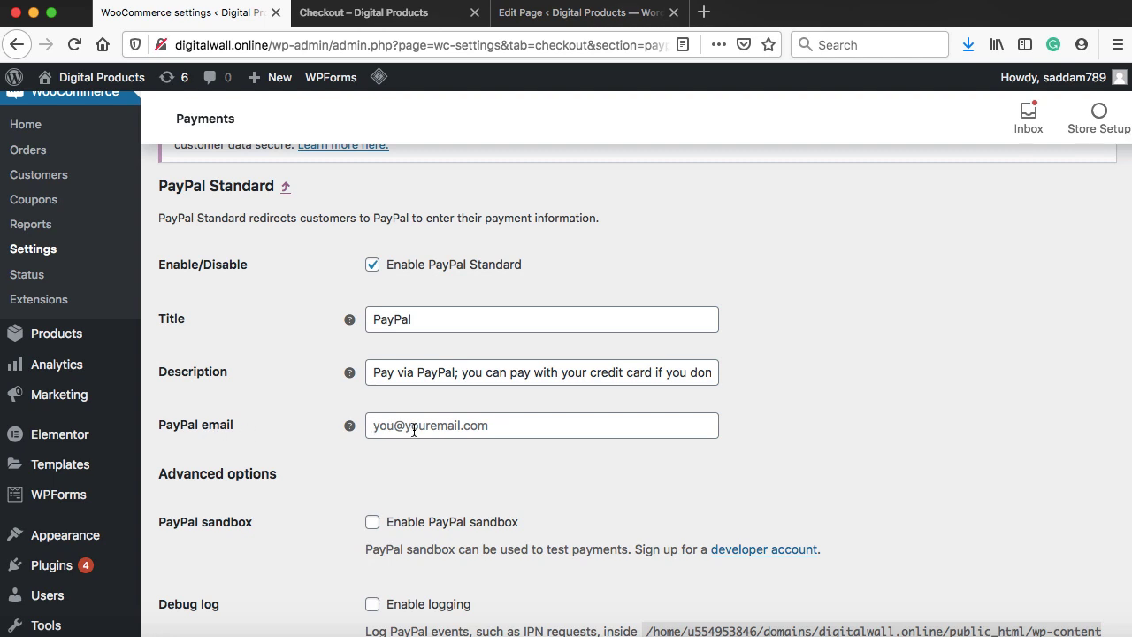
Go to 'paypal' in a new browser tab to reach PayPal's business account page
click(704, 12)
text(paypal.com/)
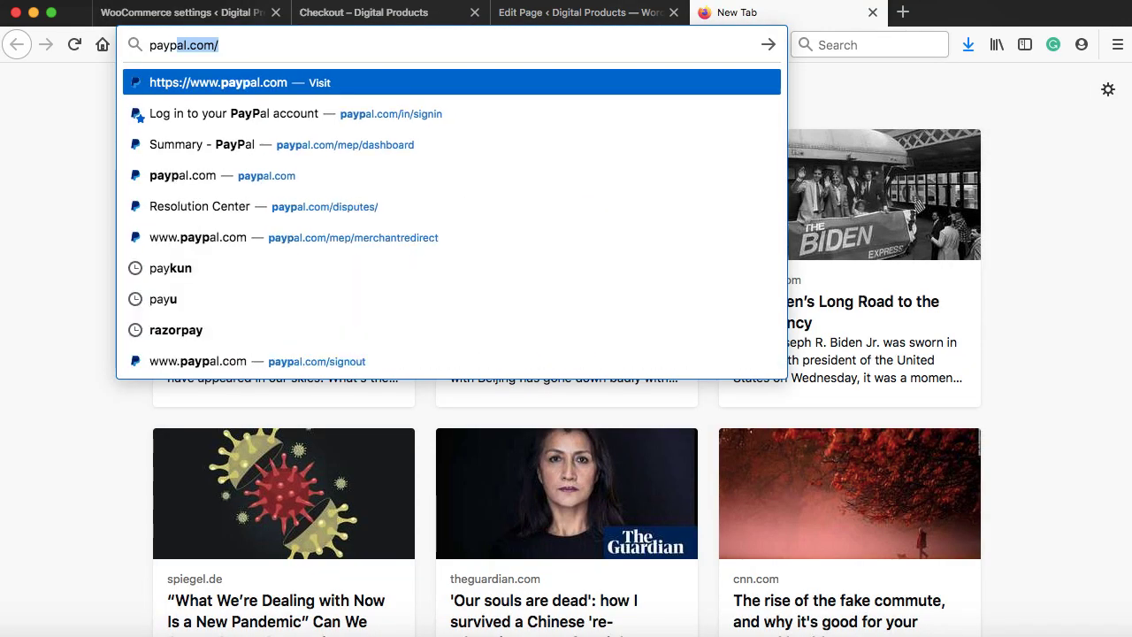
key(Return)
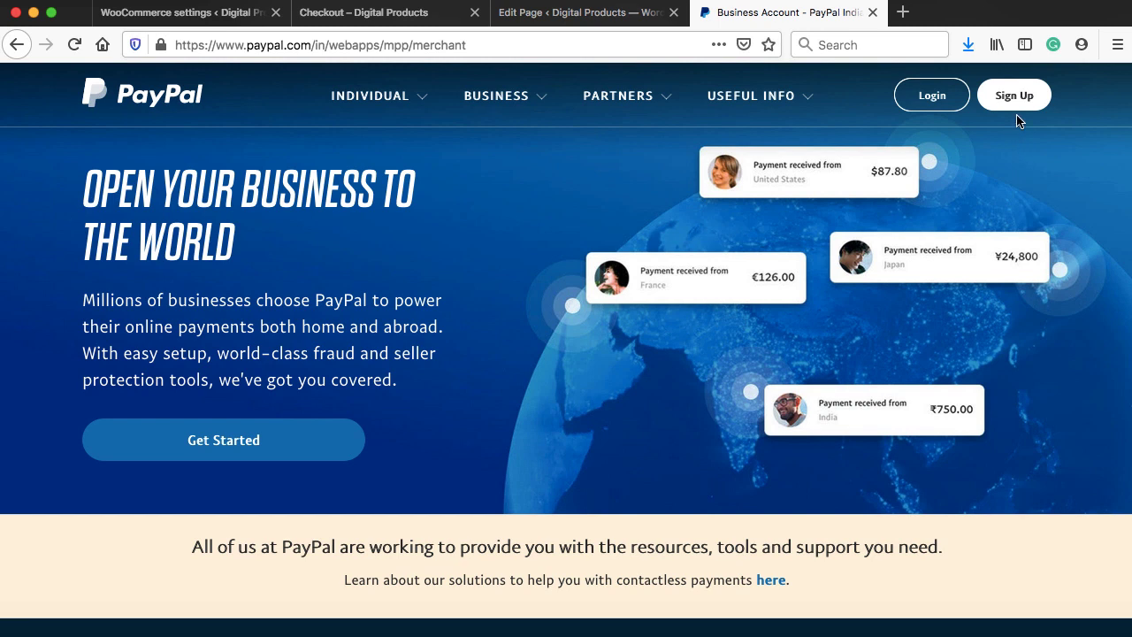
click(504, 47)
Go to the creator's YouTube Videos tab and scroll to 'PayPal Identity Token for WooCommerce (2020)'
text(yout)
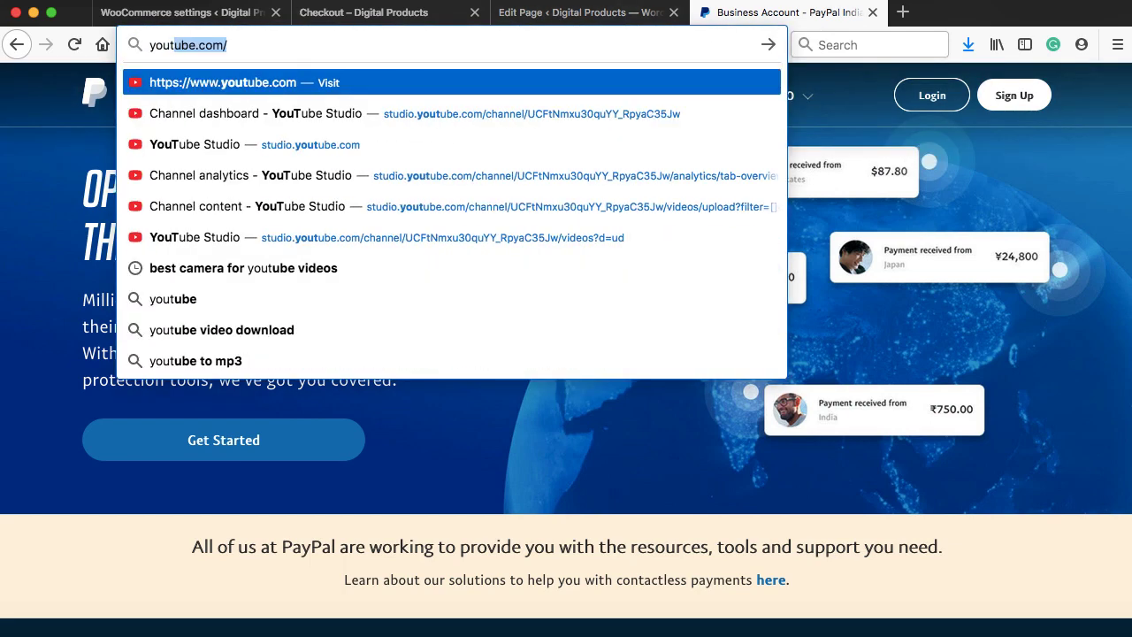
key(Right)
text(sa)
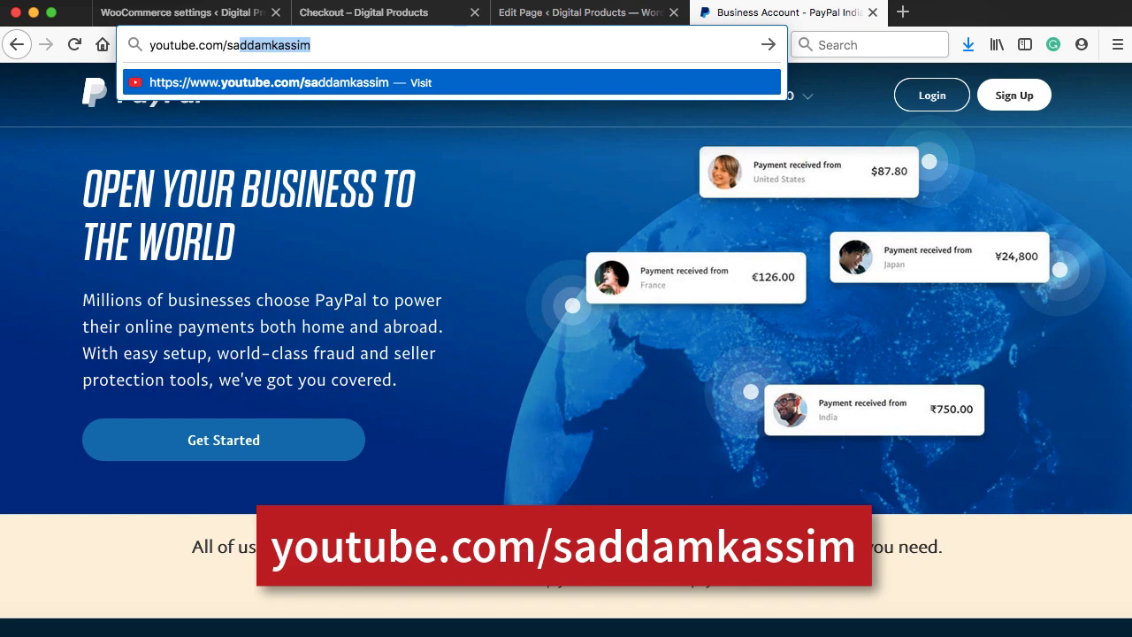
key(Right)
key(Return)
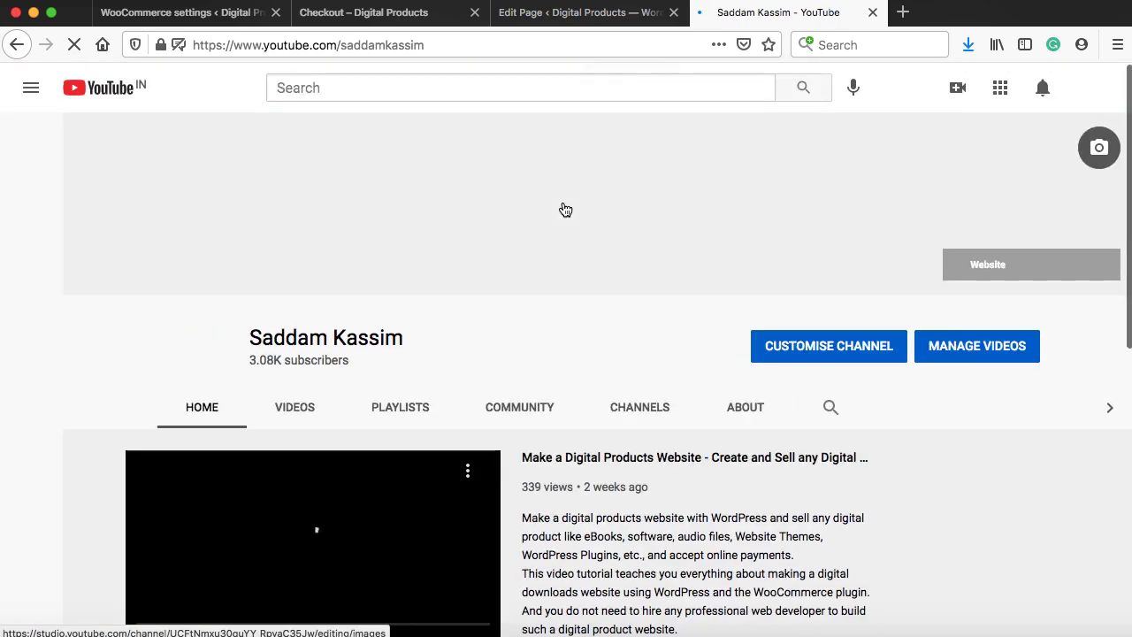
click(295, 410)
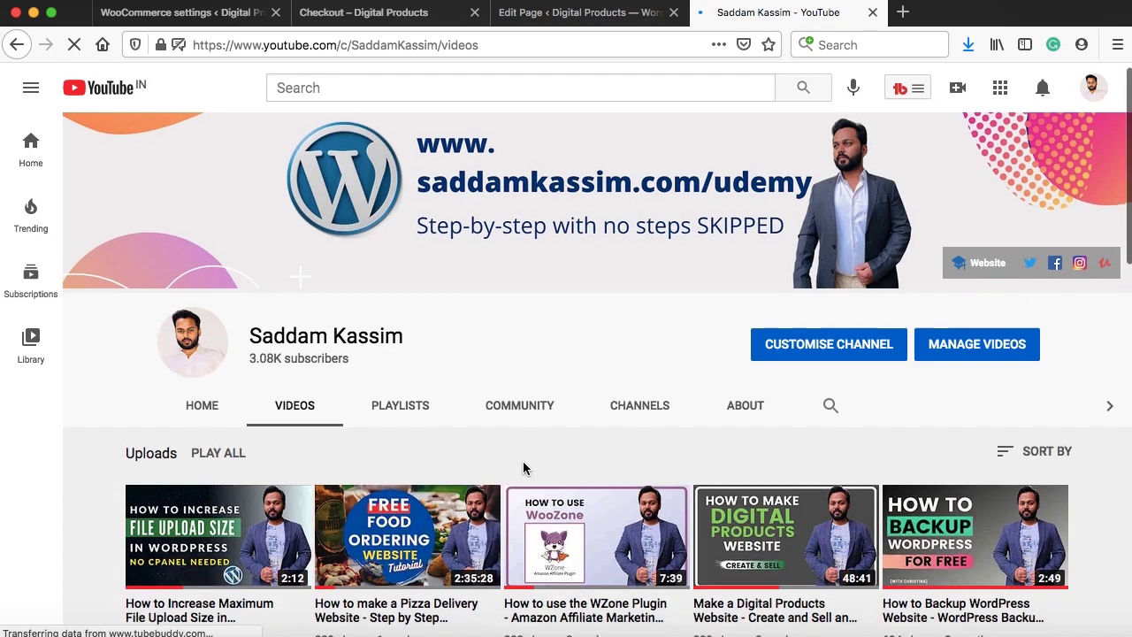
scroll(524, 468, down, 3)
scroll(523, 468, down, 2)
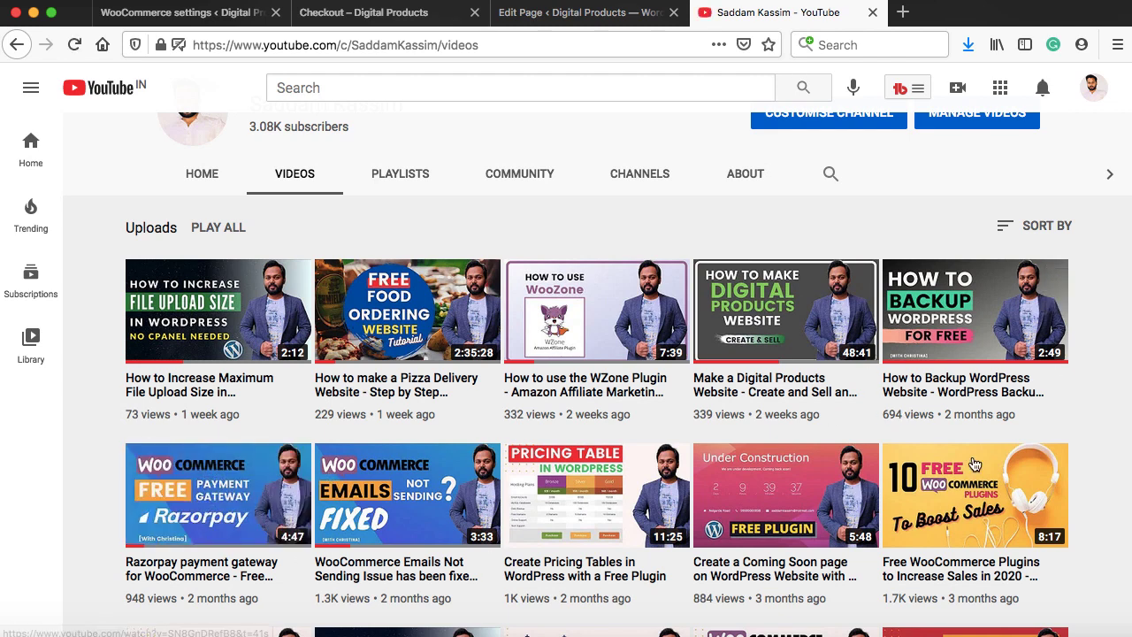
scroll(984, 511, down, 1)
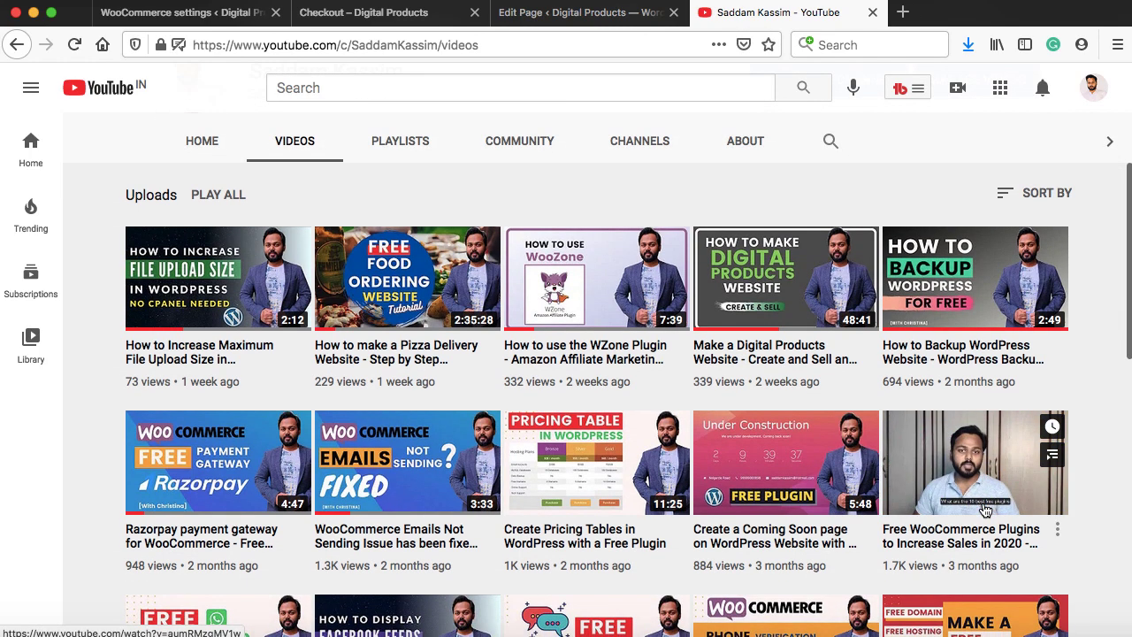
scroll(984, 511, down, 1)
scroll(984, 511, down, 7)
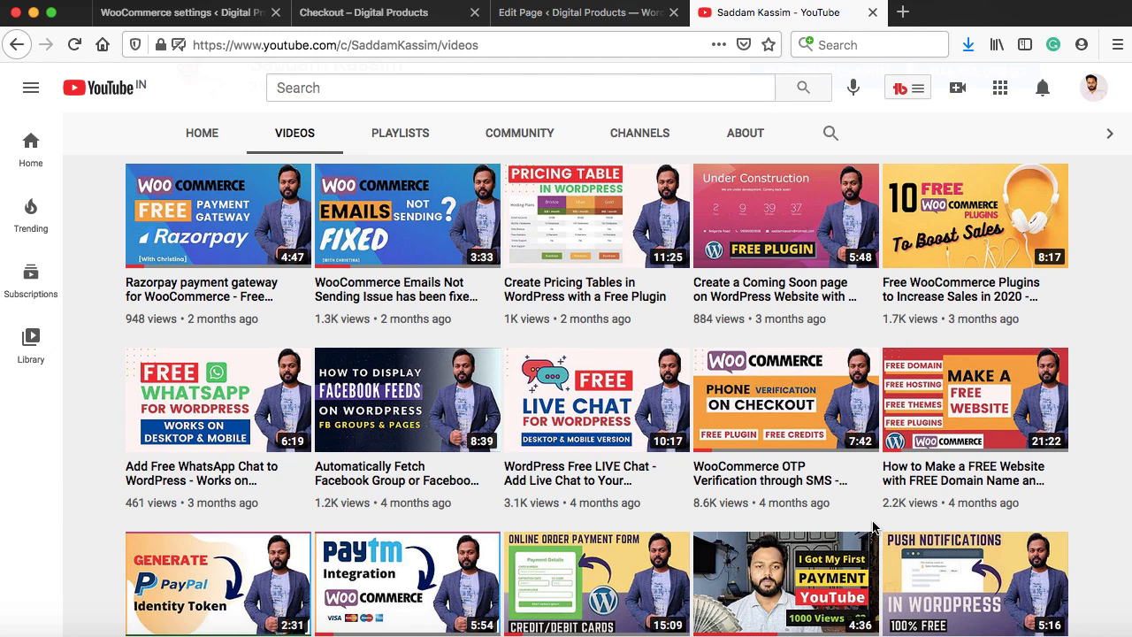
scroll(872, 527, down, 5)
mouse_move(212, 382)
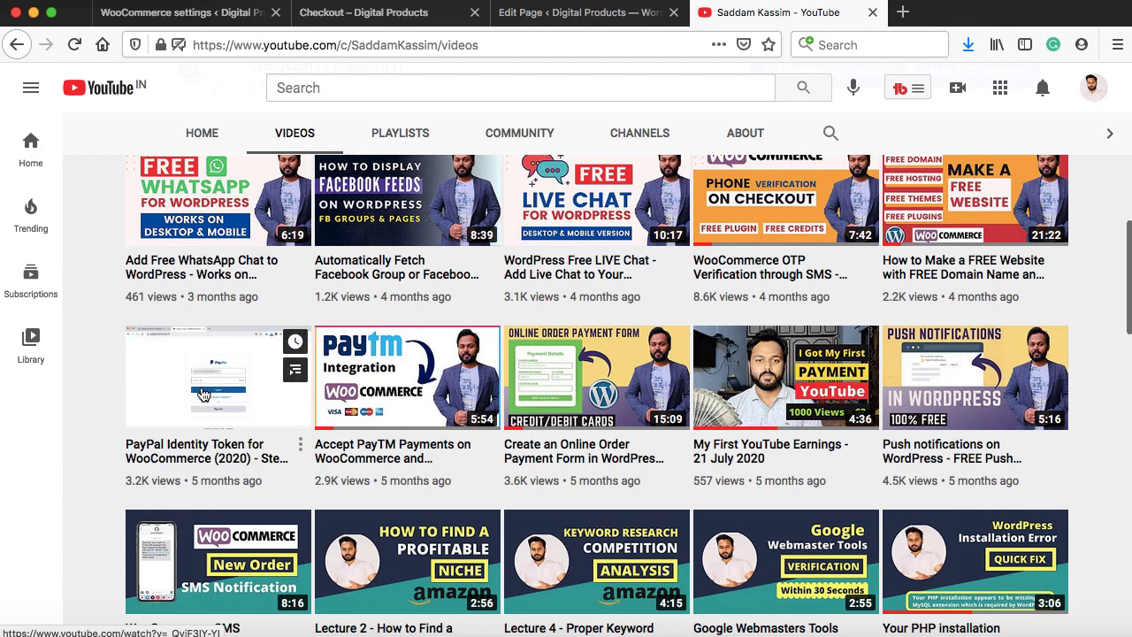
Enter the PayPal identity token in the PayPal Standard settings
click(236, 20)
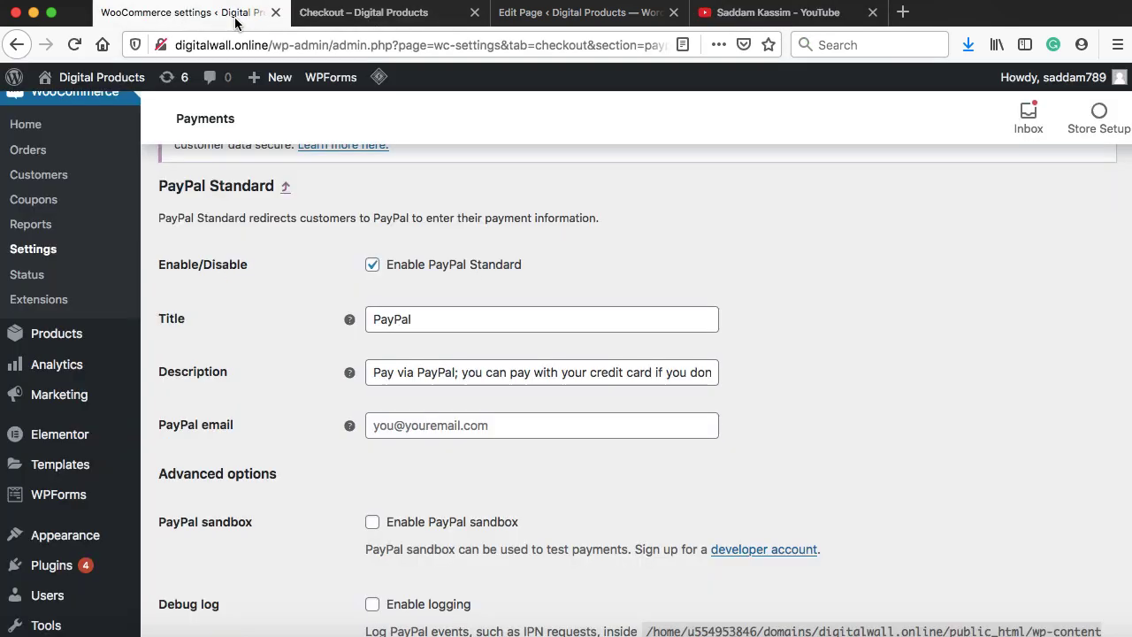
scroll(554, 312, down, 2)
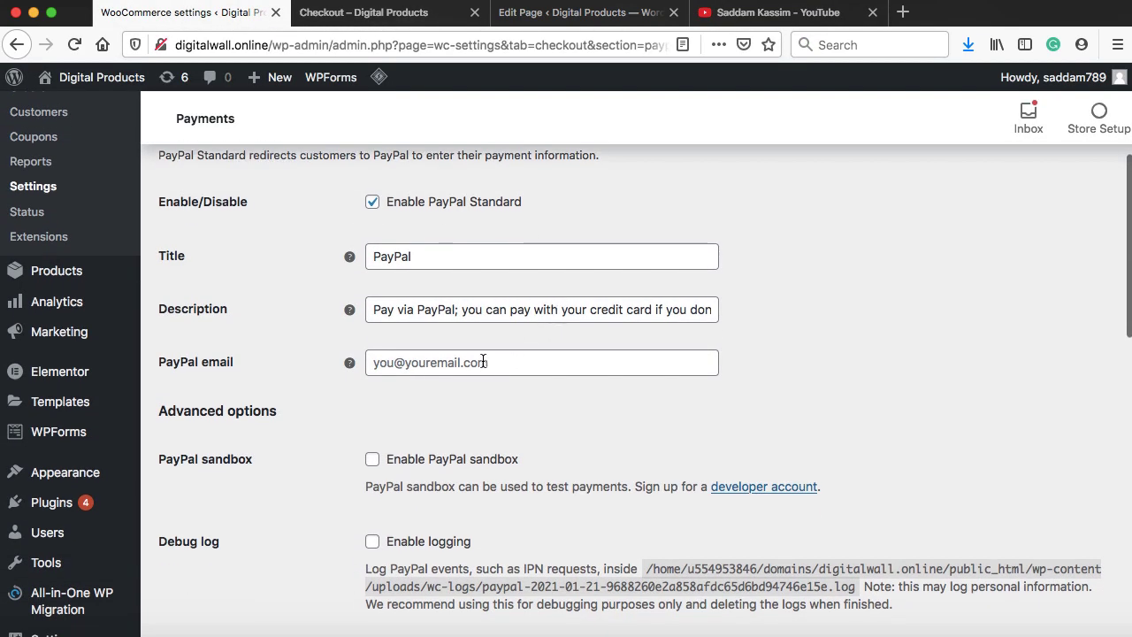
scroll(481, 362, down, 2)
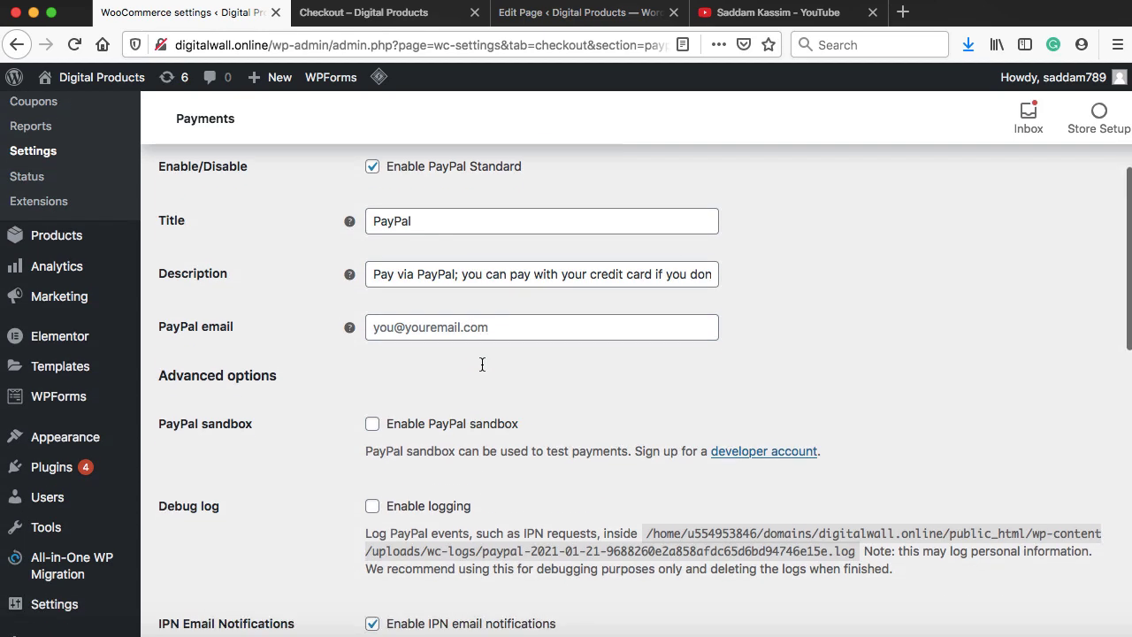
scroll(385, 438, down, 10)
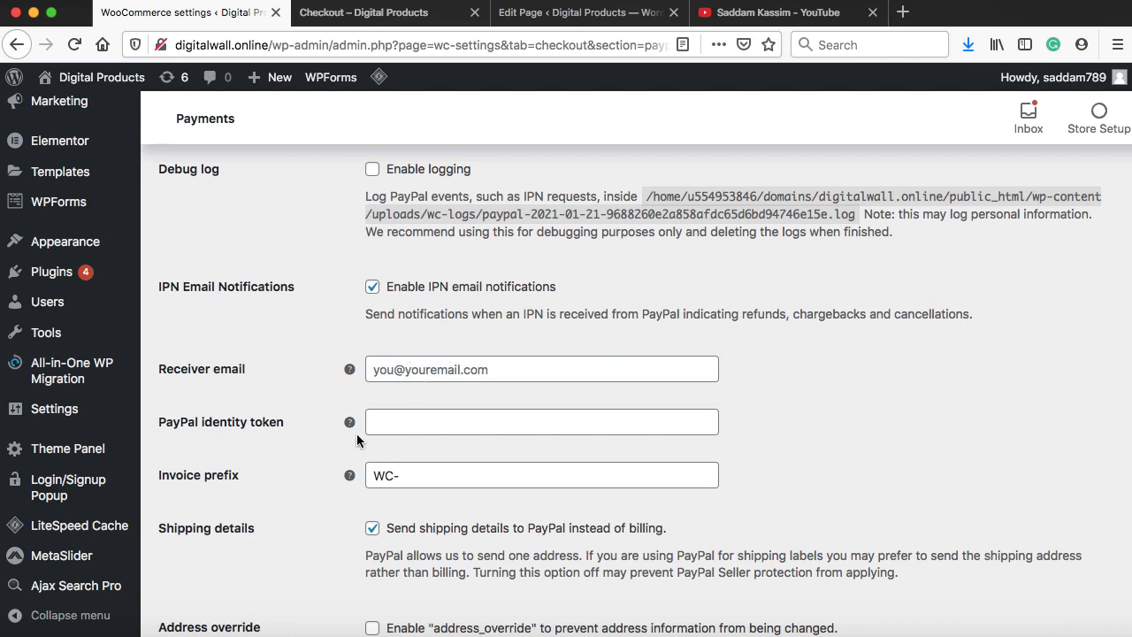
click(416, 422)
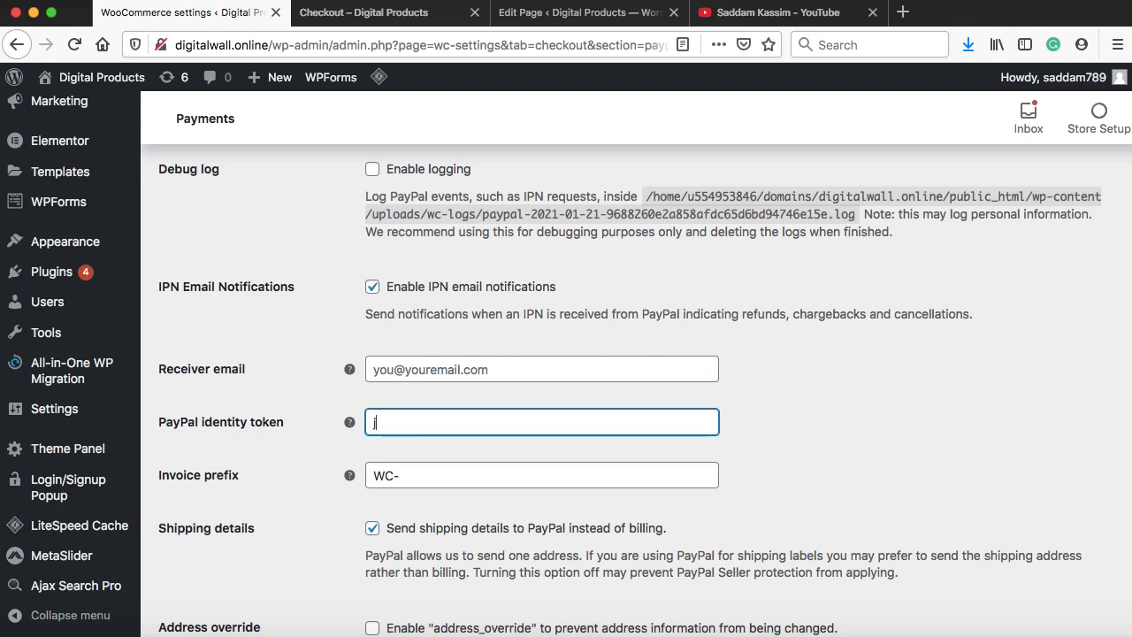
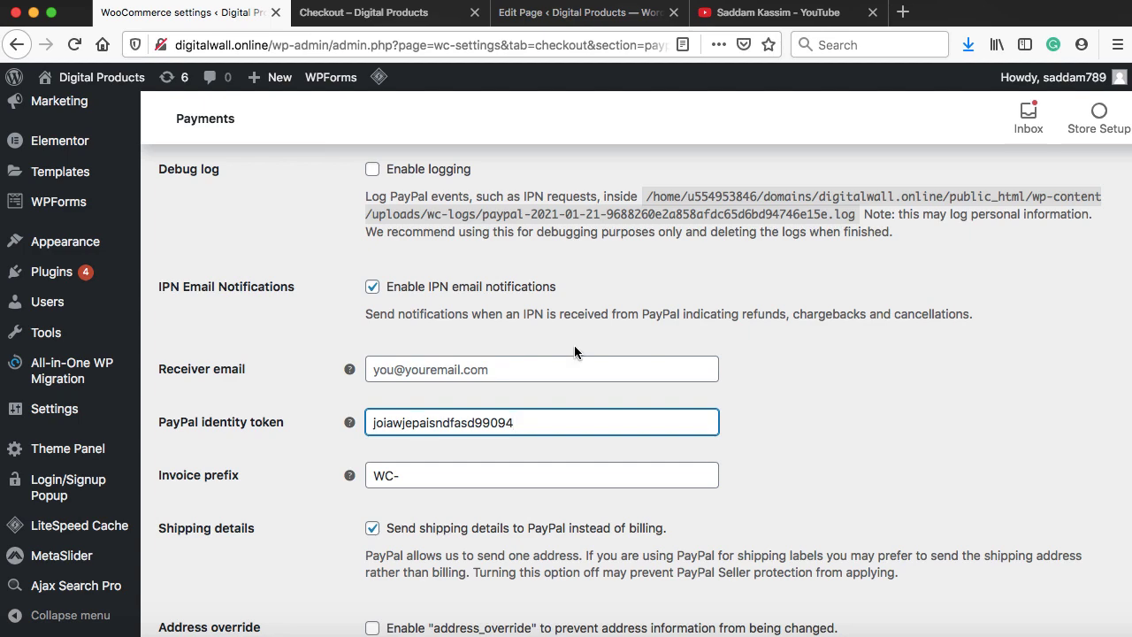
Paste the store's PayPal e-mail as the receiver e-mail and save the PayPal Standard settings
click(765, 12)
scroll(533, 449, down, 5)
scroll(533, 451, up, 10)
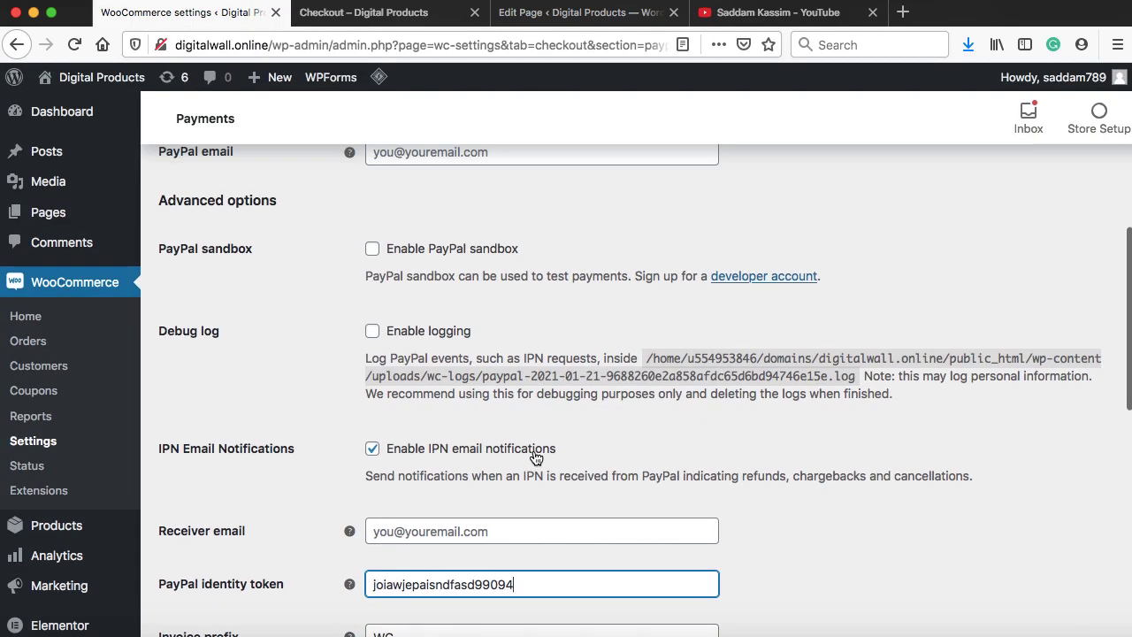
scroll(485, 369, down, 5)
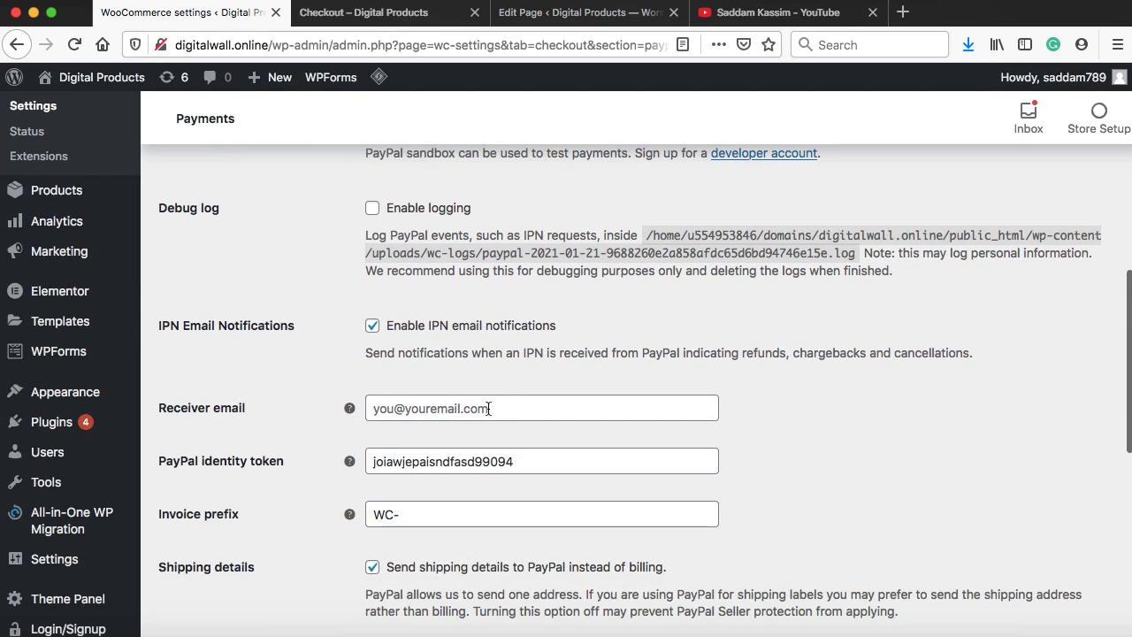
click(488, 408)
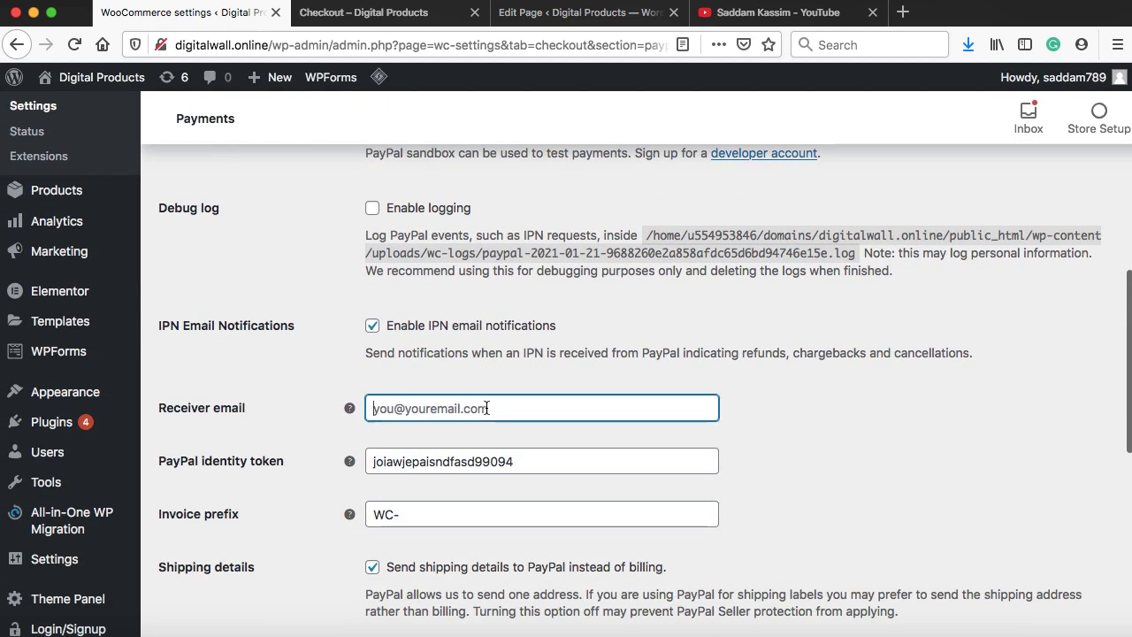
key(super+v)
scroll(472, 410, down, 4)
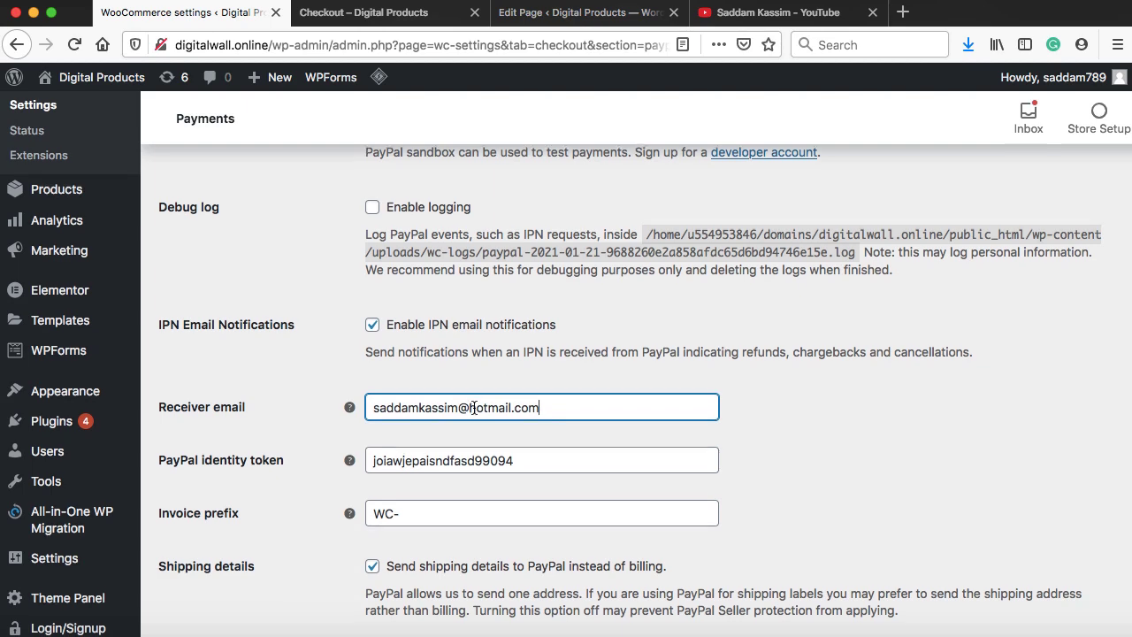
scroll(461, 464, down, 5)
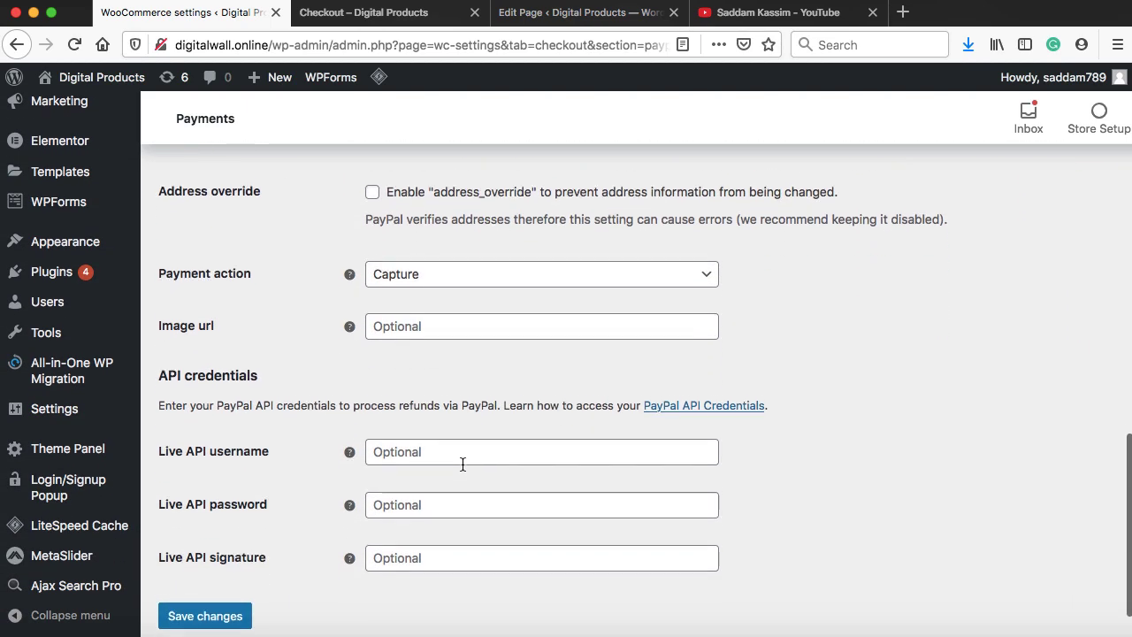
click(213, 555)
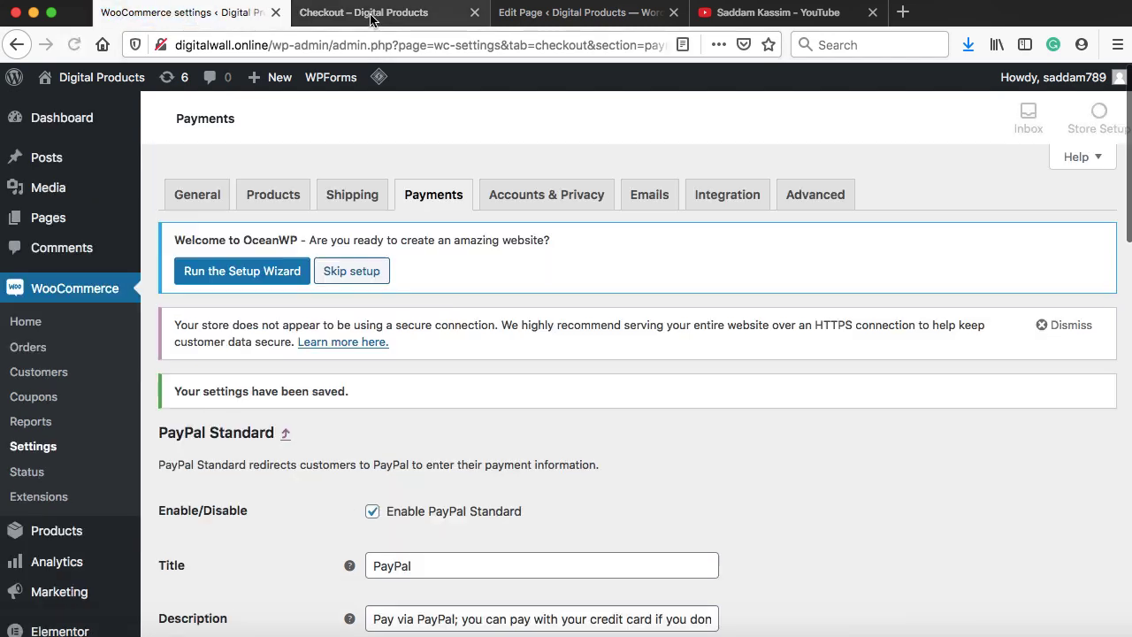
Reload the checkout and select PayPal so the button reads Proceed to PayPal
click(371, 19)
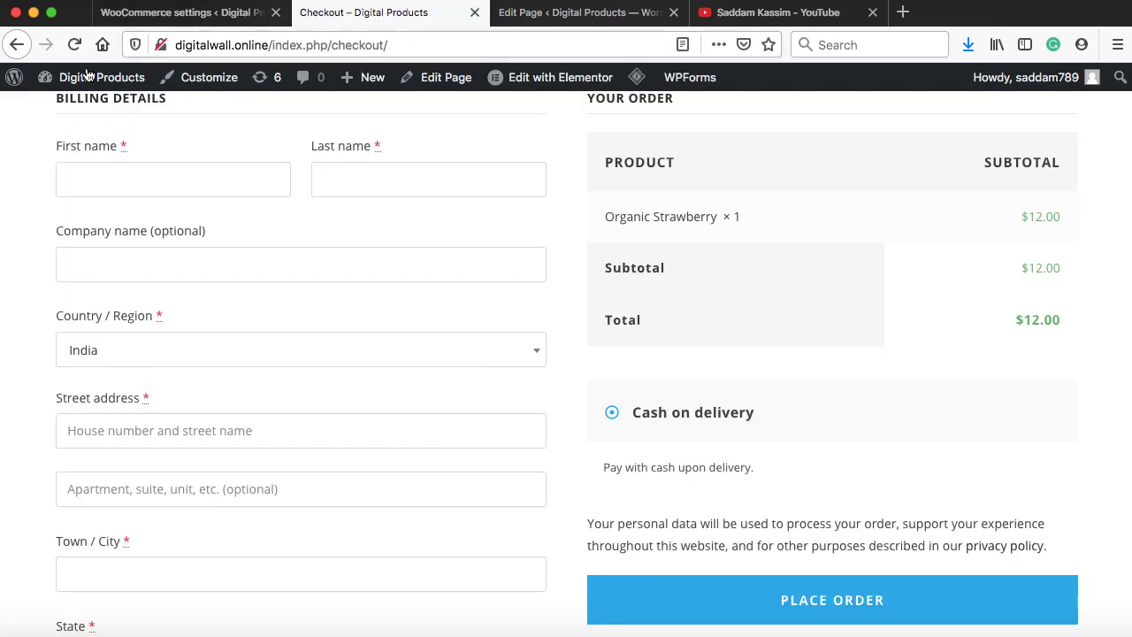
click(73, 45)
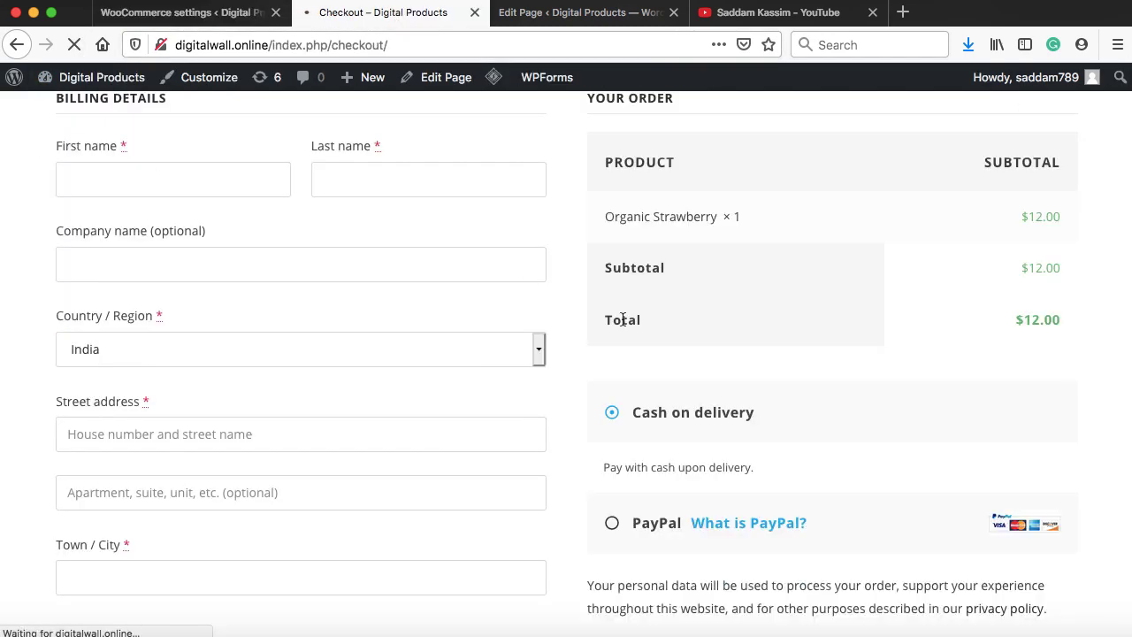
scroll(778, 419, down, 1)
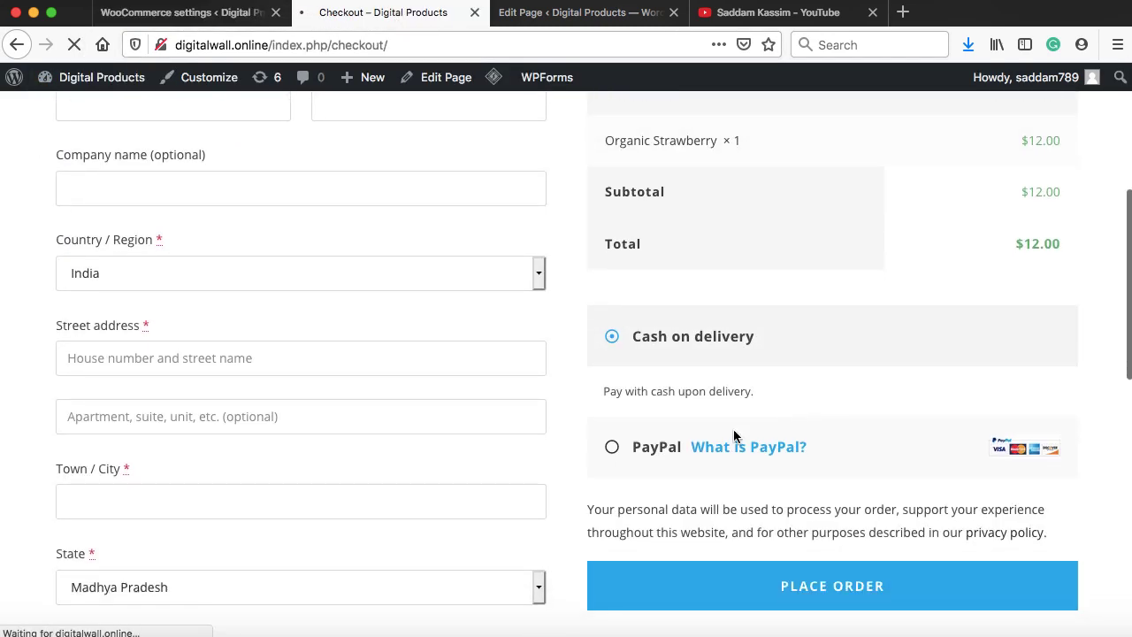
click(613, 448)
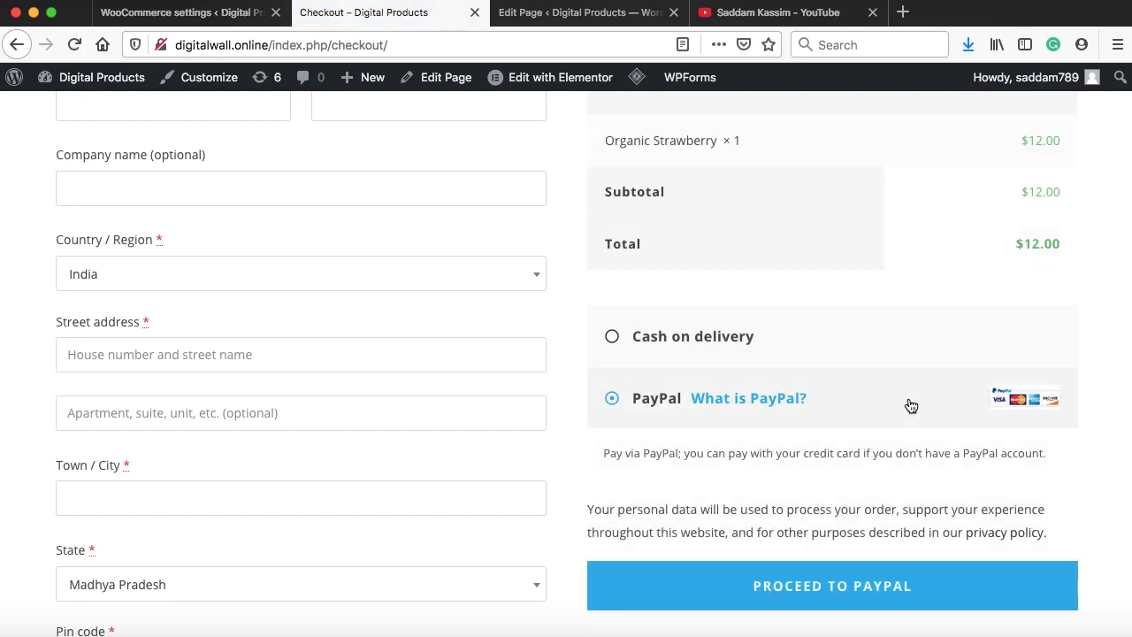
scroll(911, 405, up, 3)
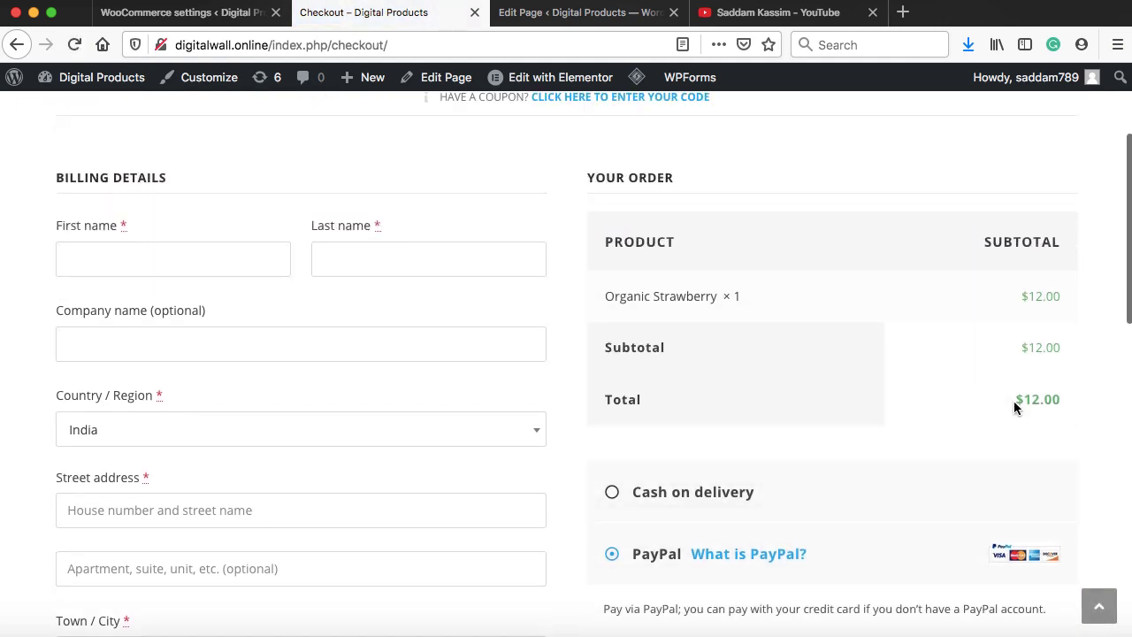
drag(1014, 405, 1041, 402)
scroll(294, 329, down, 8)
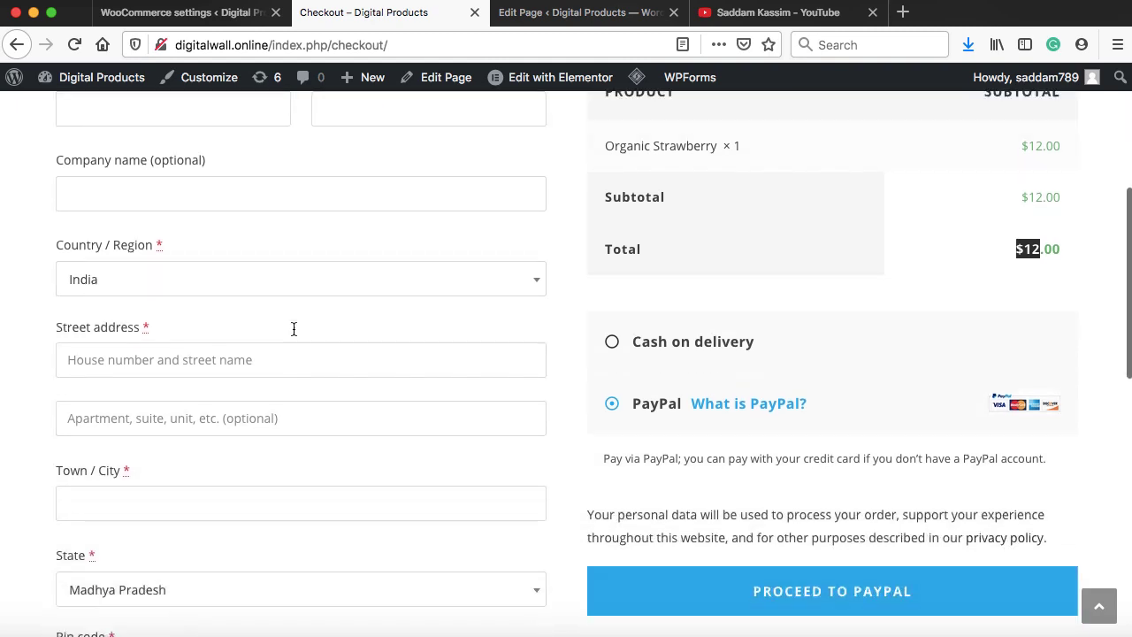
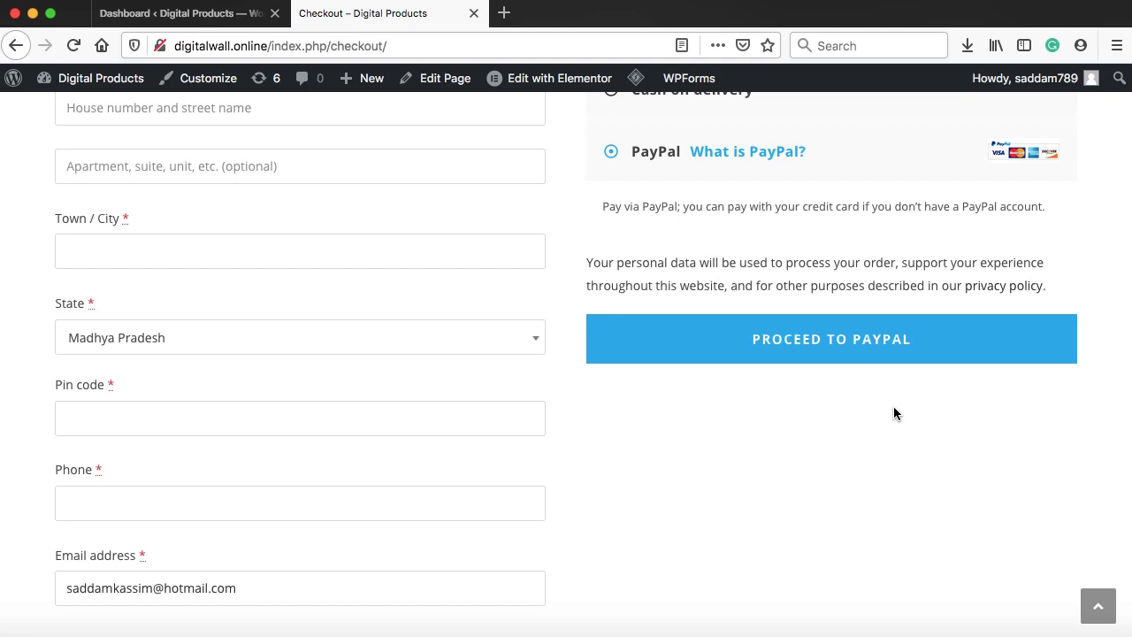
Go back to the WordPress admin tab and scroll down the dashboard
click(202, 12)
scroll(152, 384, down, 5)
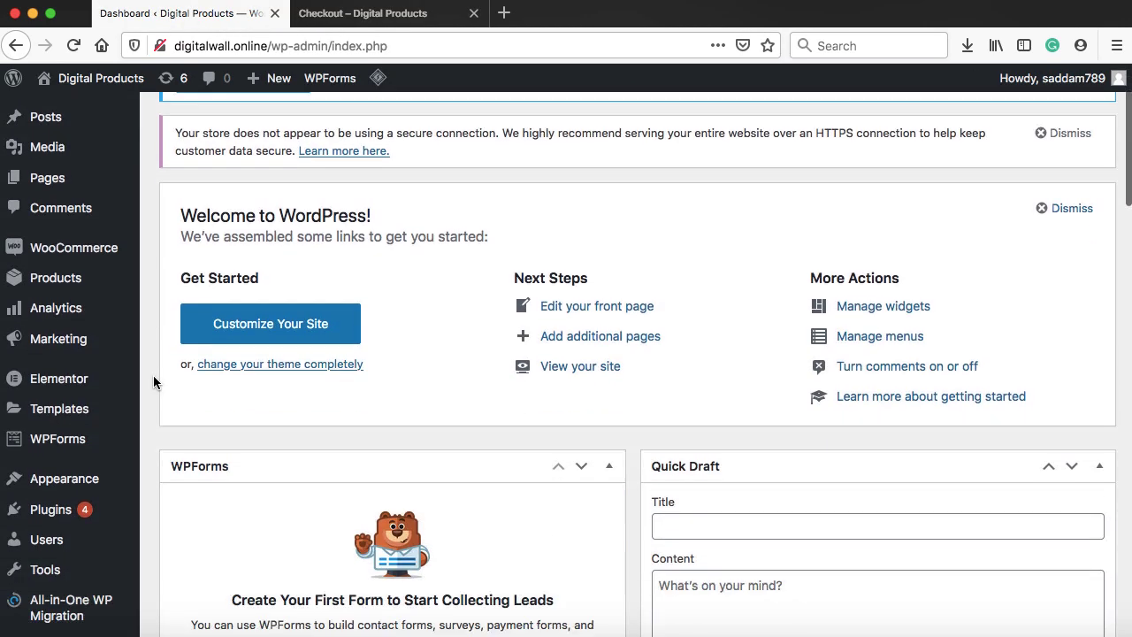
Search the plugin directory for 'salert' and install the SALERT plugin
mouse_move(124, 425)
click(163, 445)
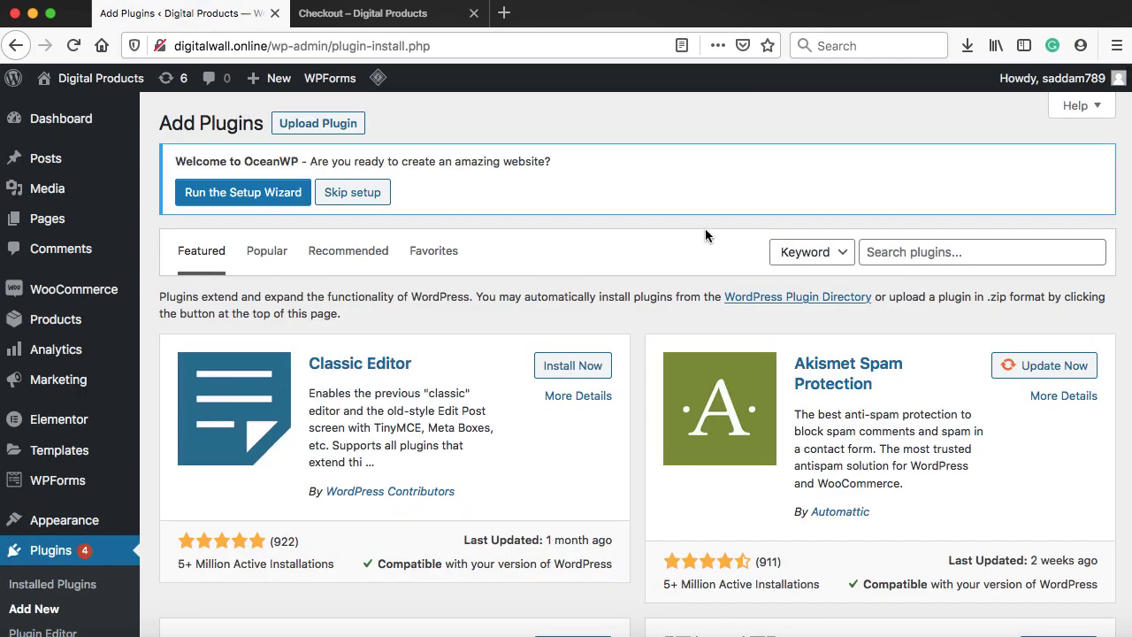
click(887, 249)
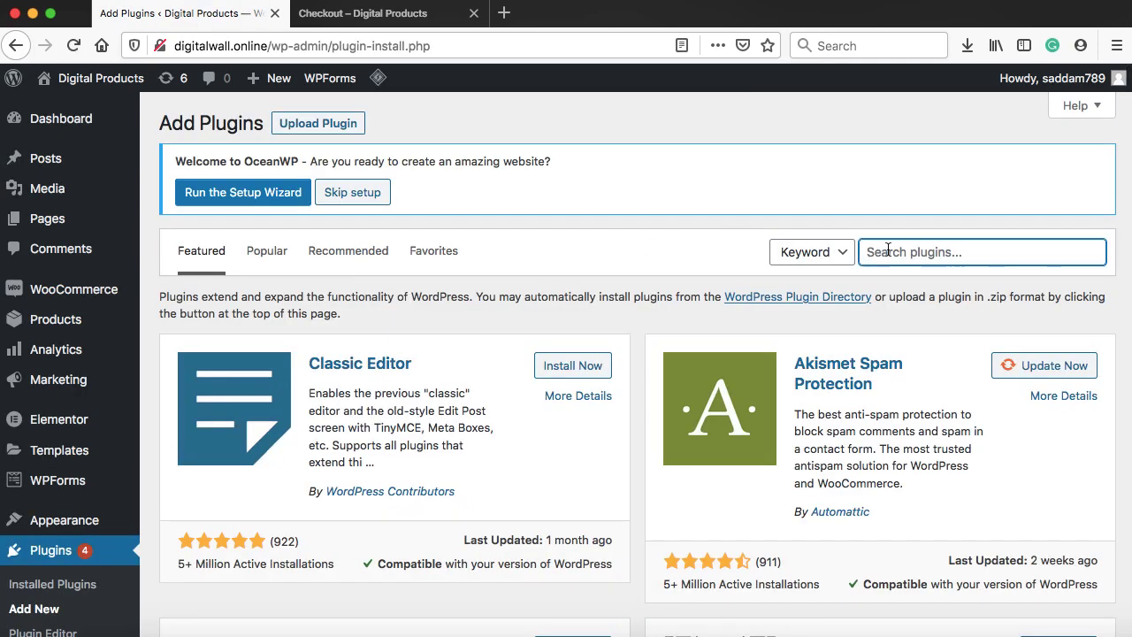
text(salert)
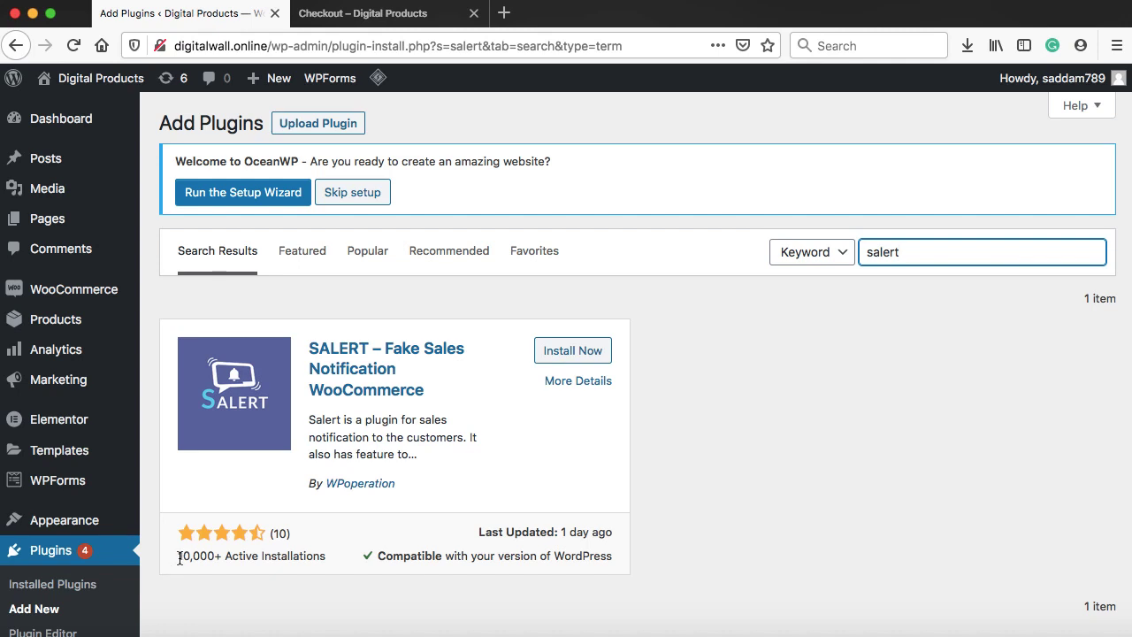
drag(179, 556, 203, 556)
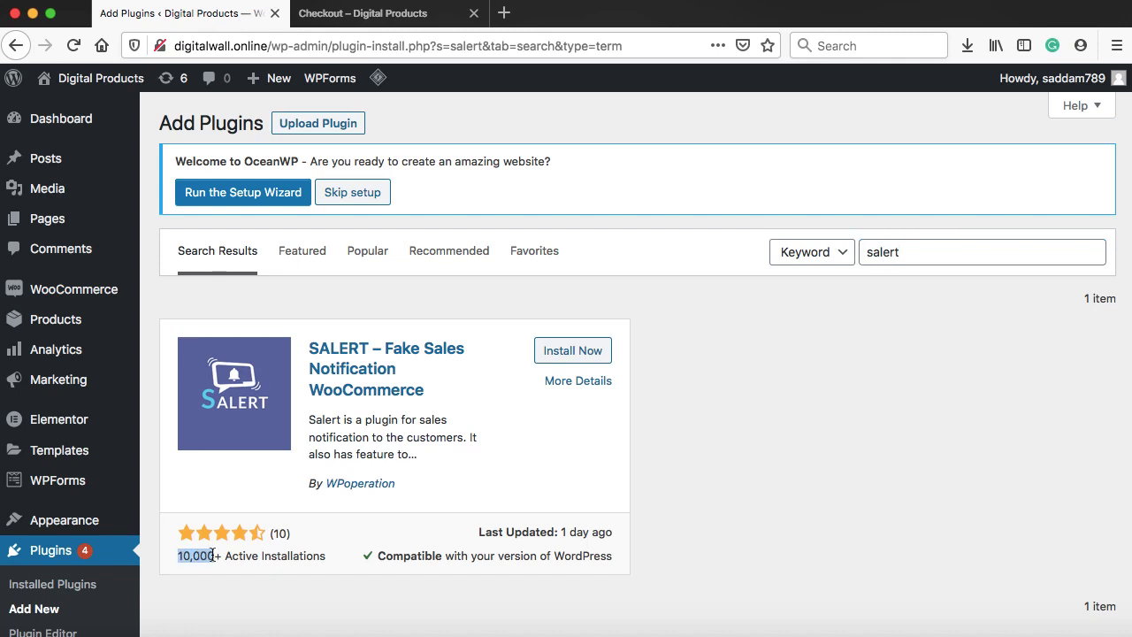
click(588, 352)
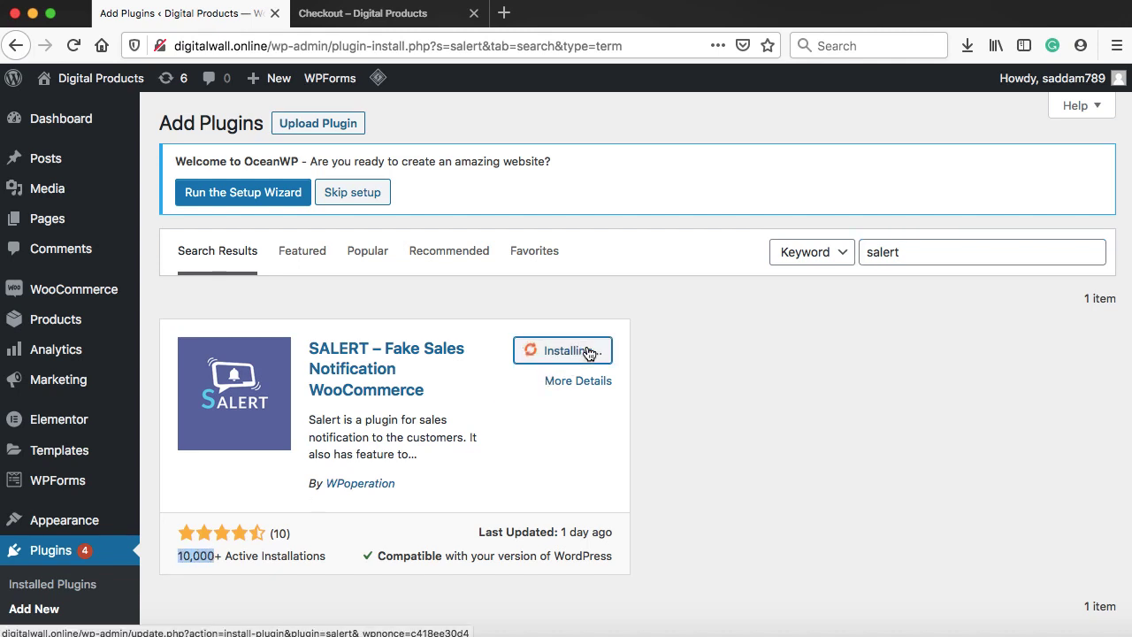
Load the store homepage in the checkout tab
click(409, 16)
scroll(281, 239, up, 7)
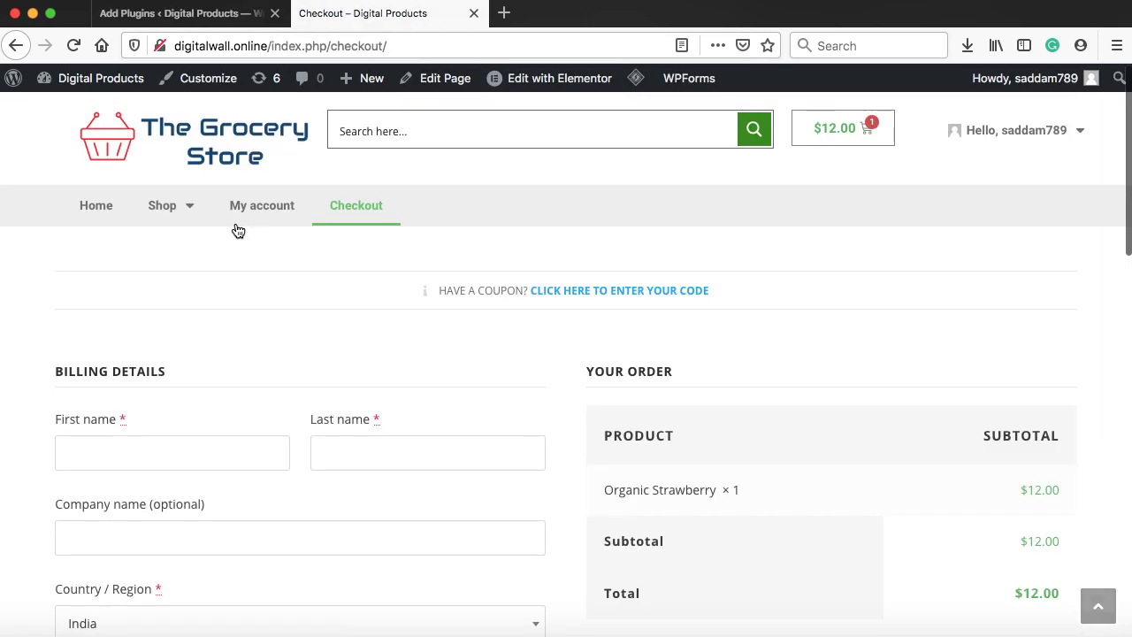
click(191, 134)
Activate SALERT and open its settings page
click(178, 15)
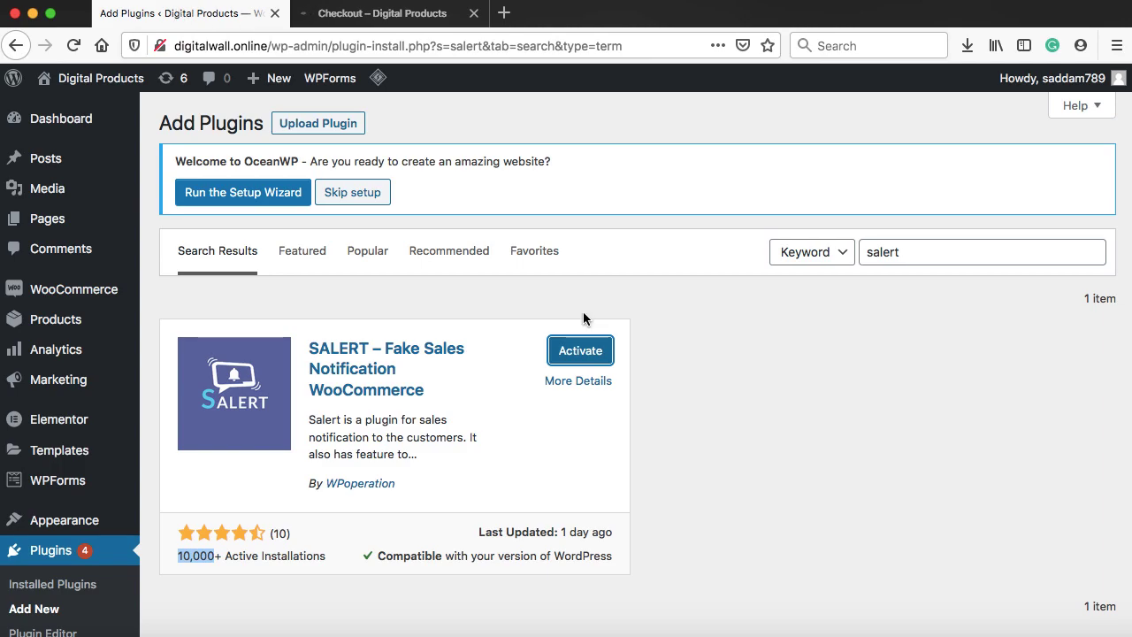
click(580, 350)
scroll(337, 464, down, 5)
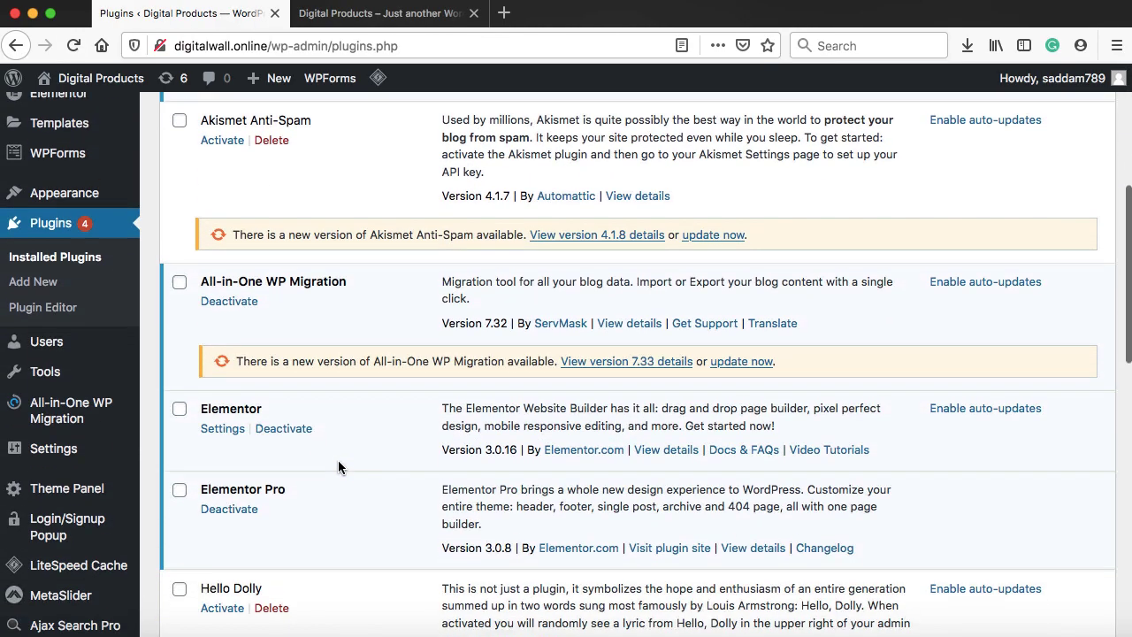
scroll(337, 467, down, 6)
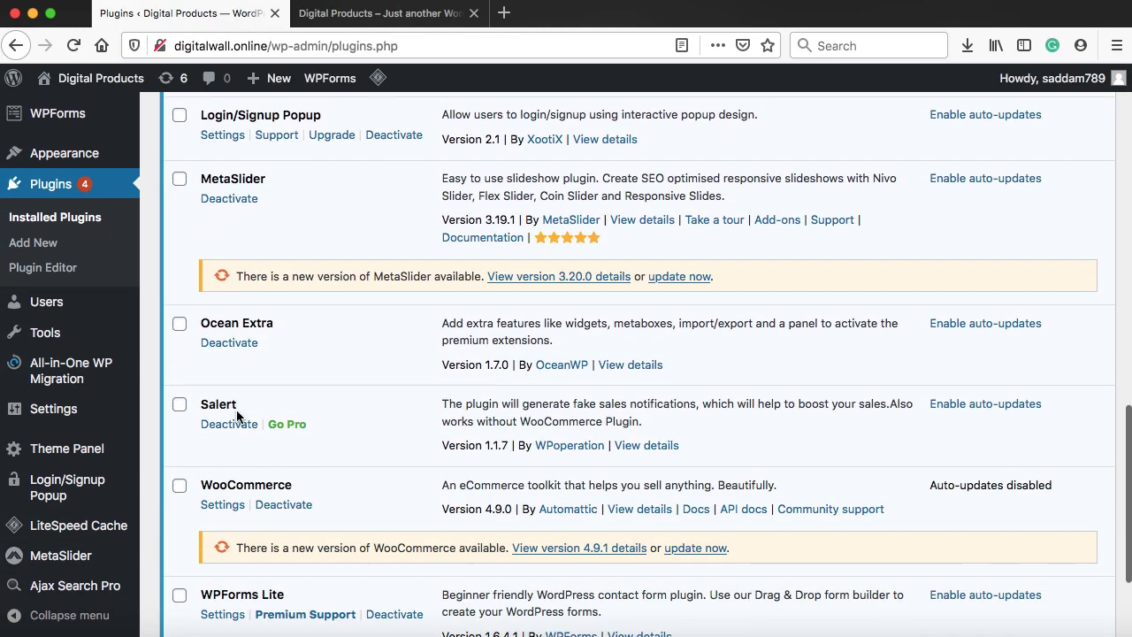
scroll(237, 415, up, 8)
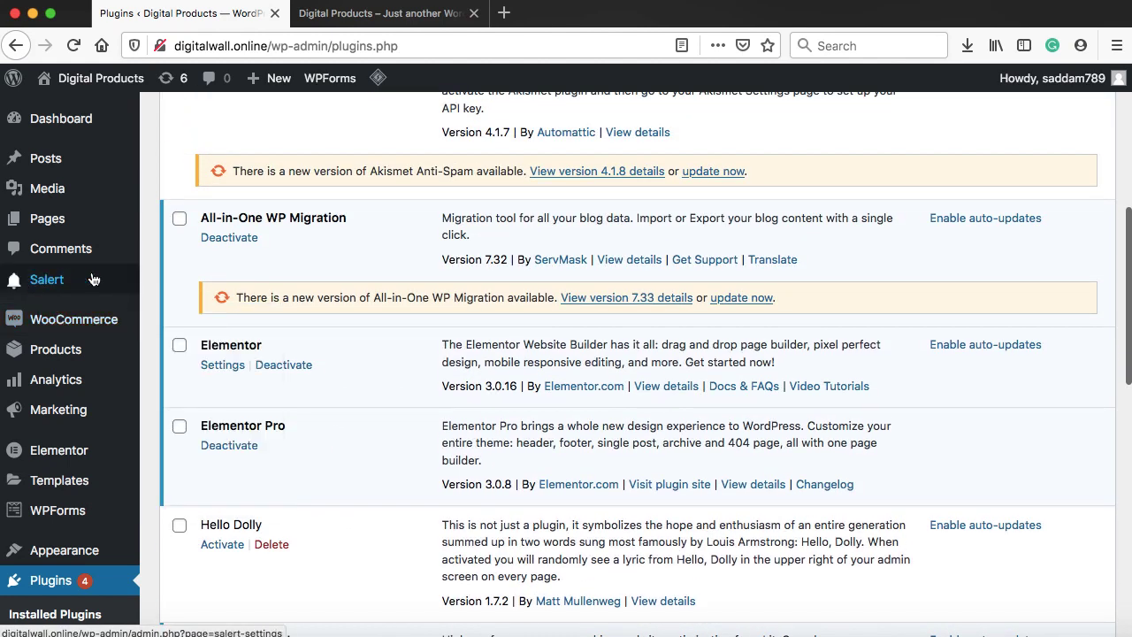
click(93, 279)
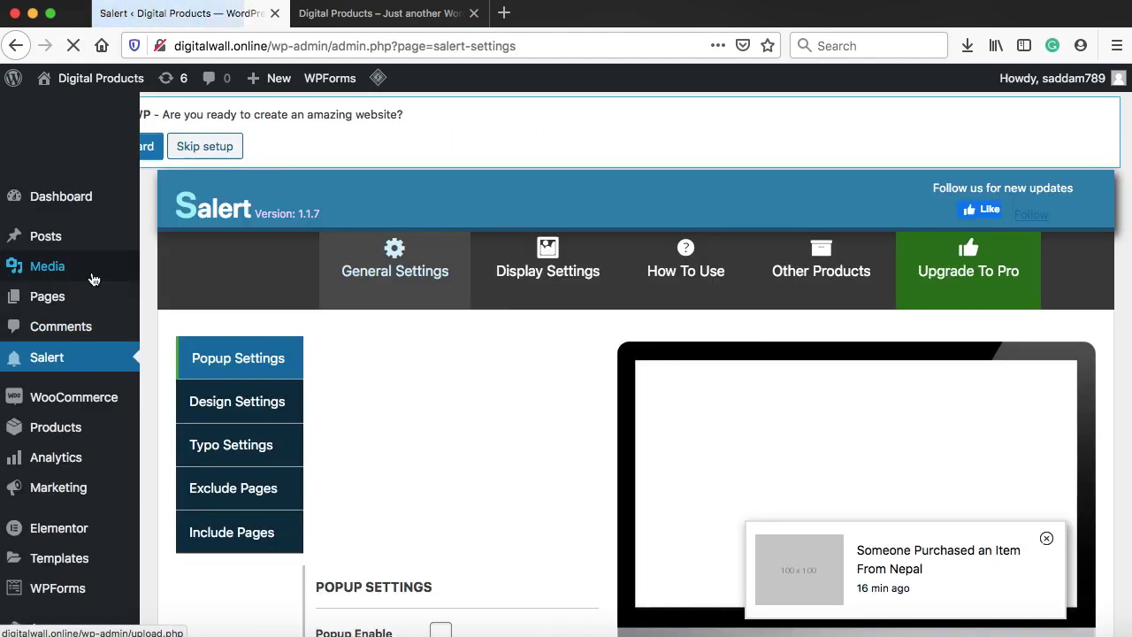
Check Popup Enable, set Popup Position to Bottom Left, save, and view the storefront tab
scroll(323, 339, down, 5)
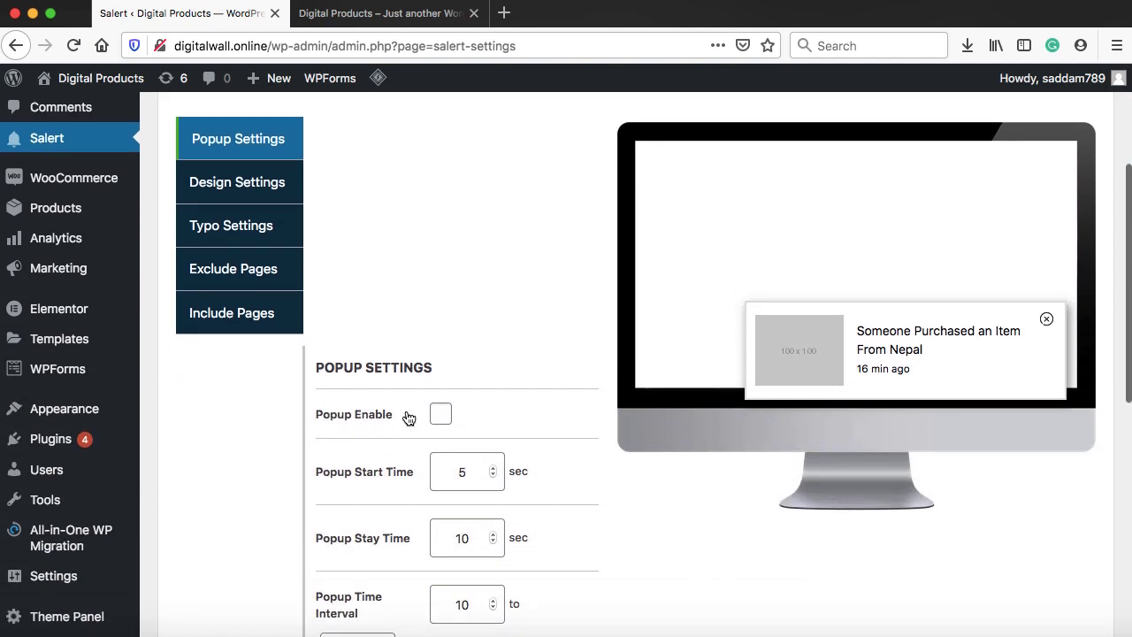
click(439, 415)
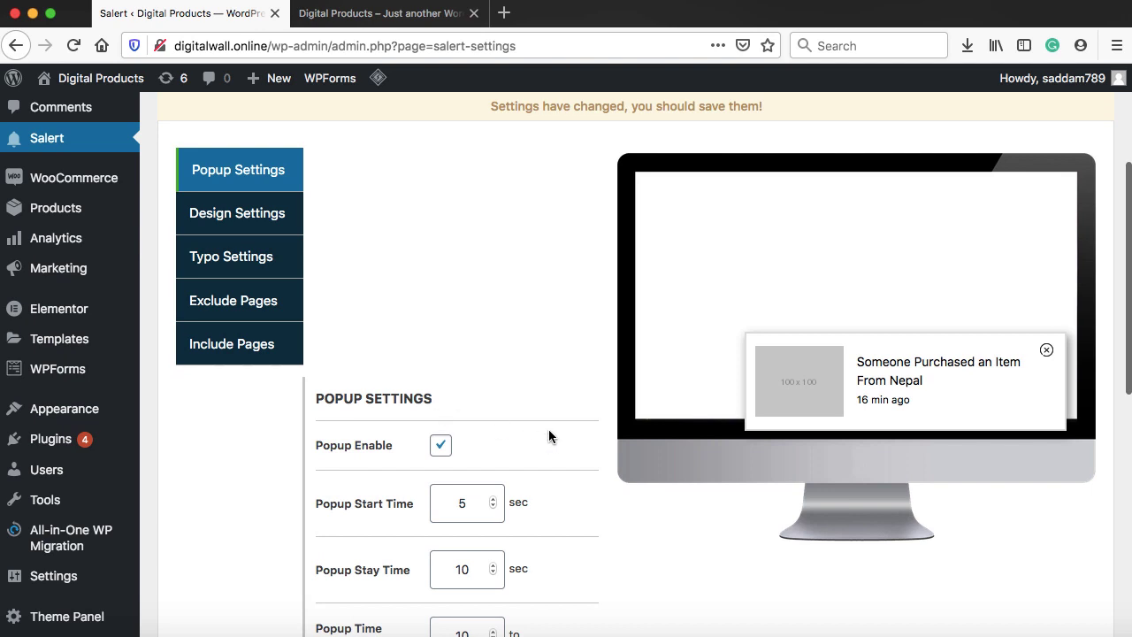
scroll(549, 429, down, 2)
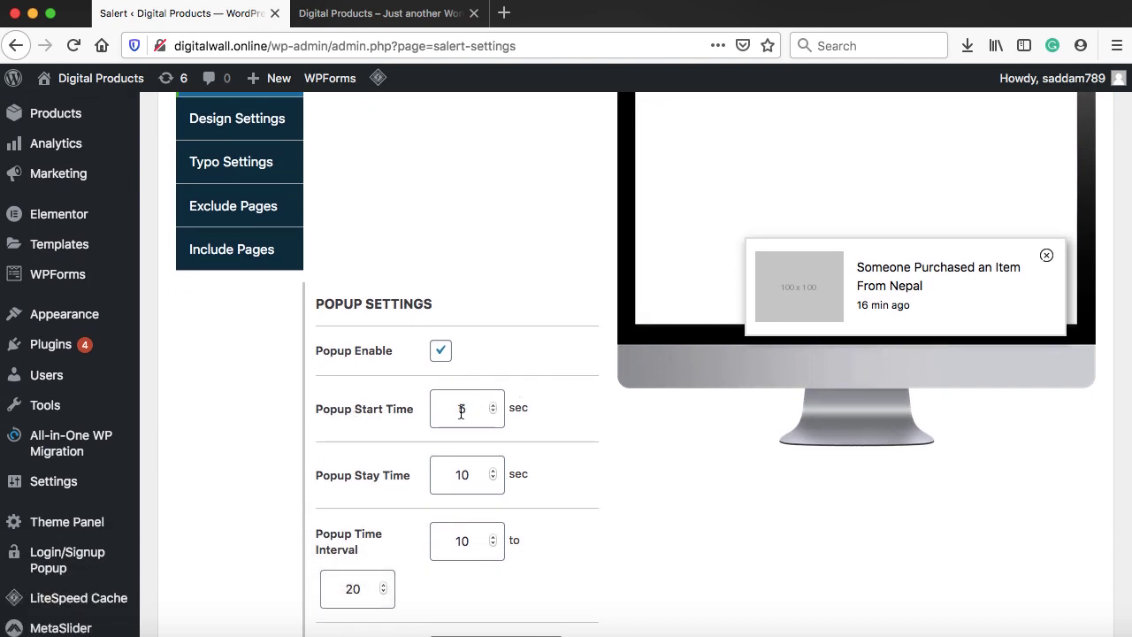
scroll(570, 434, down, 5)
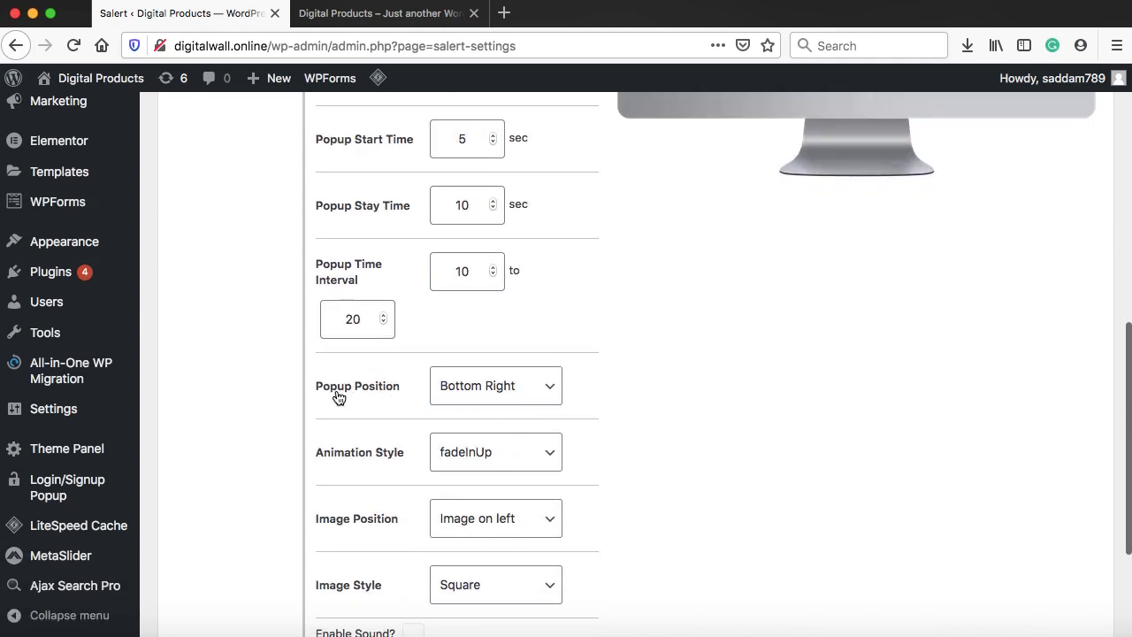
click(549, 383)
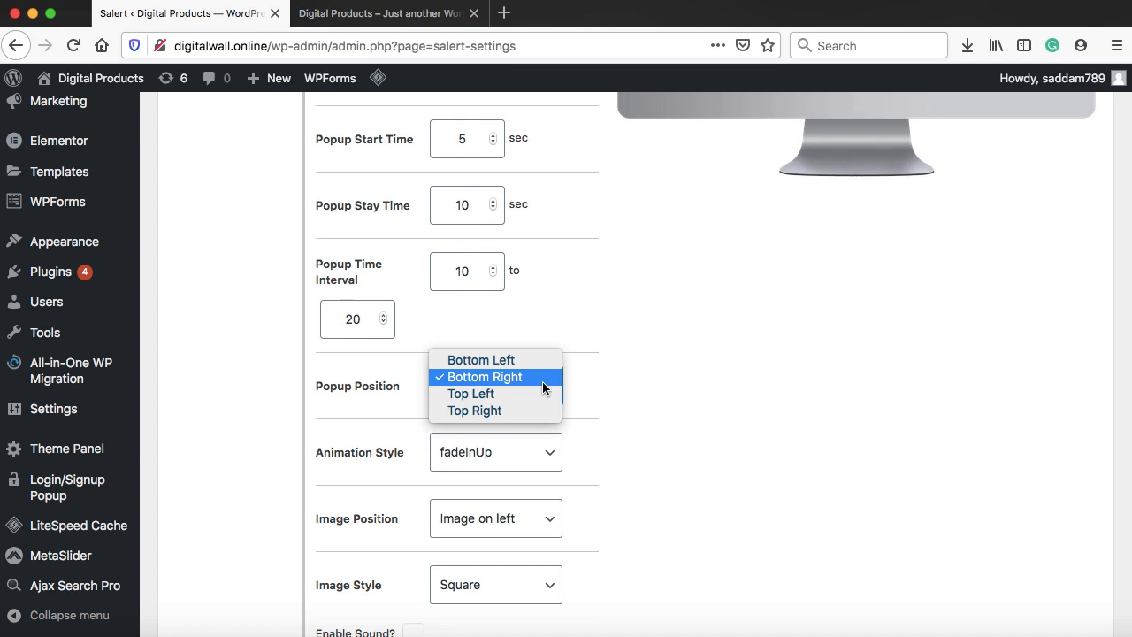
click(495, 360)
scroll(648, 396, down, 2)
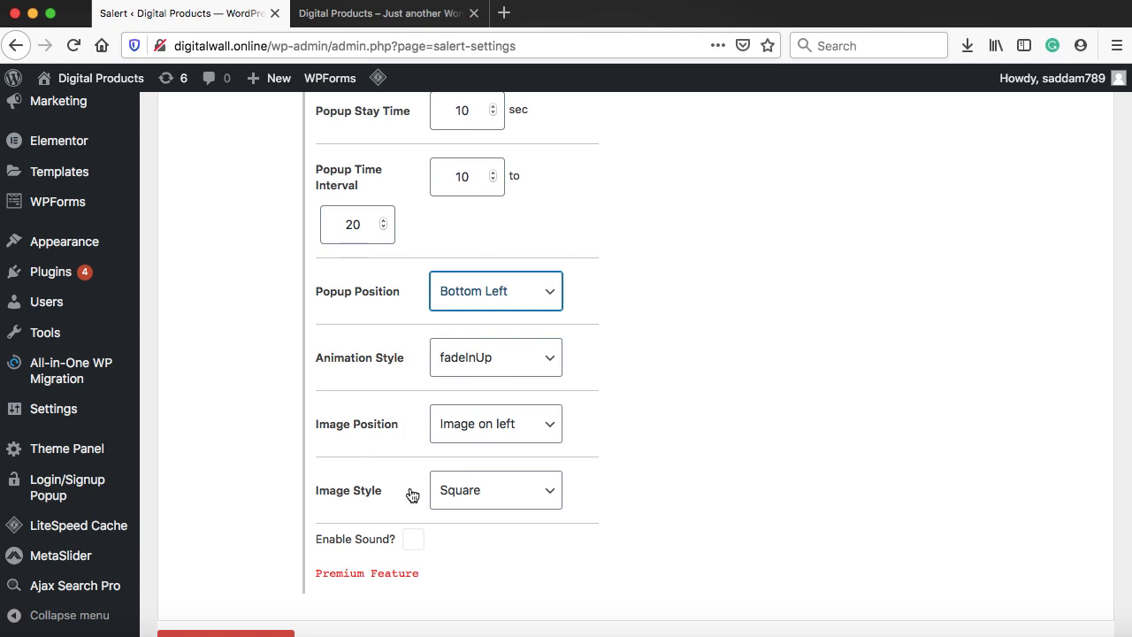
scroll(412, 495, down, 3)
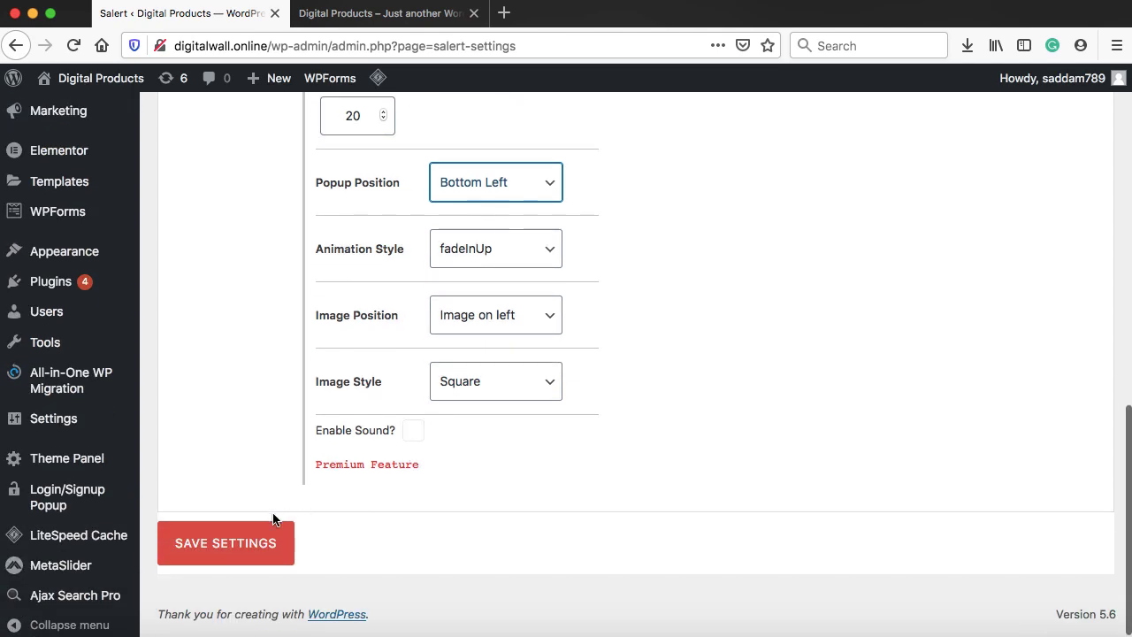
click(226, 546)
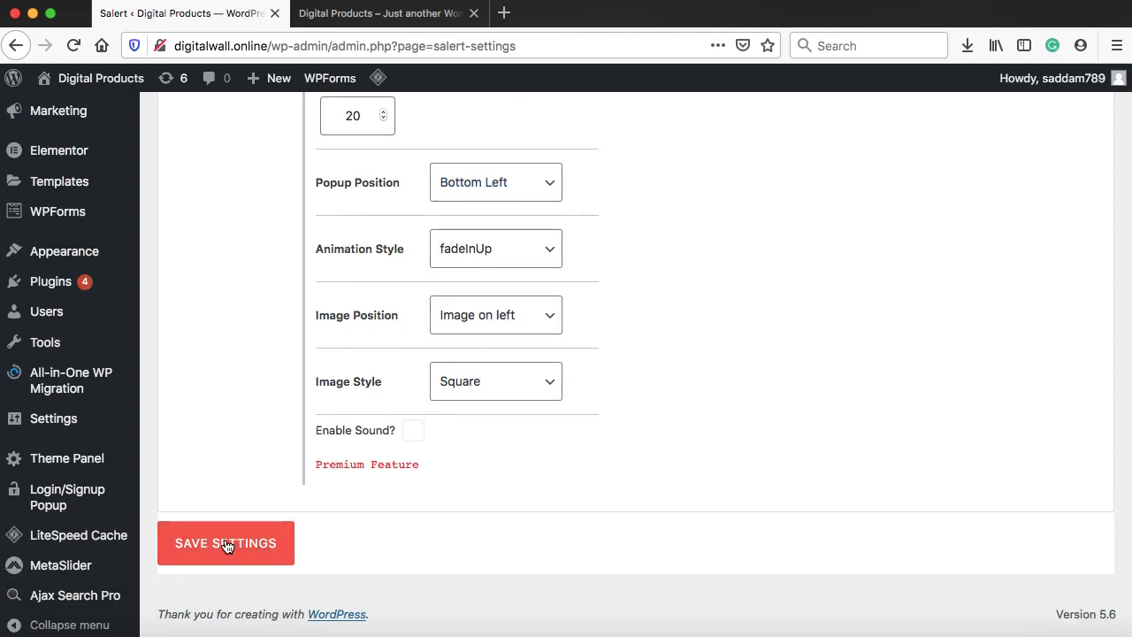
click(380, 14)
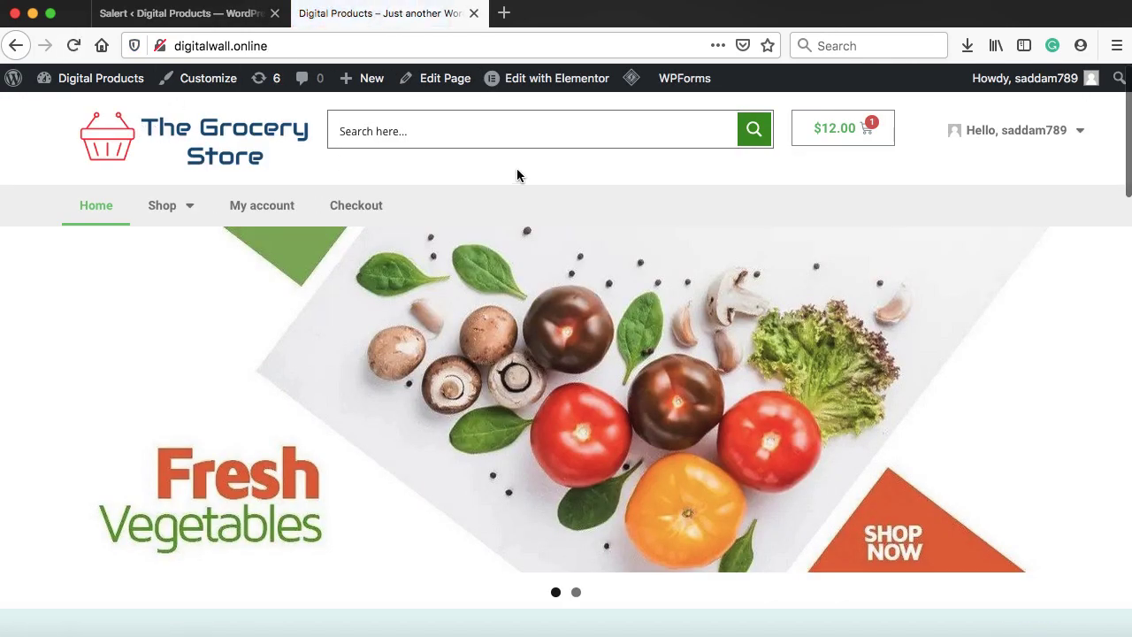
Watch the bottom-left purchase popup on the homepage, then return to the Salert settings
scroll(517, 174, down, 10)
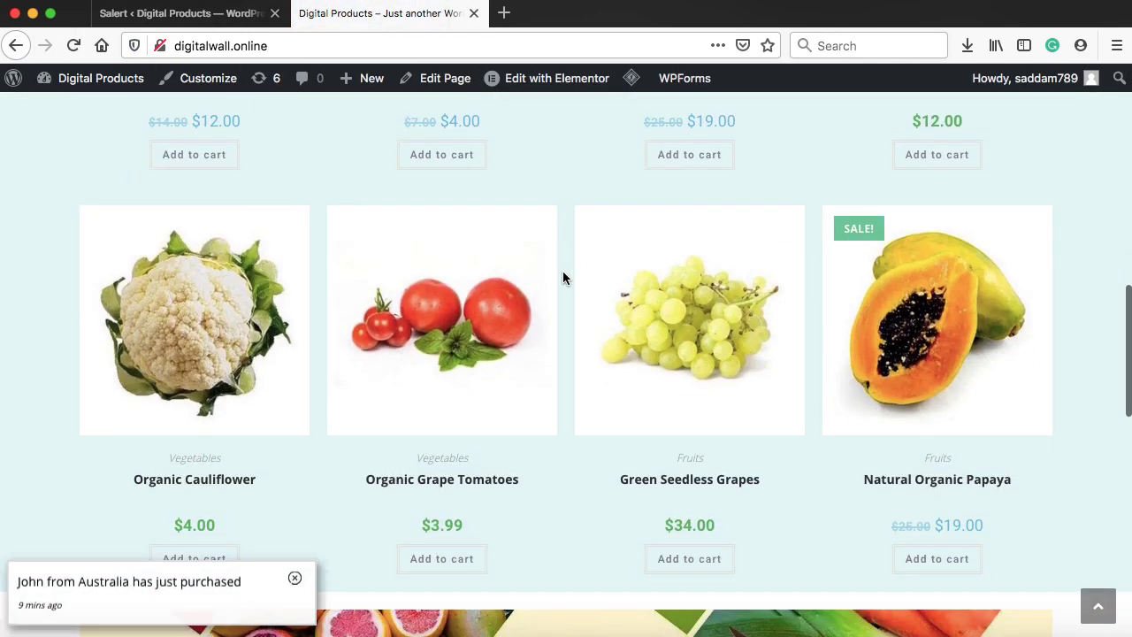
scroll(563, 277, down, 3)
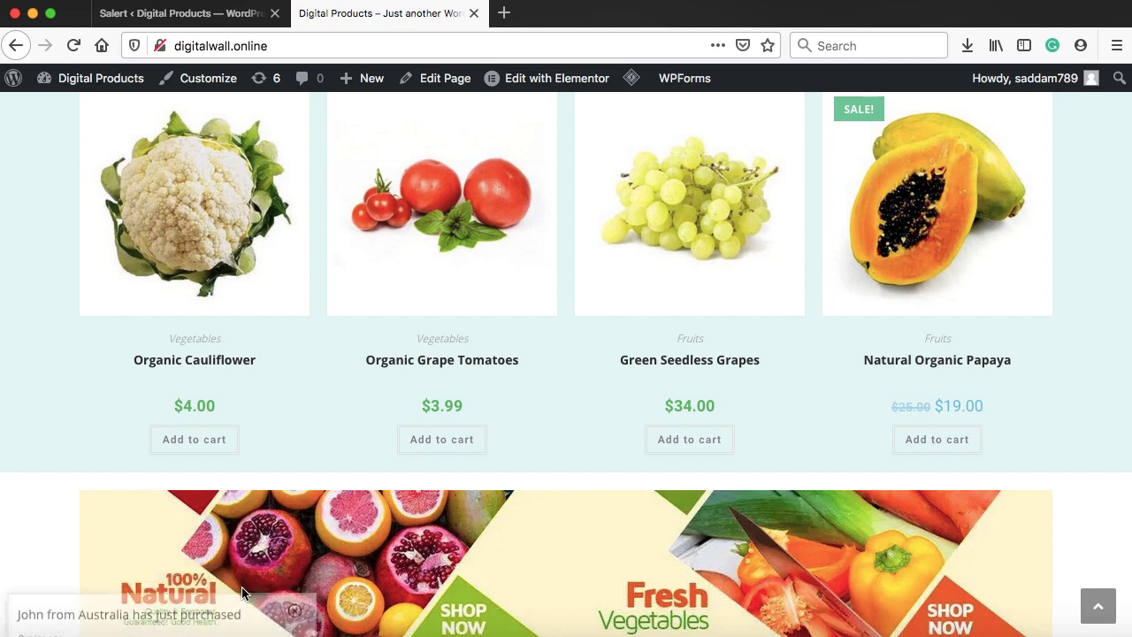
click(177, 13)
scroll(615, 216, up, 10)
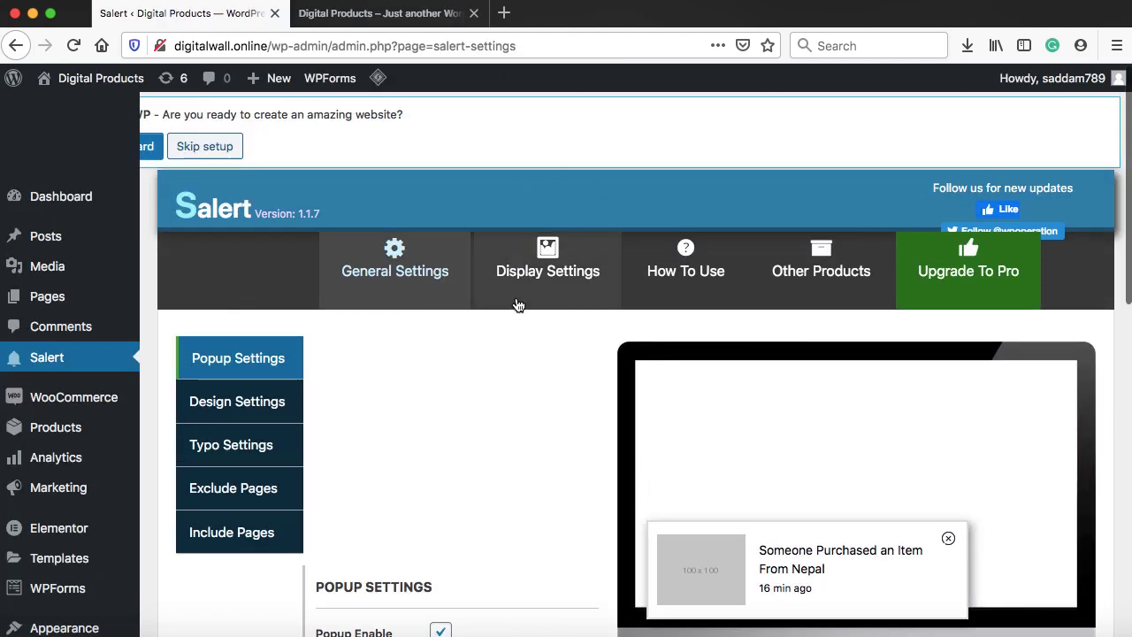
Paste additional names into Salert's person names list
click(559, 278)
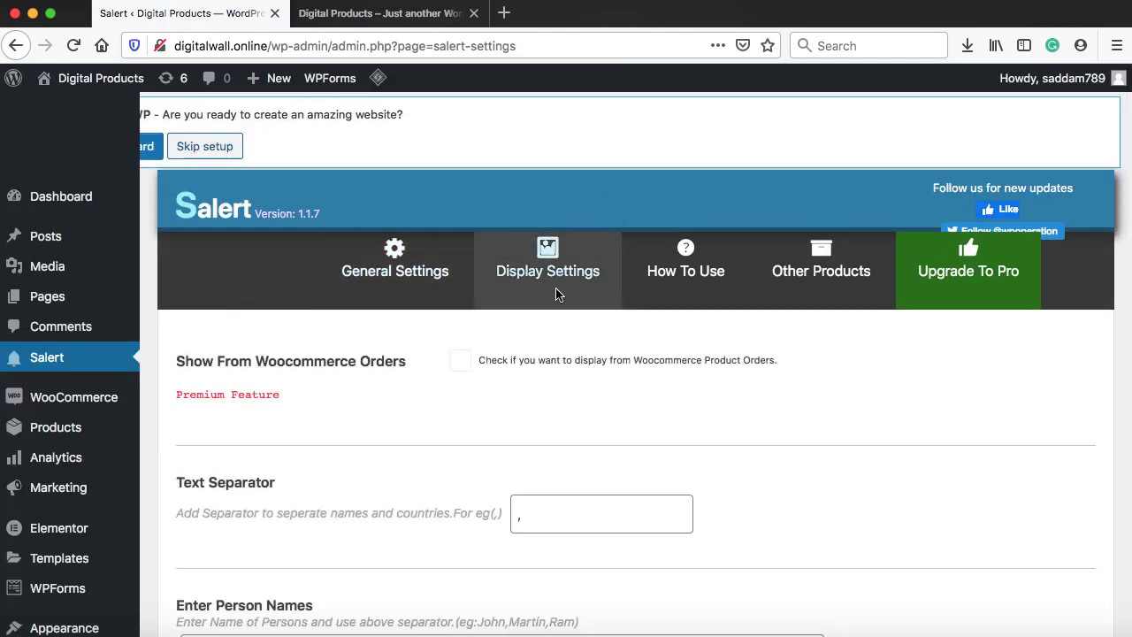
scroll(516, 405, down, 5)
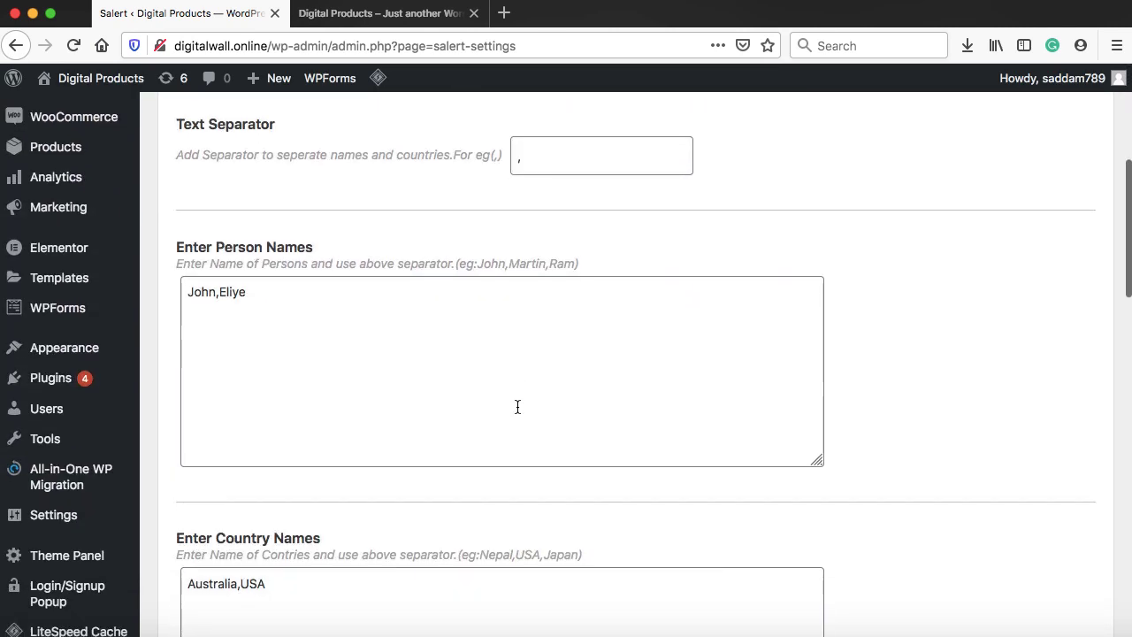
click(329, 309)
scroll(330, 309, up, 1)
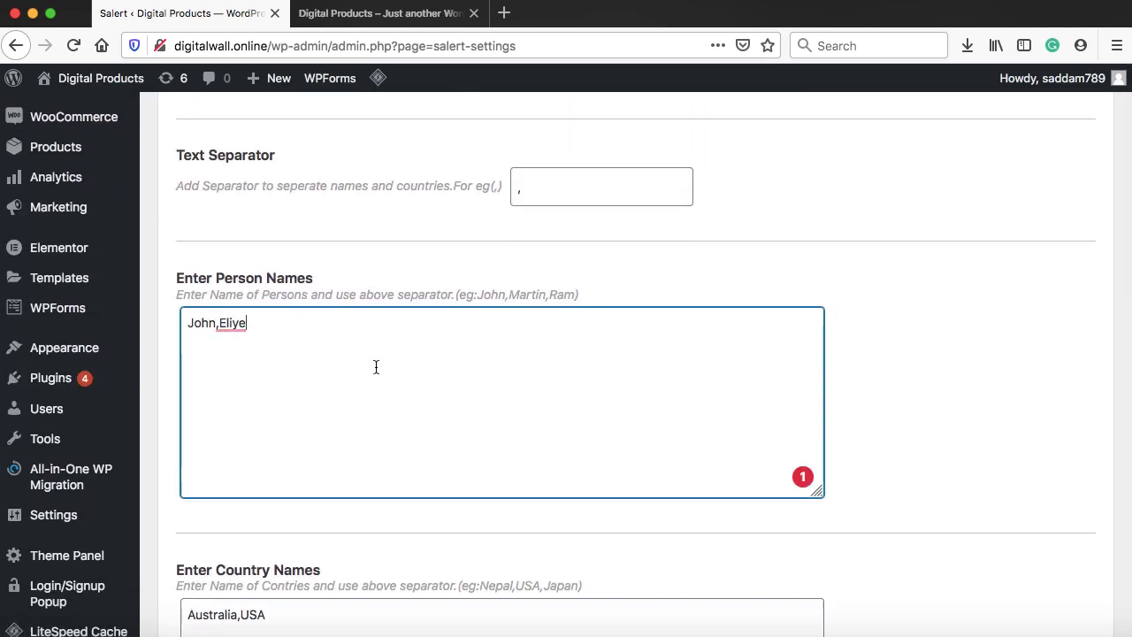
text(,Haris,Julia,Barbara,Stephnie)
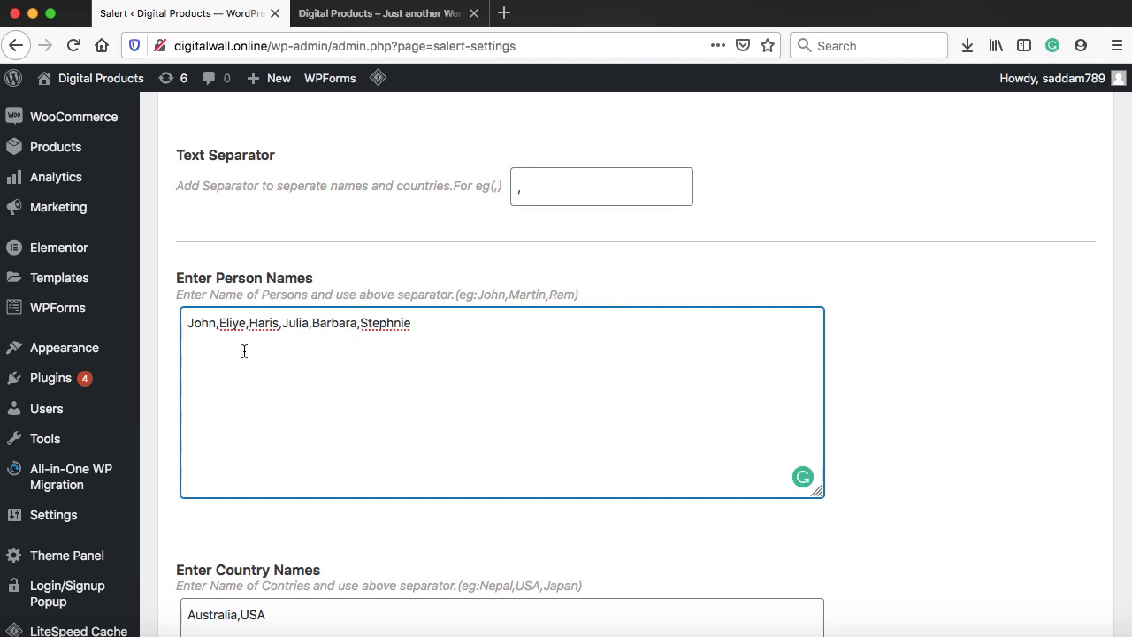
scroll(411, 371, down, 6)
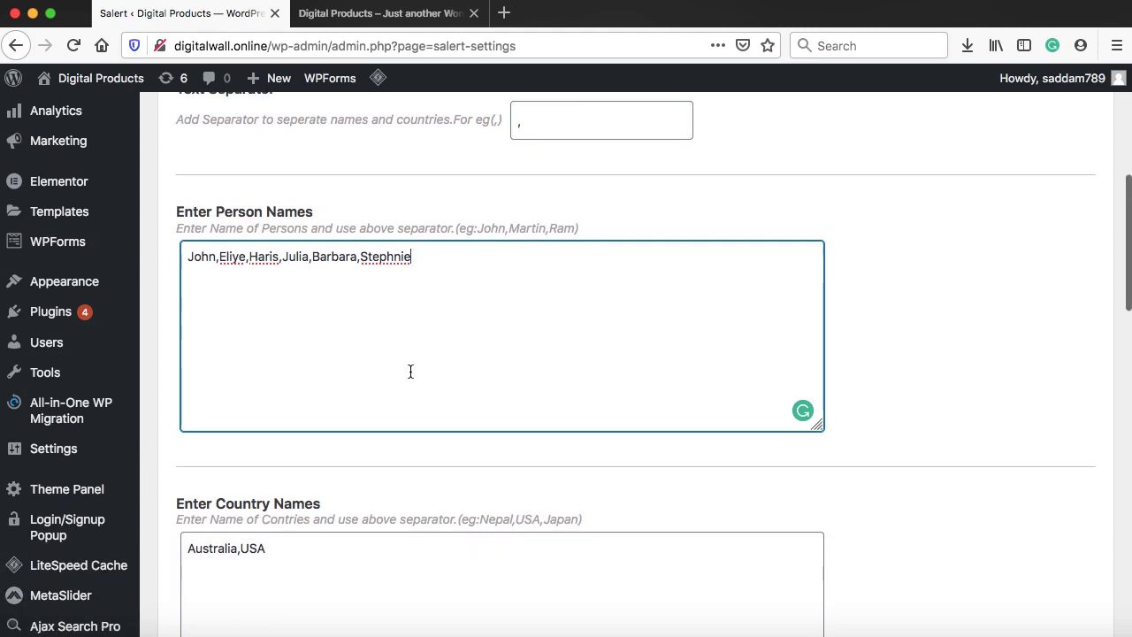
scroll(410, 371, down, 2)
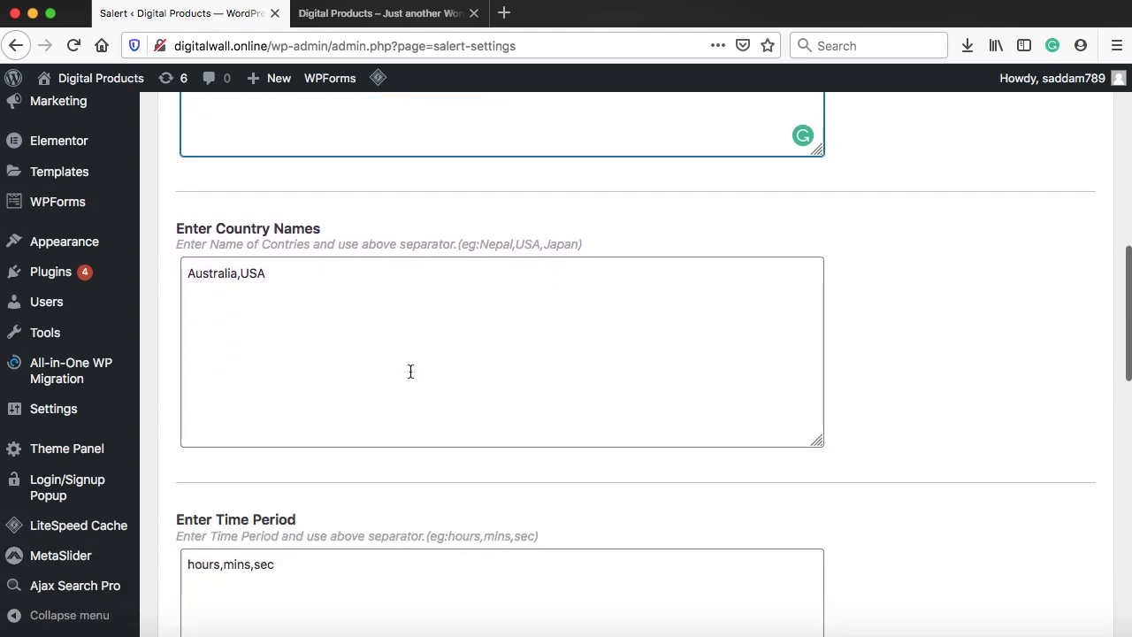
Replace the country names with London, Leicester, New York, Canada, Australia and Singapore
click(399, 326)
key(ctrl+a)
text(London,Leicester,New York,Canada,Australia)
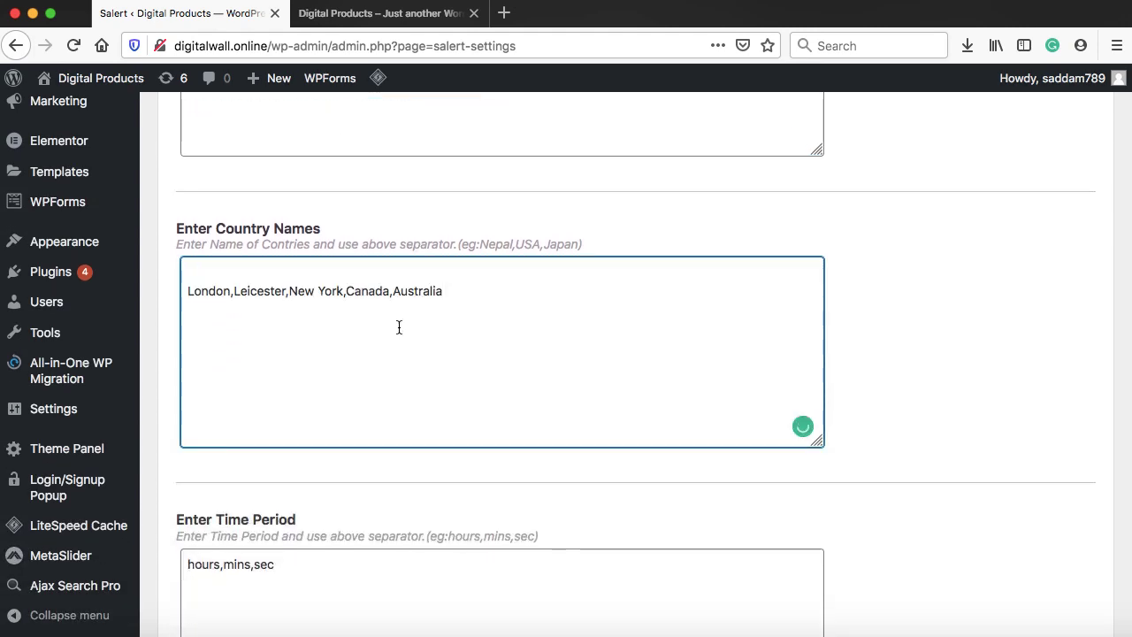
click(188, 296)
key(BackSpace)
scroll(366, 387, up, 1)
scroll(366, 388, up, 5)
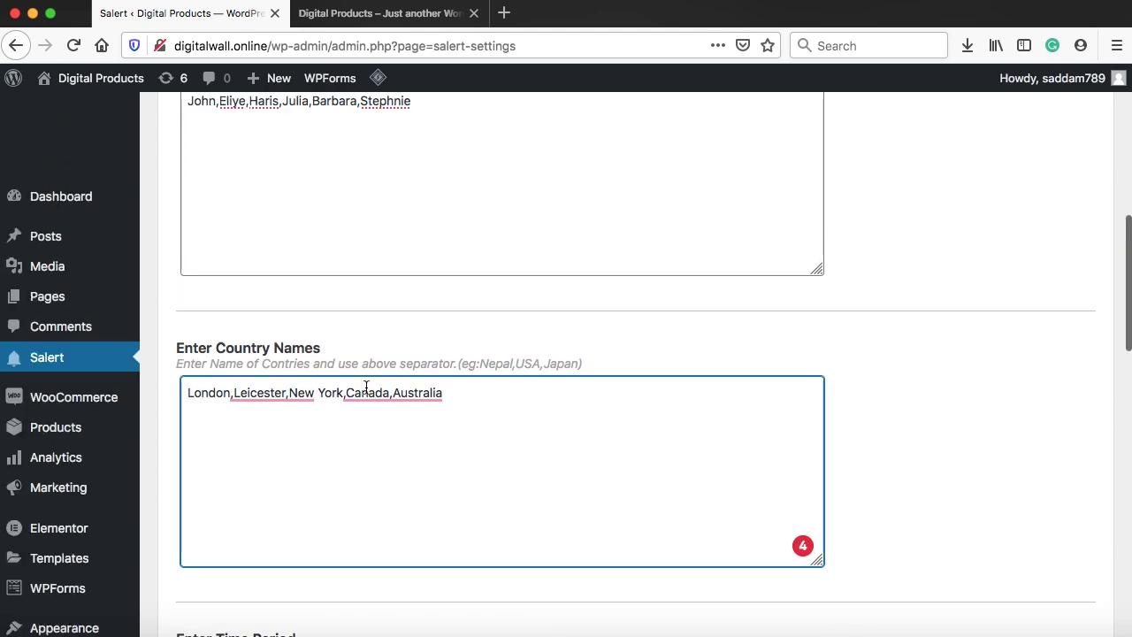
scroll(371, 266, down, 3)
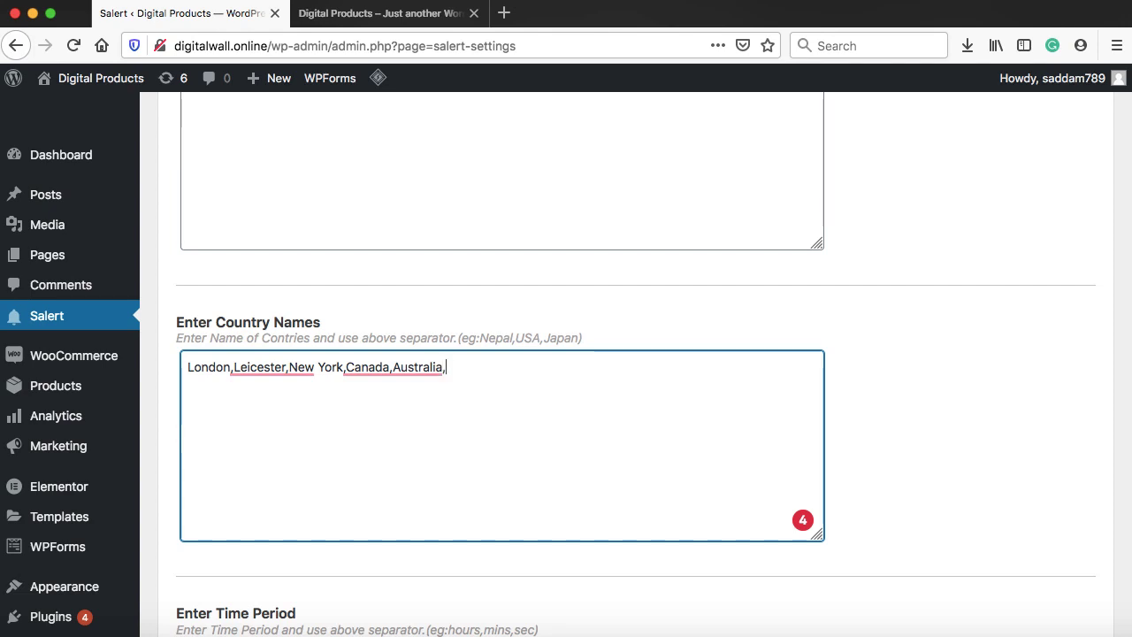
text(Singapore)
scroll(619, 362, down, 10)
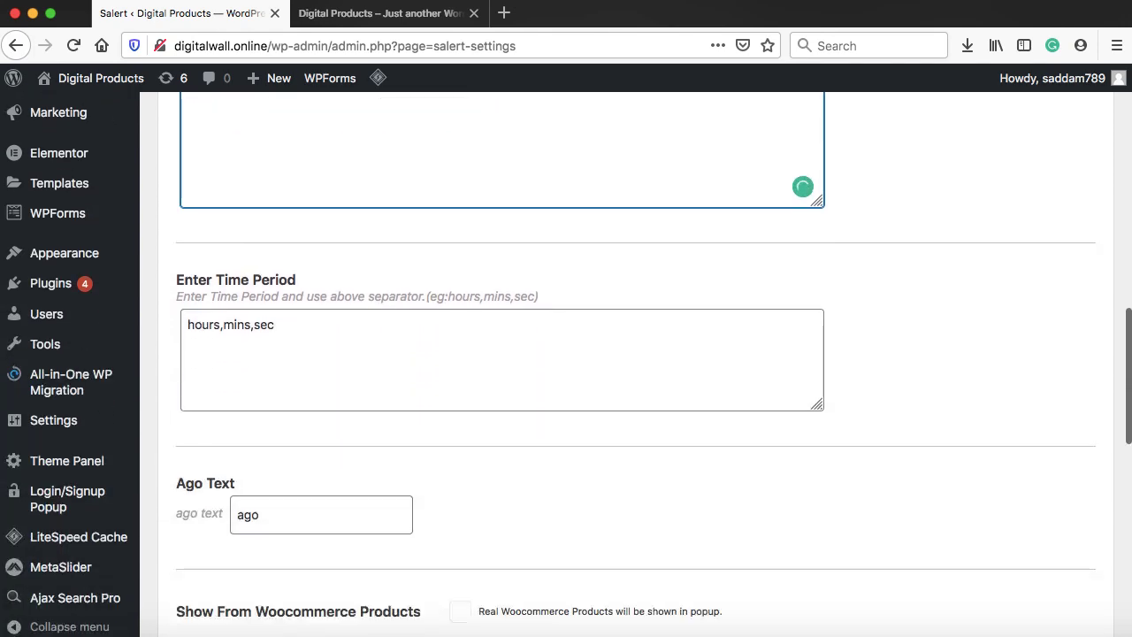
scroll(280, 377, down, 15)
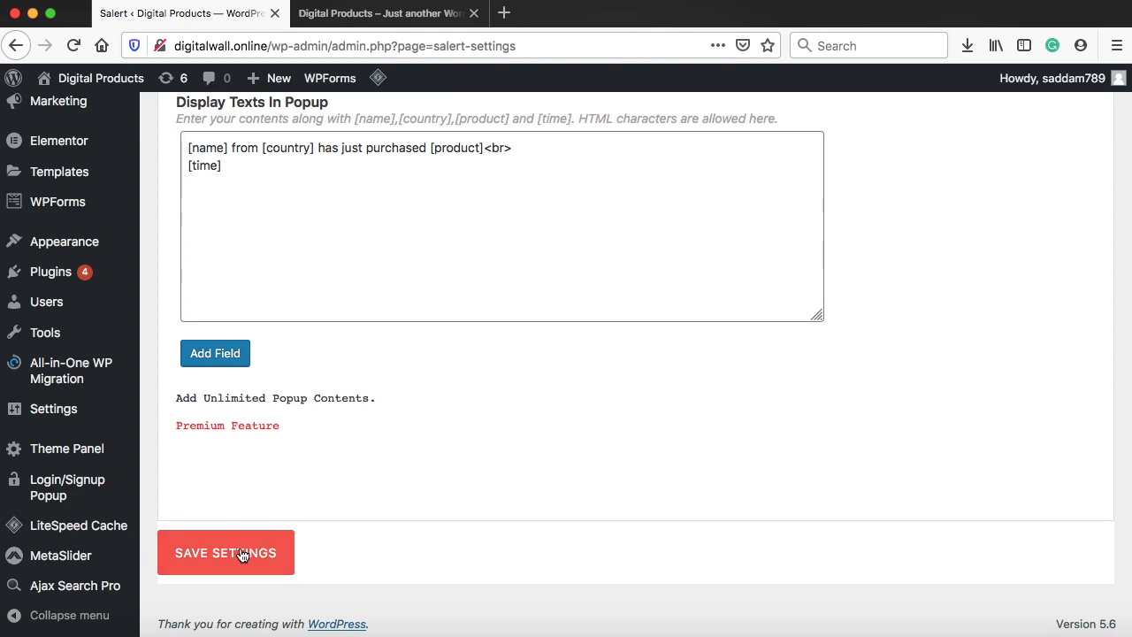
Save the Salert settings and reload the storefront to see the updated popup
click(241, 555)
click(389, 14)
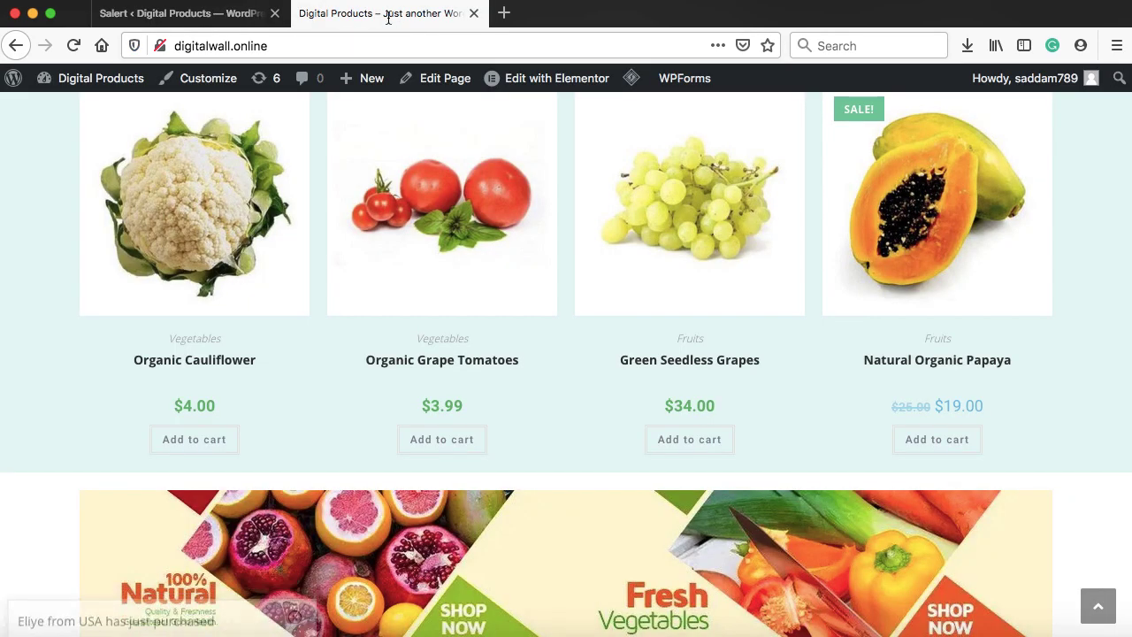
scroll(194, 158, up, 10)
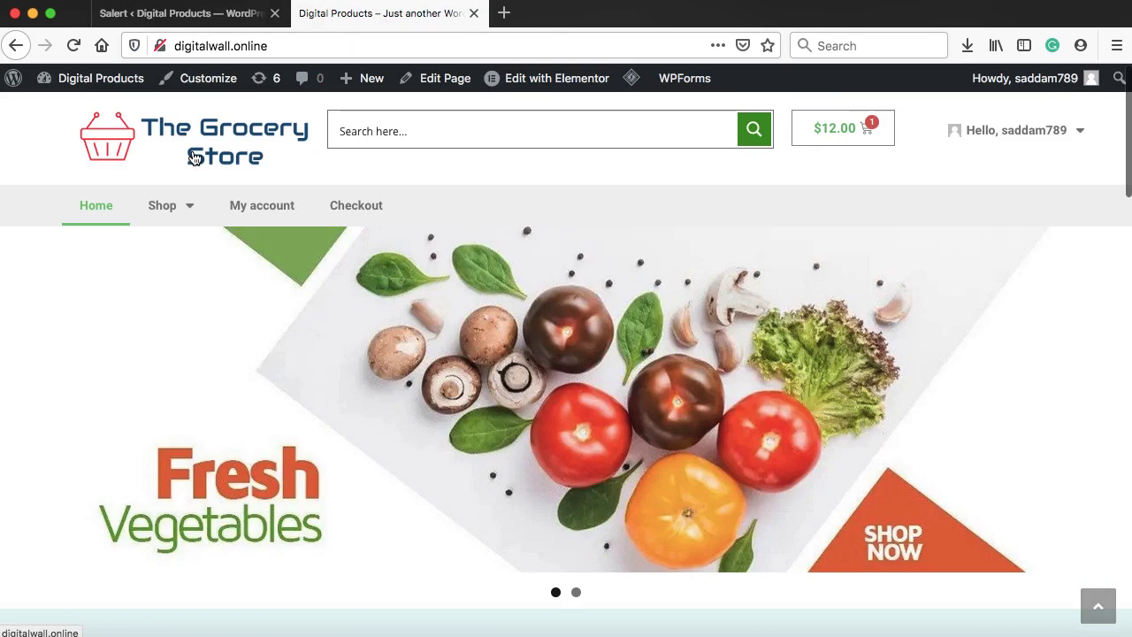
click(74, 45)
scroll(154, 328, down, 3)
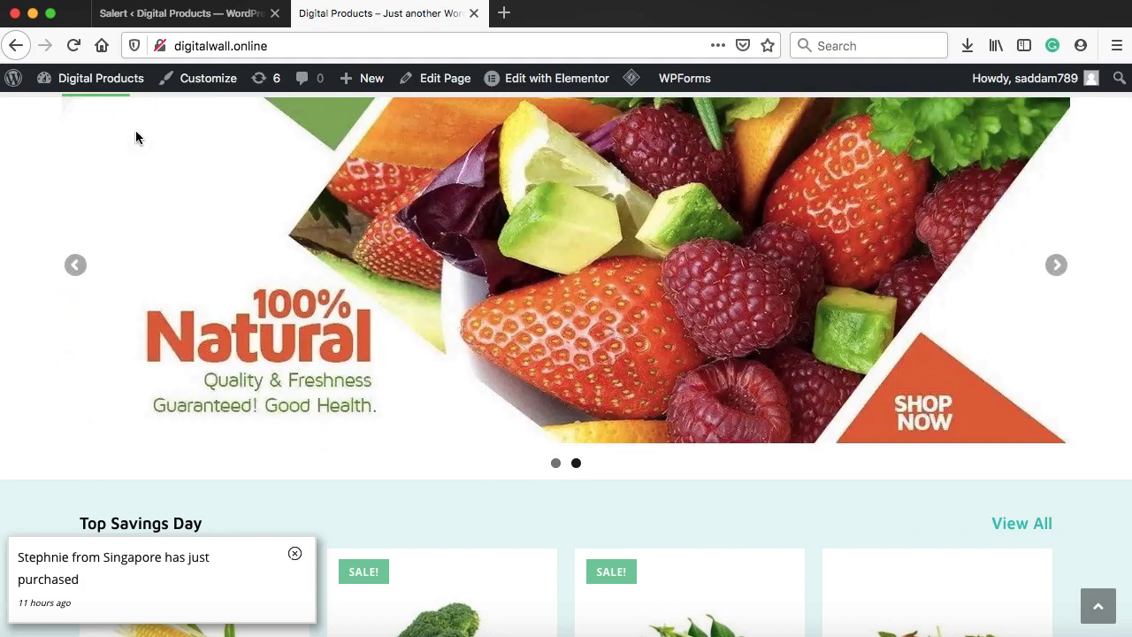
Add a Salert custom product named 'Organic Sweet Corn'
click(168, 15)
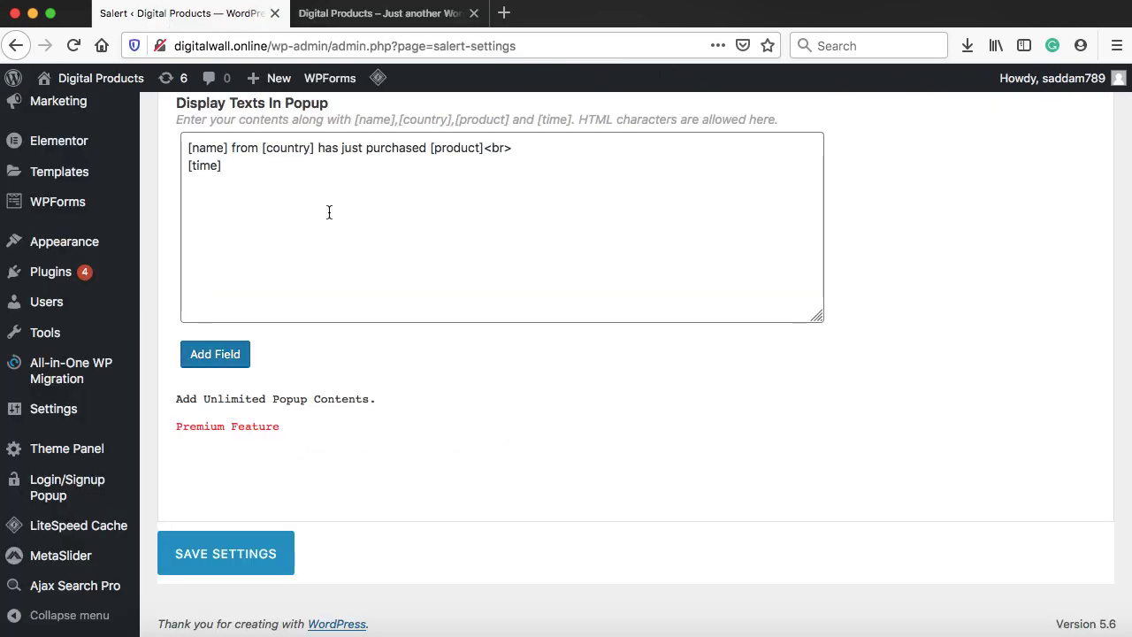
scroll(328, 212, up, 5)
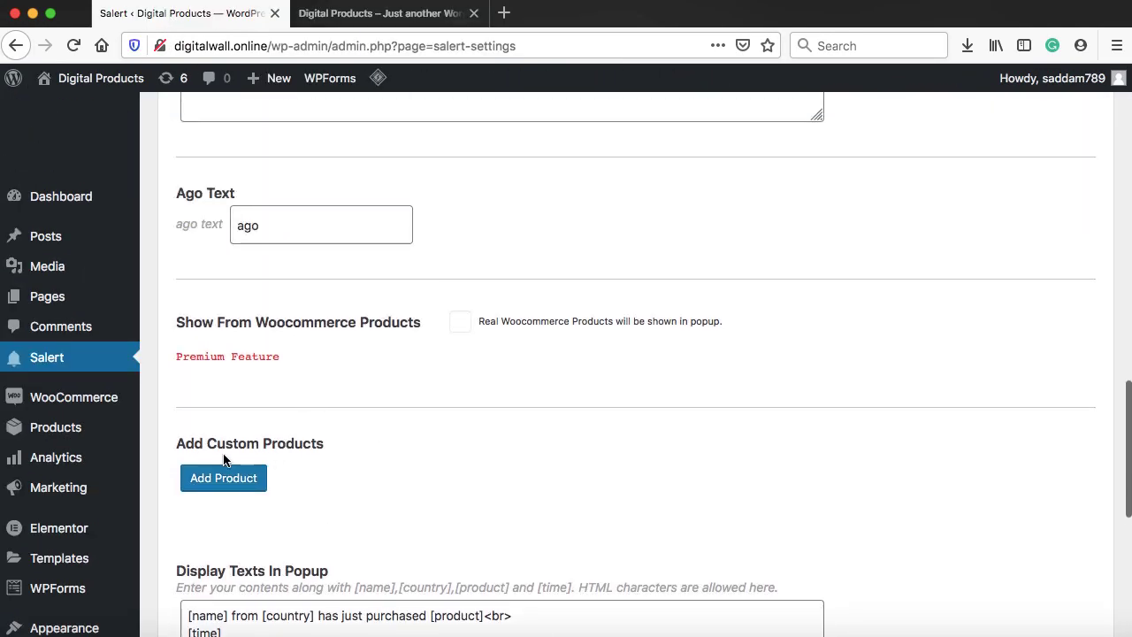
click(221, 485)
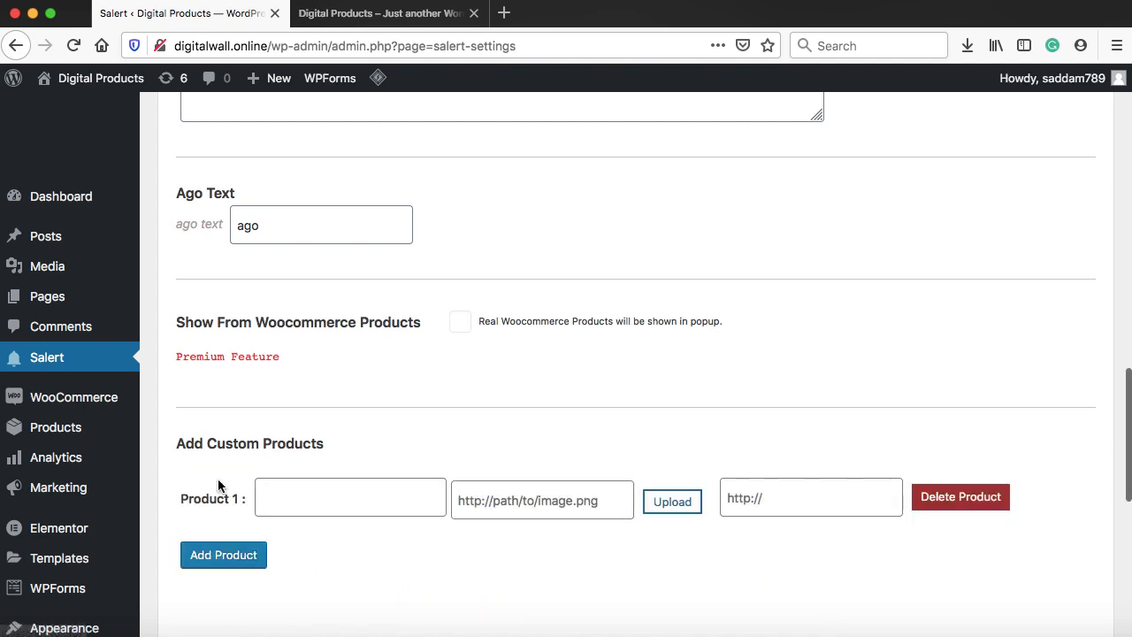
click(290, 493)
text(Organic)
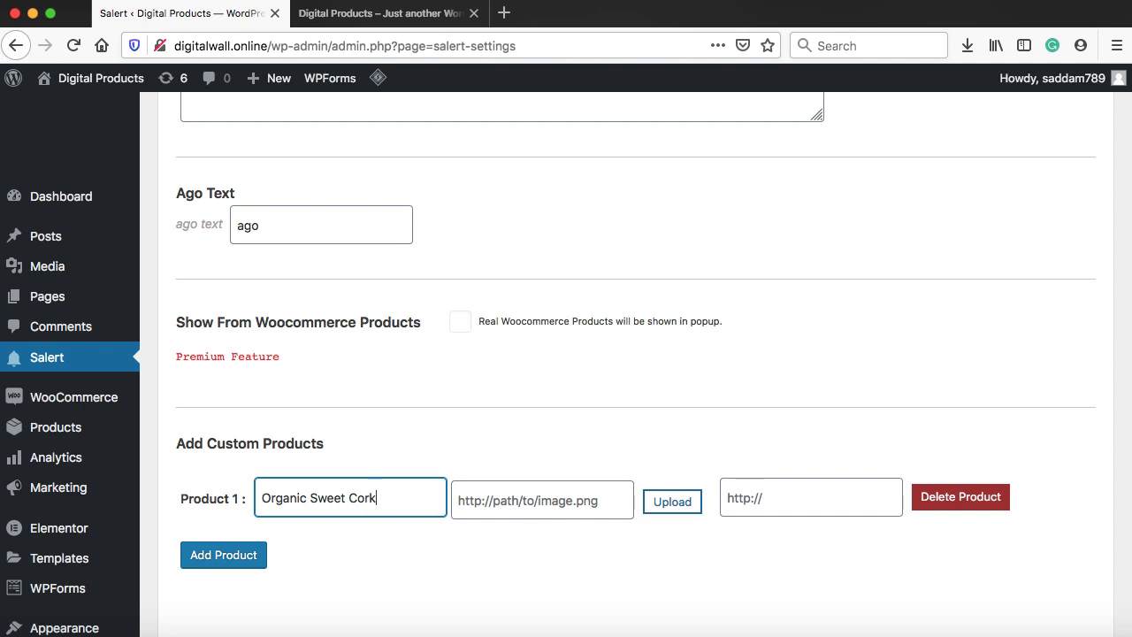
text( Sweet Corn)
Choose the sweet corn image from the media library as its product image
click(669, 502)
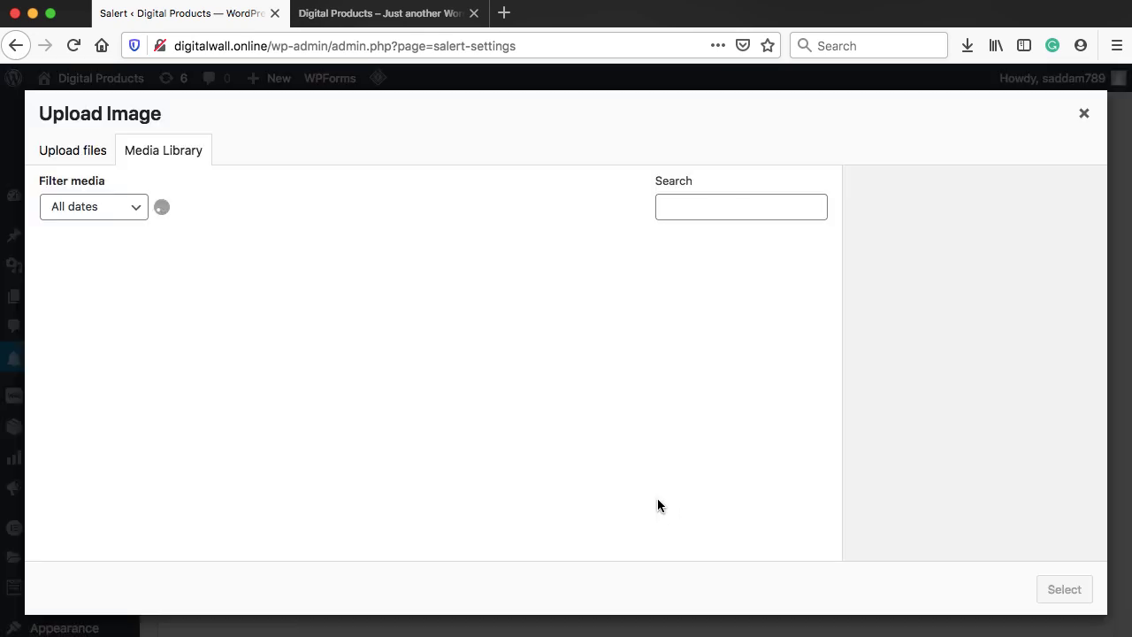
scroll(542, 414, down, 2)
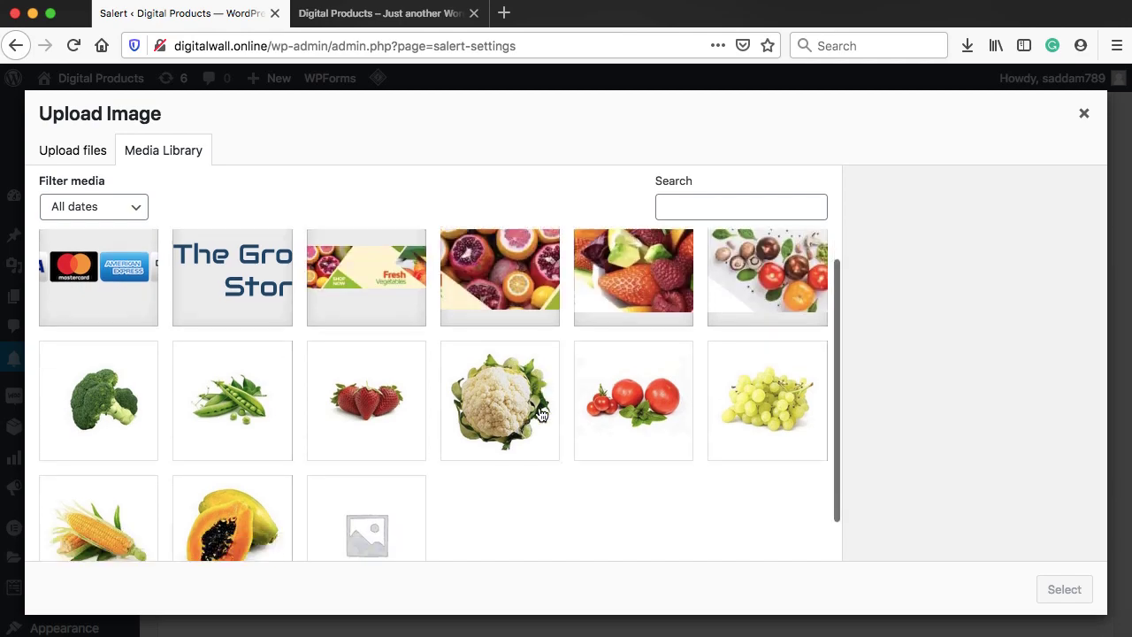
click(93, 502)
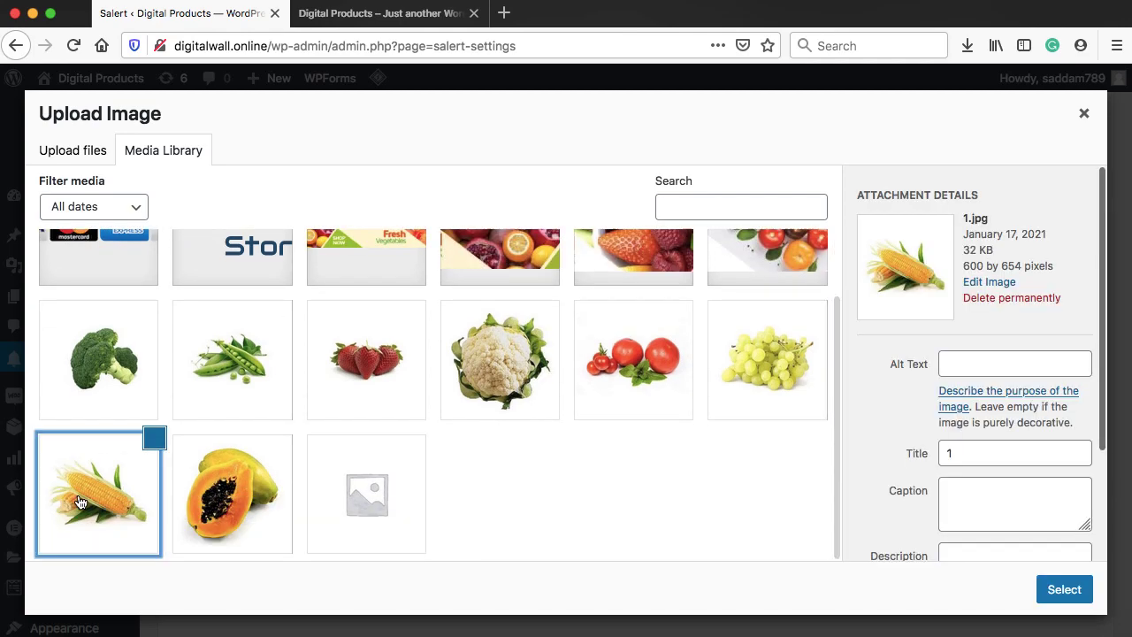
click(1063, 588)
scroll(451, 560, down, 2)
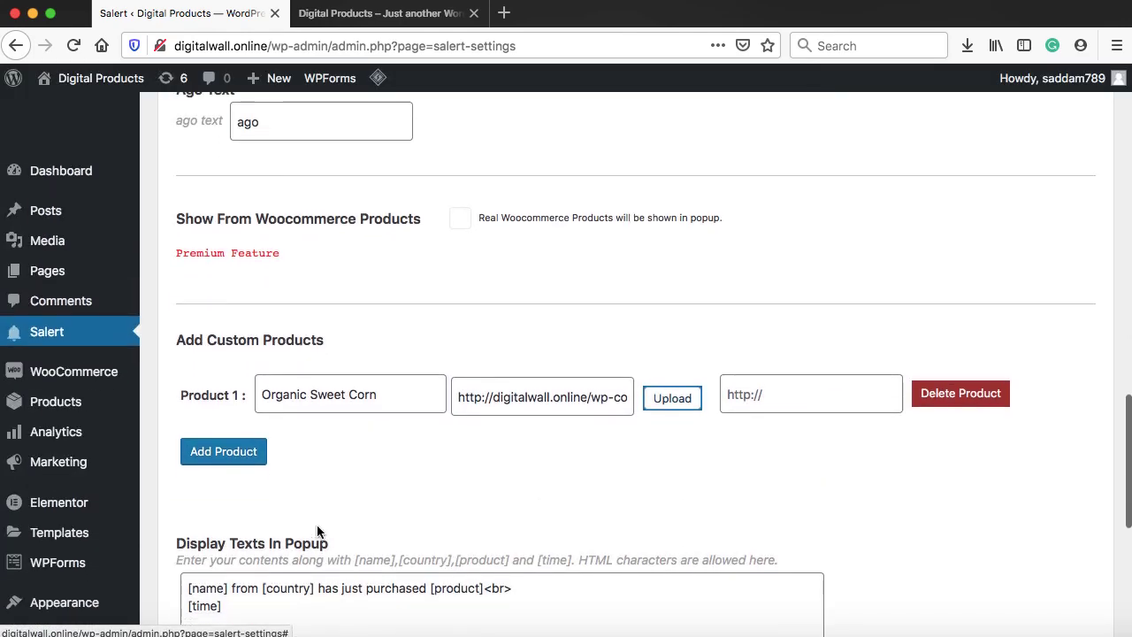
Remove the empty Product 2 row, save the settings, and return to the storefront
click(217, 452)
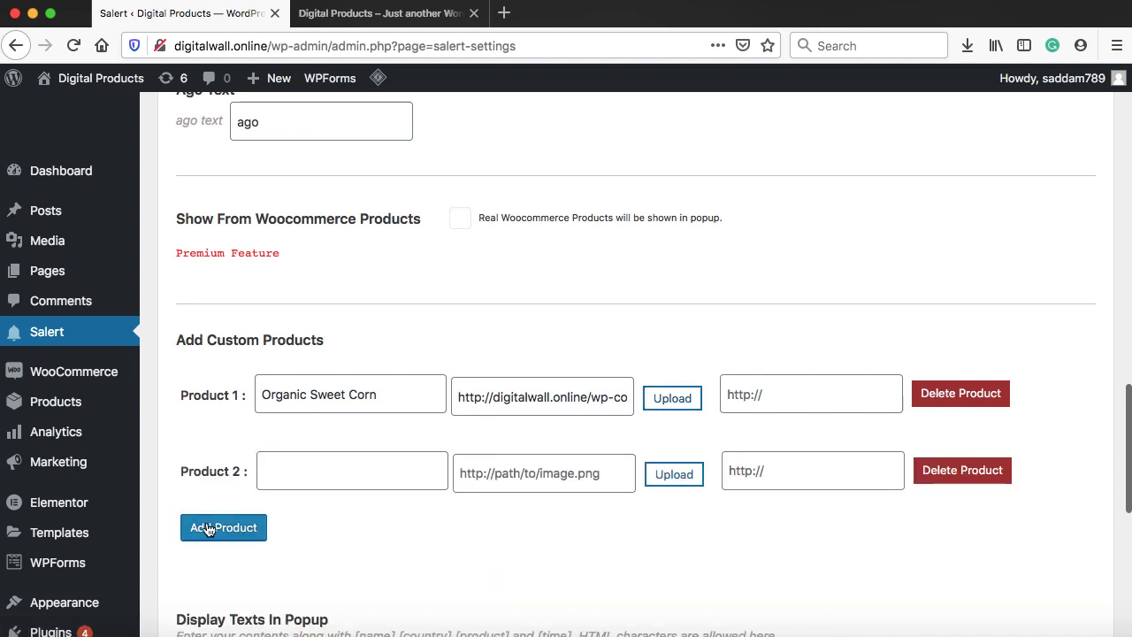
click(942, 480)
scroll(650, 492, down, 5)
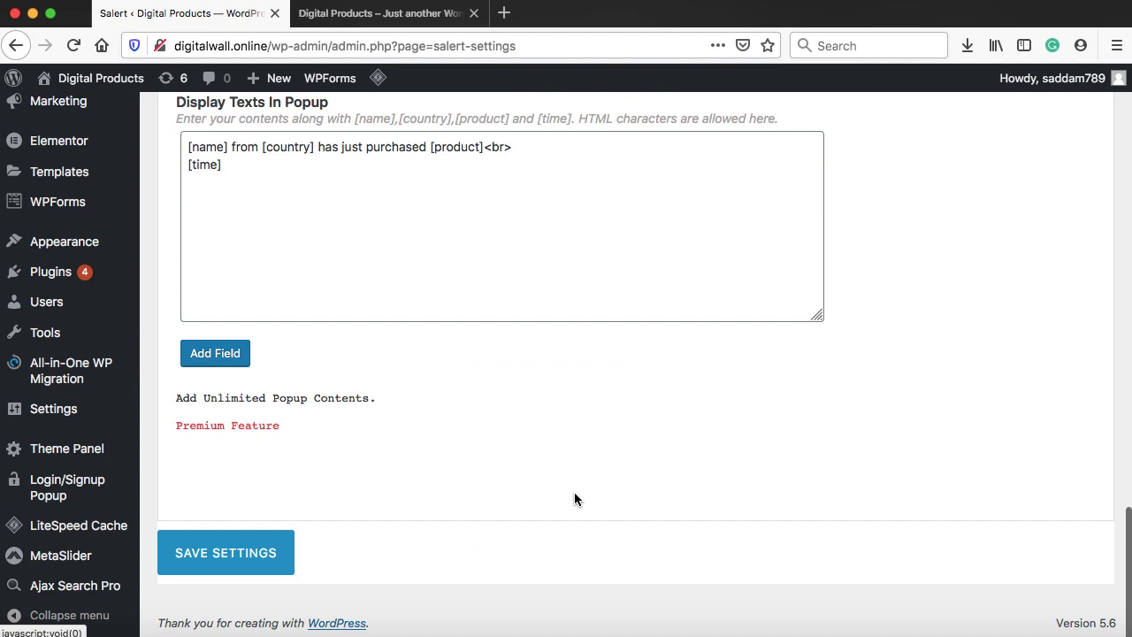
click(249, 543)
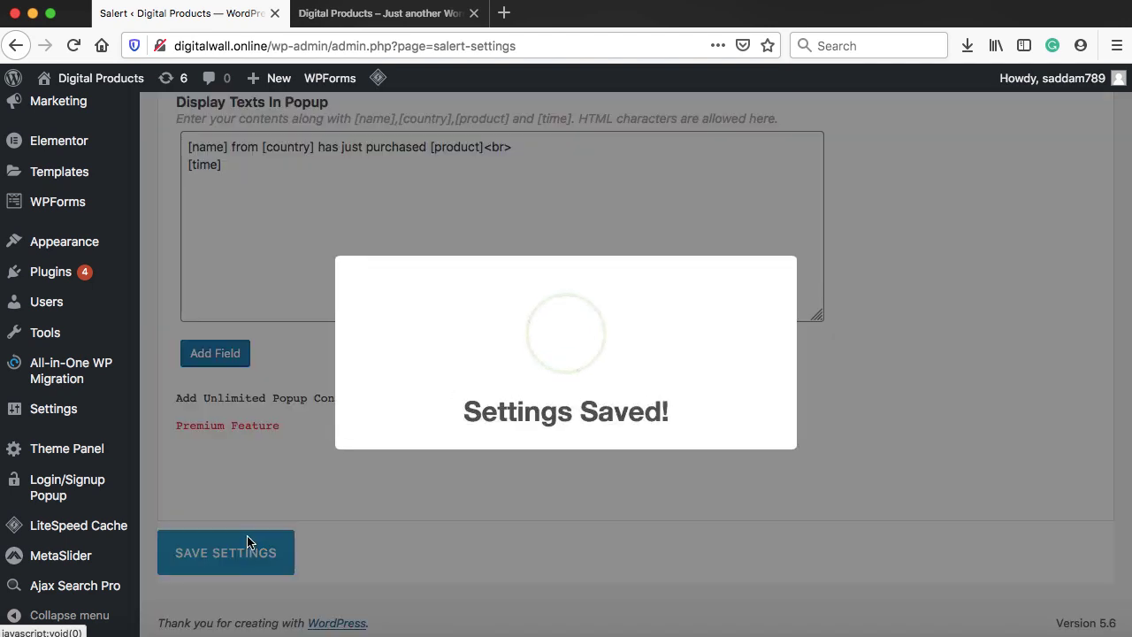
click(391, 20)
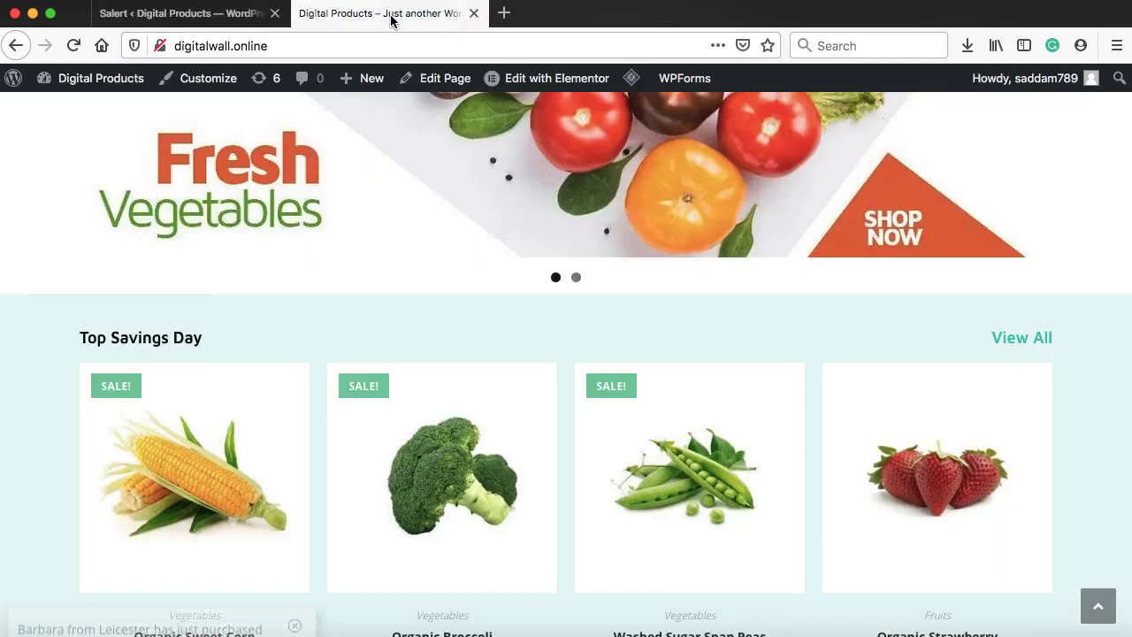
Reload the storefront and scroll to Fresh Vegetables, showing Organic Sweet Corn at $12.00
click(72, 45)
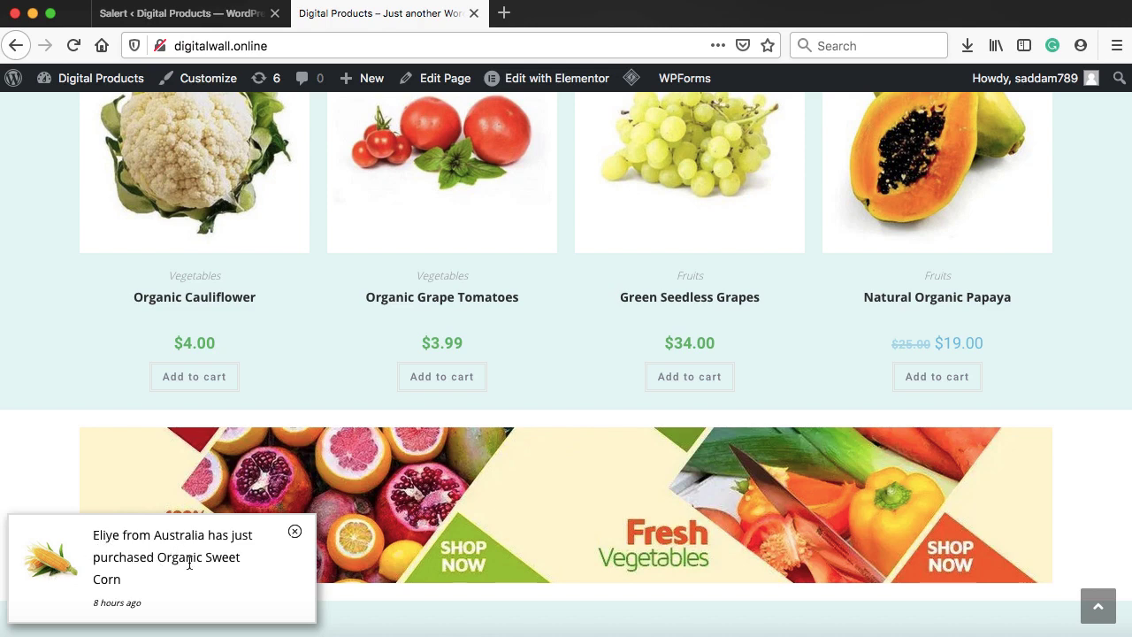
scroll(327, 397, down, 3)
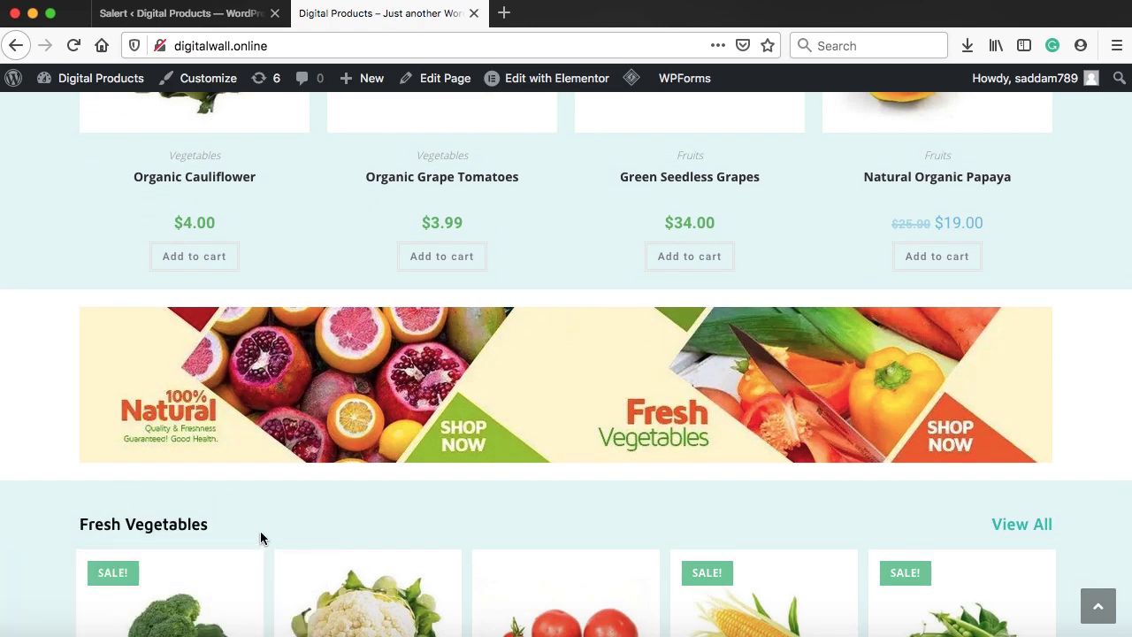
scroll(321, 525, up, 2)
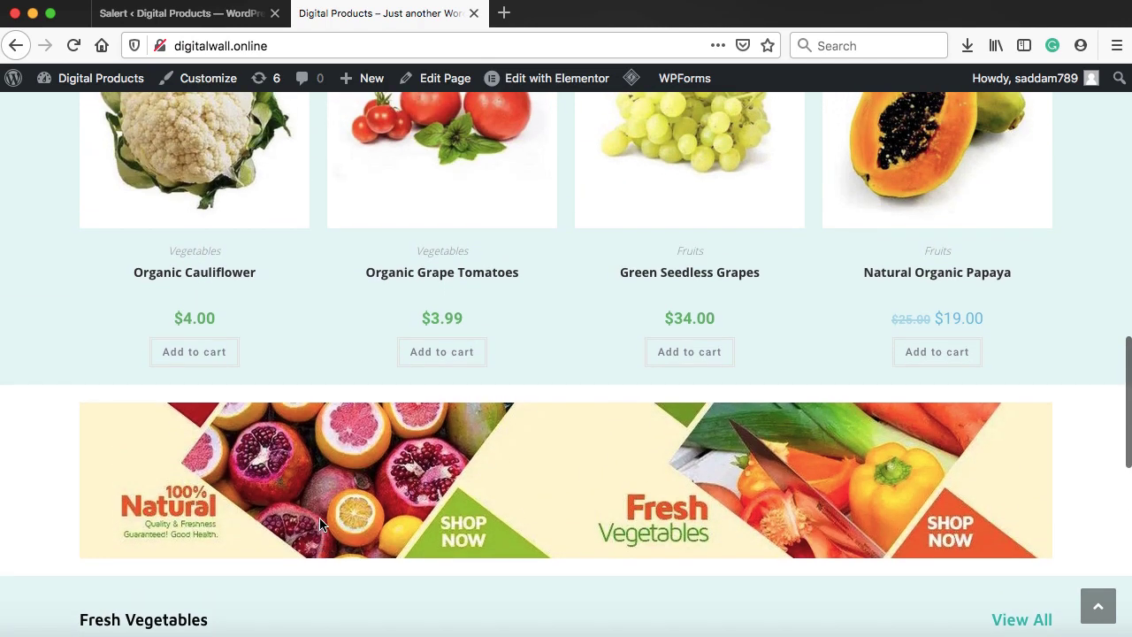
scroll(321, 524, down, 2)
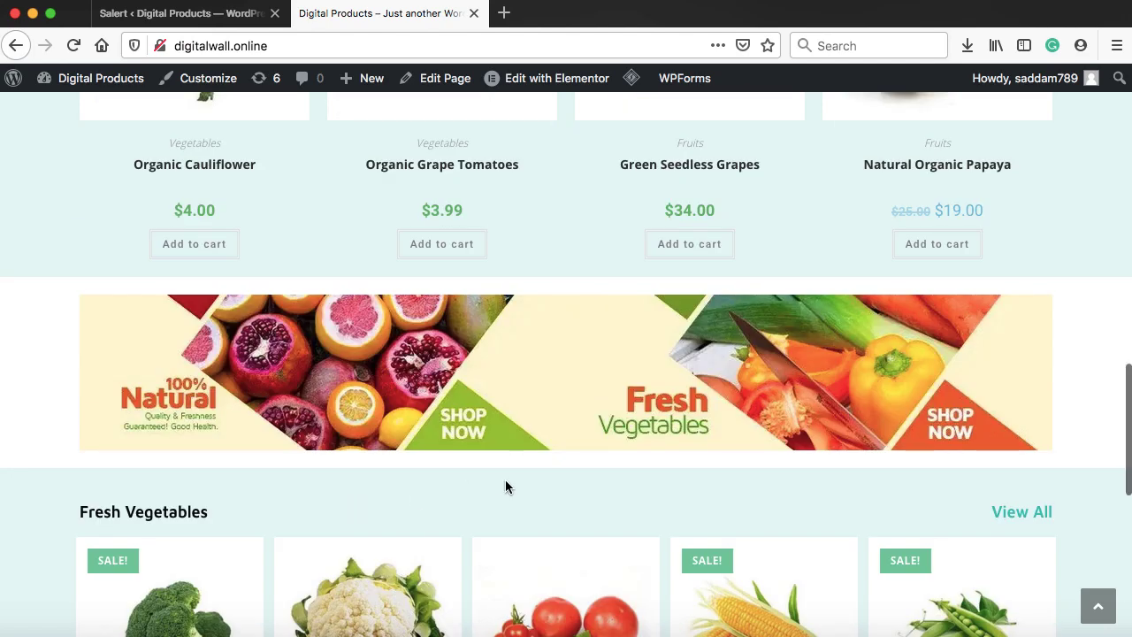
scroll(505, 485, down, 2)
scroll(505, 482, down, 3)
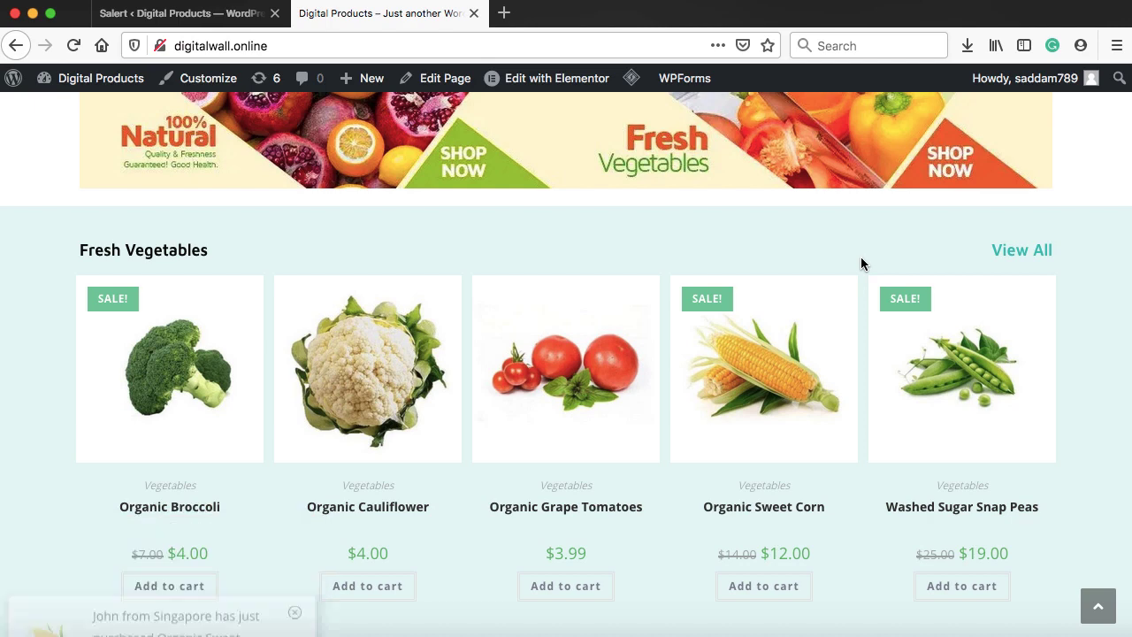
scroll(862, 263, down, 1)
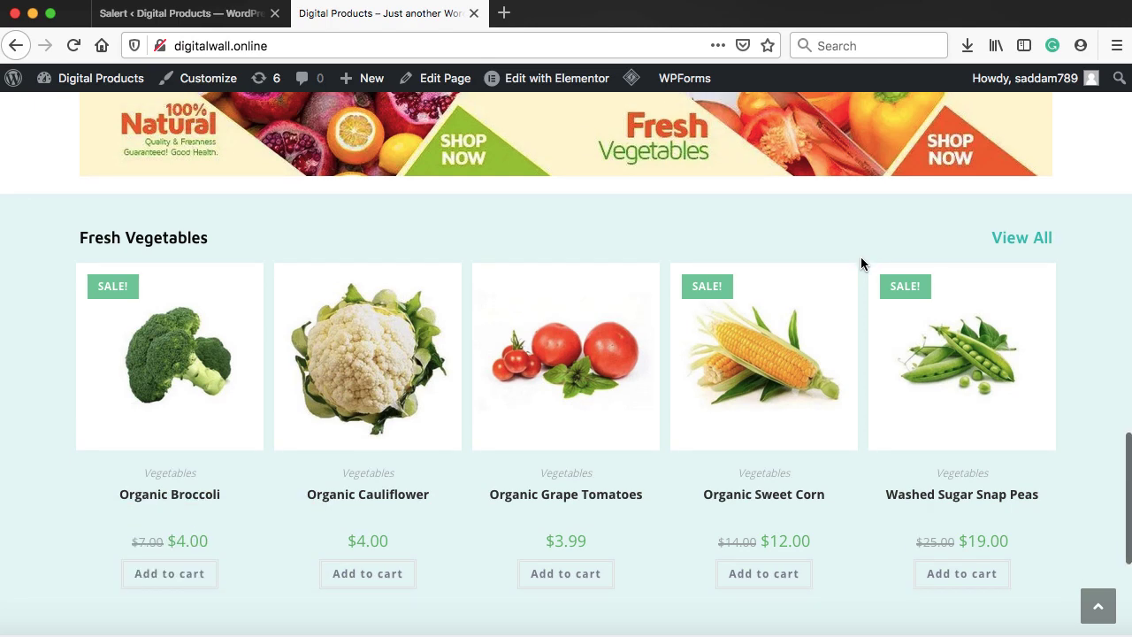
scroll(862, 264, down, 3)
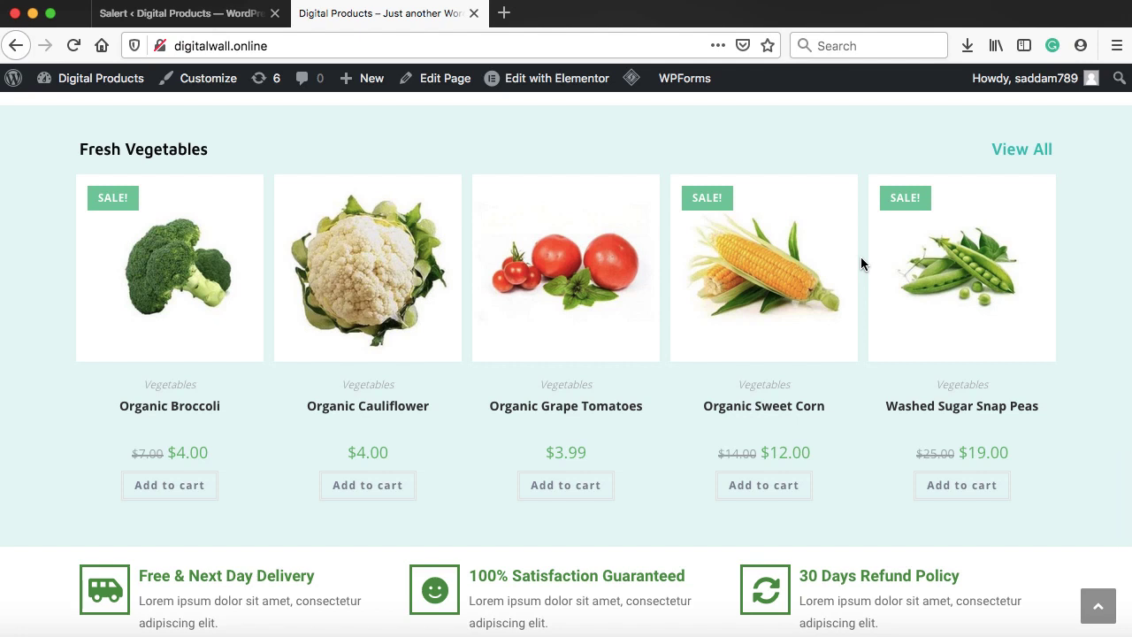
mouse_move(556, 291)
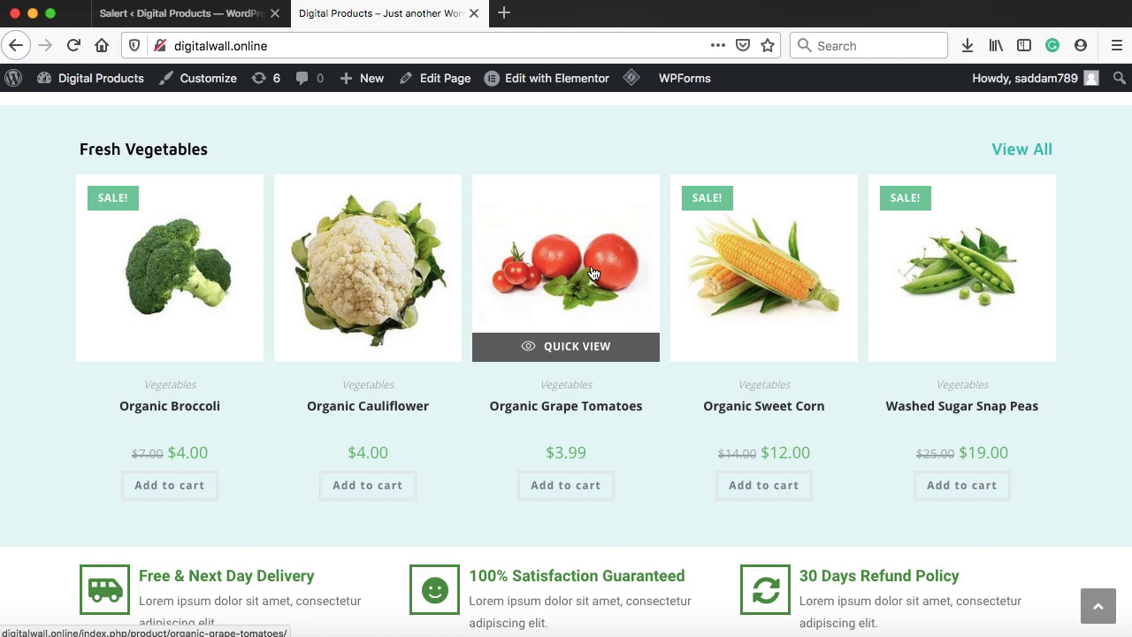
View the Organic Grape Tomatoes product page, then go back to the Salert admin tab
click(573, 270)
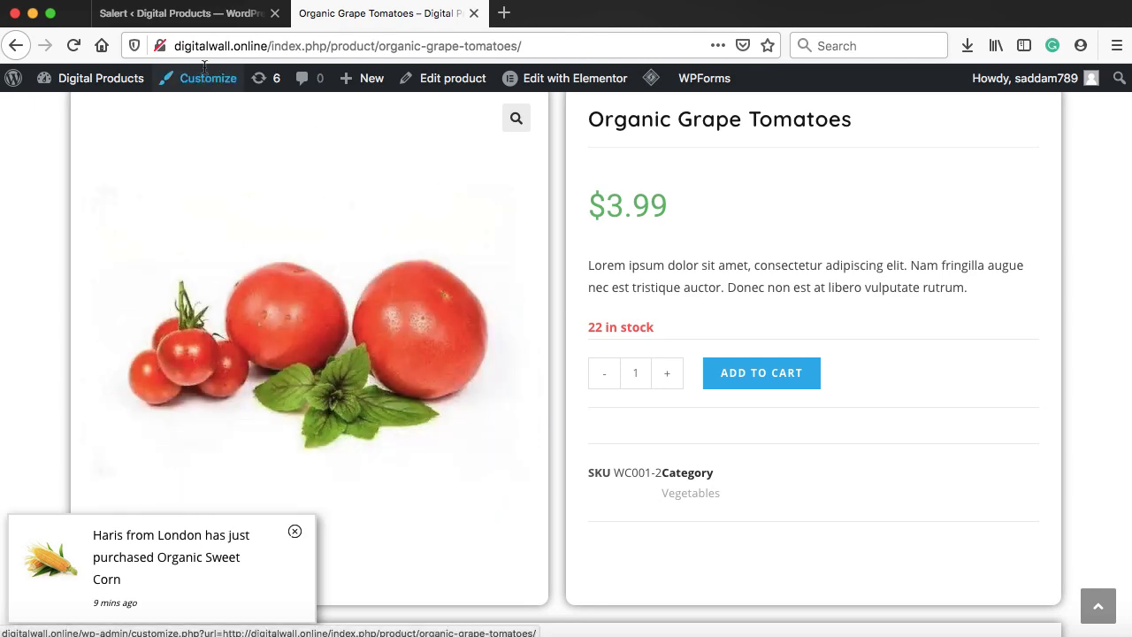
click(162, 11)
Add a product attribute named 'Weight' with Custom ordering under Products > Attributes
scroll(70, 221, up, 5)
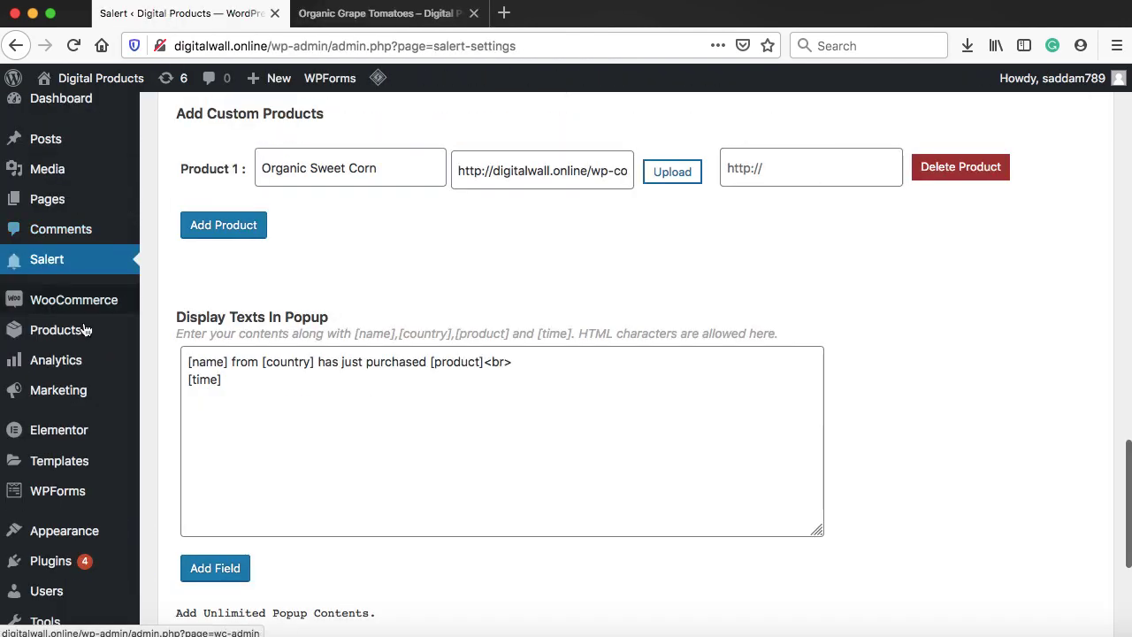
mouse_move(64, 343)
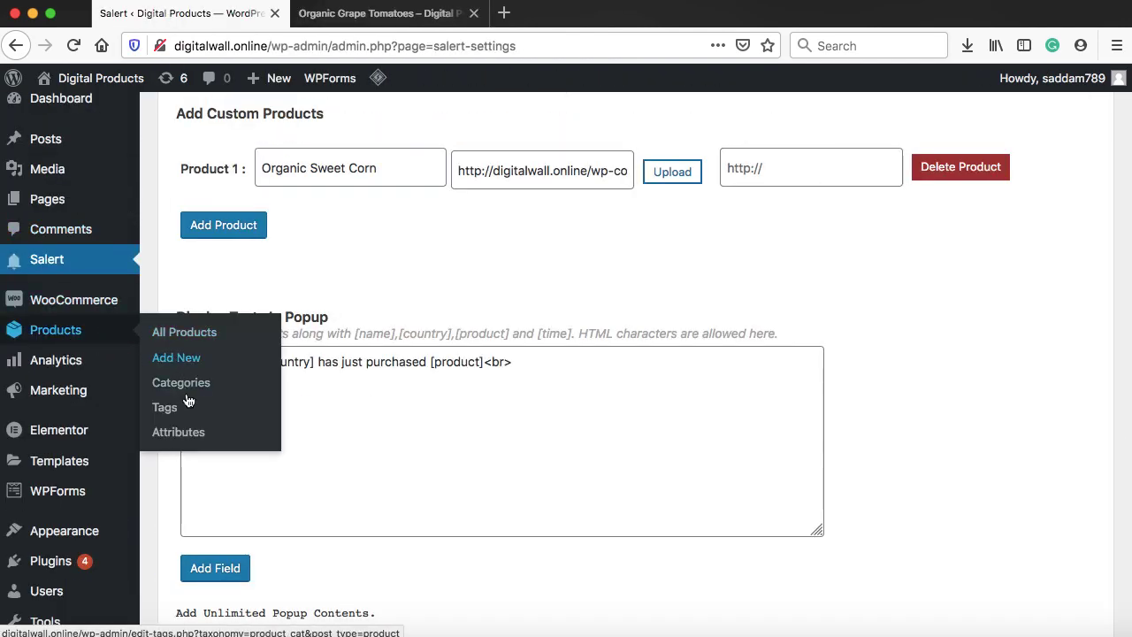
click(181, 433)
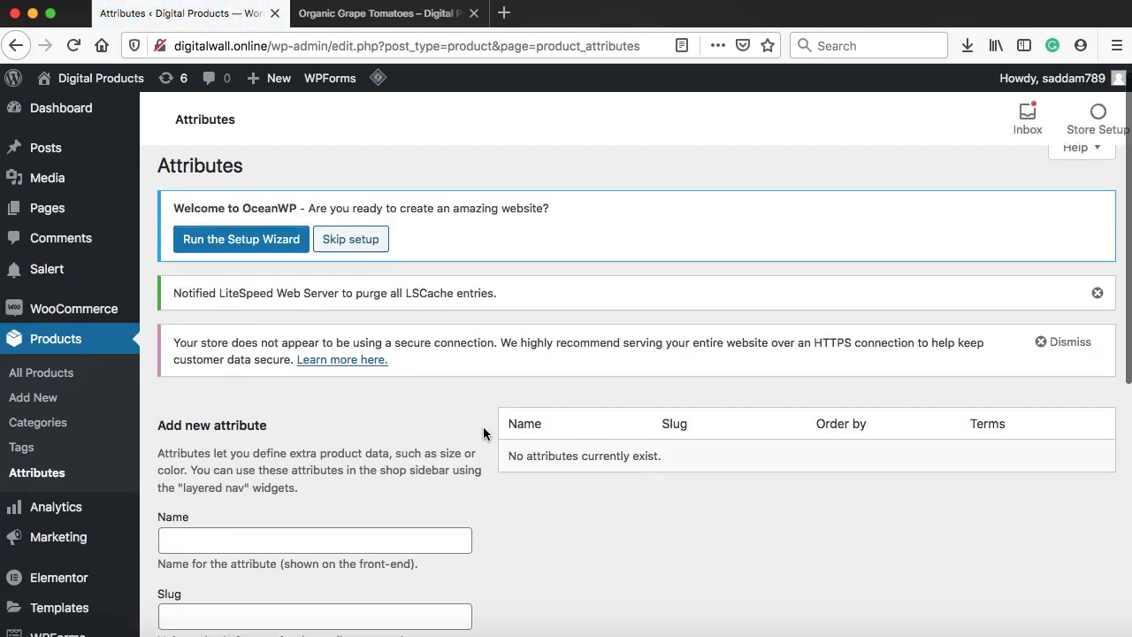
scroll(485, 433, down, 3)
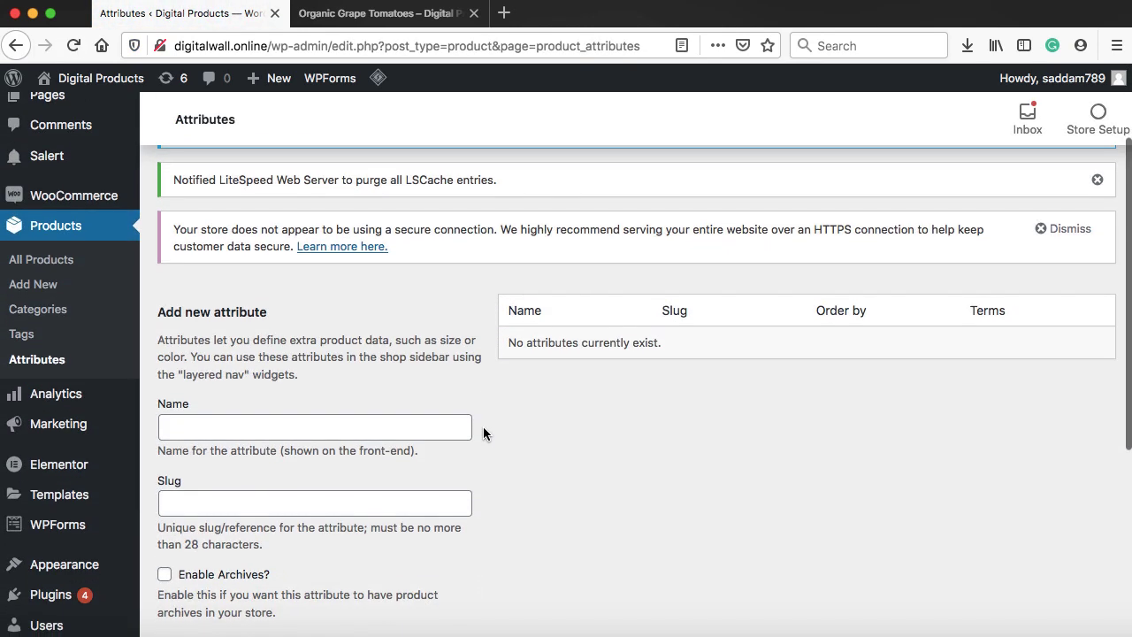
click(414, 427)
text(Weight)
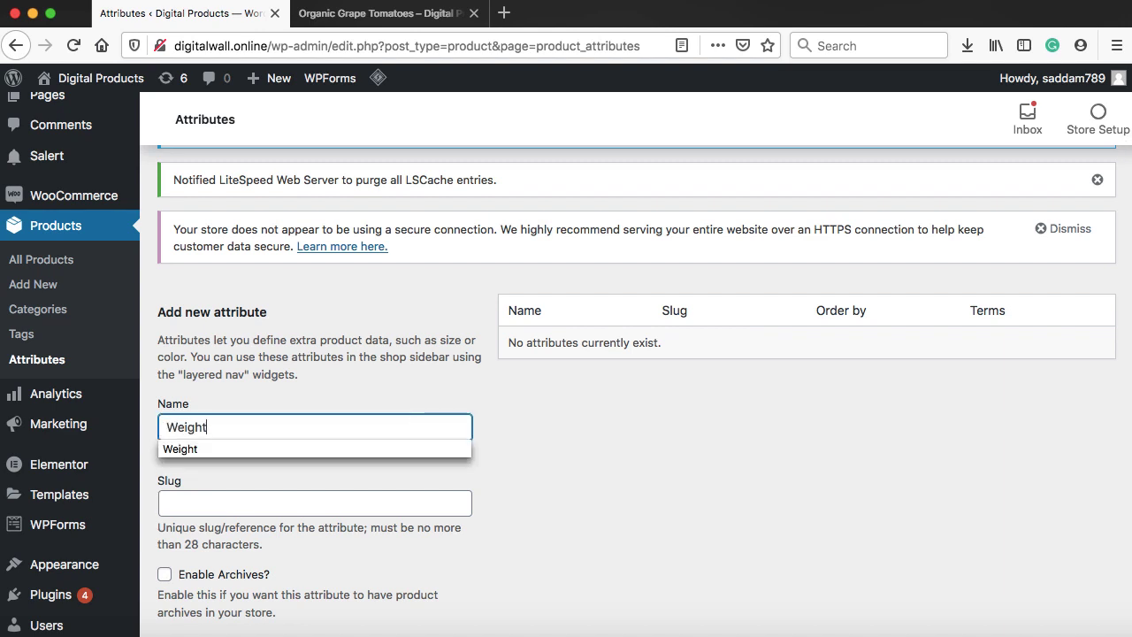
scroll(412, 427, down, 2)
scroll(314, 420, down, 5)
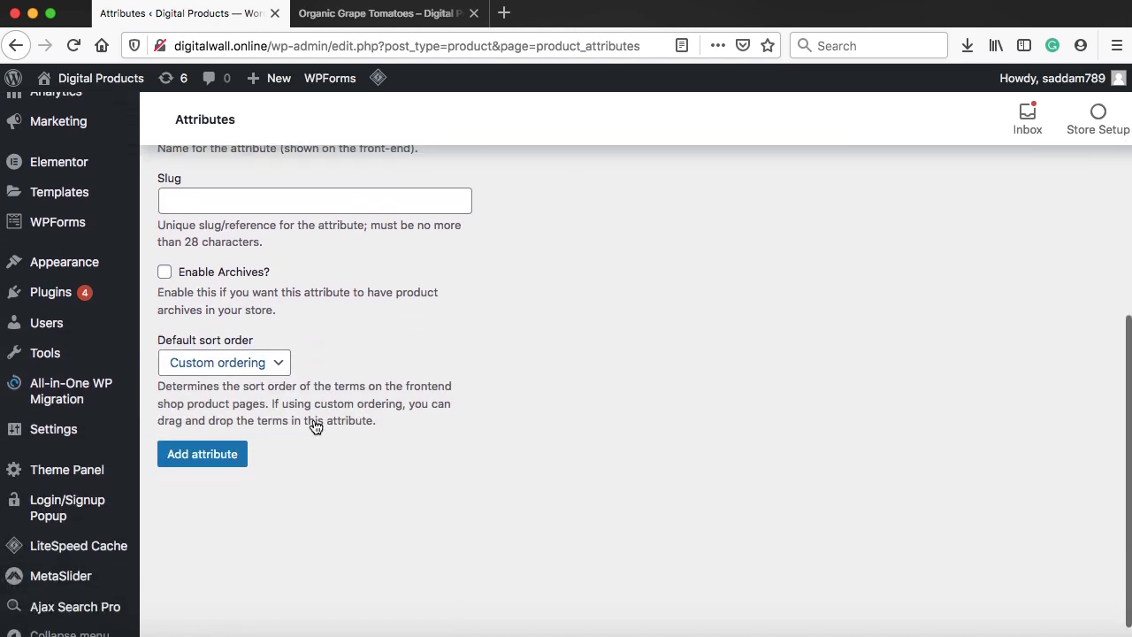
click(202, 456)
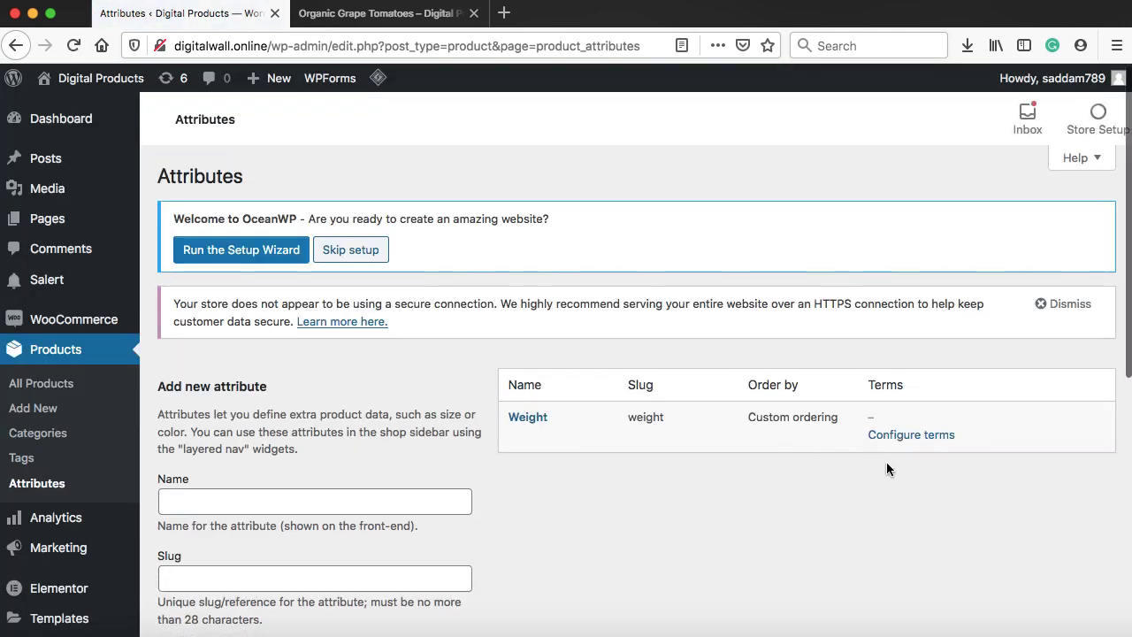
Add '500 grams' as the first Weight term
click(908, 440)
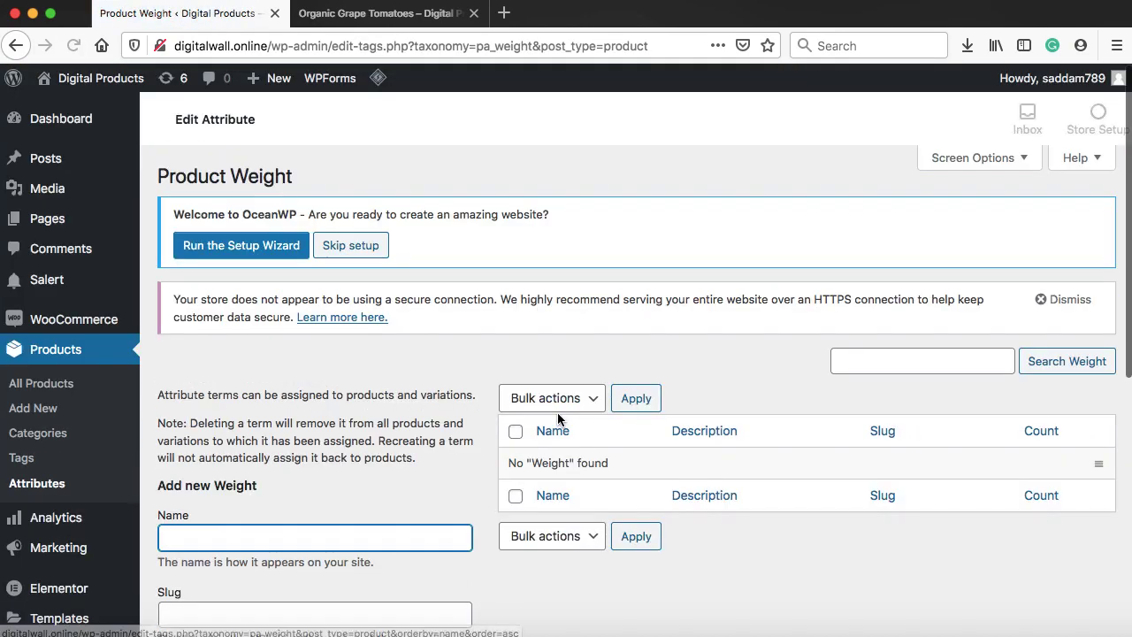
scroll(344, 378, down, 3)
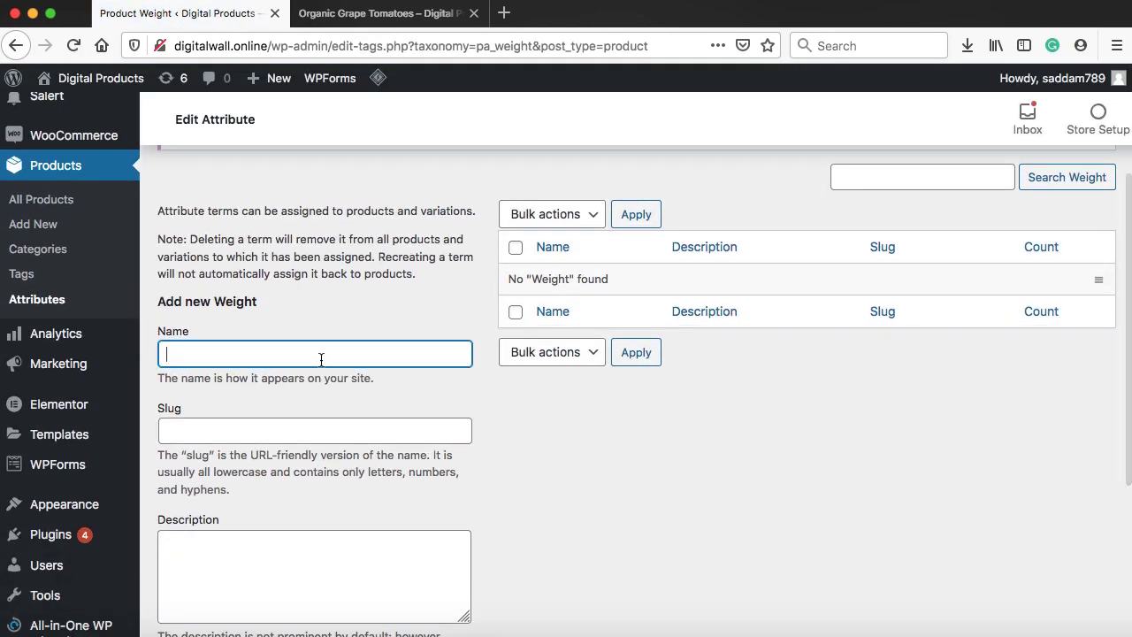
text(55)
key(BackSpace)
text(00 )
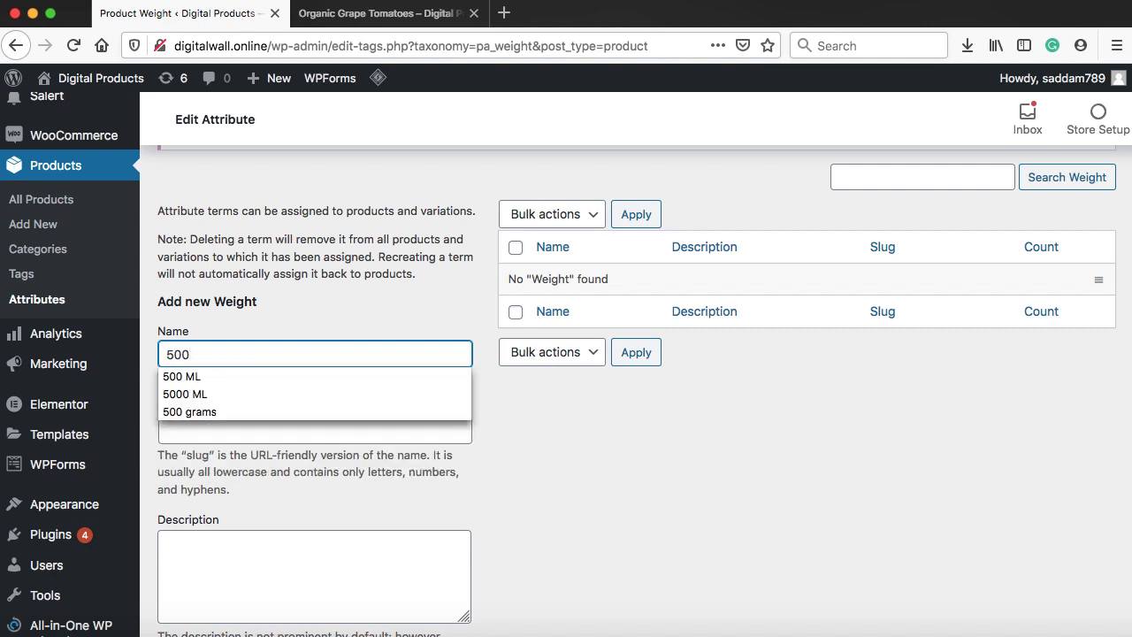
text(g)
key(BackSpace)
text(grams)
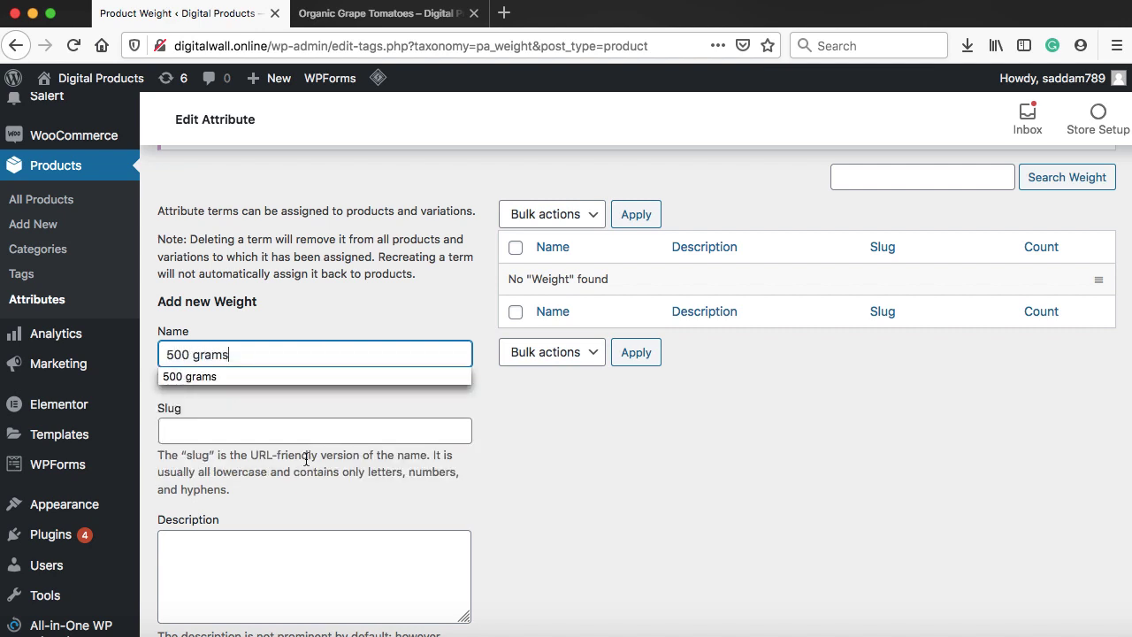
scroll(306, 461, down, 1)
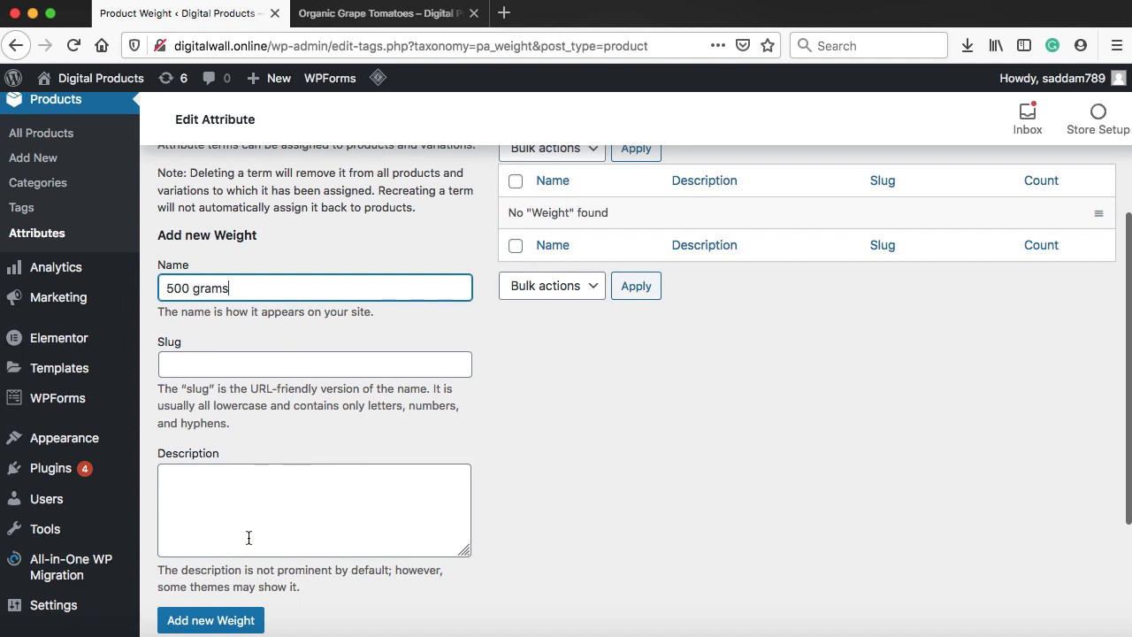
scroll(246, 535, down, 2)
click(209, 587)
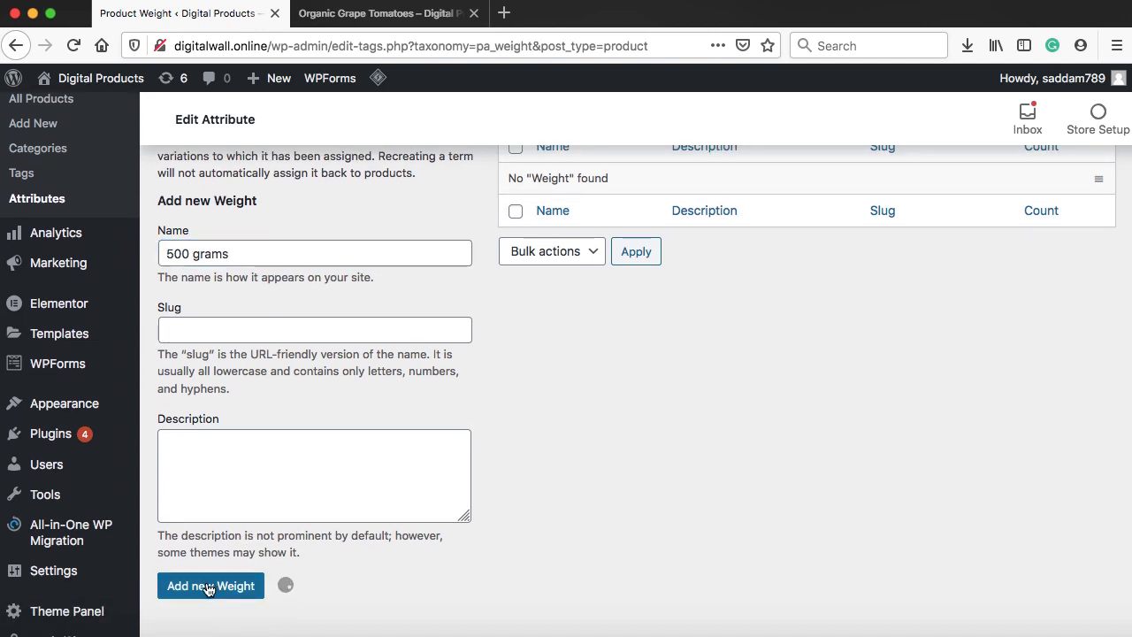
Add the Weight terms '1 KG' and '2 KG'
click(202, 257)
text(1 K)
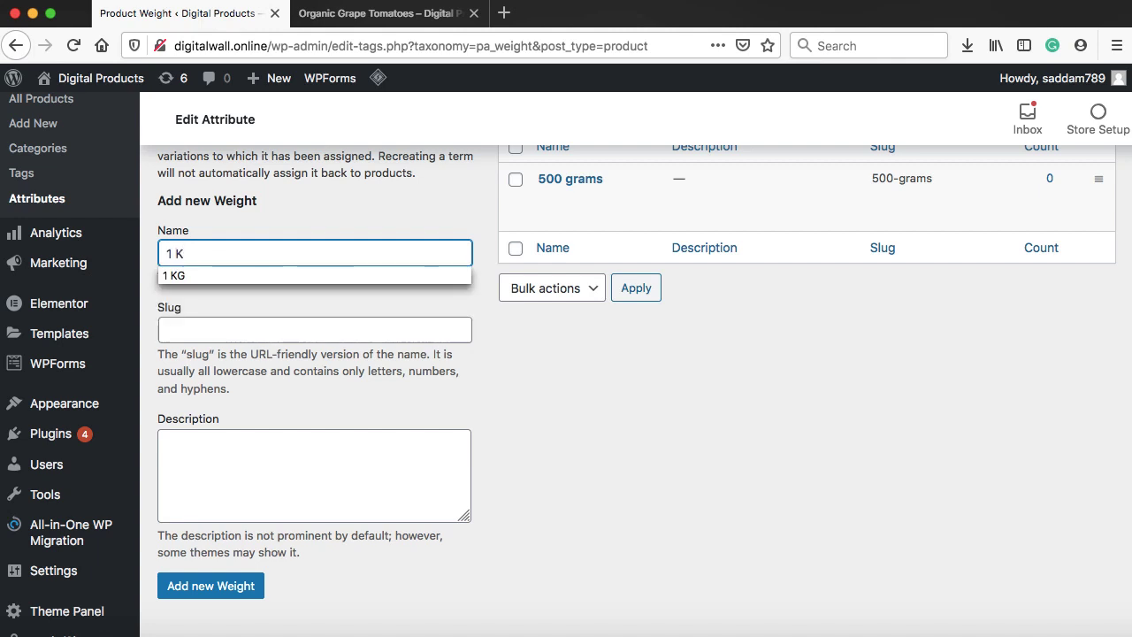
text(G)
click(210, 588)
text(2 )
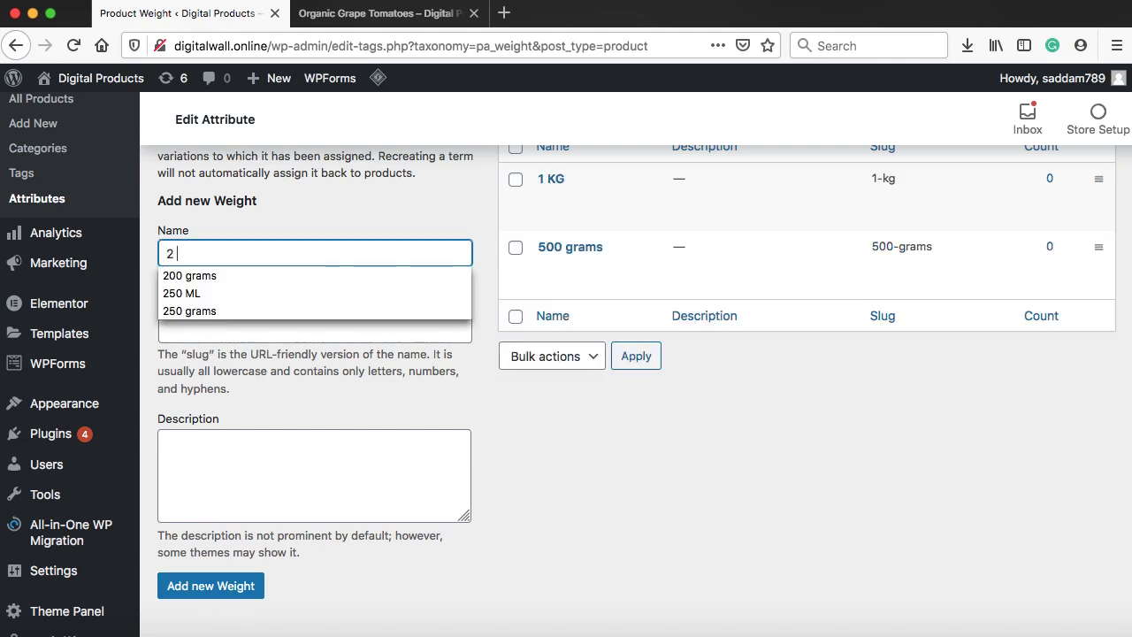
text(KG)
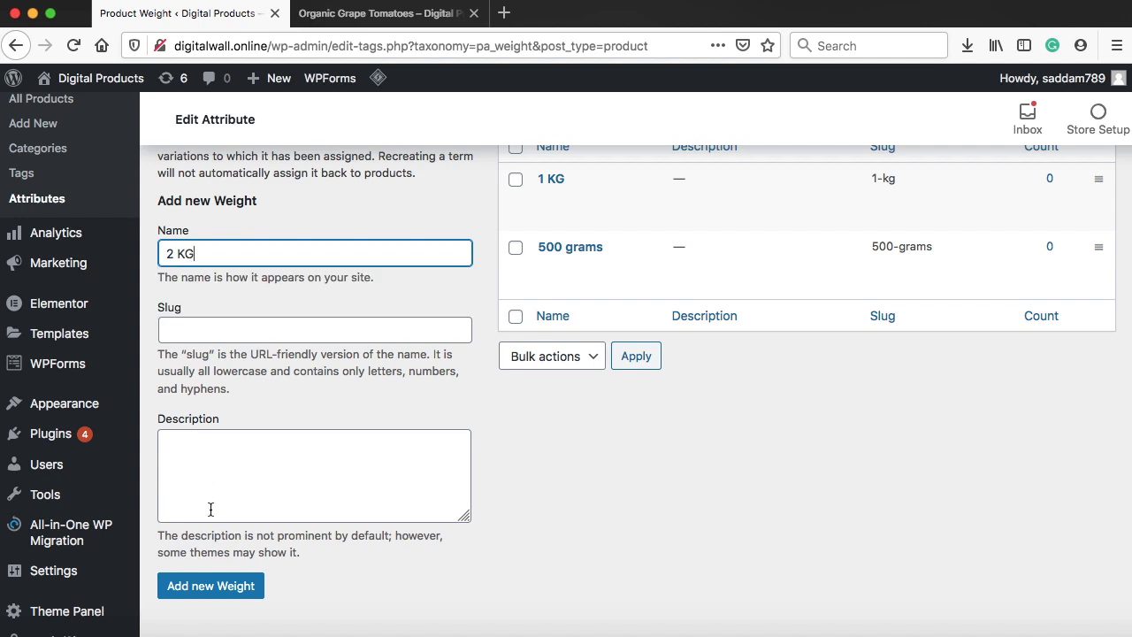
click(209, 587)
Reorder the terms as 500 grams, 1 KG, 2 KG and open All Products
scroll(808, 412, up, 2)
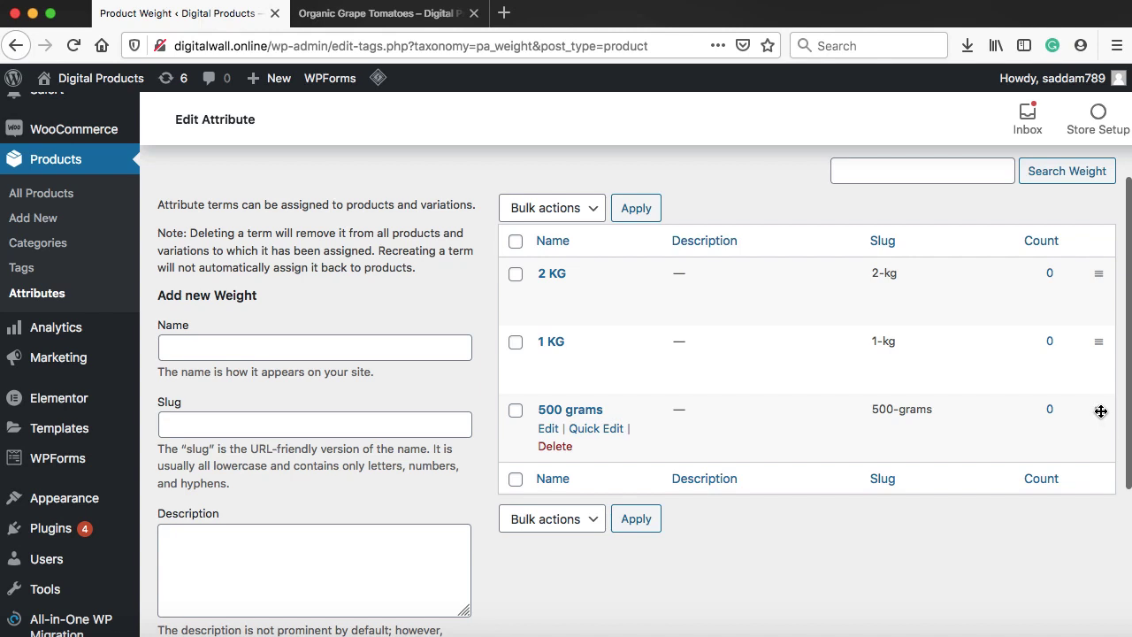
drag(1101, 410, 1102, 320)
drag(1101, 275, 1101, 271)
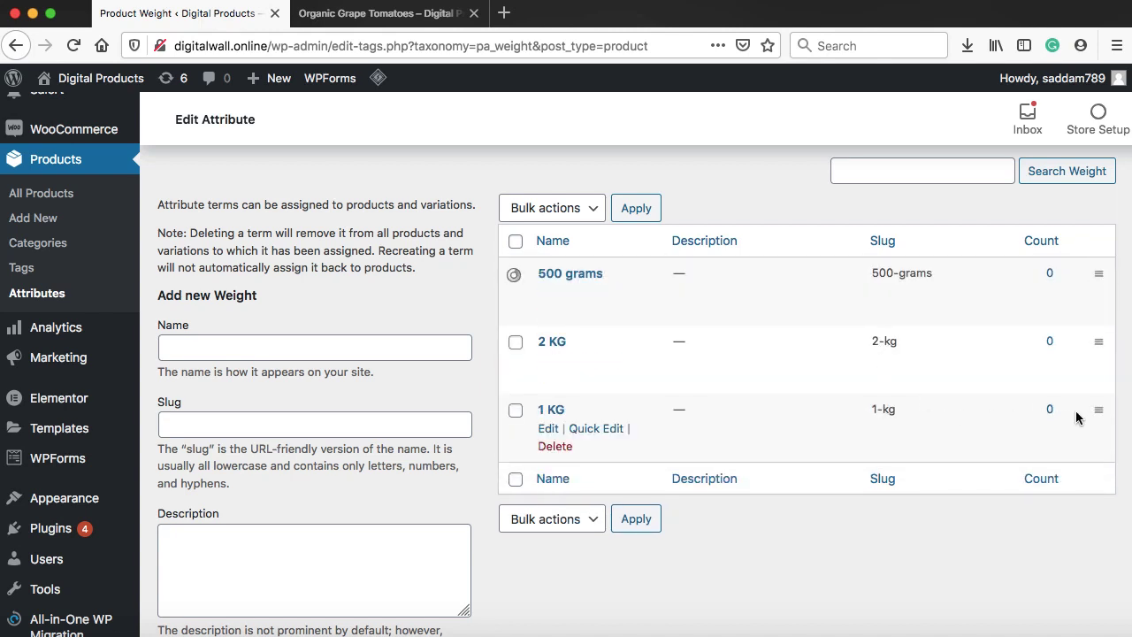
drag(1096, 409, 1097, 348)
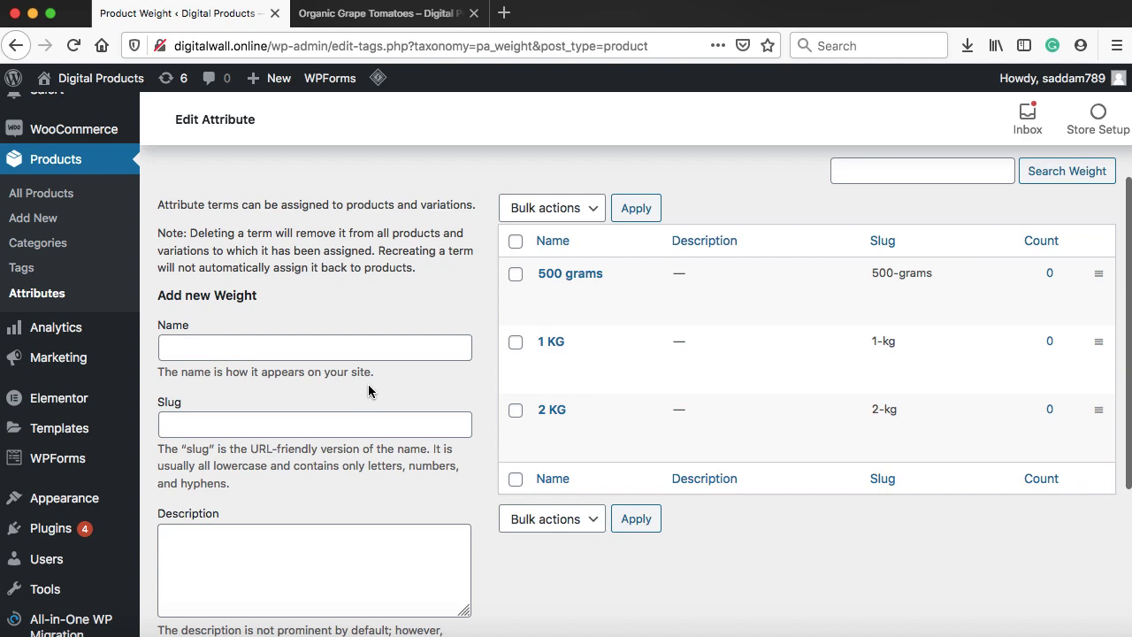
click(53, 195)
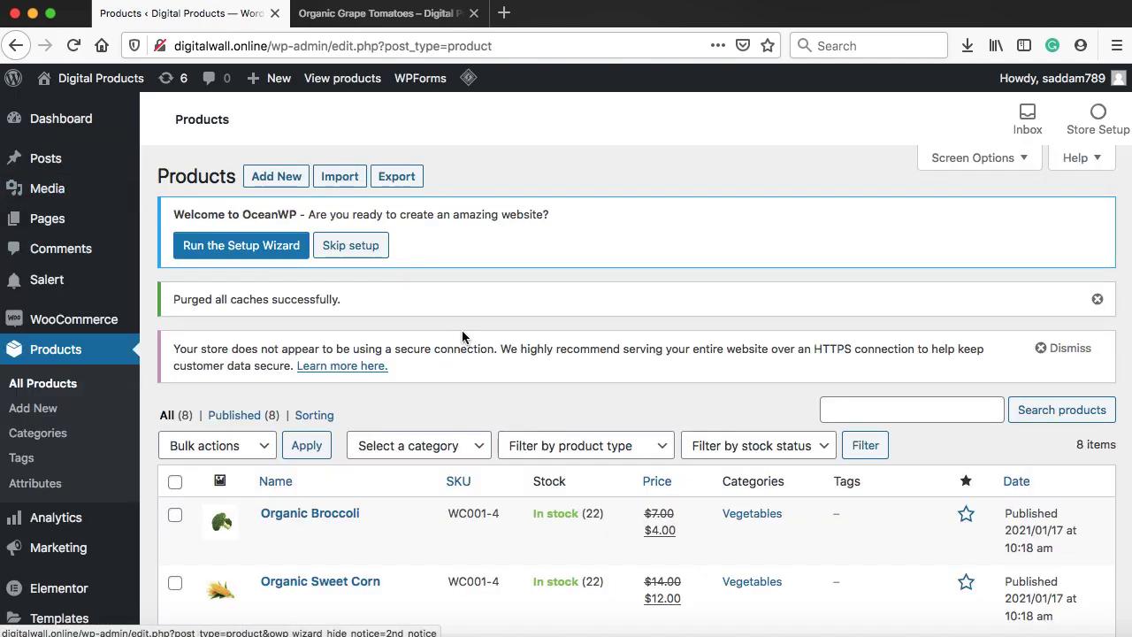
Edit the Organic Grape Tomatoes product and change its type to Variable product
scroll(462, 336, down, 5)
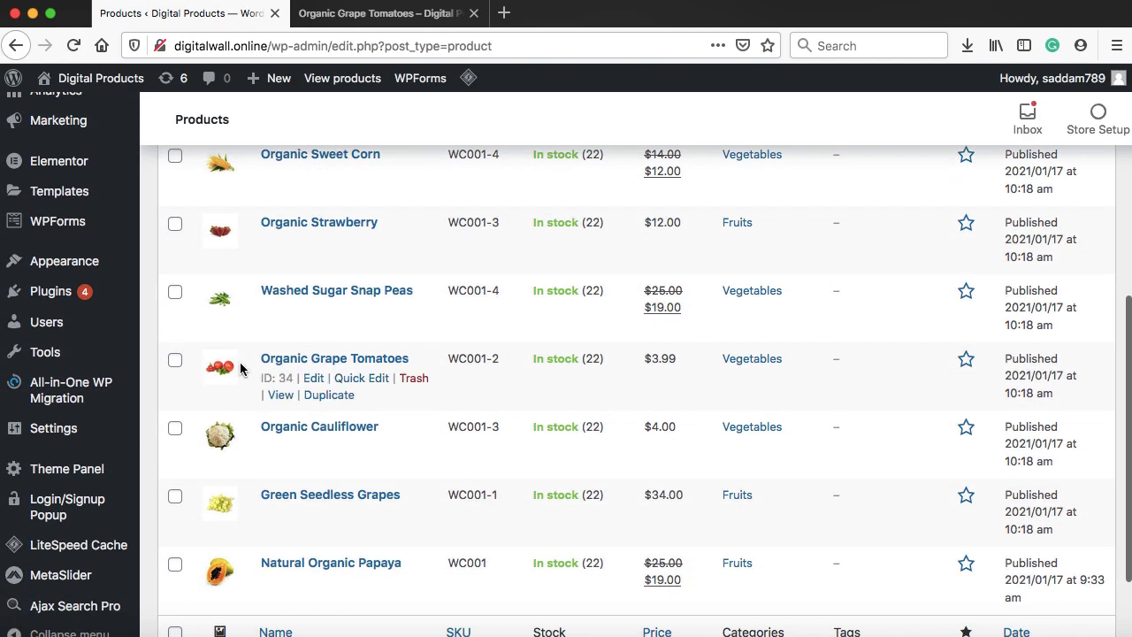
click(316, 382)
scroll(764, 322, down, 10)
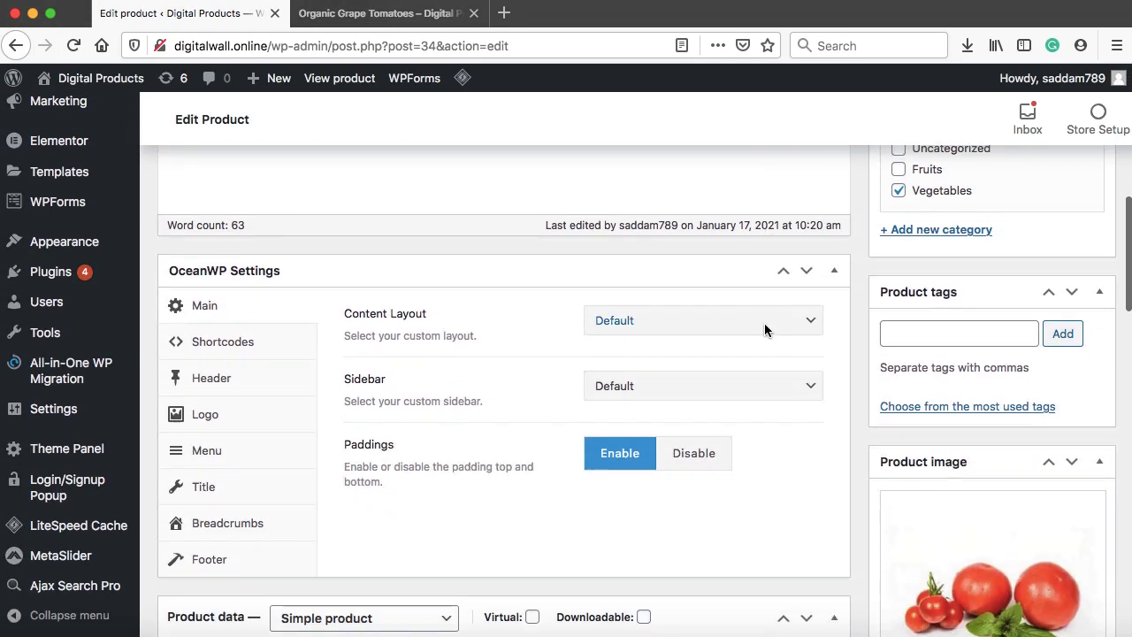
scroll(764, 323, down, 8)
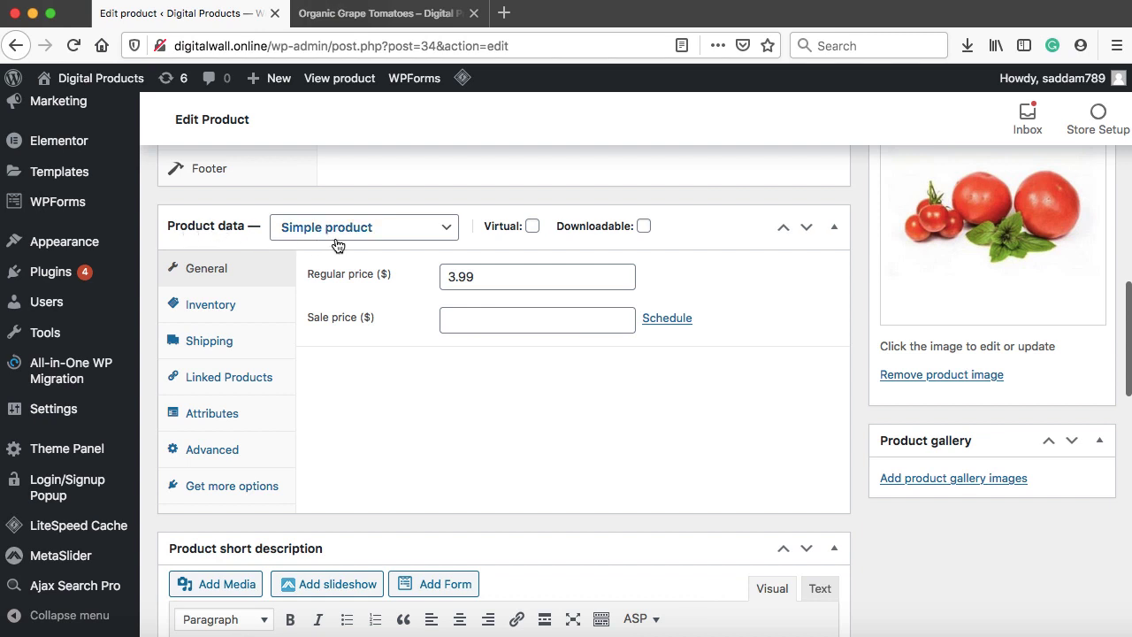
click(379, 230)
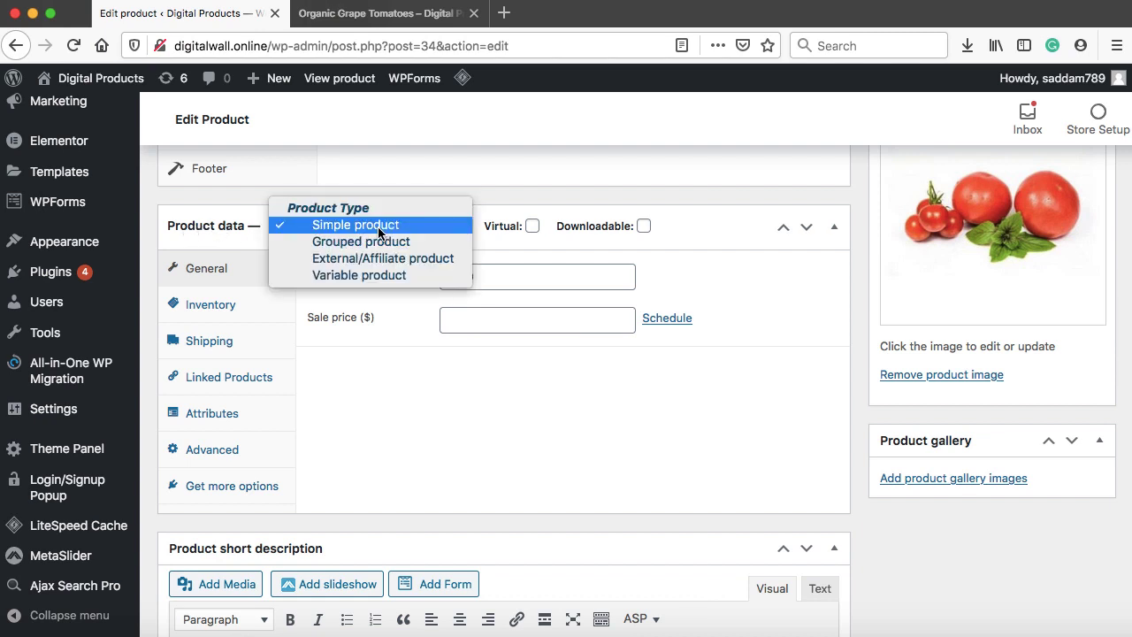
click(374, 274)
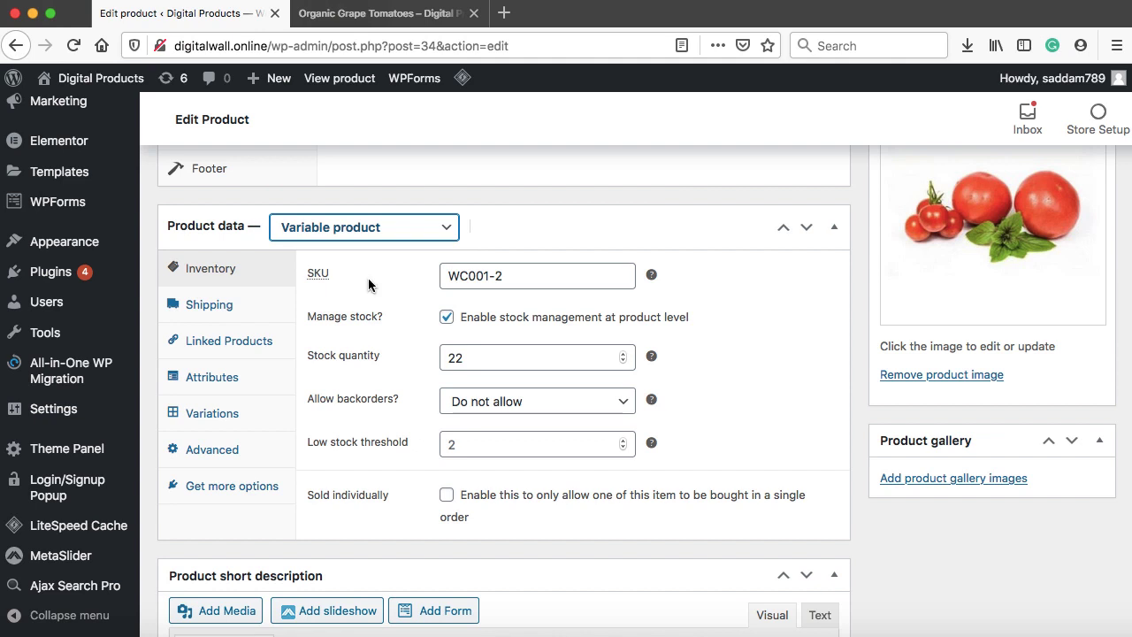
Add the Weight attribute with all its values (500 grams, 1 KG, 2 KG) and save attributes
click(226, 379)
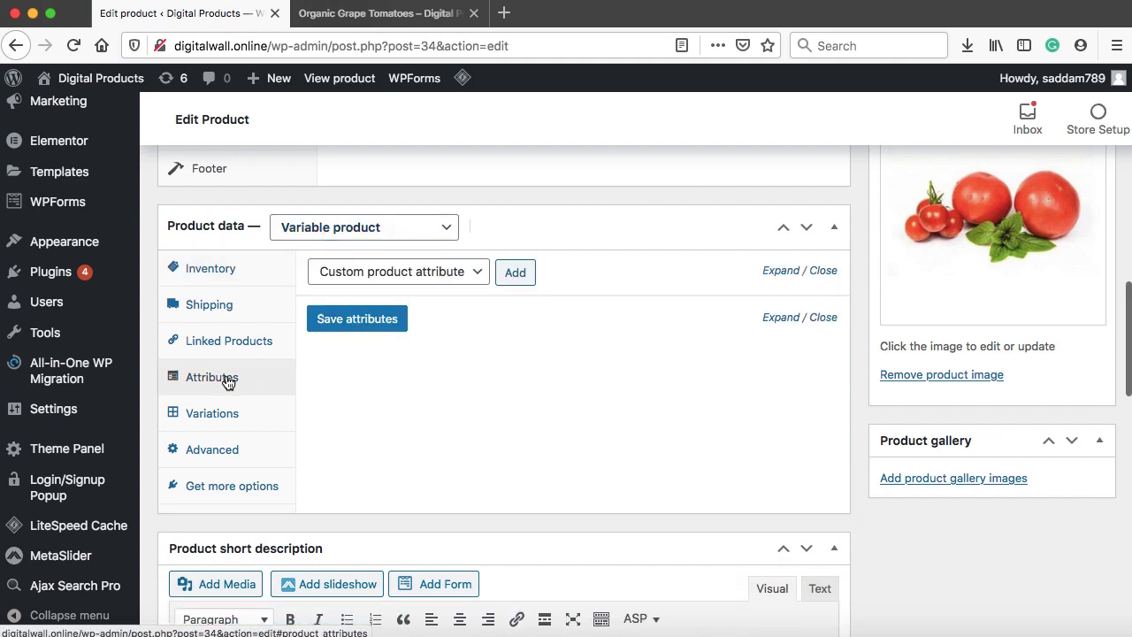
click(454, 275)
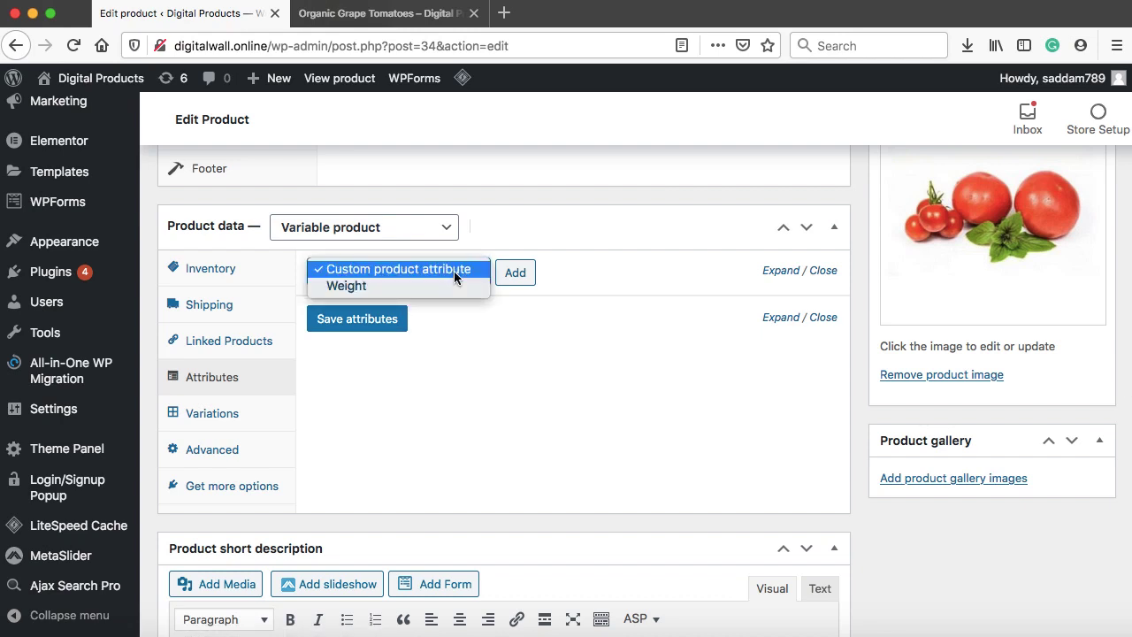
click(402, 286)
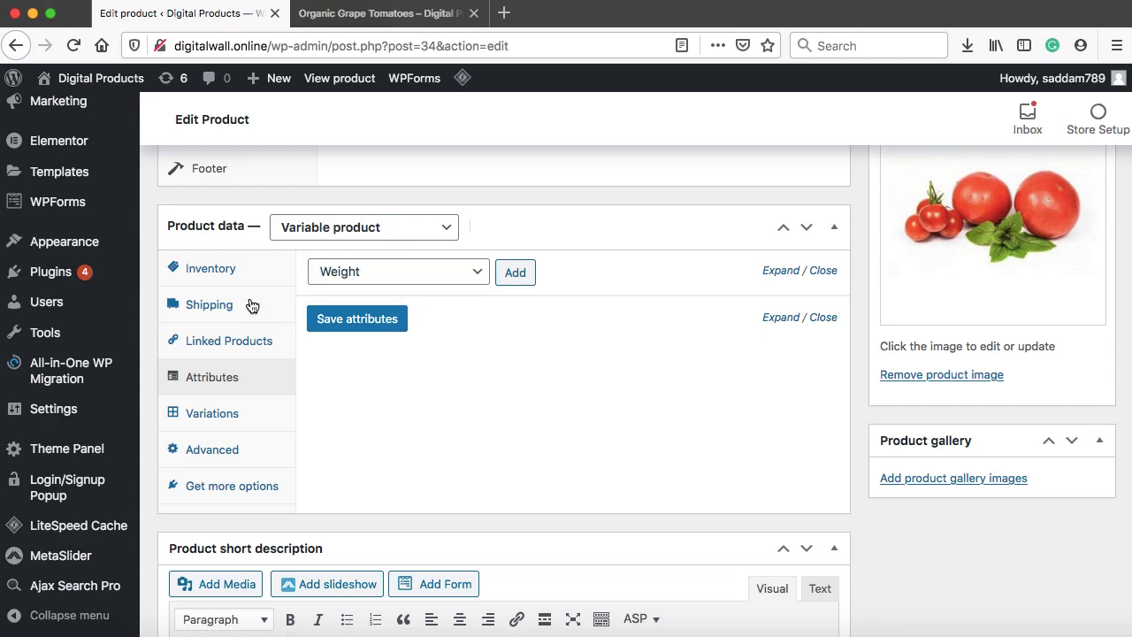
scroll(221, 260, up, 4)
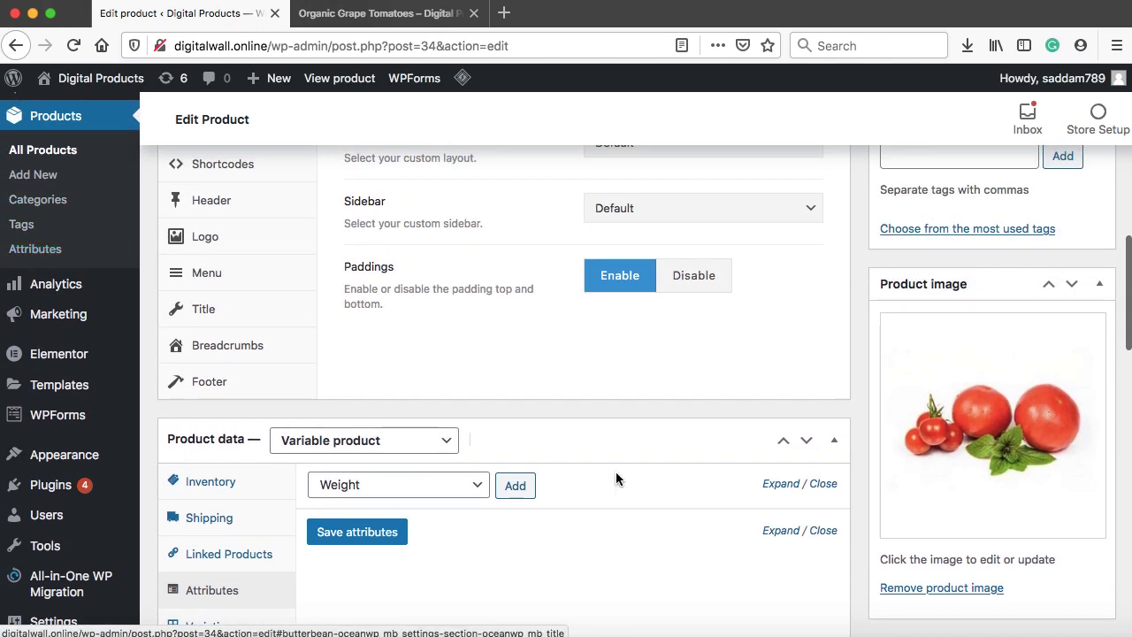
scroll(616, 472, down, 2)
click(518, 339)
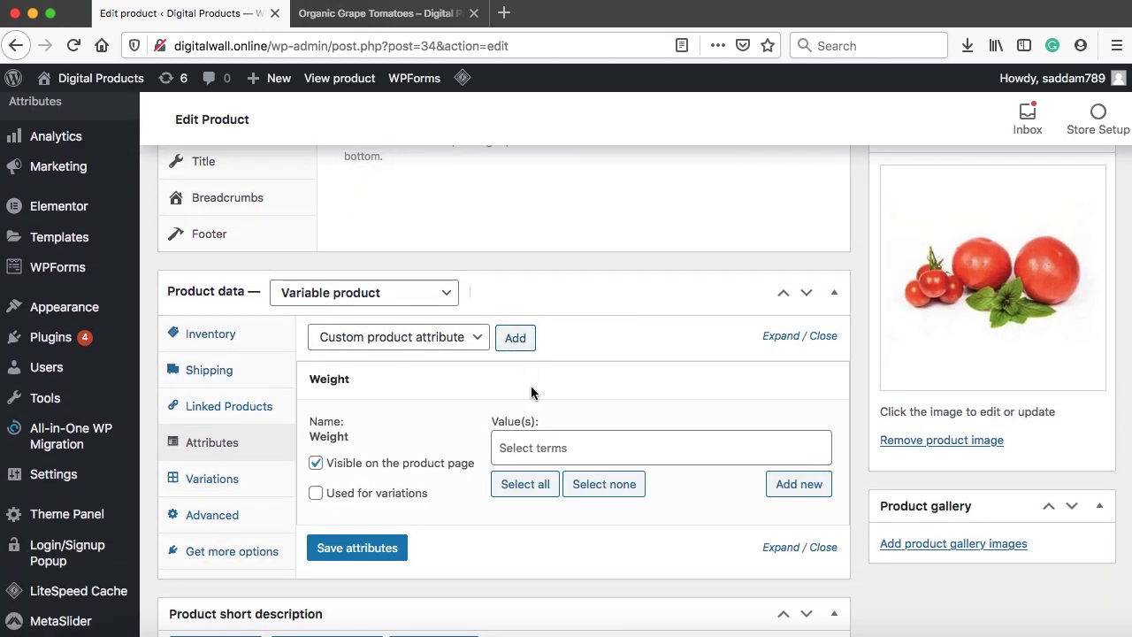
click(523, 486)
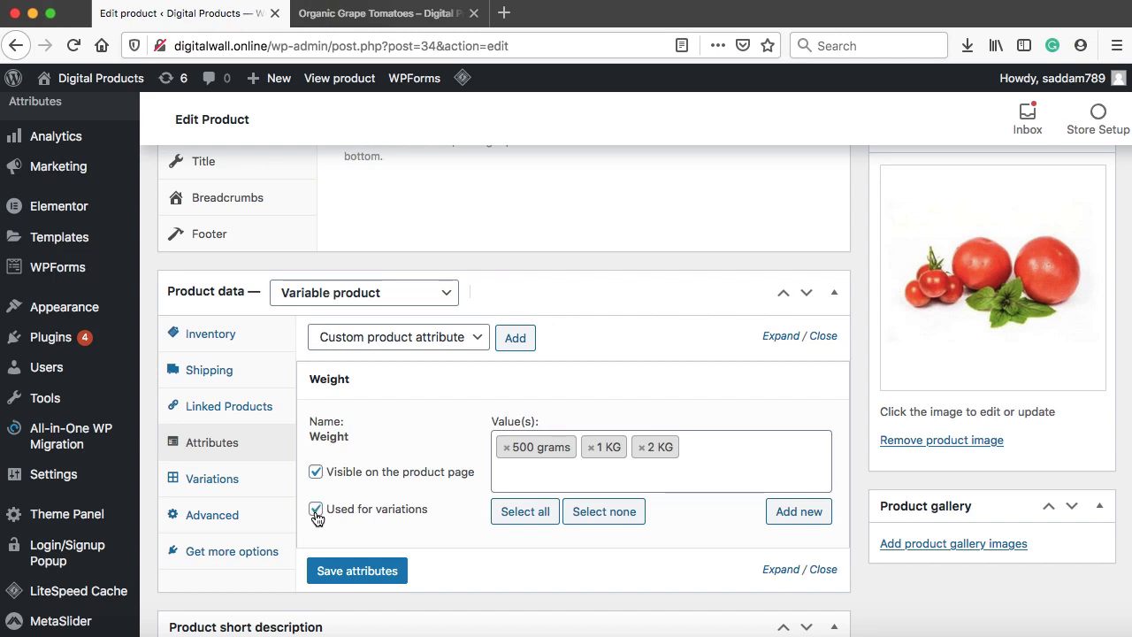
click(357, 573)
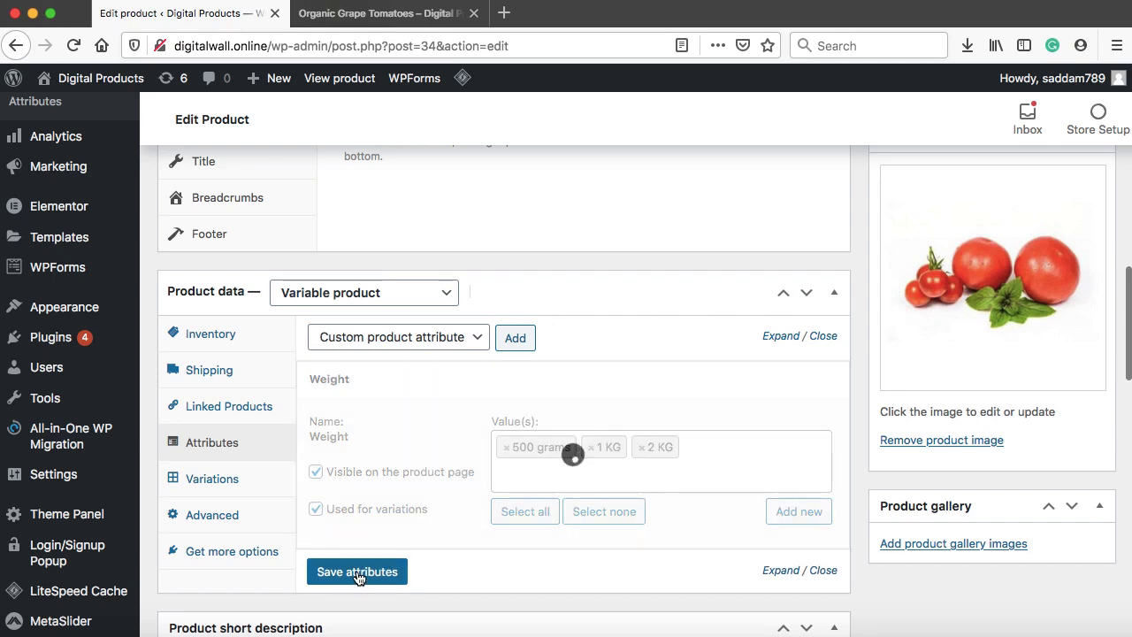
Generate the product's variations from all attributes and confirm the linking
click(212, 485)
click(443, 344)
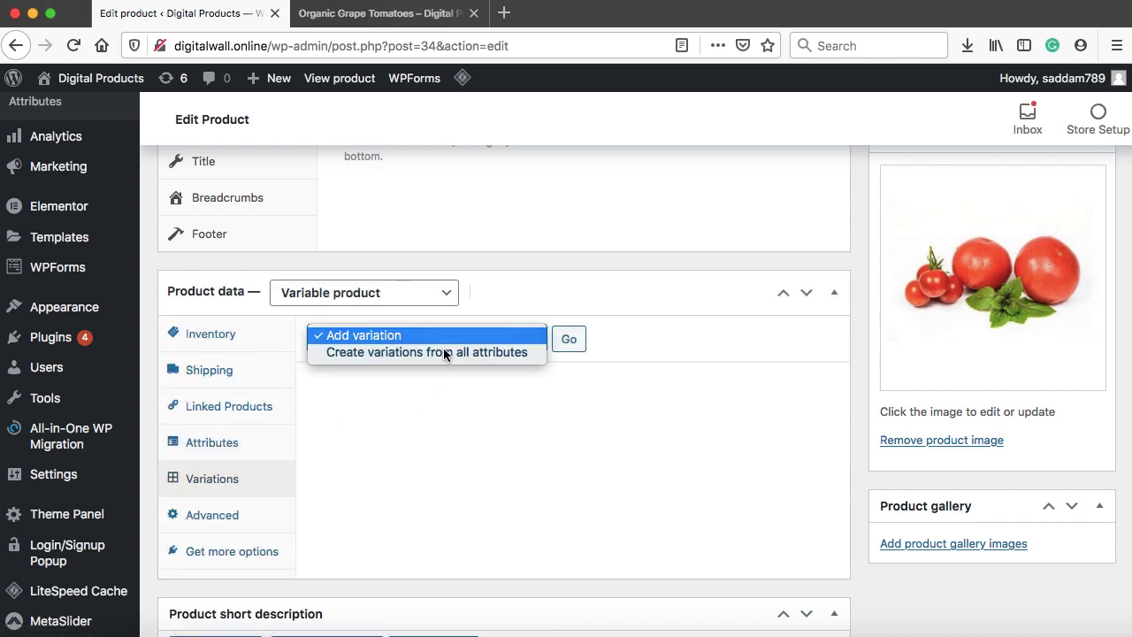
click(396, 352)
click(571, 342)
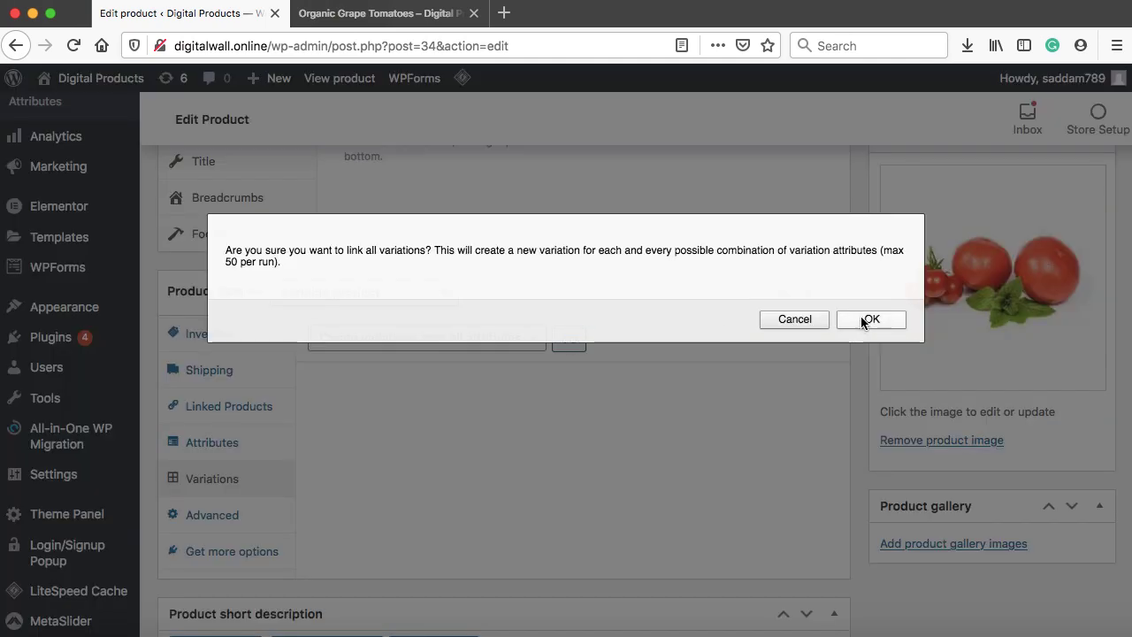
click(860, 318)
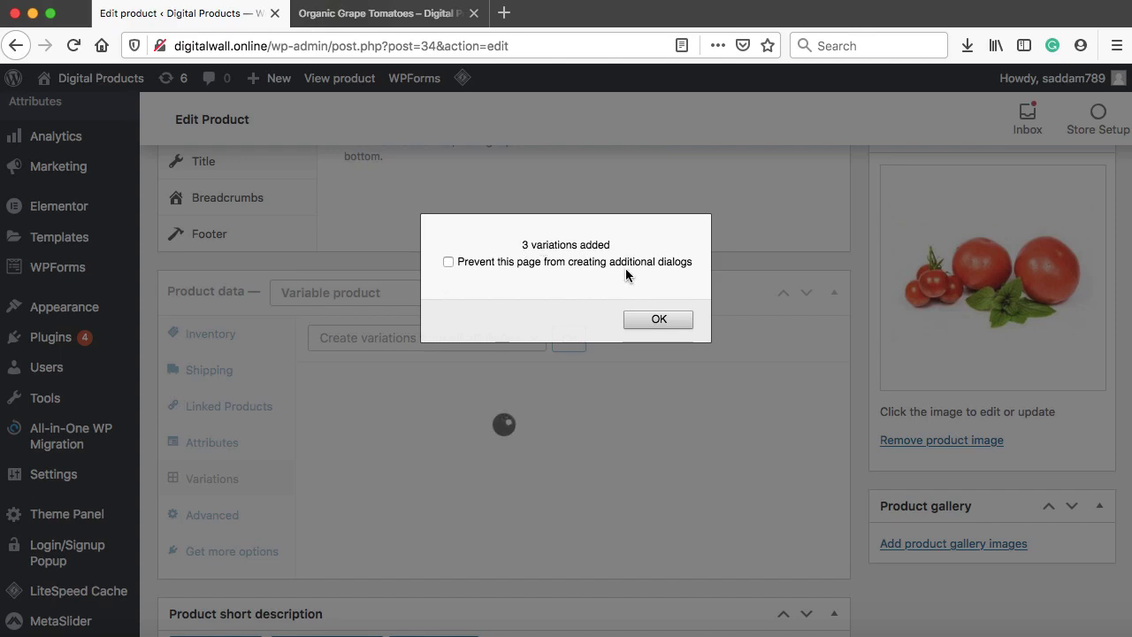
click(657, 319)
Enter regular prices of 2 for 500 grams, 4 for 1 KG and 5 for 2 KG
scroll(637, 424, down, 5)
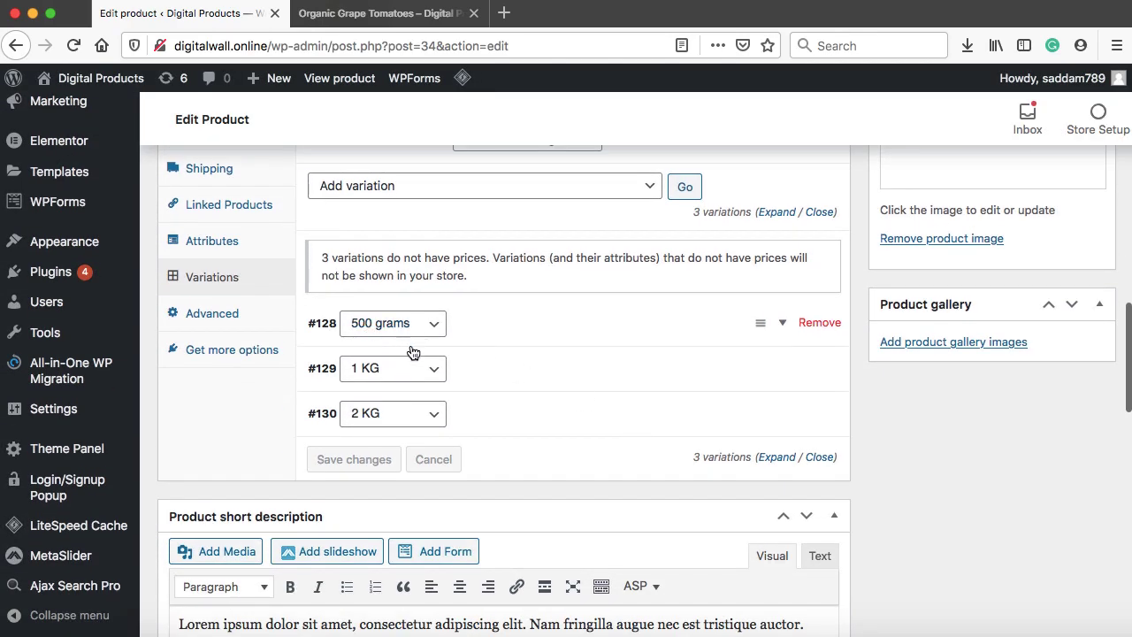
click(485, 330)
scroll(489, 348, down, 3)
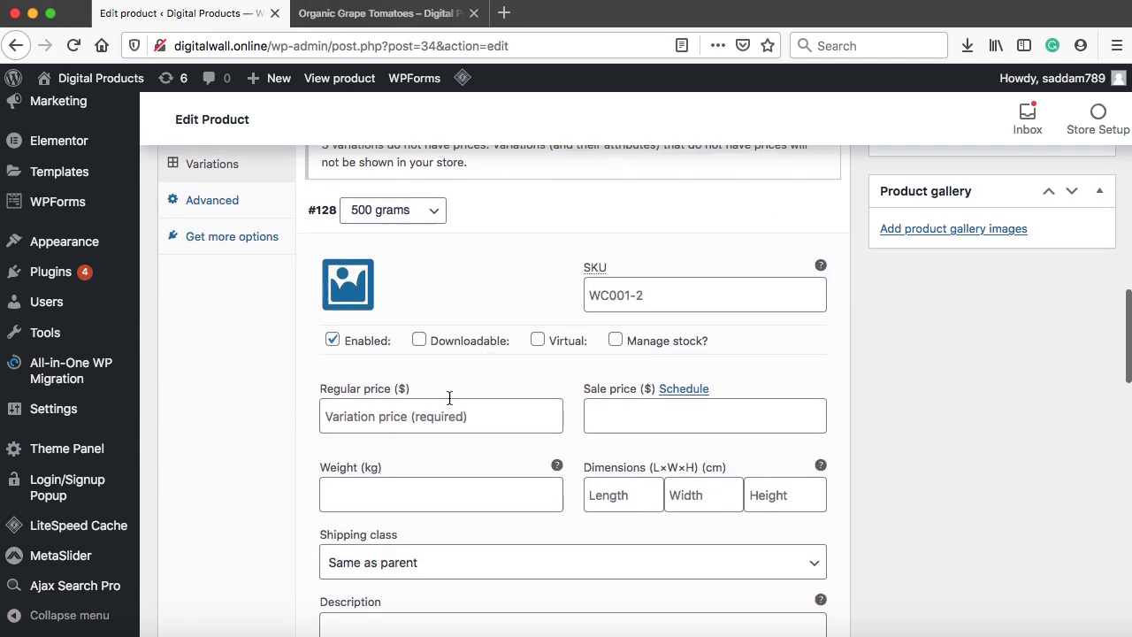
click(398, 420)
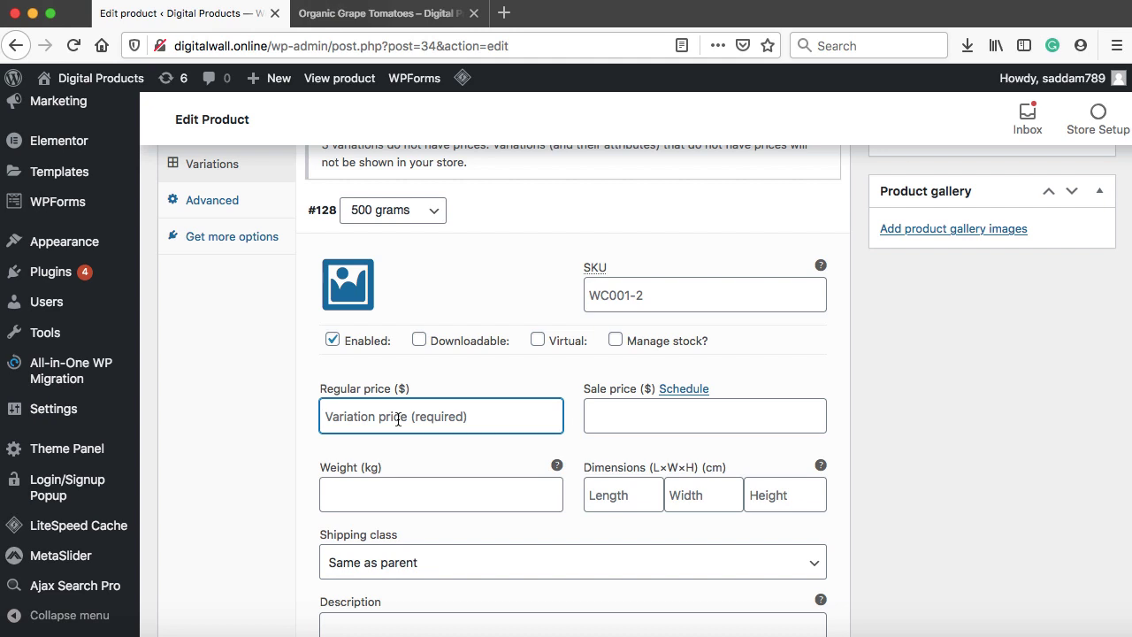
text(2)
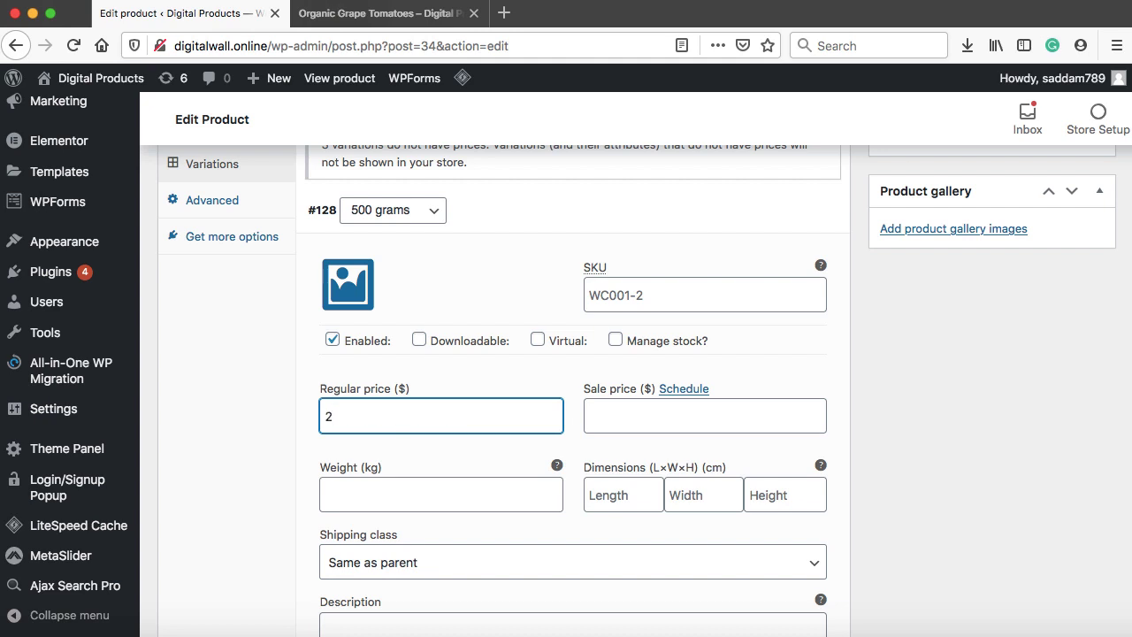
click(470, 222)
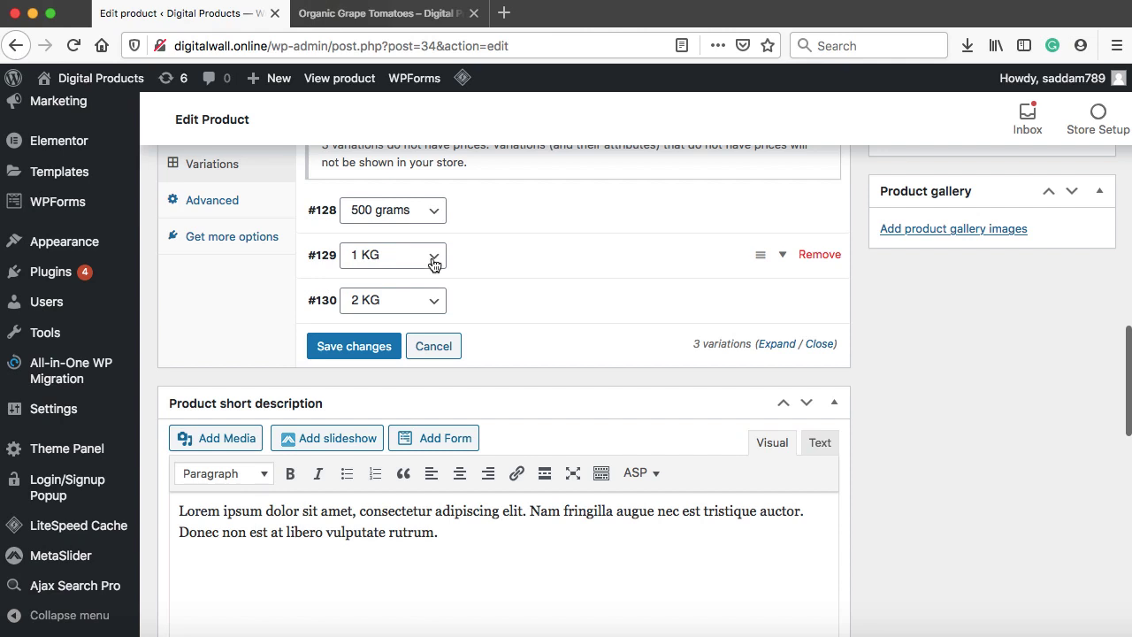
click(783, 257)
click(394, 461)
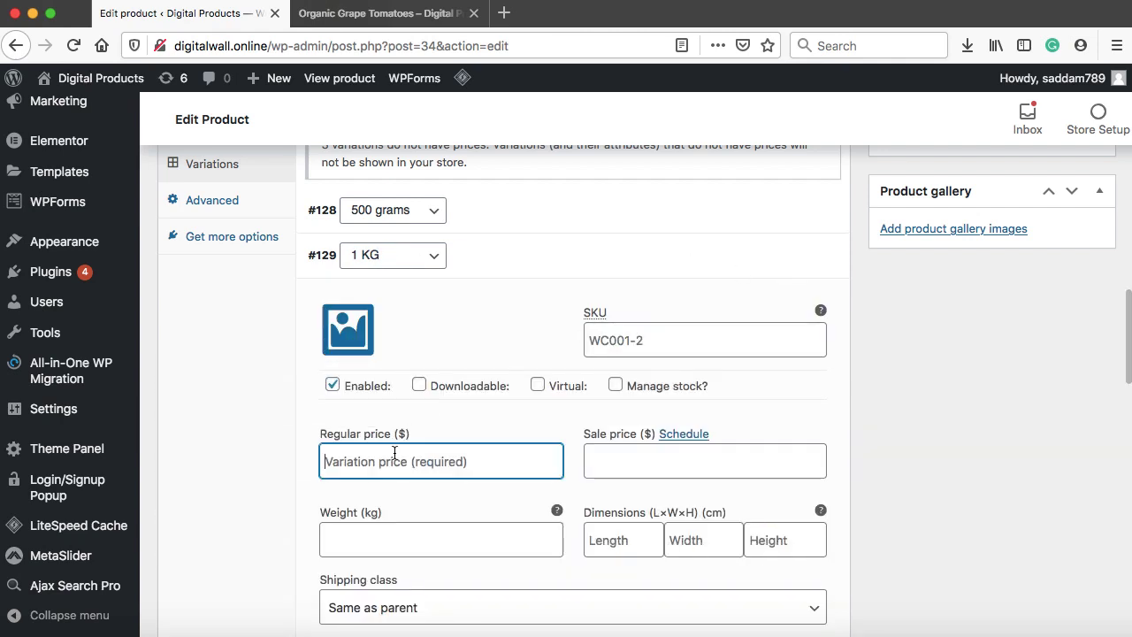
text(4)
click(785, 256)
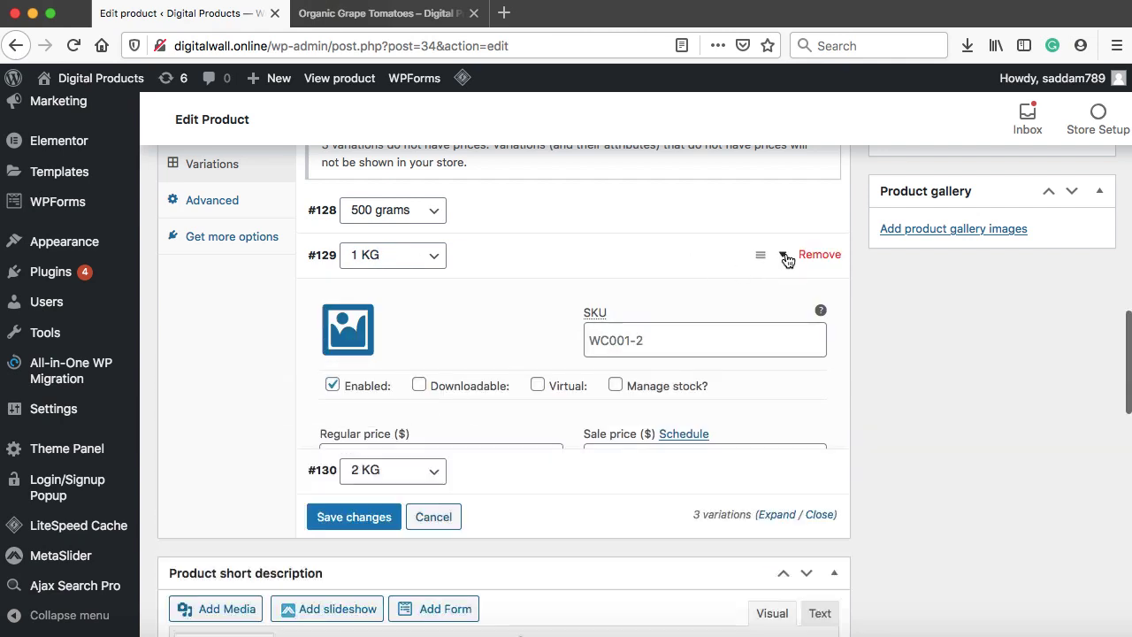
click(782, 301)
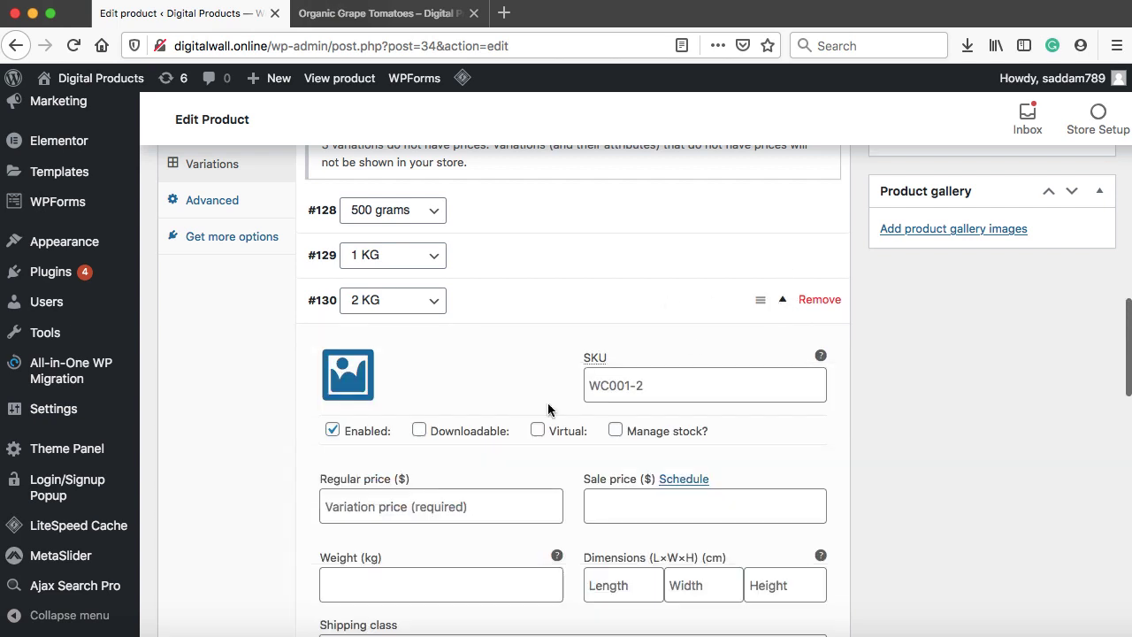
click(387, 504)
text(5)
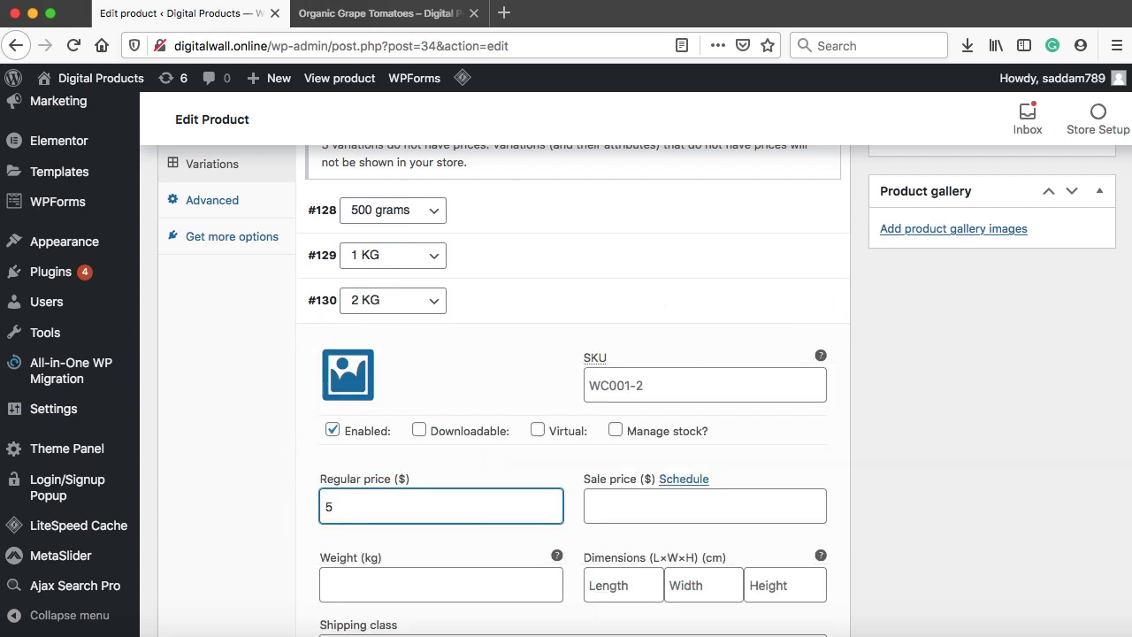
click(611, 311)
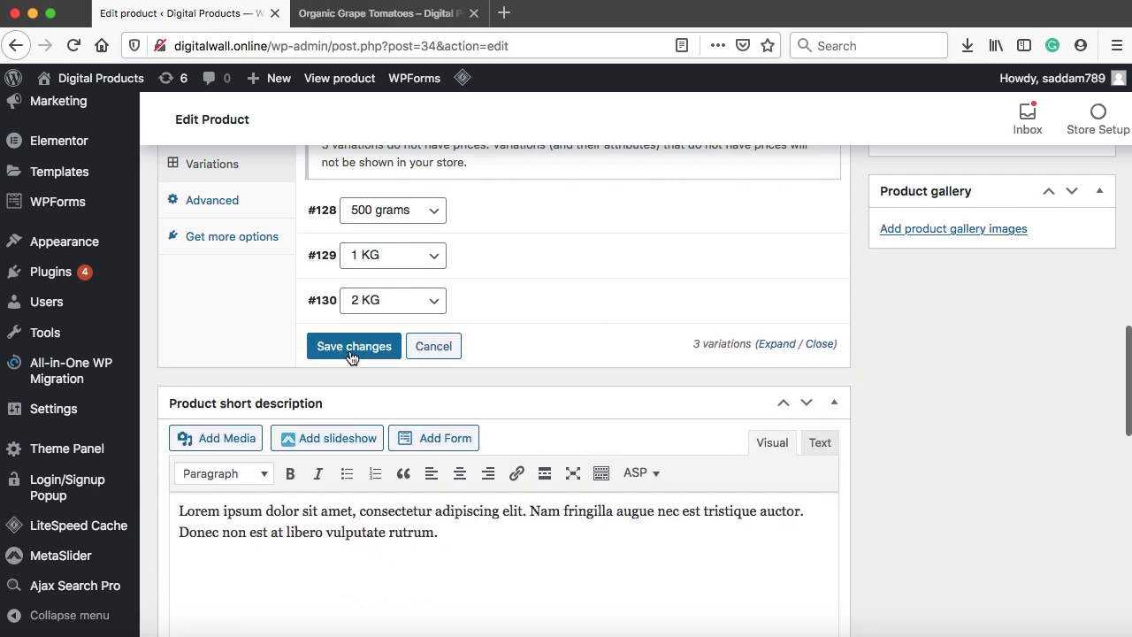
Save the variation prices and update the tomato product
click(352, 346)
scroll(350, 352, up, 10)
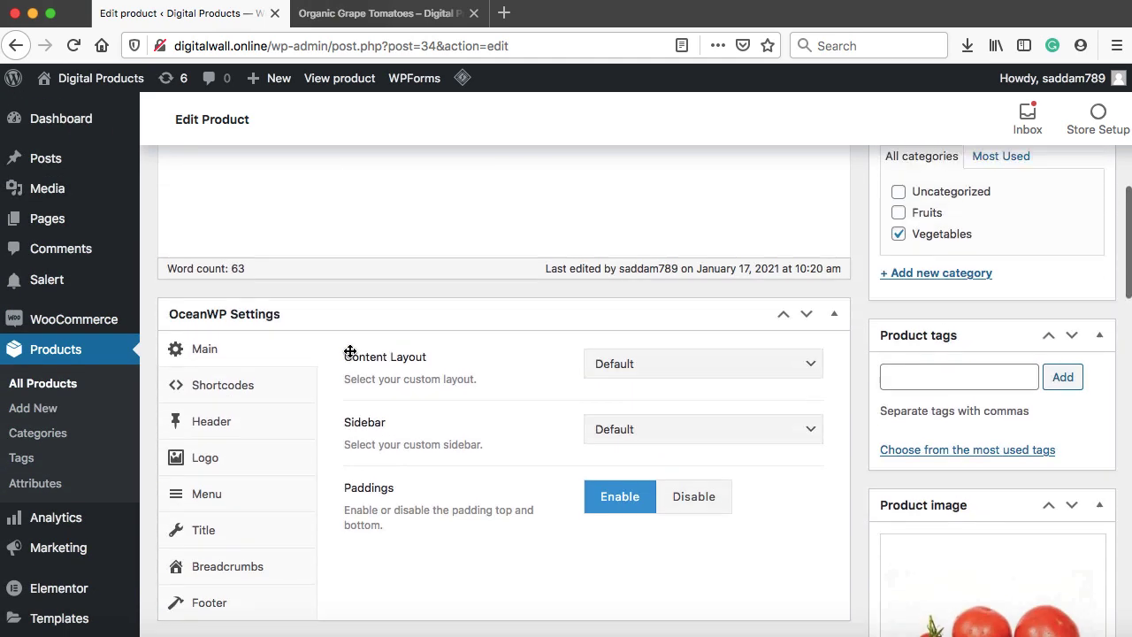
scroll(350, 352, up, 10)
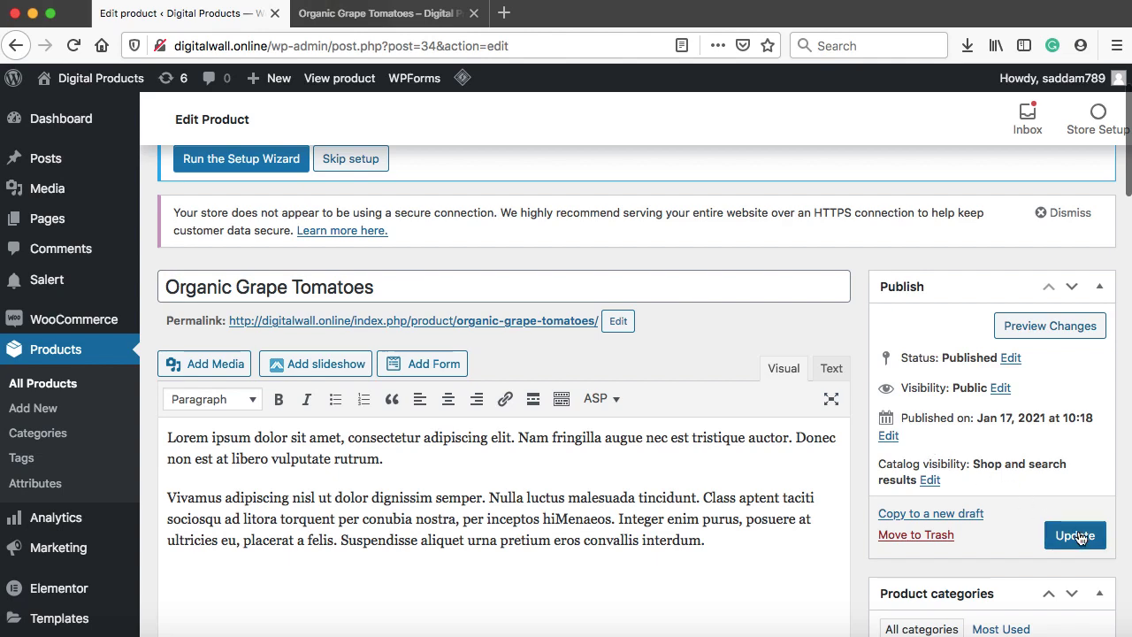
click(1078, 536)
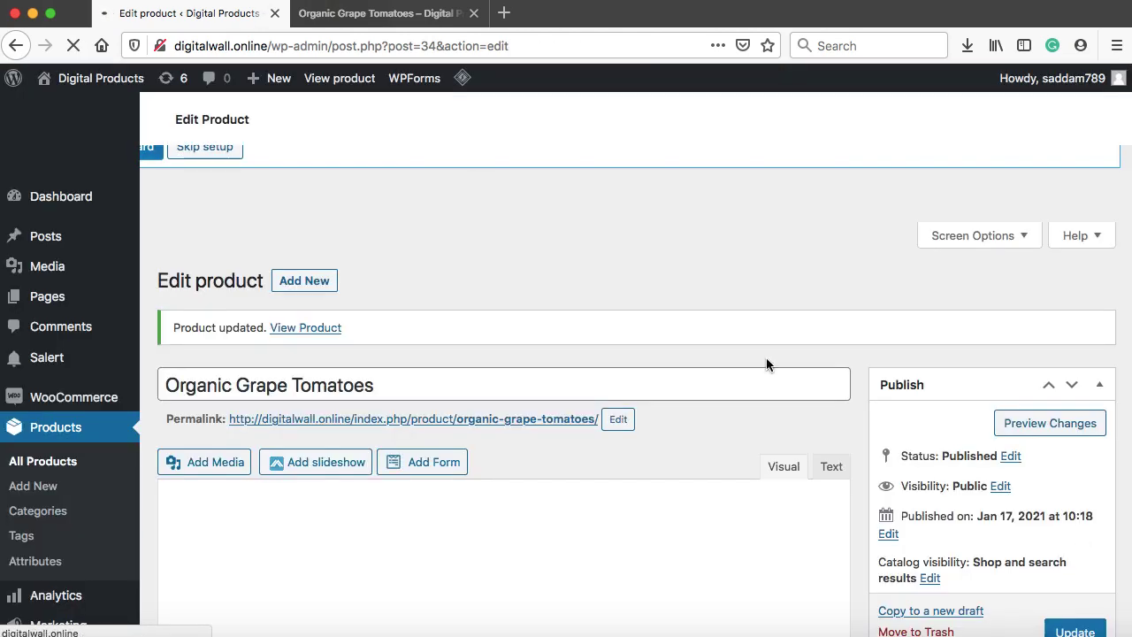
On the product's storefront page, run Purge All - LSCache to show the $2.00 – $5.00 price
click(386, 18)
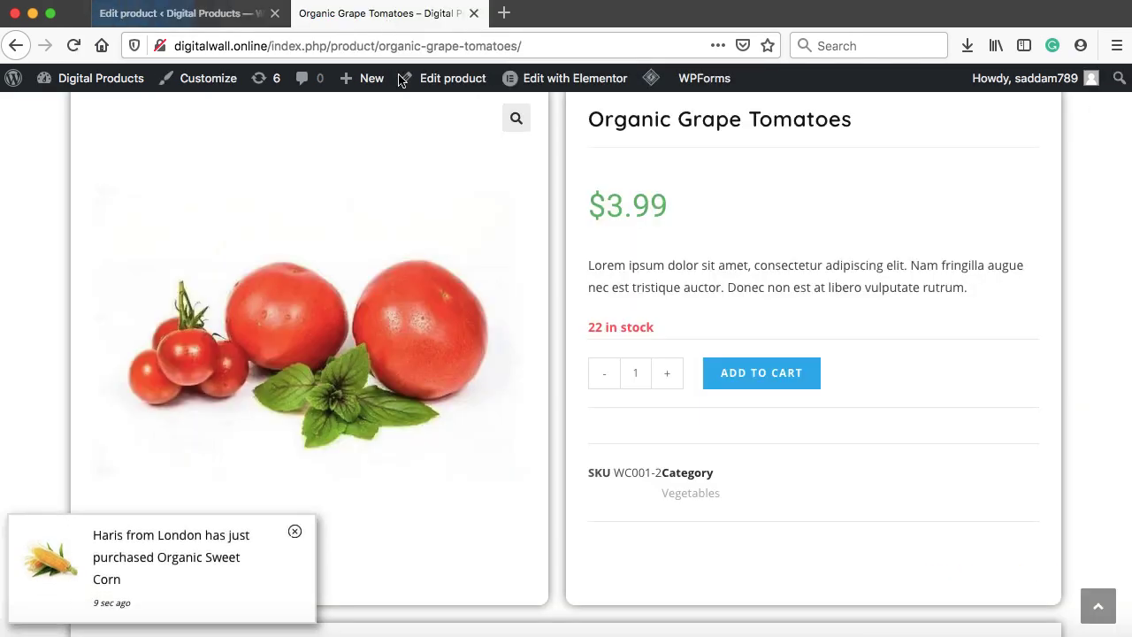
scroll(413, 147, up, 3)
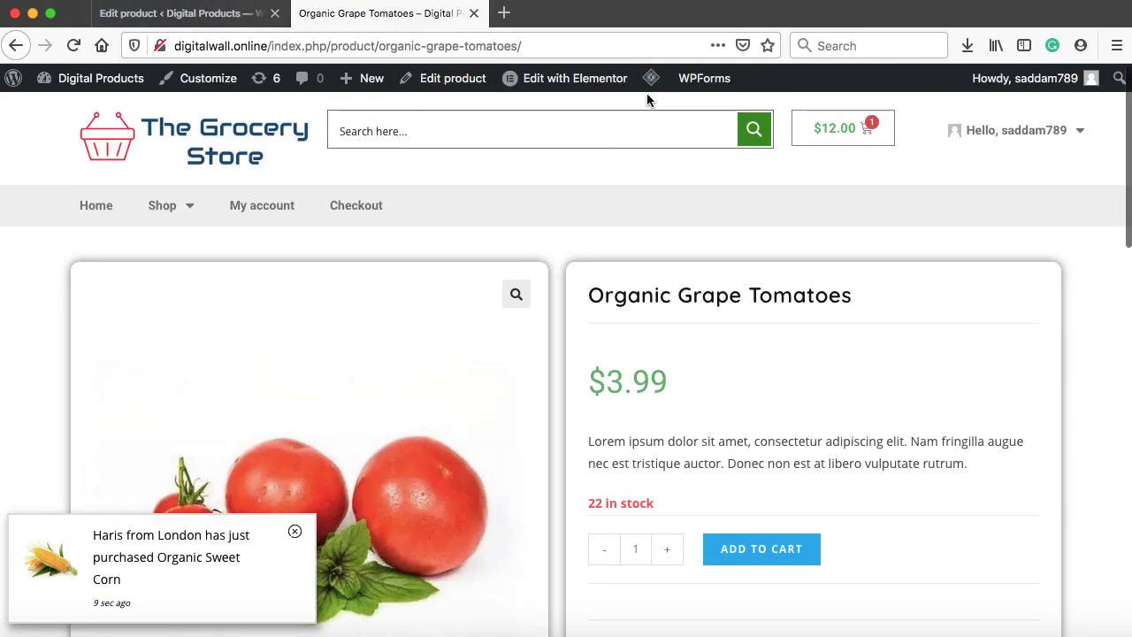
mouse_move(651, 77)
click(668, 183)
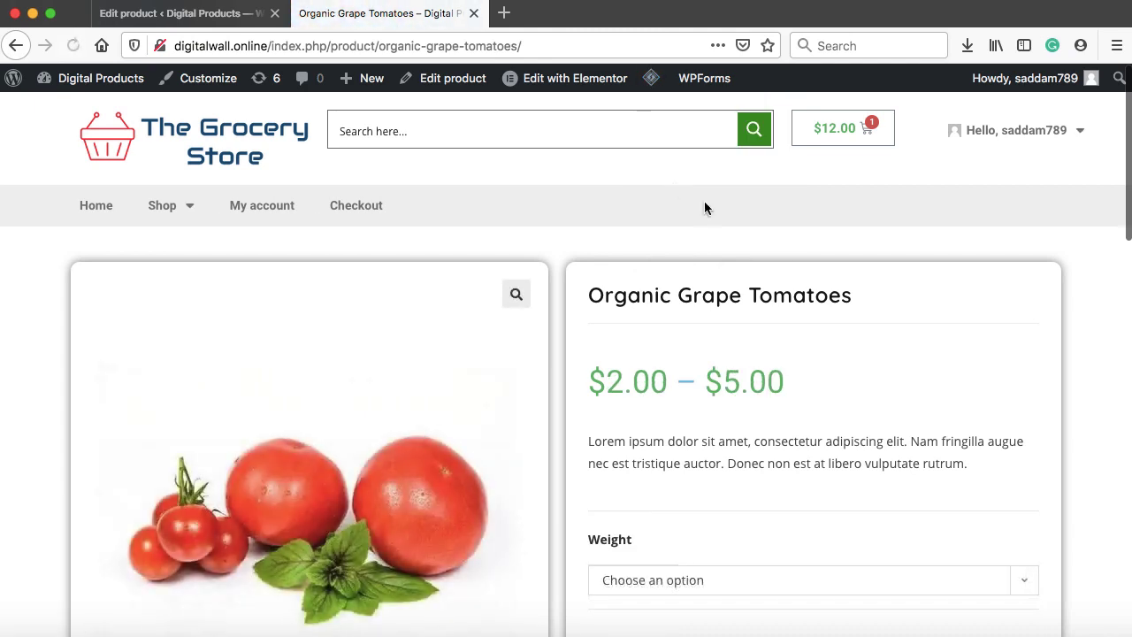
scroll(813, 283, down, 4)
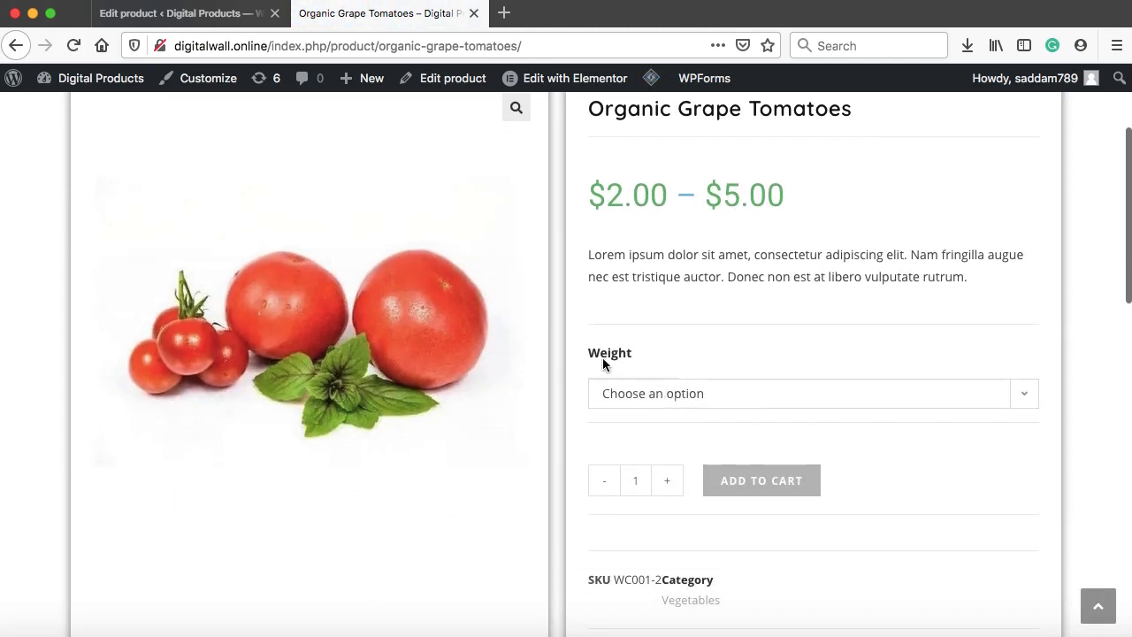
Try adding the tomatoes to the cart without a weight and dismiss the choose-options warning
scroll(768, 389, down, 1)
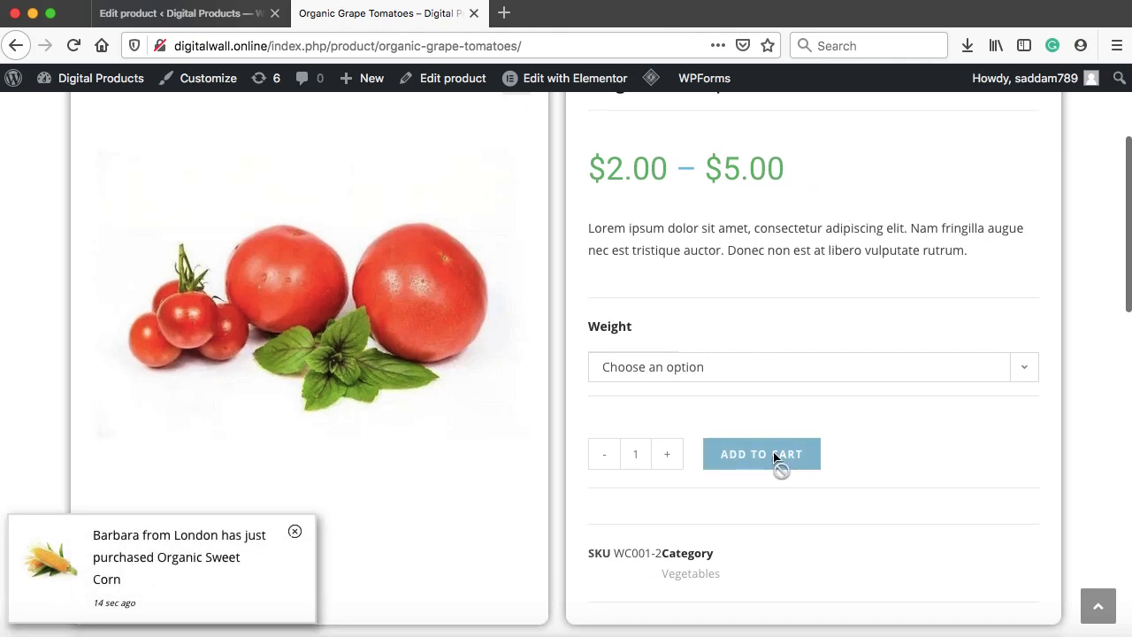
click(762, 458)
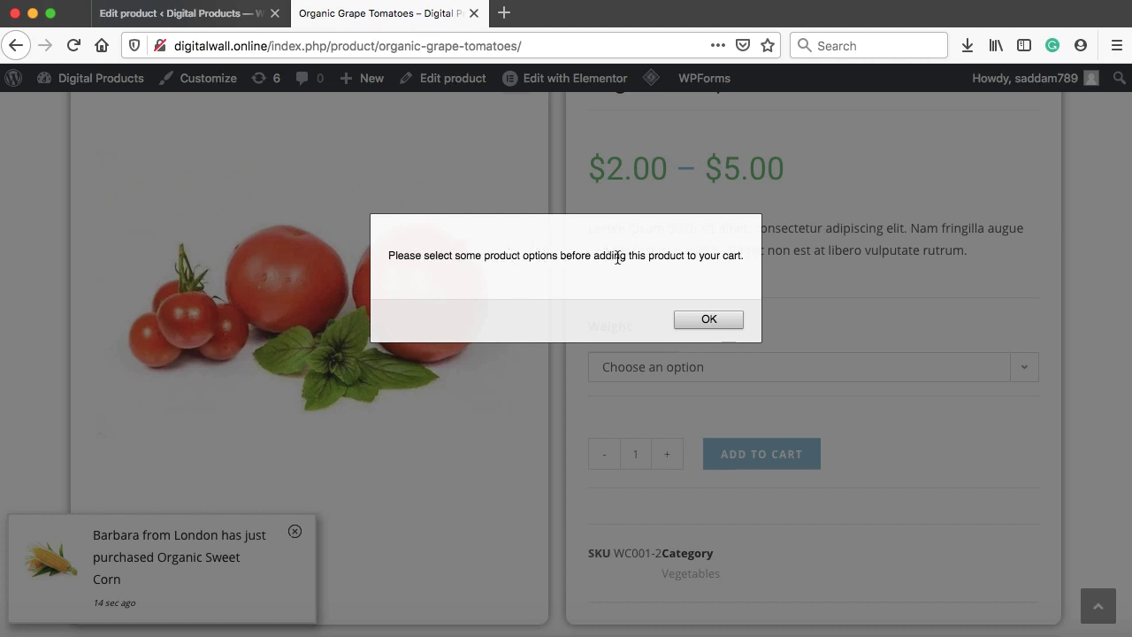
click(707, 318)
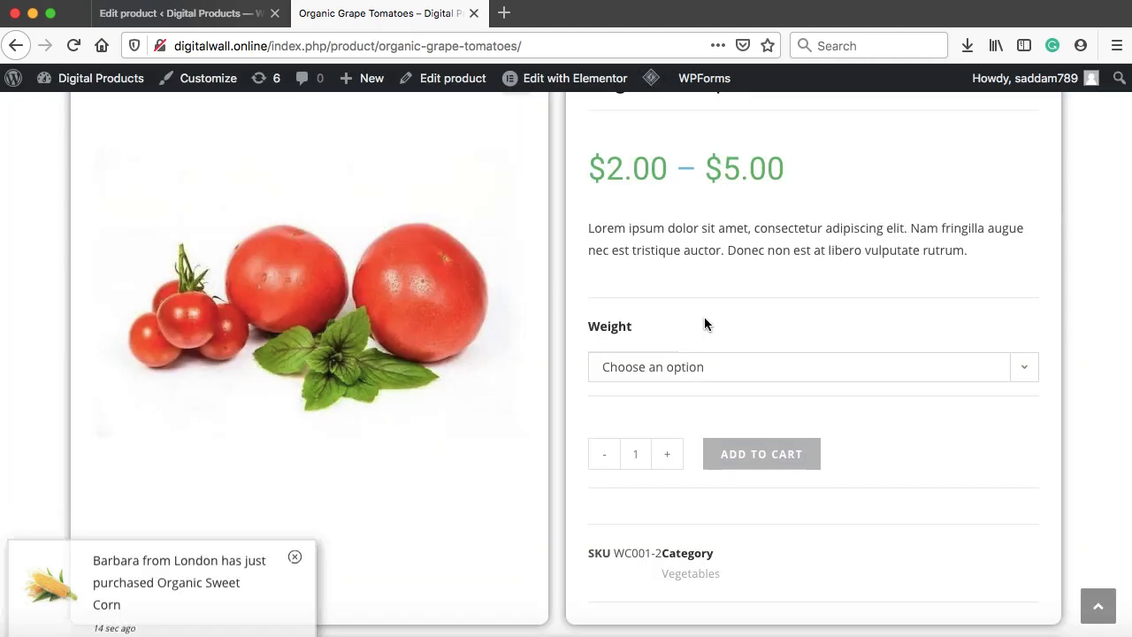
Choose the 500 grams weight and check the price reads $2.00
click(715, 368)
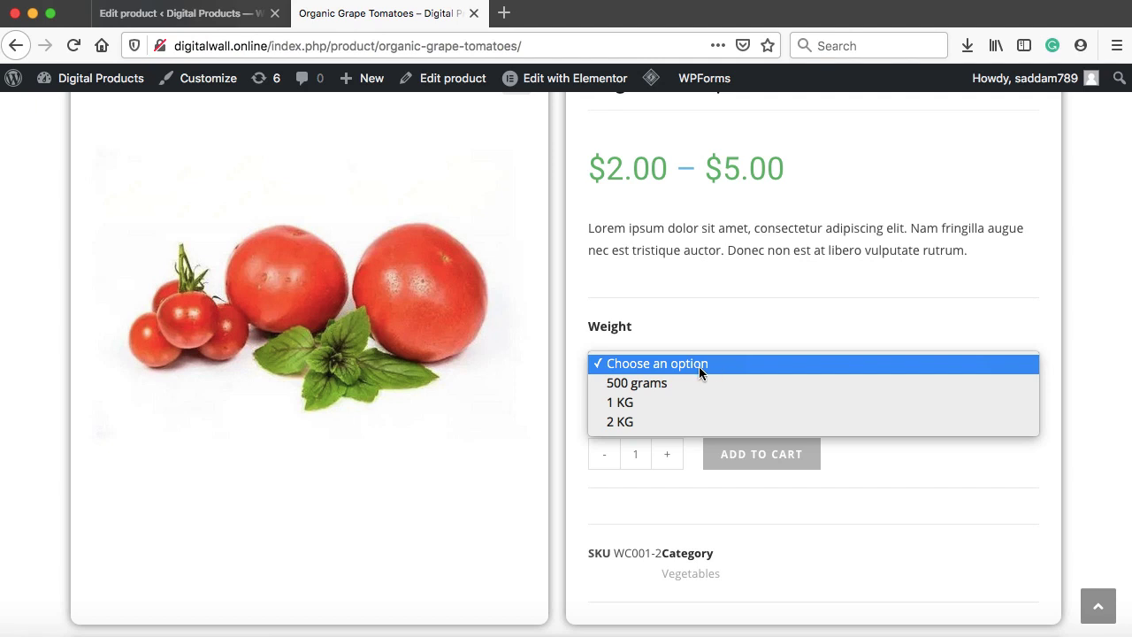
click(667, 384)
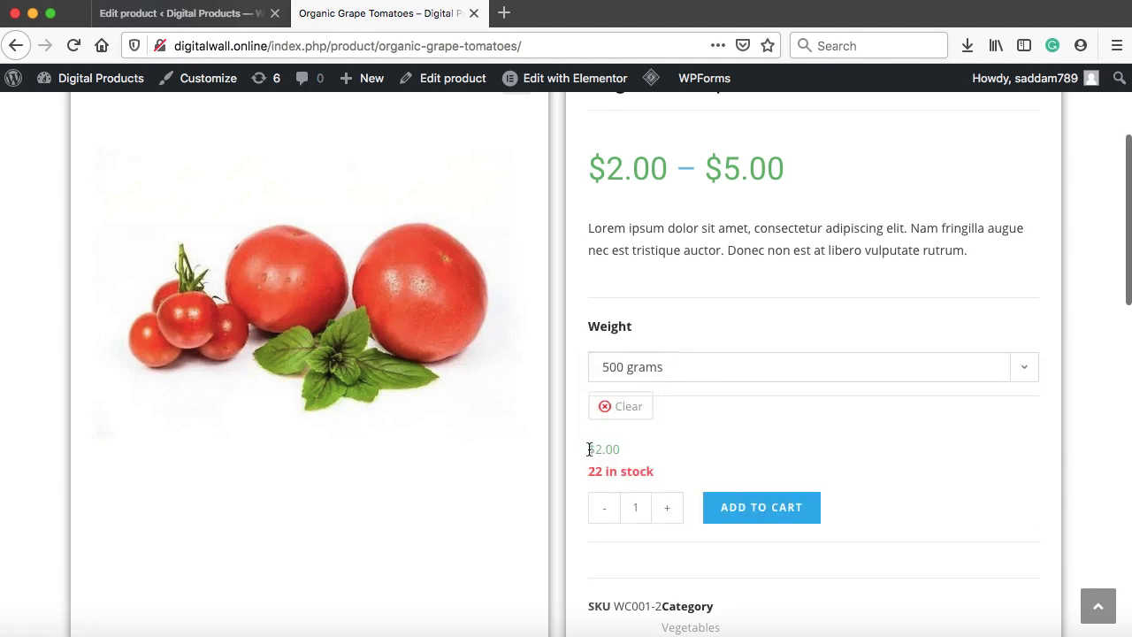
drag(589, 449, 613, 449)
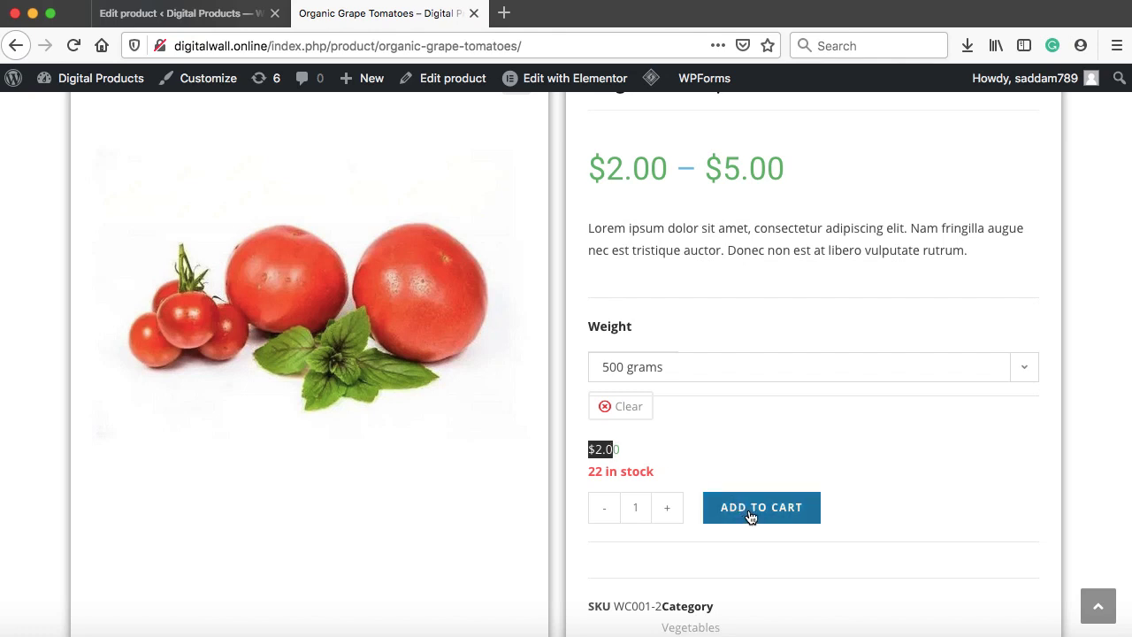
click(735, 451)
Switch the weight to 1 KG and confirm the price updates to $4.00
click(718, 372)
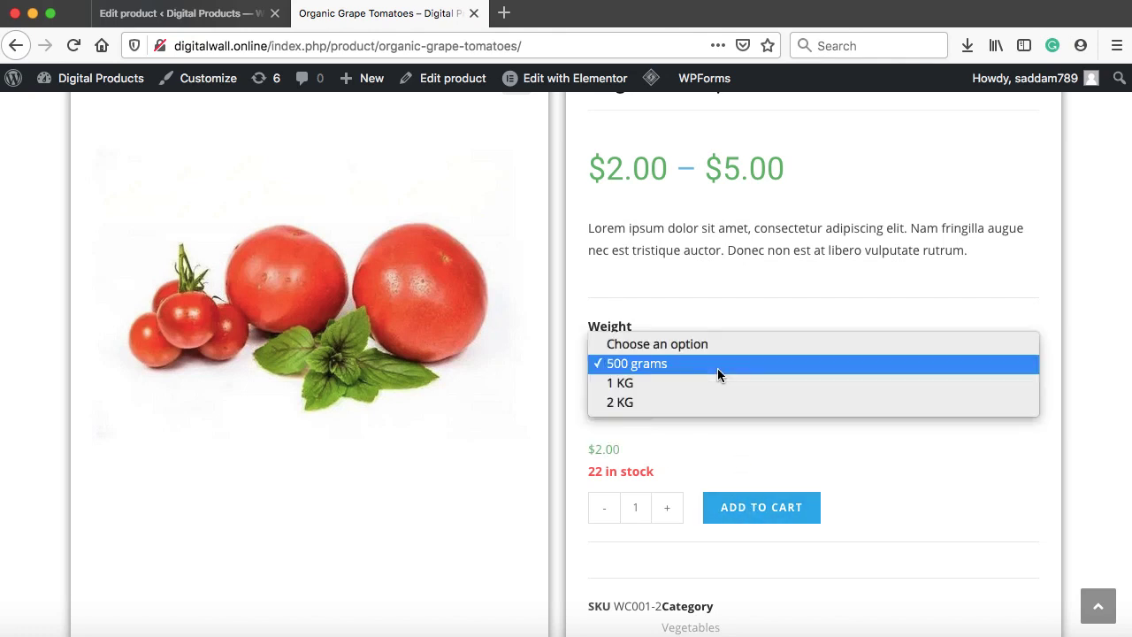
click(675, 386)
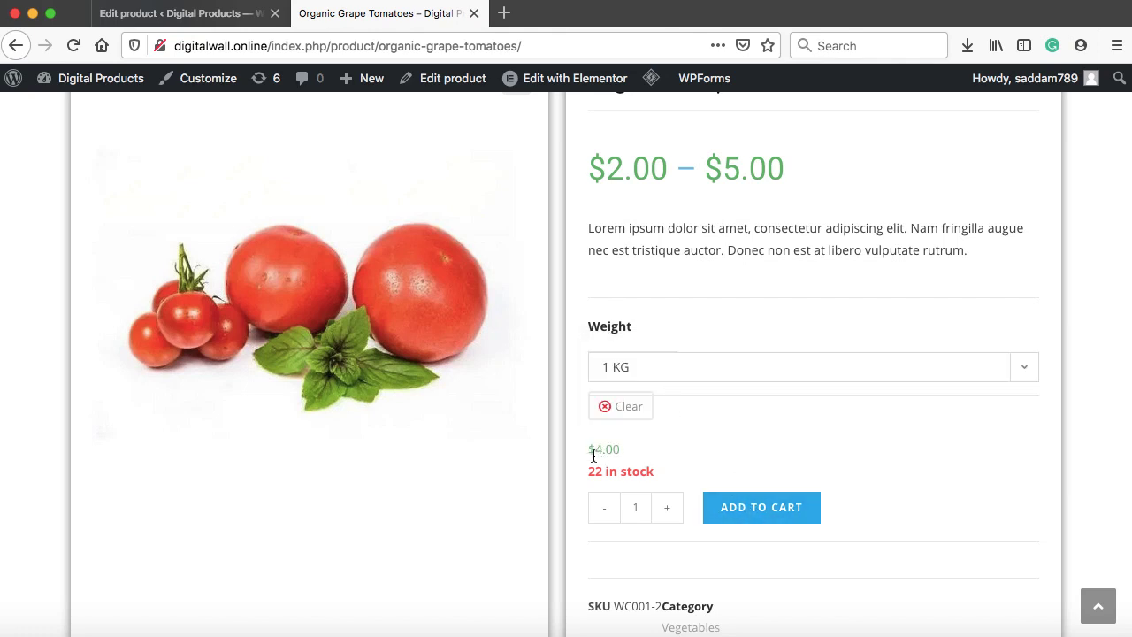
drag(589, 450, 615, 449)
click(700, 433)
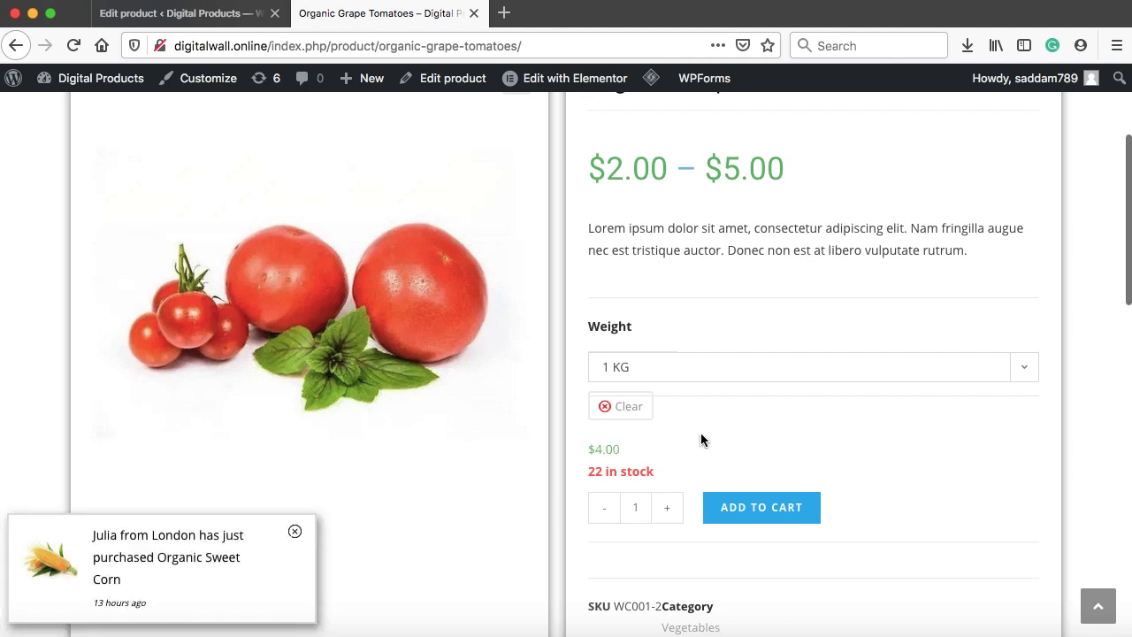
scroll(701, 433, down, 1)
scroll(700, 434, up, 3)
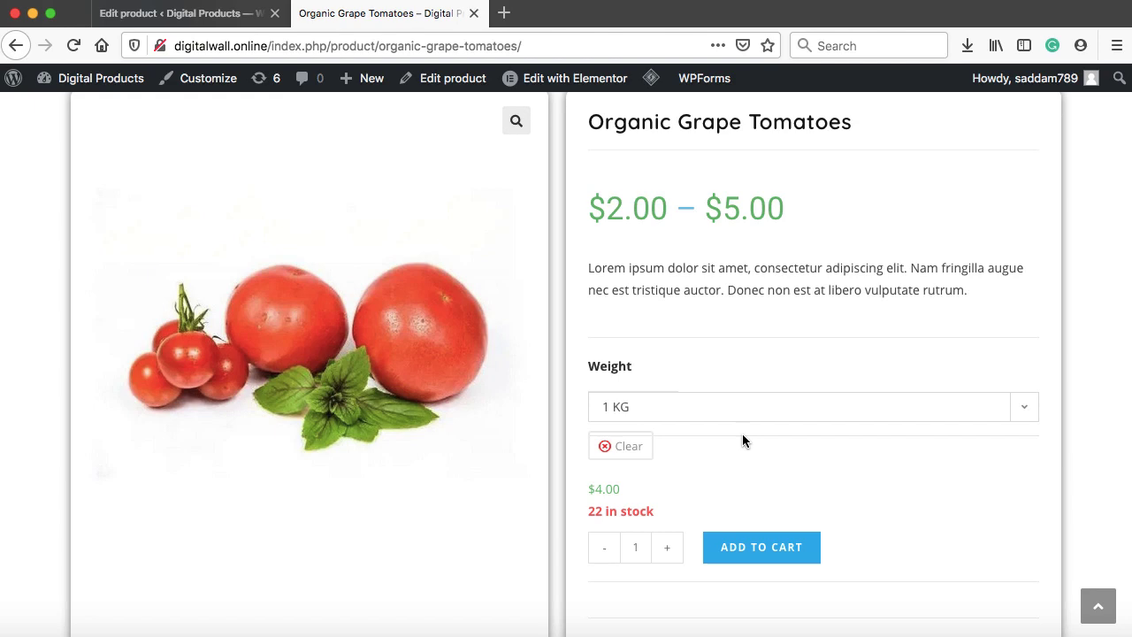
click(504, 13)
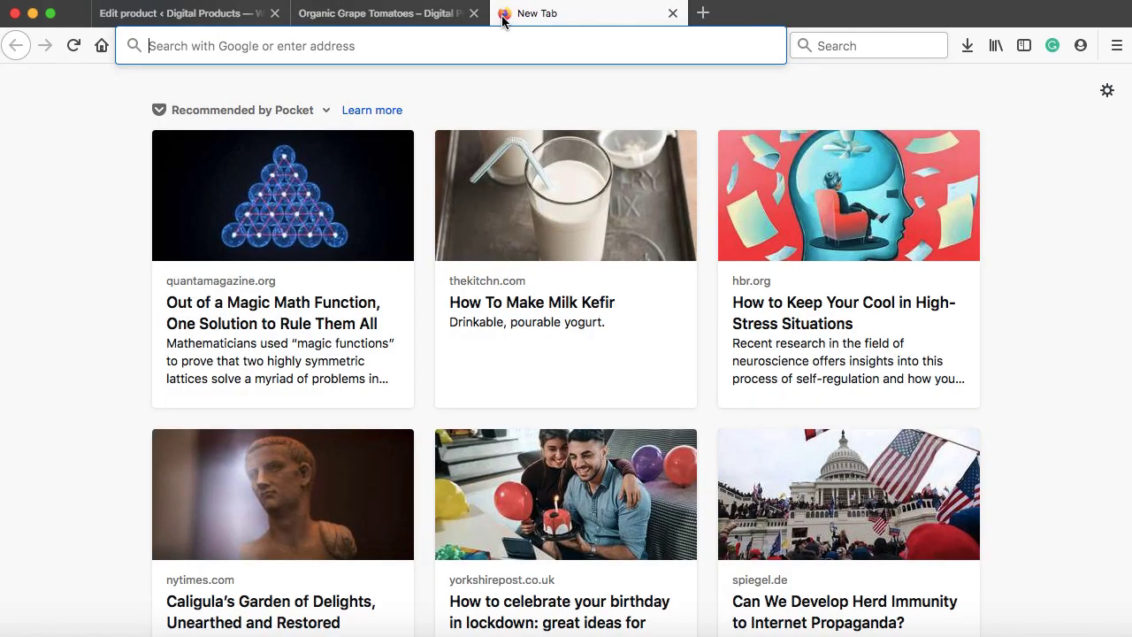
Go to the presenter's YouTube channel from the address-bar suggestion and show its uploaded videos
text(youtube.com/)
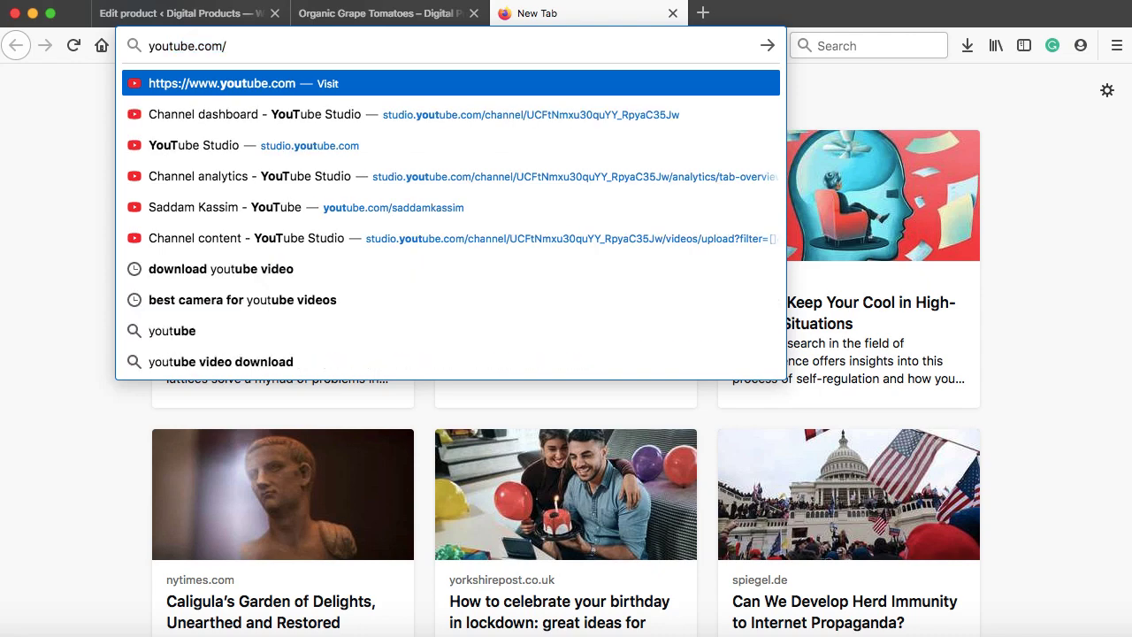
text(s)
key(Return)
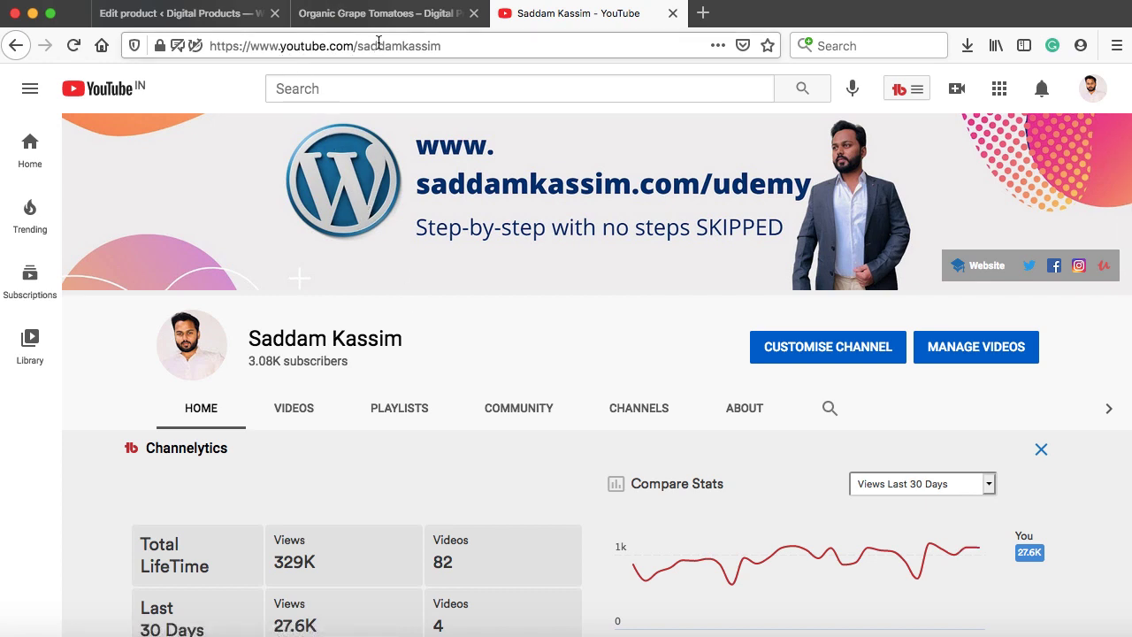
click(295, 414)
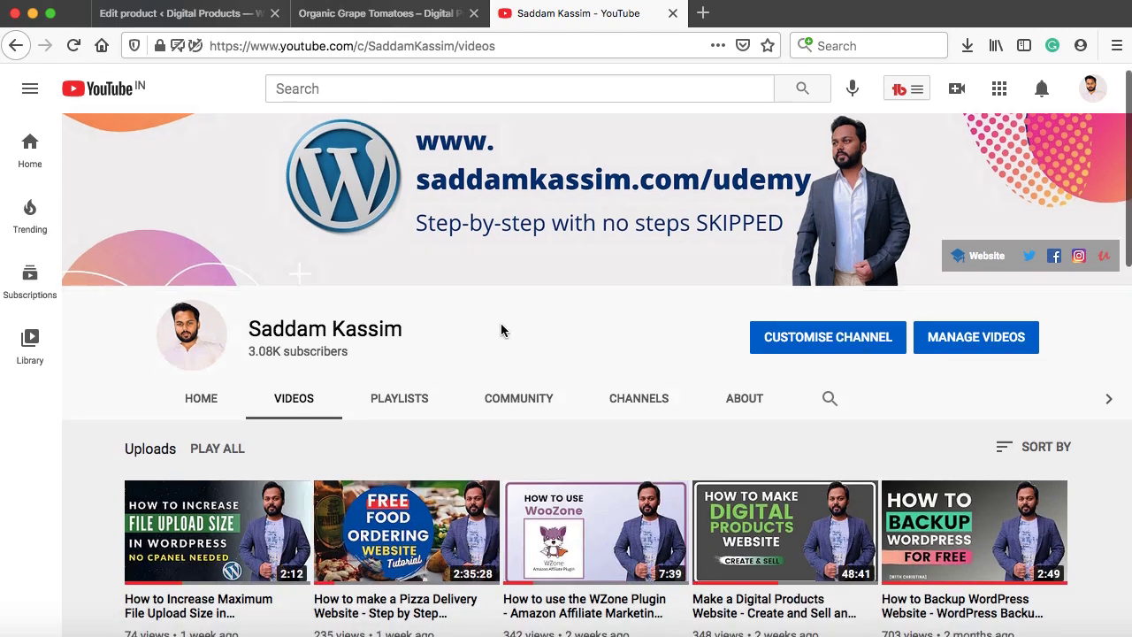
Scroll down through the uploads grid, including the Amazon niche-site lecture series, then back up
scroll(500, 330, down, 3)
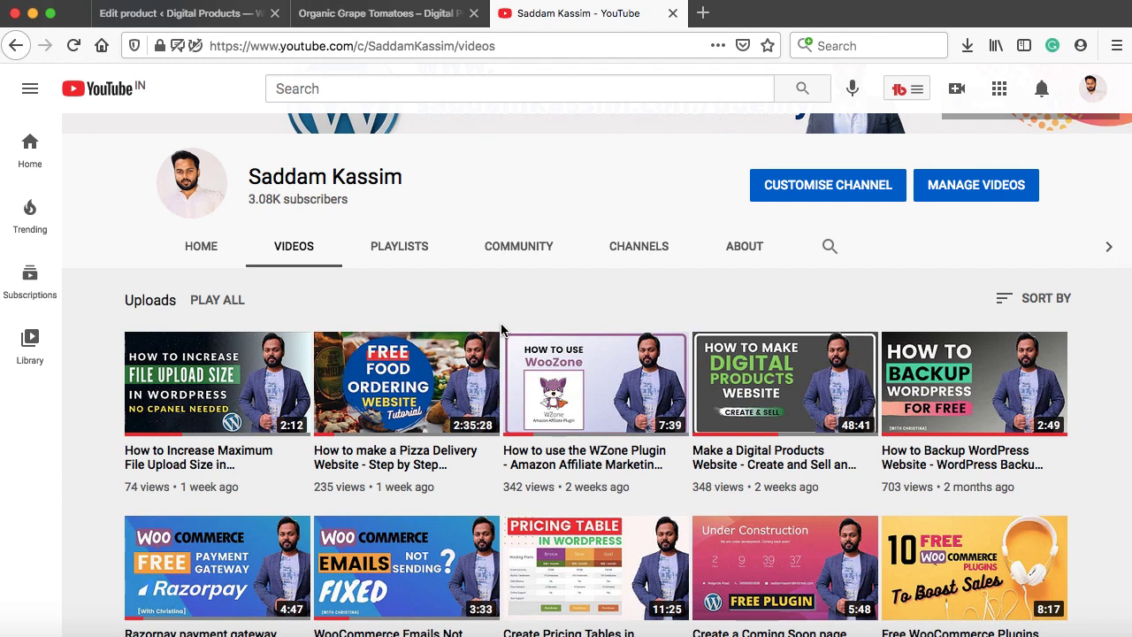
scroll(500, 330, down, 1)
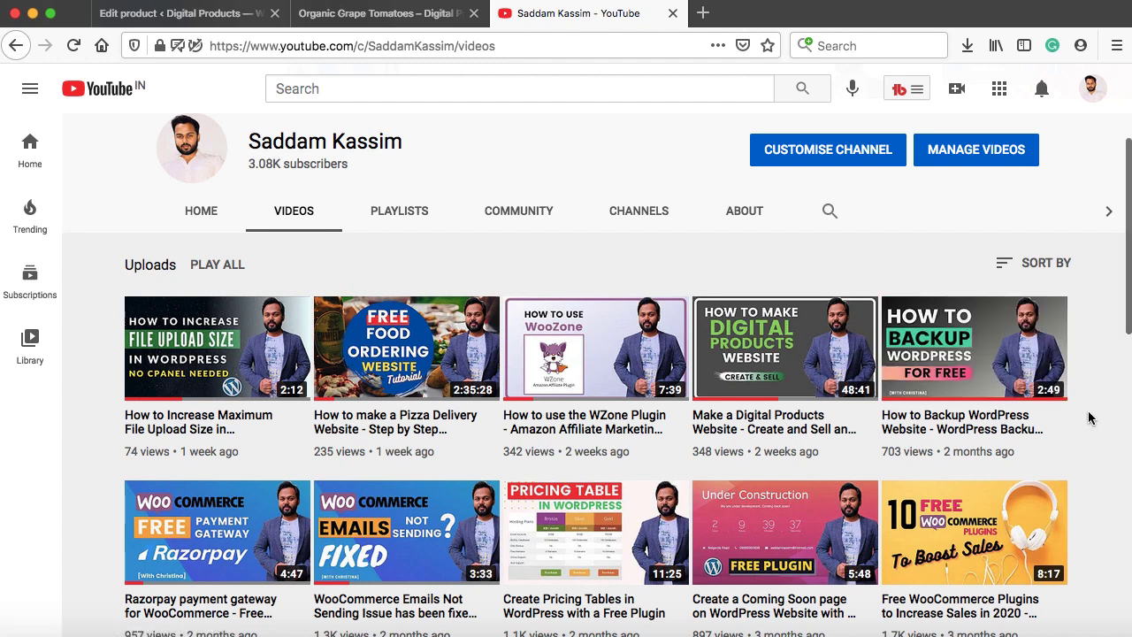
scroll(1089, 418, down, 1)
scroll(1089, 417, down, 3)
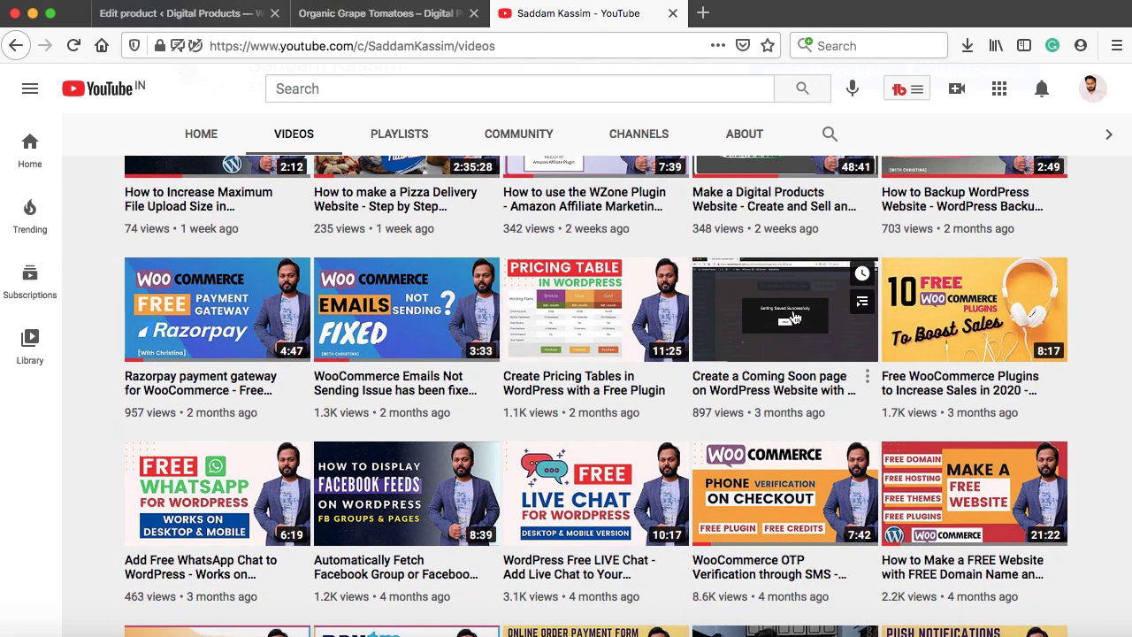
scroll(749, 396, down, 3)
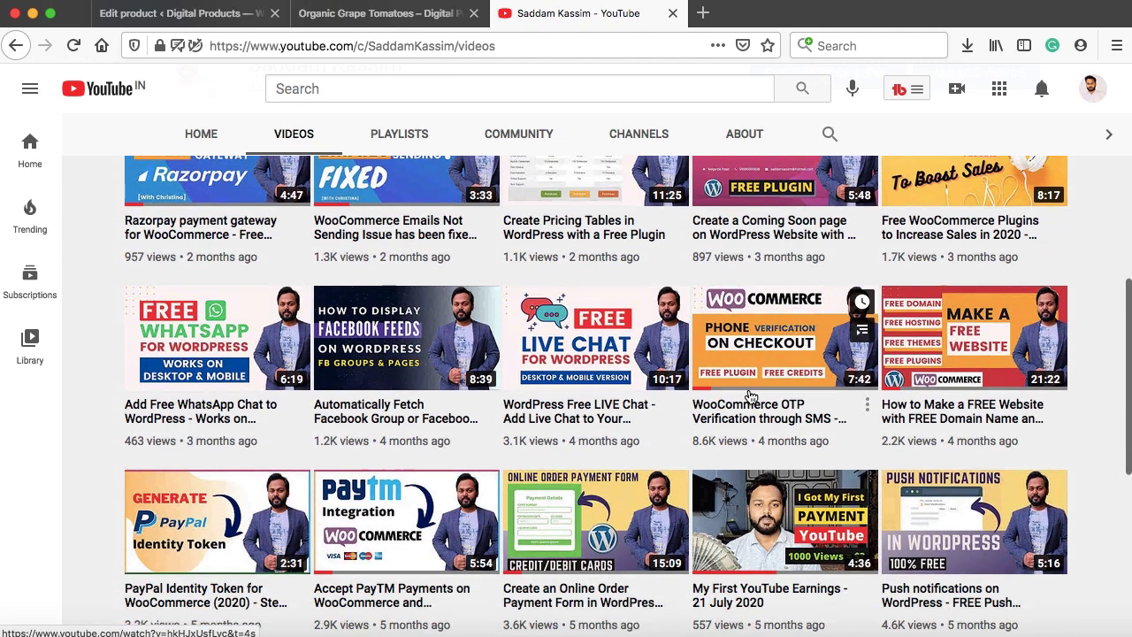
scroll(749, 396, down, 1)
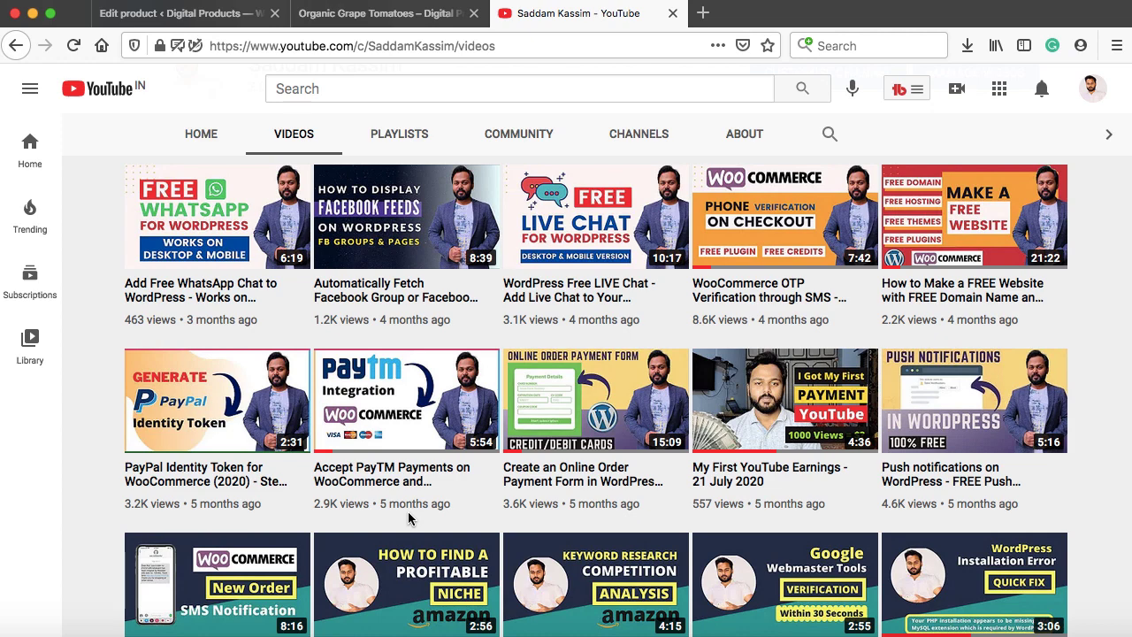
scroll(408, 518, down, 3)
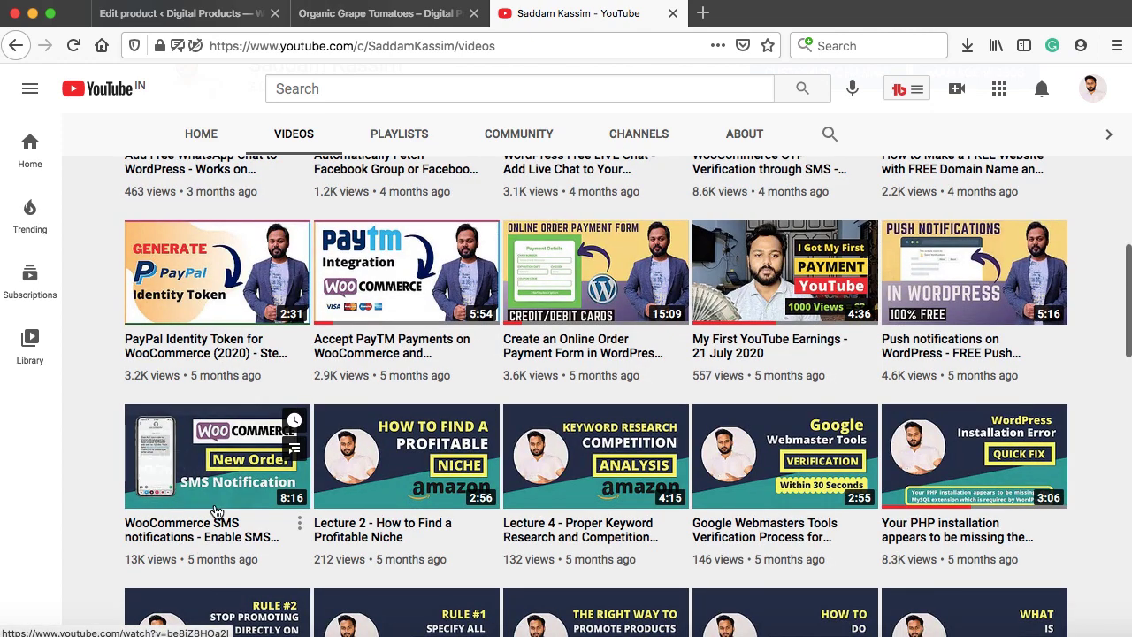
mouse_move(209, 520)
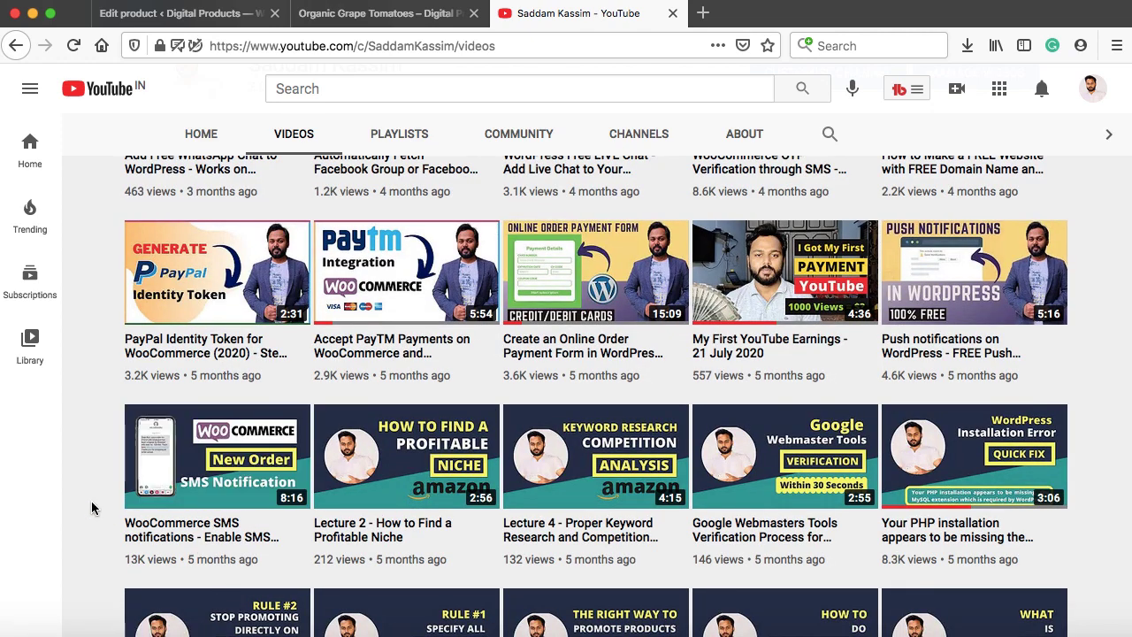
scroll(92, 508, down, 10)
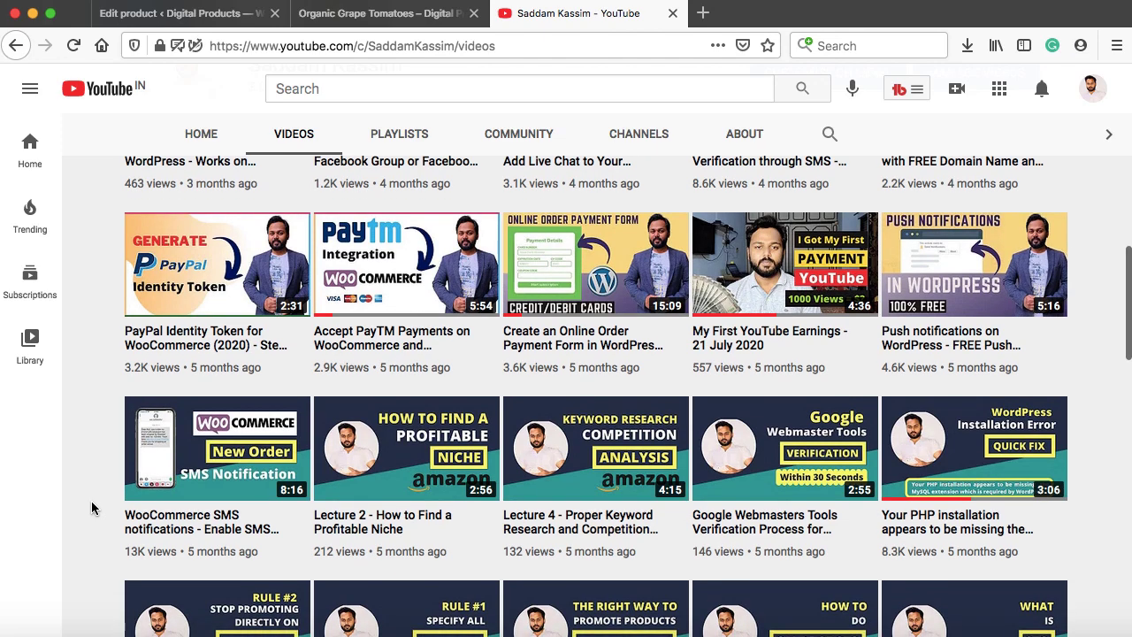
scroll(92, 507, down, 3)
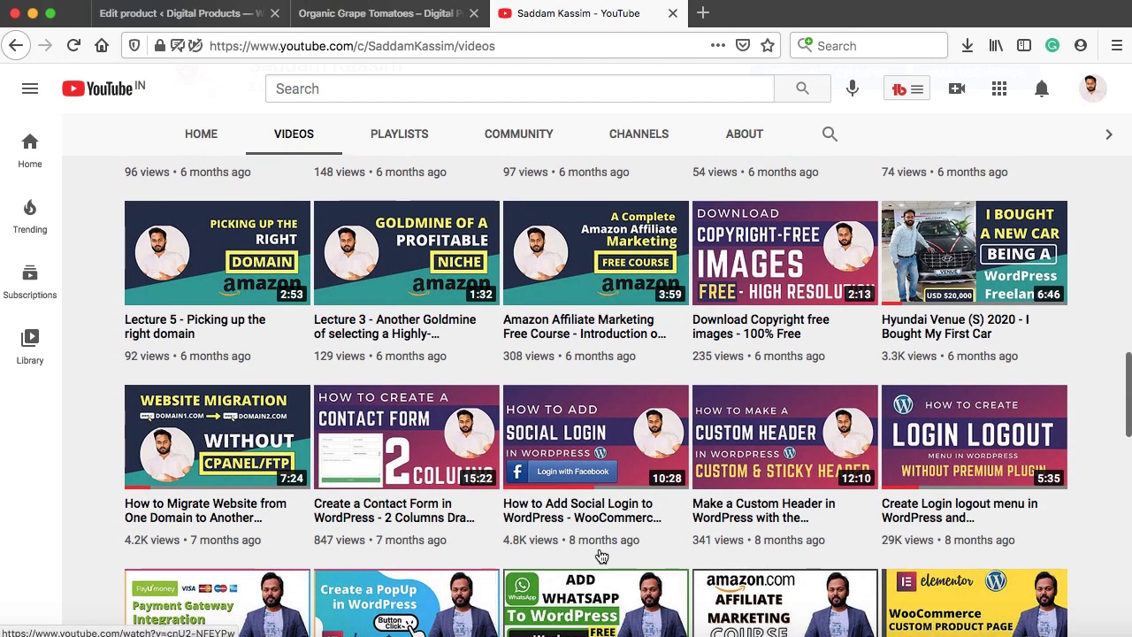
mouse_move(562, 489)
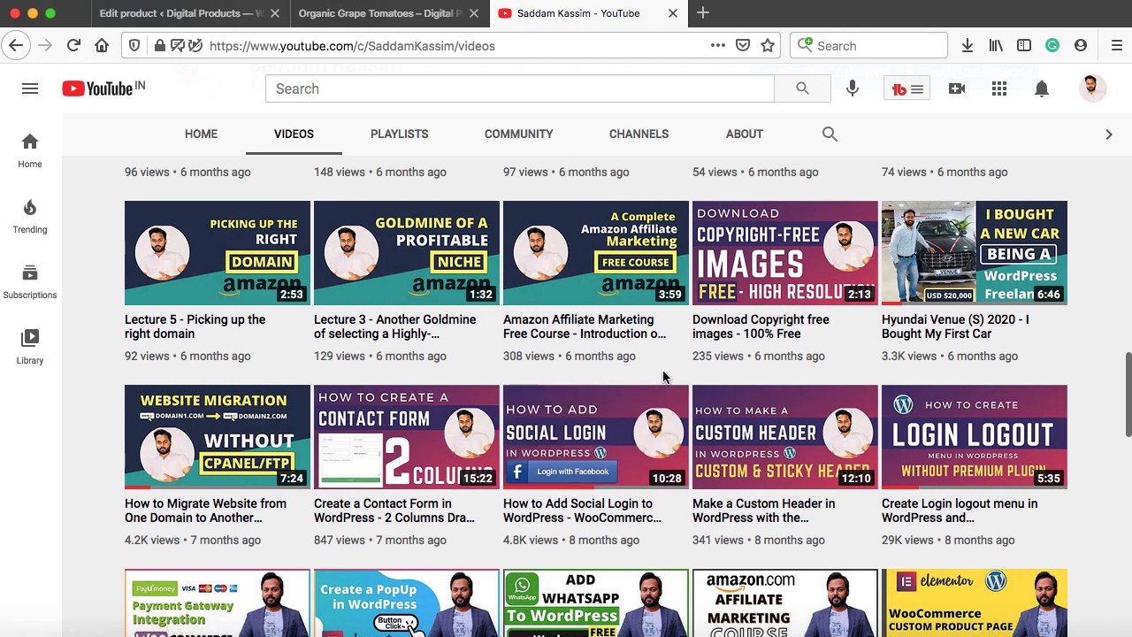
mouse_move(680, 489)
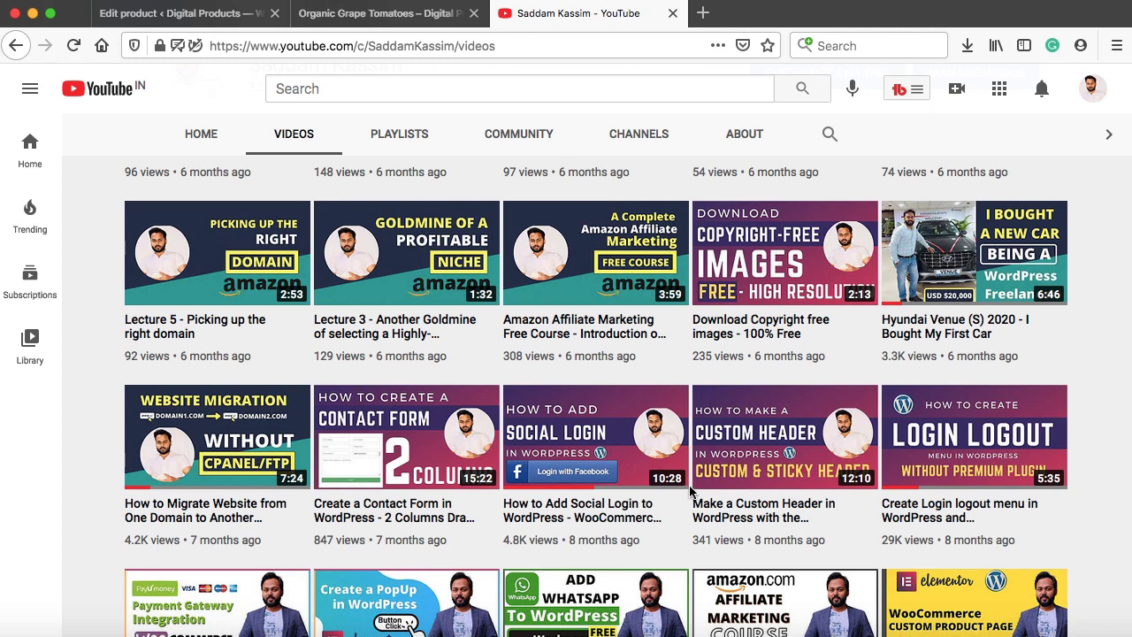
mouse_move(396, 405)
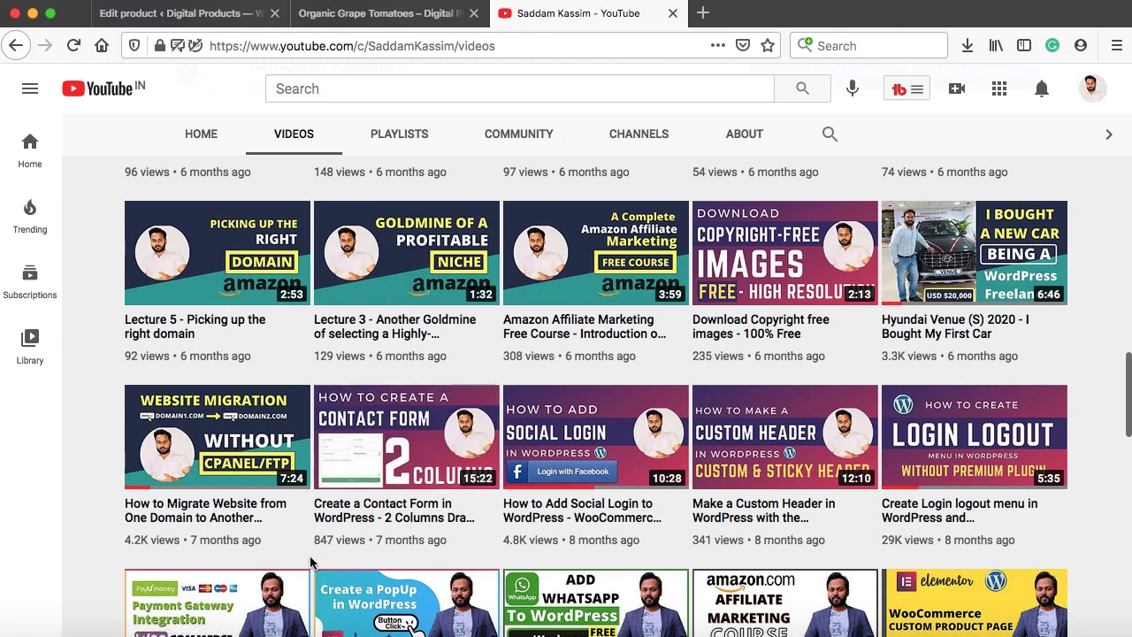
scroll(310, 562, down, 3)
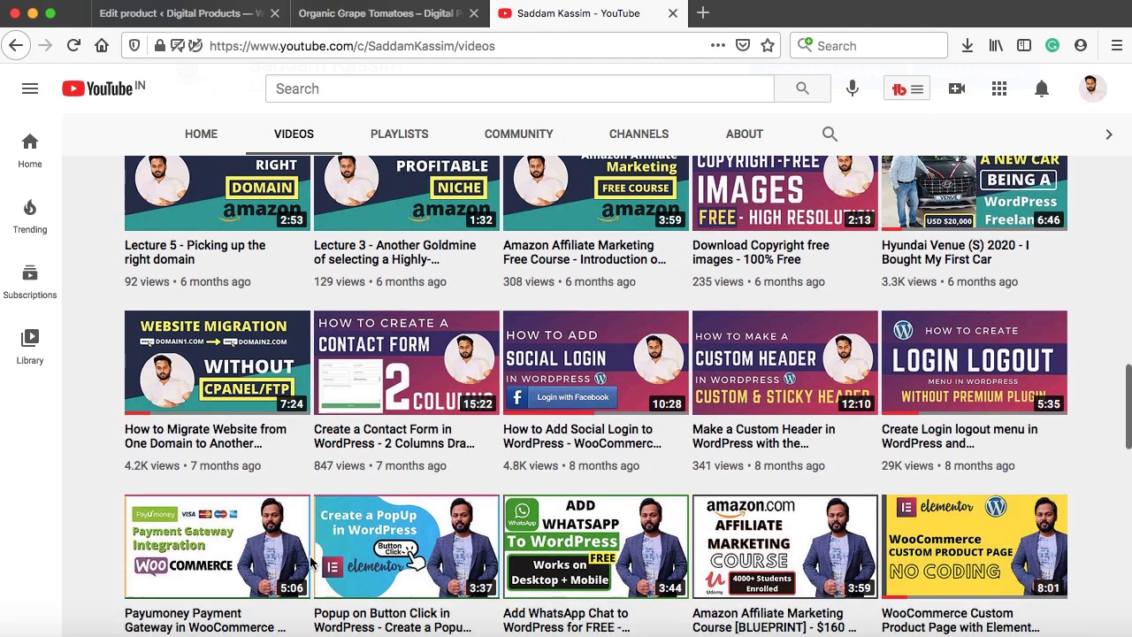
mouse_move(602, 537)
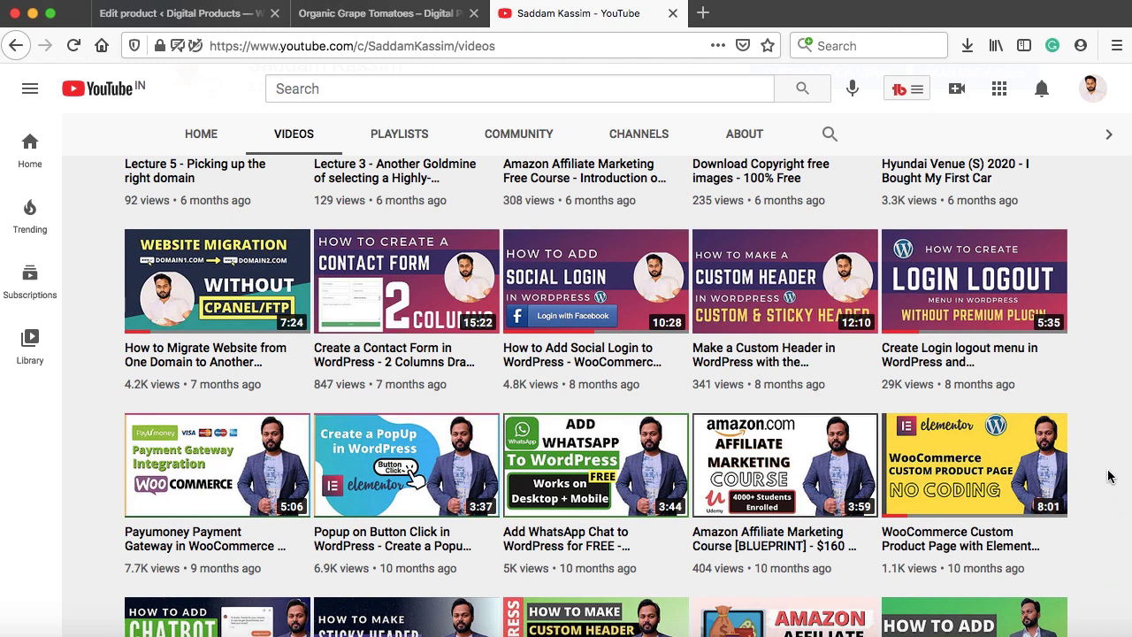
mouse_move(980, 488)
scroll(1101, 502, down, 3)
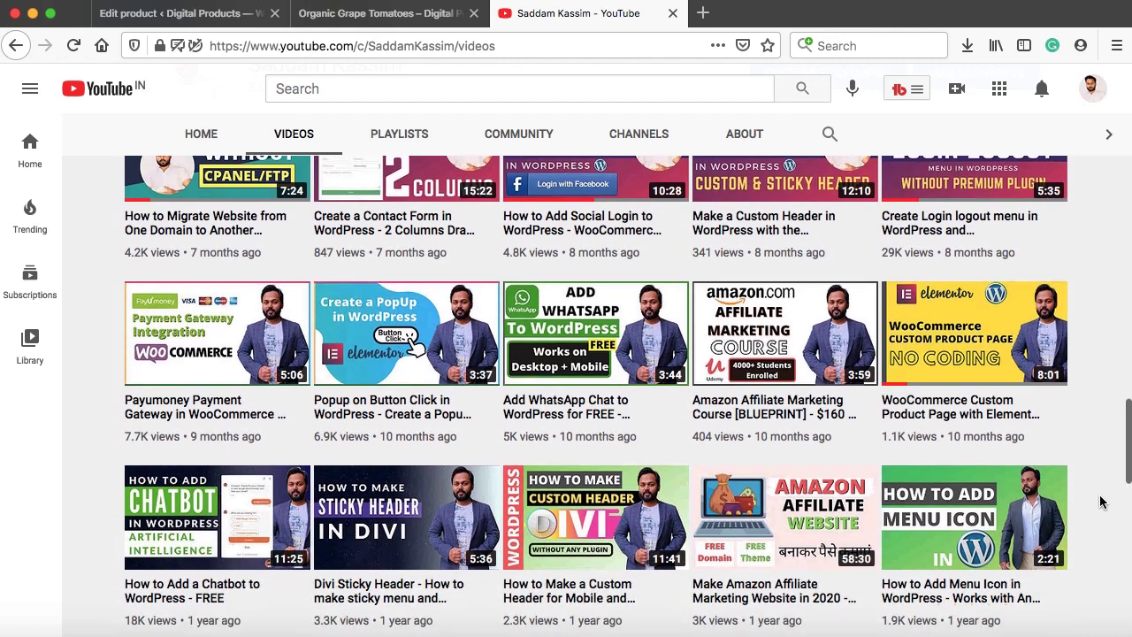
scroll(1101, 501, down, 2)
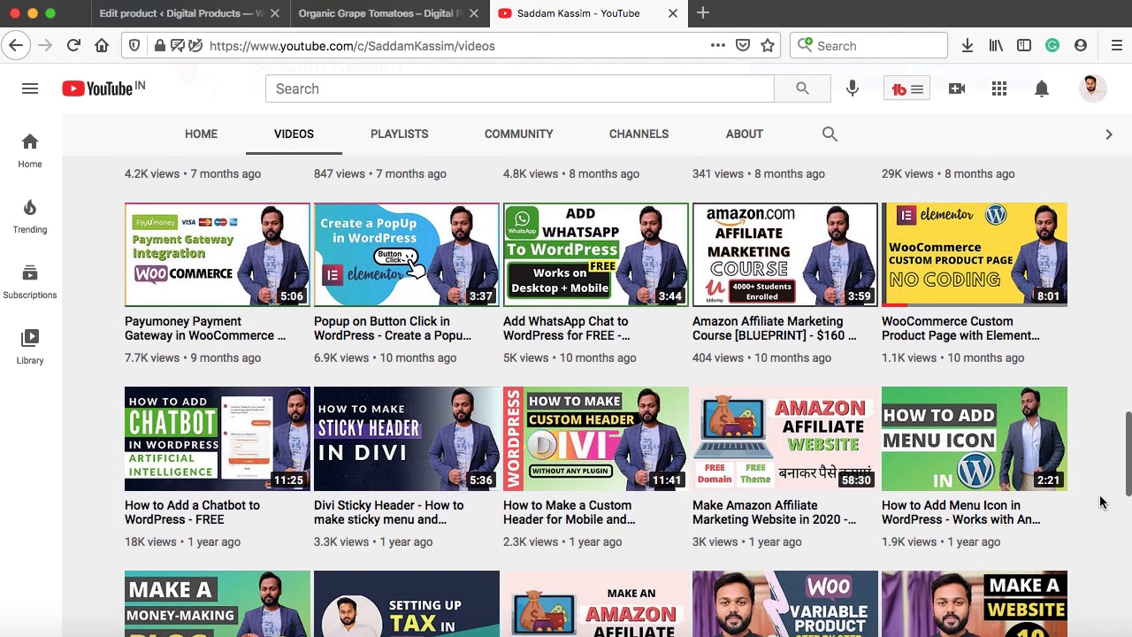
scroll(1100, 501, down, 2)
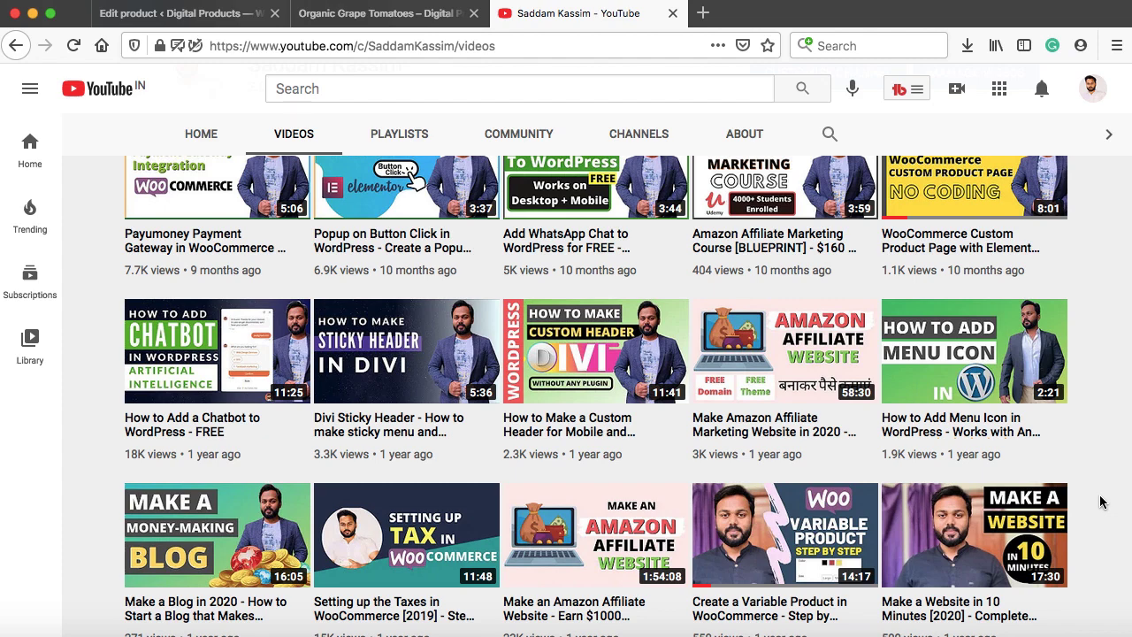
scroll(1100, 501, up, 15)
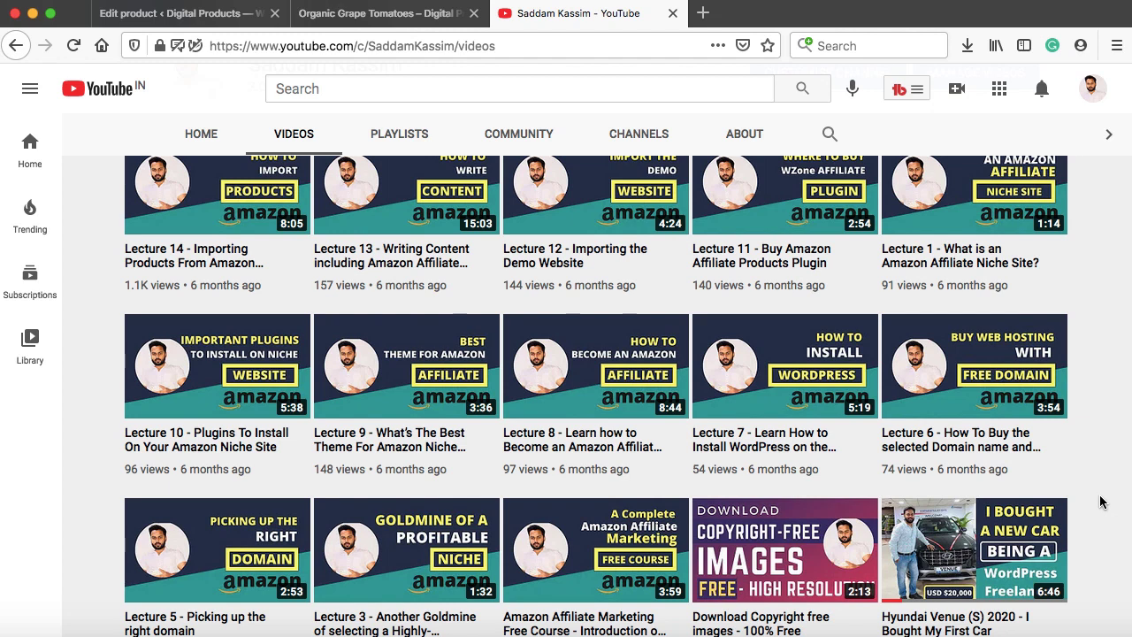
scroll(1102, 415, up, 6)
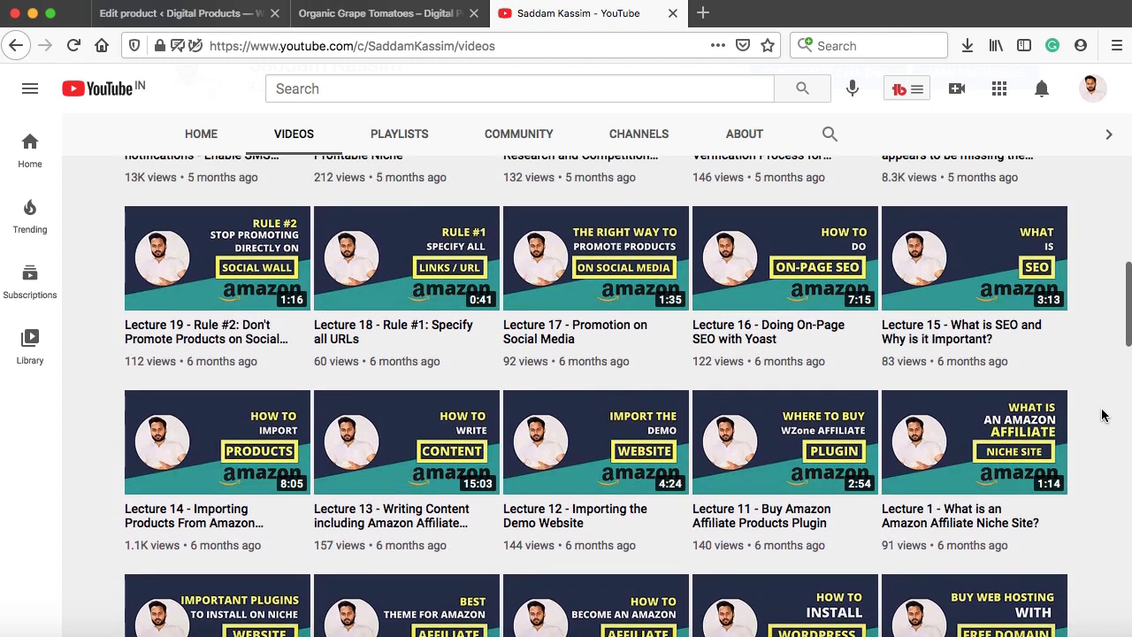